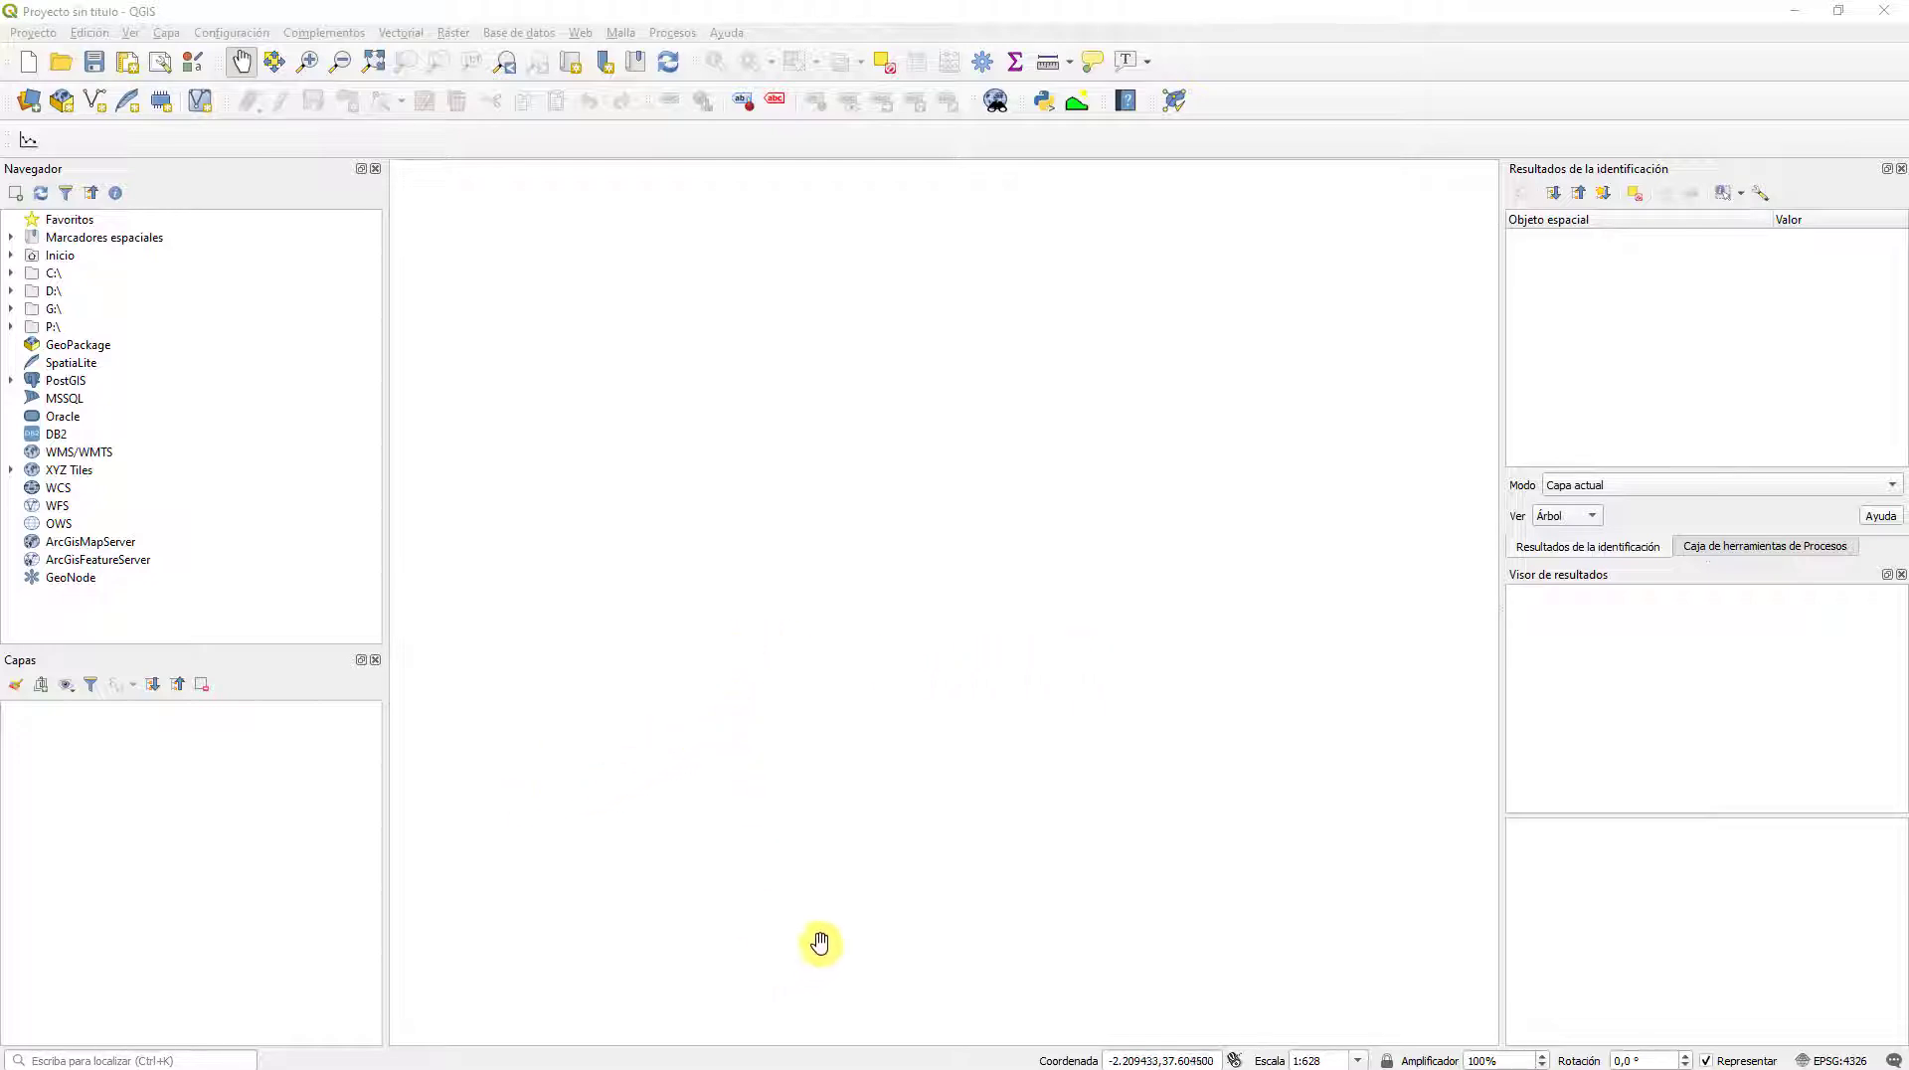
Step: Load the ORTOFOTO TIF from the PRODUCTOS RESULTANTES_PRACTICA2 folder into the project as a raster layer
{"action": "mouse_move", "coordinate": [821, 1064]}
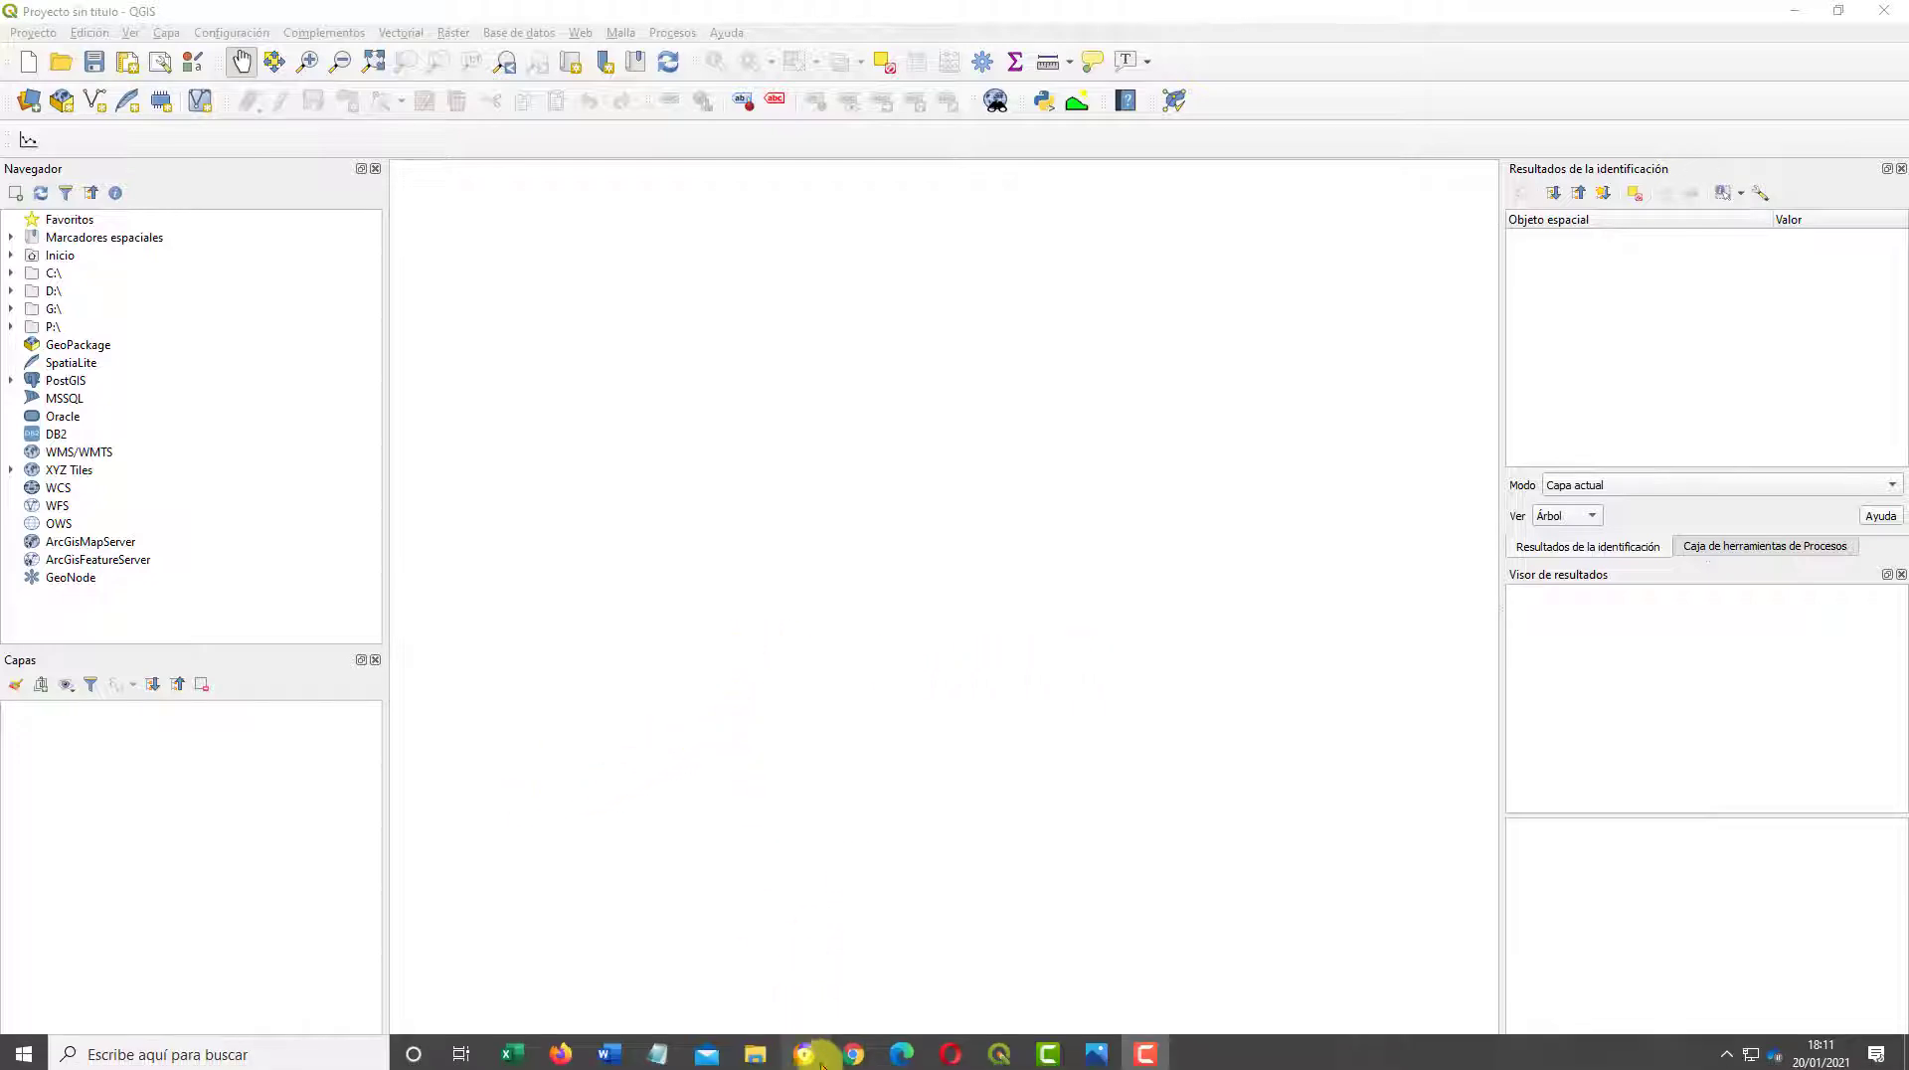
{"action": "left_click", "coordinate": [756, 1054]}
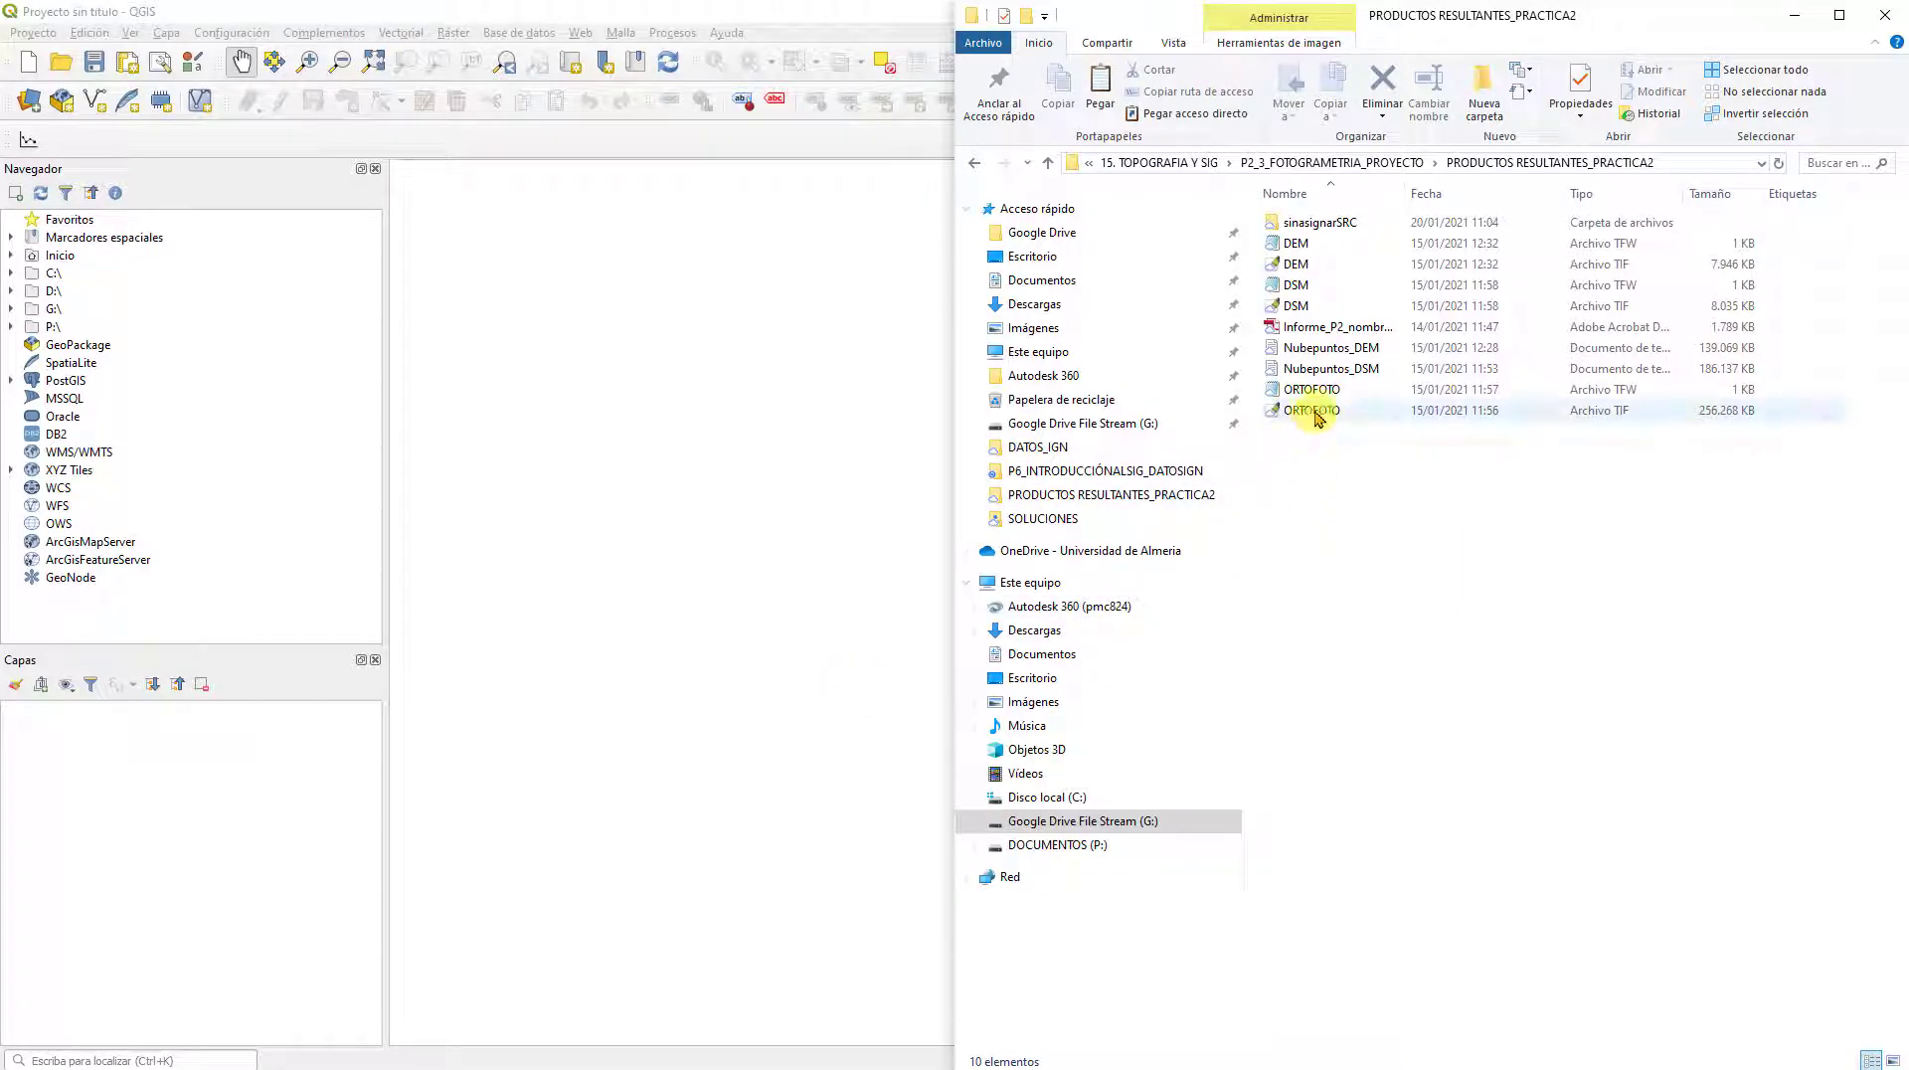
{"action": "mouse_move", "coordinate": [1314, 416]}
{"action": "left_mouse_down"}
{"action": "mouse_move", "coordinate": [1292, 474]}
{"action": "mouse_move", "coordinate": [682, 682]}
{"action": "mouse_move", "coordinate": [149, 829]}
{"action": "mouse_move", "coordinate": [161, 811]}
{"action": "mouse_move", "coordinate": [139, 895]}
{"action": "mouse_move", "coordinate": [169, 865]}
{"action": "mouse_move", "coordinate": [154, 843]}
{"action": "left_mouse_up"}
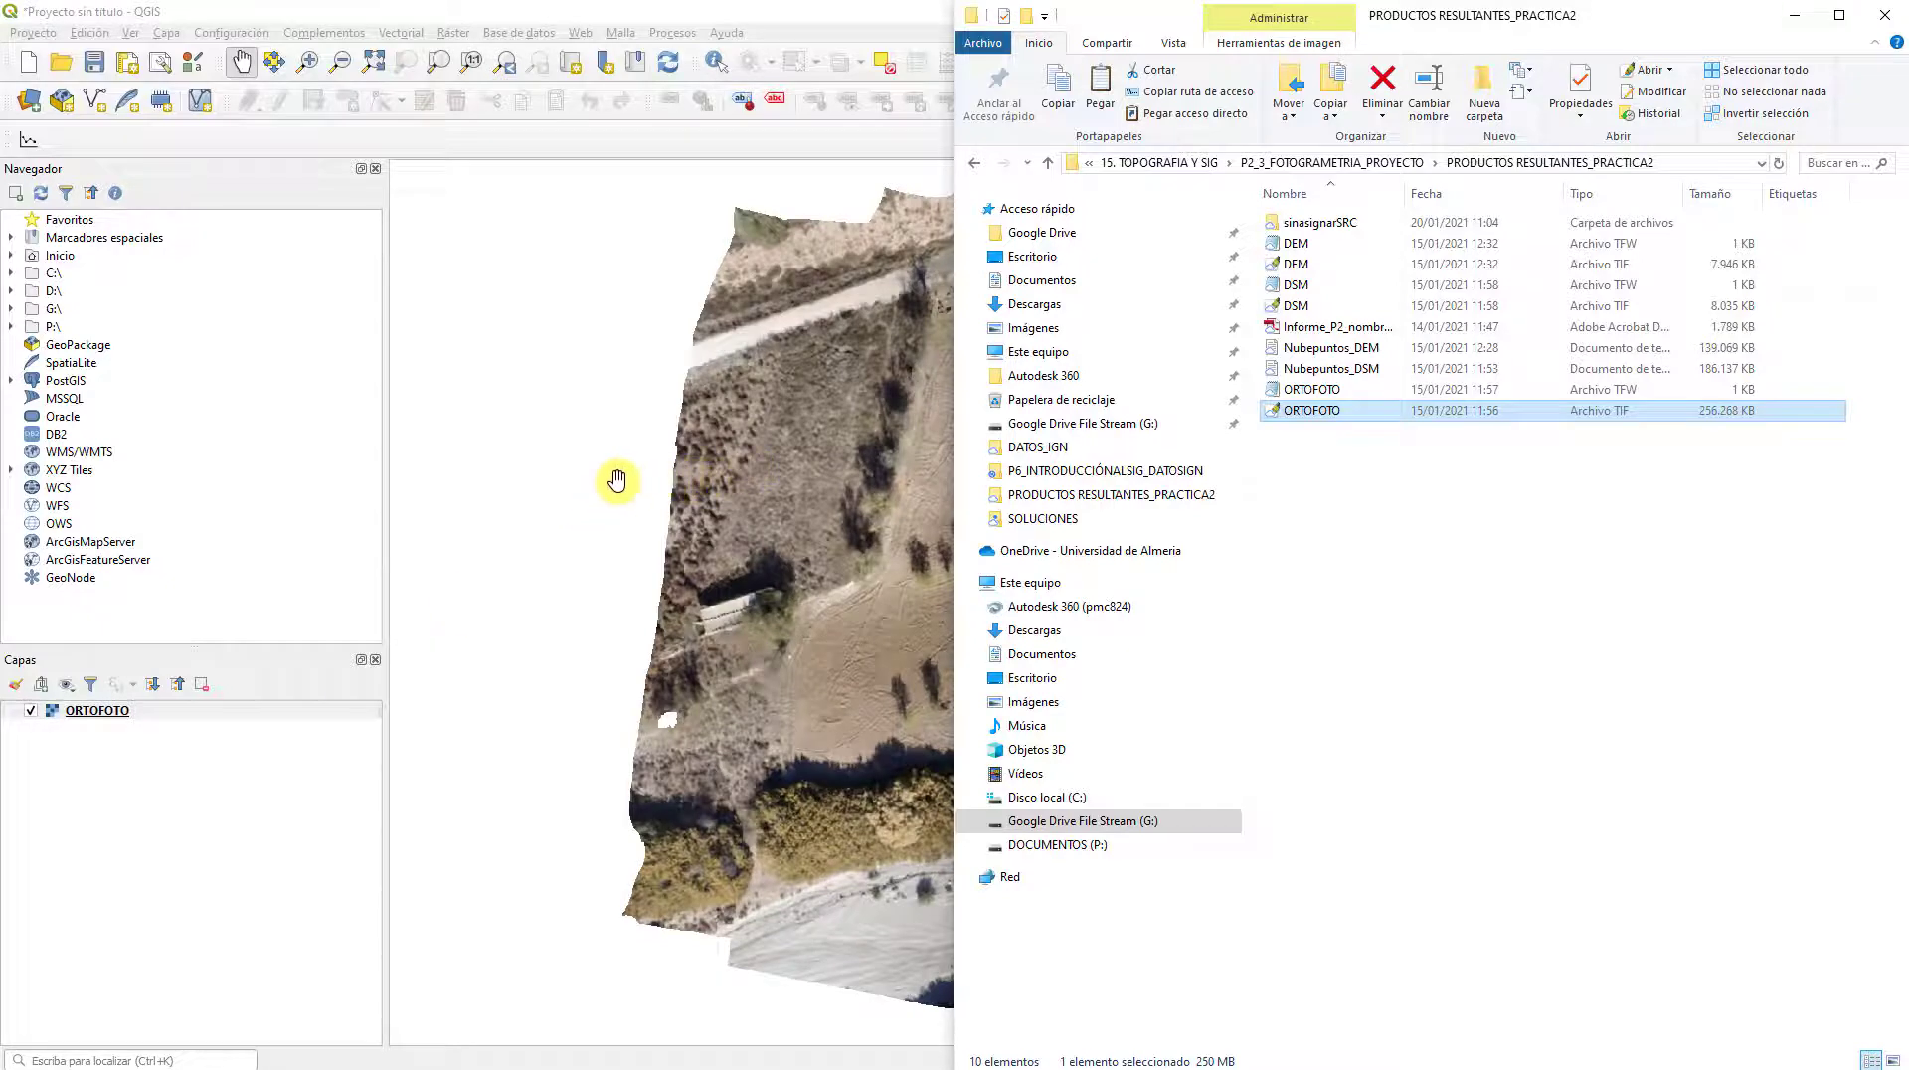
{"action": "left_click_drag", "start_coordinate": [617, 481], "coordinate": [854, 486]}
{"action": "left_click_drag", "start_coordinate": [861, 558], "coordinate": [618, 438]}
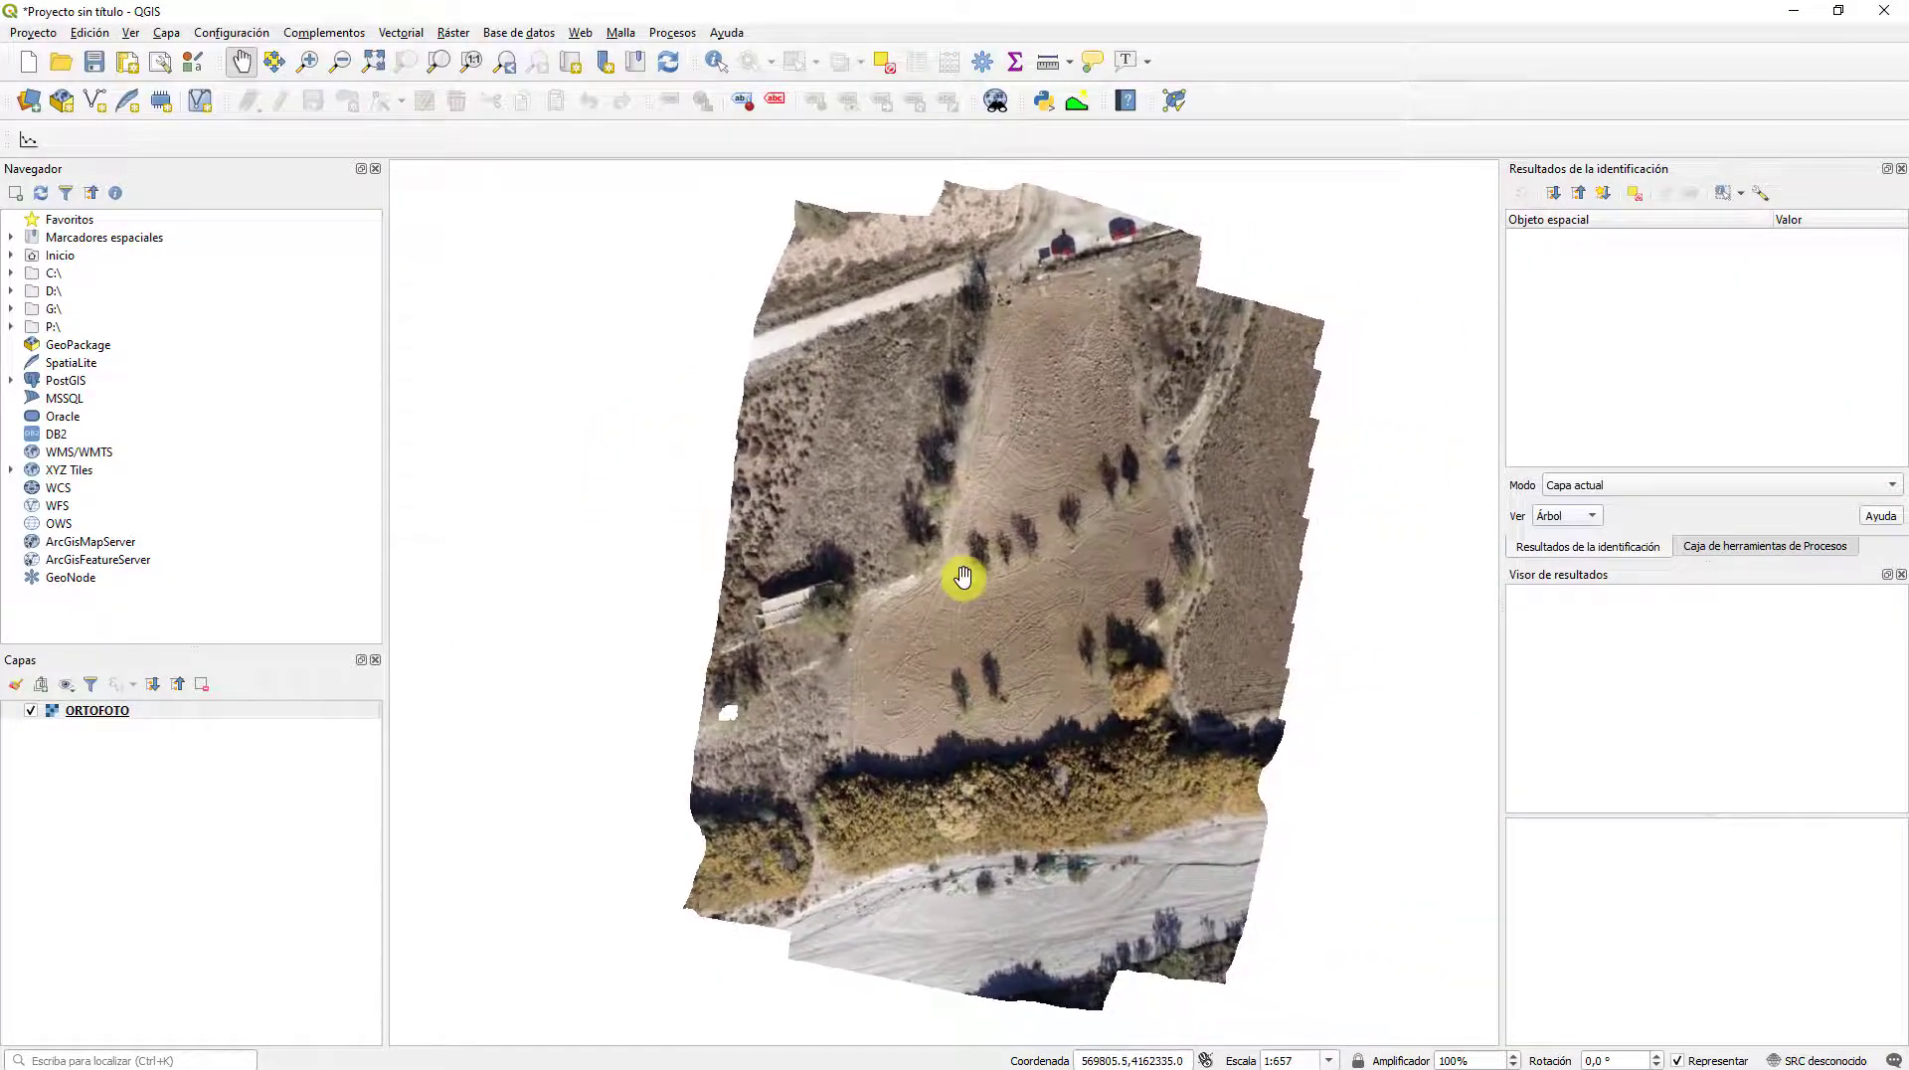
{"action": "scroll", "coordinate": [962, 577], "scroll_direction": "down", "scroll_amount": 1}
{"action": "scroll", "coordinate": [996, 606], "scroll_direction": "up", "scroll_amount": 1}
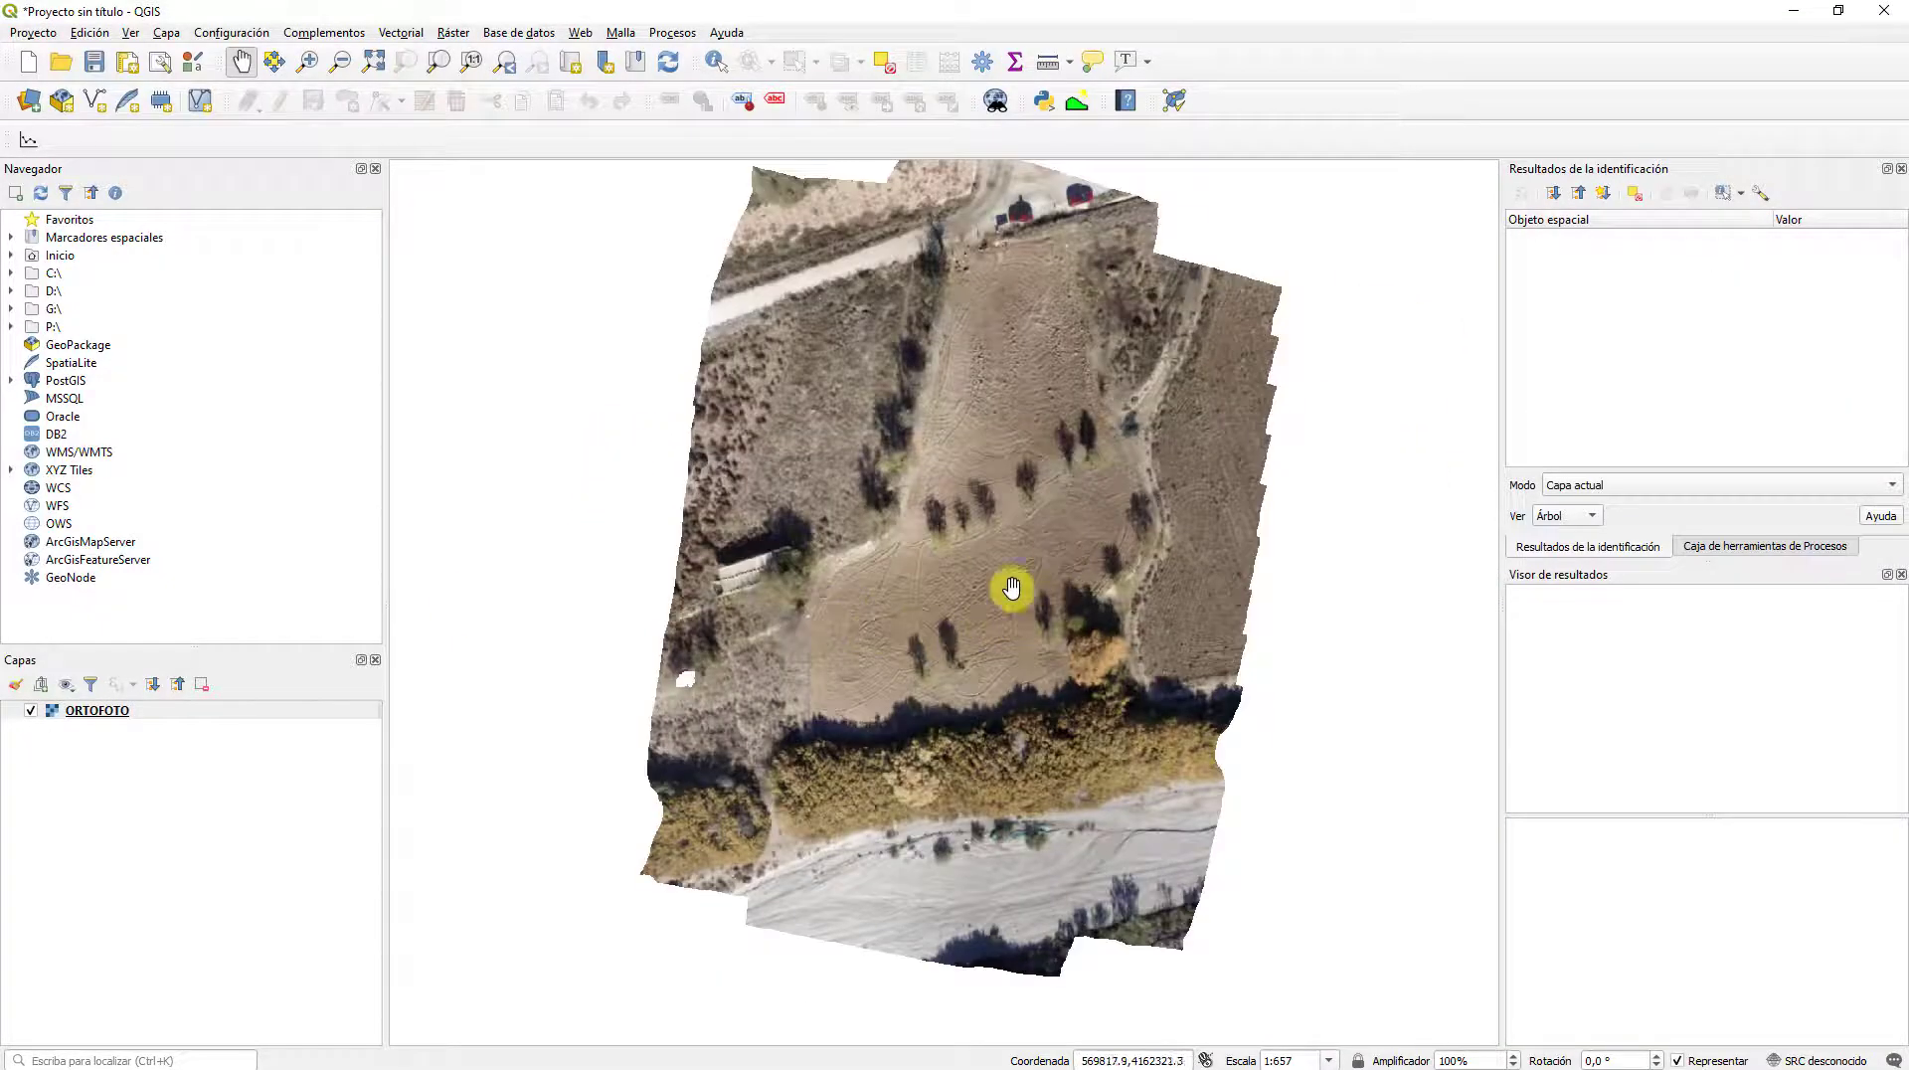
{"action": "left_click_drag", "start_coordinate": [985, 531], "coordinate": [985, 548]}
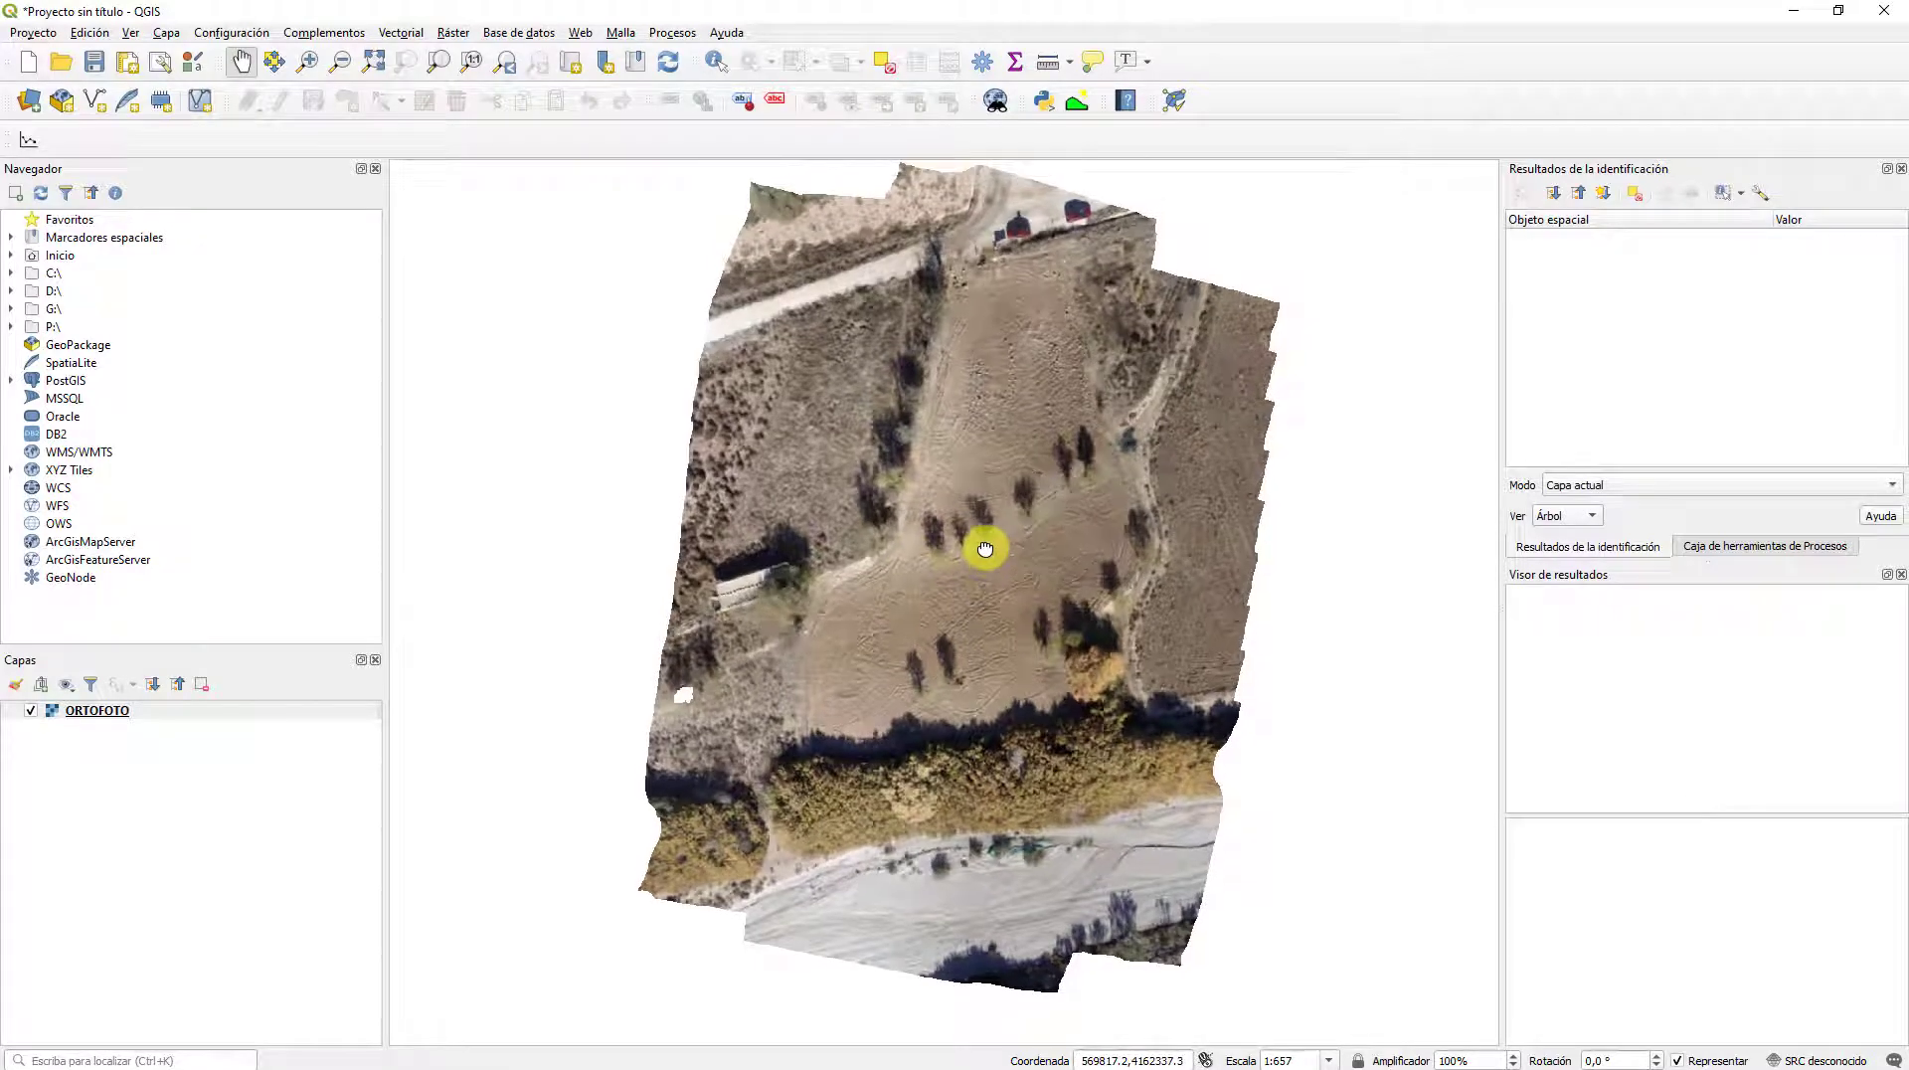
Step: Add the DSM TIF from the PRODUCTOS RESULTANTES_PRACTICA2 folder to the project as a second raster layer
{"action": "mouse_move", "coordinate": [785, 1060]}
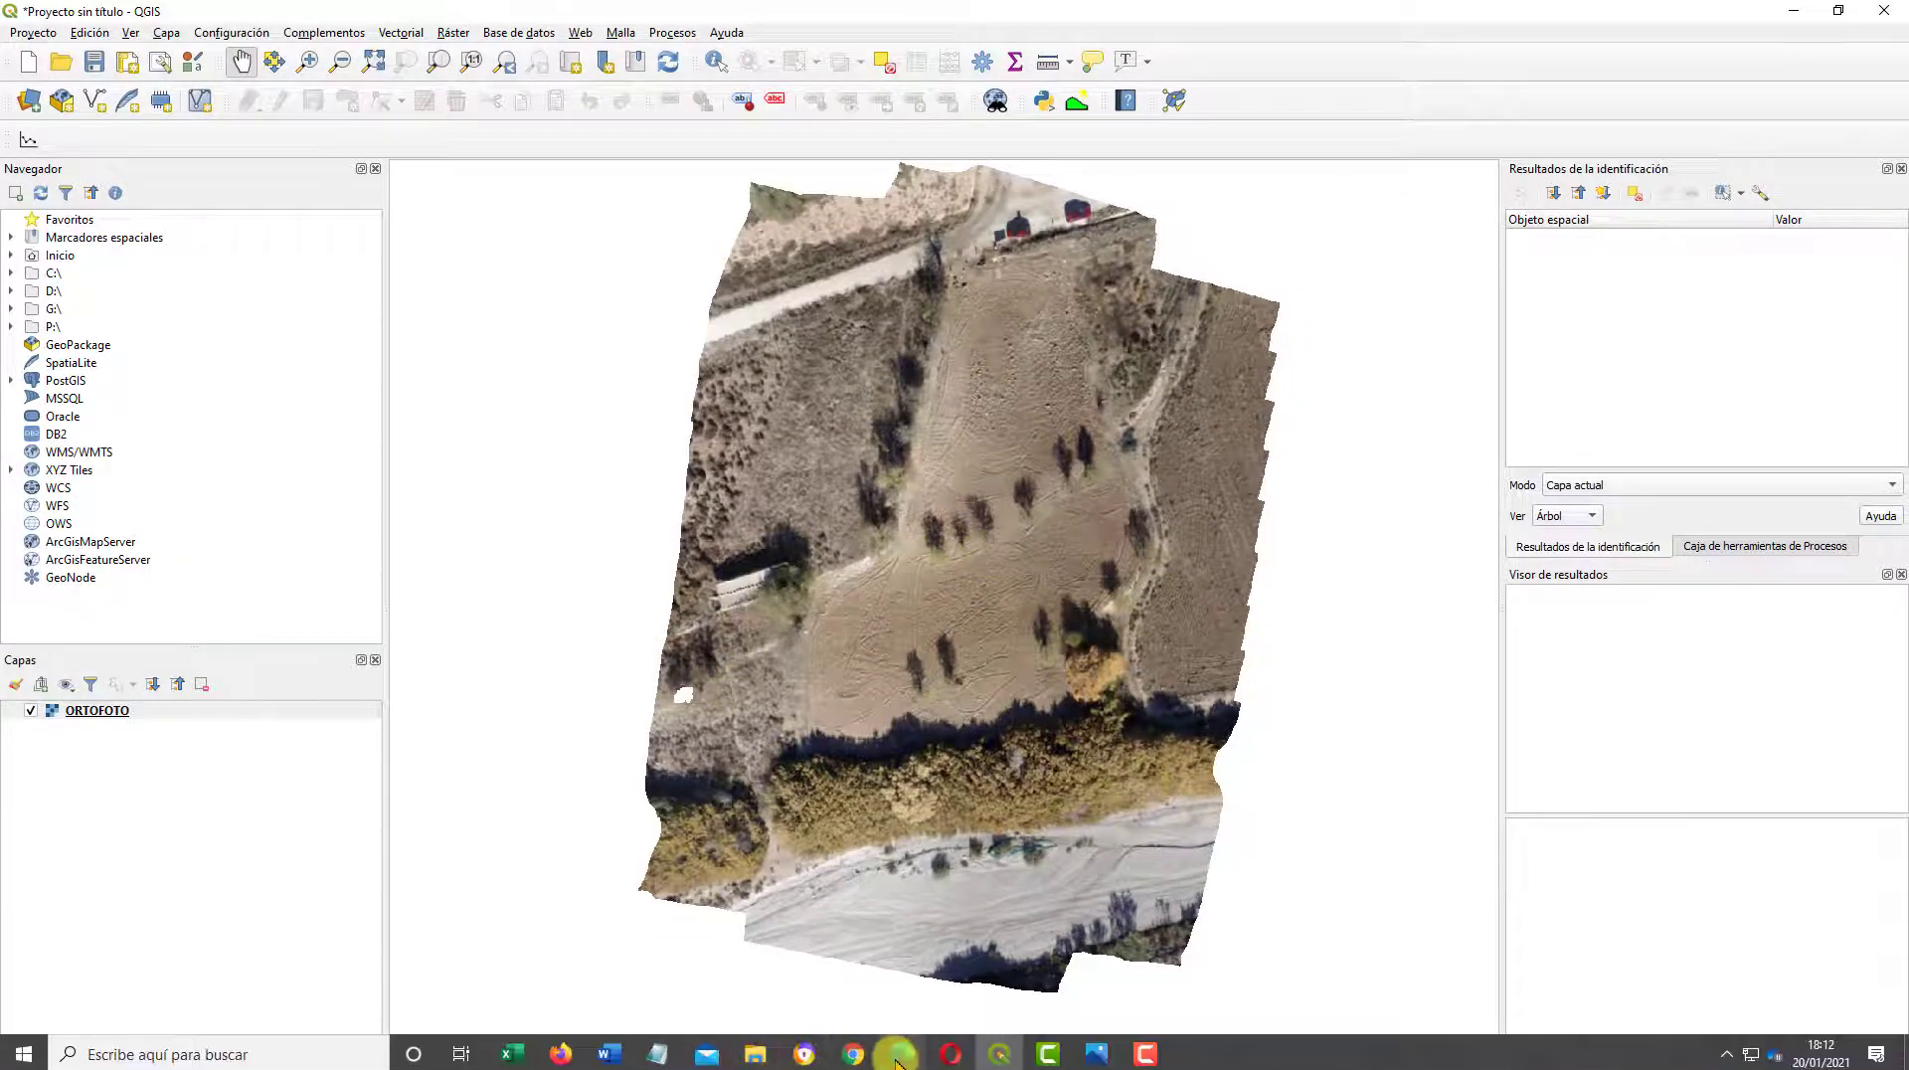
{"action": "left_click", "coordinate": [756, 1054]}
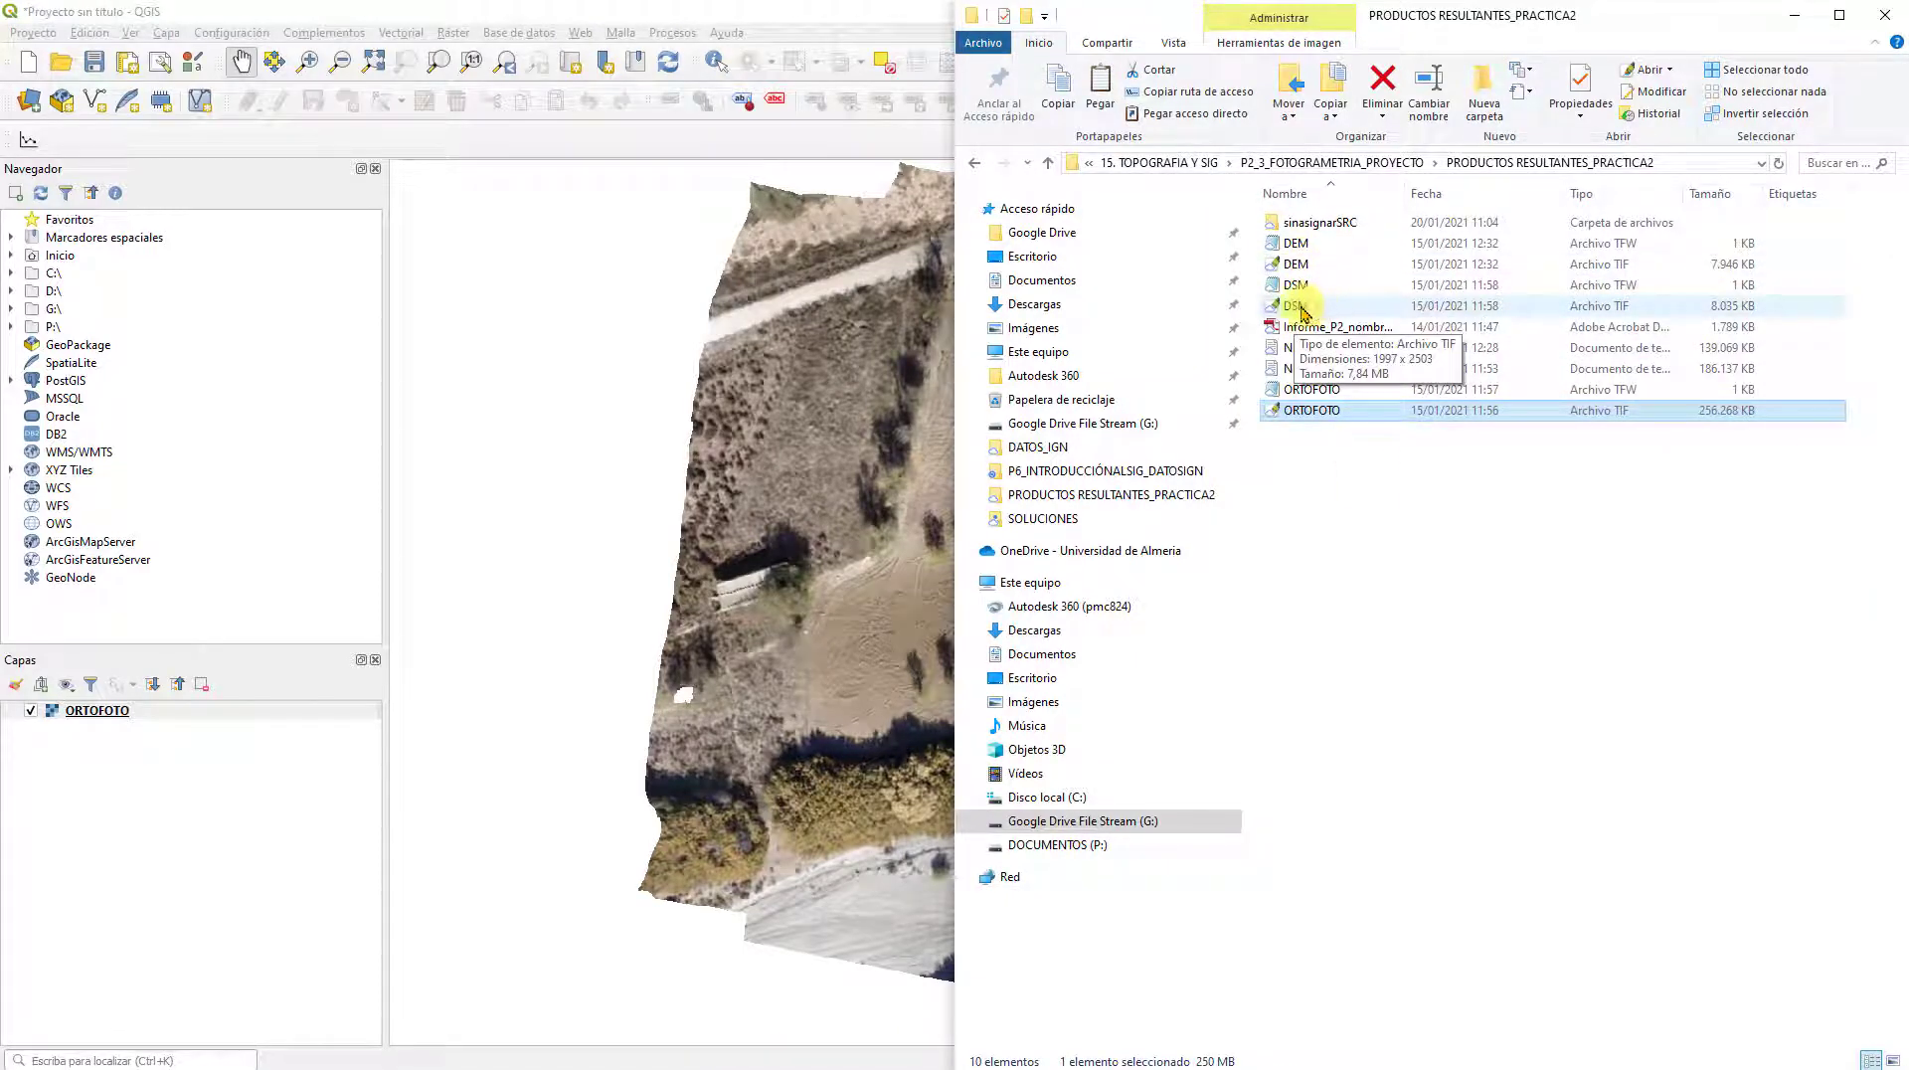
{"action": "left_click_drag", "start_coordinate": [1313, 307], "coordinate": [1436, 498]}
{"action": "left_click", "coordinate": [1326, 398]}
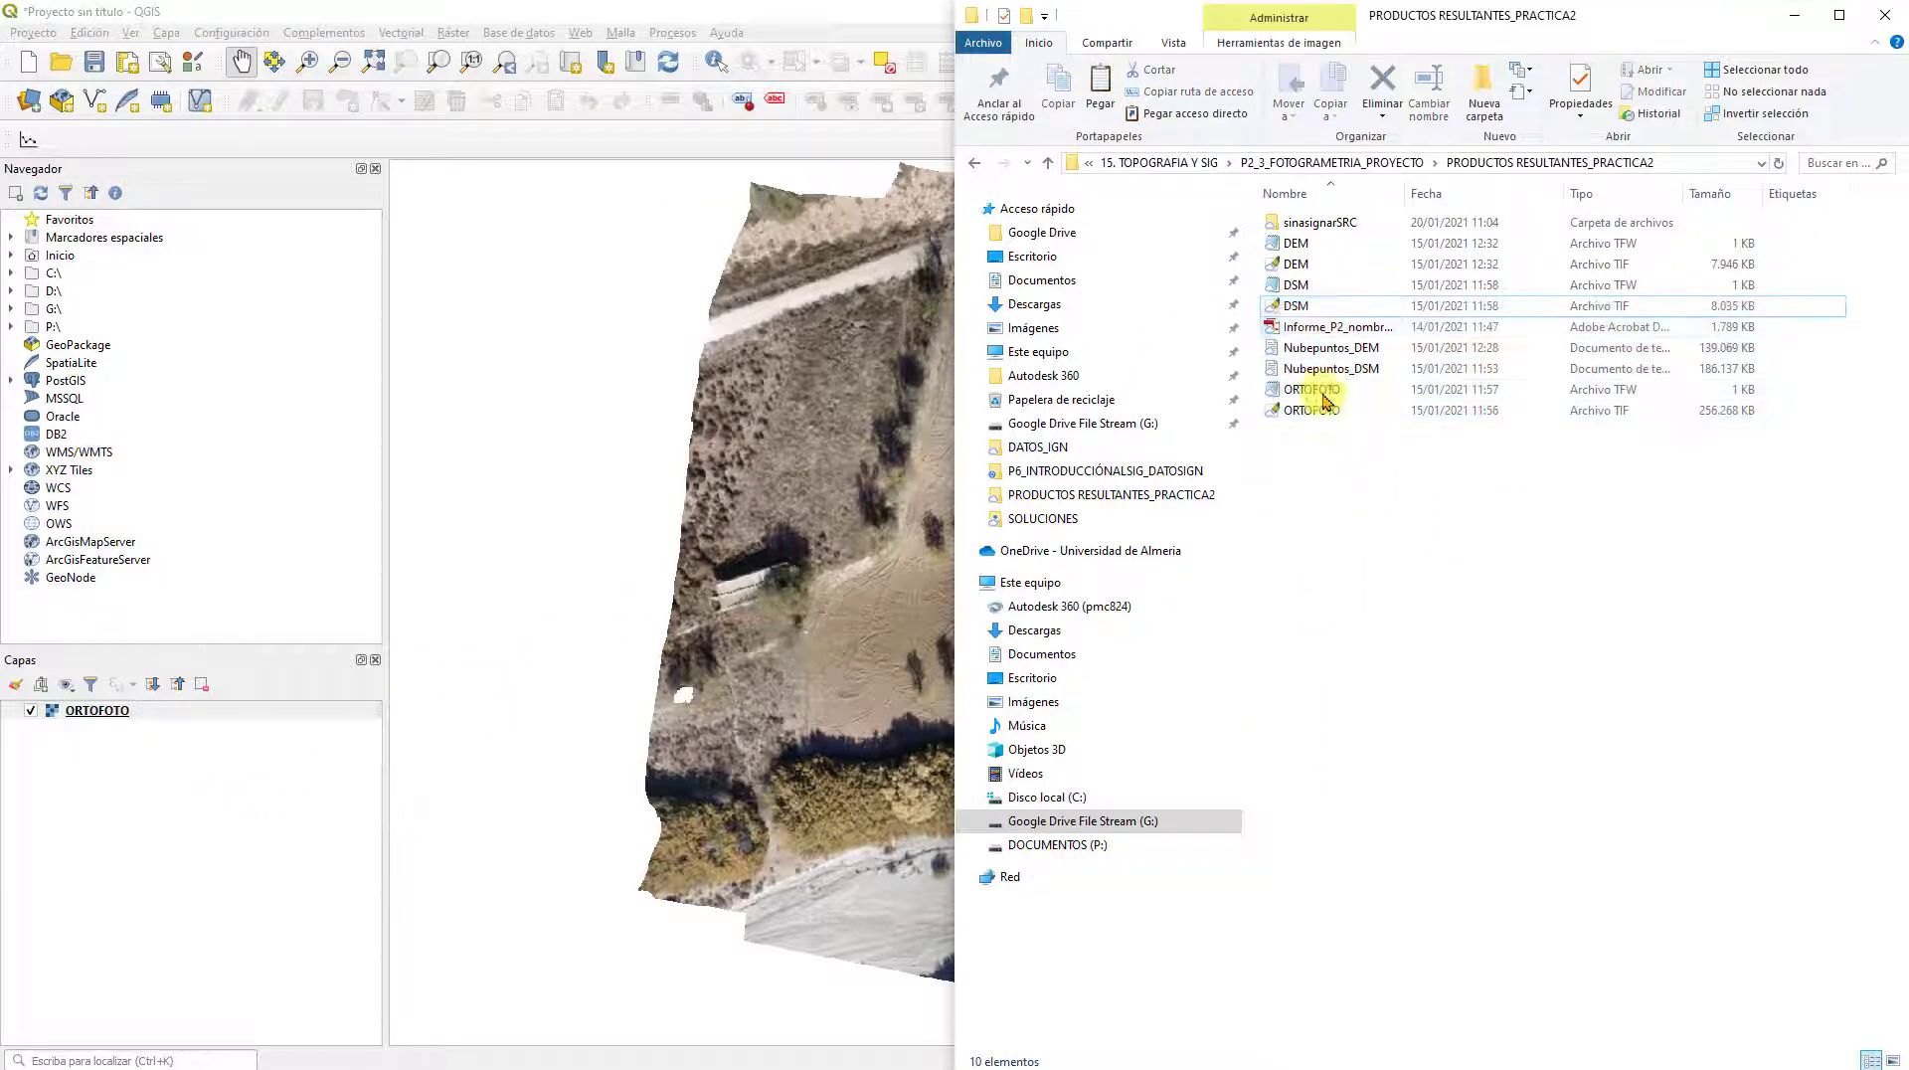
{"action": "mouse_move", "coordinate": [1293, 305]}
{"action": "left_mouse_down"}
{"action": "mouse_move", "coordinate": [915, 472]}
{"action": "mouse_move", "coordinate": [224, 836]}
{"action": "mouse_move", "coordinate": [256, 811]}
{"action": "left_mouse_up"}
{"action": "left_click", "coordinate": [534, 701]}
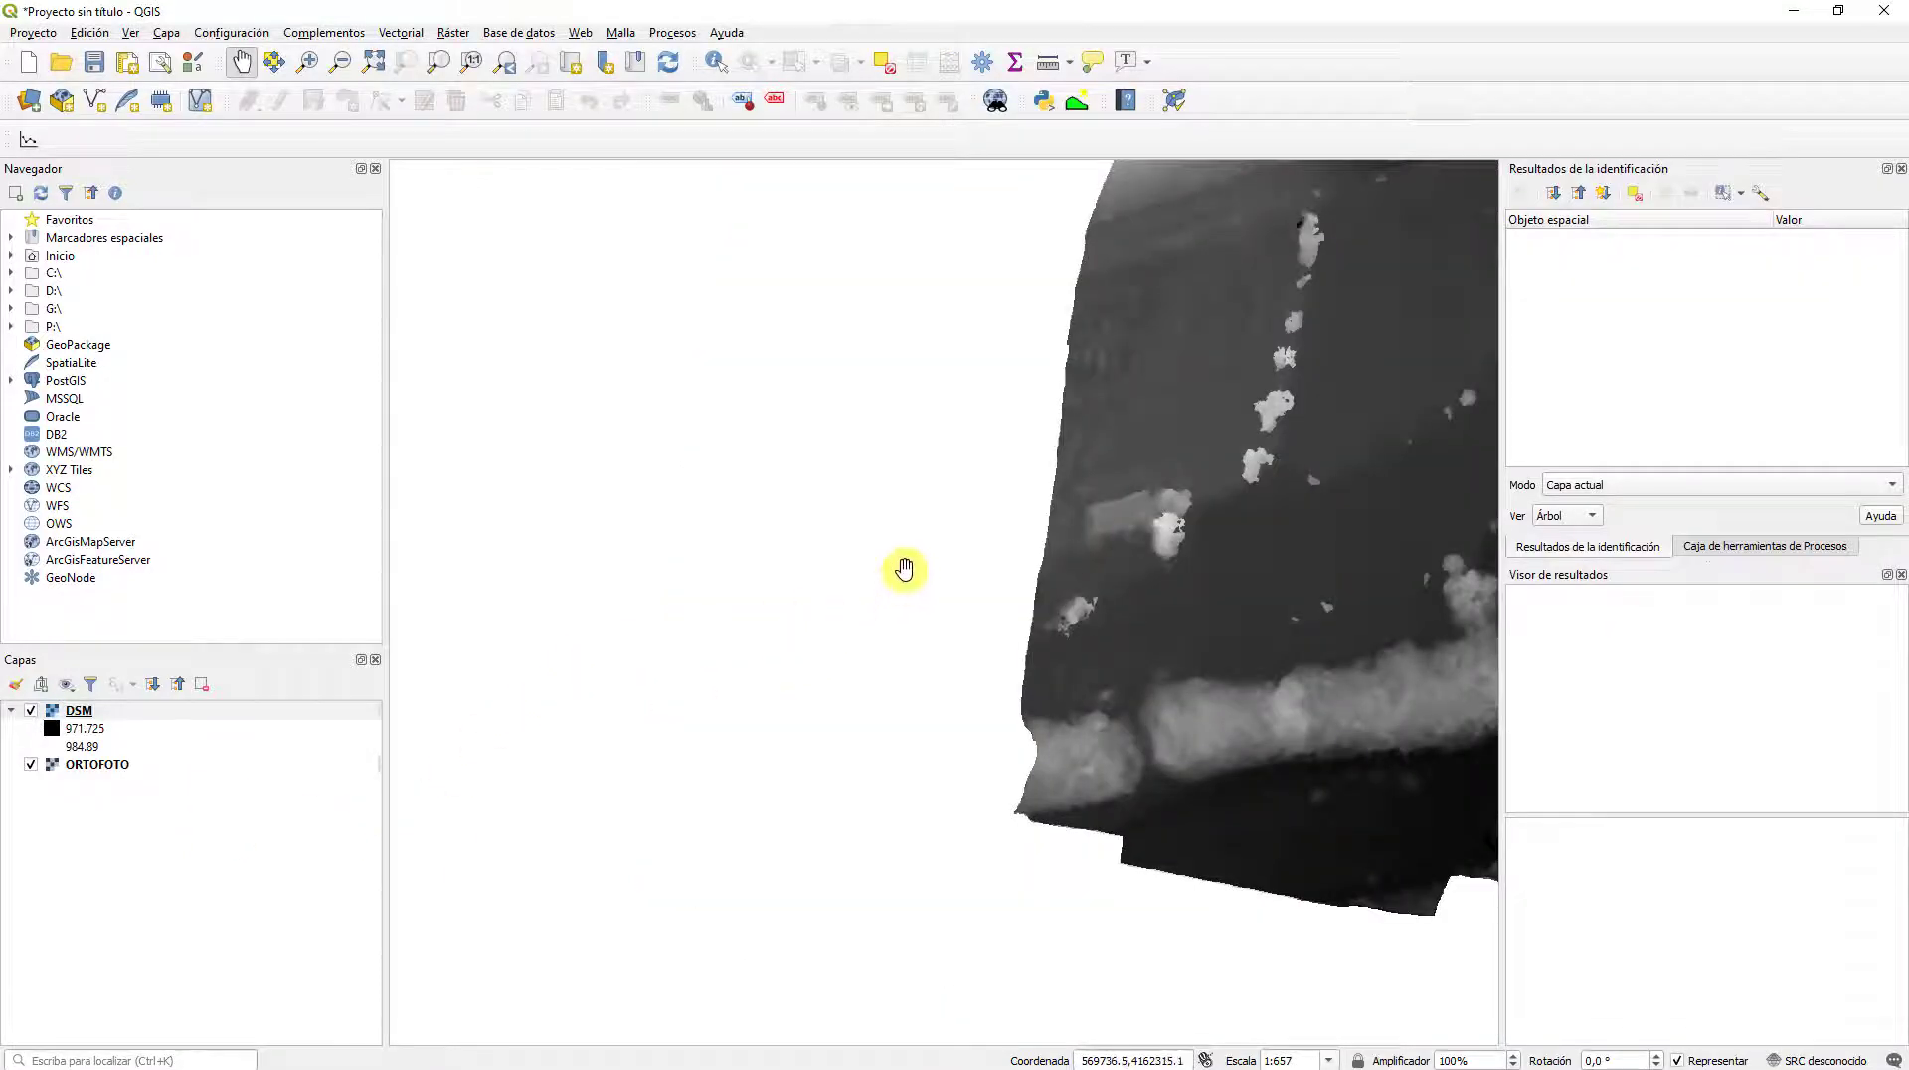
{"action": "left_click_drag", "start_coordinate": [904, 567], "coordinate": [554, 684]}
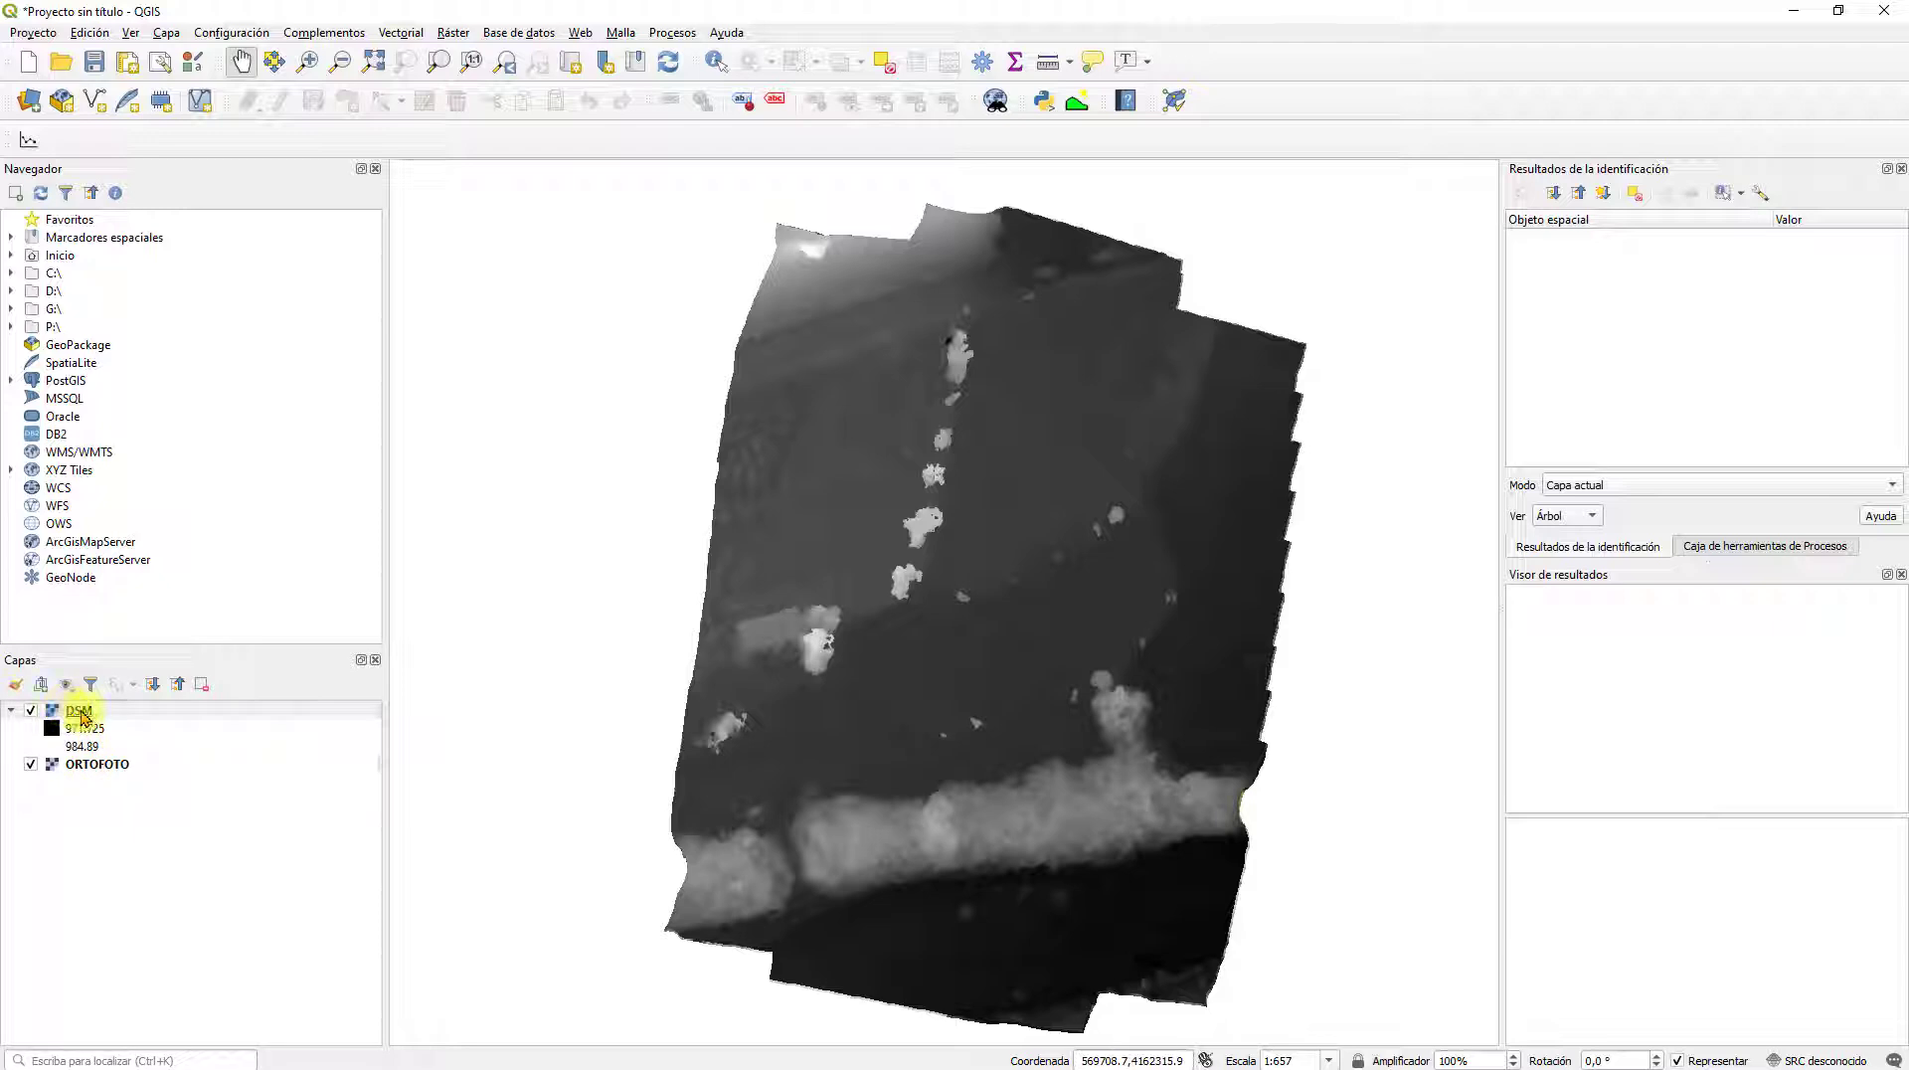
Step: Place the DSM layer below ORTOFOTO in the layer order and return it to the top
{"action": "left_click_drag", "start_coordinate": [80, 713], "coordinate": [93, 834]}
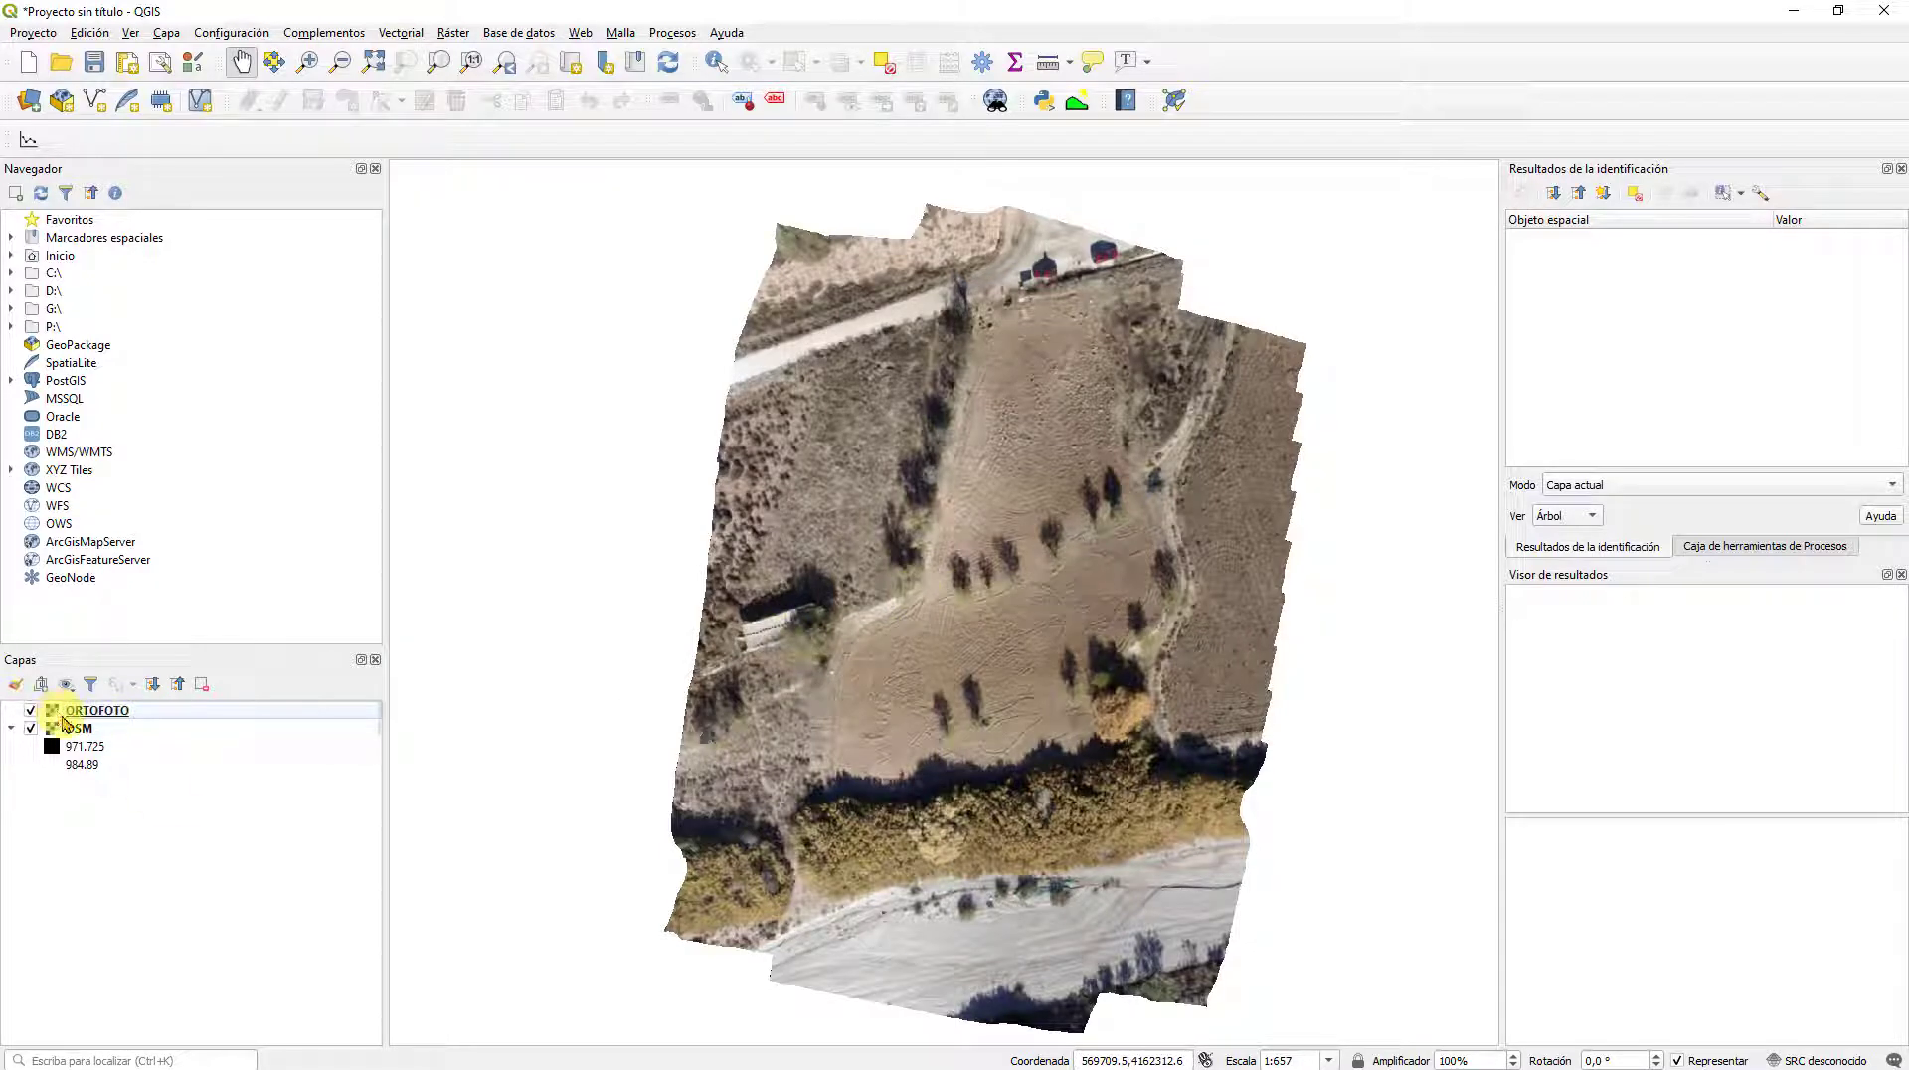
{"action": "left_click_drag", "start_coordinate": [96, 716], "coordinate": [88, 822]}
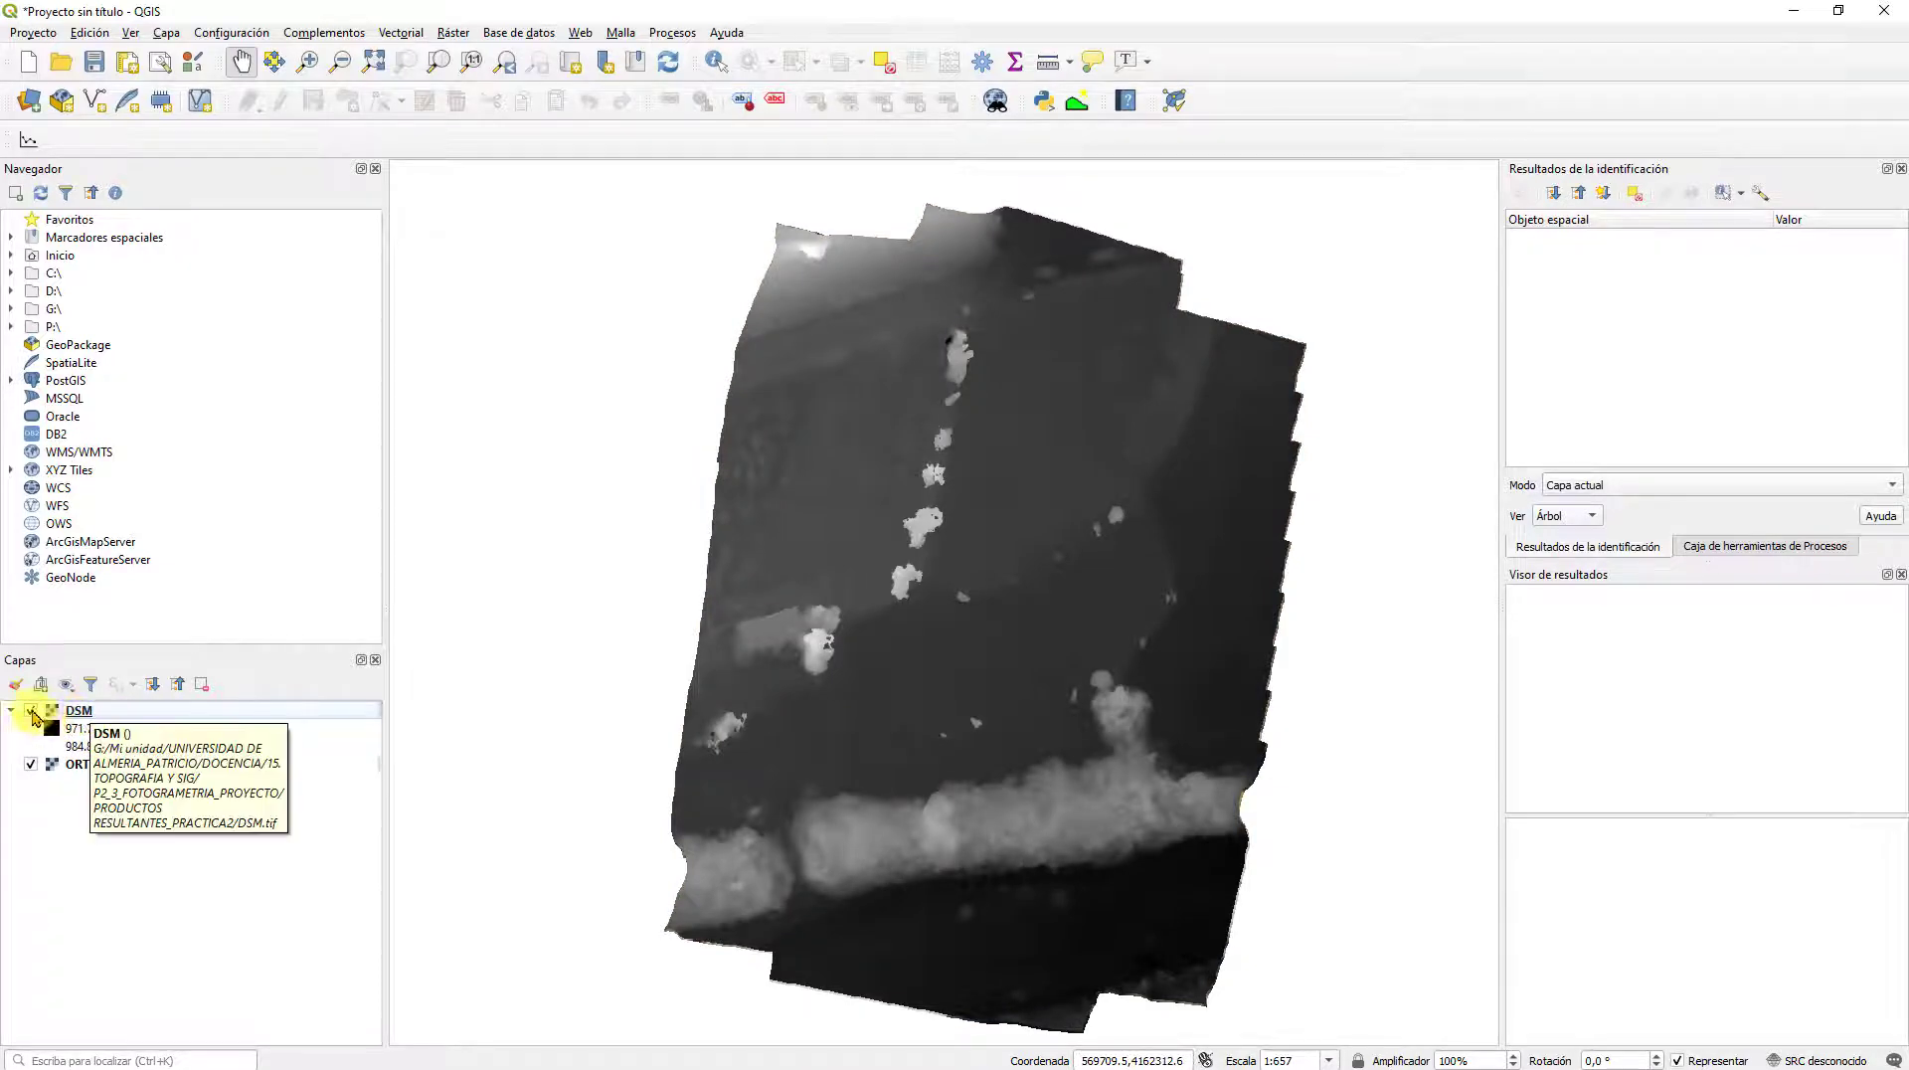
Step: Turn off the visibility of the DSM and ORTOFOTO layers and turn both back on
{"action": "left_click", "coordinate": [32, 712]}
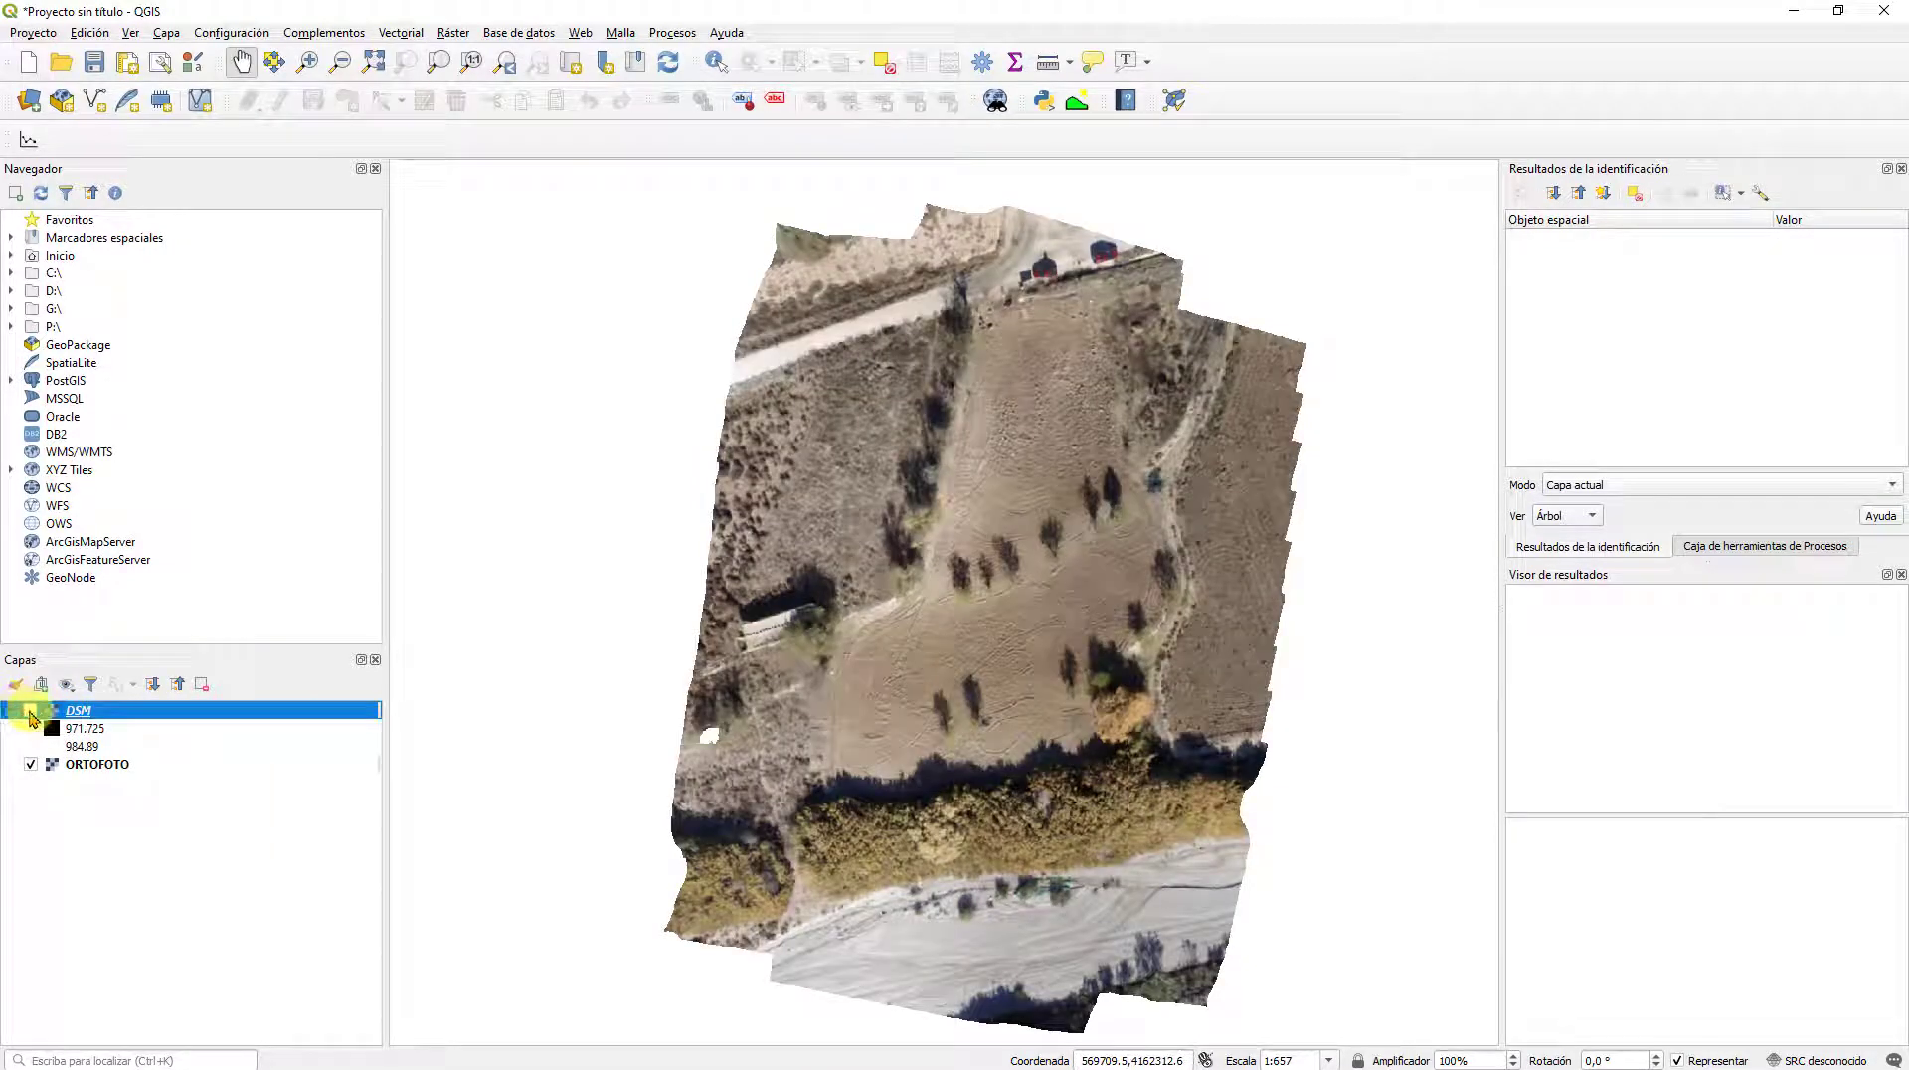
{"action": "left_click", "coordinate": [31, 765]}
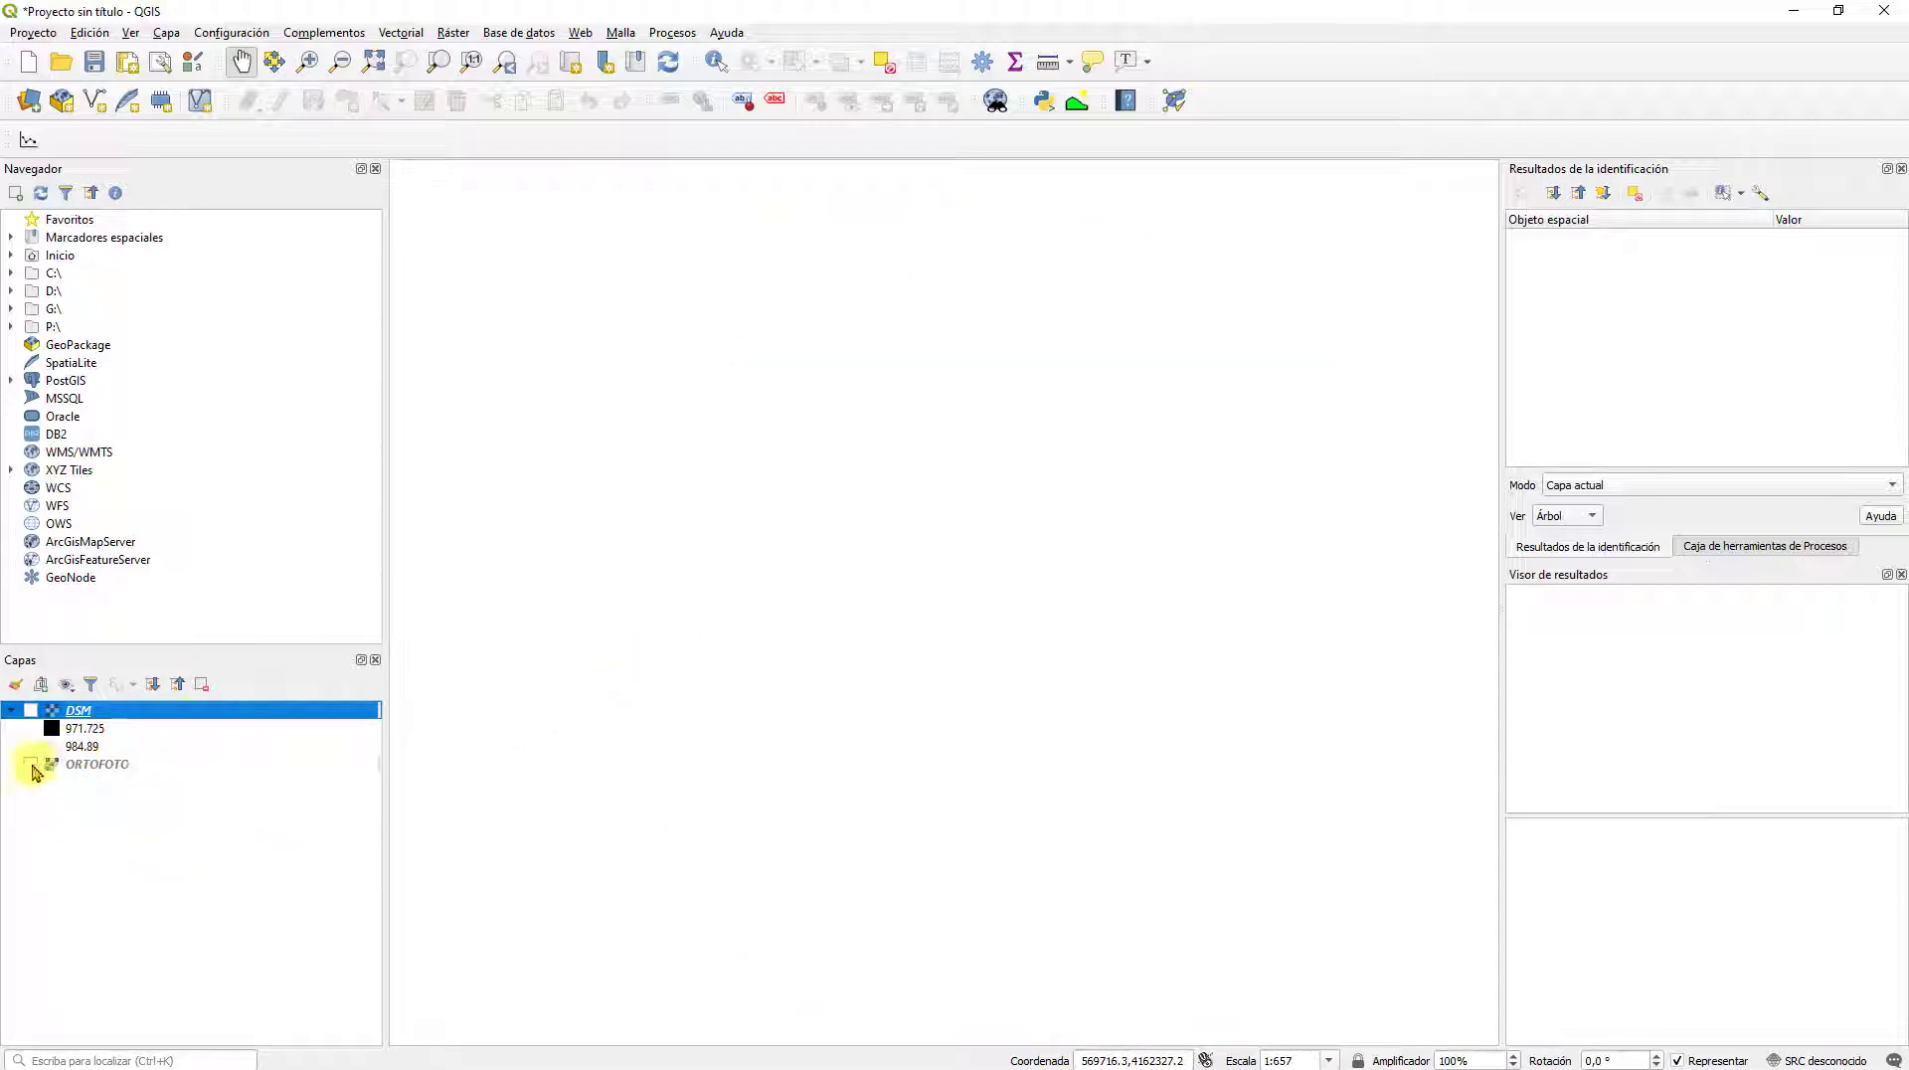
{"action": "left_click", "coordinate": [31, 765]}
{"action": "left_click", "coordinate": [31, 712]}
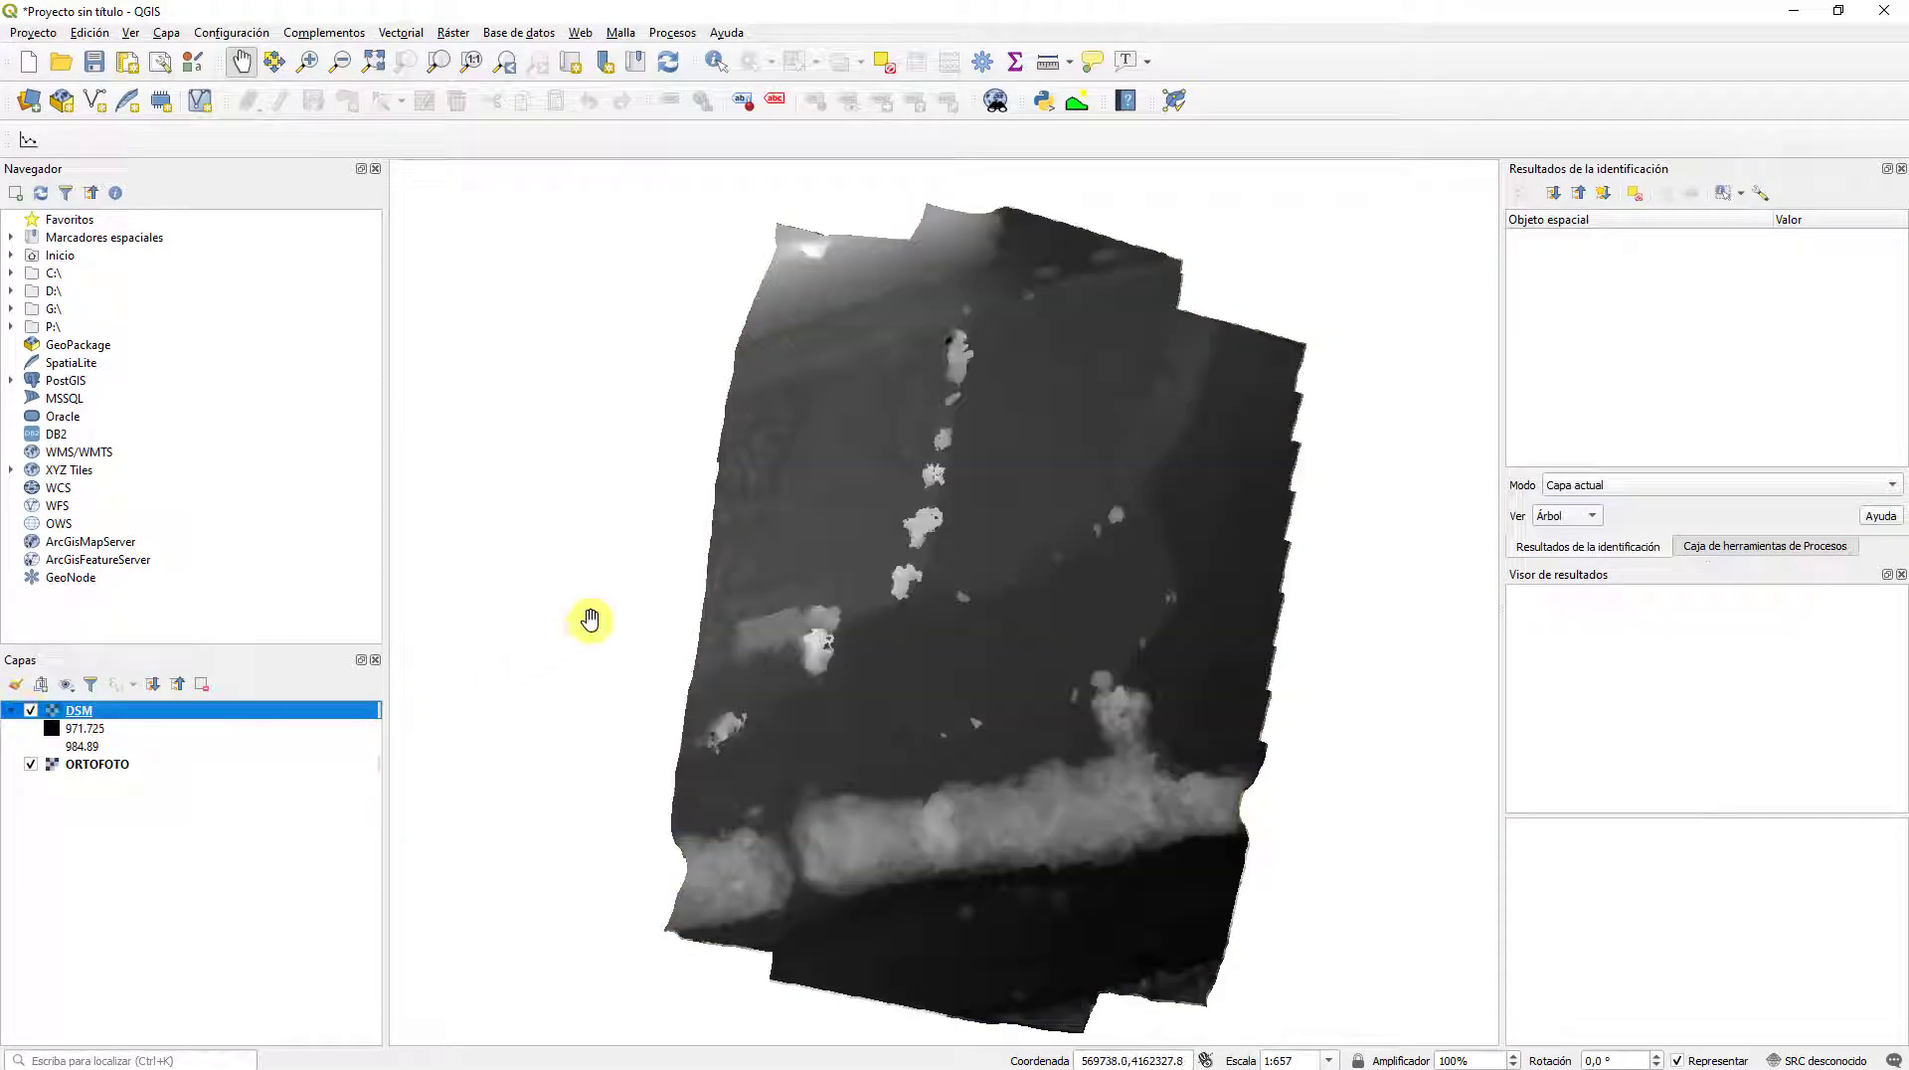
Step: Hide the ORTOFOTO layer so that only the DSM raster is displayed
{"action": "left_click", "coordinate": [31, 766]}
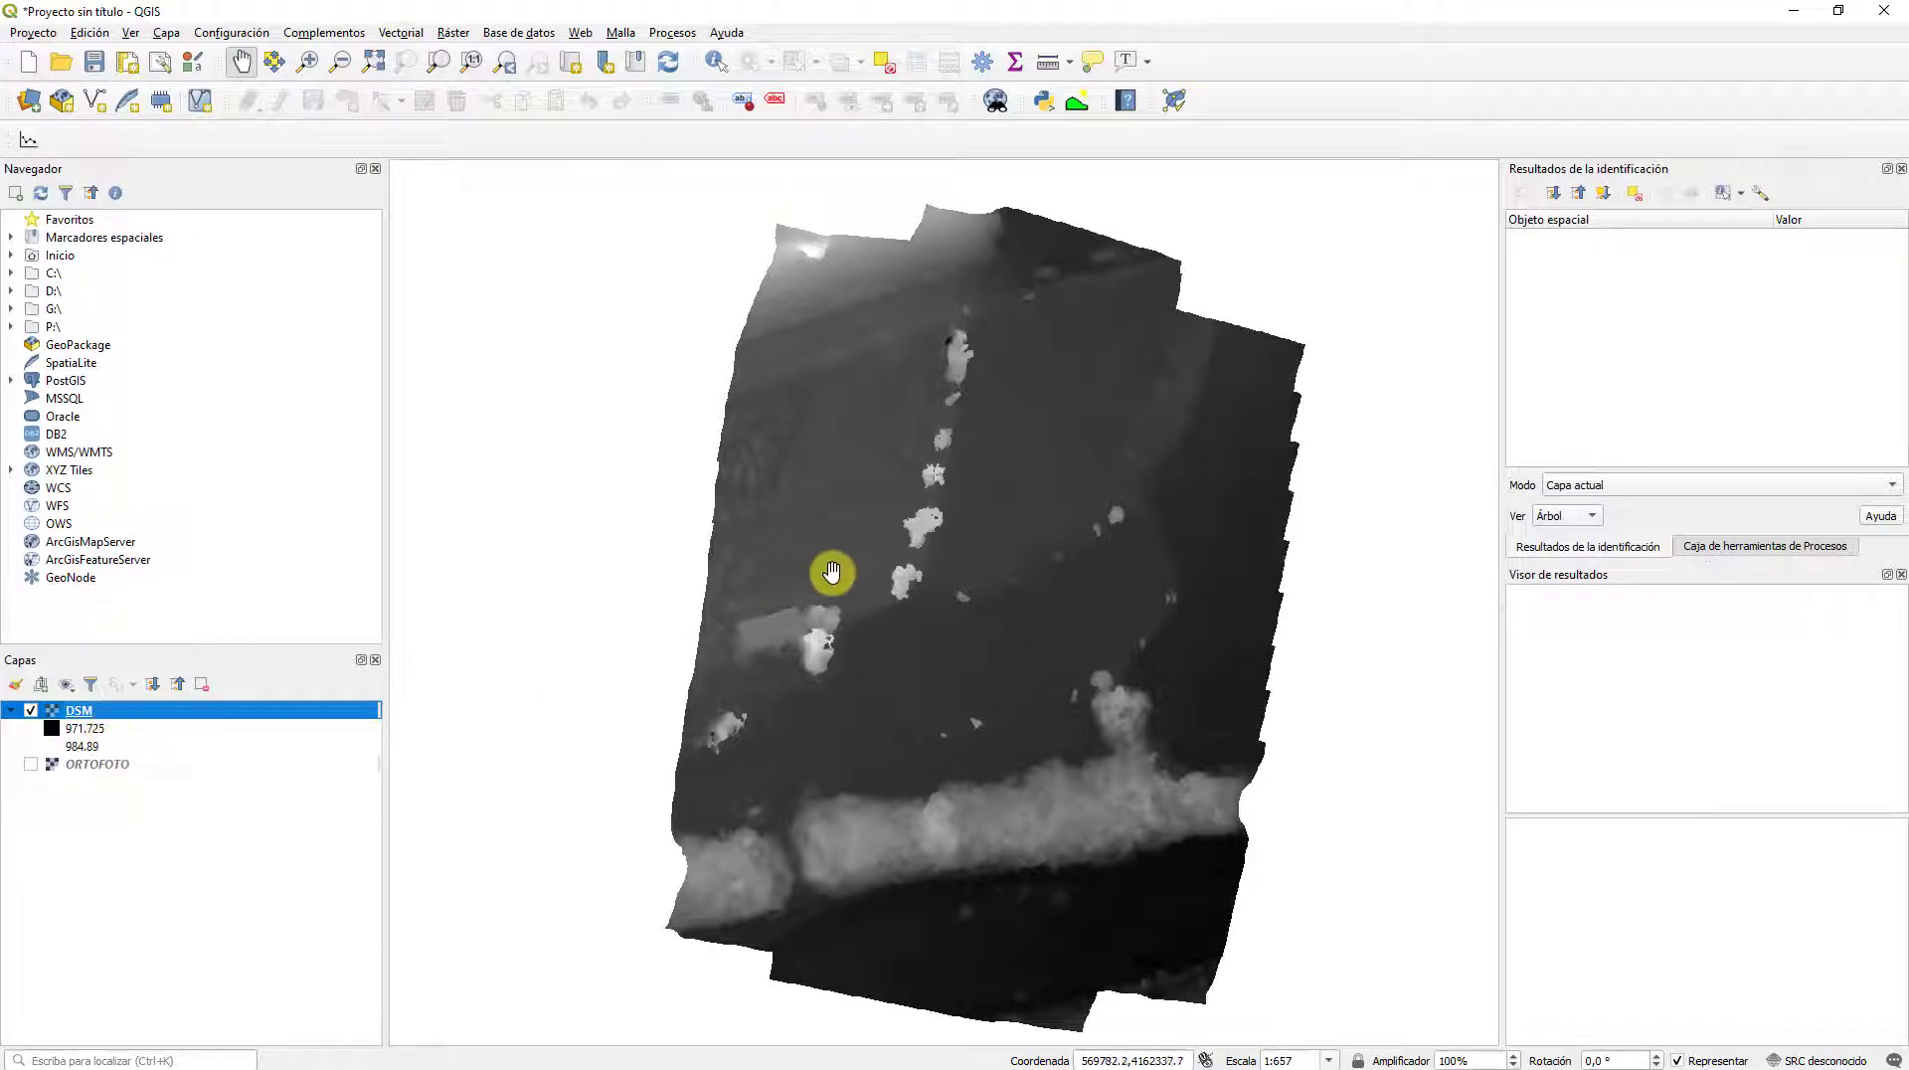
{"action": "scroll", "coordinate": [855, 569], "scroll_direction": "down", "scroll_amount": 1}
{"action": "scroll", "coordinate": [910, 586], "scroll_direction": "up", "scroll_amount": 1}
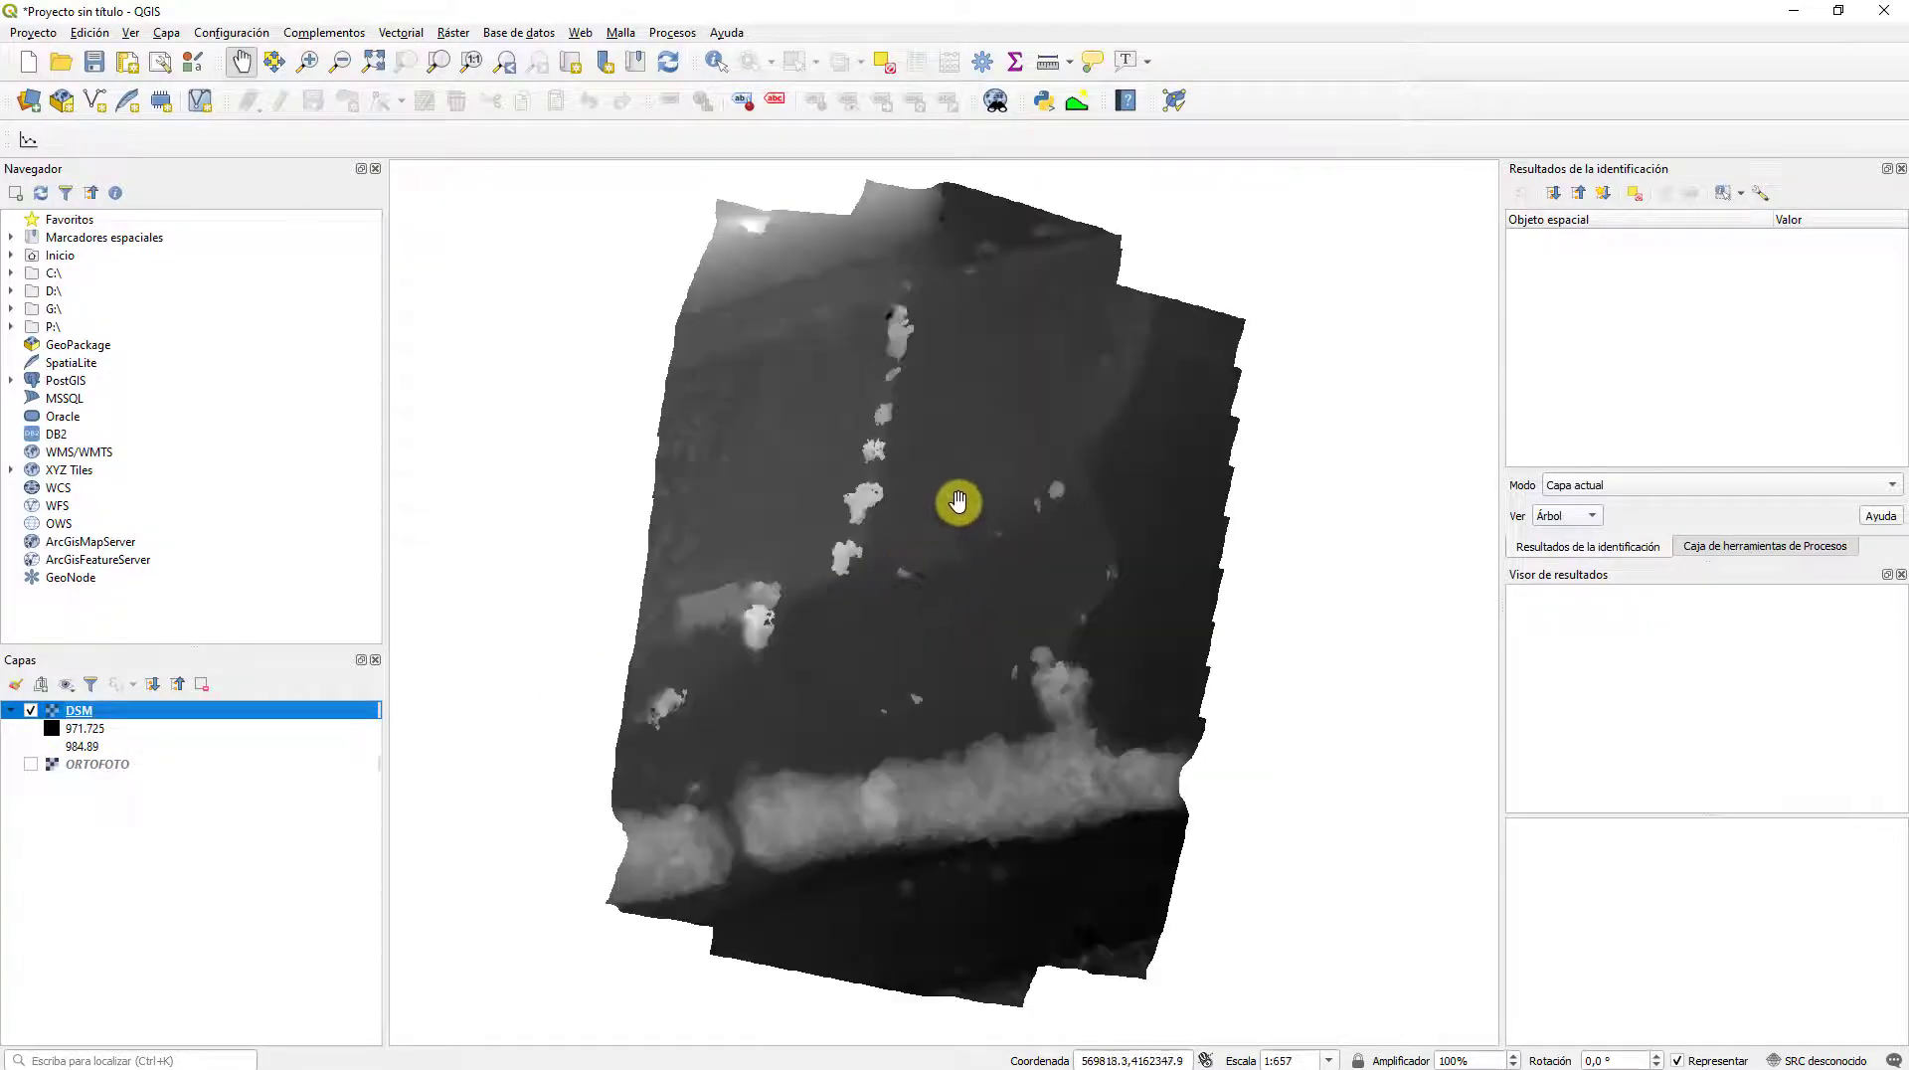
{"action": "left_click_drag", "start_coordinate": [1039, 558], "coordinate": [1058, 561]}
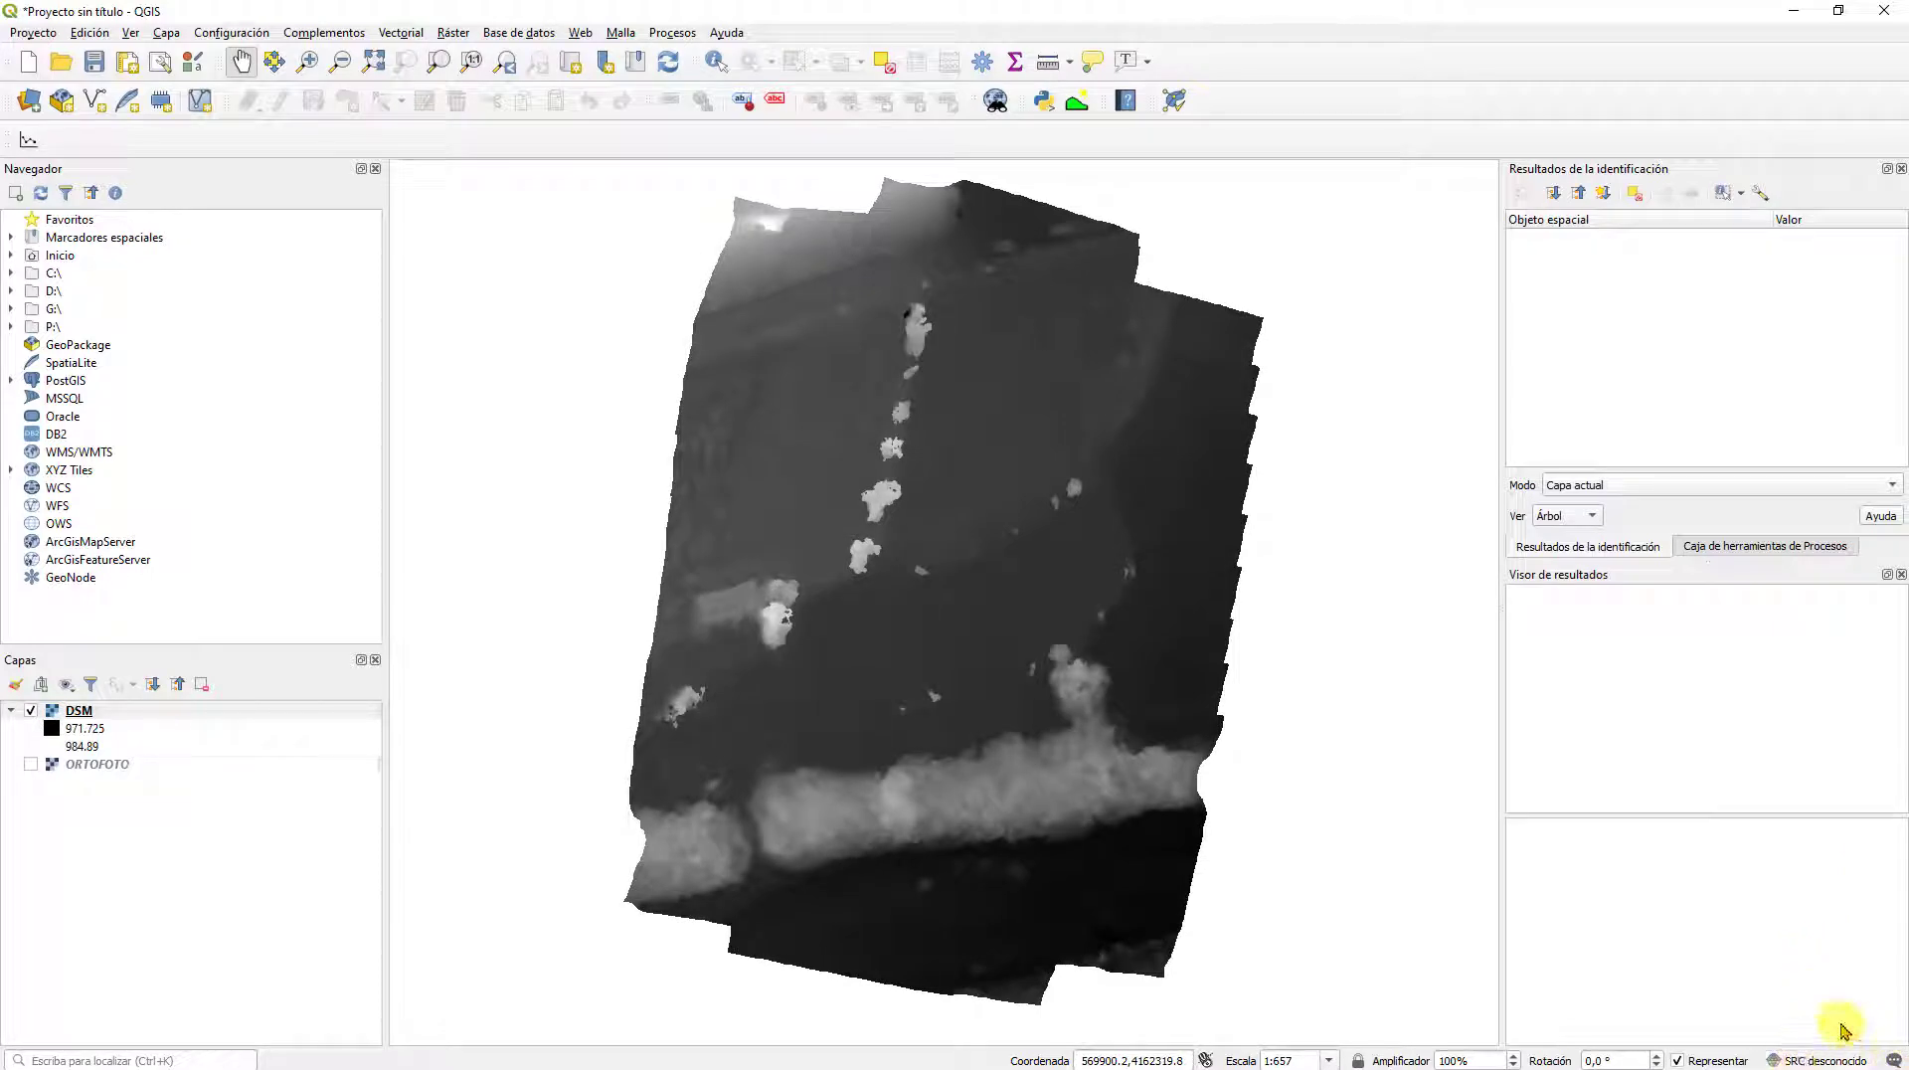
{"action": "mouse_move", "coordinate": [1750, 1066]}
{"action": "left_click_drag", "start_coordinate": [872, 577], "coordinate": [899, 571]}
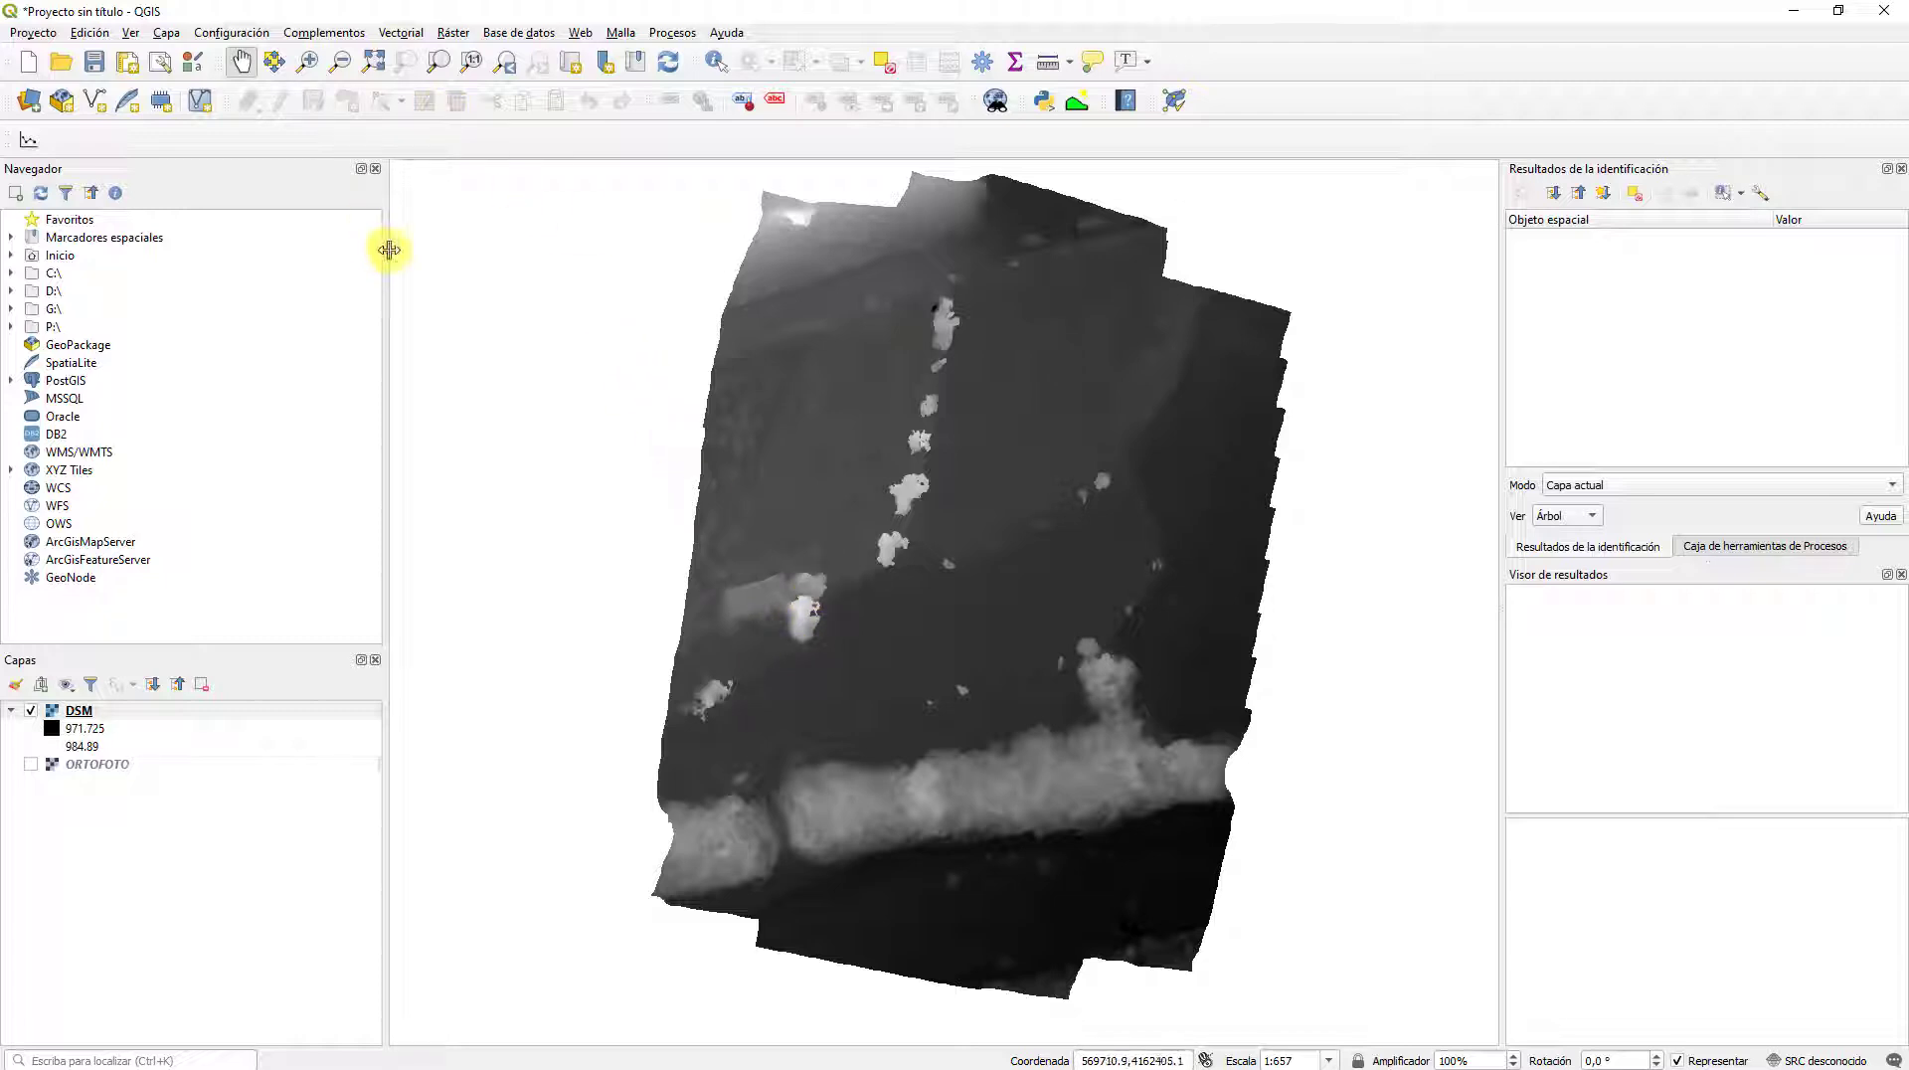
{"action": "left_click", "coordinate": [78, 711]}
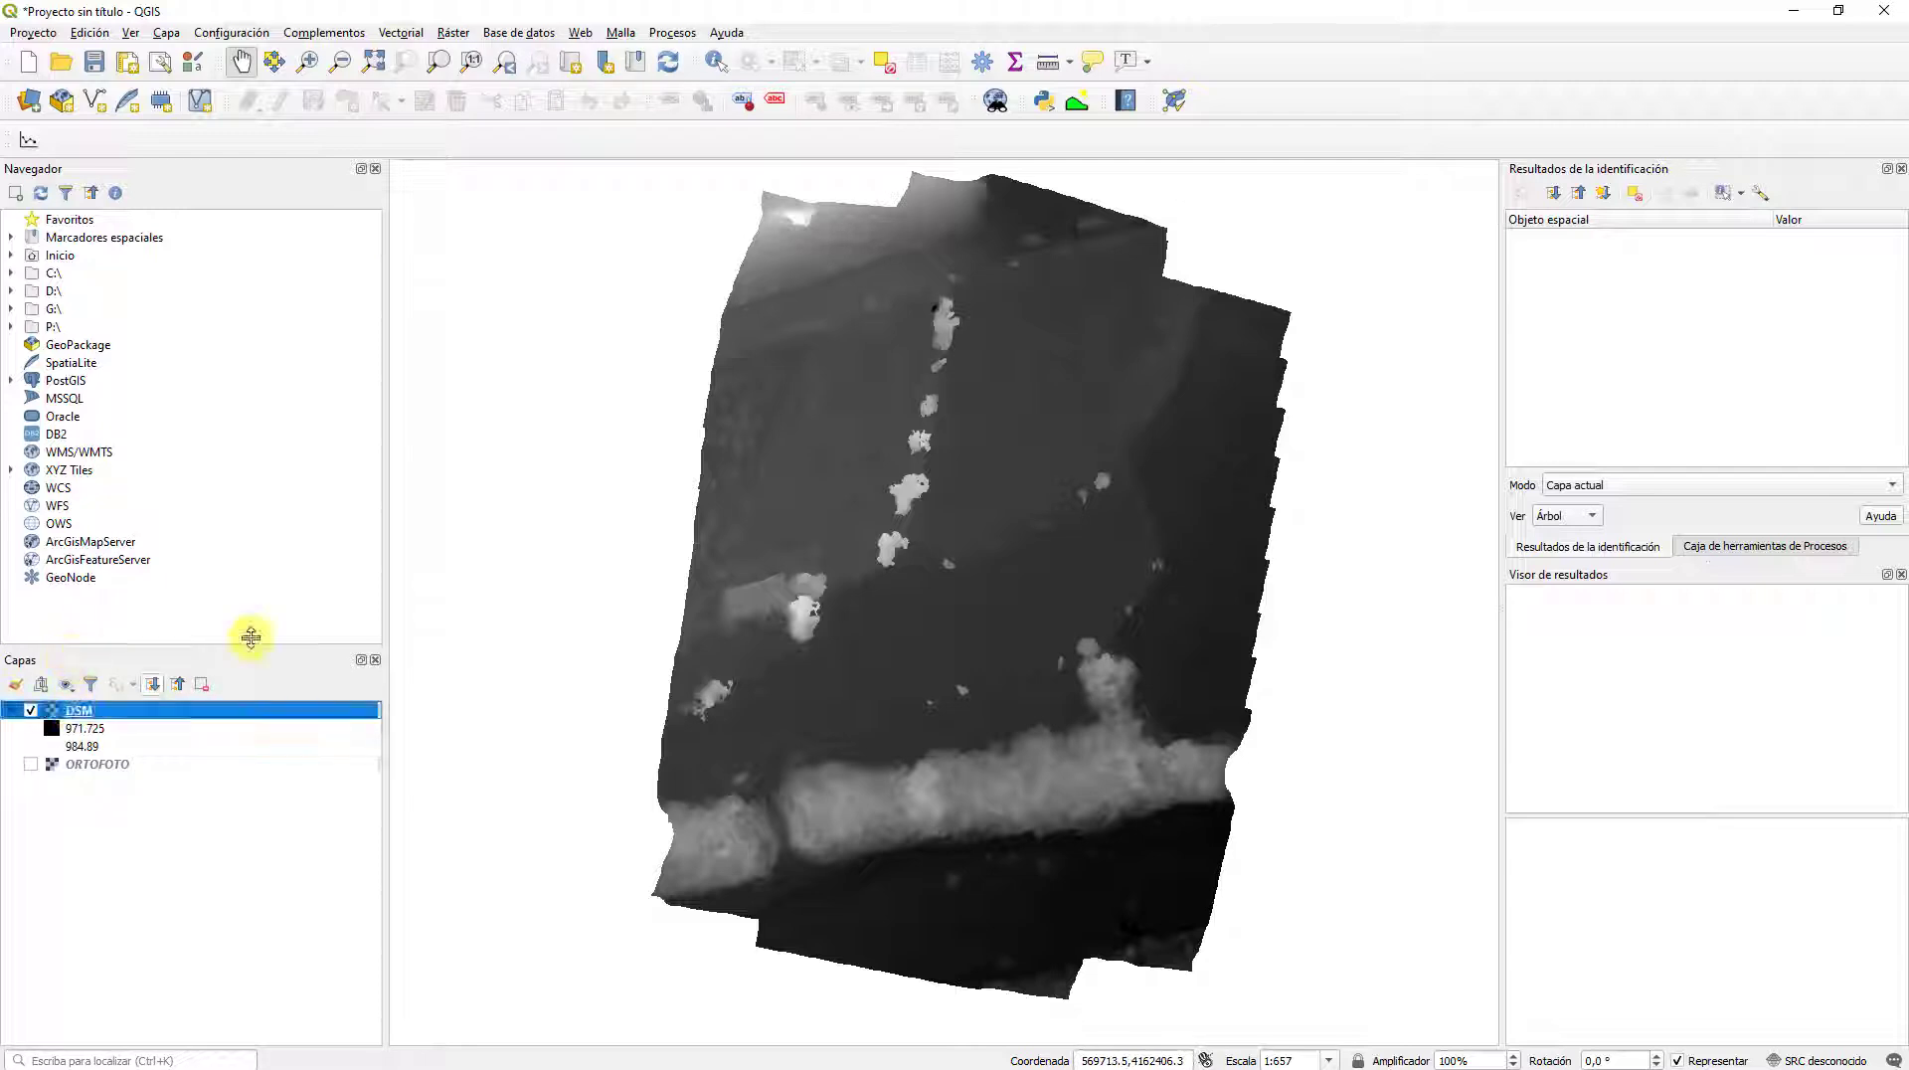
{"action": "left_click", "coordinate": [454, 34]}
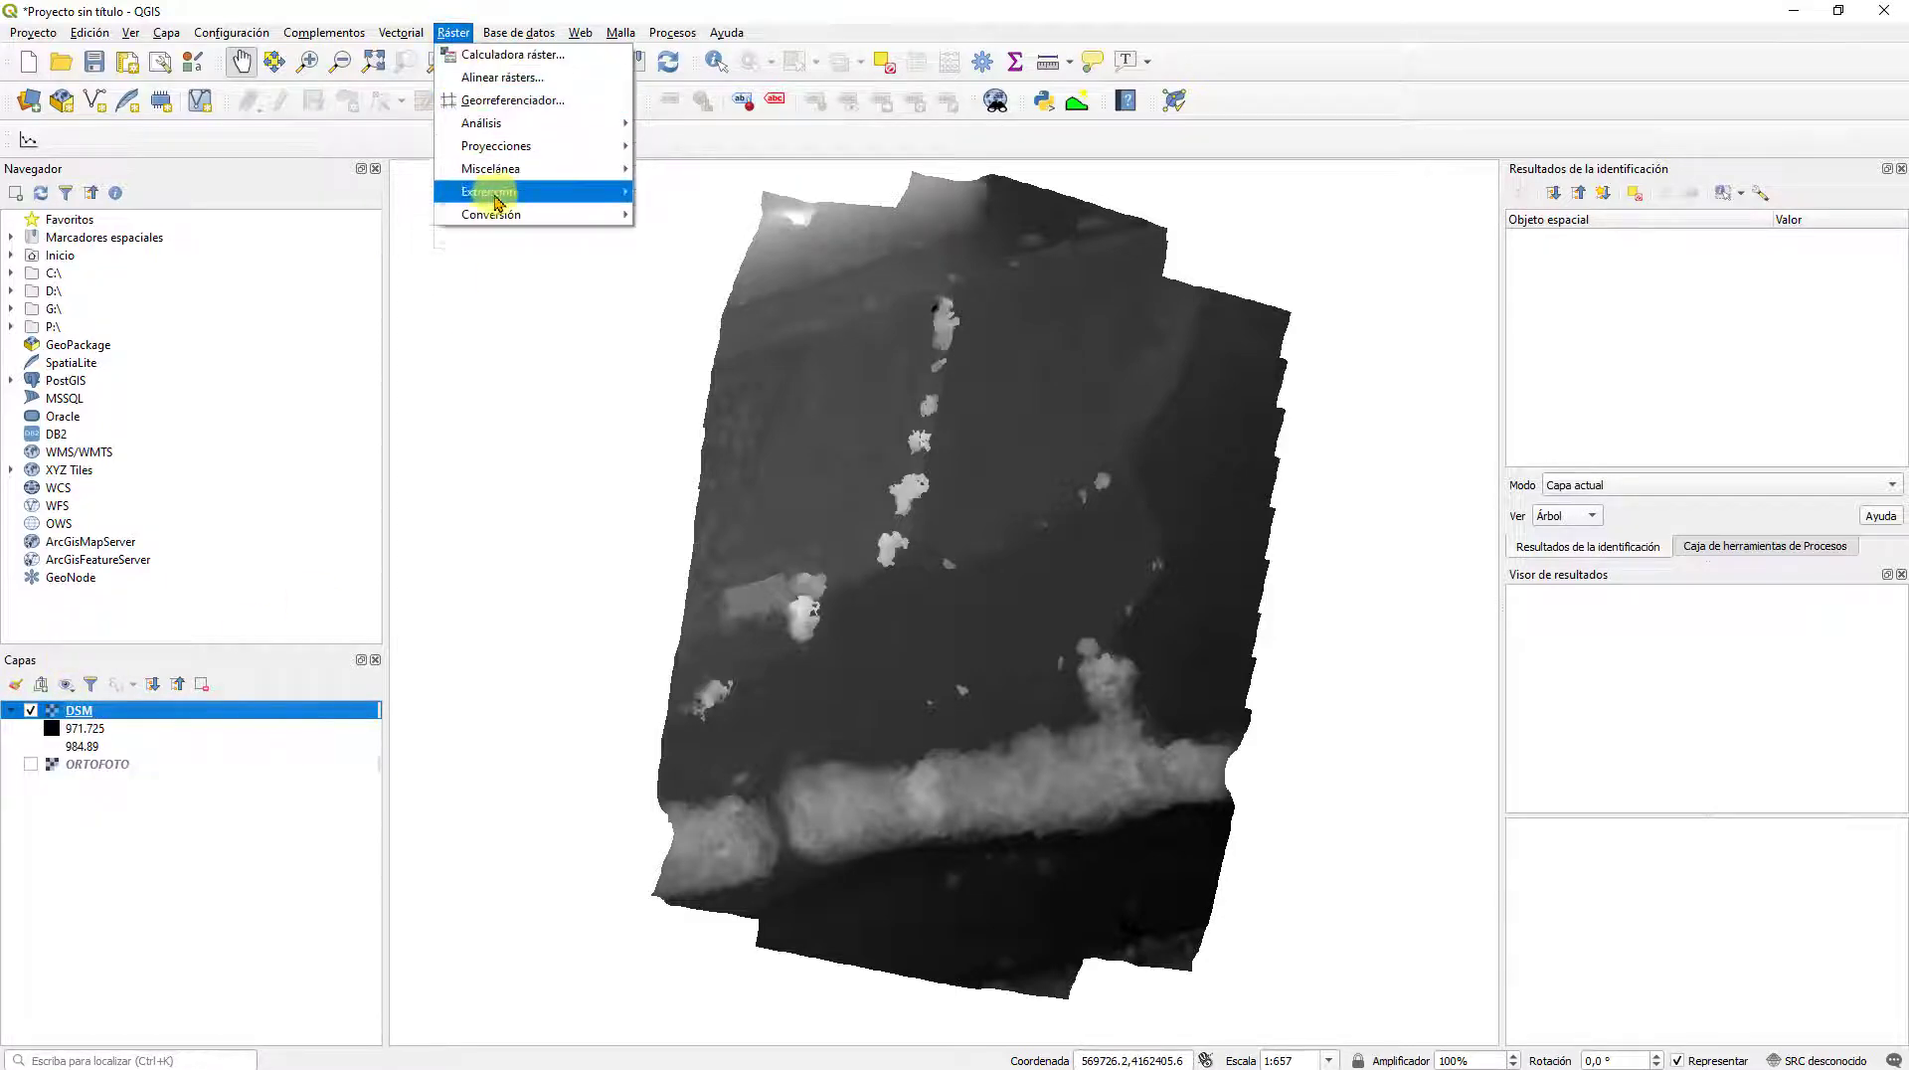
{"action": "mouse_move", "coordinate": [501, 217]}
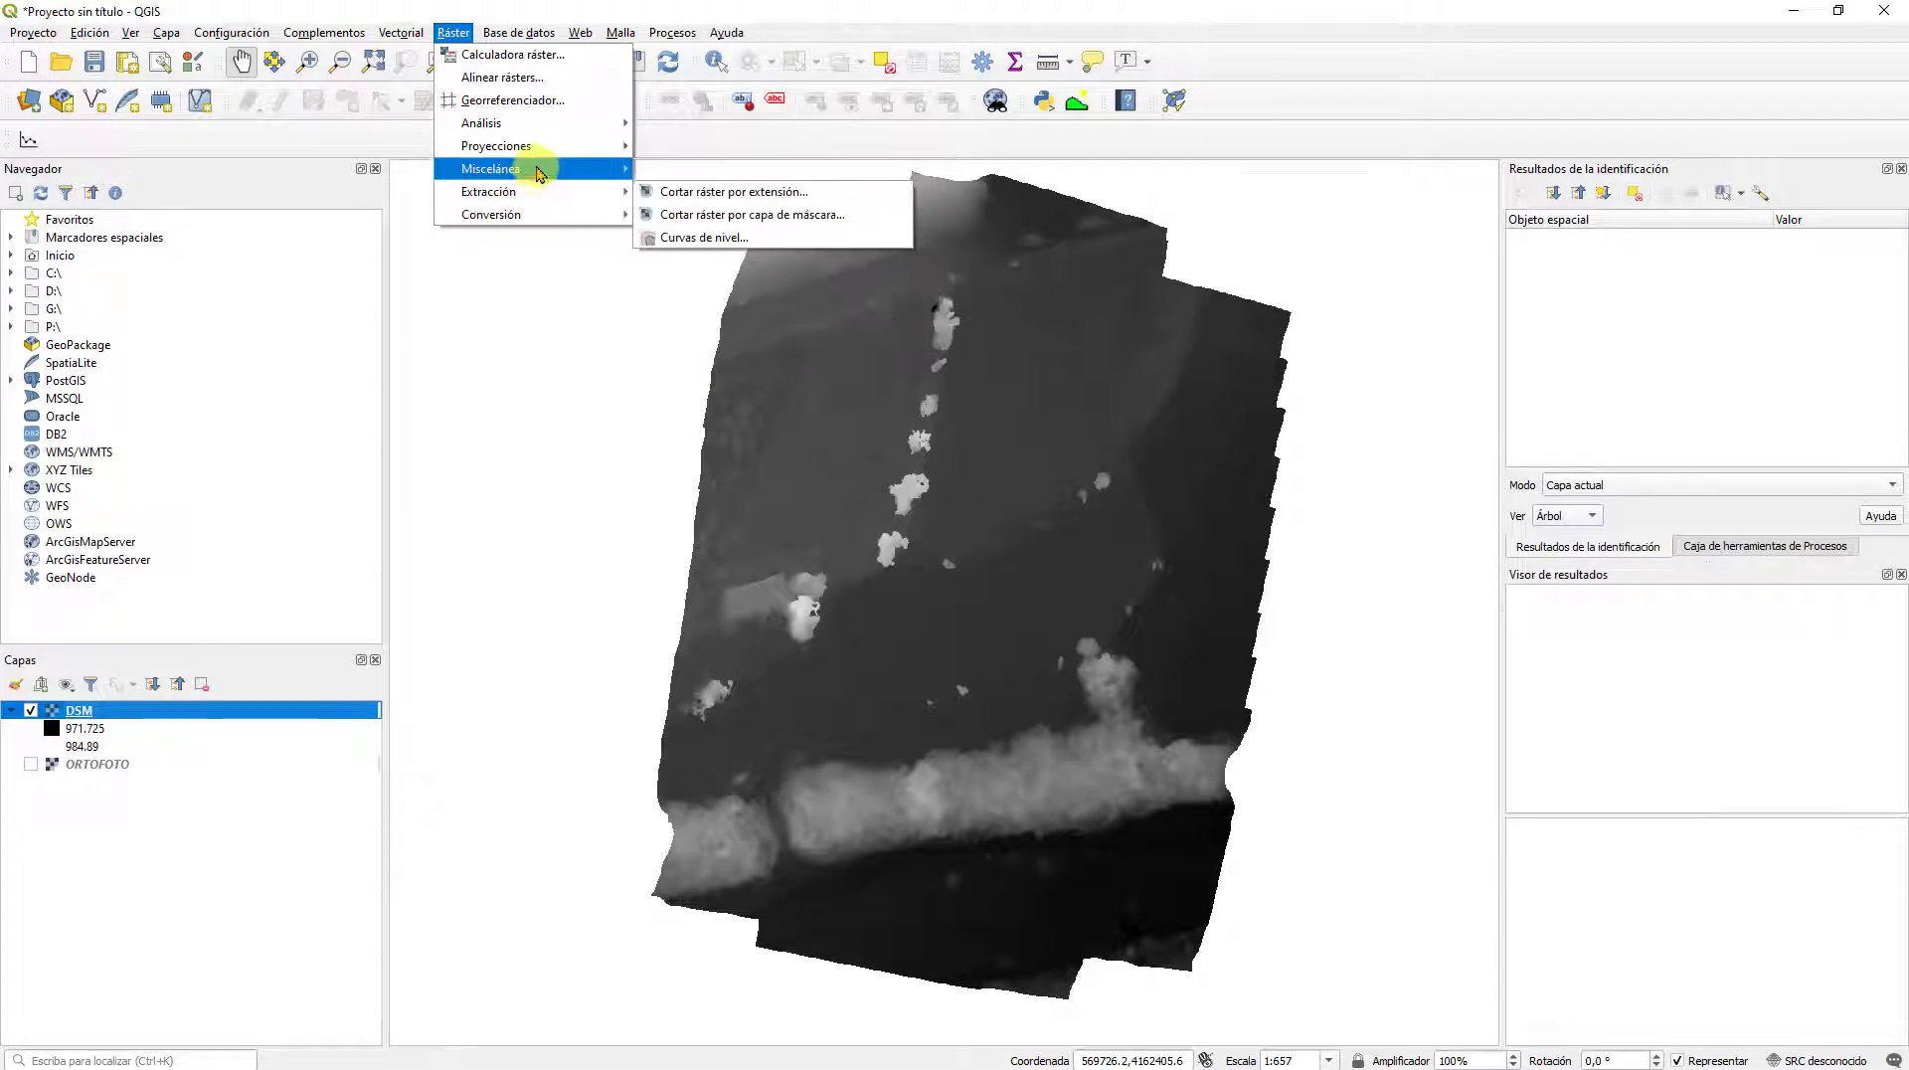
{"action": "mouse_move", "coordinate": [552, 159]}
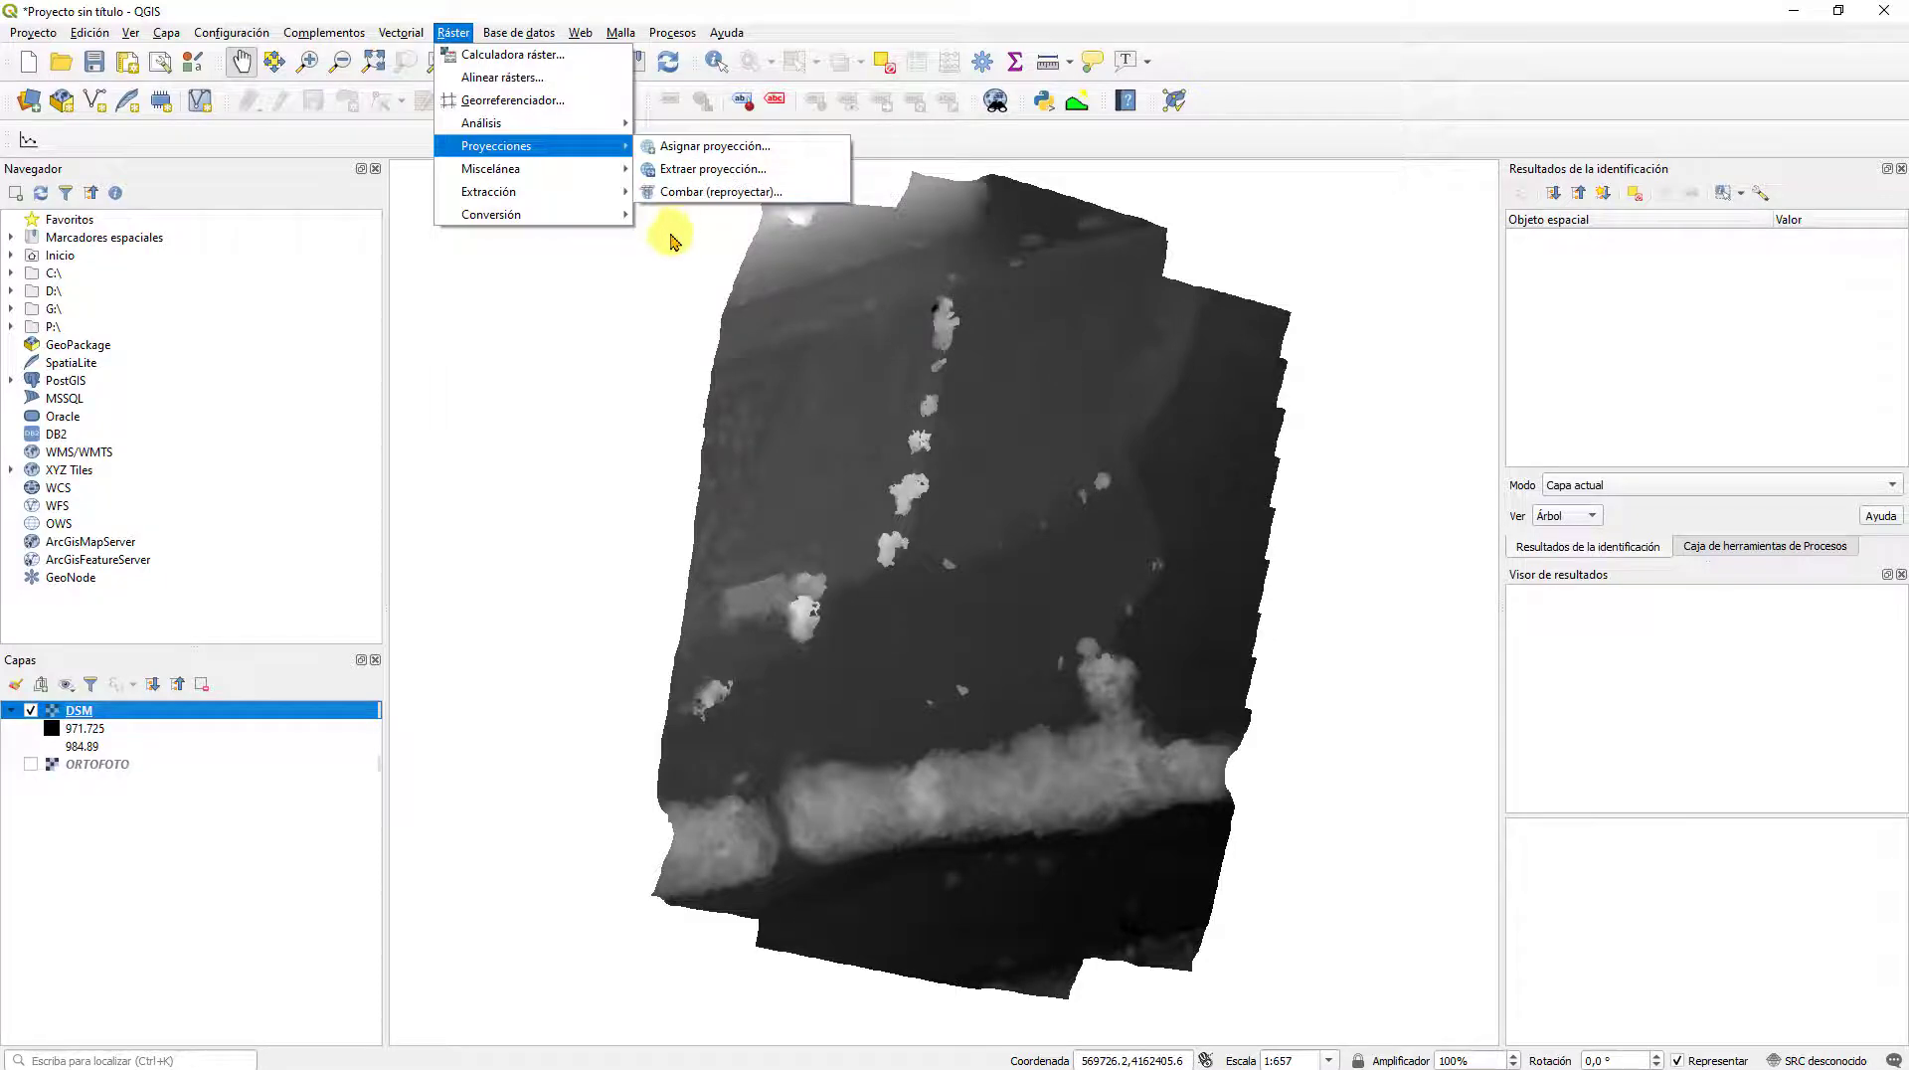
{"action": "left_click", "coordinate": [606, 295]}
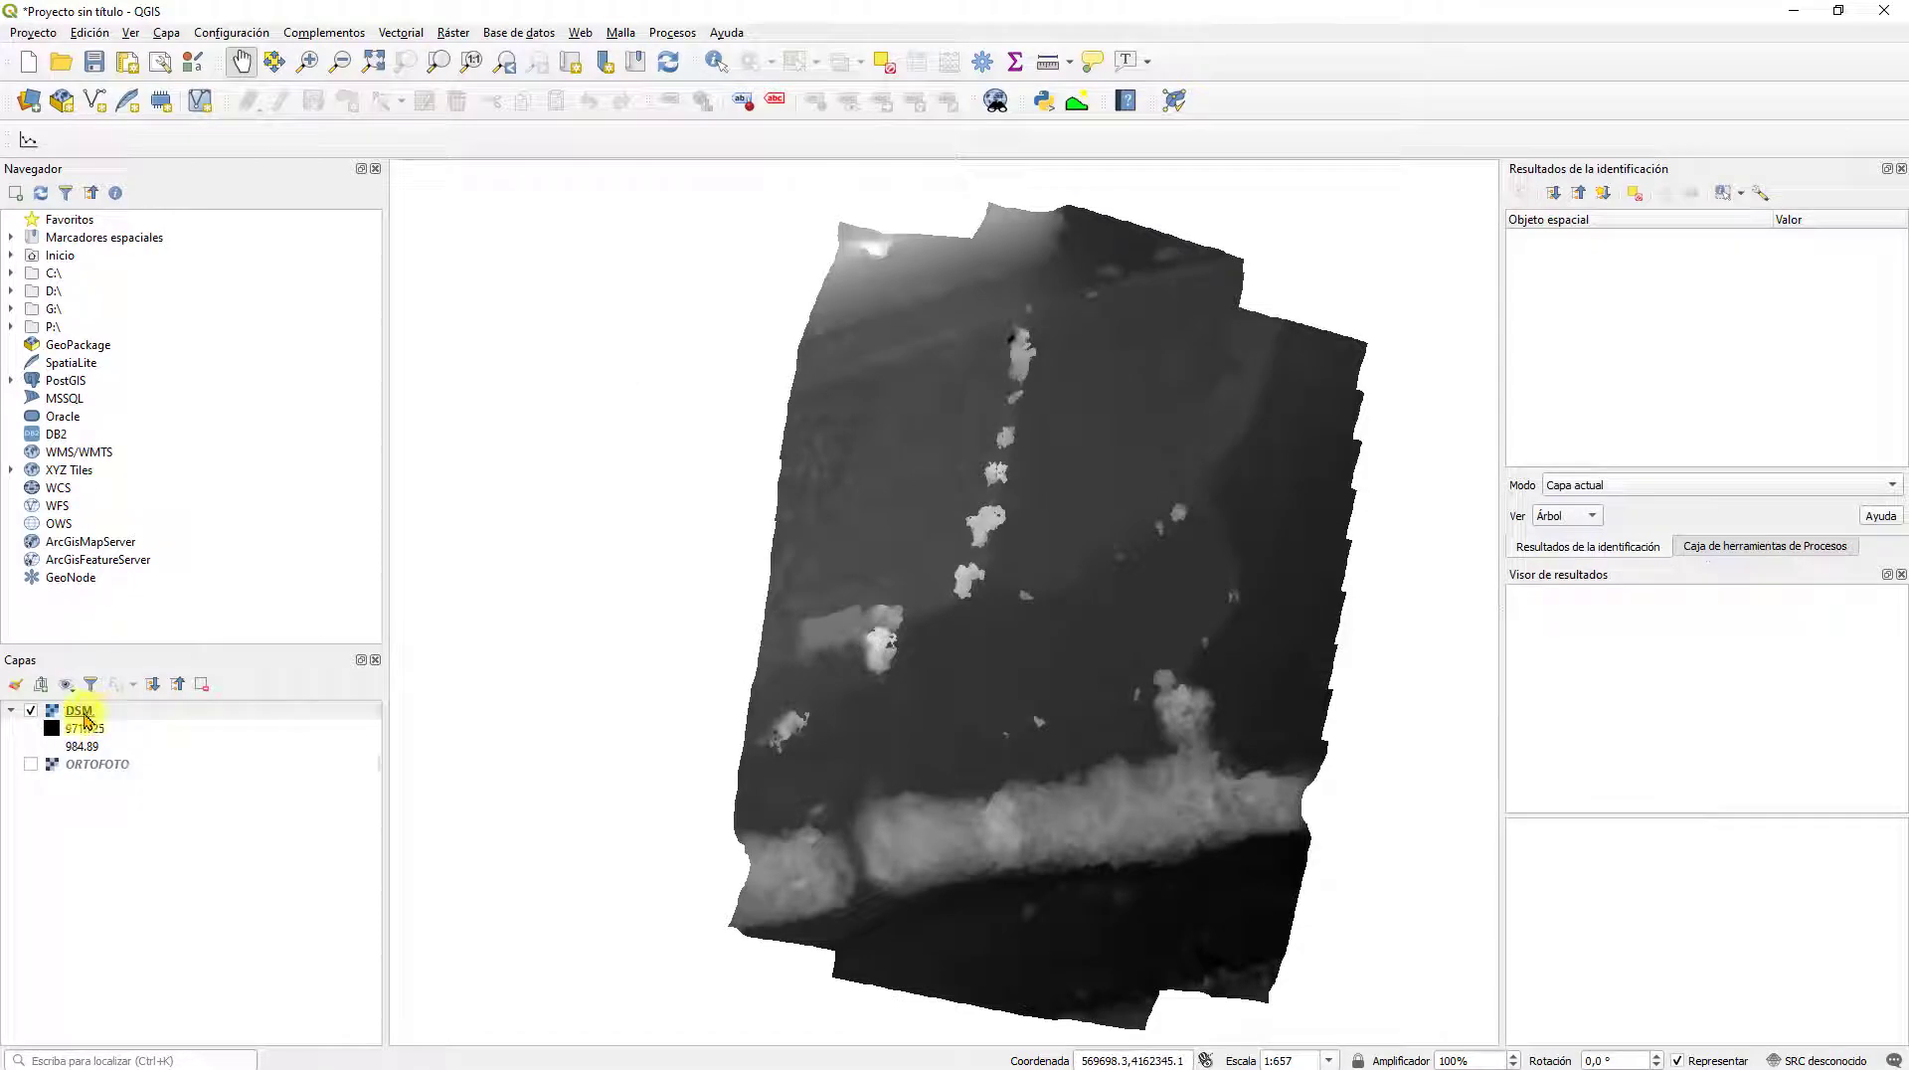
Step: Examine the coordinate reference system in the DSM layer's properties information and close the properties without changes
{"action": "left_click", "coordinate": [87, 714]}
{"action": "right_click", "coordinate": [96, 715]}
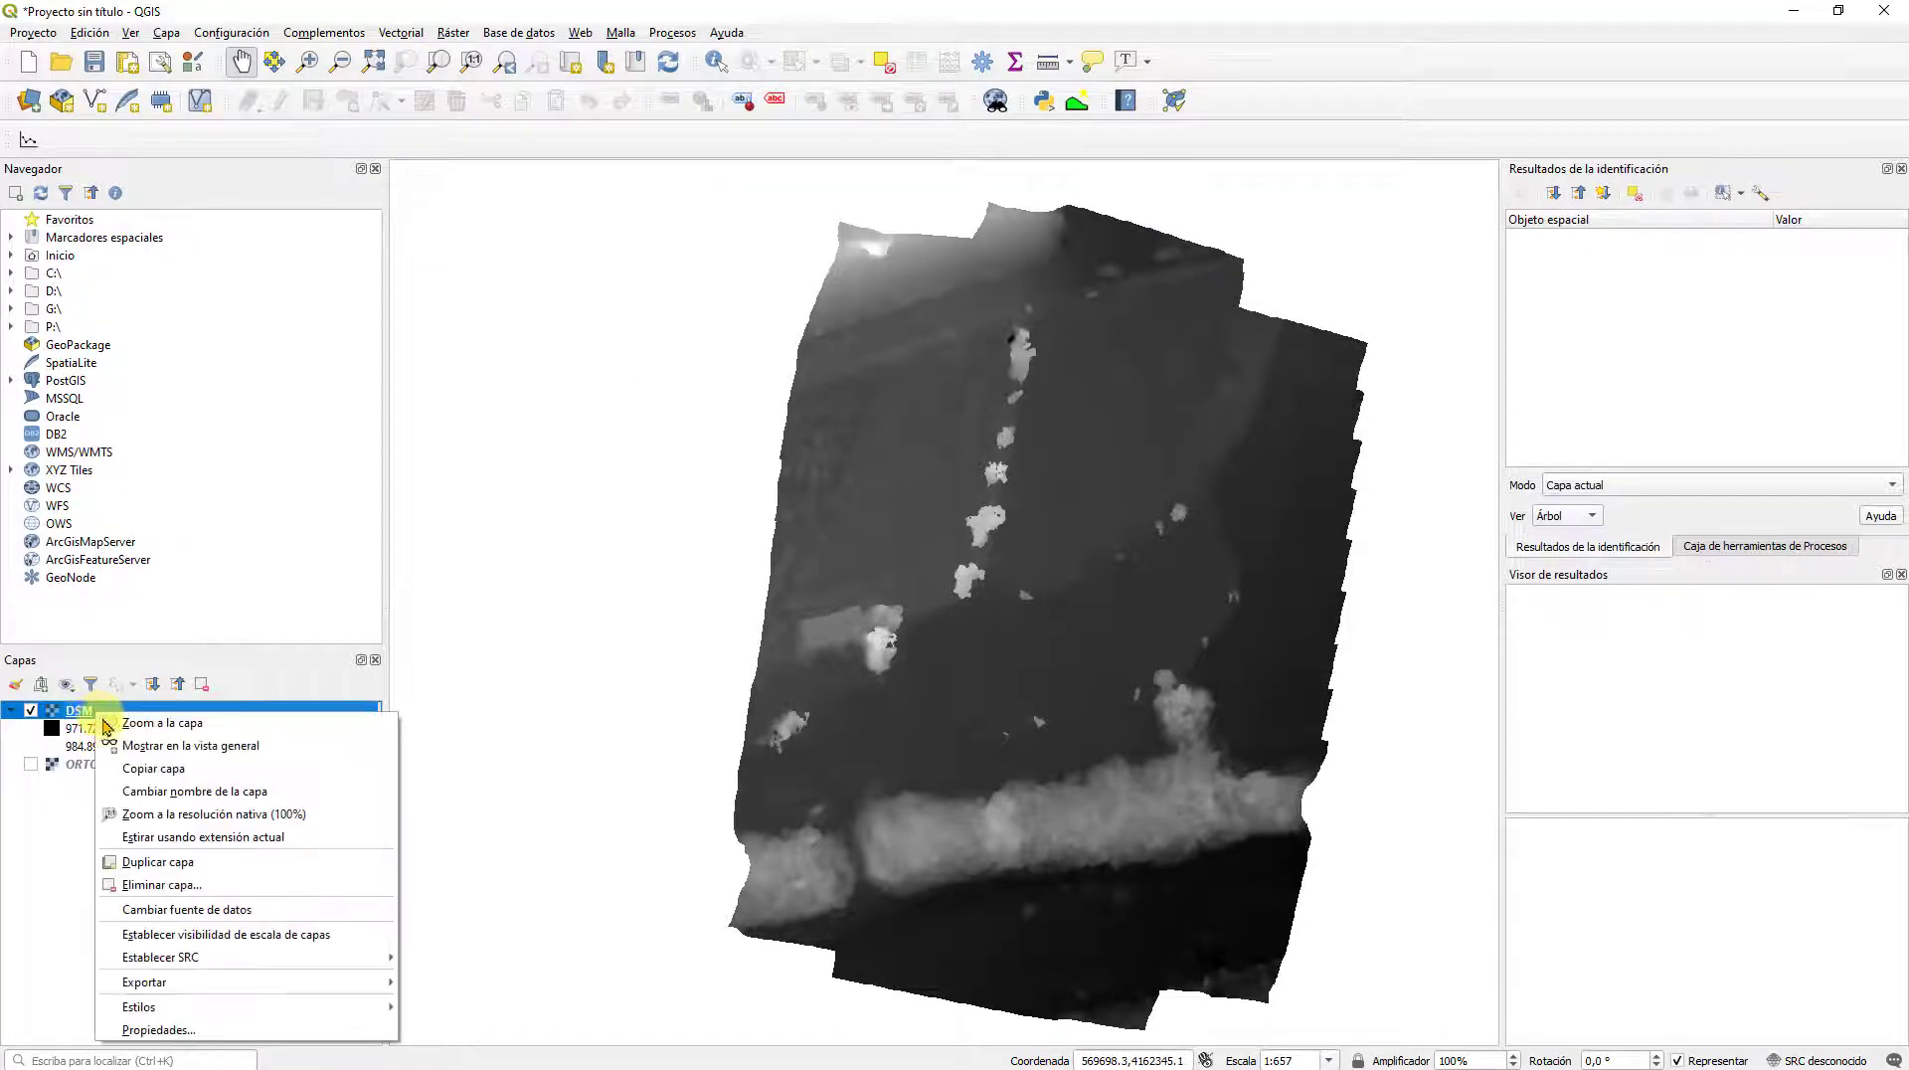
{"action": "left_click", "coordinate": [159, 1031]}
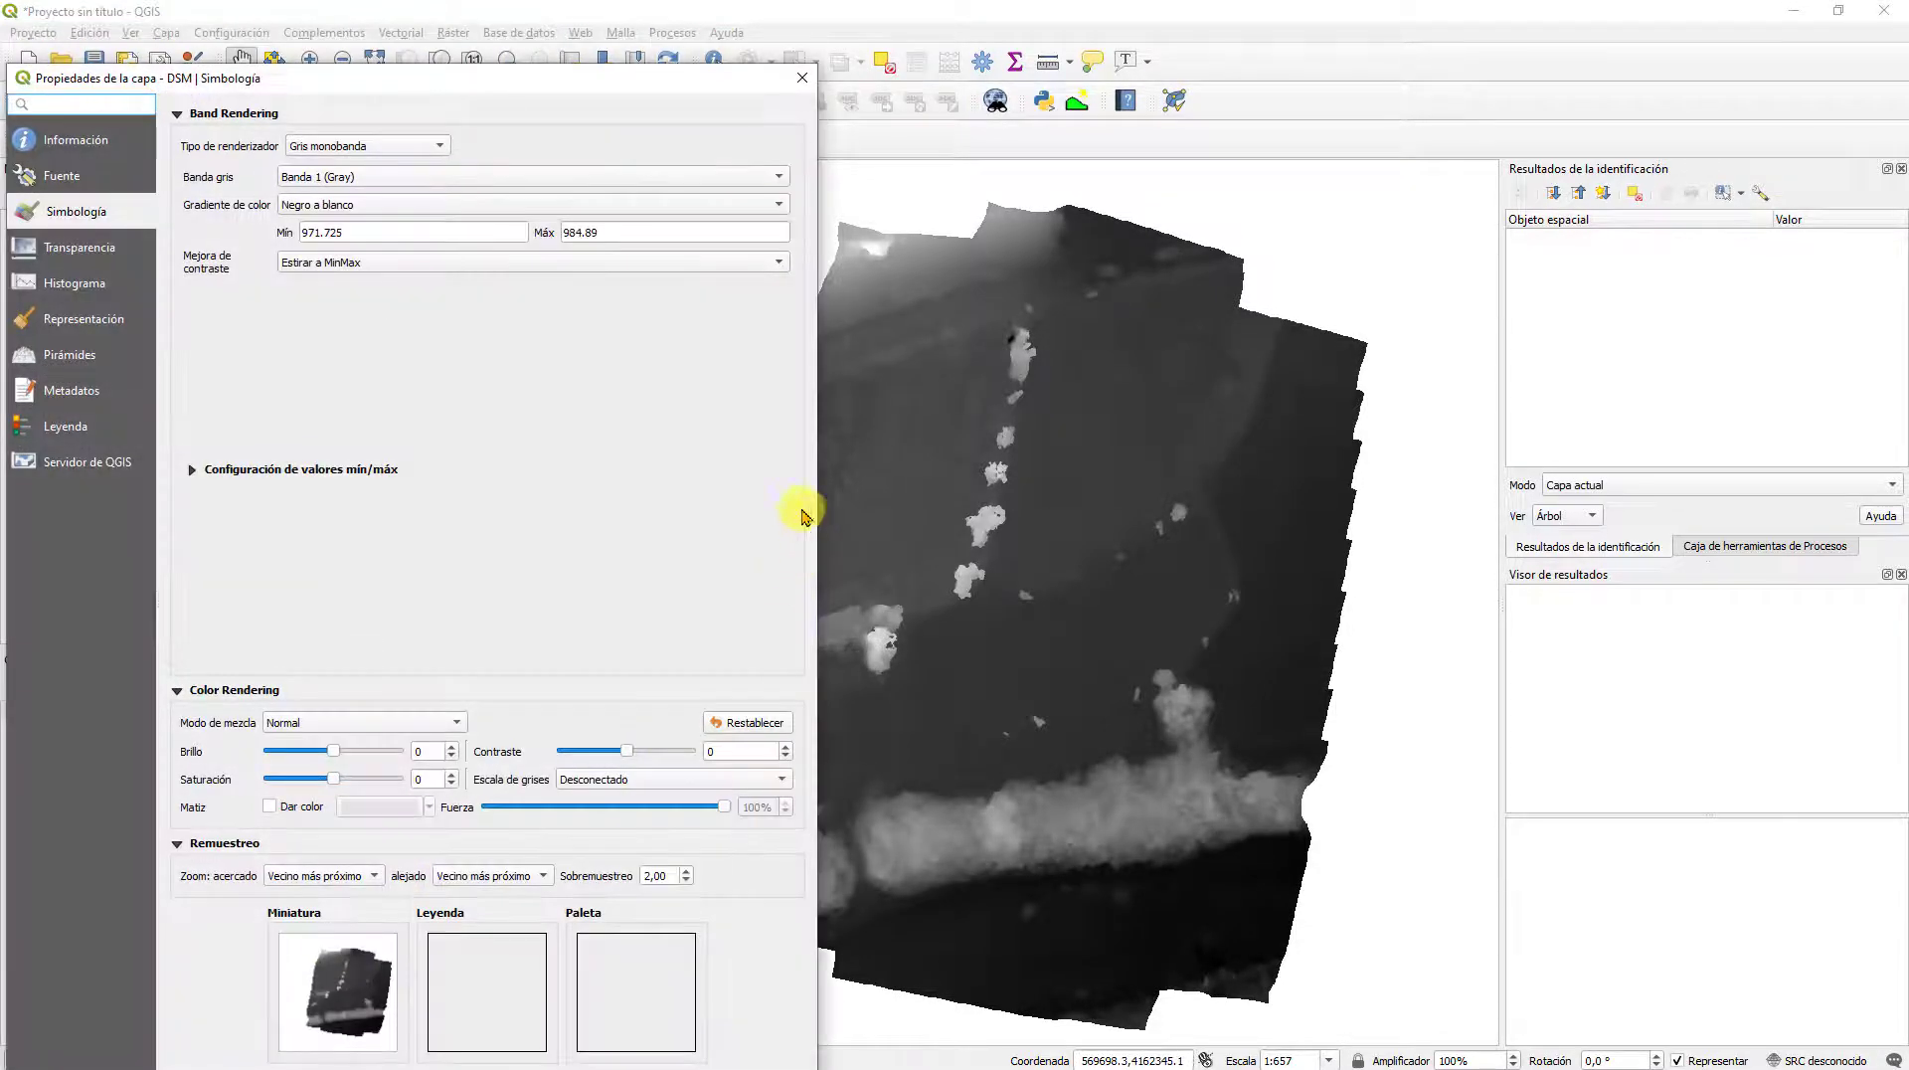
{"action": "left_click_drag", "start_coordinate": [447, 72], "coordinate": [1014, 33]}
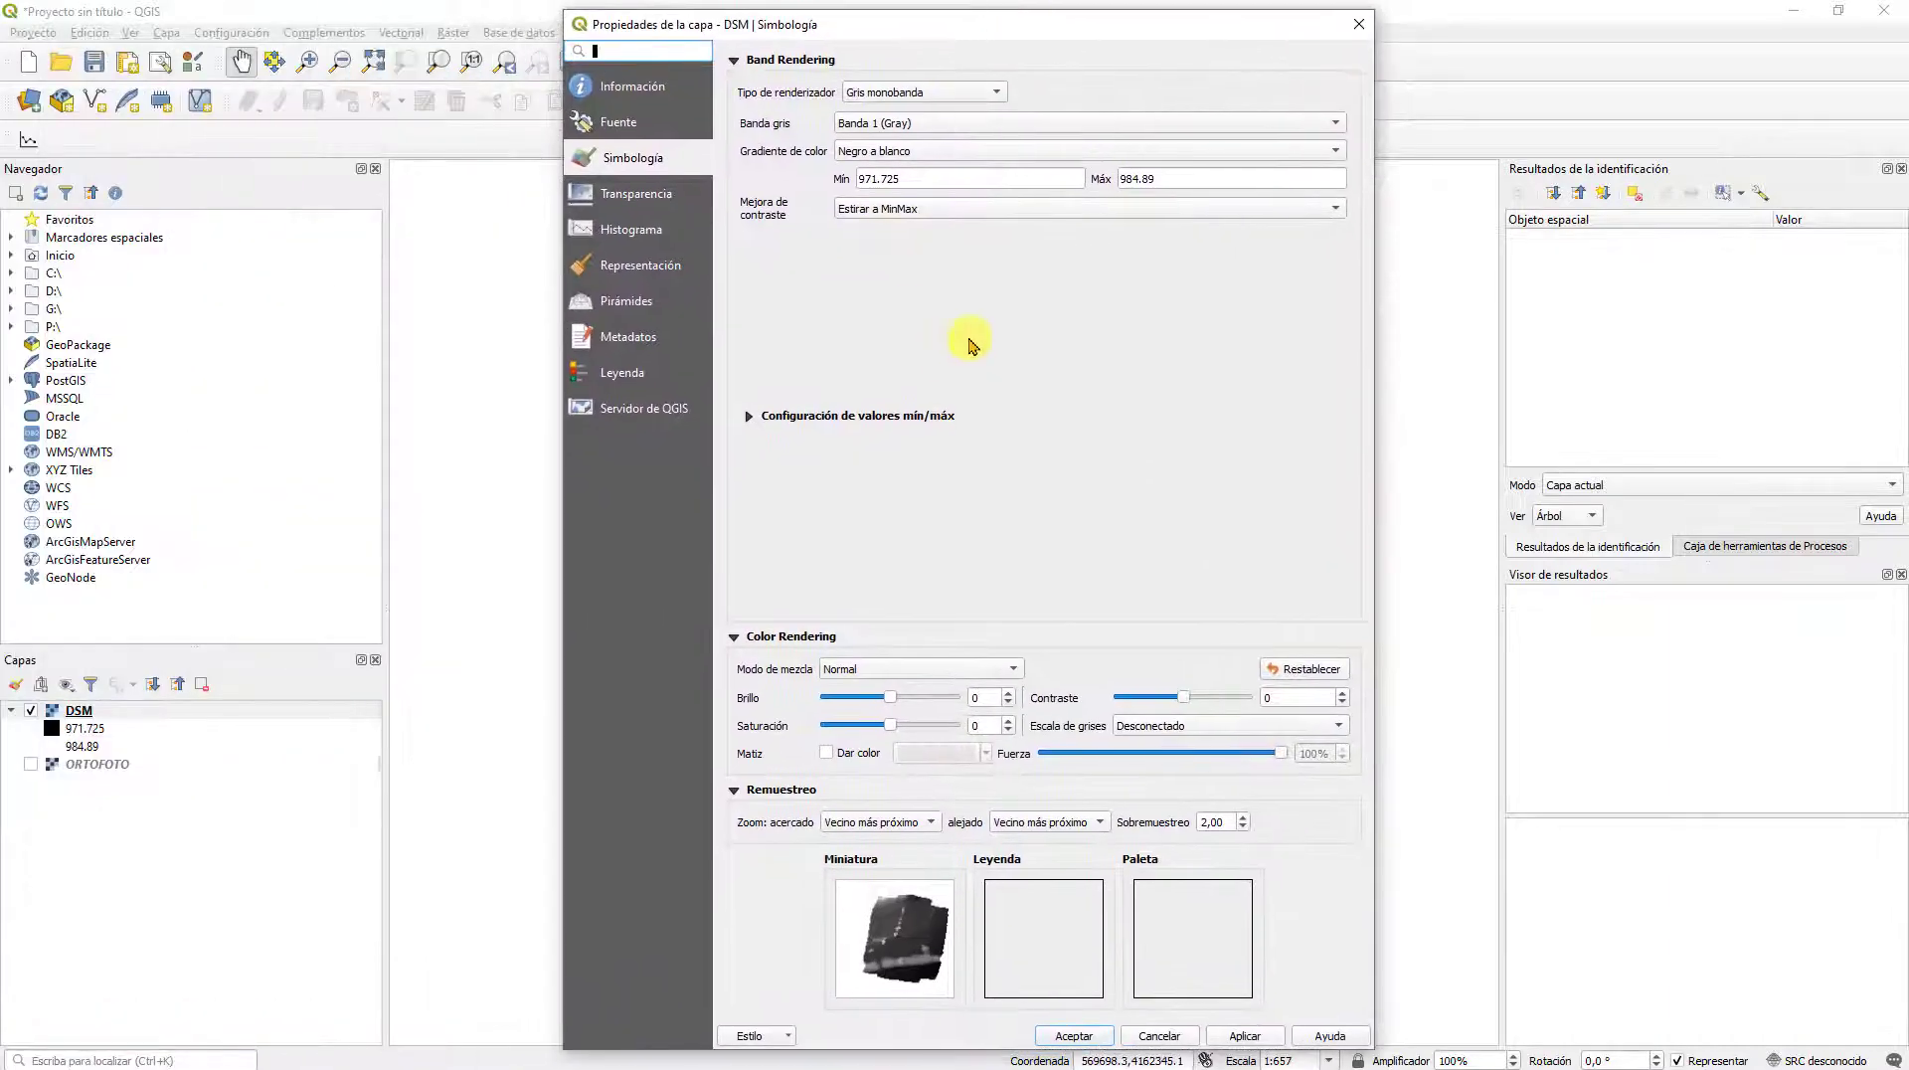
{"action": "left_click", "coordinate": [644, 88]}
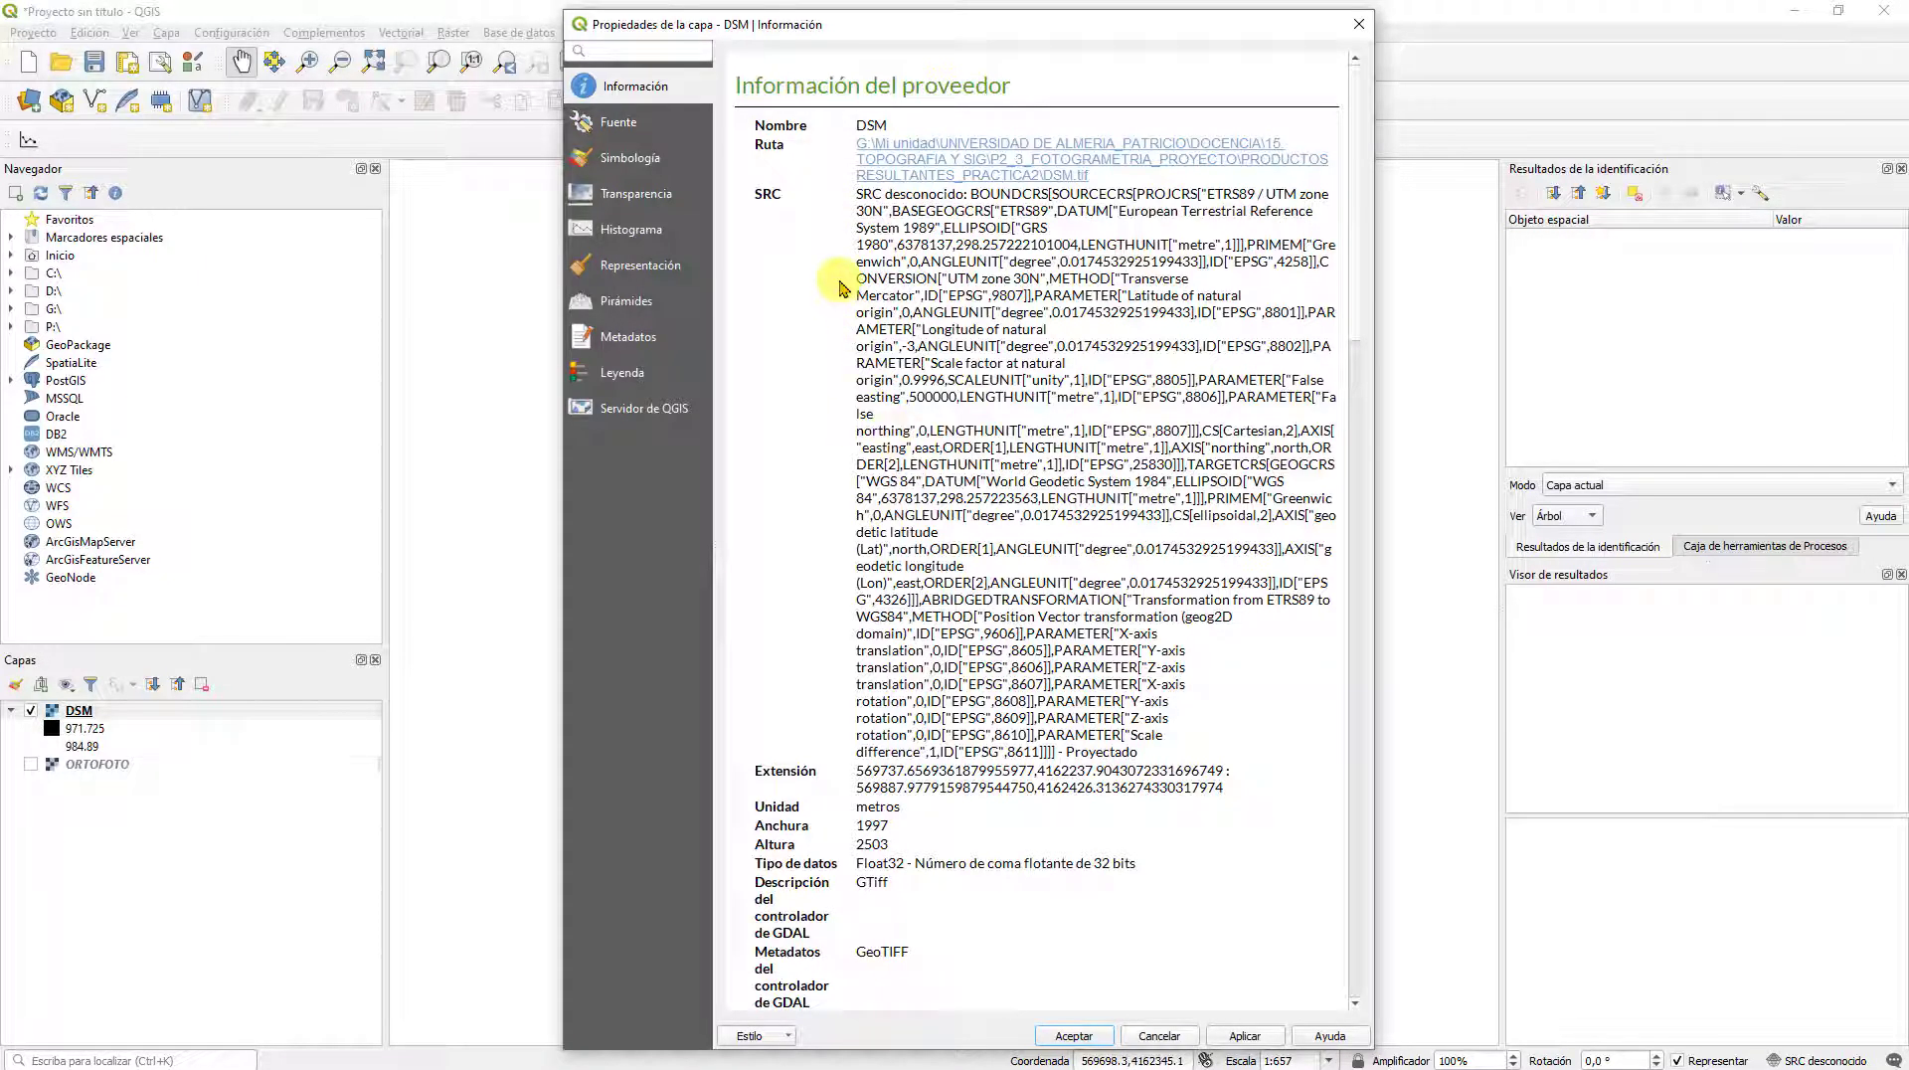
{"action": "left_click", "coordinate": [1159, 1037]}
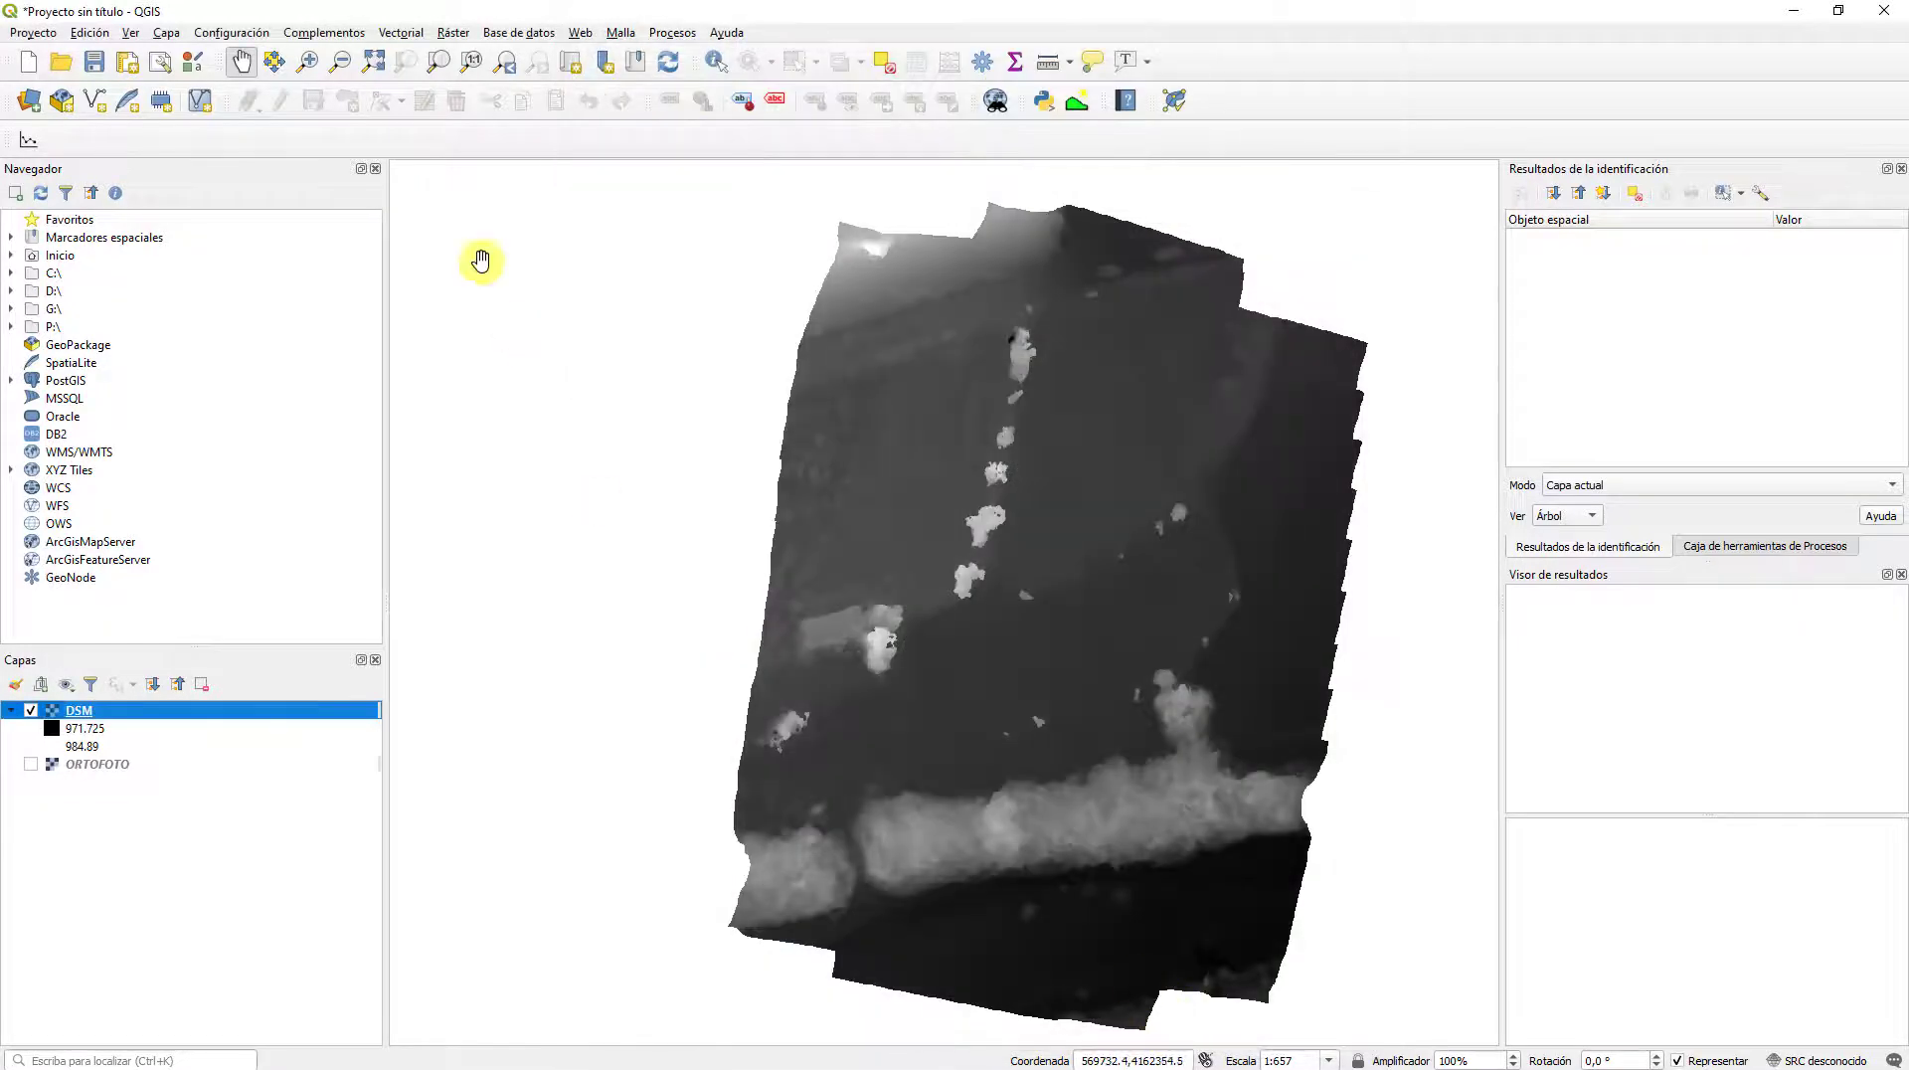
Step: Assign the projection EPSG:25830 - ETRS89 / UTM zone 30N to the DSM raster, finding it by filtering the reference systems for ETRS89
{"action": "left_click", "coordinate": [450, 38]}
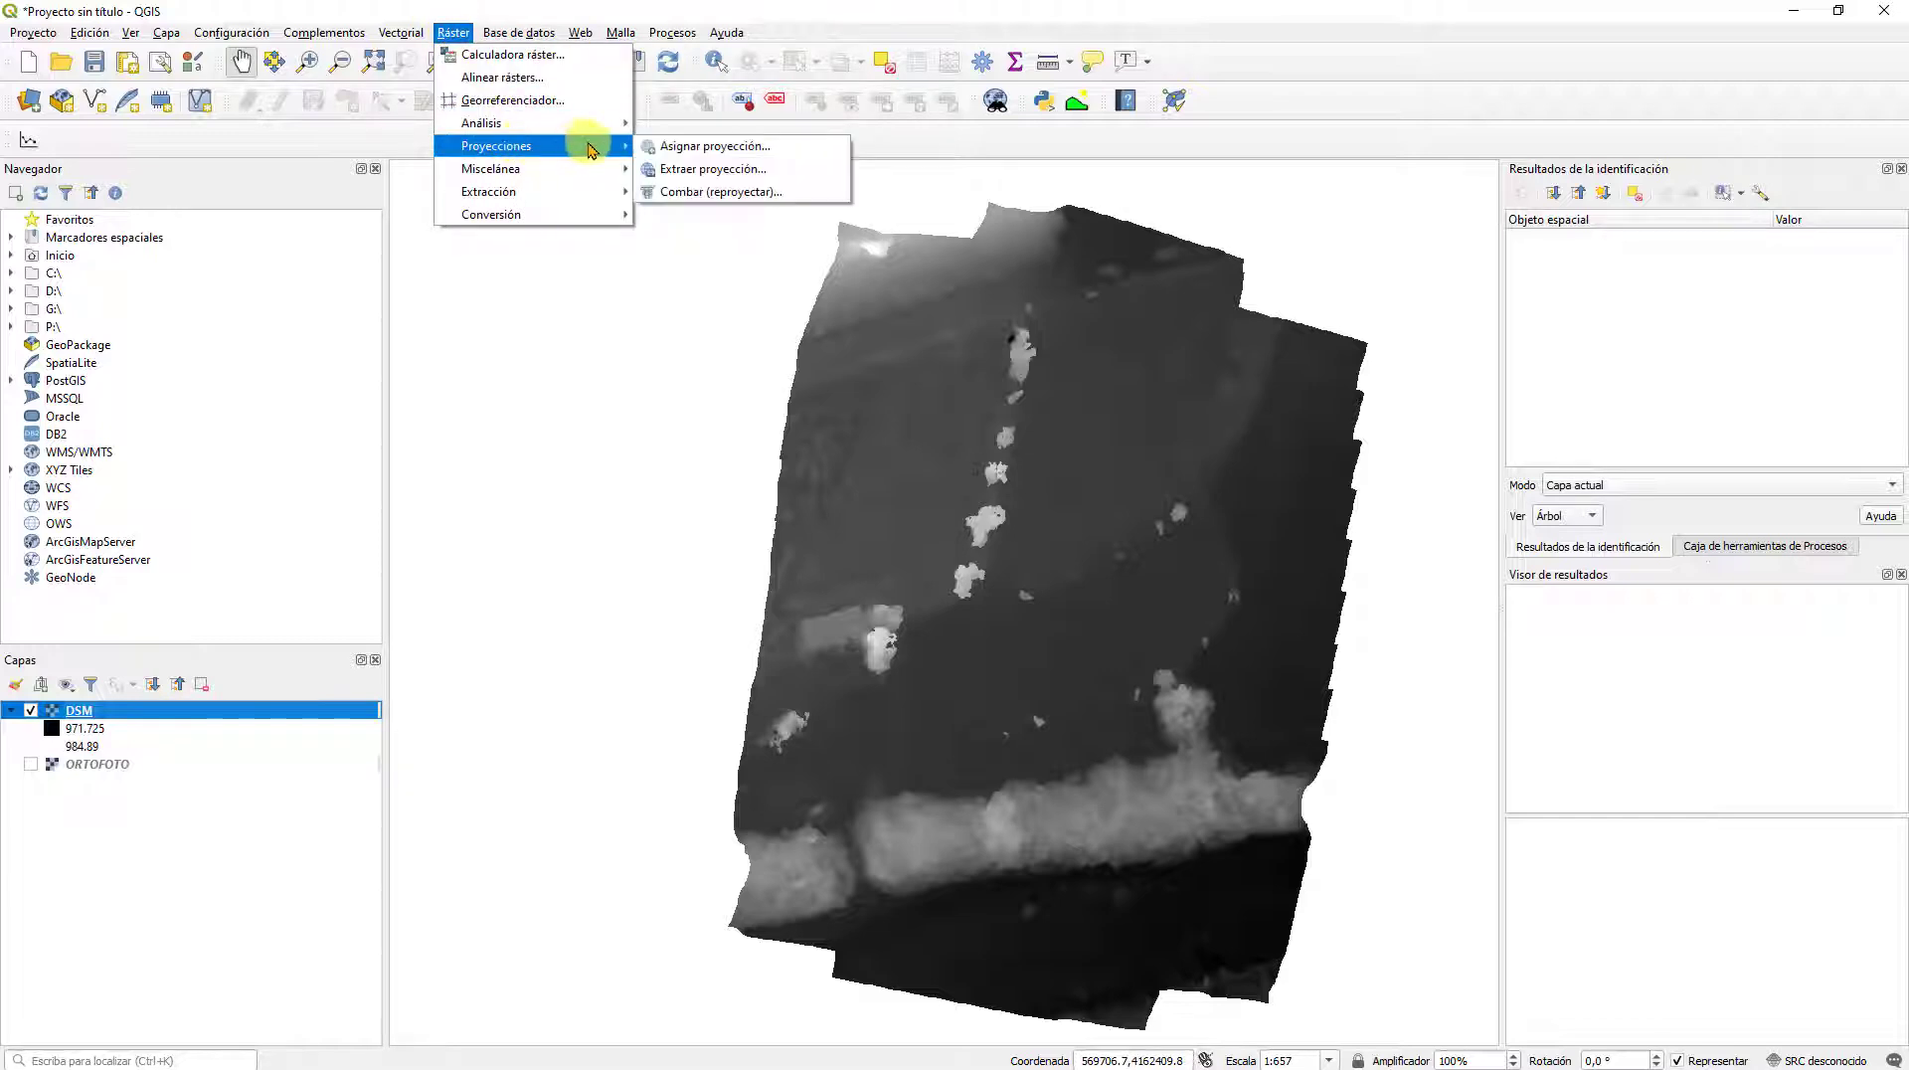
{"action": "left_click", "coordinate": [686, 146]}
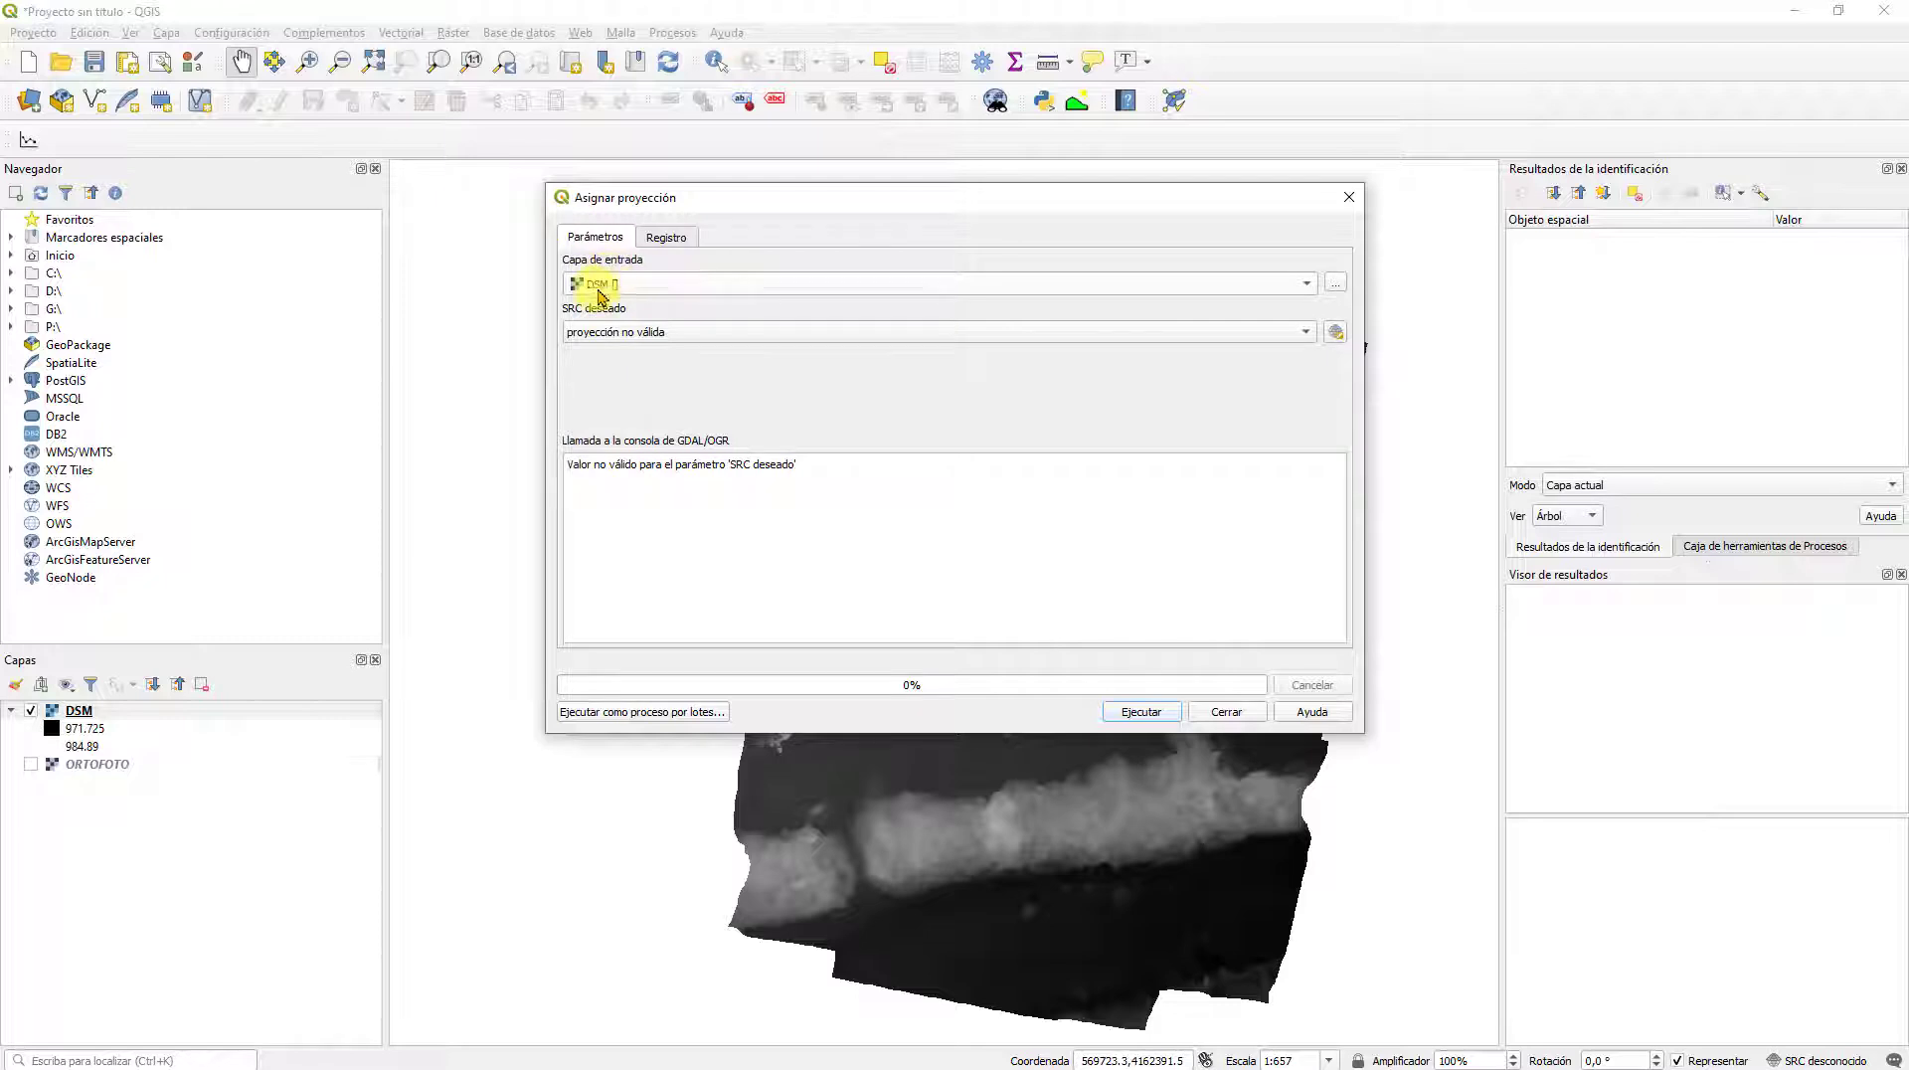
{"action": "left_click", "coordinate": [641, 338]}
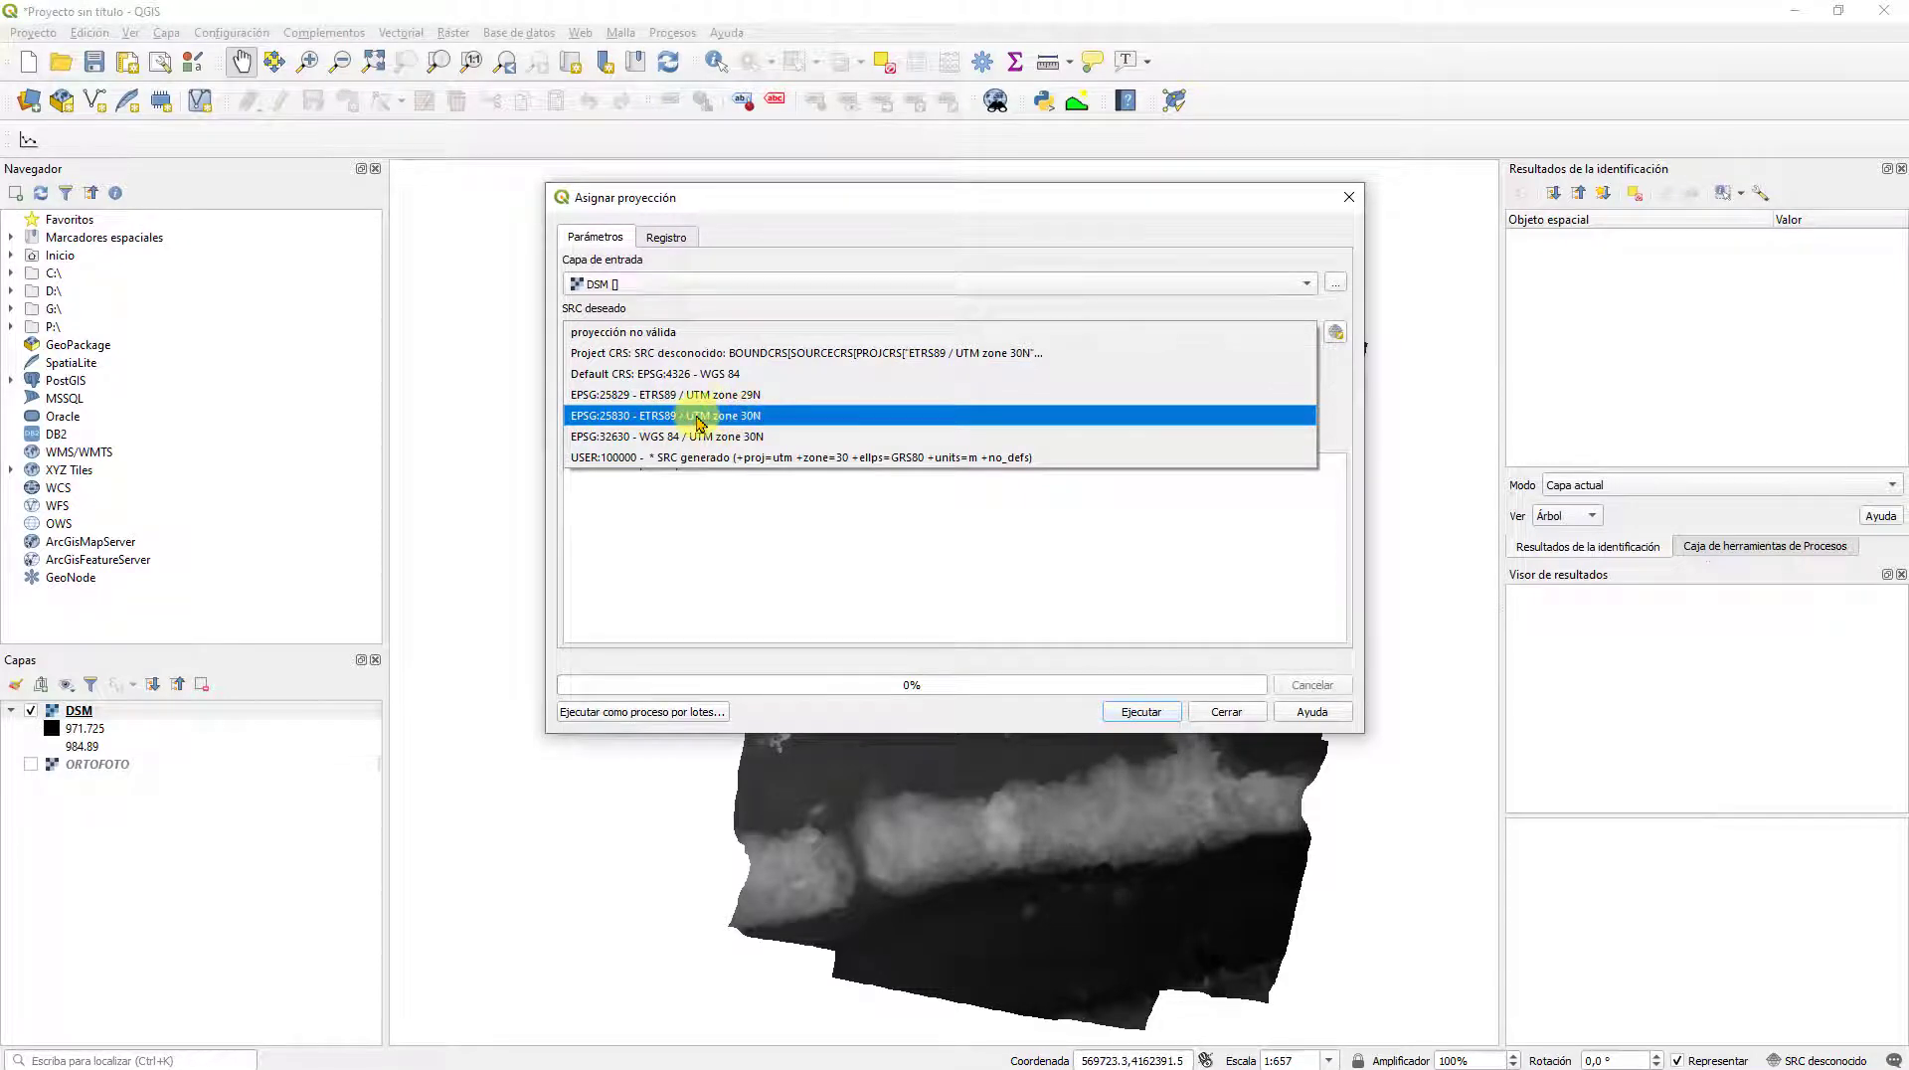
{"action": "left_click", "coordinate": [1315, 507]}
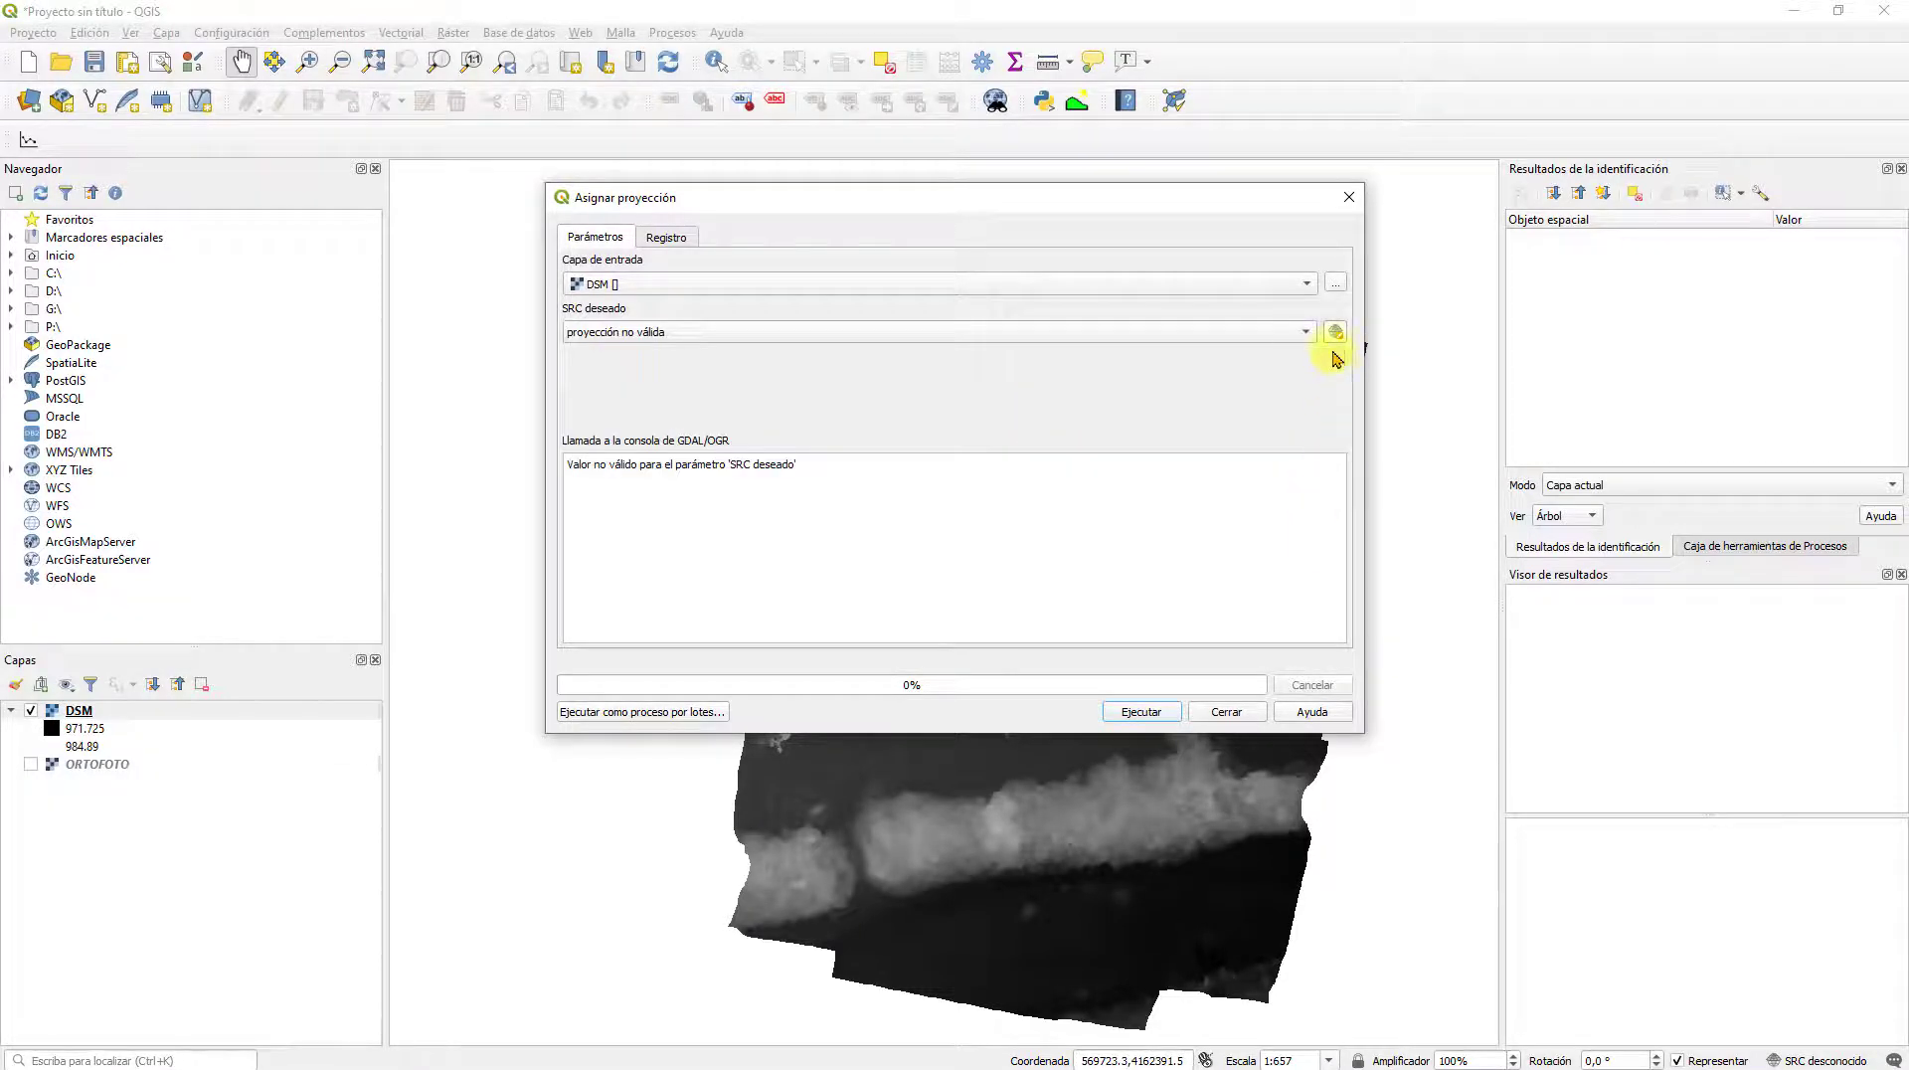
{"action": "left_click", "coordinate": [1334, 333]}
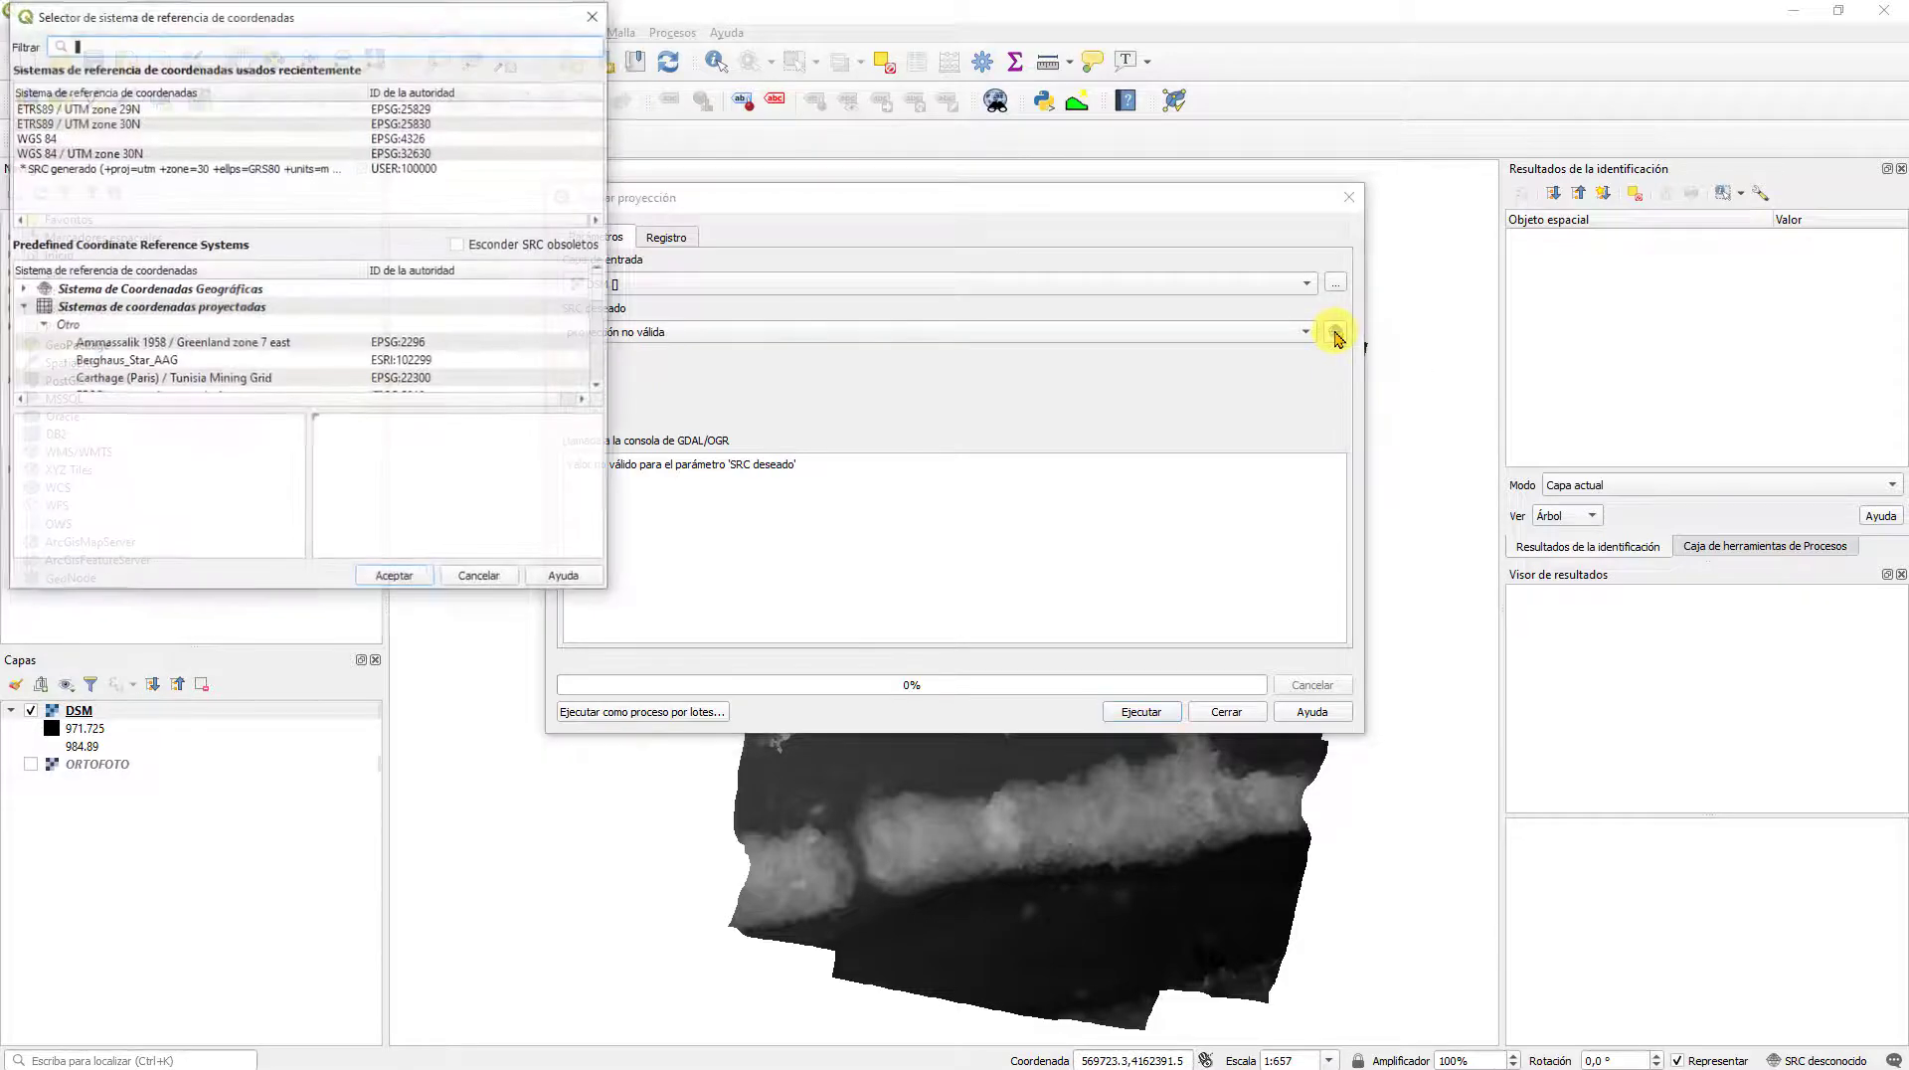
{"action": "left_click_drag", "start_coordinate": [211, 19], "coordinate": [489, 25]}
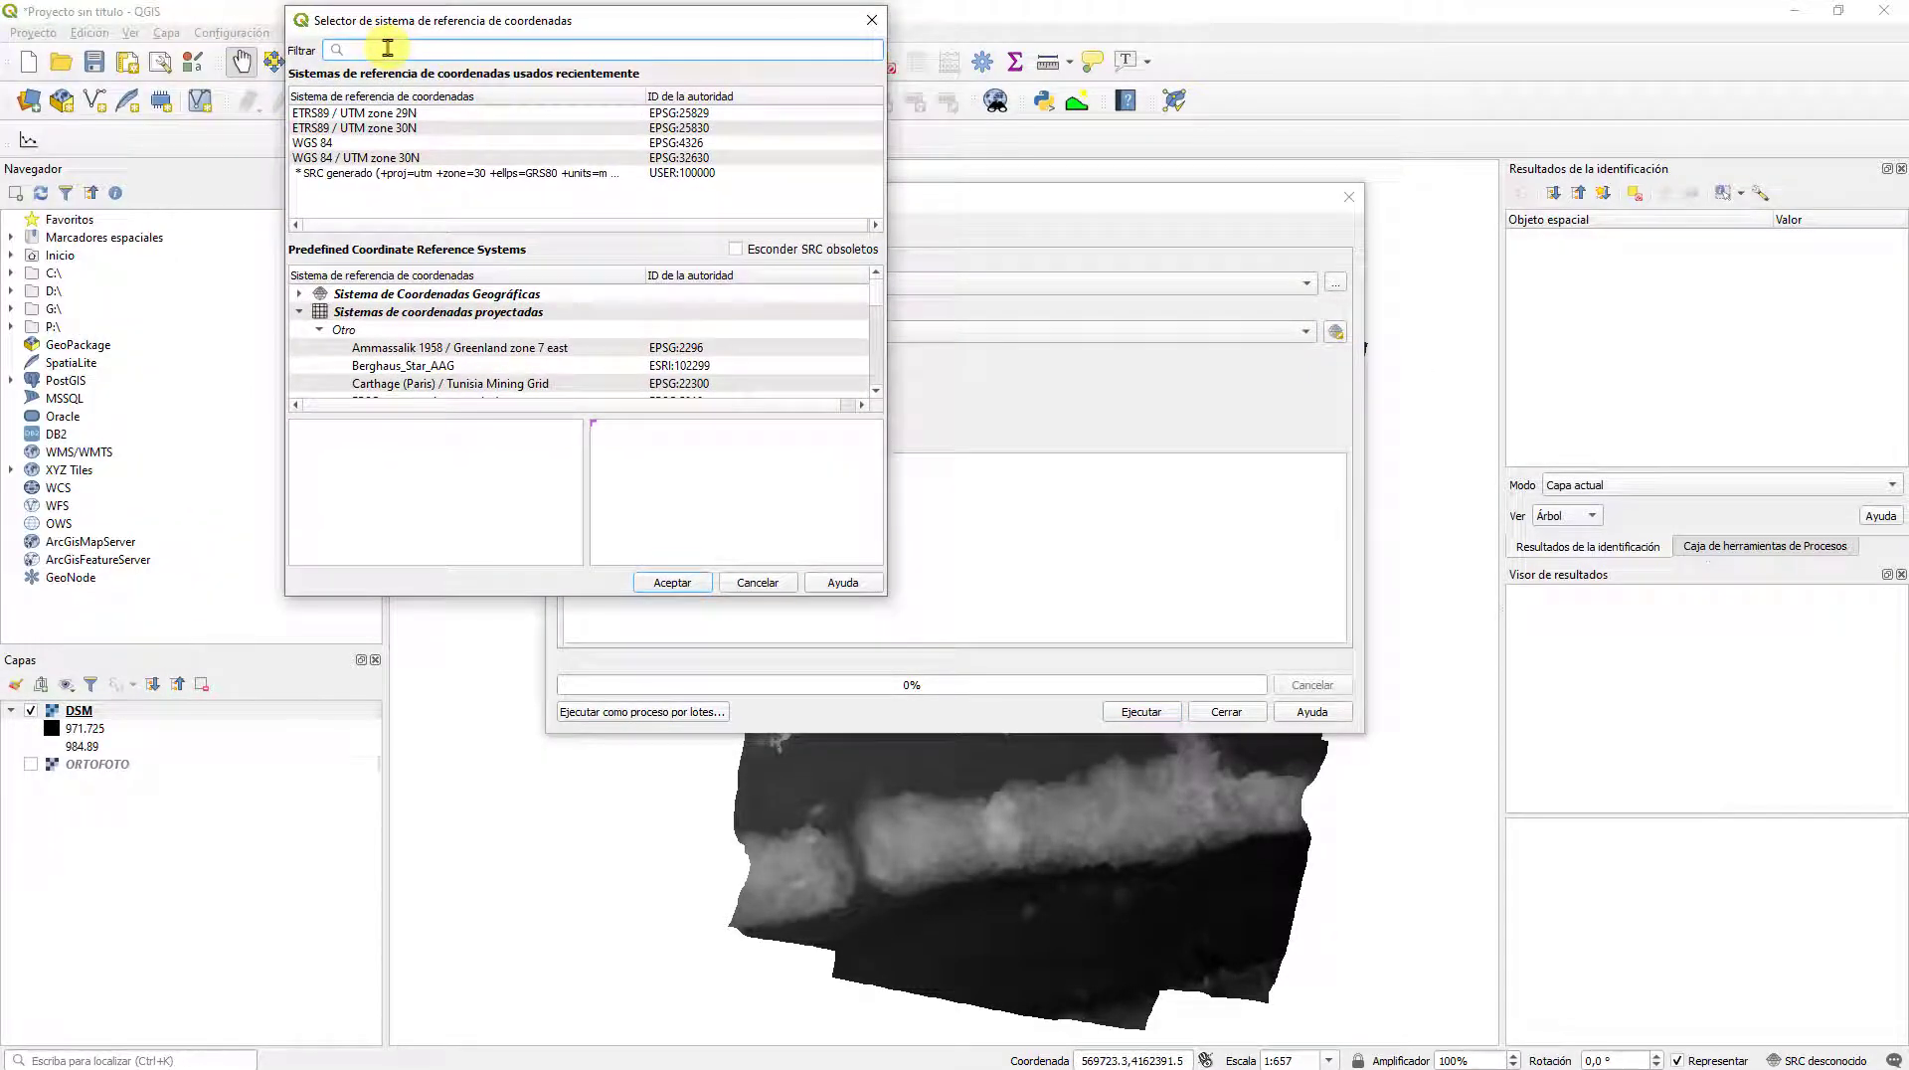
{"action": "type", "text": "ETRS89"}
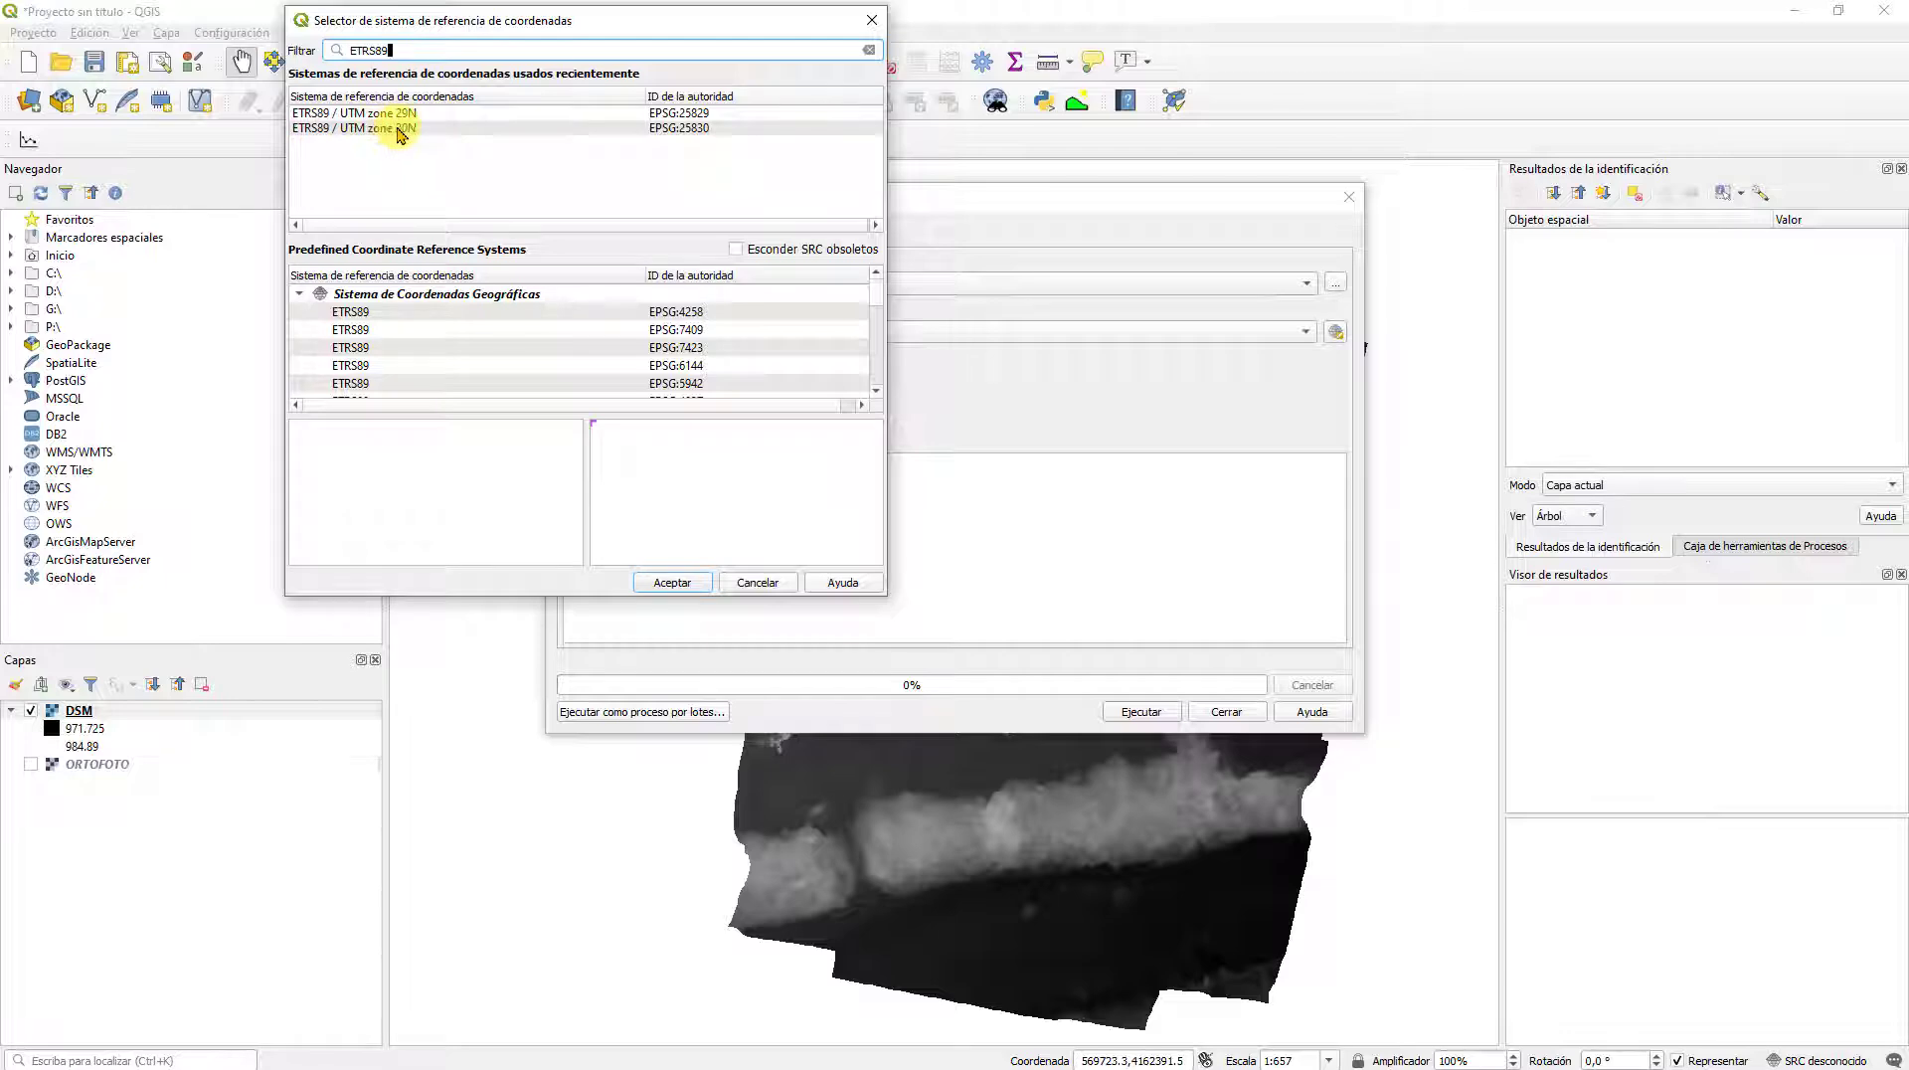
{"action": "double_click", "coordinate": [401, 130]}
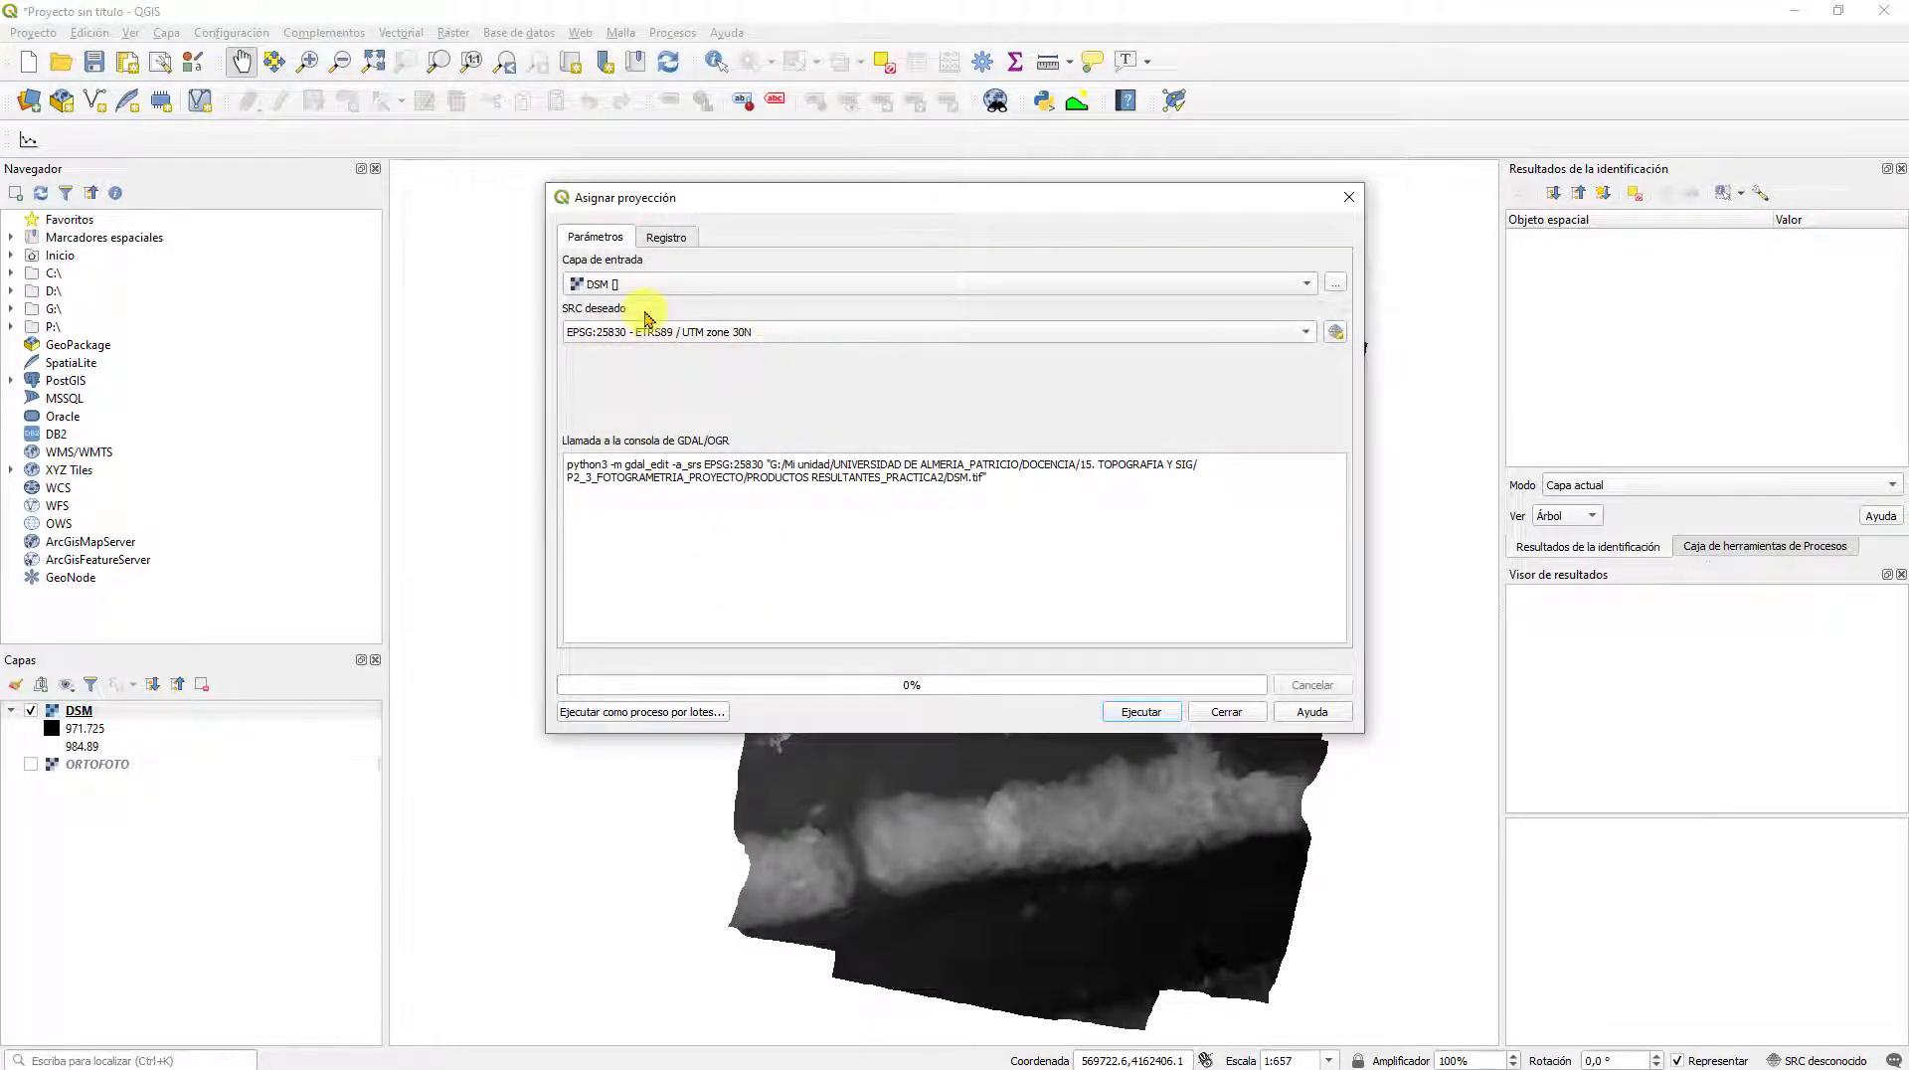
{"action": "left_click", "coordinate": [1140, 712]}
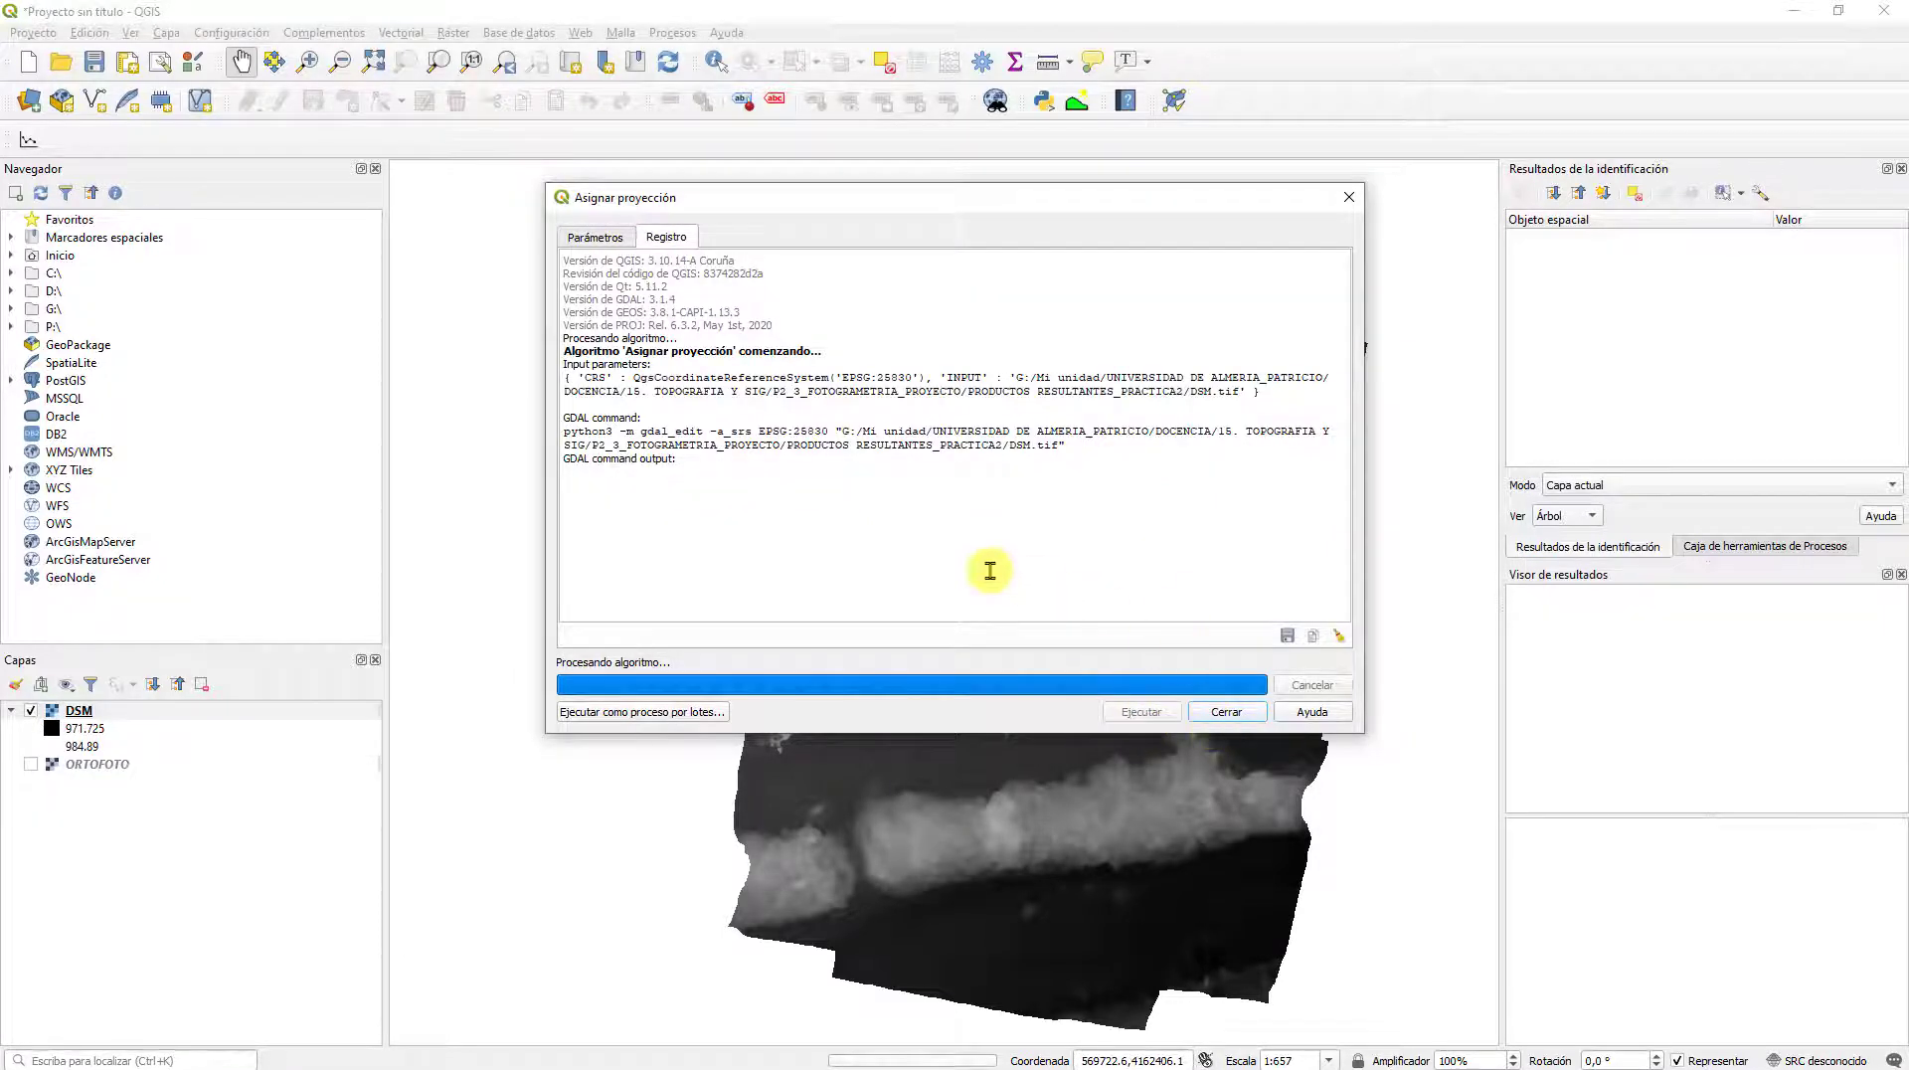
{"action": "left_click", "coordinate": [1226, 712]}
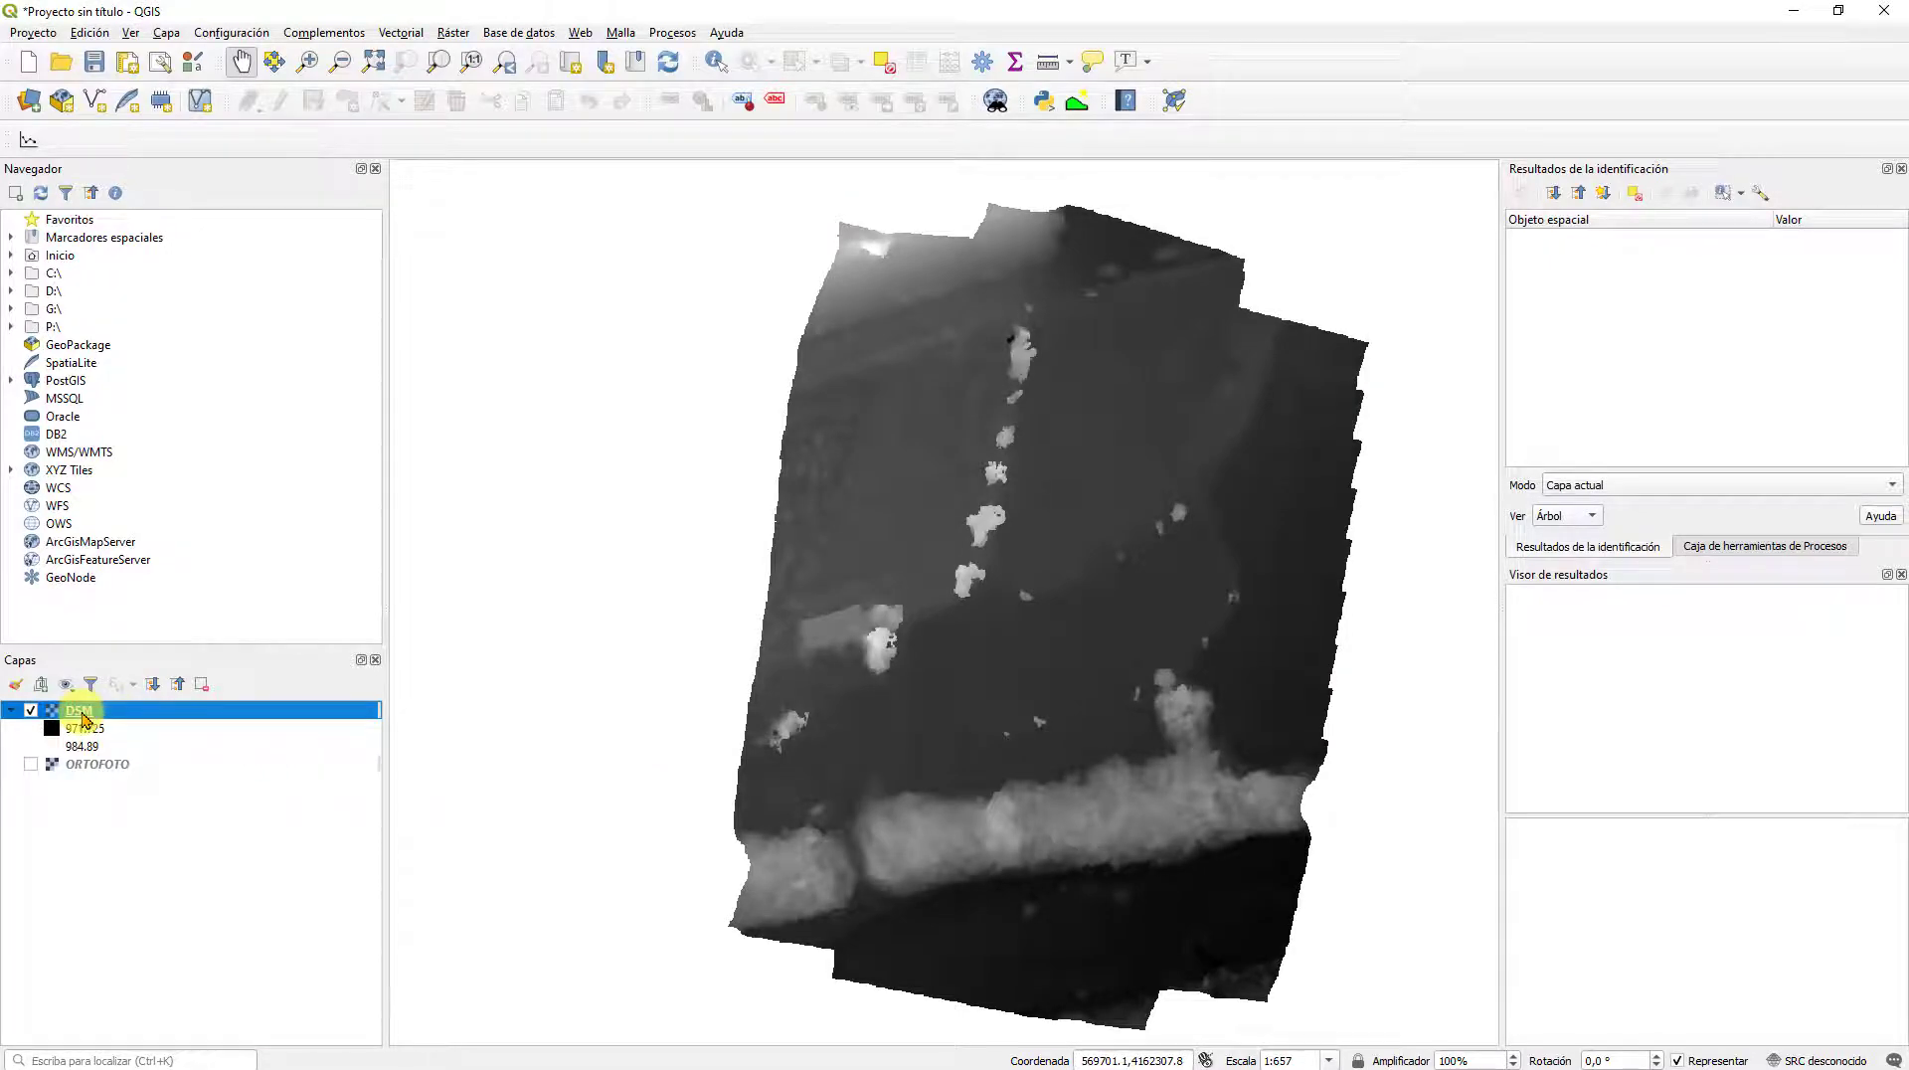
Step: Check the coordinate reference system in the DSM layer's properties information and close the properties
{"action": "right_click", "coordinate": [82, 712]}
{"action": "left_click", "coordinate": [157, 1030]}
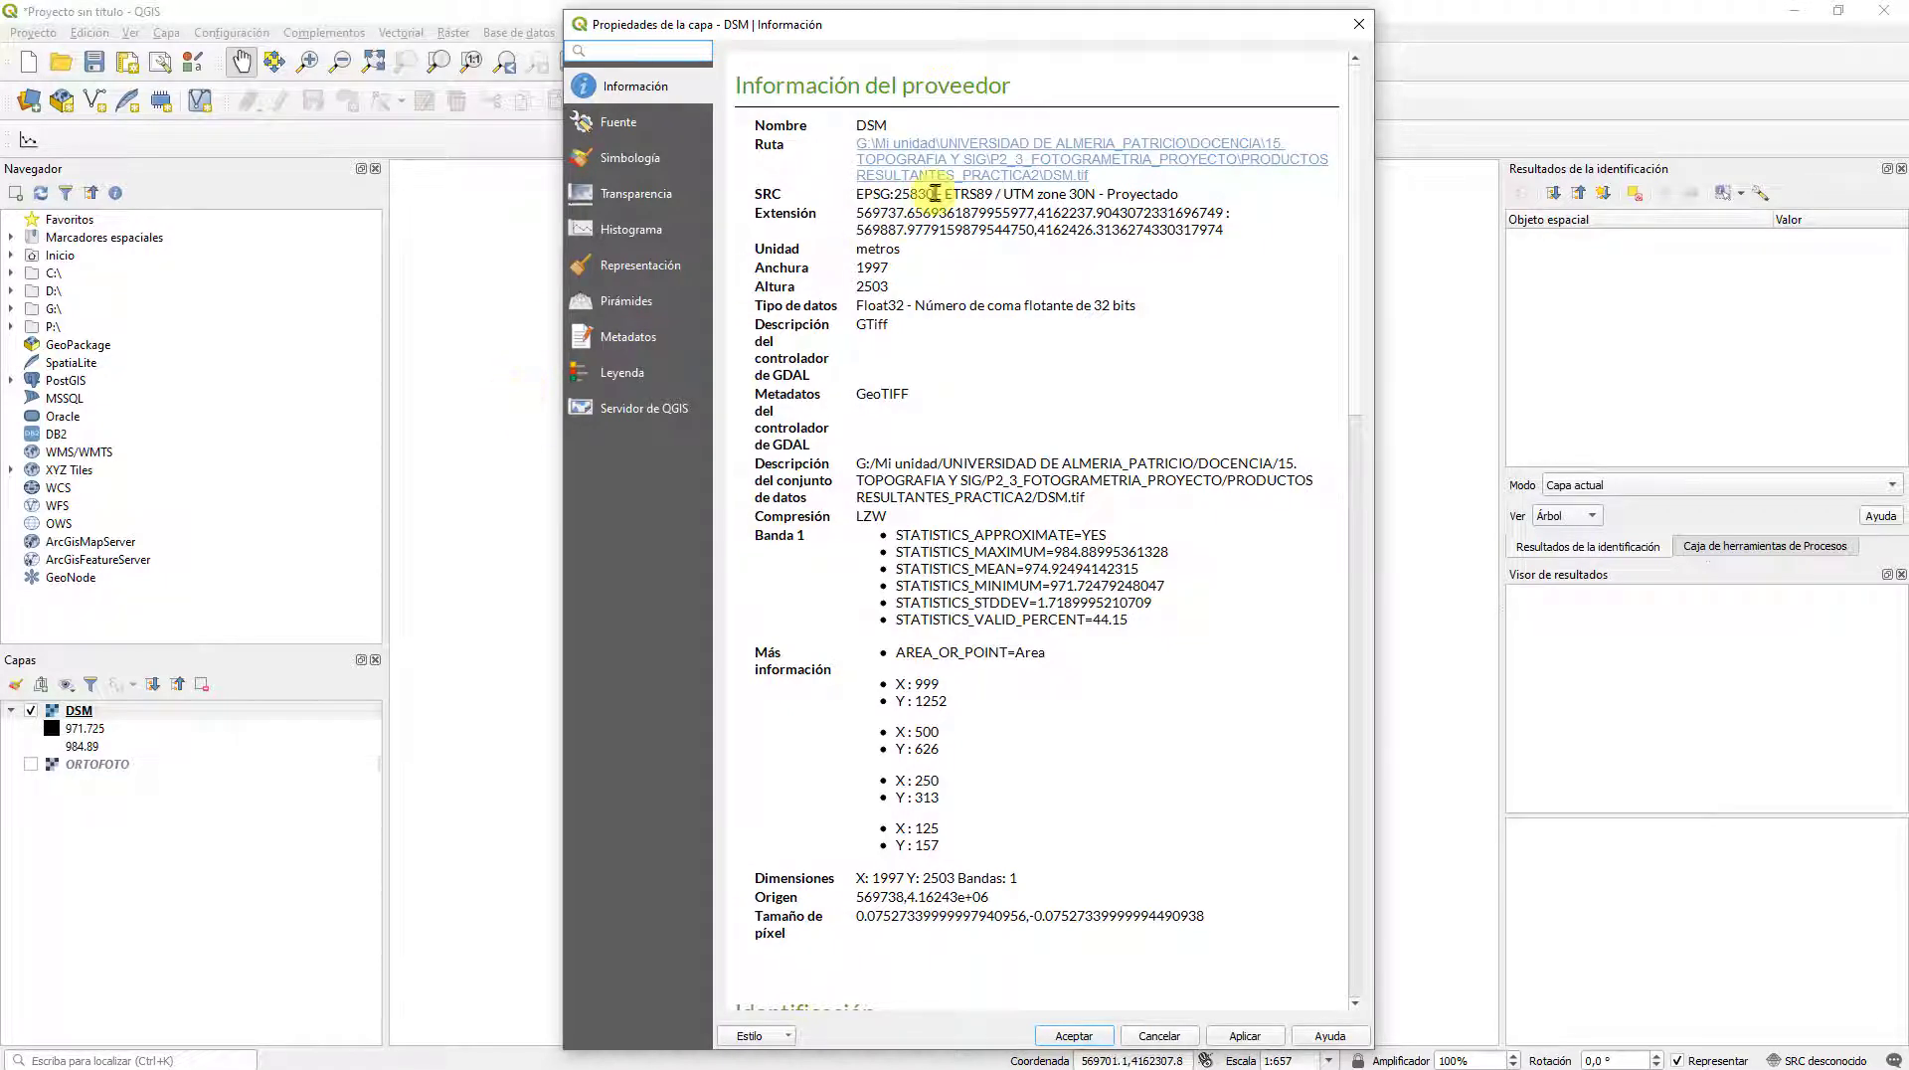
{"action": "left_click", "coordinate": [1360, 26]}
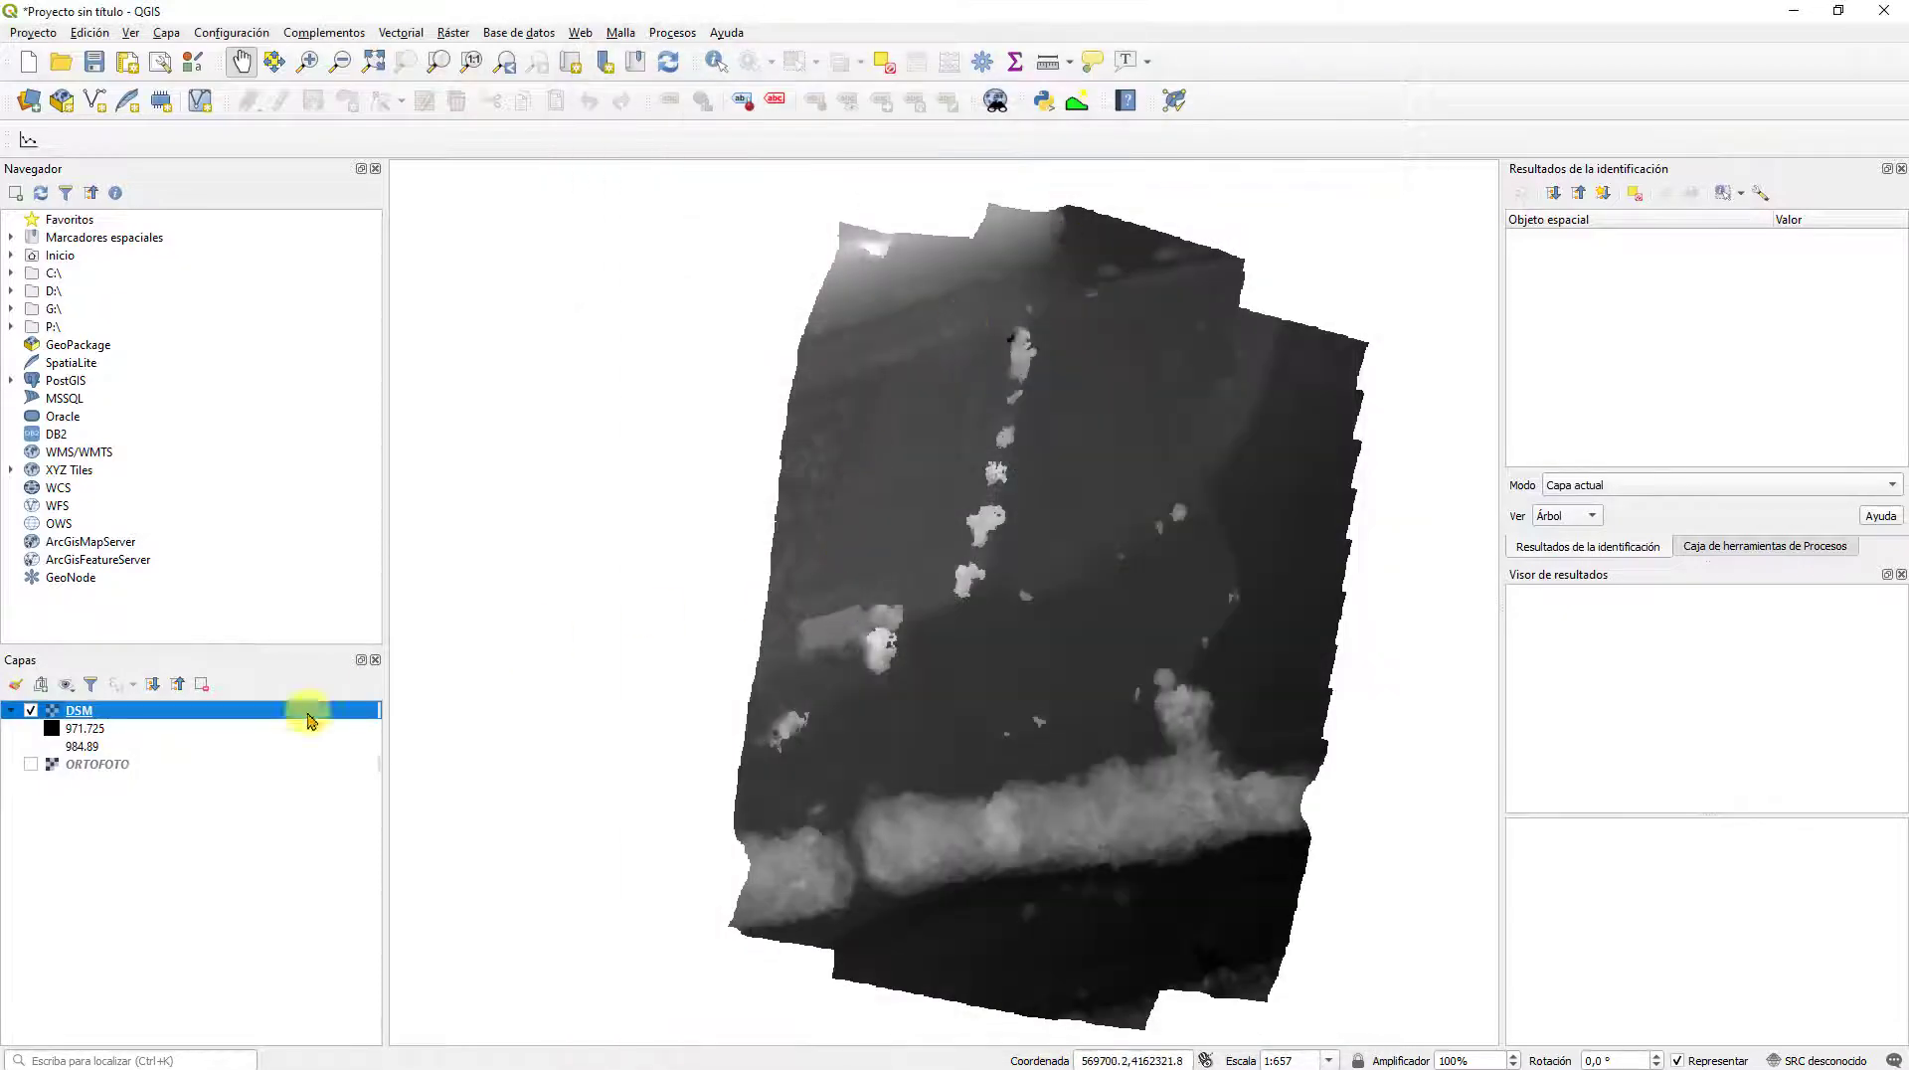
Step: Start a new empty project and discard the current one without saving
{"action": "scroll", "coordinate": [985, 492], "scroll_direction": "down", "scroll_amount": 1}
{"action": "left_click_drag", "start_coordinate": [960, 491], "coordinate": [985, 542]}
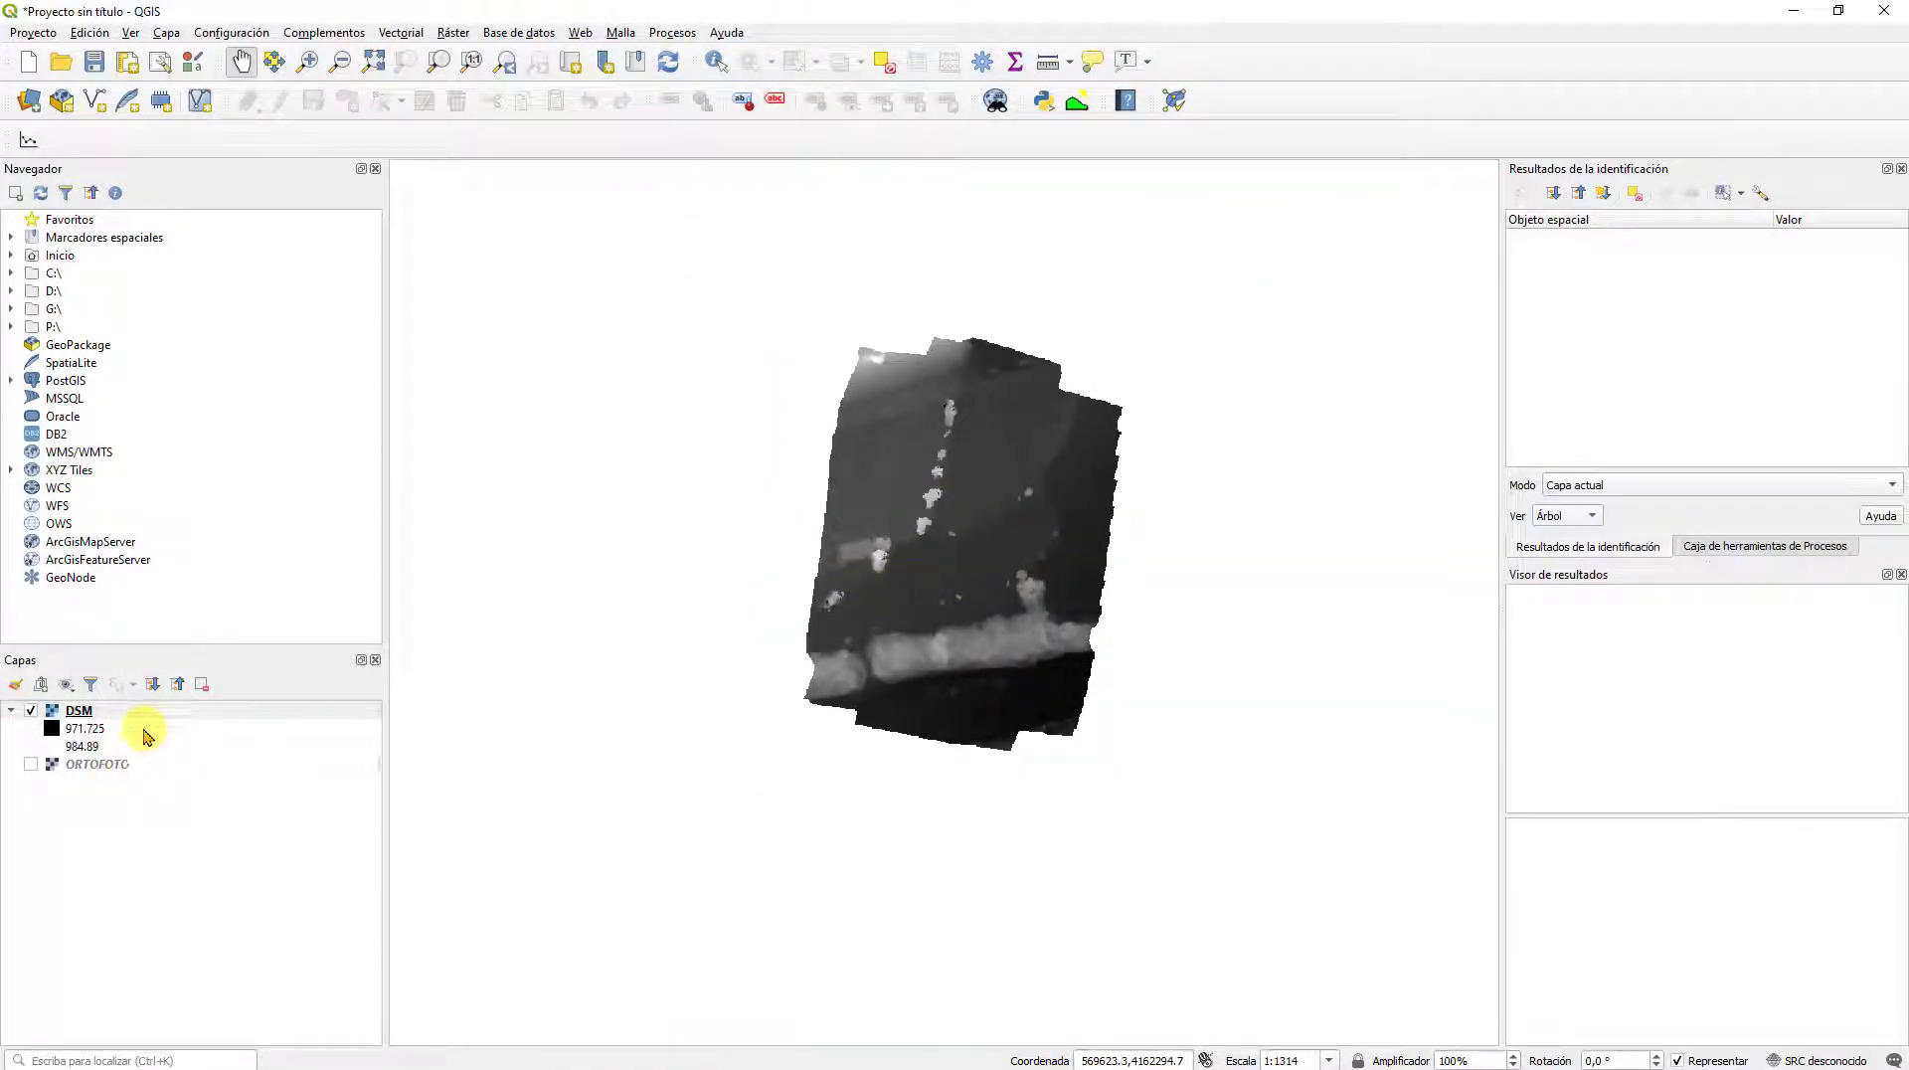
{"action": "left_click", "coordinate": [28, 64]}
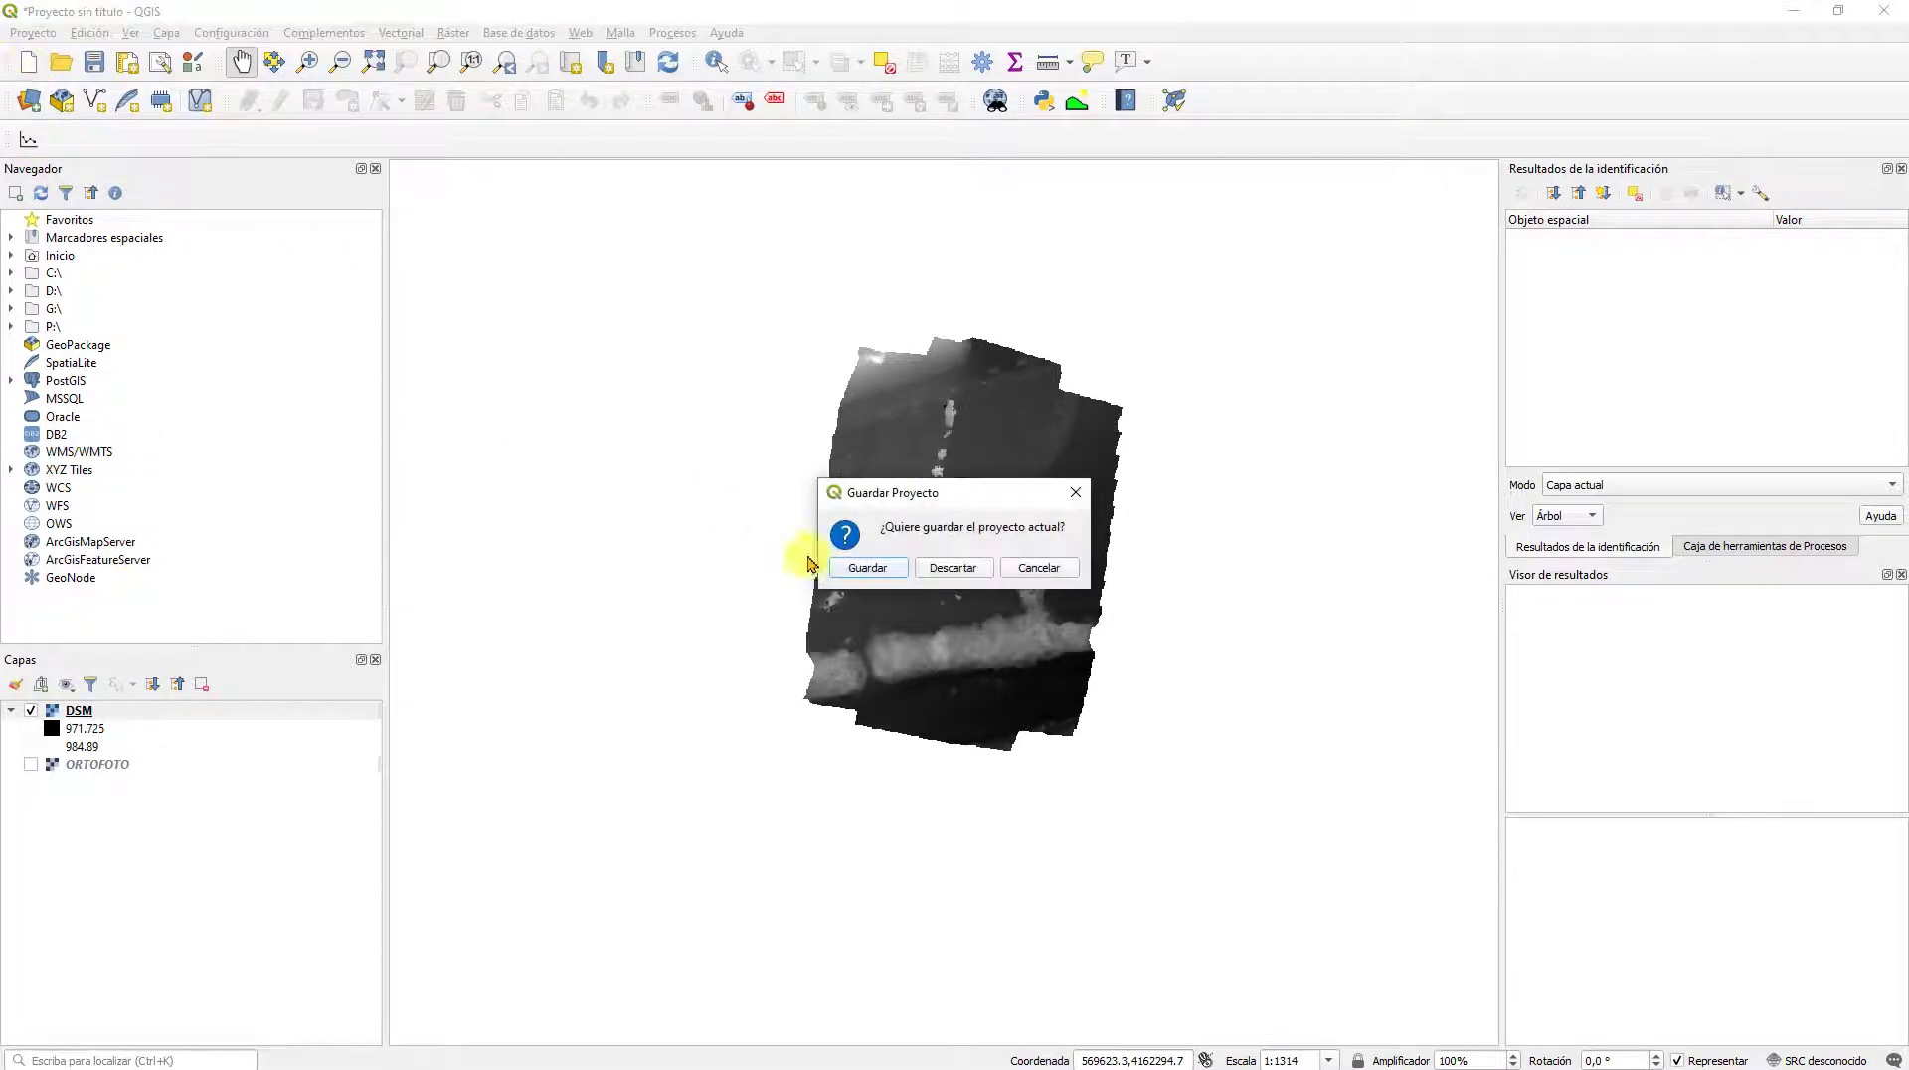
{"action": "left_click", "coordinate": [954, 568]}
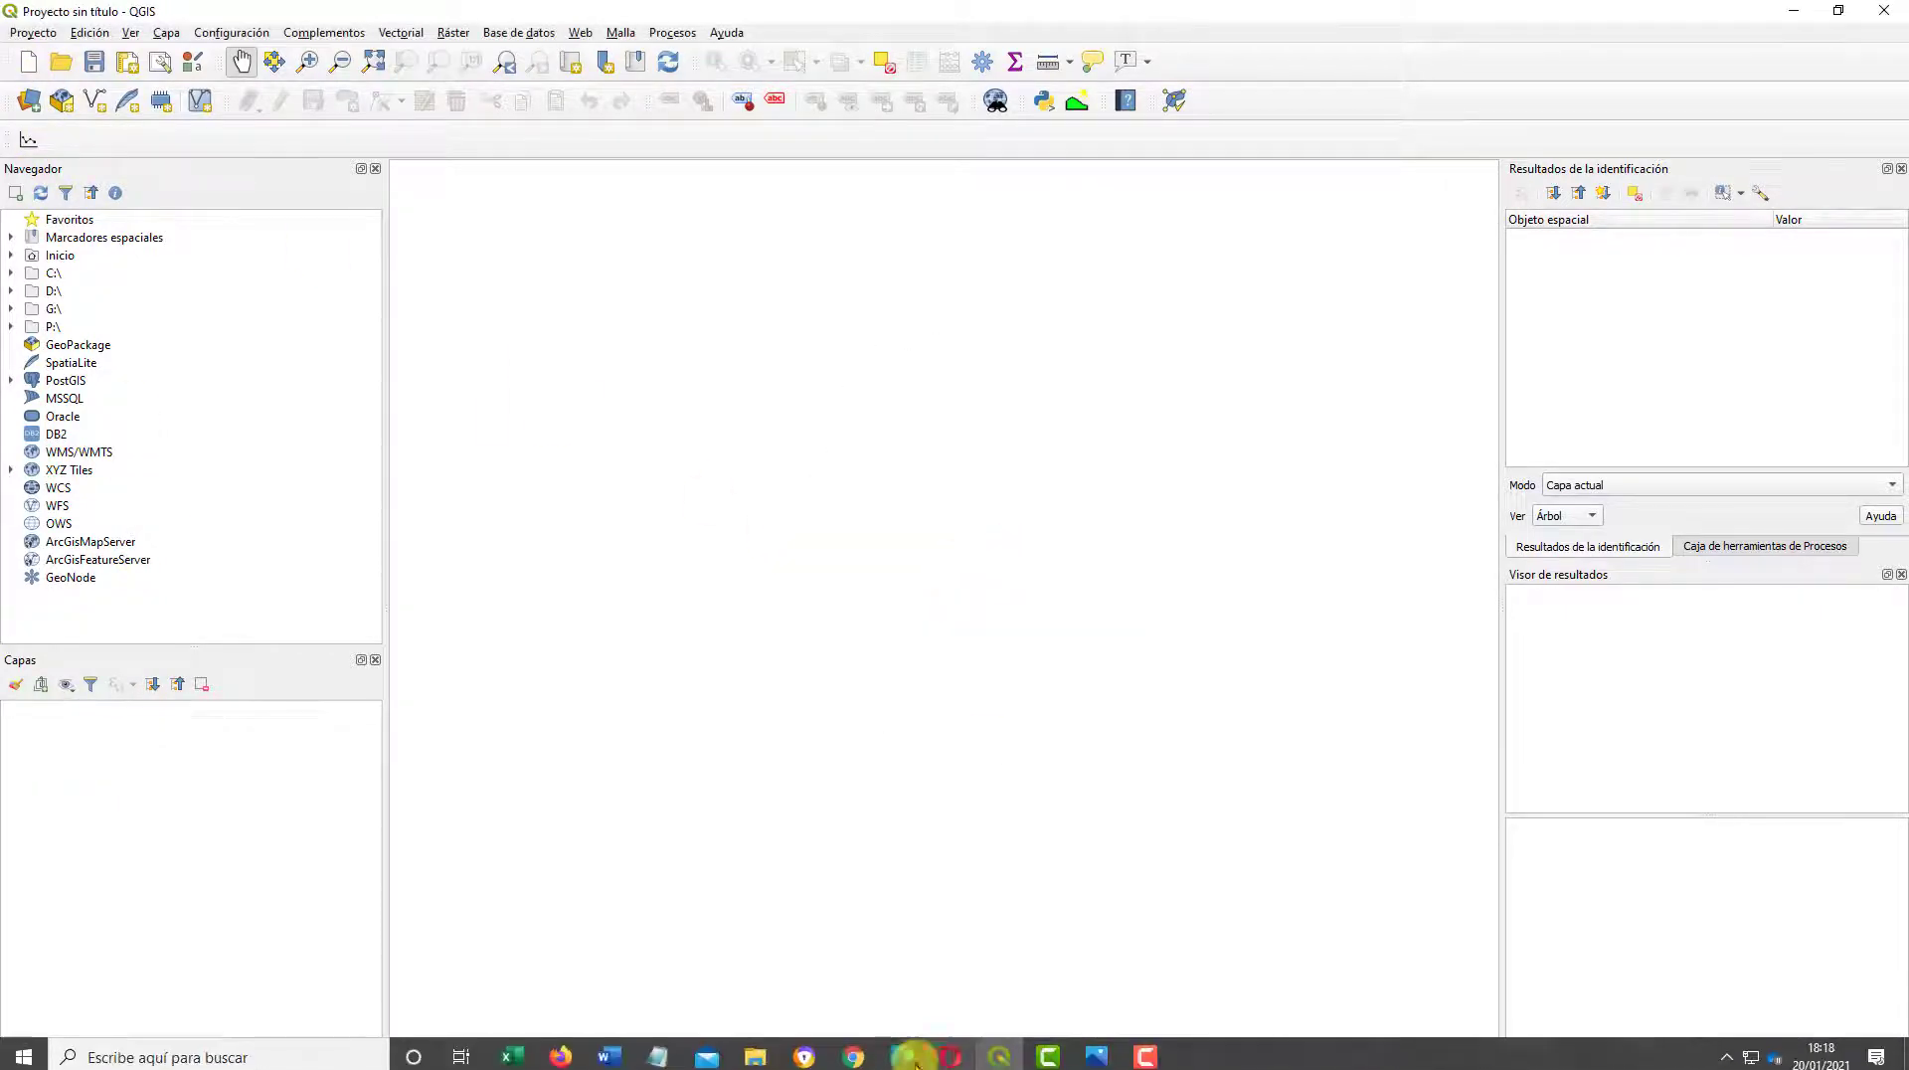
Step: Load the DSM TIF file from the PRODUCTOS RESULTANTES_PRACTICA2 folder in File Explorer into the new QGIS project
{"action": "left_click", "coordinate": [777, 1062]}
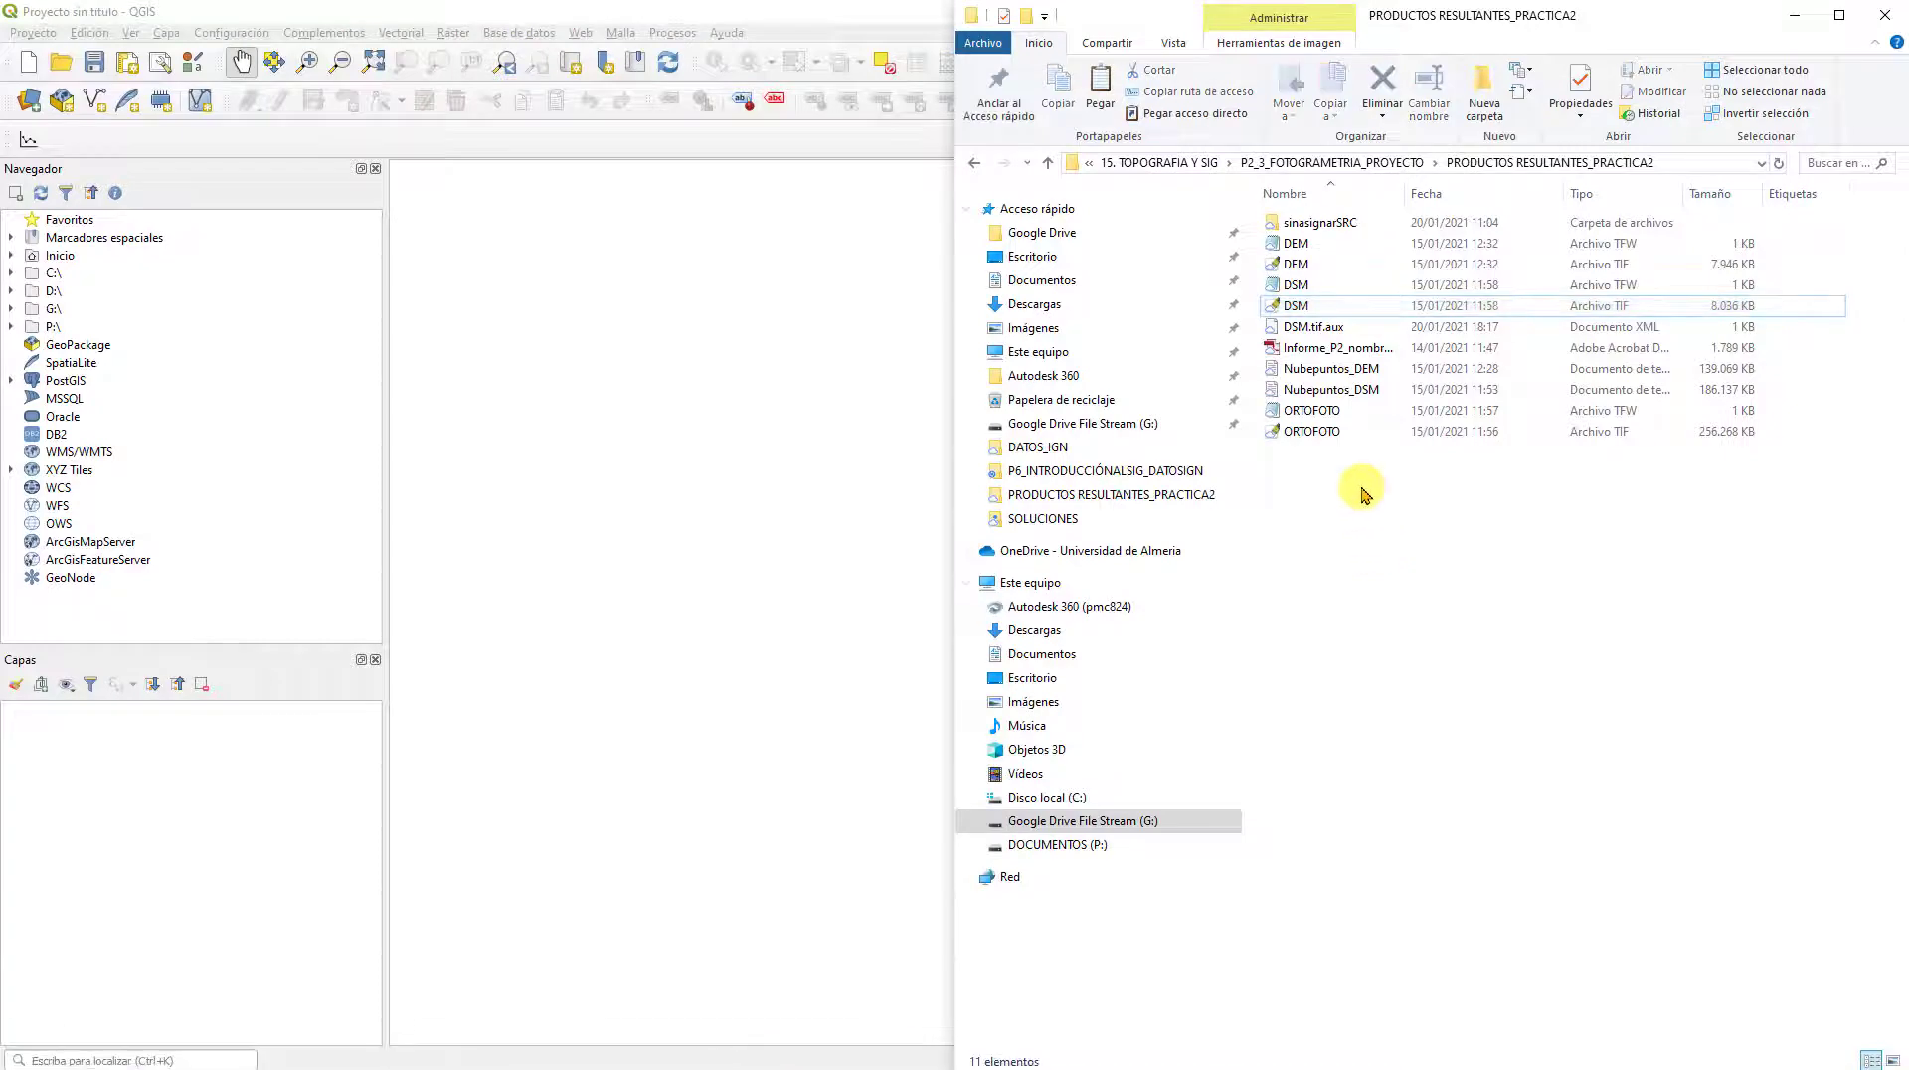
{"action": "mouse_move", "coordinate": [1304, 313]}
{"action": "left_mouse_down"}
{"action": "mouse_move", "coordinate": [852, 490]}
{"action": "mouse_move", "coordinate": [1320, 319]}
{"action": "mouse_move", "coordinate": [1307, 299]}
{"action": "left_mouse_up"}
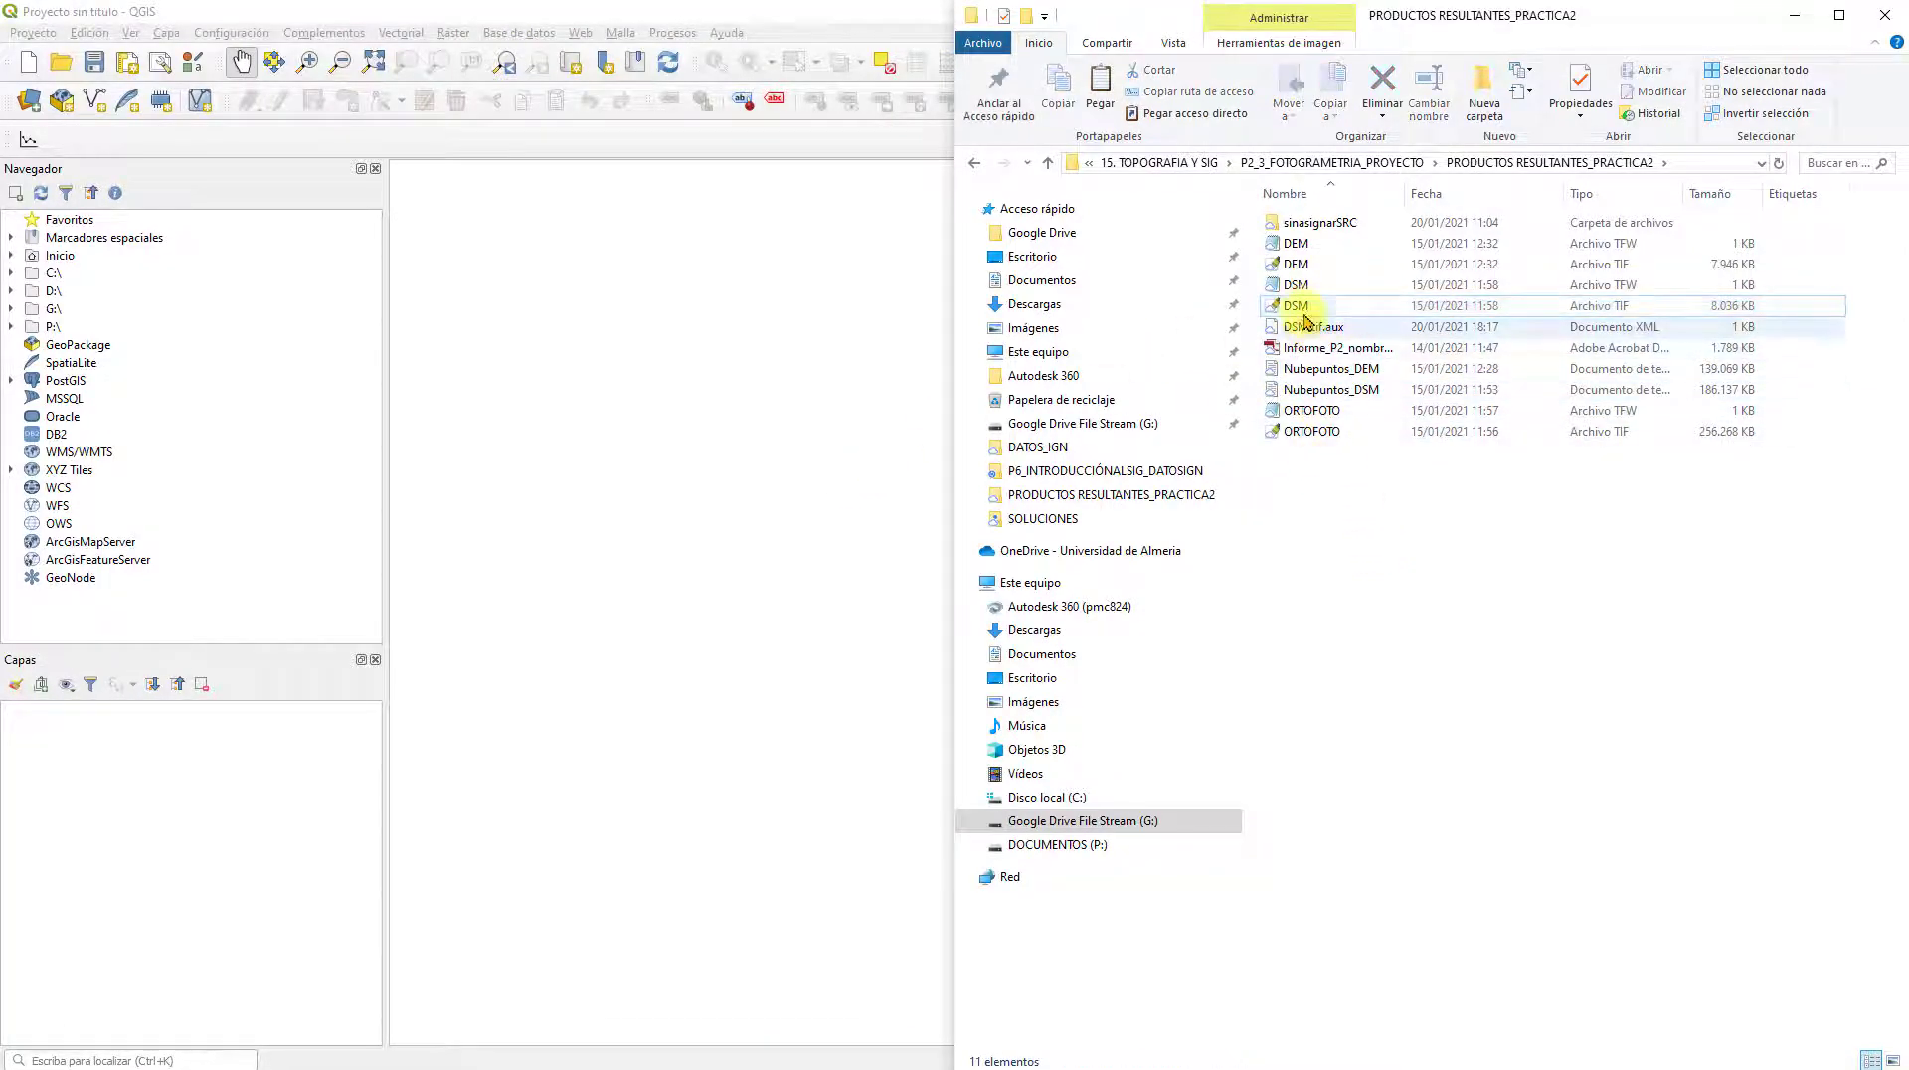
{"action": "left_click", "coordinate": [1321, 311]}
{"action": "left_click_drag", "start_coordinate": [1294, 314], "coordinate": [171, 831]}
{"action": "left_click", "coordinate": [224, 857]}
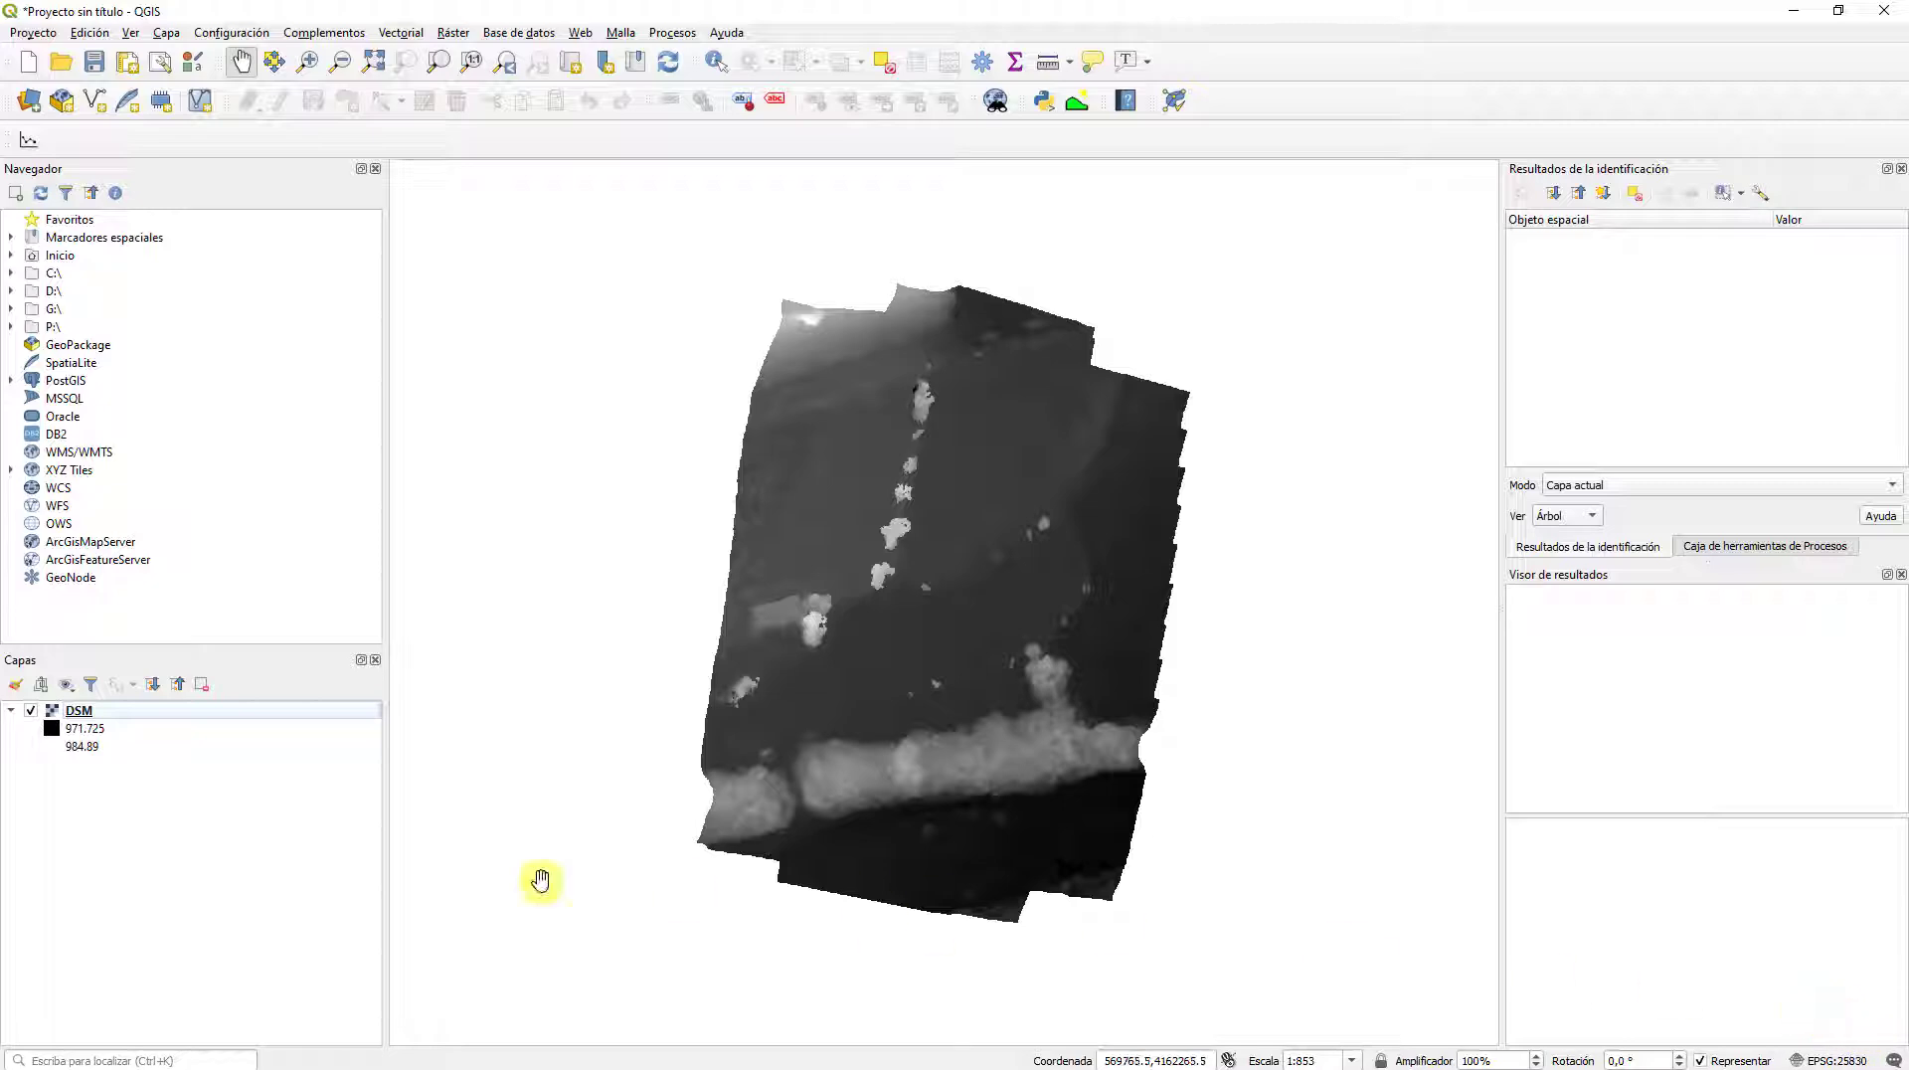
Step: Review the reloaded DSM layer's coordinate reference system in its properties information and close the properties
{"action": "right_click", "coordinate": [79, 711]}
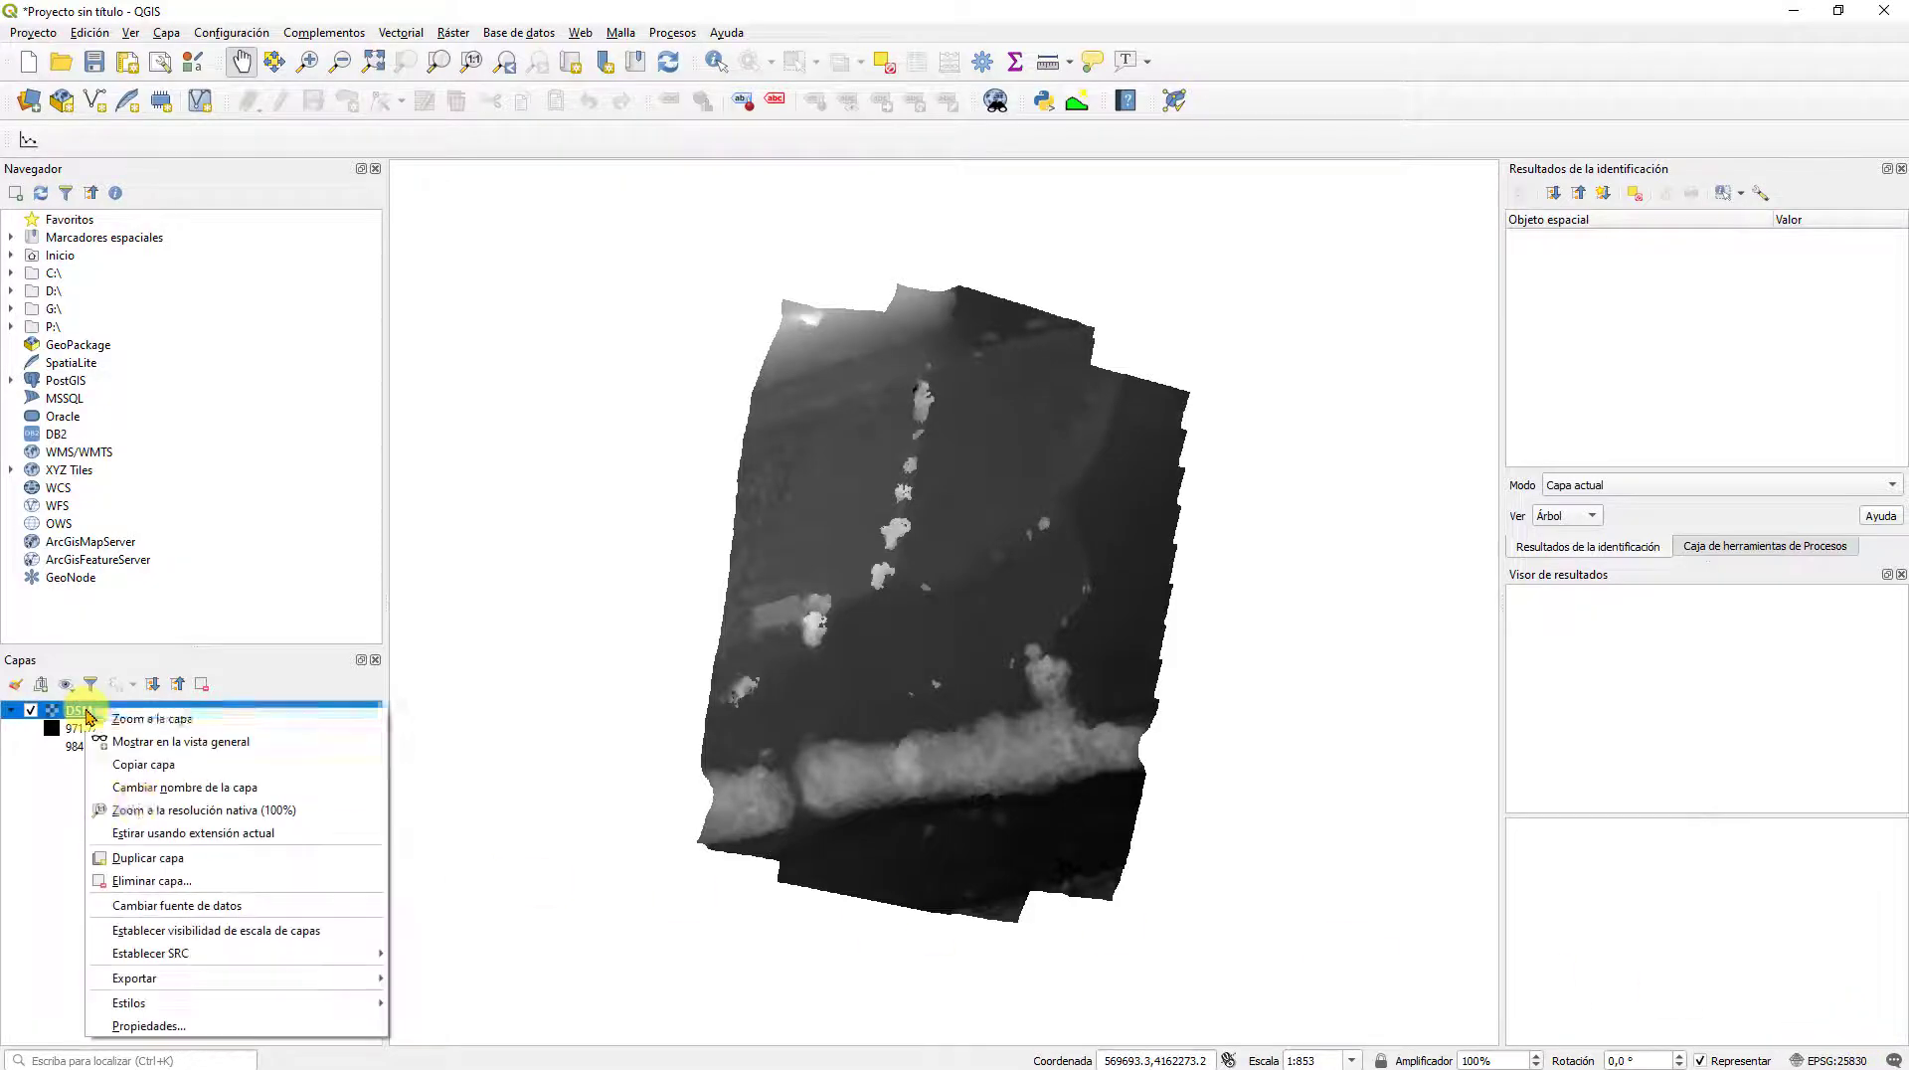
{"action": "left_click", "coordinate": [149, 1026]}
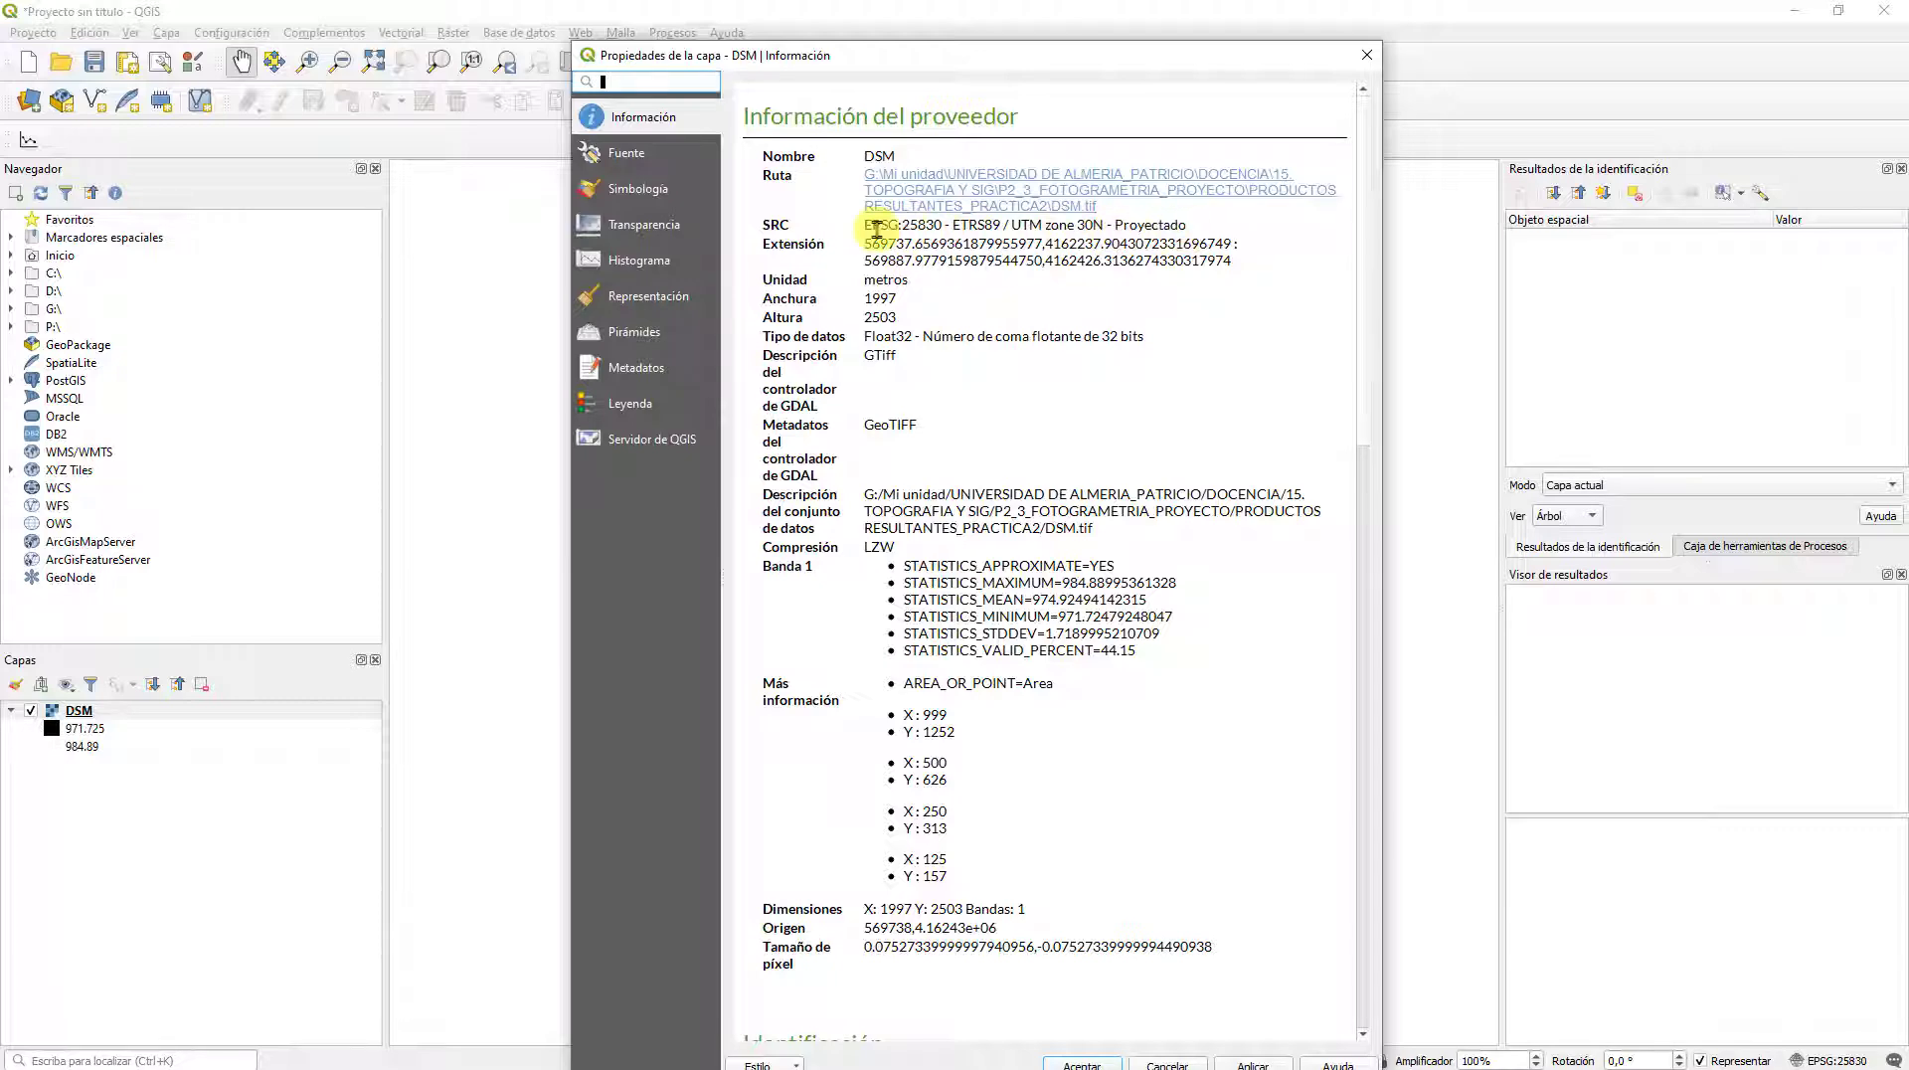
{"action": "left_click", "coordinate": [1368, 56]}
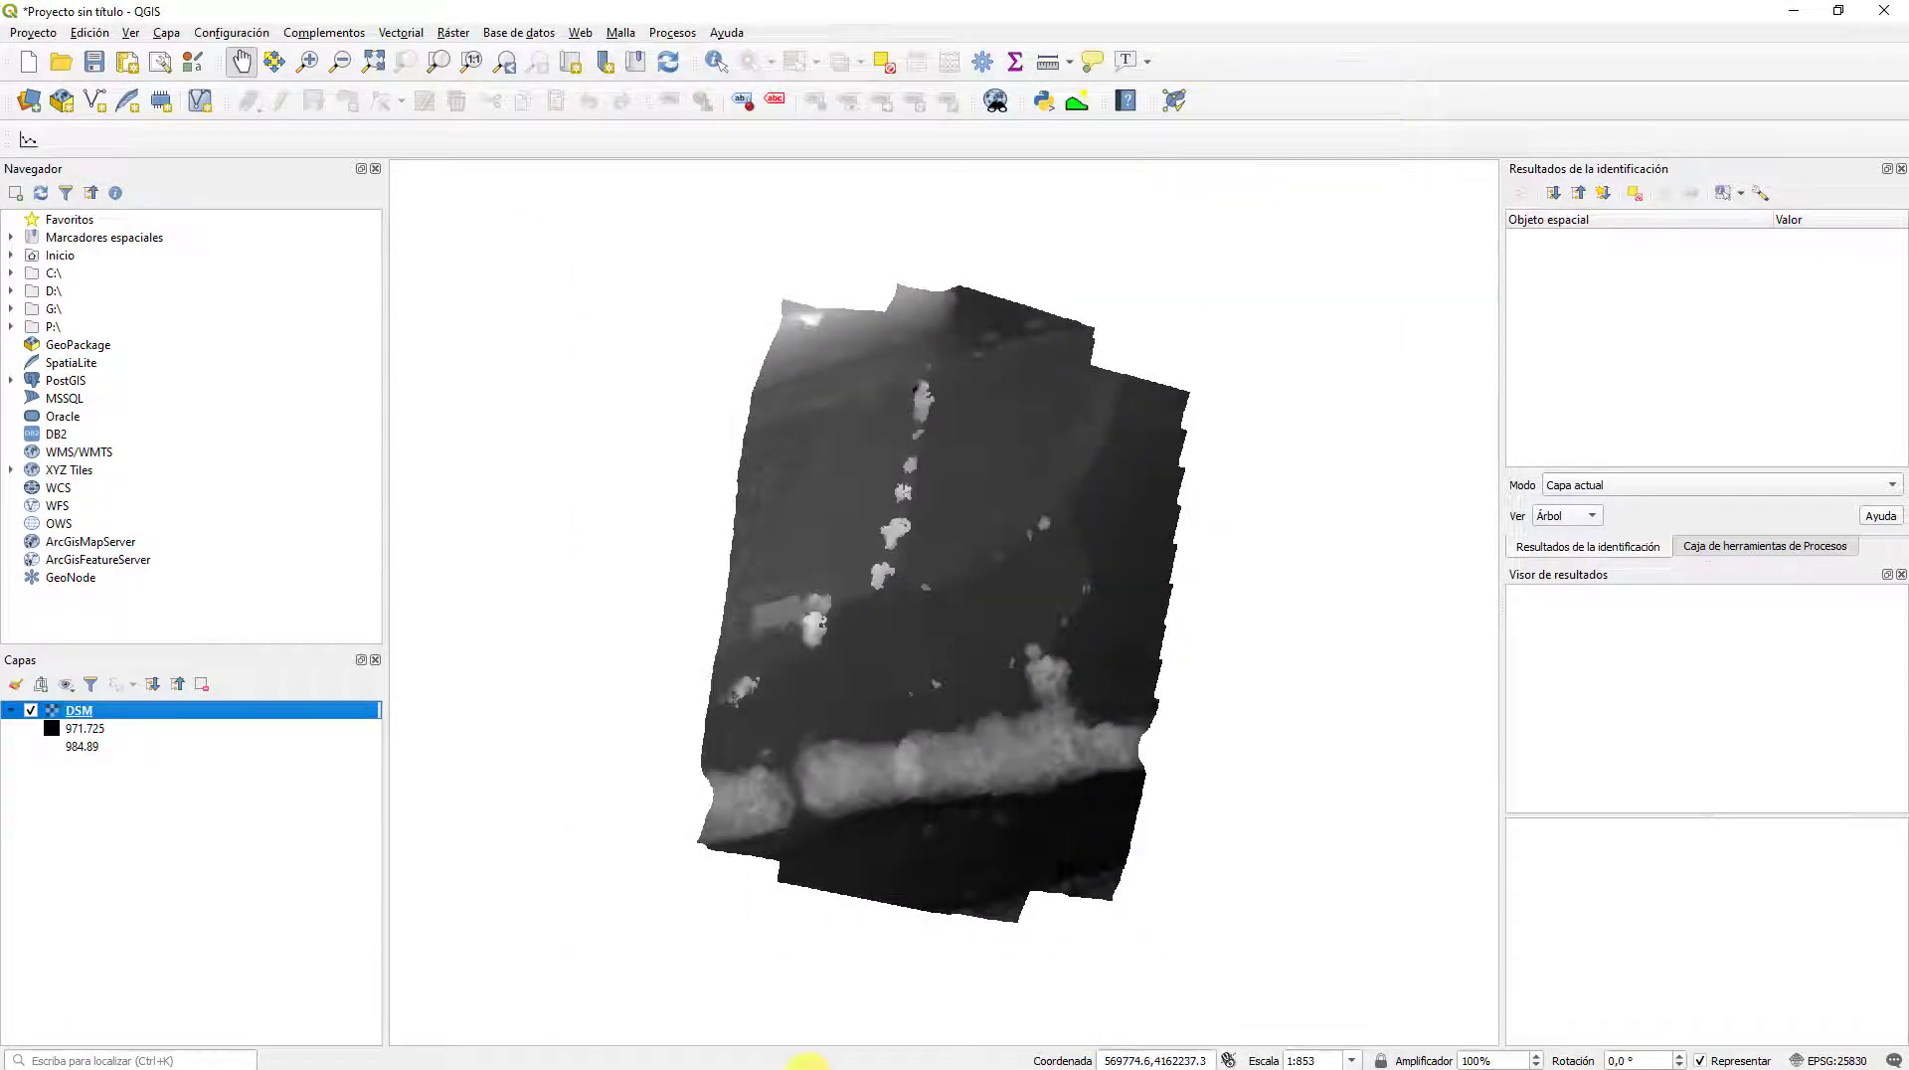
Step: Add the ORTOFOTO TIF file from the PRODUCTOS RESULTANTES_PRACTICA2 folder to the QGIS project
{"action": "left_click", "coordinate": [756, 1054]}
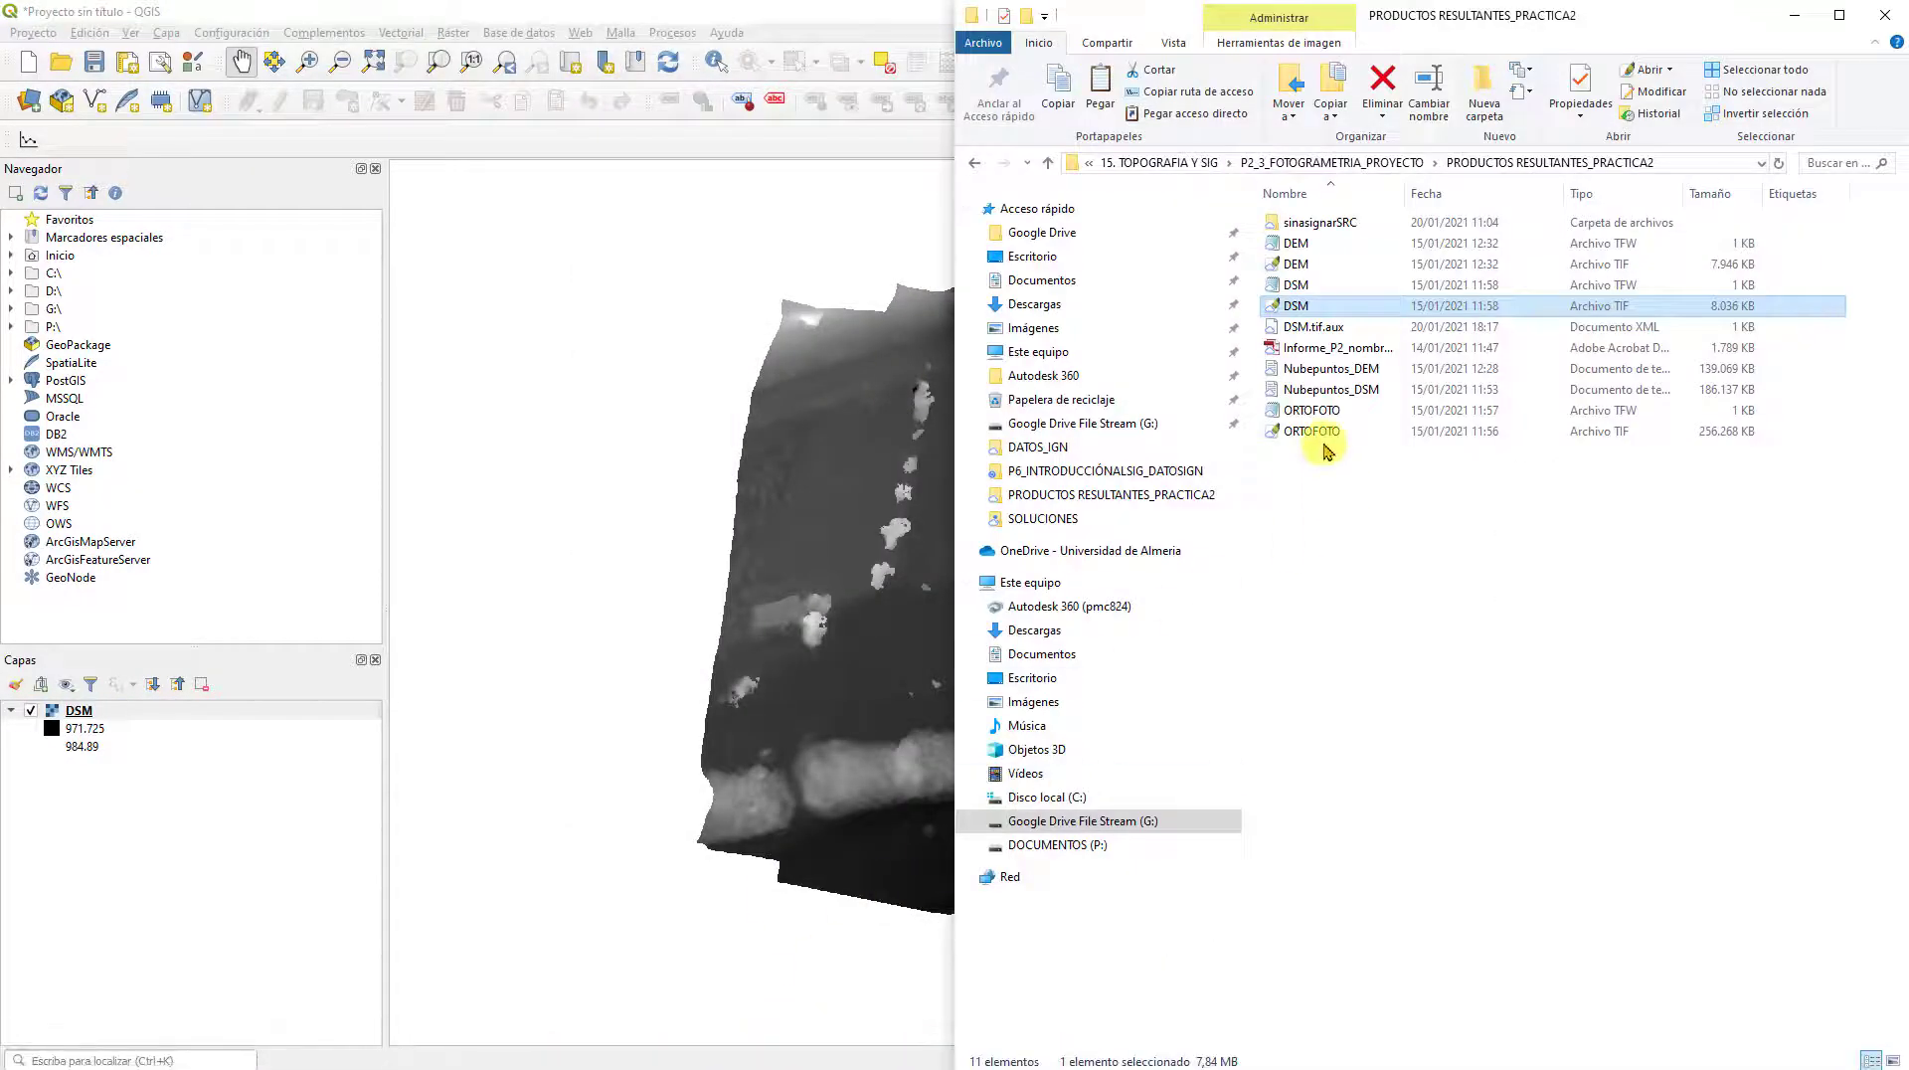
{"action": "left_click_drag", "start_coordinate": [1321, 429], "coordinate": [159, 870]}
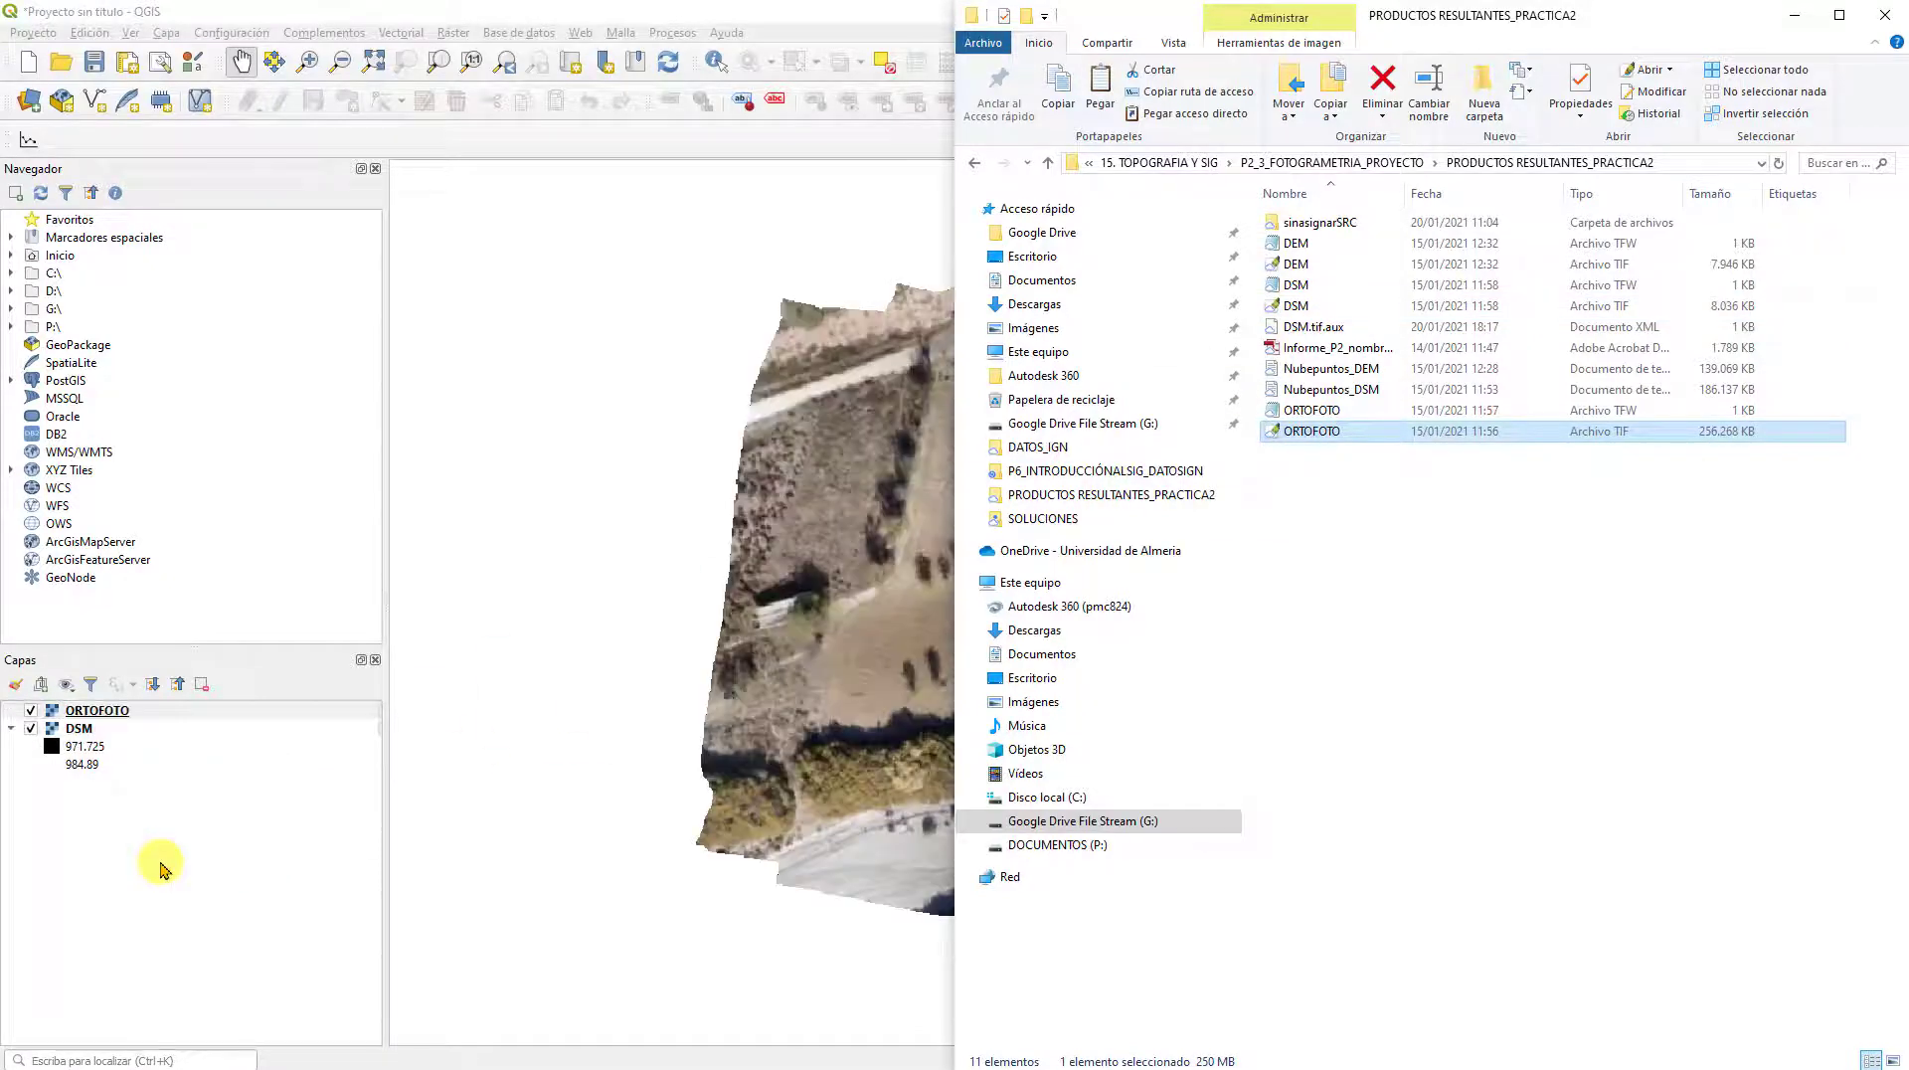
{"action": "left_click", "coordinate": [490, 866]}
Step: Examine the coordinate reference system in the ORTOFOTO layer's properties information and close the properties
{"action": "right_click", "coordinate": [120, 710]}
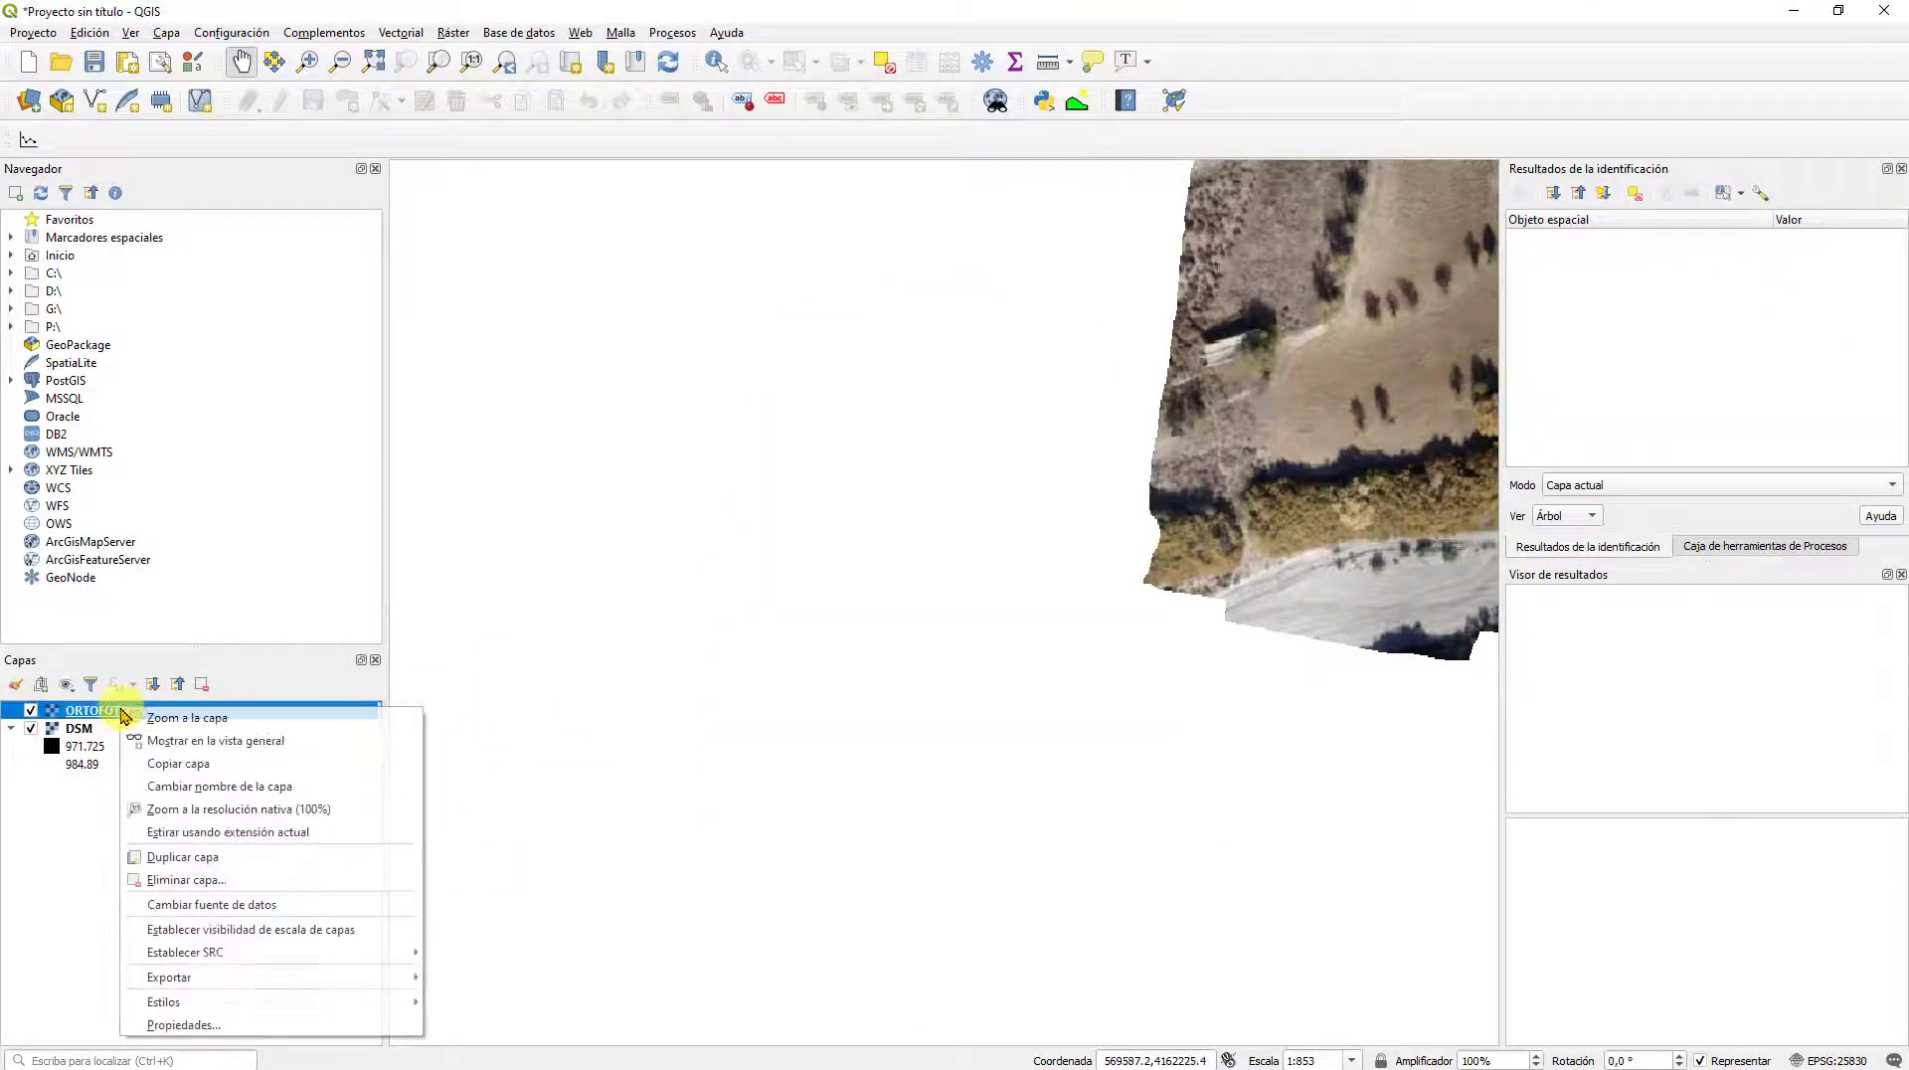
{"action": "left_click", "coordinate": [174, 1026]}
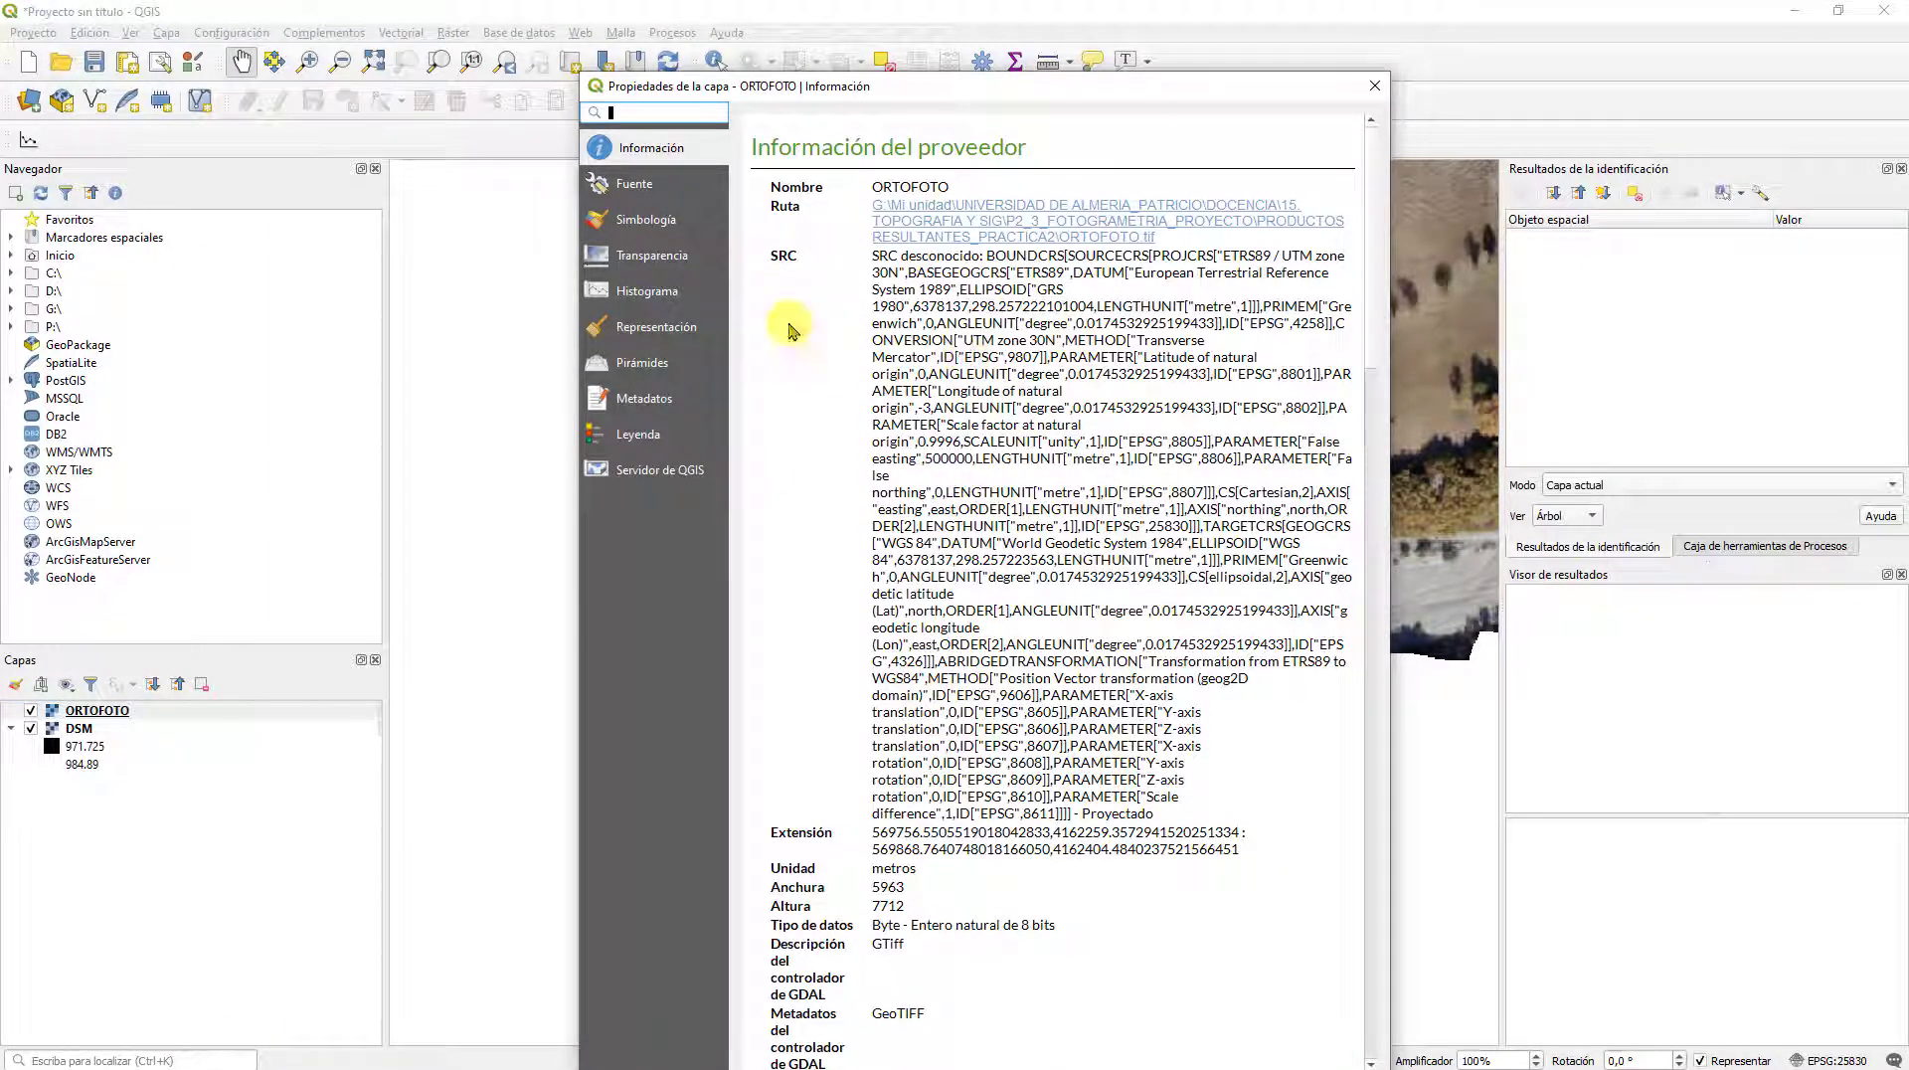
{"action": "left_click", "coordinate": [1375, 85]}
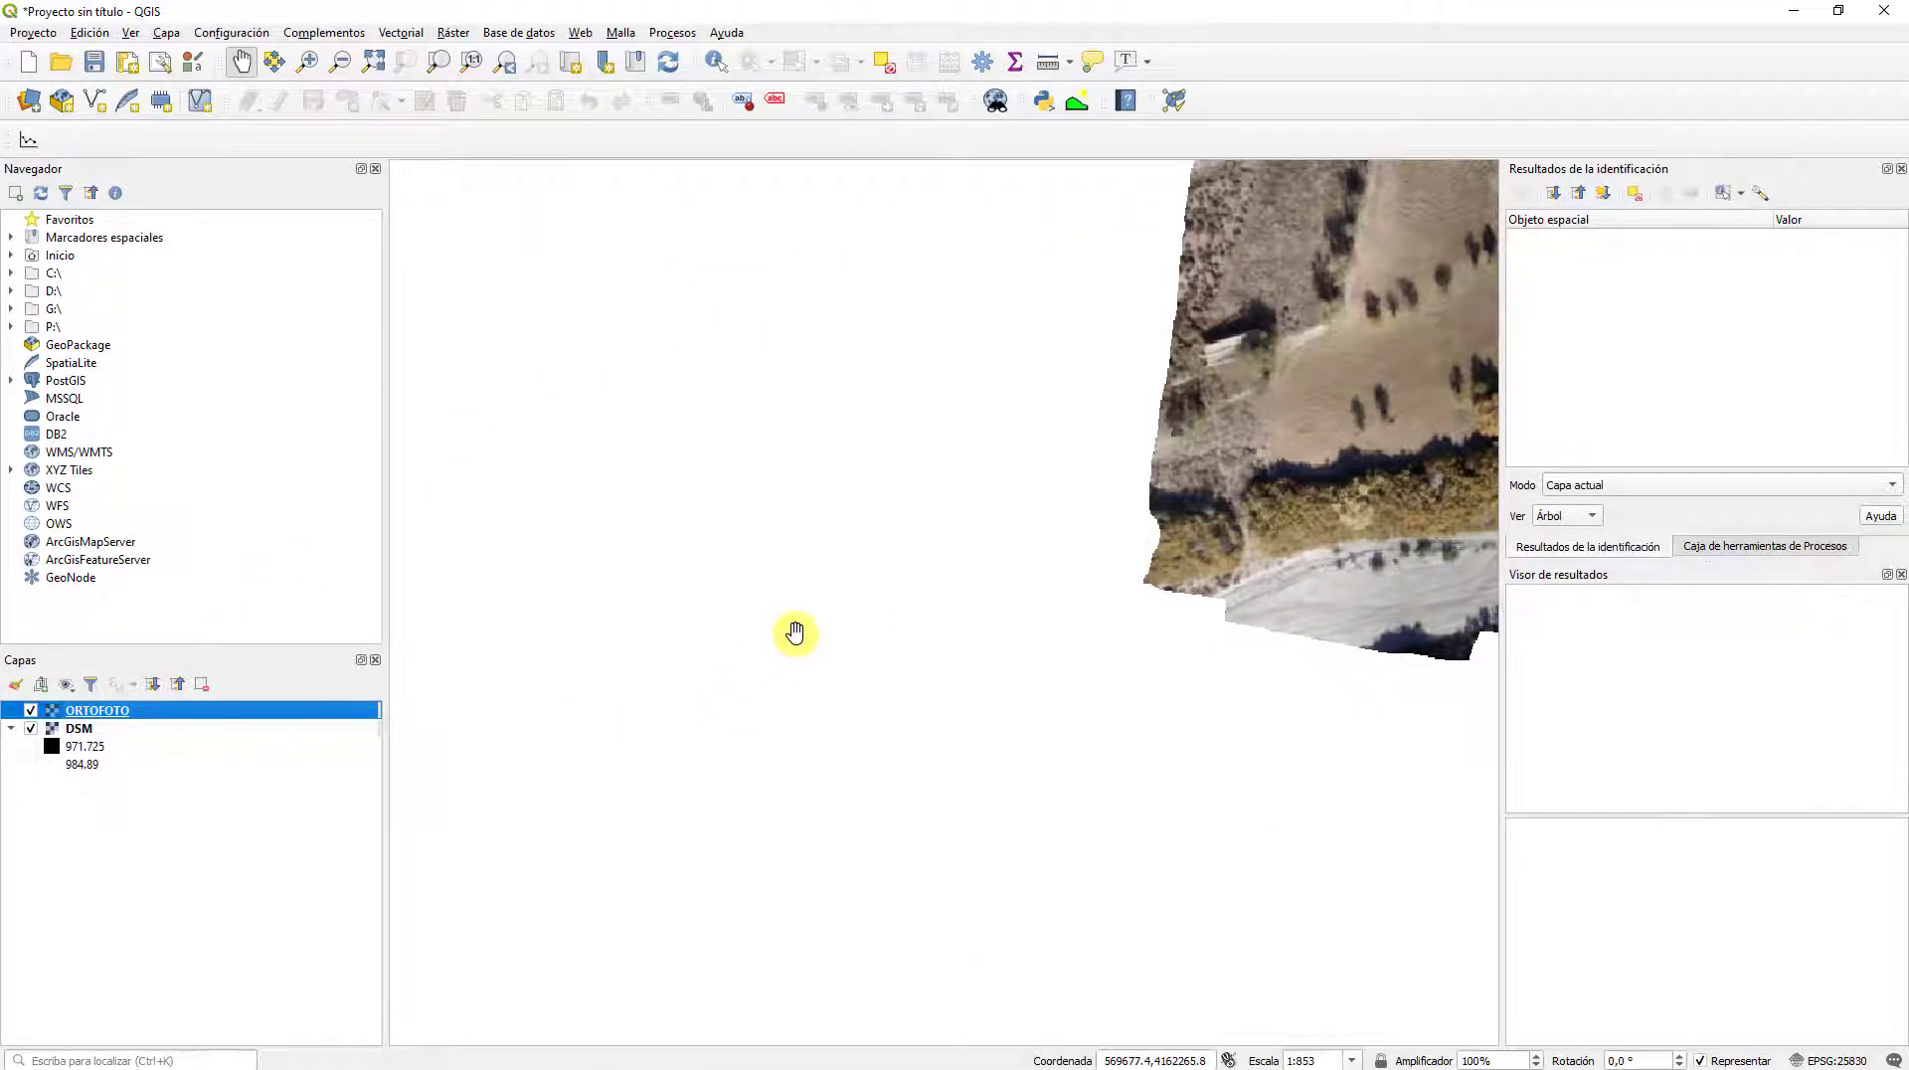
Step: Assign the project CRS, EPSG:25830 - ETRS89 / UTM zone 30N, to the ORTOFOTO raster with the Assign Projection tool
{"action": "scroll", "coordinate": [795, 636], "scroll_direction": "down", "scroll_amount": 1}
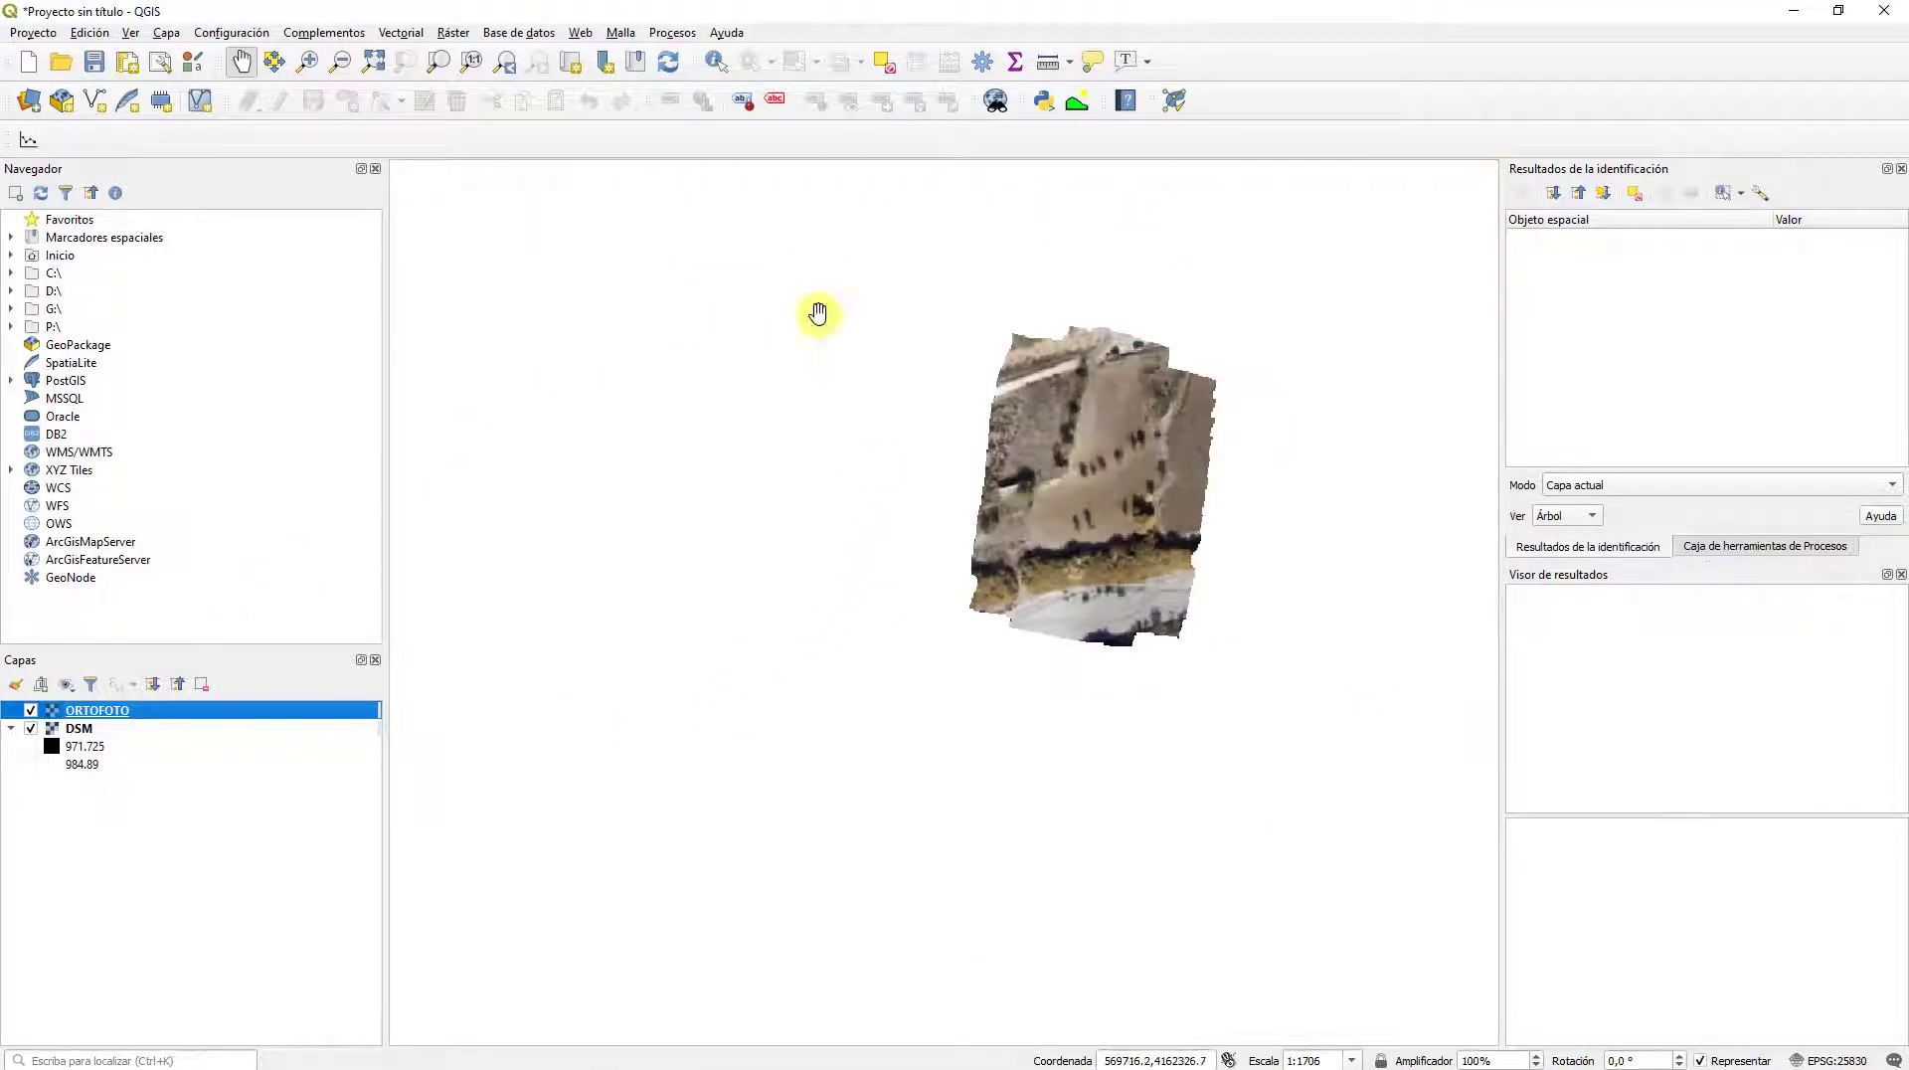
{"action": "left_click", "coordinate": [452, 35]}
{"action": "mouse_move", "coordinate": [533, 146]}
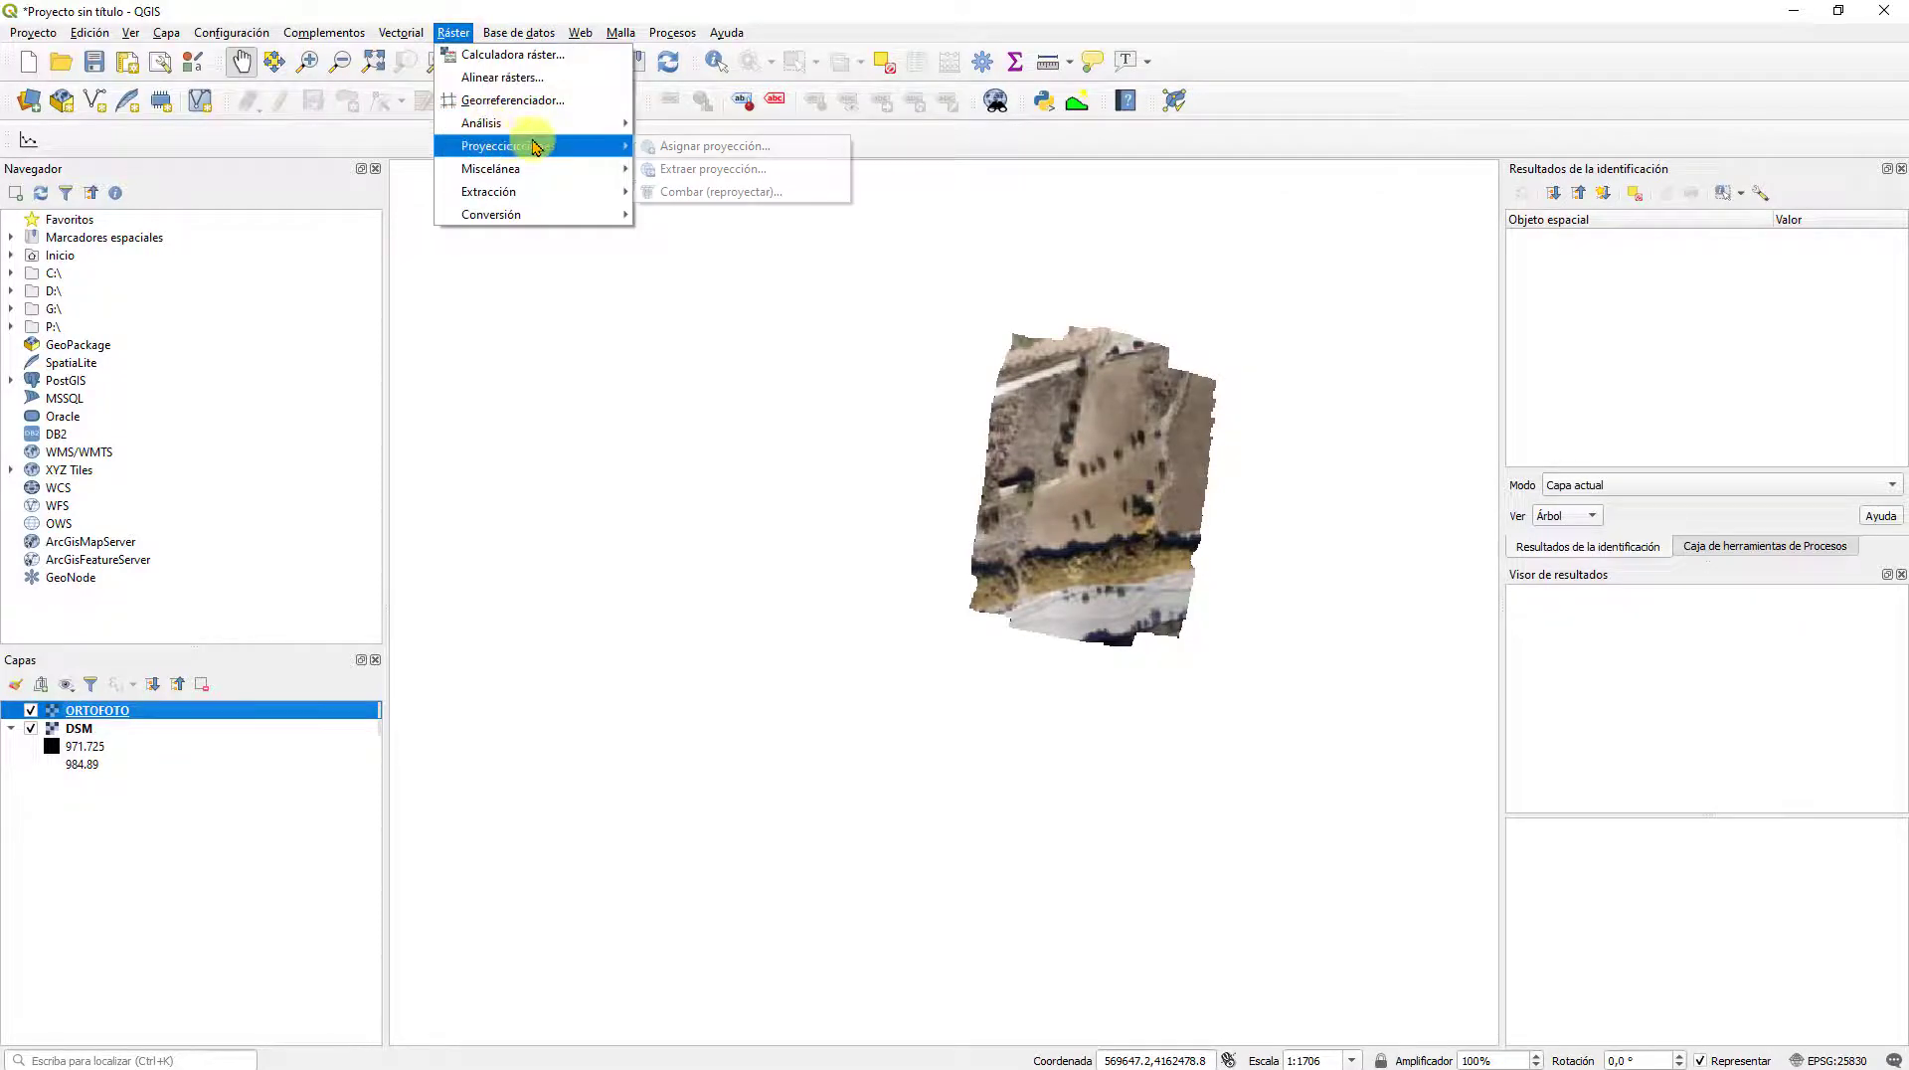
{"action": "left_click", "coordinate": [704, 147]}
{"action": "left_click", "coordinate": [637, 333]}
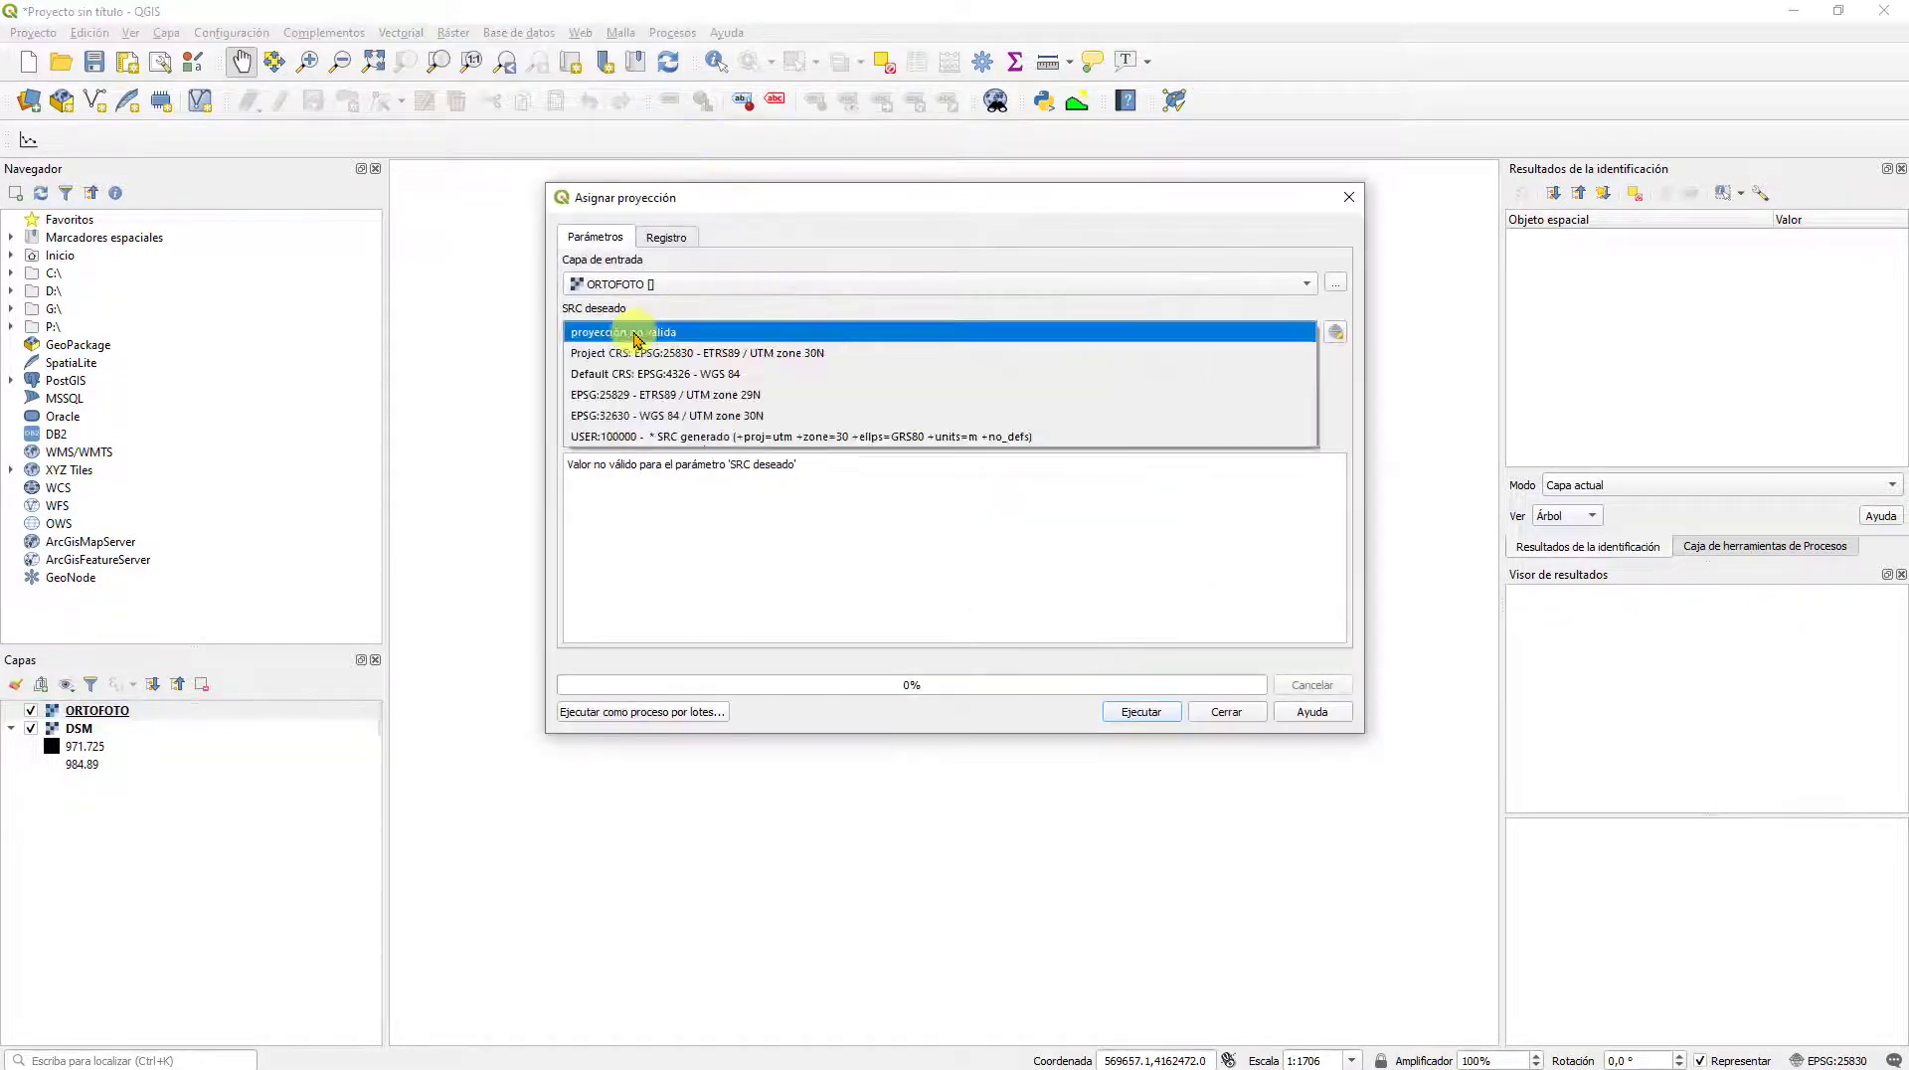
{"action": "left_click", "coordinate": [755, 354]}
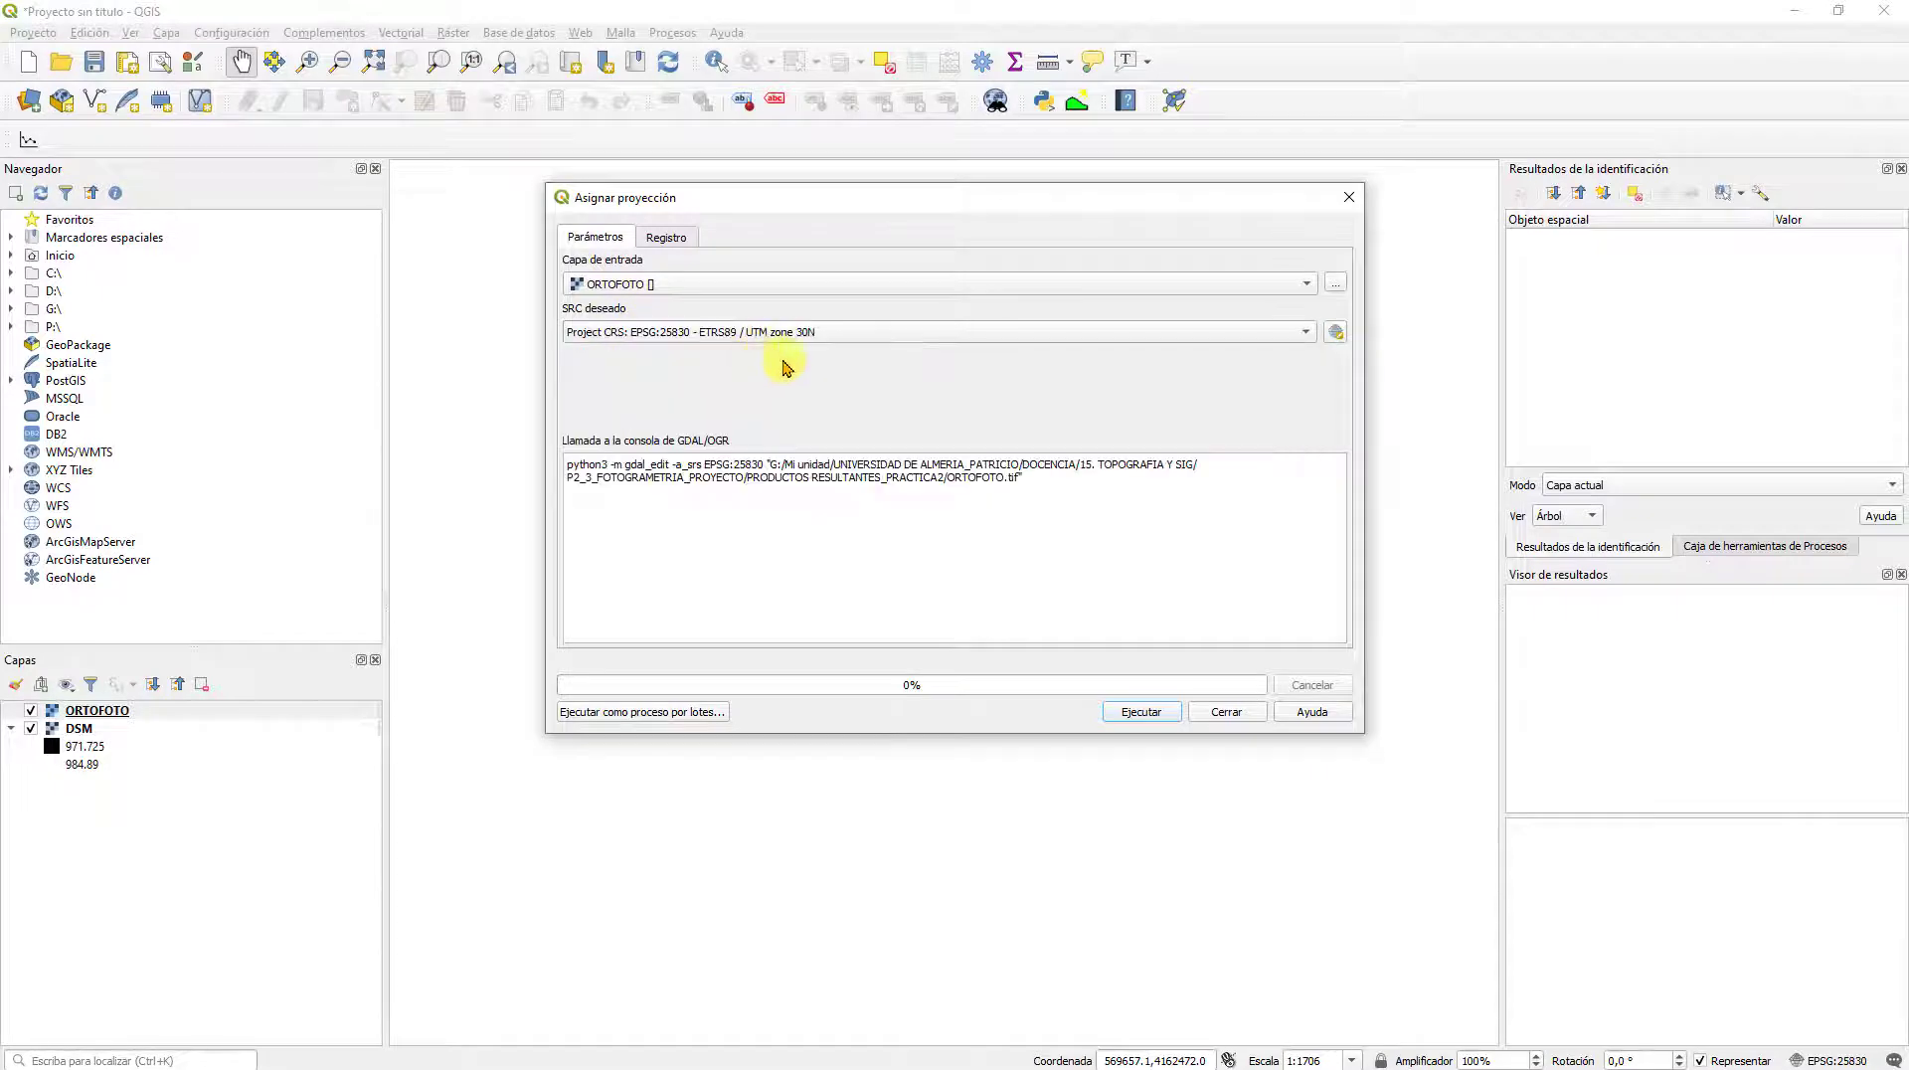
{"action": "left_click", "coordinate": [1143, 712]}
{"action": "left_click", "coordinate": [1227, 712]}
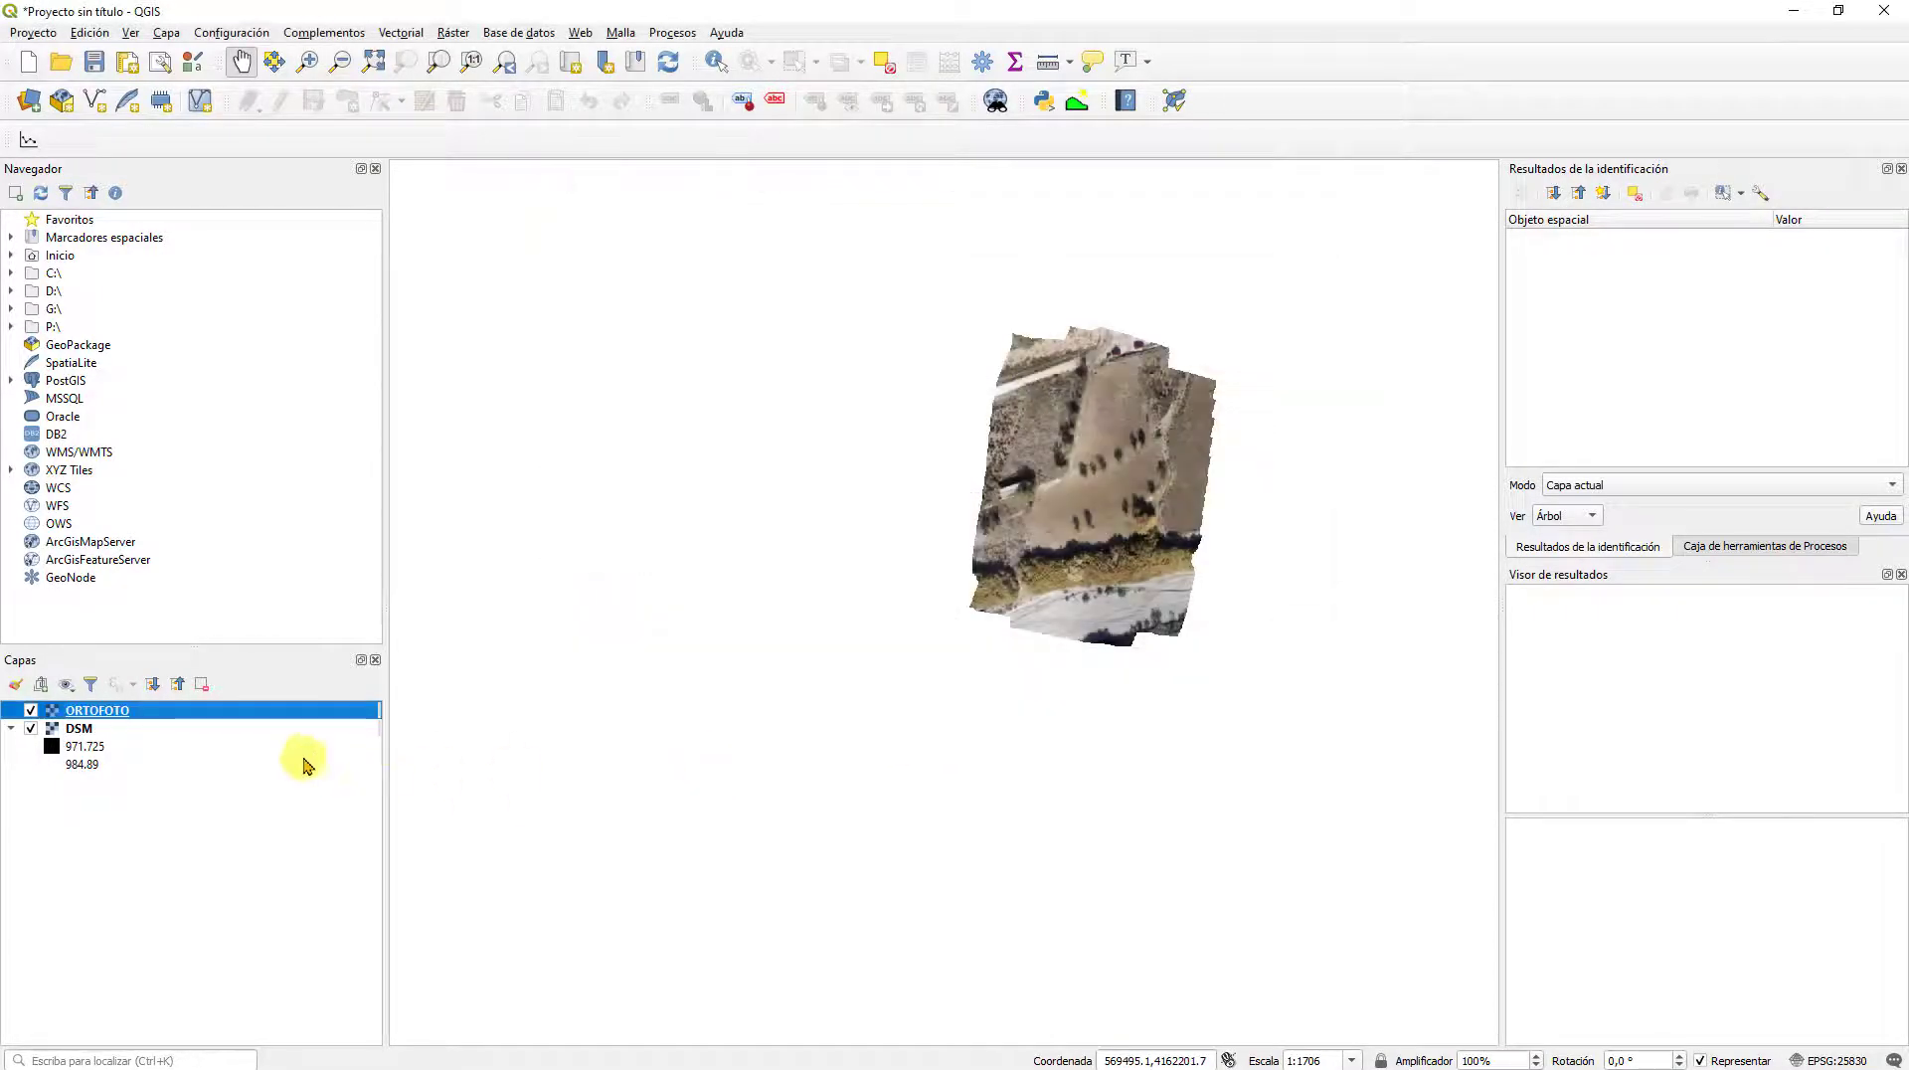
Step: Check the ORTOFOTO layer's assigned coordinate reference system in its properties information and close the properties
{"action": "right_click", "coordinate": [126, 713]}
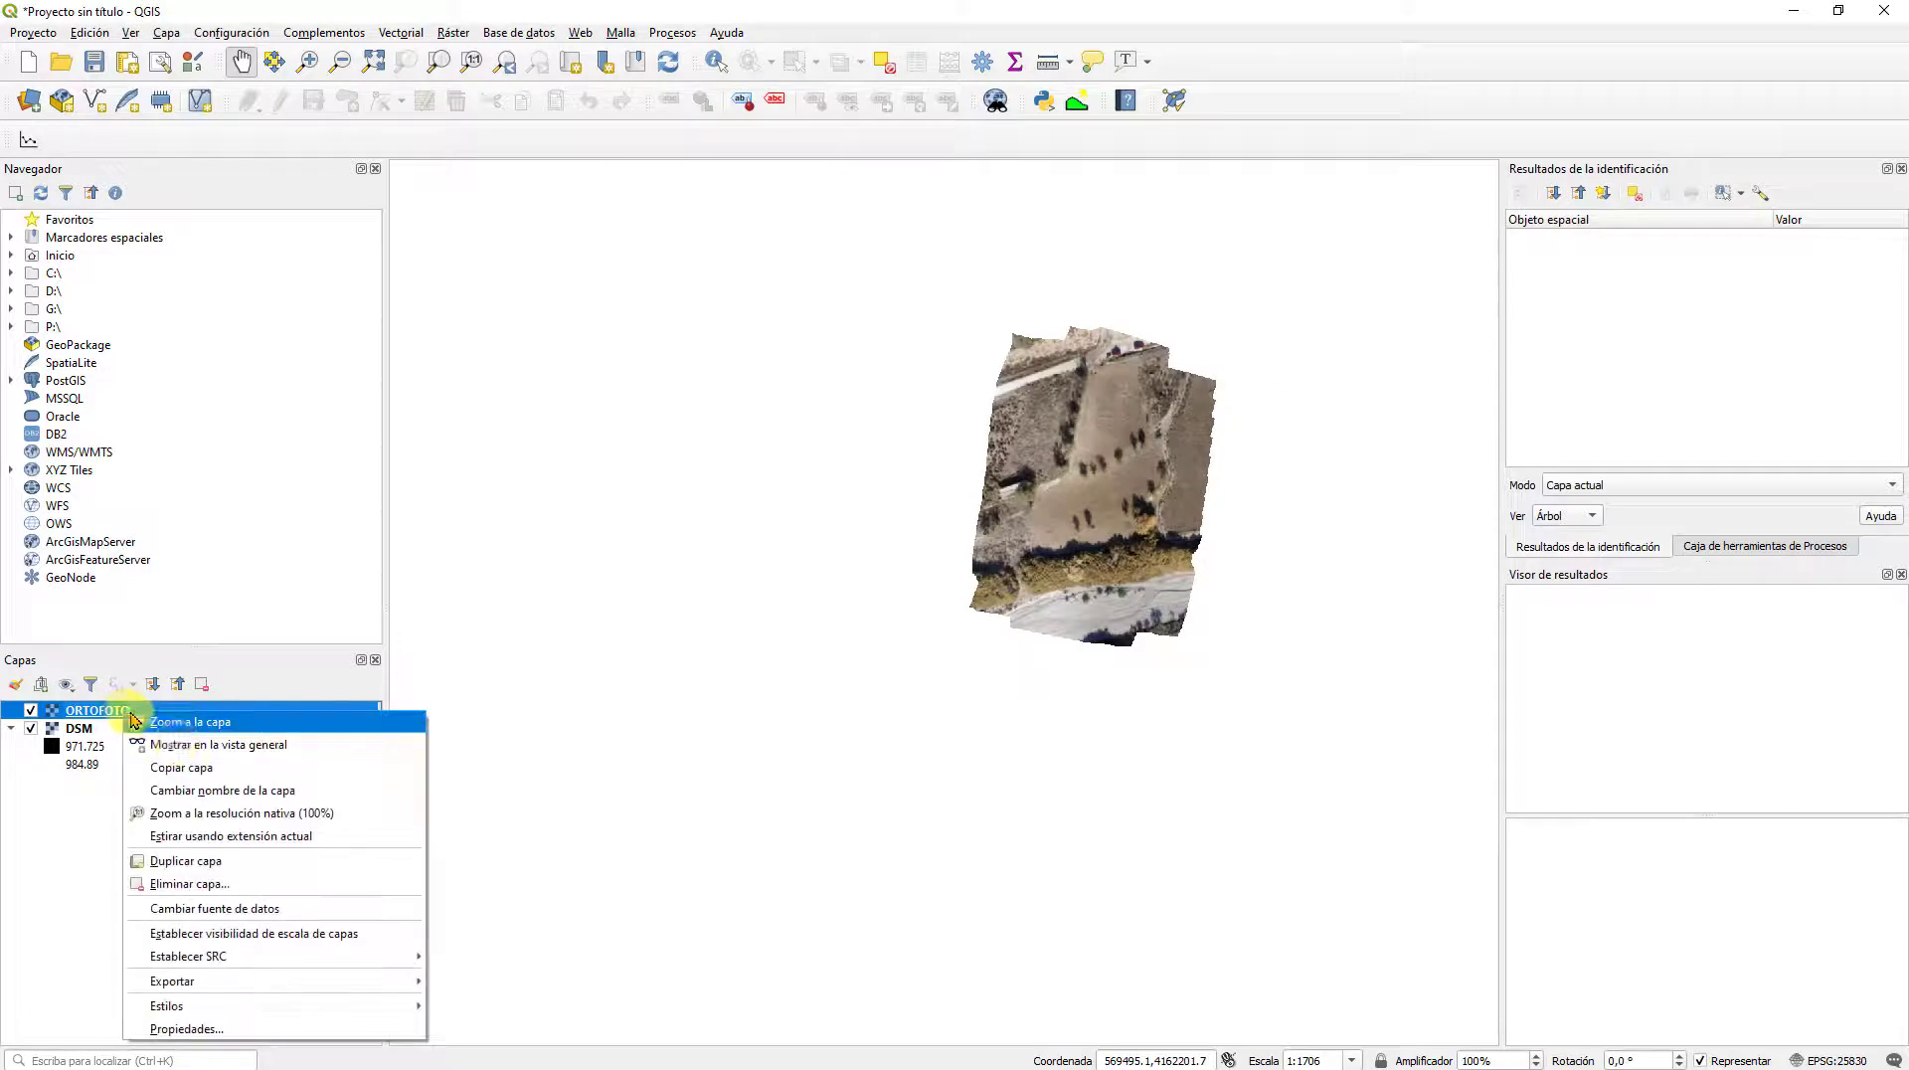
{"action": "left_click", "coordinate": [200, 1027]}
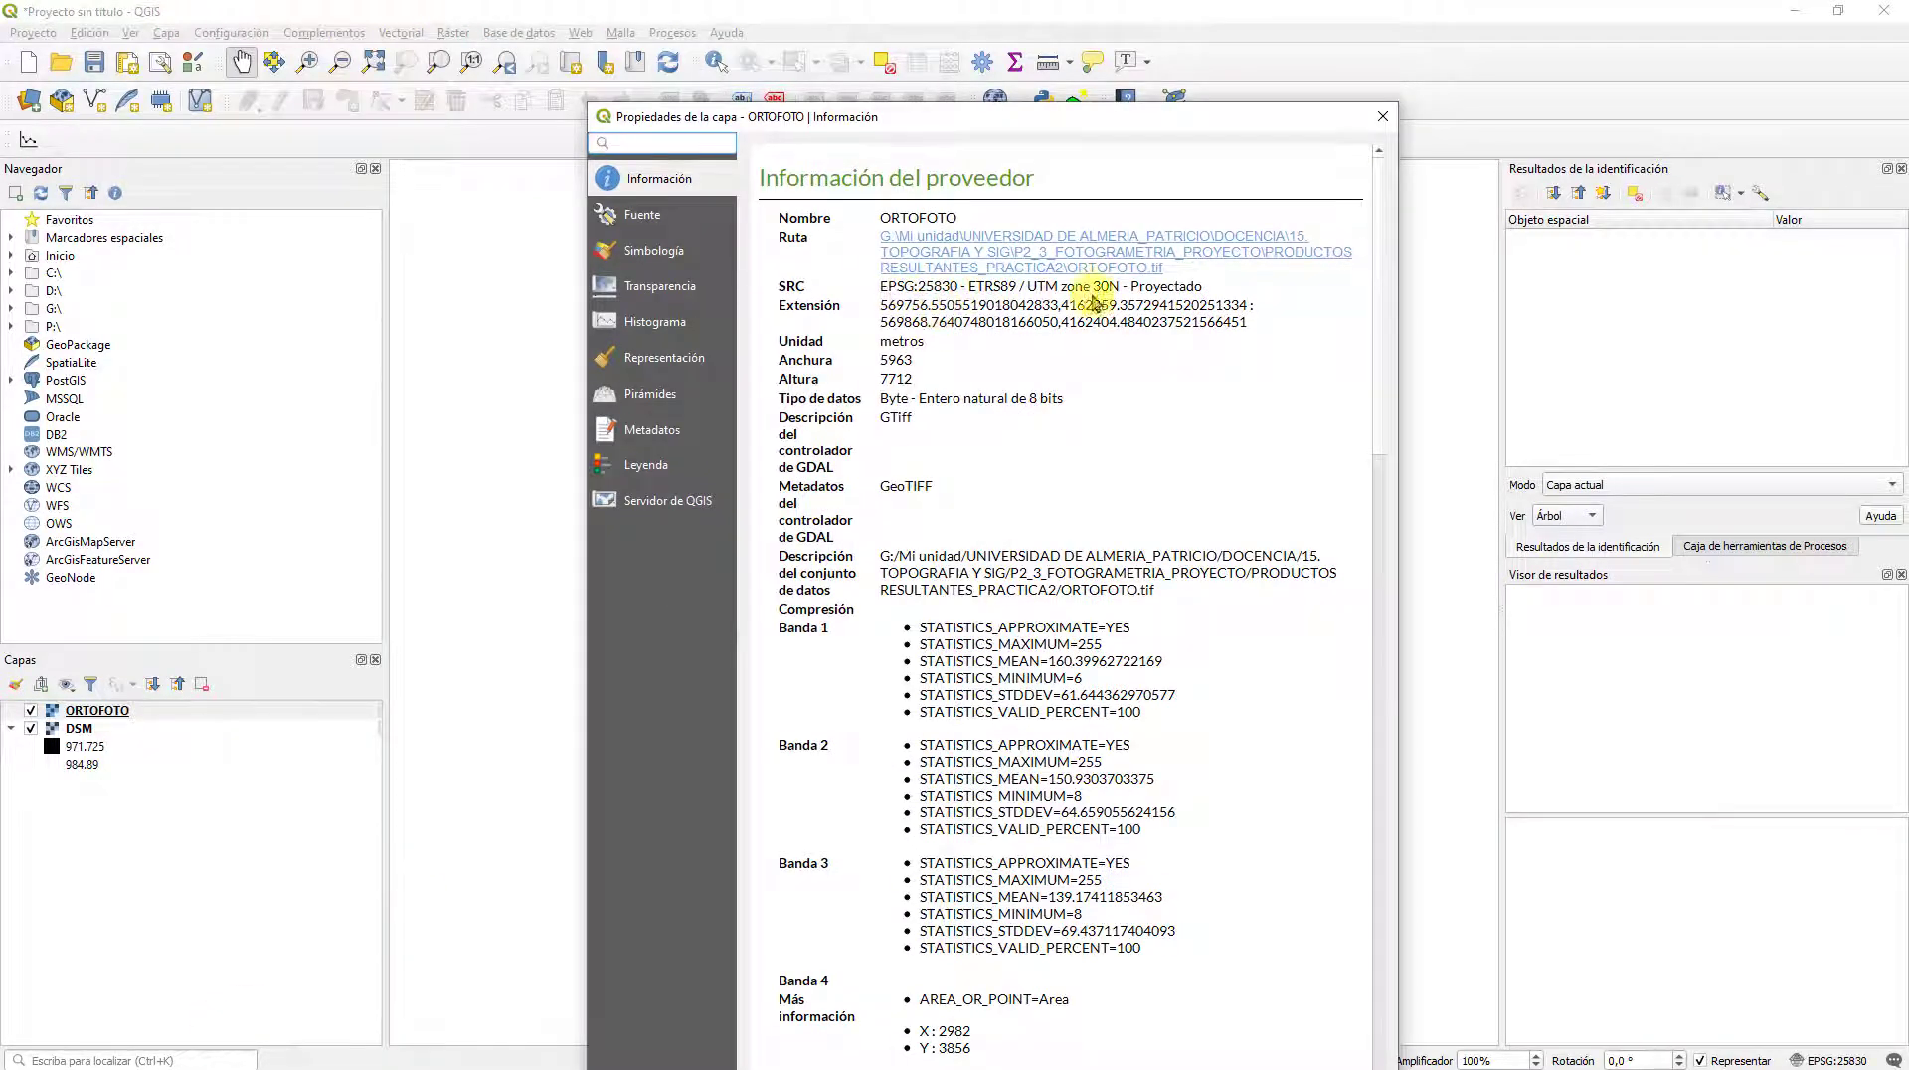
{"action": "left_click", "coordinate": [1381, 119]}
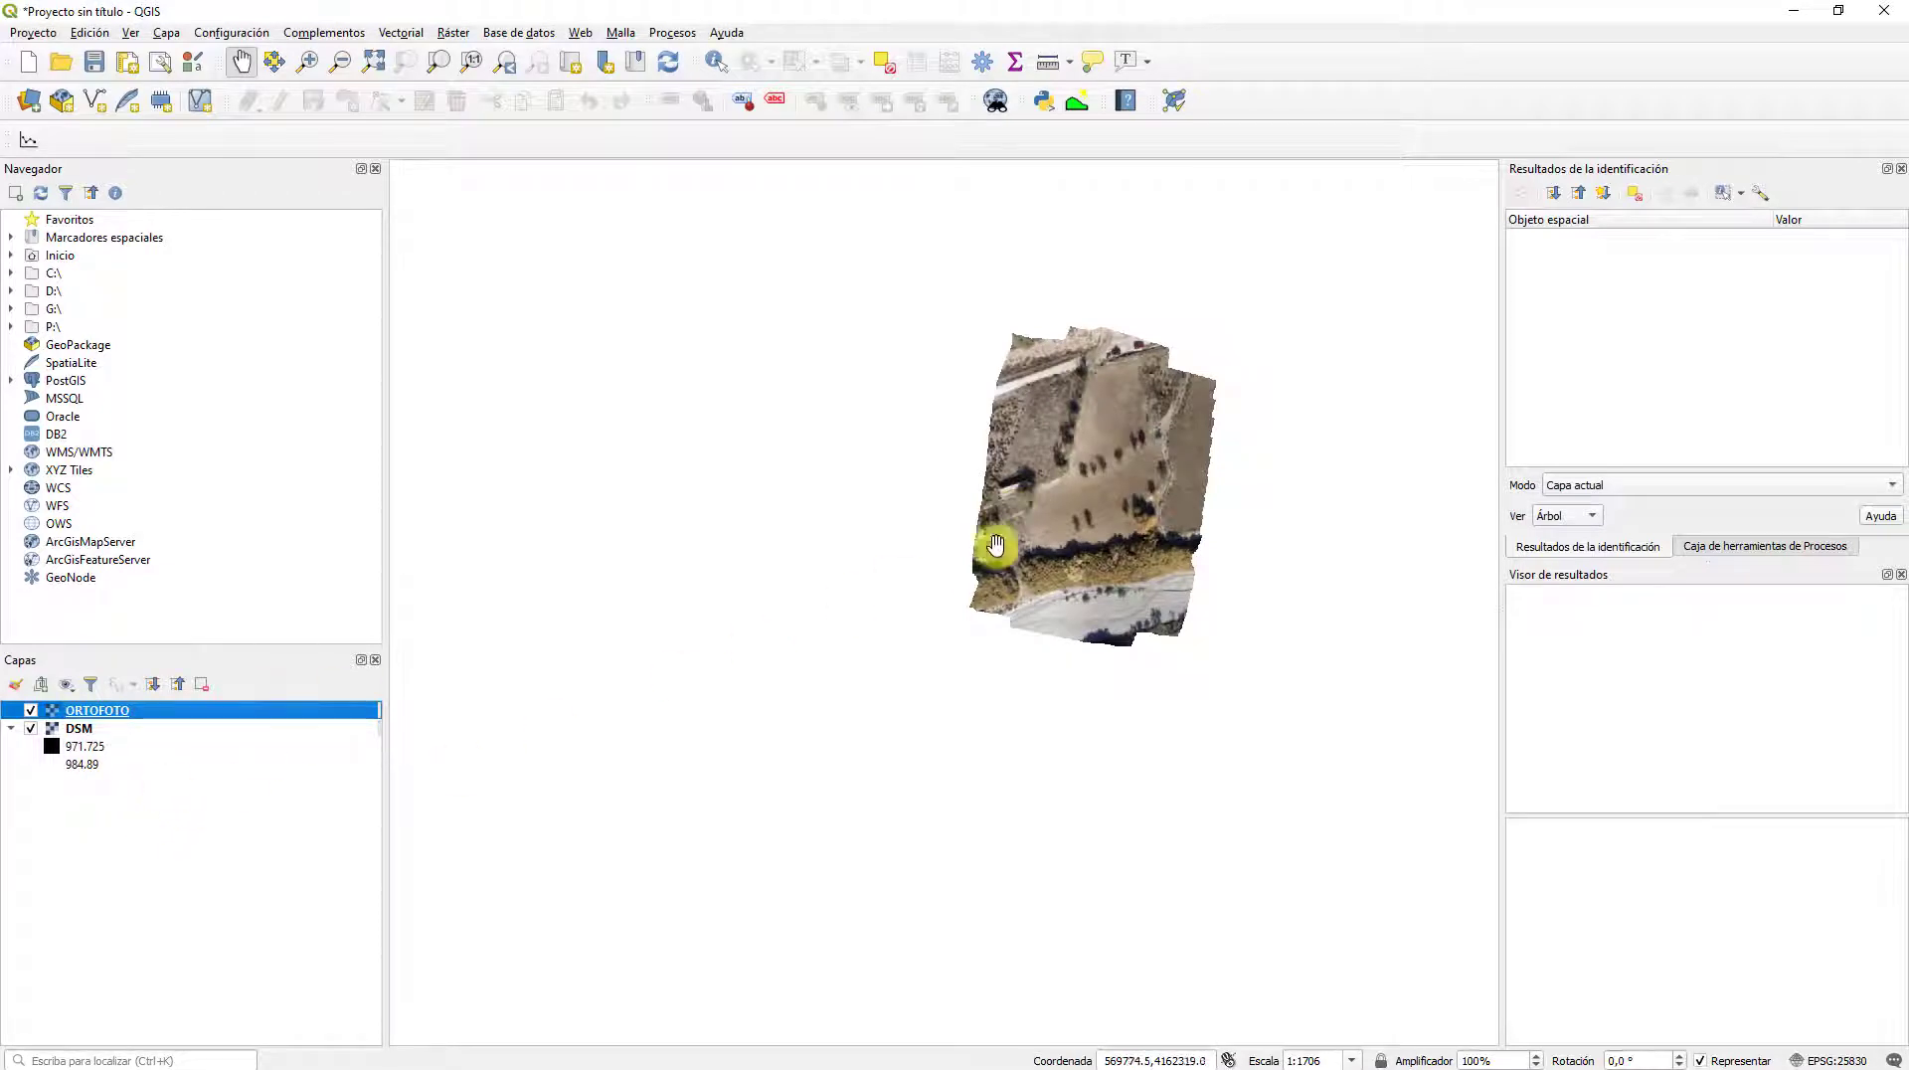
Step: Move the ORTOFOTO layer below the DSM layer in the layer order
{"action": "left_click_drag", "start_coordinate": [79, 712], "coordinate": [80, 785]}
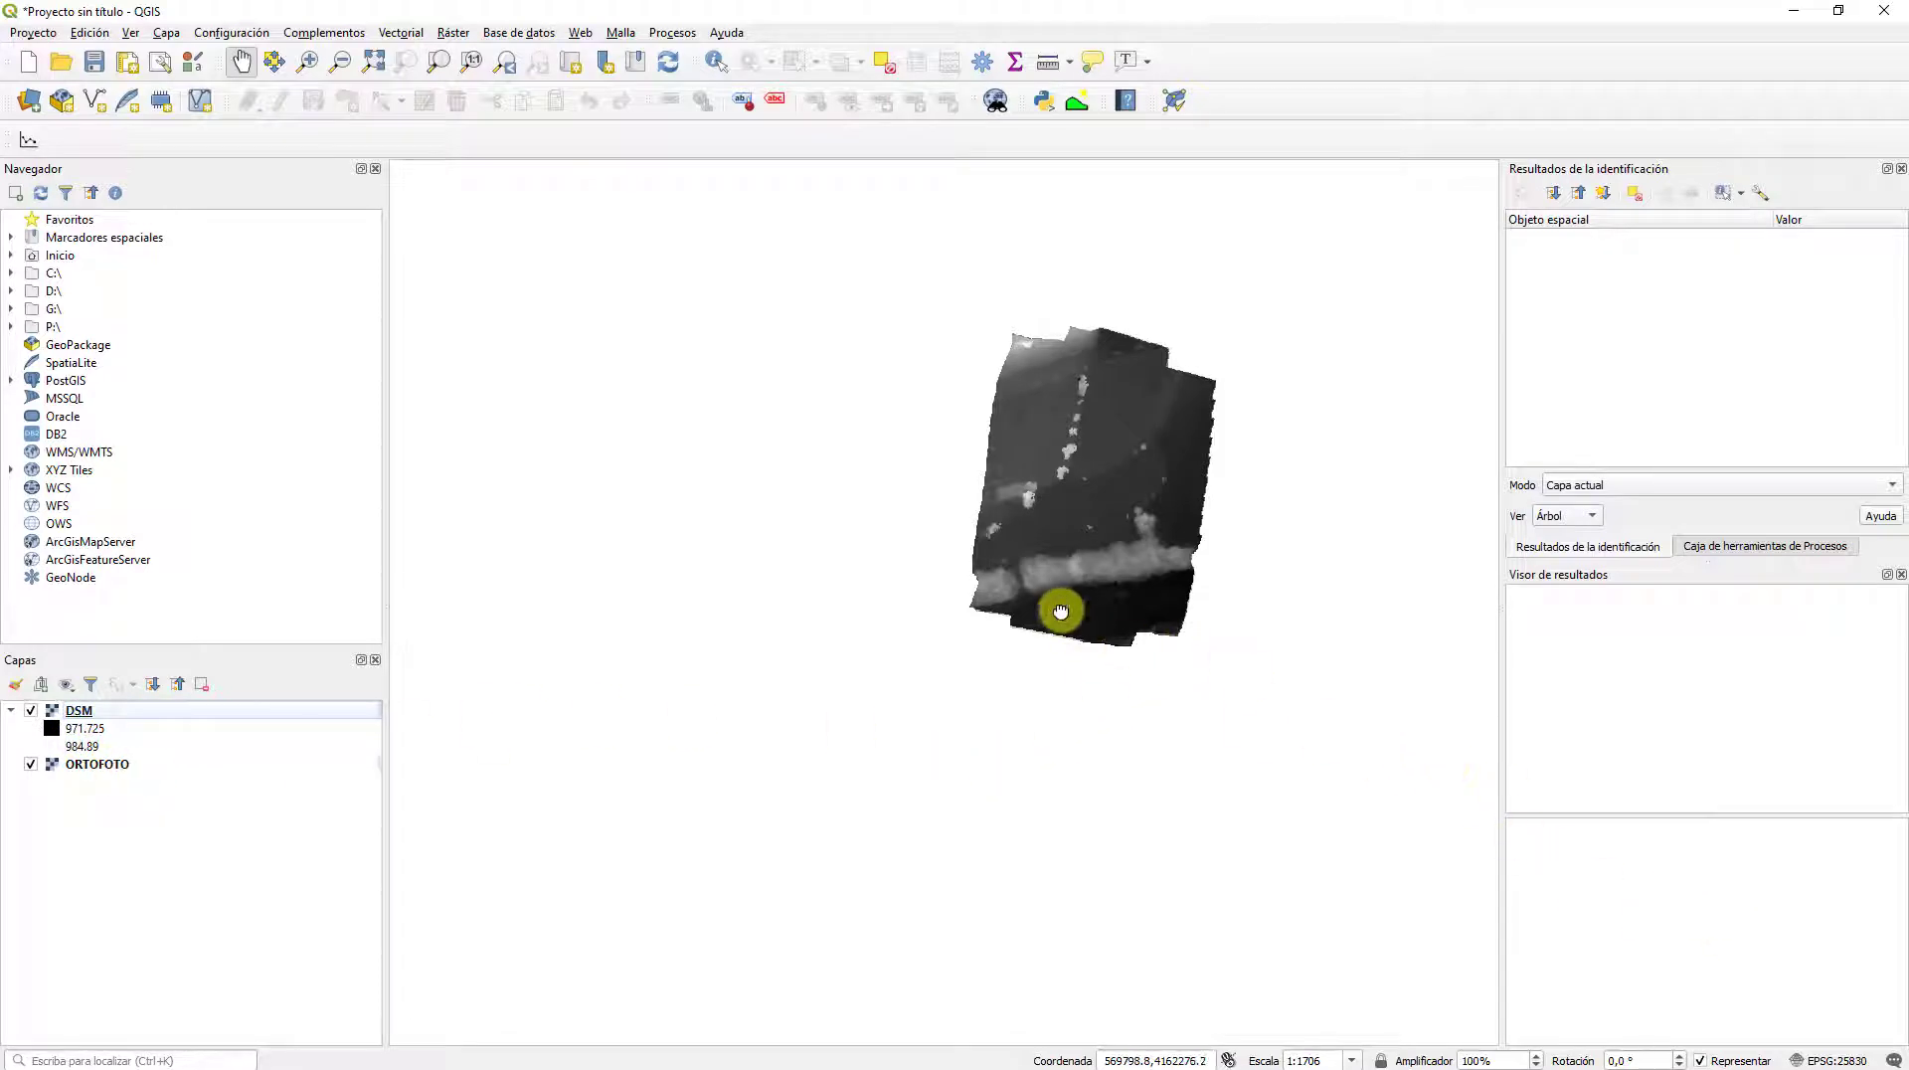
{"action": "left_click_drag", "start_coordinate": [1057, 605], "coordinate": [869, 666]}
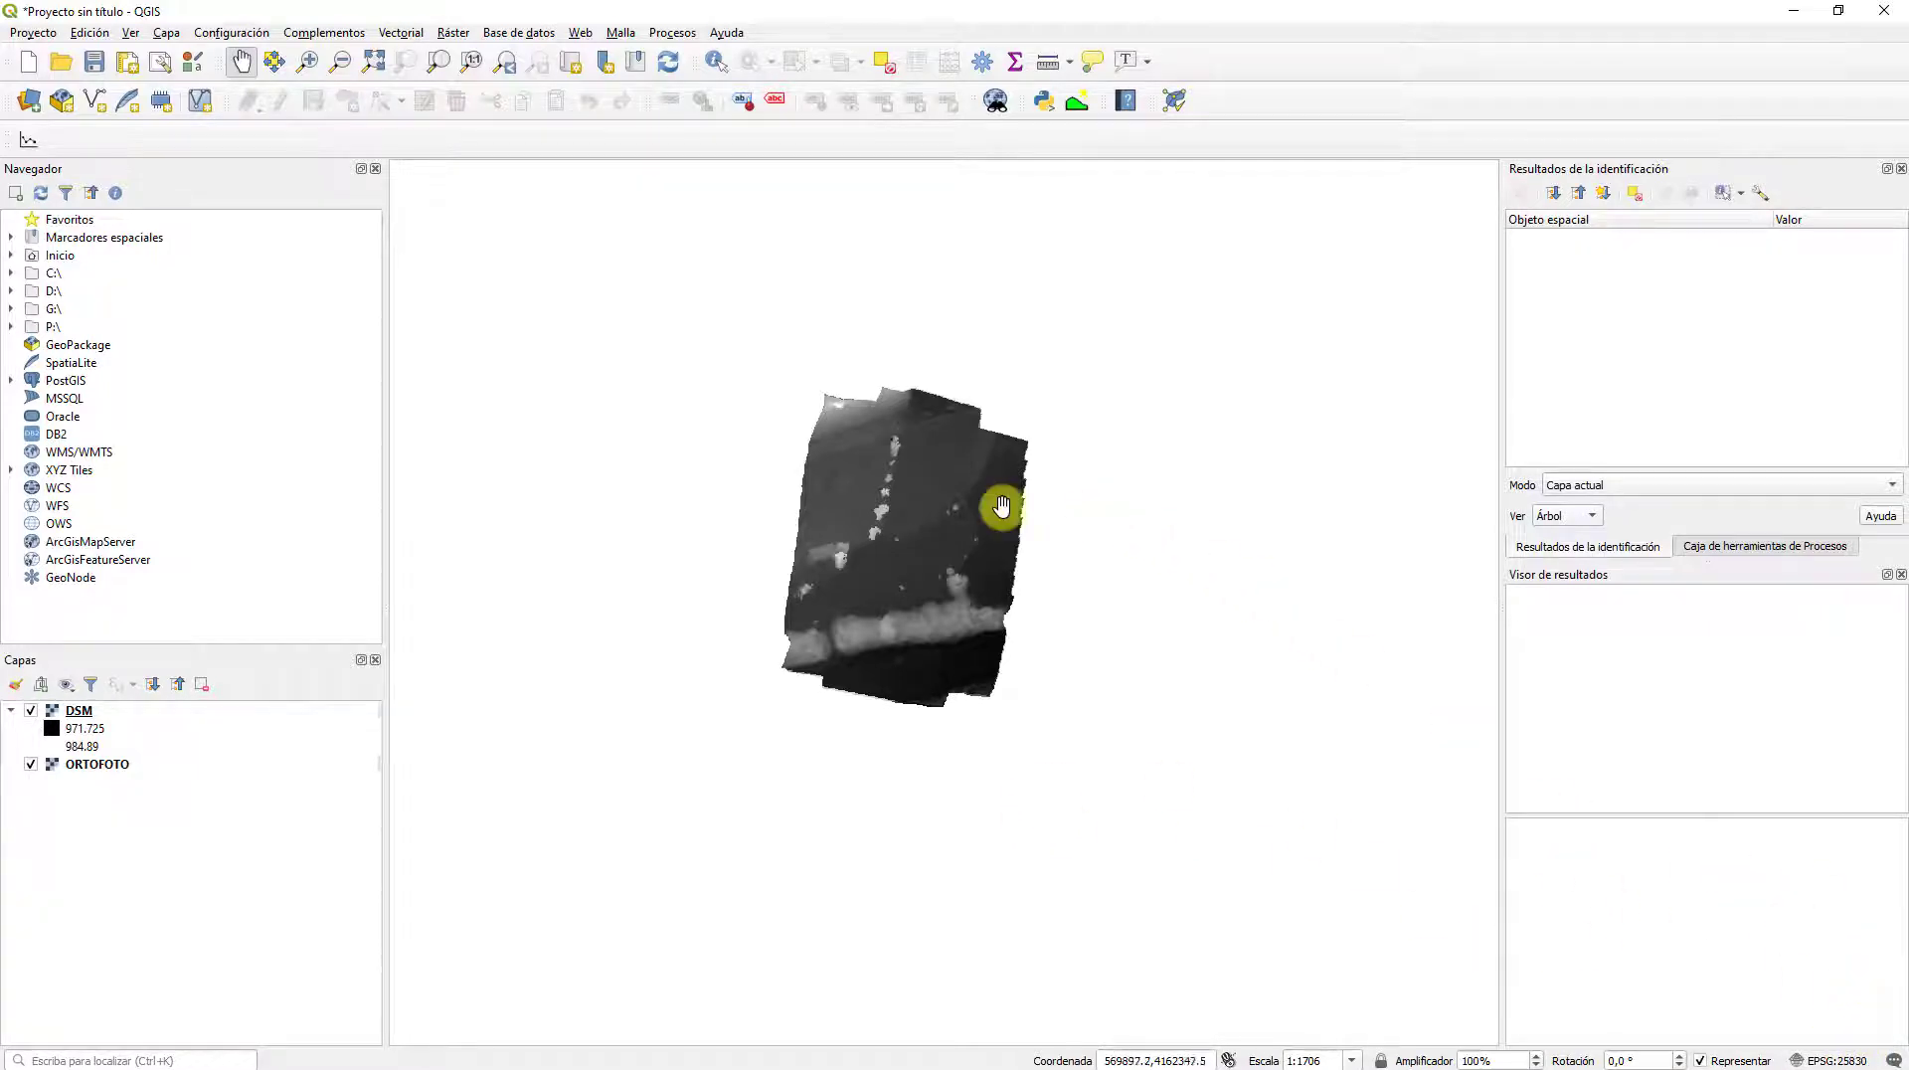
{"action": "scroll", "coordinate": [931, 532], "scroll_direction": "up", "scroll_amount": 1}
{"action": "left_click_drag", "start_coordinate": [935, 537], "coordinate": [1034, 544]}
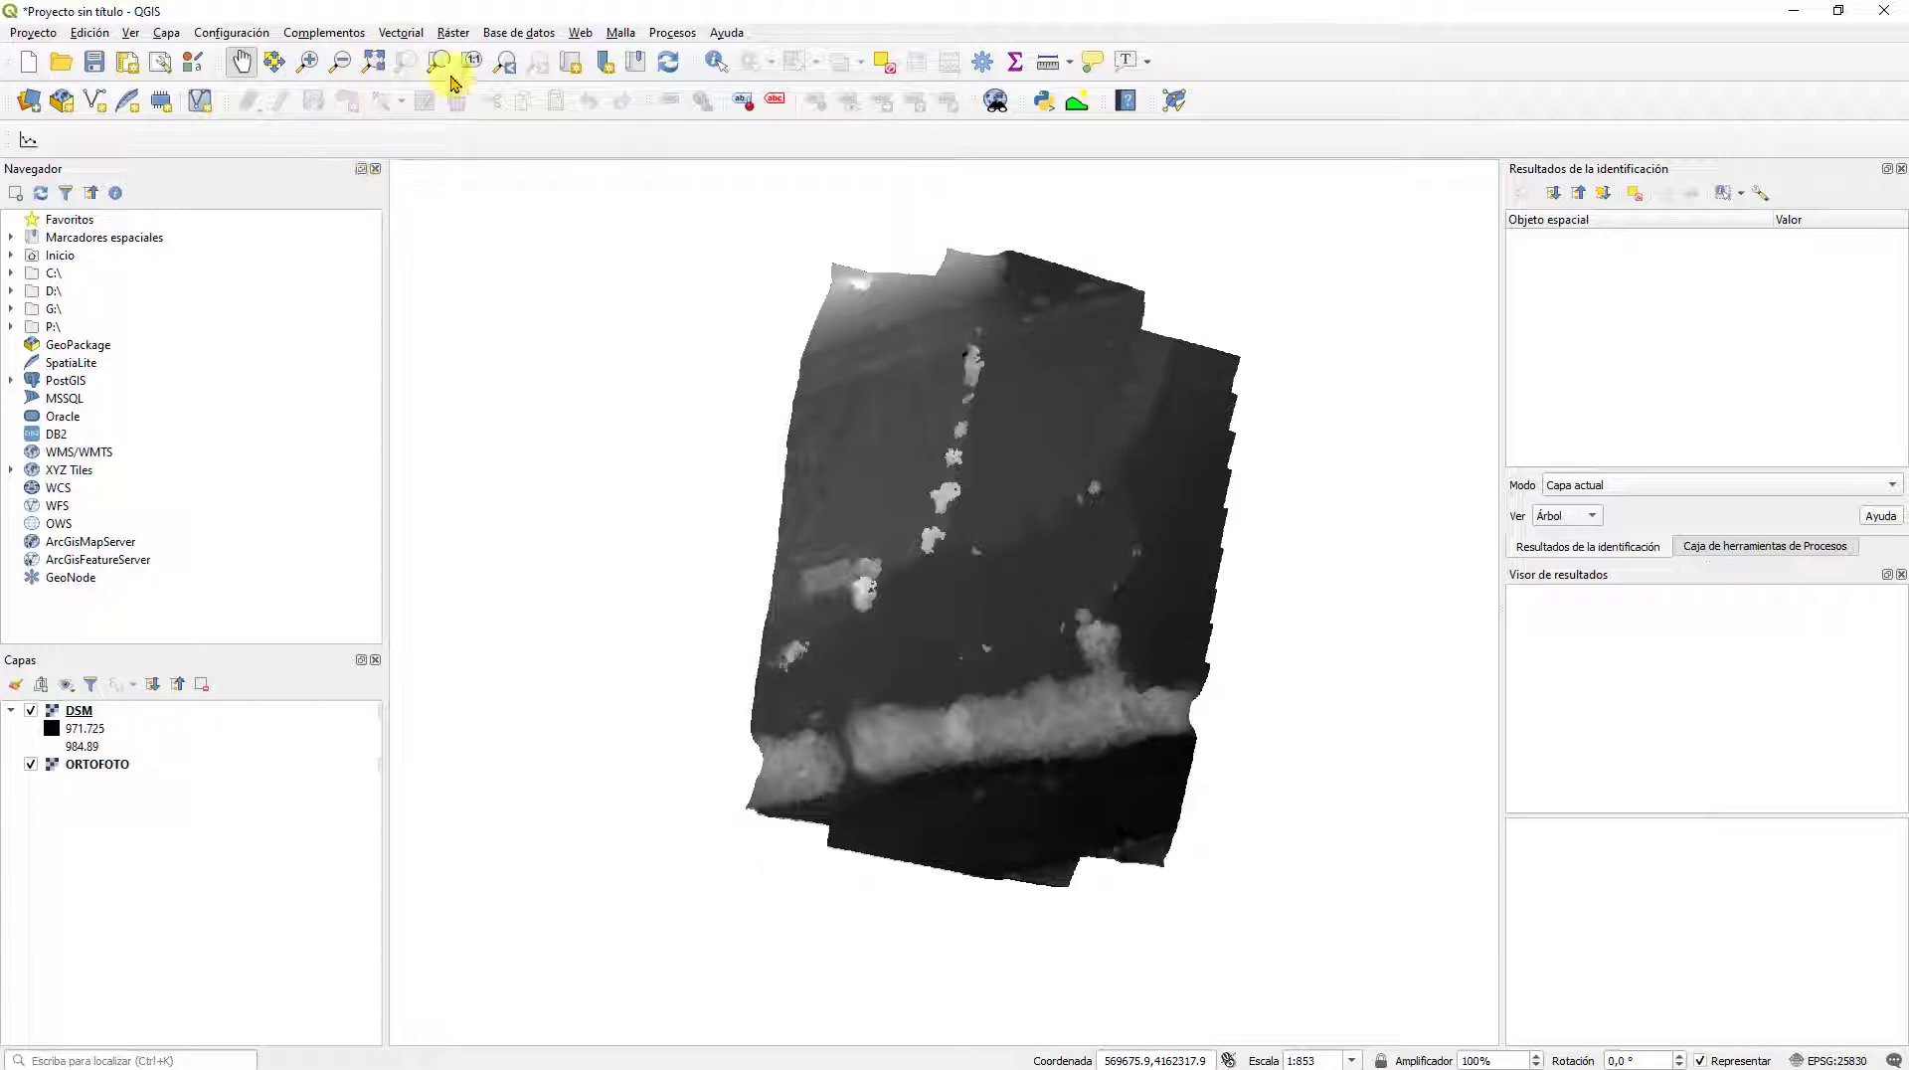
{"action": "left_click", "coordinate": [452, 32]}
{"action": "mouse_move", "coordinate": [498, 146]}
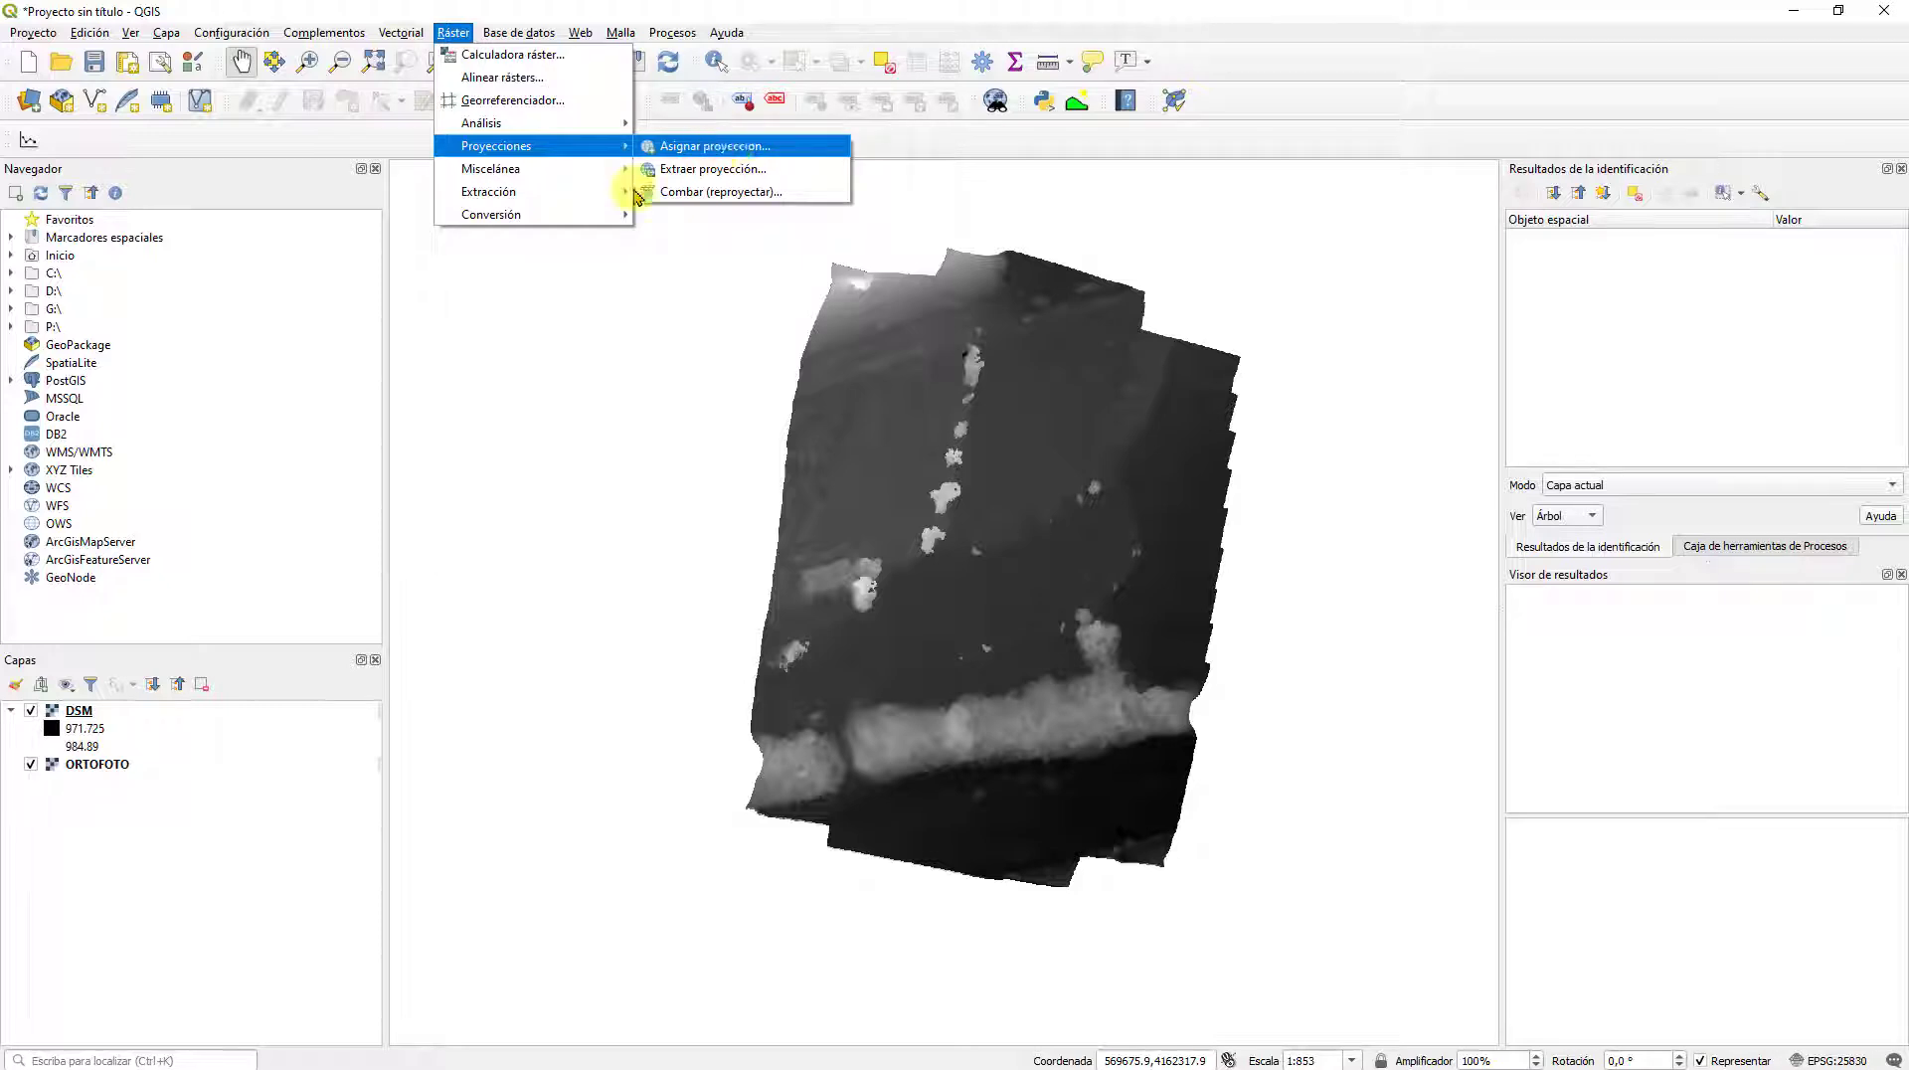
{"action": "mouse_move", "coordinate": [602, 191]}
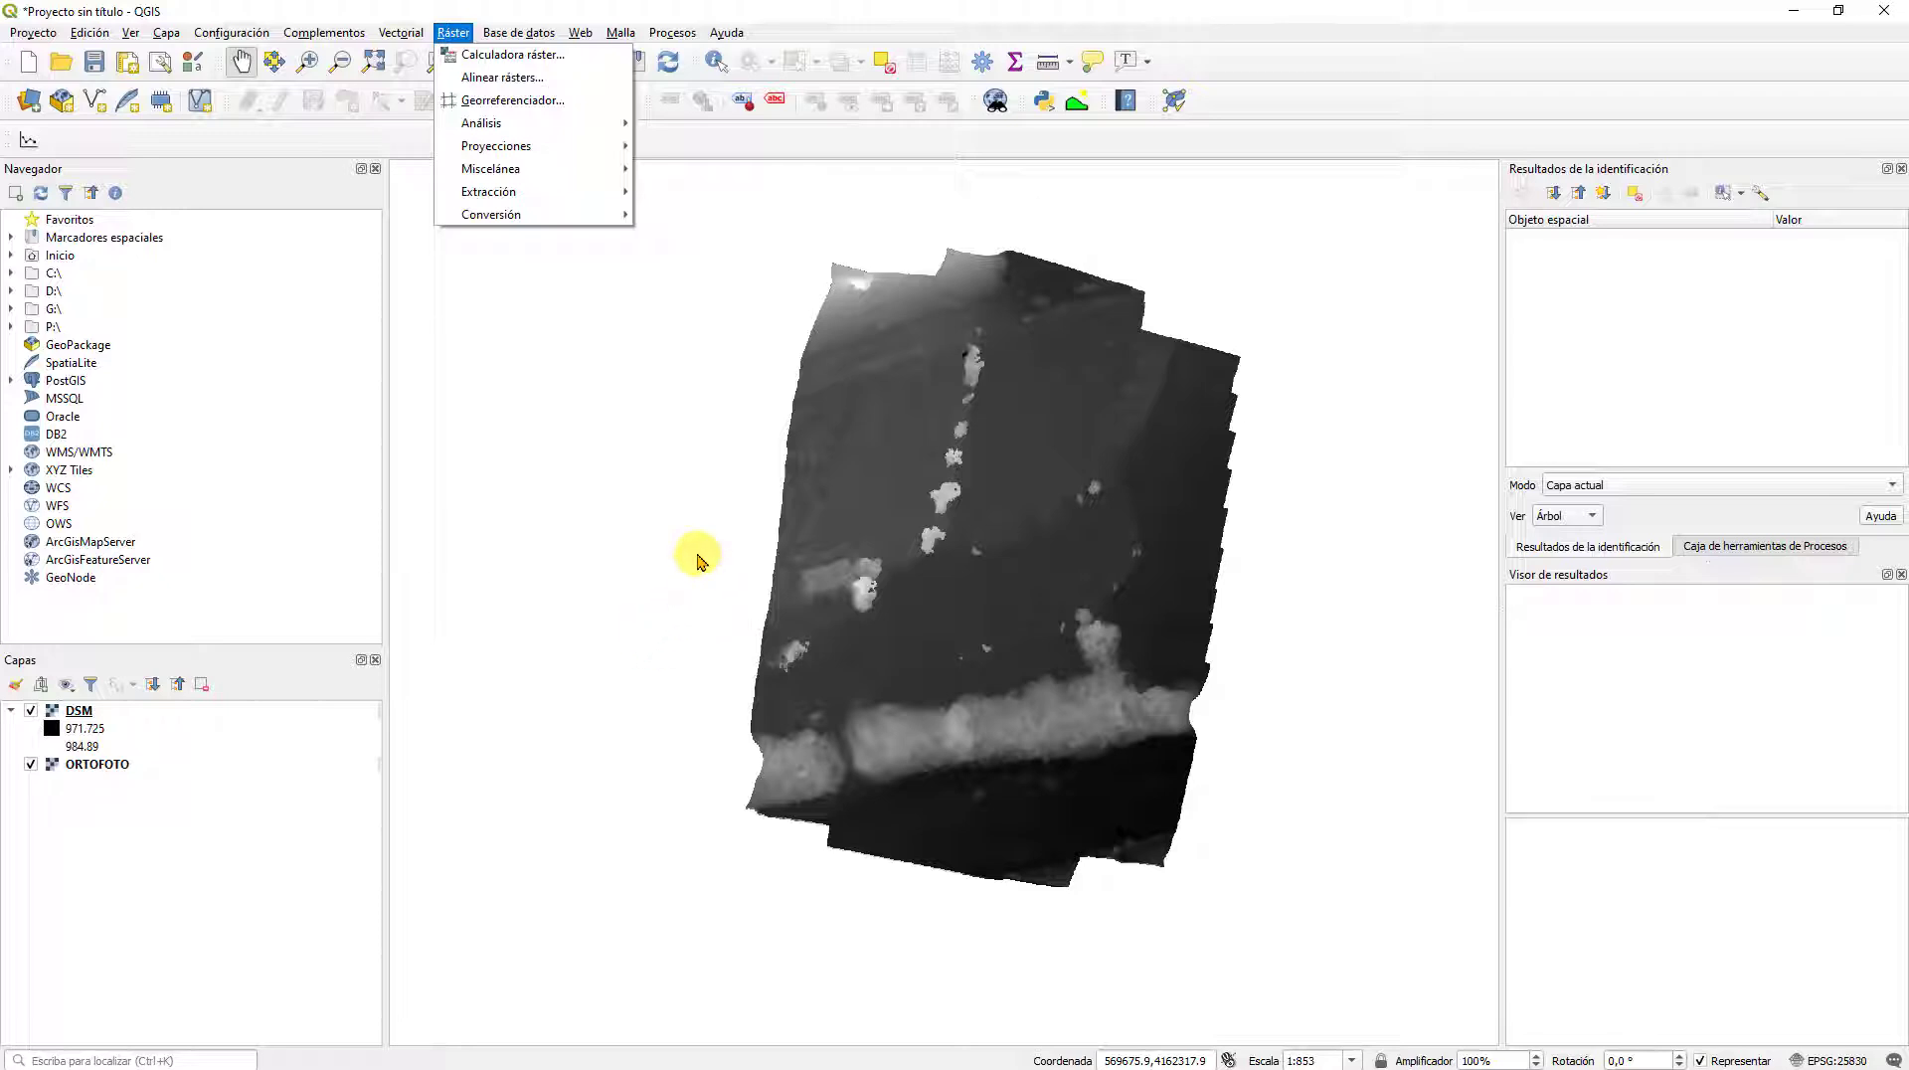
Step: Try the Warp (reproject) tool on the DSM layer with source CRS EPSG:25830 - ETRS89 / UTM zone 30N, and close it without running
{"action": "left_click", "coordinate": [91, 712]}
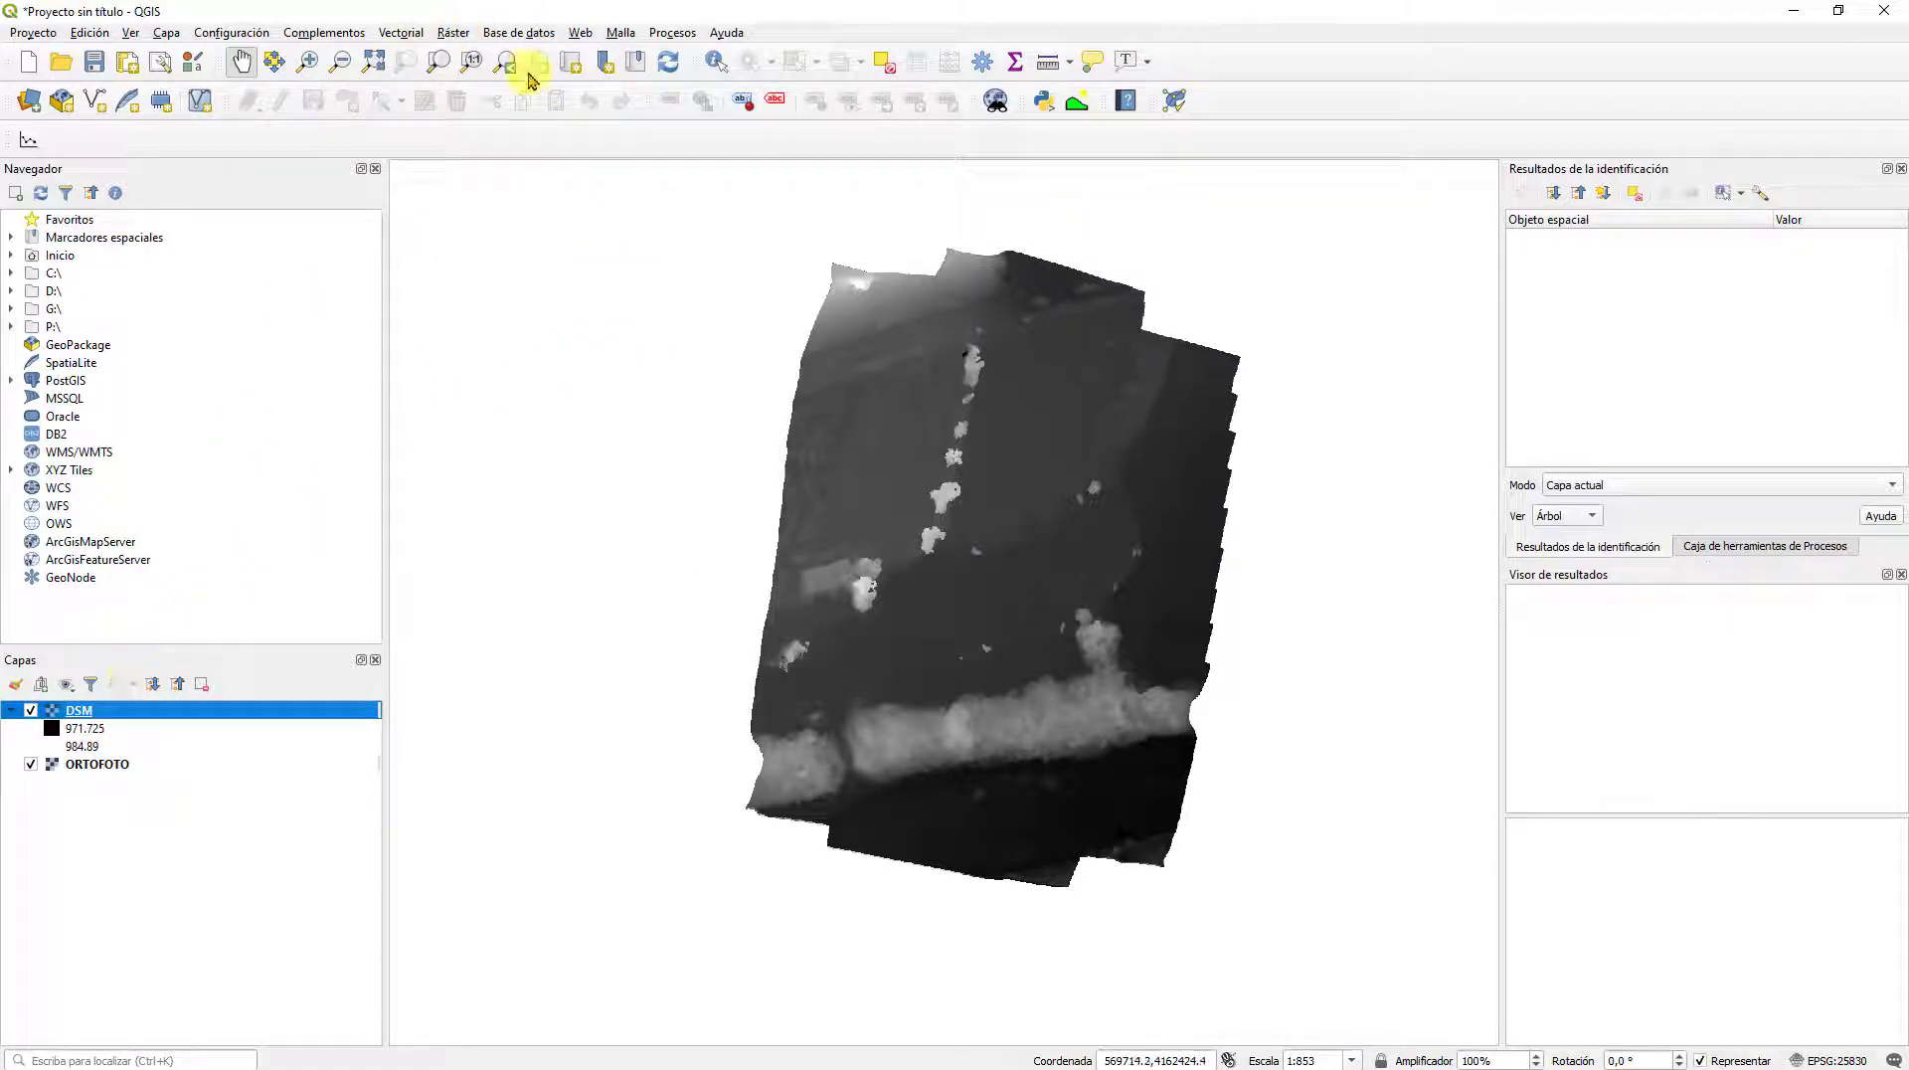
{"action": "left_click", "coordinate": [449, 35]}
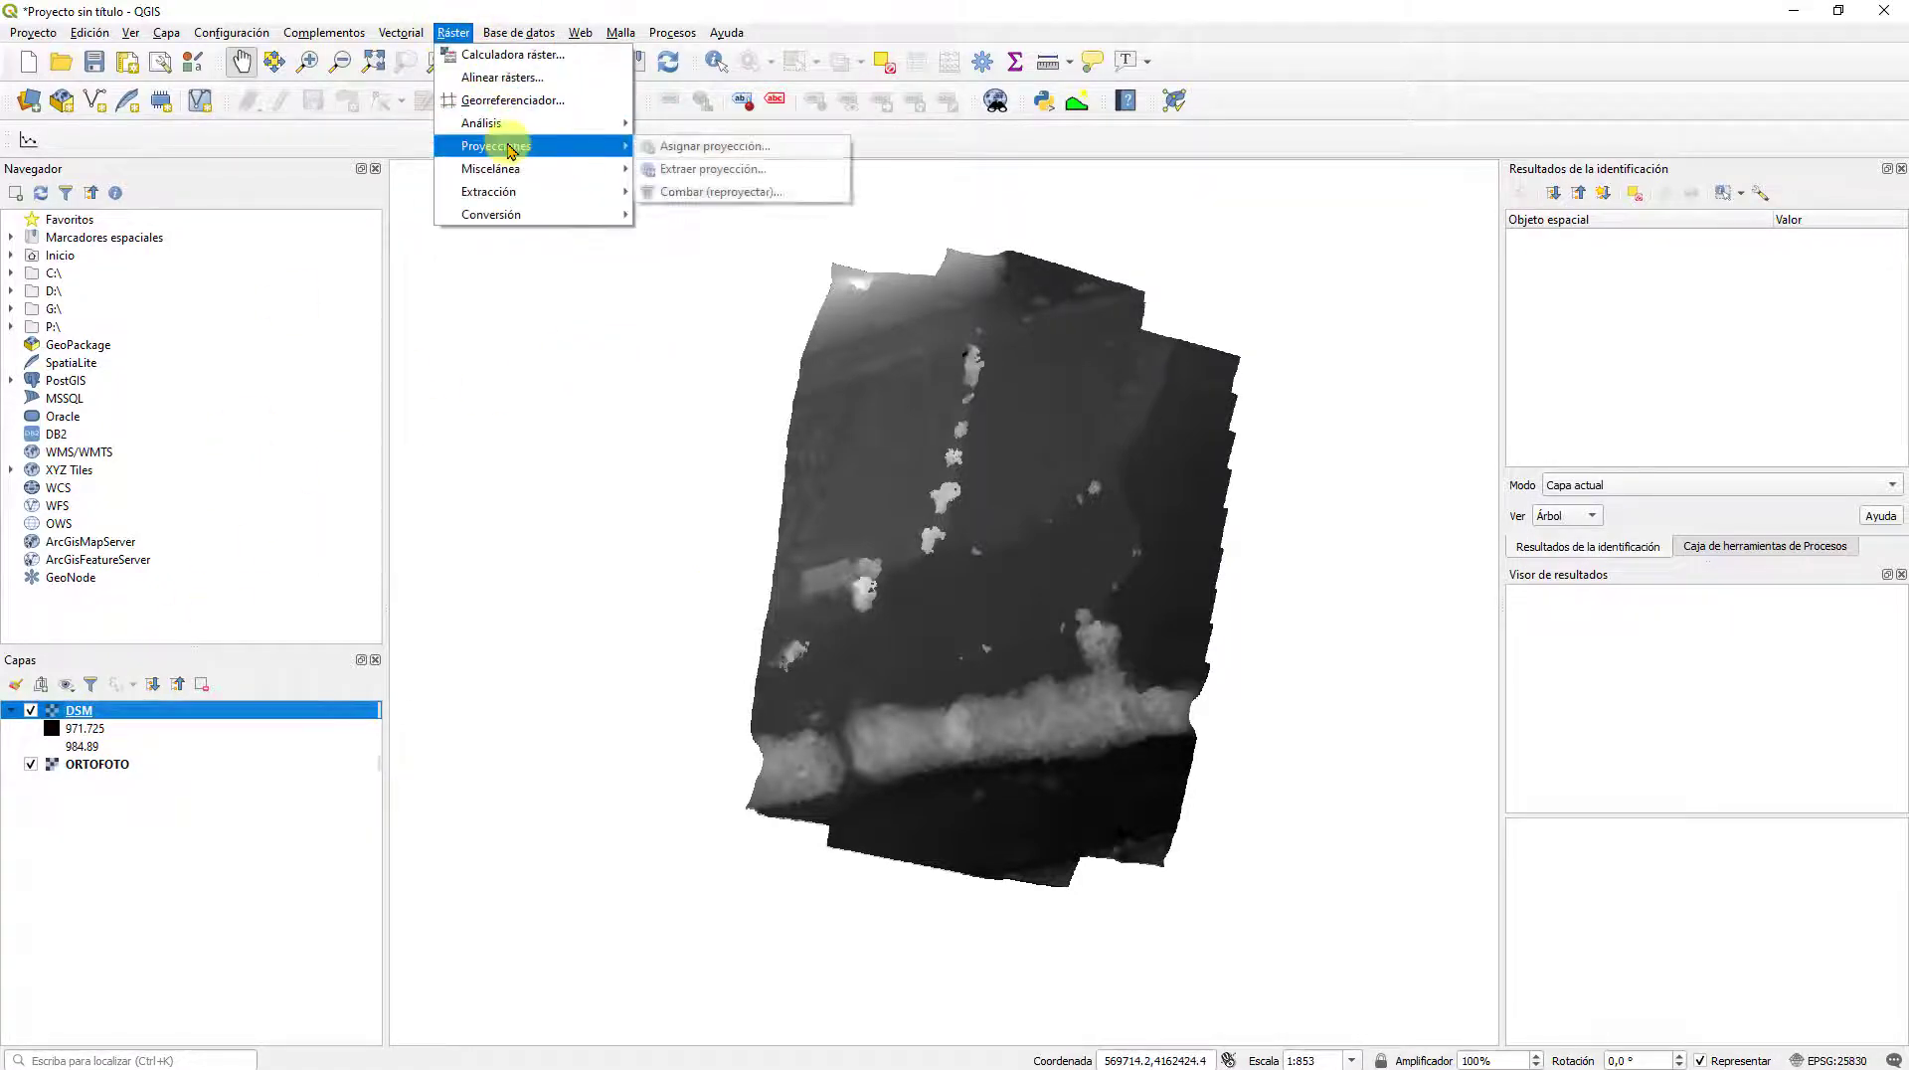
{"action": "left_click", "coordinate": [703, 194]}
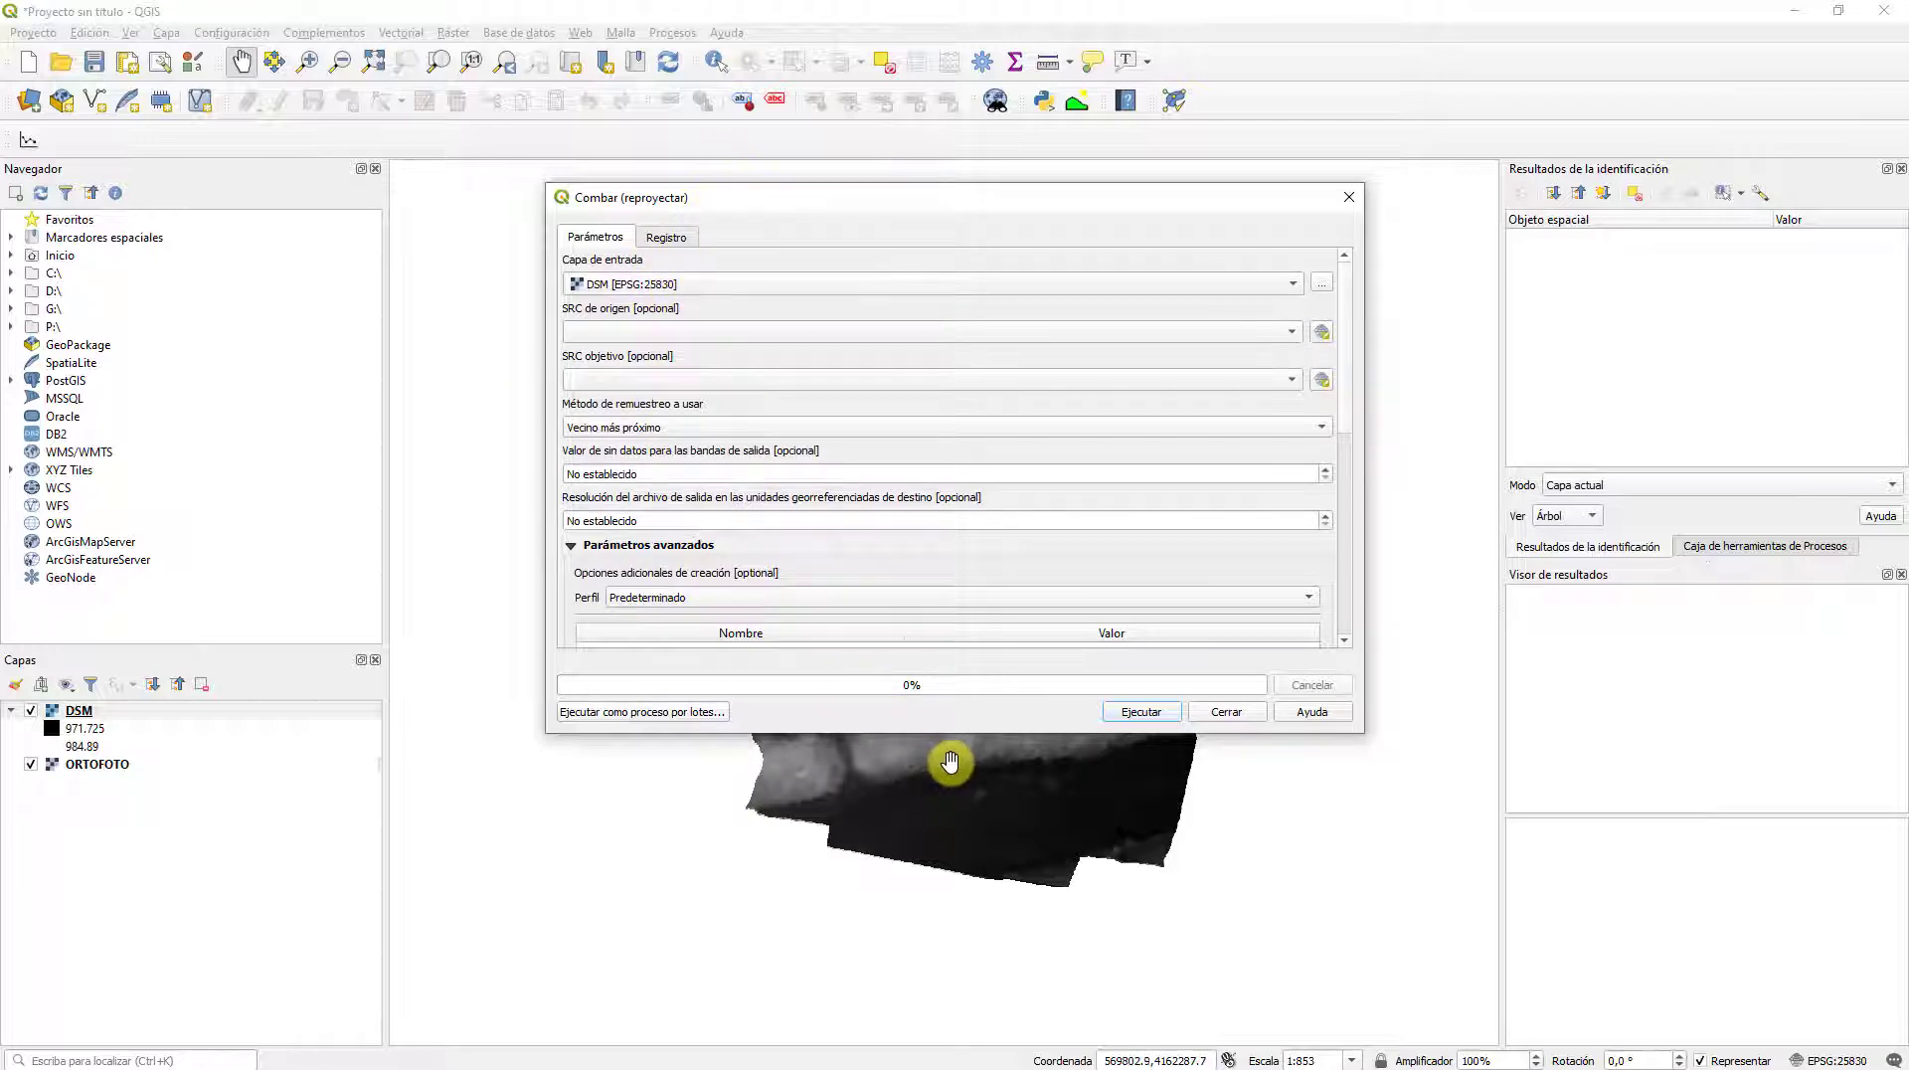
{"action": "left_click_drag", "start_coordinate": [980, 211], "coordinate": [697, 218]}
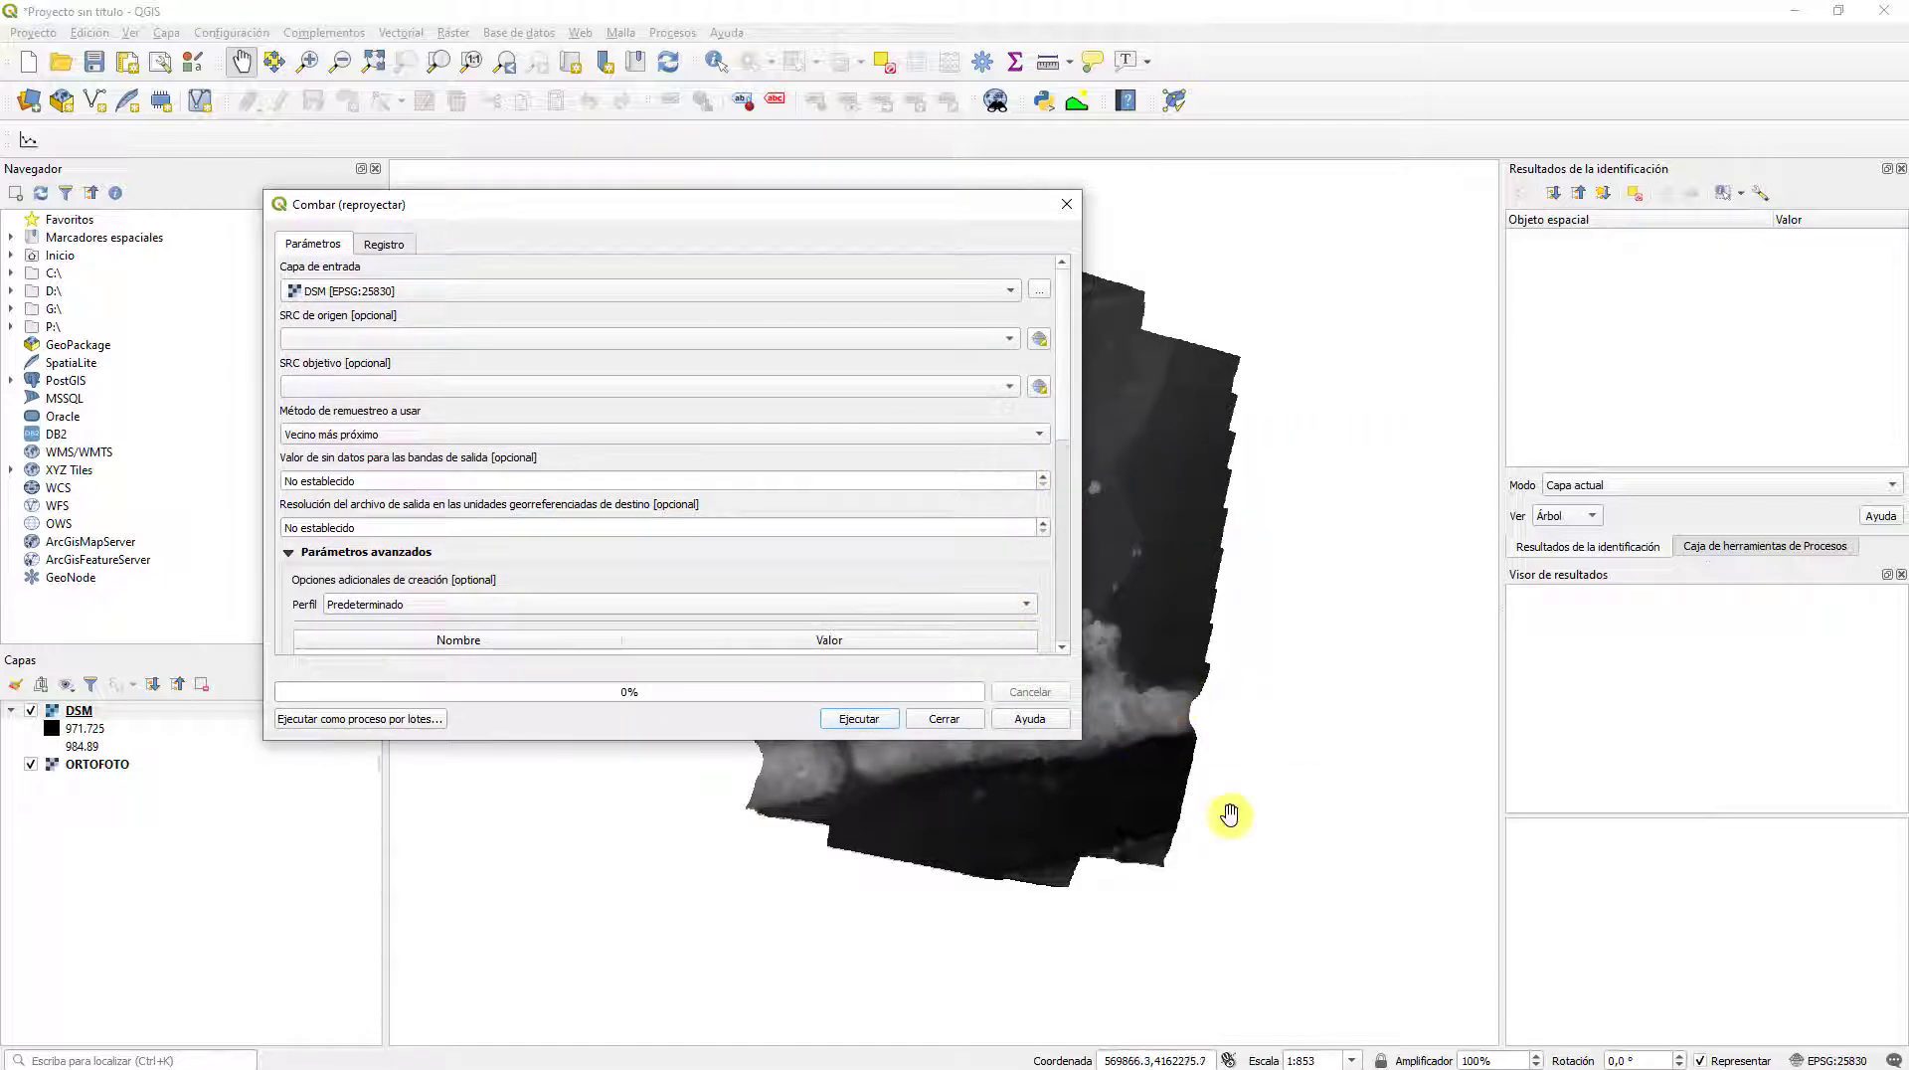
{"action": "left_click", "coordinate": [328, 339]}
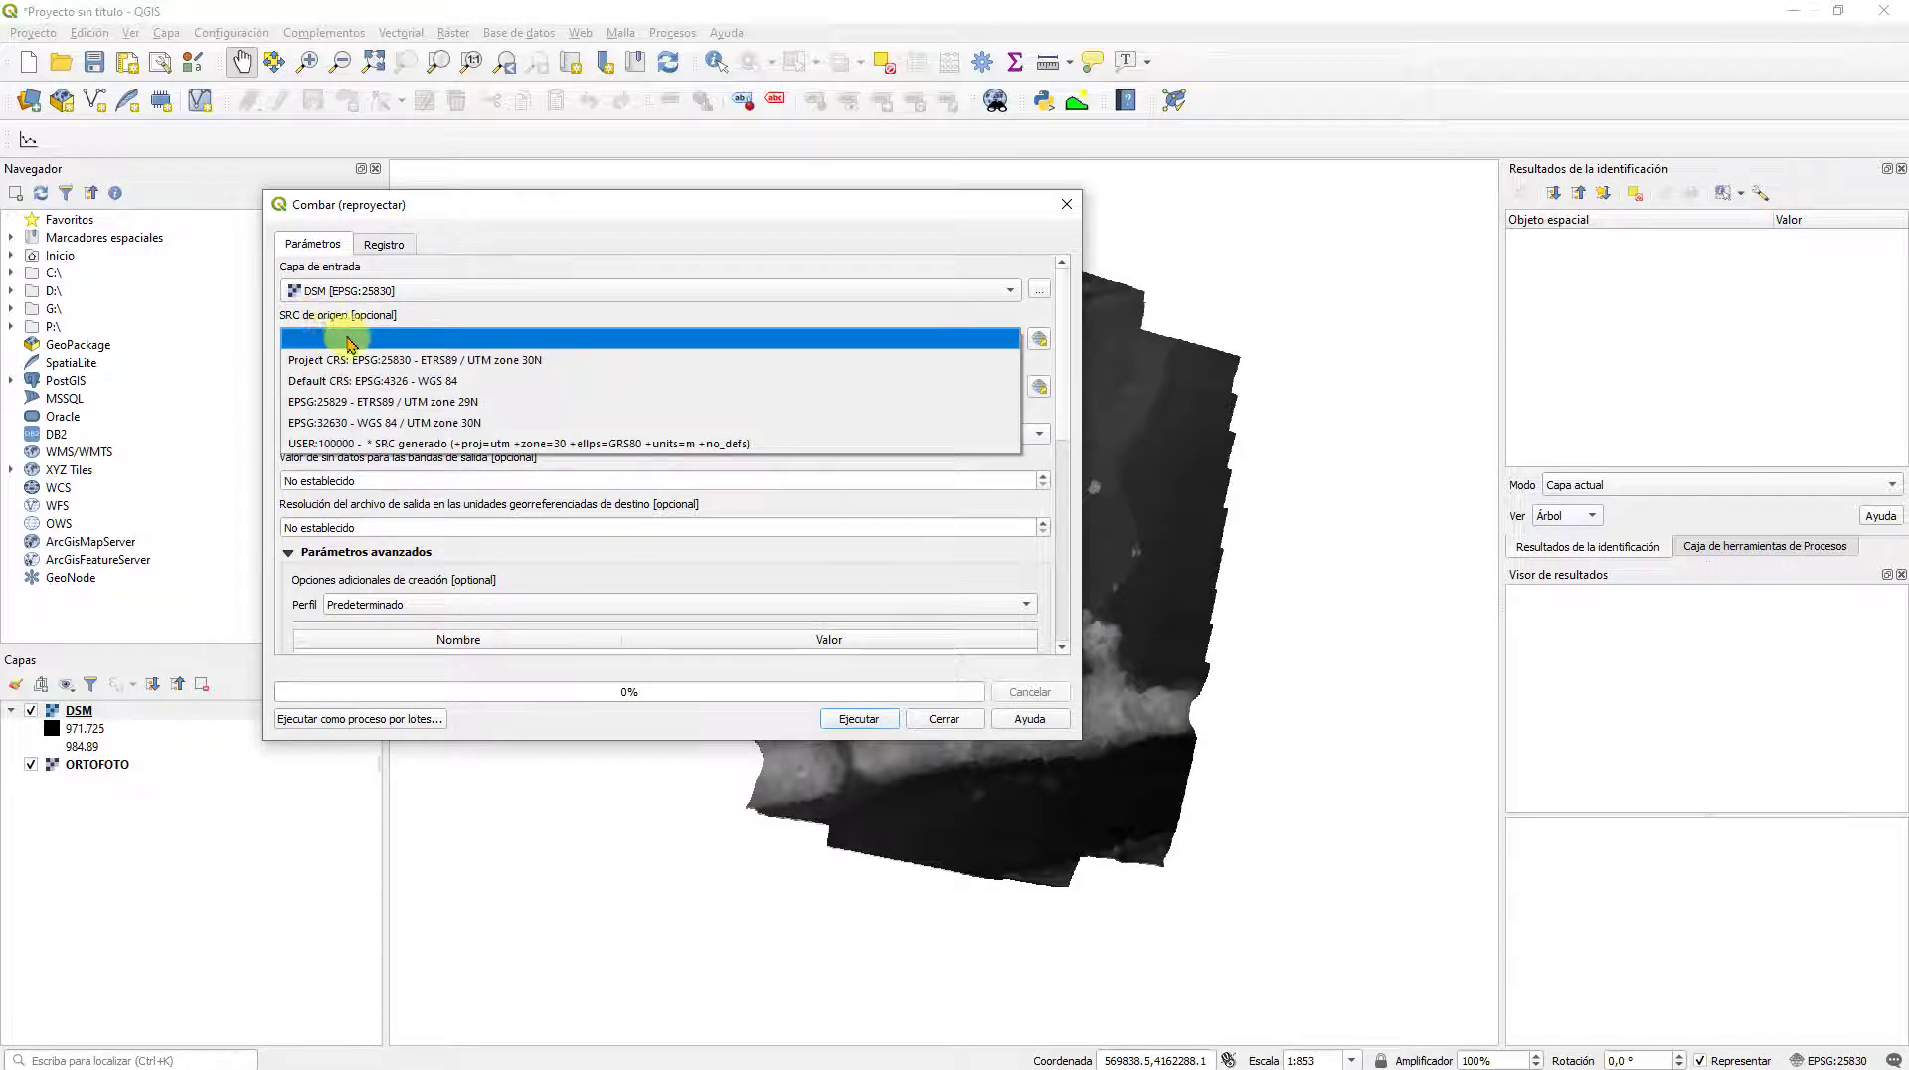
{"action": "left_click", "coordinate": [418, 360]}
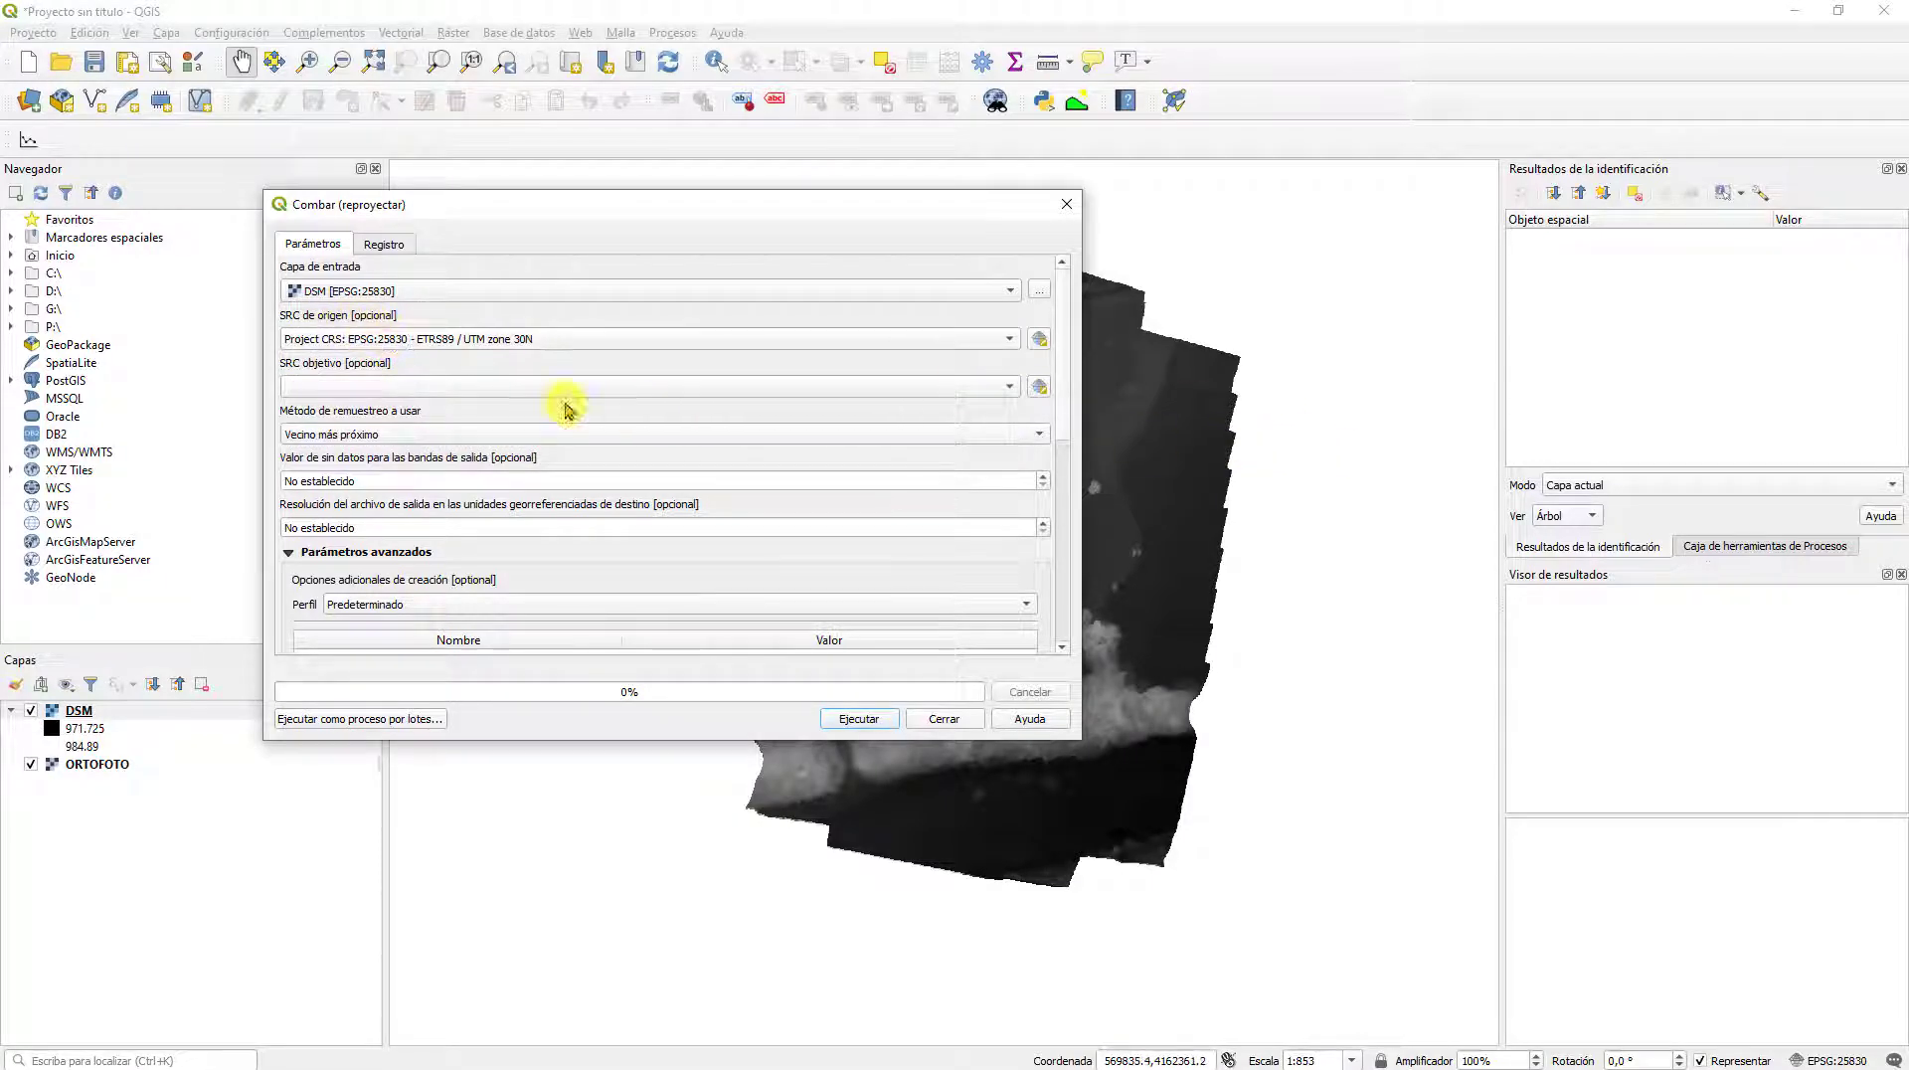
{"action": "left_click", "coordinate": [337, 387]}
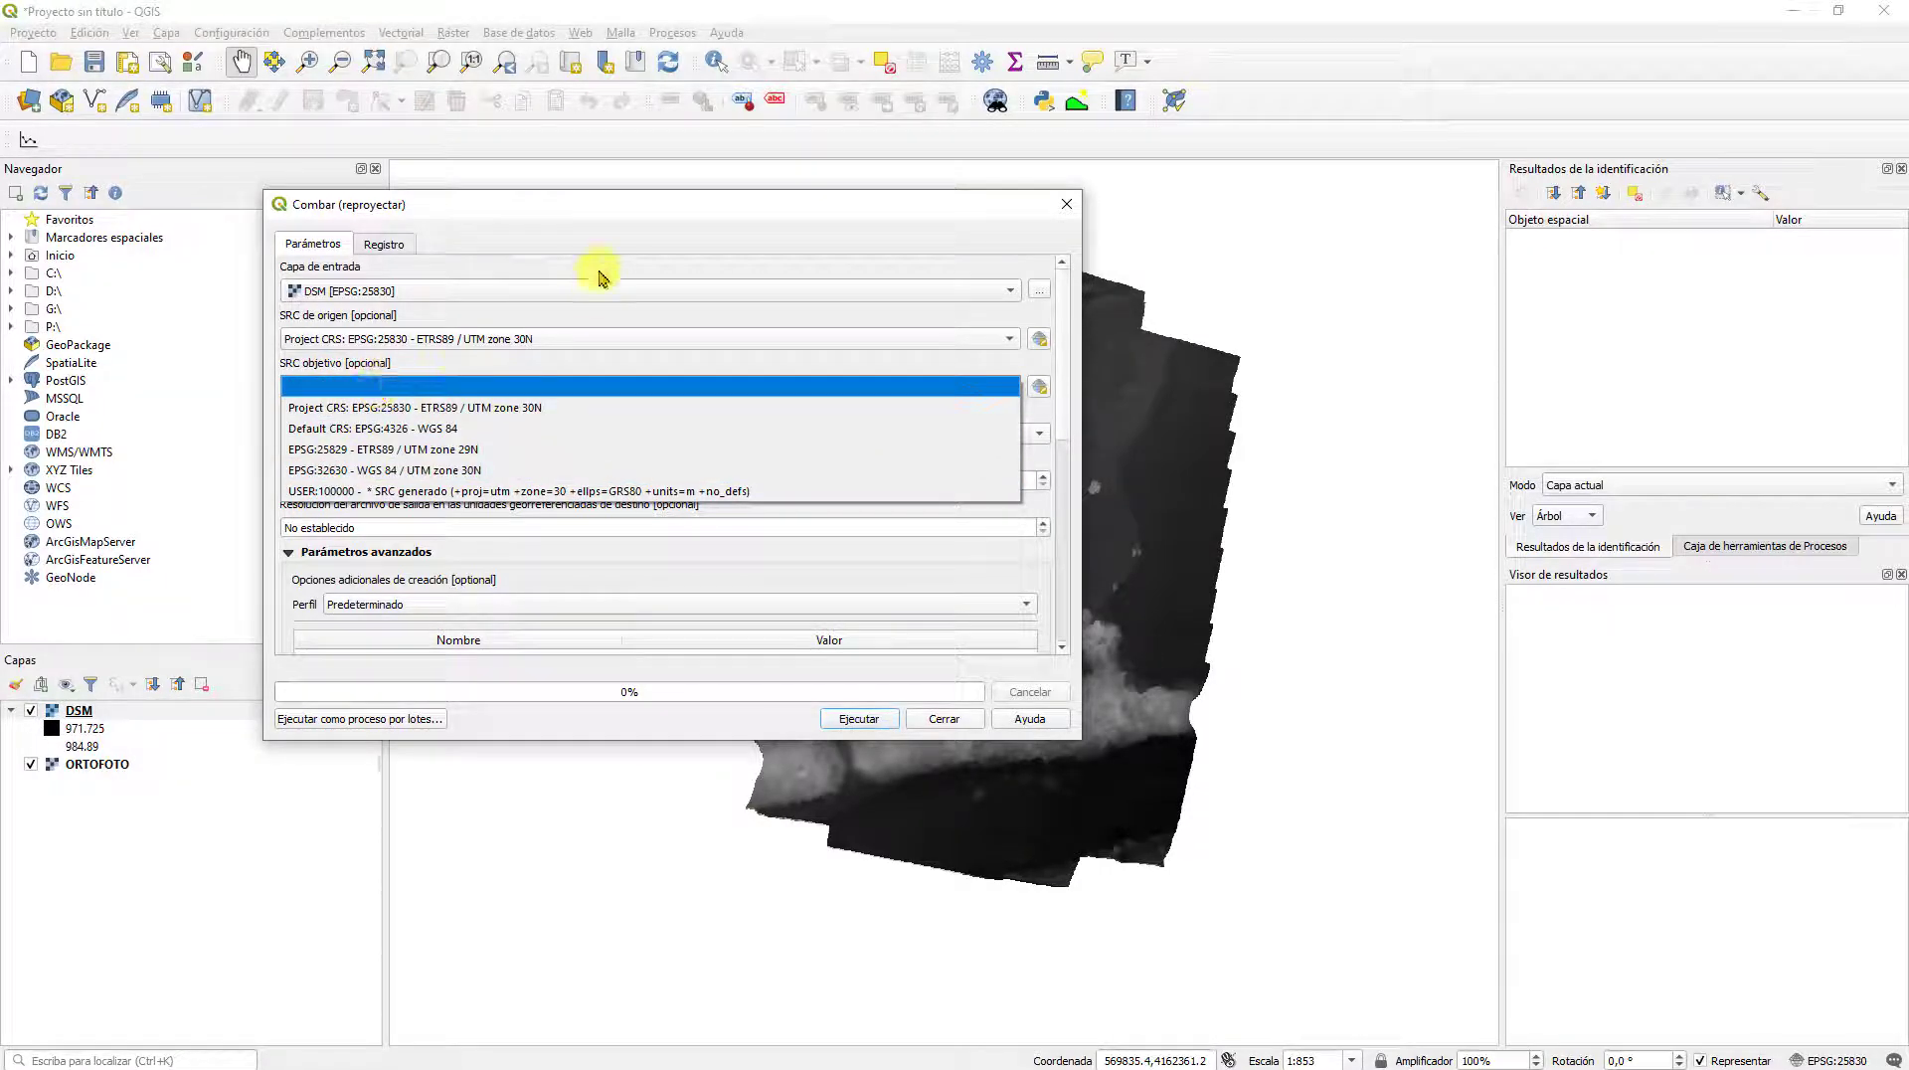
{"action": "left_click", "coordinate": [639, 211]}
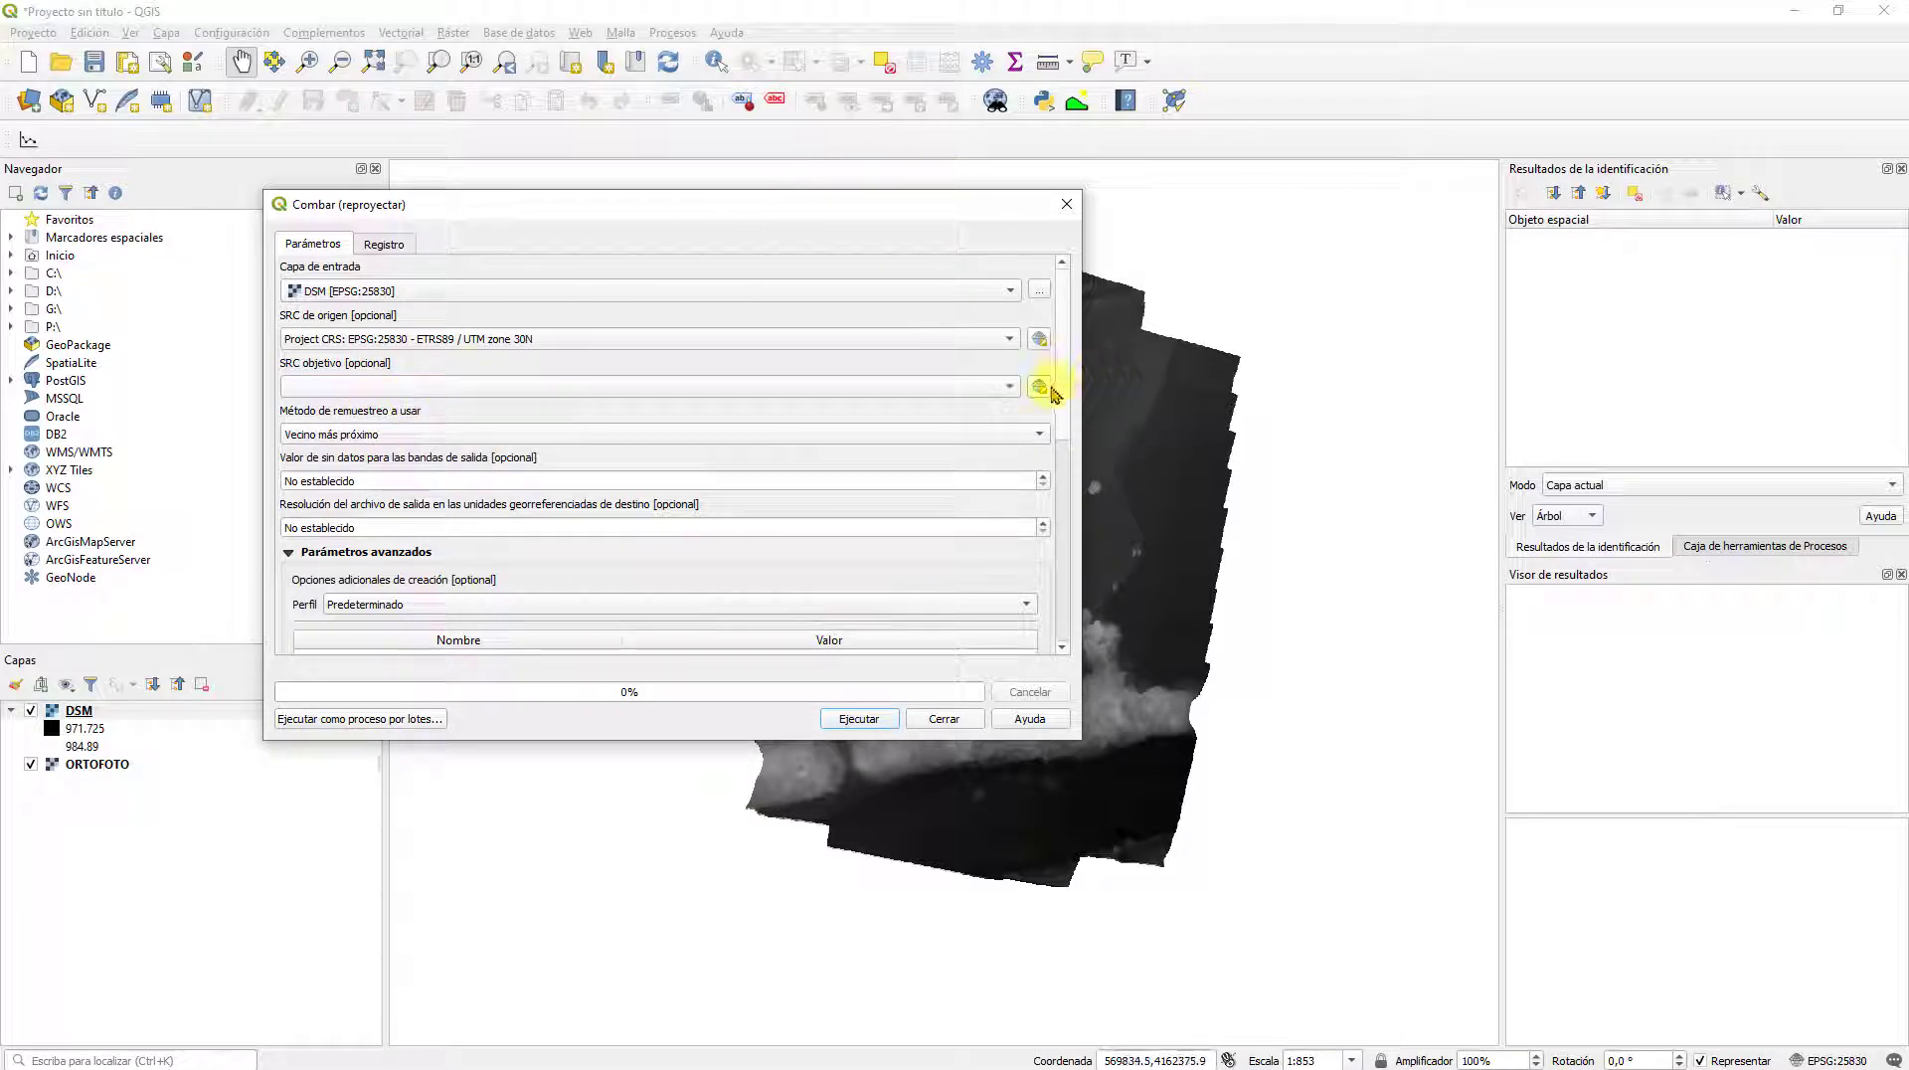
{"action": "scroll", "coordinate": [1053, 427], "scroll_direction": "down", "scroll_amount": 5}
{"action": "scroll", "coordinate": [1049, 522], "scroll_direction": "down", "scroll_amount": 2}
{"action": "scroll", "coordinate": [1044, 482], "scroll_direction": "up", "scroll_amount": 6}
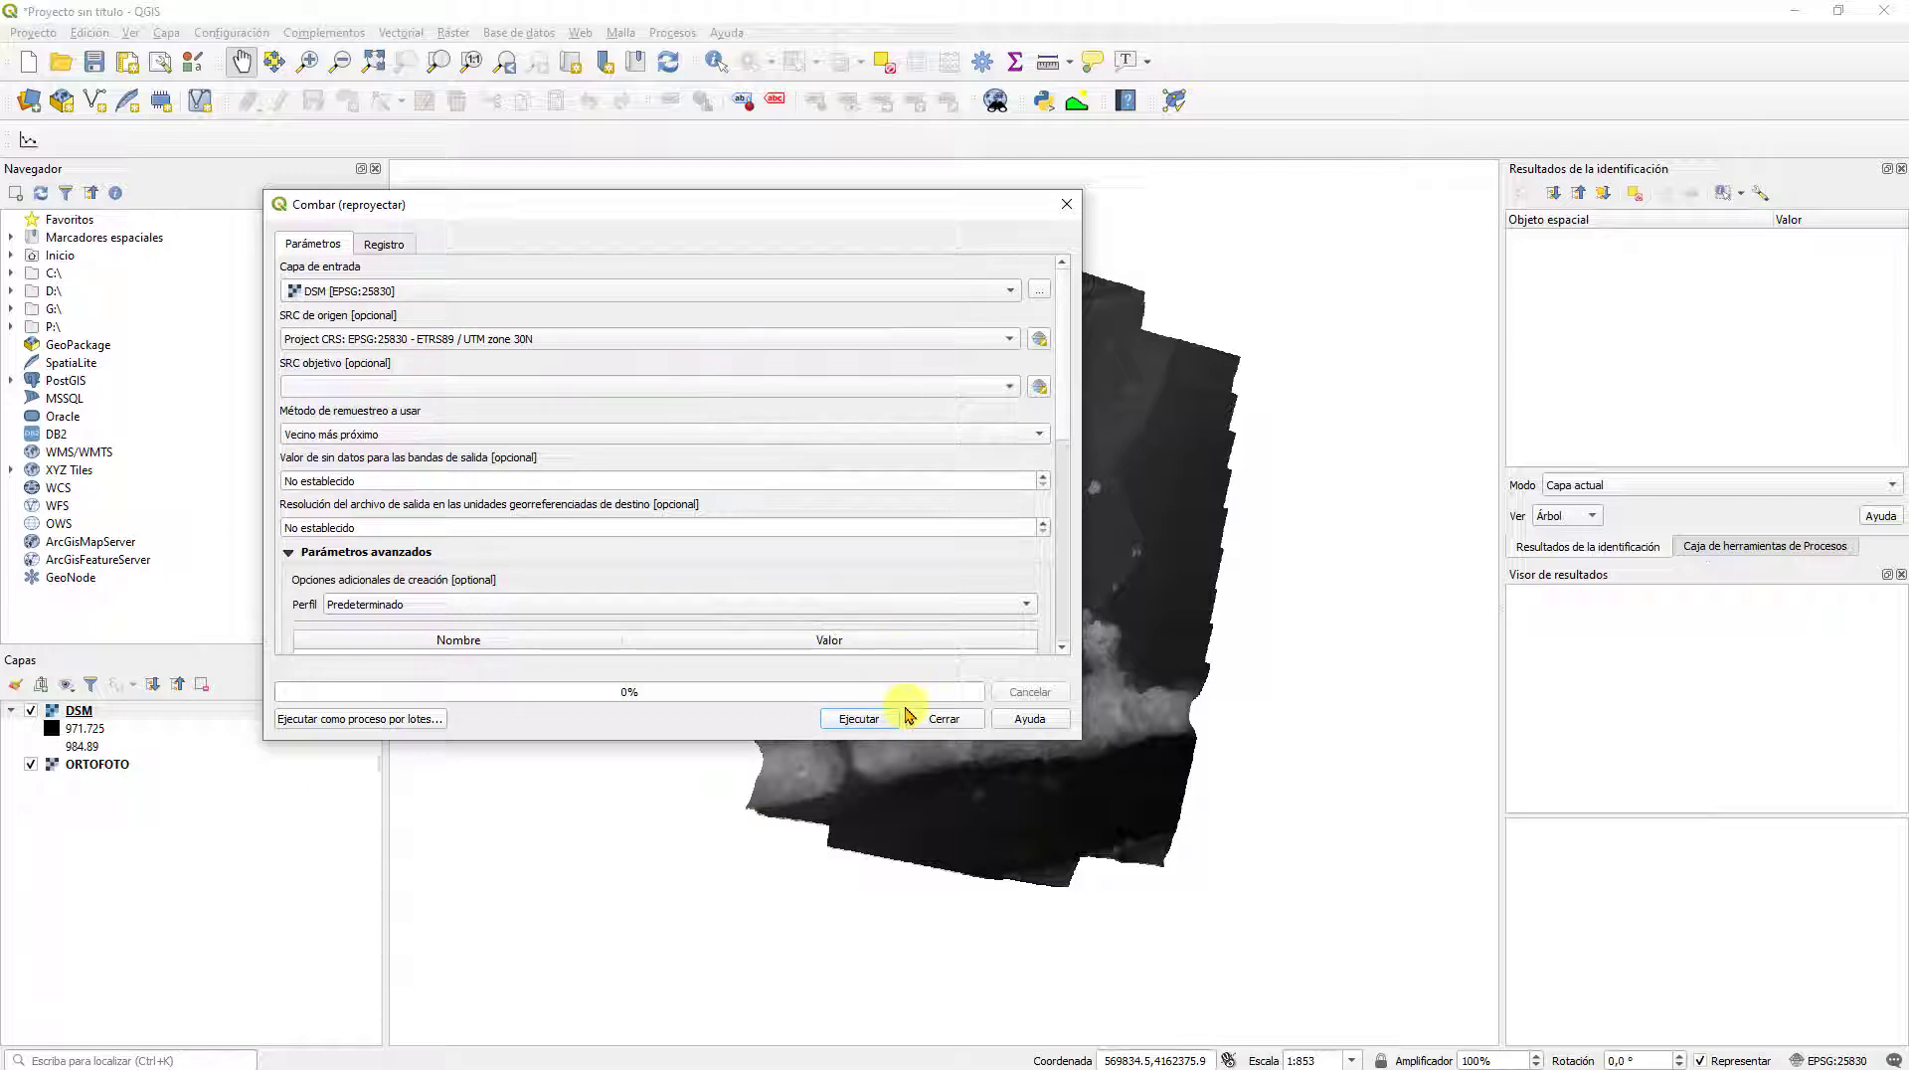
{"action": "left_click", "coordinate": [945, 720]}
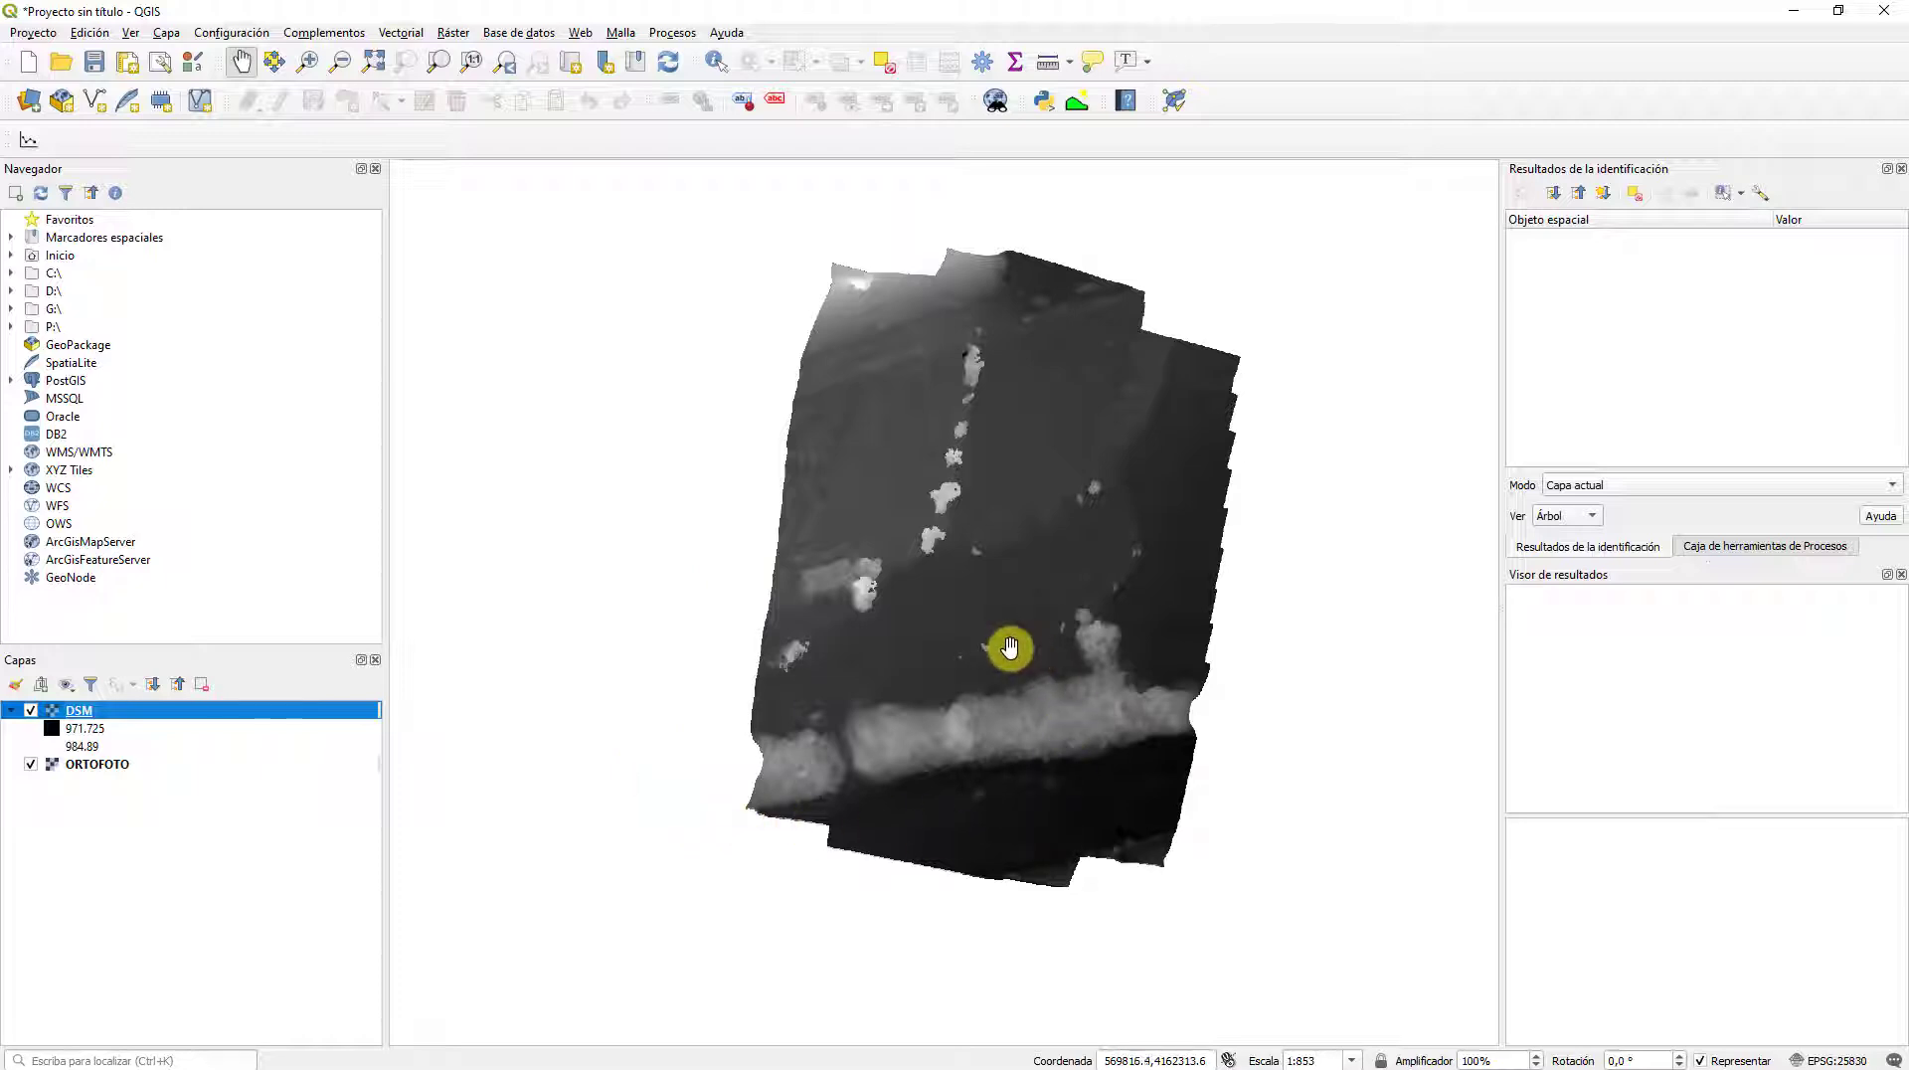
Step: Examine the DSM layer's properties information, including its reference system, extent, dimensions, pixel size, statistics and bands
{"action": "left_click_drag", "start_coordinate": [921, 593], "coordinate": [889, 617]}
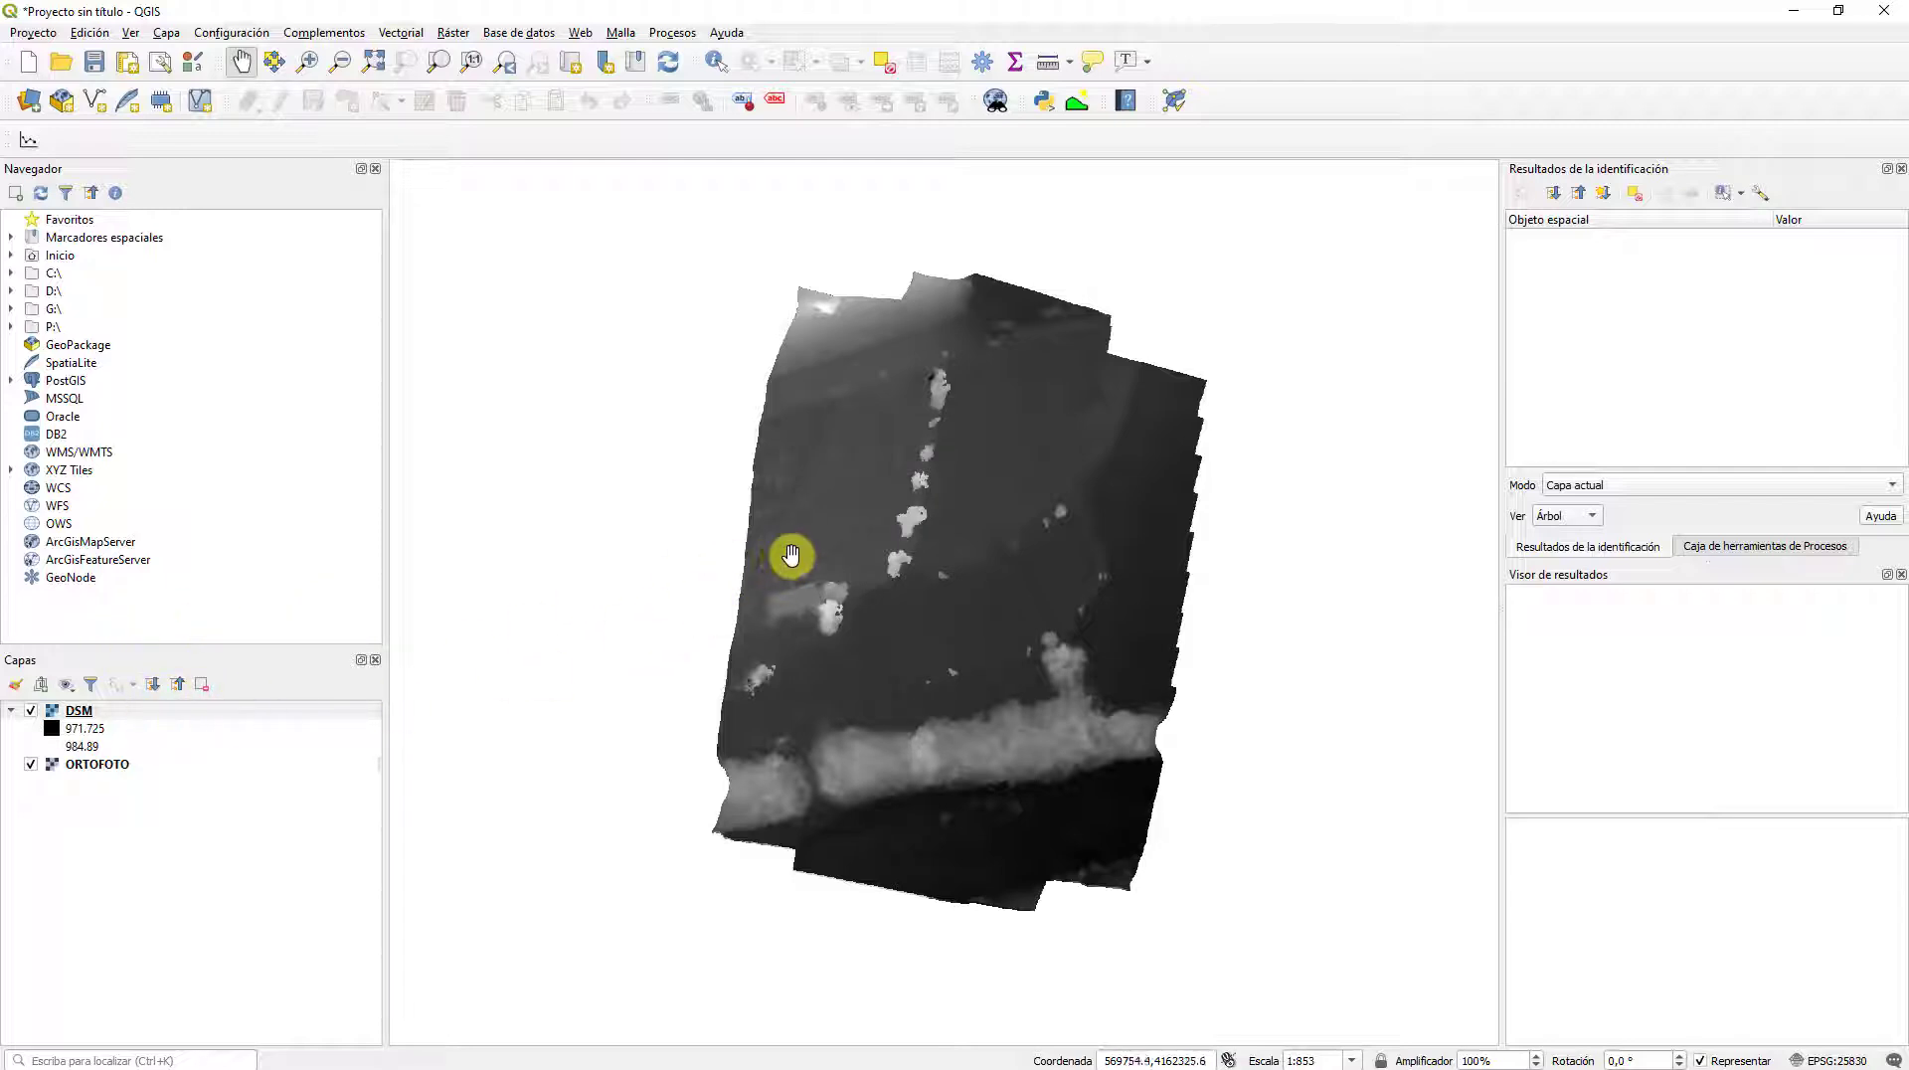
{"action": "right_click", "coordinate": [103, 718]}
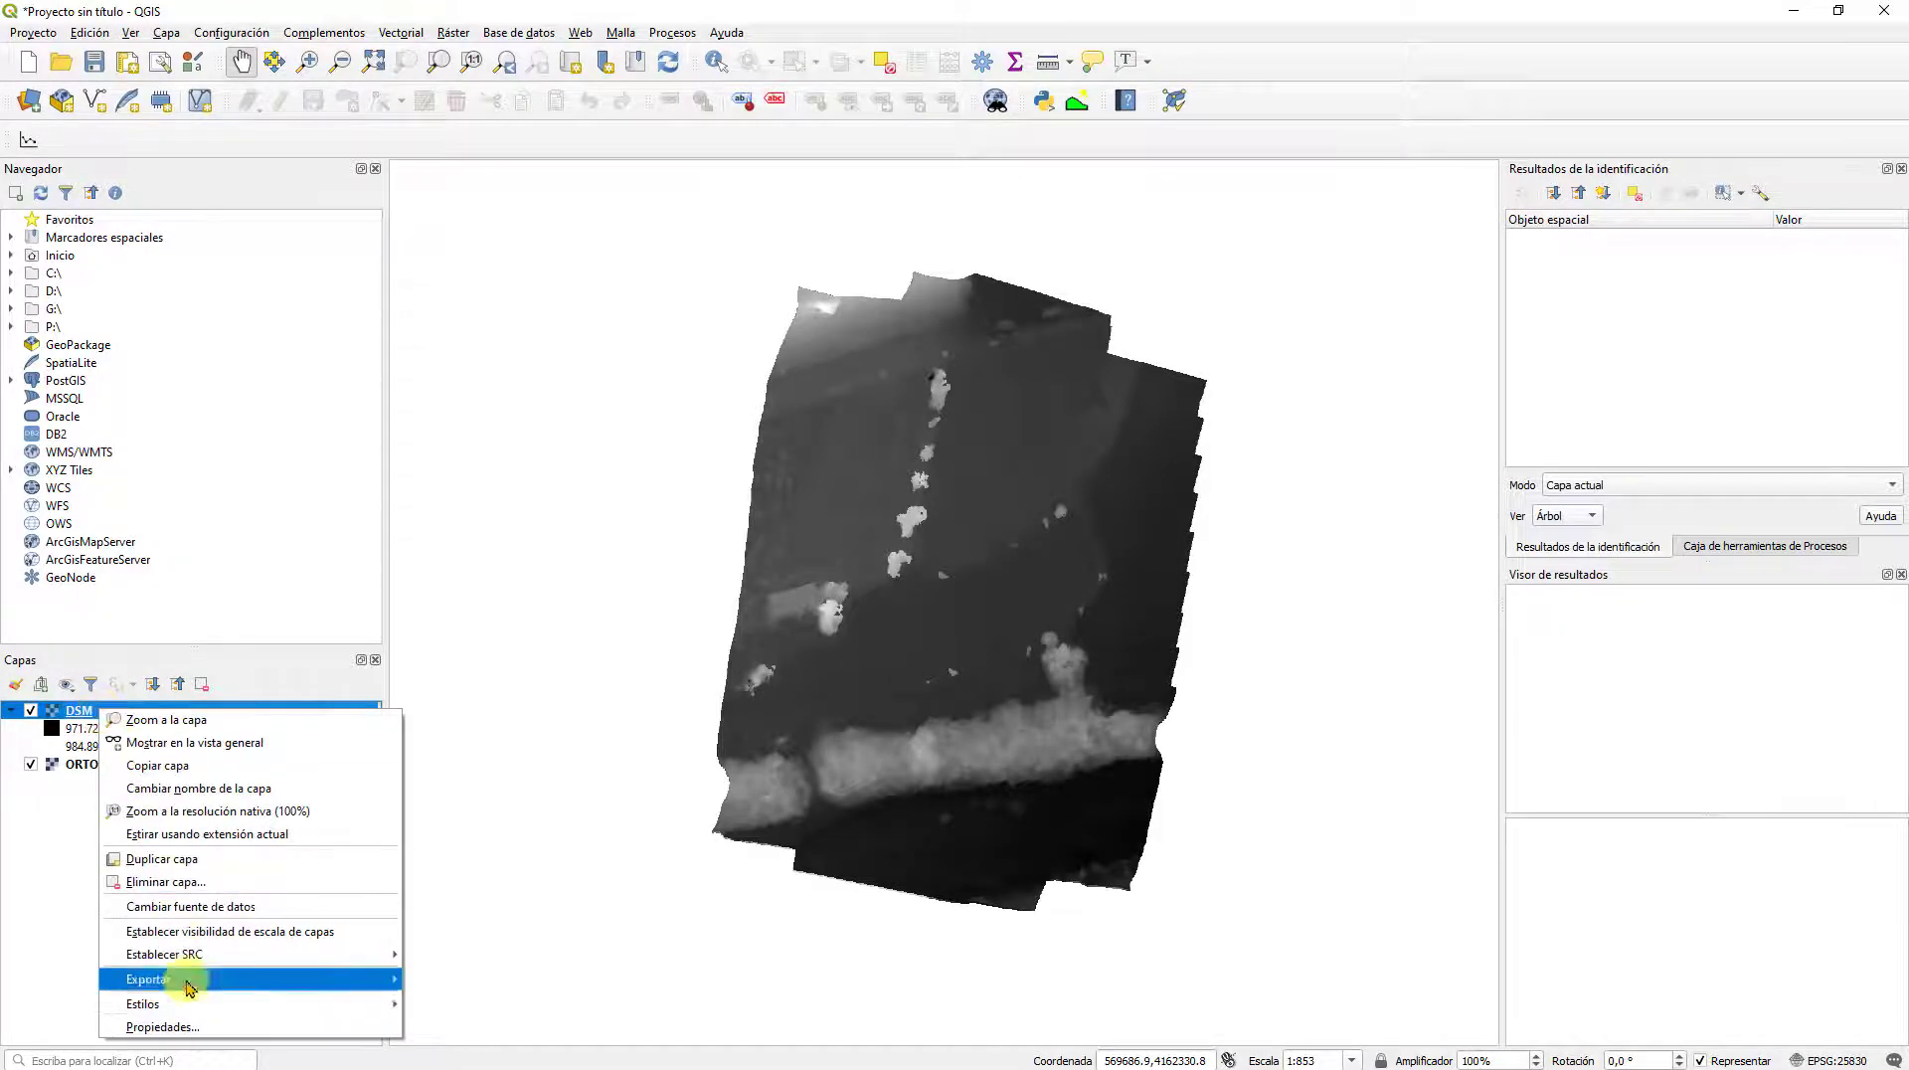
{"action": "left_click", "coordinate": [209, 1026]}
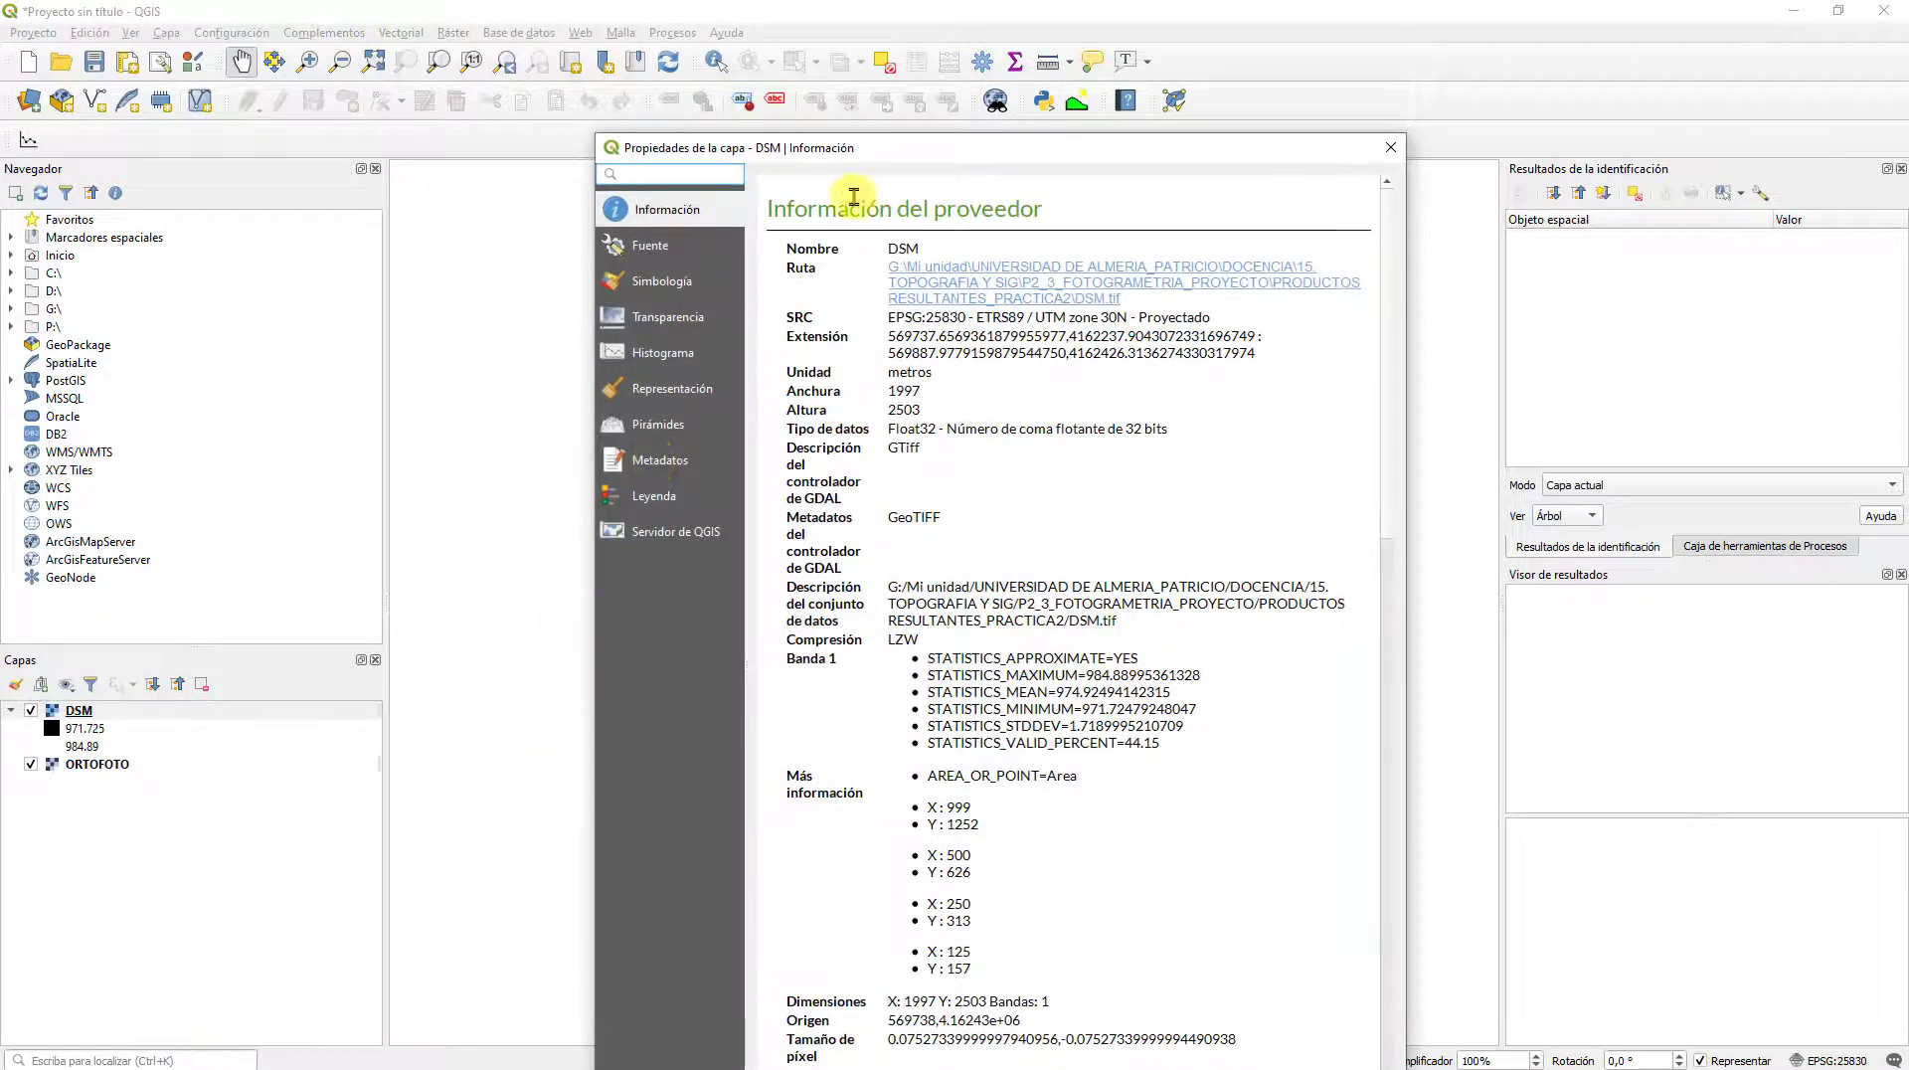
{"action": "left_click_drag", "start_coordinate": [953, 151], "coordinate": [765, 20]}
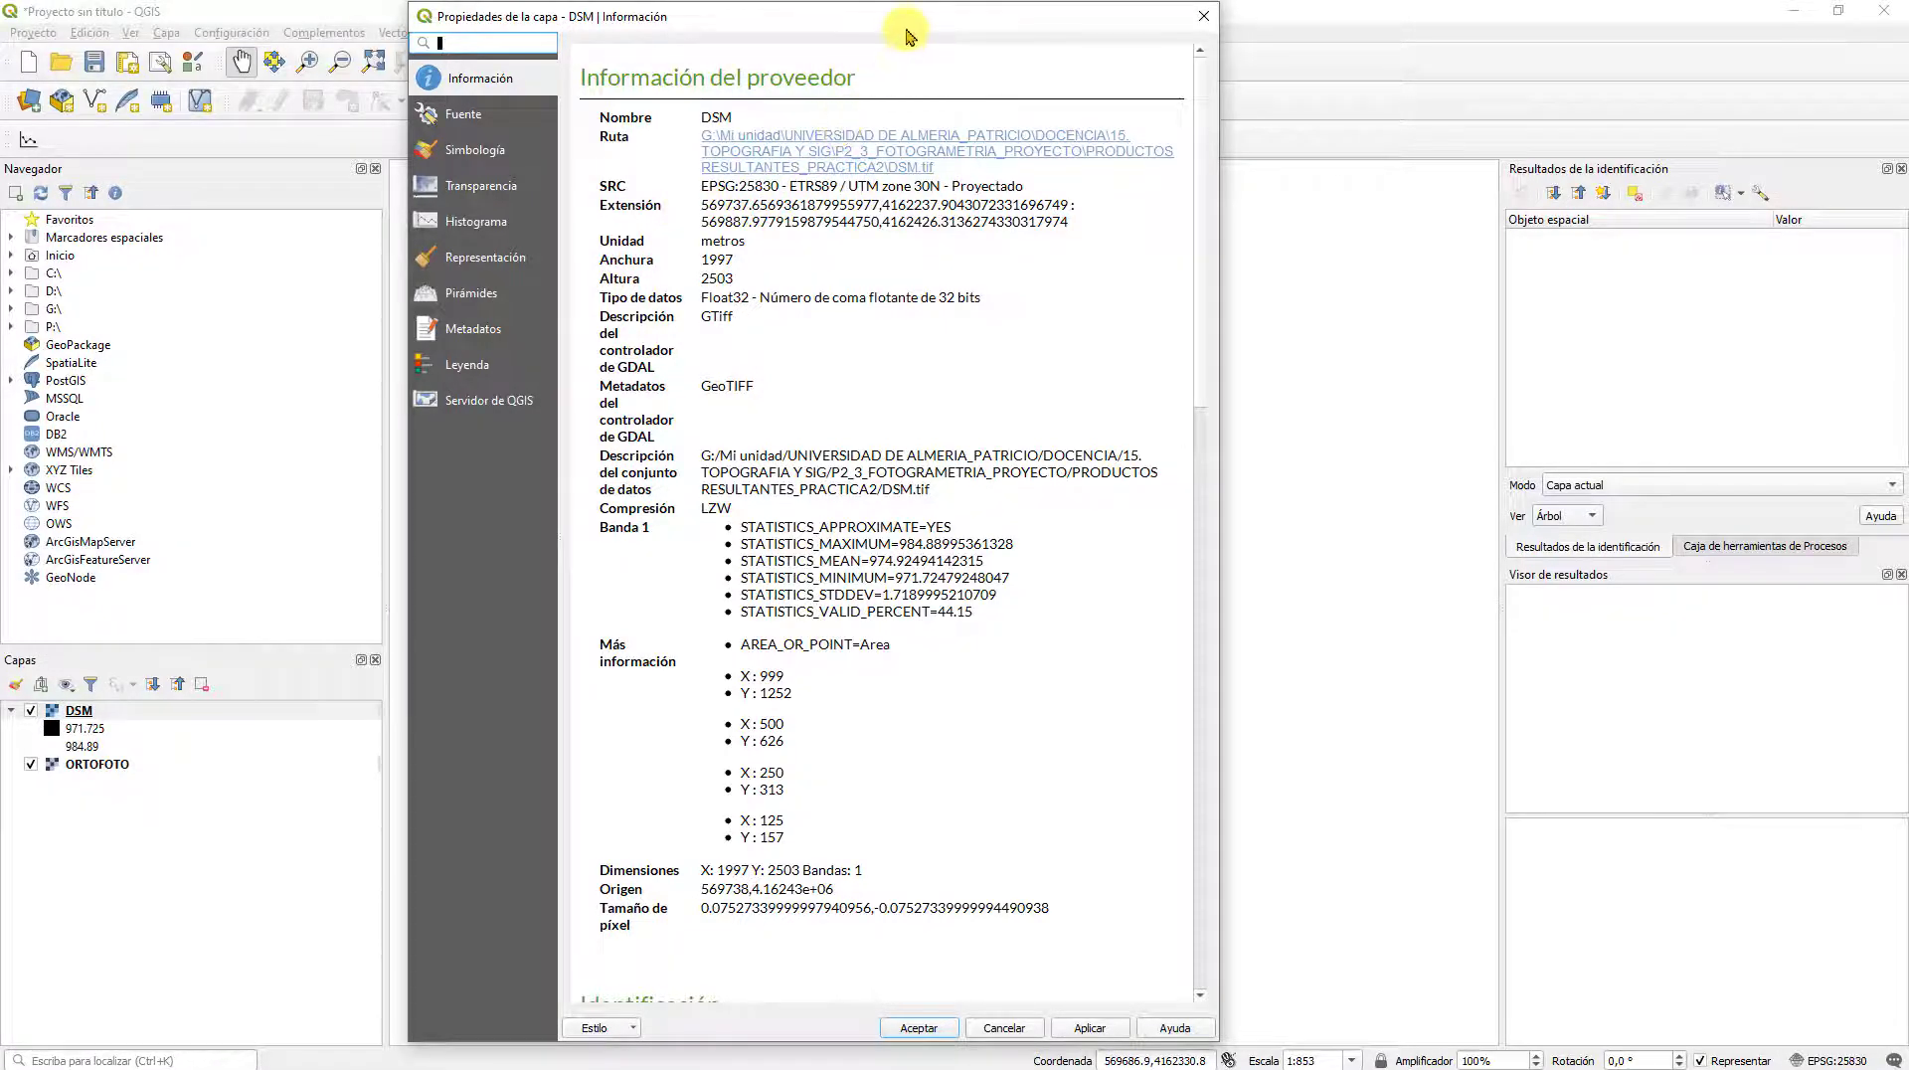
{"action": "left_click_drag", "start_coordinate": [908, 20], "coordinate": [546, 20]}
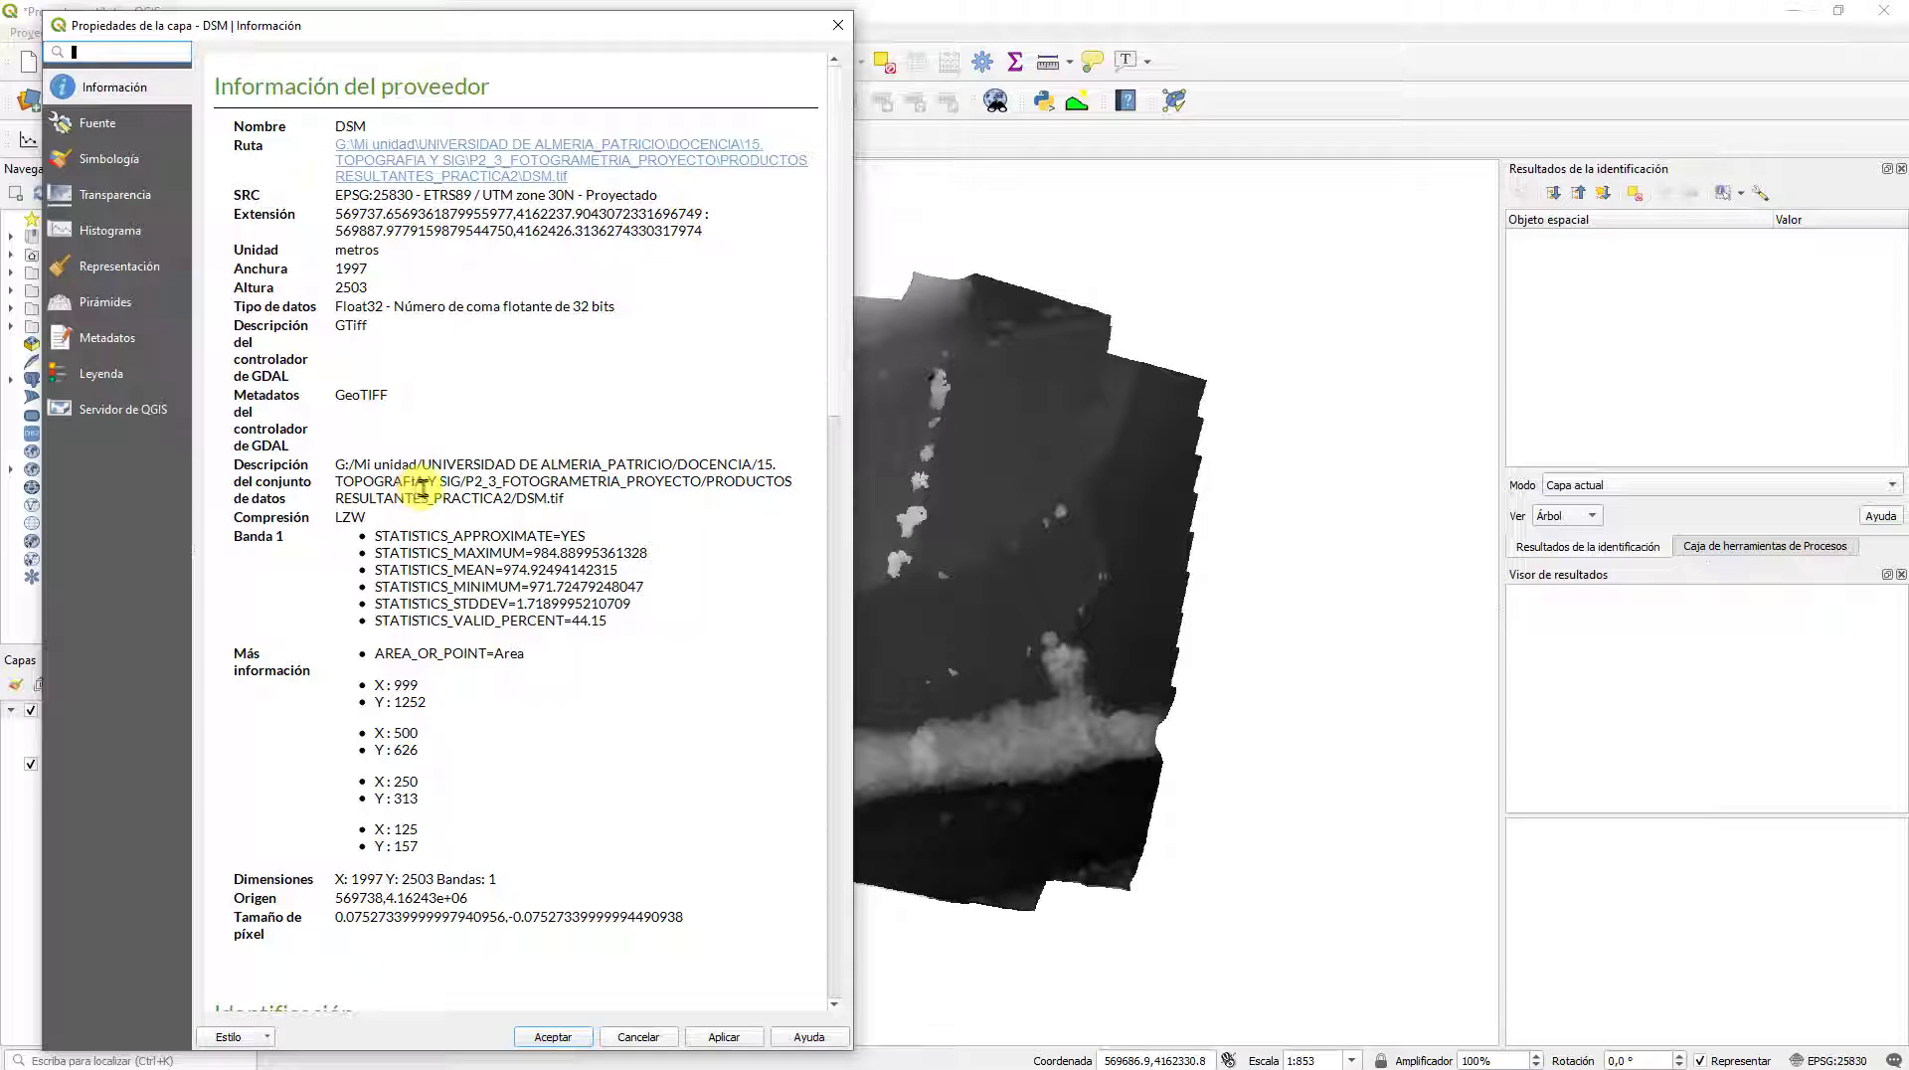
{"action": "scroll", "coordinate": [423, 487], "scroll_direction": "down", "scroll_amount": 10}
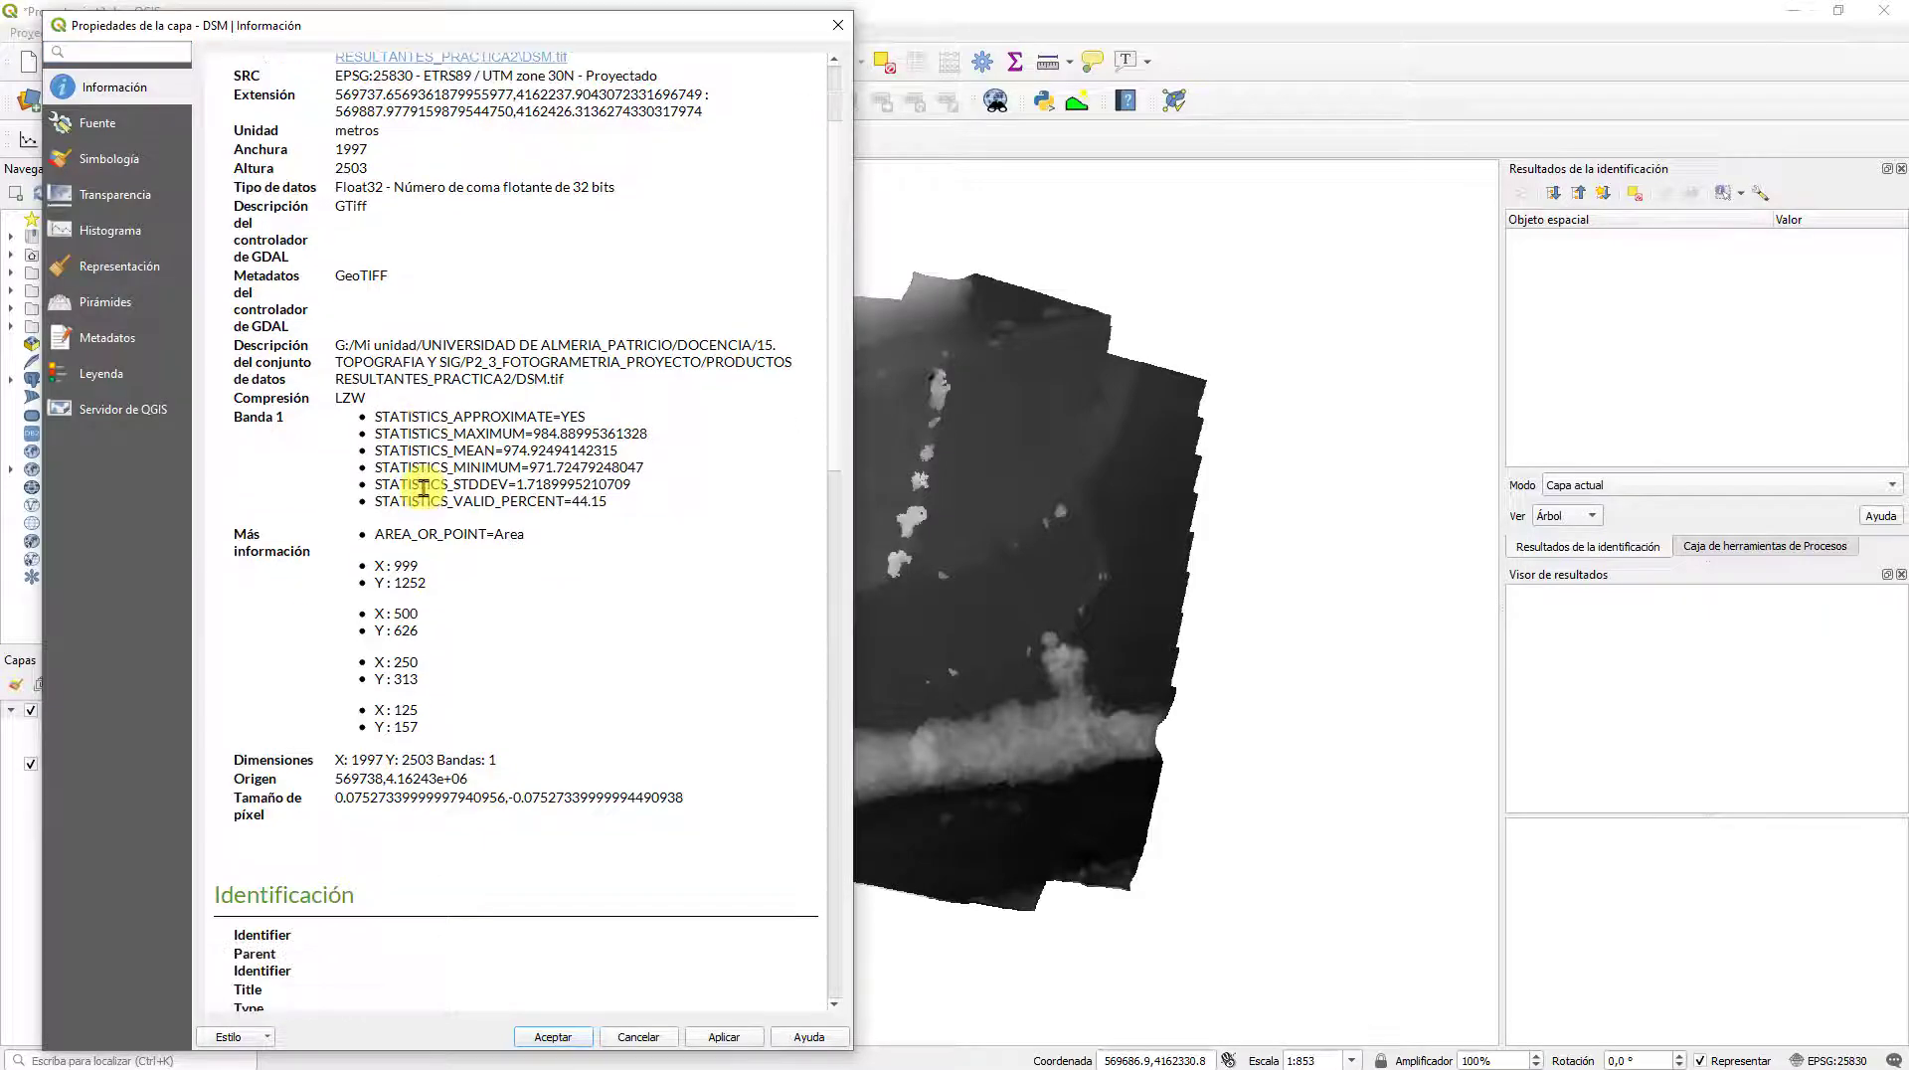
{"action": "scroll", "coordinate": [423, 494], "scroll_direction": "down", "scroll_amount": 8}
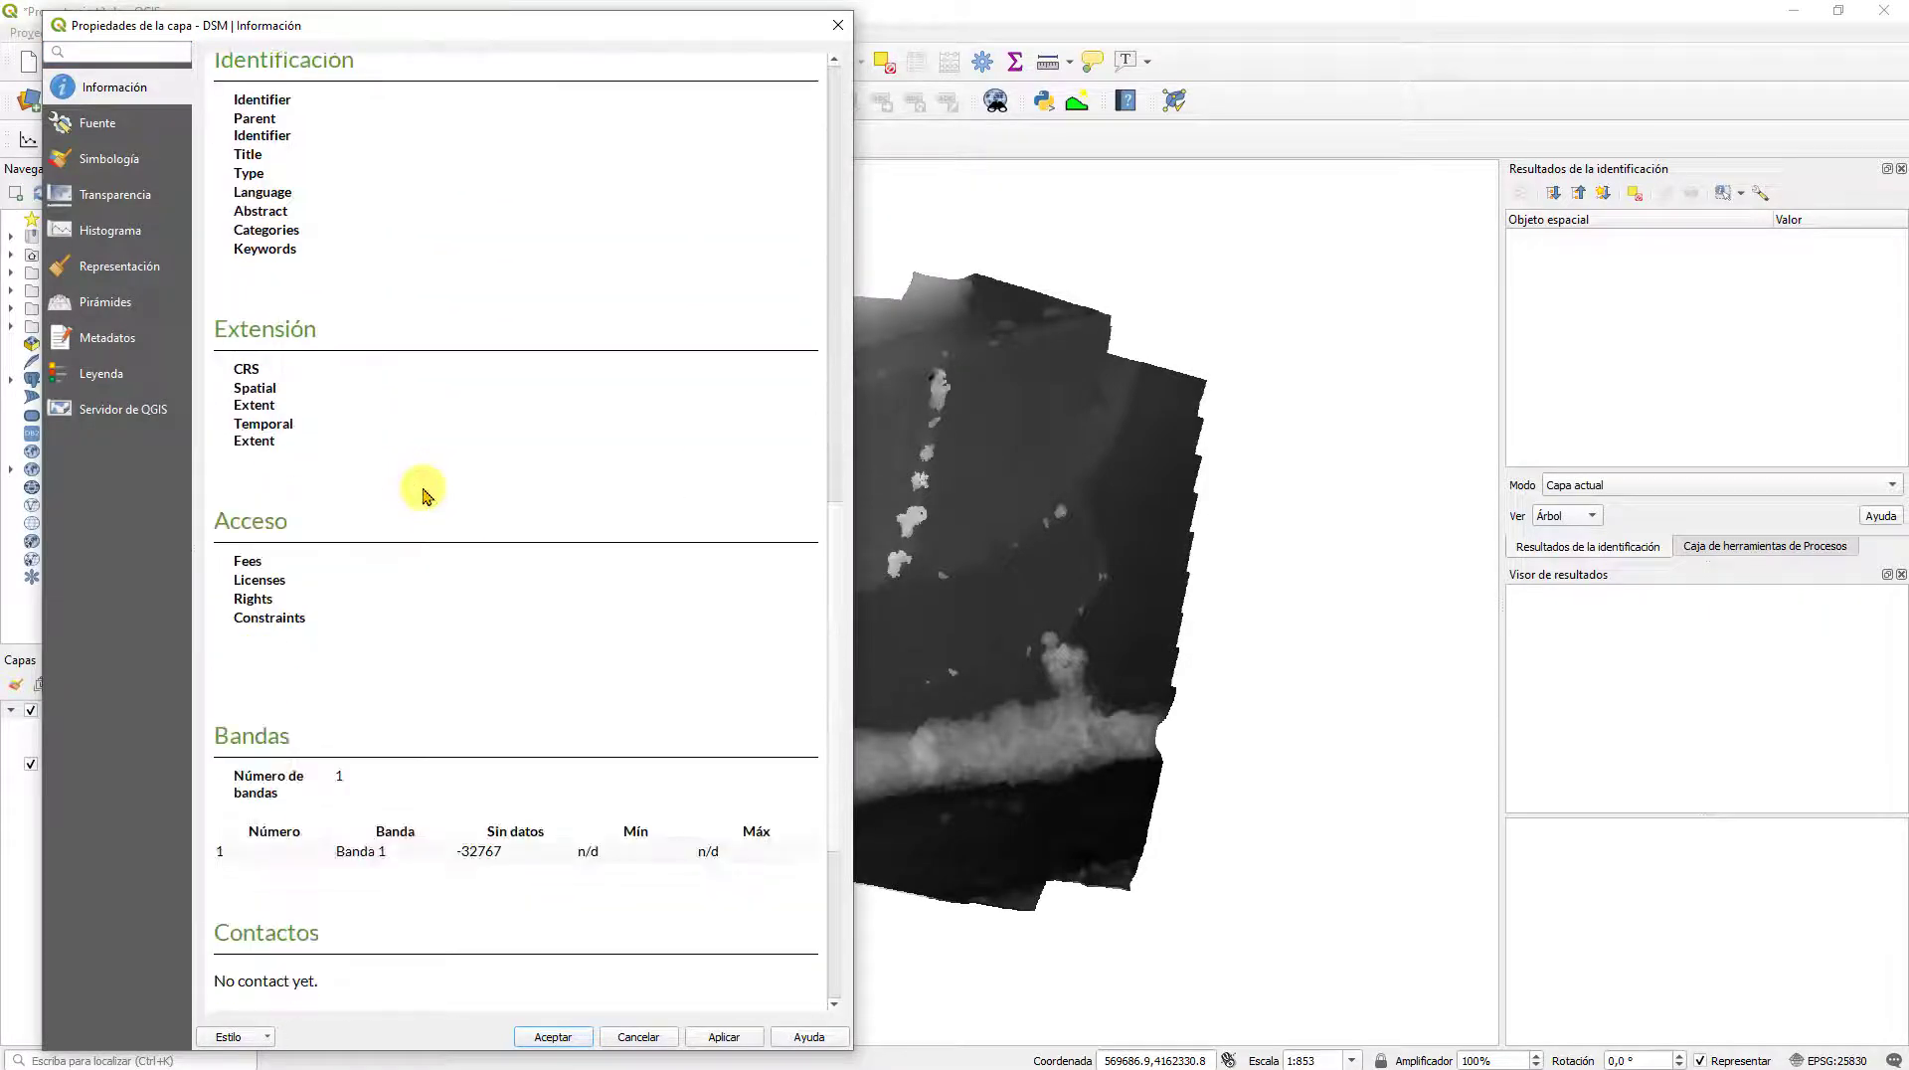
{"action": "scroll", "coordinate": [423, 494], "scroll_direction": "up", "scroll_amount": 4}
{"action": "scroll", "coordinate": [423, 487], "scroll_direction": "up", "scroll_amount": 13}
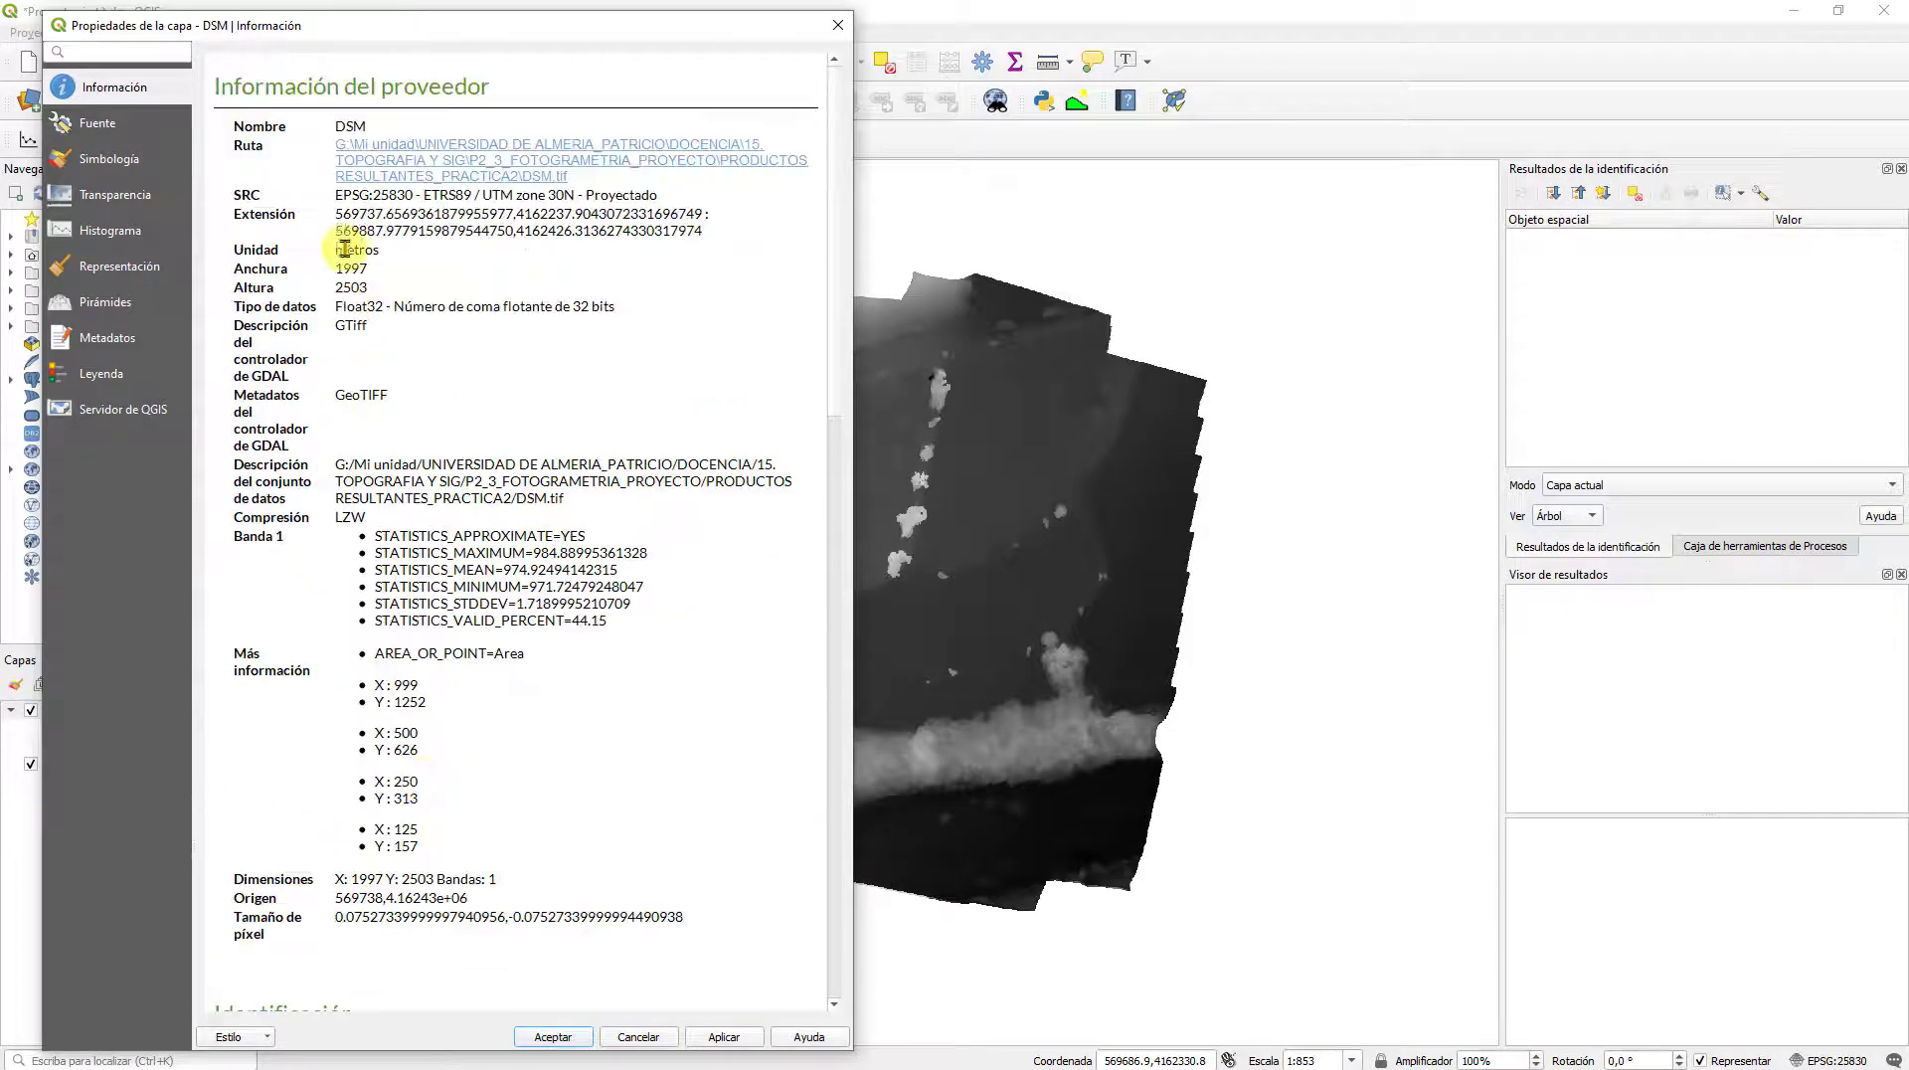
Step: Review the source coordinate reference system choices in the DSM layer's properties, keeping EPSG:25830 - ETRS89 / UTM zone 30N
{"action": "left_click", "coordinate": [100, 124]}
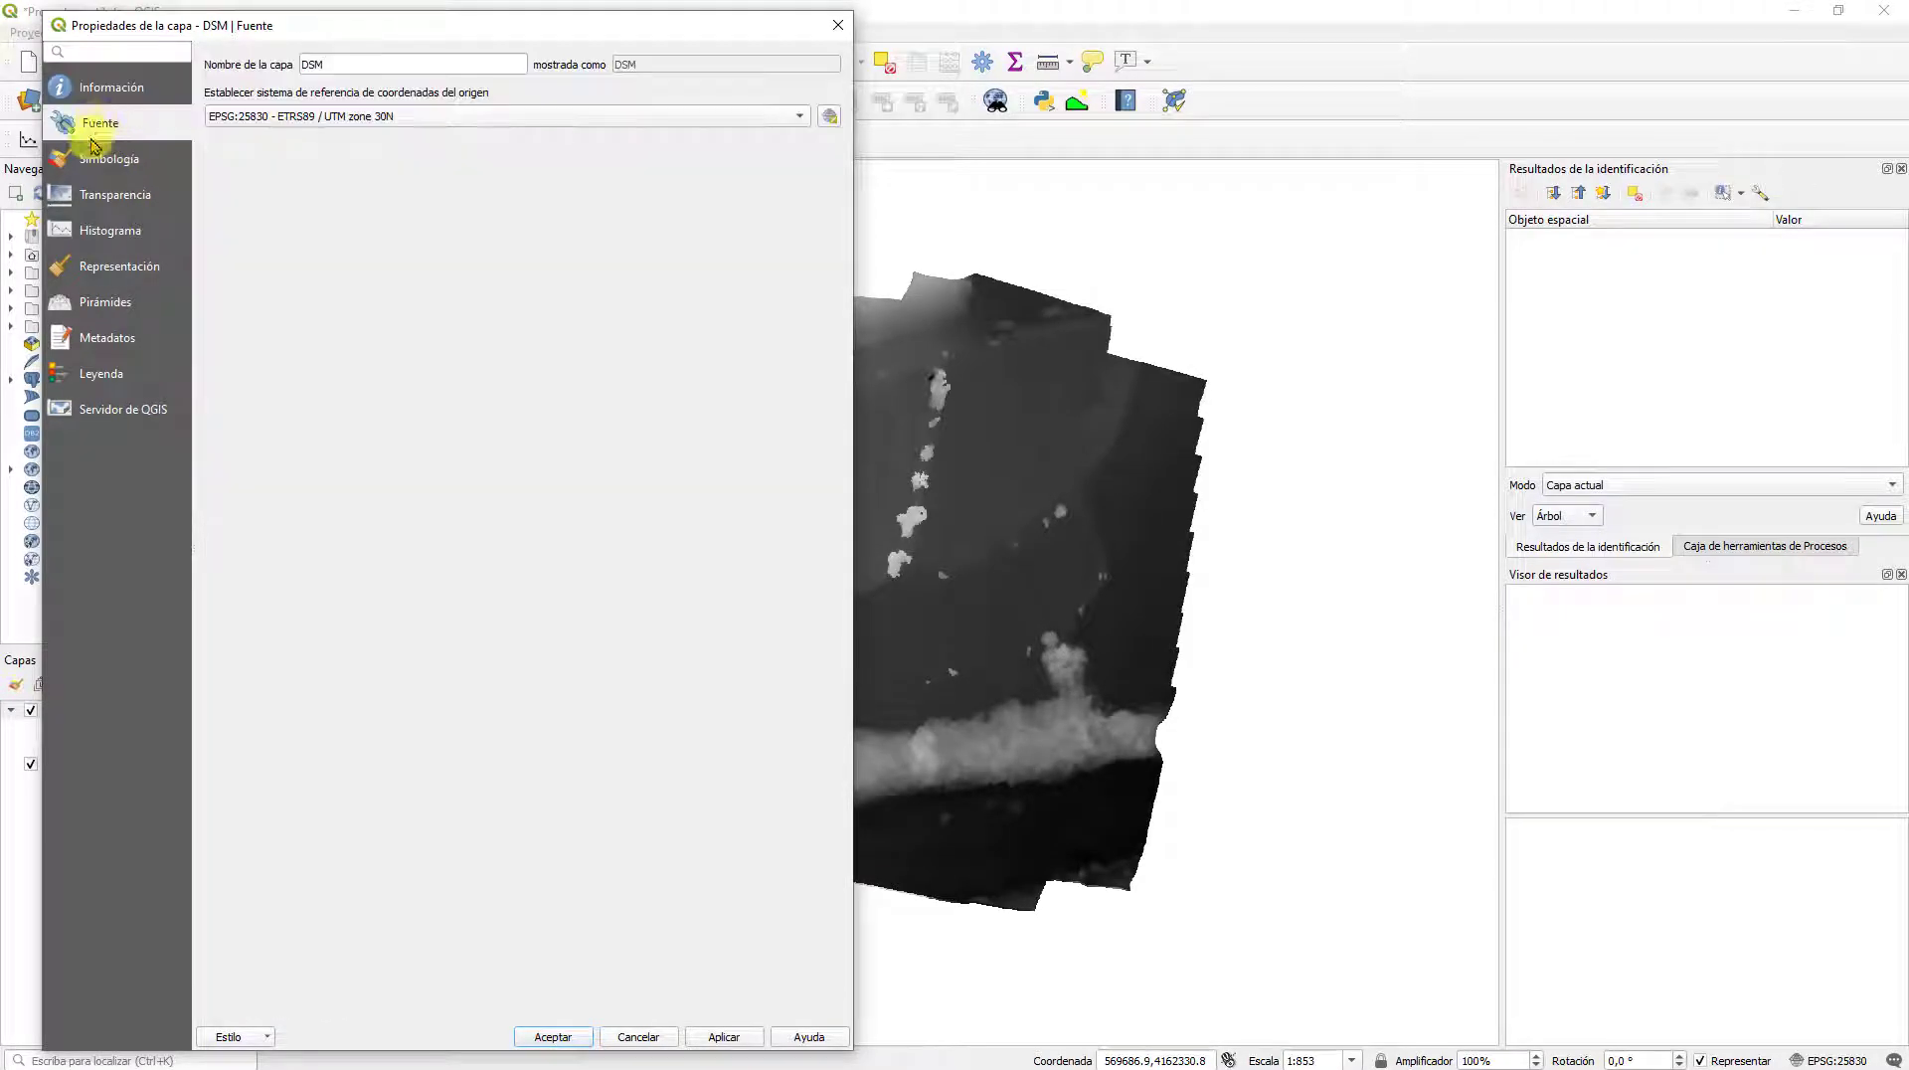
{"action": "left_click_drag", "start_coordinate": [518, 31], "coordinate": [984, 21]}
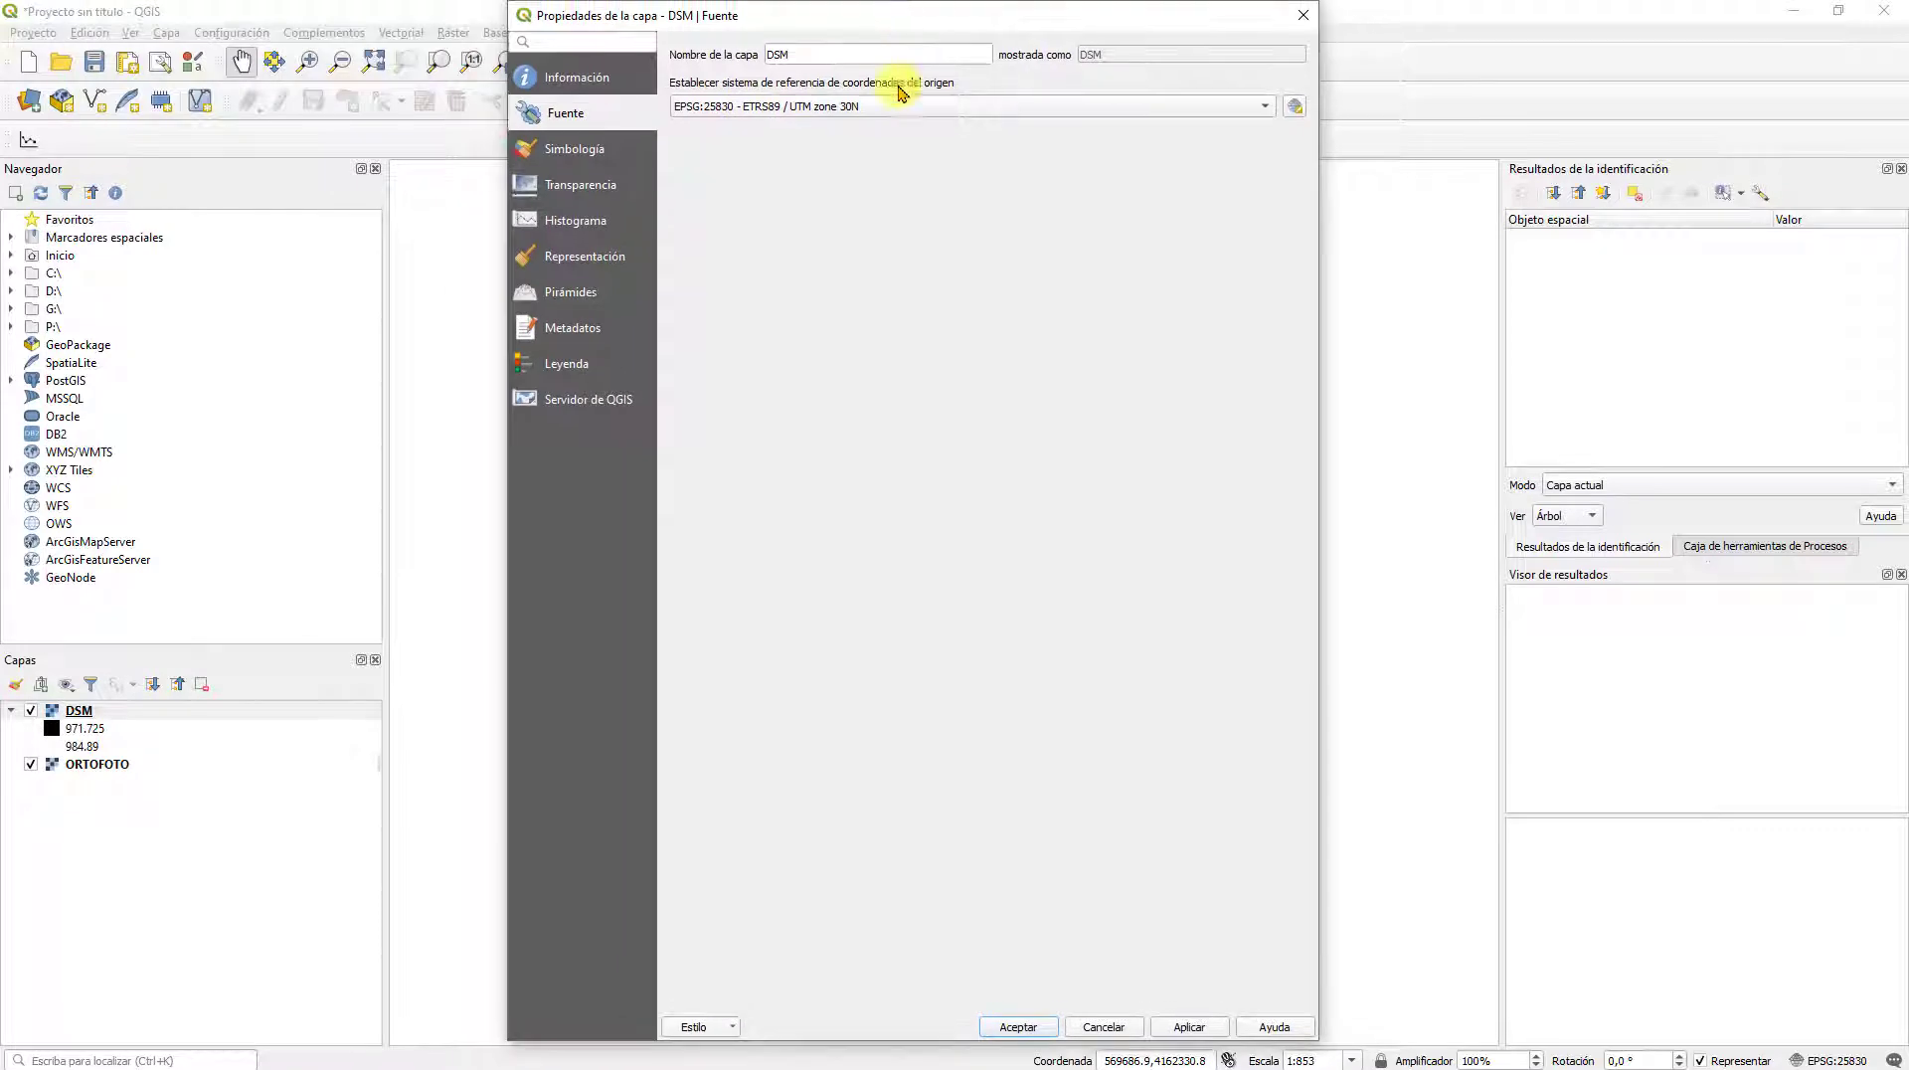
{"action": "left_click", "coordinate": [735, 106]}
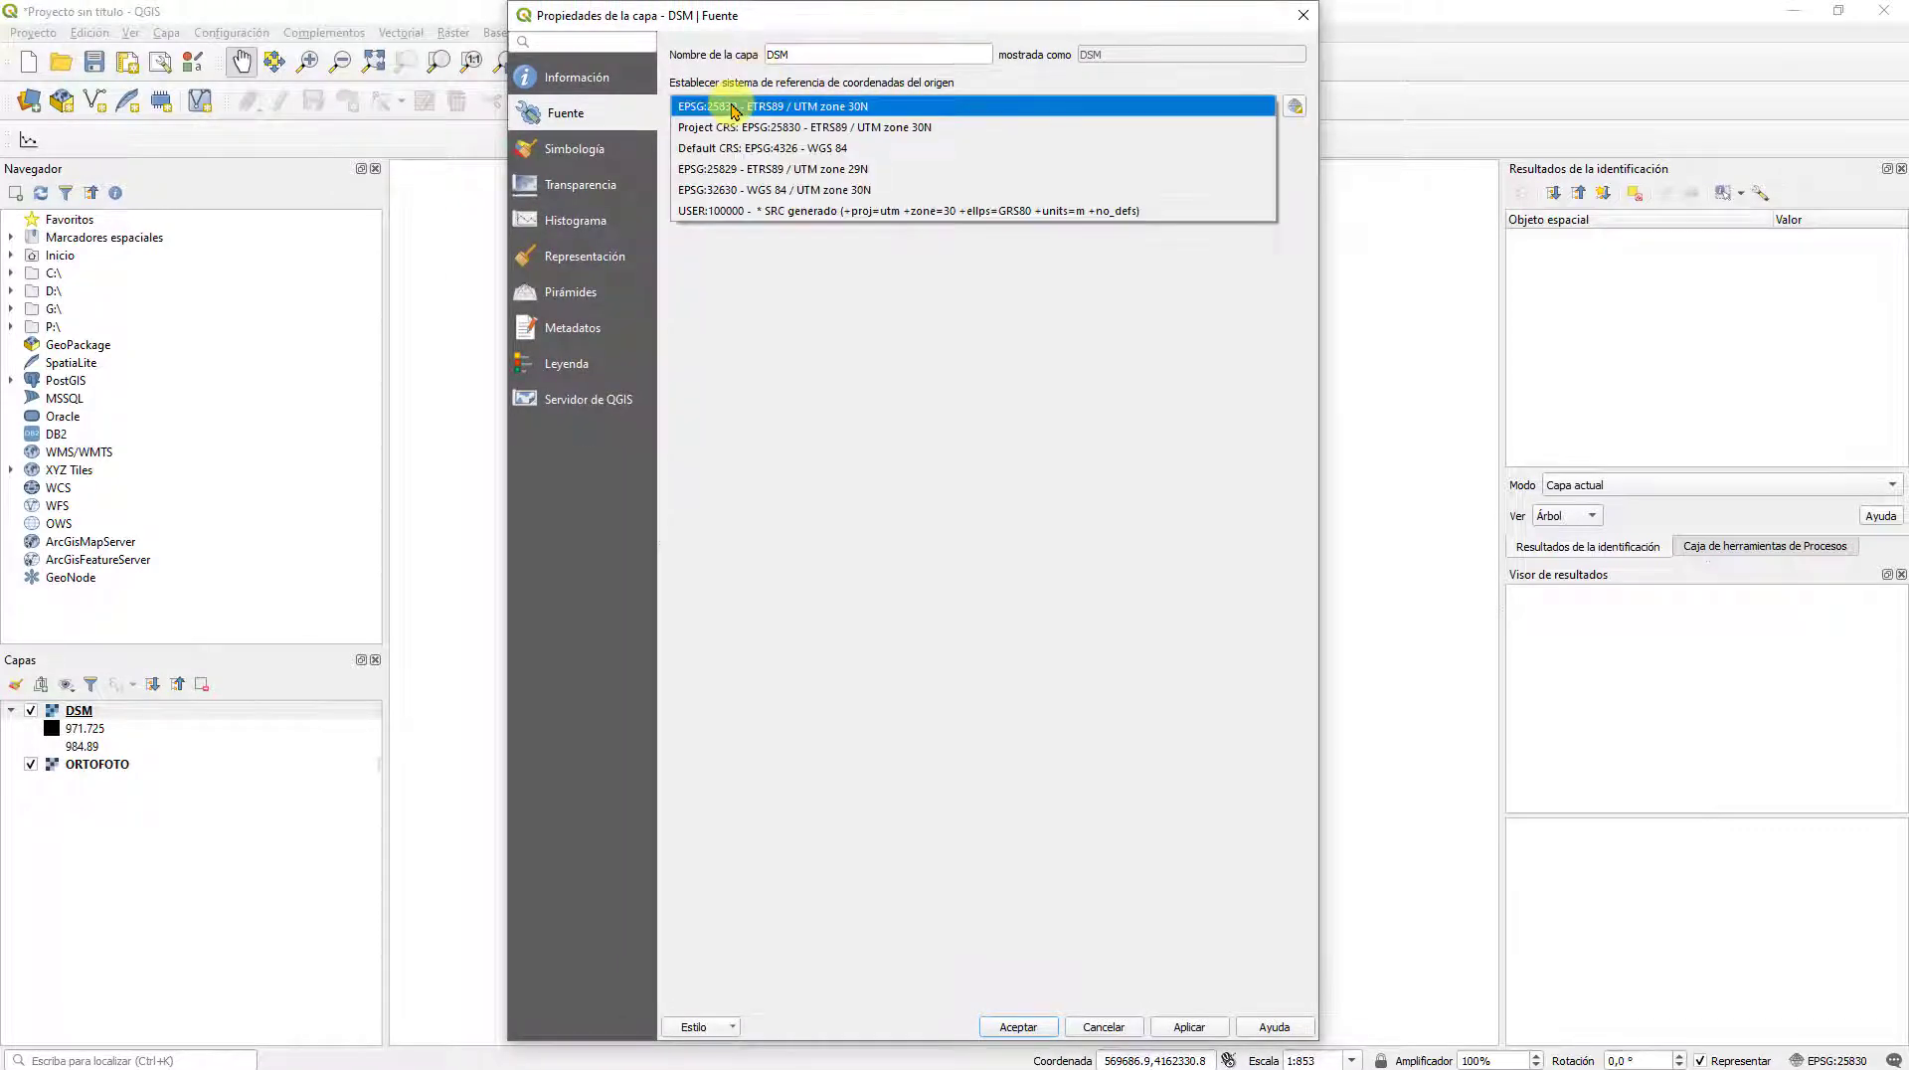
{"action": "left_click", "coordinate": [735, 106]}
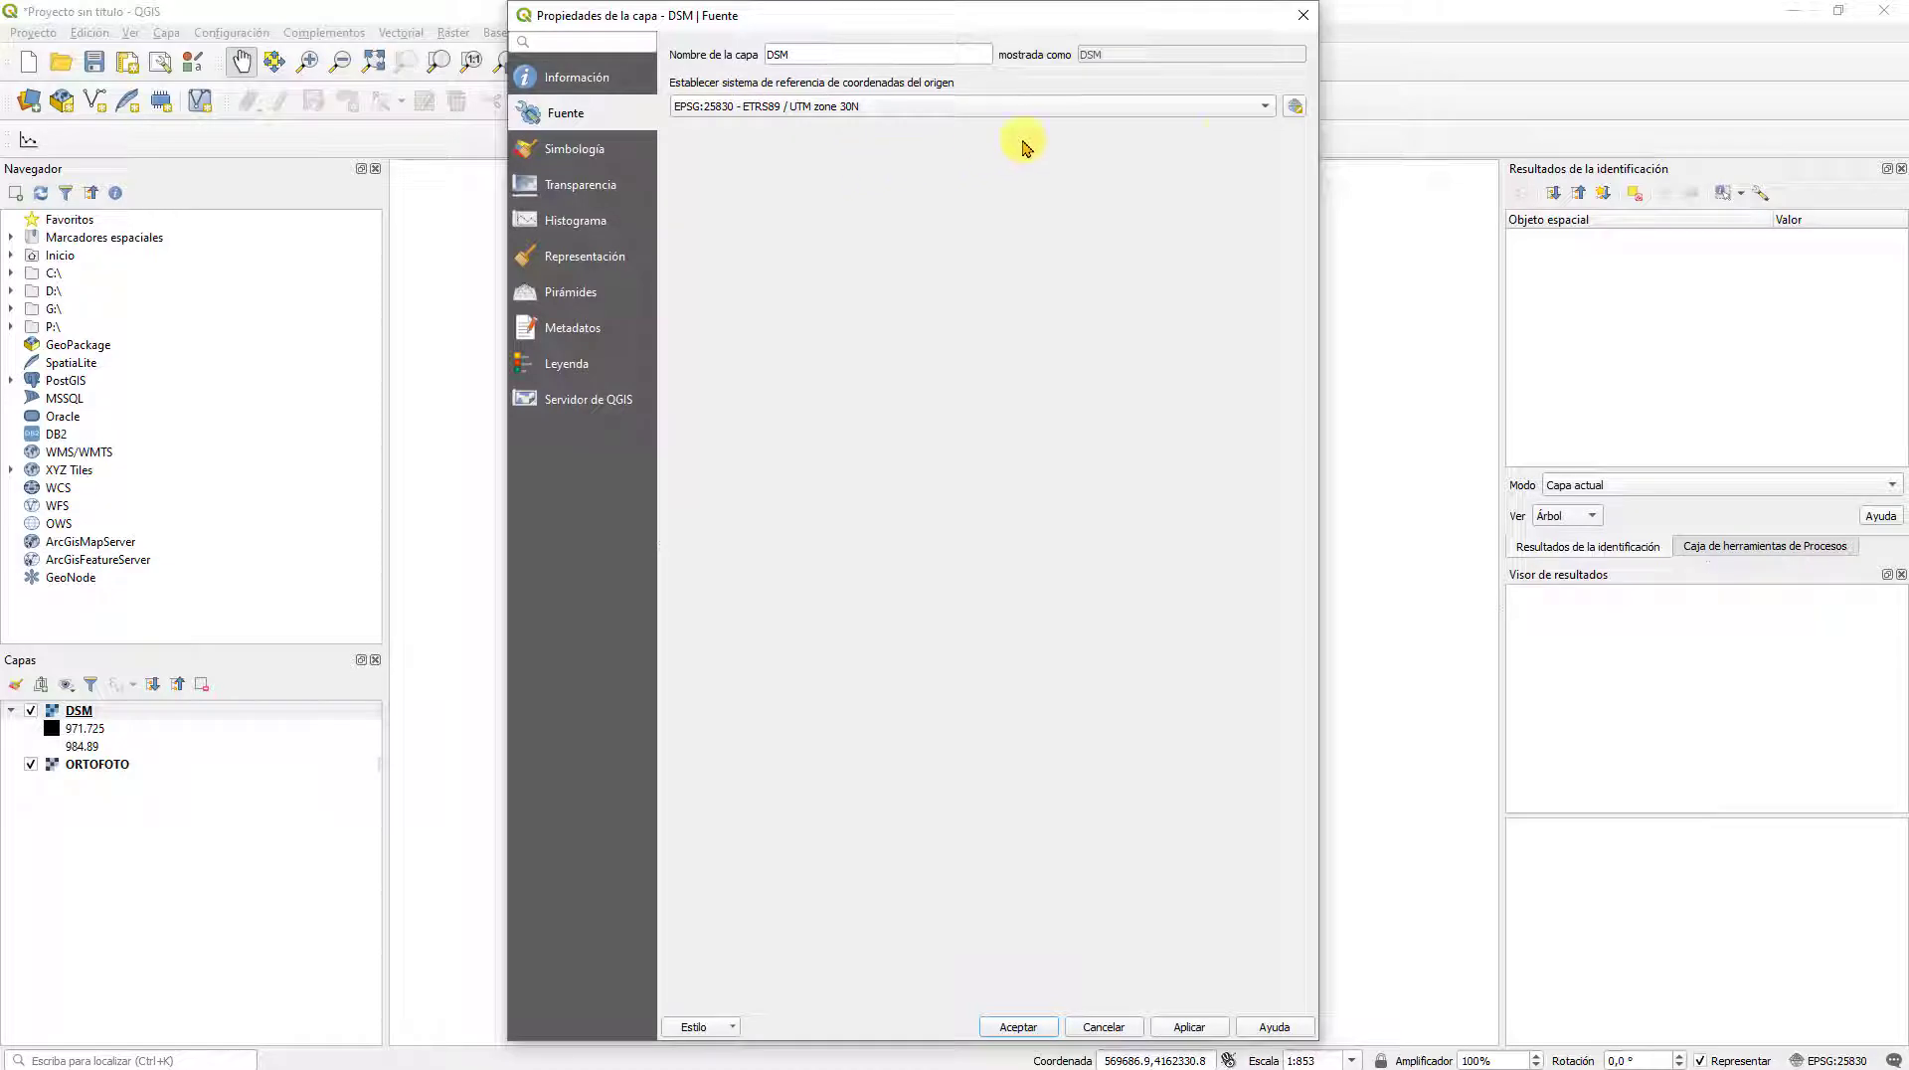
Step: Examine the renderer types available in the DSM layer's symbology, keeping the single-band gray renderer
{"action": "left_click", "coordinate": [575, 149]}
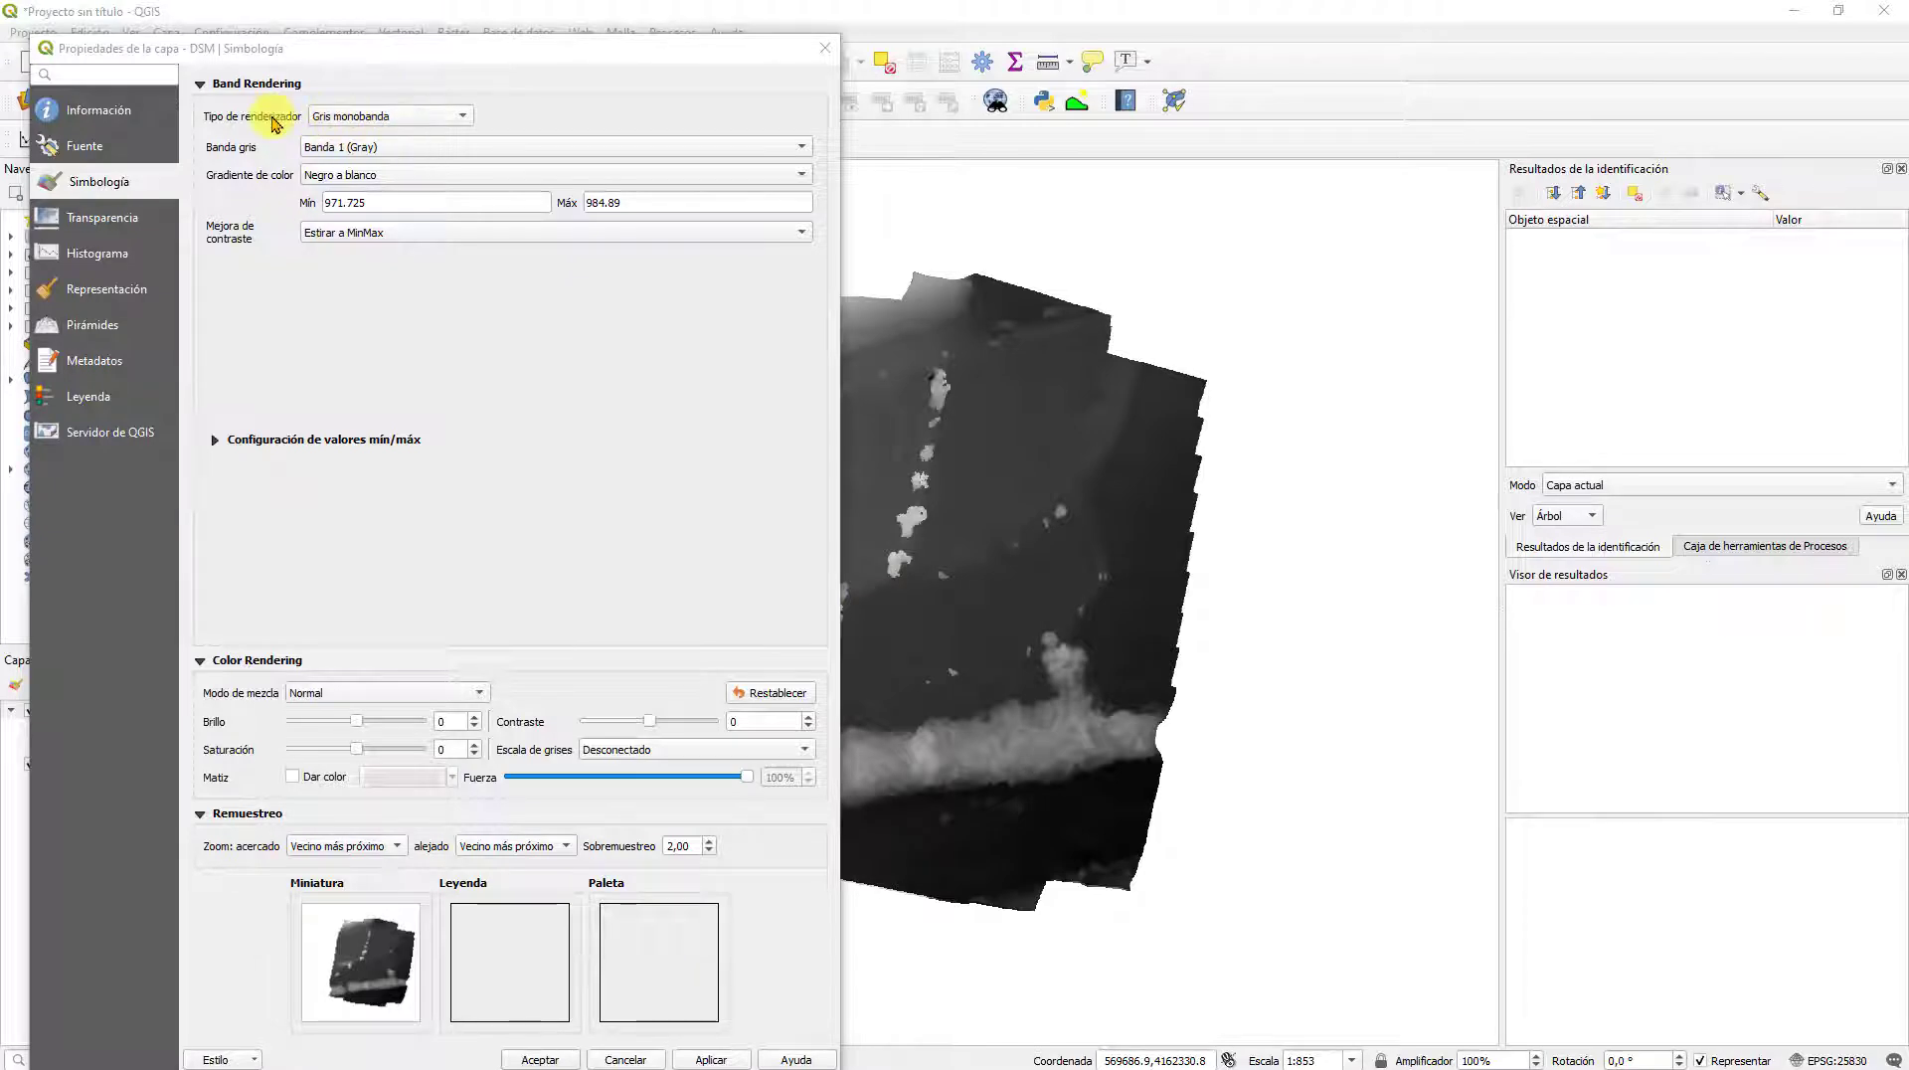
{"action": "left_click", "coordinate": [372, 117]}
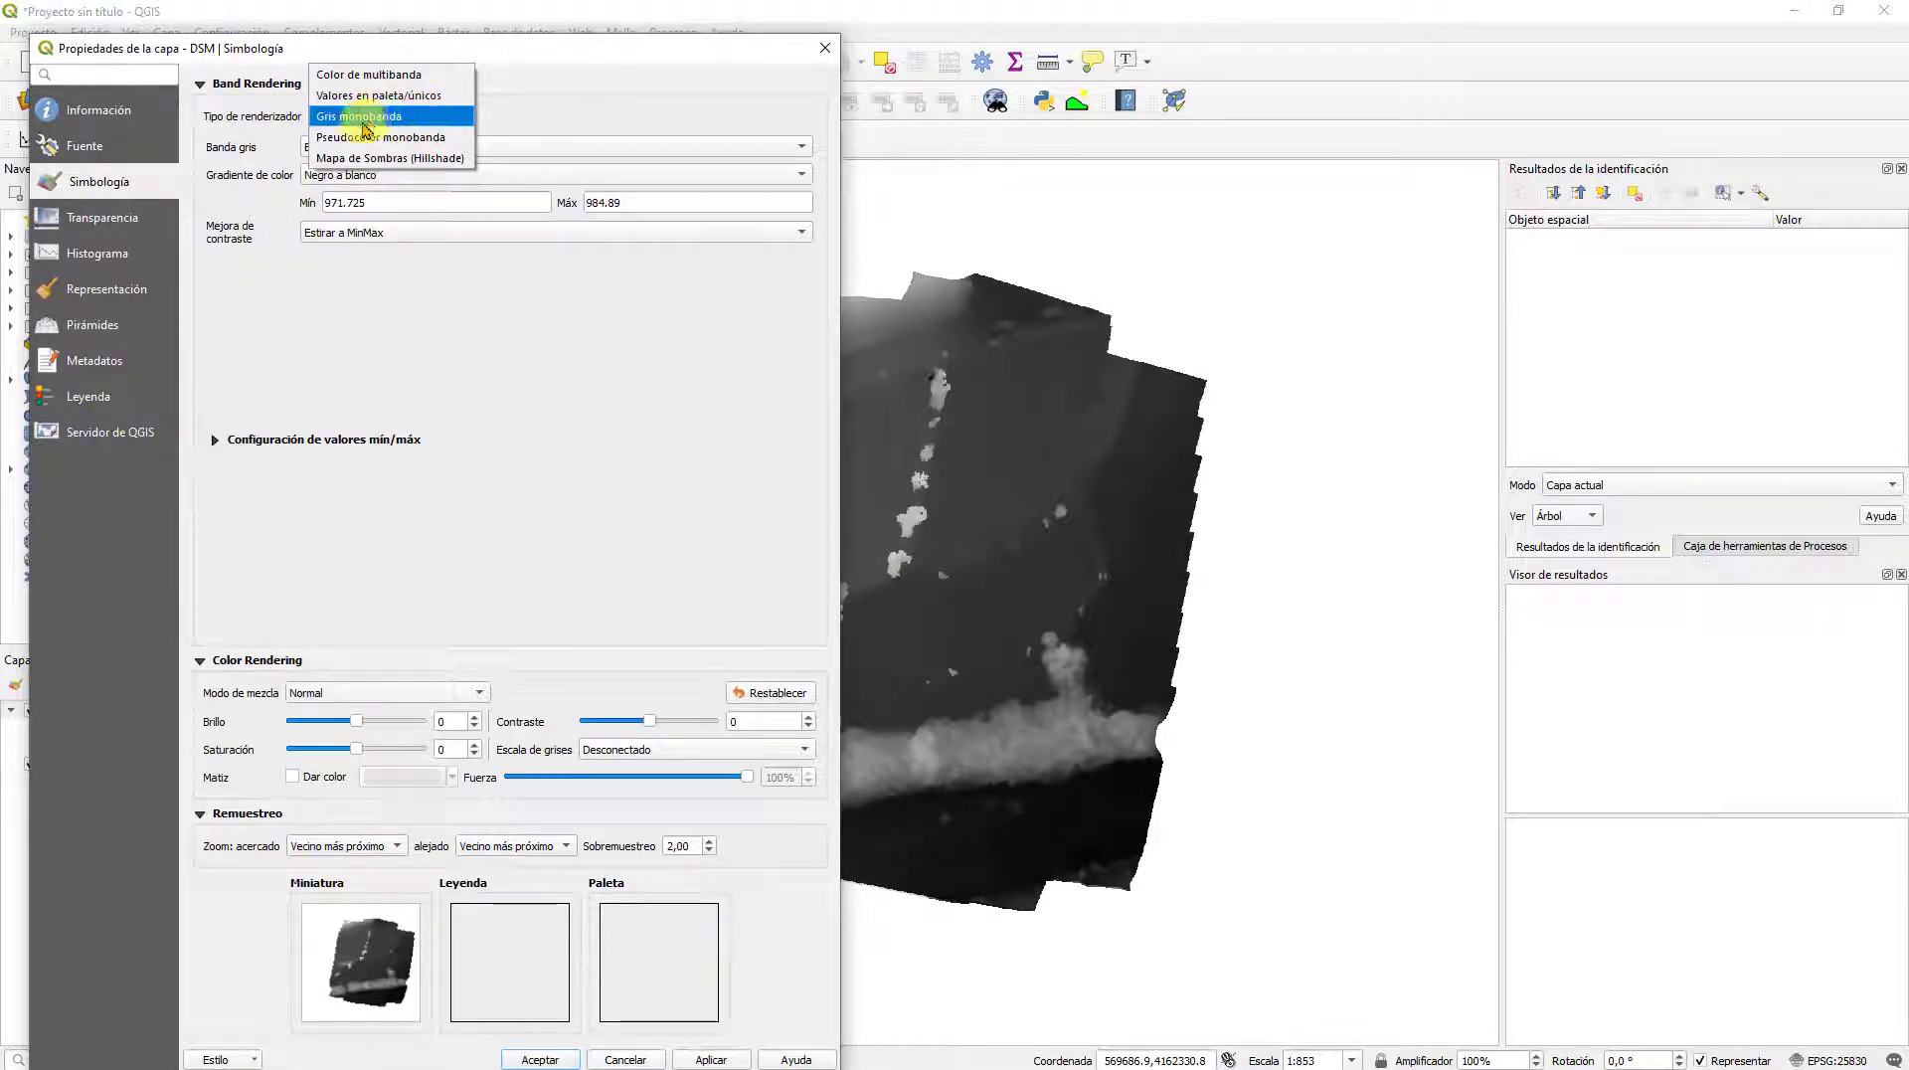
{"action": "left_click", "coordinate": [545, 120]}
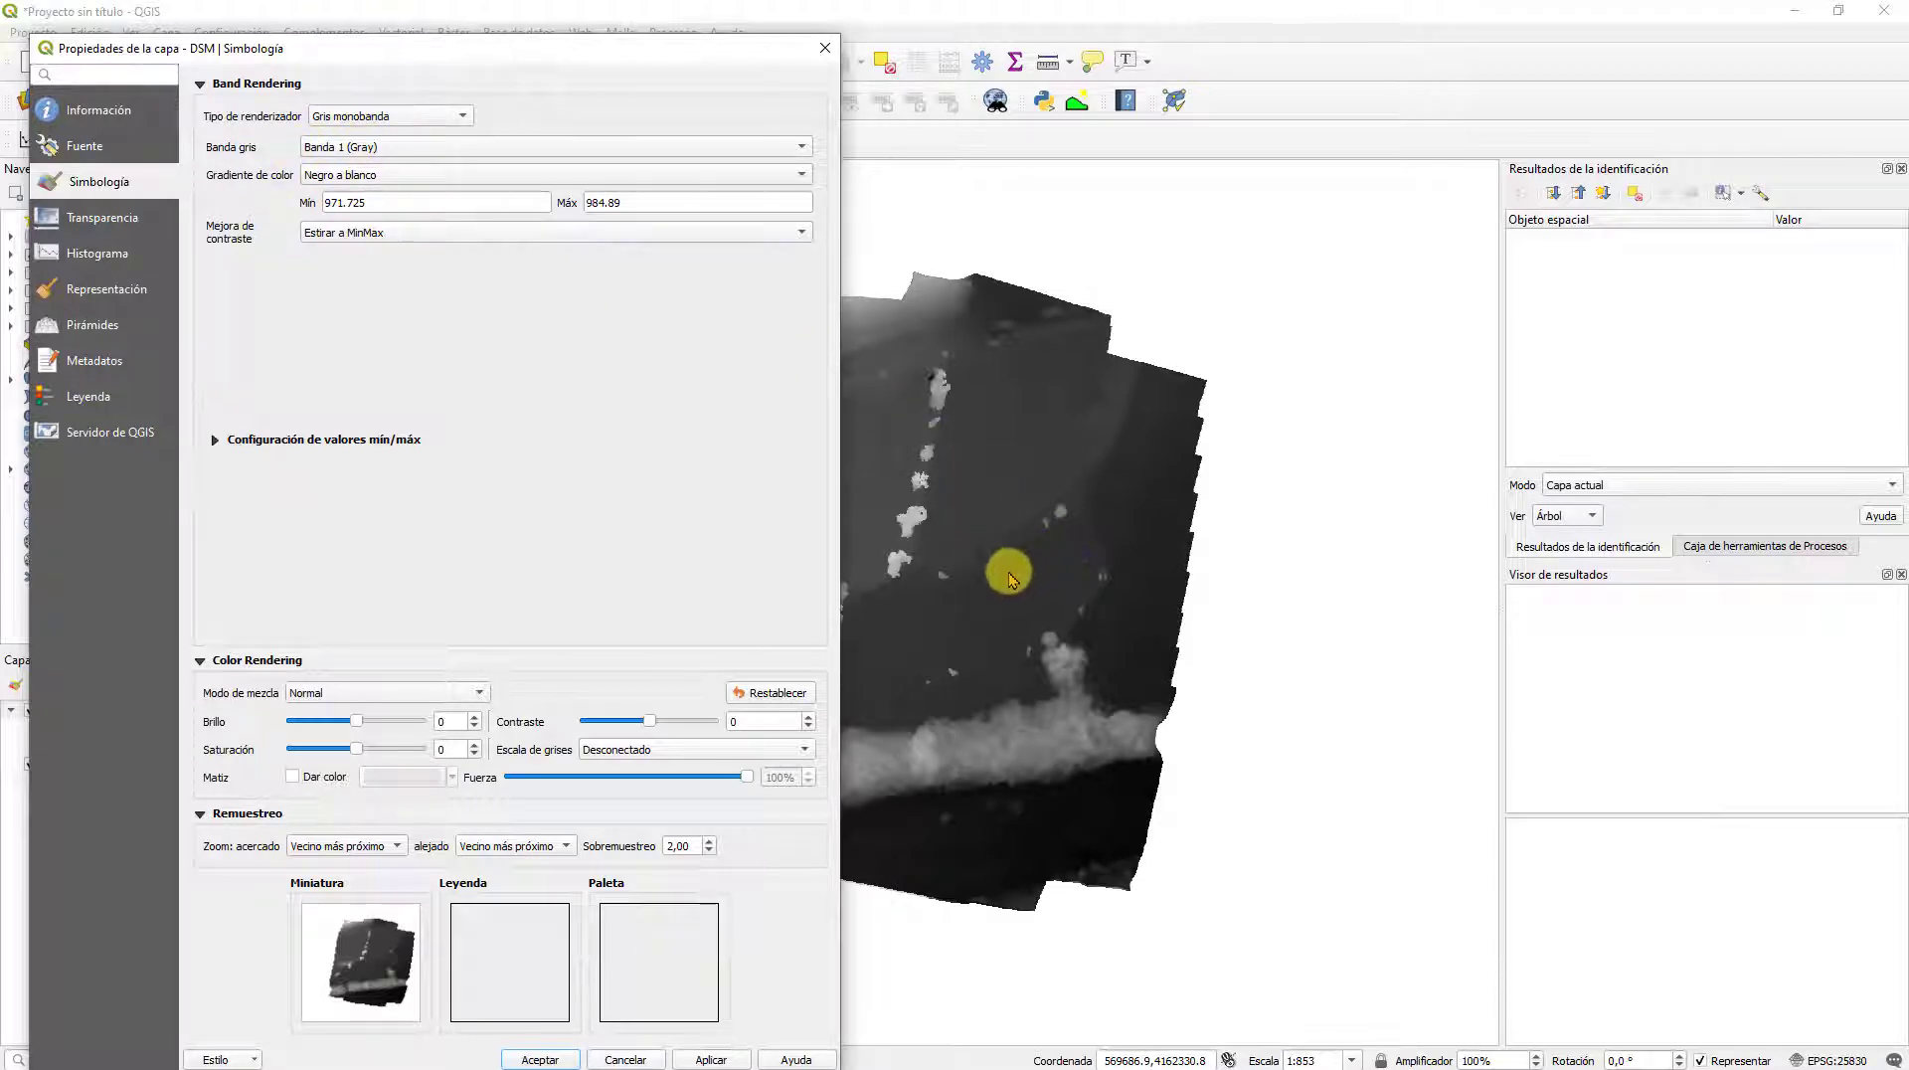
Step: Apply the white-to-black (Blanco a negro) color gradient to the DSM layer's single-band gray symbology
{"action": "left_click", "coordinate": [341, 179]}
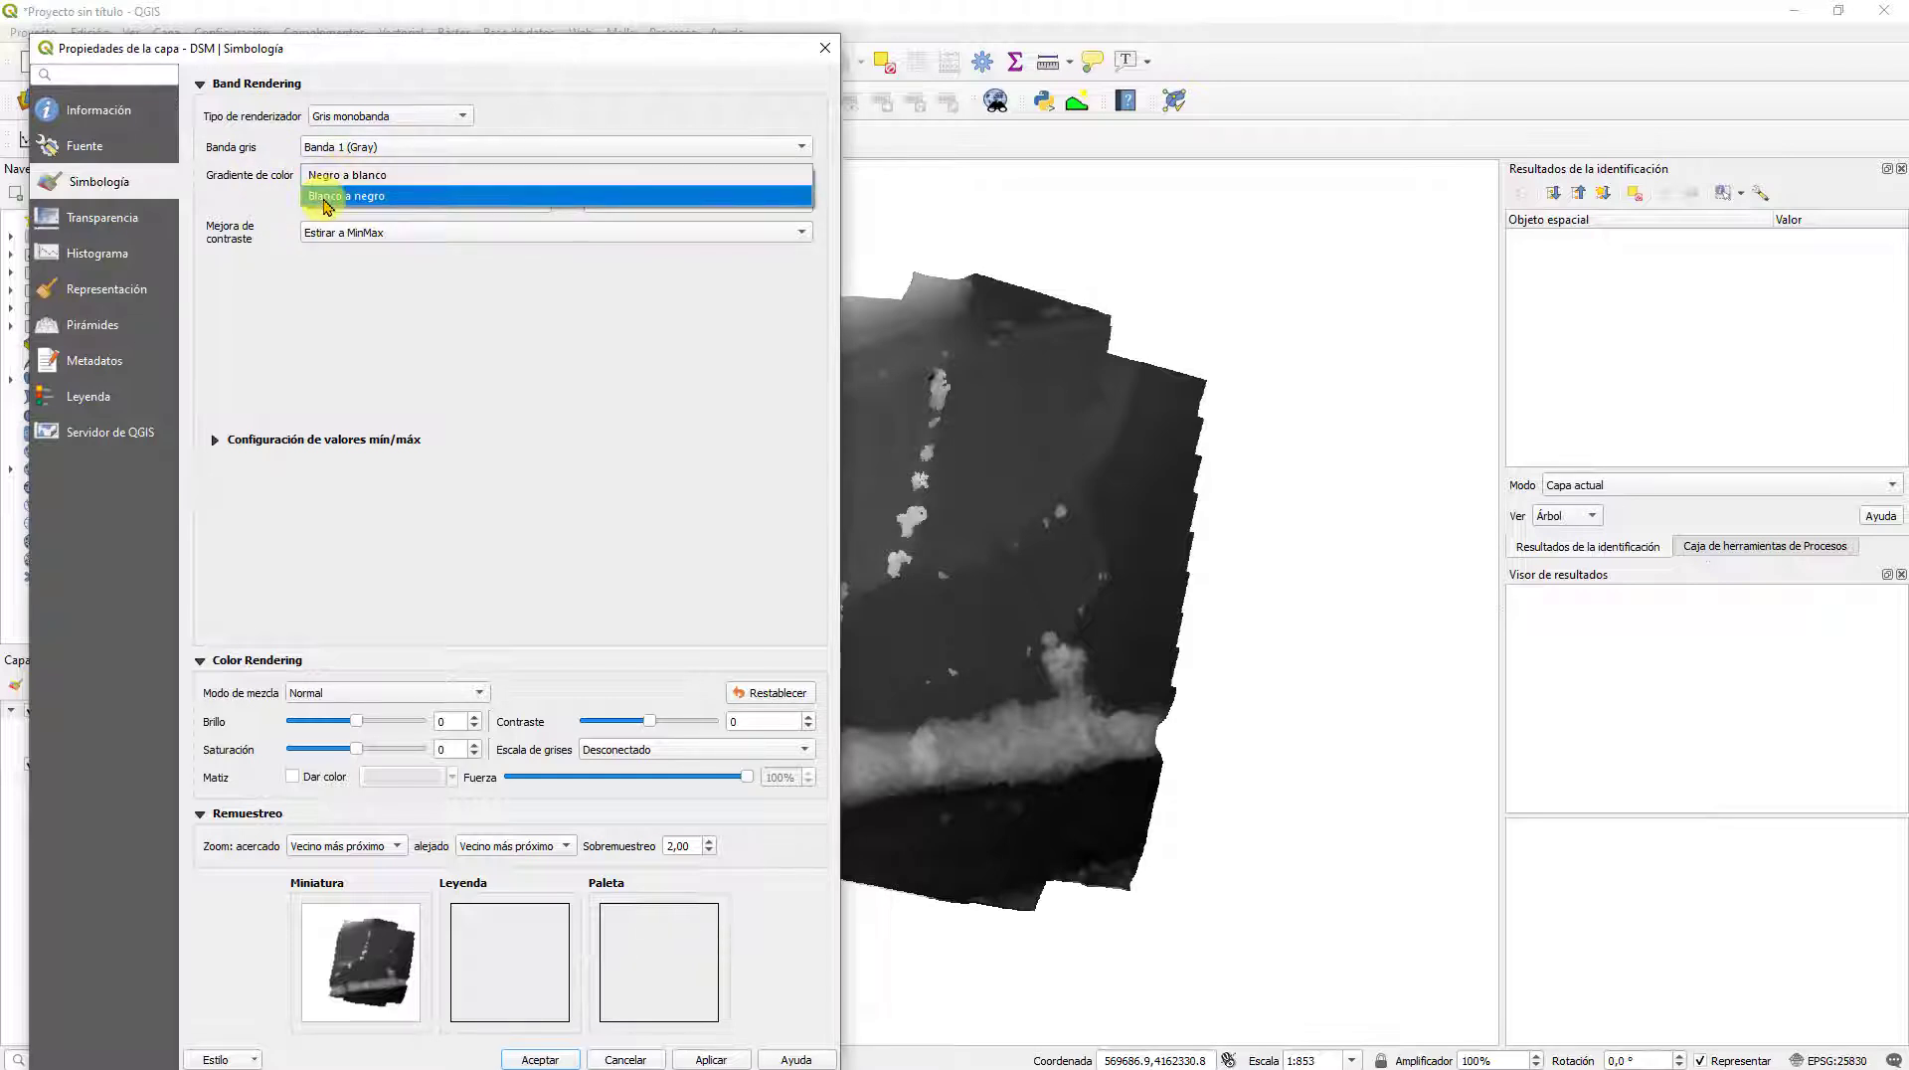
{"action": "left_click", "coordinate": [326, 196]}
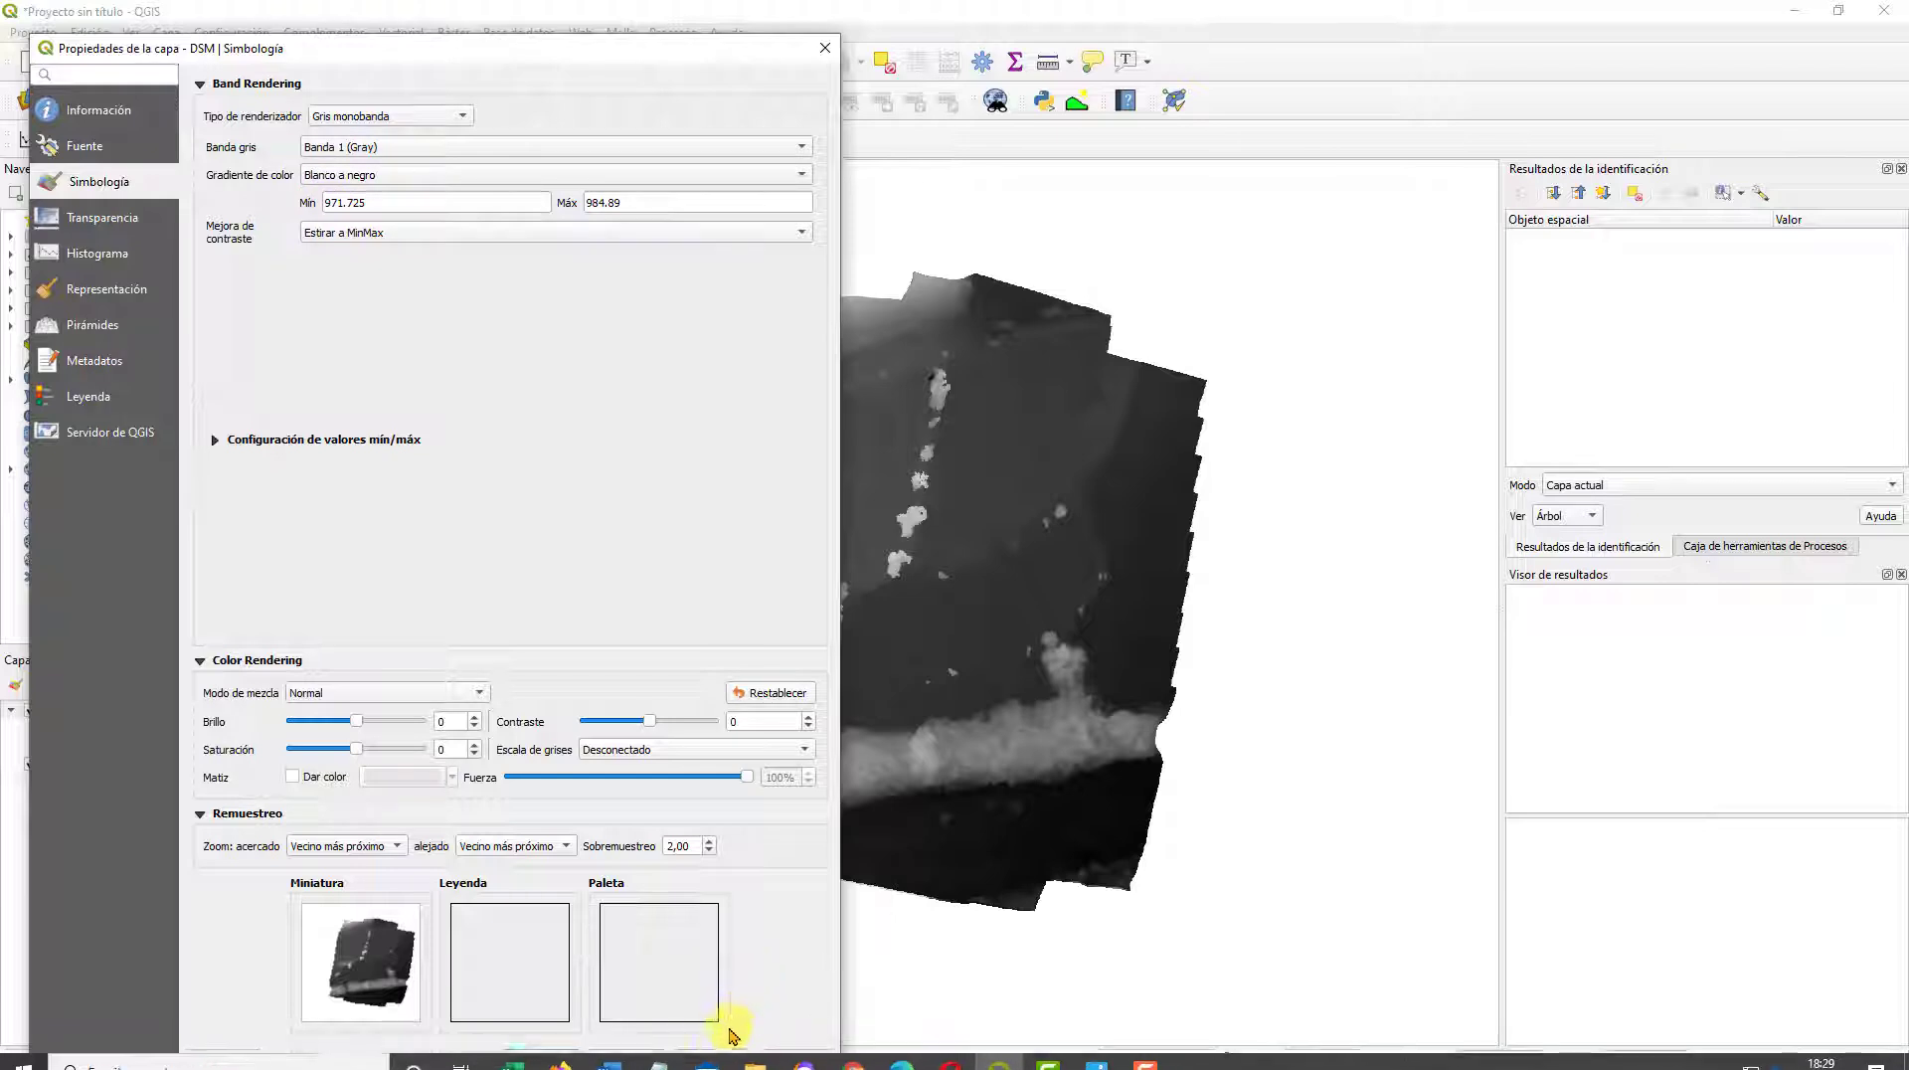
{"action": "left_click", "coordinate": [711, 1060]}
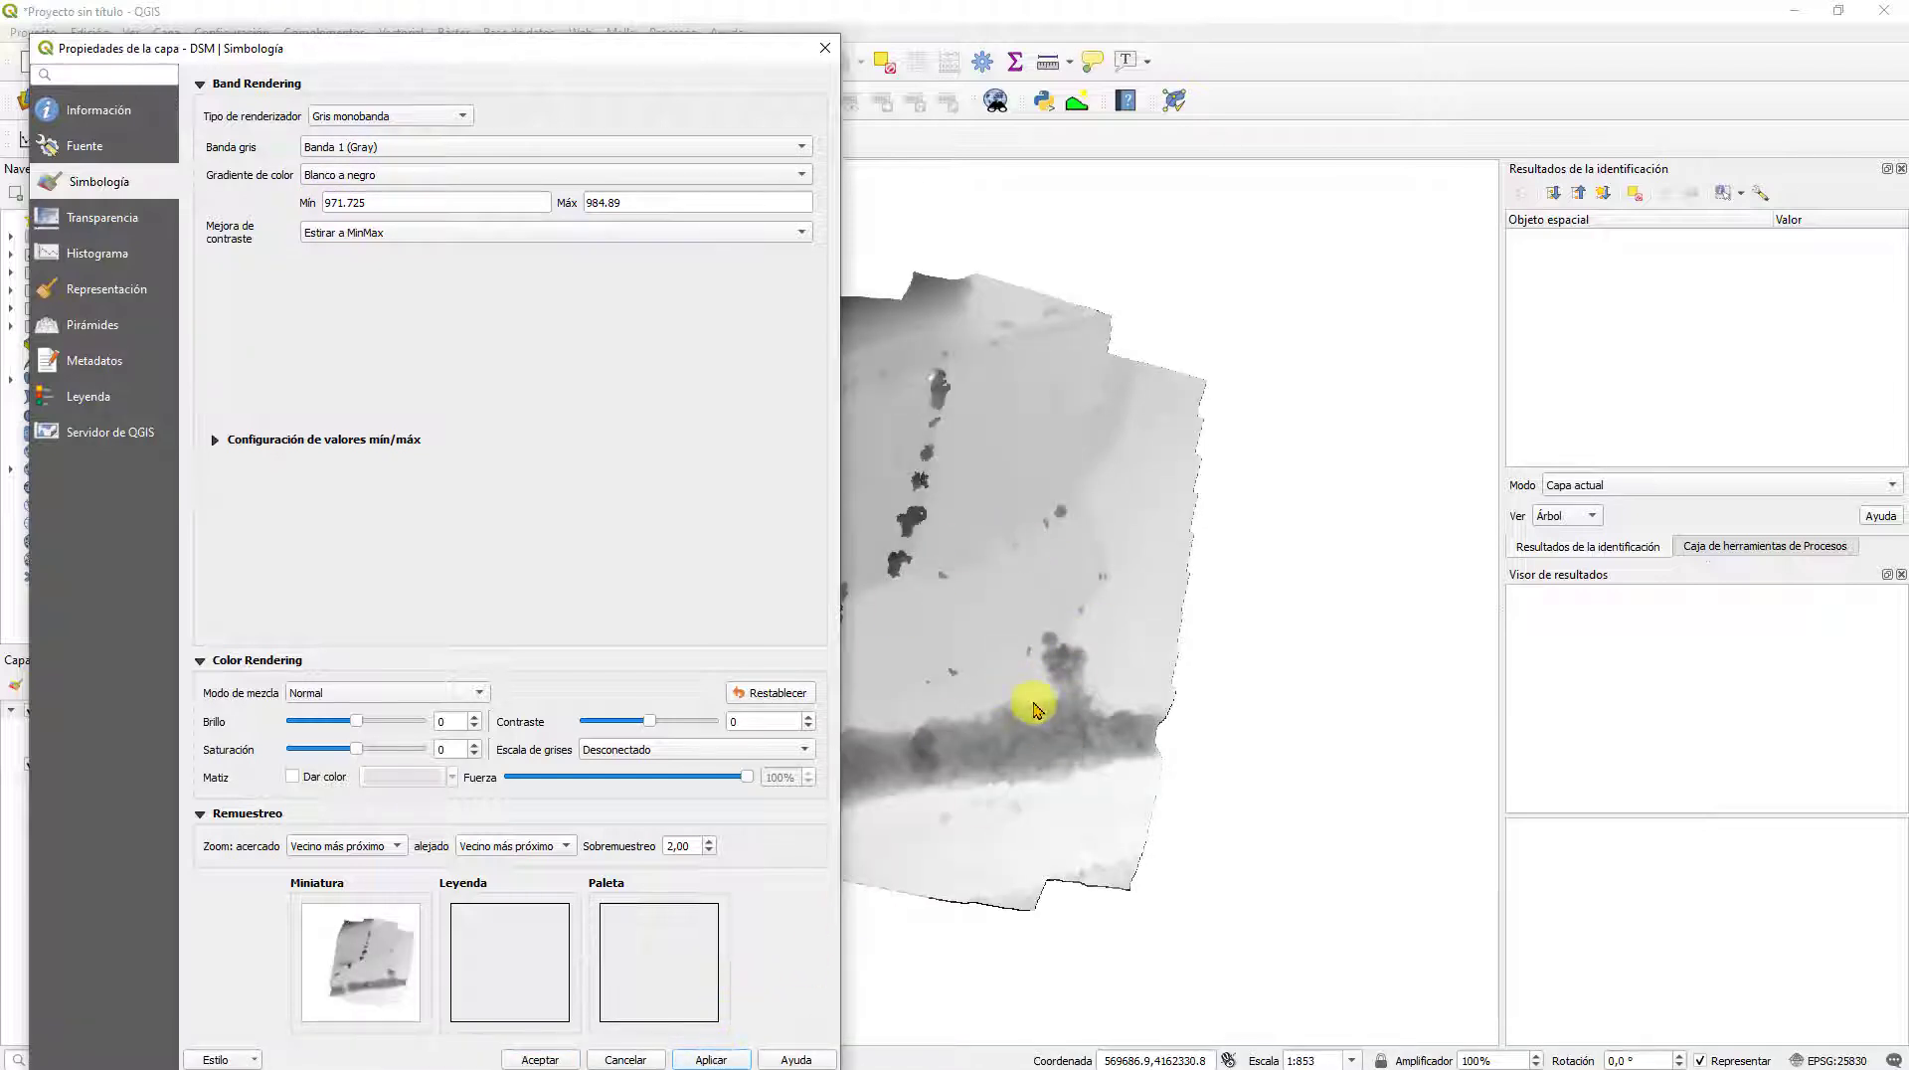
Step: Restore the black-to-white (Negro a blanco) color gradient on the DSM layer and apply it
{"action": "left_click", "coordinate": [356, 185]}
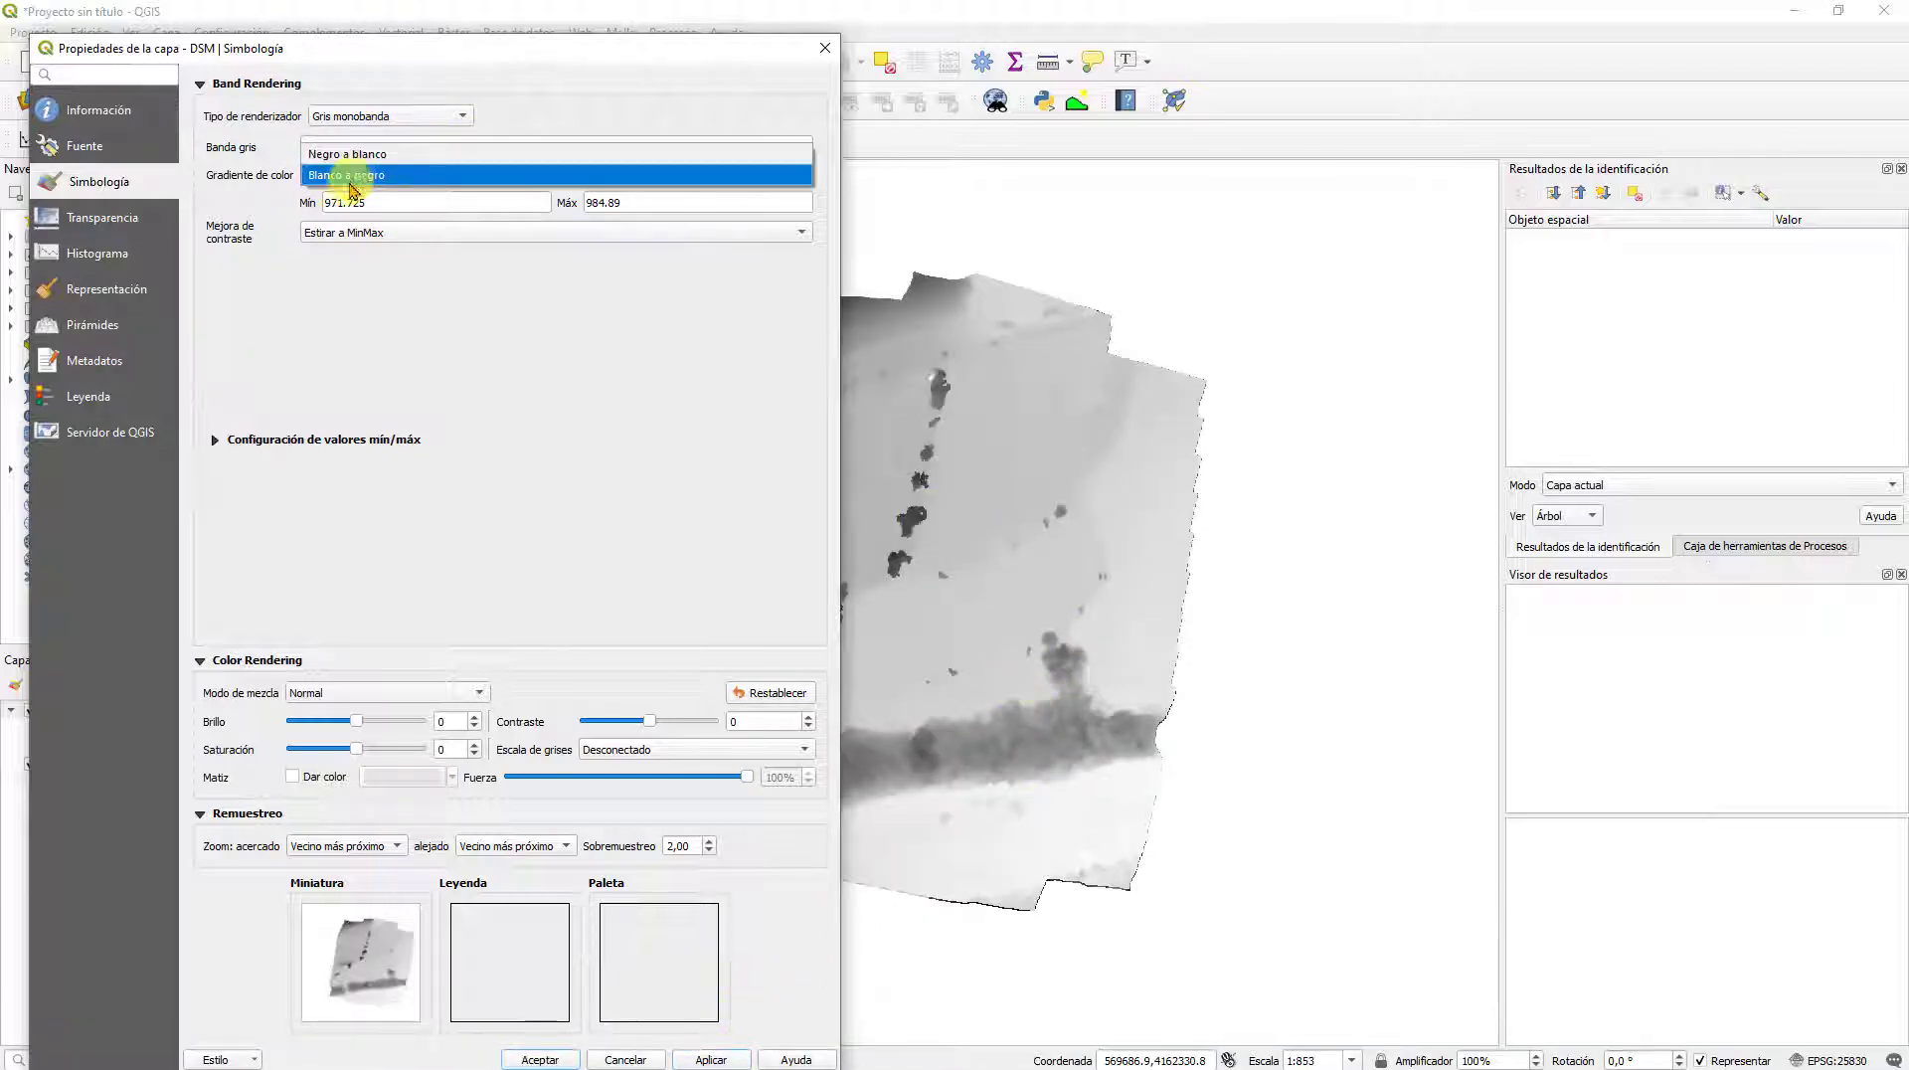
{"action": "left_click", "coordinate": [350, 193]}
{"action": "left_click", "coordinate": [708, 1060]}
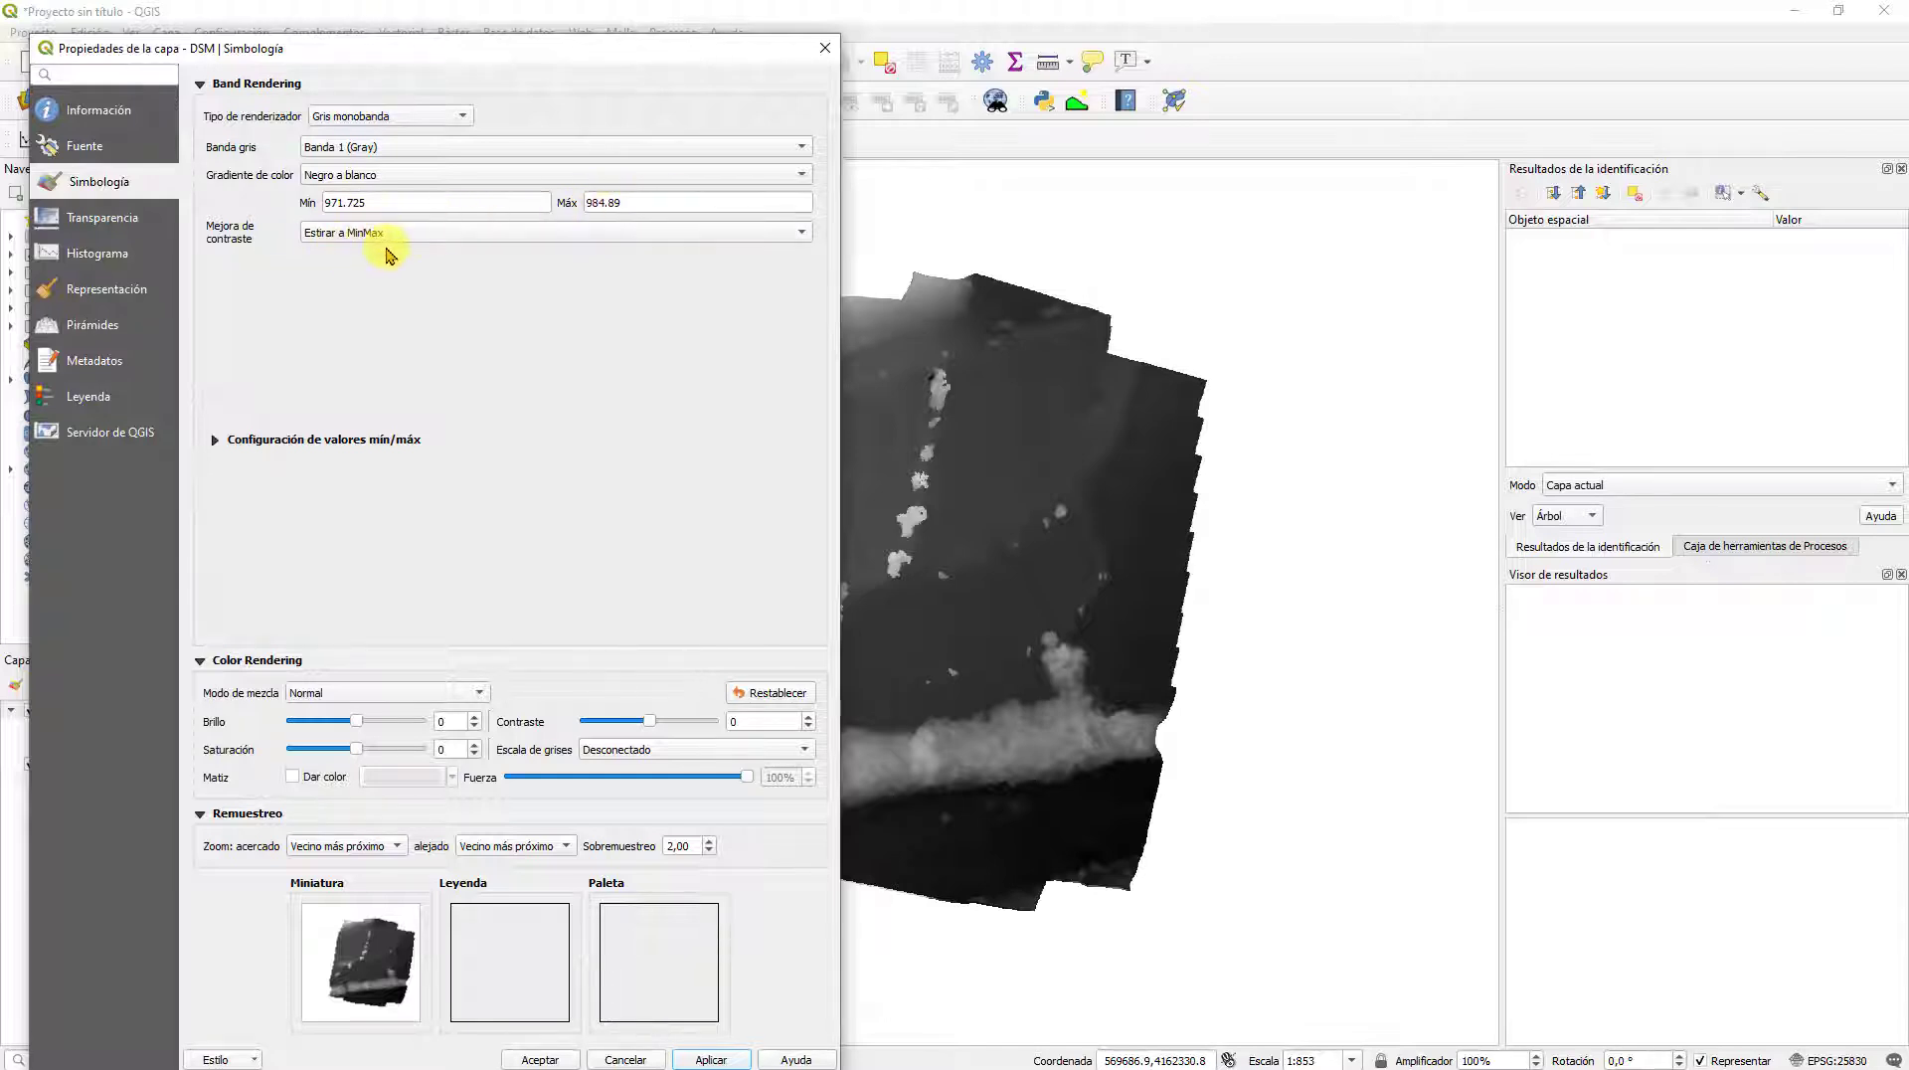
Step: Keep the contrast enhancement at Estirar a MinMax, set the DSM layer's minimum value to 975, and apply it
{"action": "left_click", "coordinate": [338, 236]}
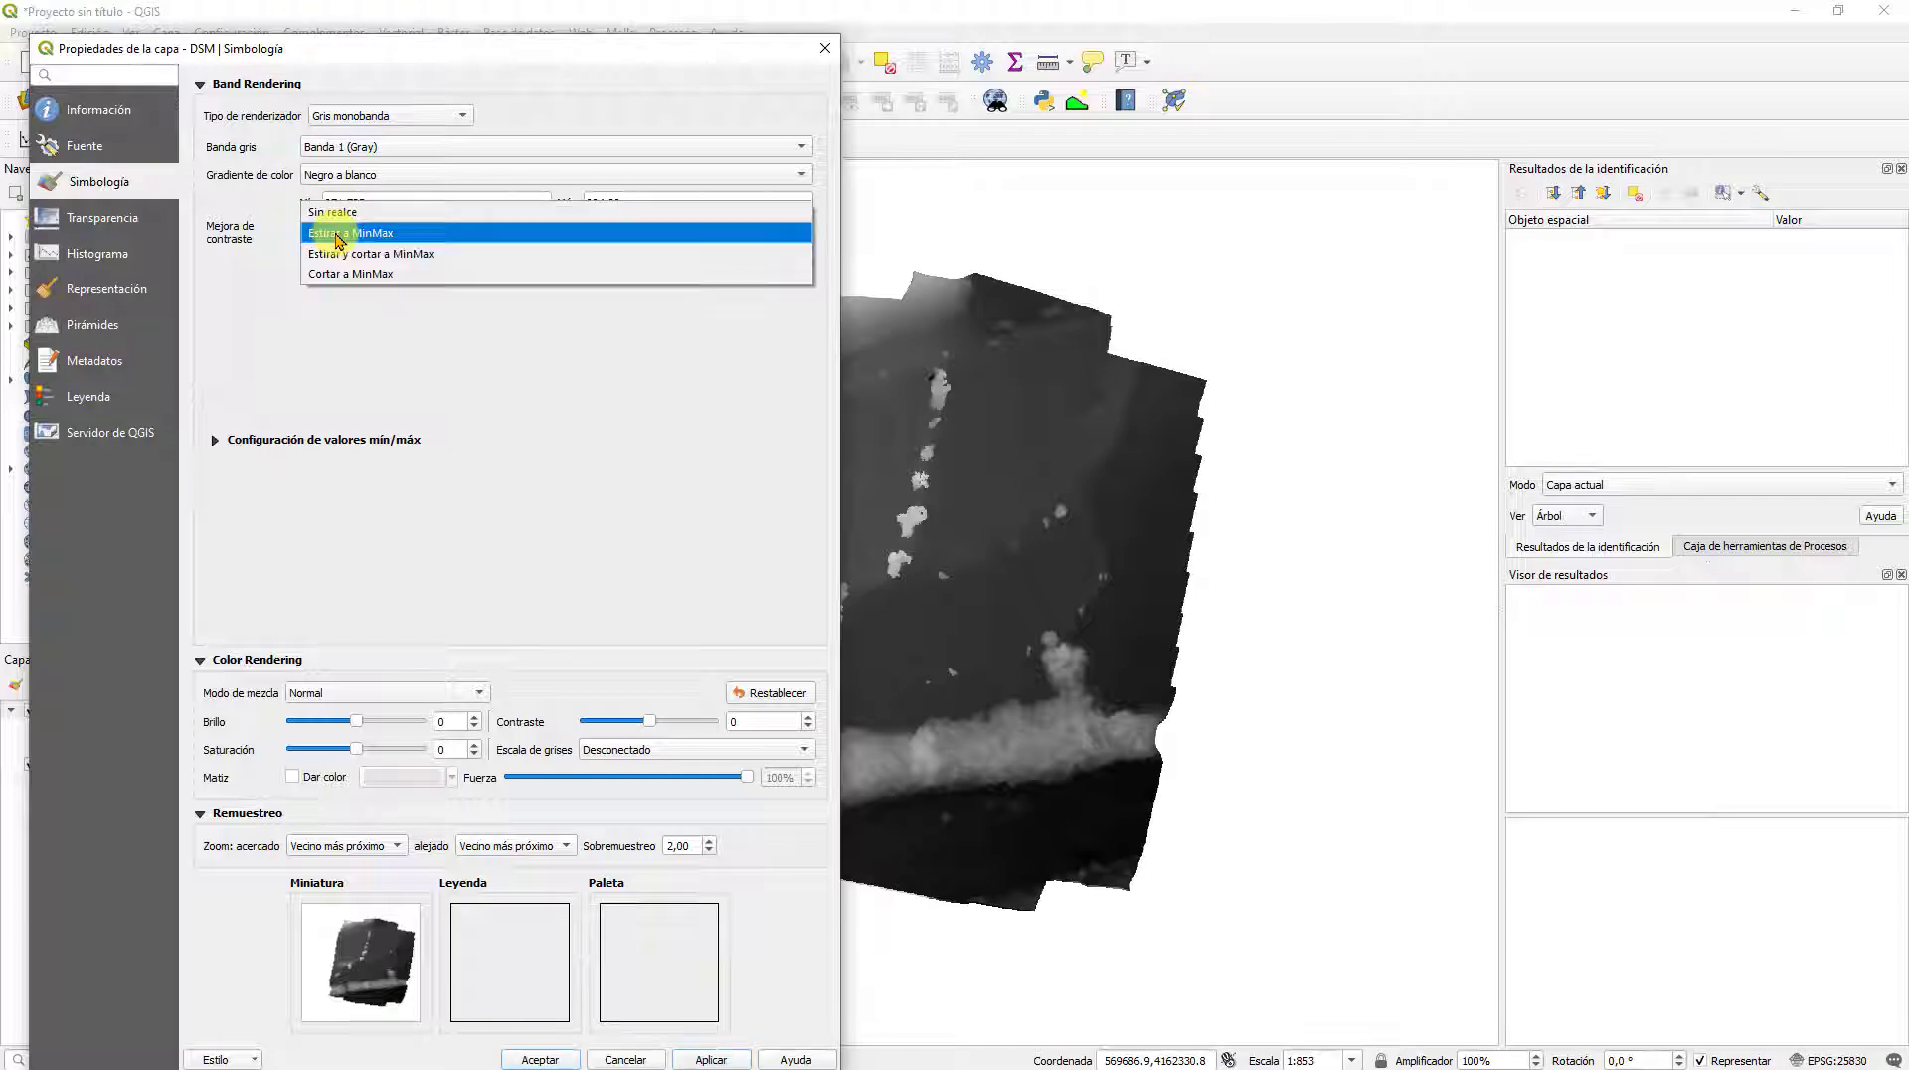
{"action": "left_click", "coordinate": [338, 235]}
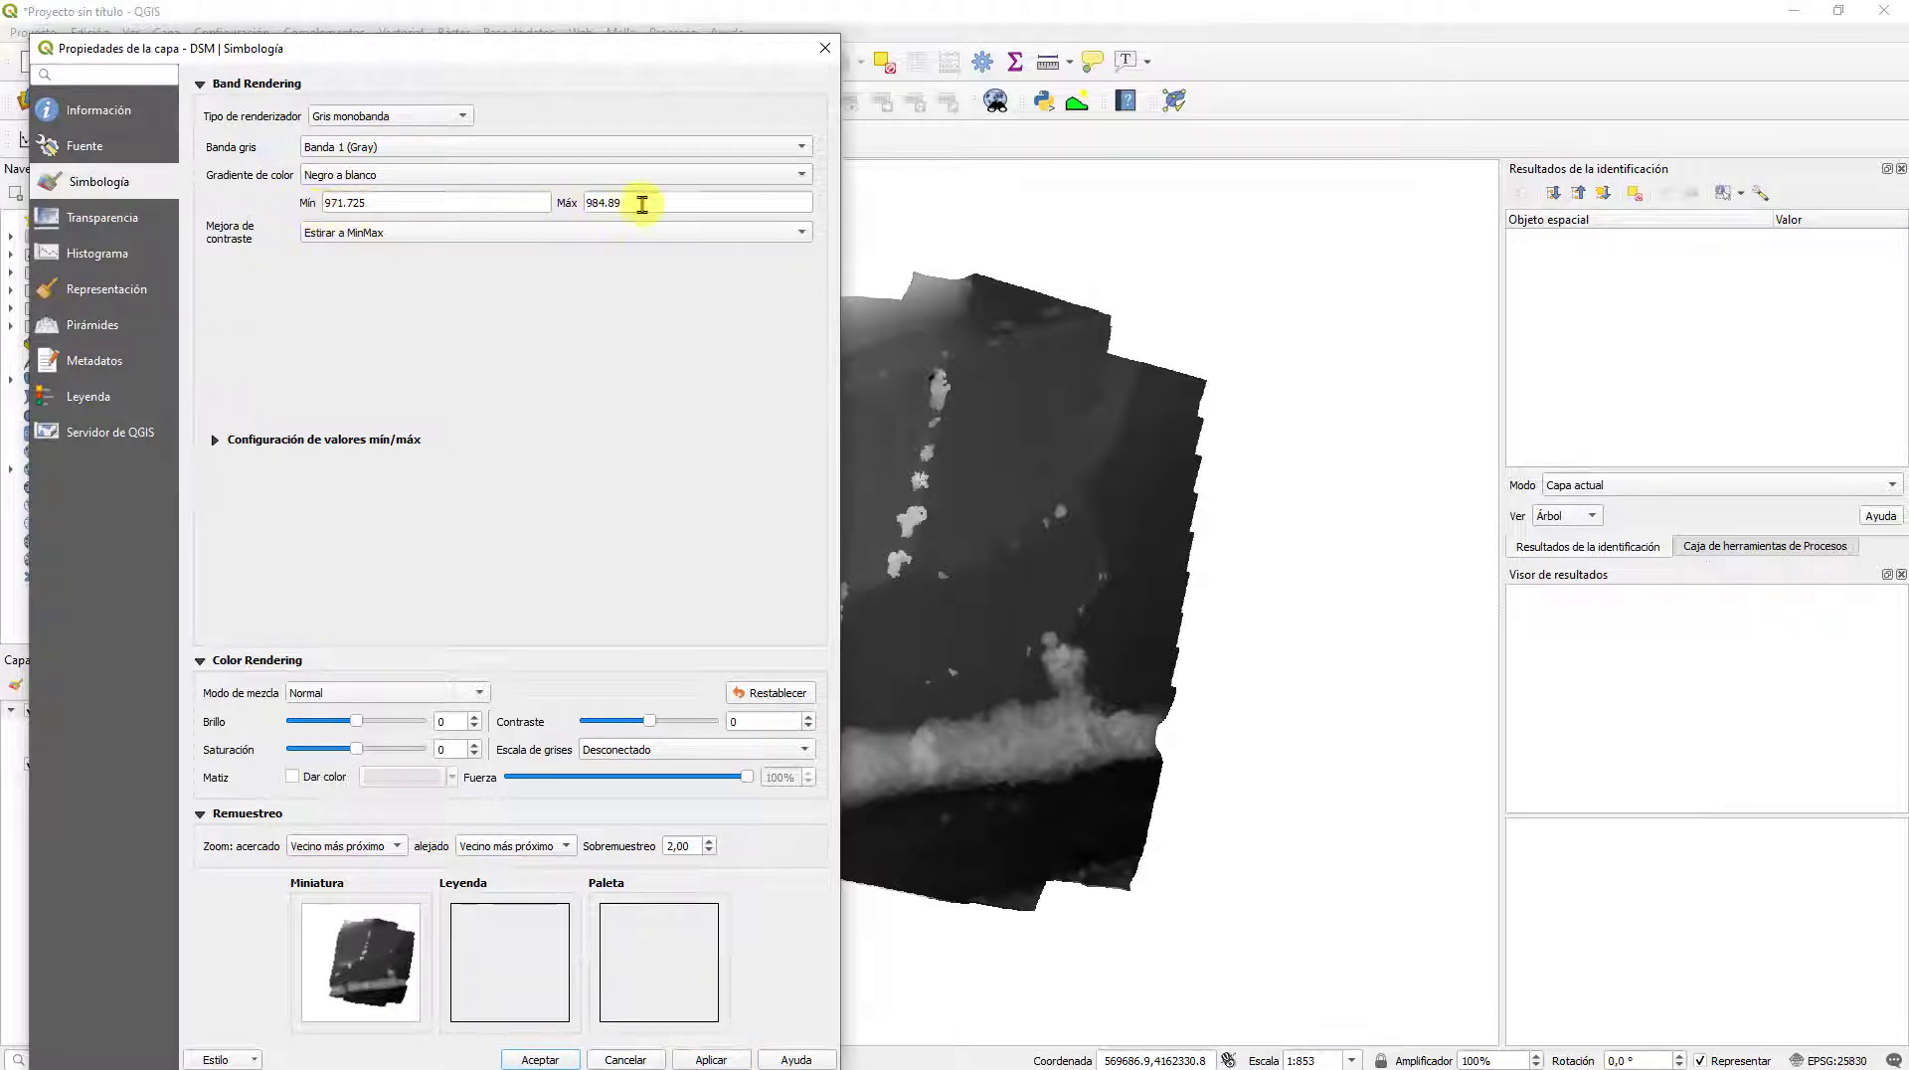
{"action": "left_click_drag", "start_coordinate": [418, 201], "coordinate": [220, 206]}
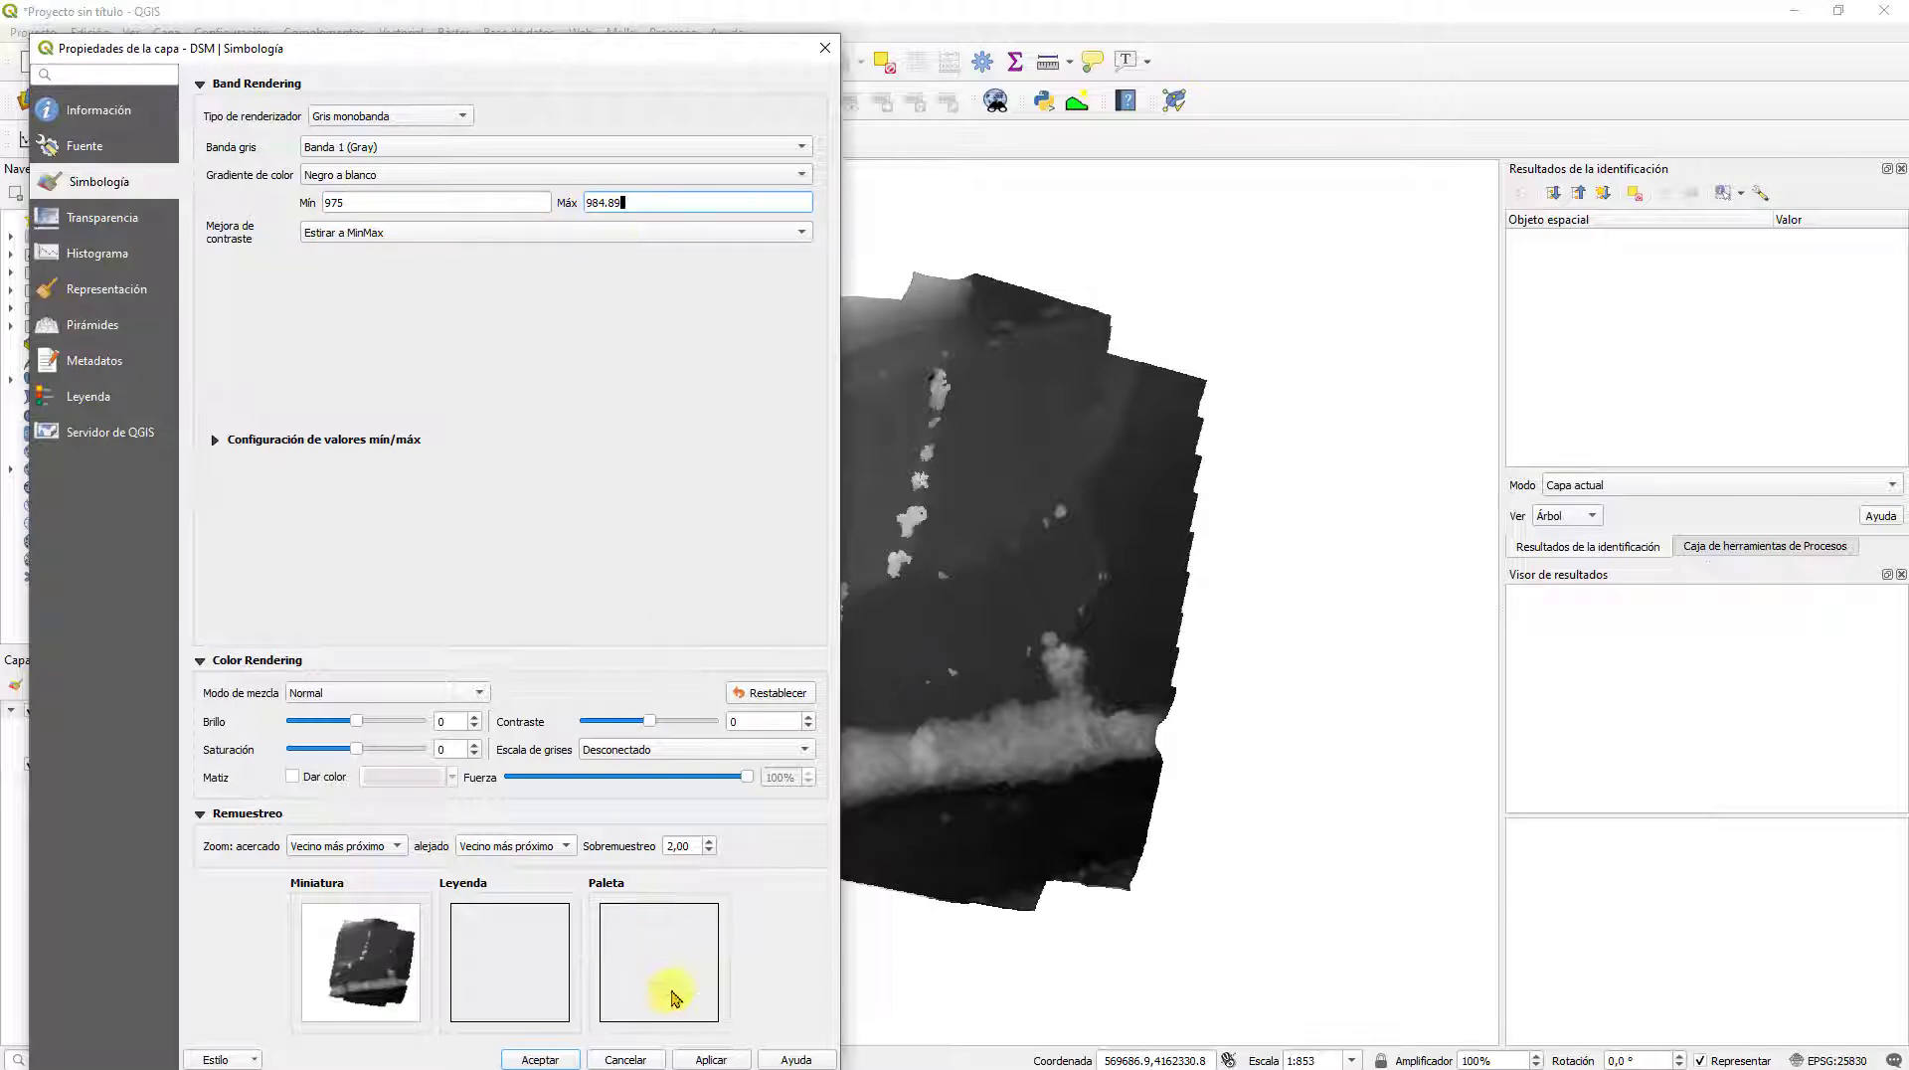
{"action": "left_click", "coordinate": [710, 1060]}
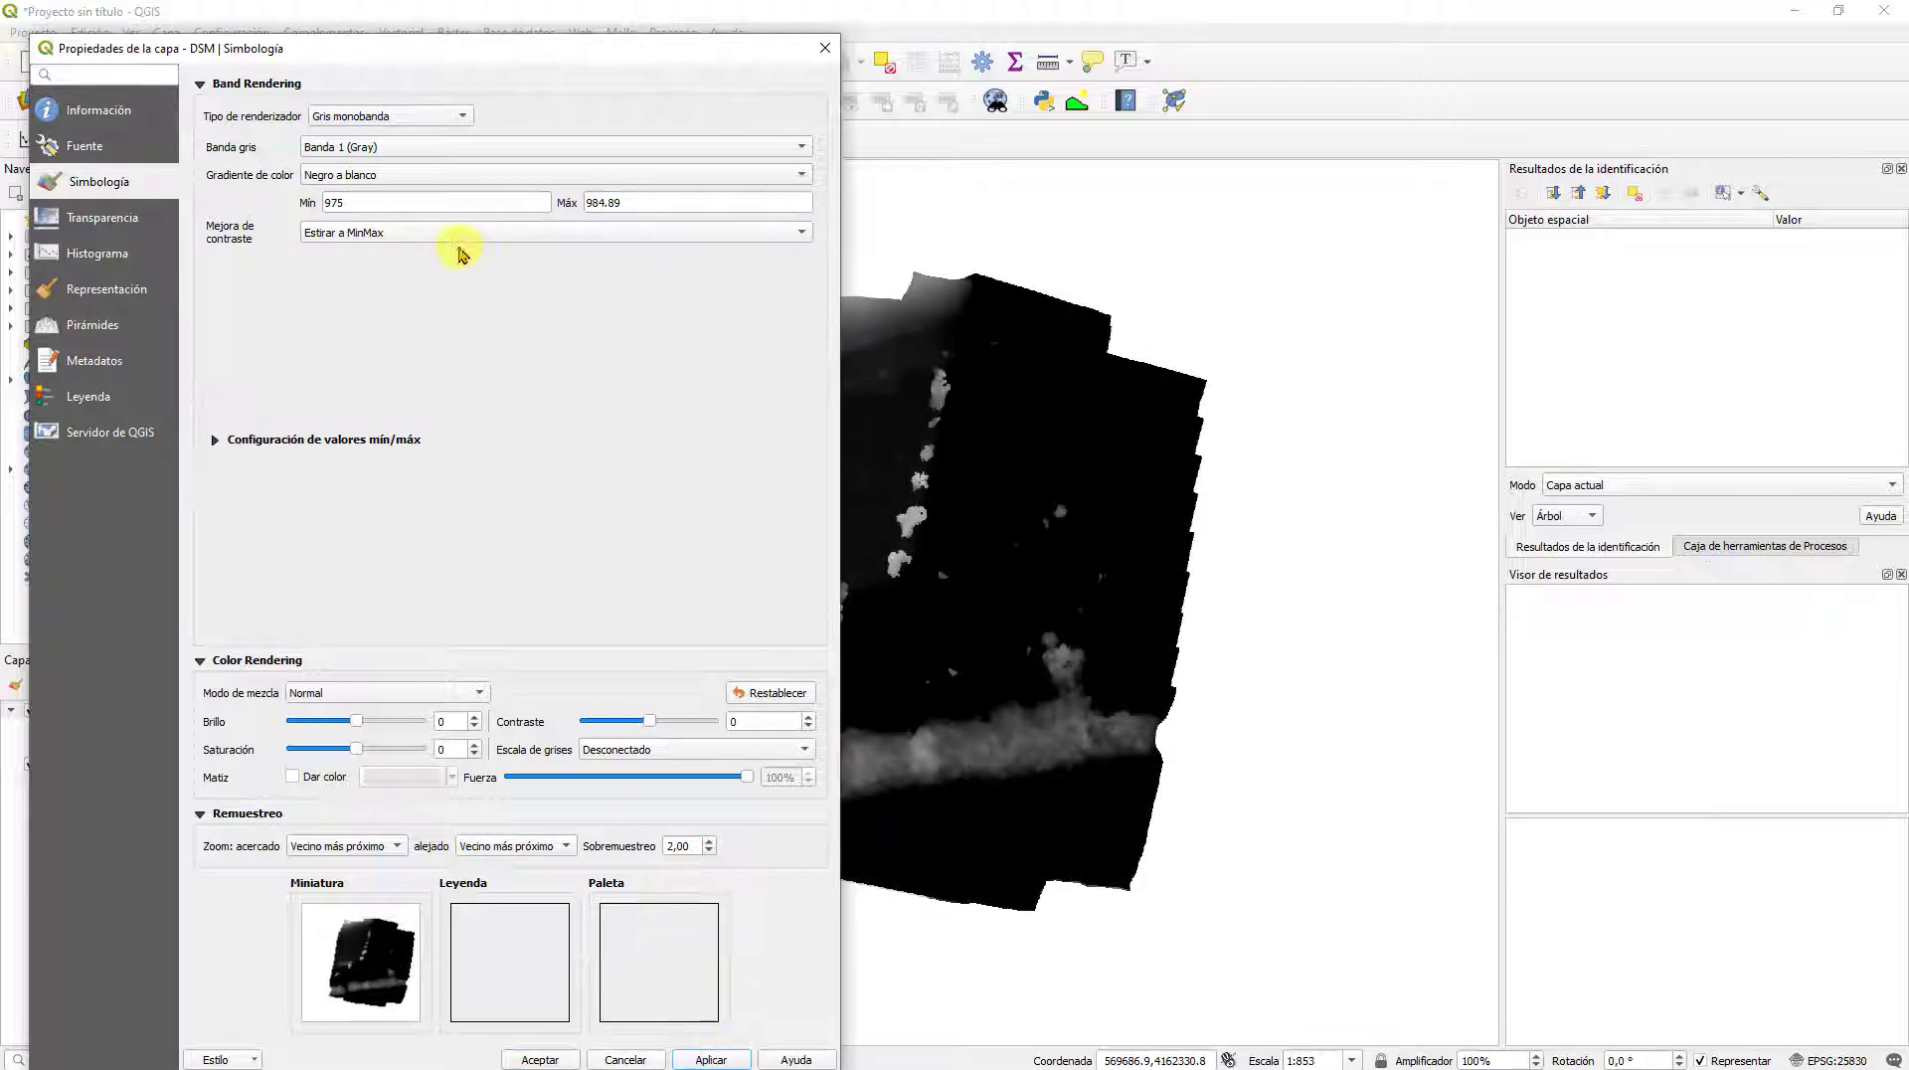
{"action": "double_click", "coordinate": [335, 204]}
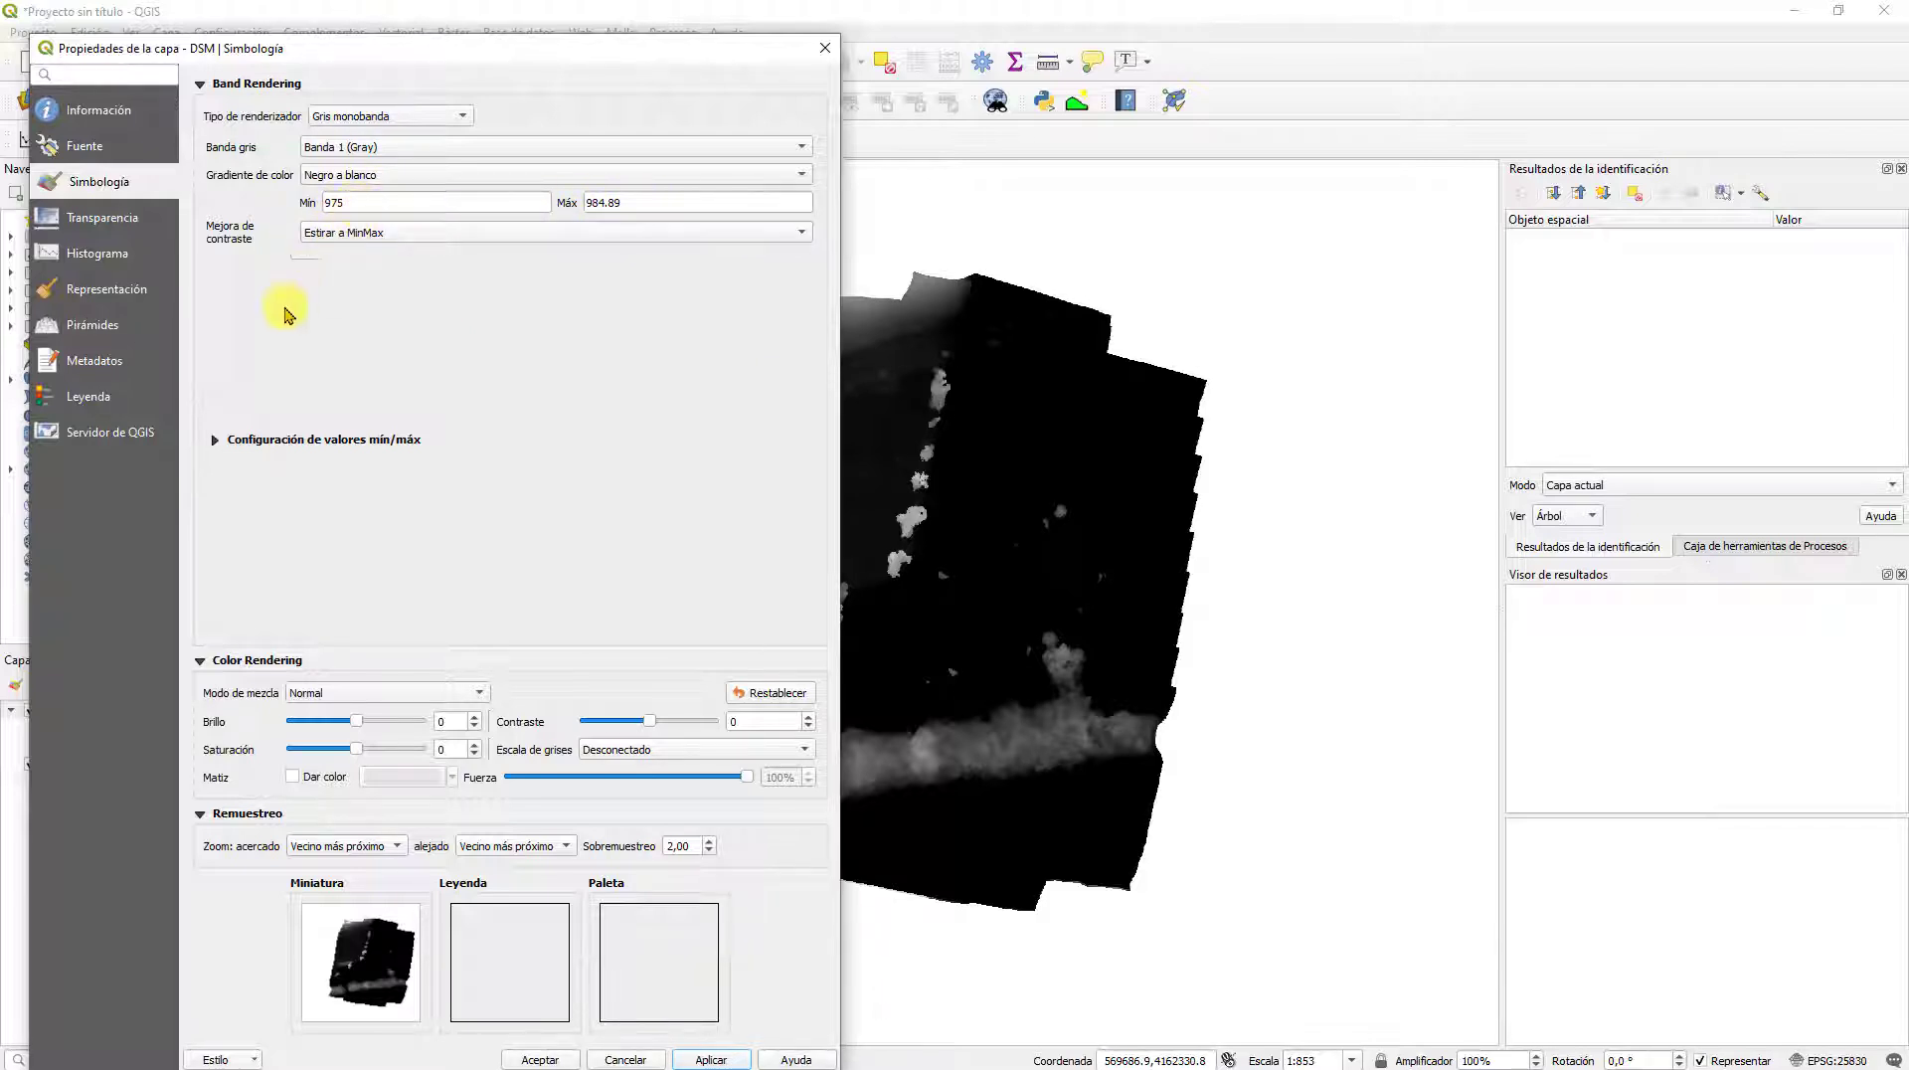
Step: Switch the DSM layer's min/max value settings to Mín / máx and apply the recalculated range
{"action": "left_click", "coordinate": [215, 440]}
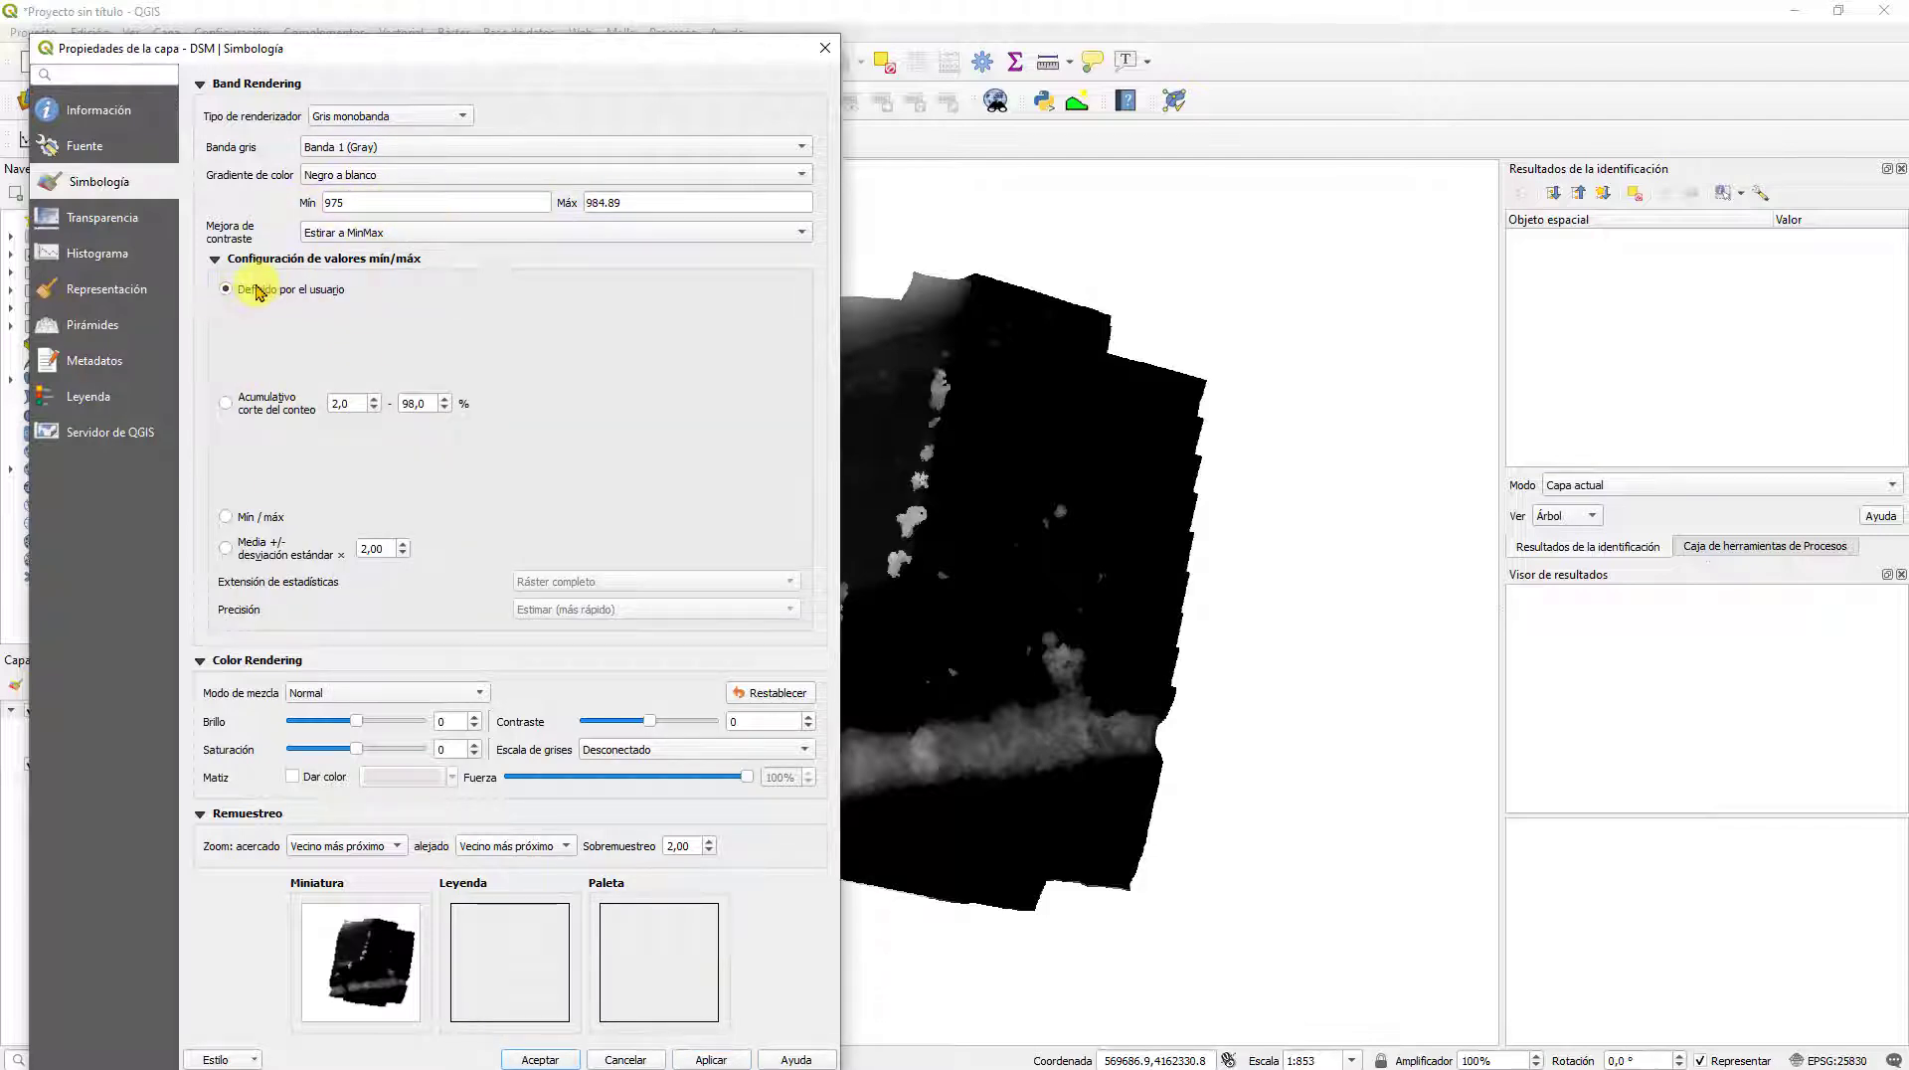
{"action": "left_click", "coordinate": [227, 517]}
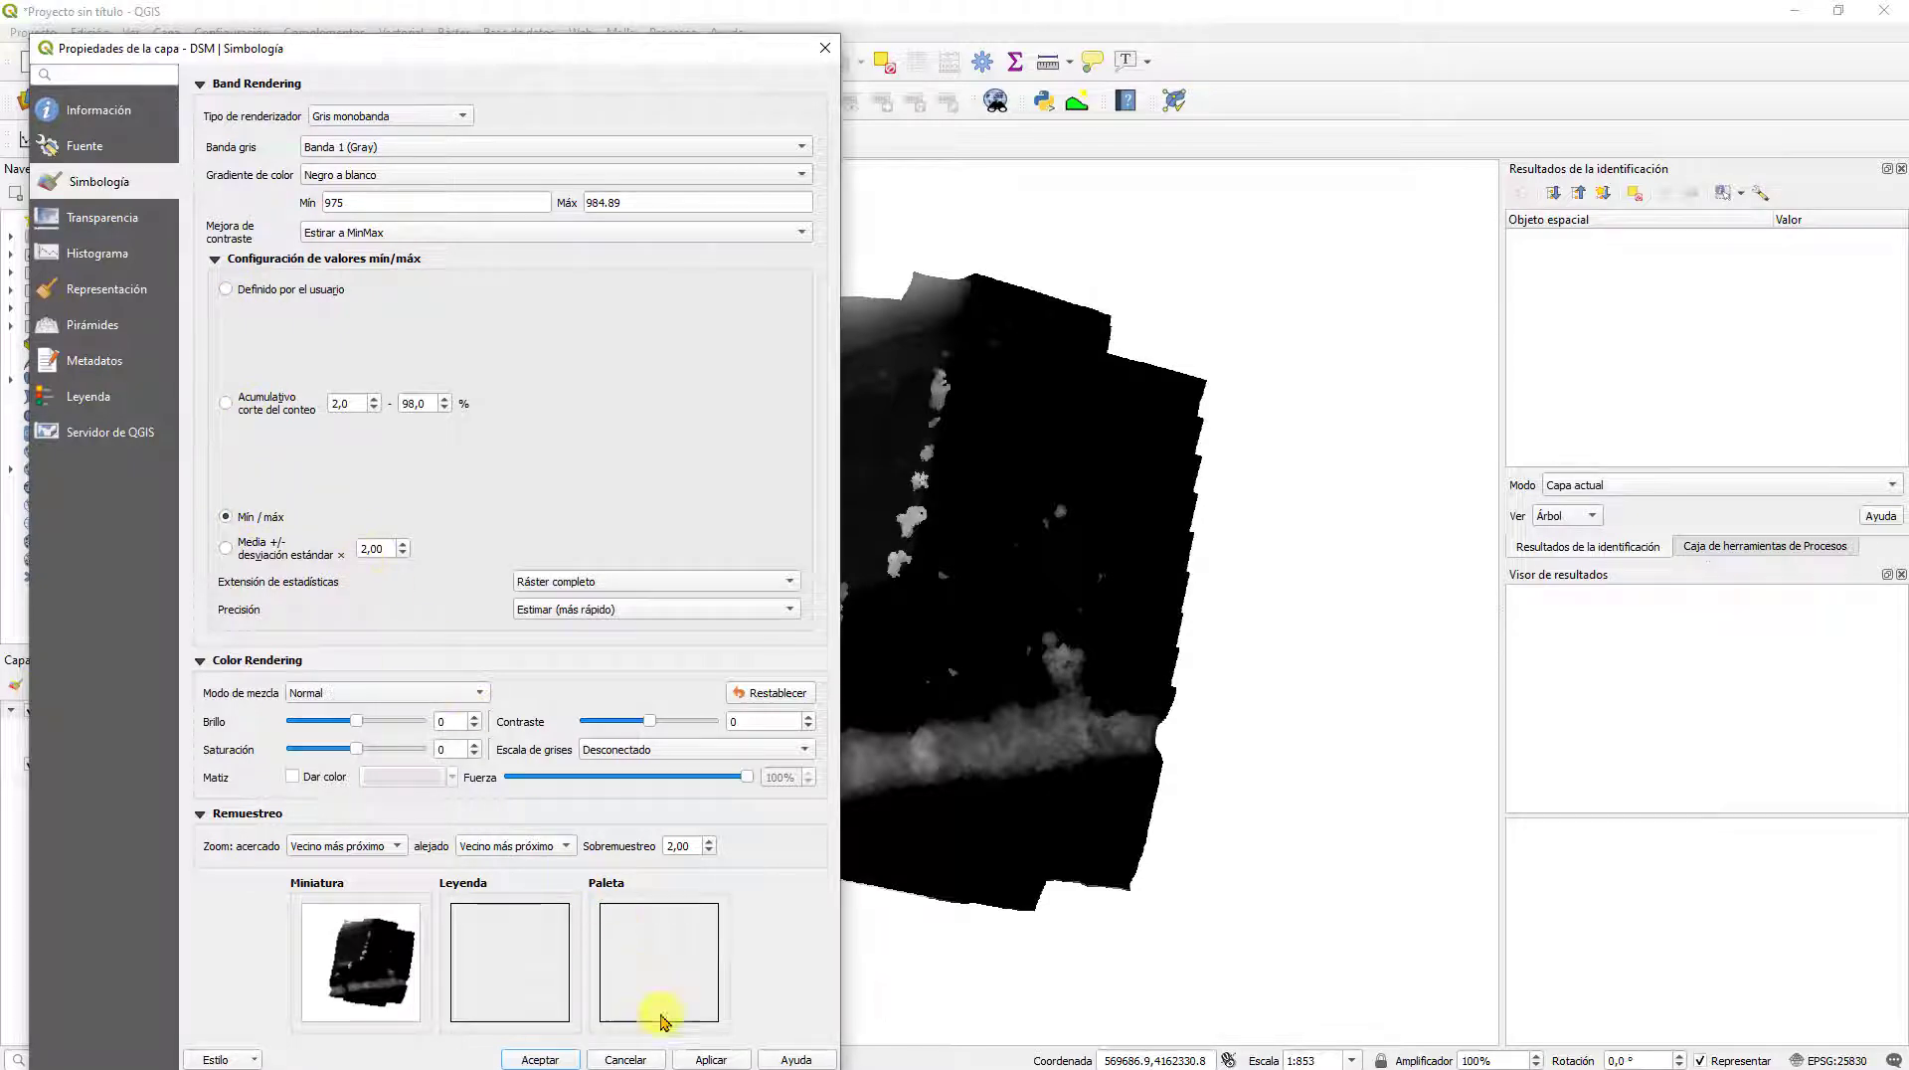
{"action": "left_click", "coordinate": [711, 1059]}
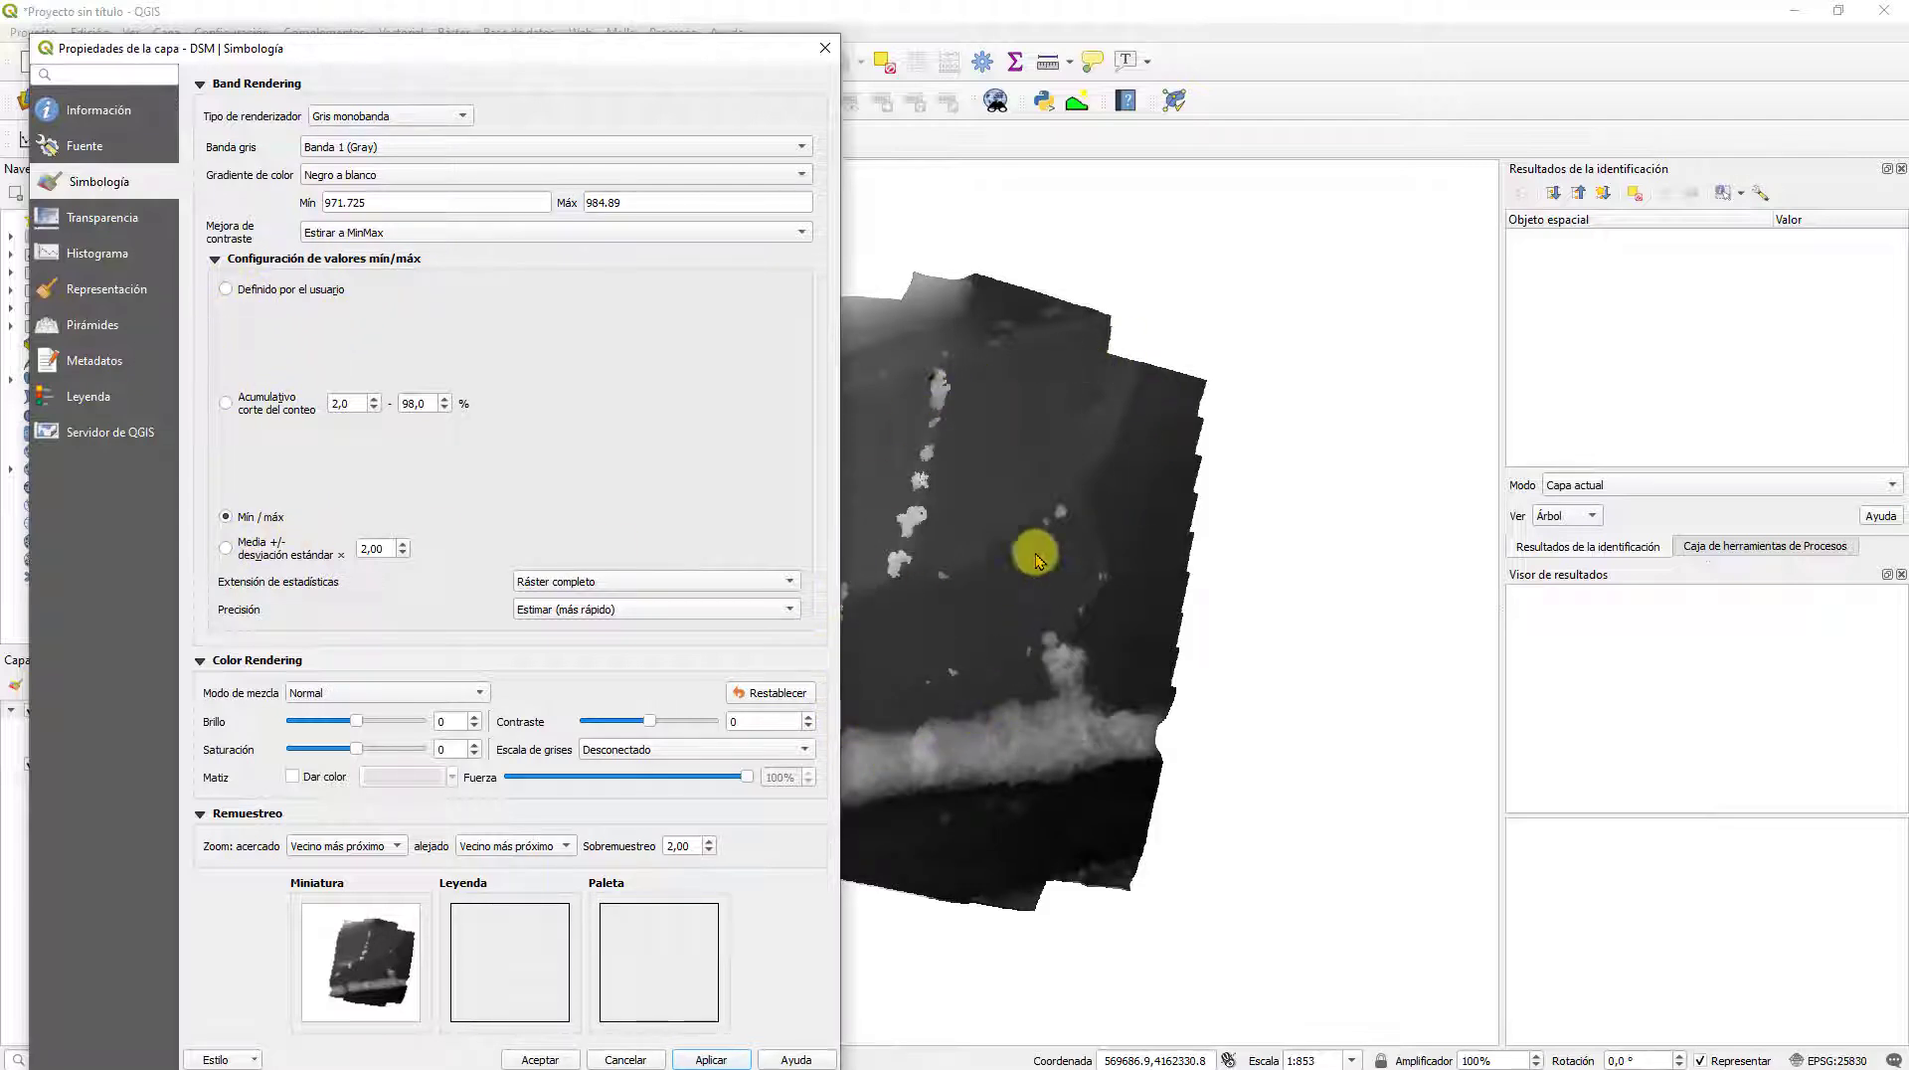
Step: Set the DSM layer's minimum value to 975 with contrast enhancement Estirar y cortar a MinMax, and apply it
{"action": "left_click", "coordinate": [360, 236]}
{"action": "left_click", "coordinate": [360, 232]}
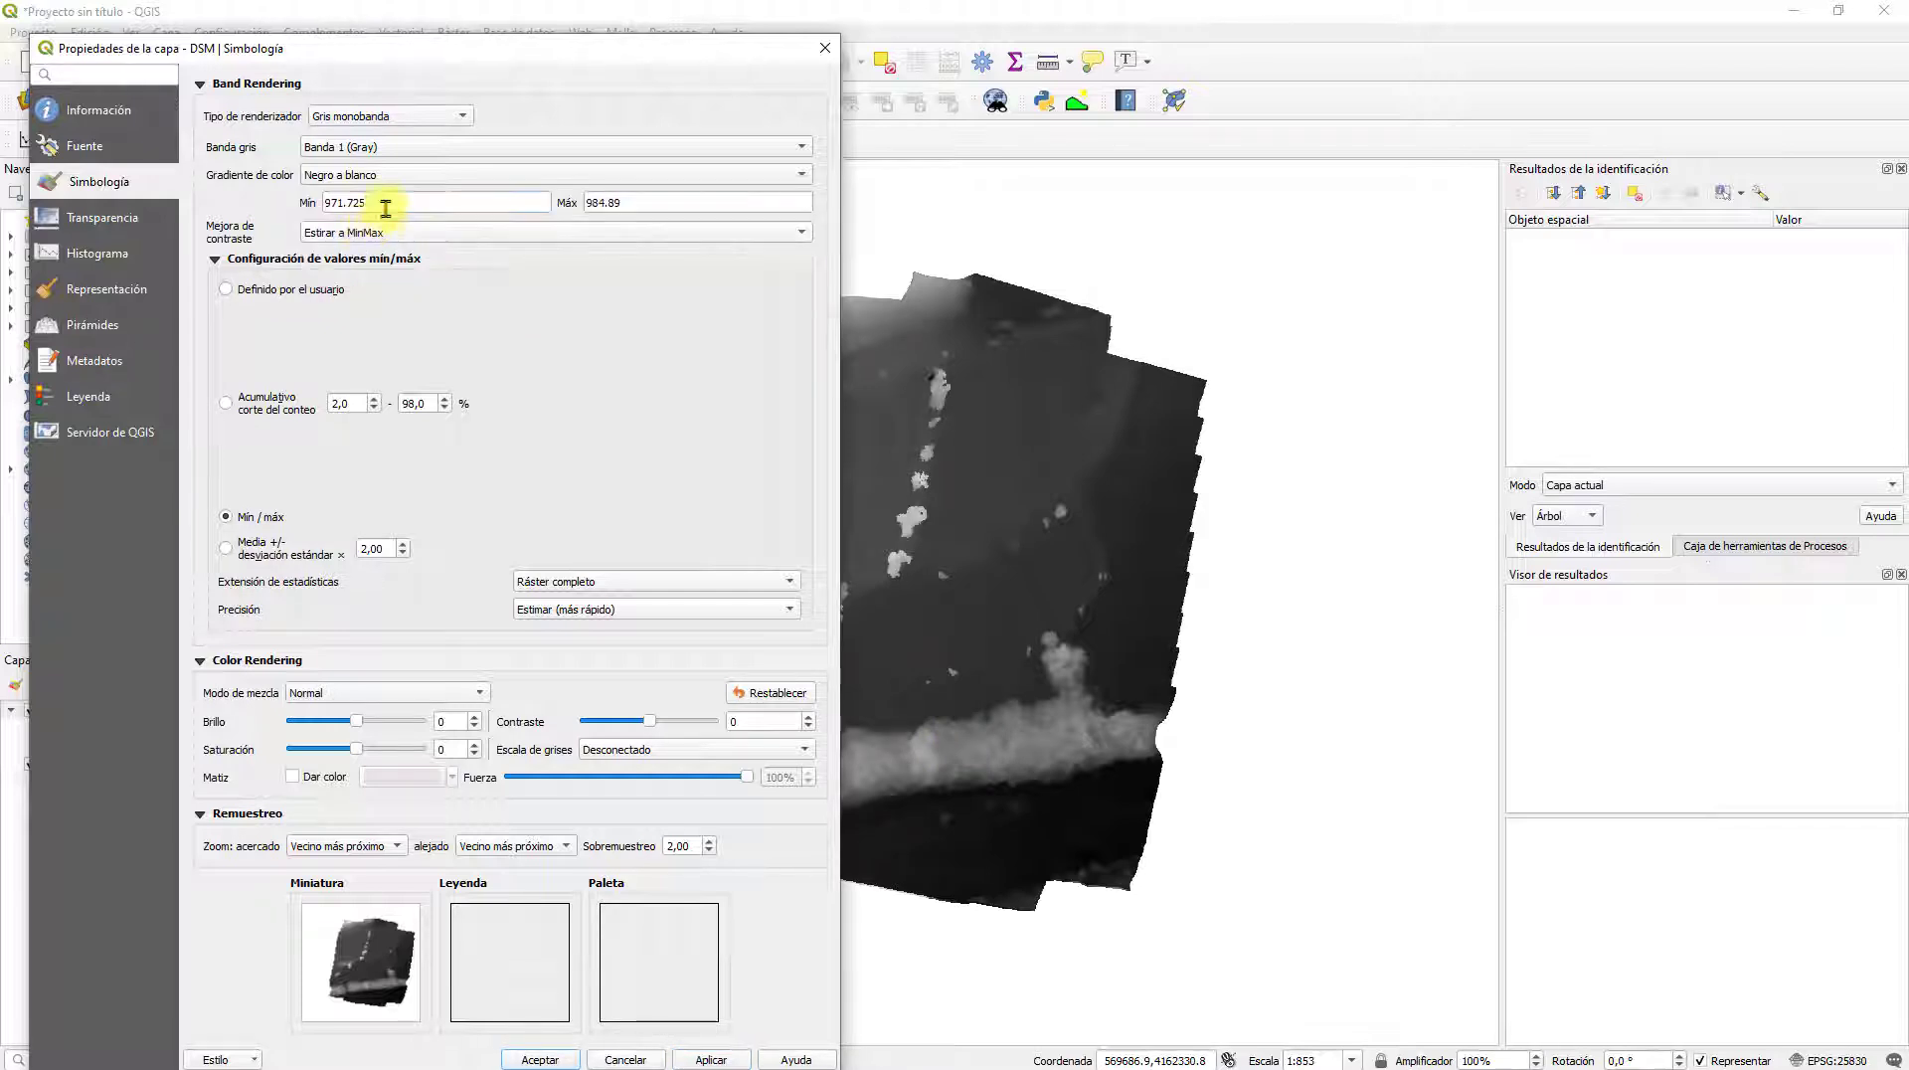
{"action": "left_click_drag", "start_coordinate": [384, 202], "coordinate": [261, 202]}
{"action": "type", "text": "975"}
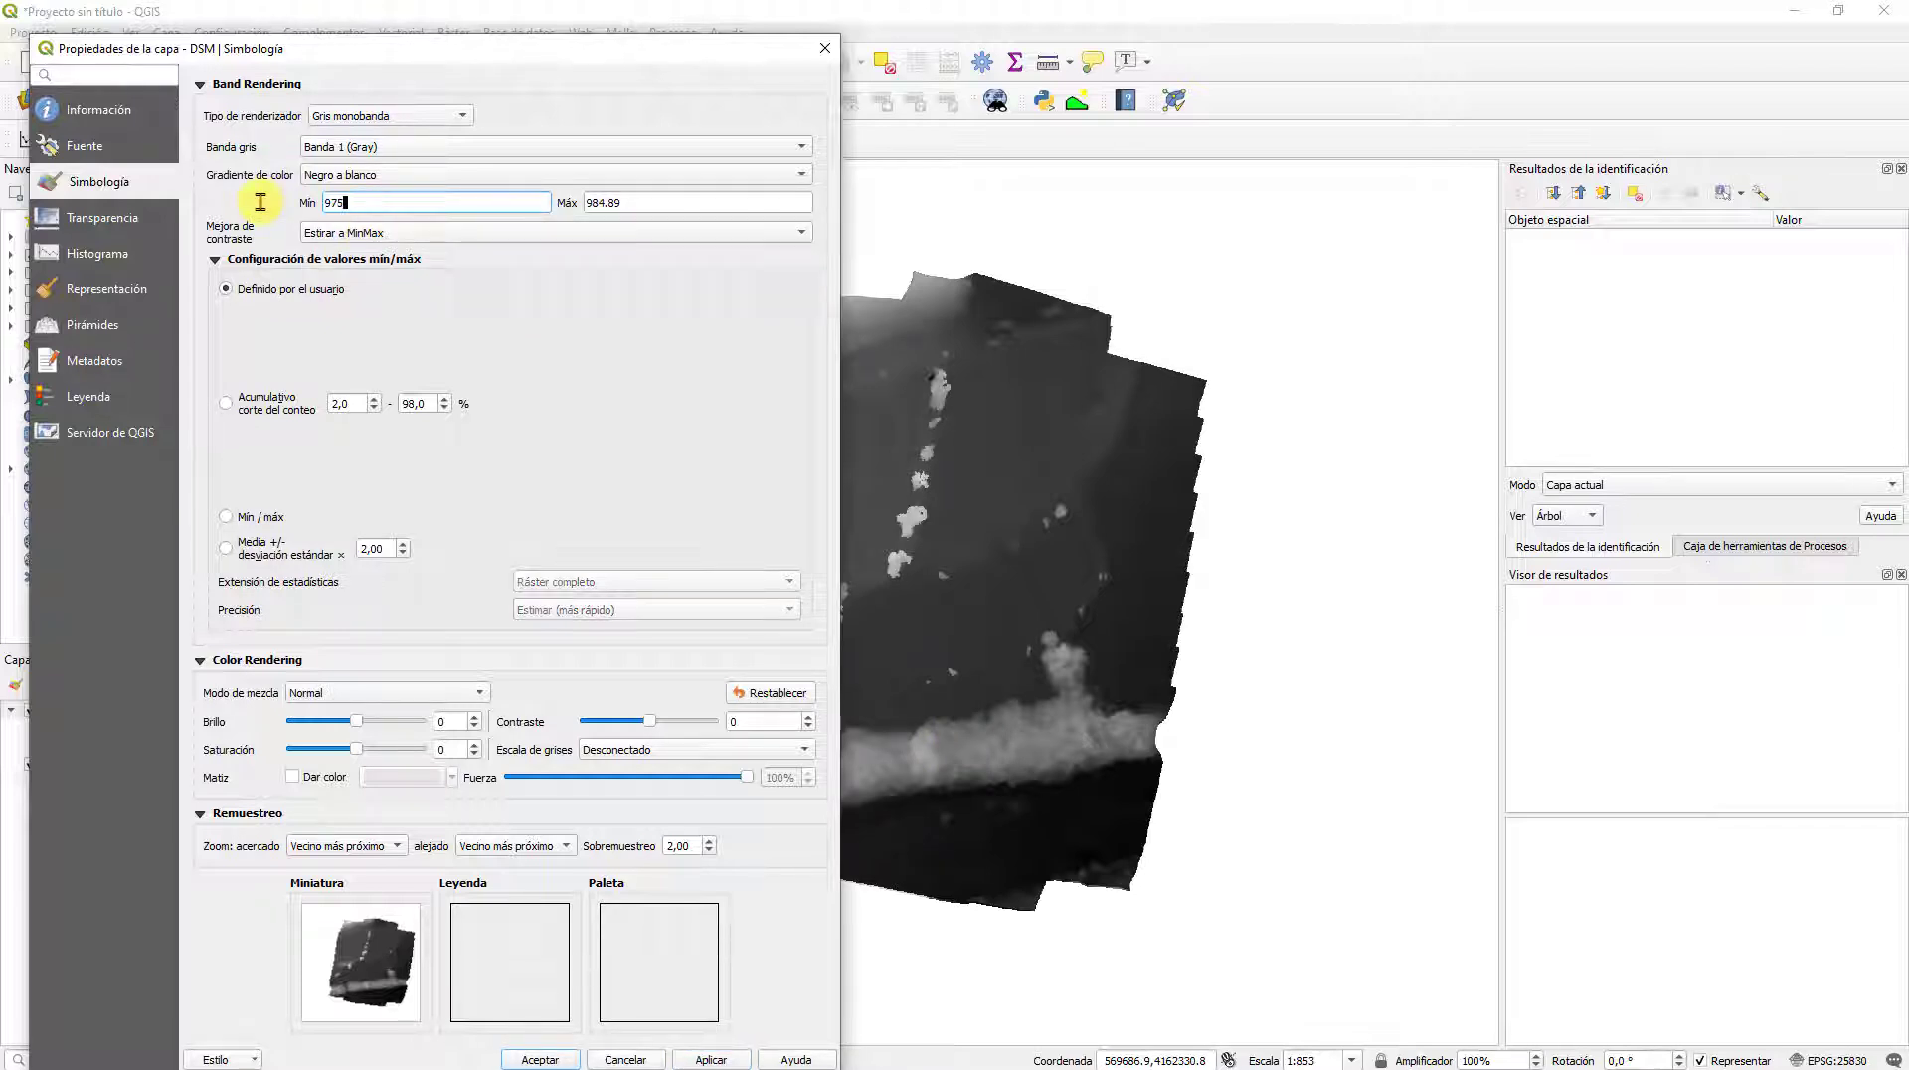
{"action": "left_click", "coordinate": [338, 233]}
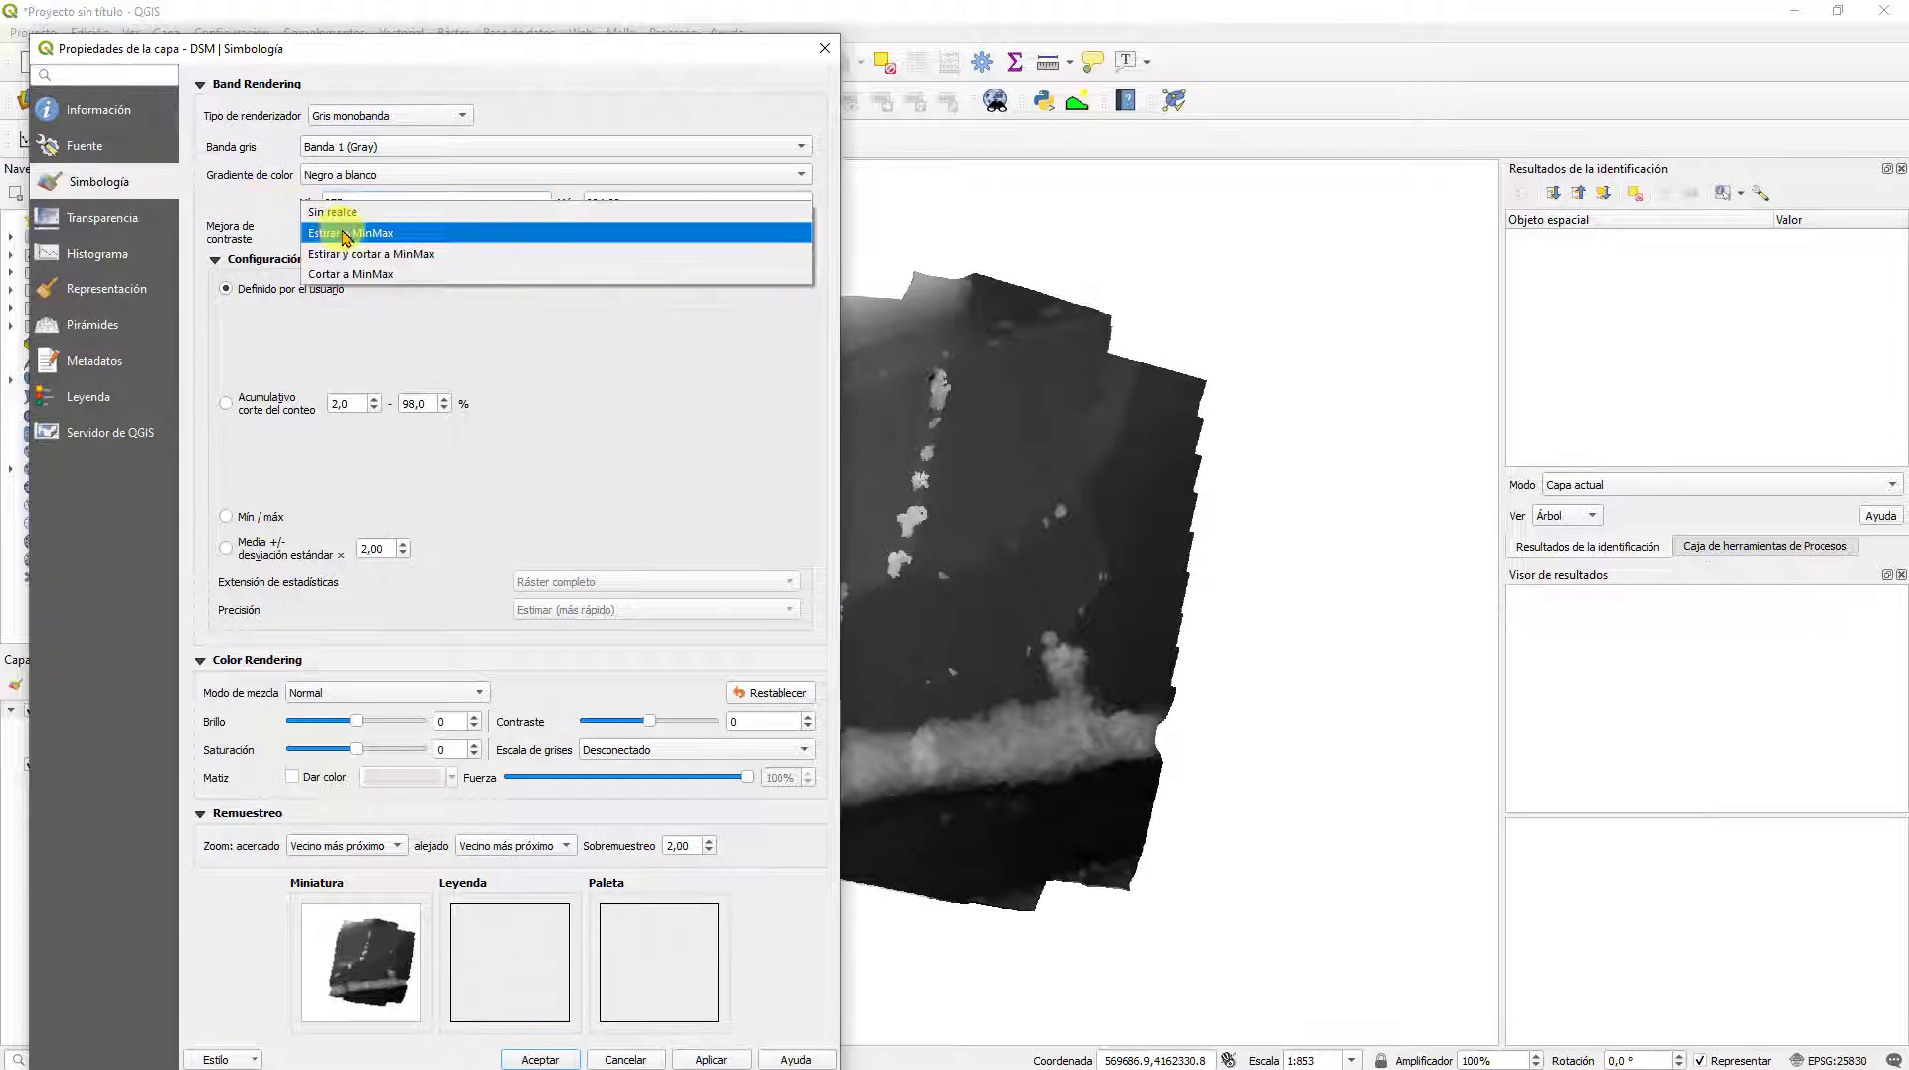
{"action": "left_click", "coordinate": [391, 259]}
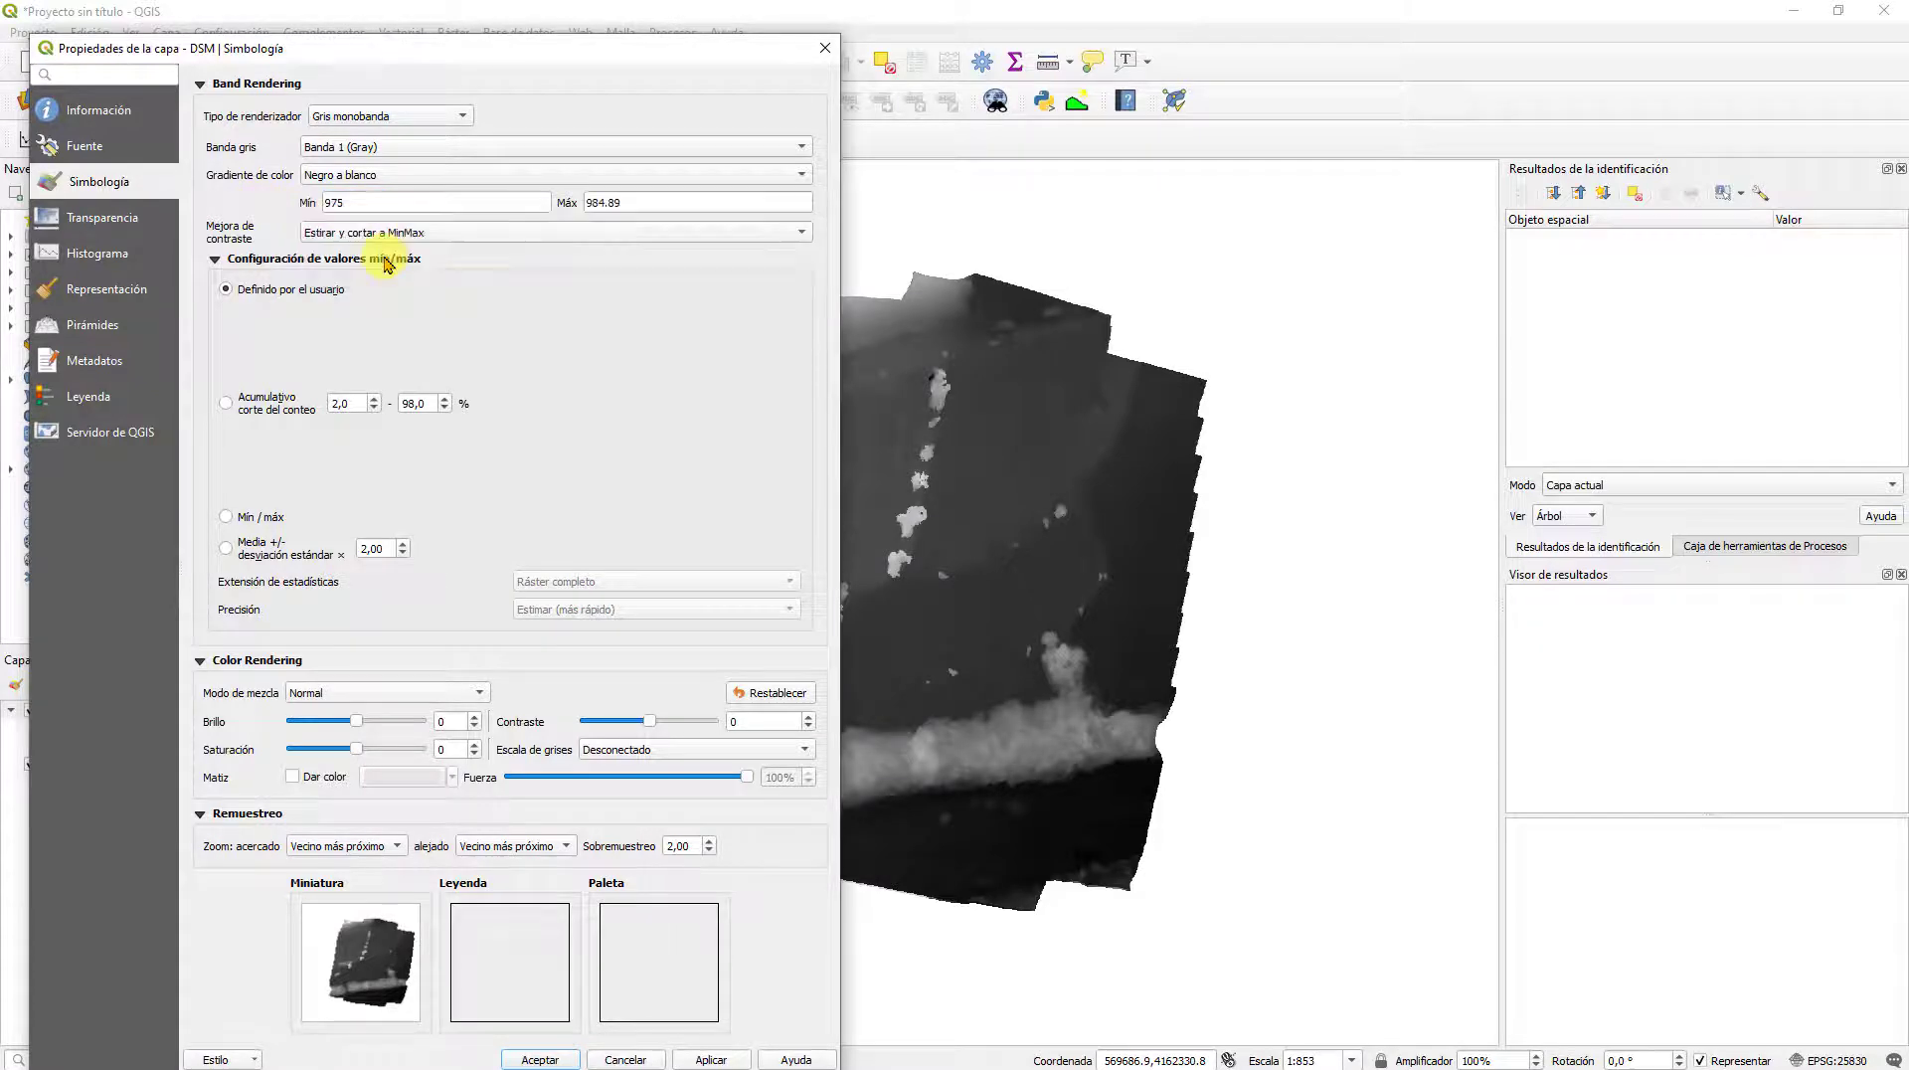
{"action": "left_click", "coordinate": [711, 1059]}
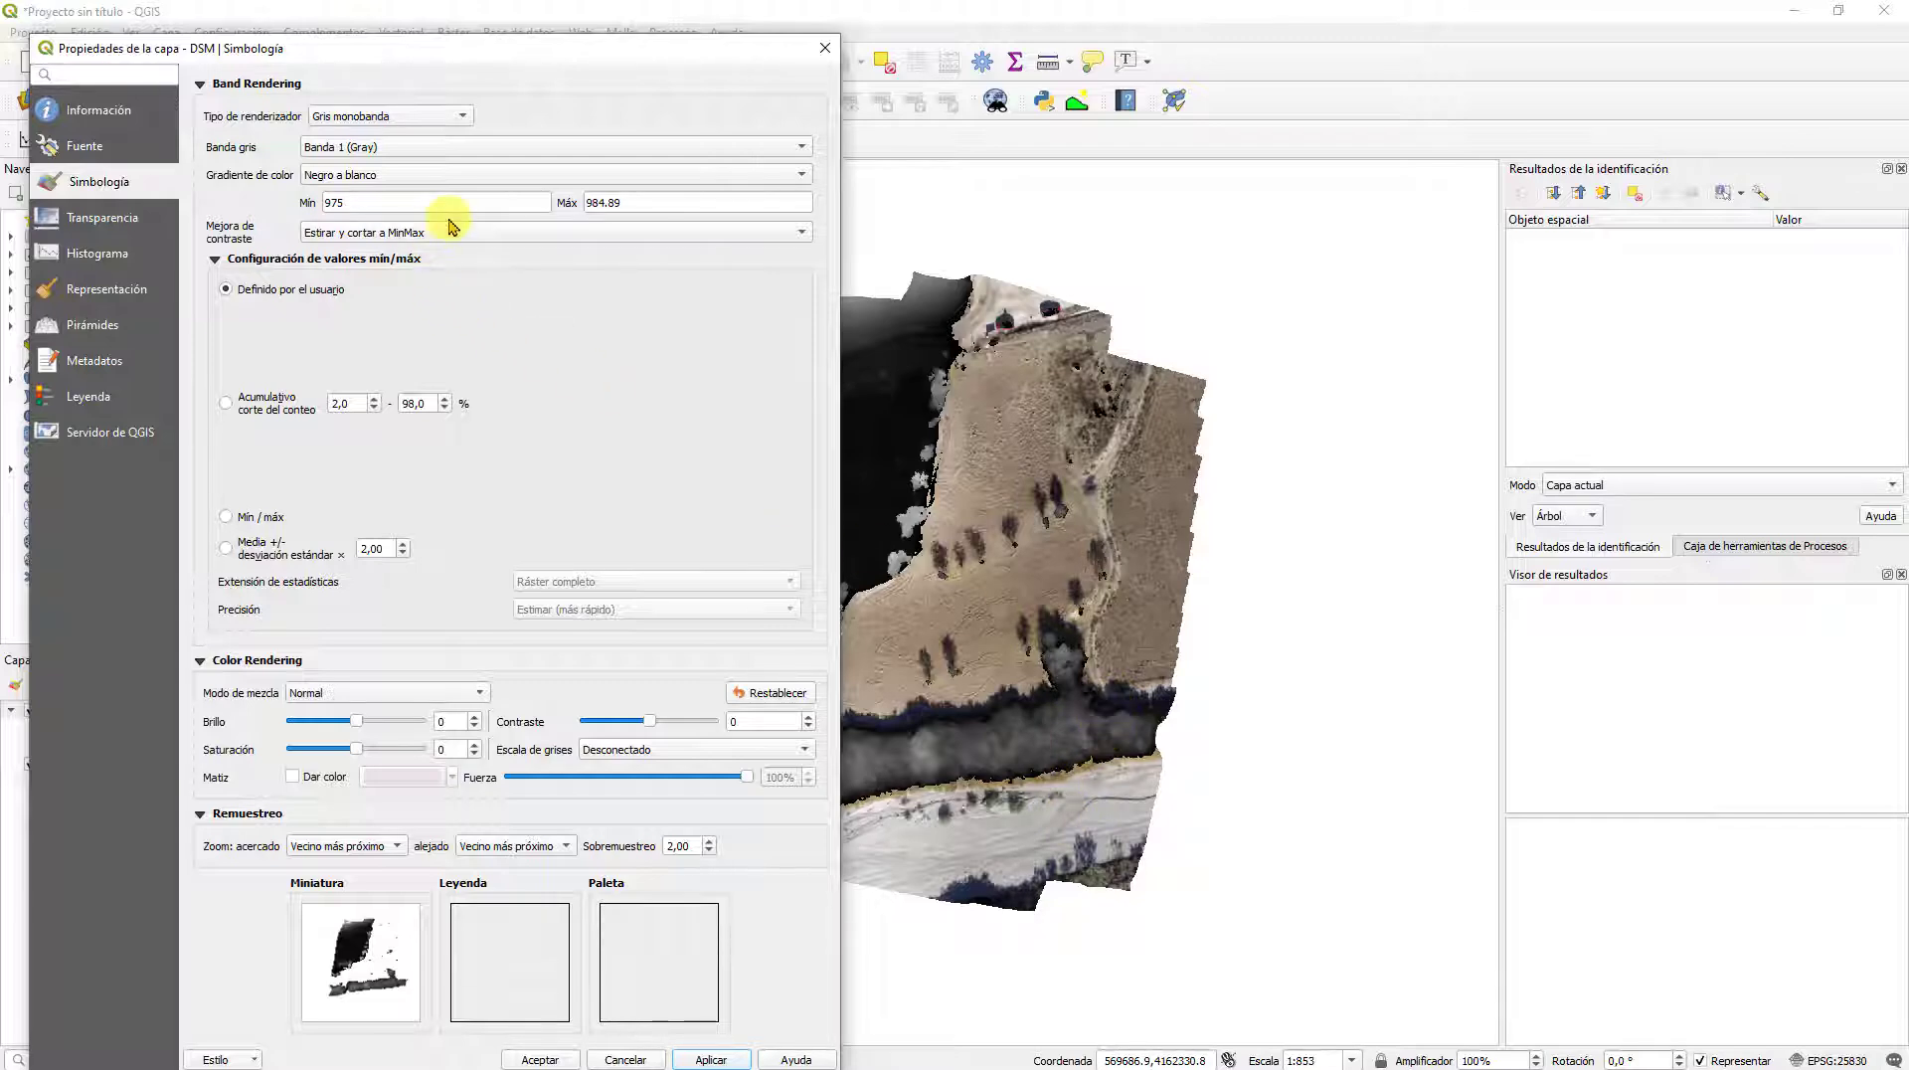
{"action": "double_click", "coordinate": [607, 204]}
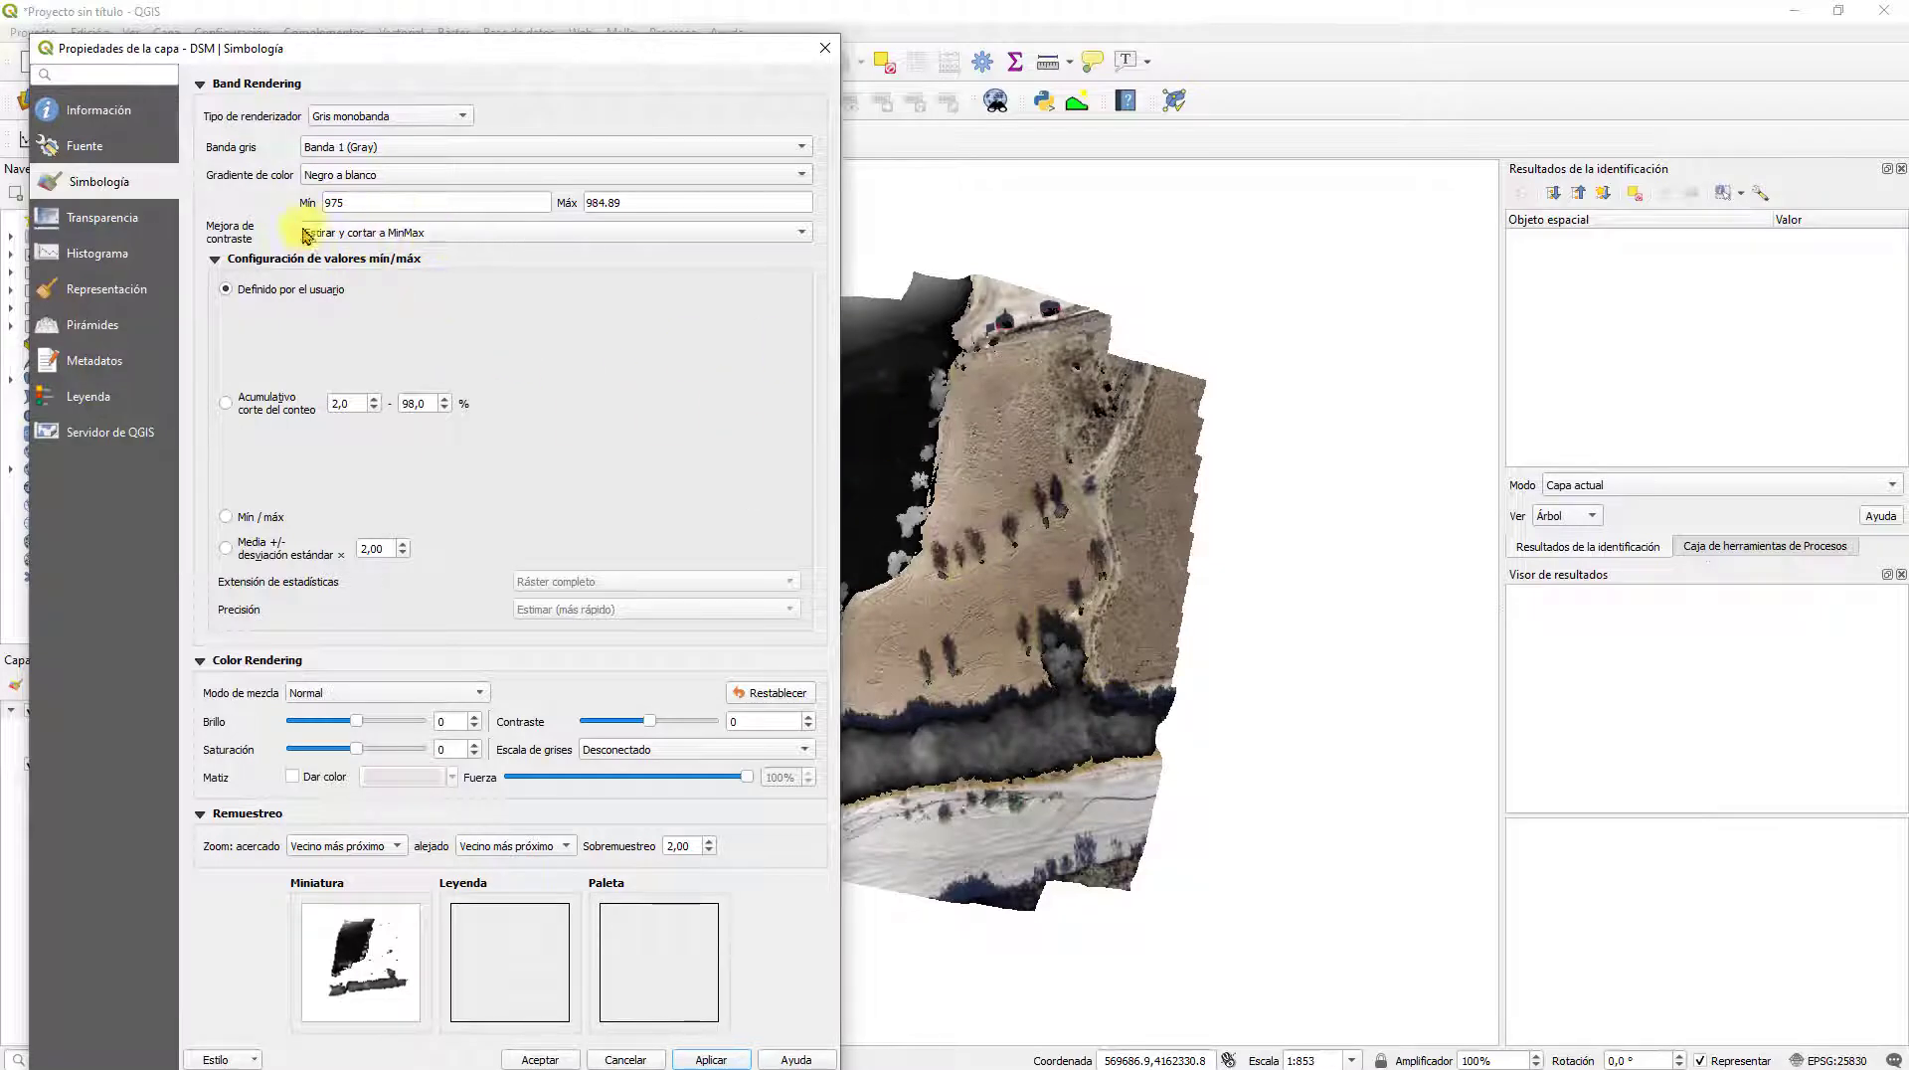
Step: Return the contrast enhancement to Estirar a MinMax and apply the Mín / máx value setting to the DSM layer
{"action": "left_click", "coordinate": [360, 235]}
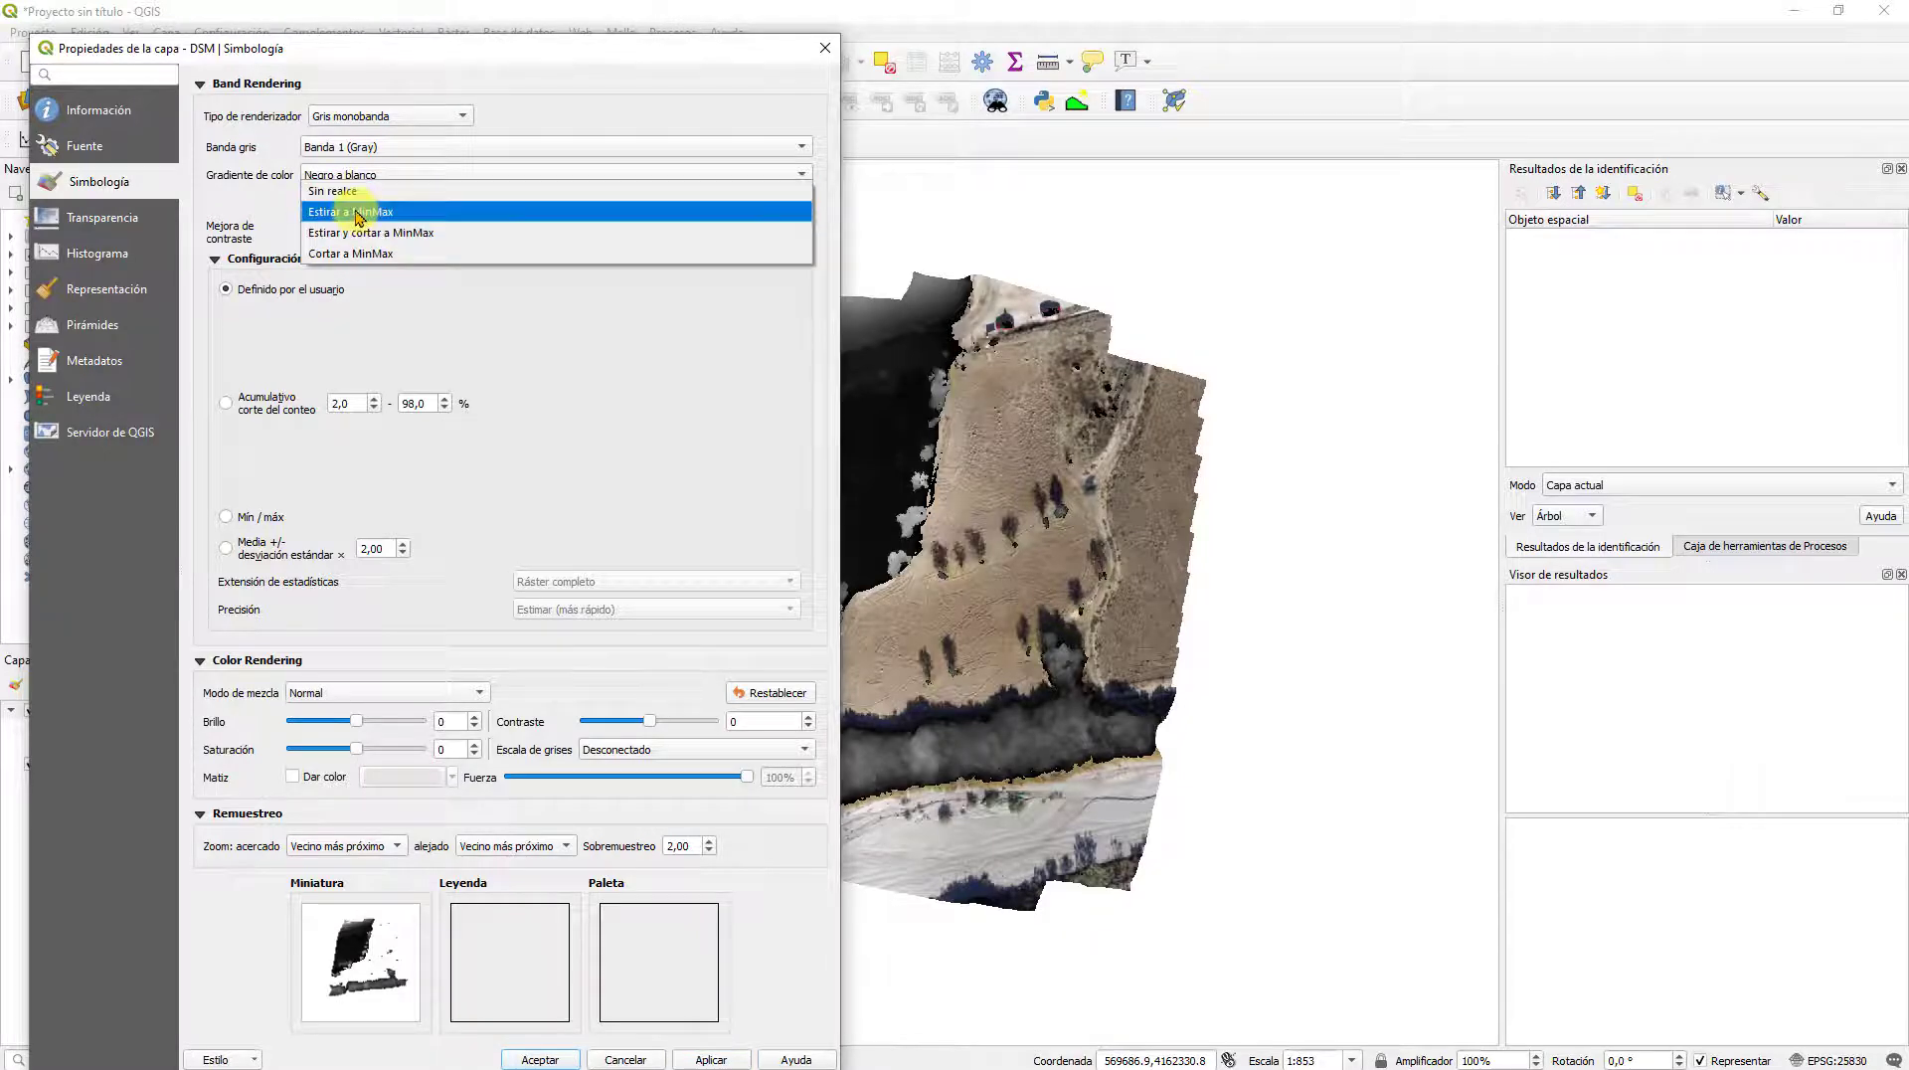
{"action": "left_click", "coordinate": [358, 213]}
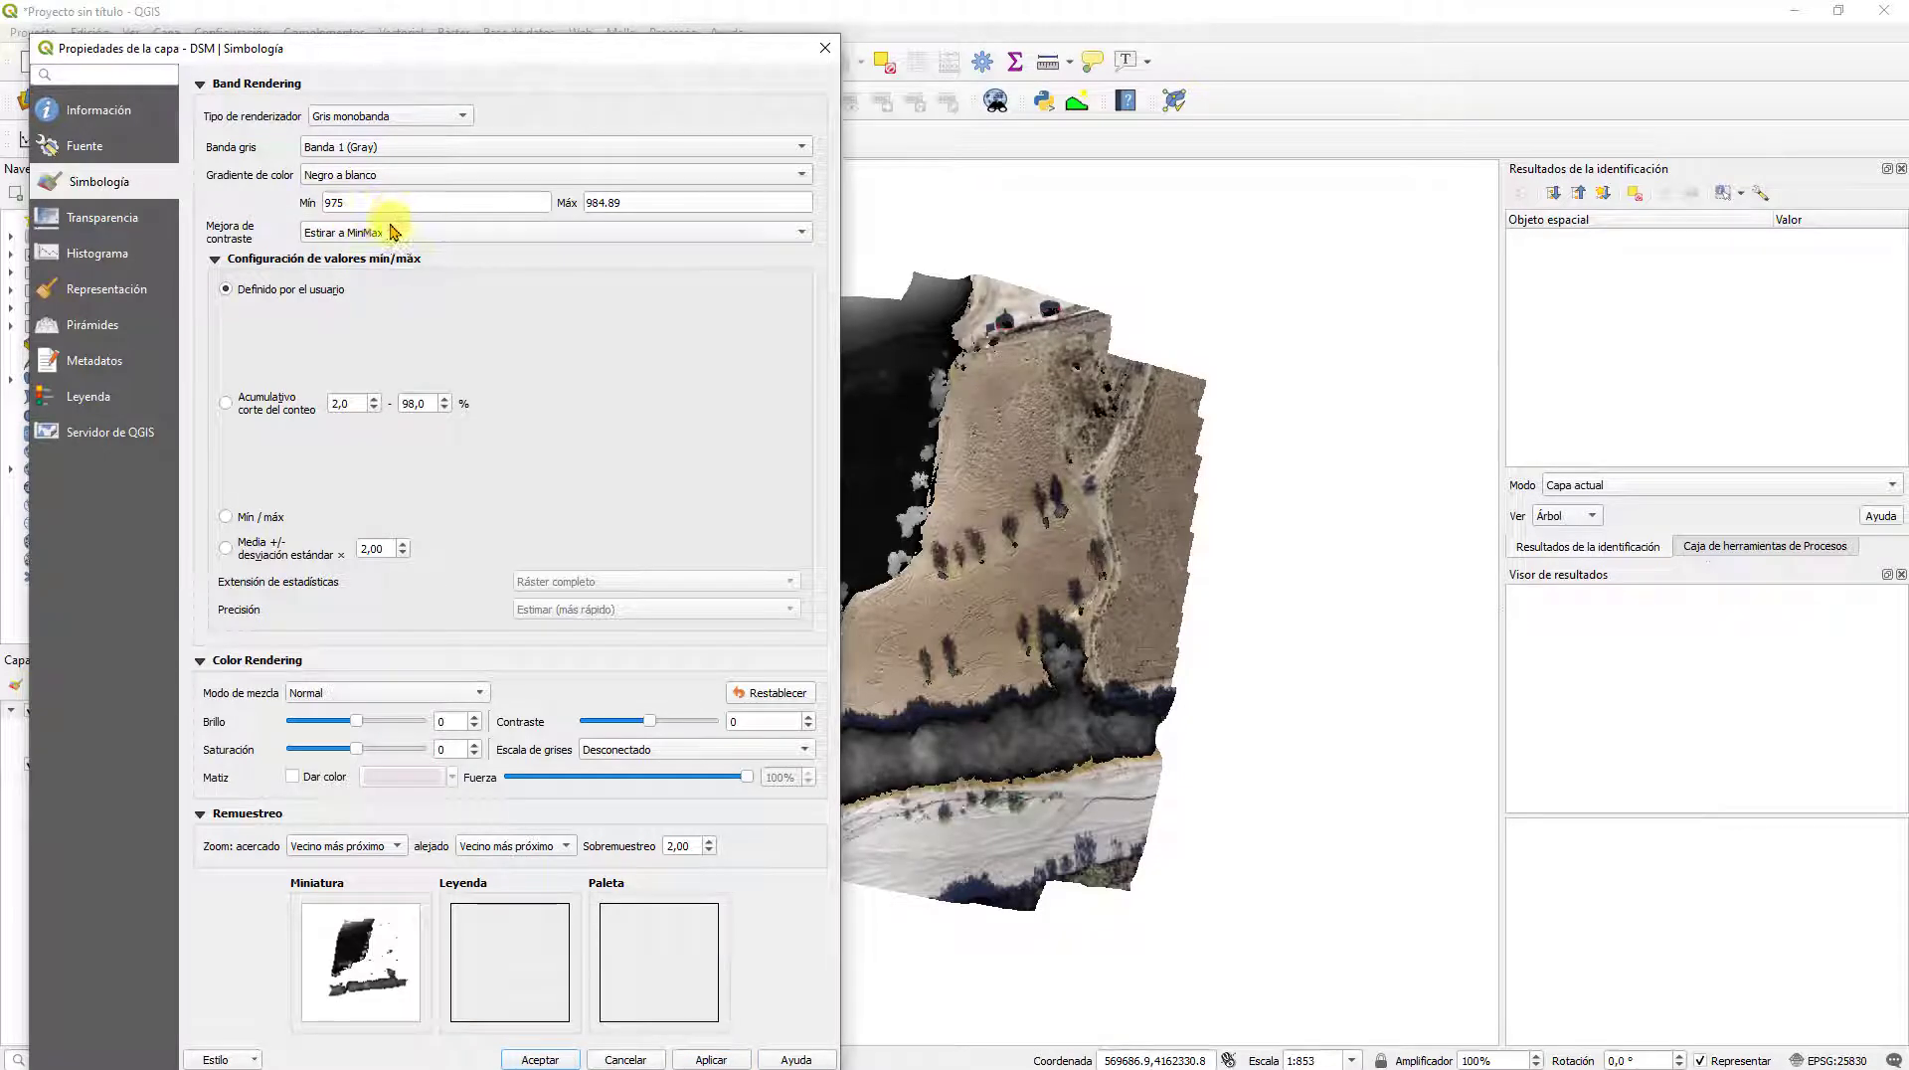
{"action": "left_click", "coordinate": [227, 517]}
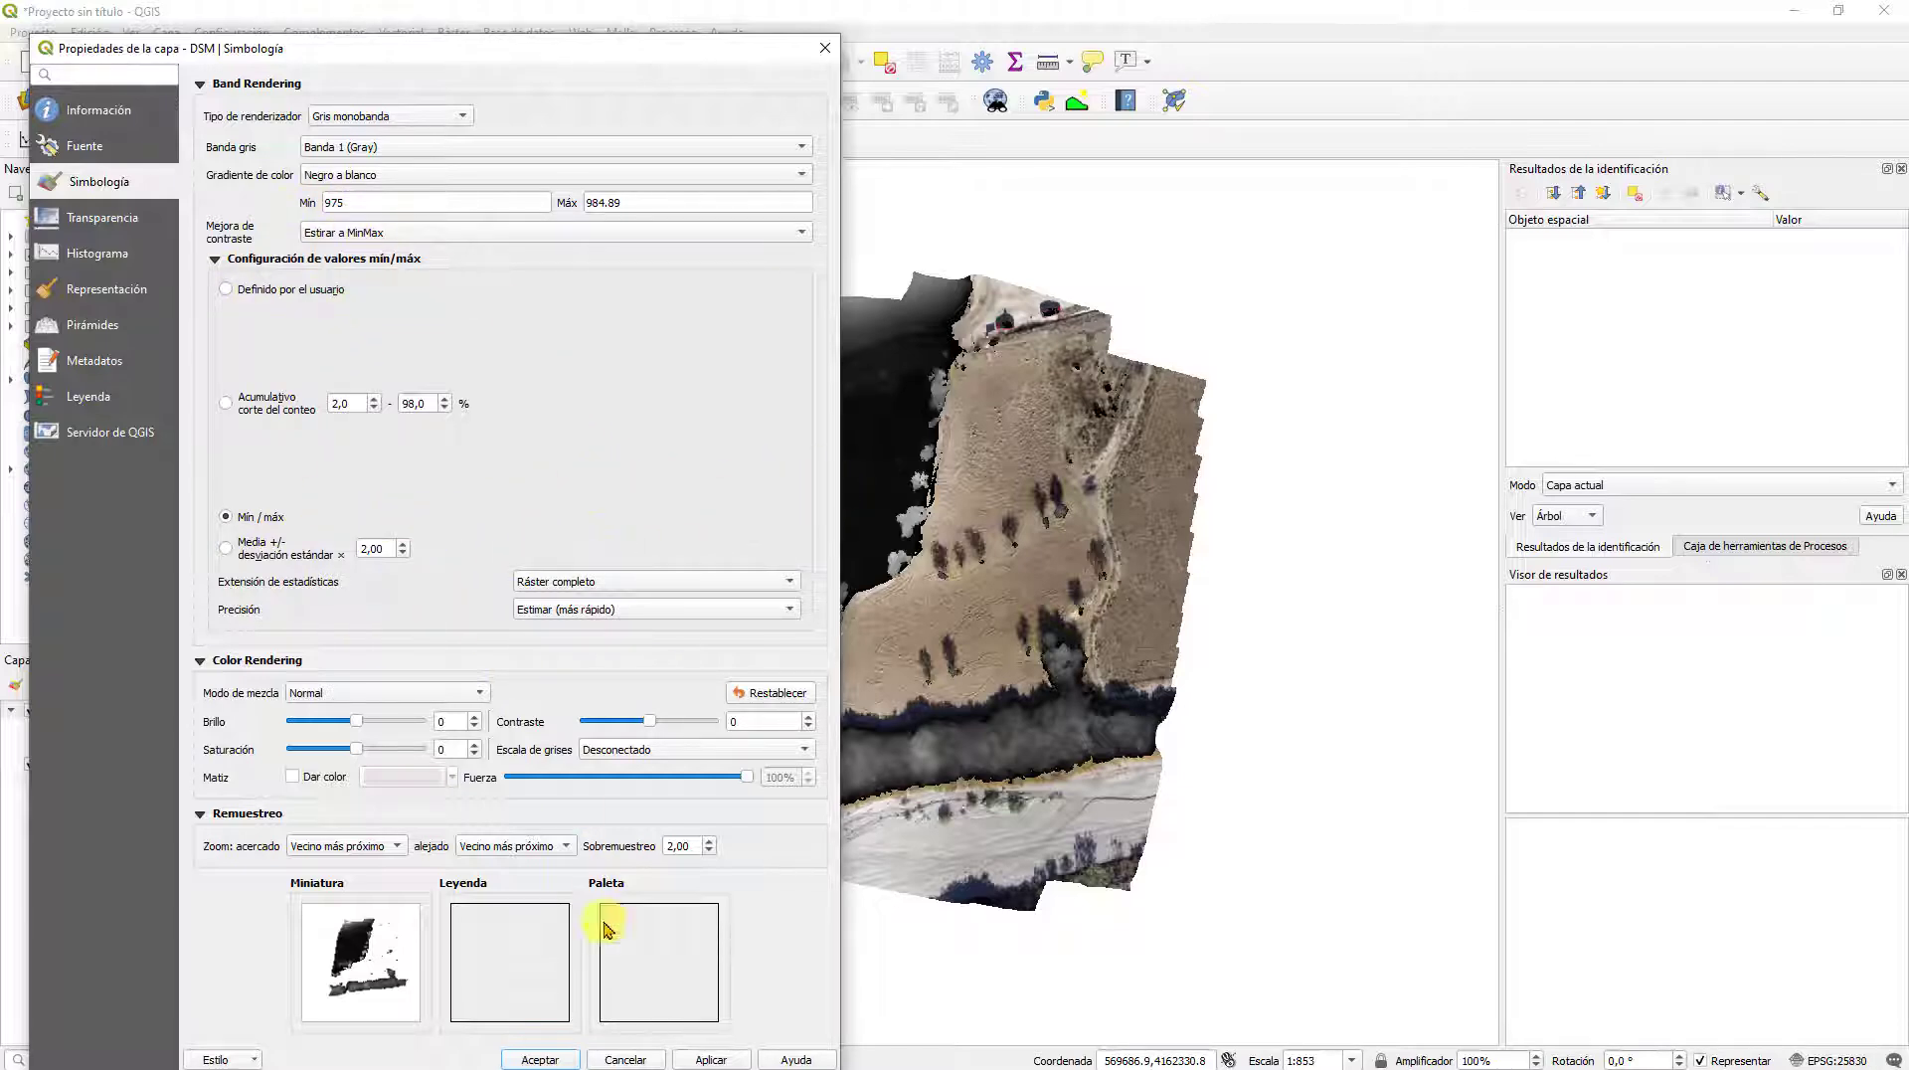
{"action": "left_click", "coordinate": [710, 1060]}
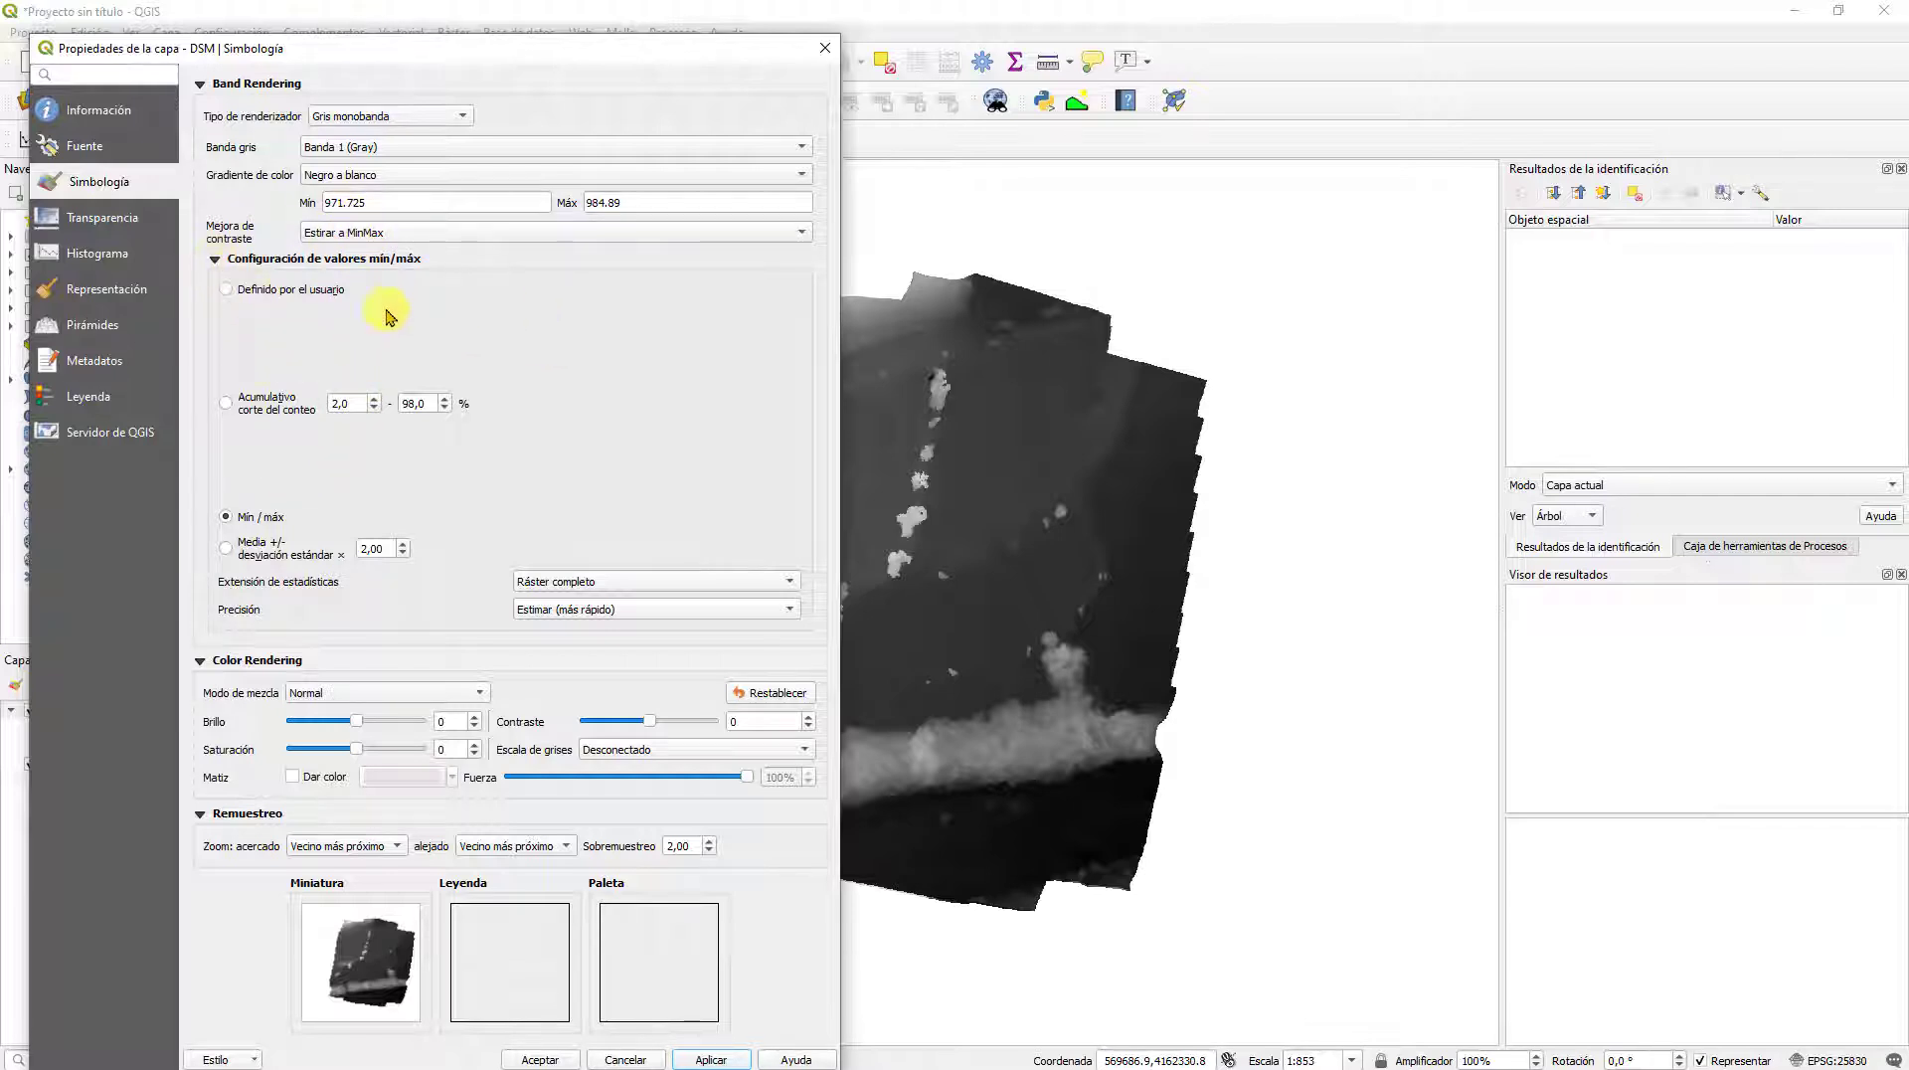
Step: Collapse the min/max value settings and review the zoomed-in resampling methods, keeping Vecino más próximo
{"action": "left_click", "coordinate": [217, 262]}
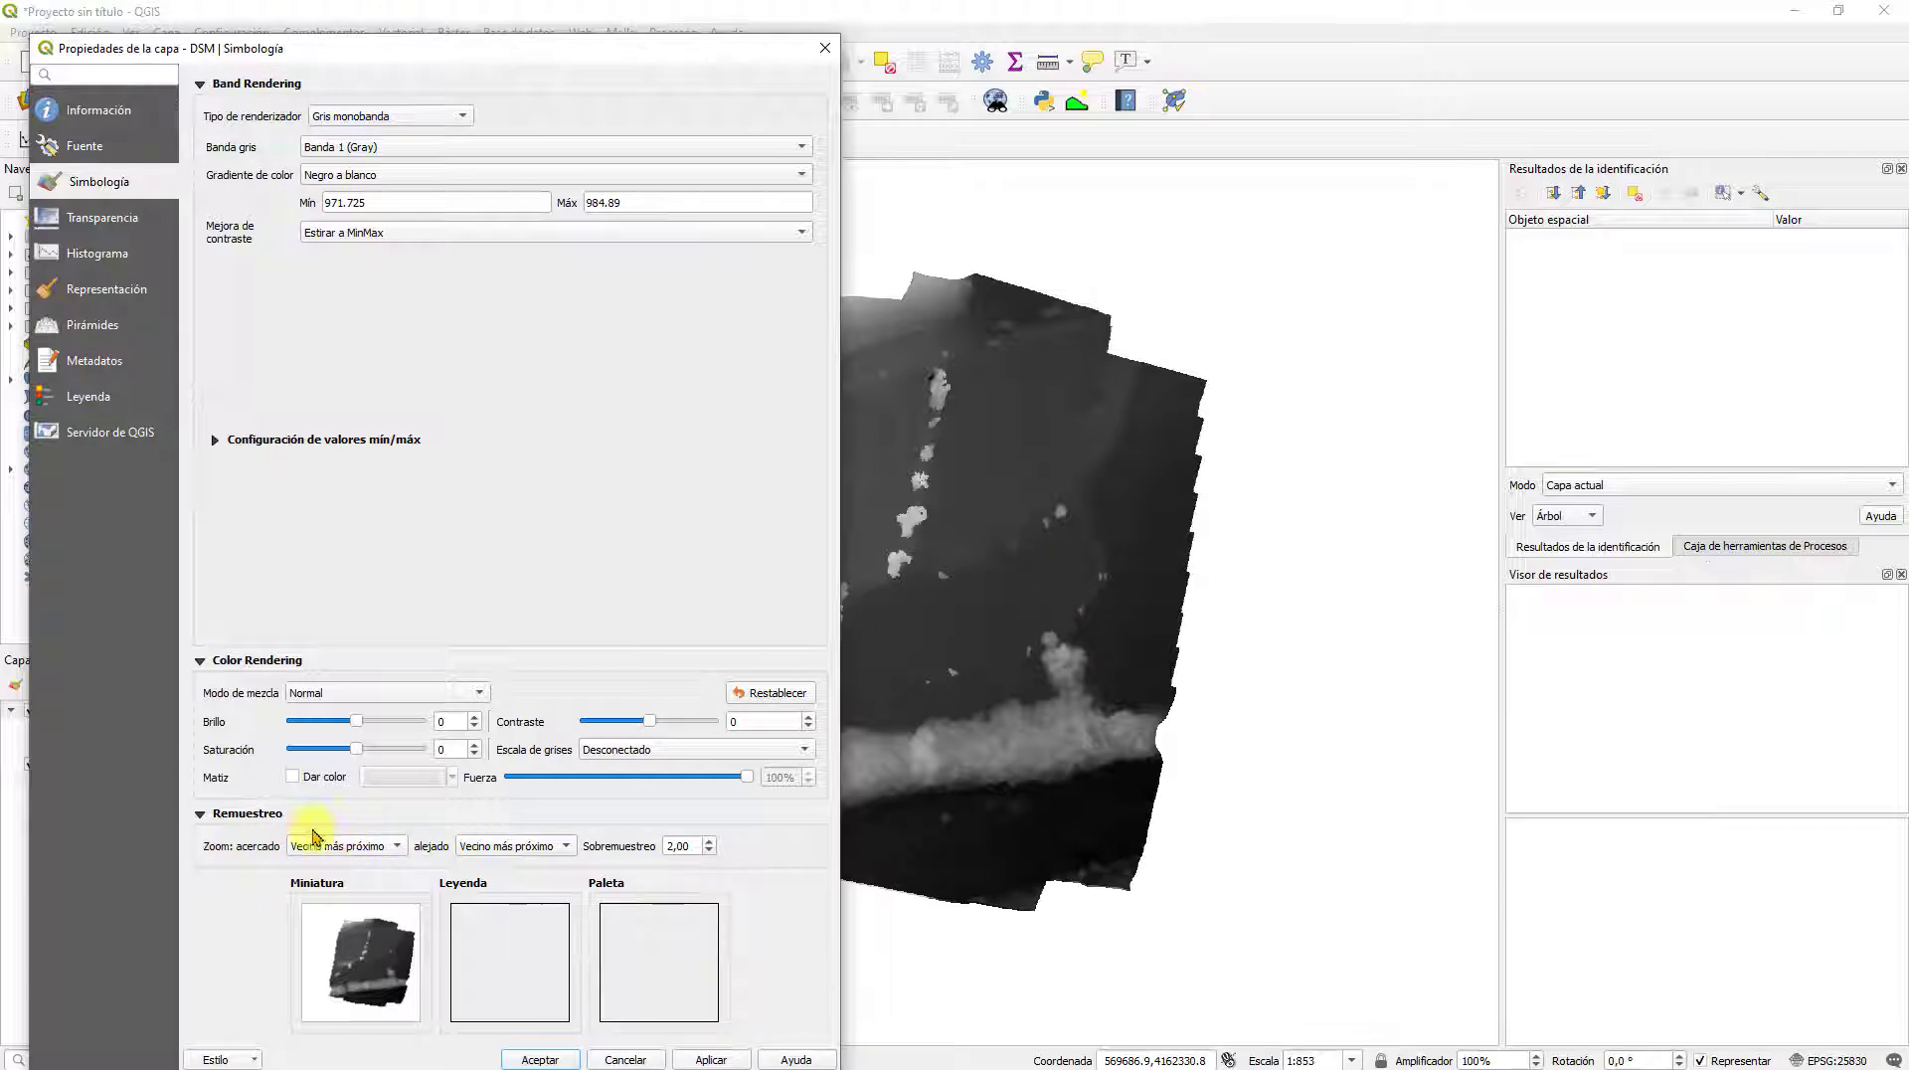
{"action": "left_click", "coordinate": [334, 853]}
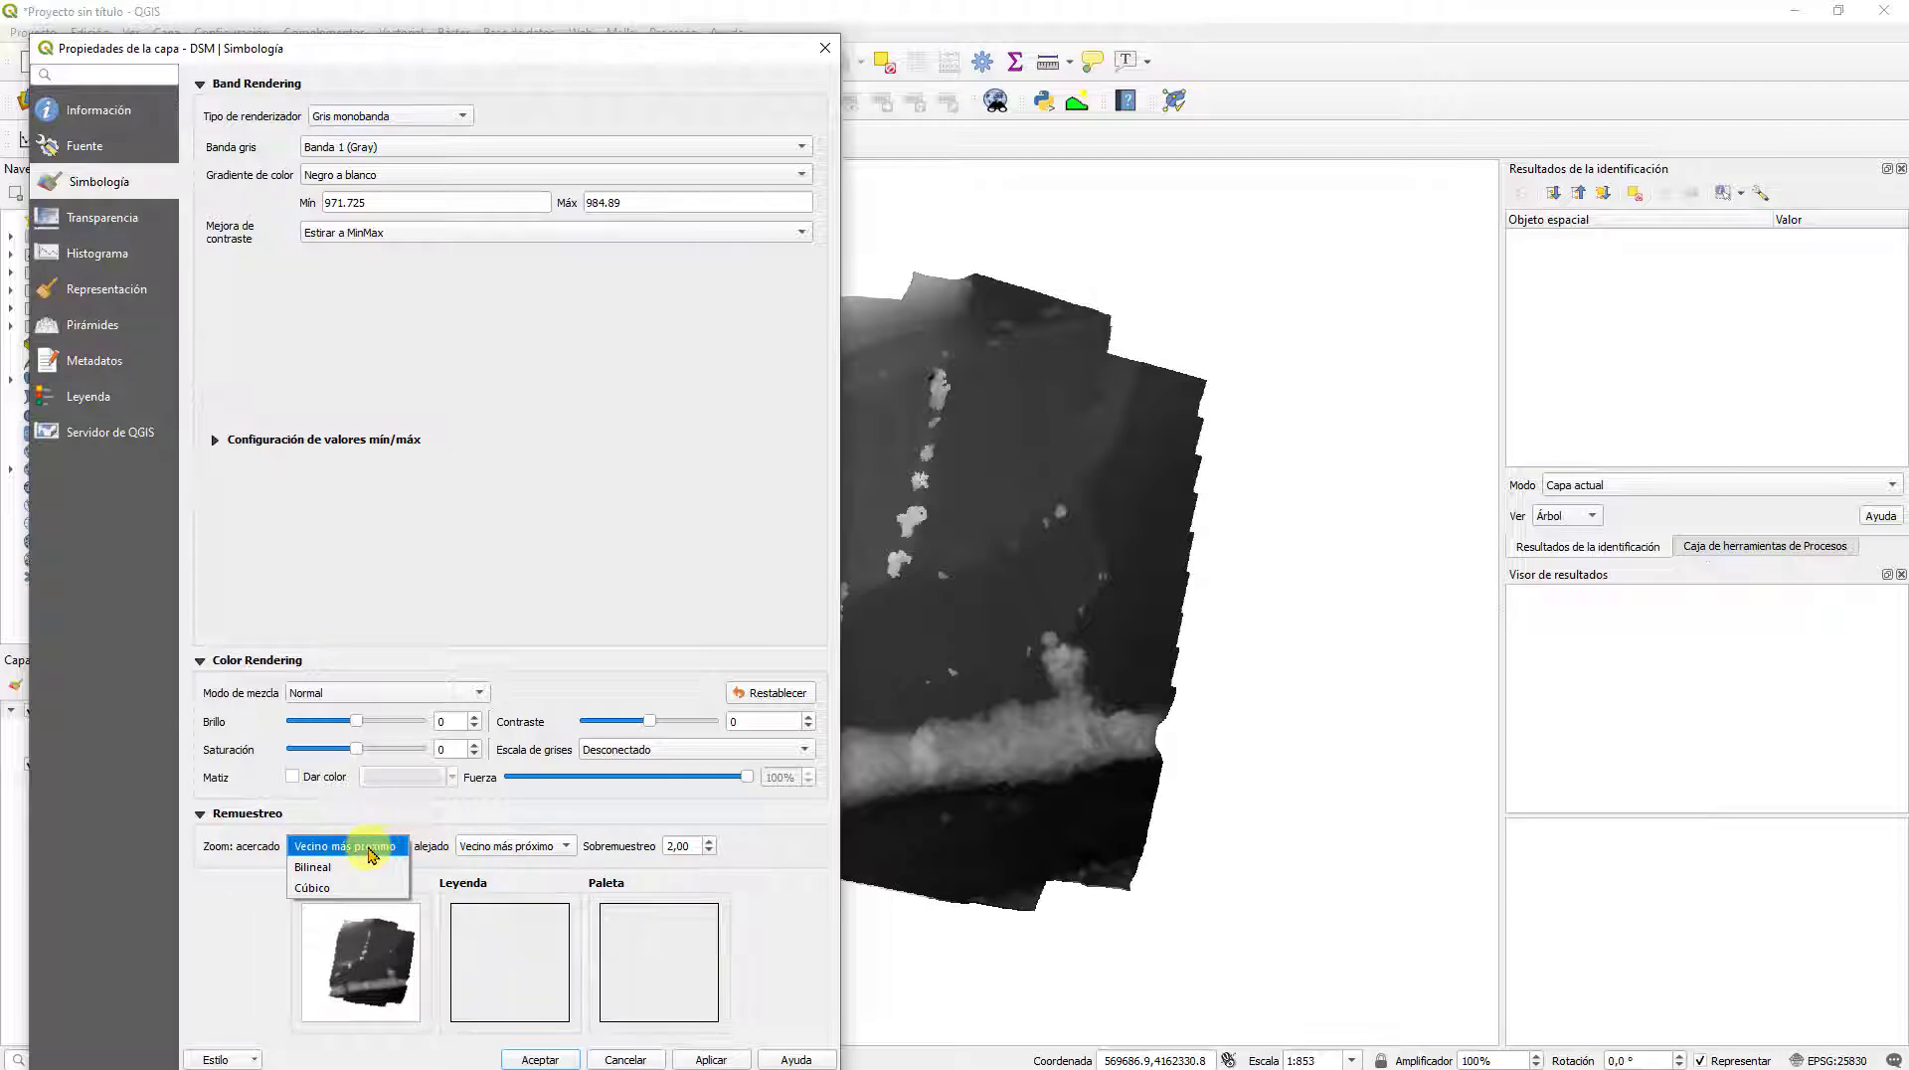
{"action": "left_click", "coordinate": [371, 854]}
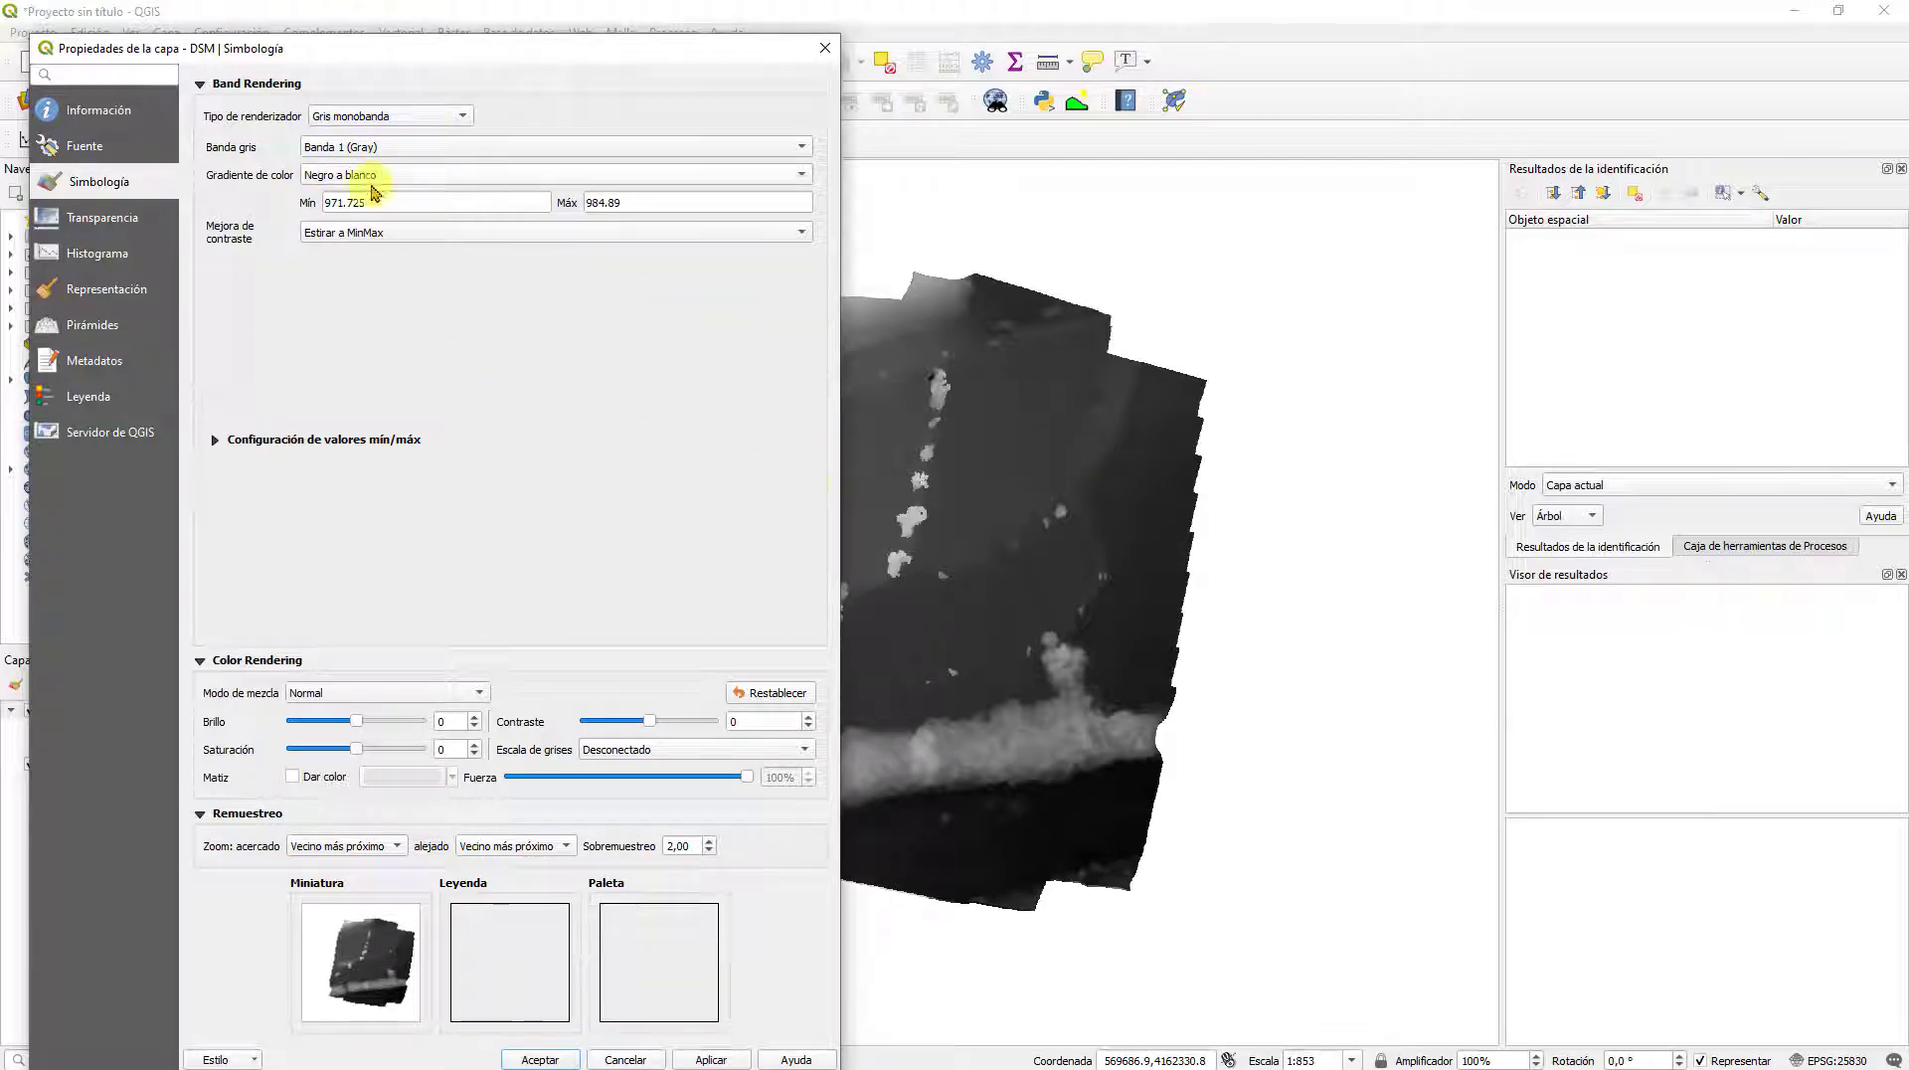
Step: Change the DSM layer's renderer type to single-band pseudocolor (Pseudocolor monobanda) and apply it
{"action": "left_click", "coordinate": [384, 119]}
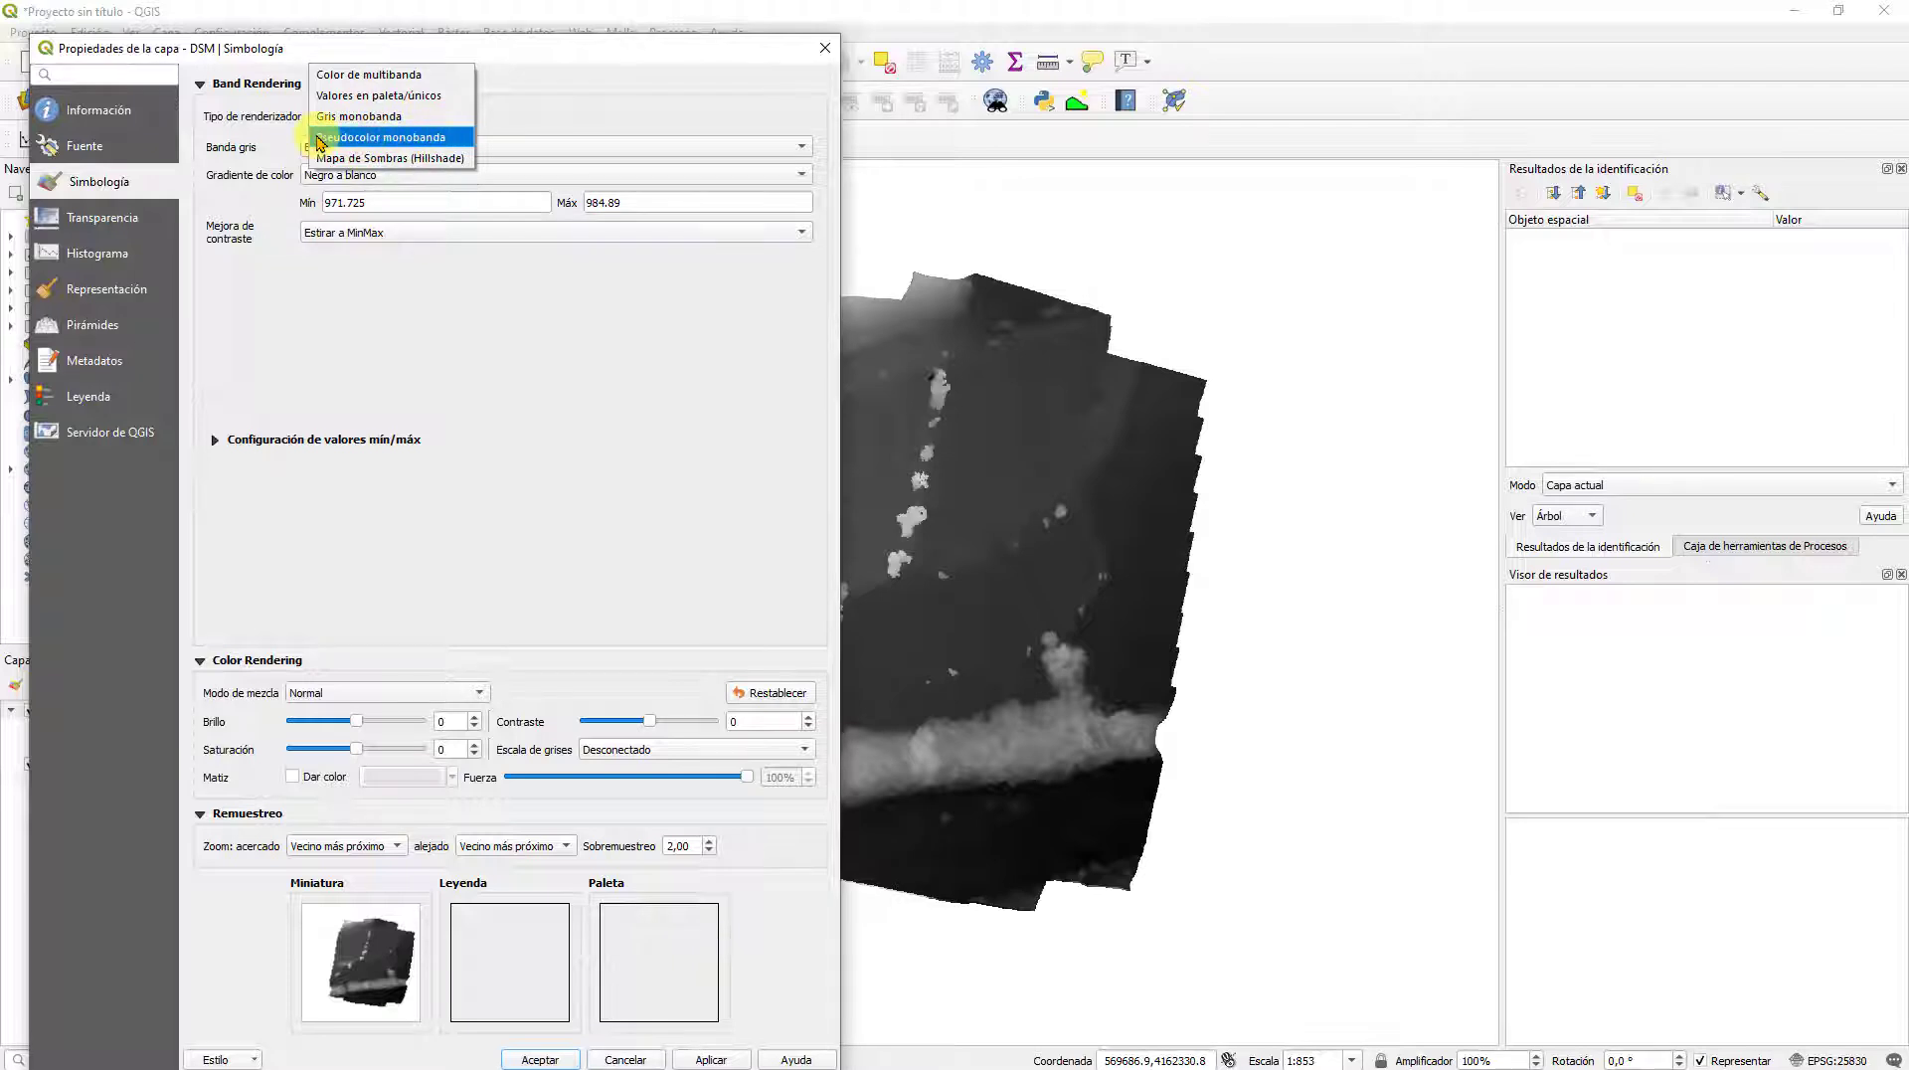
{"action": "left_click", "coordinate": [384, 140]}
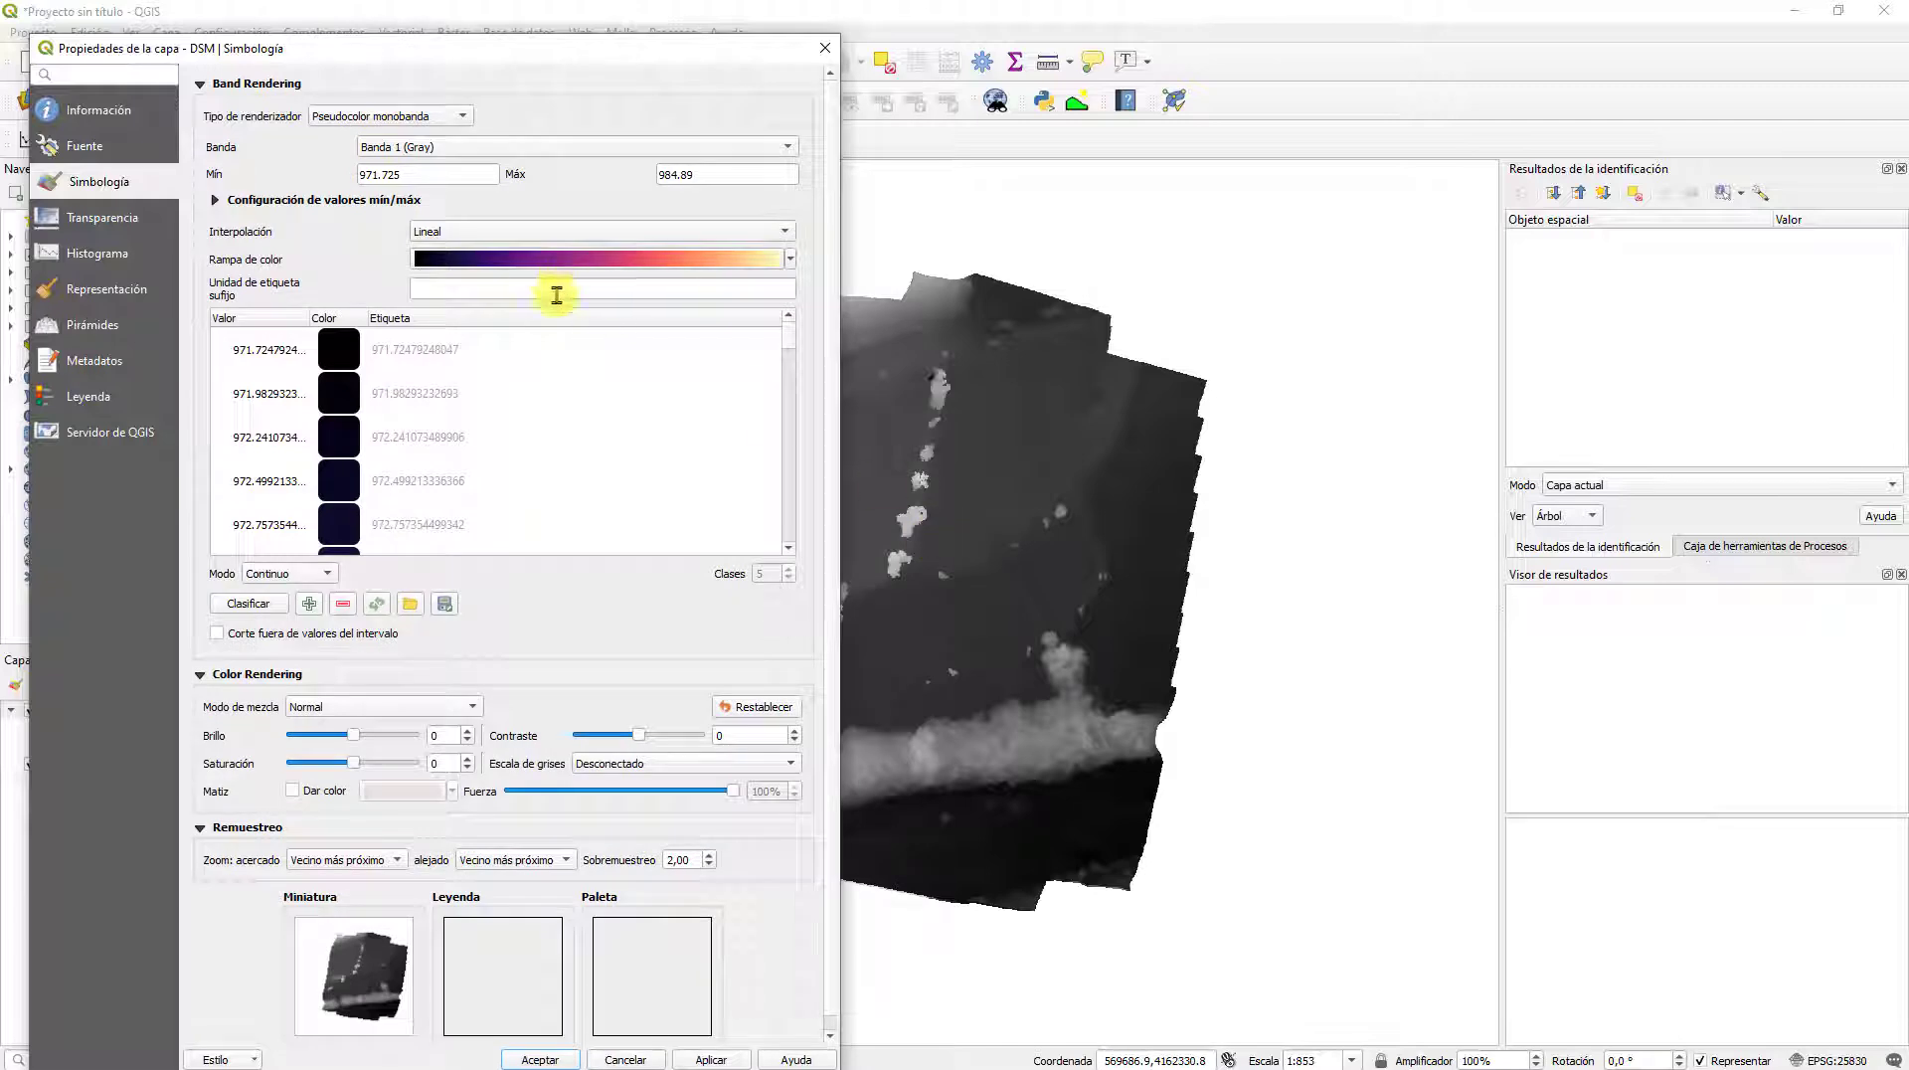
{"action": "left_click", "coordinate": [716, 1060]}
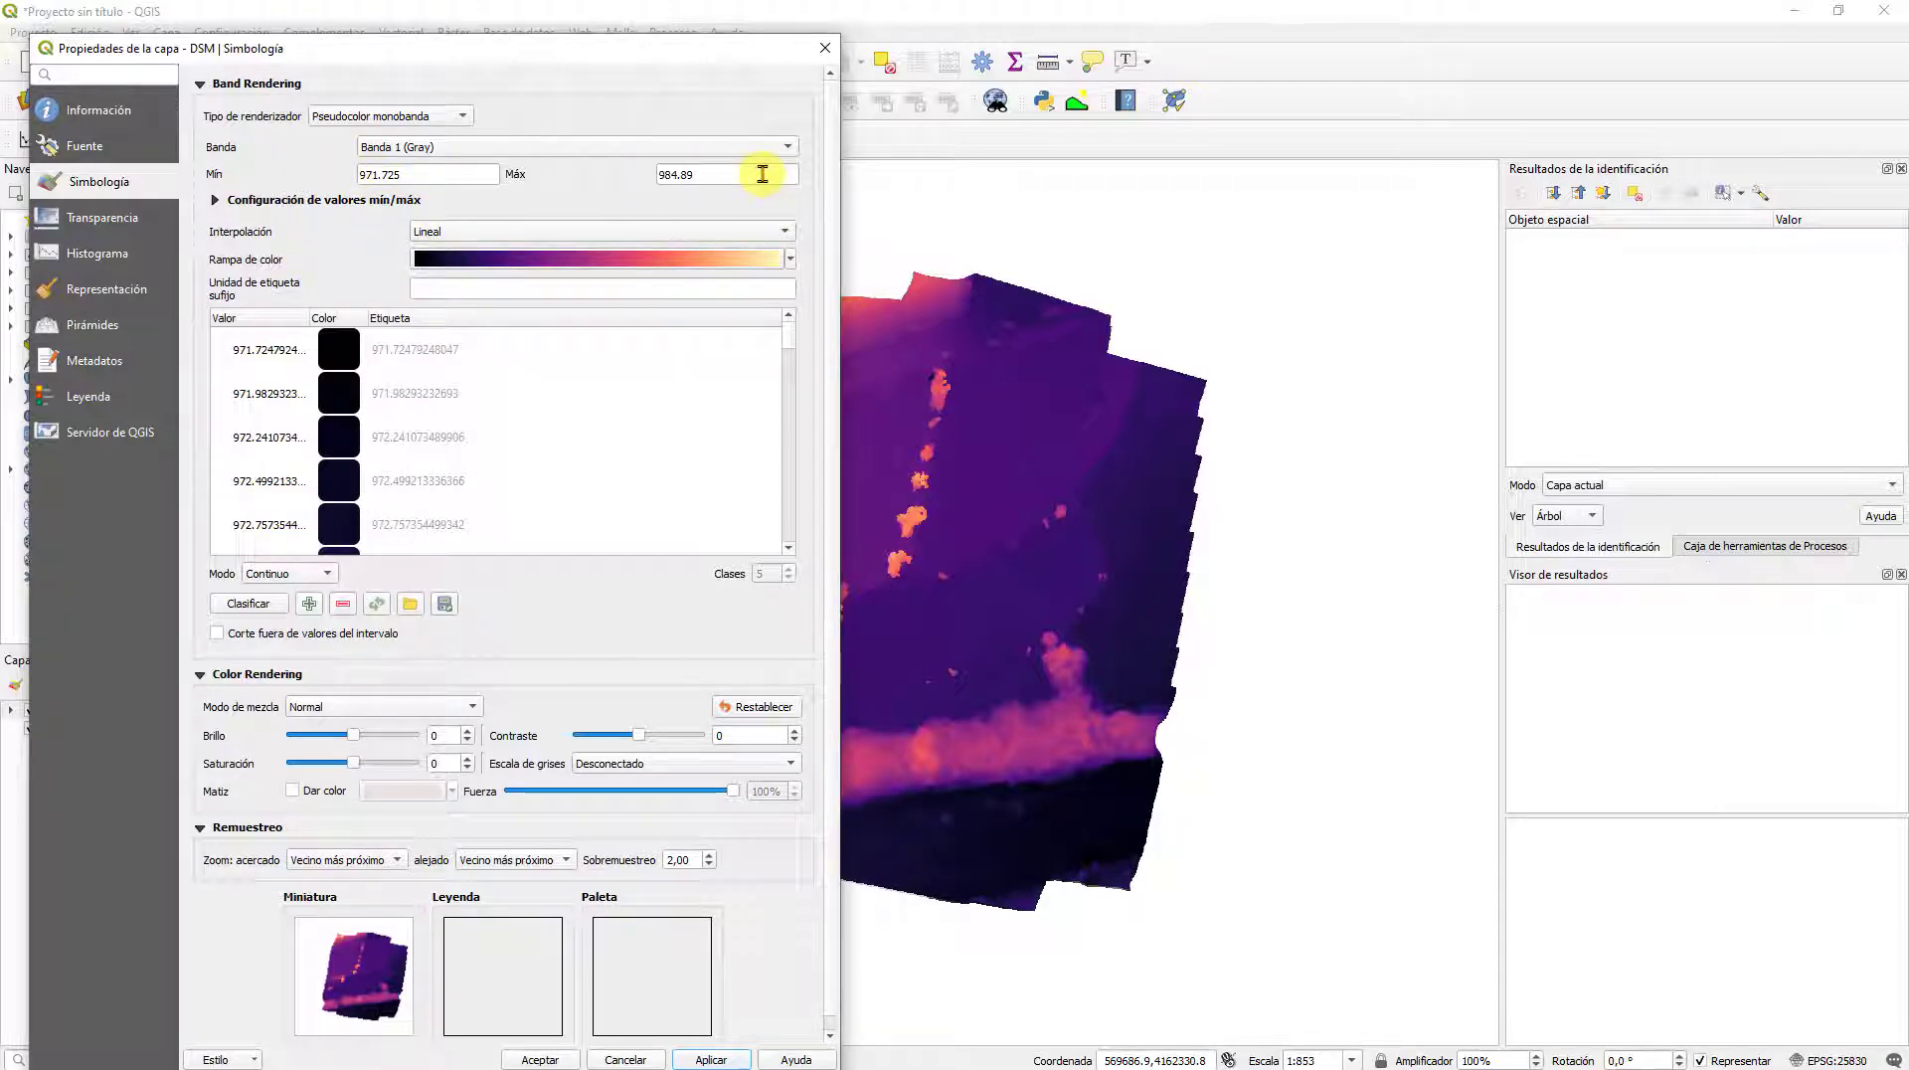
Step: Choose the RdYlGn color ramp for the DSM layer's pseudocolor rendering and apply it
{"action": "left_click", "coordinate": [444, 261]}
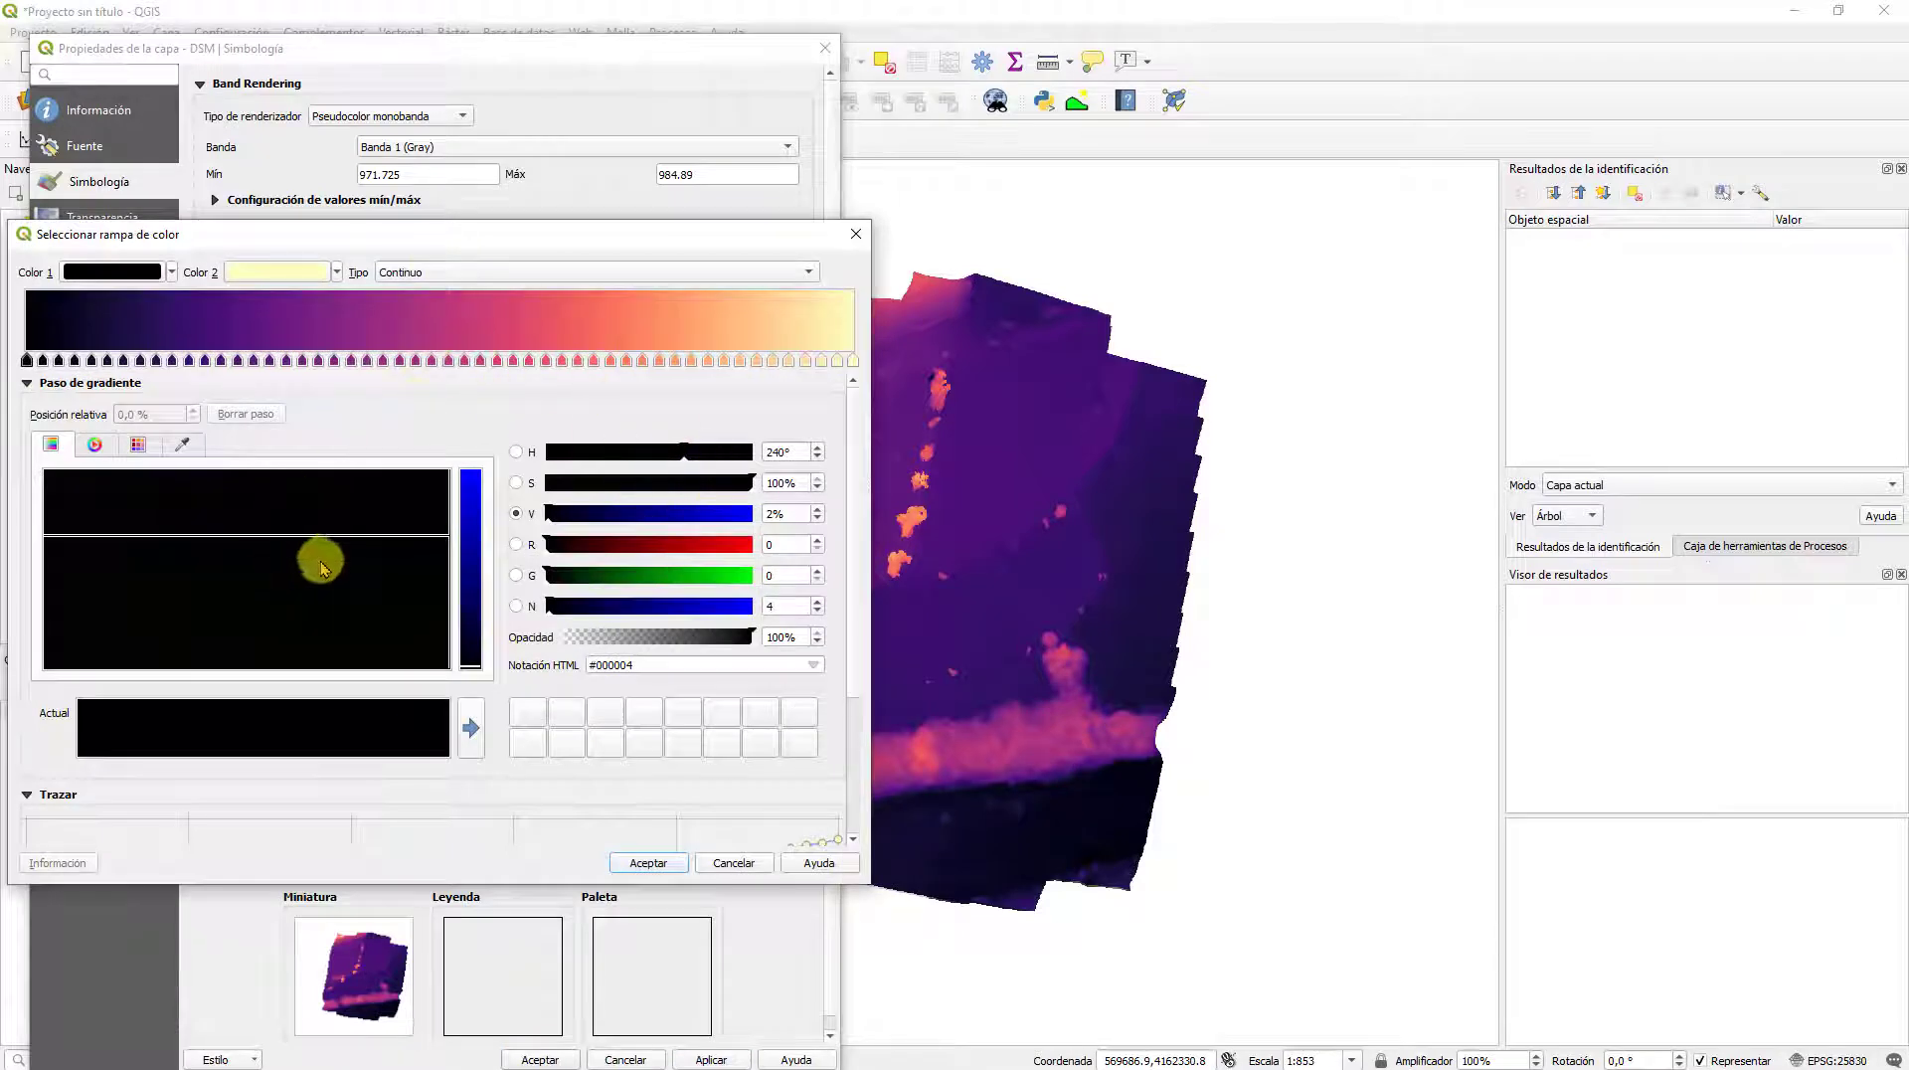
{"action": "left_click", "coordinate": [725, 863]}
{"action": "left_click", "coordinate": [790, 261]}
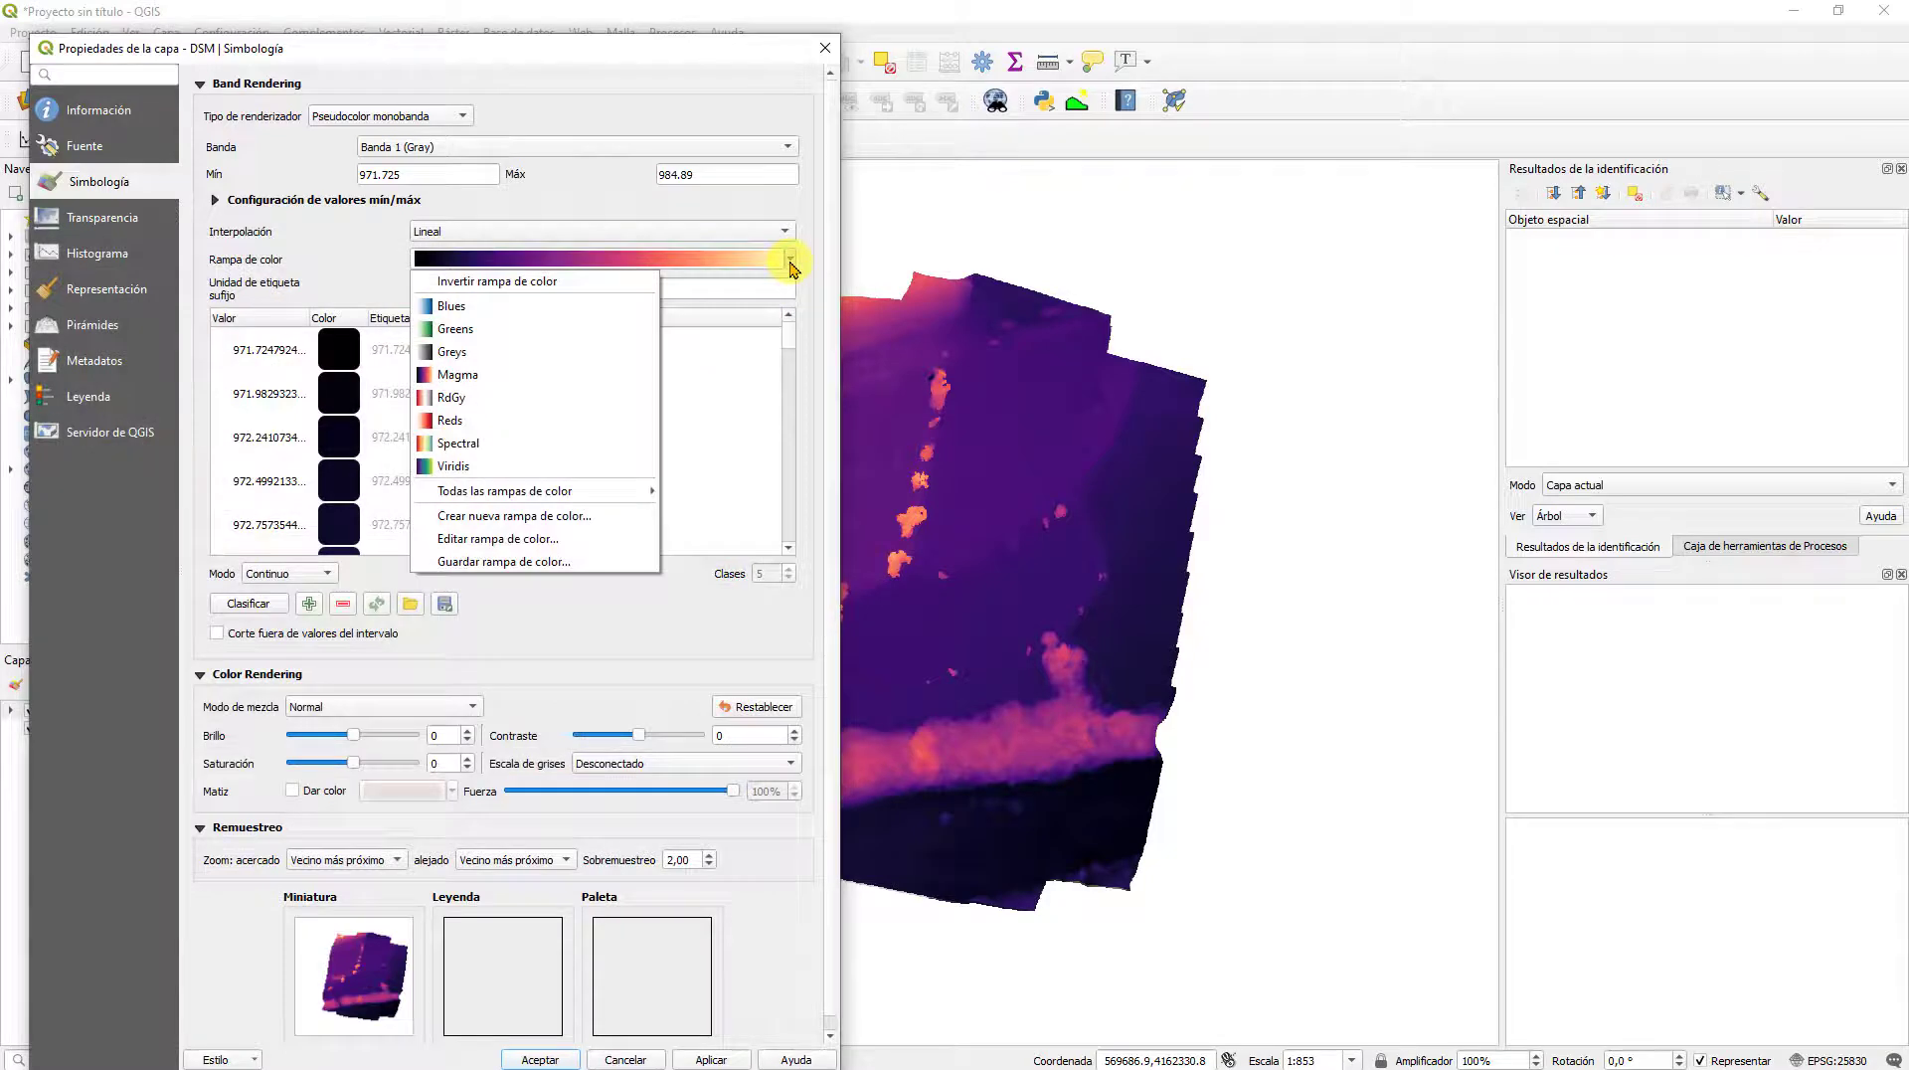
{"action": "mouse_move", "coordinate": [542, 493]}
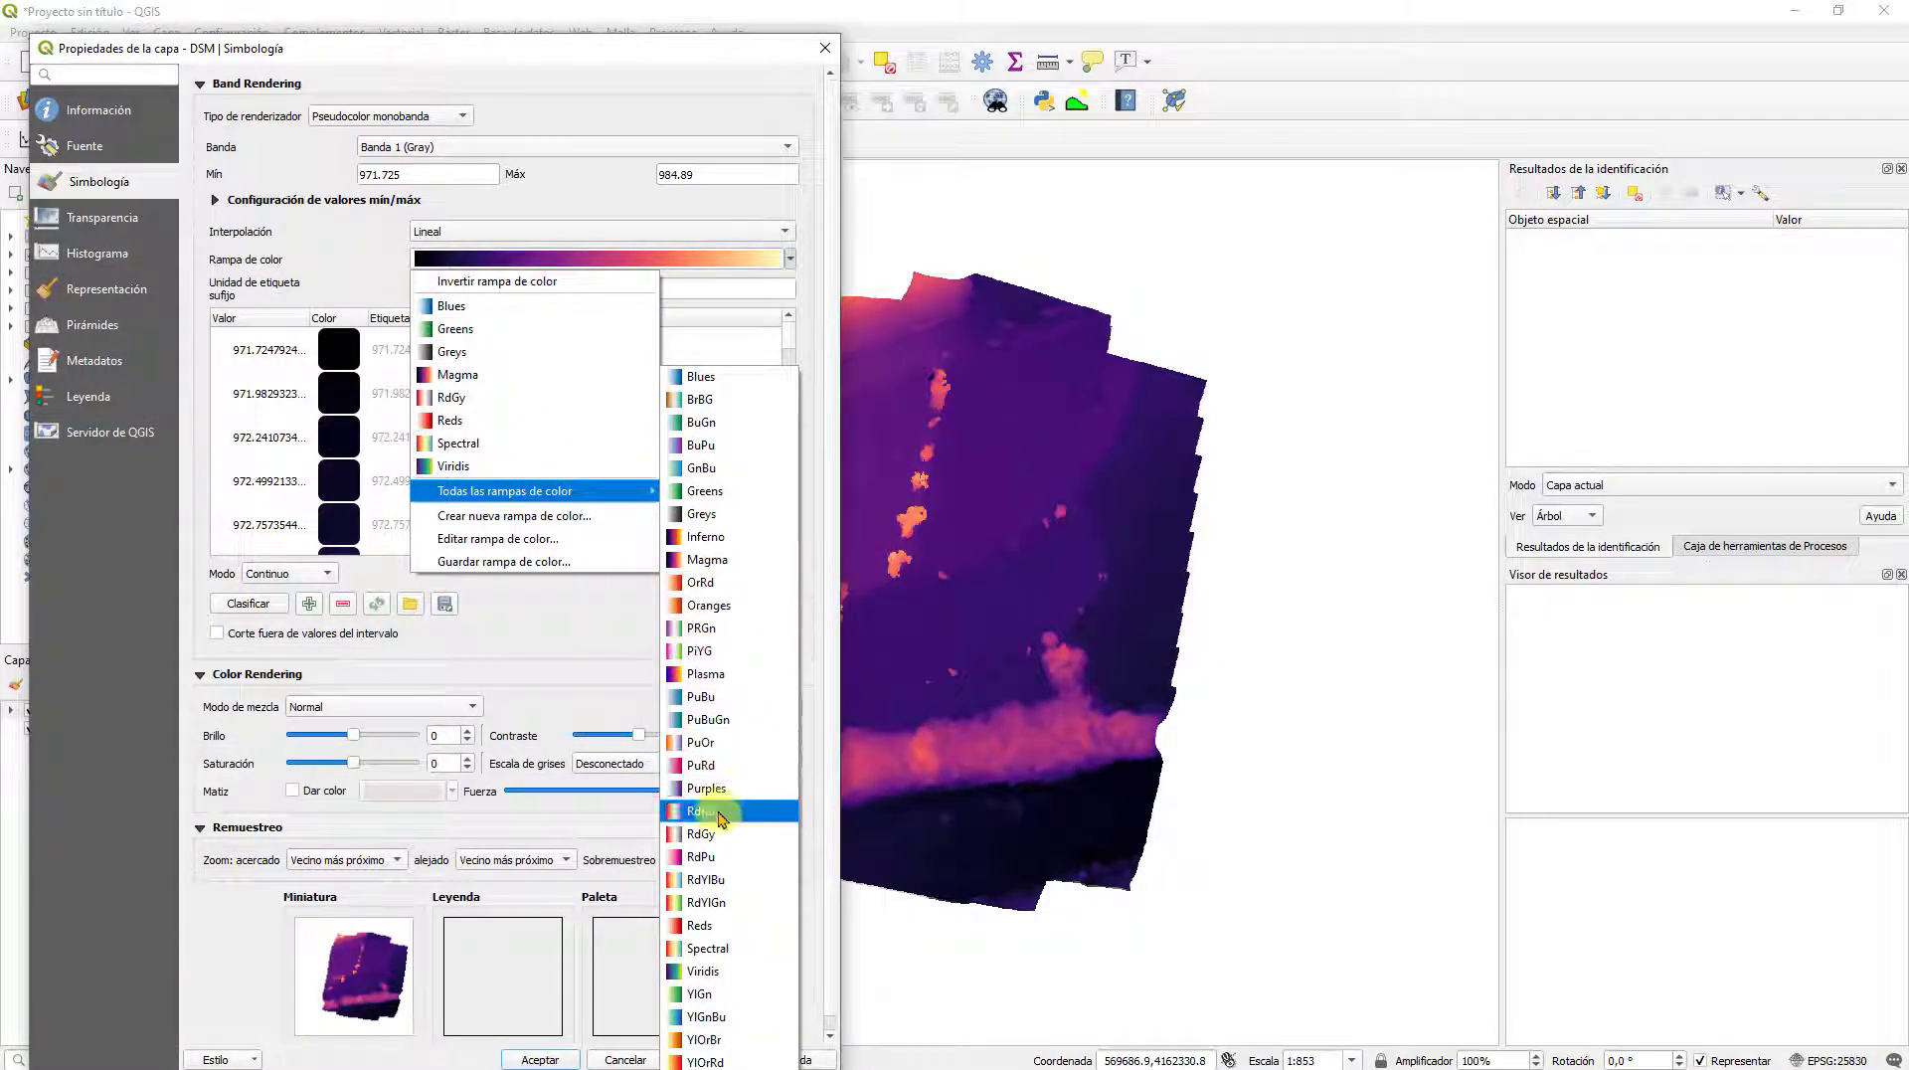
{"action": "left_click", "coordinate": [704, 902]}
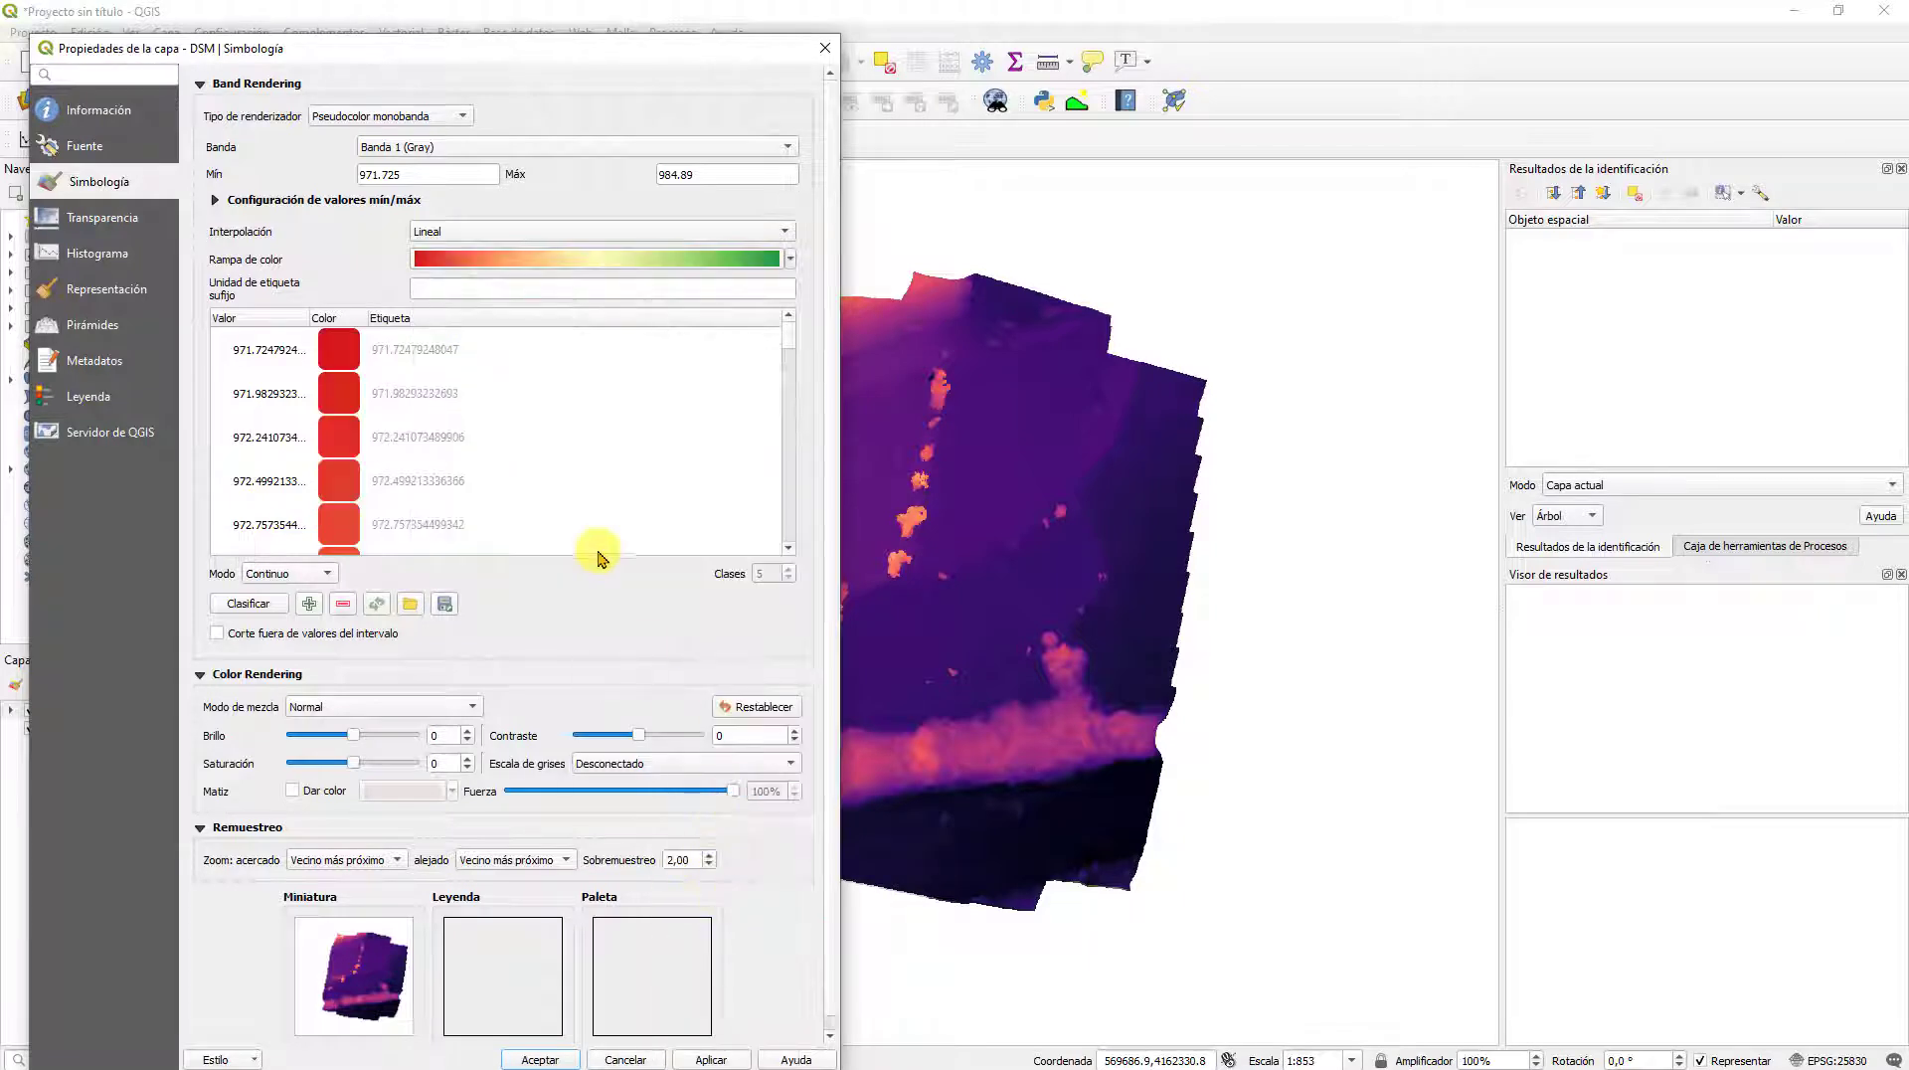
{"action": "left_click", "coordinate": [709, 1060]}
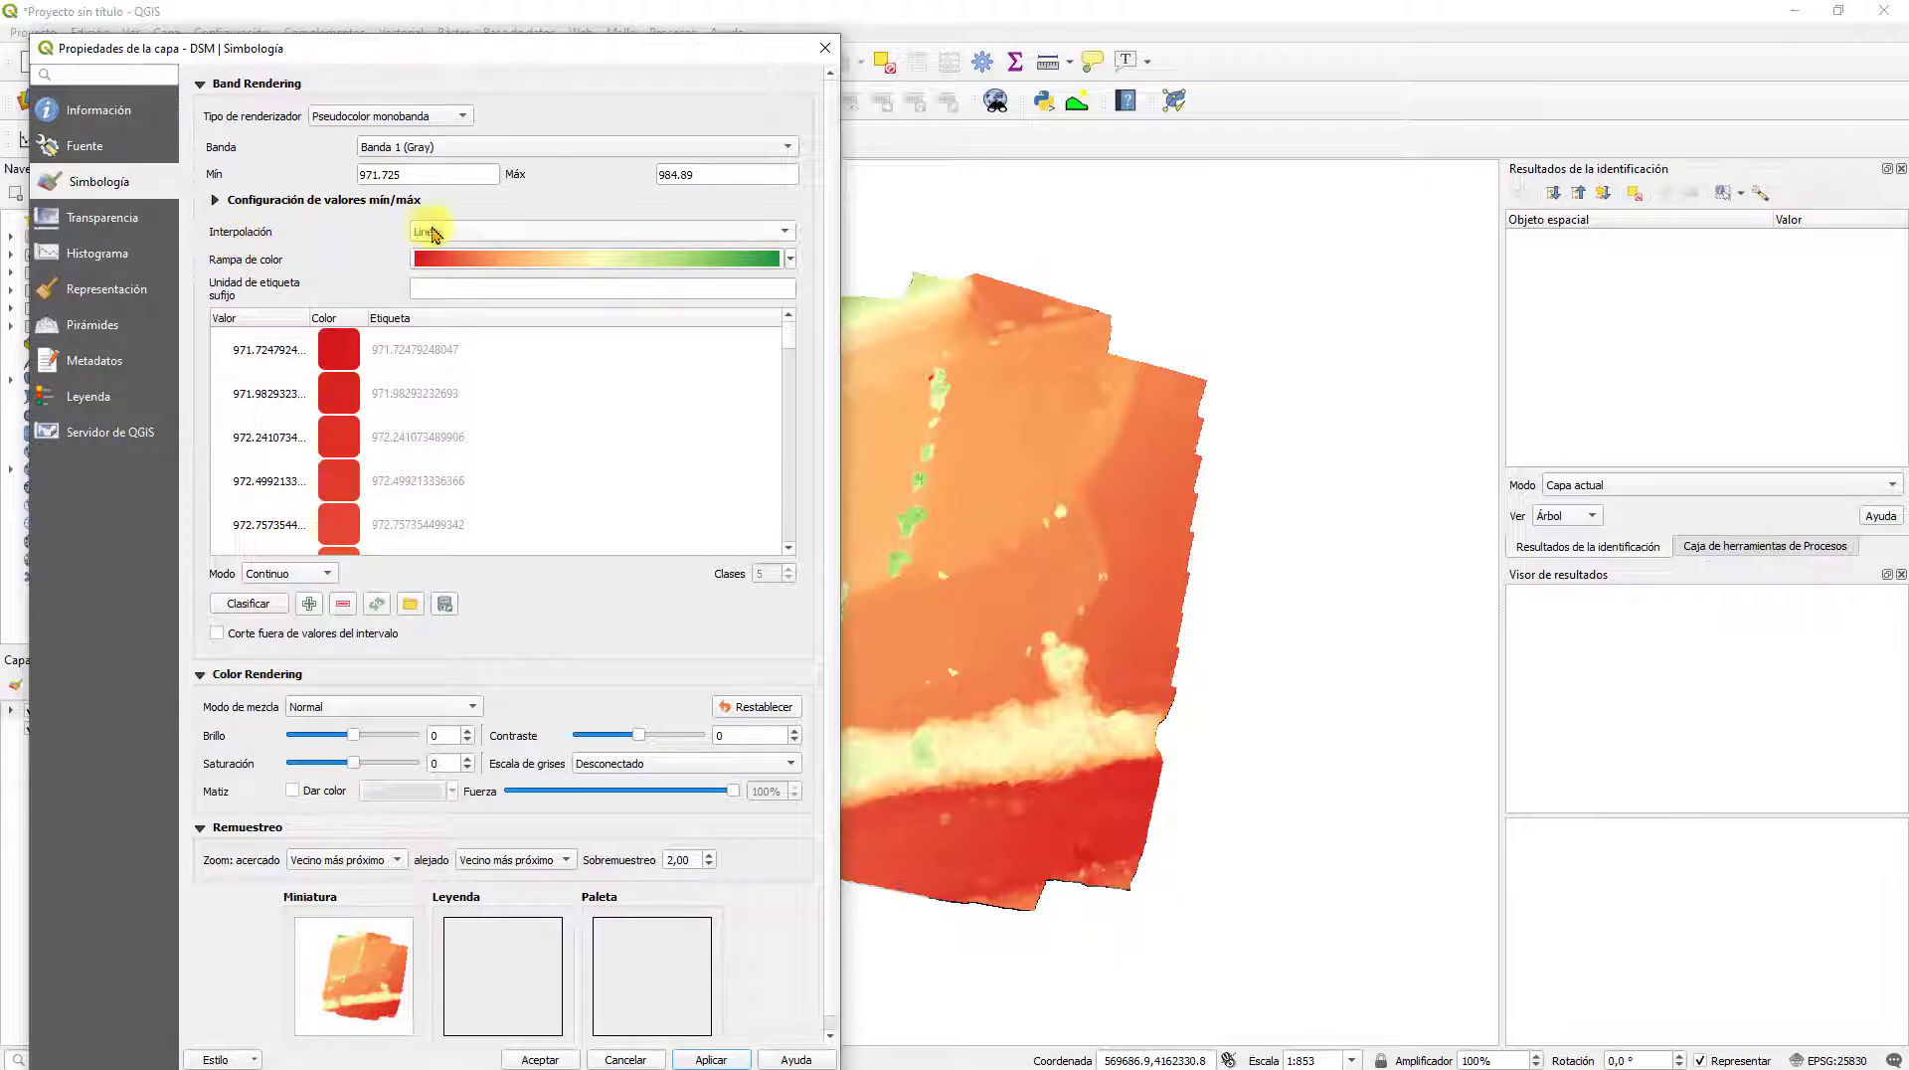
Step: Review the interpolation options, keeping Lineal, and examine the full list of class values and colors from lowest to highest
{"action": "left_click", "coordinate": [557, 231]}
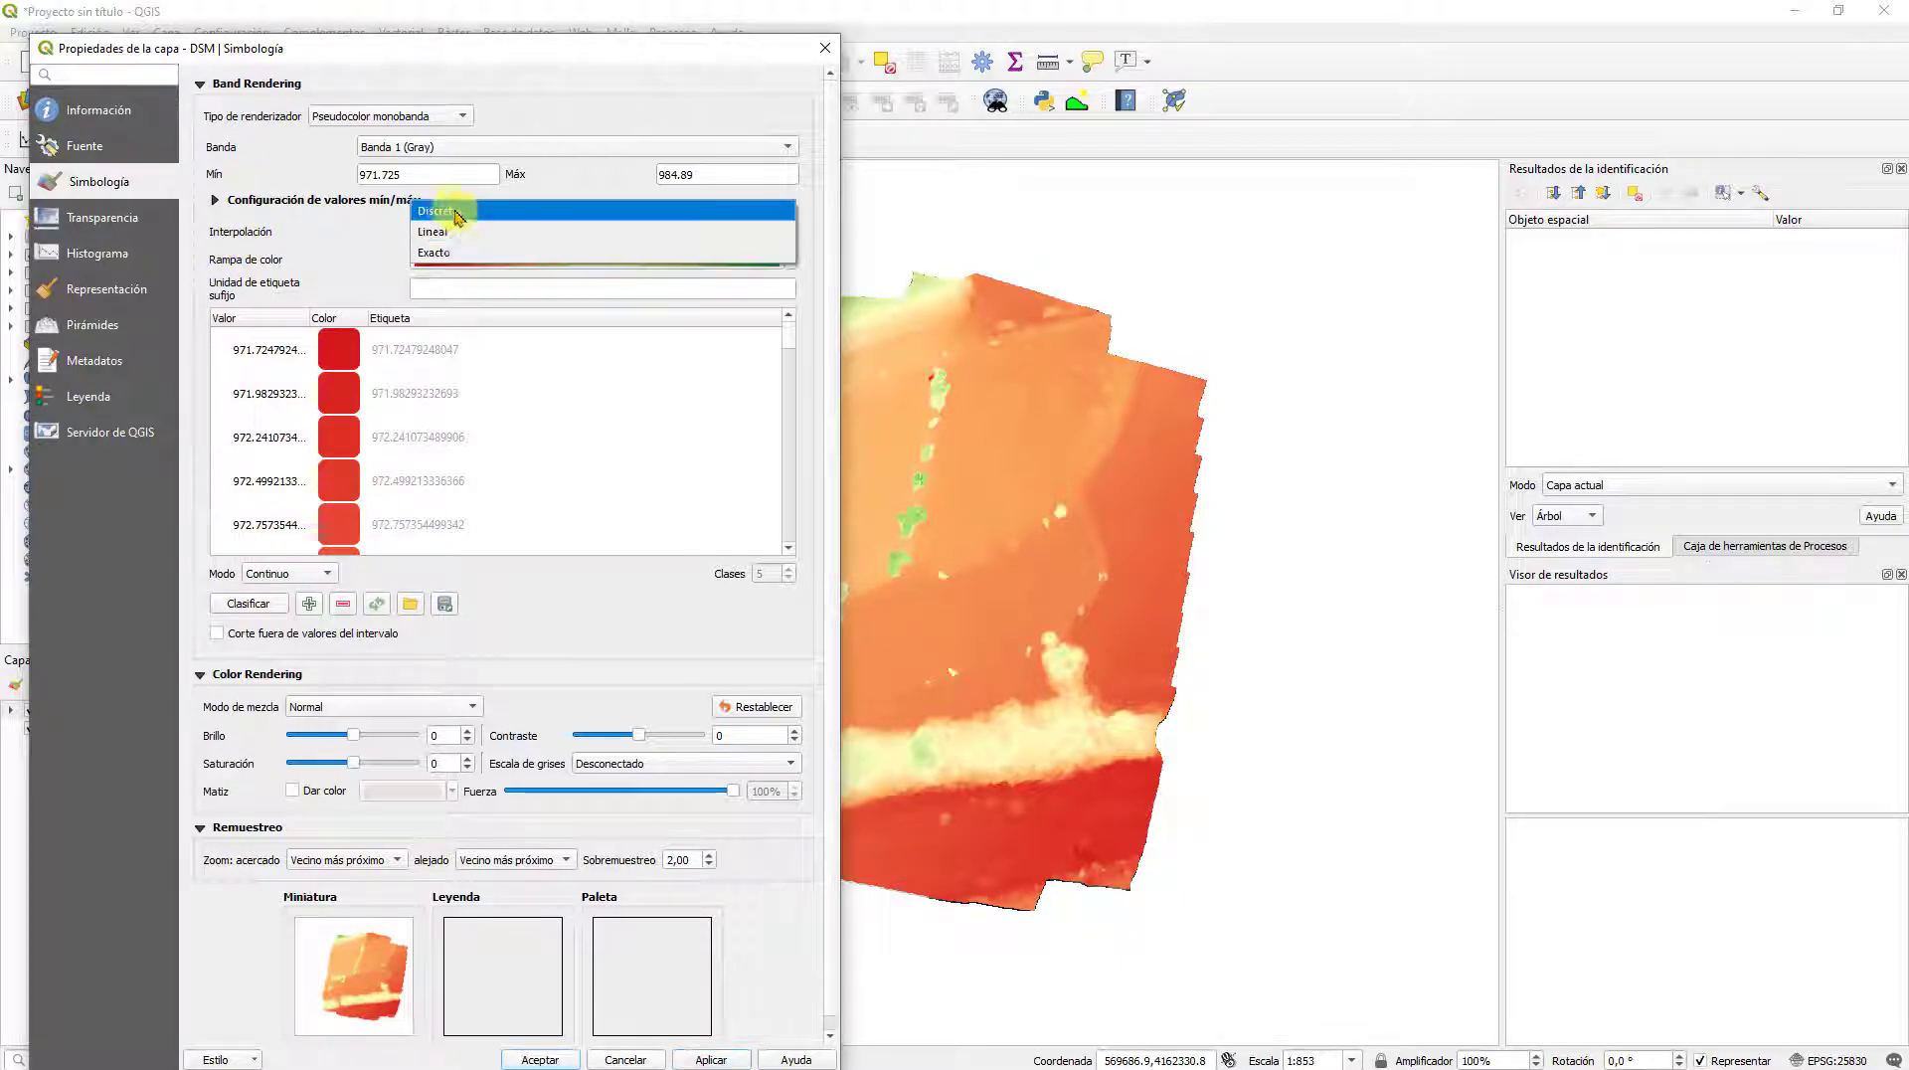
{"action": "left_click", "coordinate": [343, 237]}
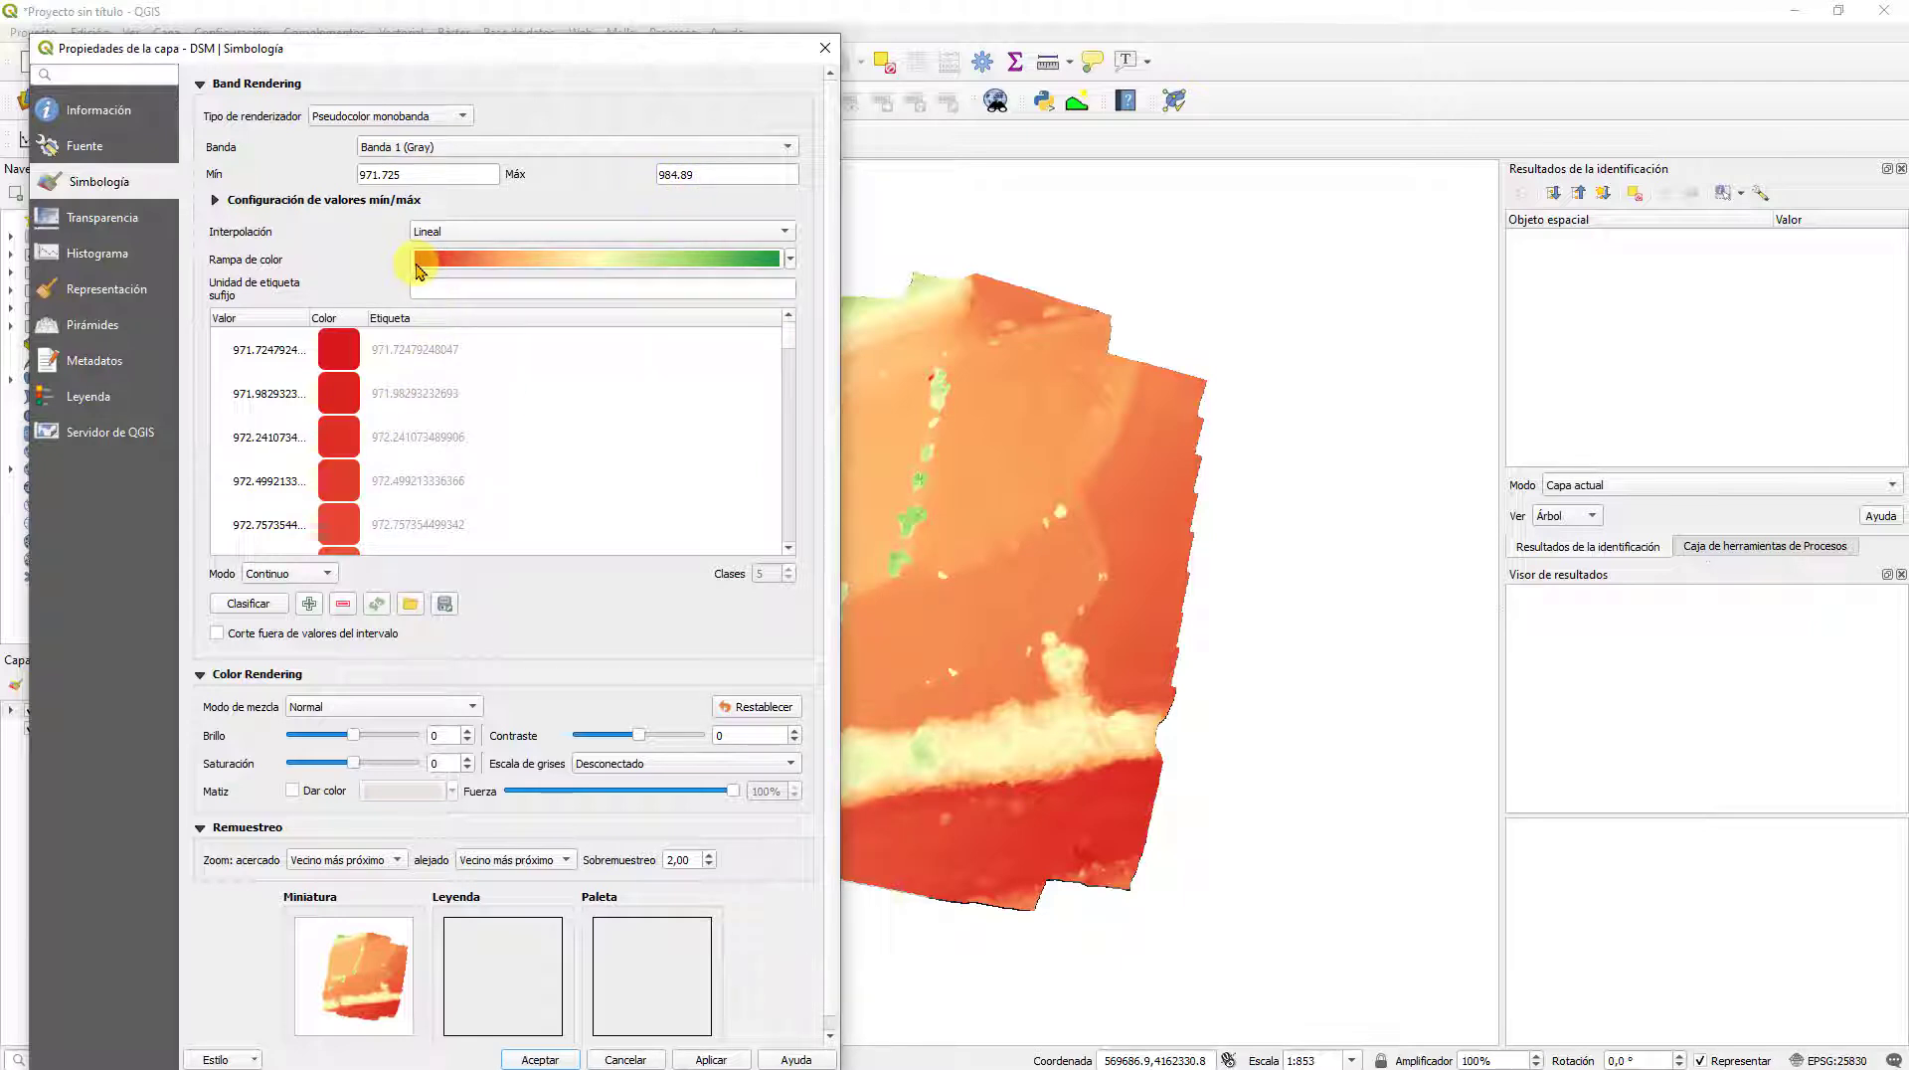
{"action": "left_click_drag", "start_coordinate": [788, 335], "coordinate": [792, 564]}
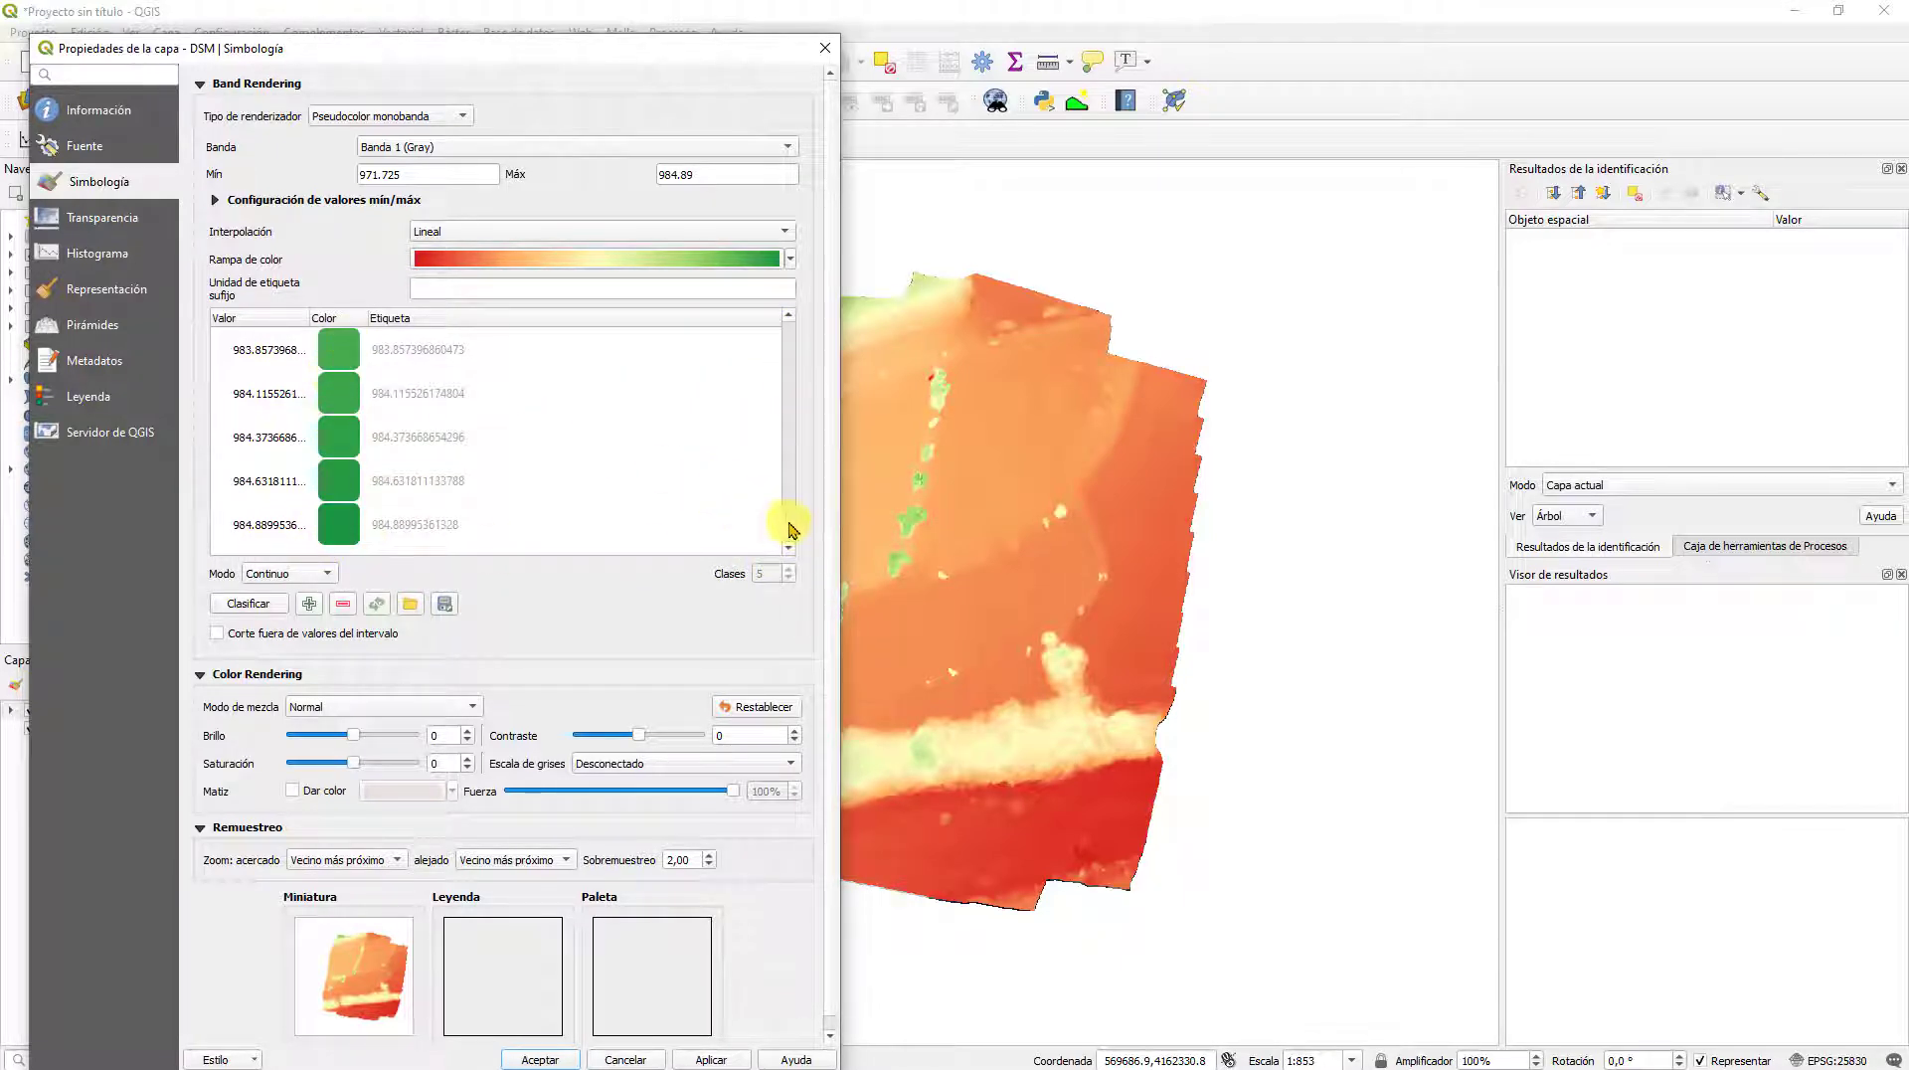
{"action": "left_click_drag", "start_coordinate": [788, 511], "coordinate": [793, 331]}
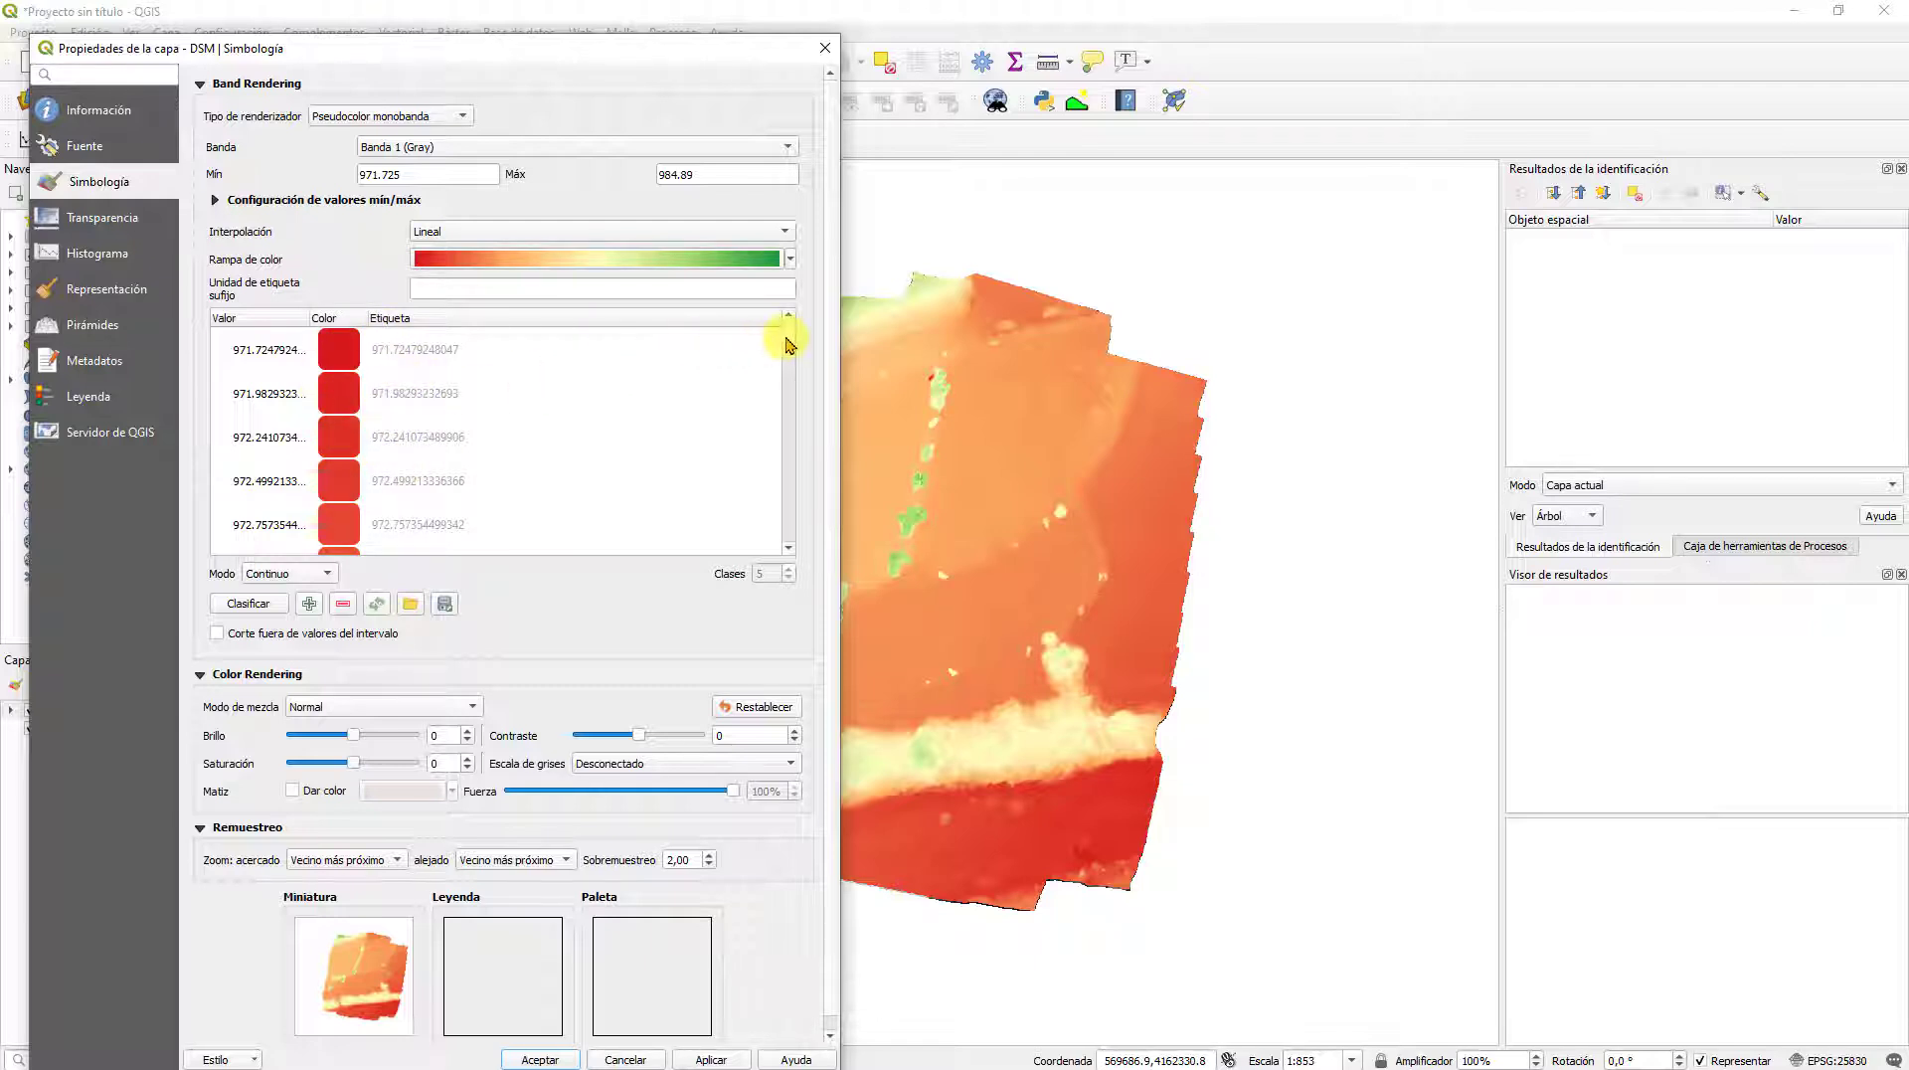
{"action": "left_click_drag", "start_coordinate": [789, 343], "coordinate": [788, 565]}
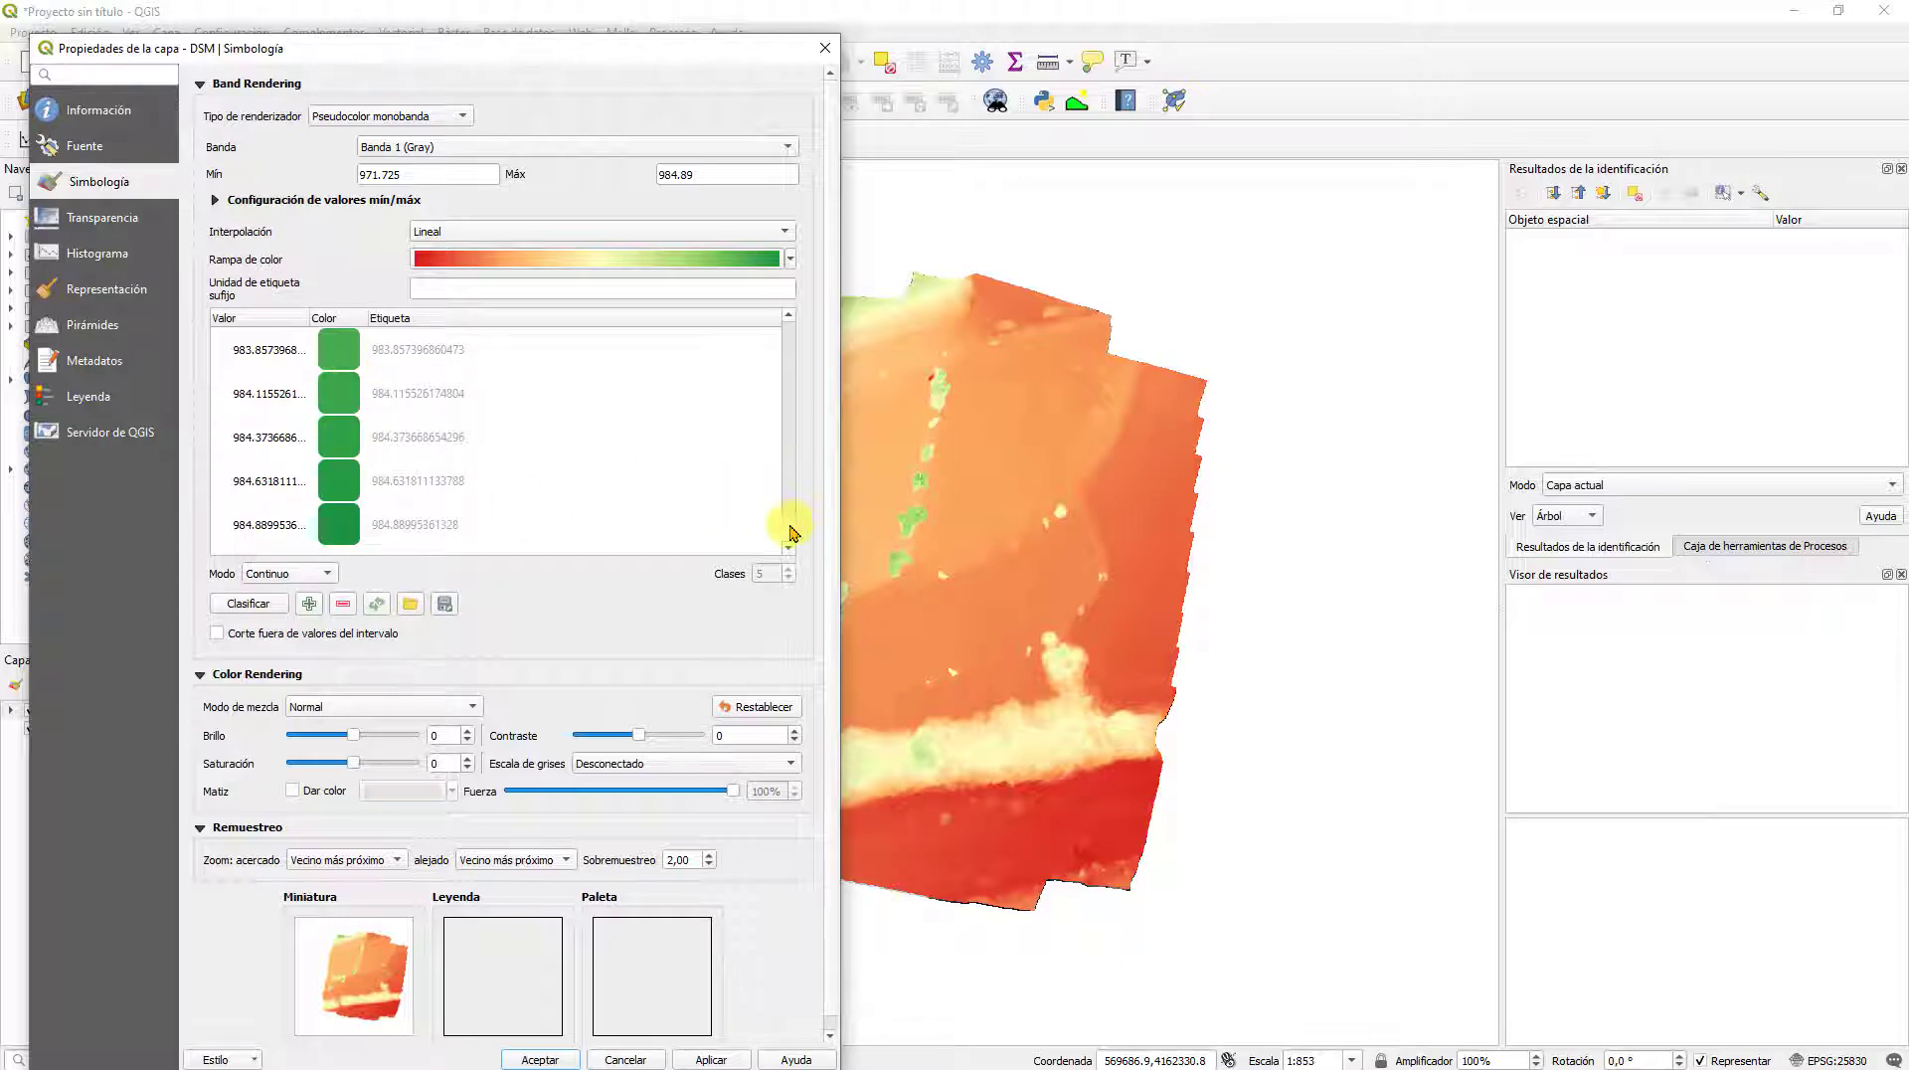
{"action": "left_click_drag", "start_coordinate": [792, 532], "coordinate": [789, 320]}
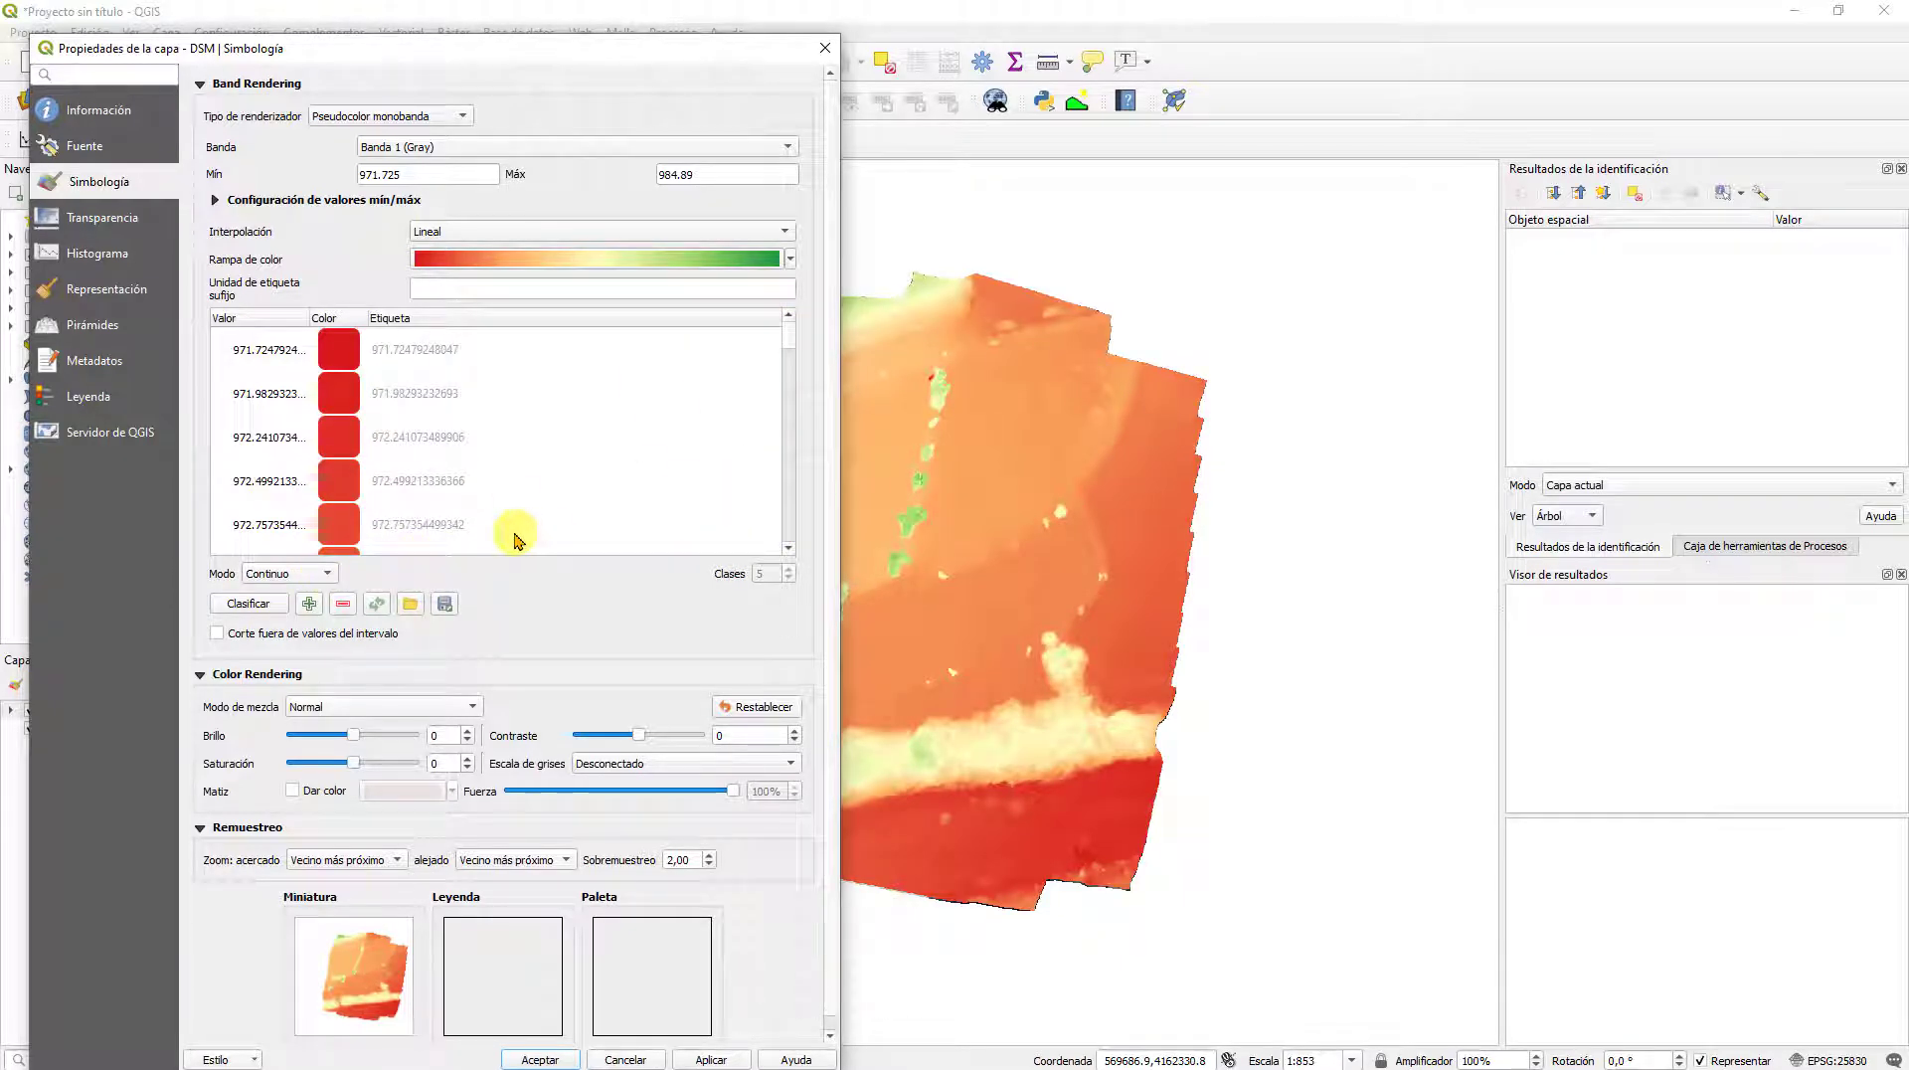
Step: Classify the DSM's pseudocolor values in Intervalo igual mode with 5 classes, apply the style, and expand the layer's legend
{"action": "left_click", "coordinate": [320, 576]}
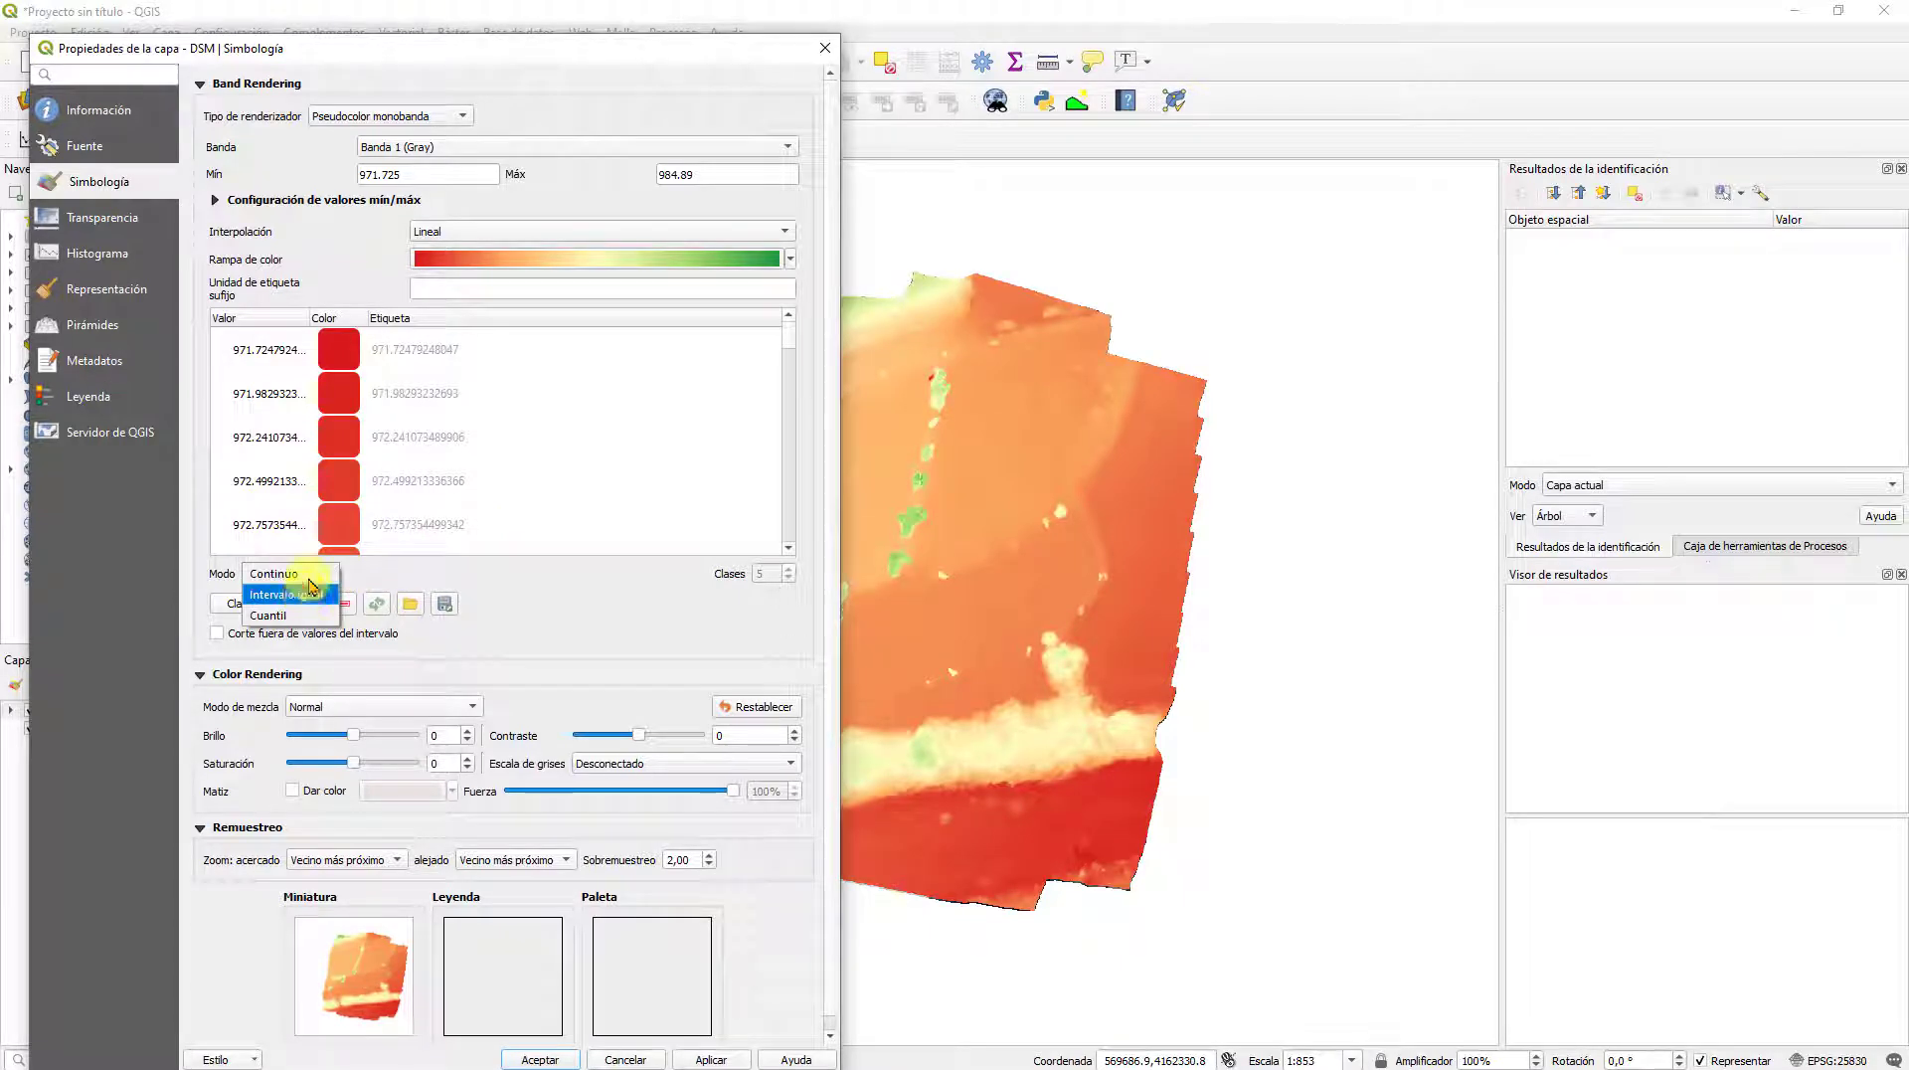
{"action": "left_click", "coordinate": [296, 594]}
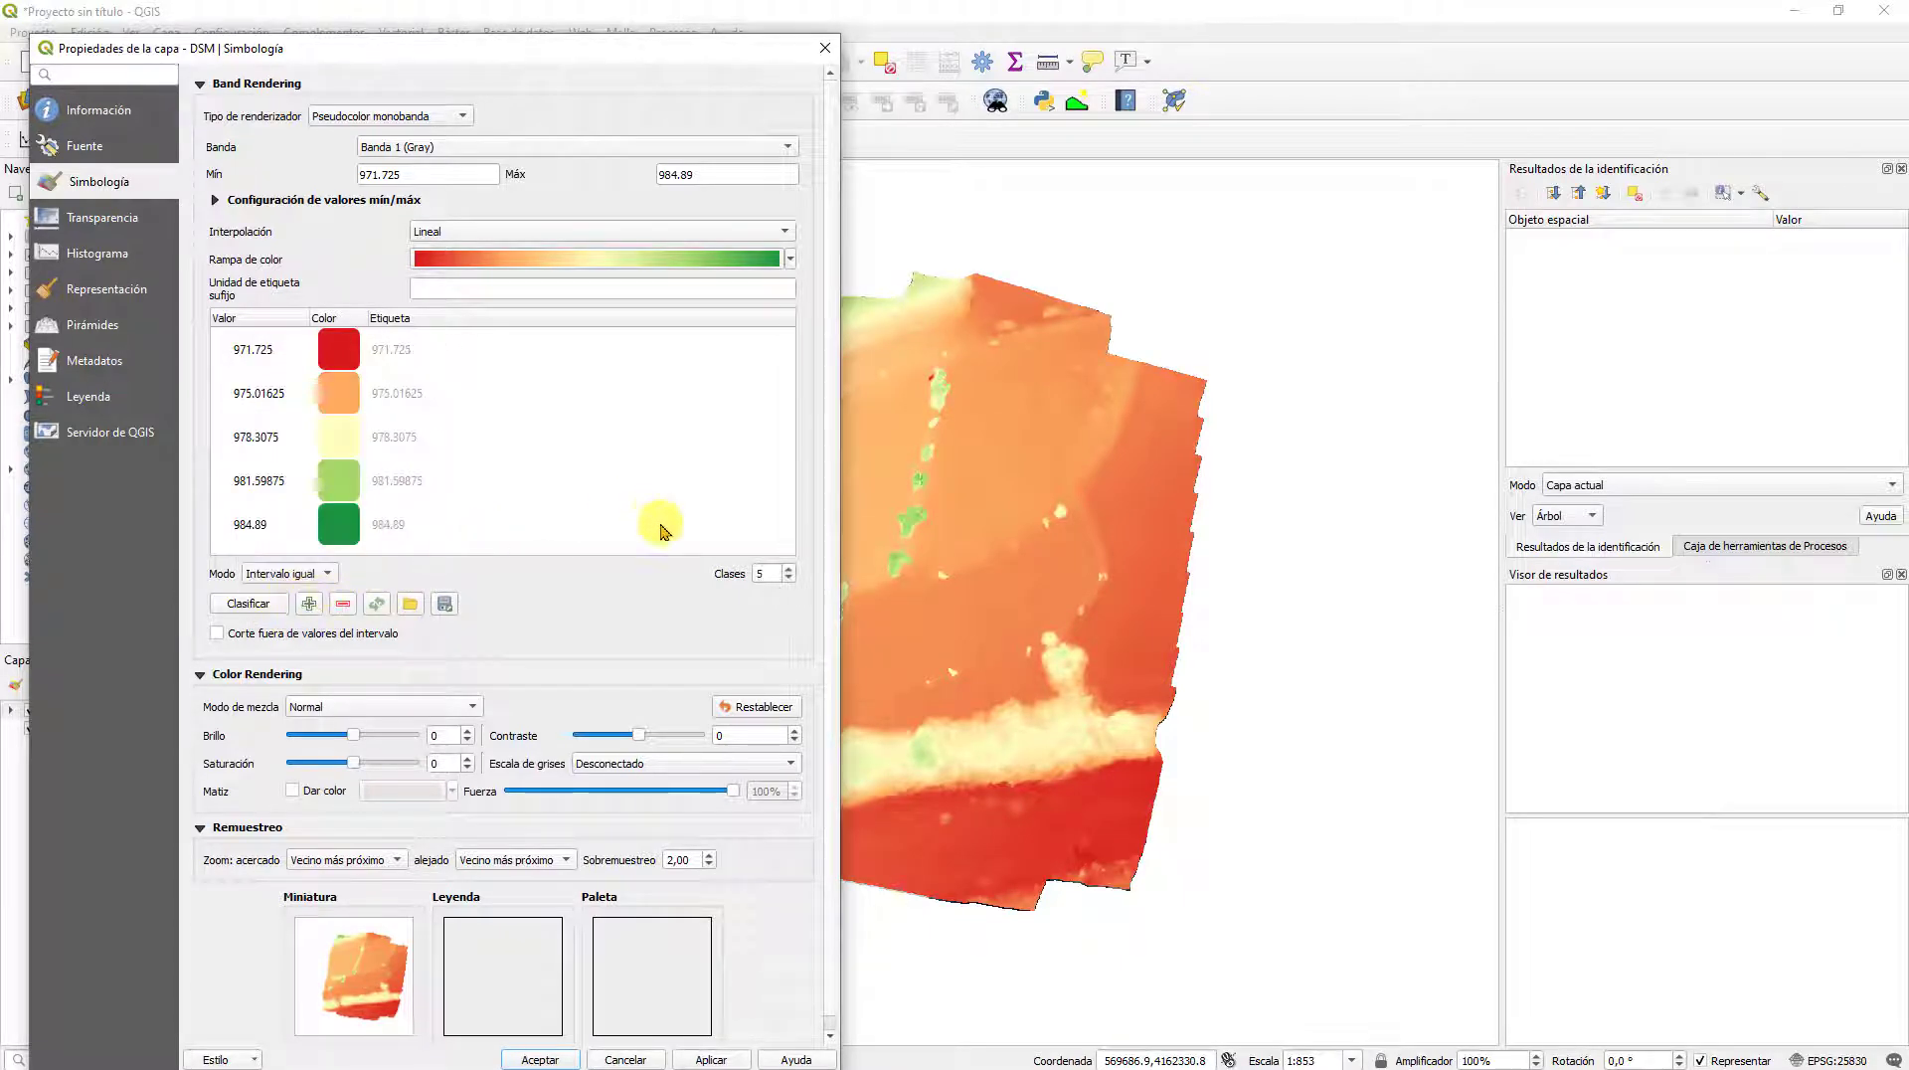
{"action": "left_click", "coordinate": [788, 570]}
{"action": "left_click", "coordinate": [788, 570]}
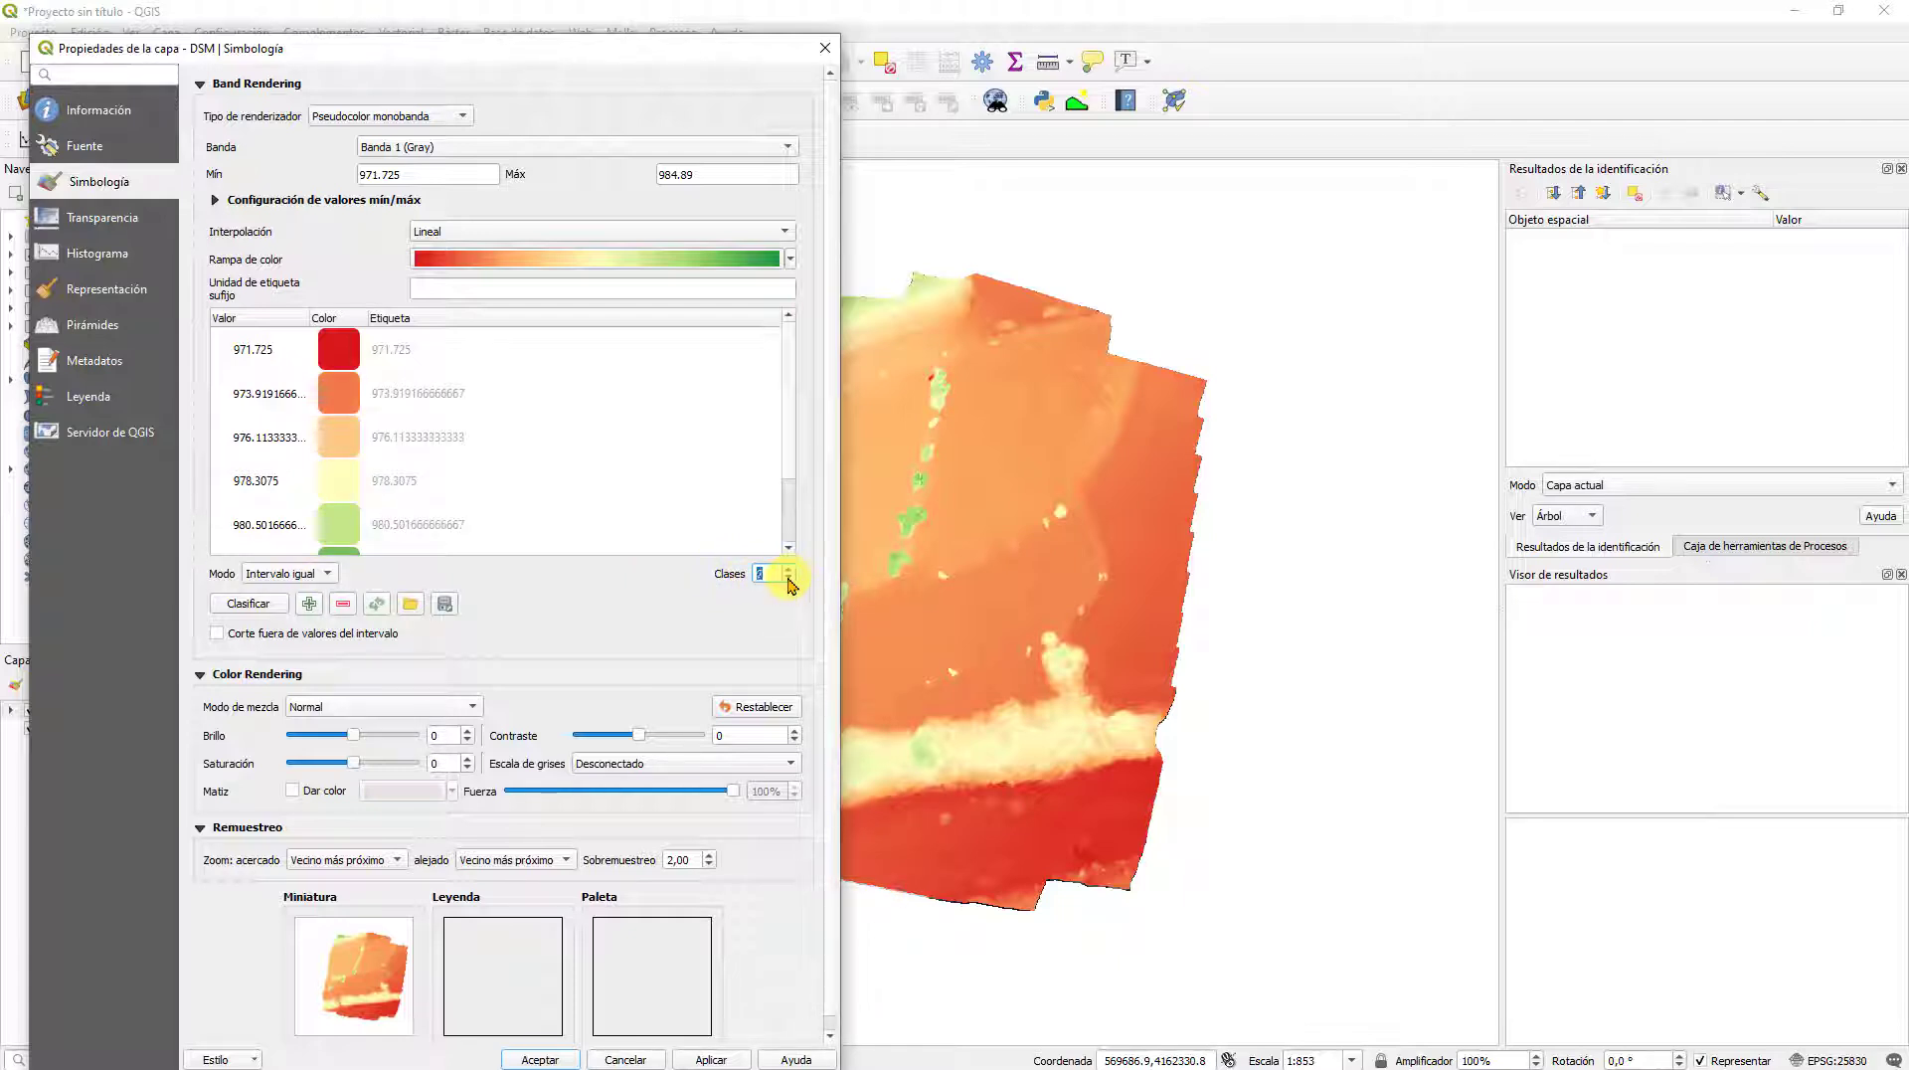
{"action": "left_click", "coordinate": [789, 579]}
{"action": "left_click", "coordinate": [789, 579]}
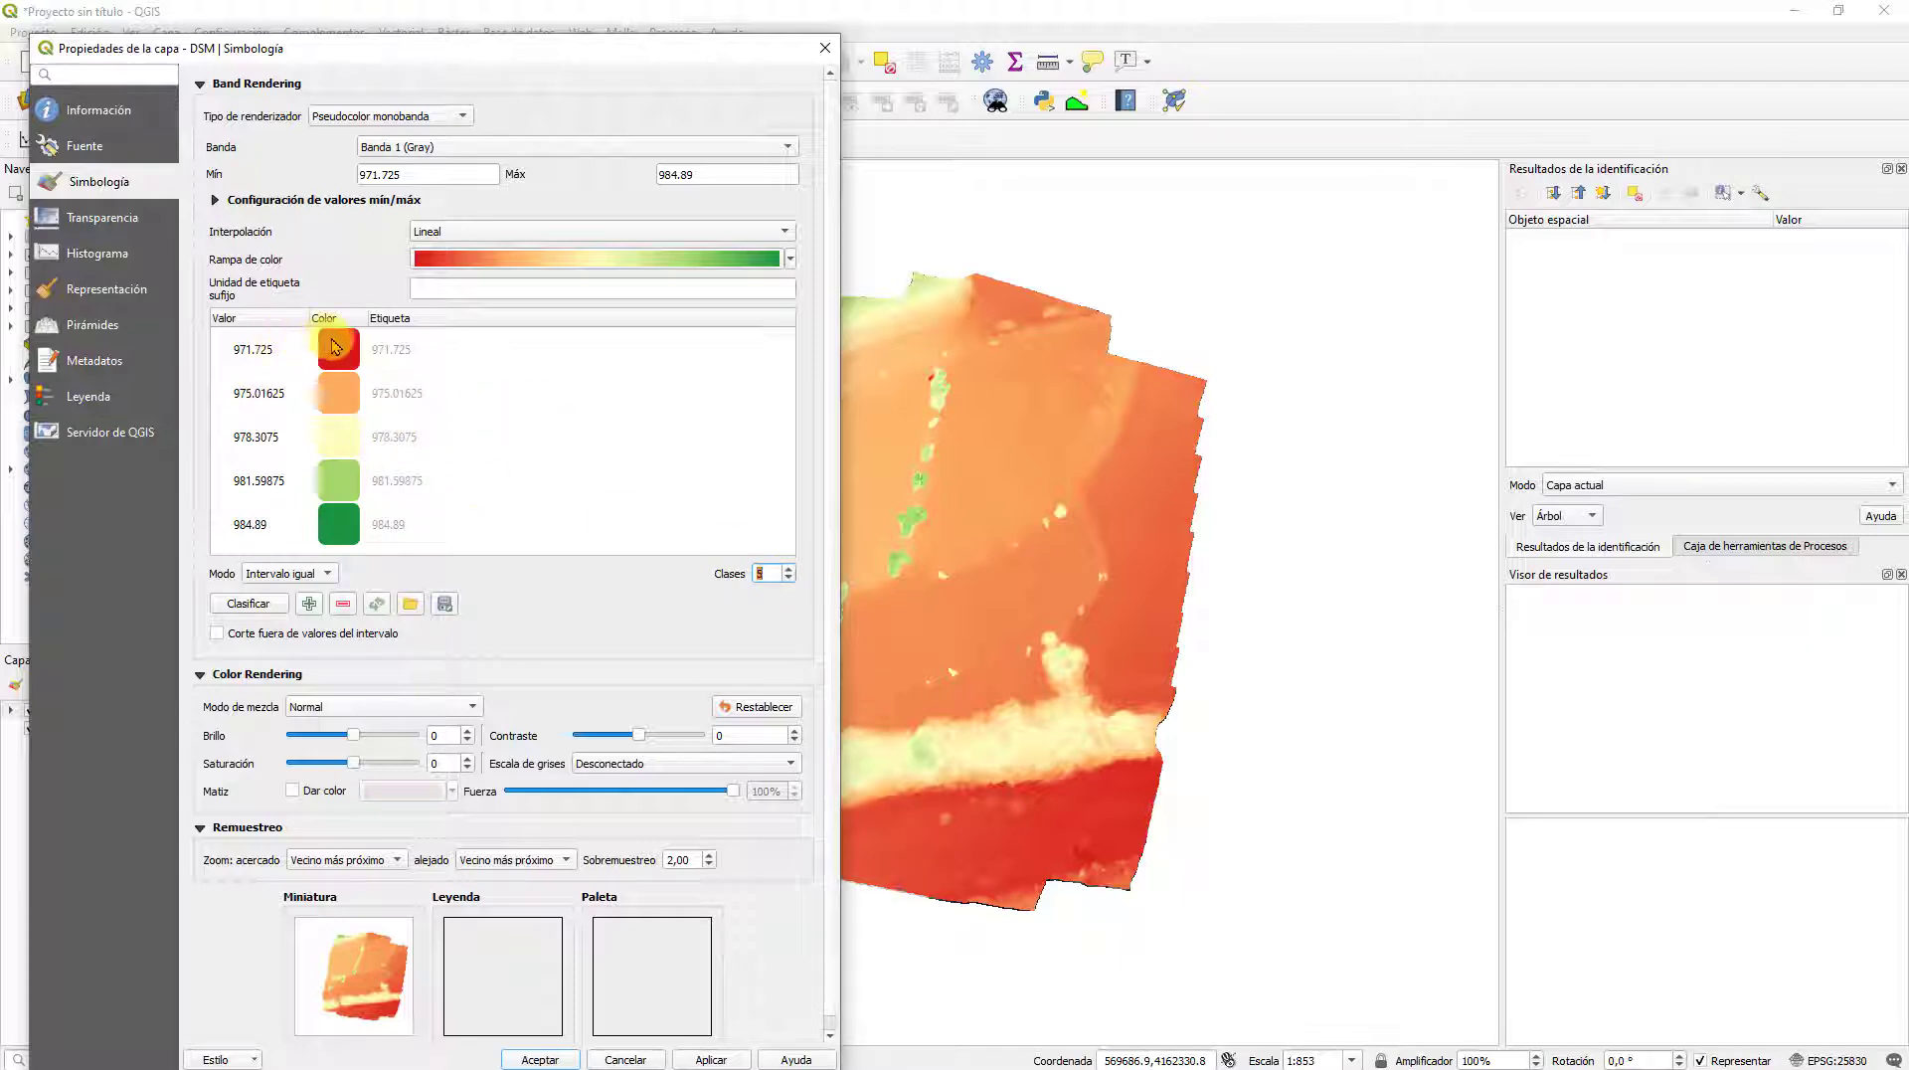
{"action": "left_click", "coordinate": [739, 1052]}
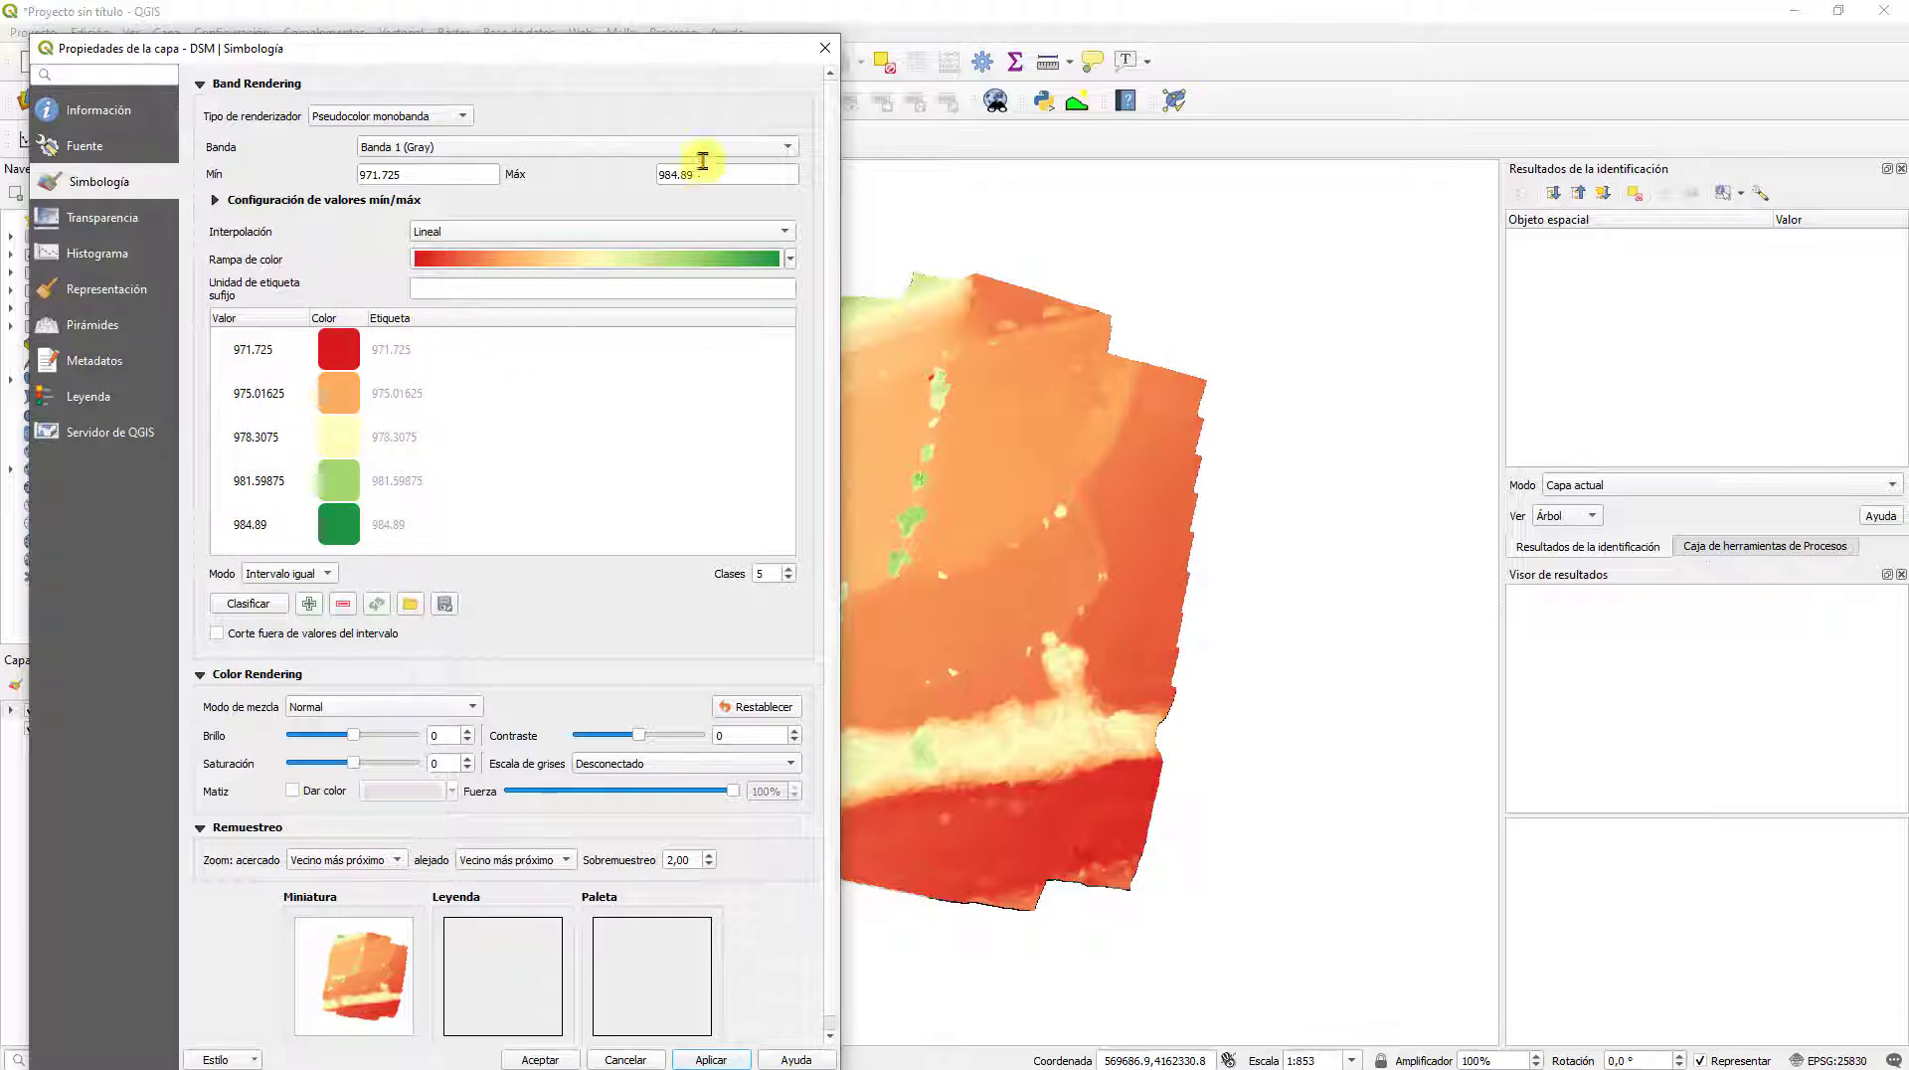
{"action": "left_click", "coordinate": [825, 48]}
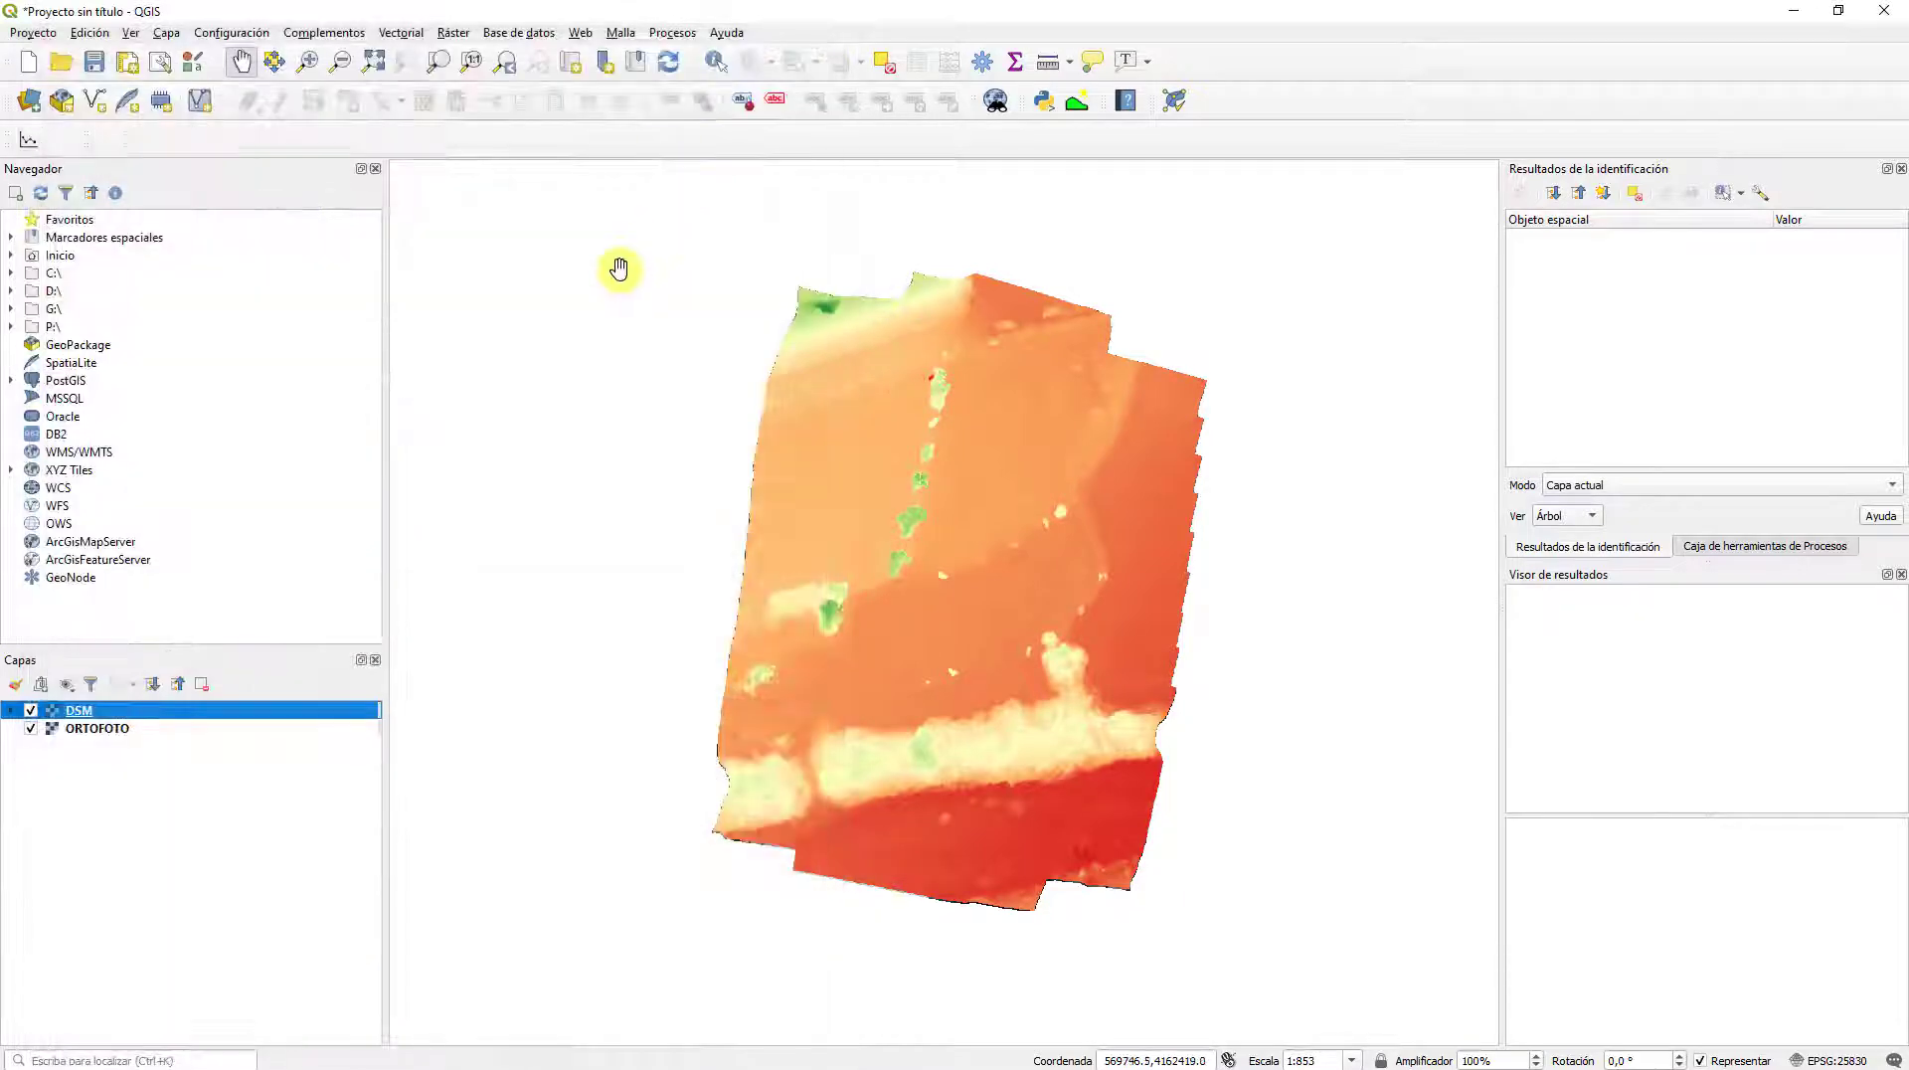
{"action": "left_click", "coordinate": [12, 711]}
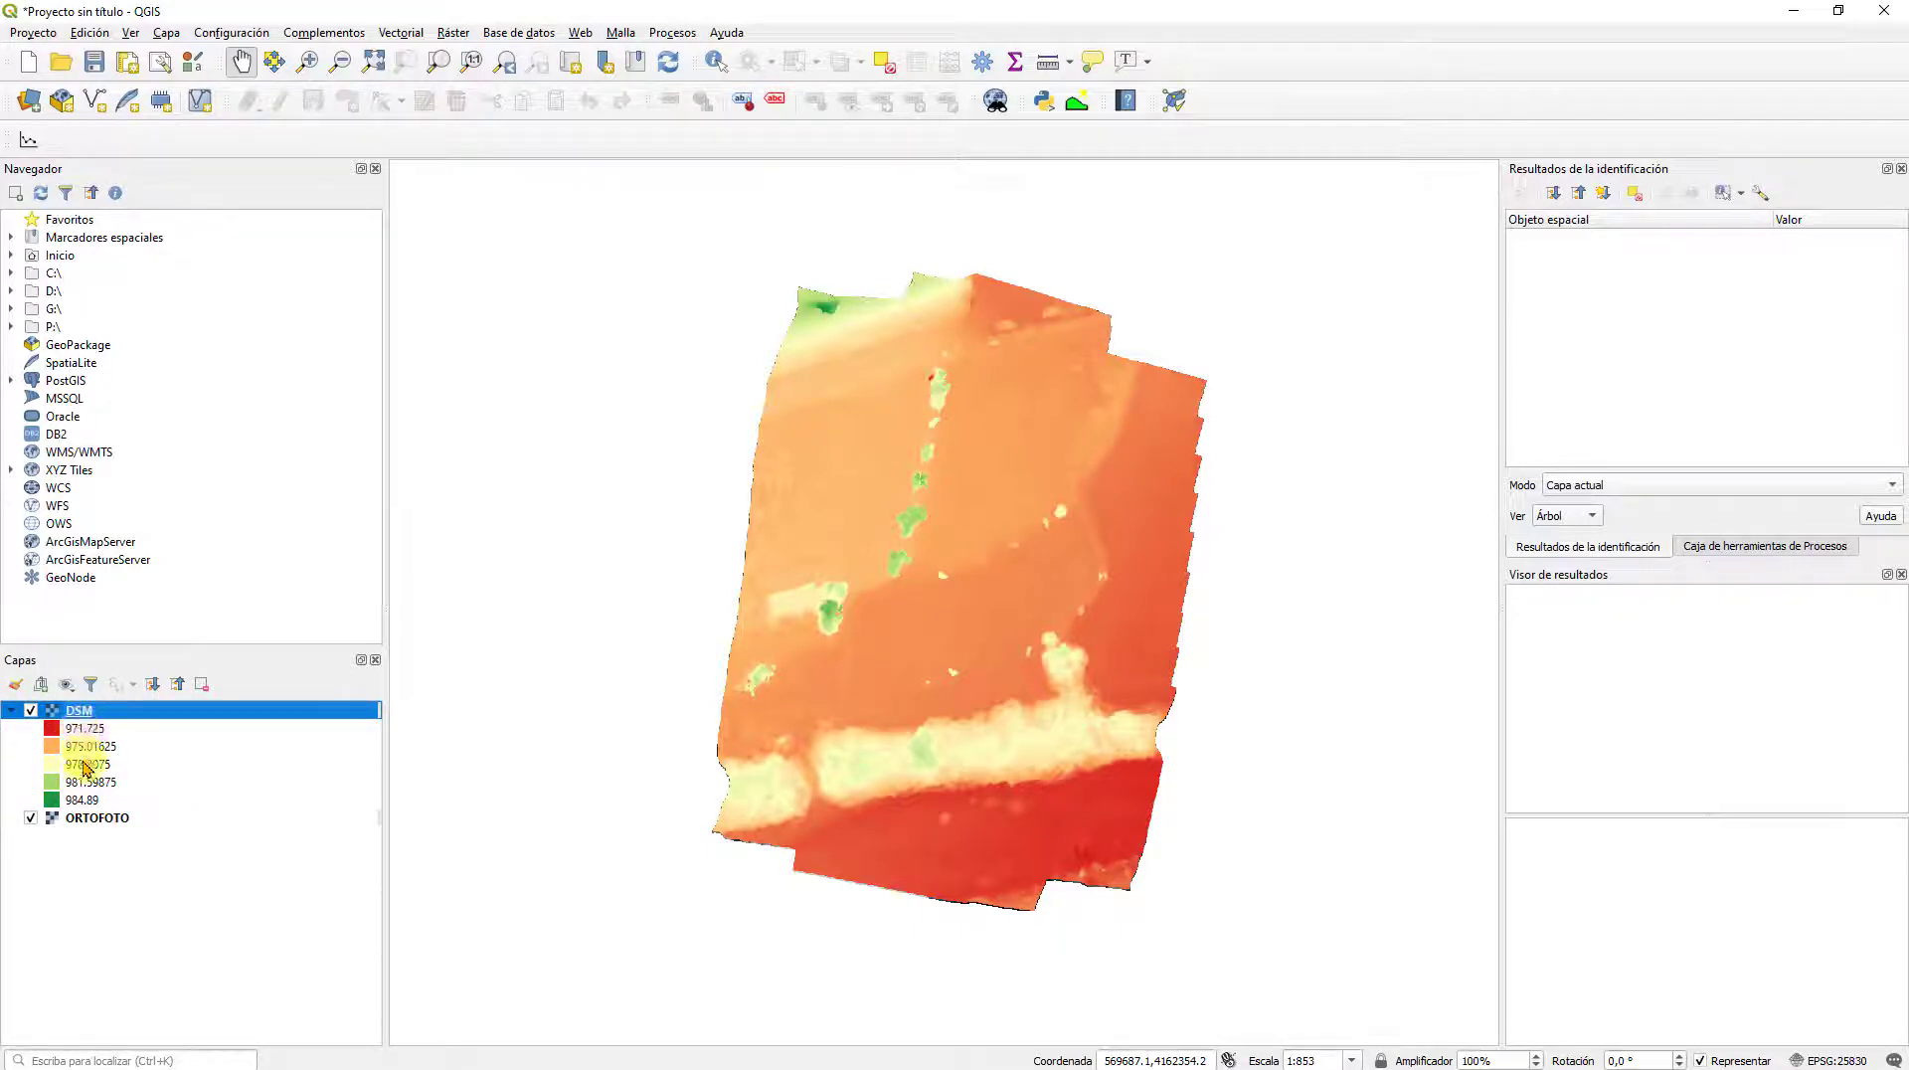
Step: Increase the DSM layer's equal-interval classification to 8 classes and apply it
{"action": "right_click", "coordinate": [86, 718]}
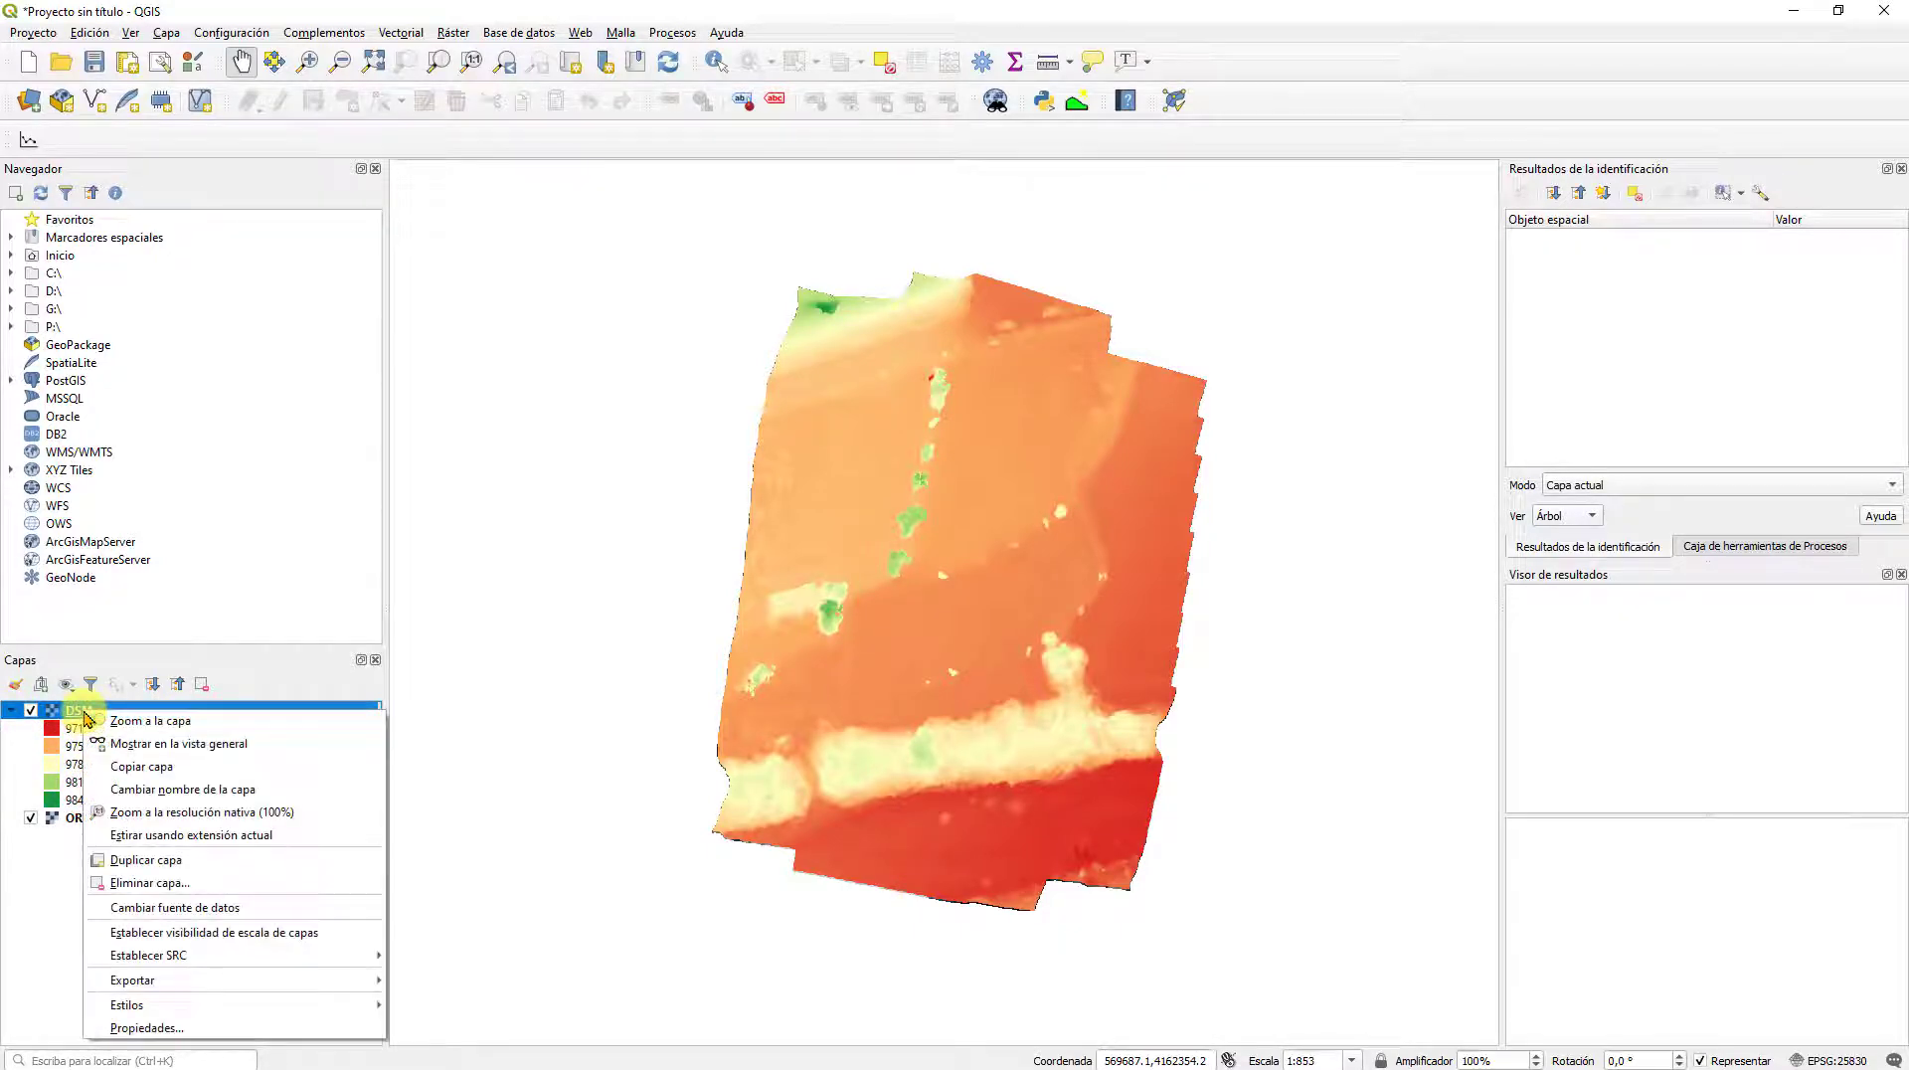
{"action": "left_click", "coordinate": [164, 1035]}
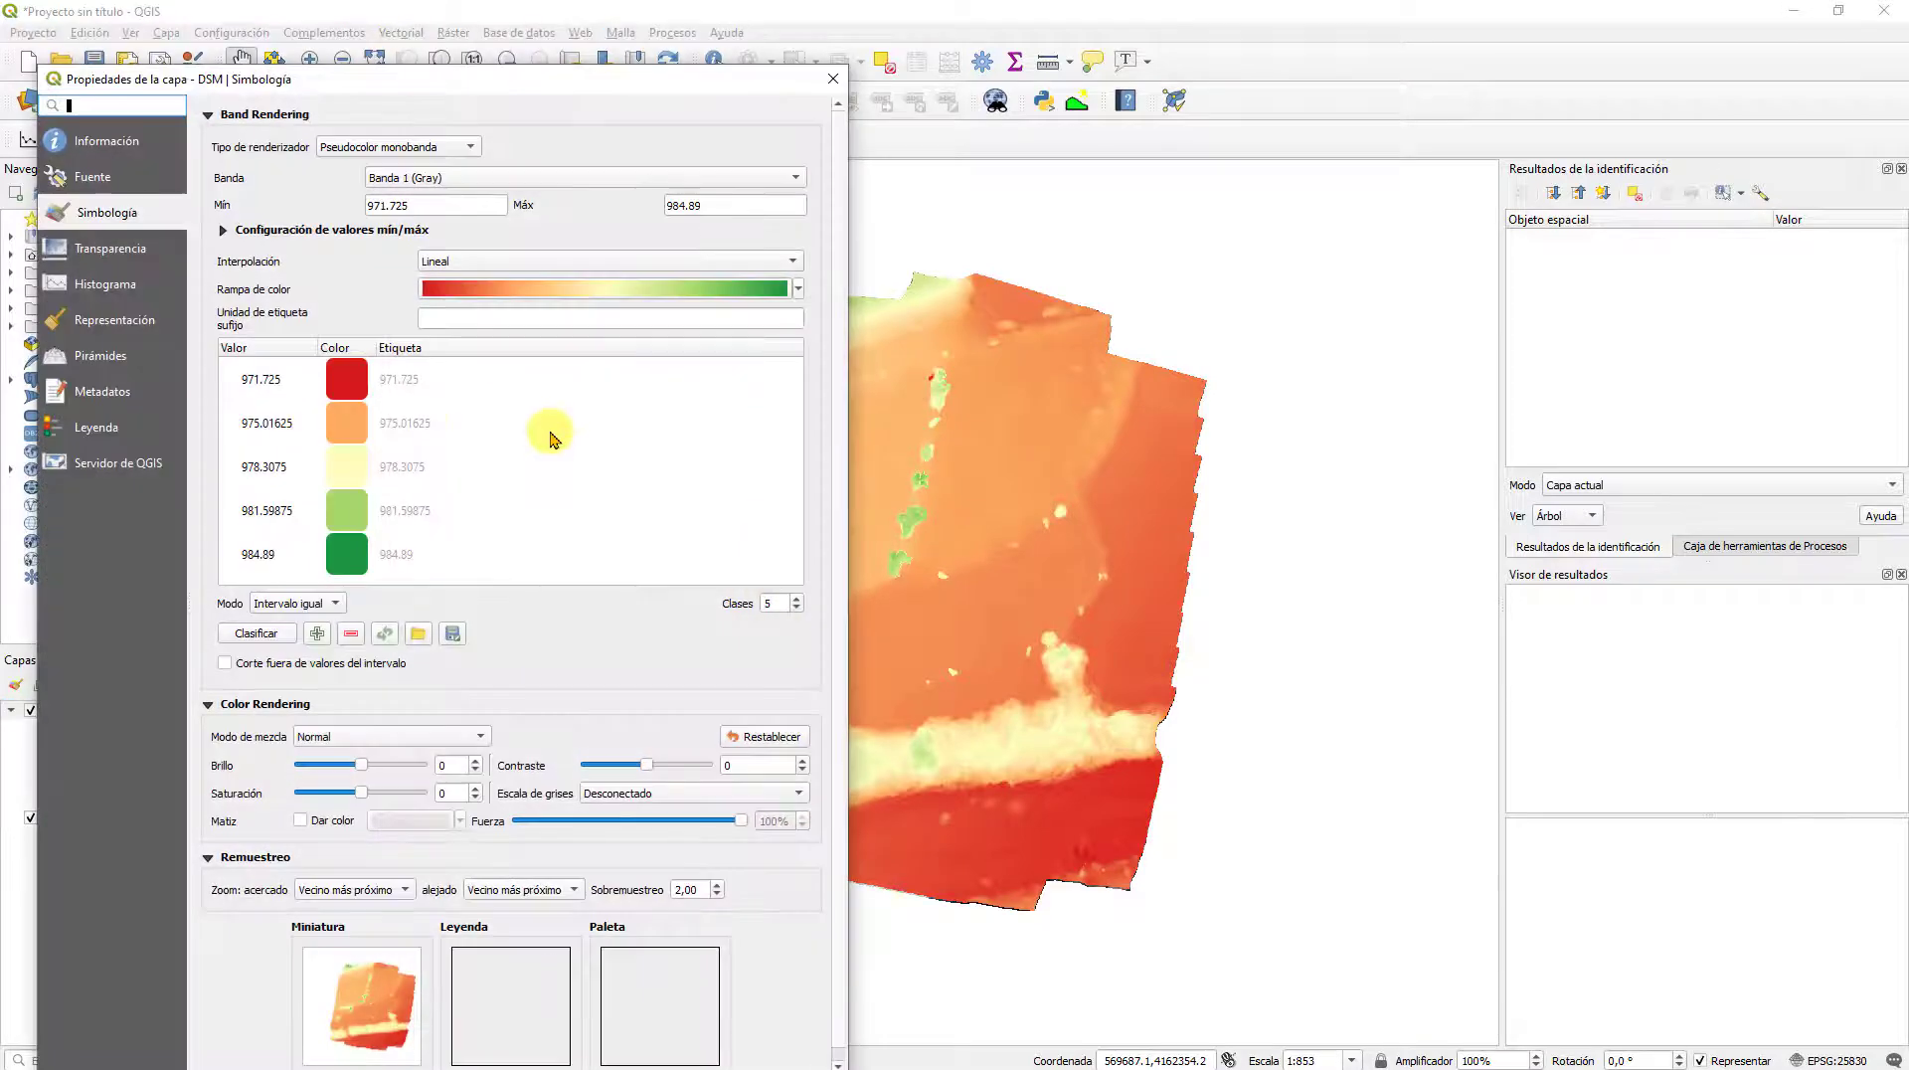
{"action": "left_click", "coordinate": [796, 600]}
{"action": "left_click", "coordinate": [797, 600]}
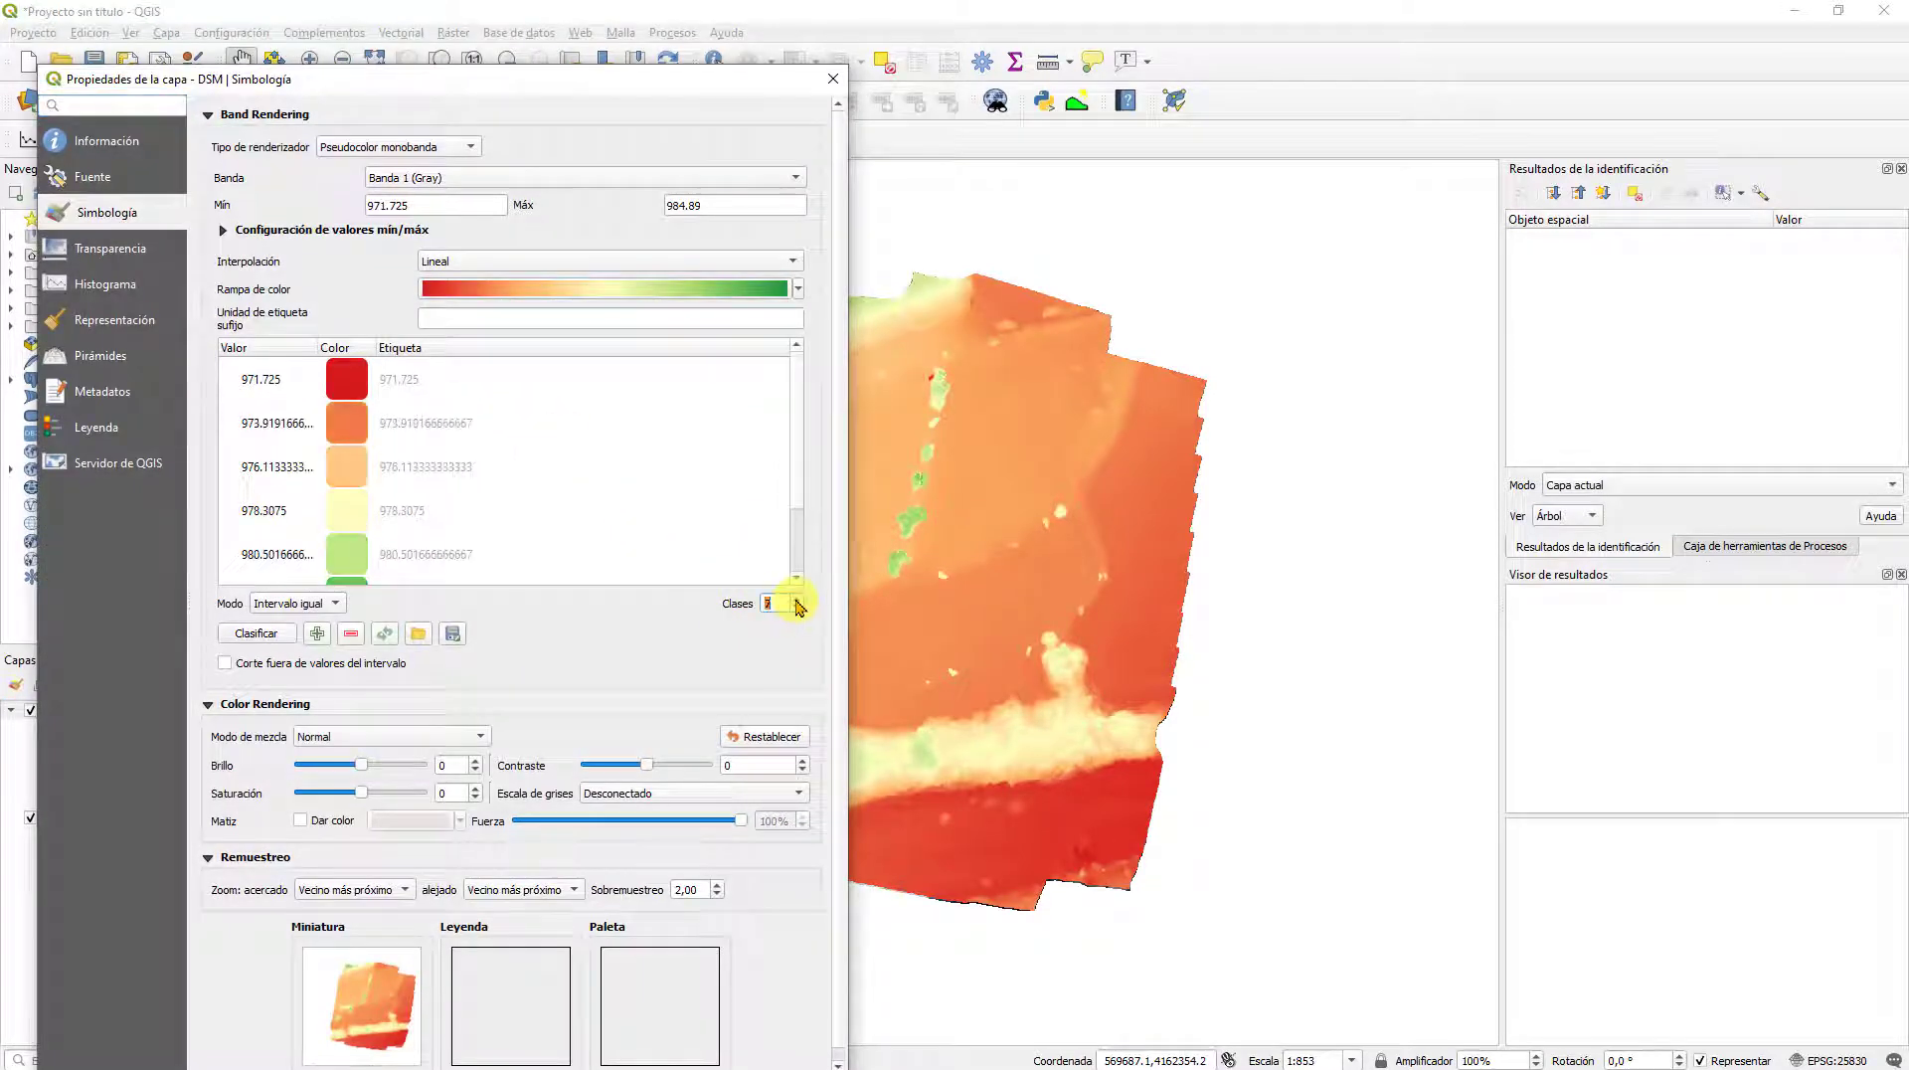
{"action": "left_click", "coordinate": [796, 599]}
{"action": "left_click_drag", "start_coordinate": [716, 87], "coordinate": [731, 27]}
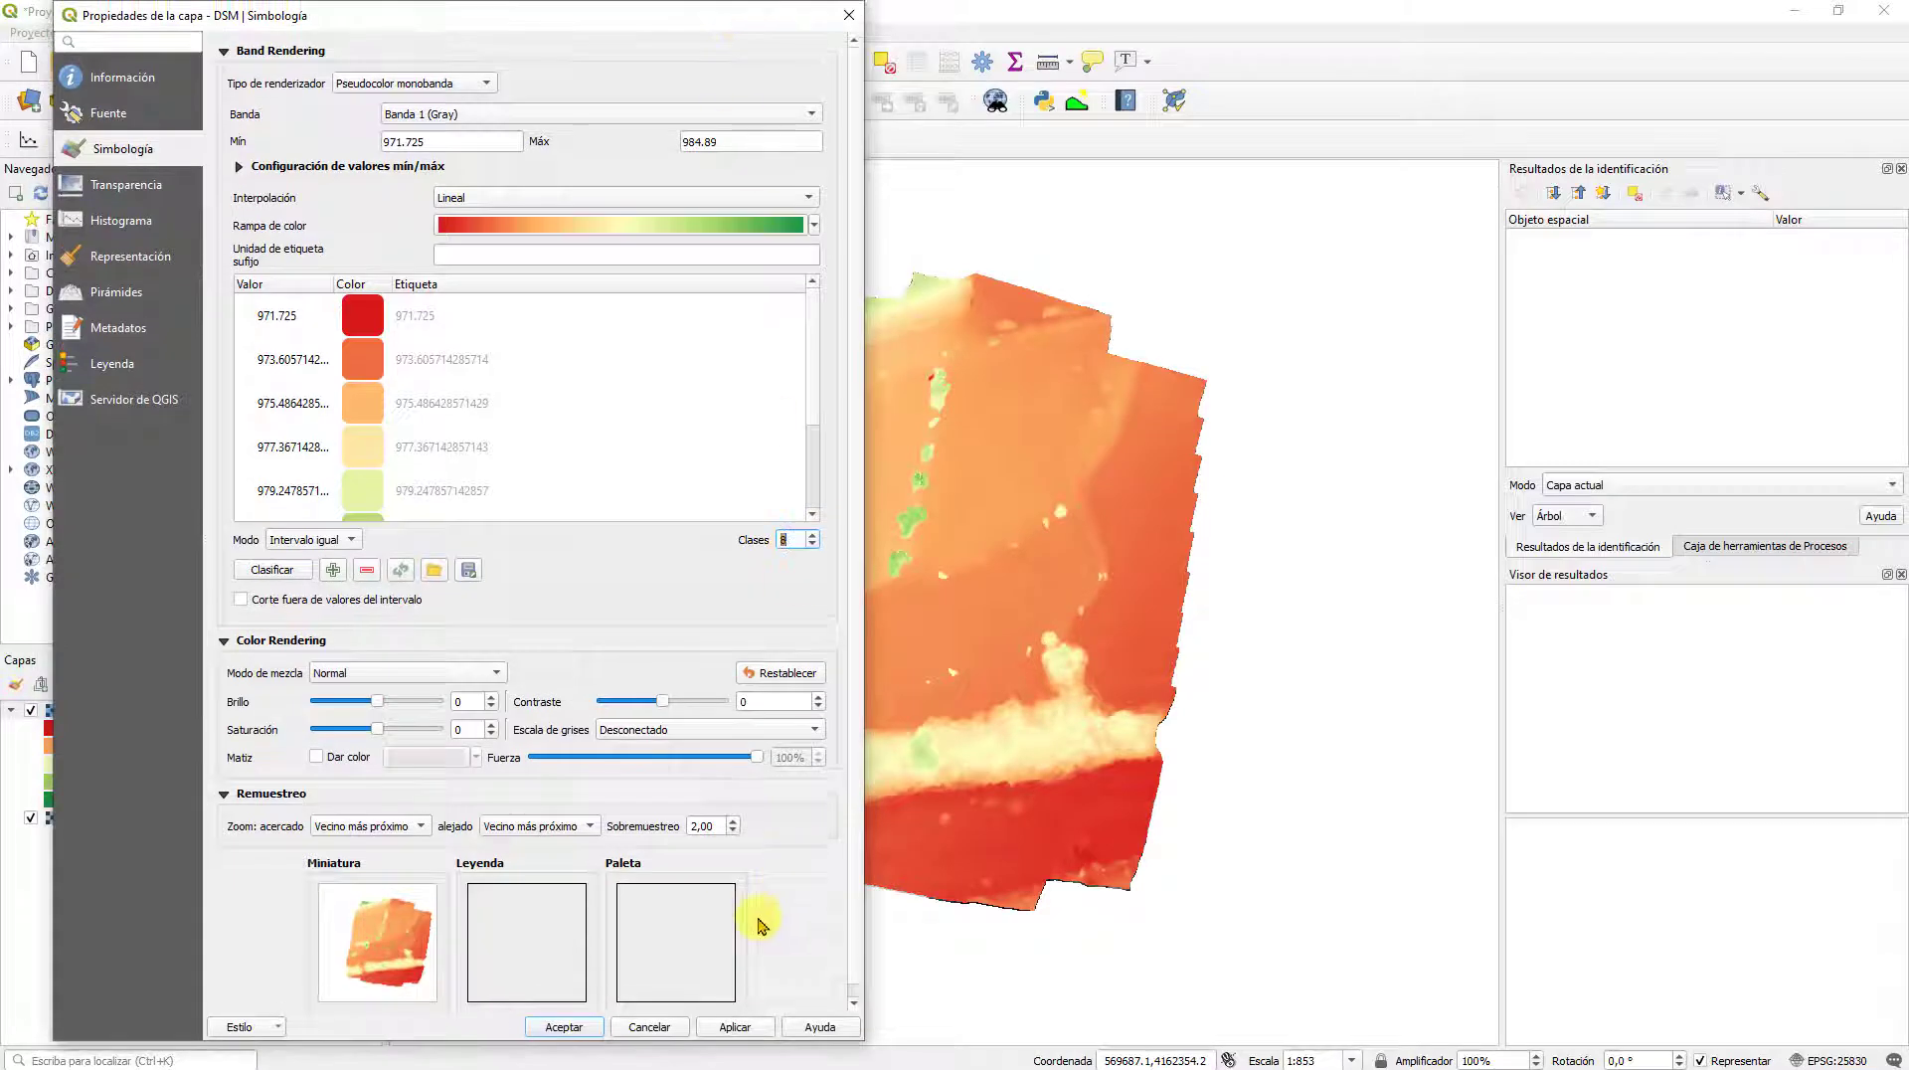
{"action": "left_click", "coordinate": [733, 1027]}
{"action": "left_click", "coordinate": [560, 1026]}
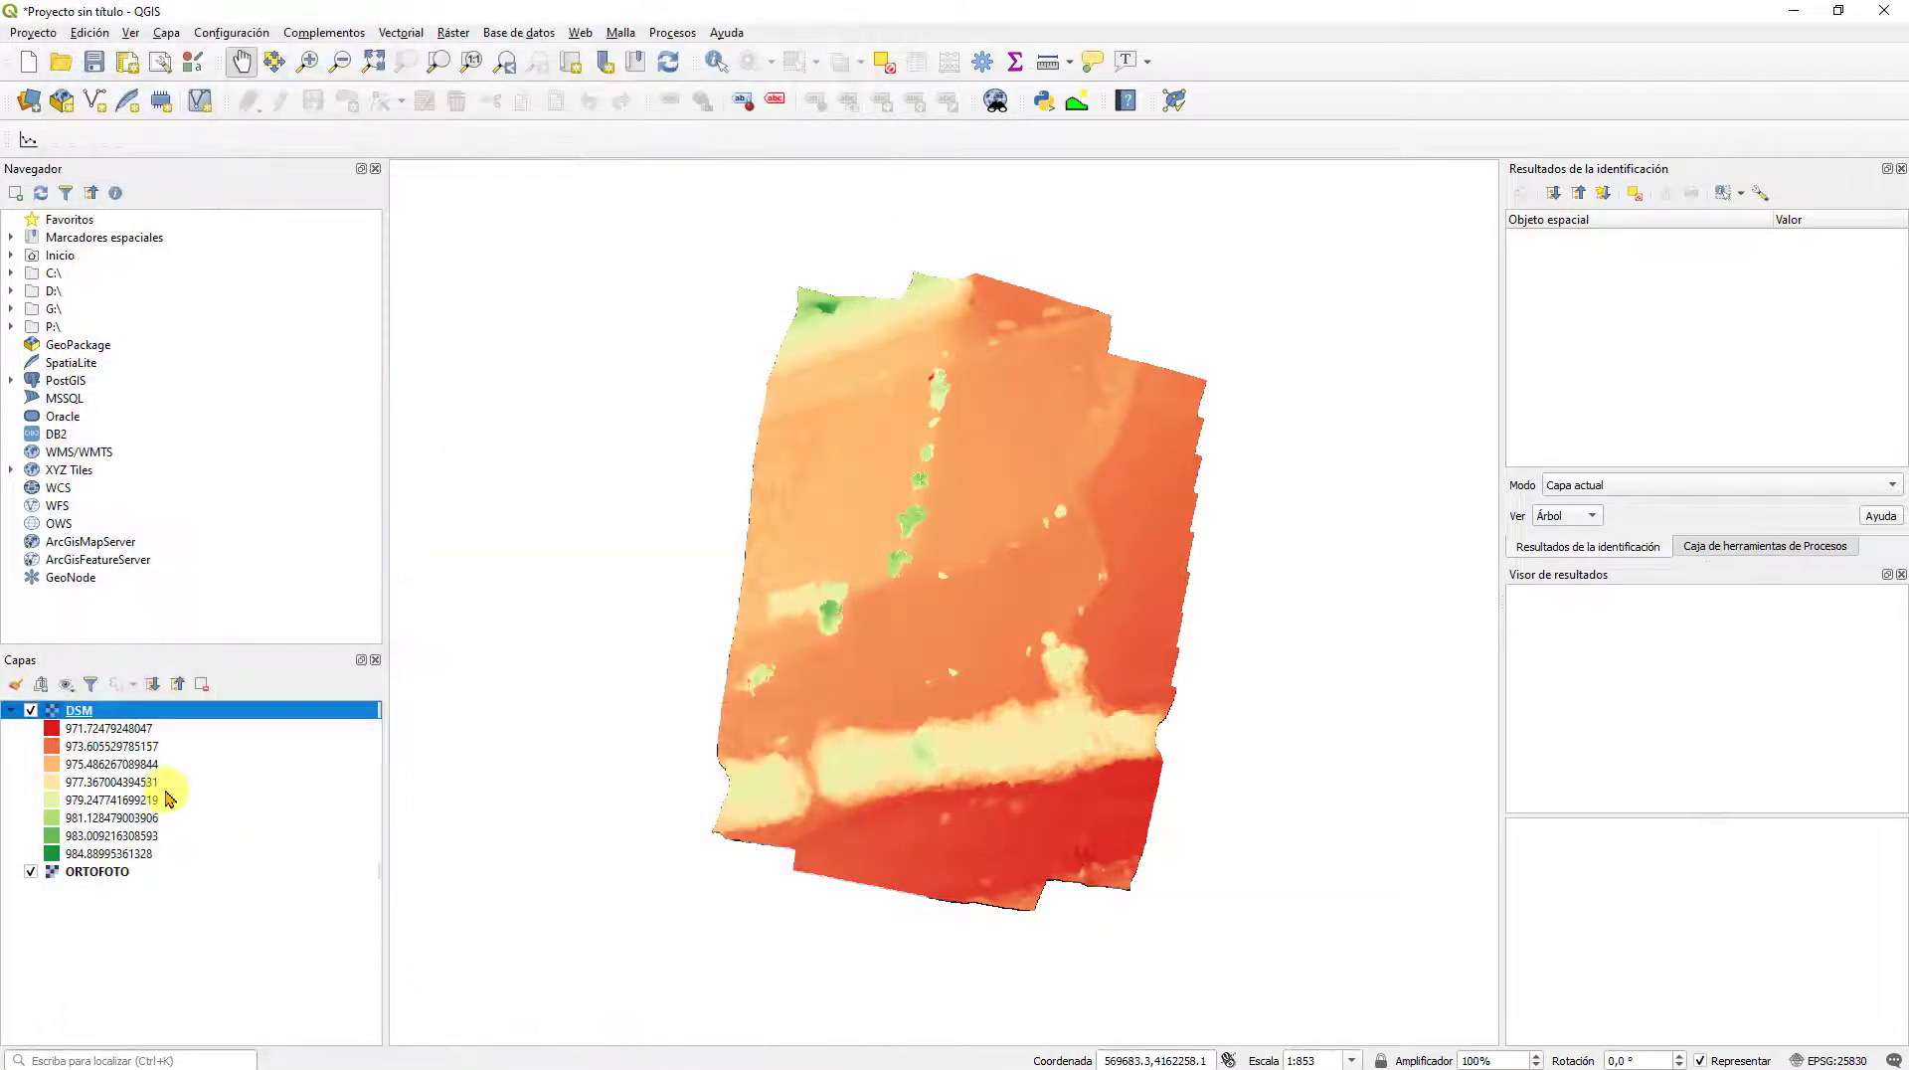
Step: Reopen the DSM layer's symbology and set the interpolation to Discreto, keeping the Intervalo igual mode
{"action": "right_click", "coordinate": [96, 718]}
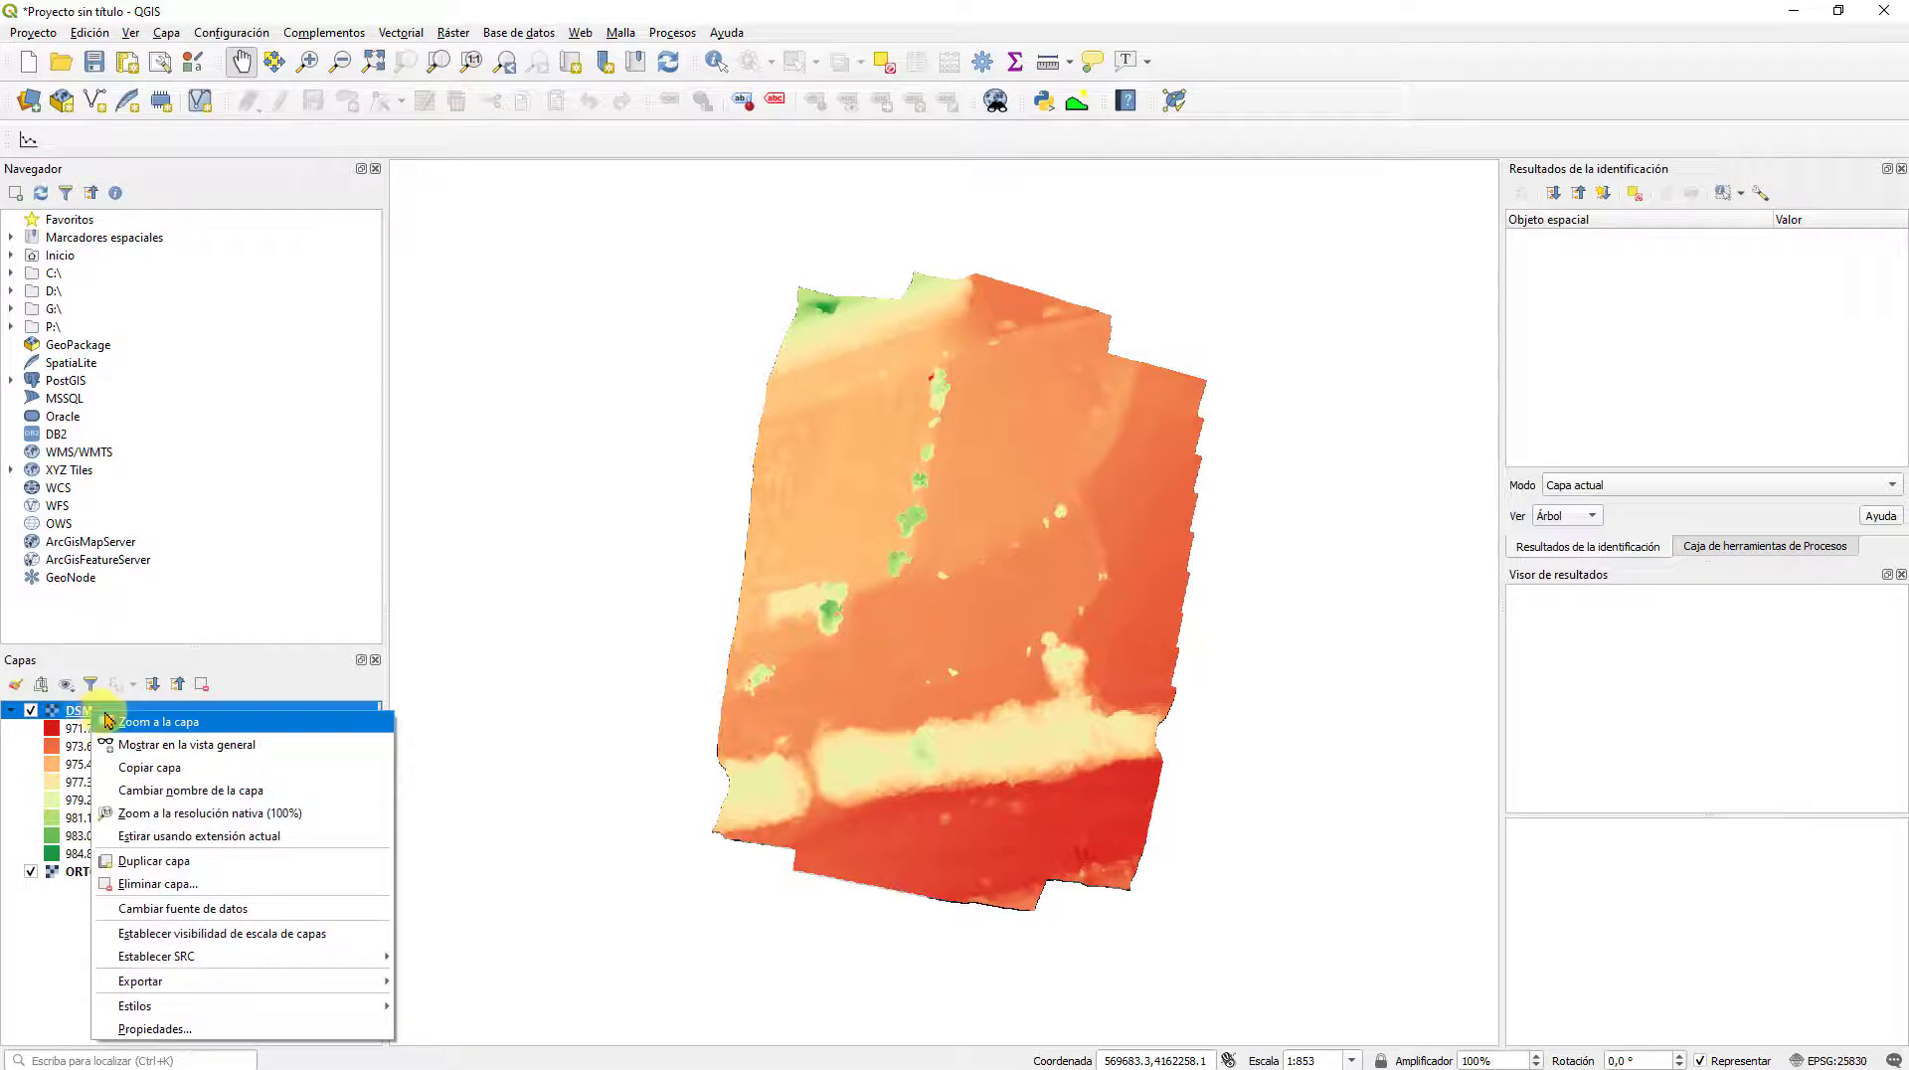
{"action": "left_click", "coordinate": [151, 1036]}
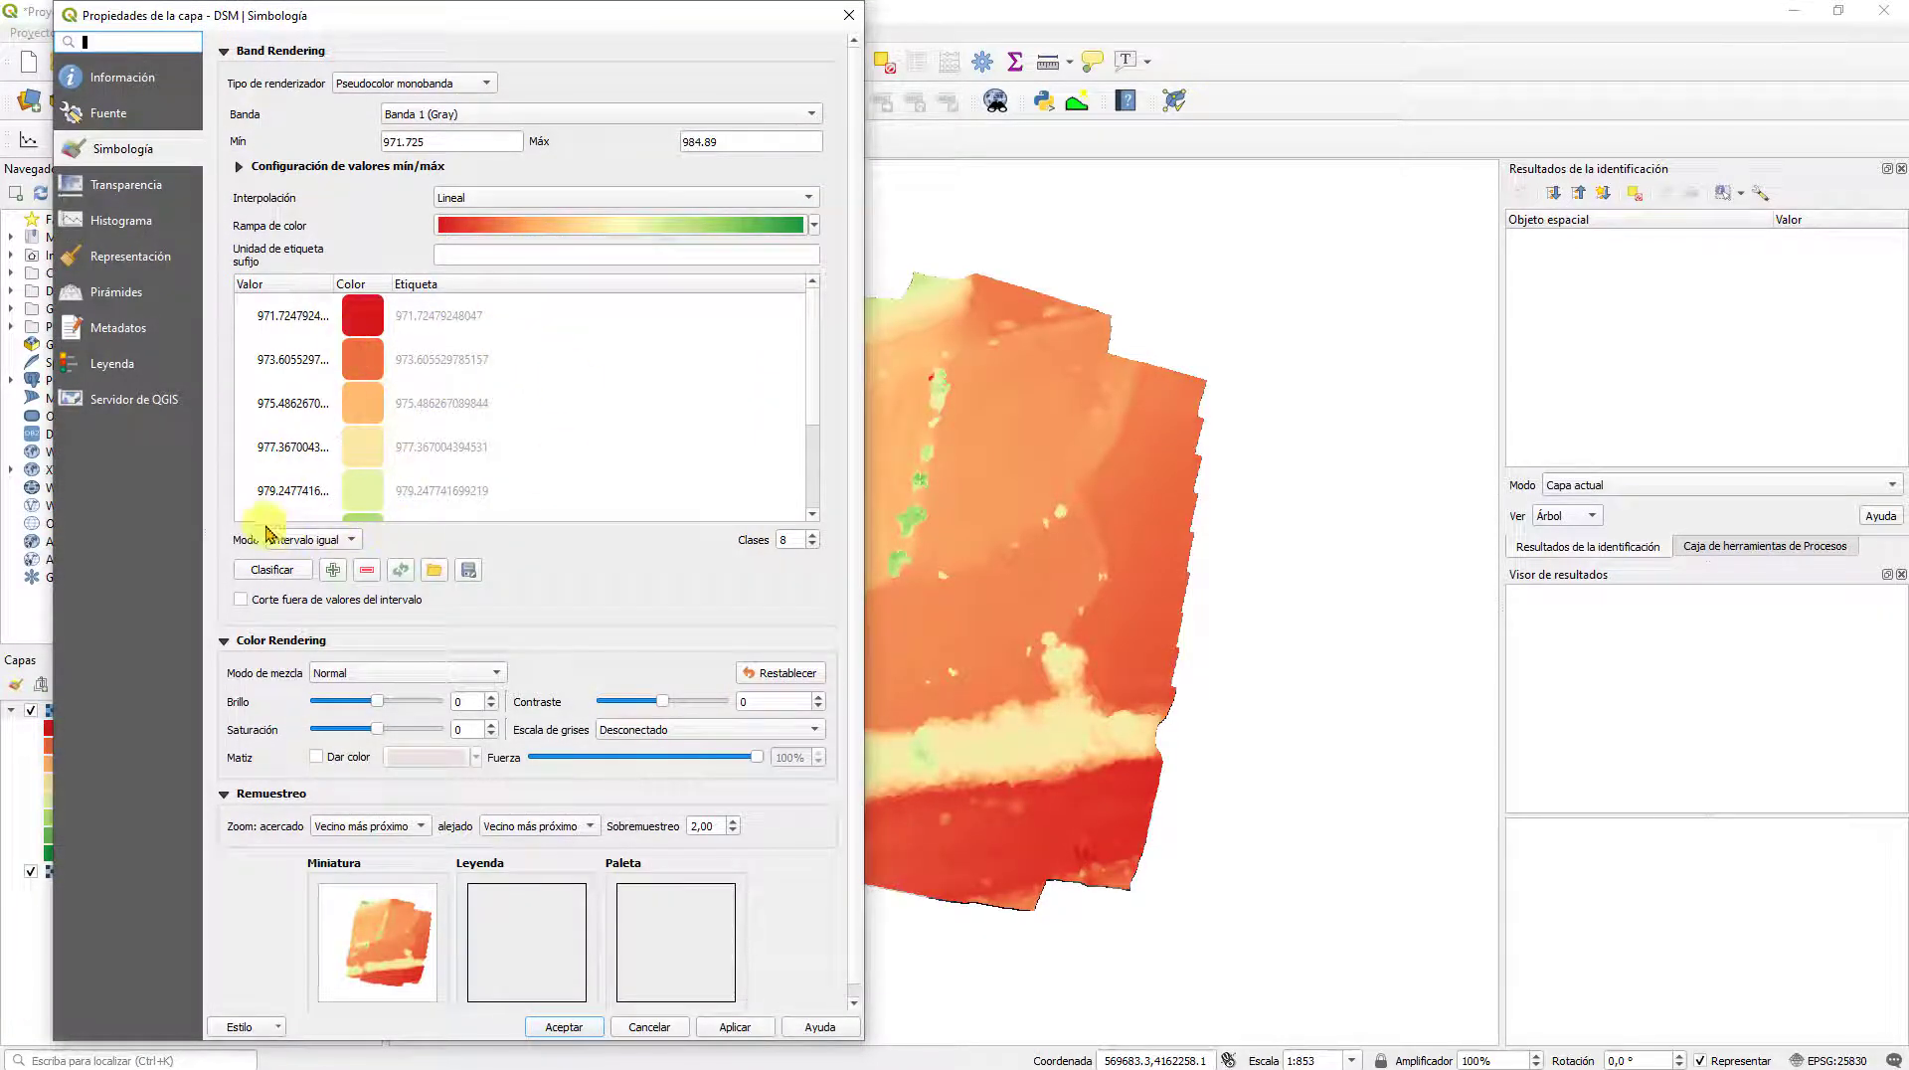
{"action": "left_click", "coordinate": [321, 540]}
{"action": "left_click", "coordinate": [323, 544]}
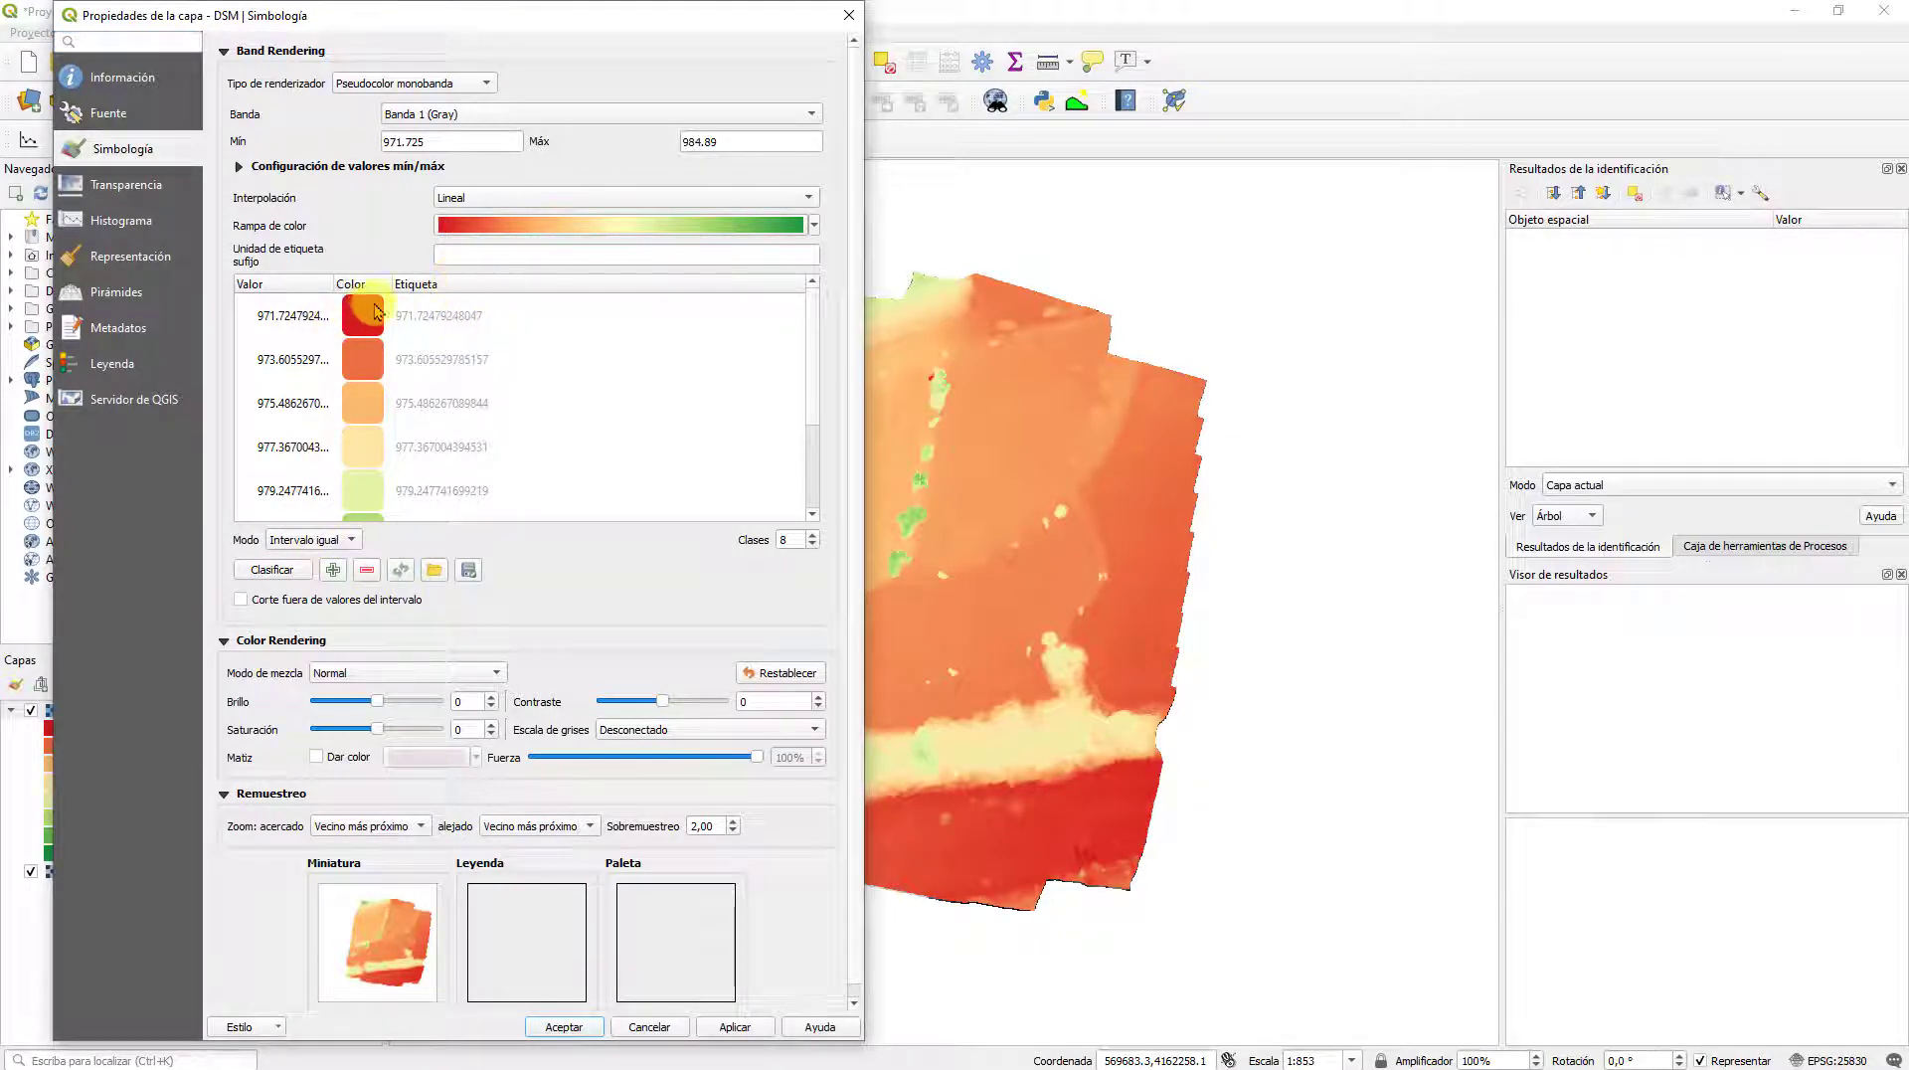
{"action": "left_click", "coordinate": [505, 199]}
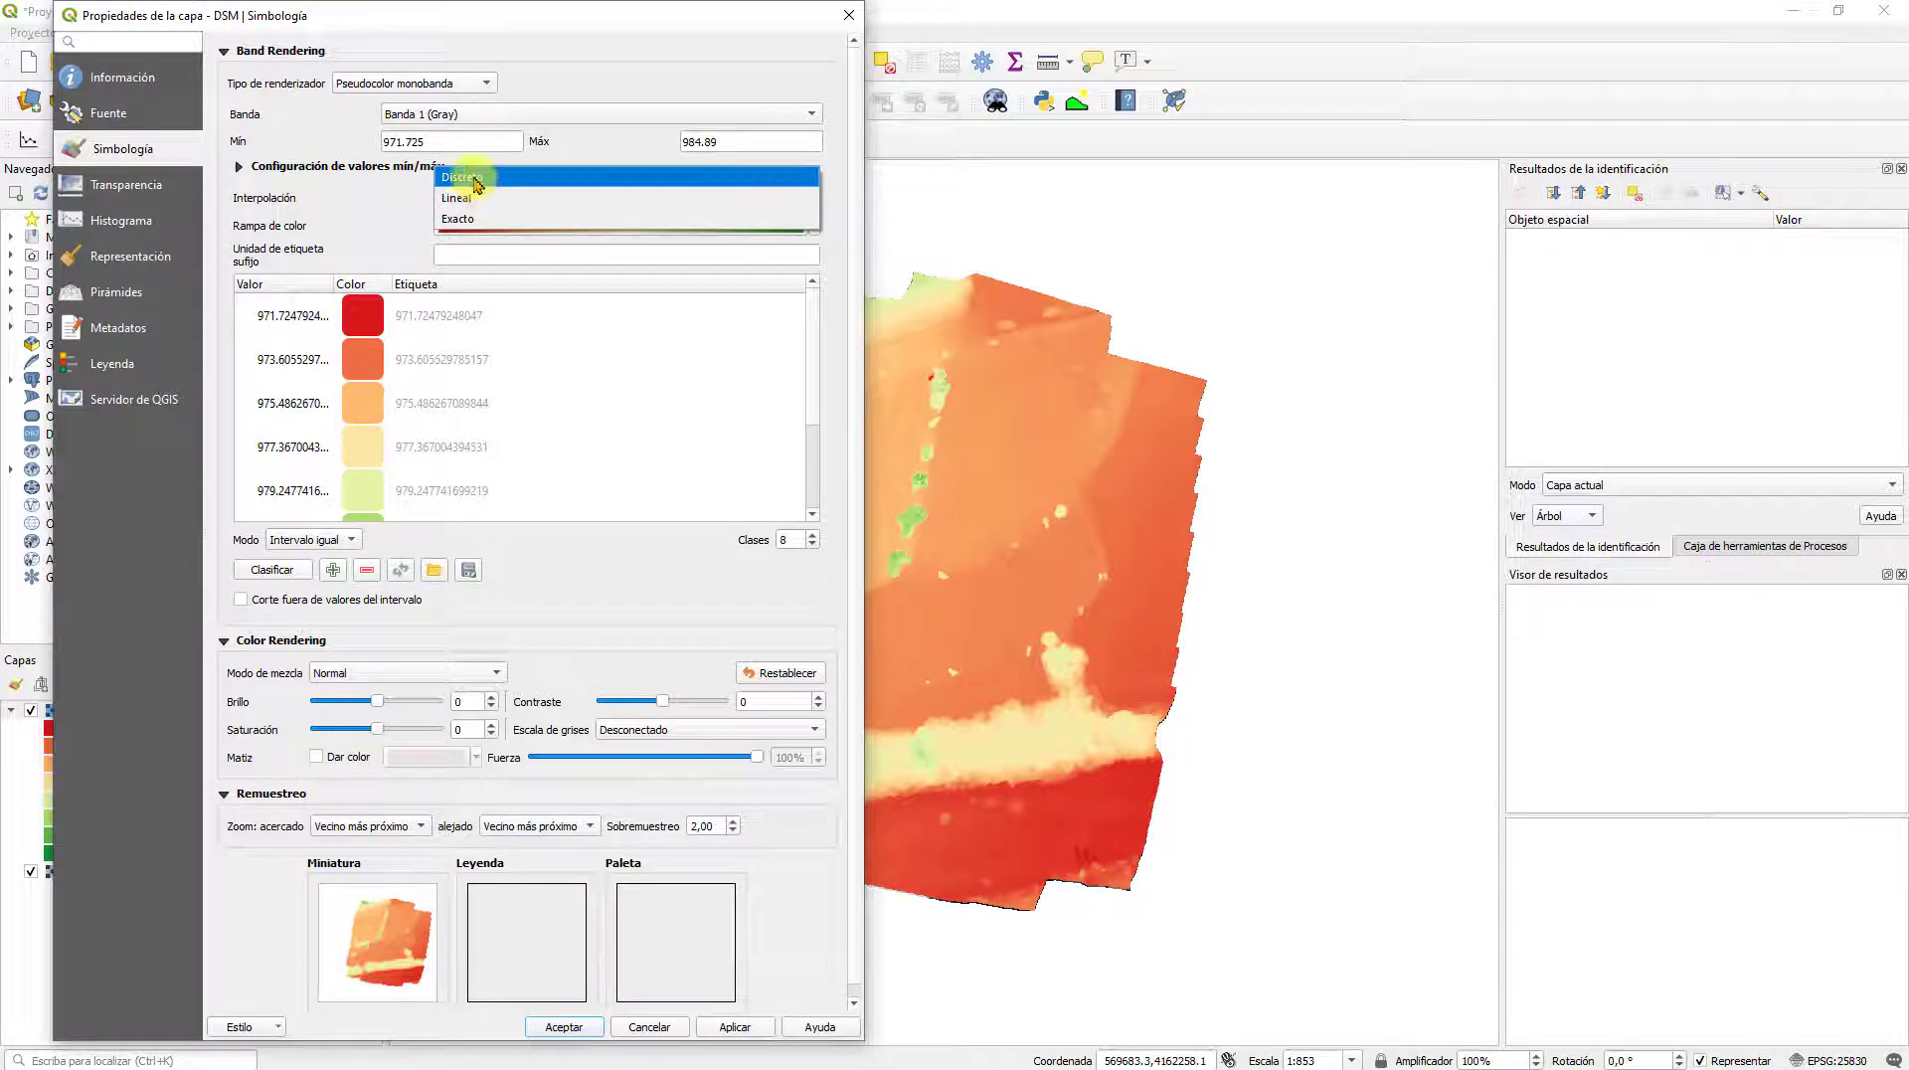
{"action": "left_click", "coordinate": [475, 180]}
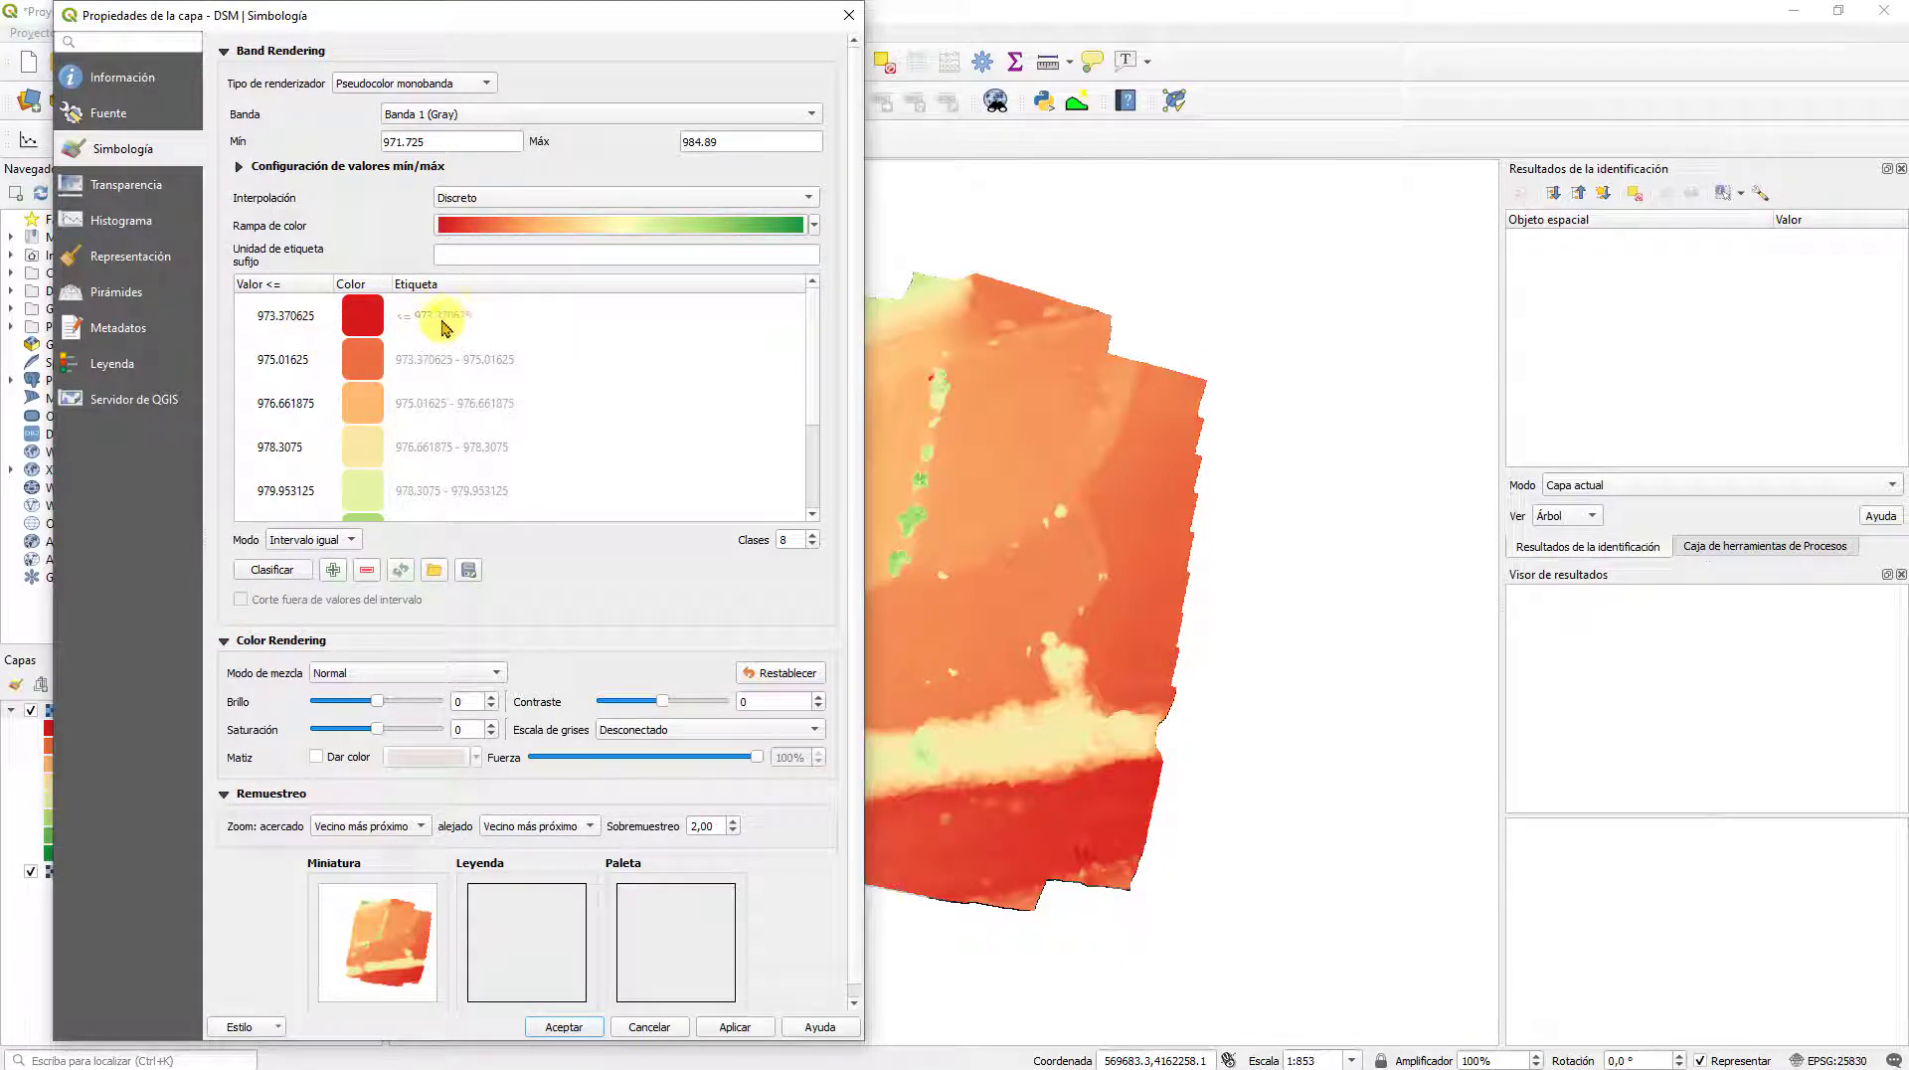
Step: Change the upper limits of the first five of the eight classes to 973, 975, 977, 979 and 981
{"action": "left_click", "coordinate": [281, 316]}
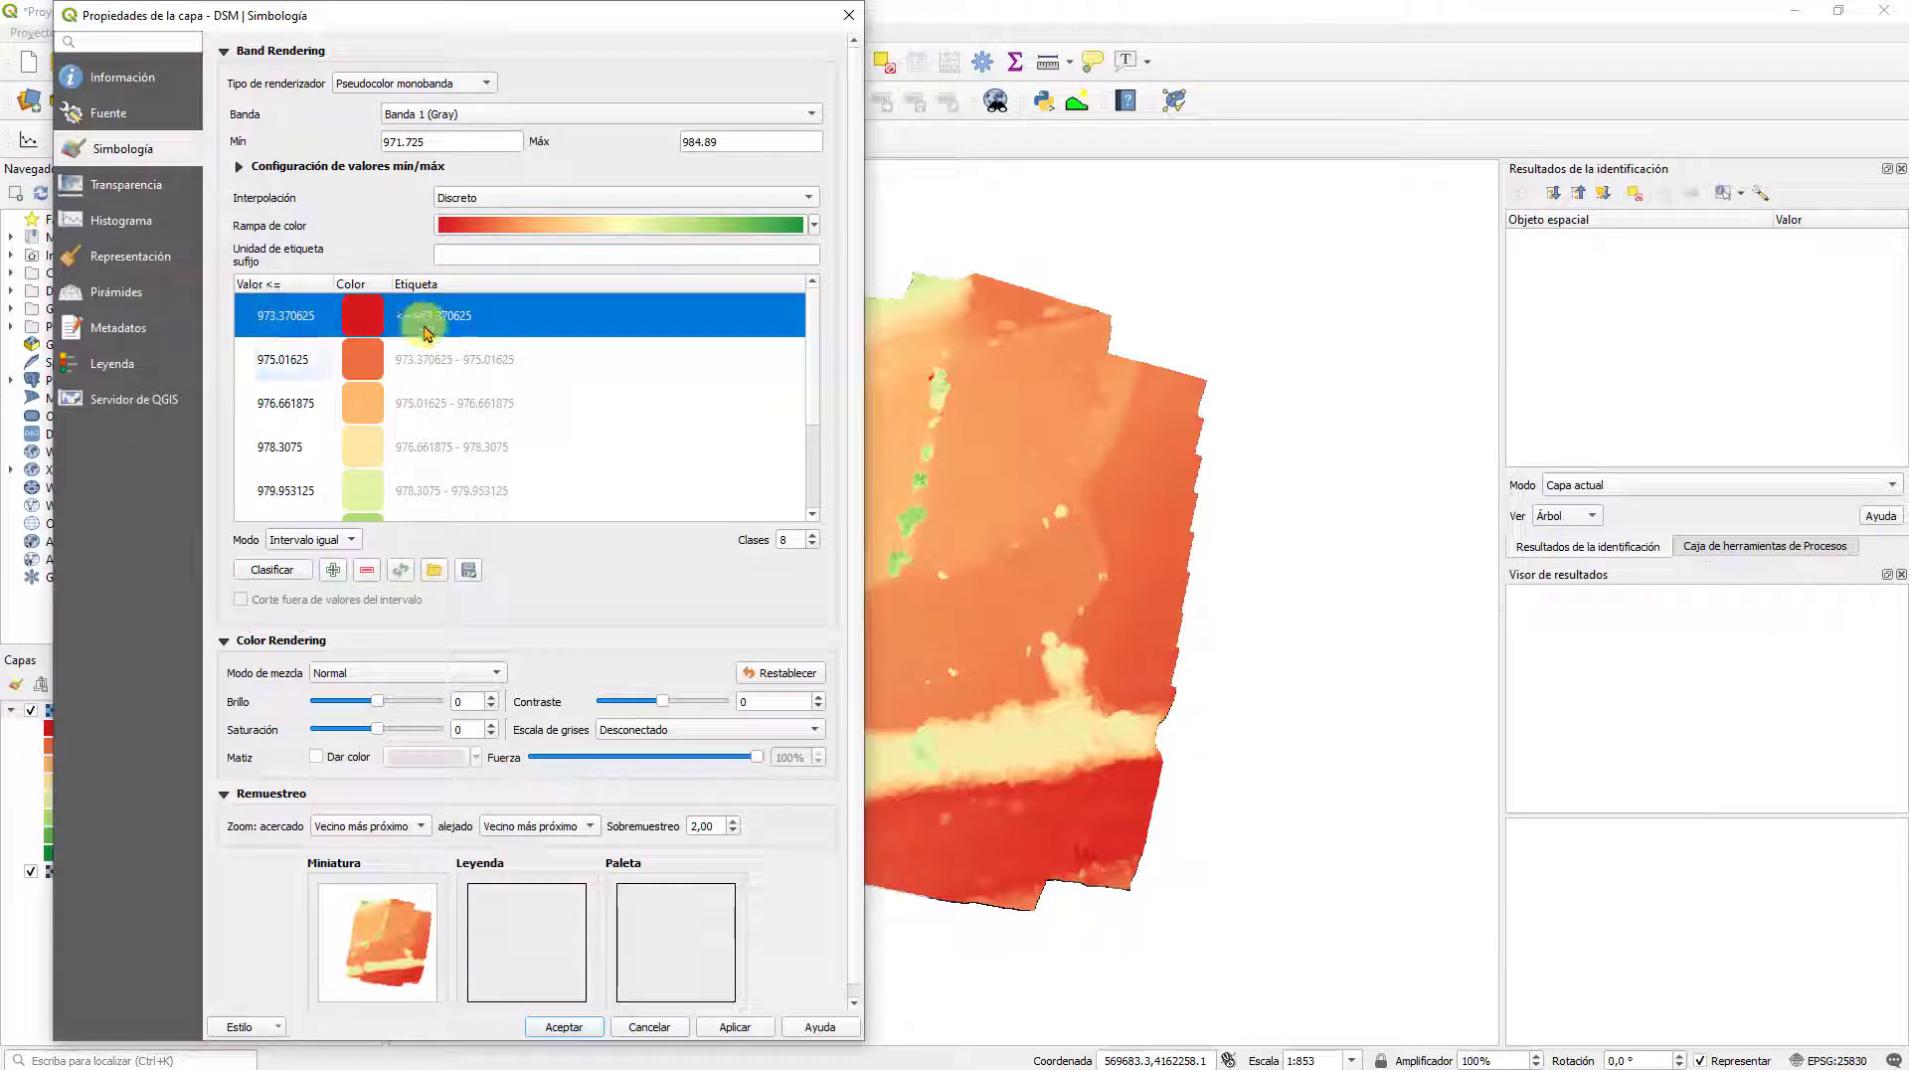
{"action": "double_click", "coordinate": [280, 314]}
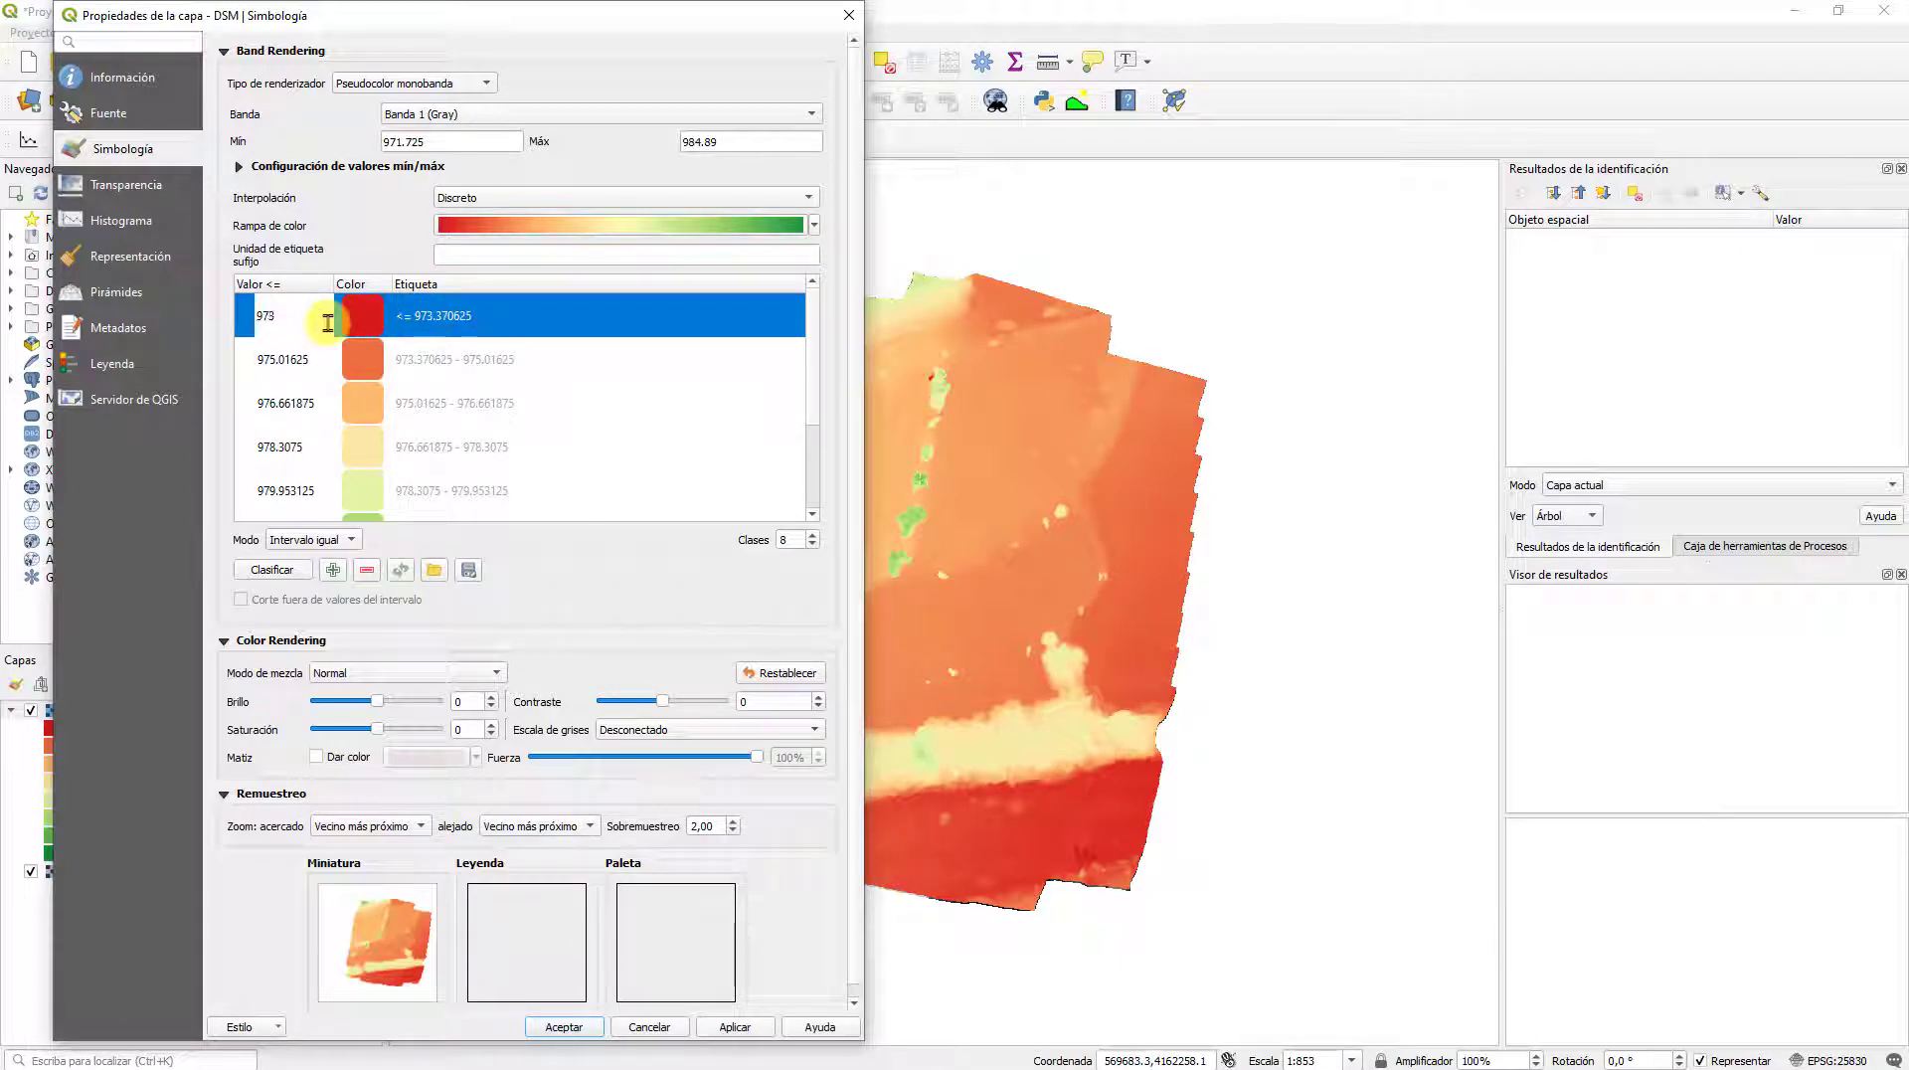
{"action": "type", "text": "973"}
{"action": "double_click", "coordinate": [287, 362]}
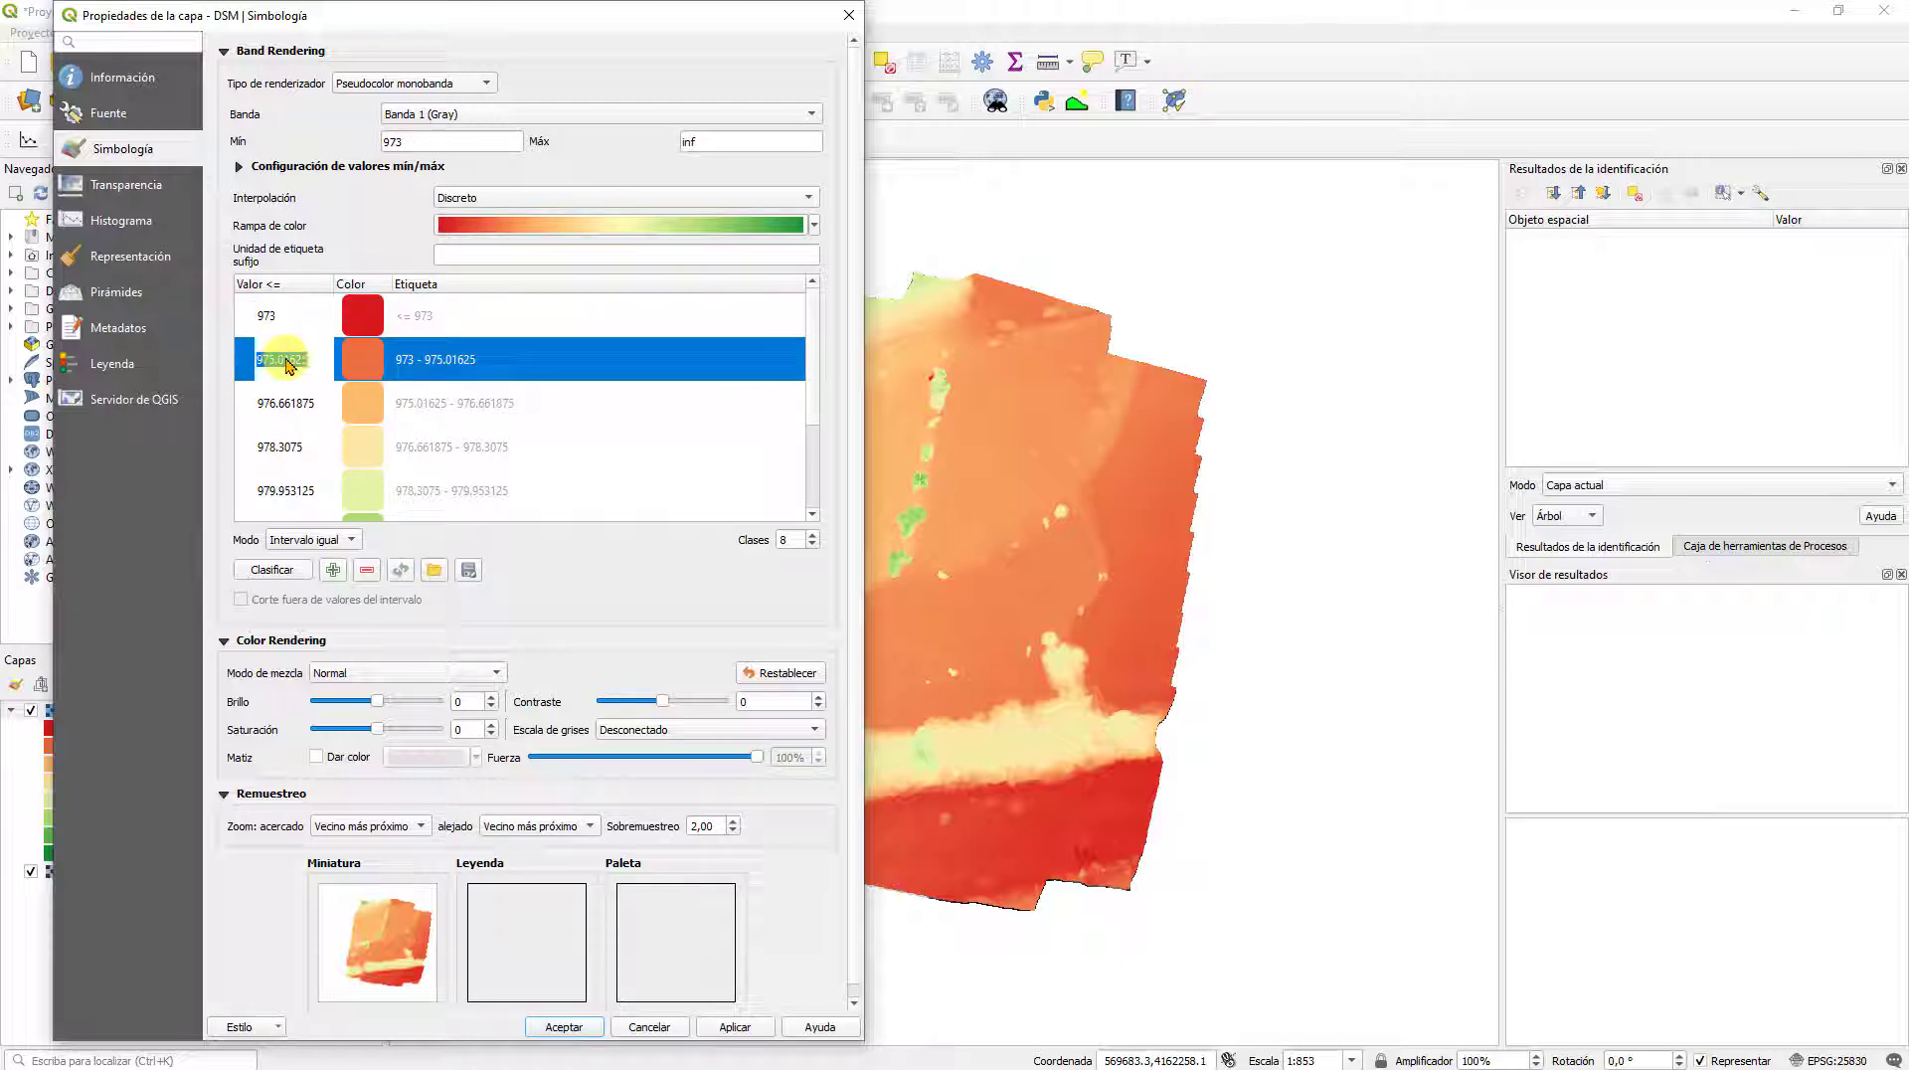
{"action": "double_click", "coordinate": [309, 403]}
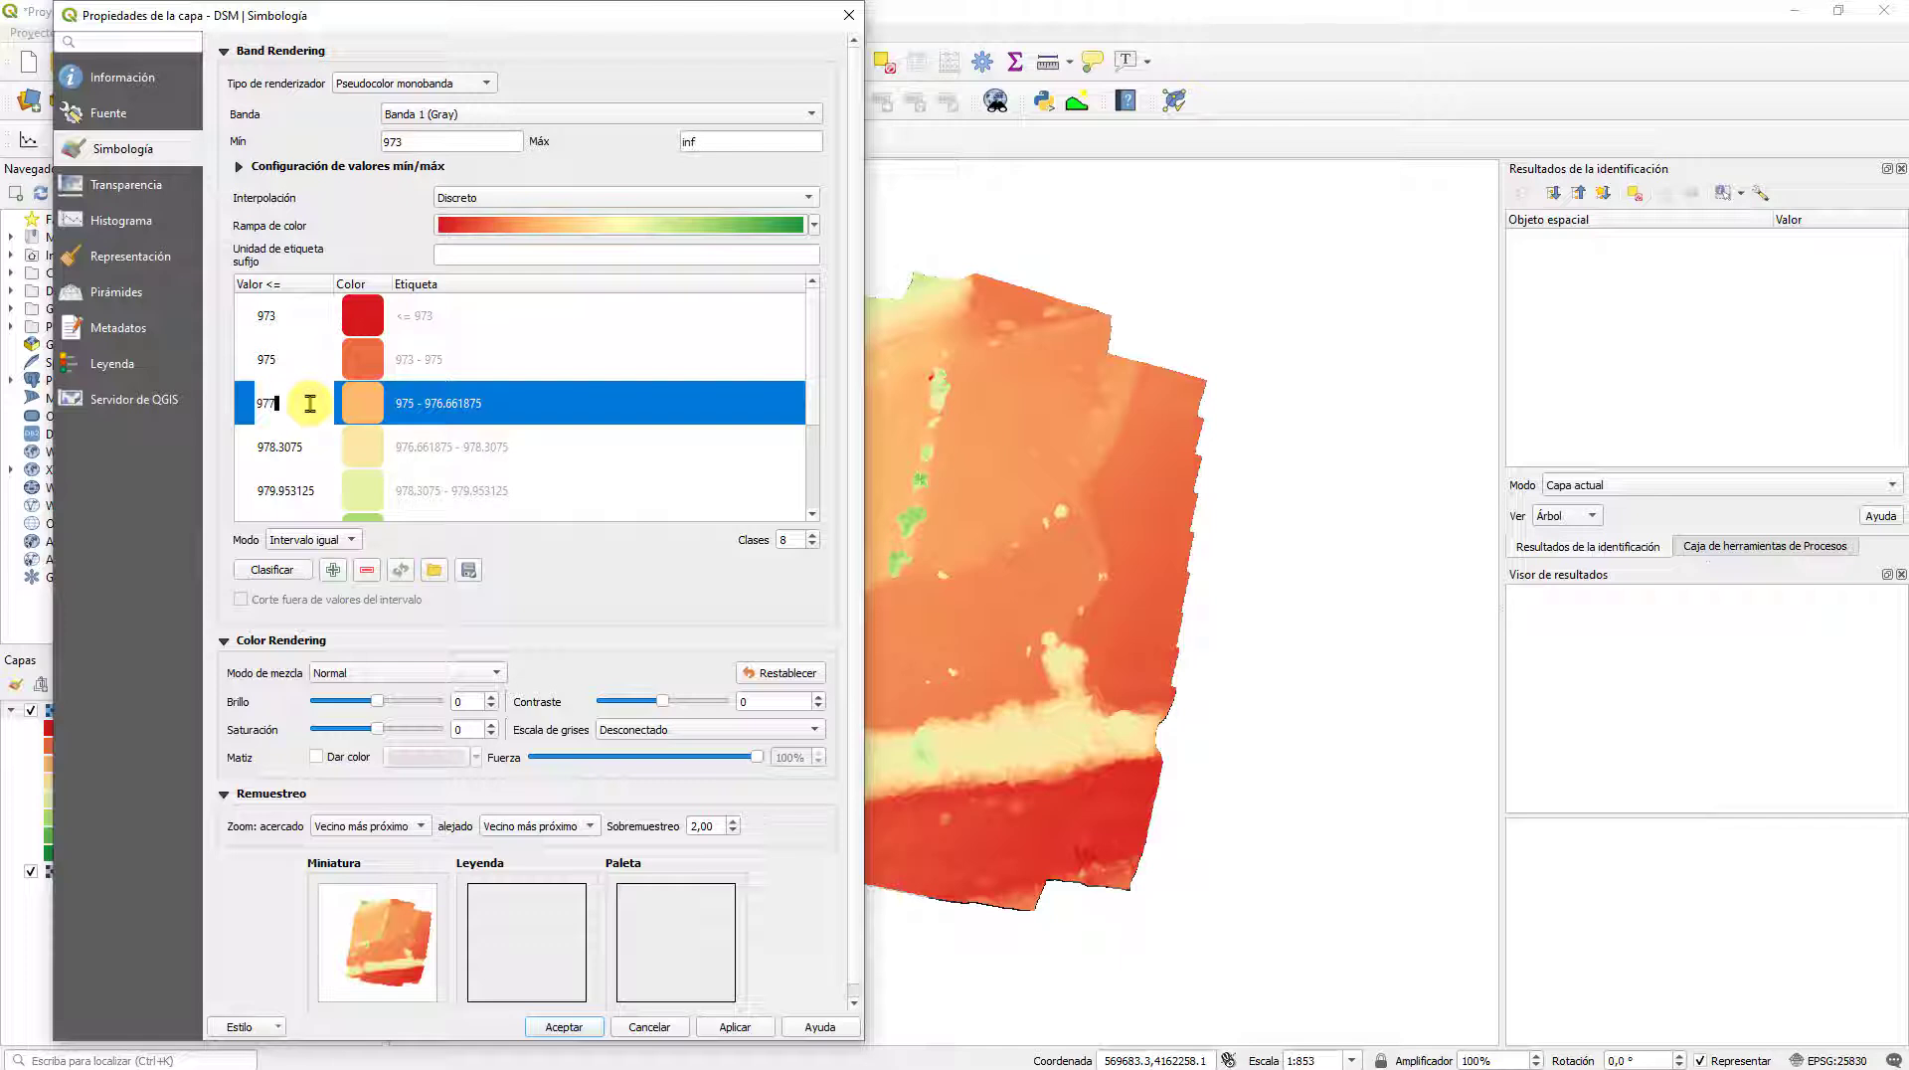
{"action": "double_click", "coordinate": [289, 447]}
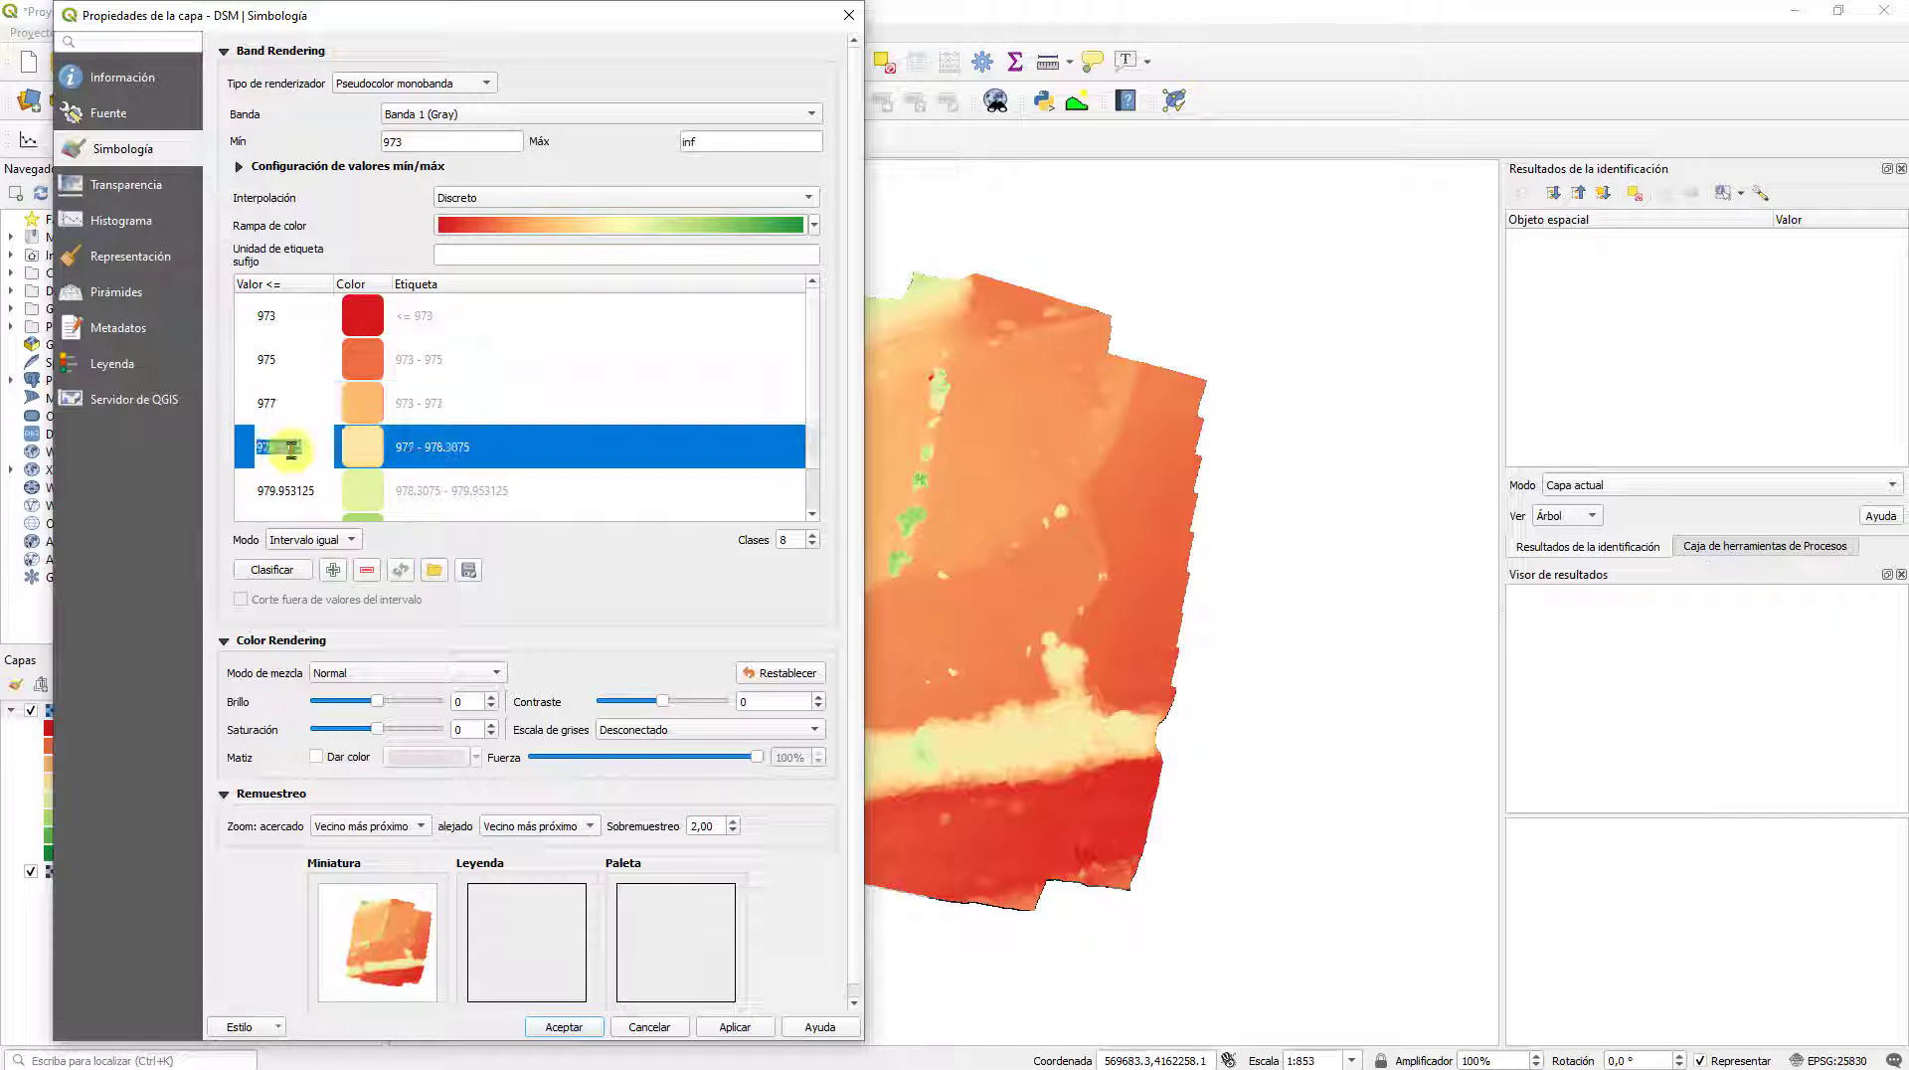
{"action": "double_click", "coordinate": [290, 490]}
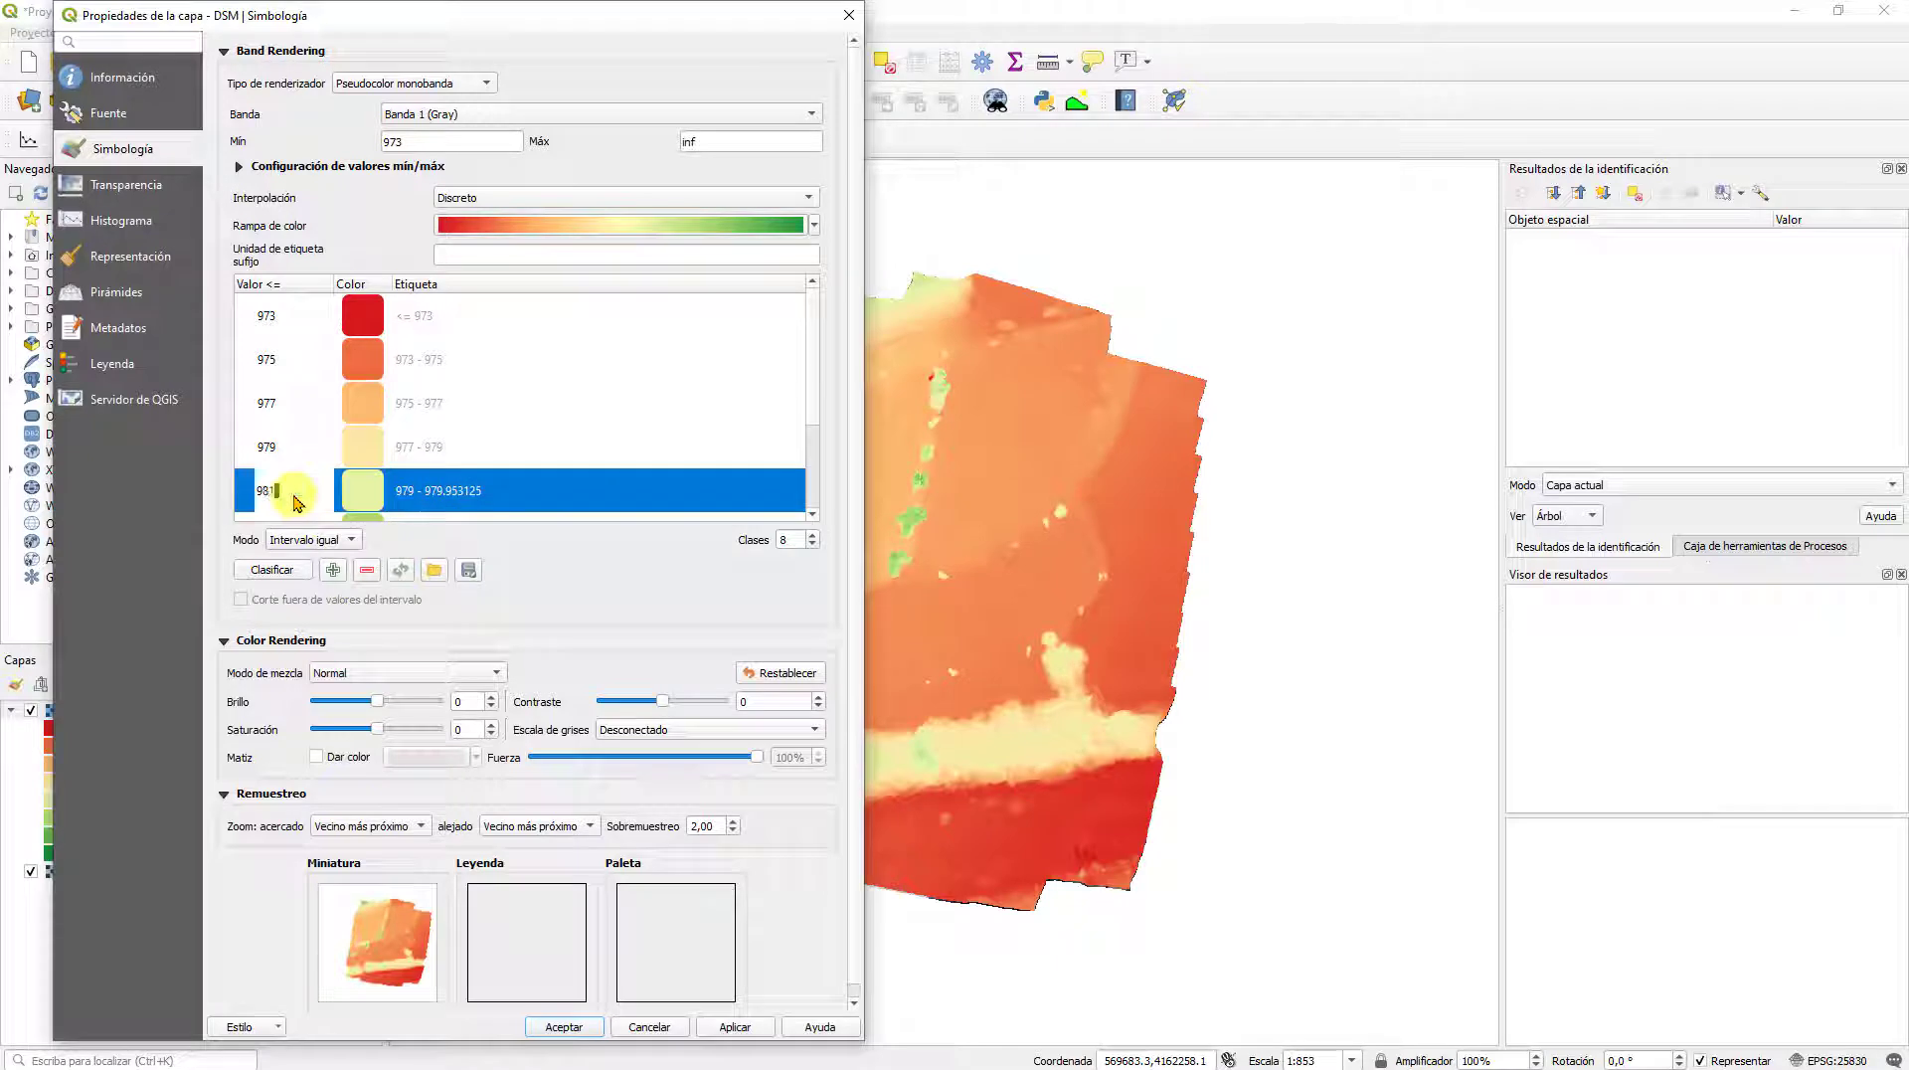
{"action": "type", "text": "981"}
{"action": "left_click", "coordinate": [517, 542]}
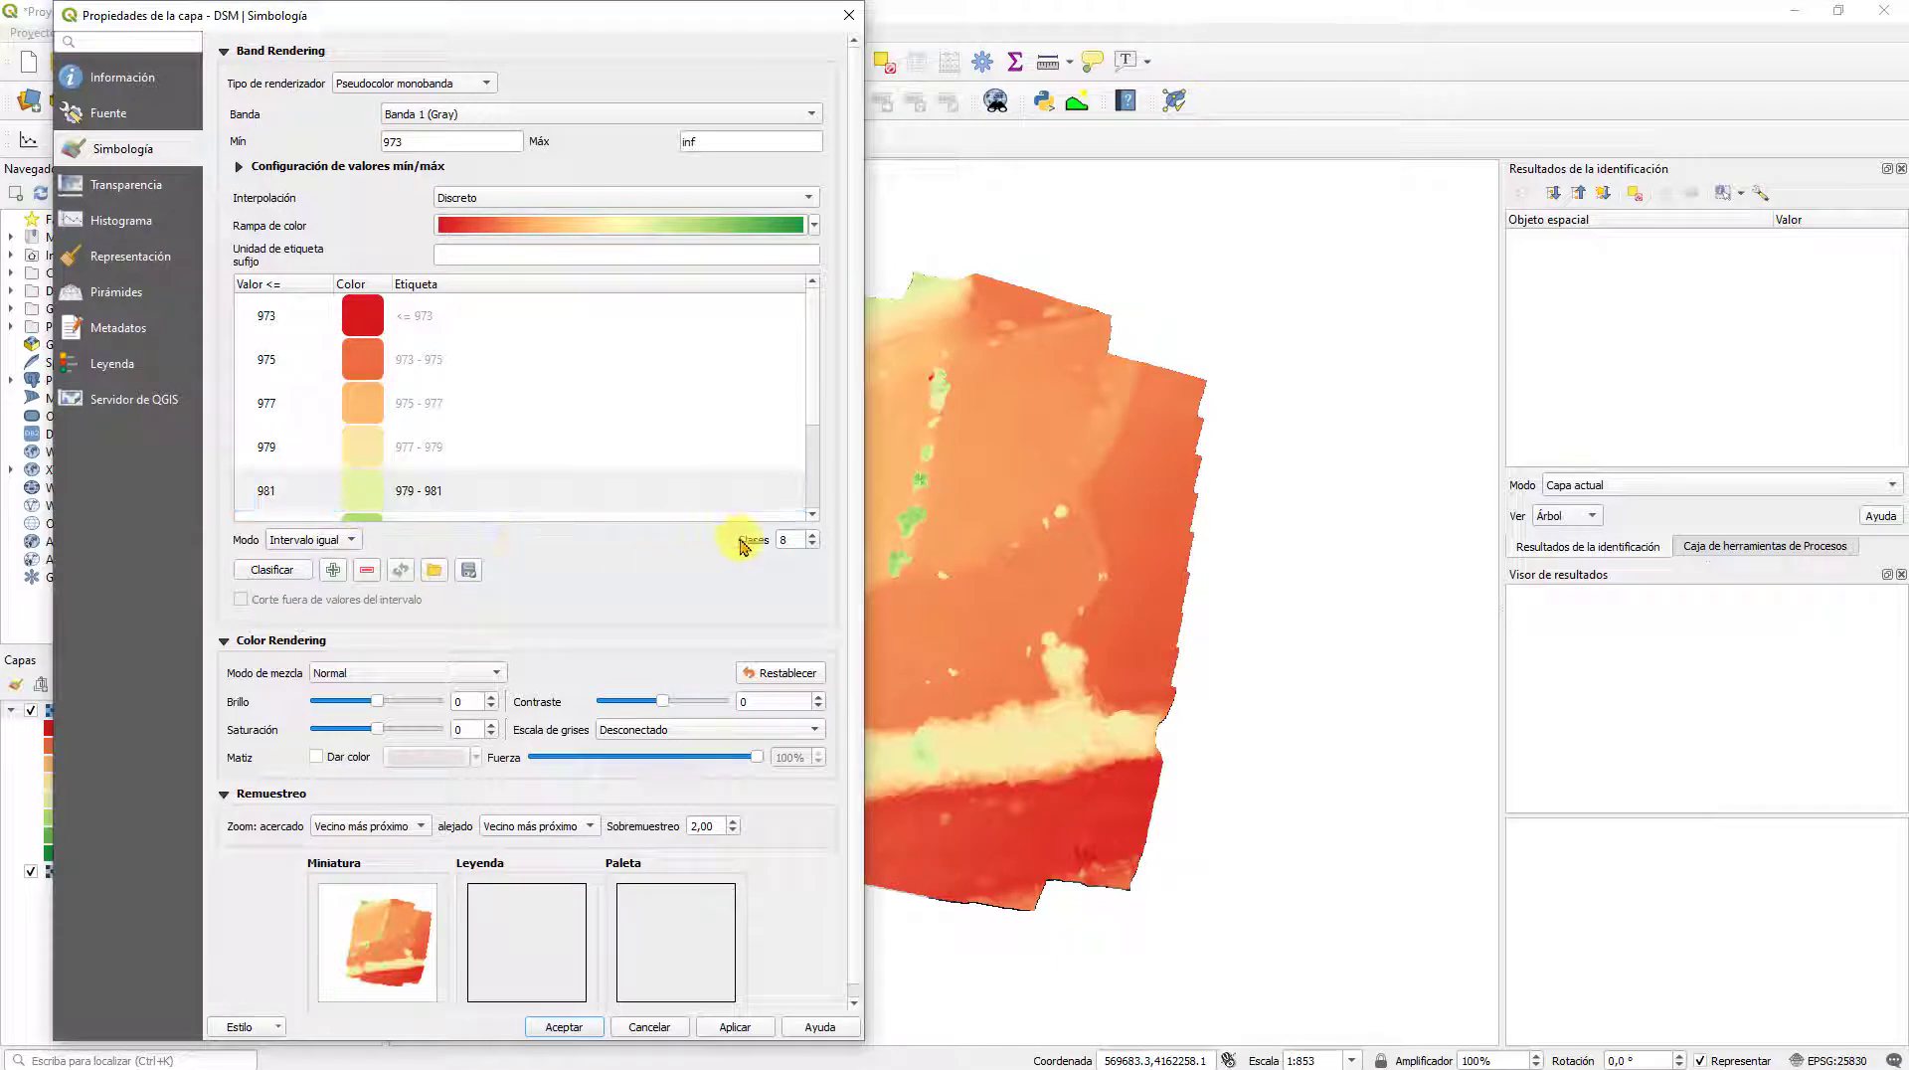
Step: Reduce the number of classes in the DSM's discrete classification to 5
{"action": "left_click", "coordinate": [813, 546]}
{"action": "left_click", "coordinate": [813, 546]}
{"action": "left_click", "coordinate": [813, 546]}
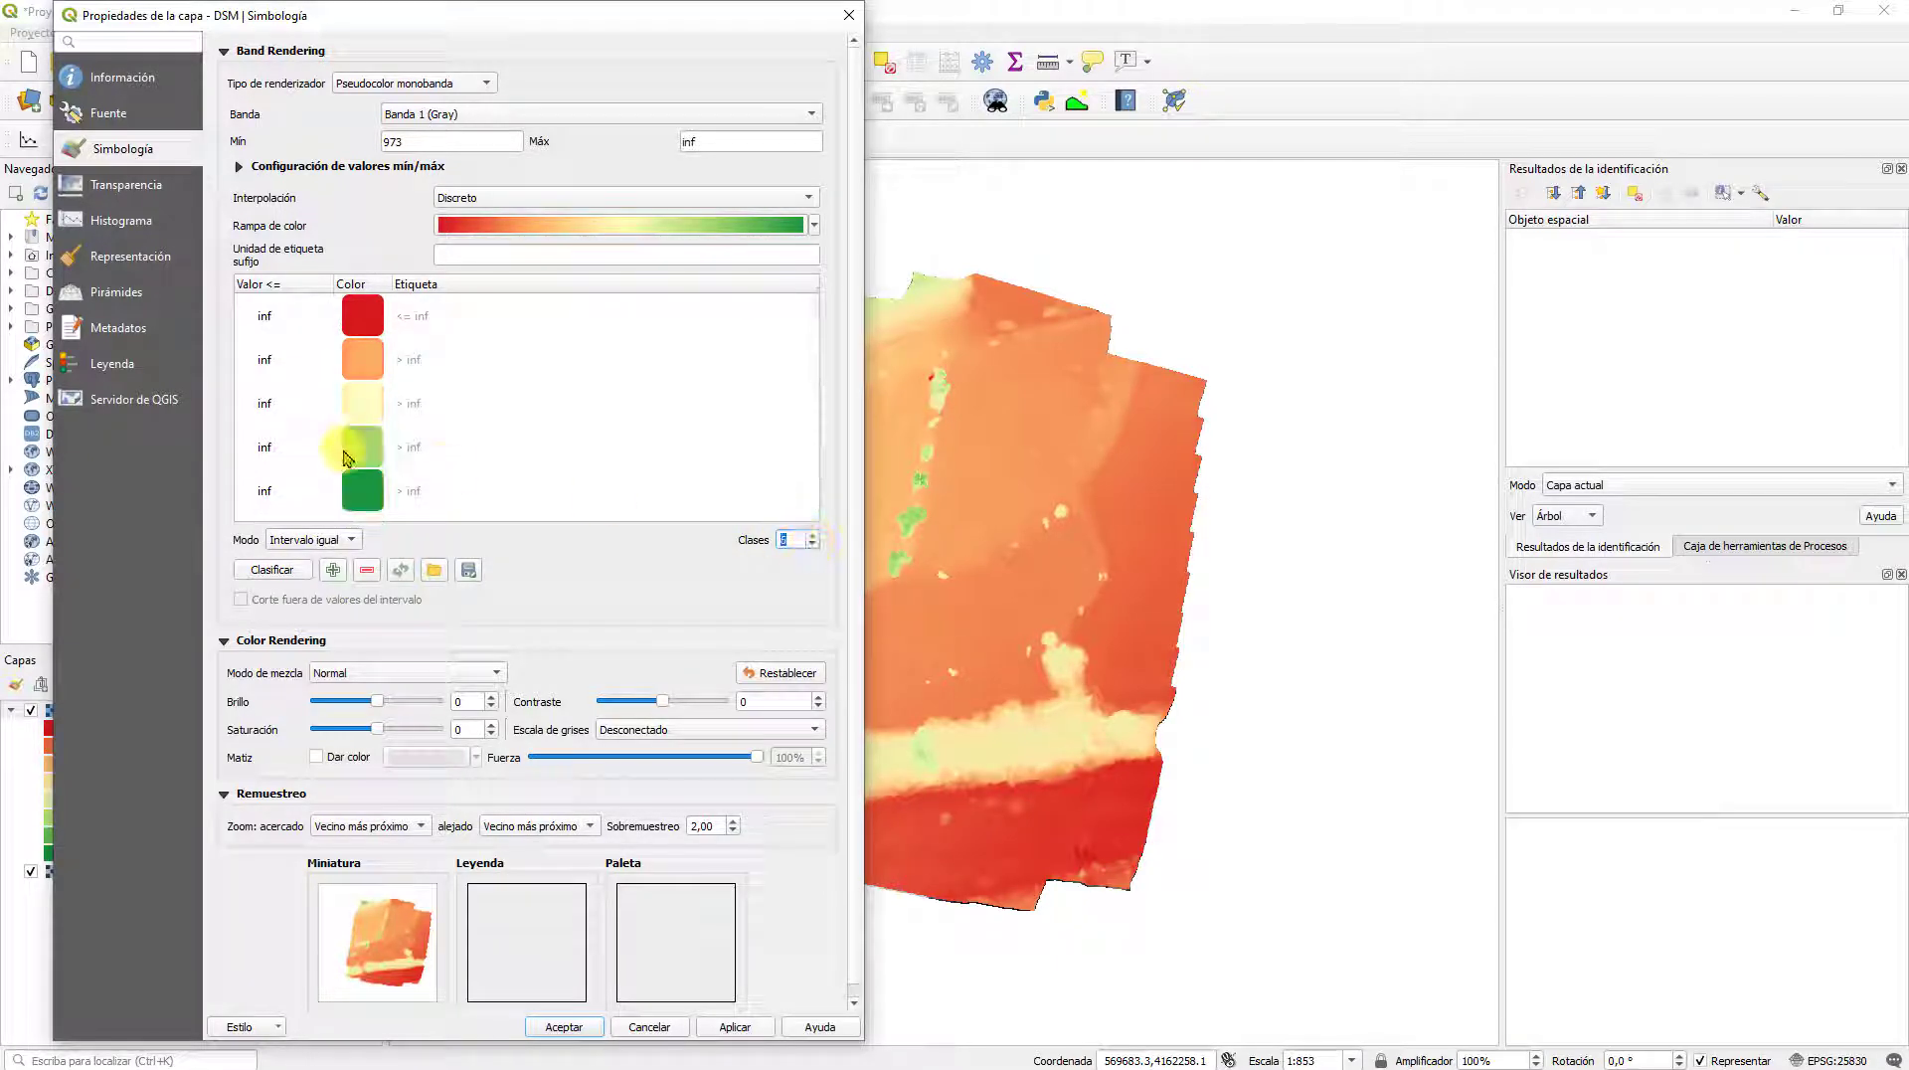
Step: Enter 973, 975, 977, 979 and 981 as the upper limits of the five classes, and apply the discrete style to the DSM
{"action": "left_click", "coordinate": [282, 322]}
{"action": "left_click", "coordinate": [286, 325]}
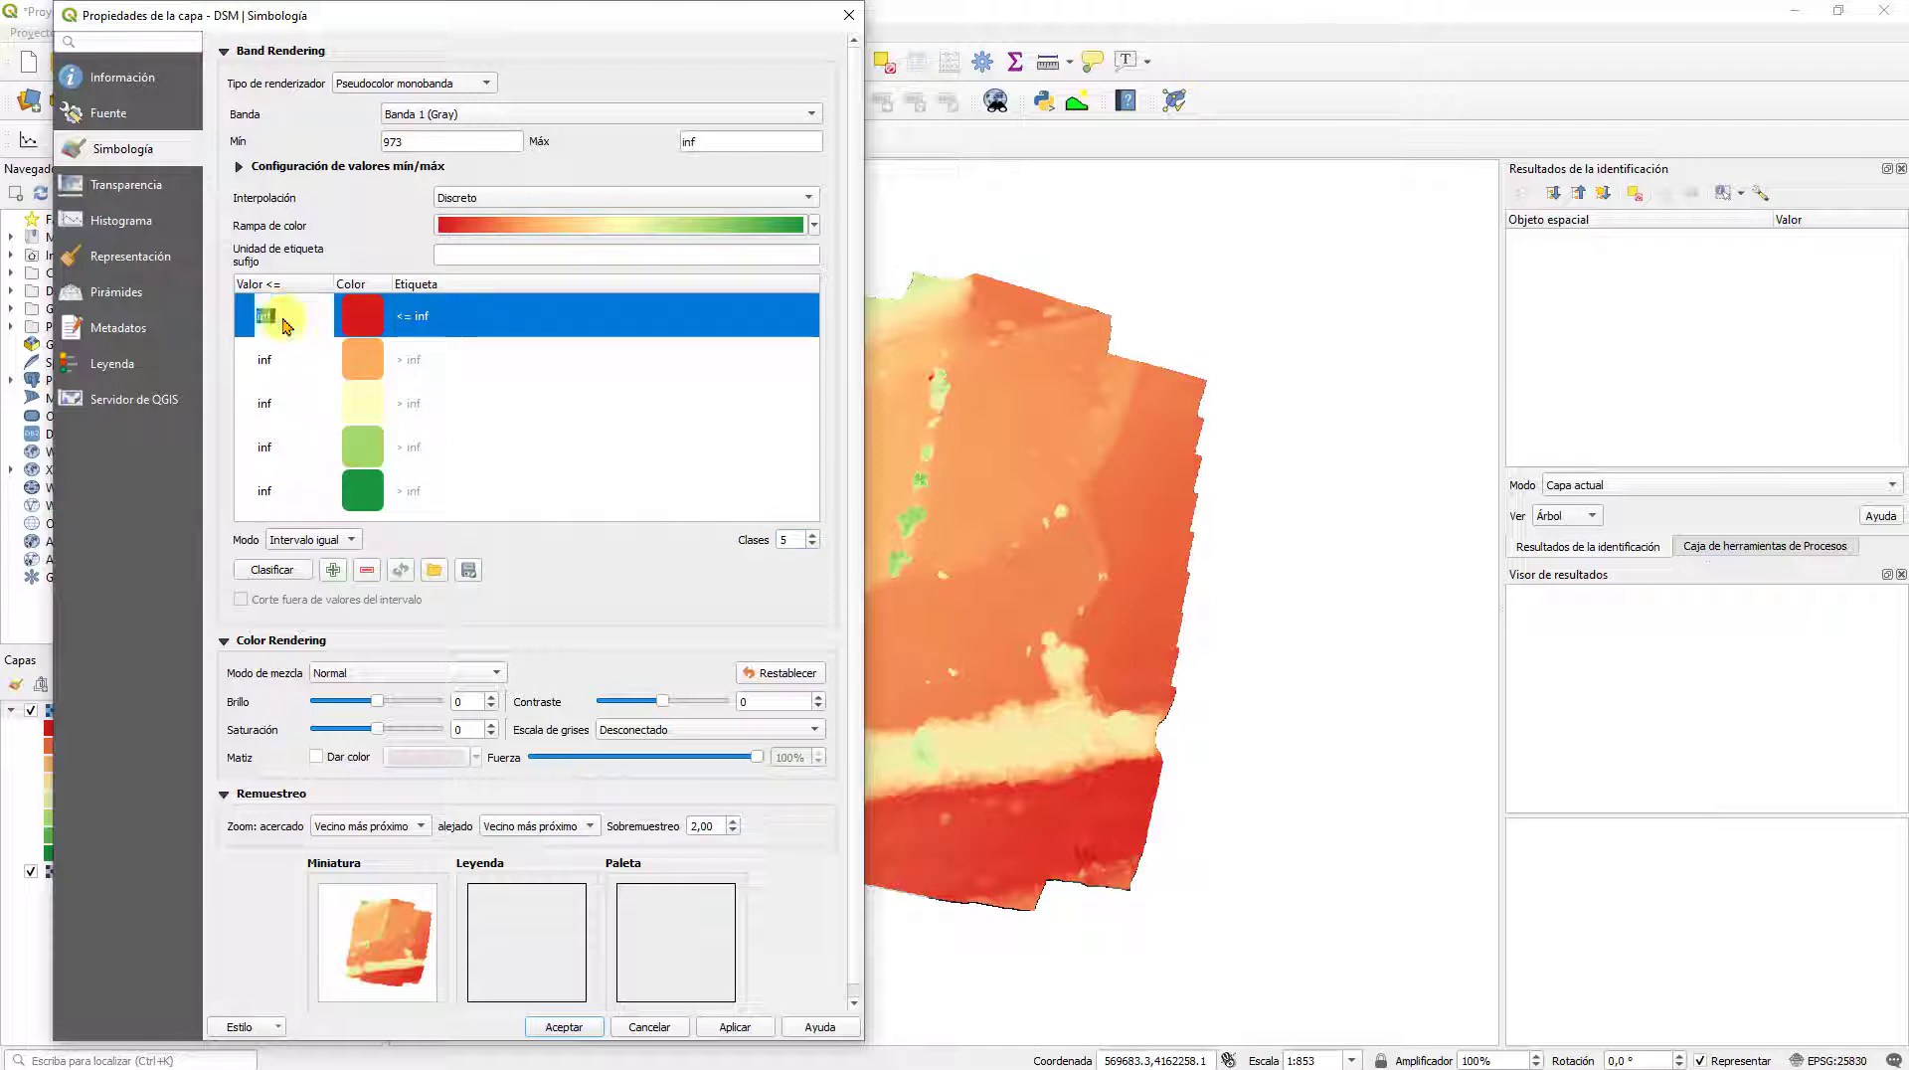
{"action": "type", "text": "973"}
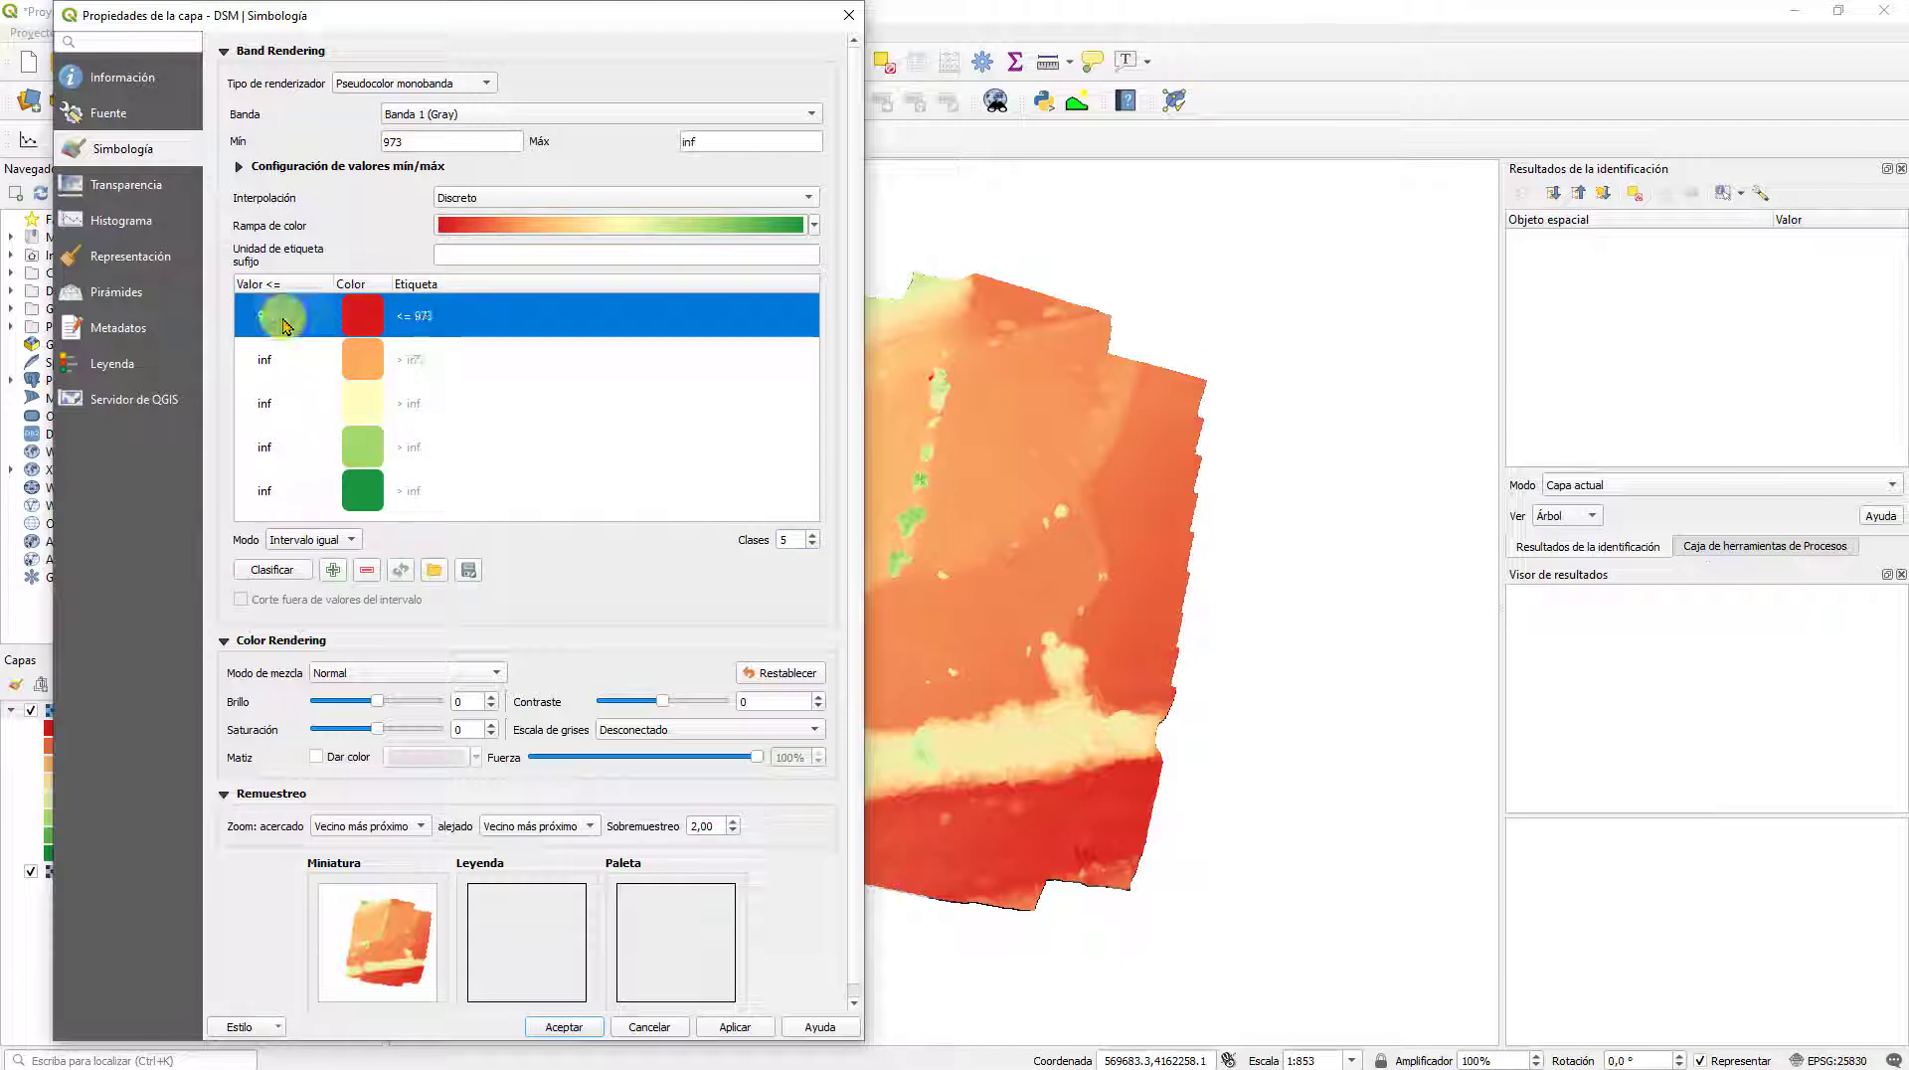
{"action": "double_click", "coordinate": [290, 367]}
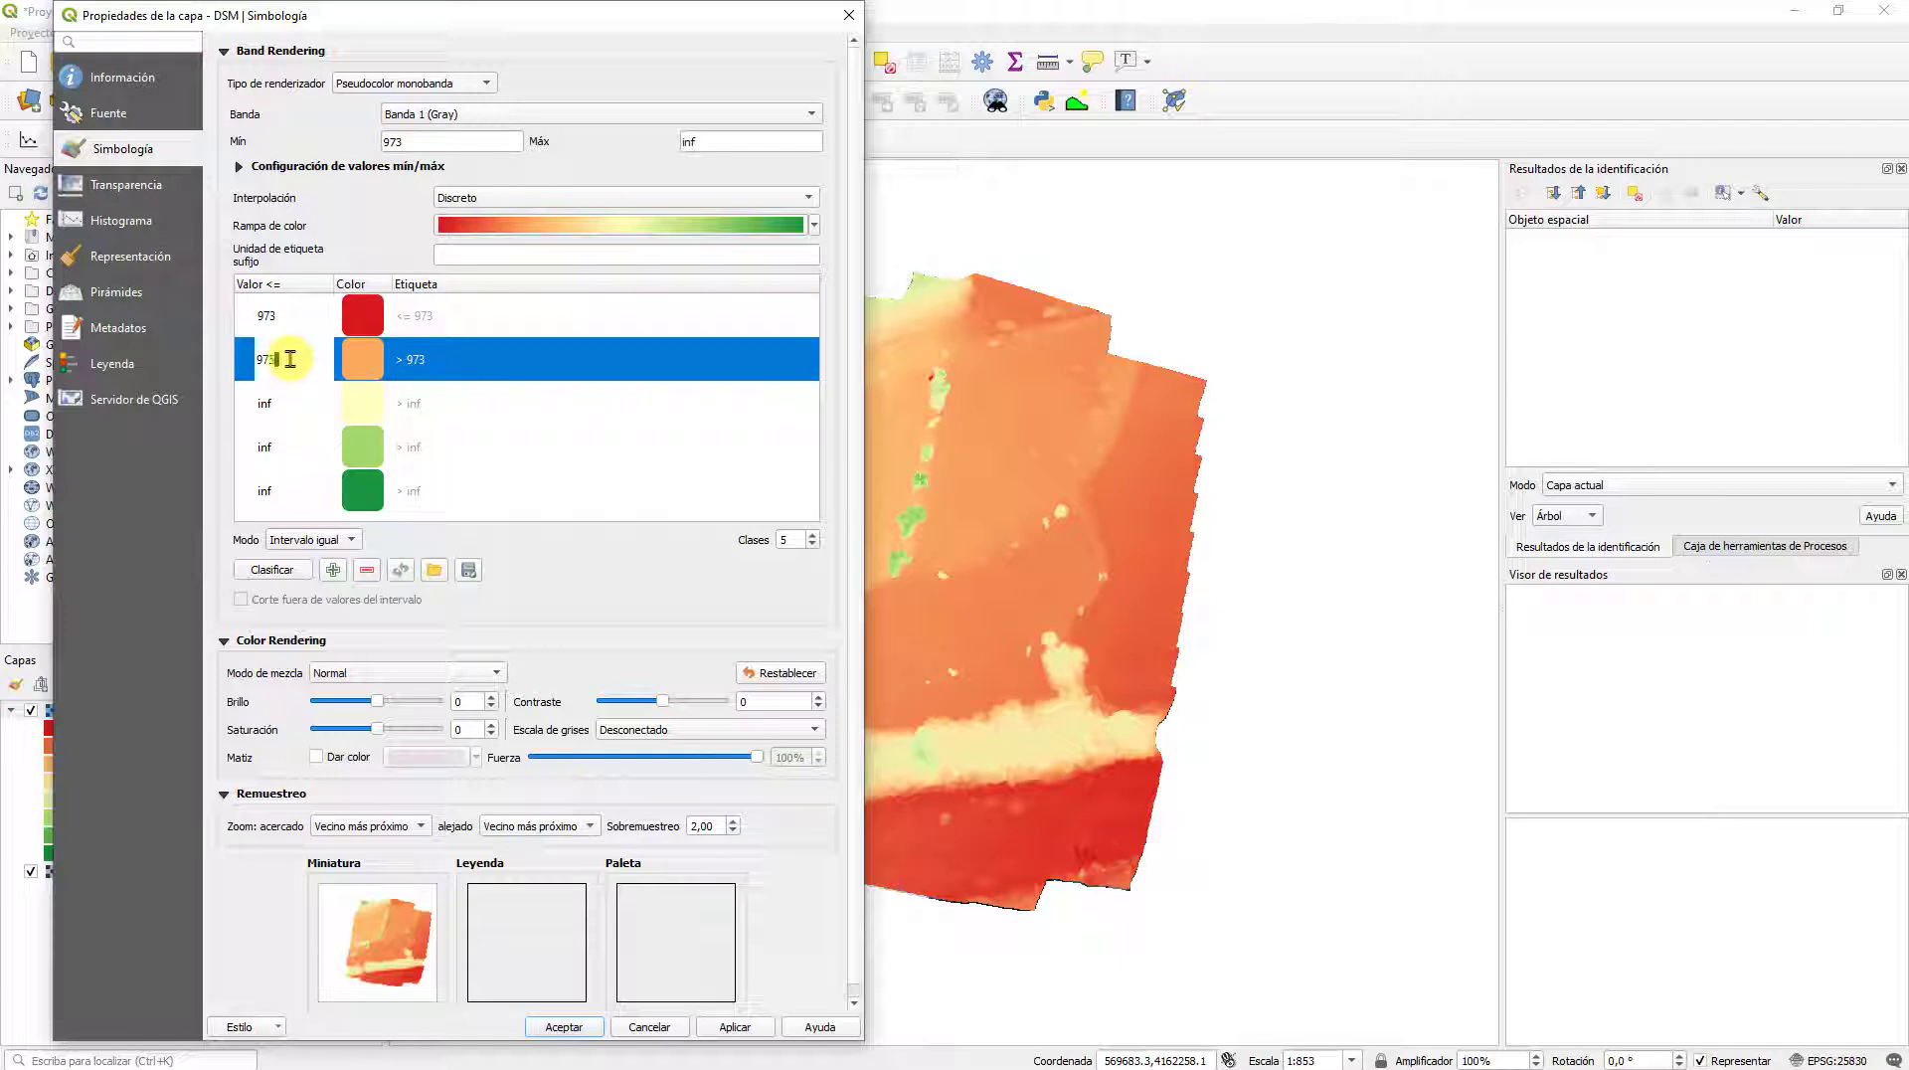
{"action": "type", "text": "975"}
{"action": "double_click", "coordinate": [314, 403]}
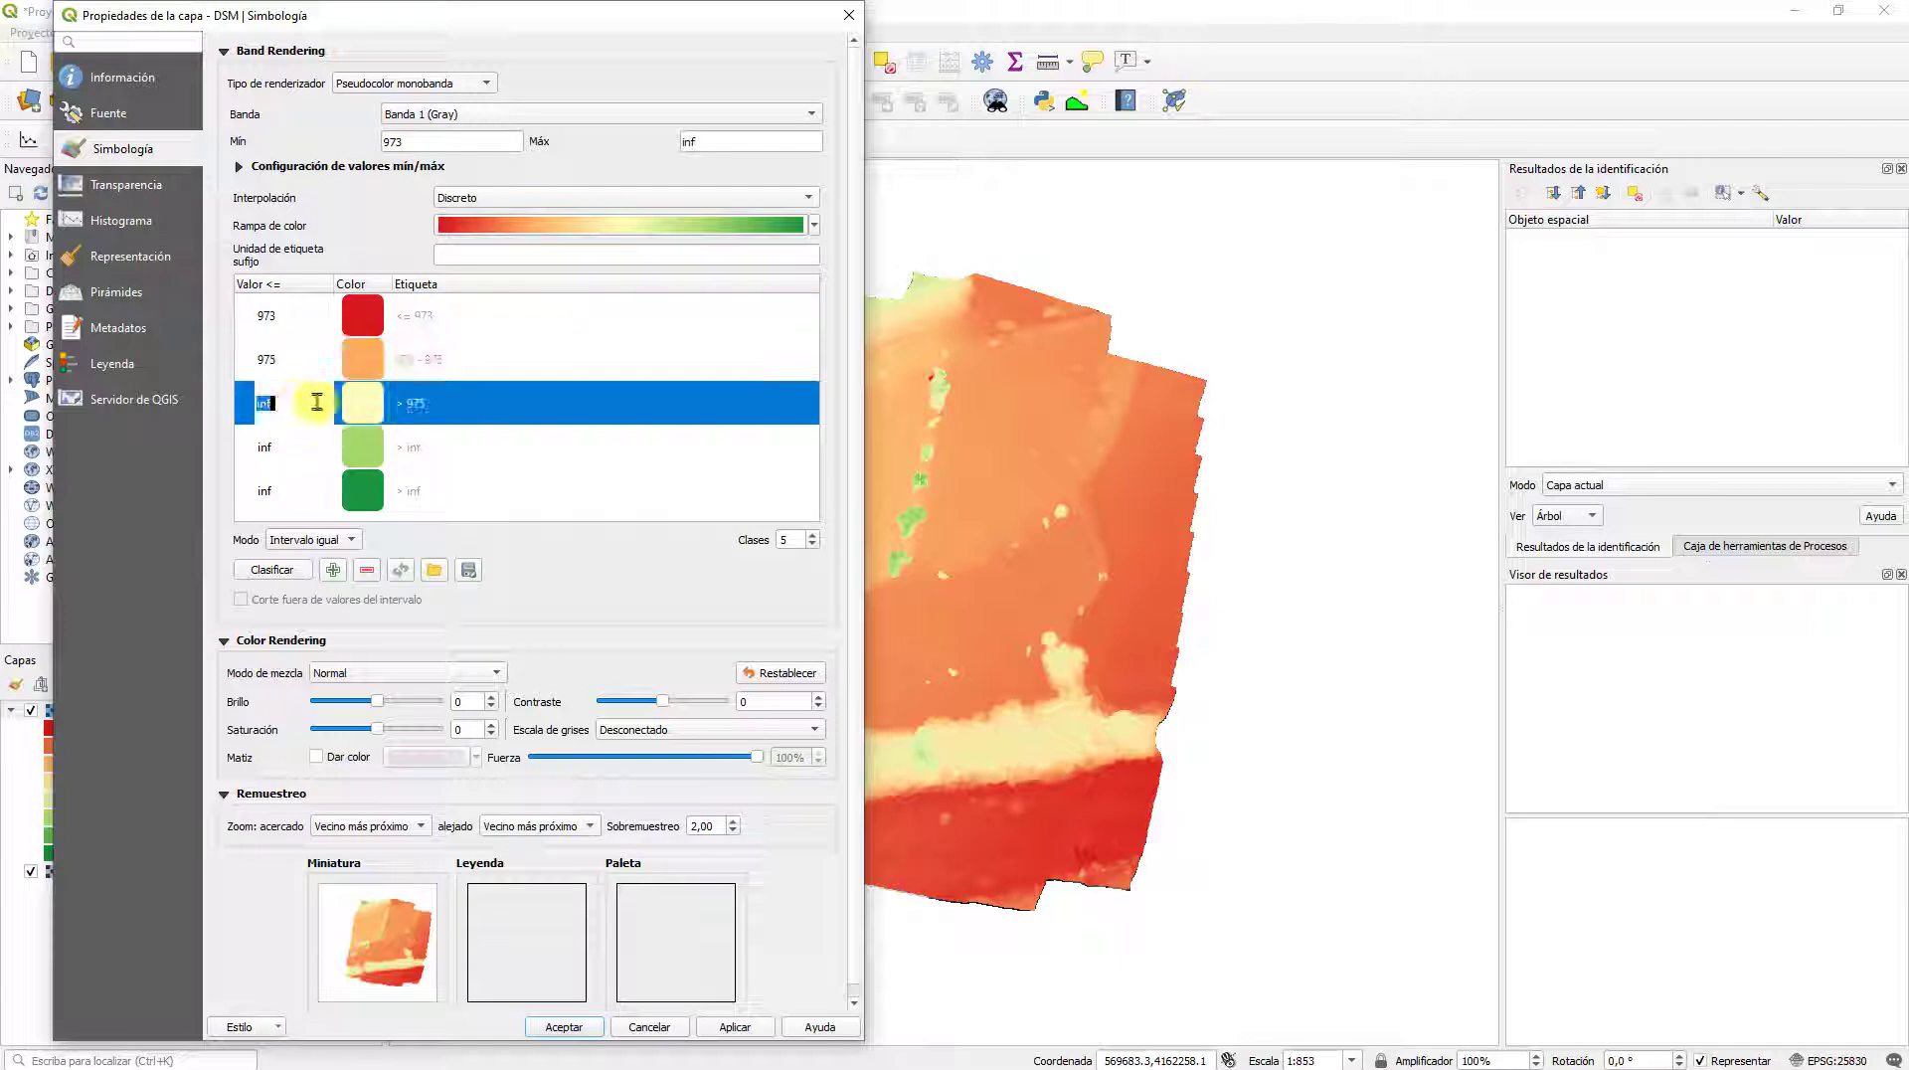
{"action": "type", "text": "977"}
{"action": "double_click", "coordinate": [314, 448]}
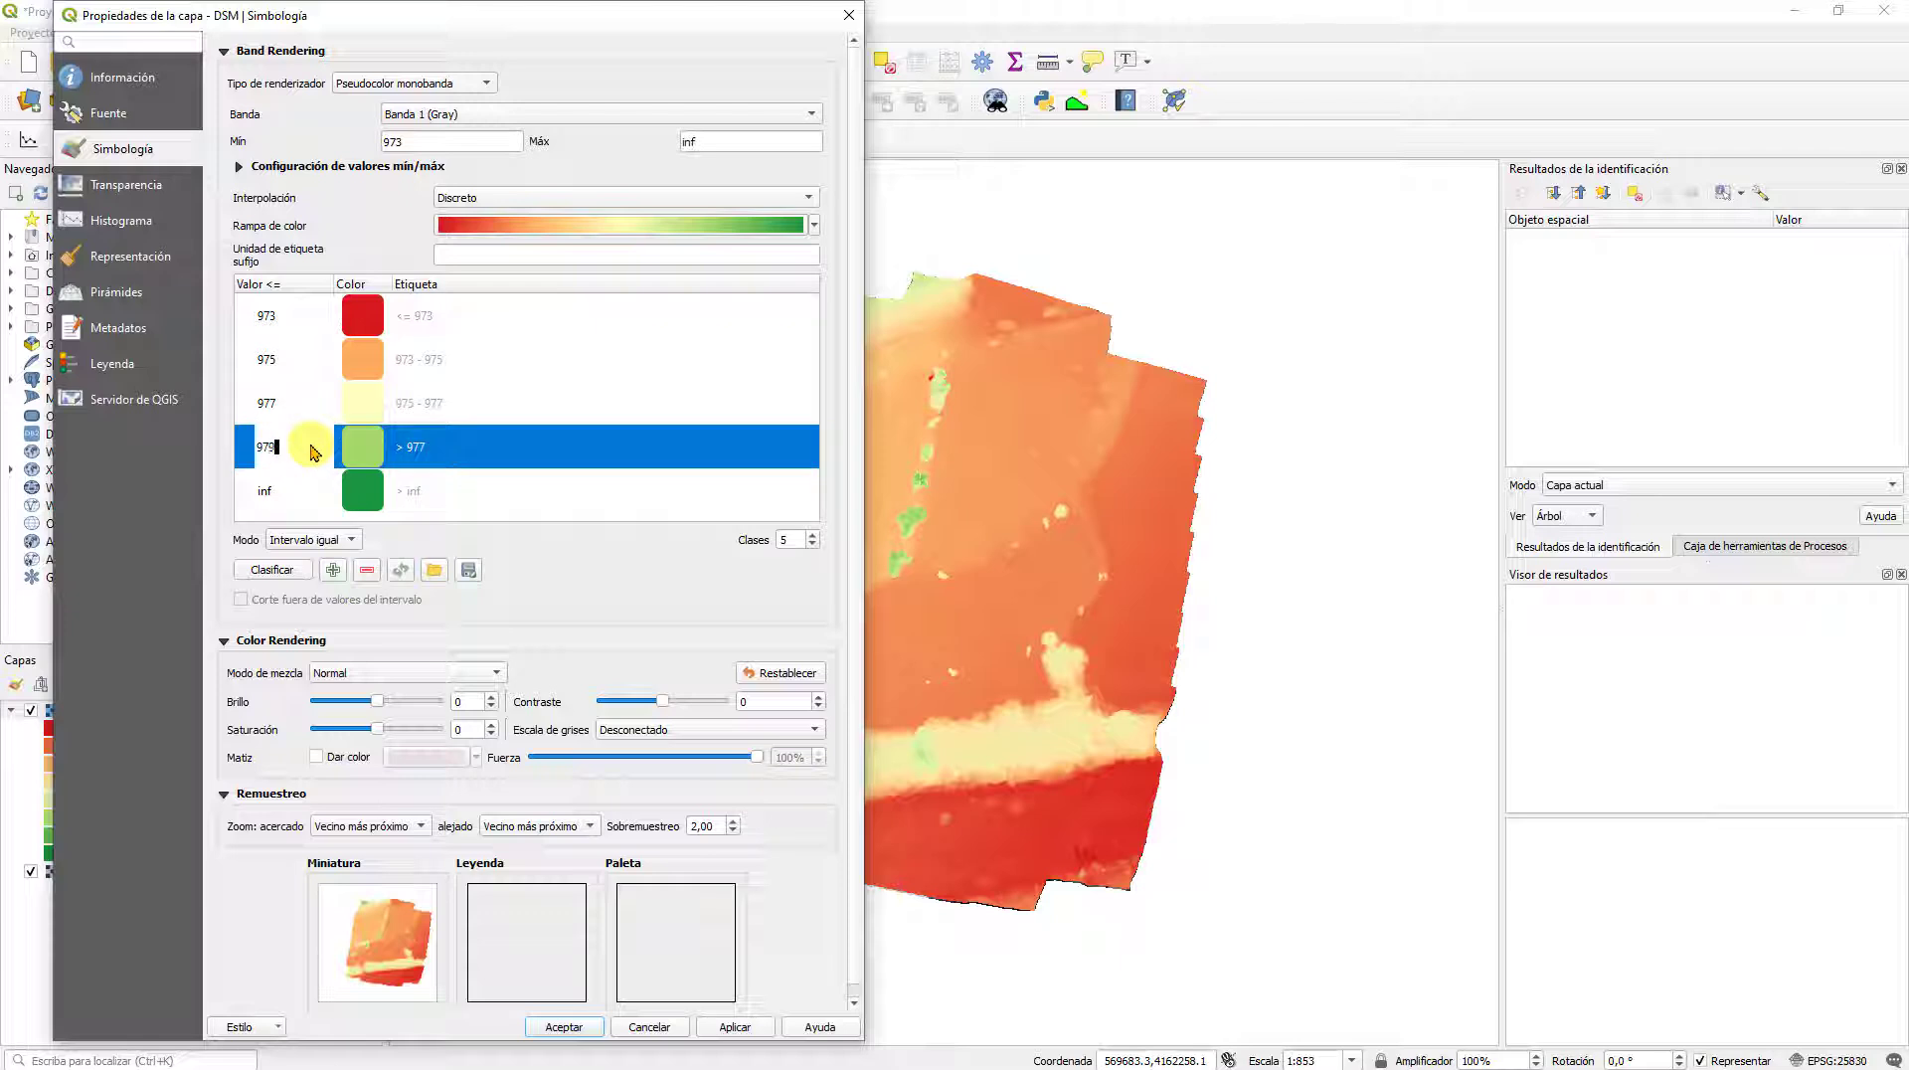
{"action": "type", "text": "979"}
{"action": "double_click", "coordinate": [267, 493]}
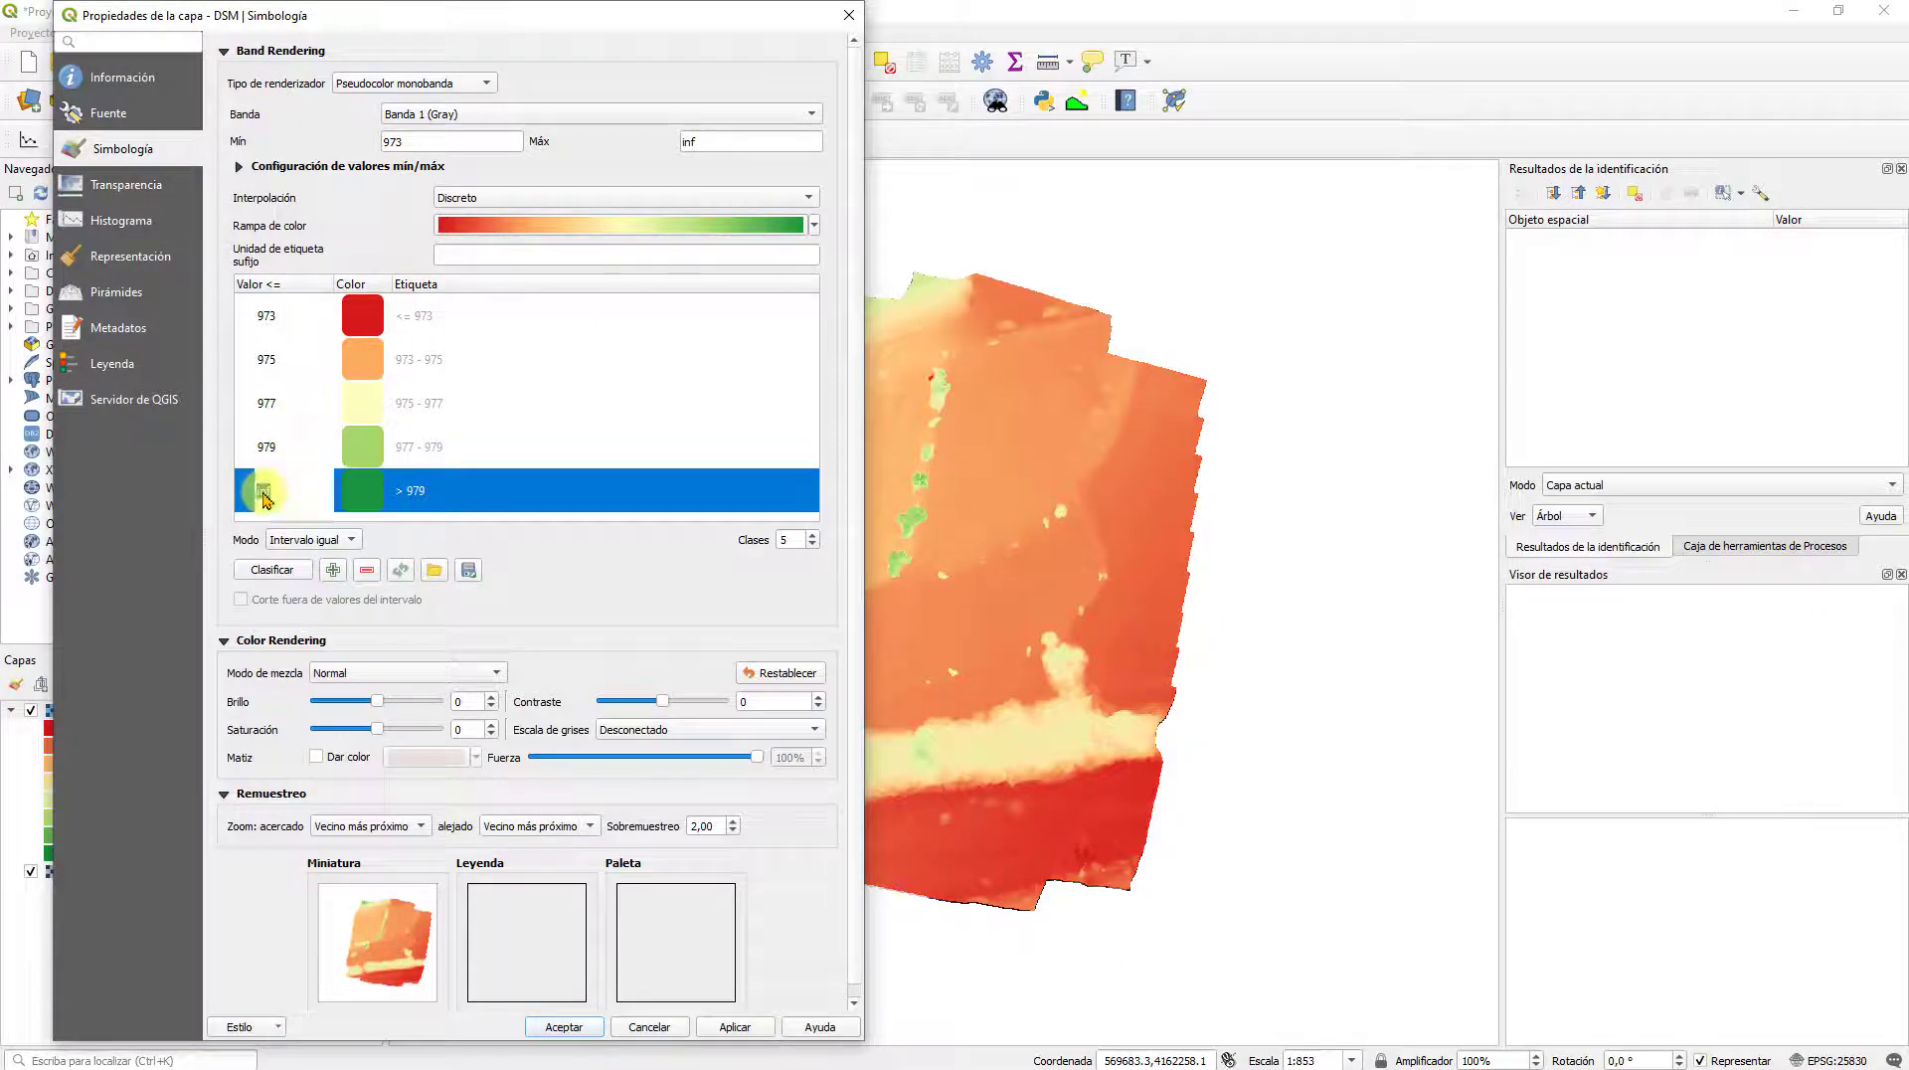
{"action": "type", "text": "981"}
{"action": "key", "text": "Return"}
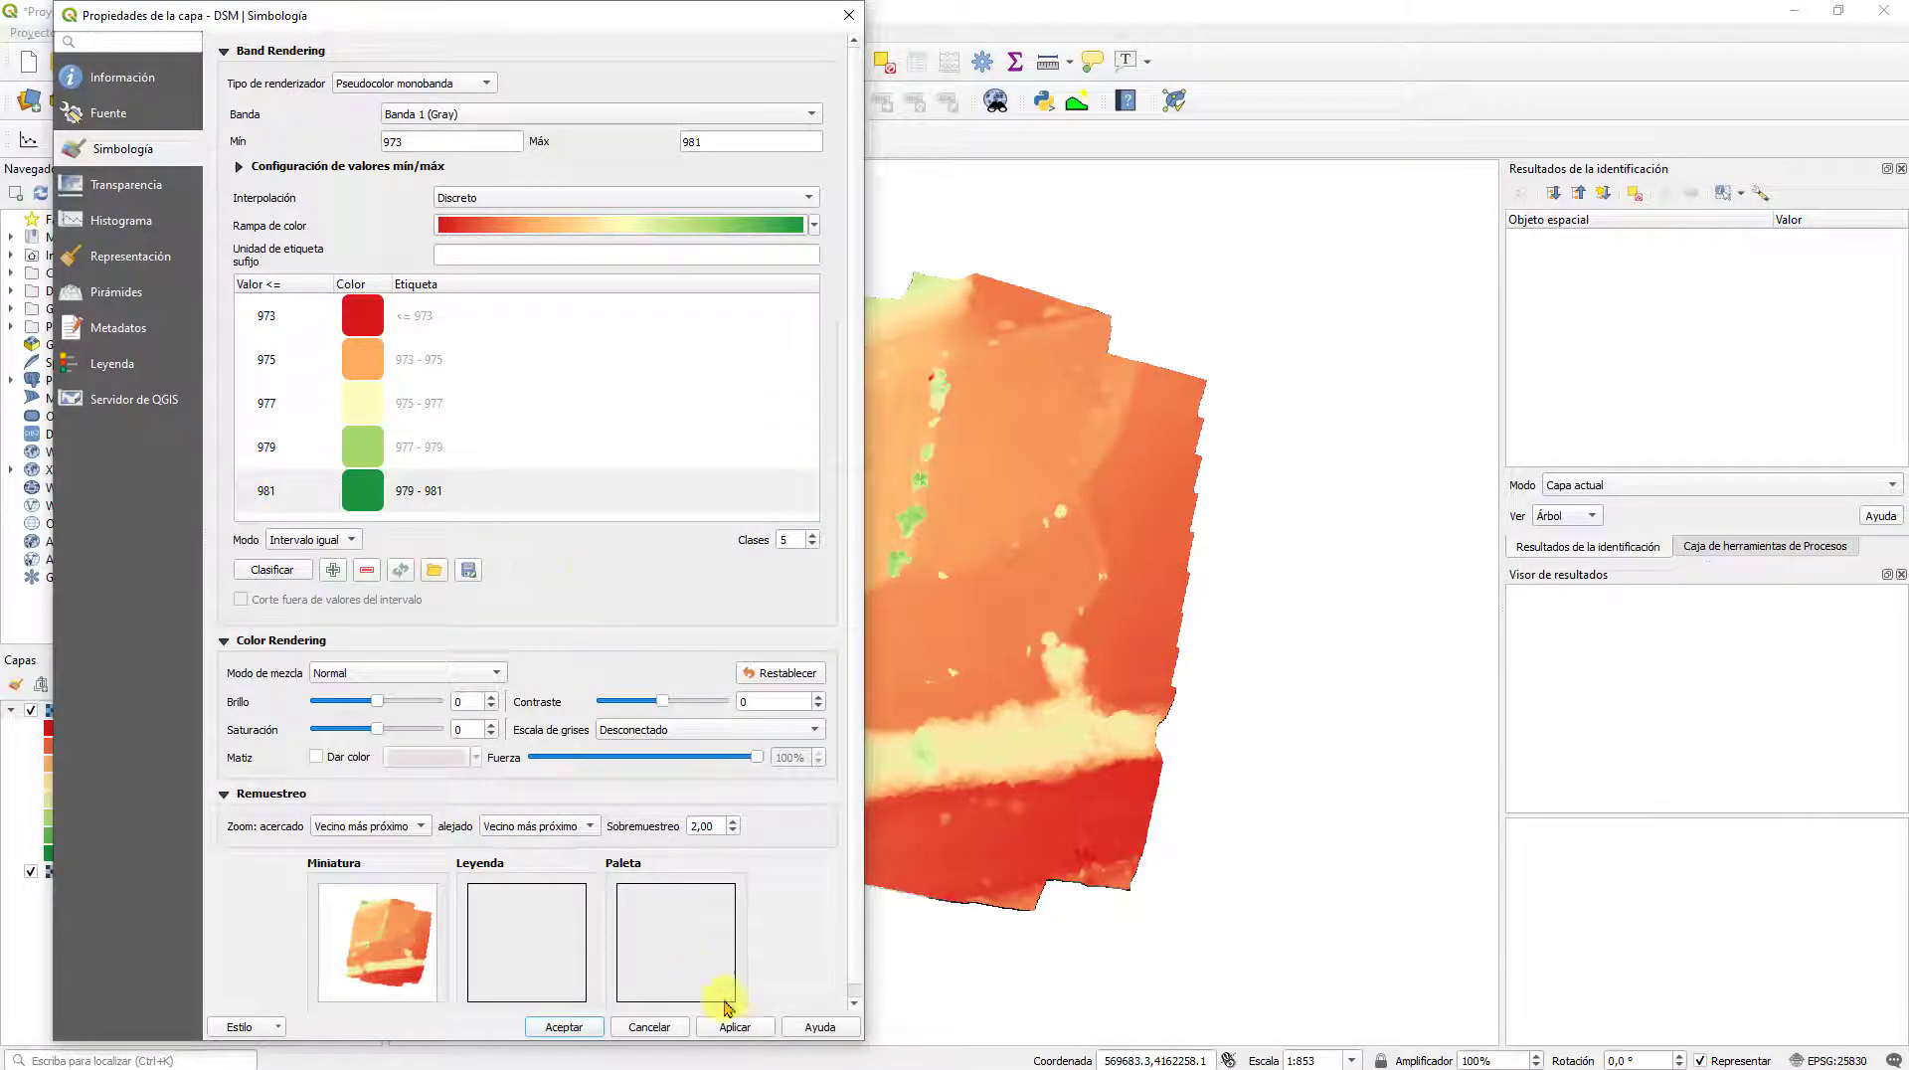
{"action": "left_click", "coordinate": [746, 1032]}
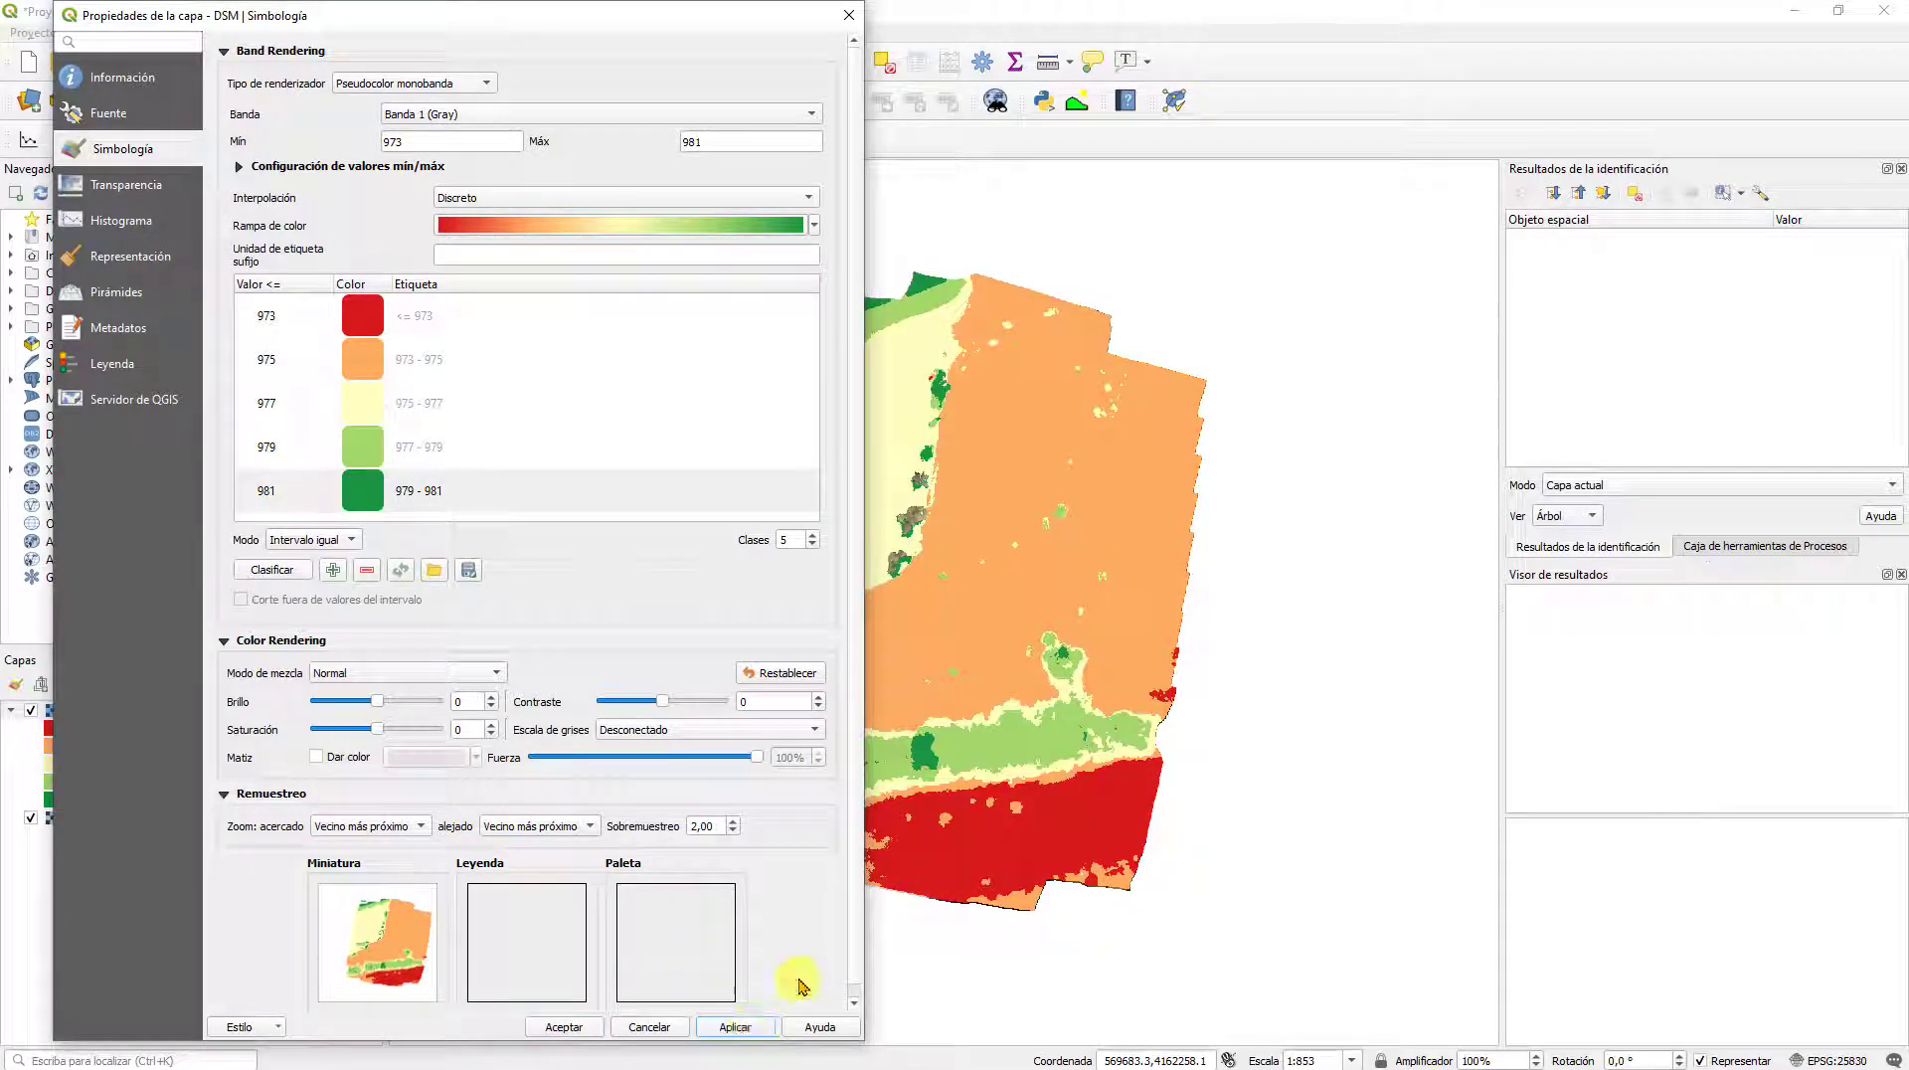
{"action": "left_click", "coordinate": [564, 1026]}
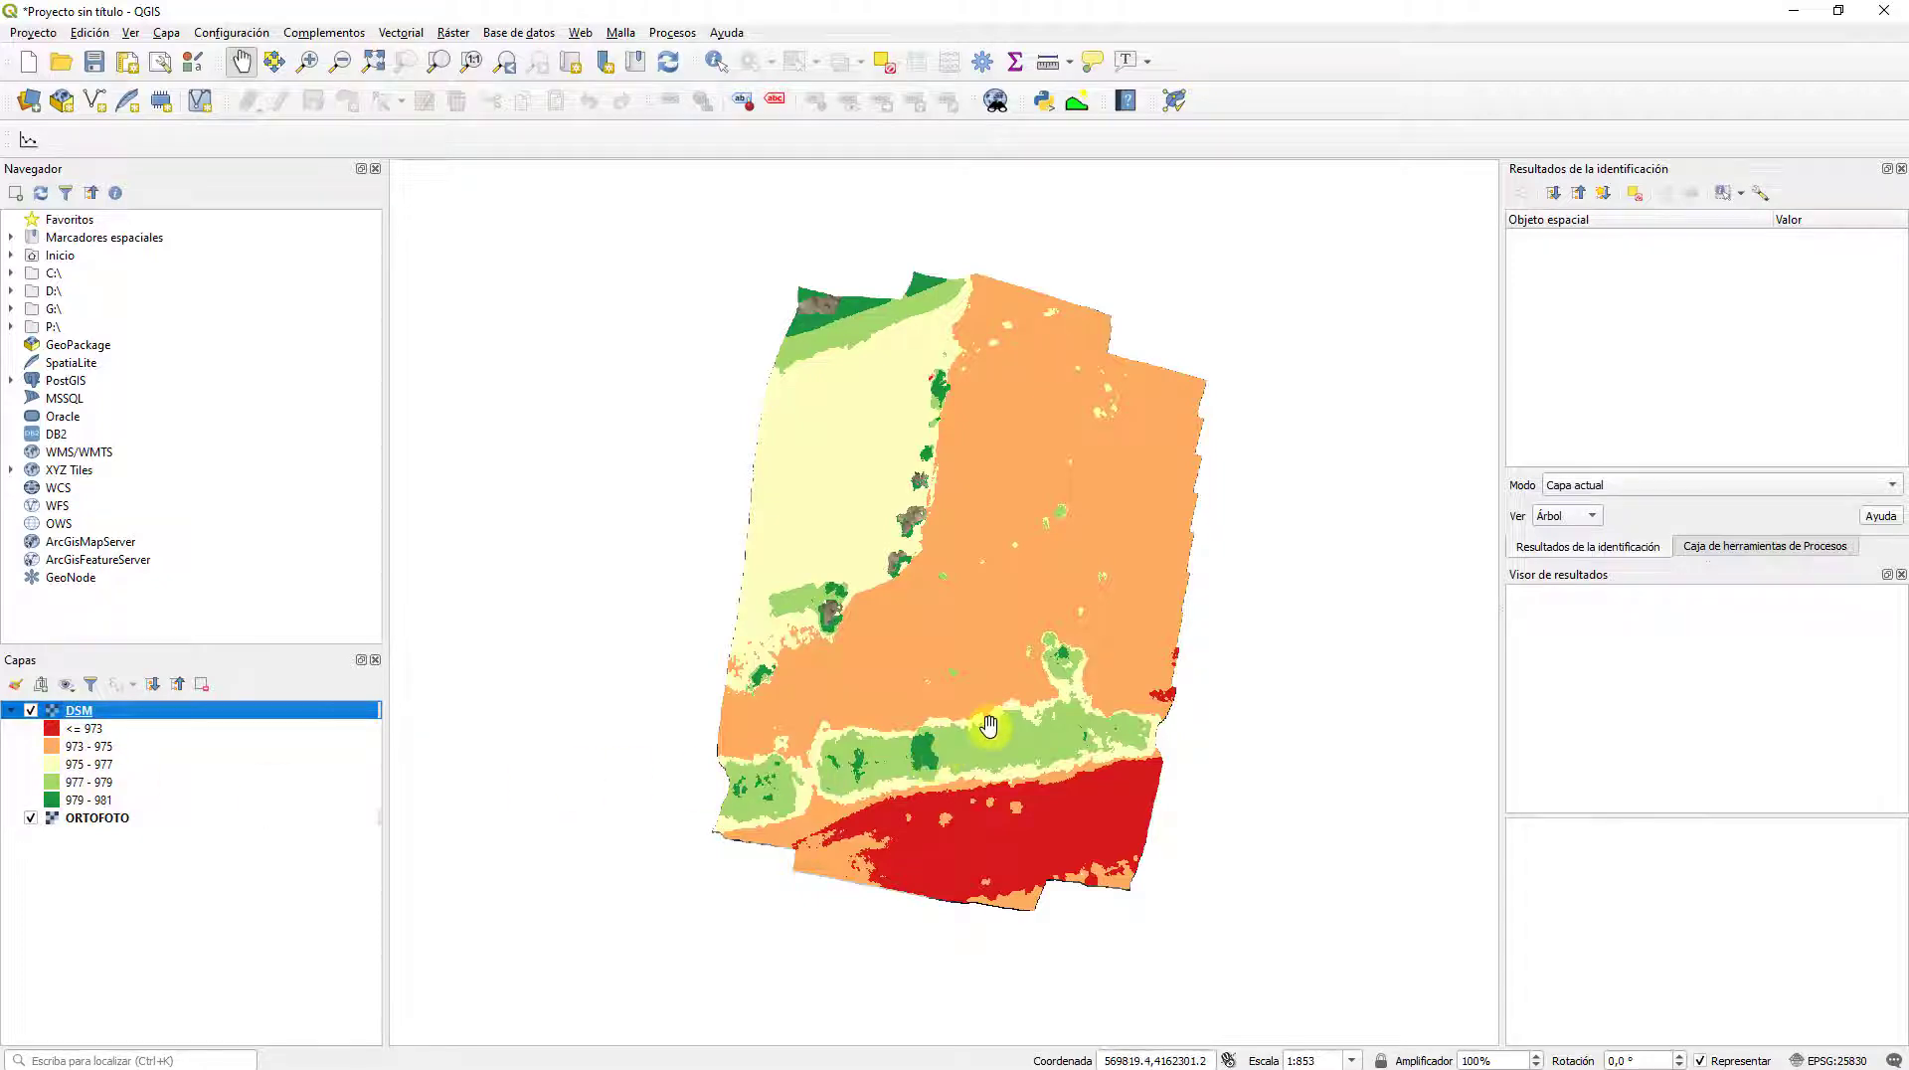
Step: Reopen the DSM layer's symbology, set the interpolation to Exacto and apply it
{"action": "right_click", "coordinate": [93, 710]}
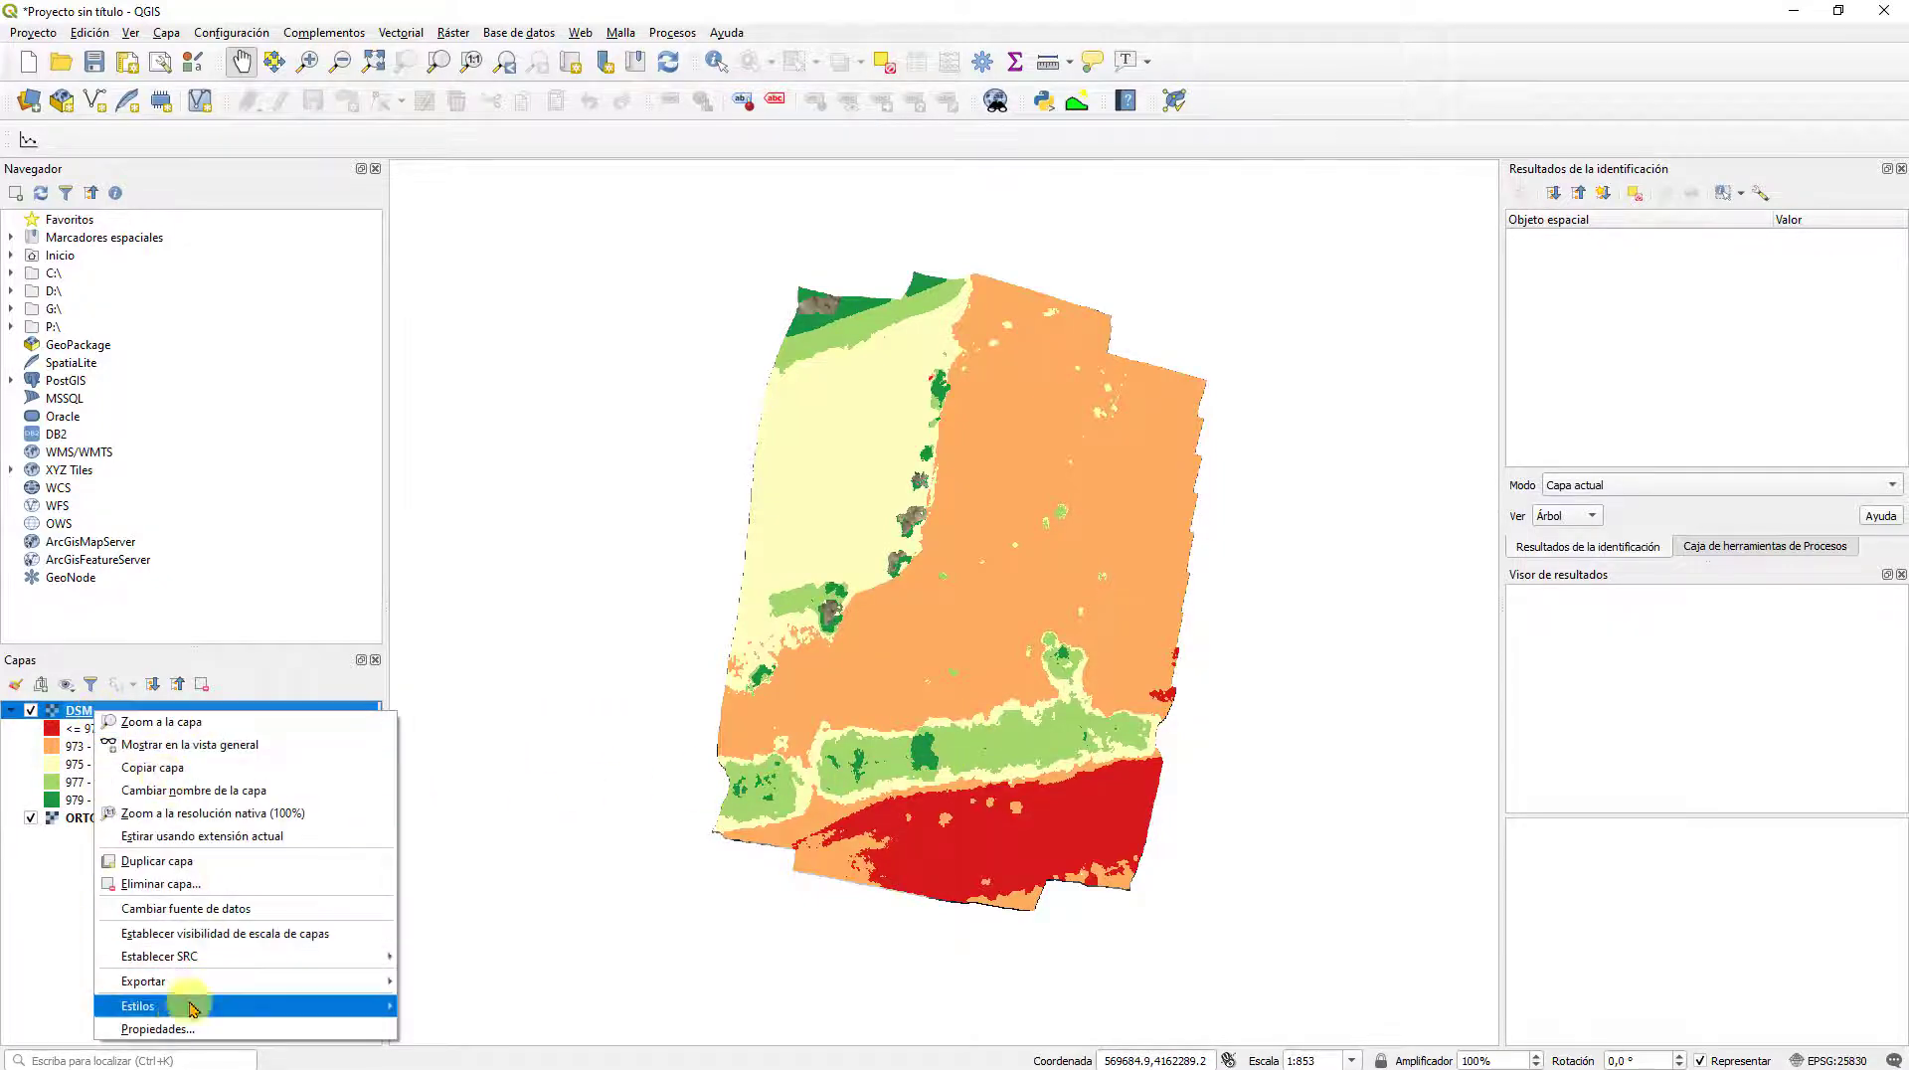
{"action": "left_click", "coordinate": [157, 1030]}
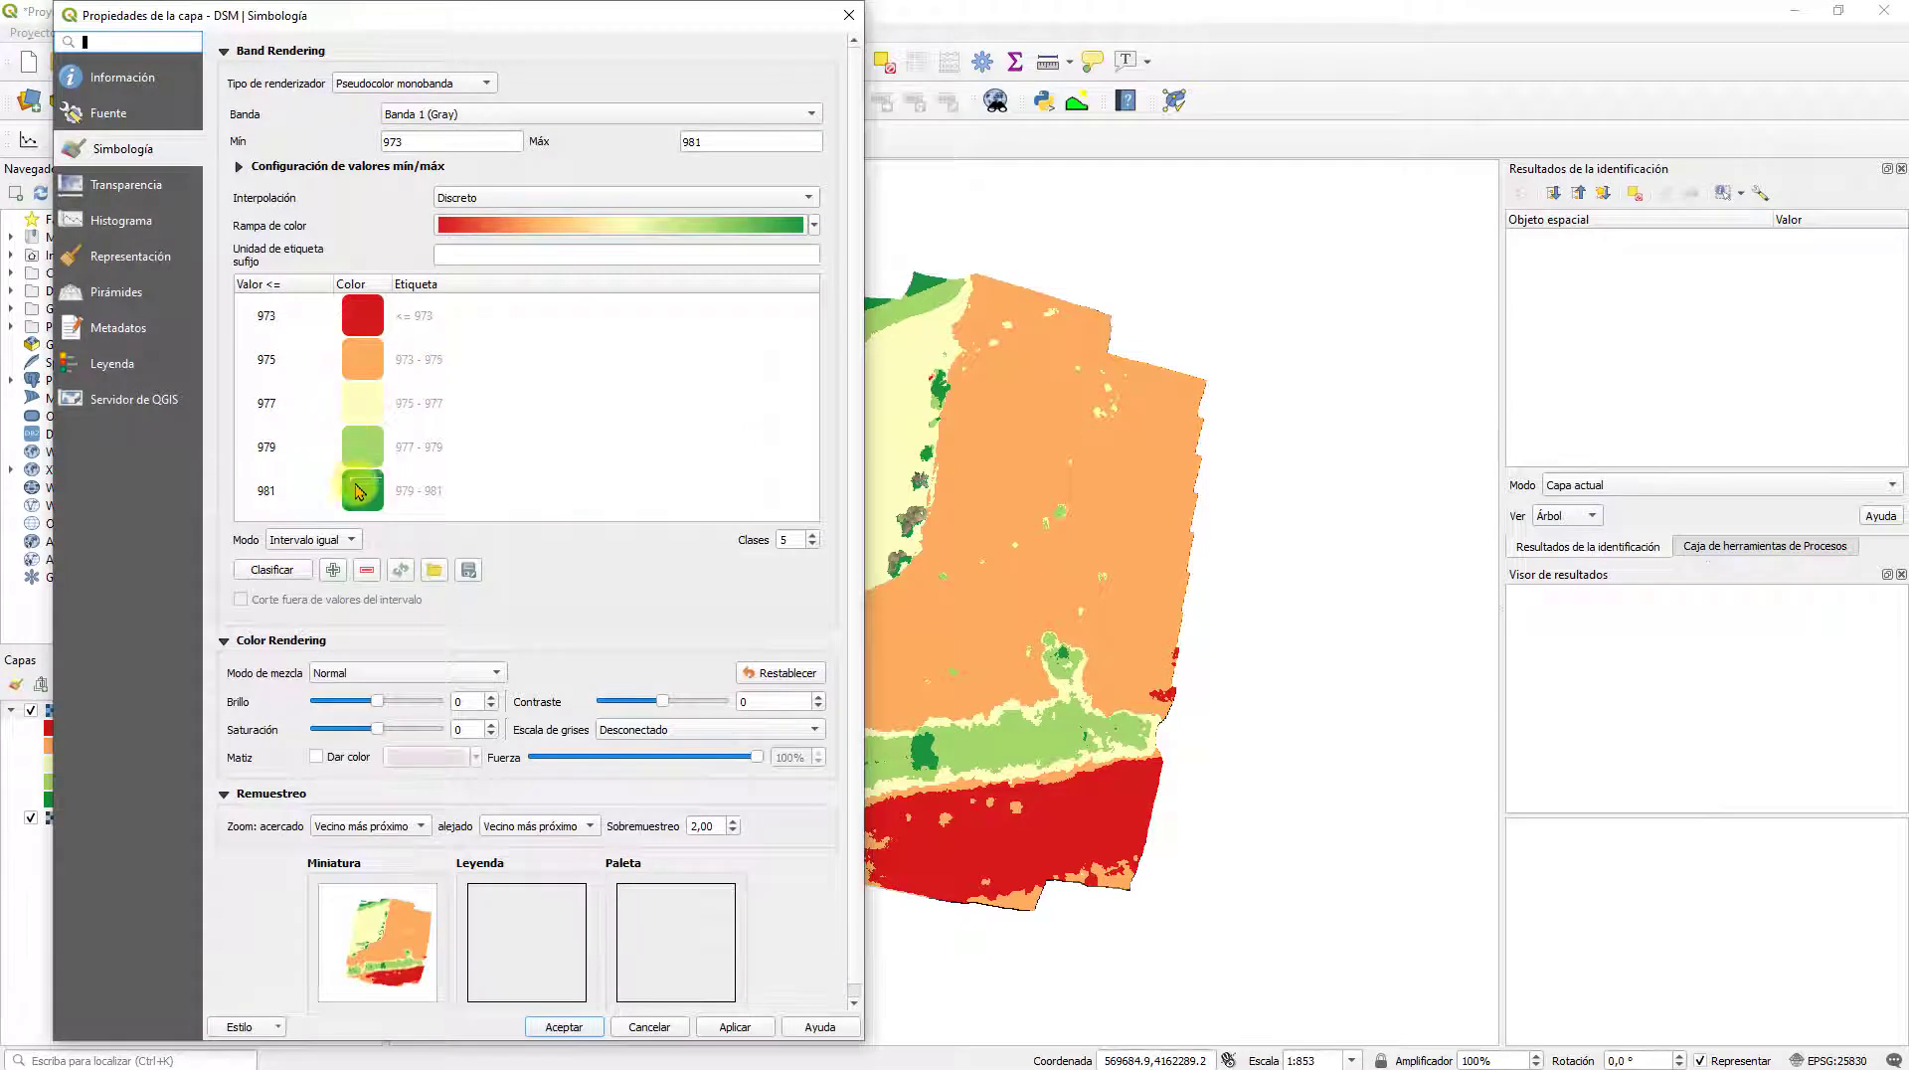
{"action": "left_click", "coordinate": [482, 199]}
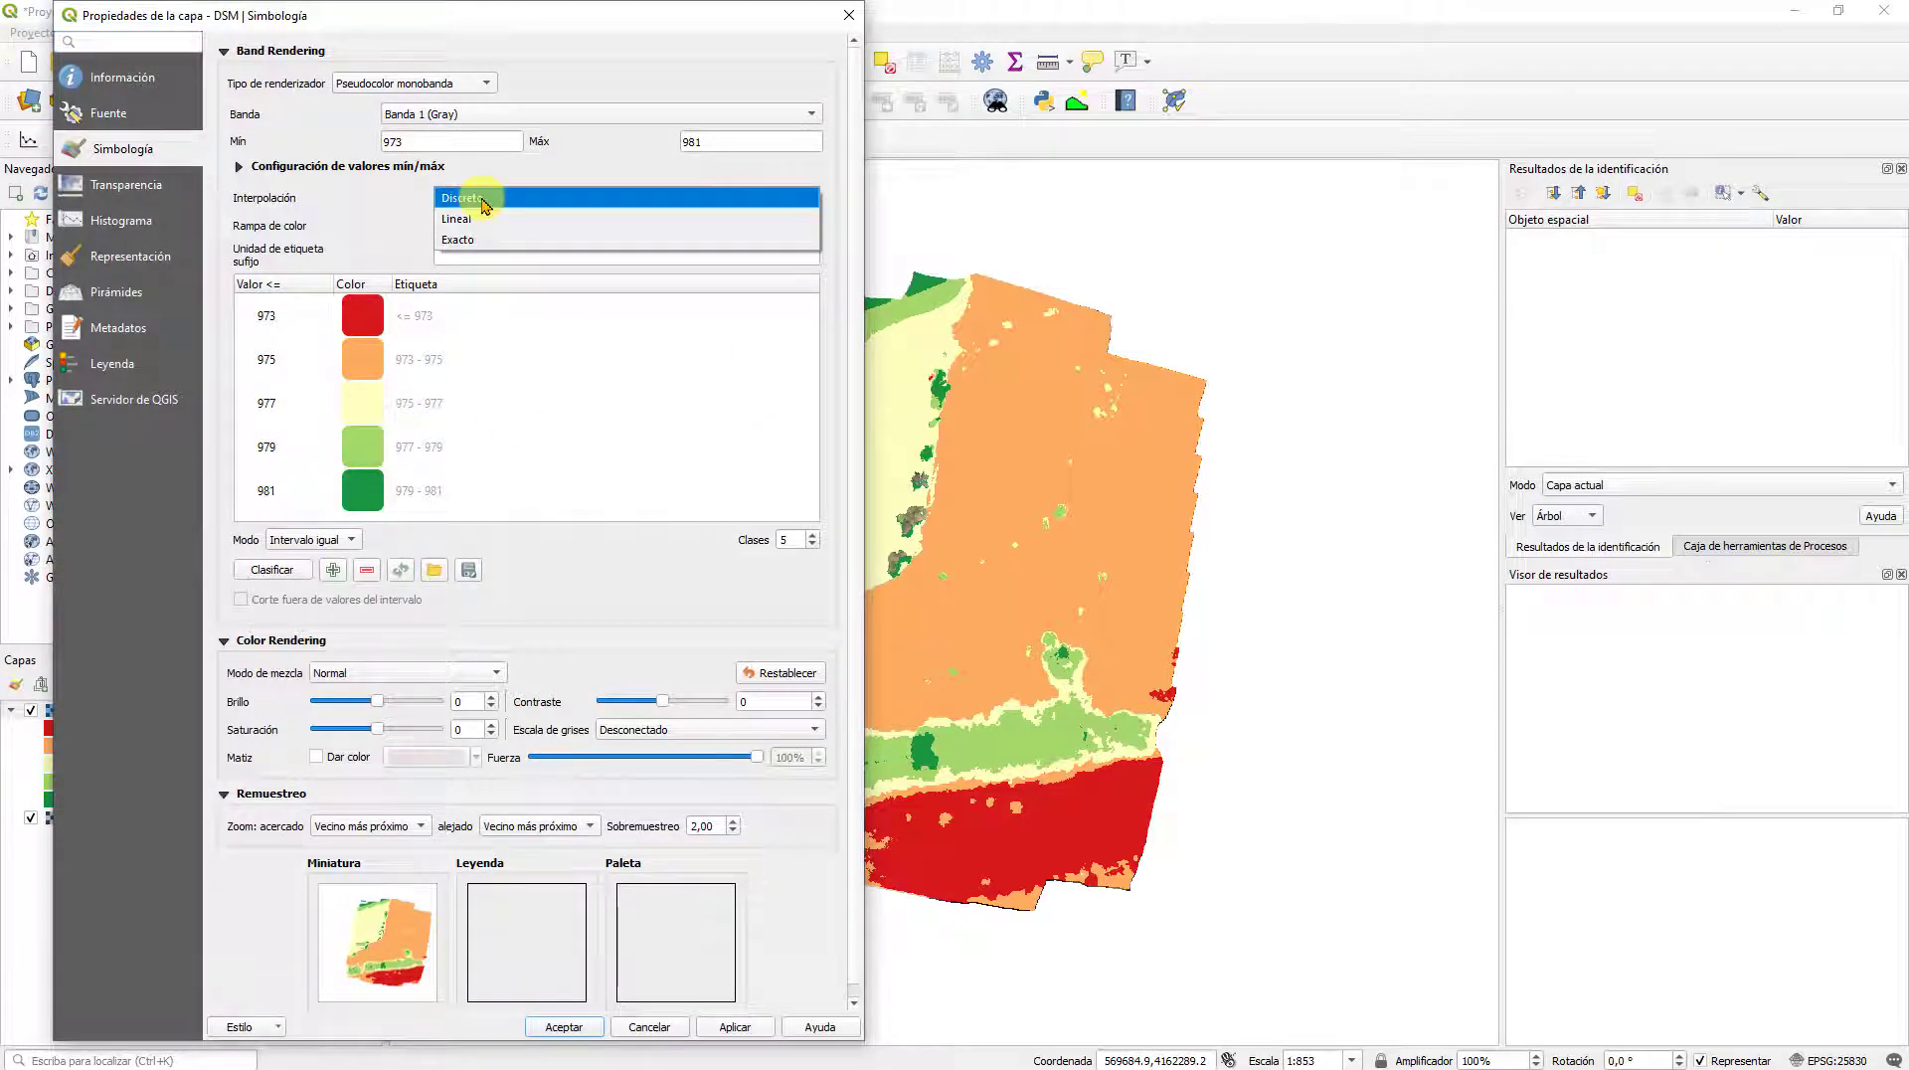
{"action": "left_click", "coordinate": [465, 238]}
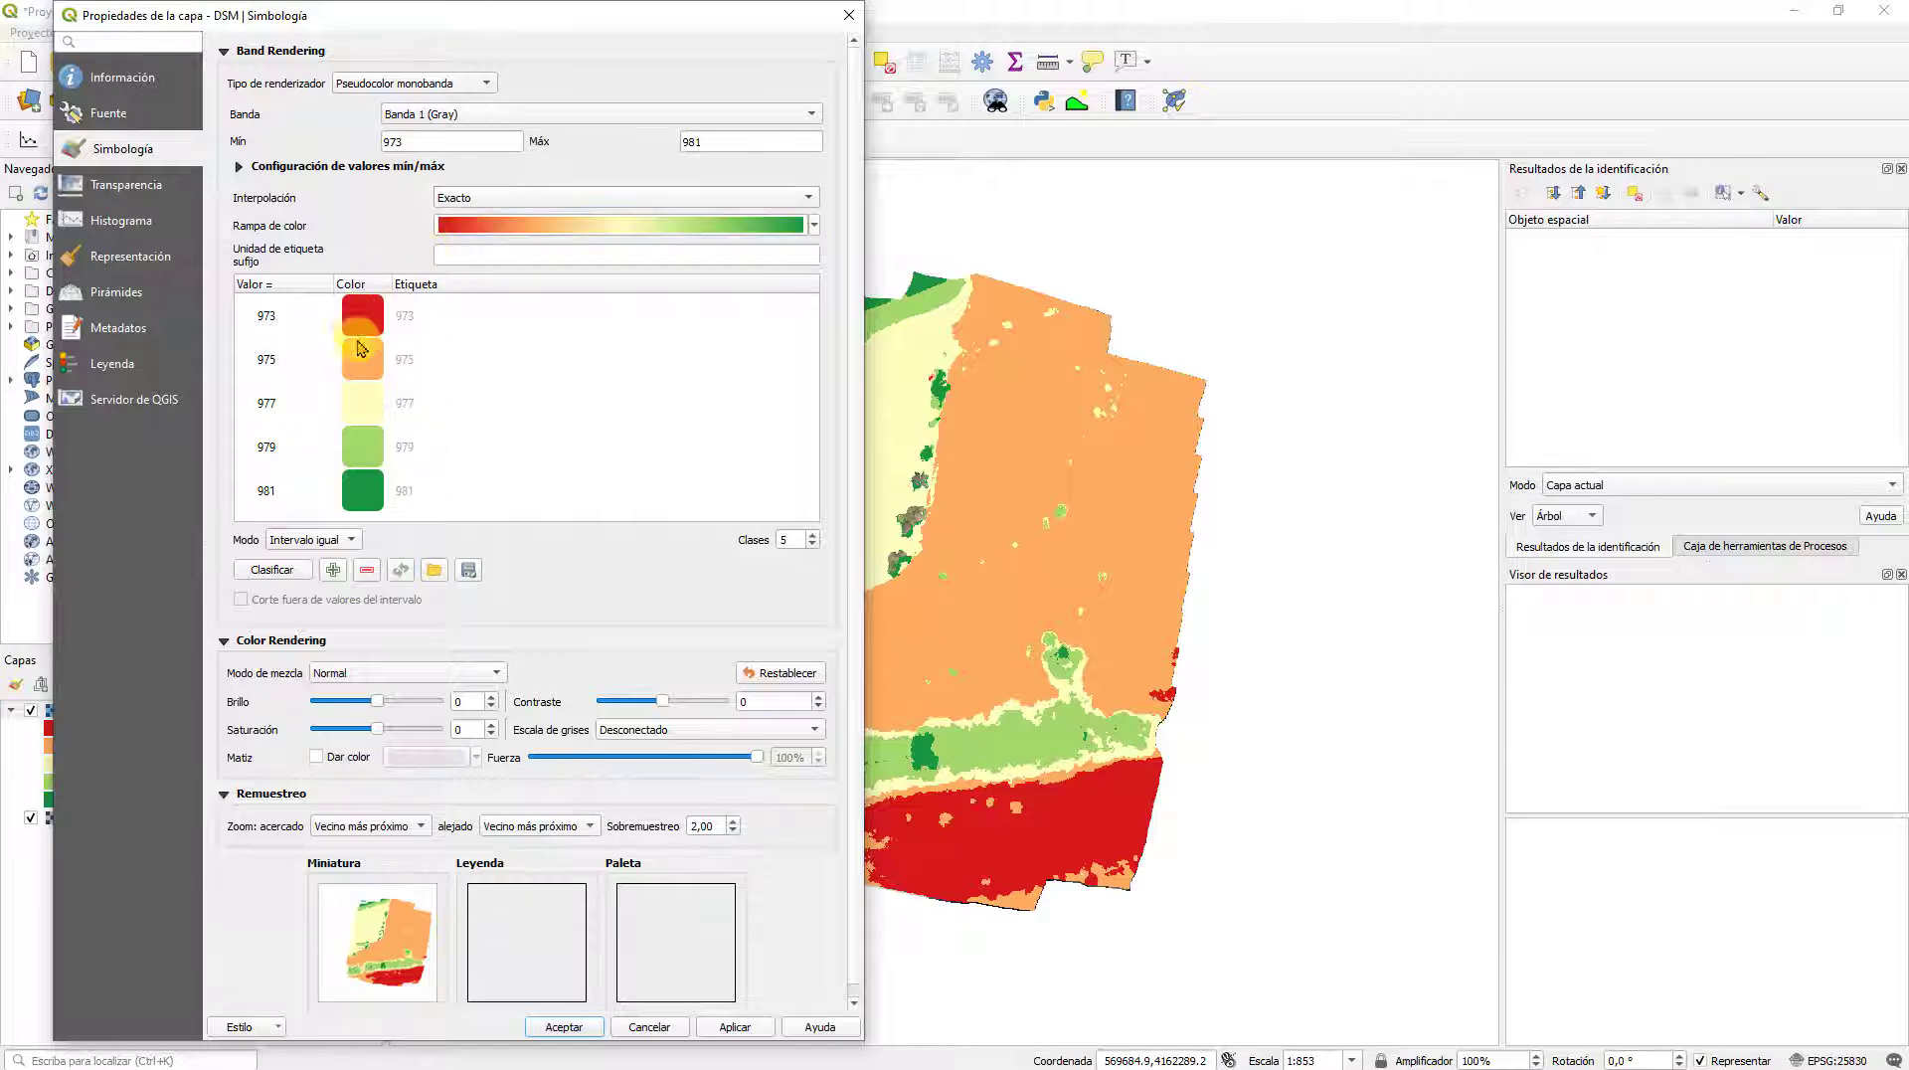
{"action": "left_click", "coordinate": [754, 1026]}
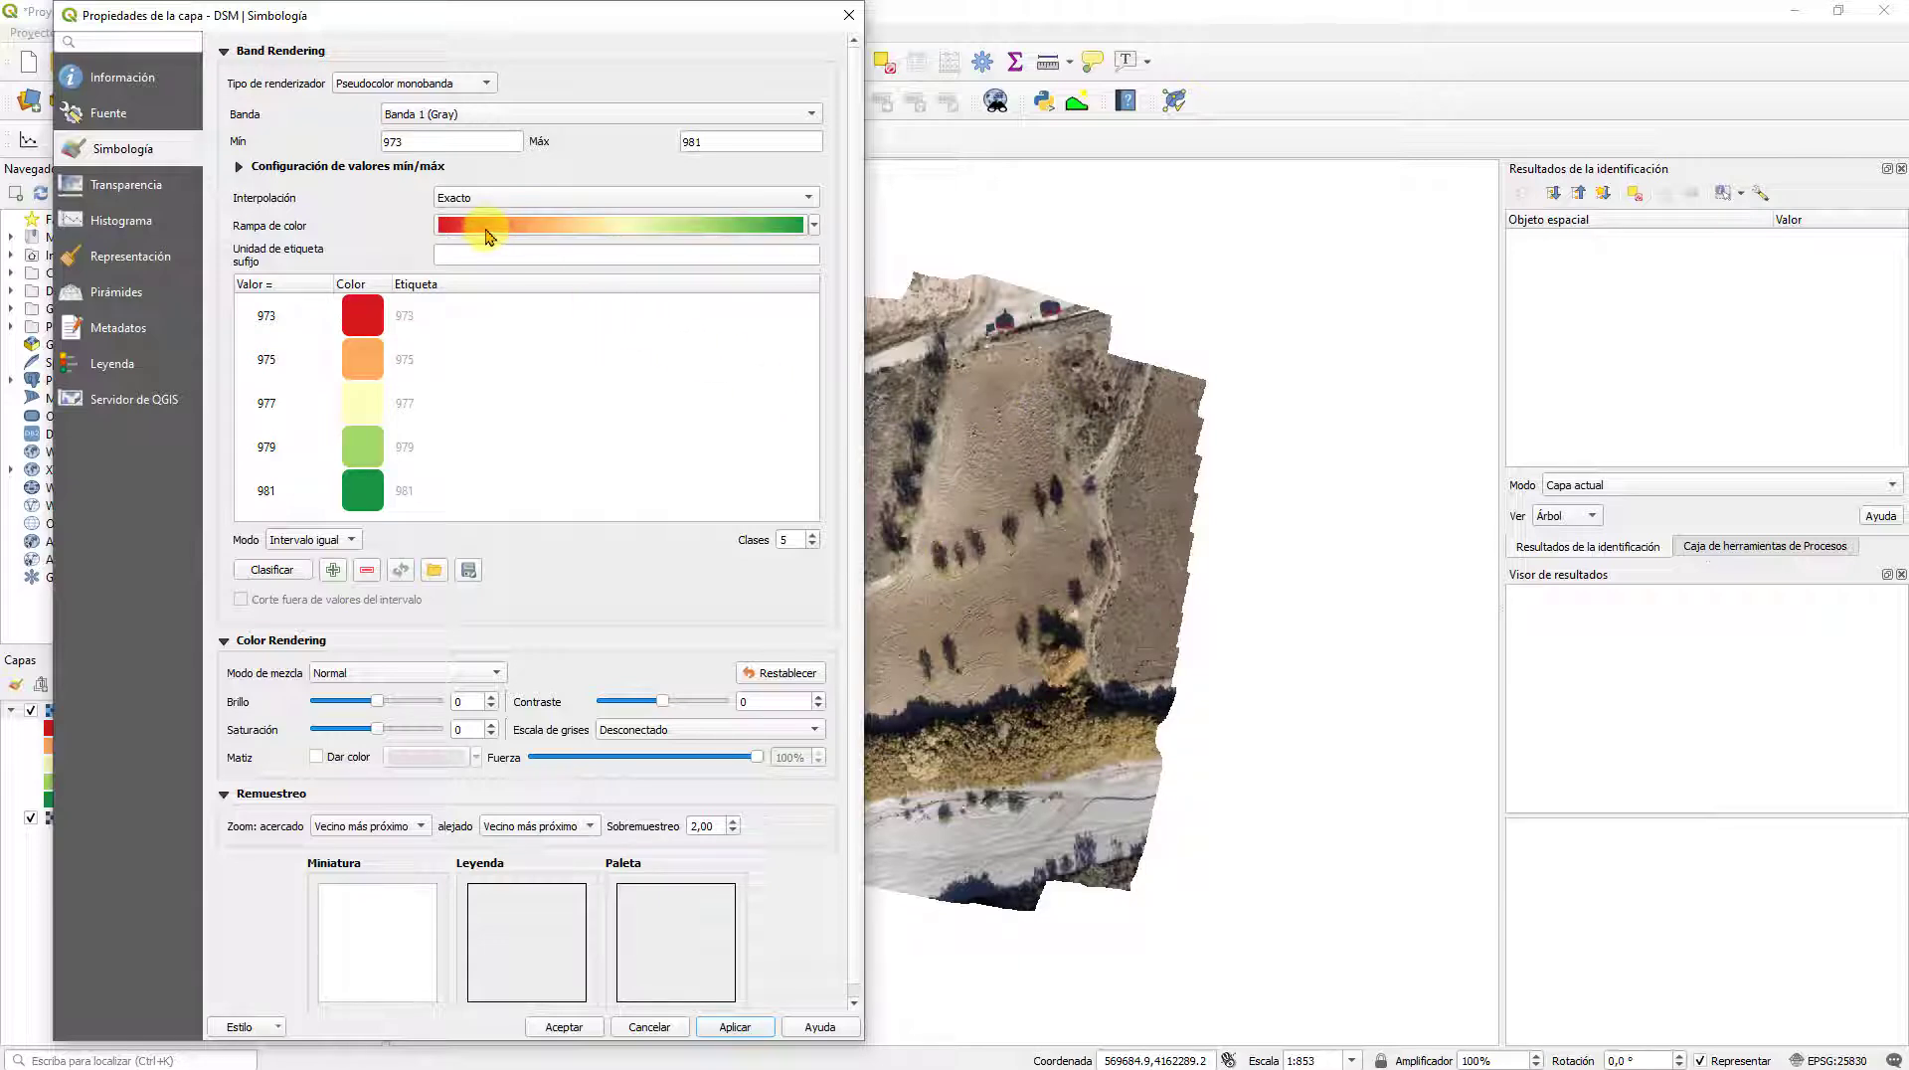
Step: Switch the DSM's interpolation back to Discreto and apply the style
{"action": "left_click", "coordinate": [493, 198]}
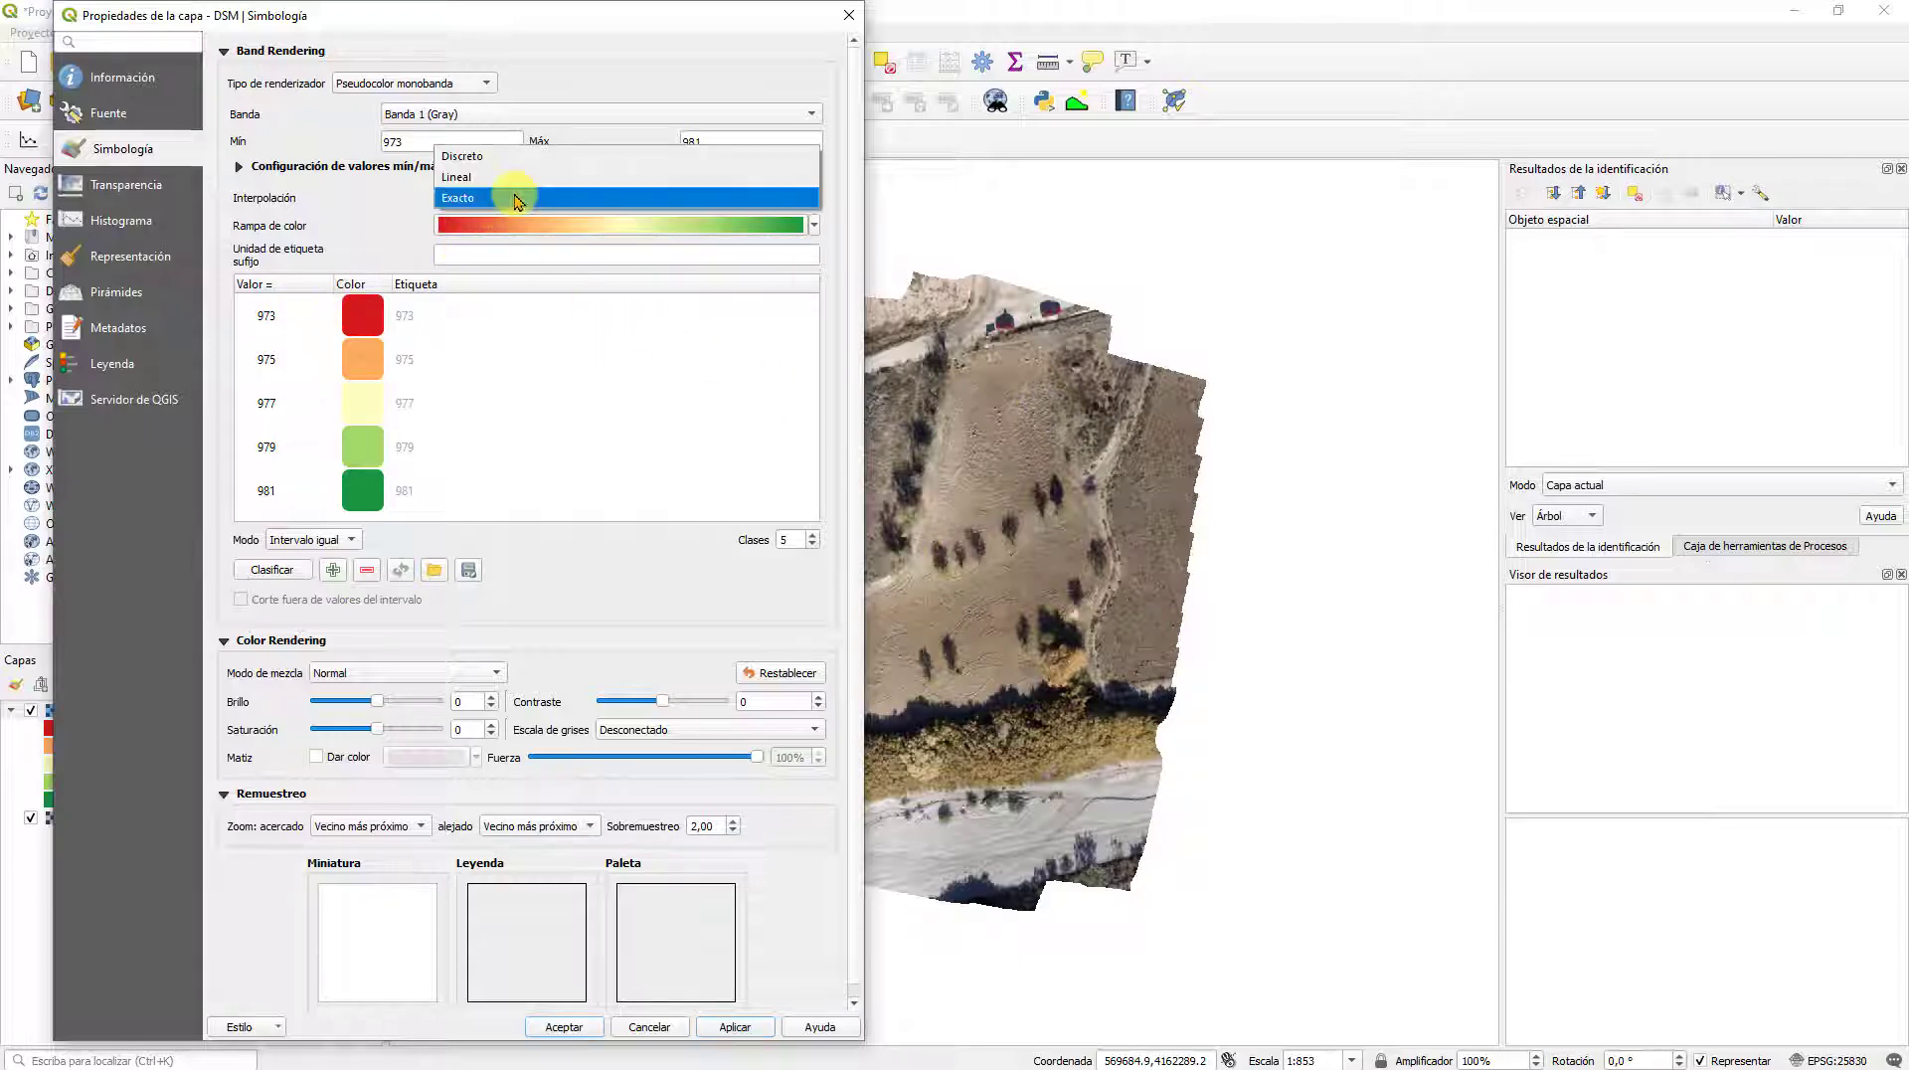
{"action": "left_click", "coordinate": [467, 156]}
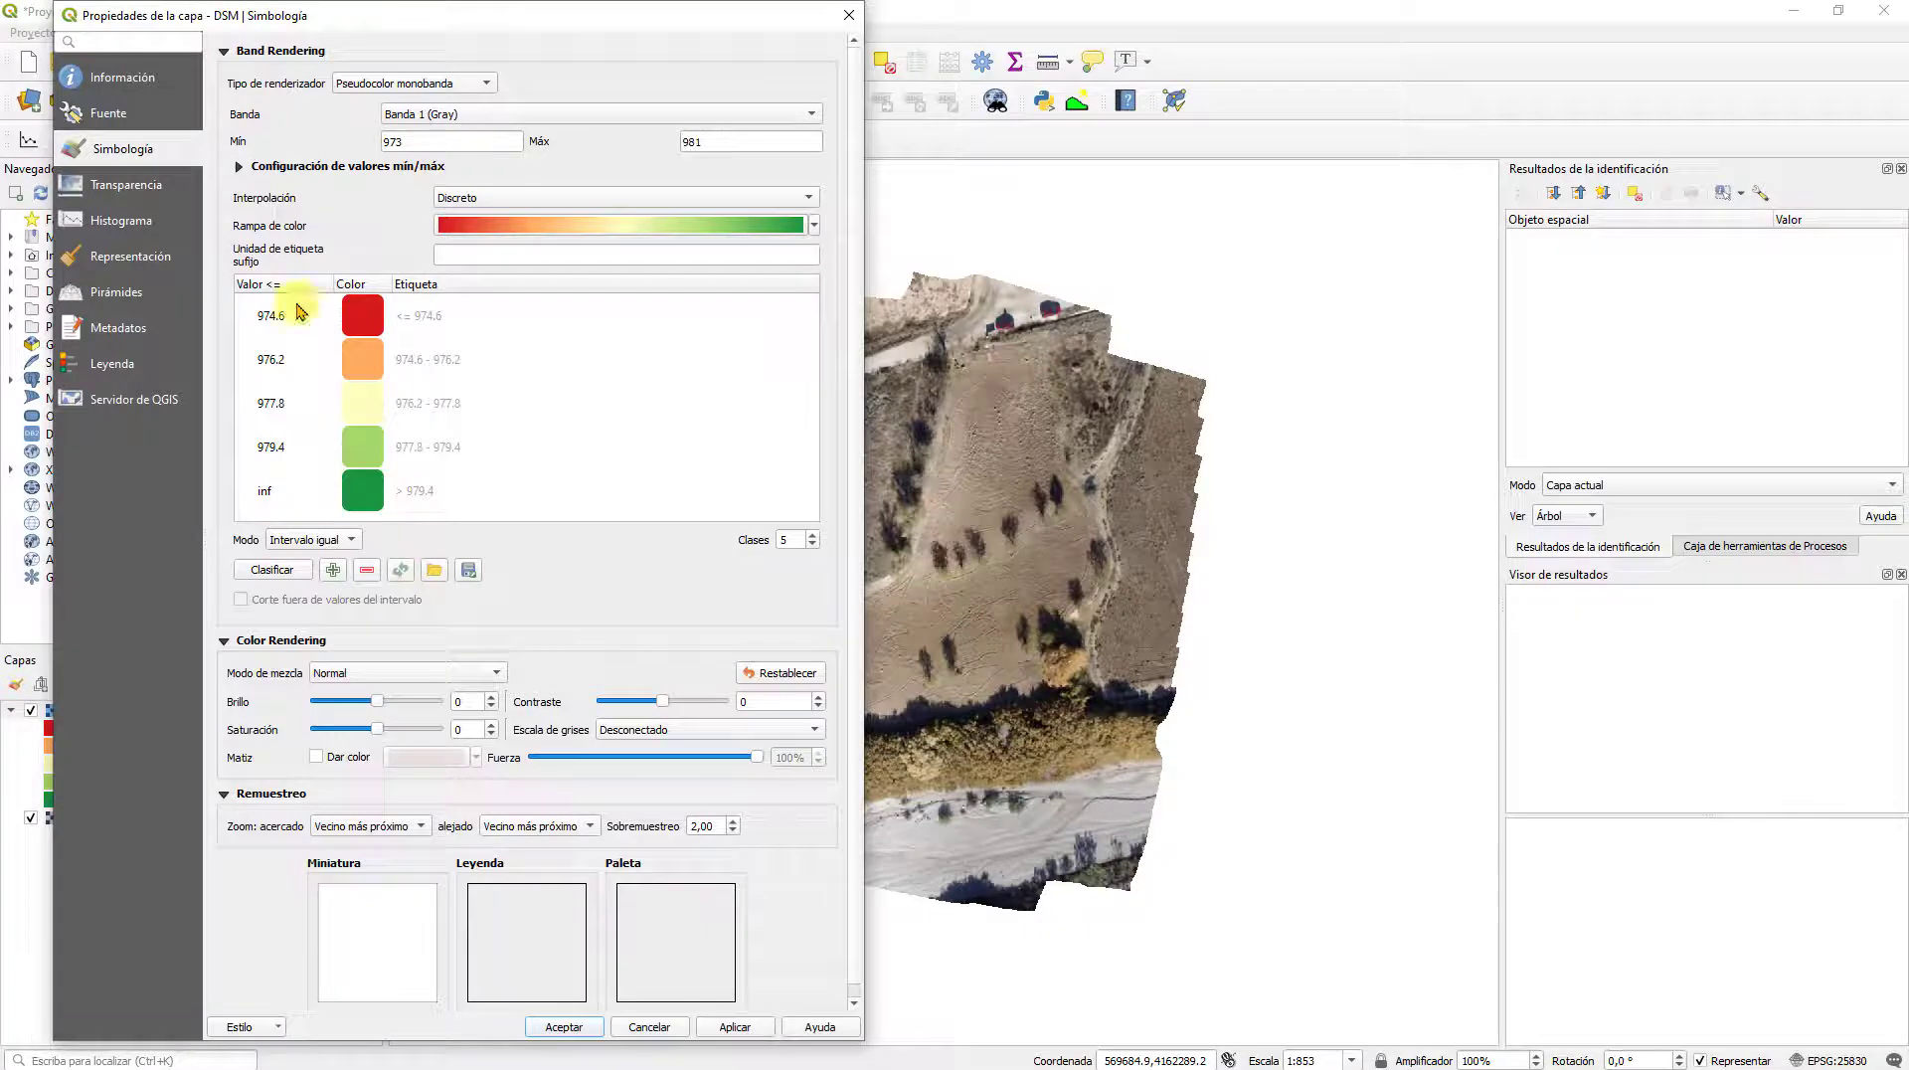
{"action": "left_click", "coordinate": [746, 1029]}
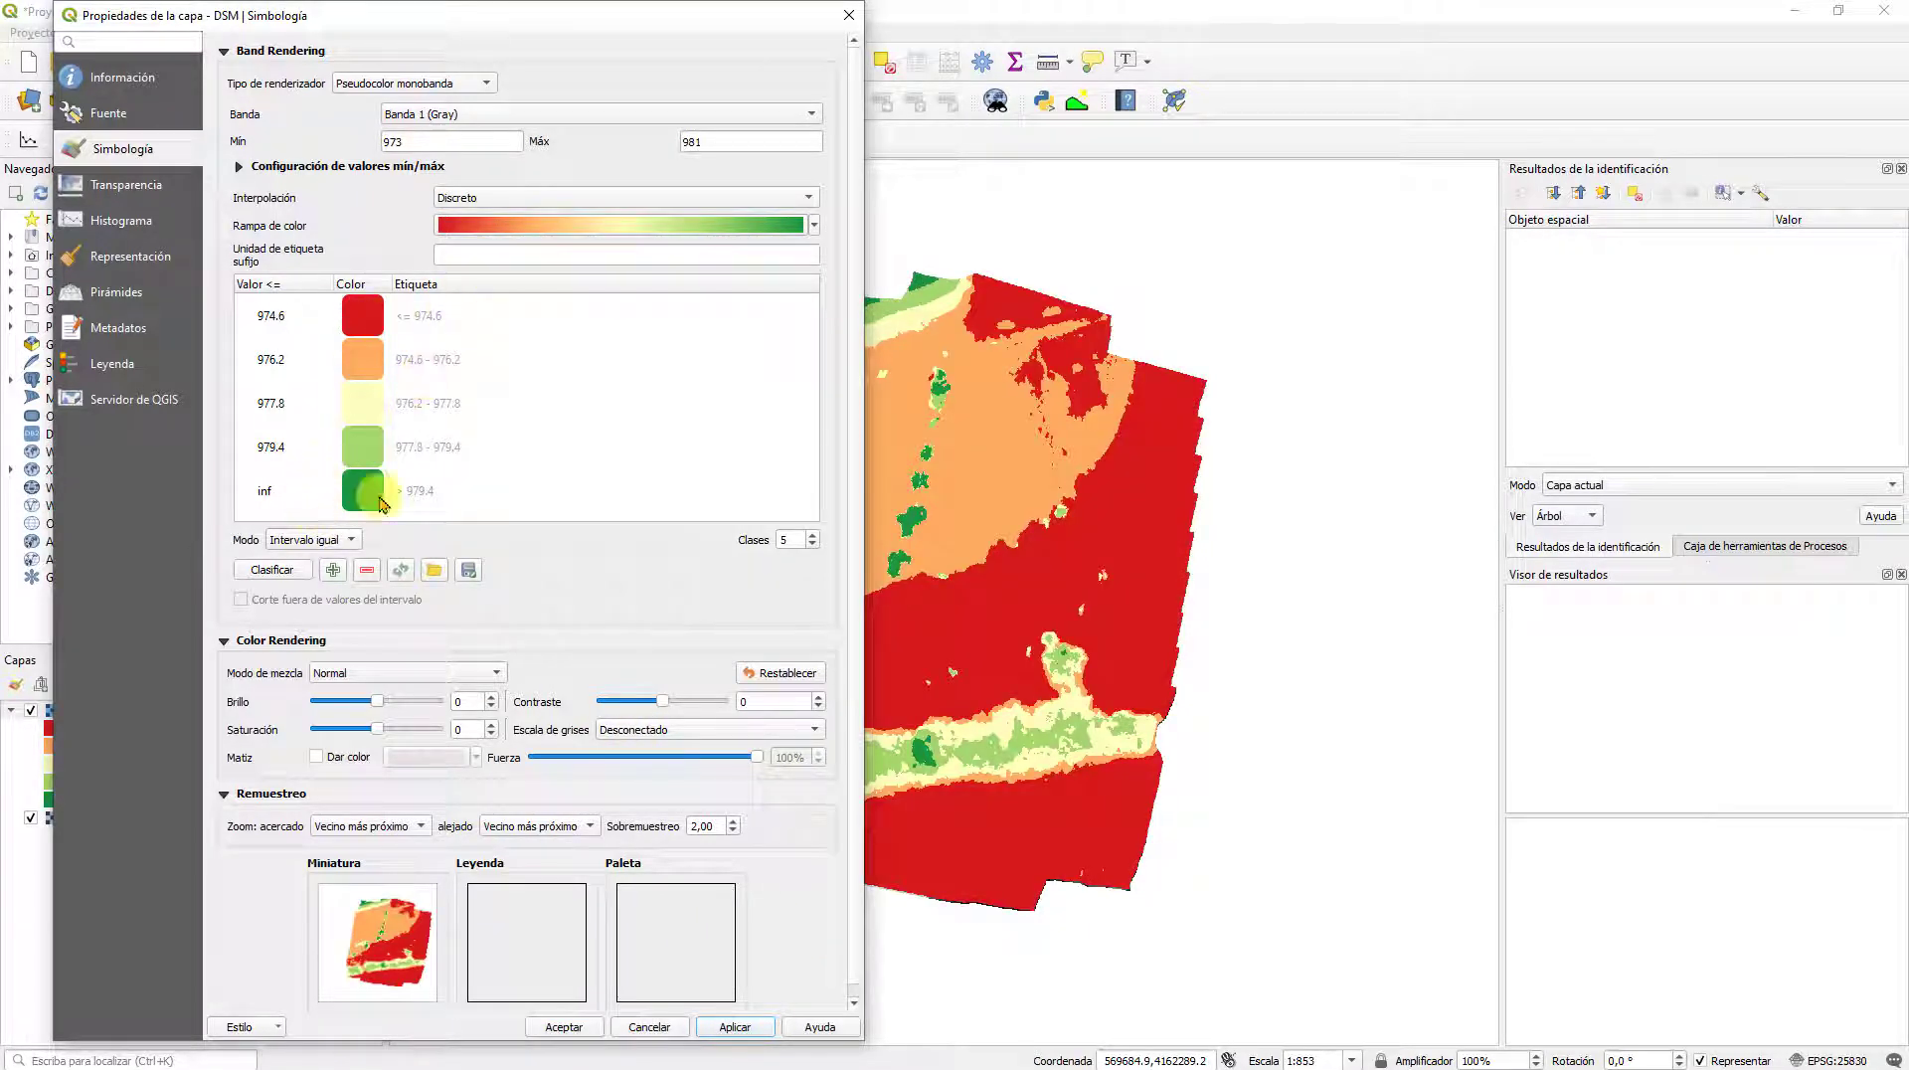
Step: Set the DSM's color interpolation to Lineal and apply it
{"action": "left_click", "coordinate": [494, 198]}
{"action": "left_click", "coordinate": [467, 219]}
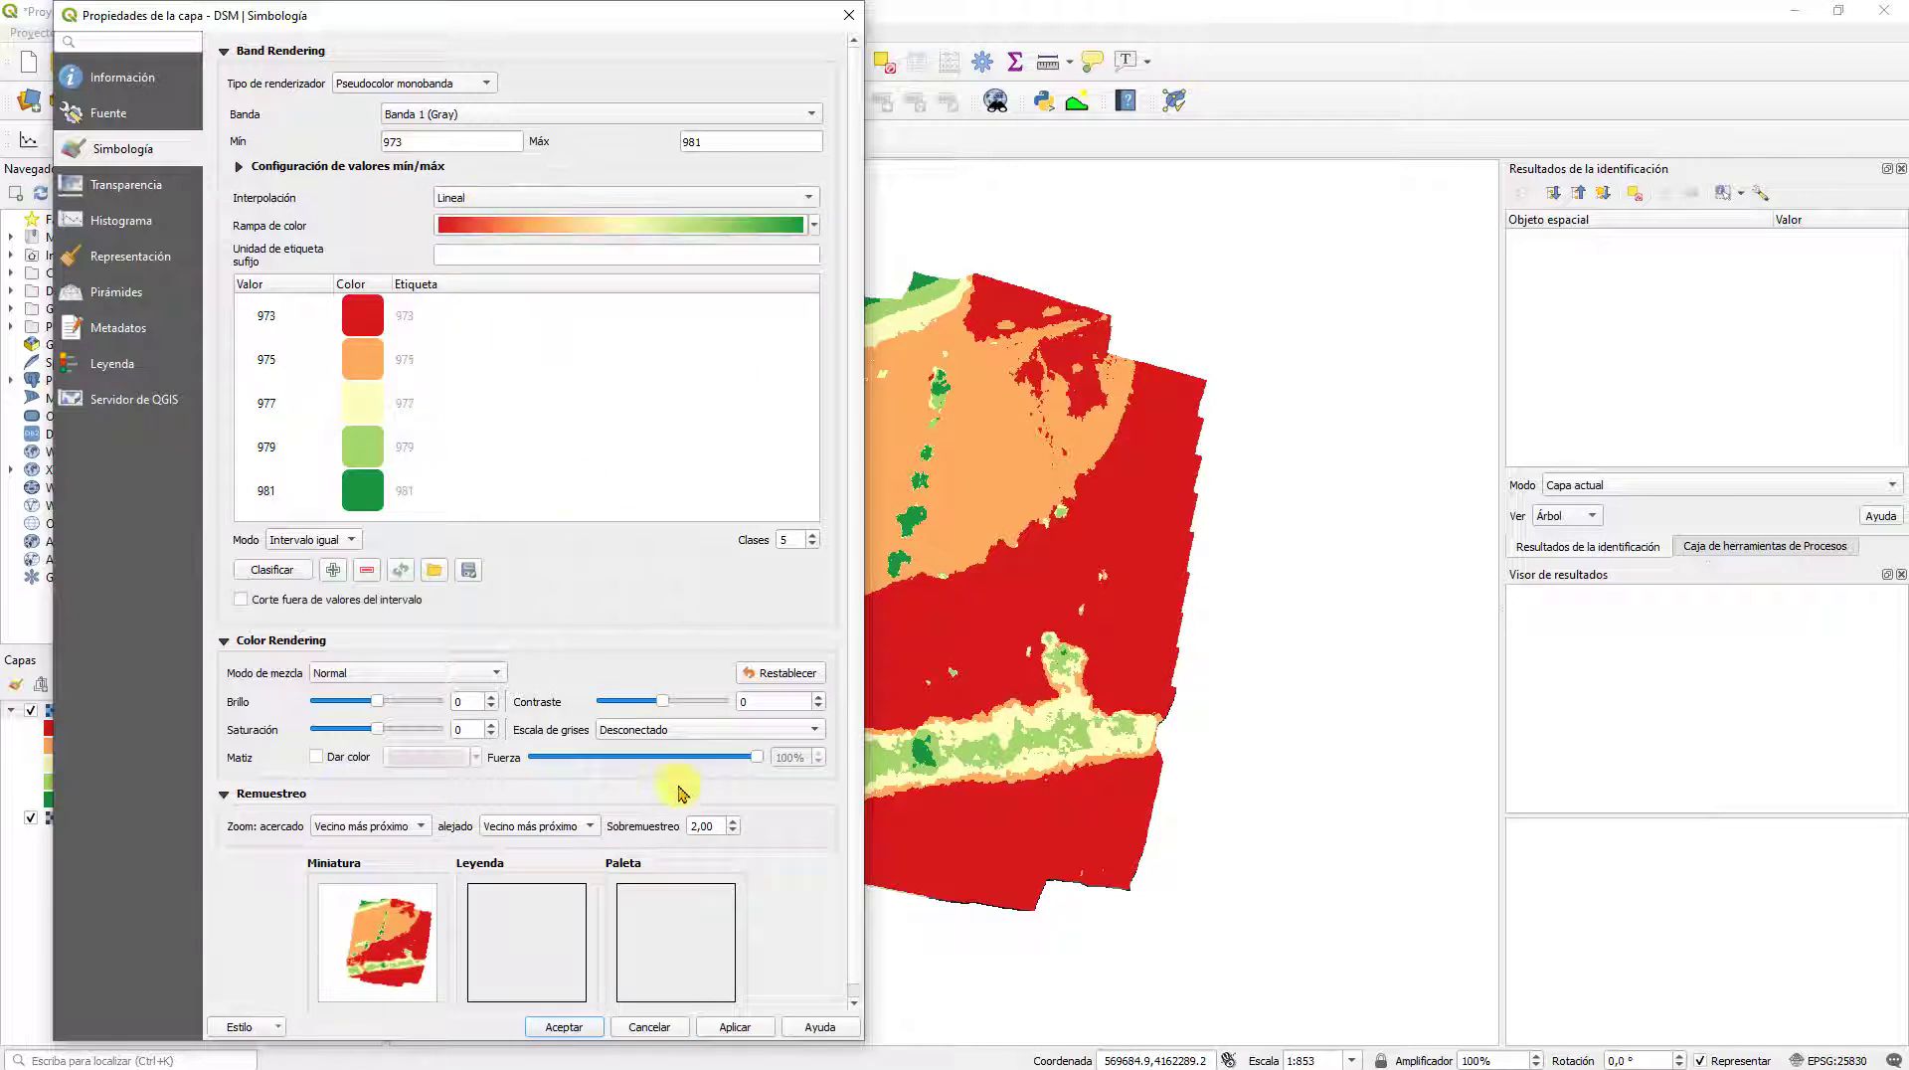
{"action": "left_click", "coordinate": [733, 1029]}
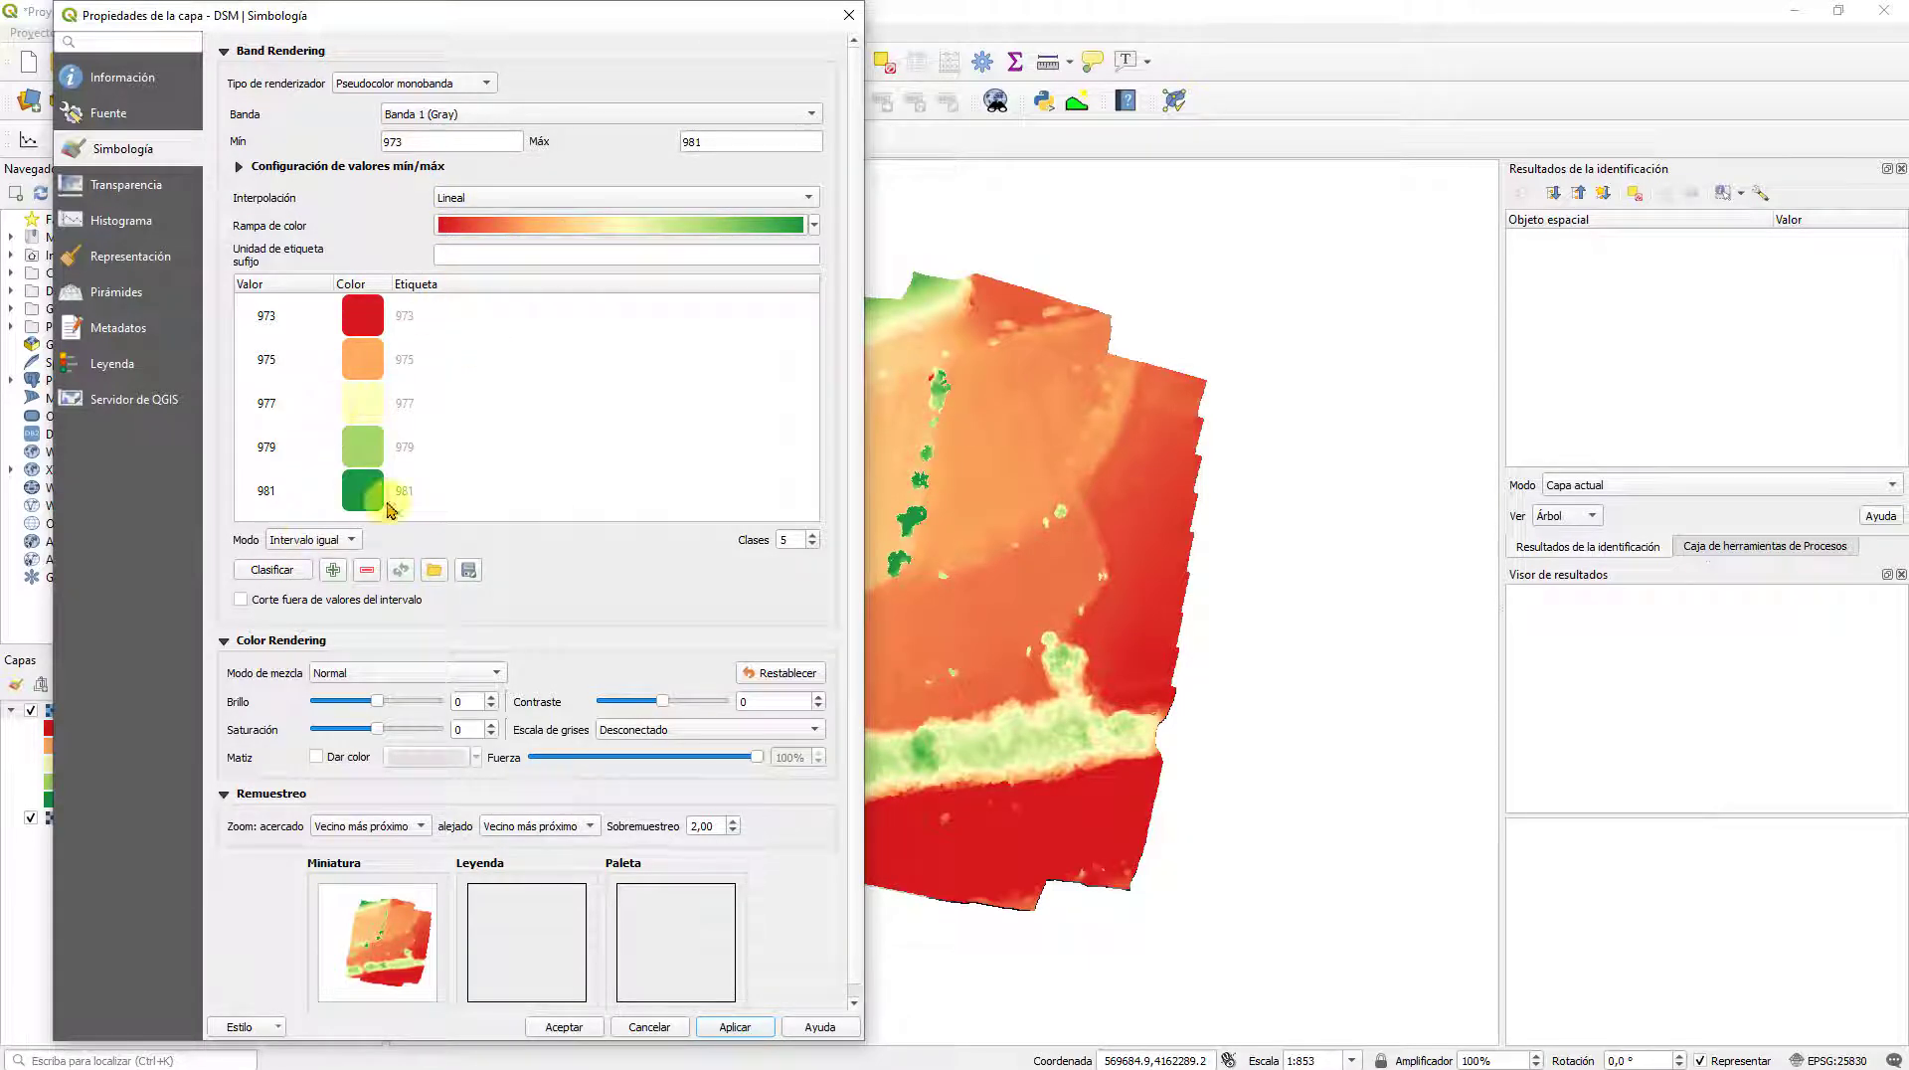
Step: Change the DSM's classification mode to Continuo, accept the style and check the whole raster on the map
{"action": "left_click", "coordinate": [311, 541]}
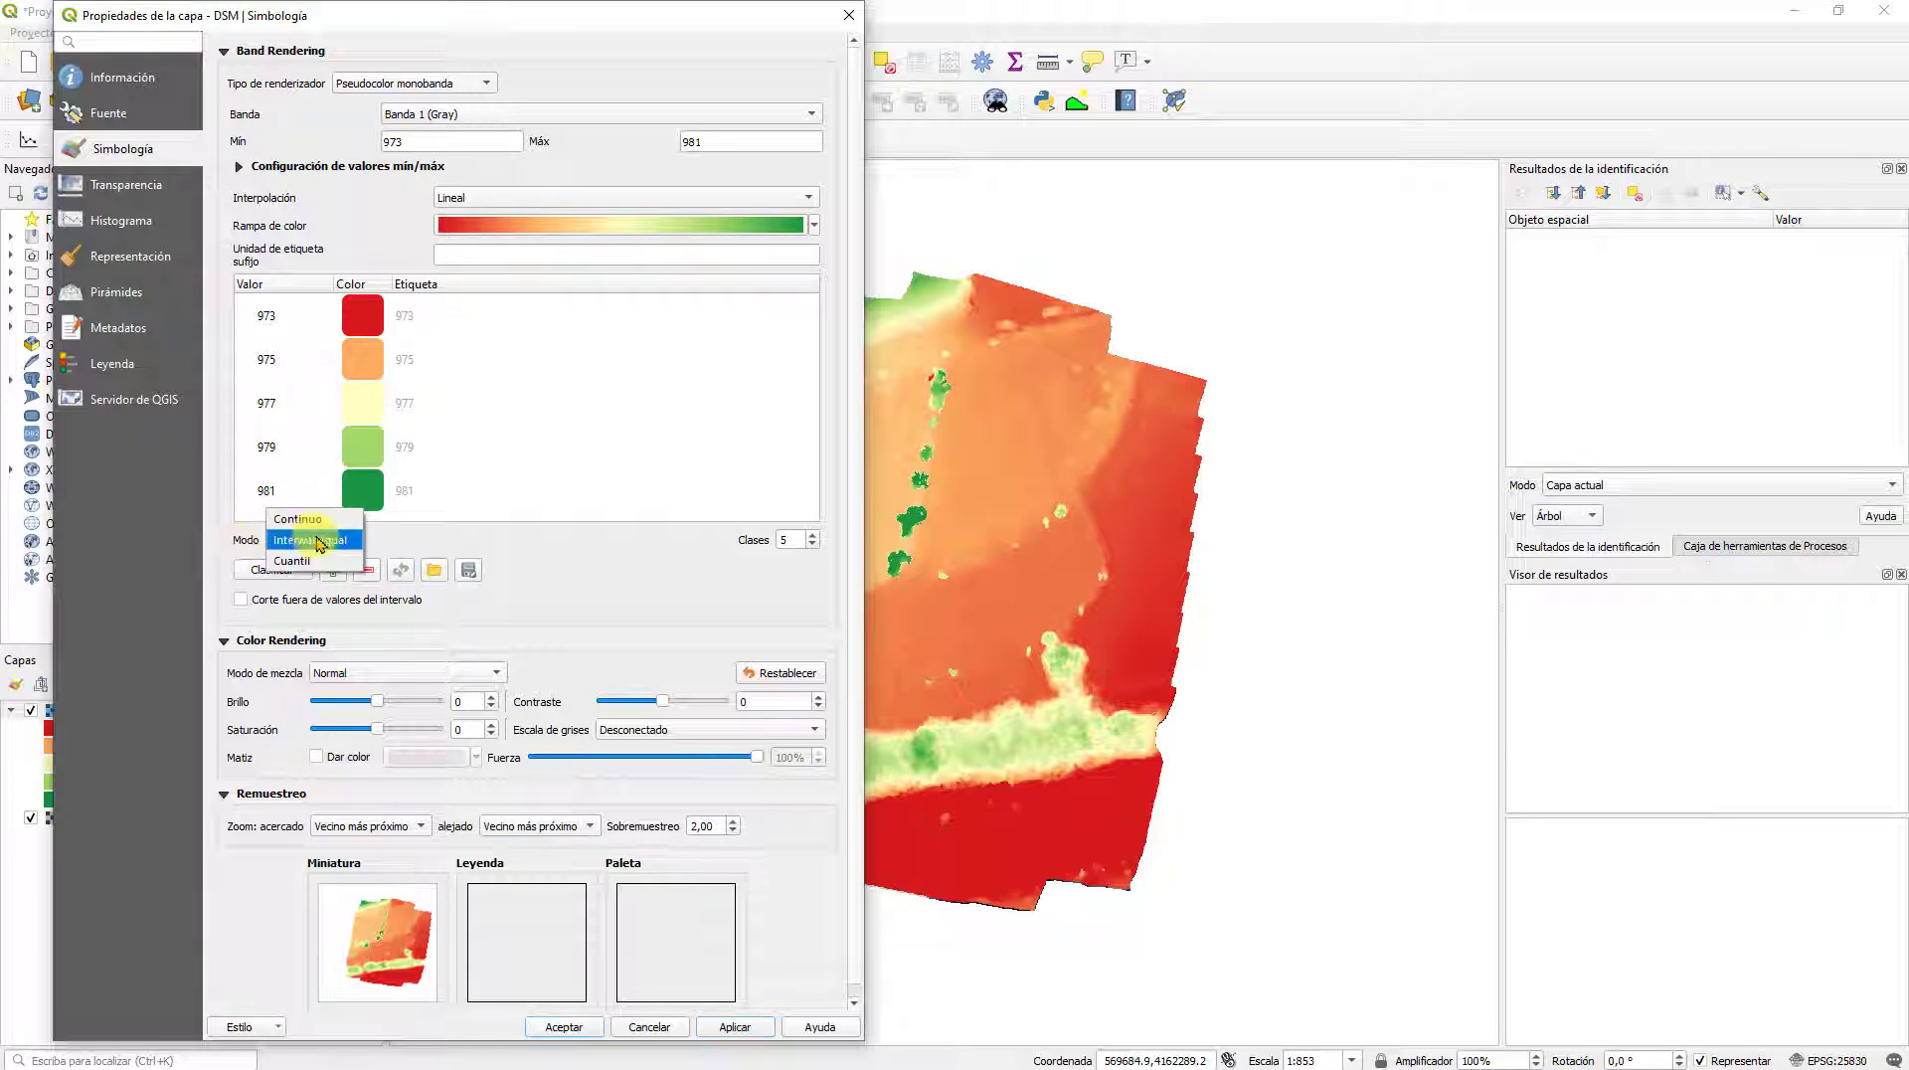
{"action": "left_click", "coordinate": [317, 542]}
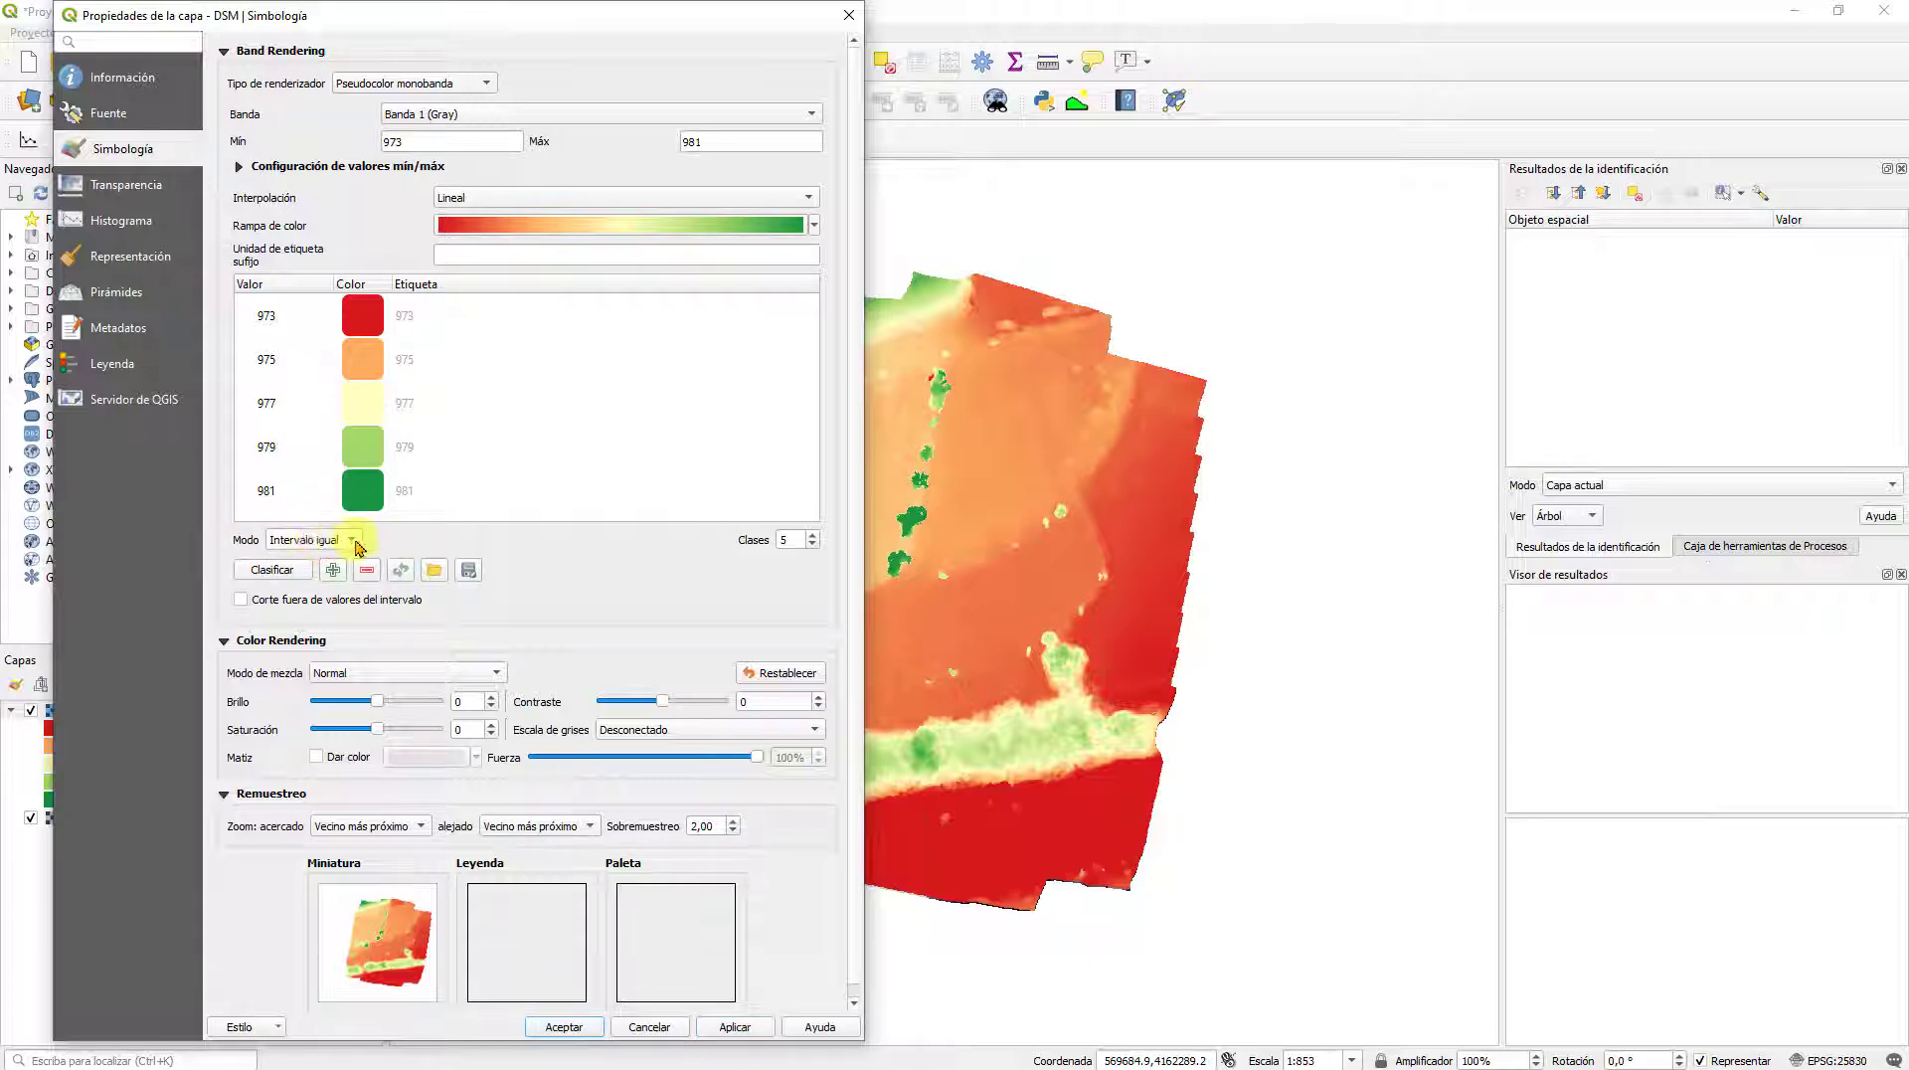
{"action": "left_click", "coordinate": [289, 541]}
{"action": "left_click", "coordinate": [293, 519]}
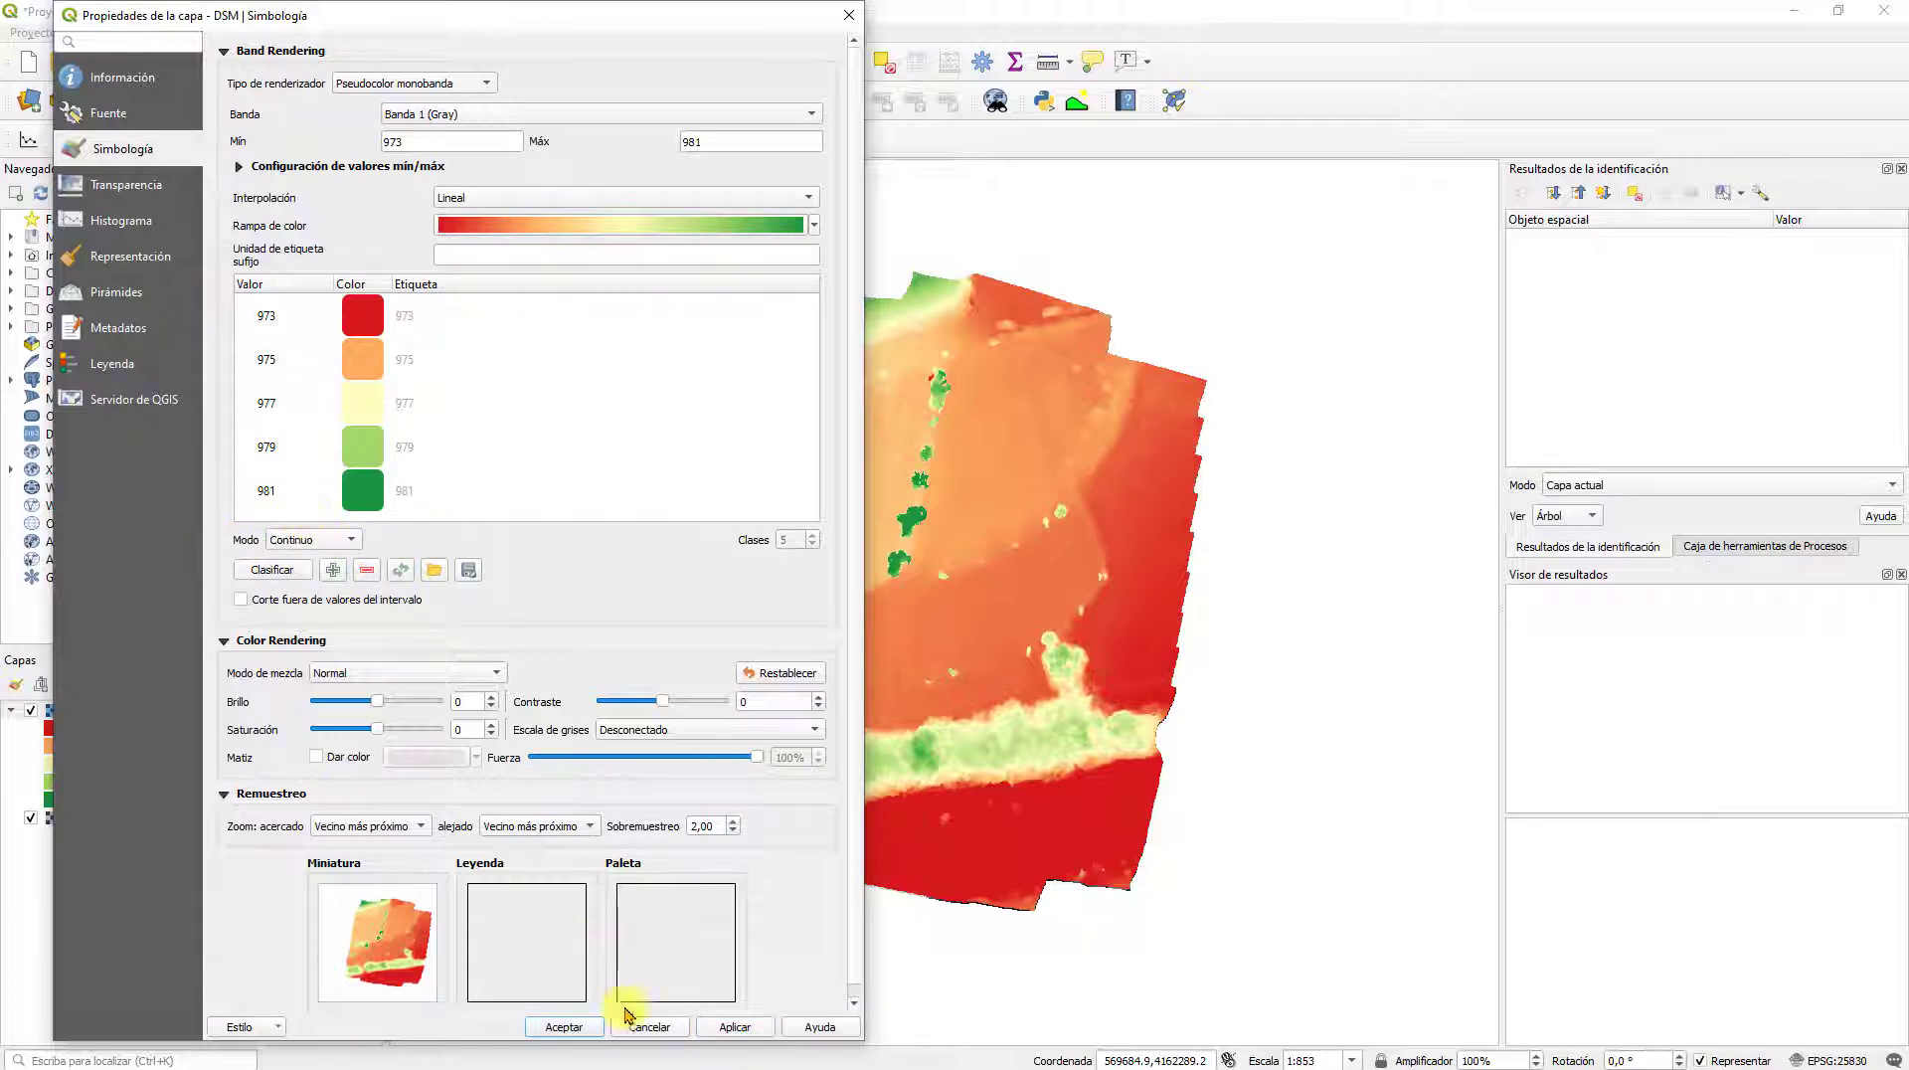
{"action": "left_click", "coordinate": [738, 1027]}
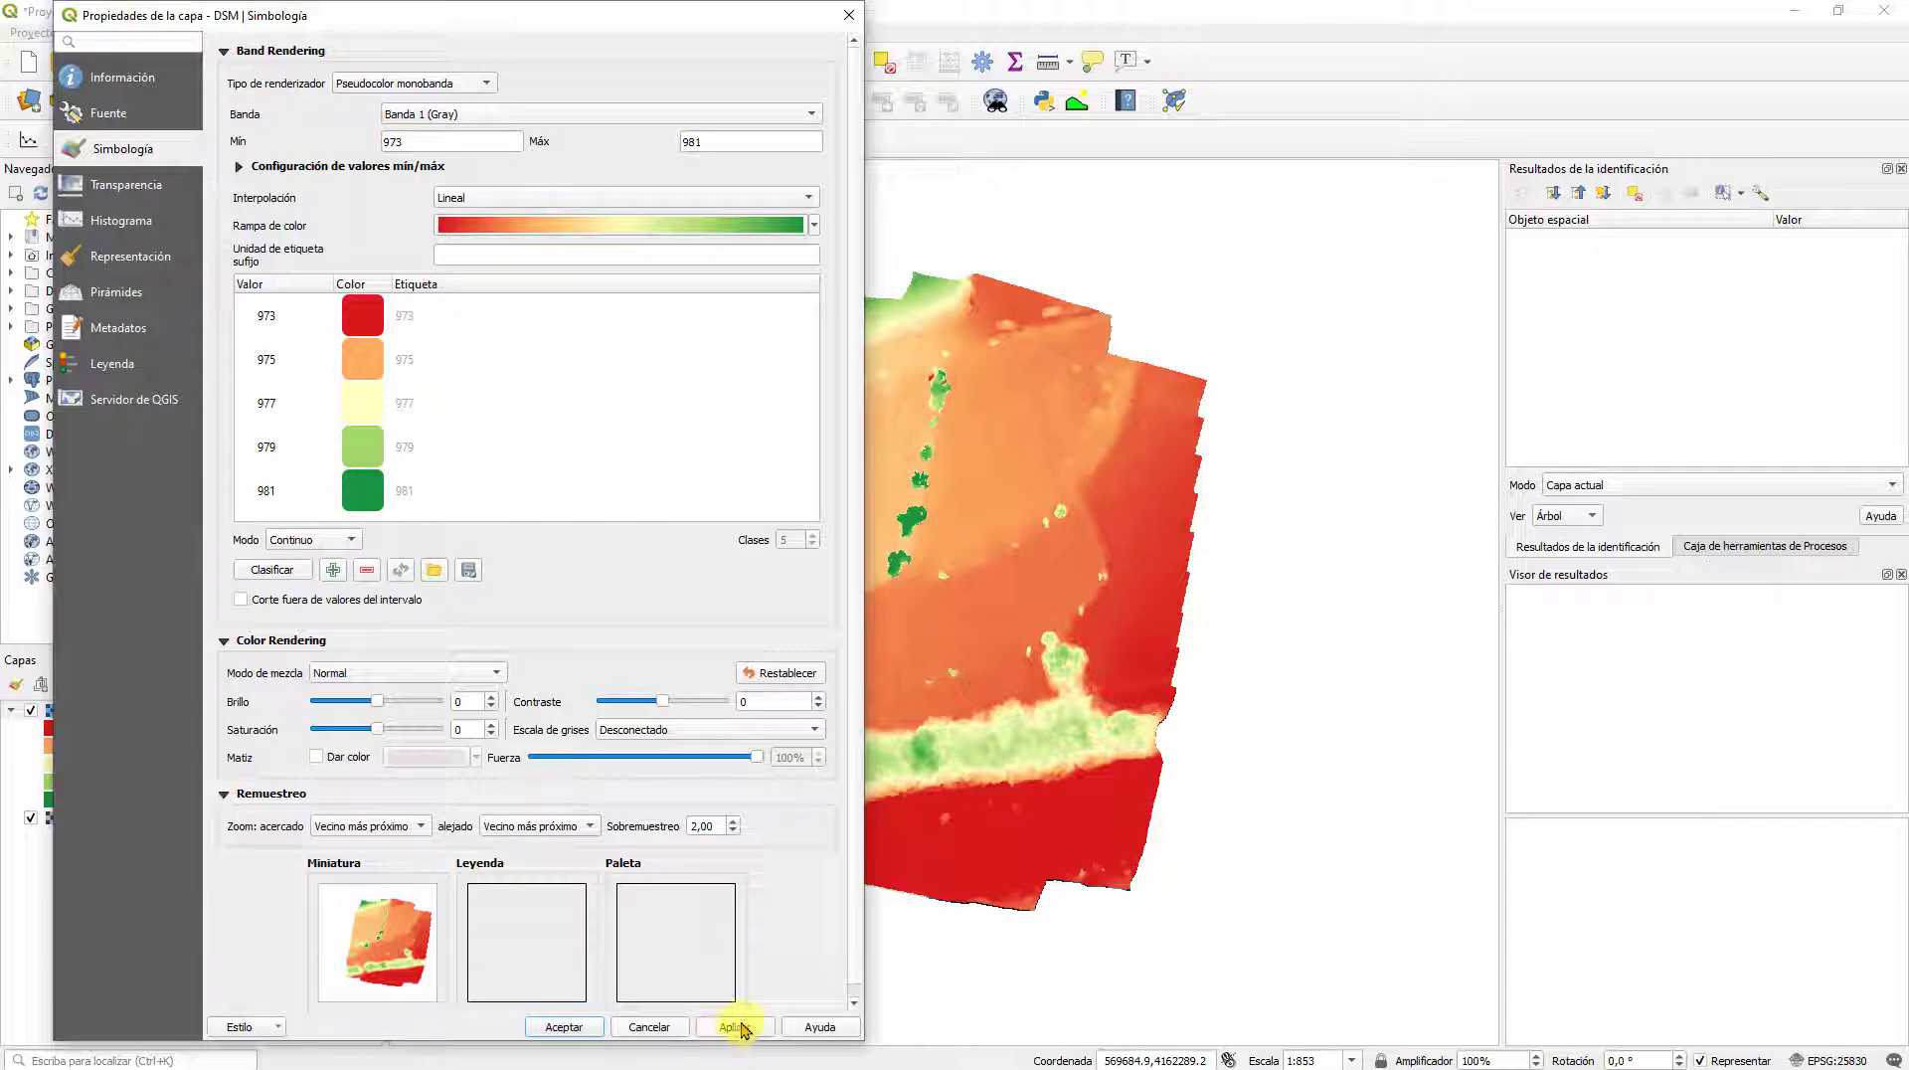
{"action": "left_click", "coordinate": [564, 1028]}
{"action": "scroll", "coordinate": [870, 597], "scroll_direction": "down", "scroll_amount": 1}
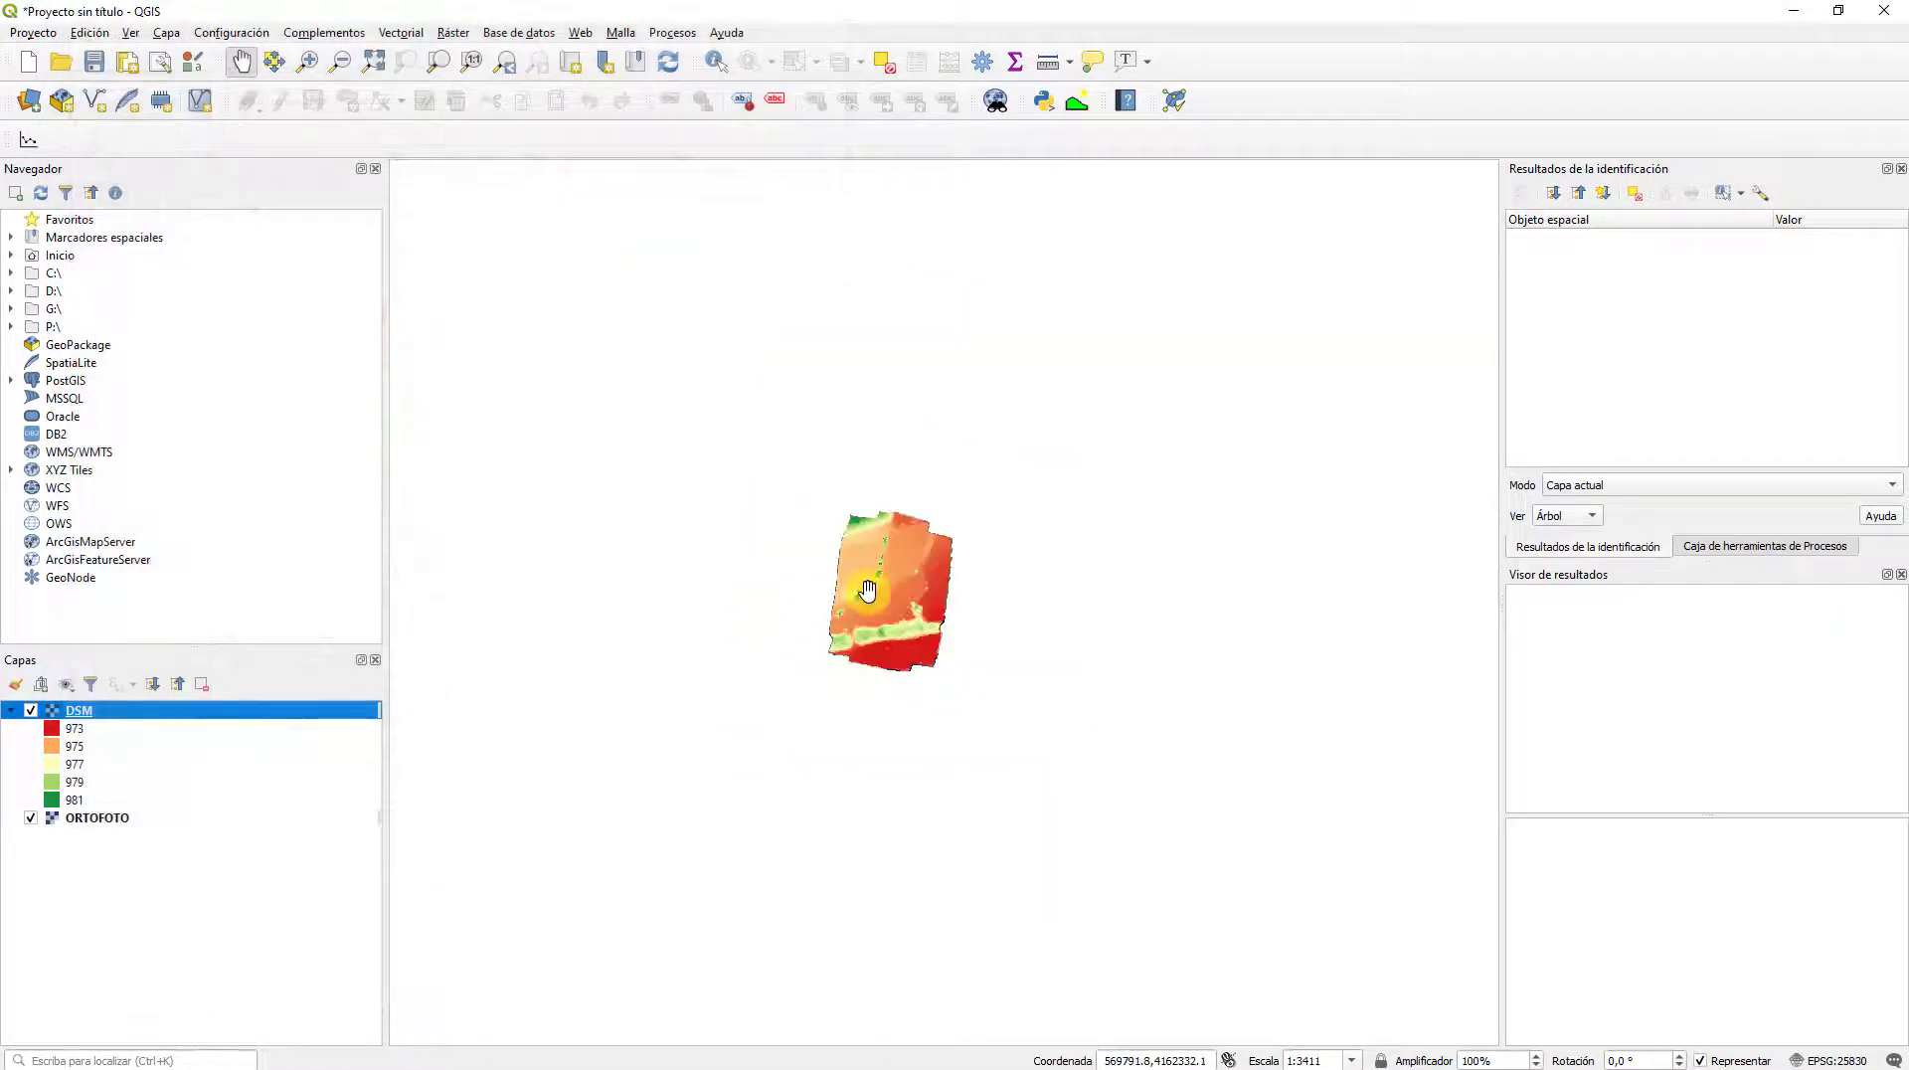
{"action": "scroll", "coordinate": [871, 593], "scroll_direction": "up", "scroll_amount": 1}
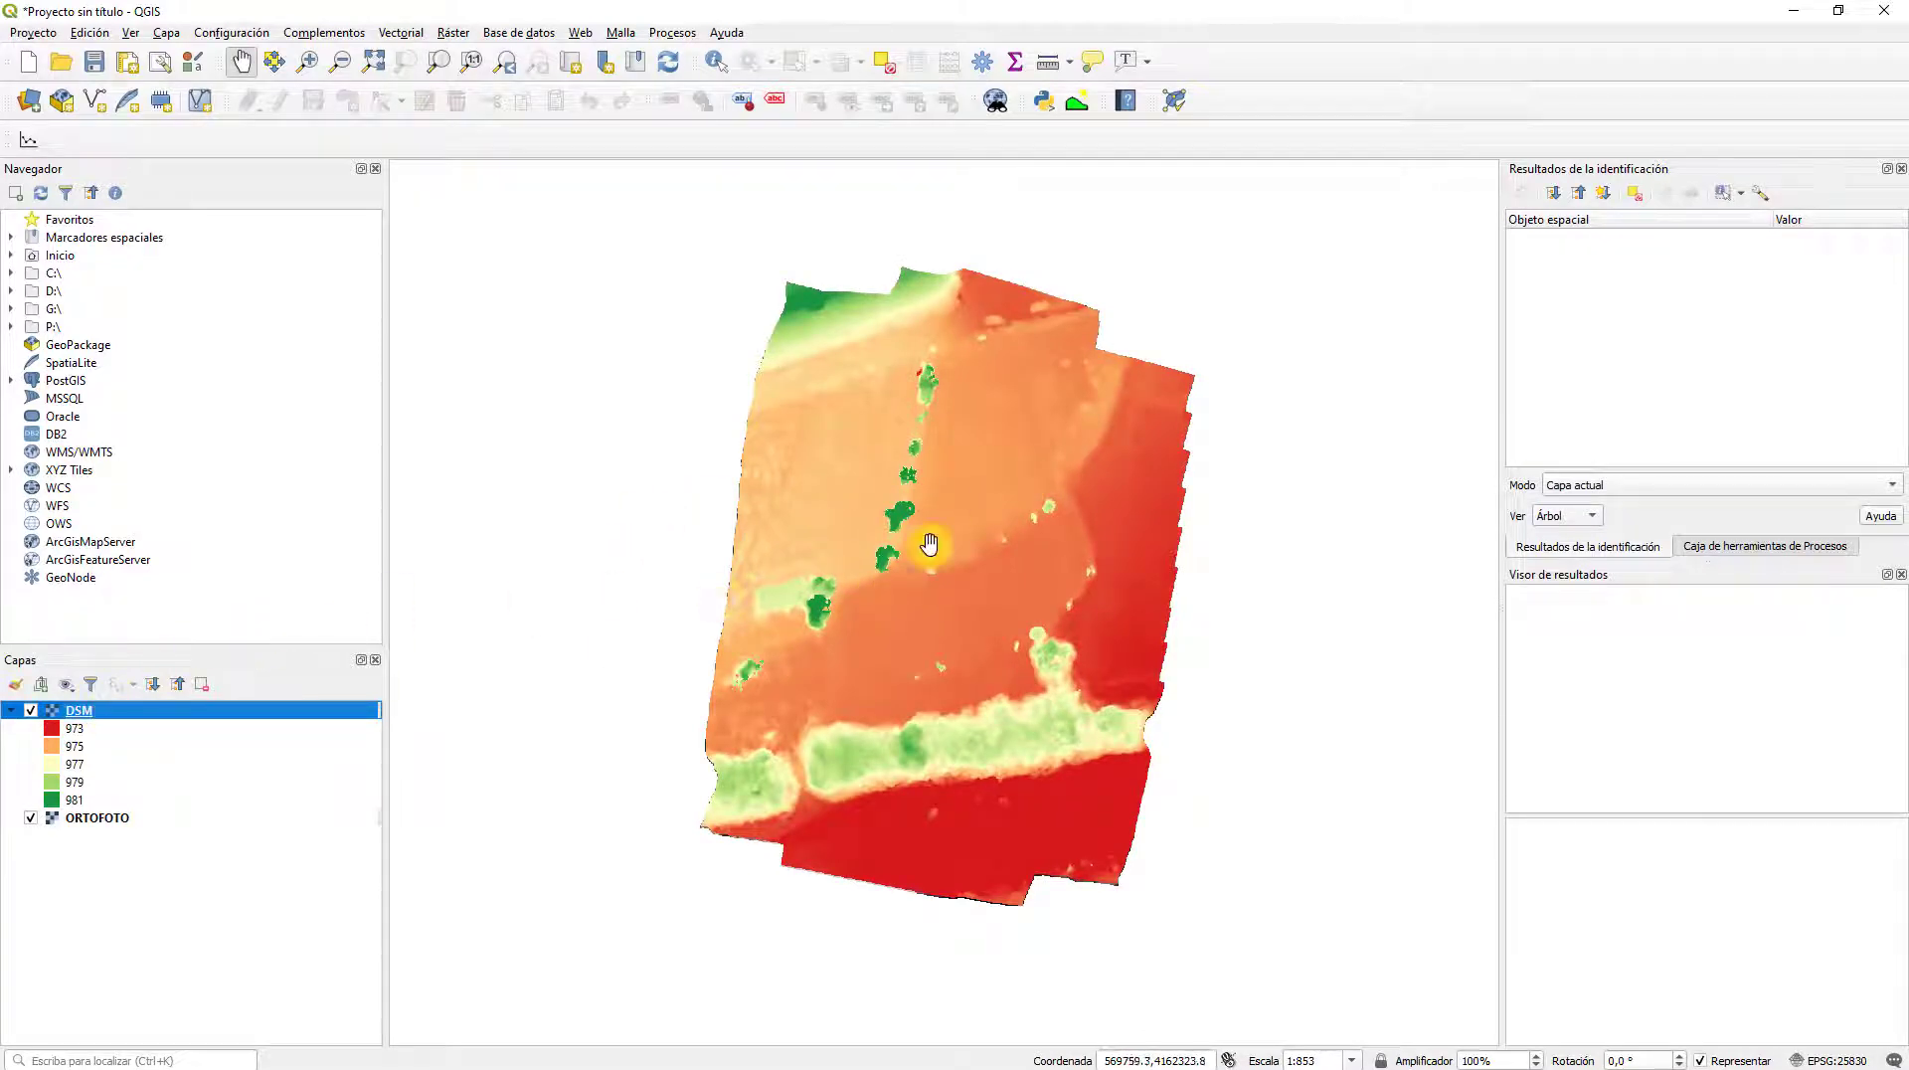
Step: Preview the DSM over the orthophoto at 34.3 % global opacity, and set the opacity back to 100 %
{"action": "right_click", "coordinate": [80, 714]}
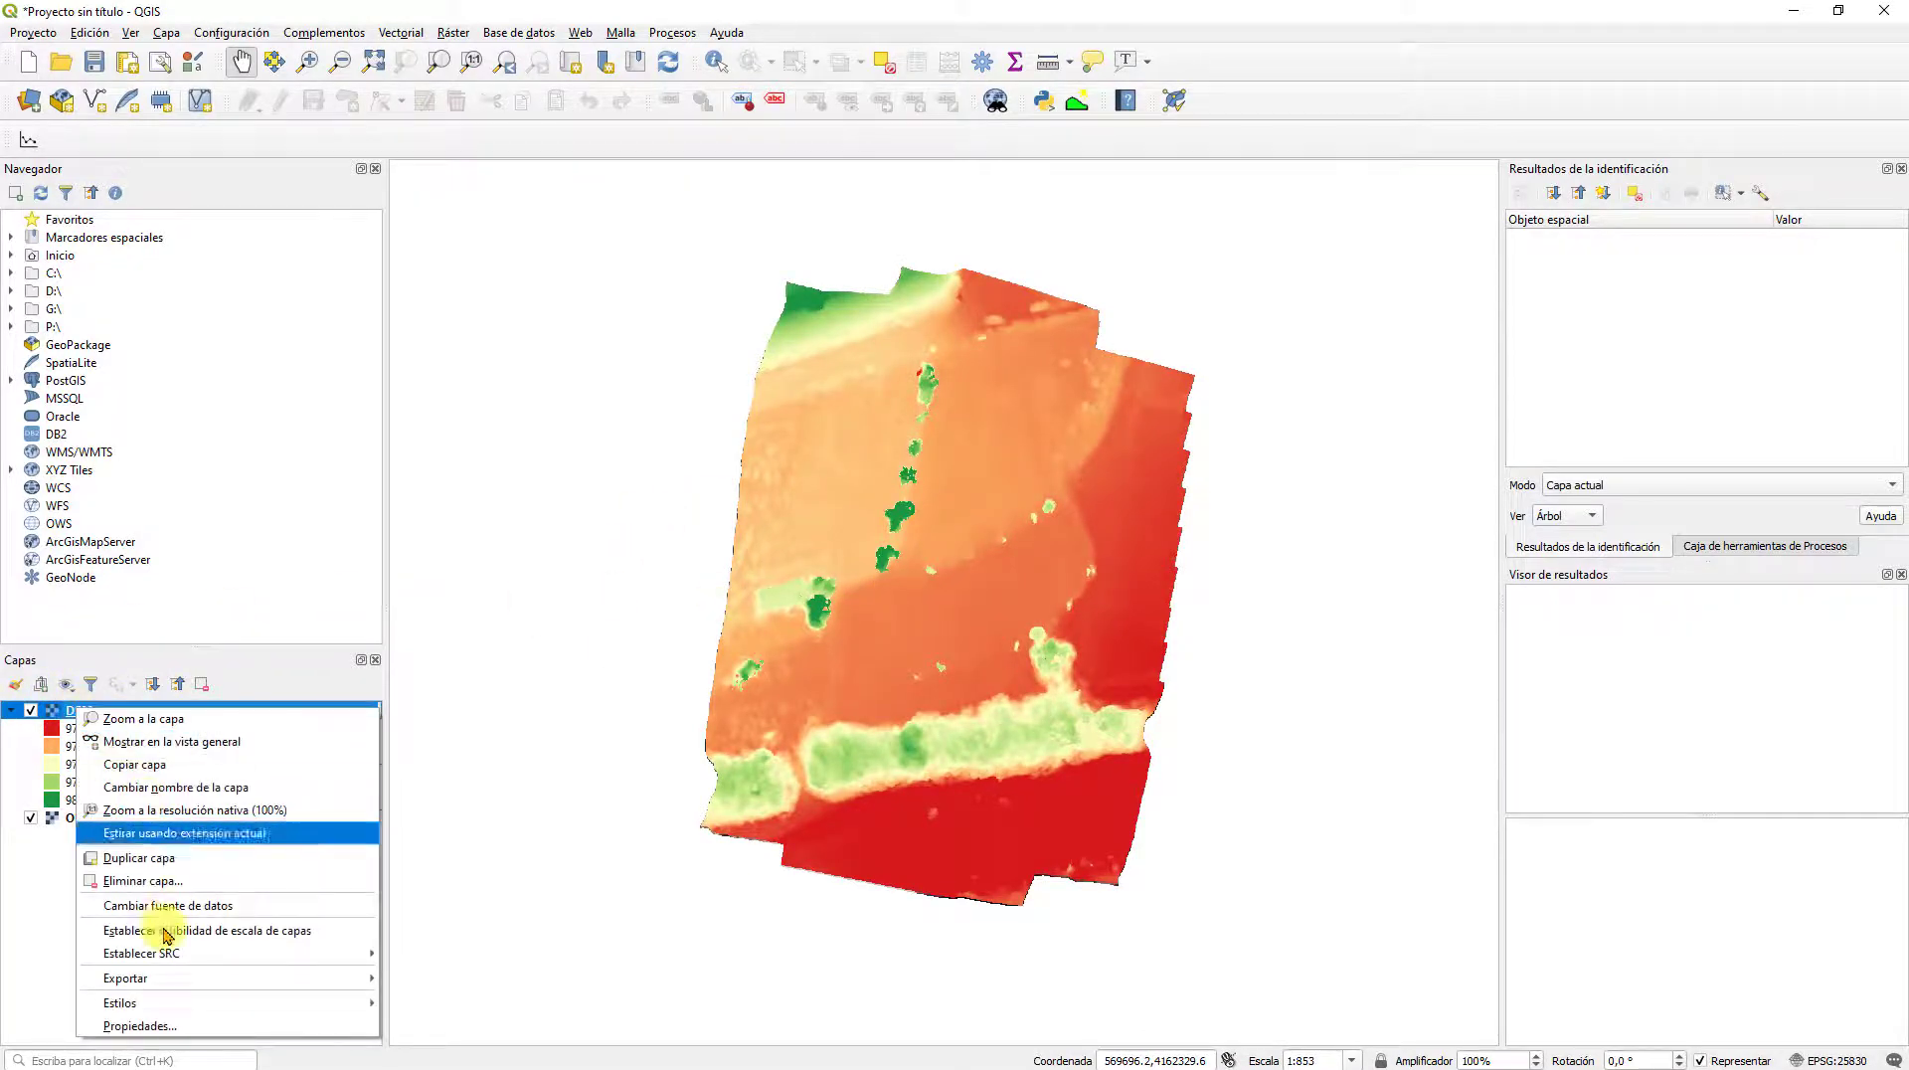
{"action": "left_click", "coordinate": [147, 1033]}
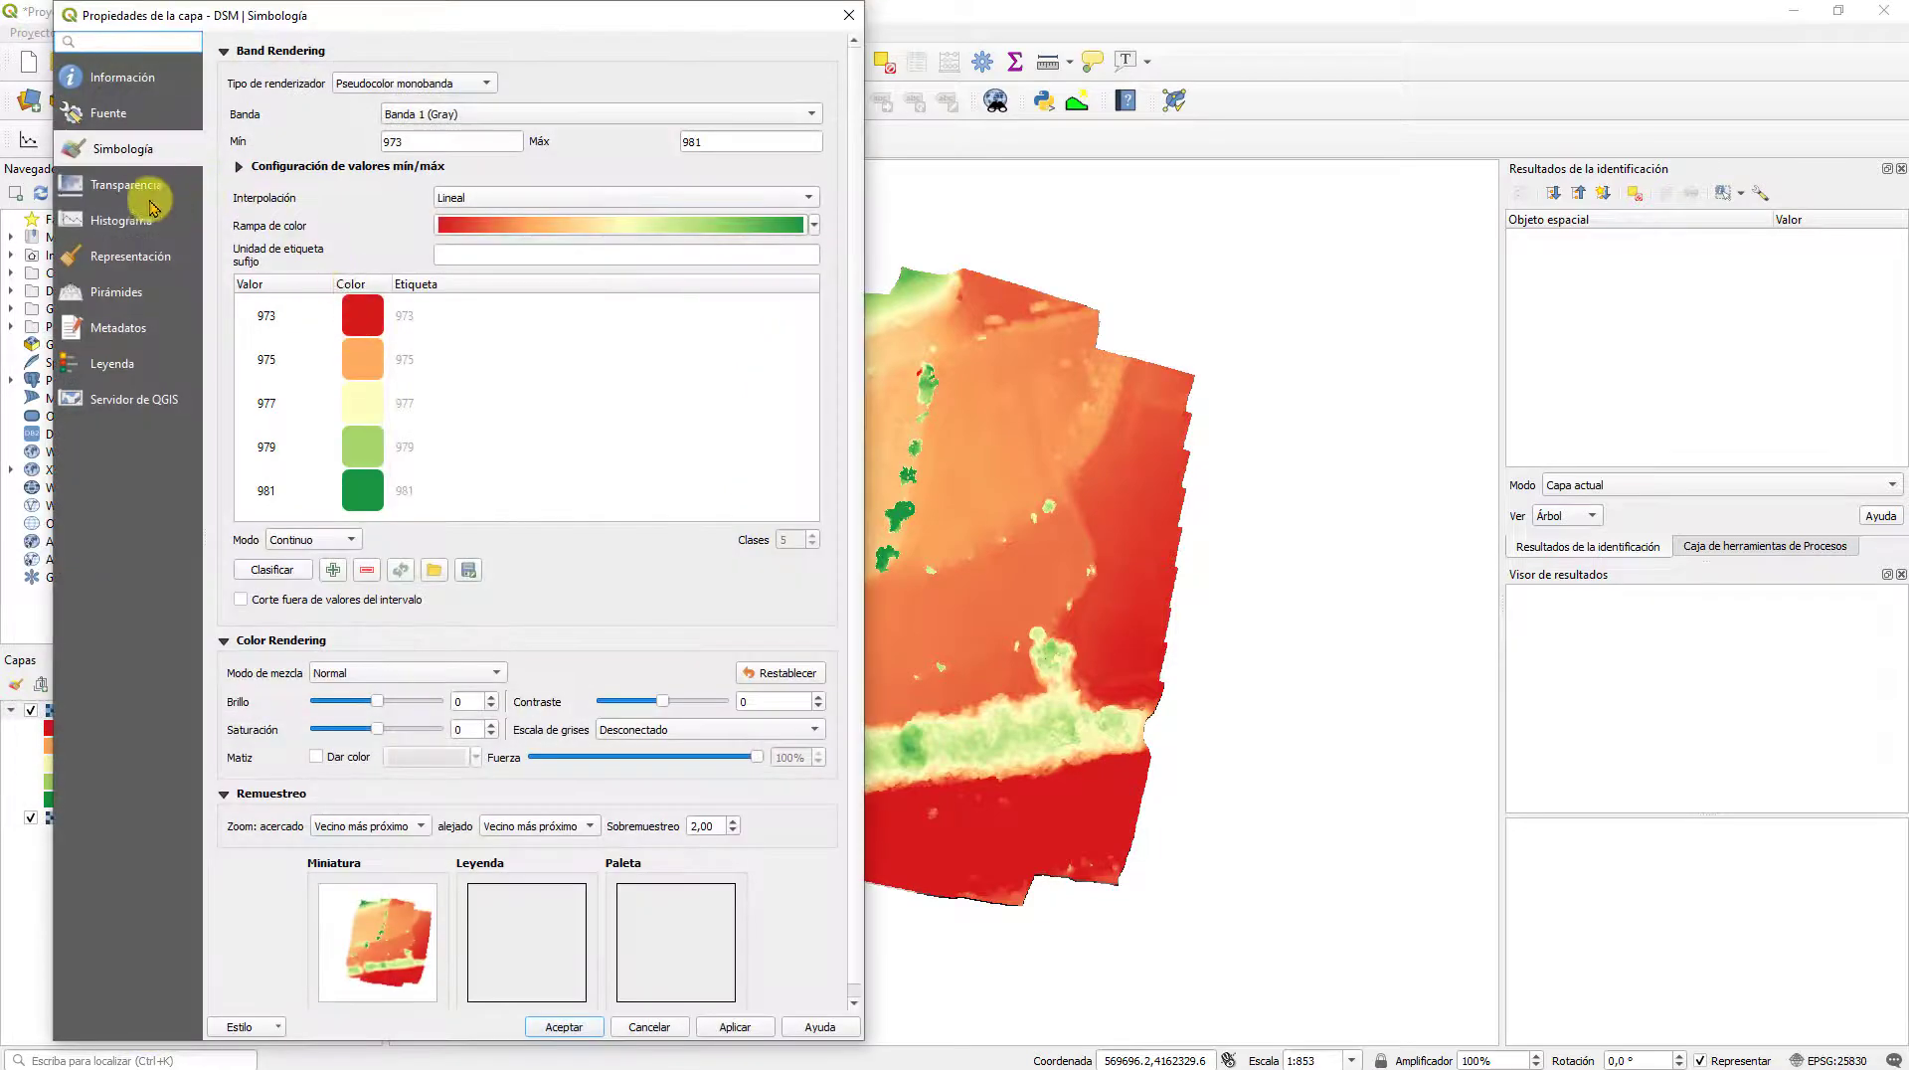
{"action": "left_click", "coordinate": [121, 192]}
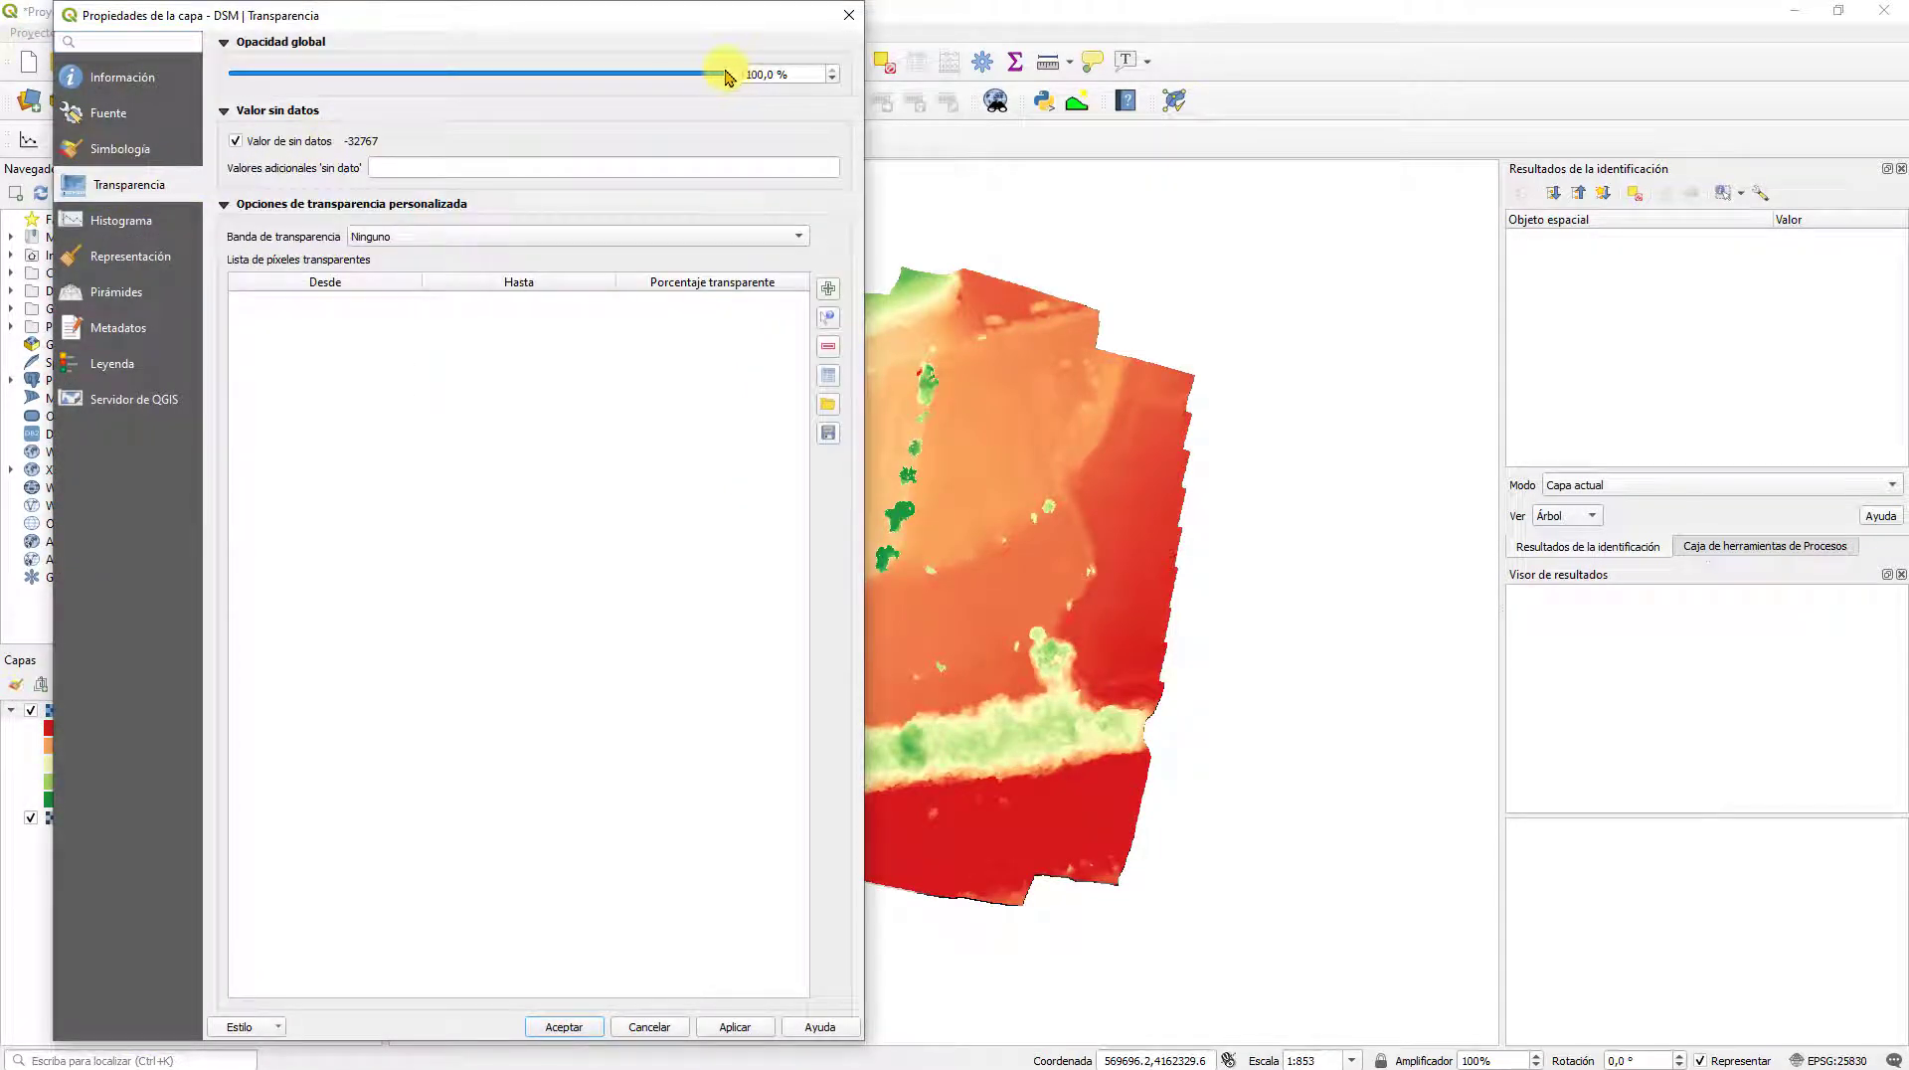
{"action": "left_click_drag", "start_coordinate": [729, 76], "coordinate": [433, 87]}
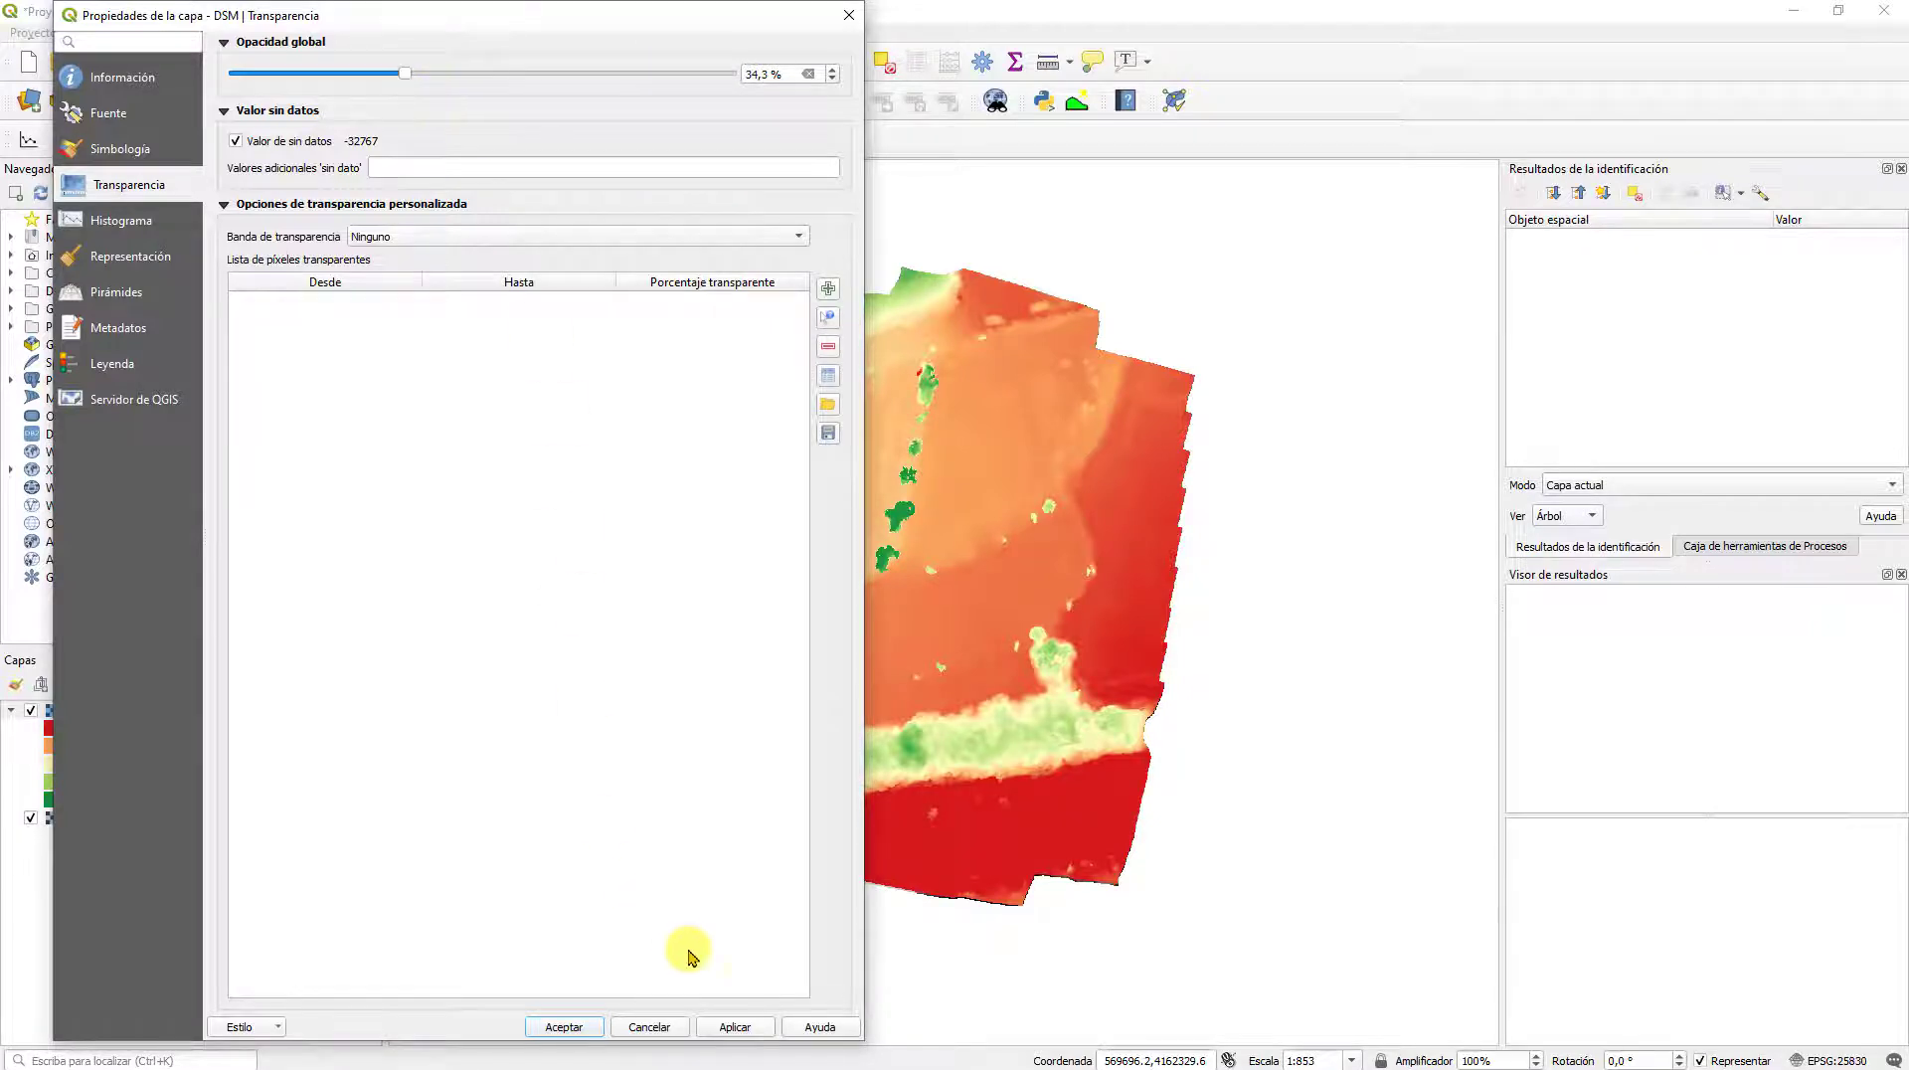
{"action": "left_click", "coordinate": [735, 1026]}
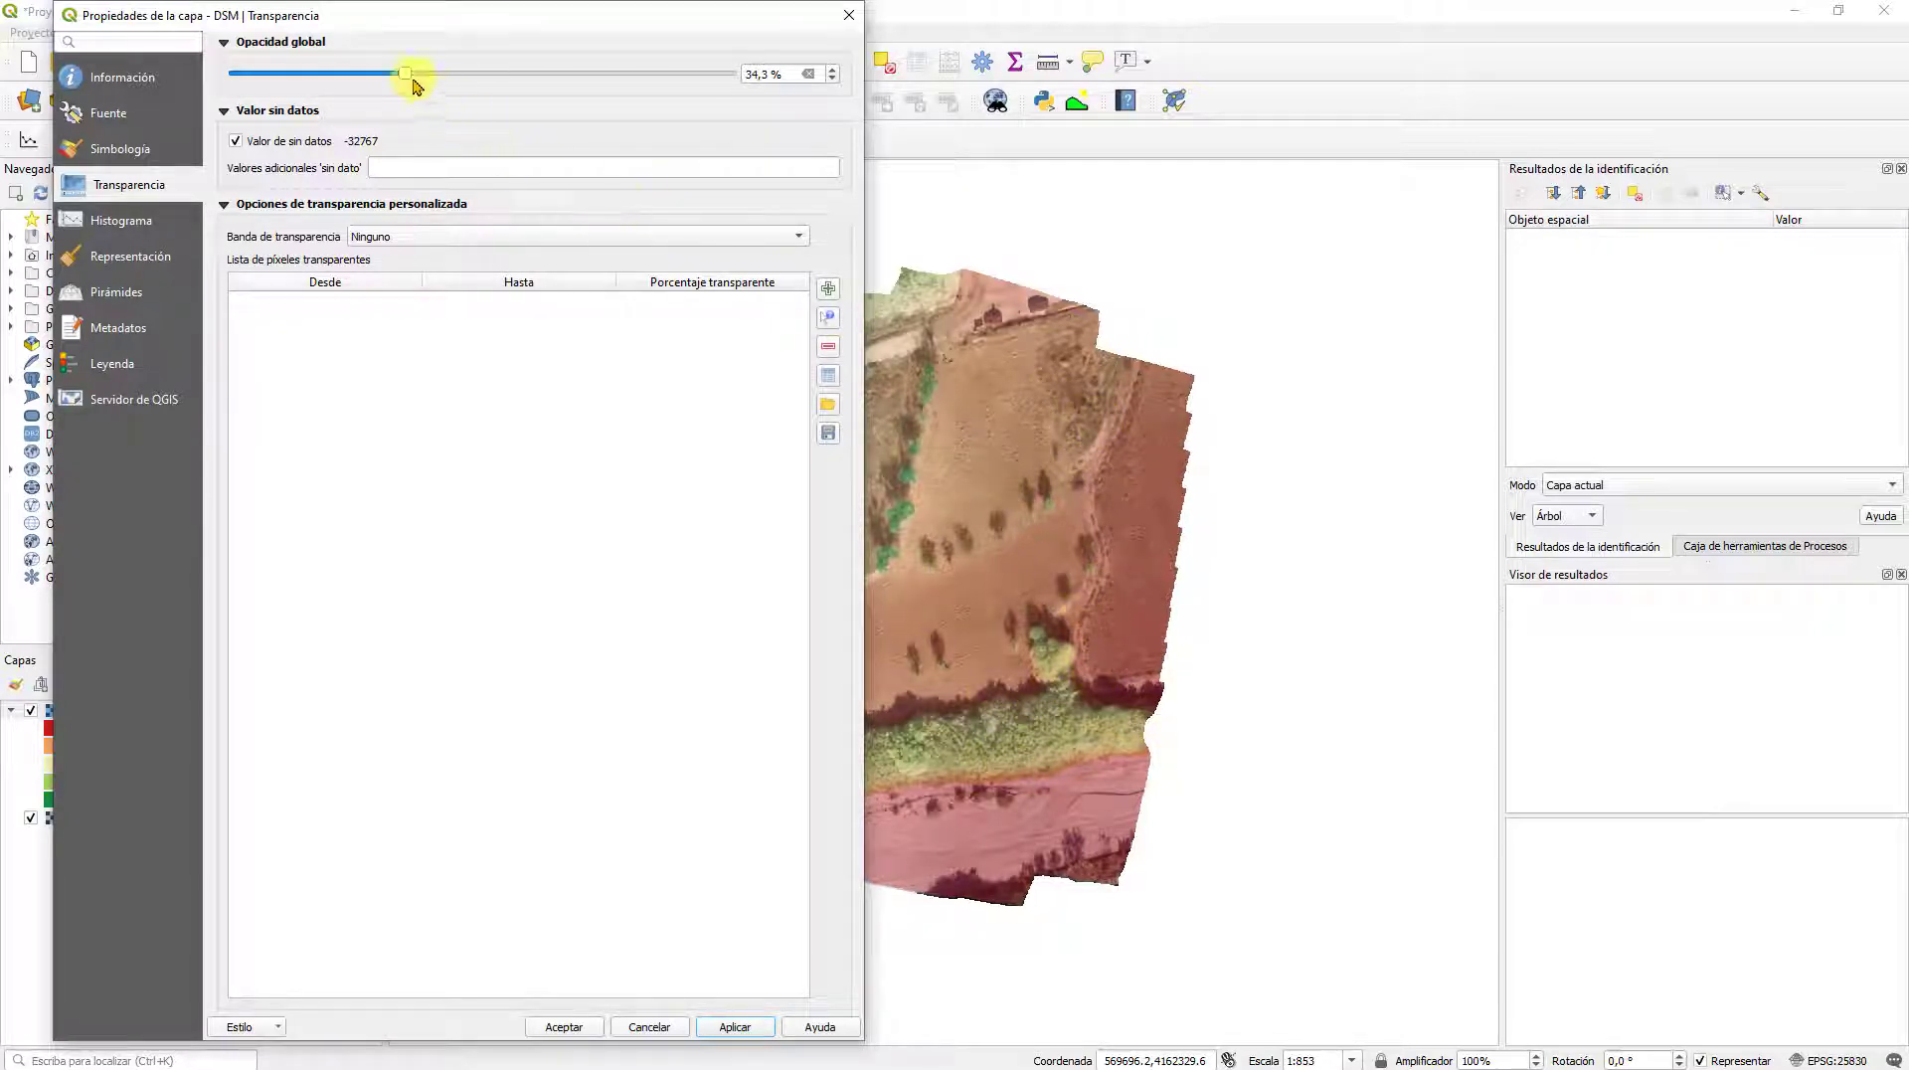
{"action": "left_click_drag", "start_coordinate": [418, 82], "coordinate": [715, 82]}
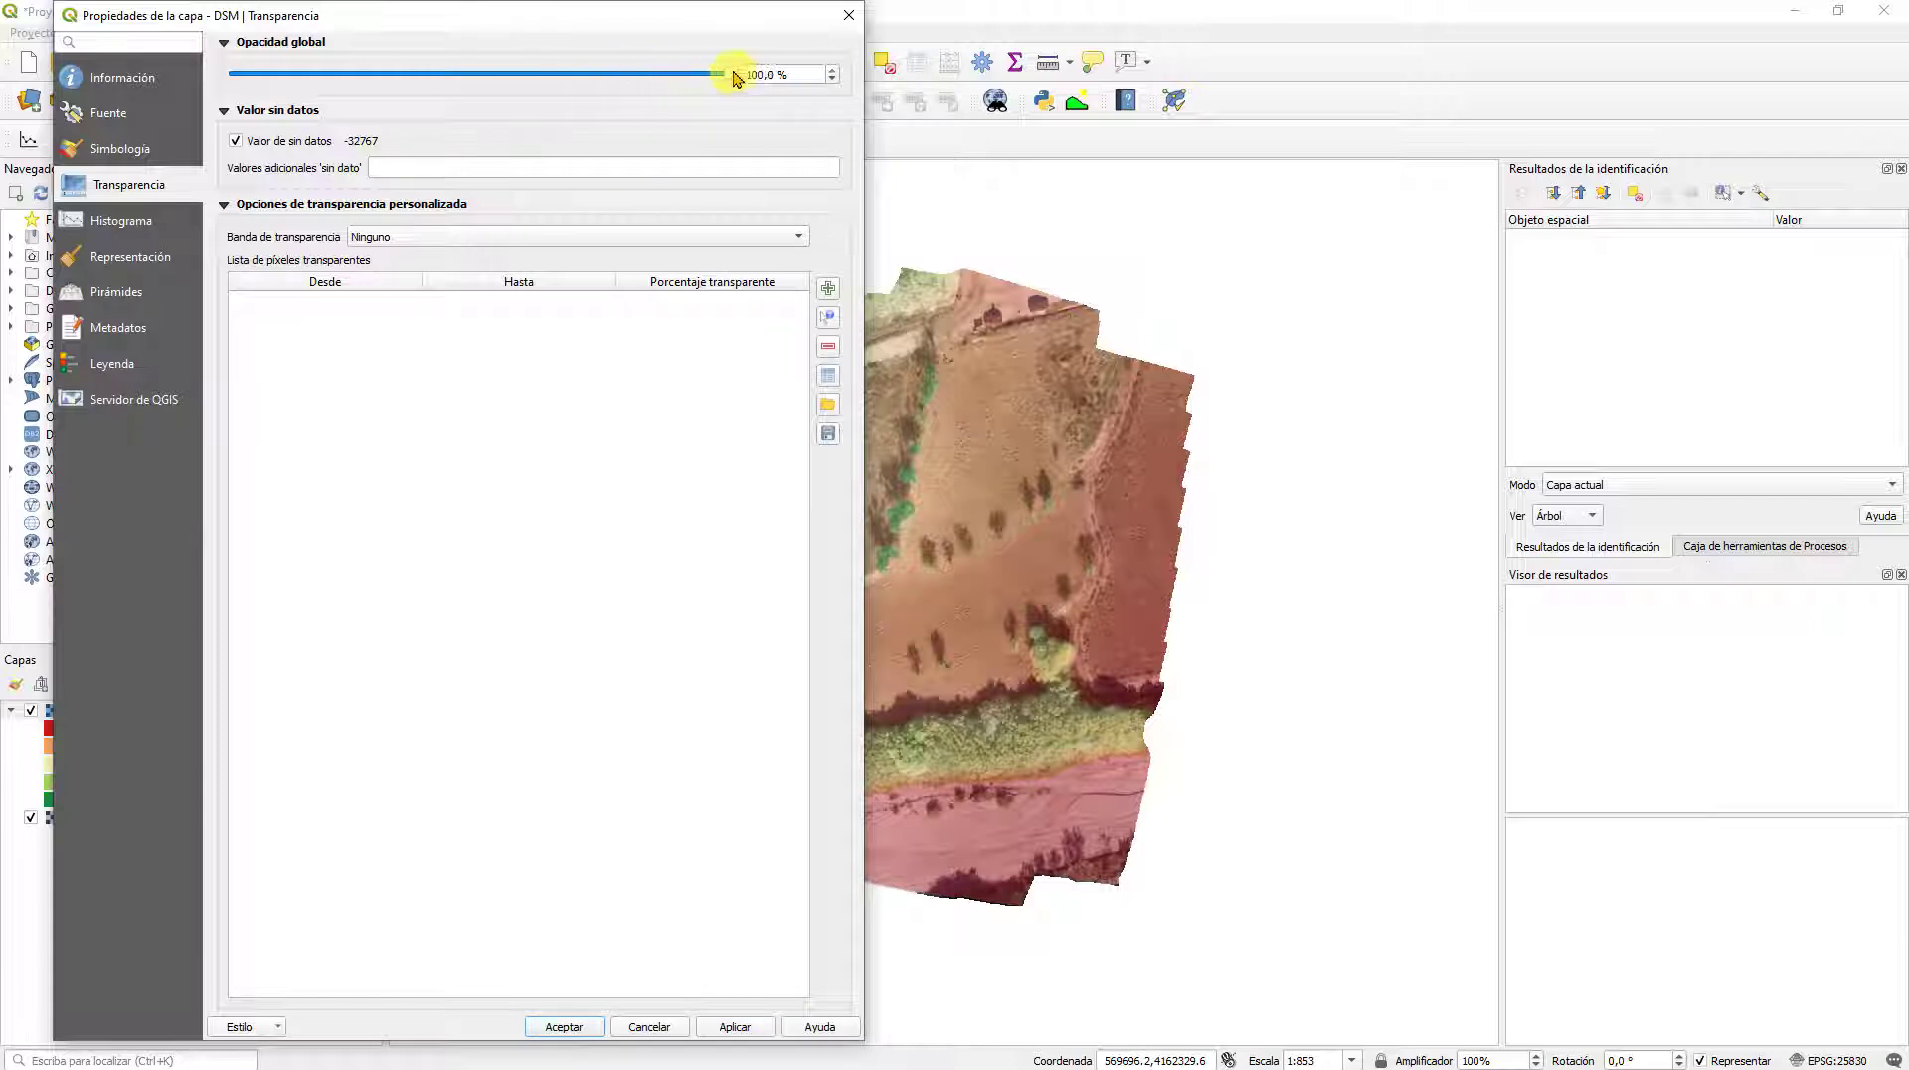
Step: Calculate the DSM's raster histogram and review its Representación, Pirámides and Metadatos settings
{"action": "left_click", "coordinate": [132, 227]}
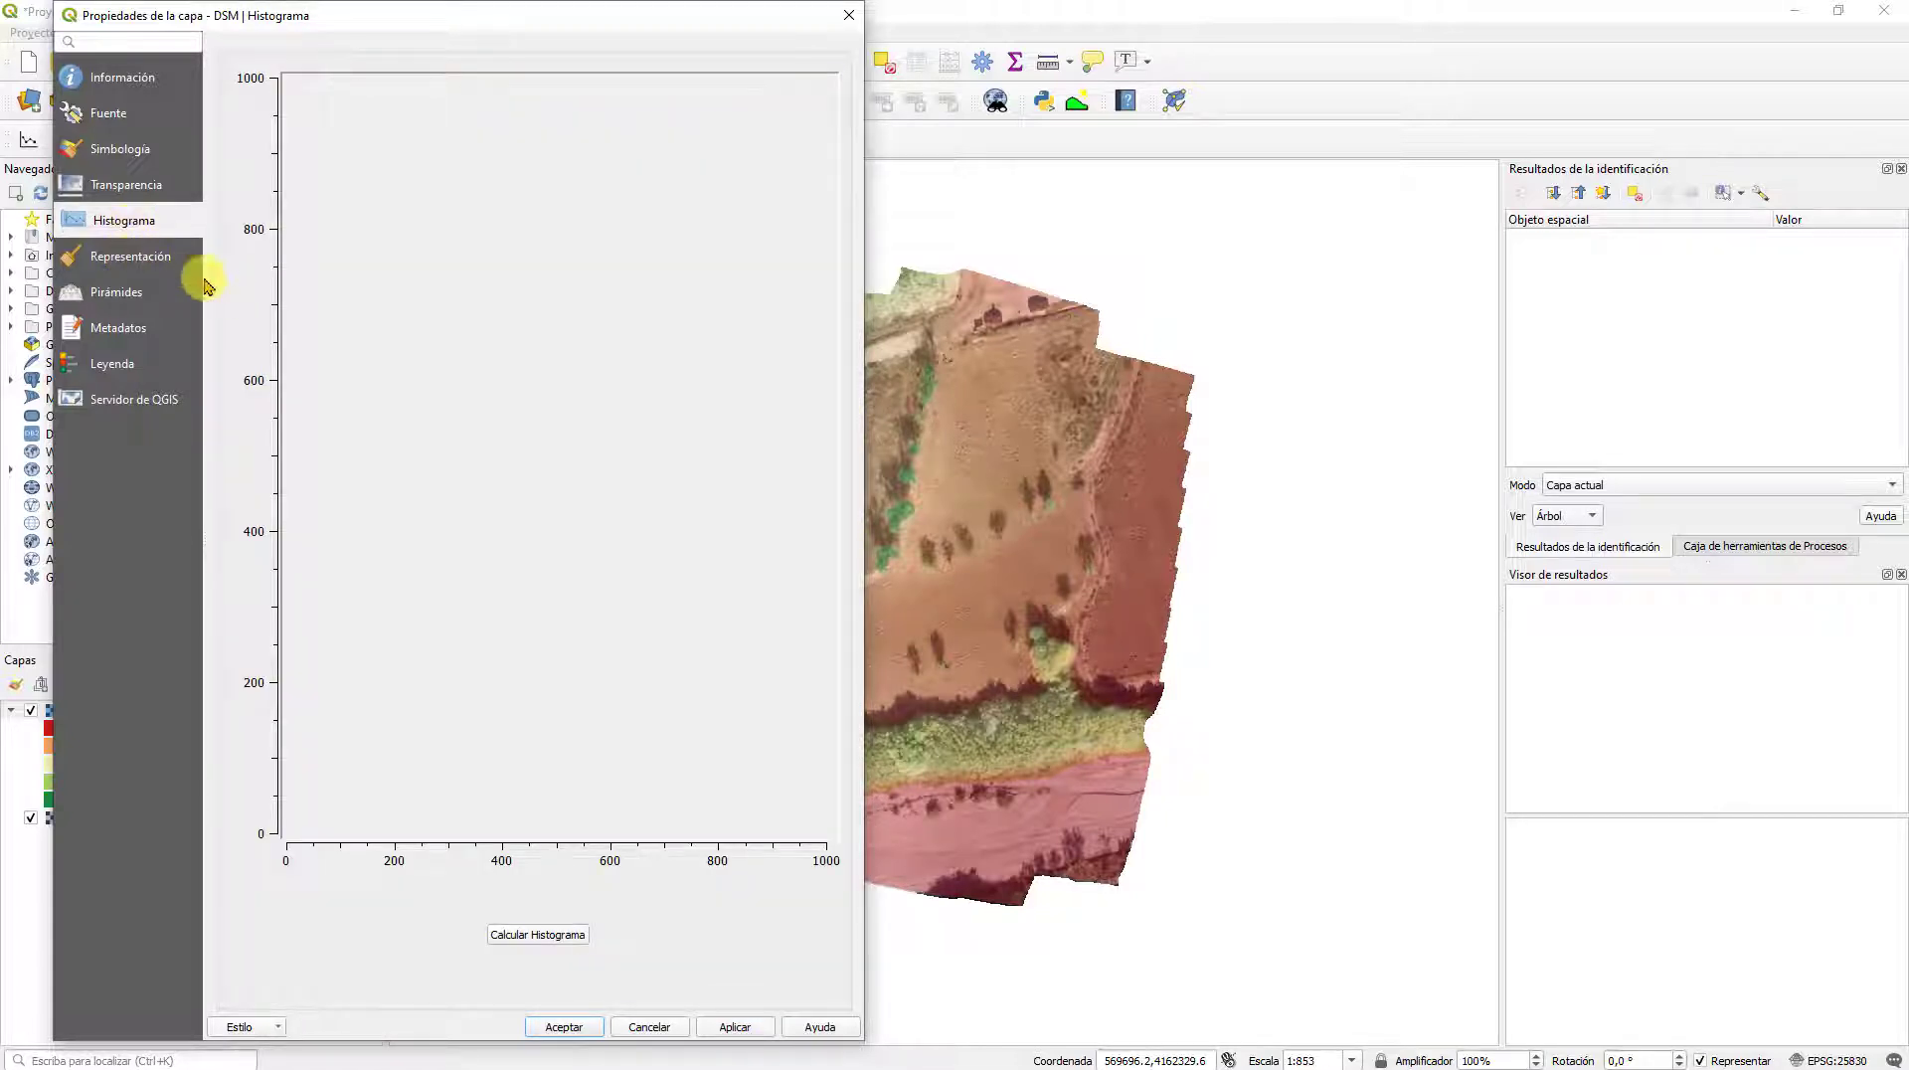
{"action": "left_click", "coordinate": [537, 937]}
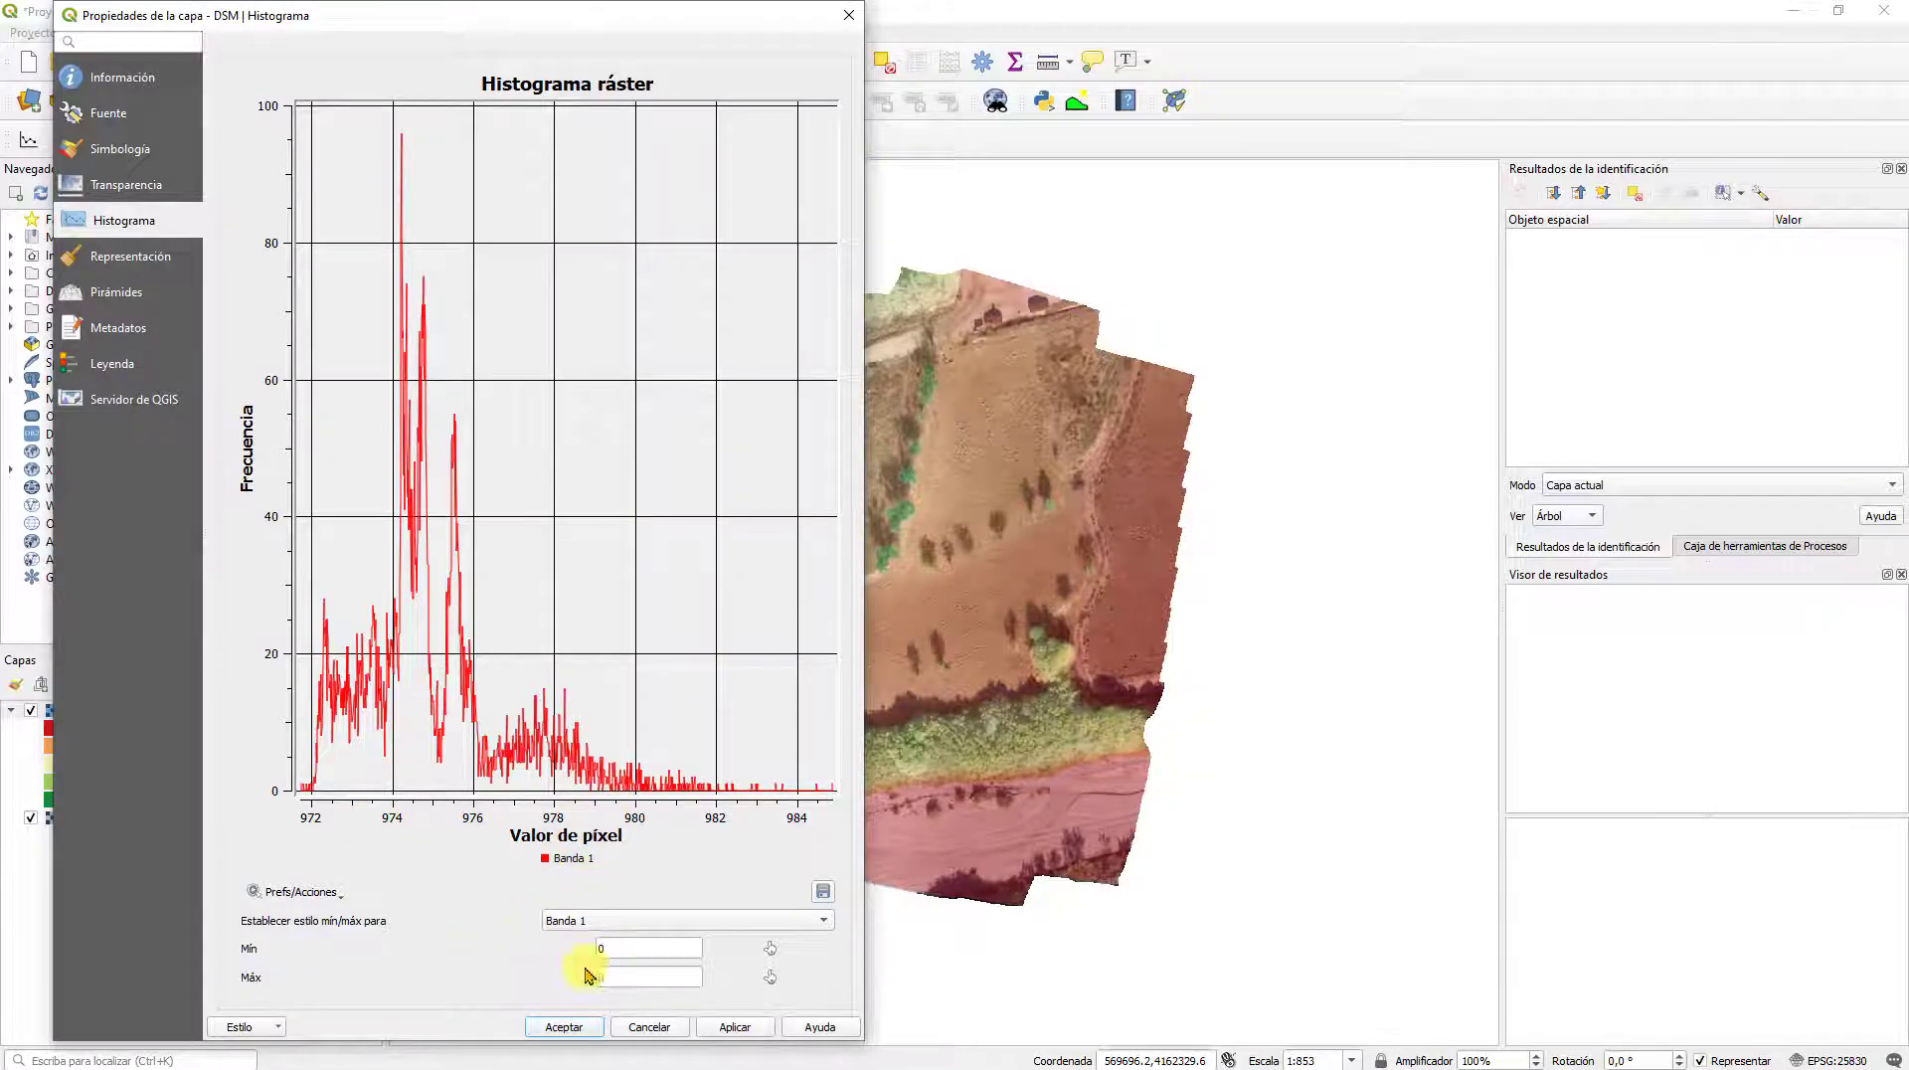
{"action": "left_click", "coordinate": [127, 252]}
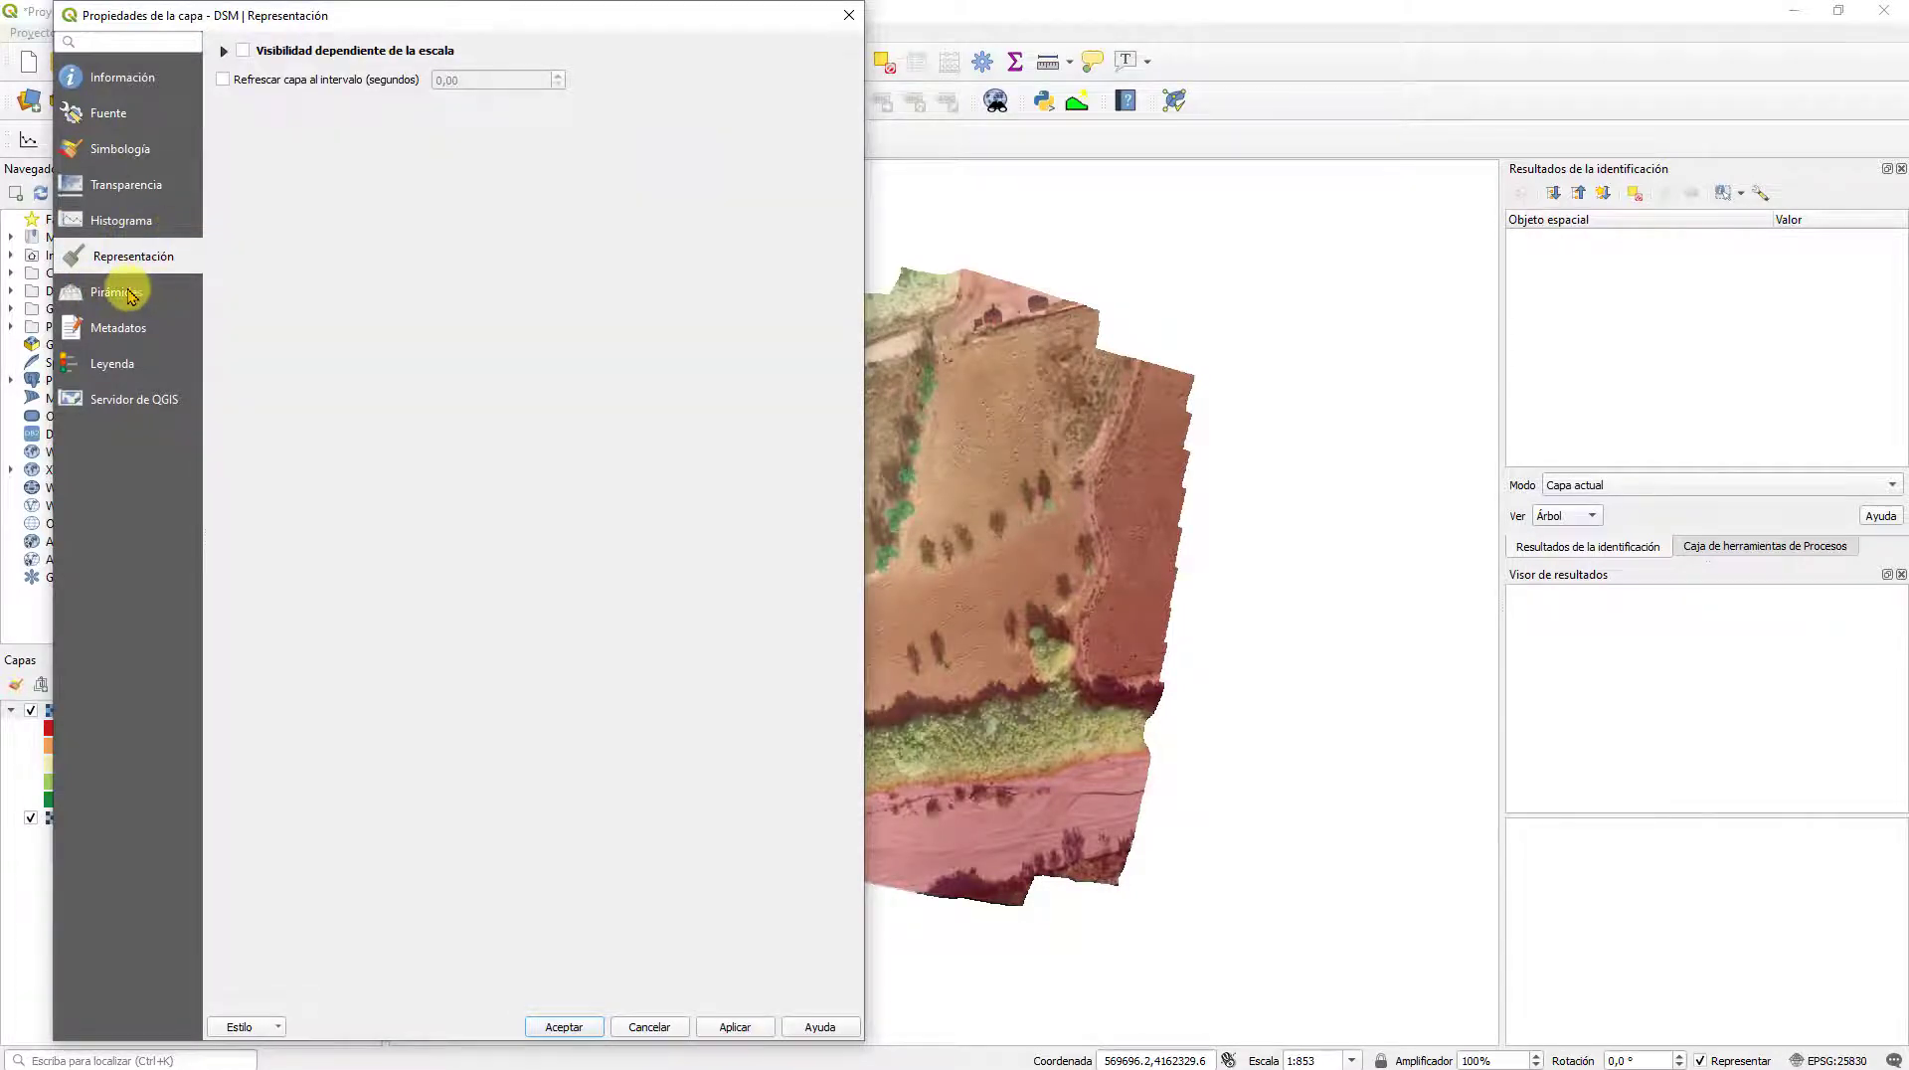
{"action": "left_click", "coordinate": [127, 292]}
{"action": "left_click", "coordinate": [126, 328]}
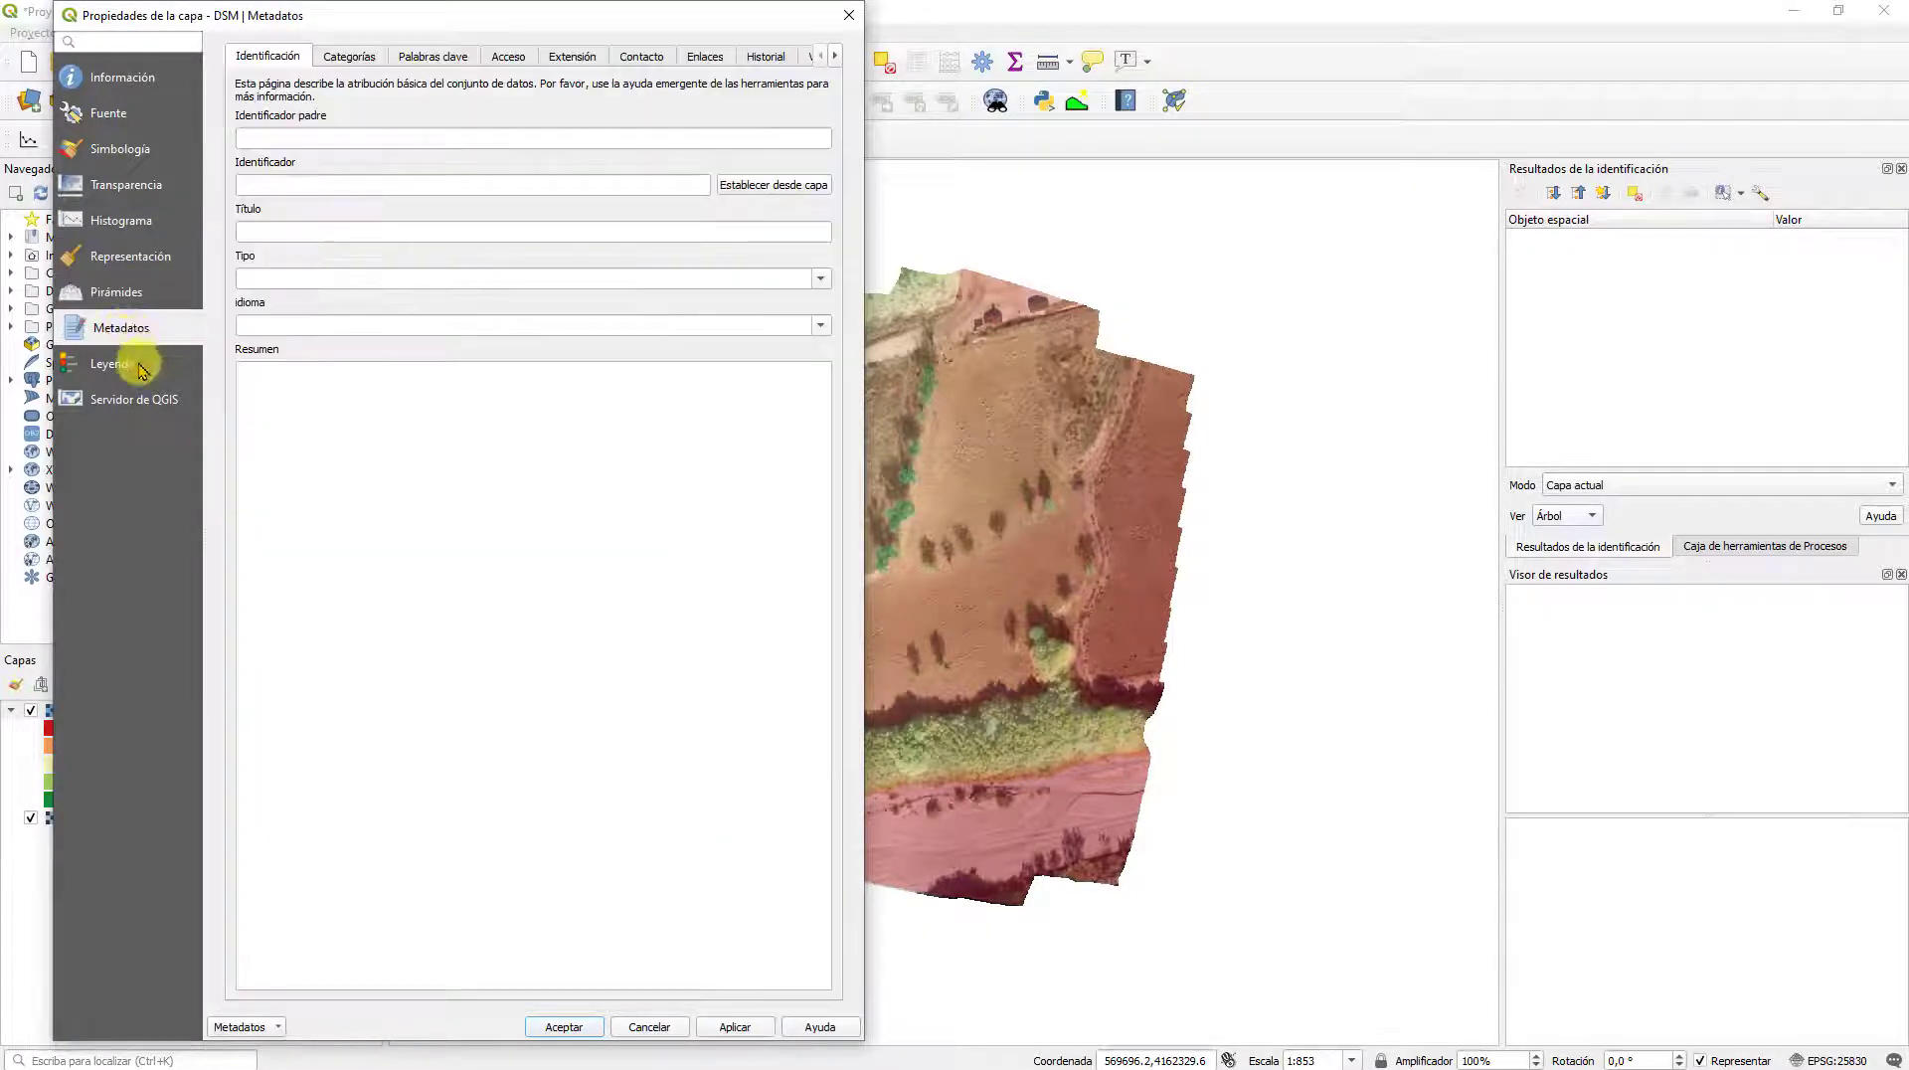
Step: Add the Deslizador de opacidad control to the DSM's legend and accept the layer properties
{"action": "left_click", "coordinate": [138, 366]}
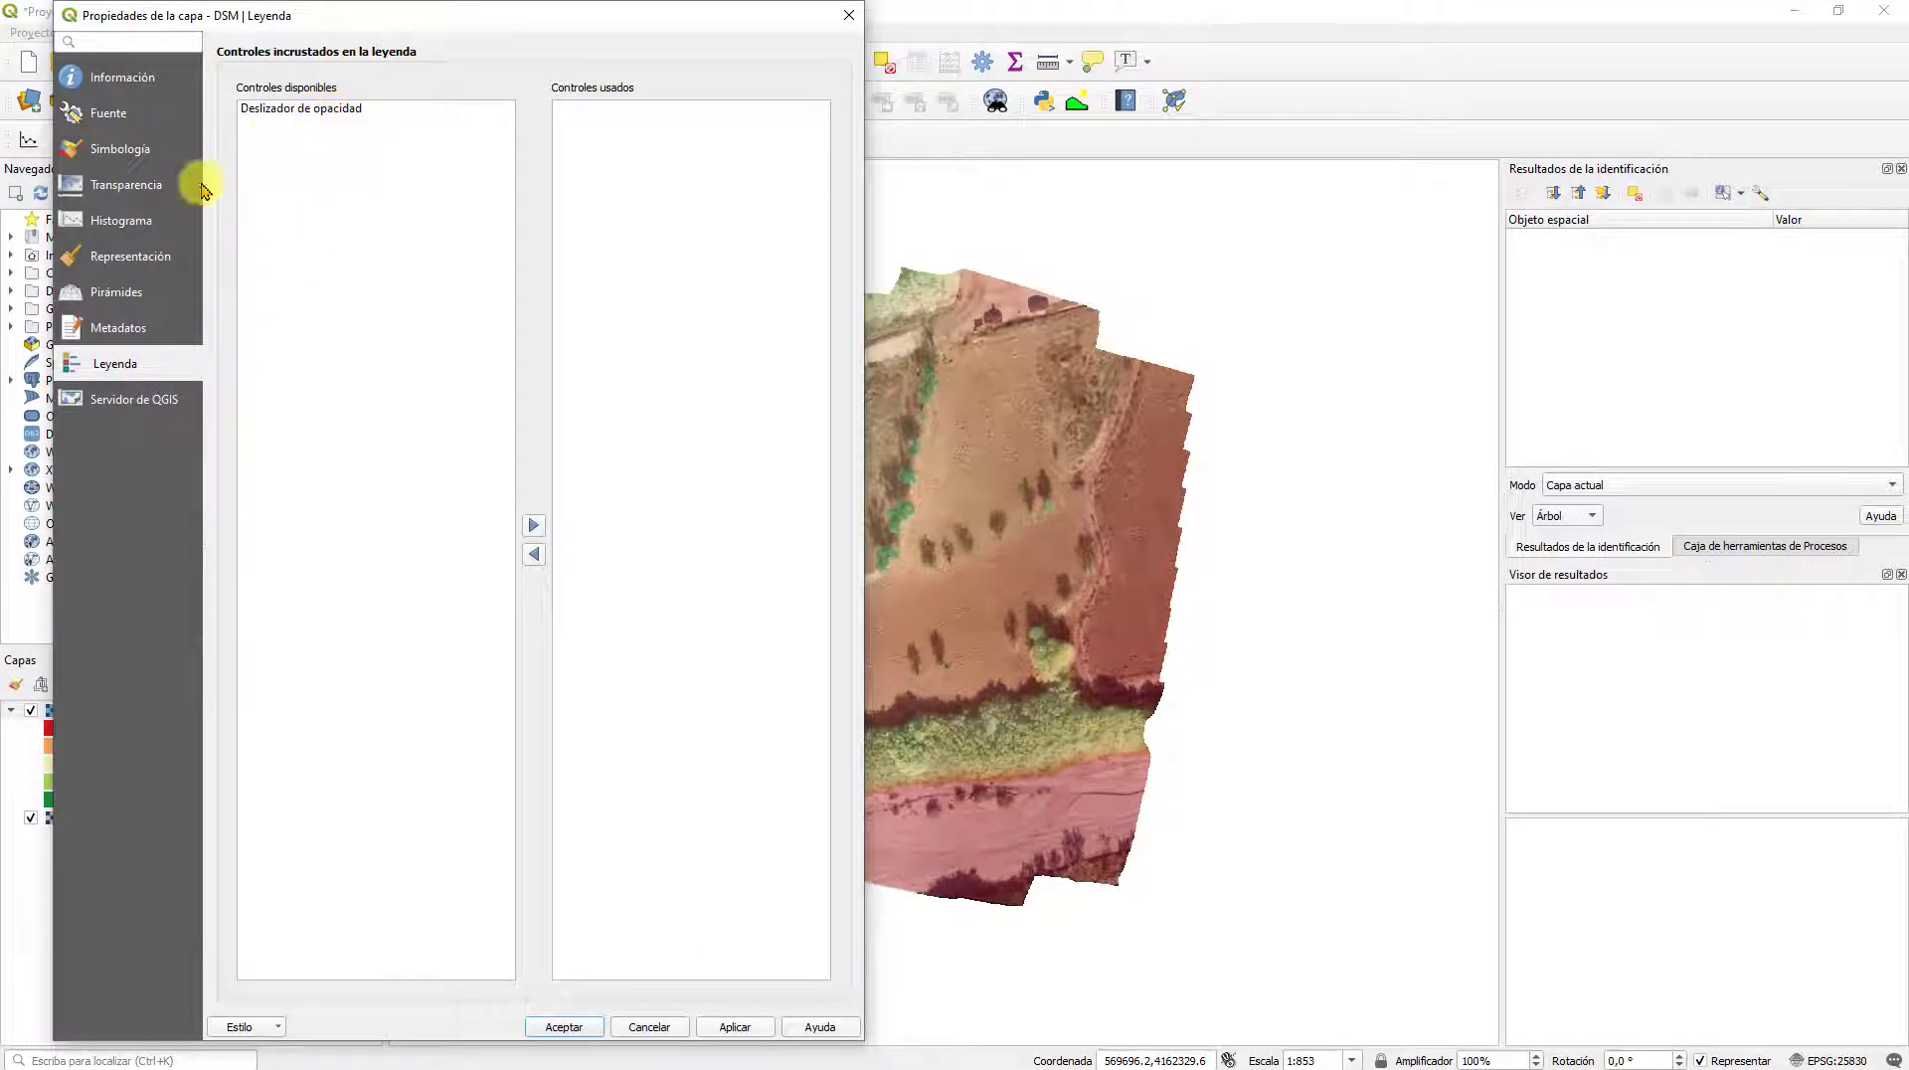
{"action": "left_click", "coordinate": [288, 108]}
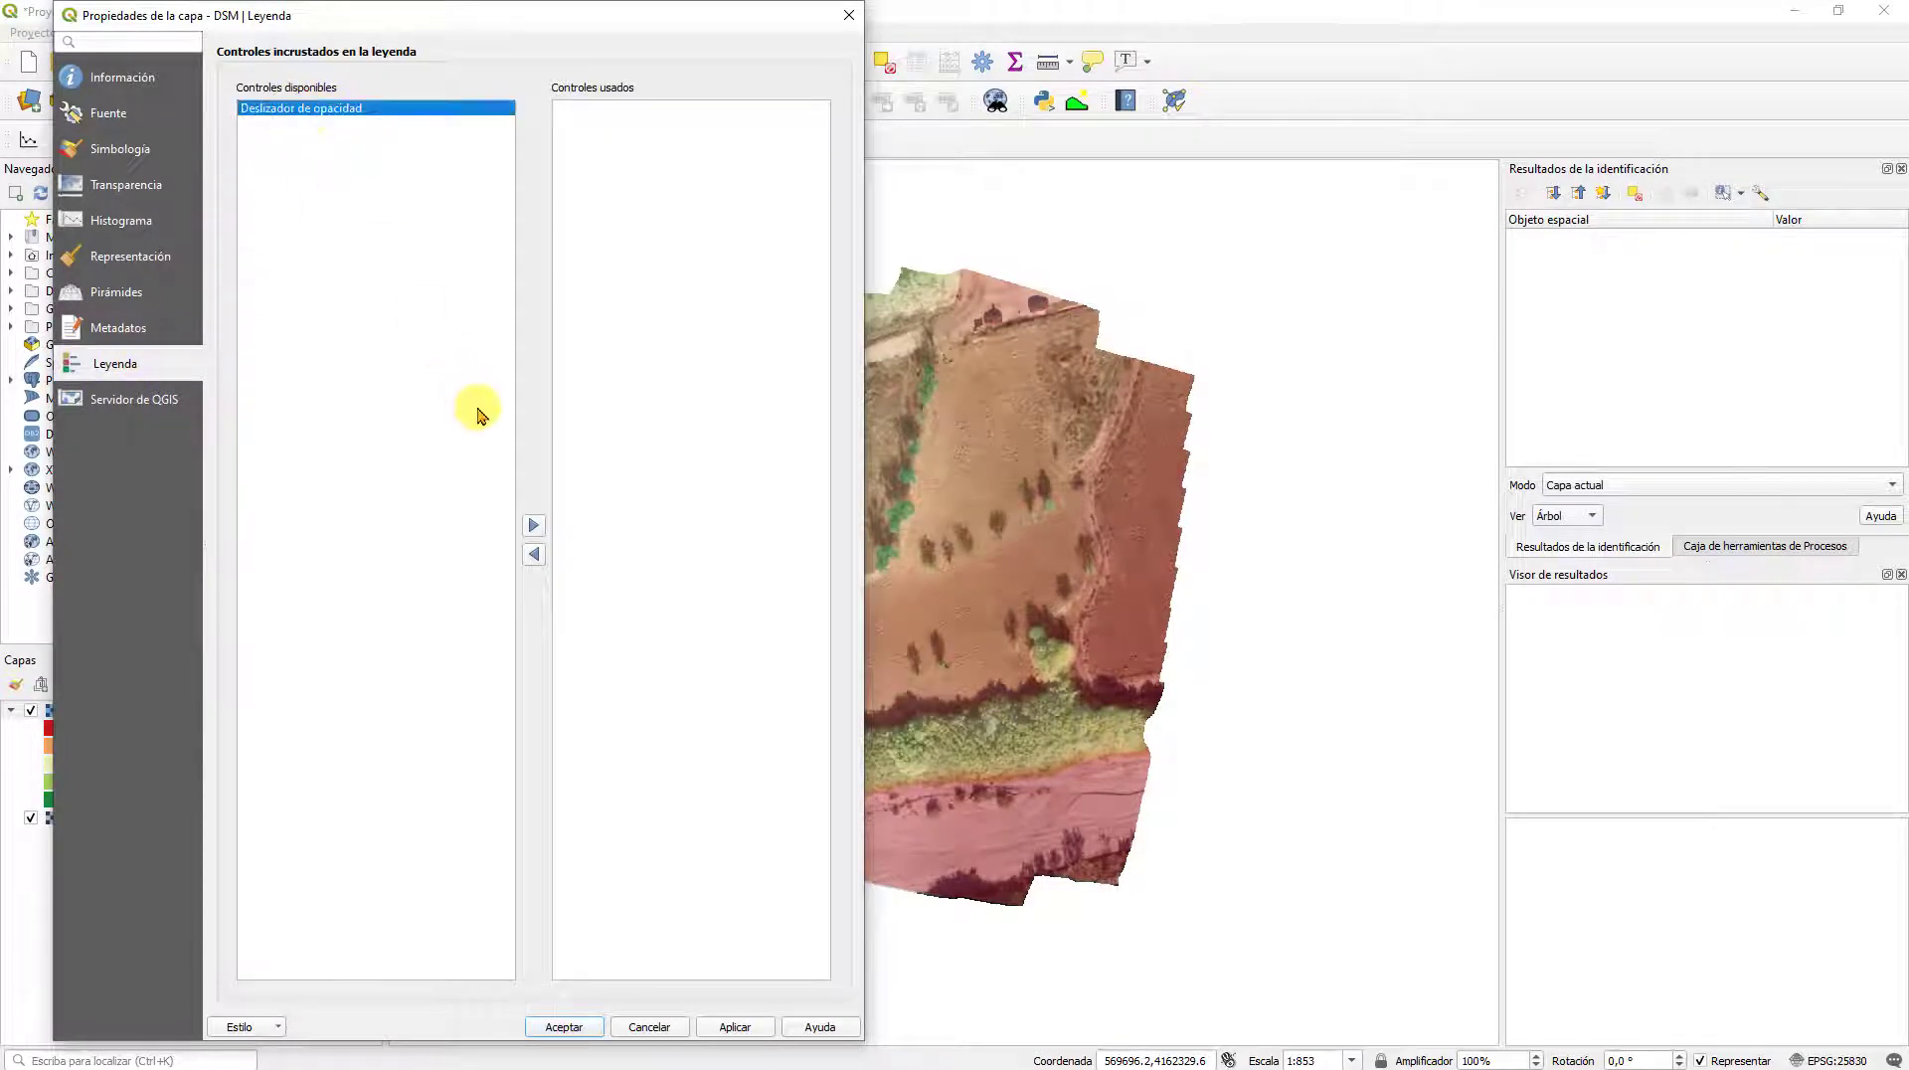
{"action": "left_click", "coordinate": [535, 526]}
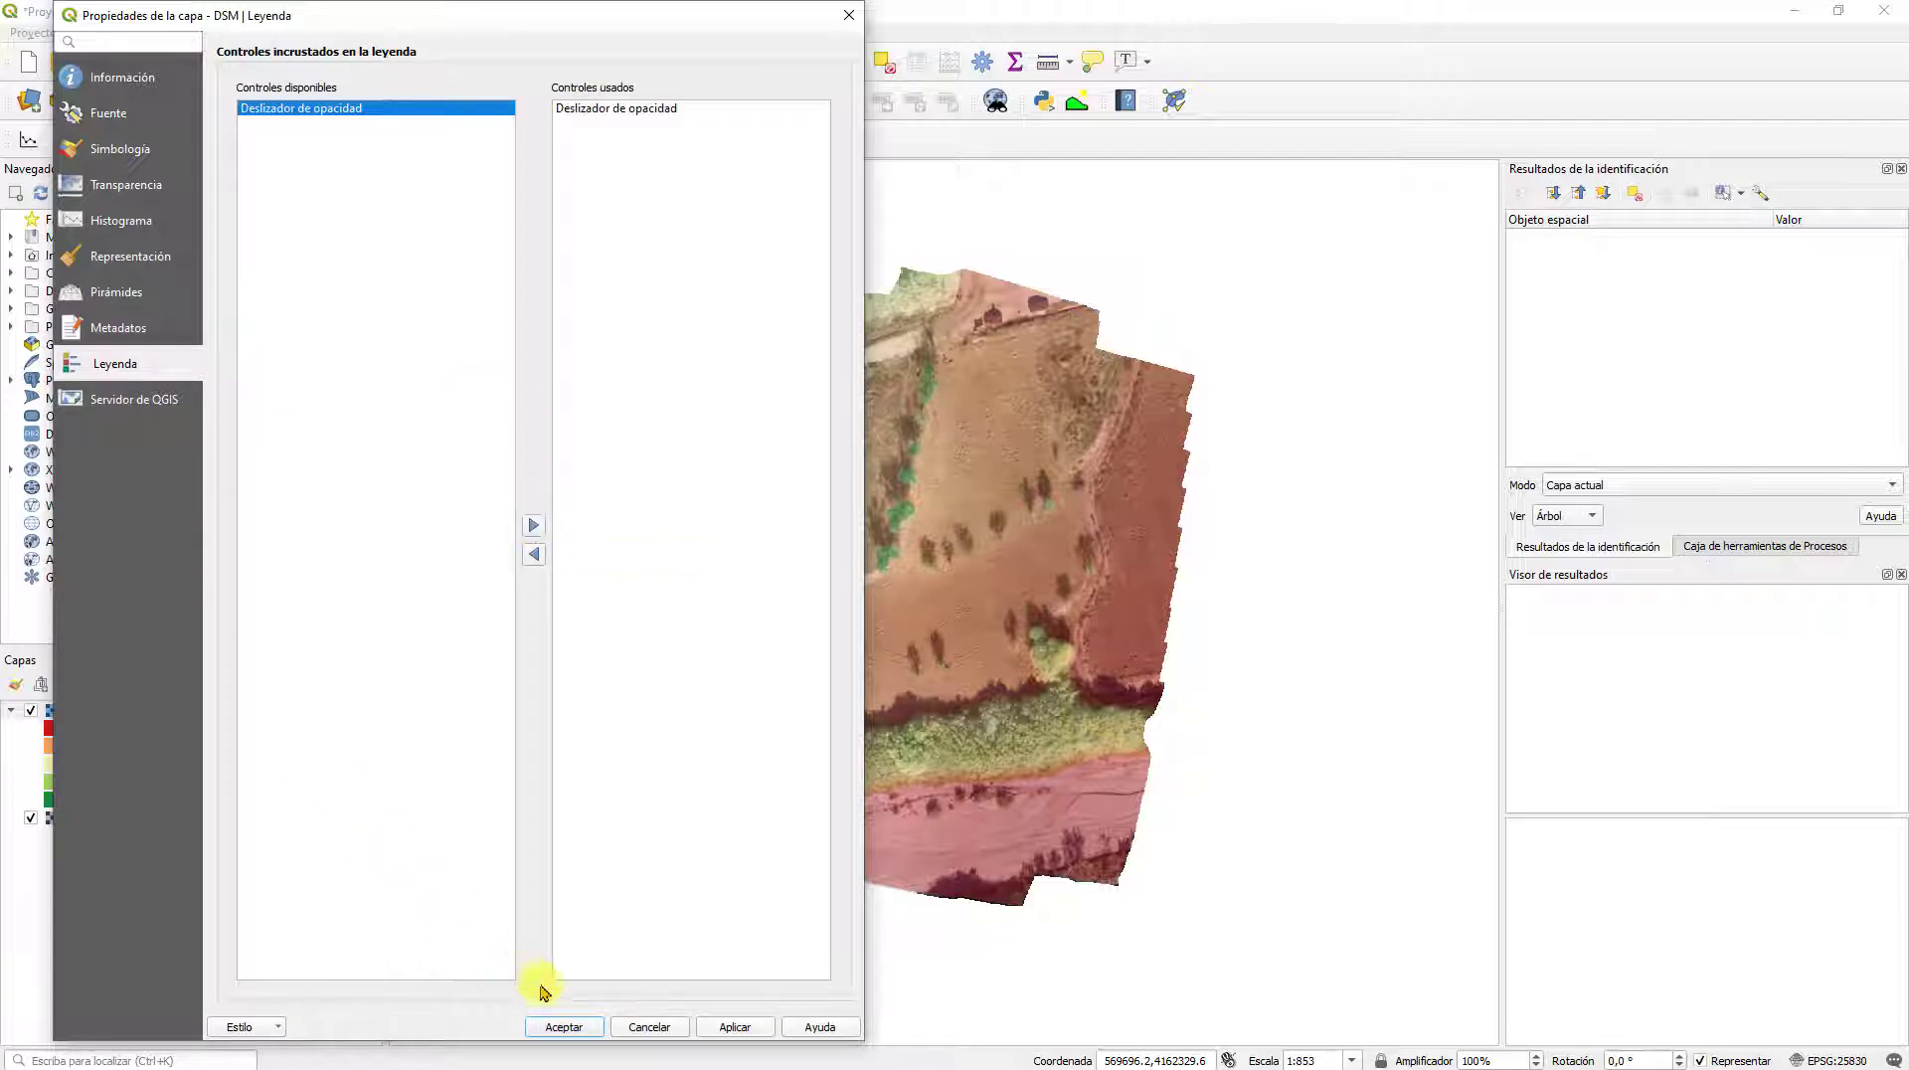
{"action": "left_click", "coordinate": [564, 1027]}
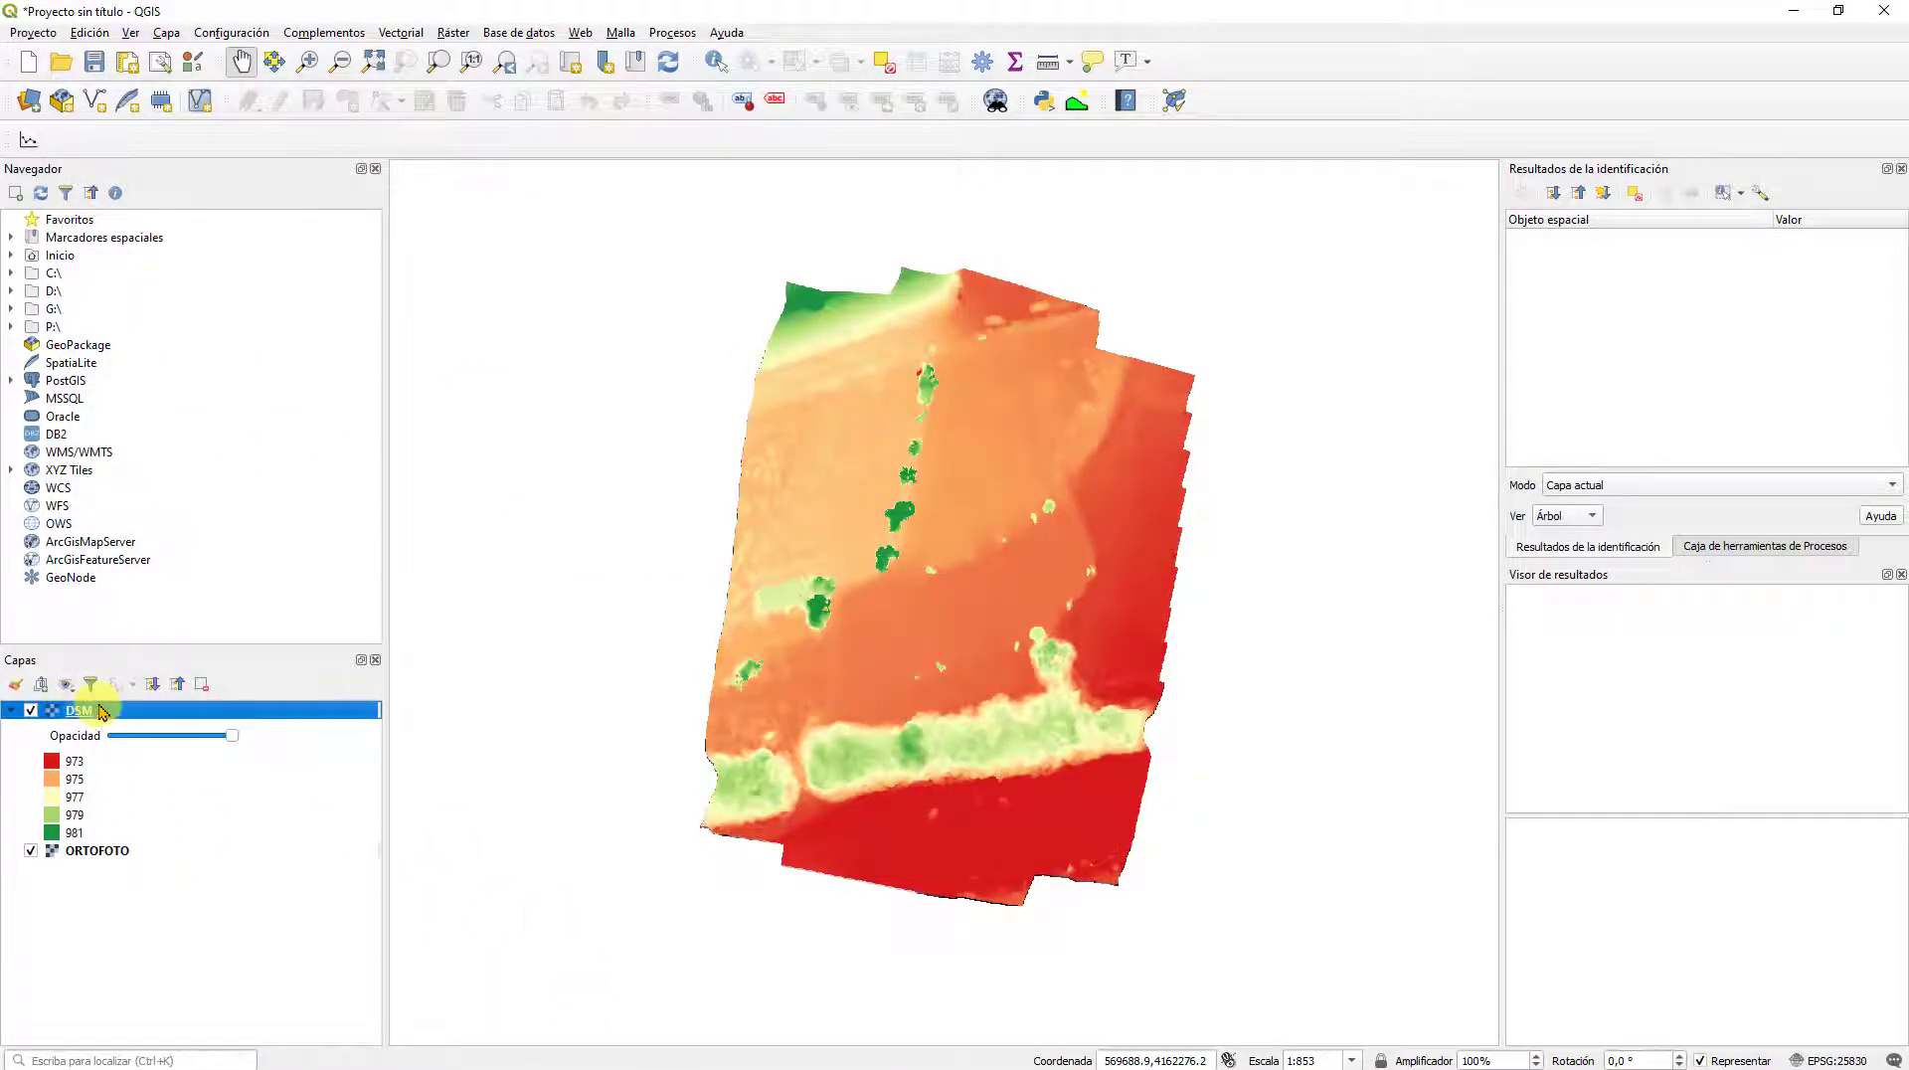
Step: Try the DSM's opacity slider in the layer legend, and collapse and re-expand the legend
{"action": "left_click_drag", "start_coordinate": [230, 735], "coordinate": [278, 746]}
{"action": "left_click", "coordinate": [15, 710]}
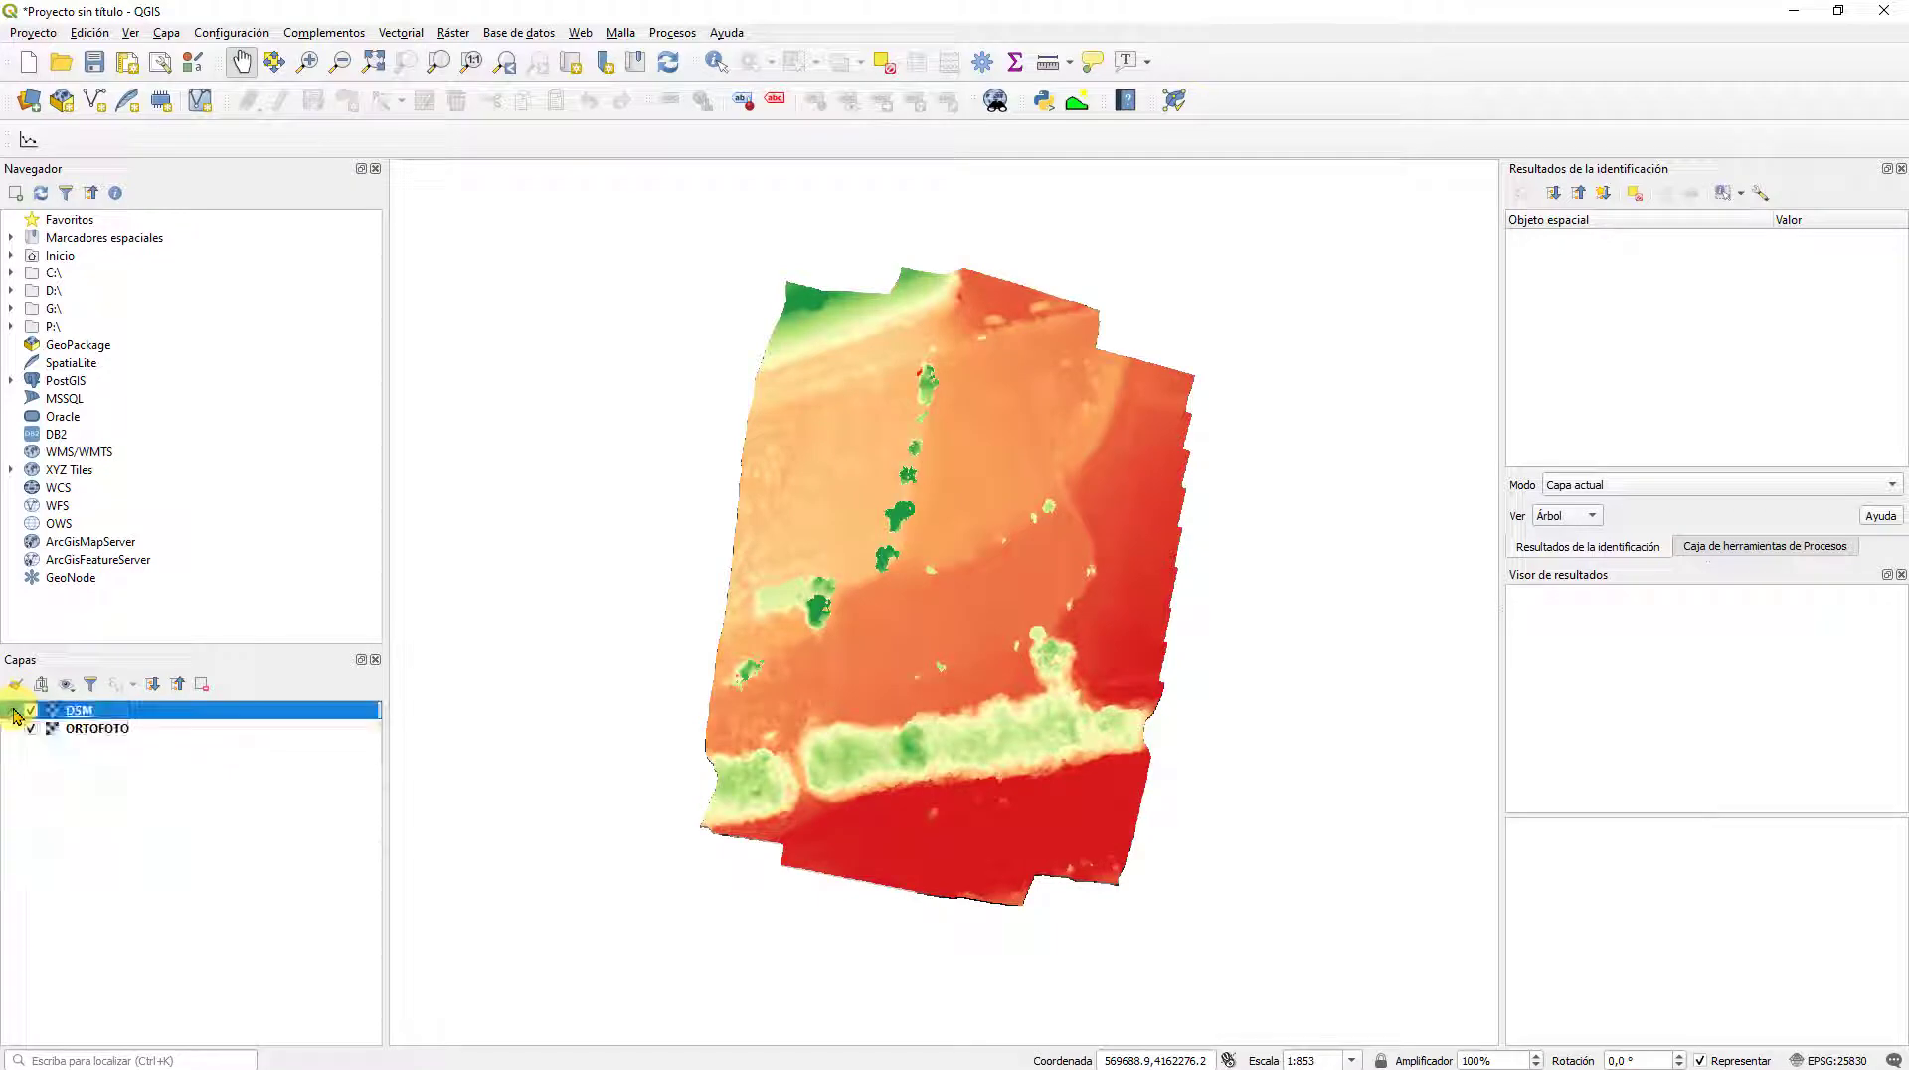
{"action": "left_click", "coordinate": [14, 710]}
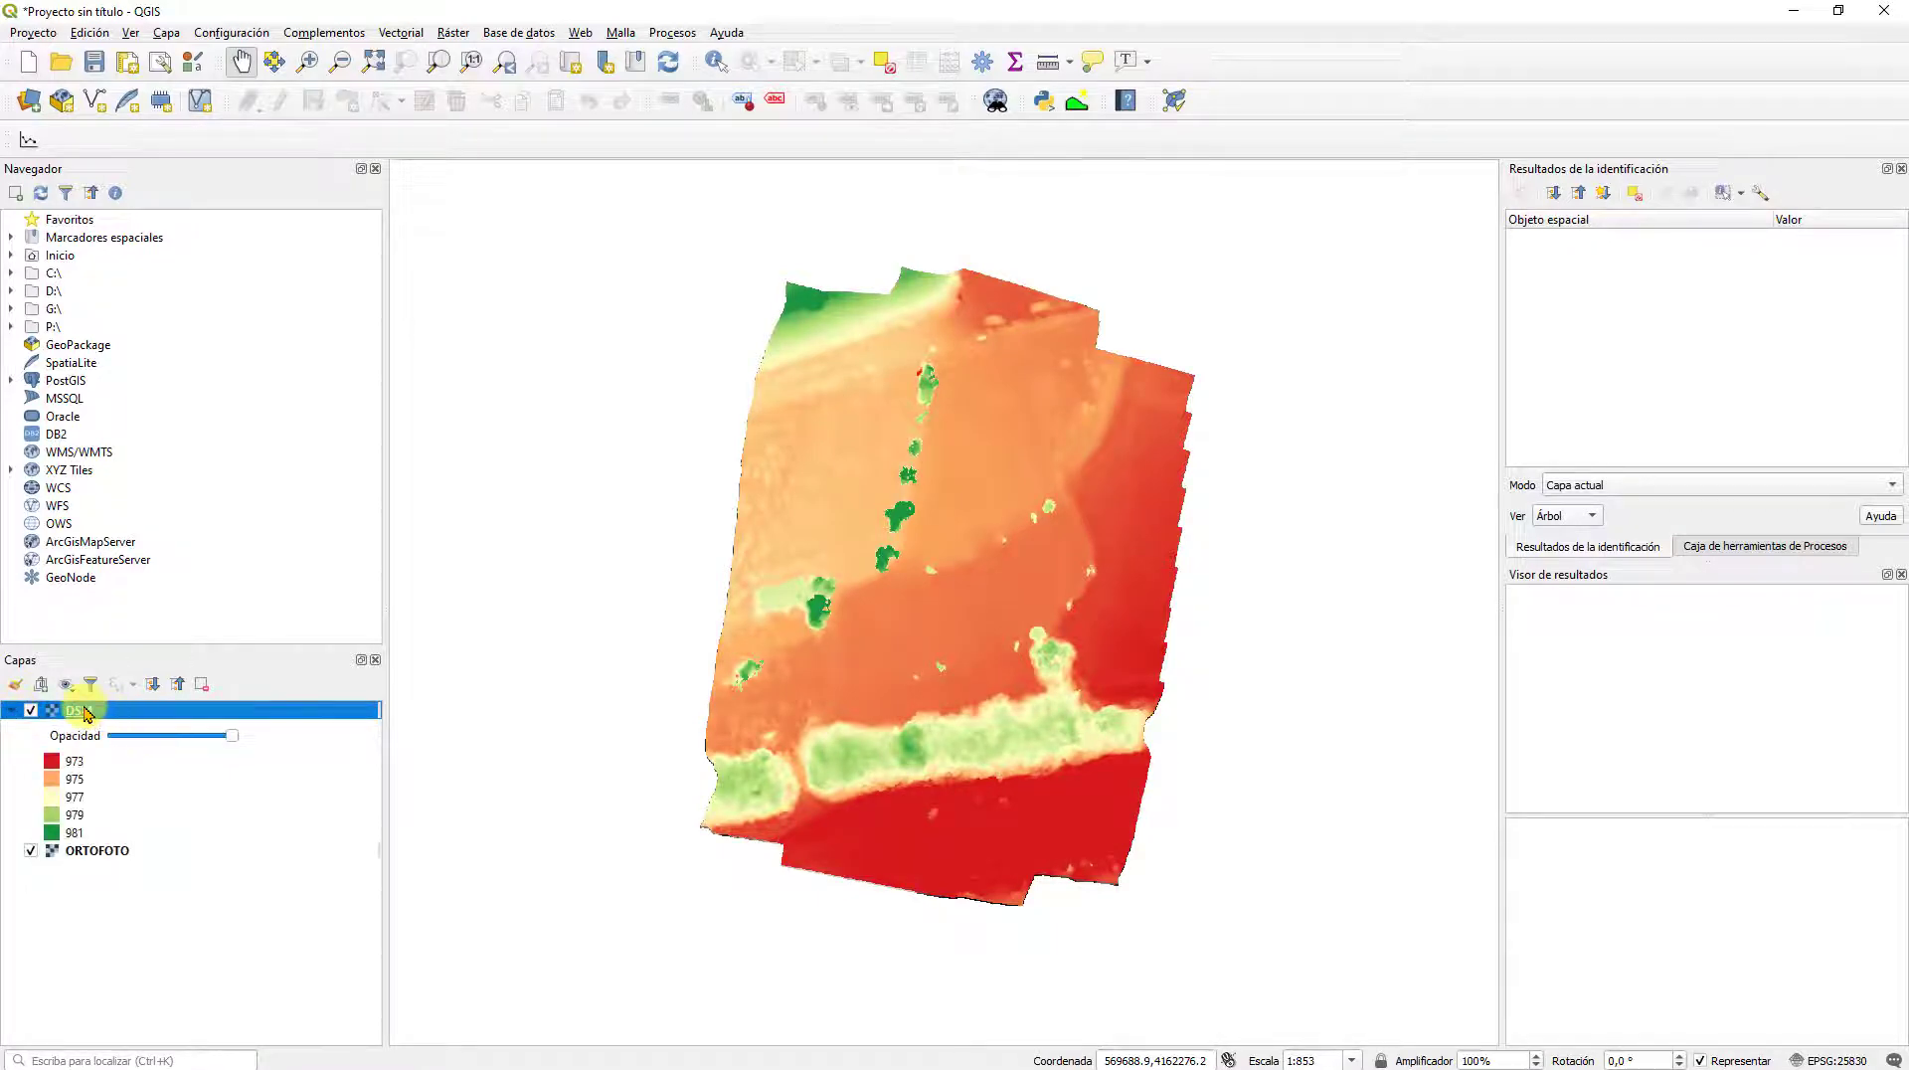
Step: Open the DSM's layer information to examine its reference system, extent, dimensions, band statistics and pixel size
{"action": "right_click", "coordinate": [86, 712]}
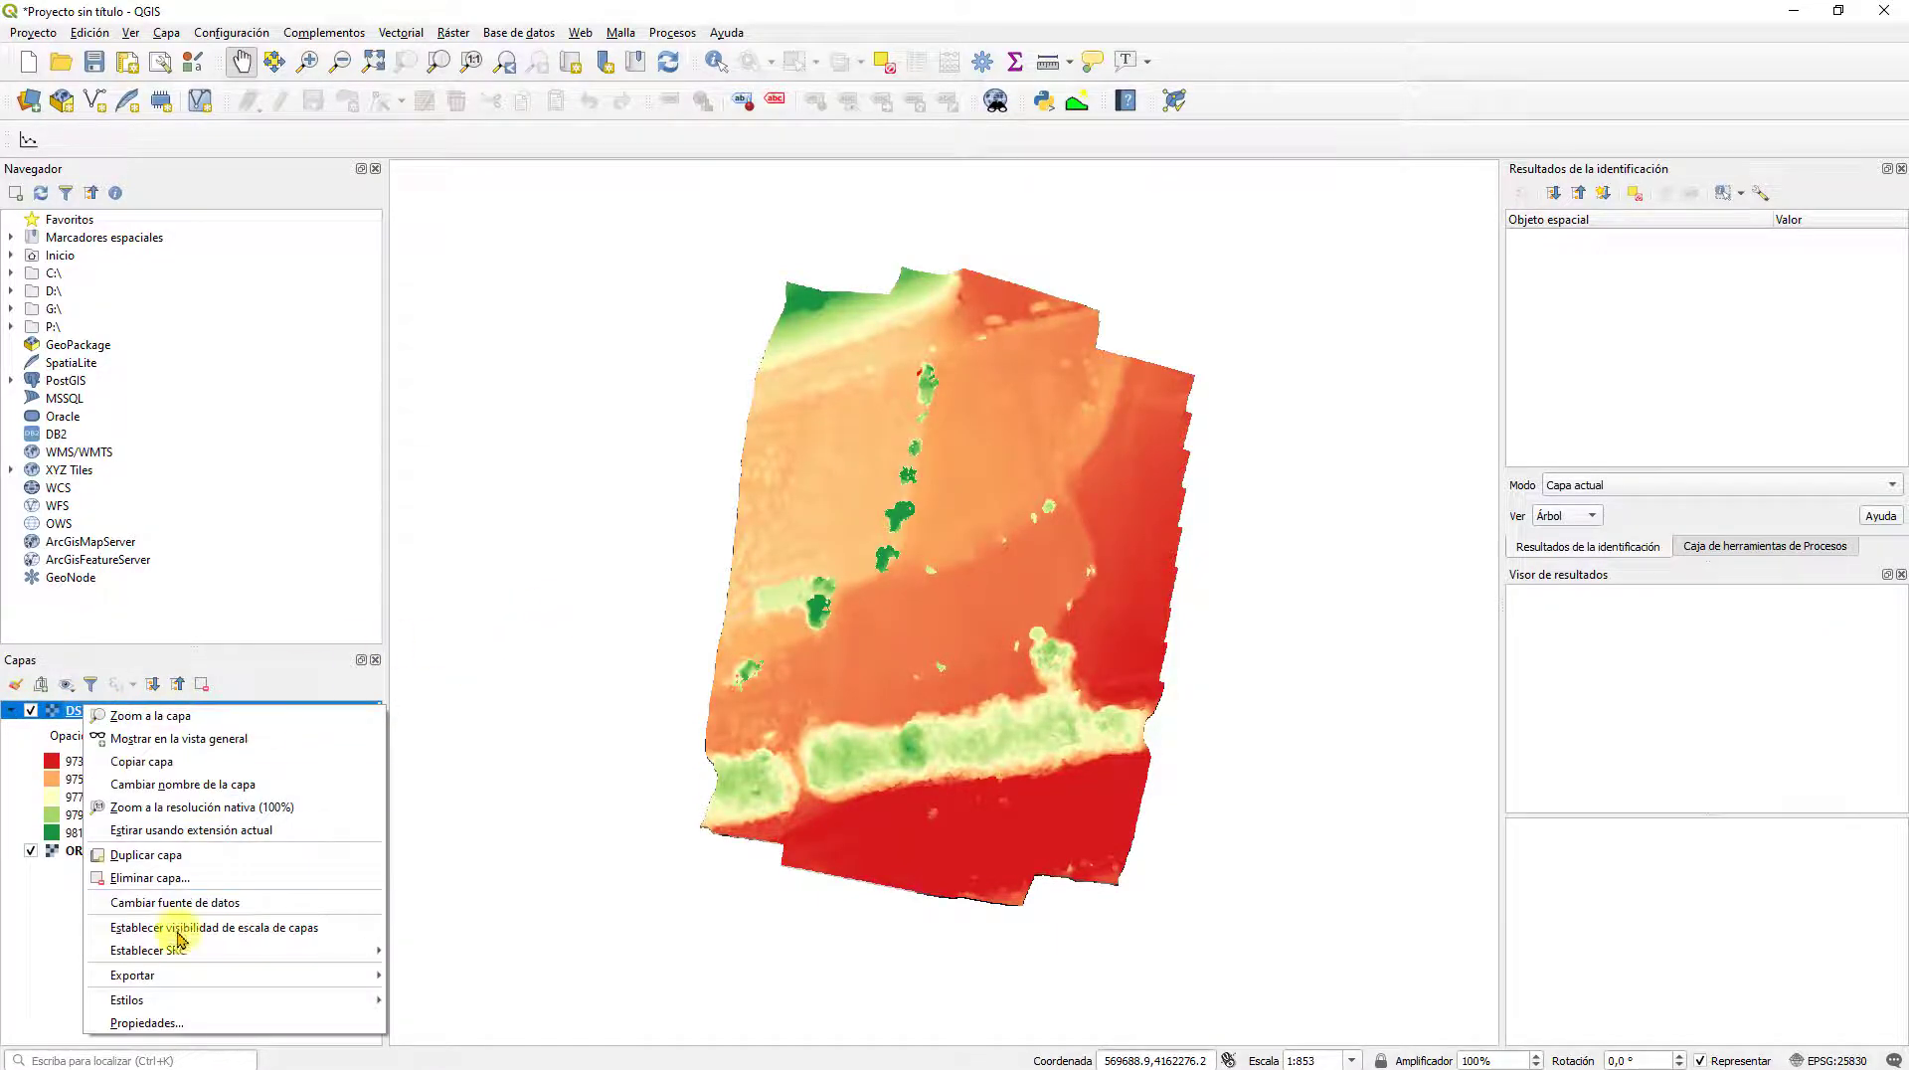
{"action": "left_click", "coordinate": [157, 1029]}
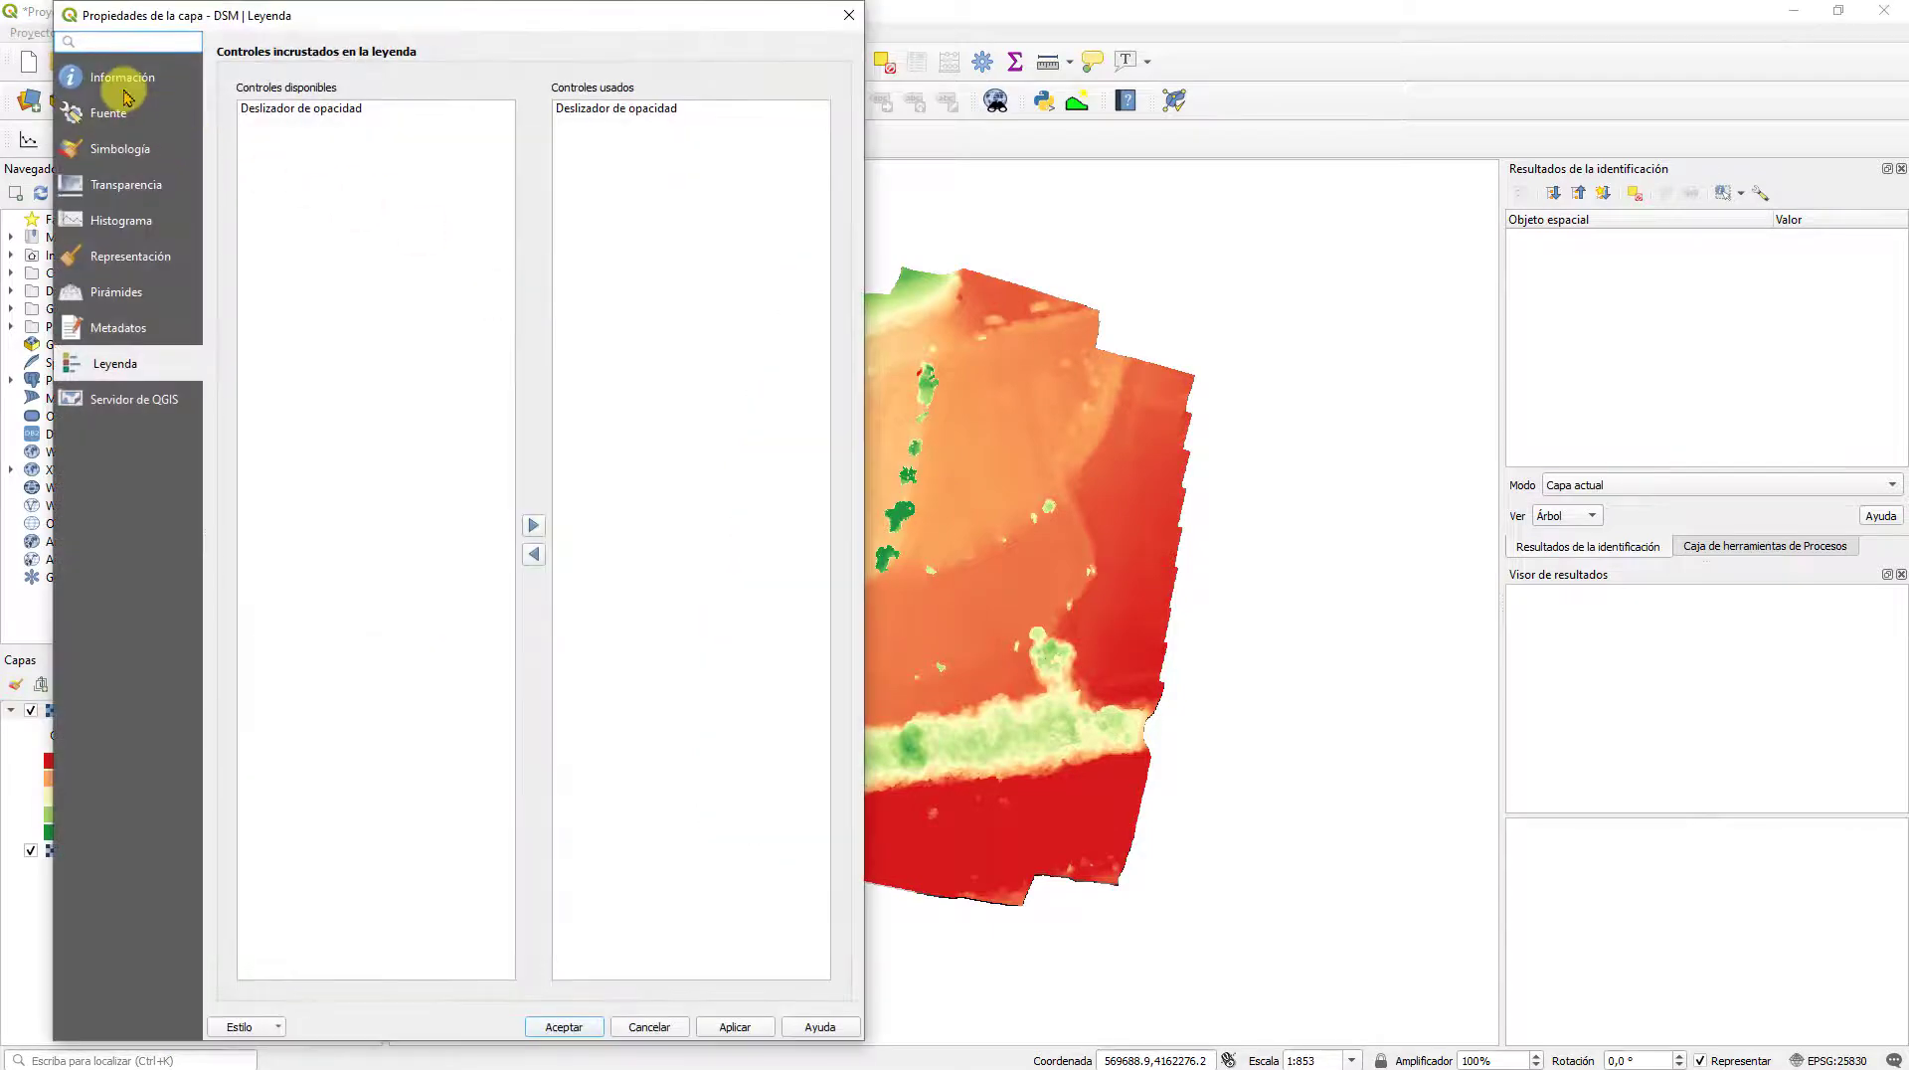
{"action": "left_click", "coordinate": [124, 86]}
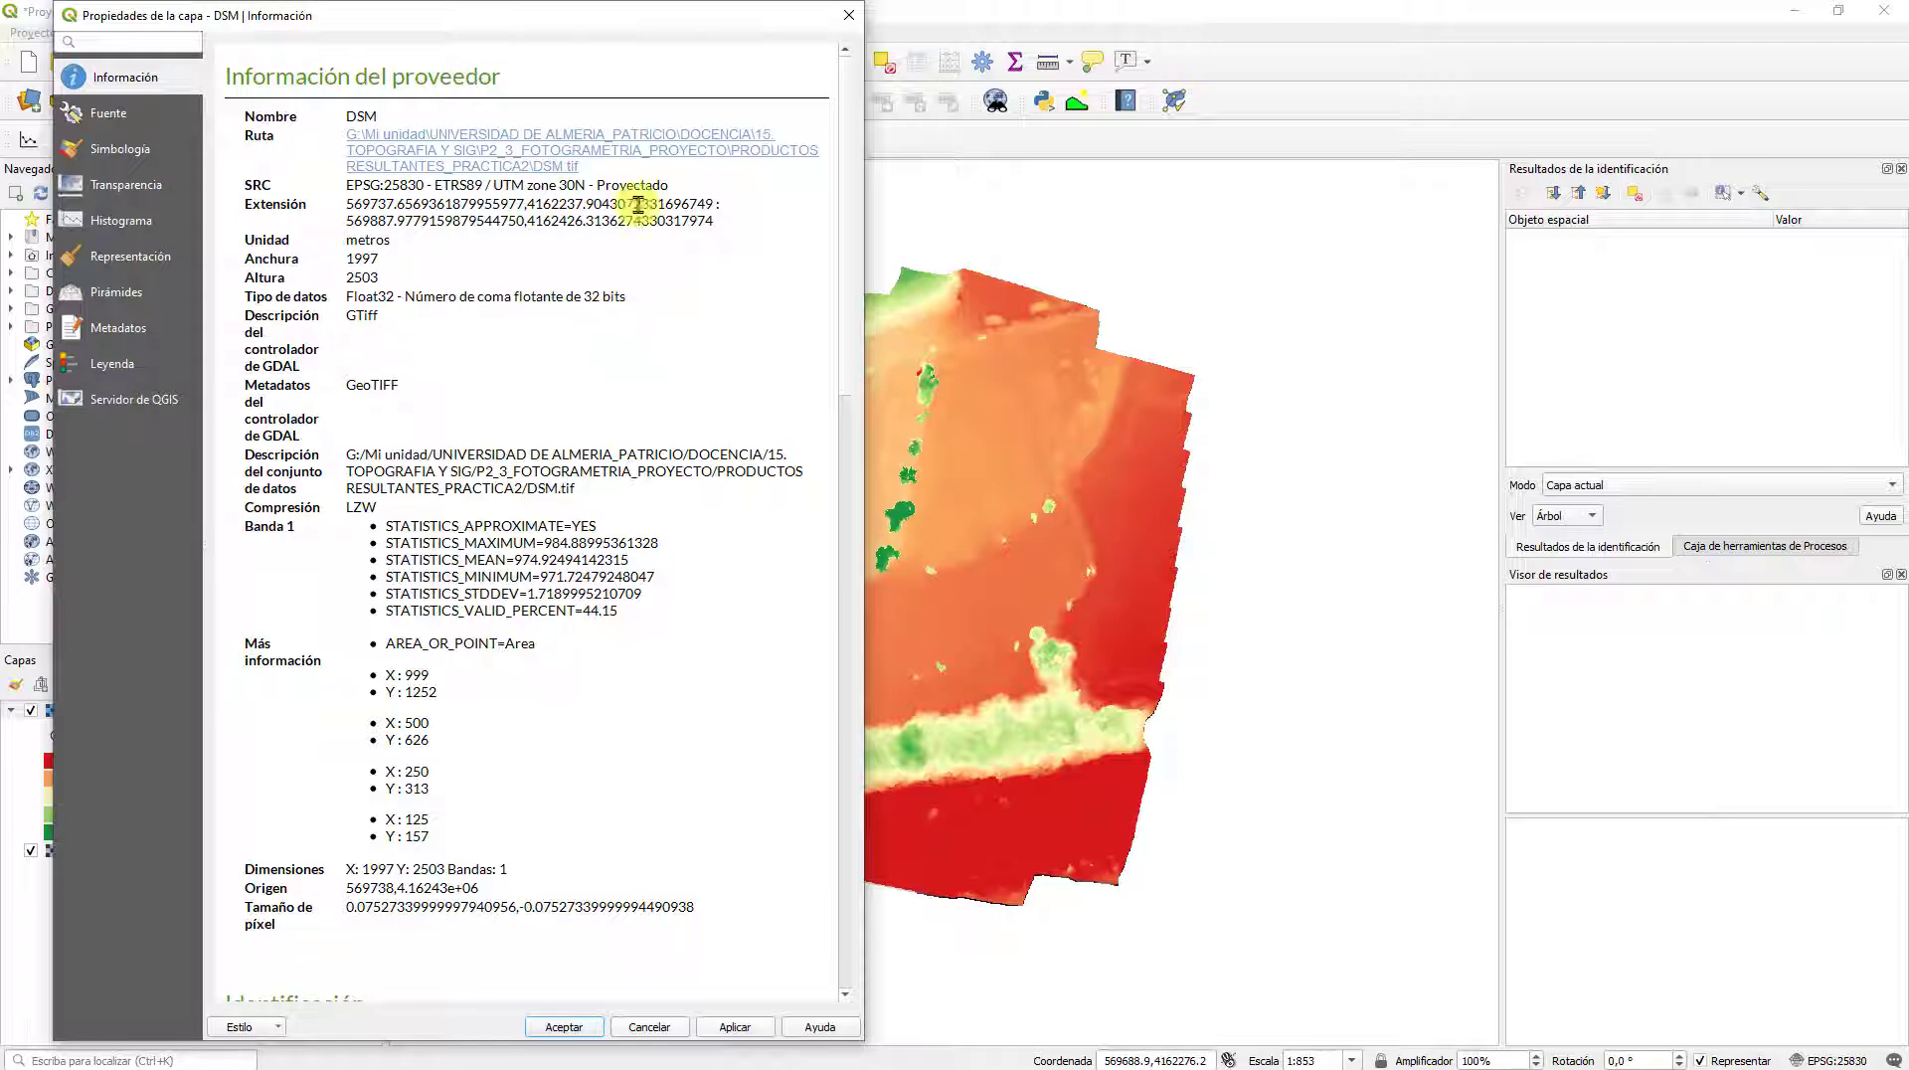
Step: Close the DSM's properties, collapse its legend and place the DSM layer below ORTOFOTO
{"action": "left_click", "coordinate": [849, 15]}
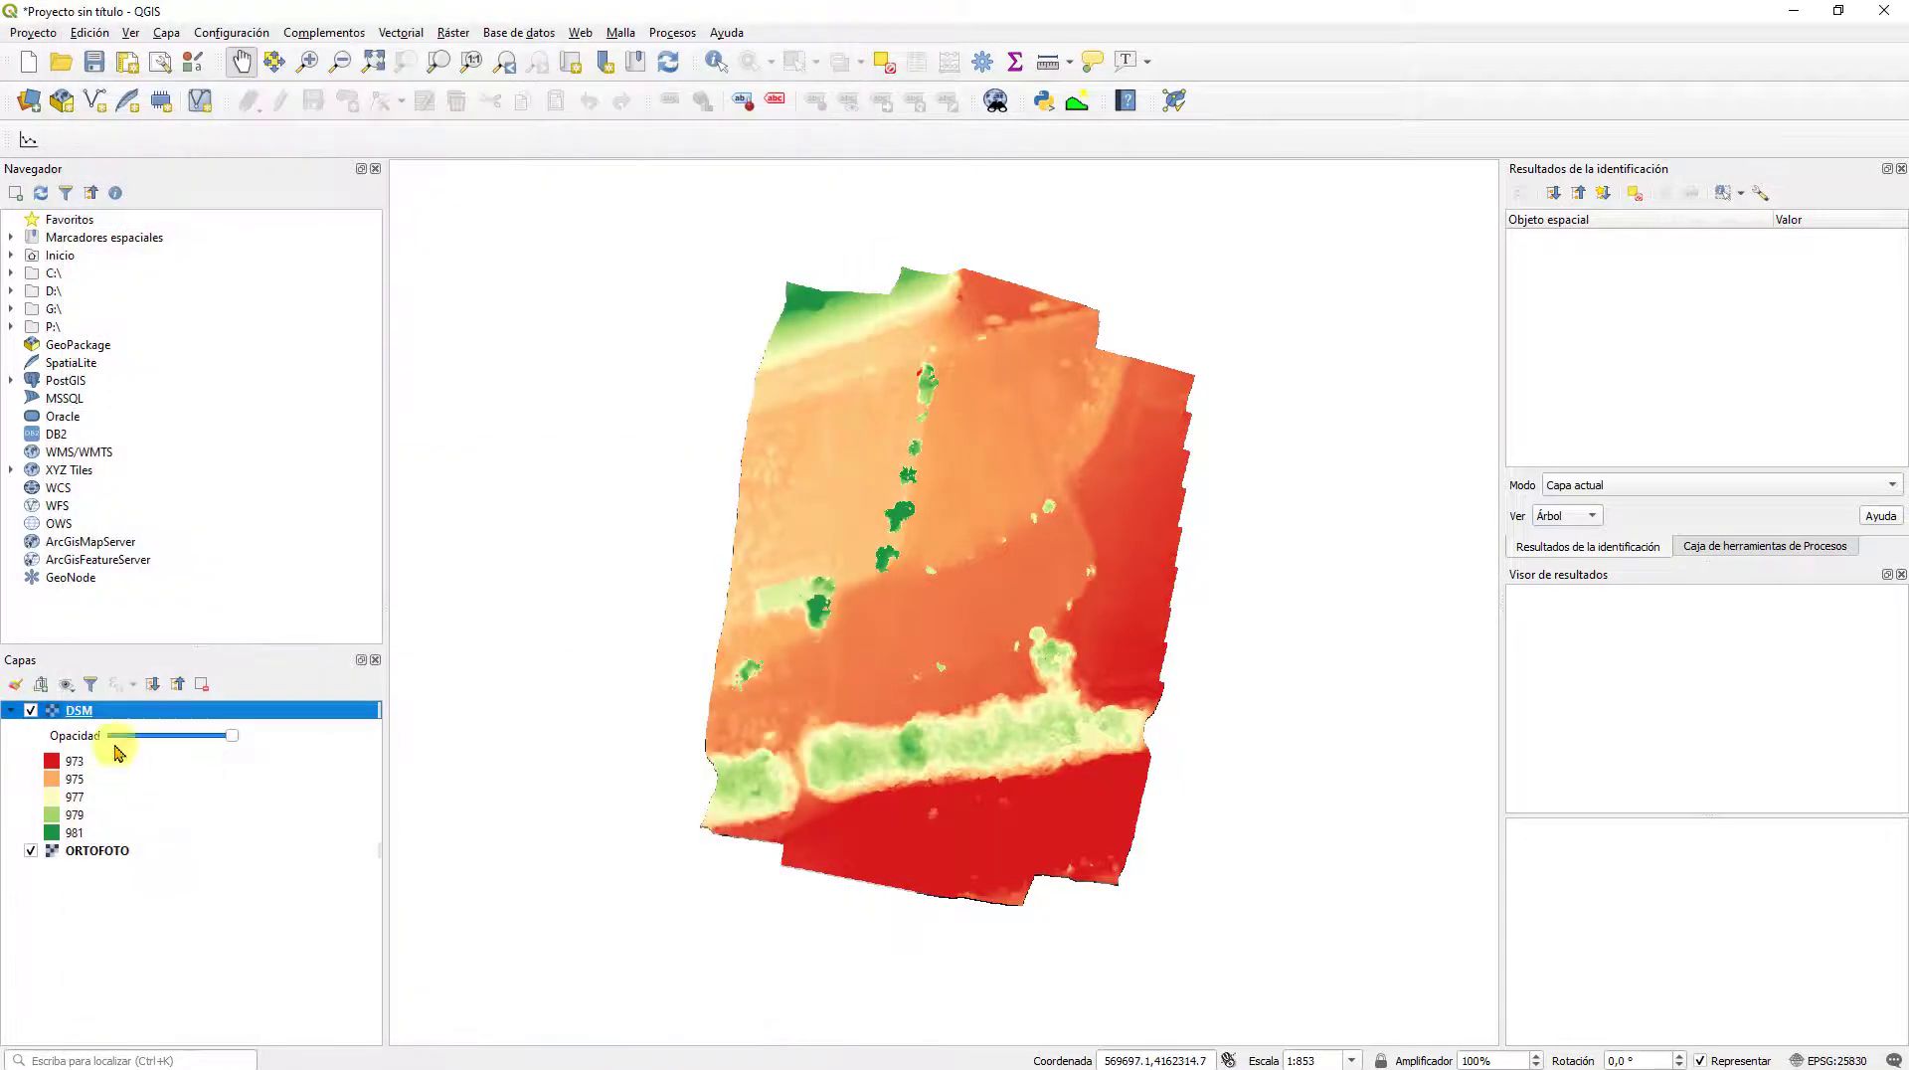
{"action": "left_click", "coordinate": [11, 710]}
{"action": "left_click_drag", "start_coordinate": [84, 723], "coordinate": [86, 759]}
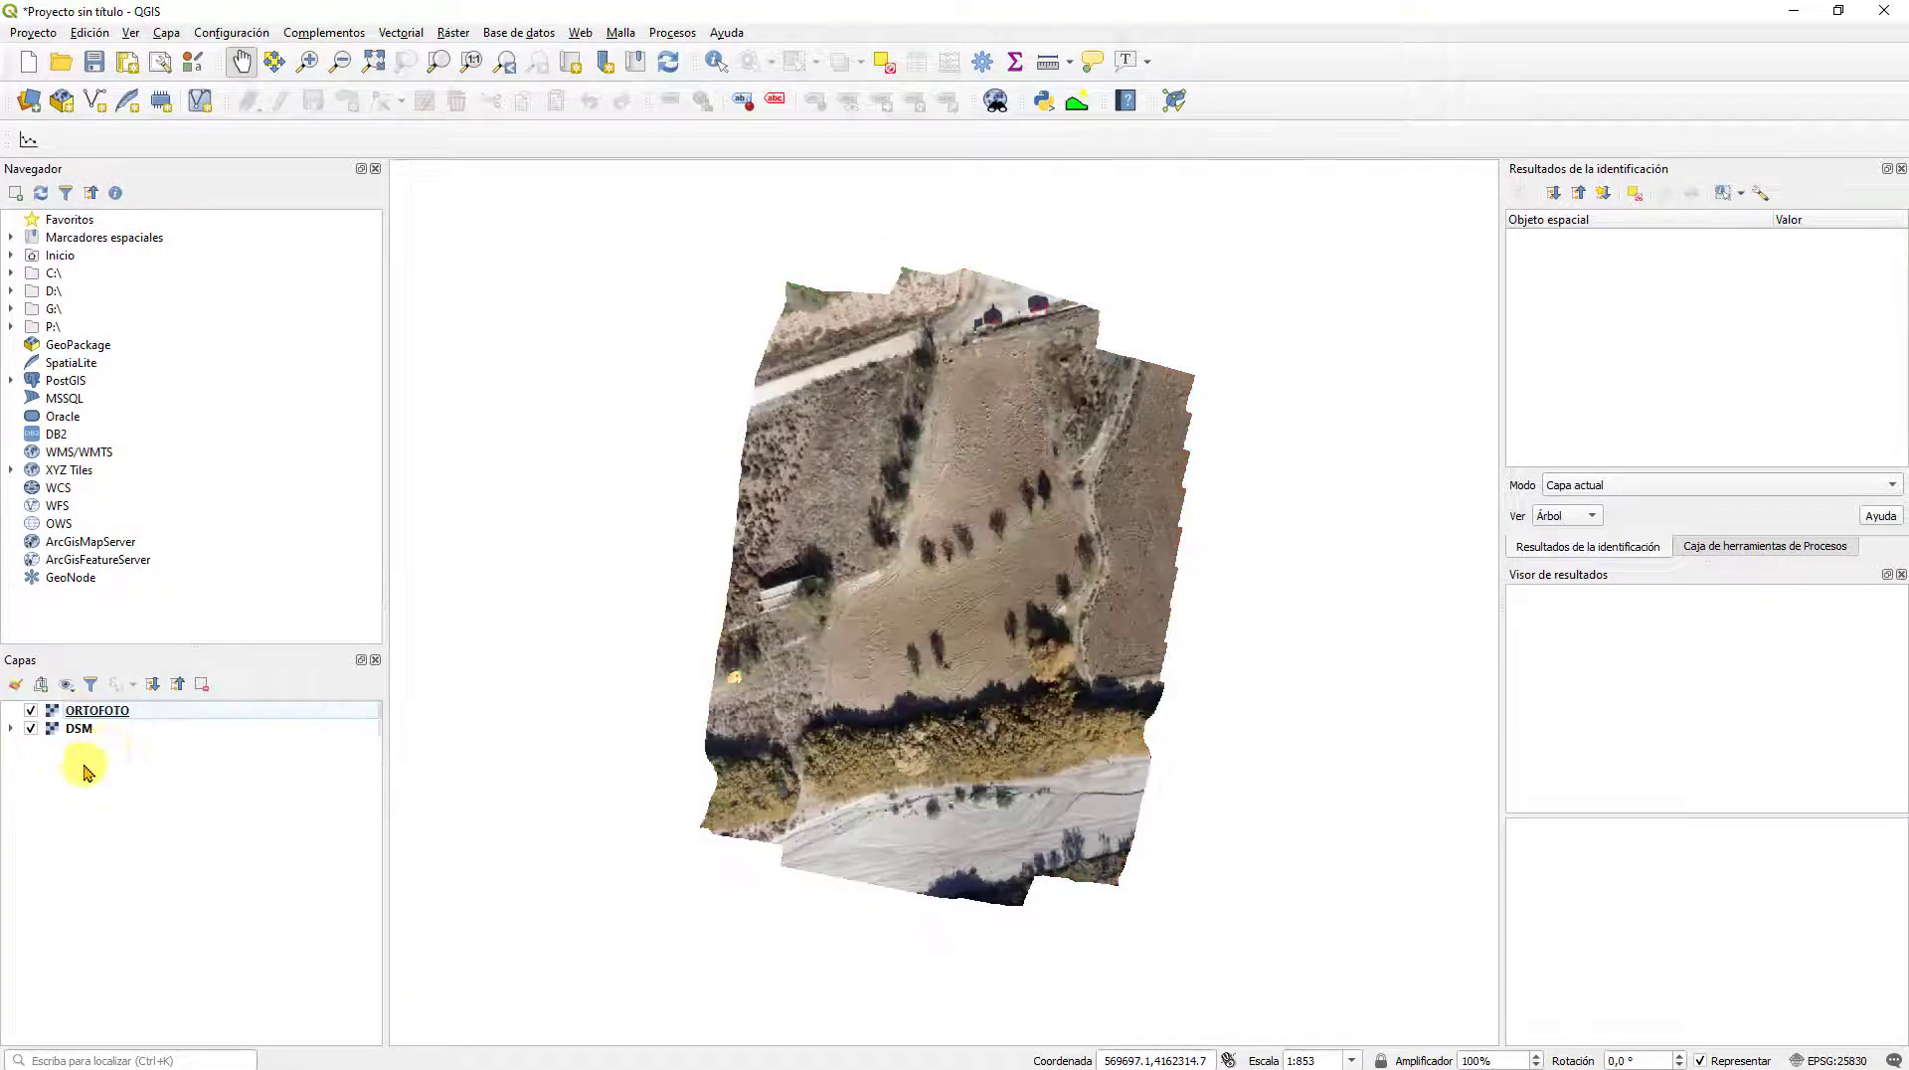
Step: Open the ORTOFOTO layer's information to examine its reference system, extent, band statistics, dimensions and pixel size
{"action": "right_click", "coordinate": [95, 710]}
{"action": "left_click", "coordinate": [159, 1029]}
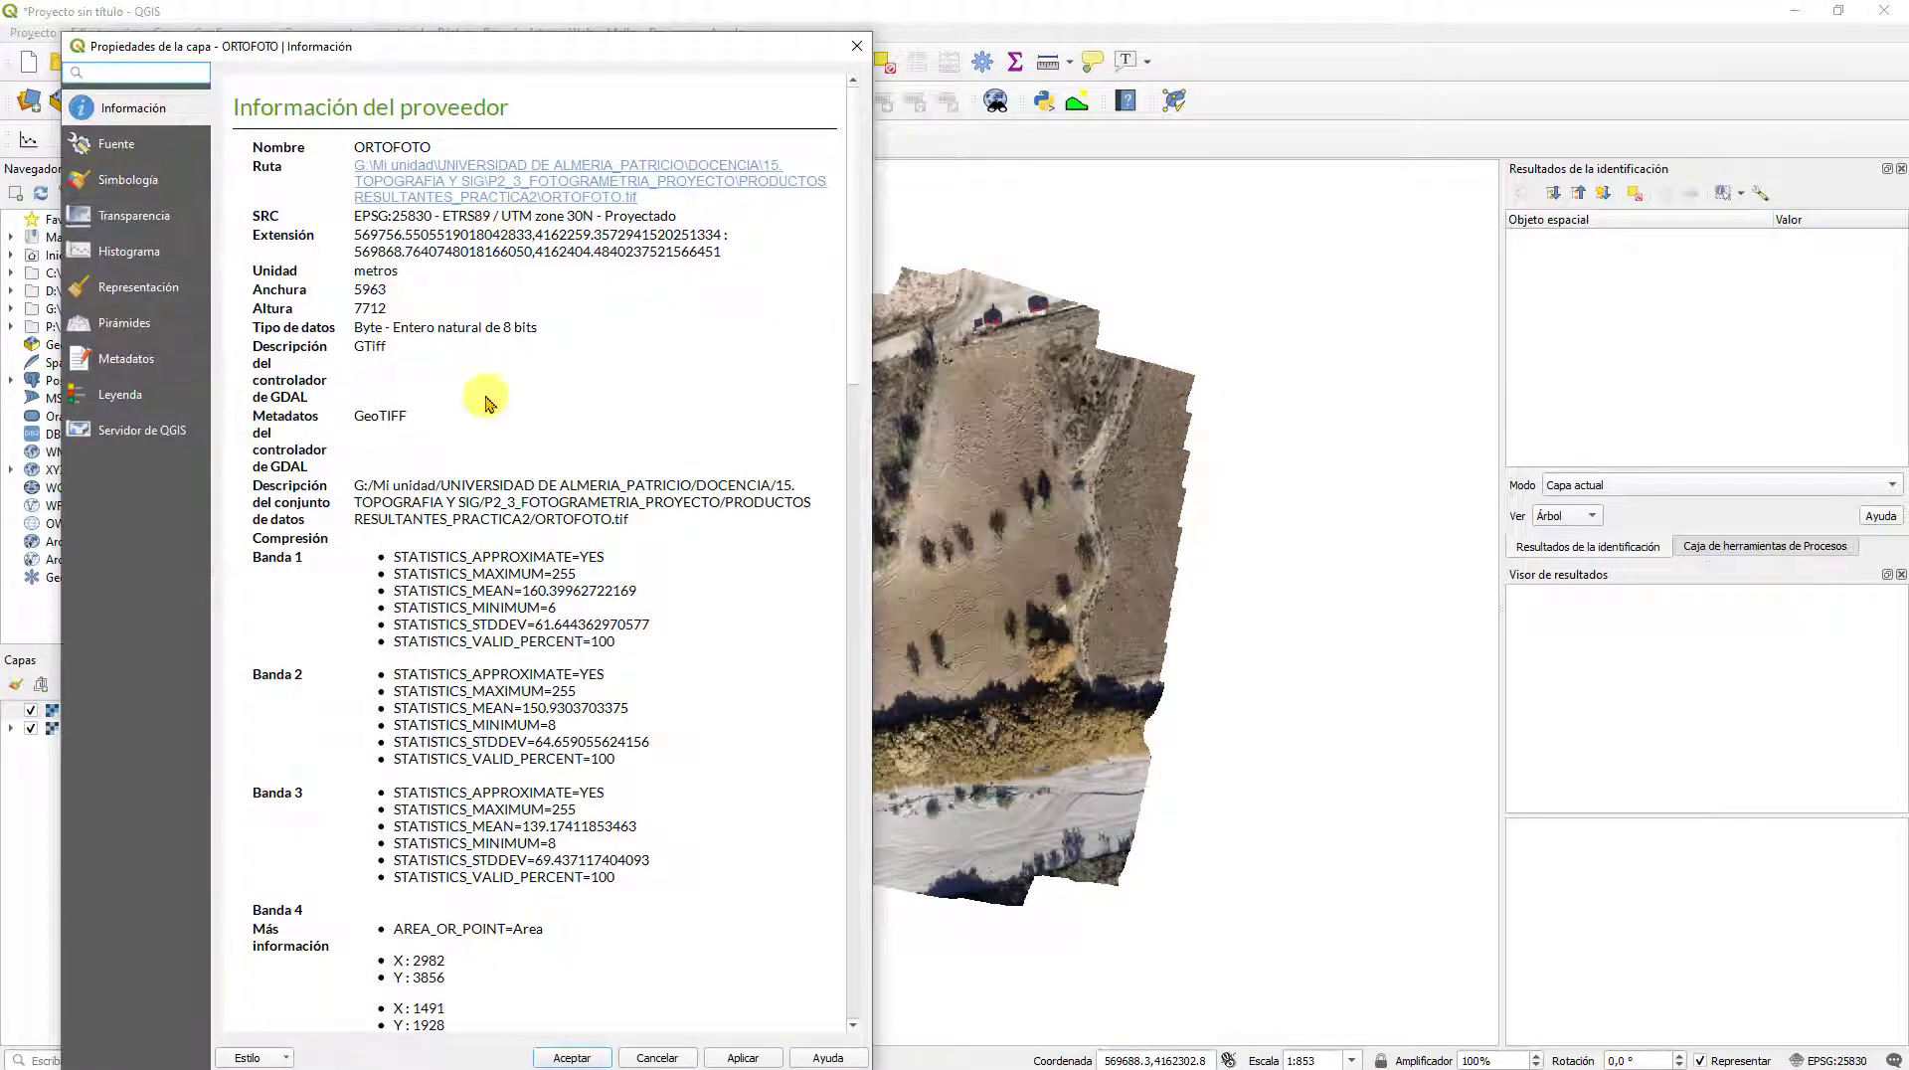
{"action": "scroll", "coordinate": [511, 255], "scroll_direction": "down", "scroll_amount": 1}
{"action": "scroll", "coordinate": [513, 283], "scroll_direction": "up", "scroll_amount": 1}
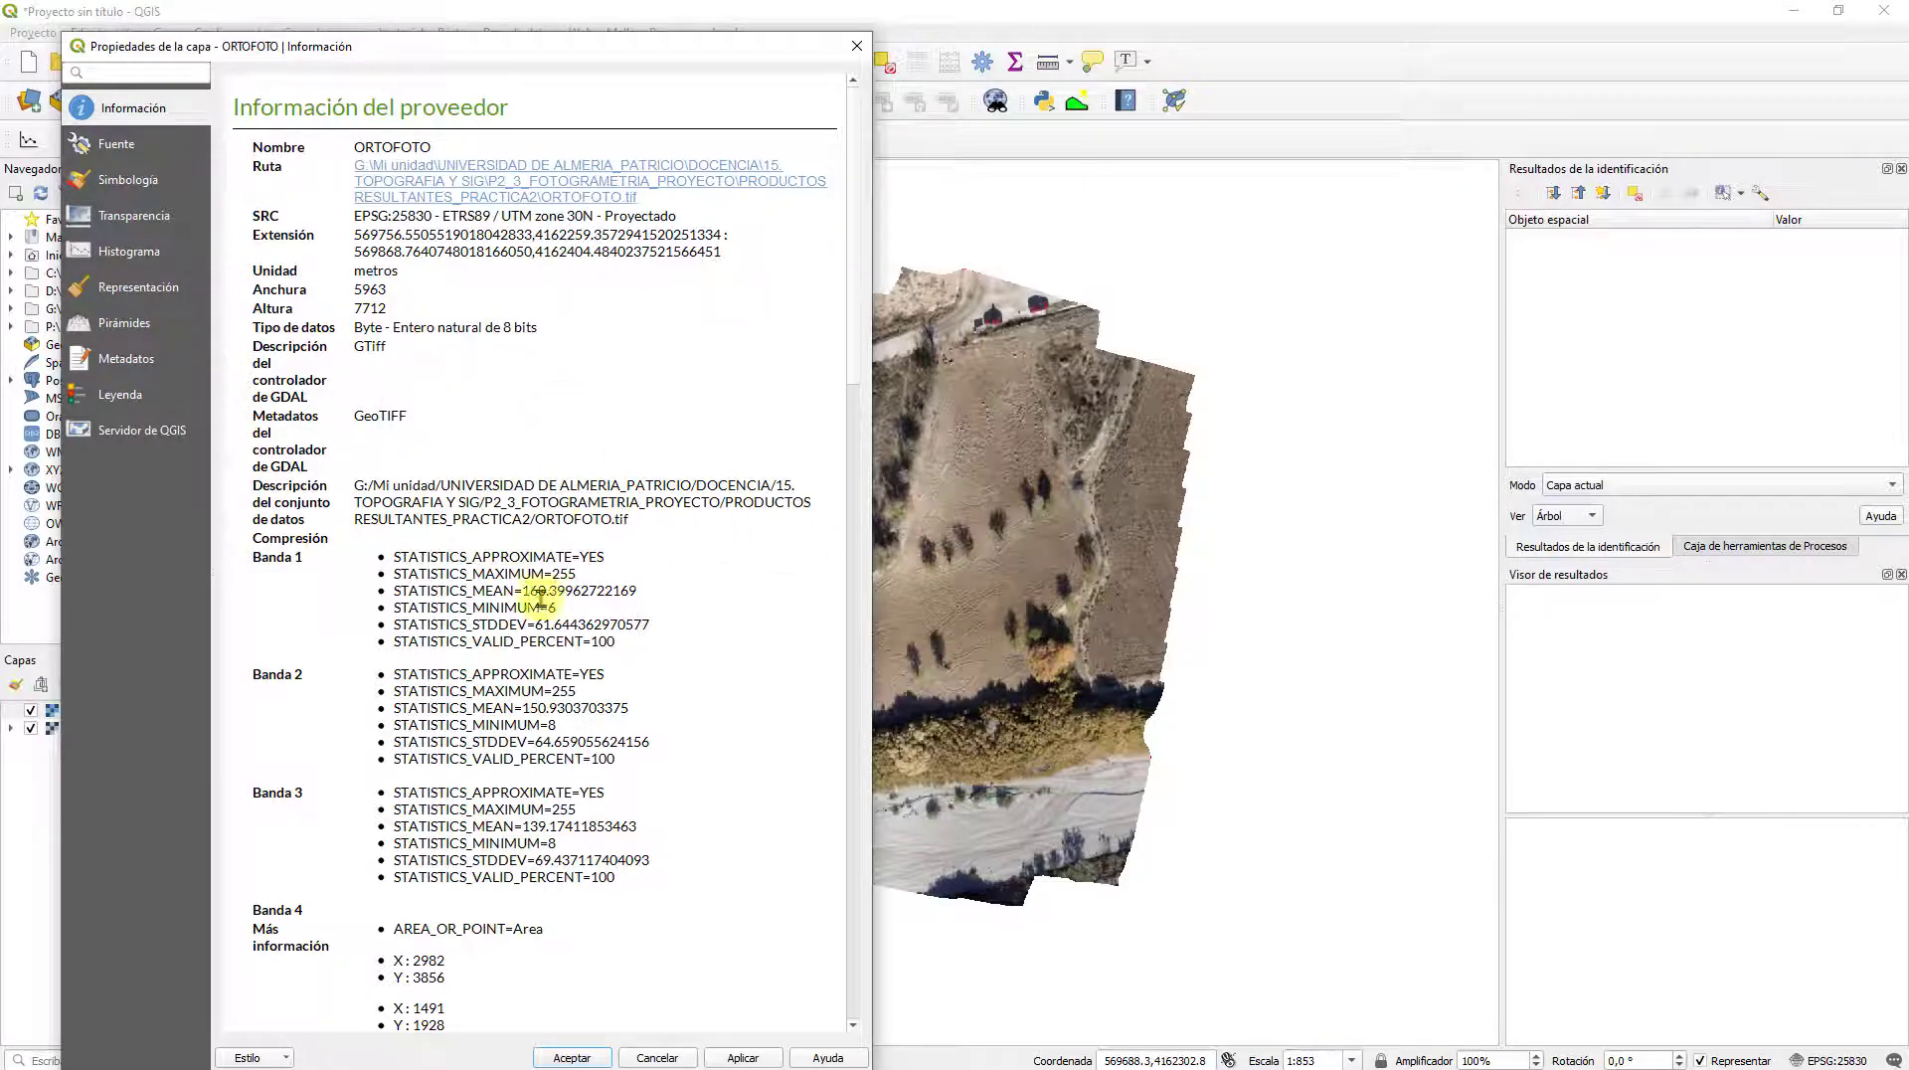
{"action": "scroll", "coordinate": [542, 602], "scroll_direction": "down", "scroll_amount": 9}
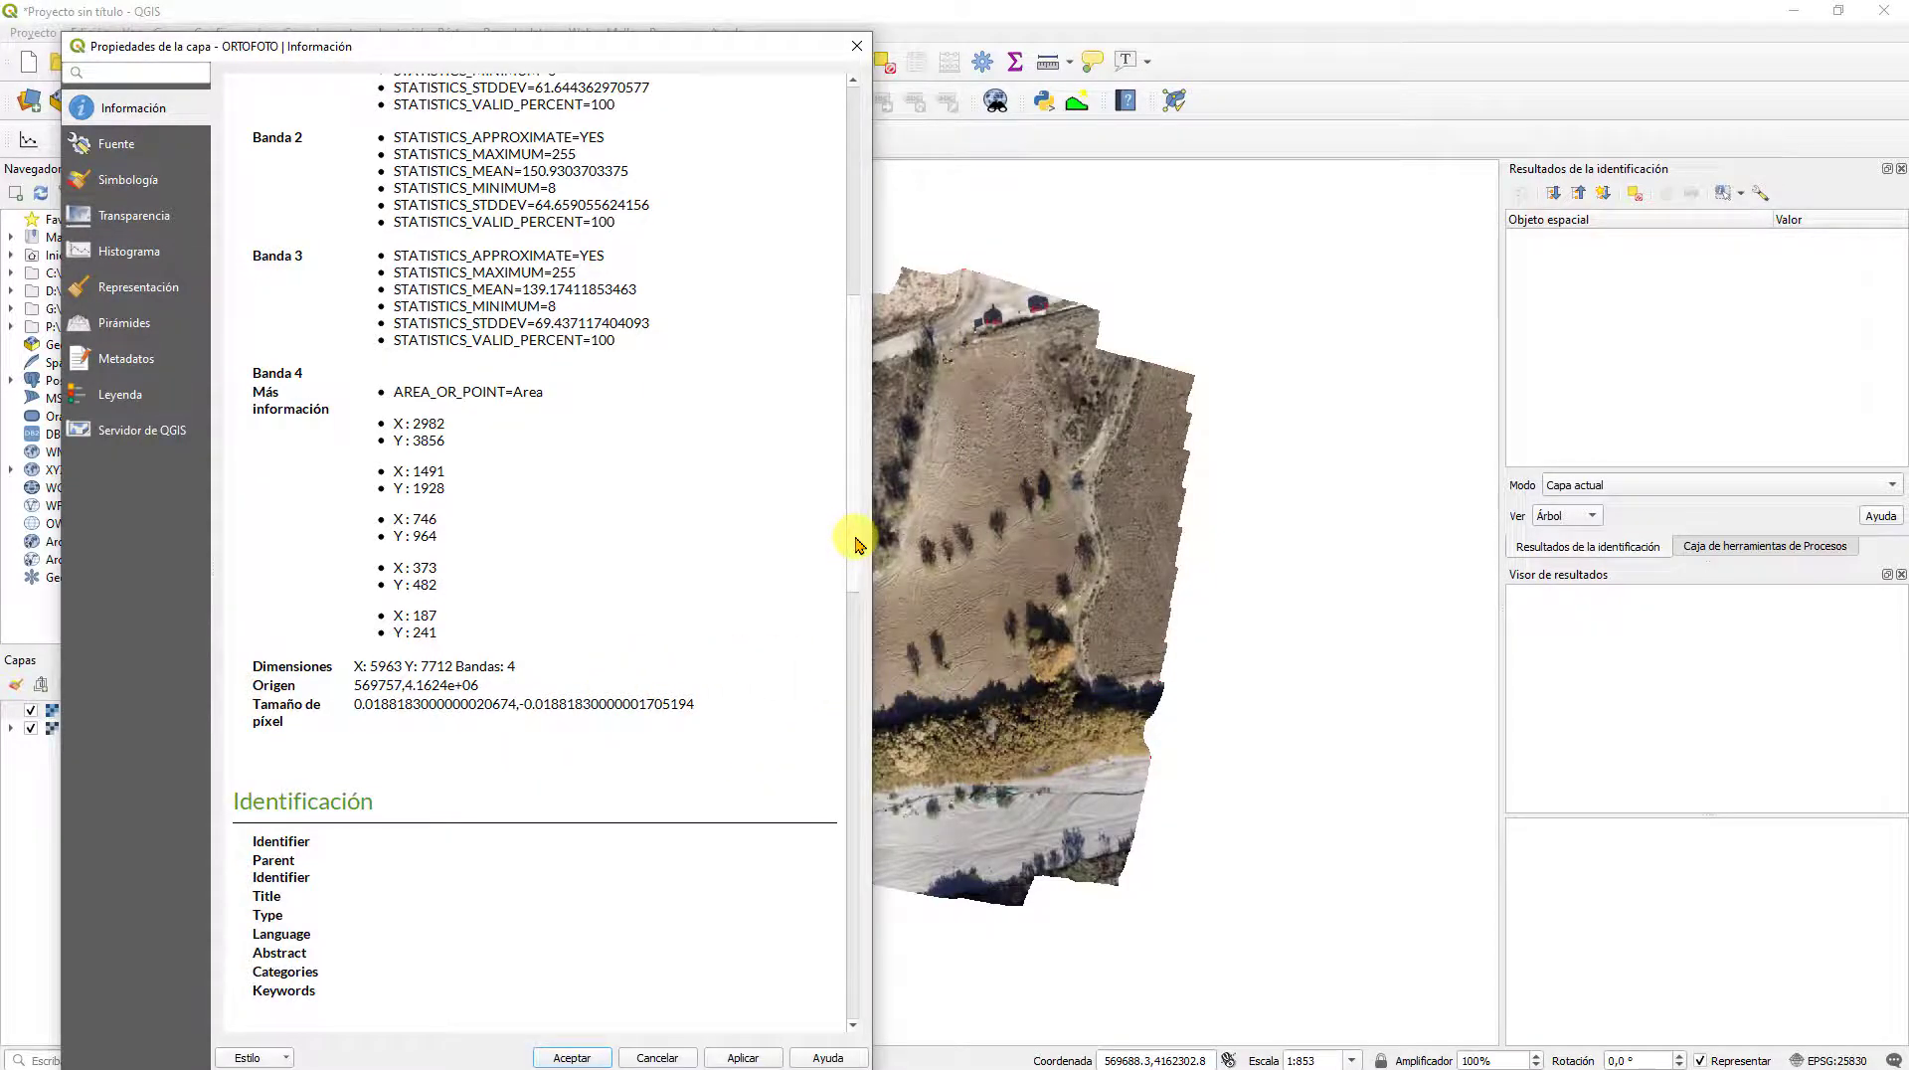
{"action": "left_click_drag", "start_coordinate": [857, 544], "coordinate": [853, 269]}
Step: Review ORTOFOTO's Fuente, Simbología and Transparencia settings and calculate its raster histogram
{"action": "left_click", "coordinate": [145, 145]}
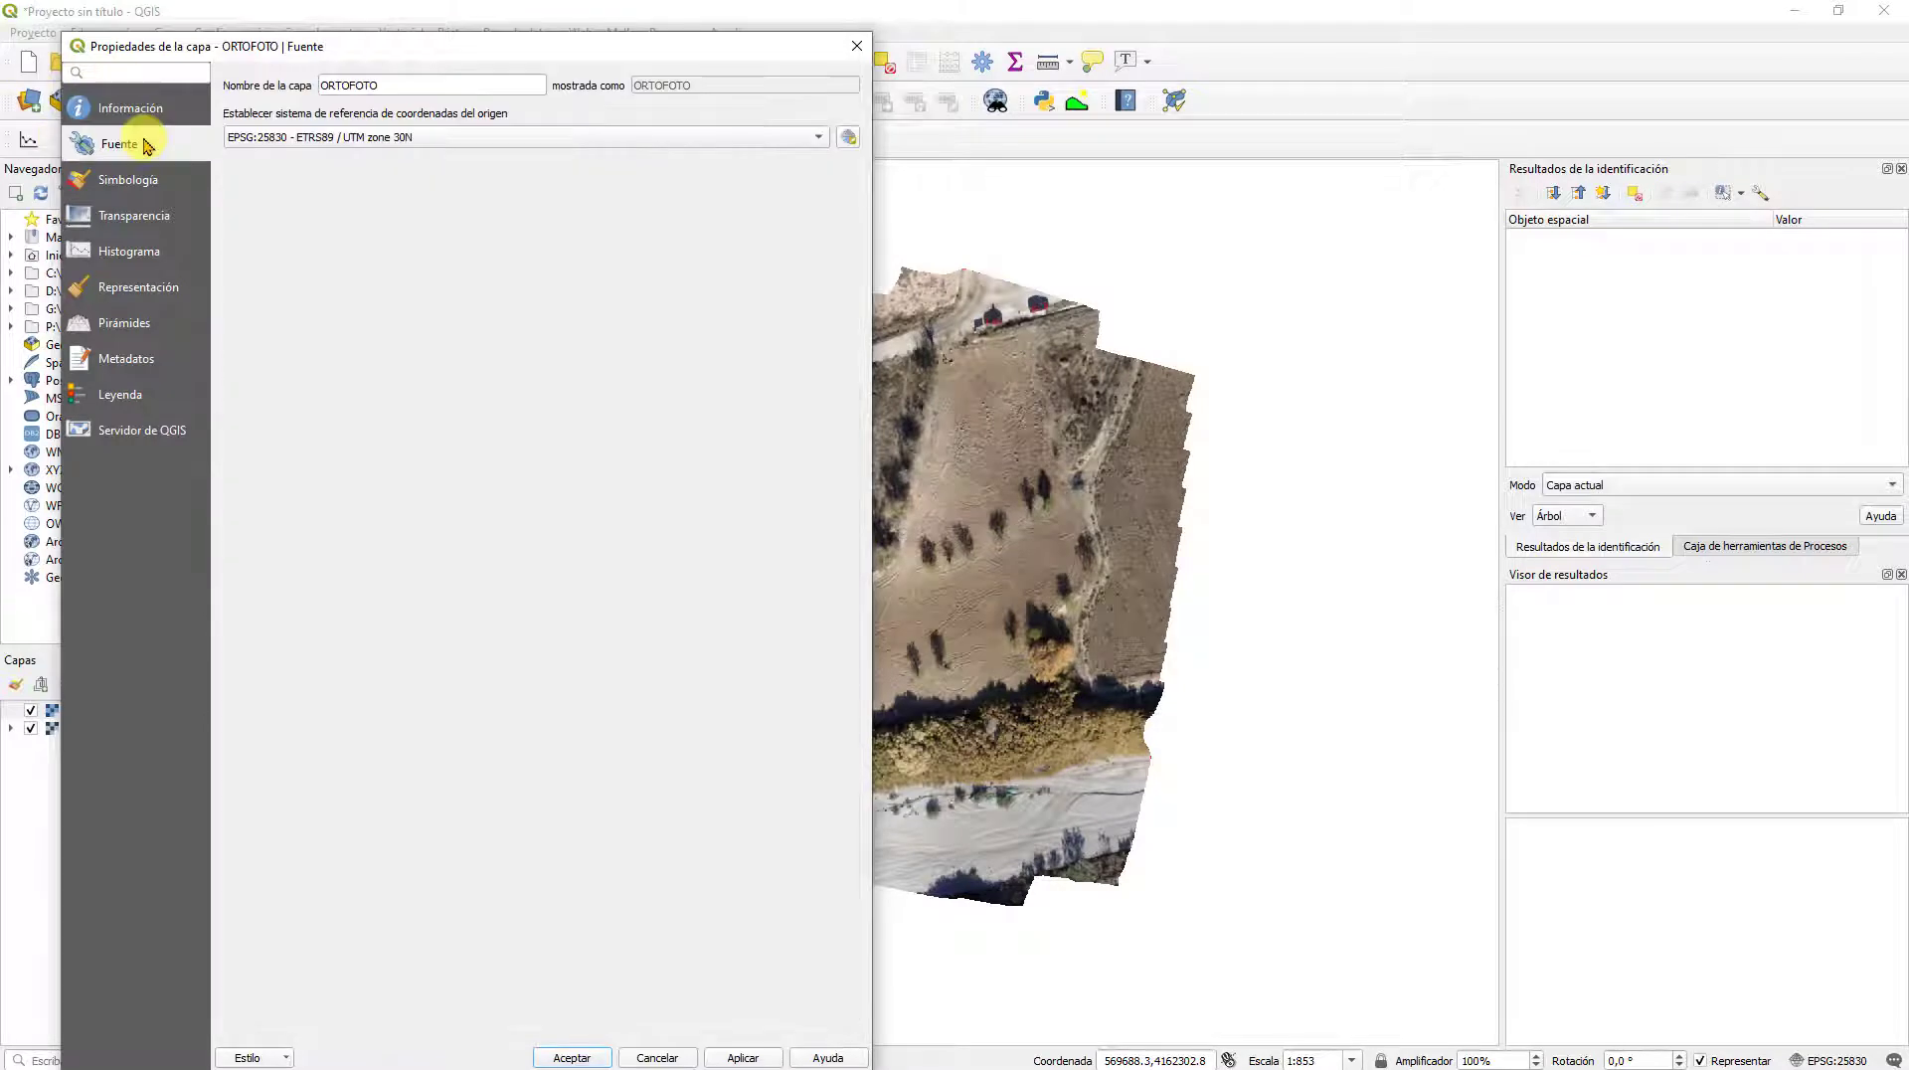
{"action": "left_click", "coordinate": [132, 194]}
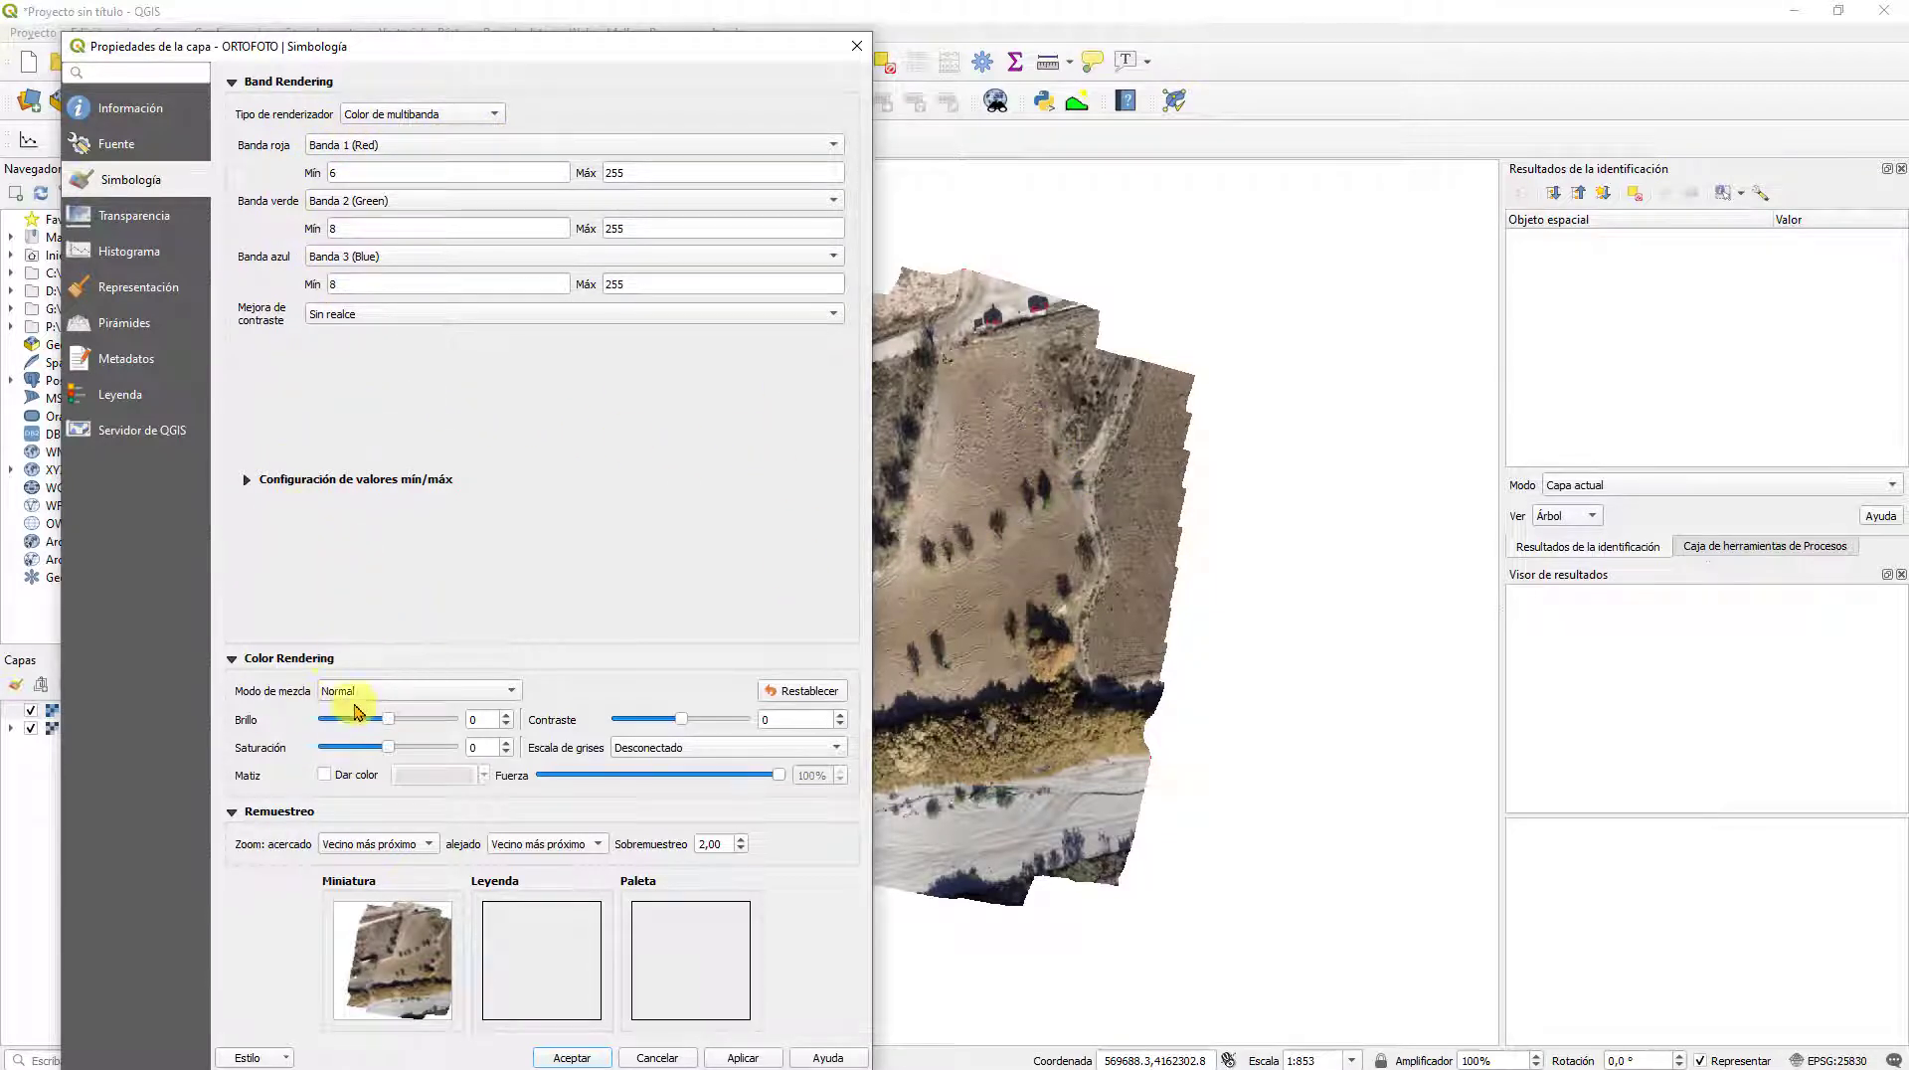
{"action": "left_click", "coordinate": [144, 219]}
{"action": "left_click", "coordinate": [139, 255]}
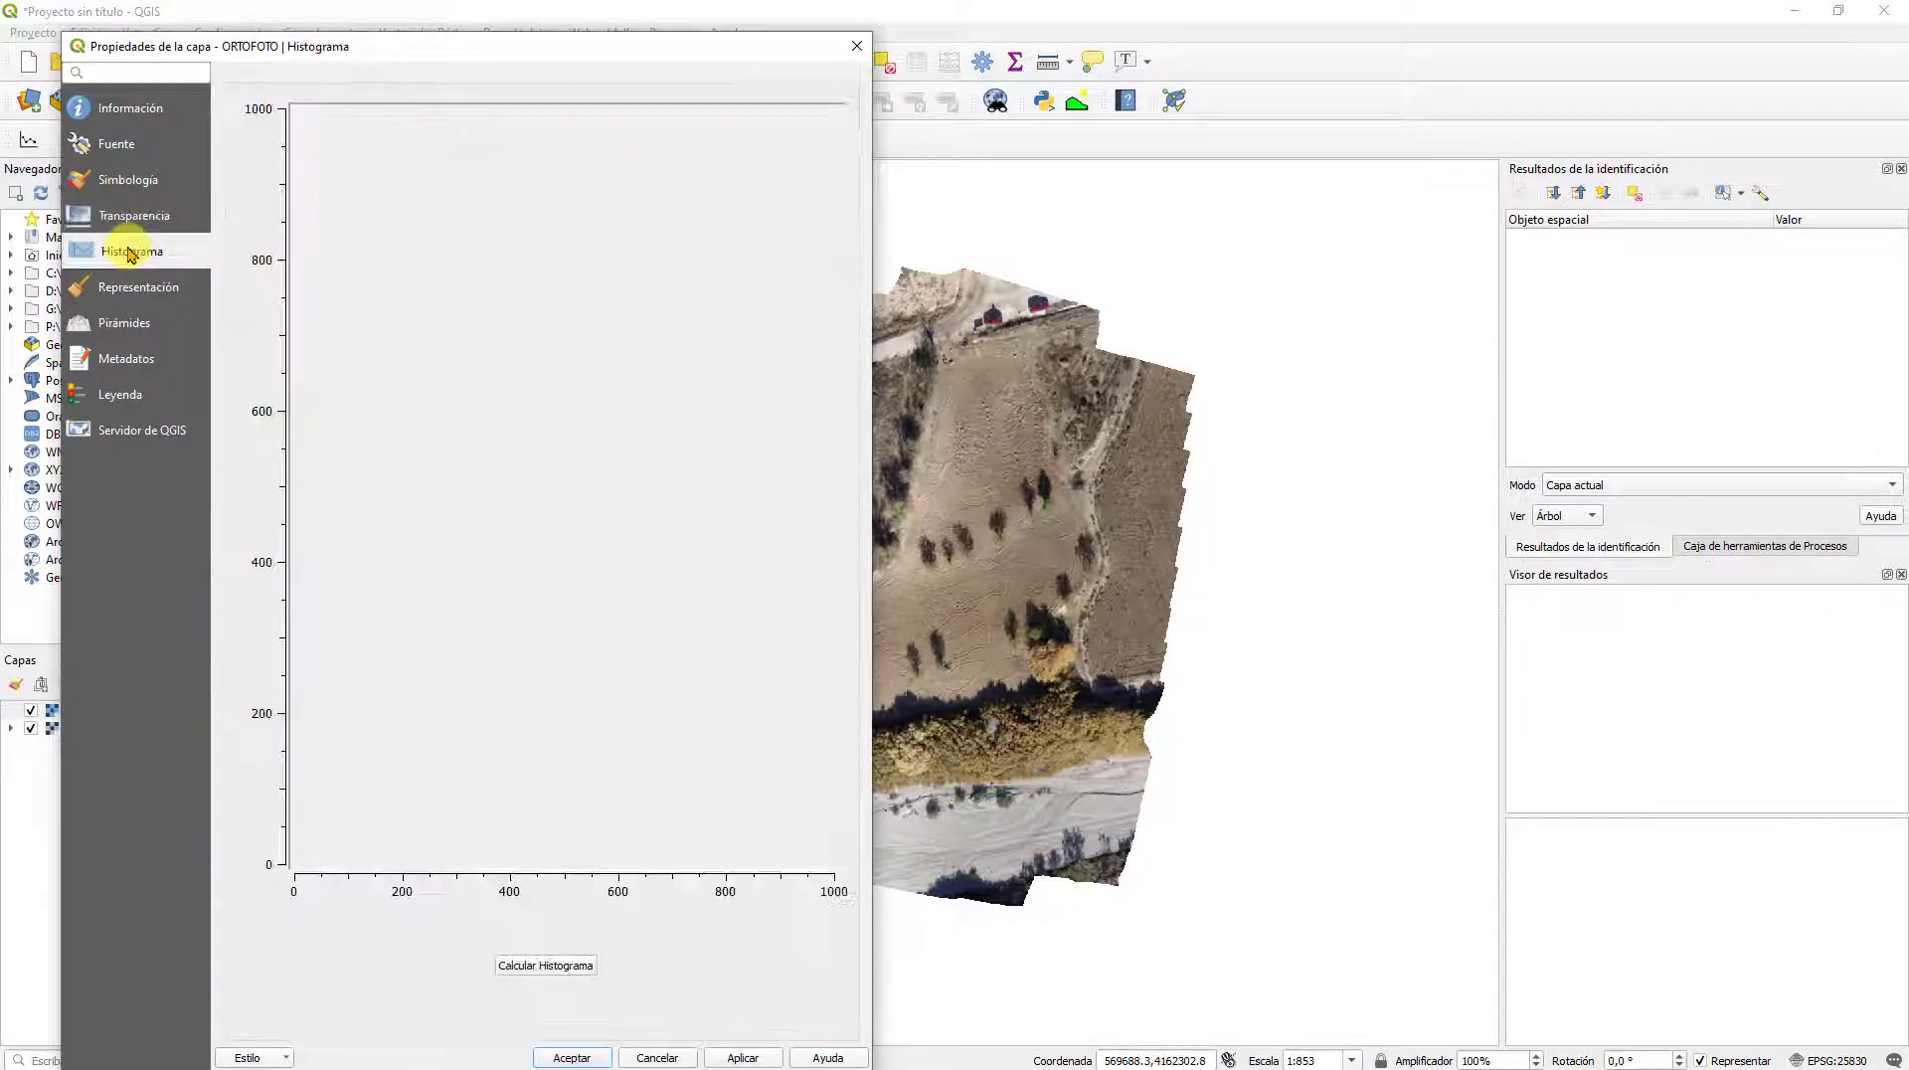
{"action": "left_click", "coordinate": [548, 967]}
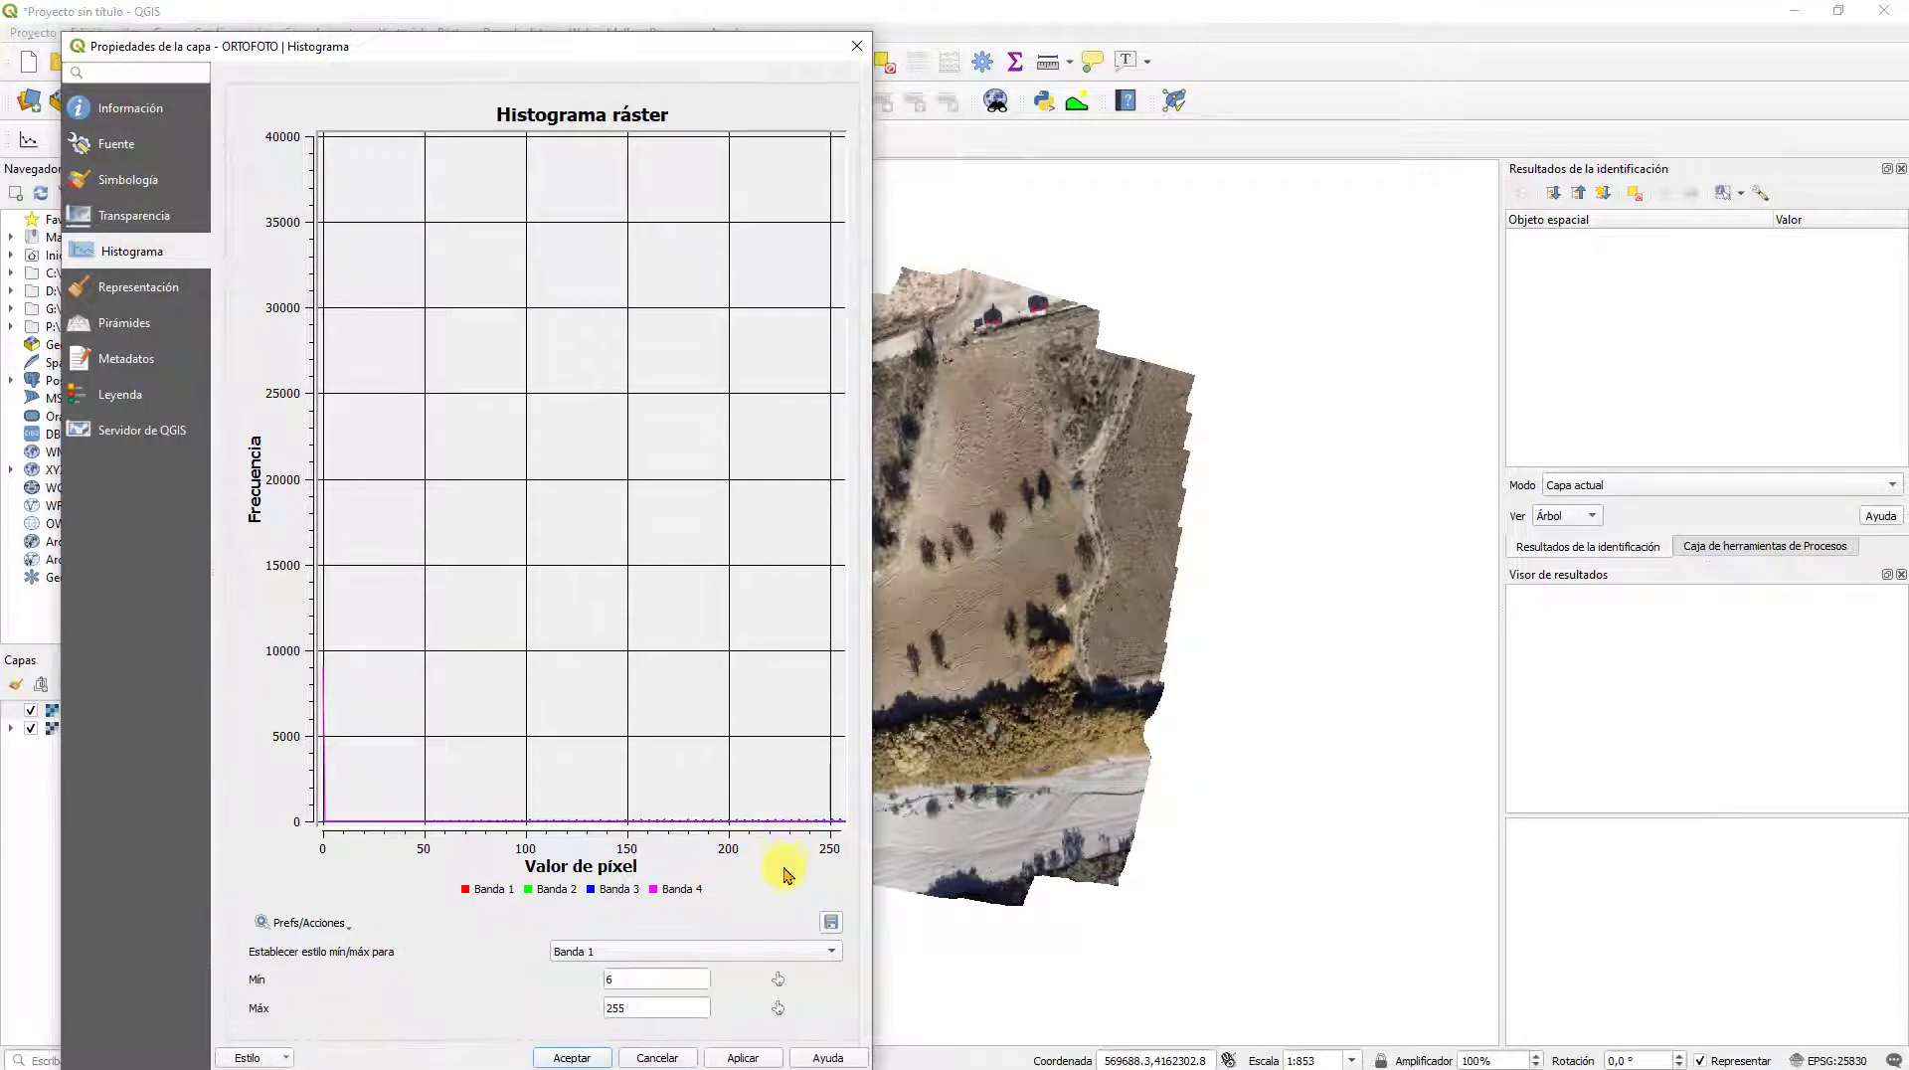
Step: Review ORTOFOTO's Representación, Pirámides, Metadatos, Leyenda and Servidor de QGIS settings
{"action": "left_click", "coordinate": [140, 293]}
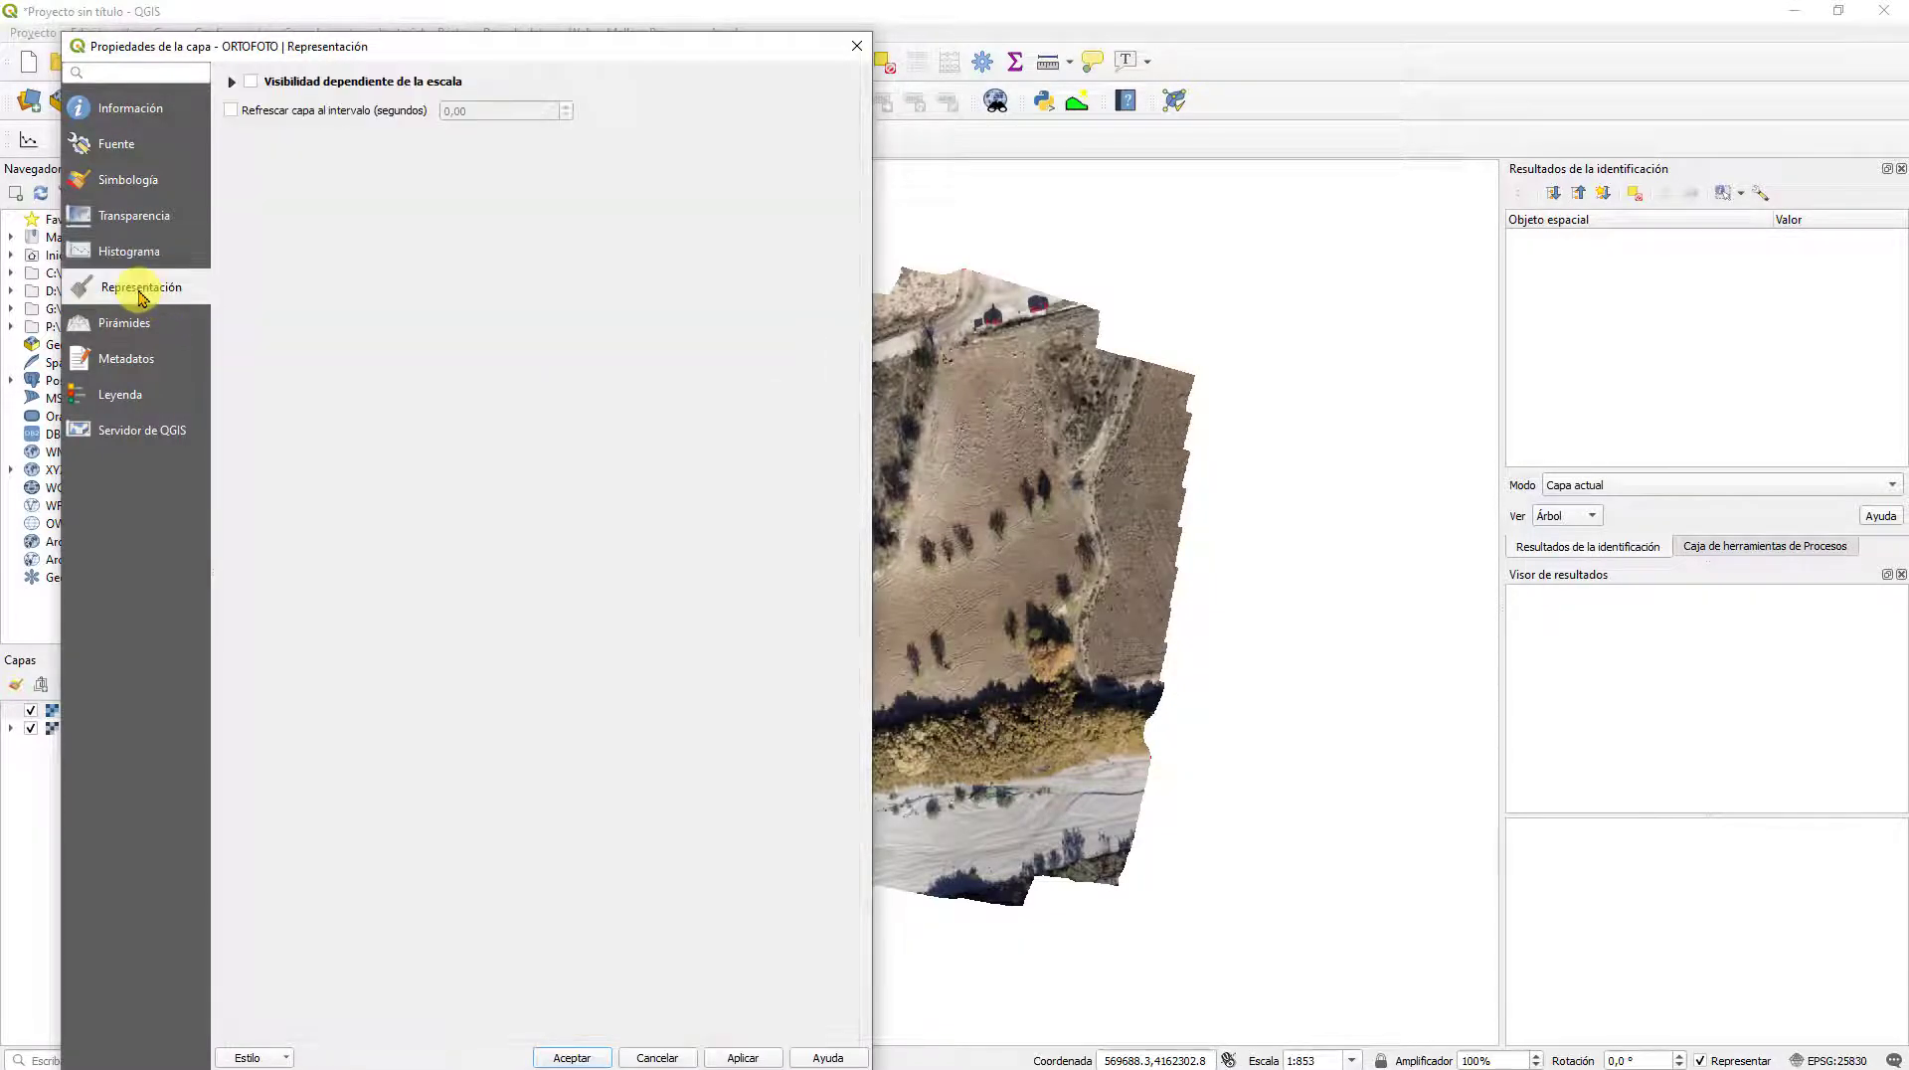
{"action": "left_click", "coordinate": [136, 322]}
{"action": "left_click", "coordinate": [123, 360]}
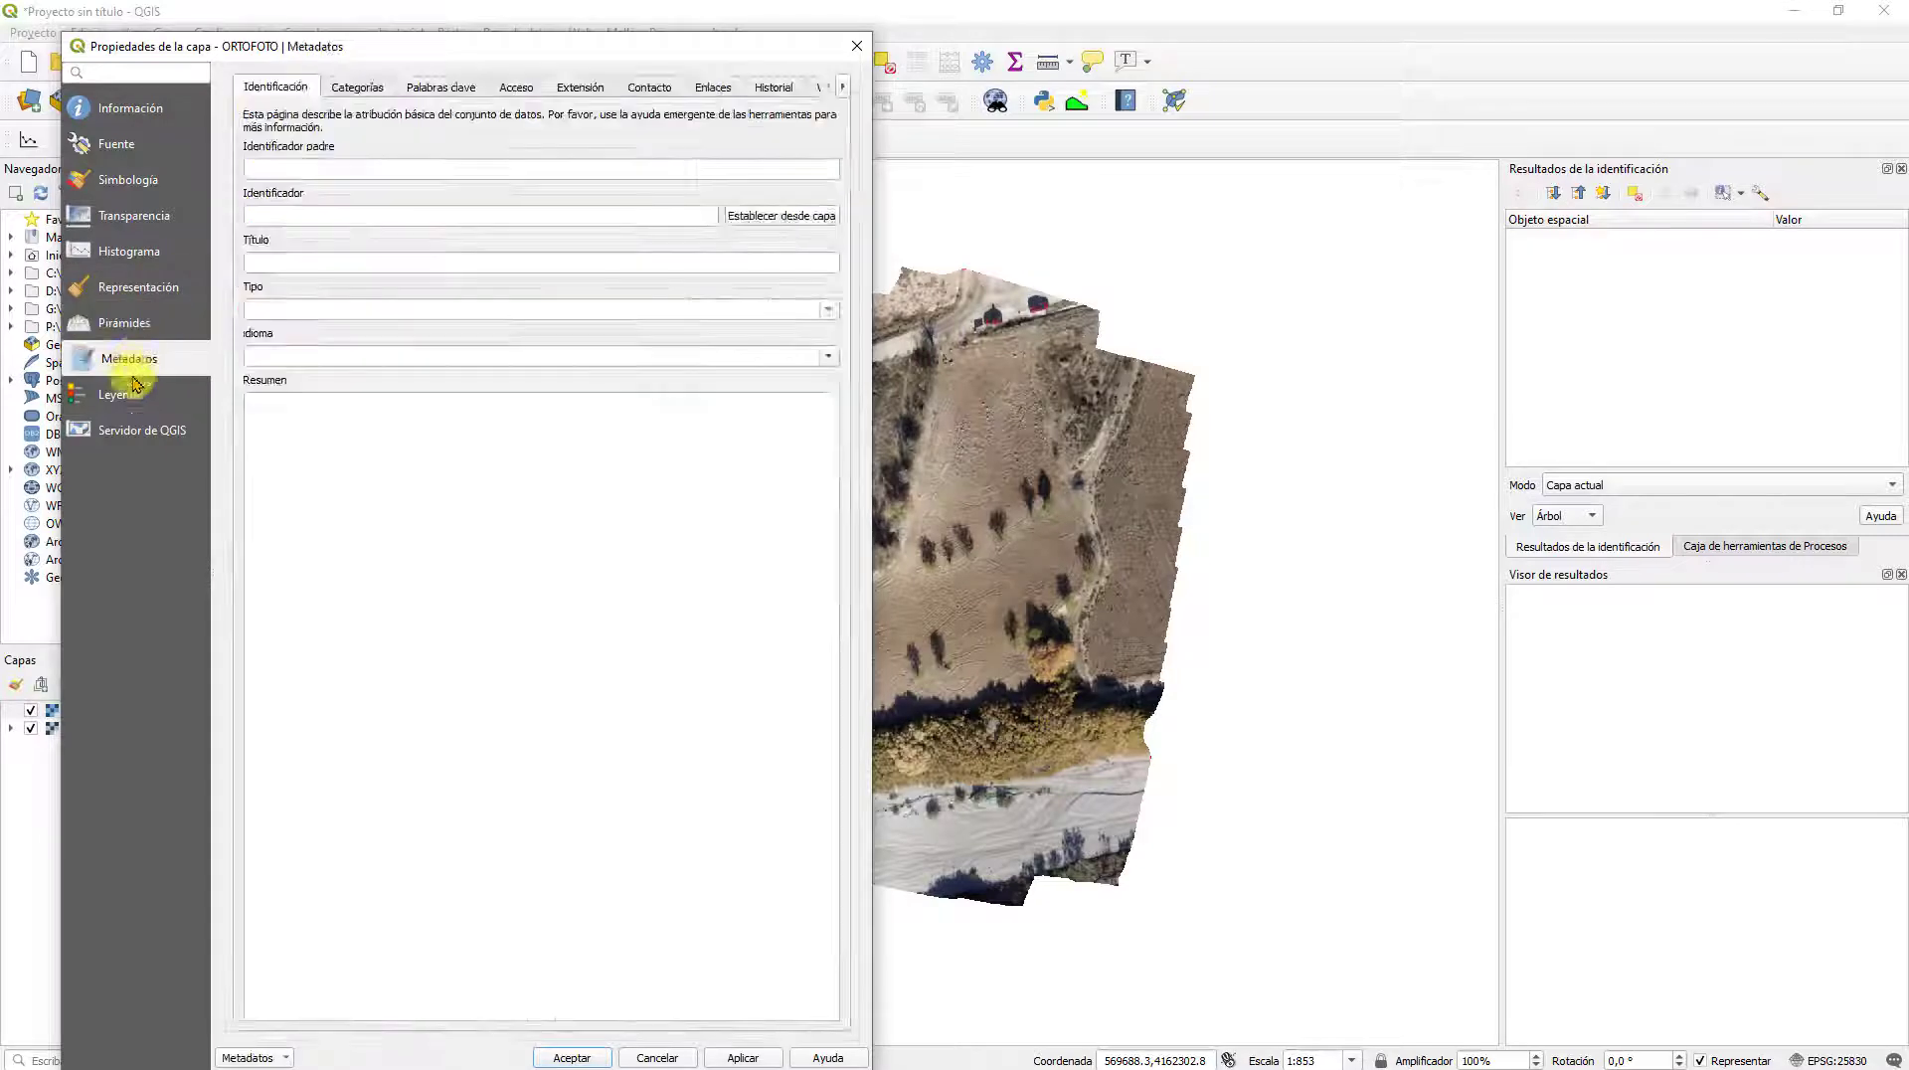
{"action": "left_click", "coordinate": [124, 394]}
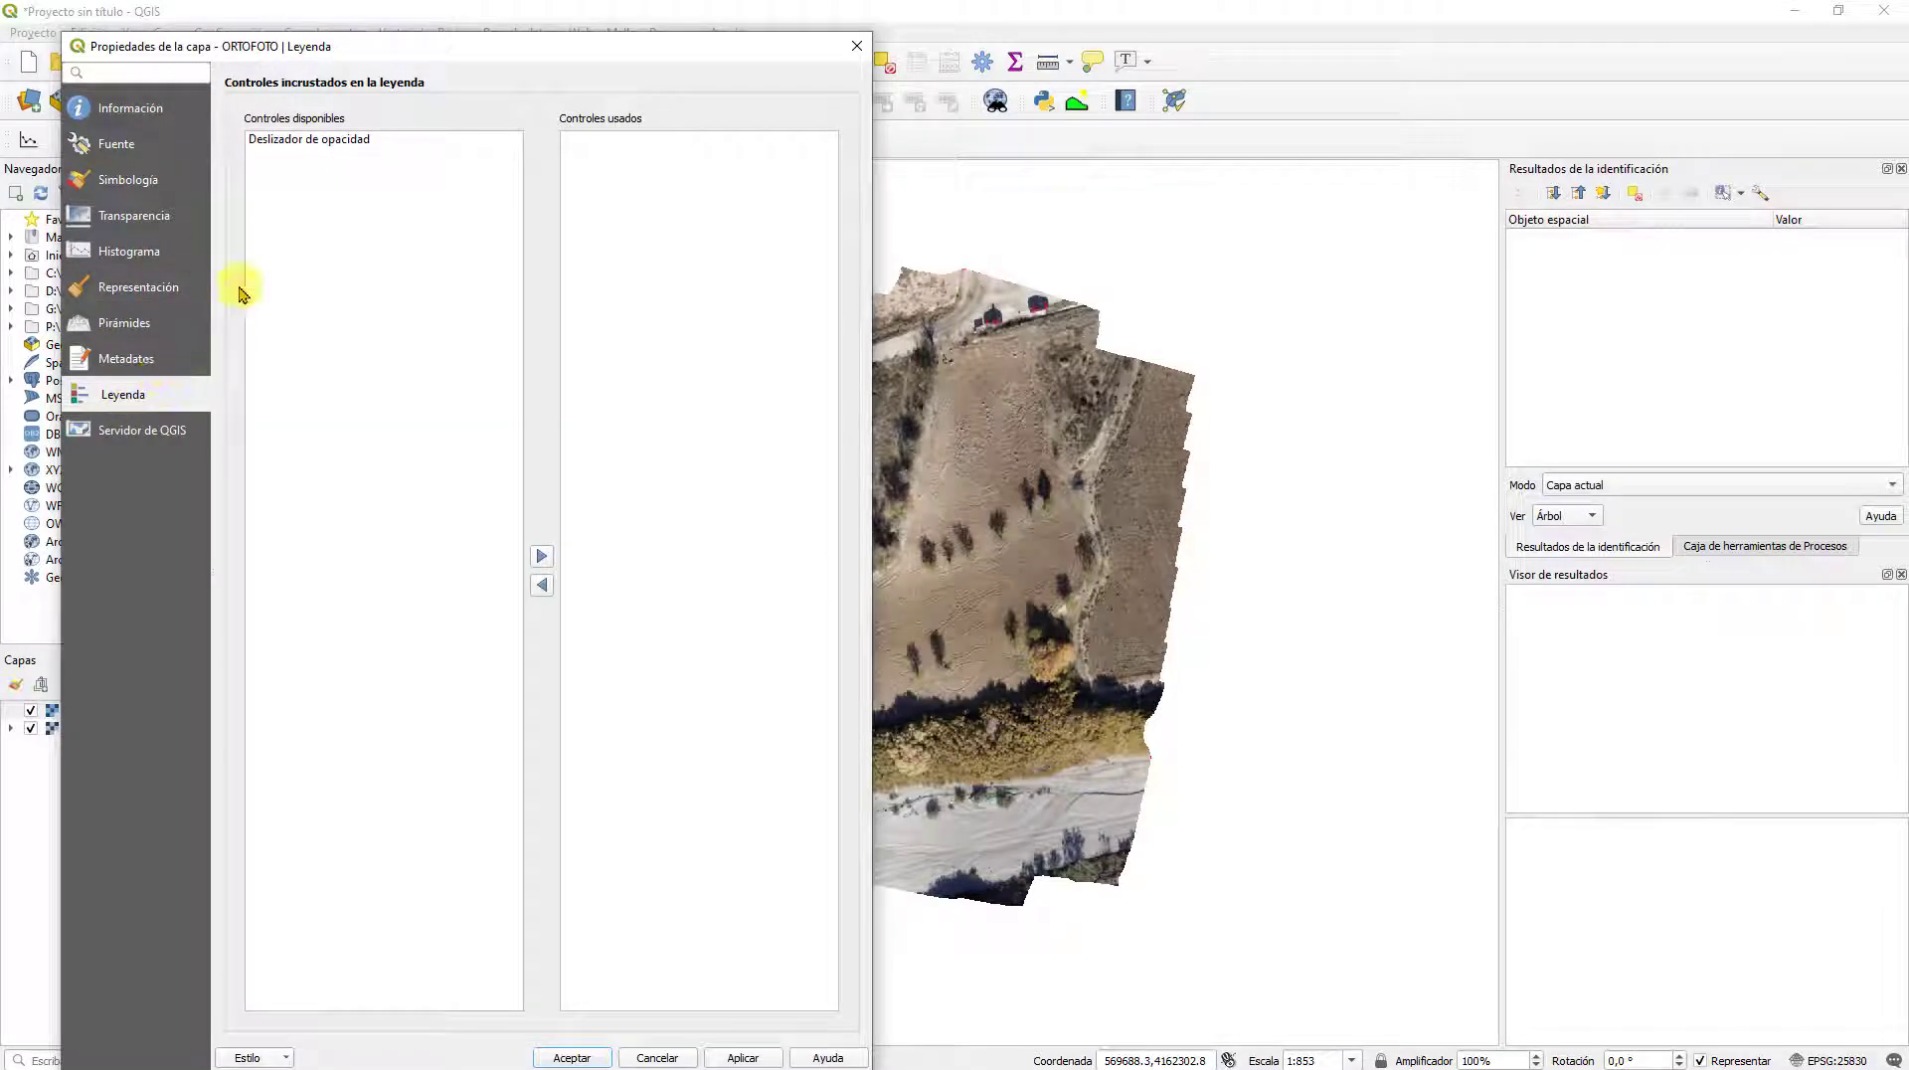
{"action": "left_click", "coordinate": [140, 430]}
Step: Recheck ORTOFOTO's Información, Fuente and Simbología settings and accept the layer properties
{"action": "left_click", "coordinate": [131, 110]}
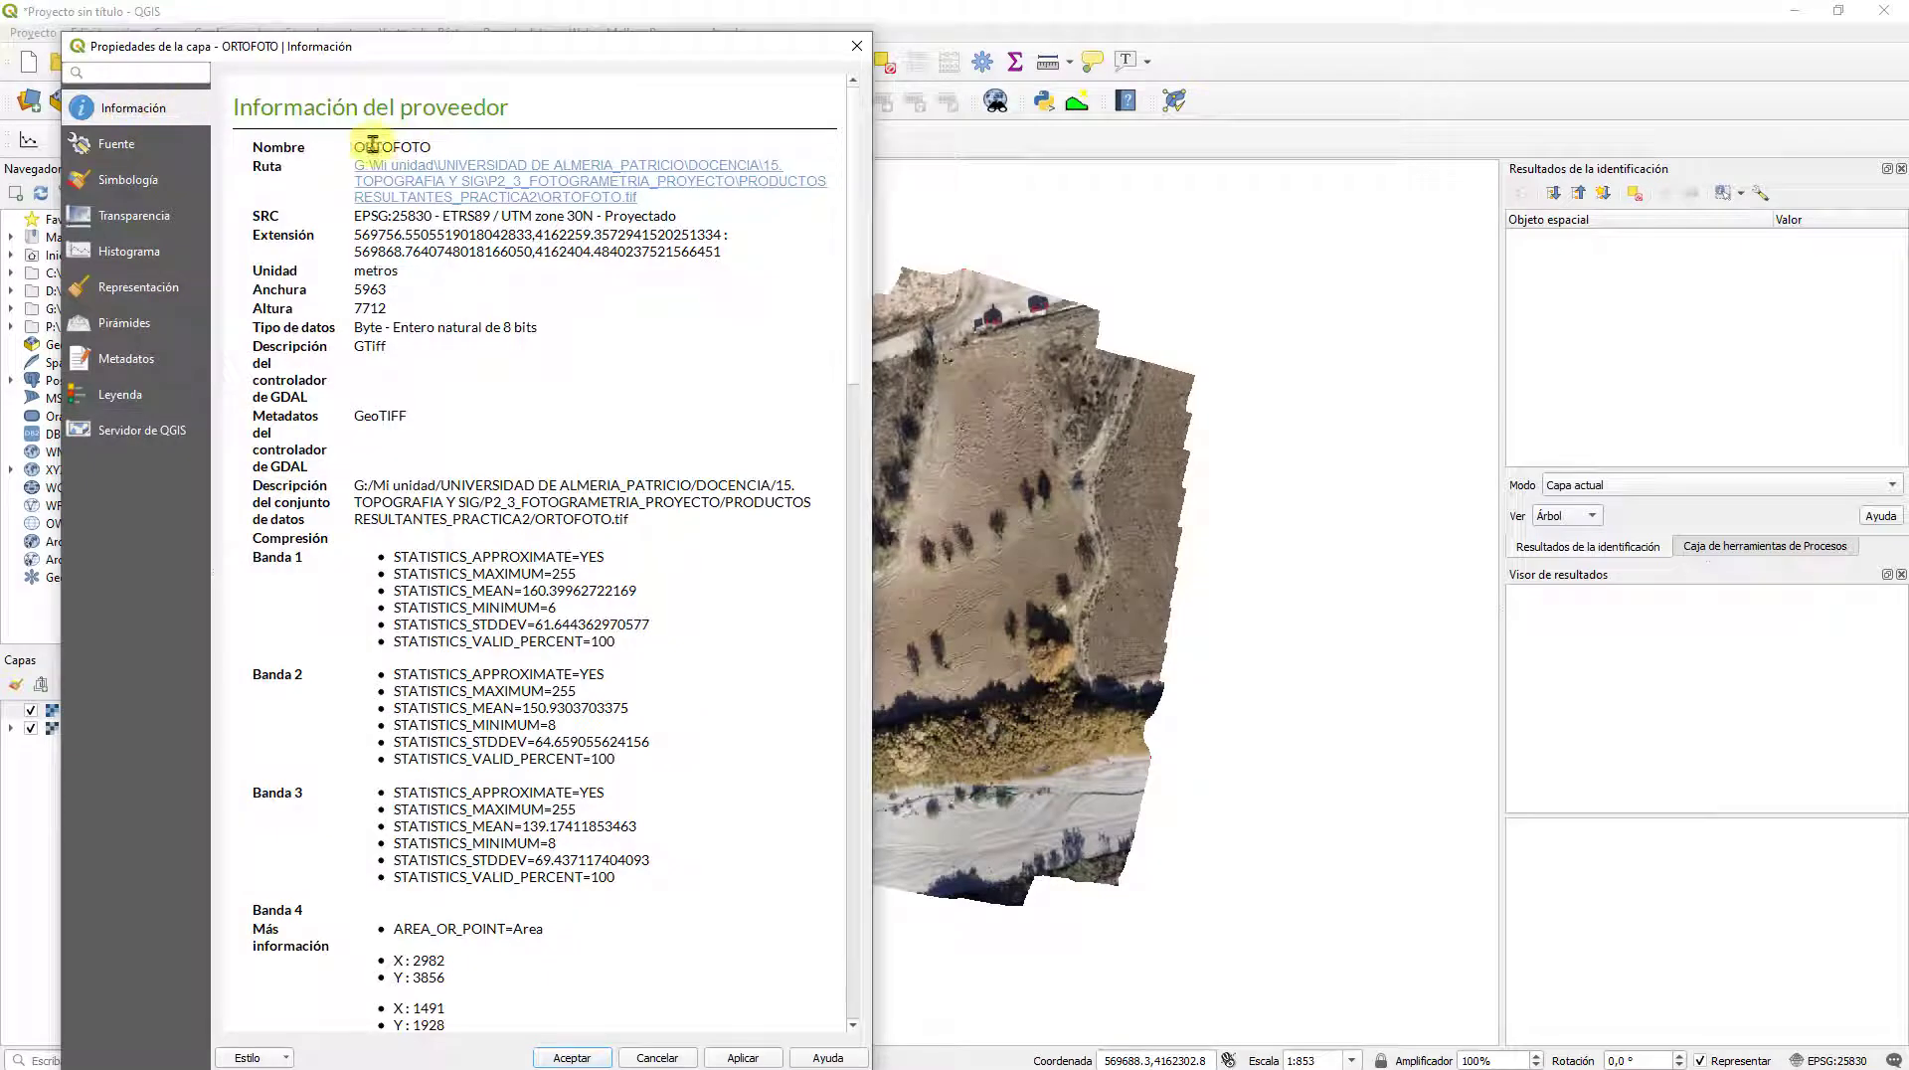
{"action": "left_click", "coordinate": [122, 145]}
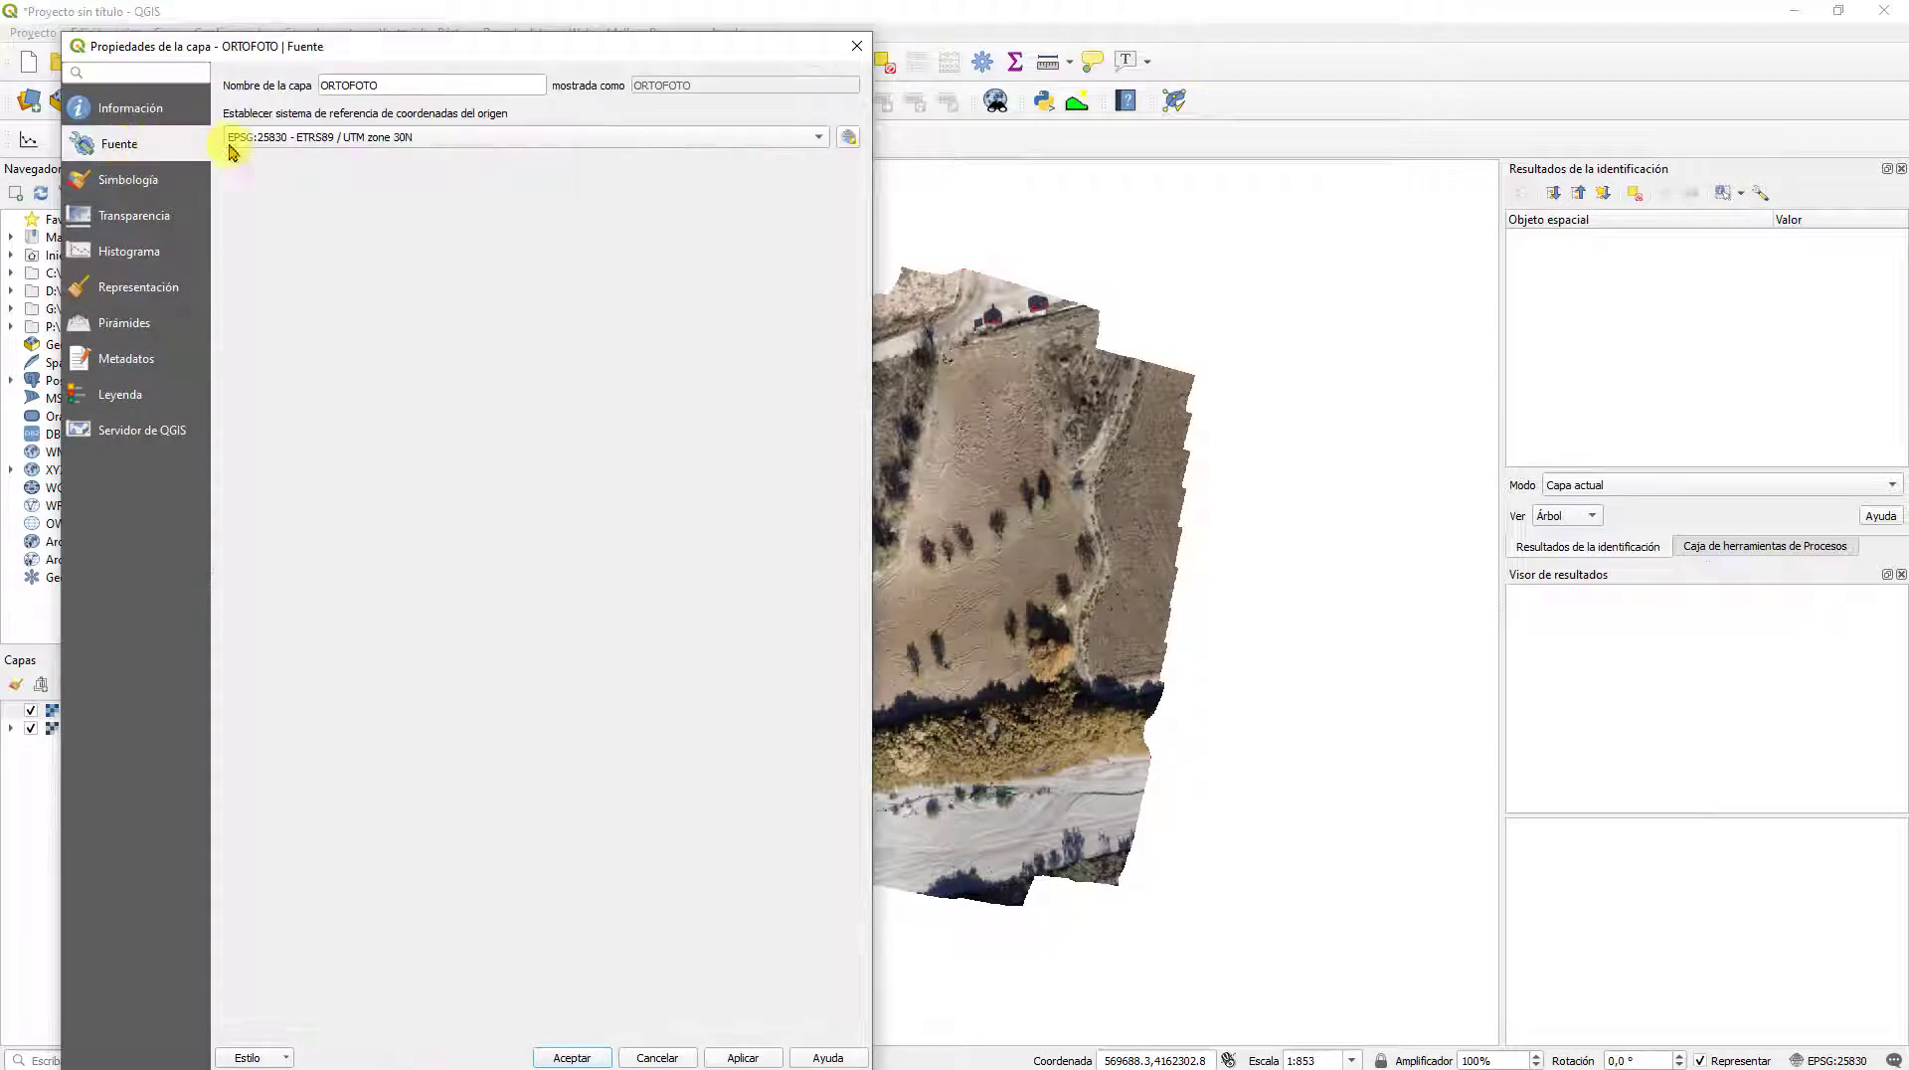
{"action": "left_click", "coordinate": [129, 179]}
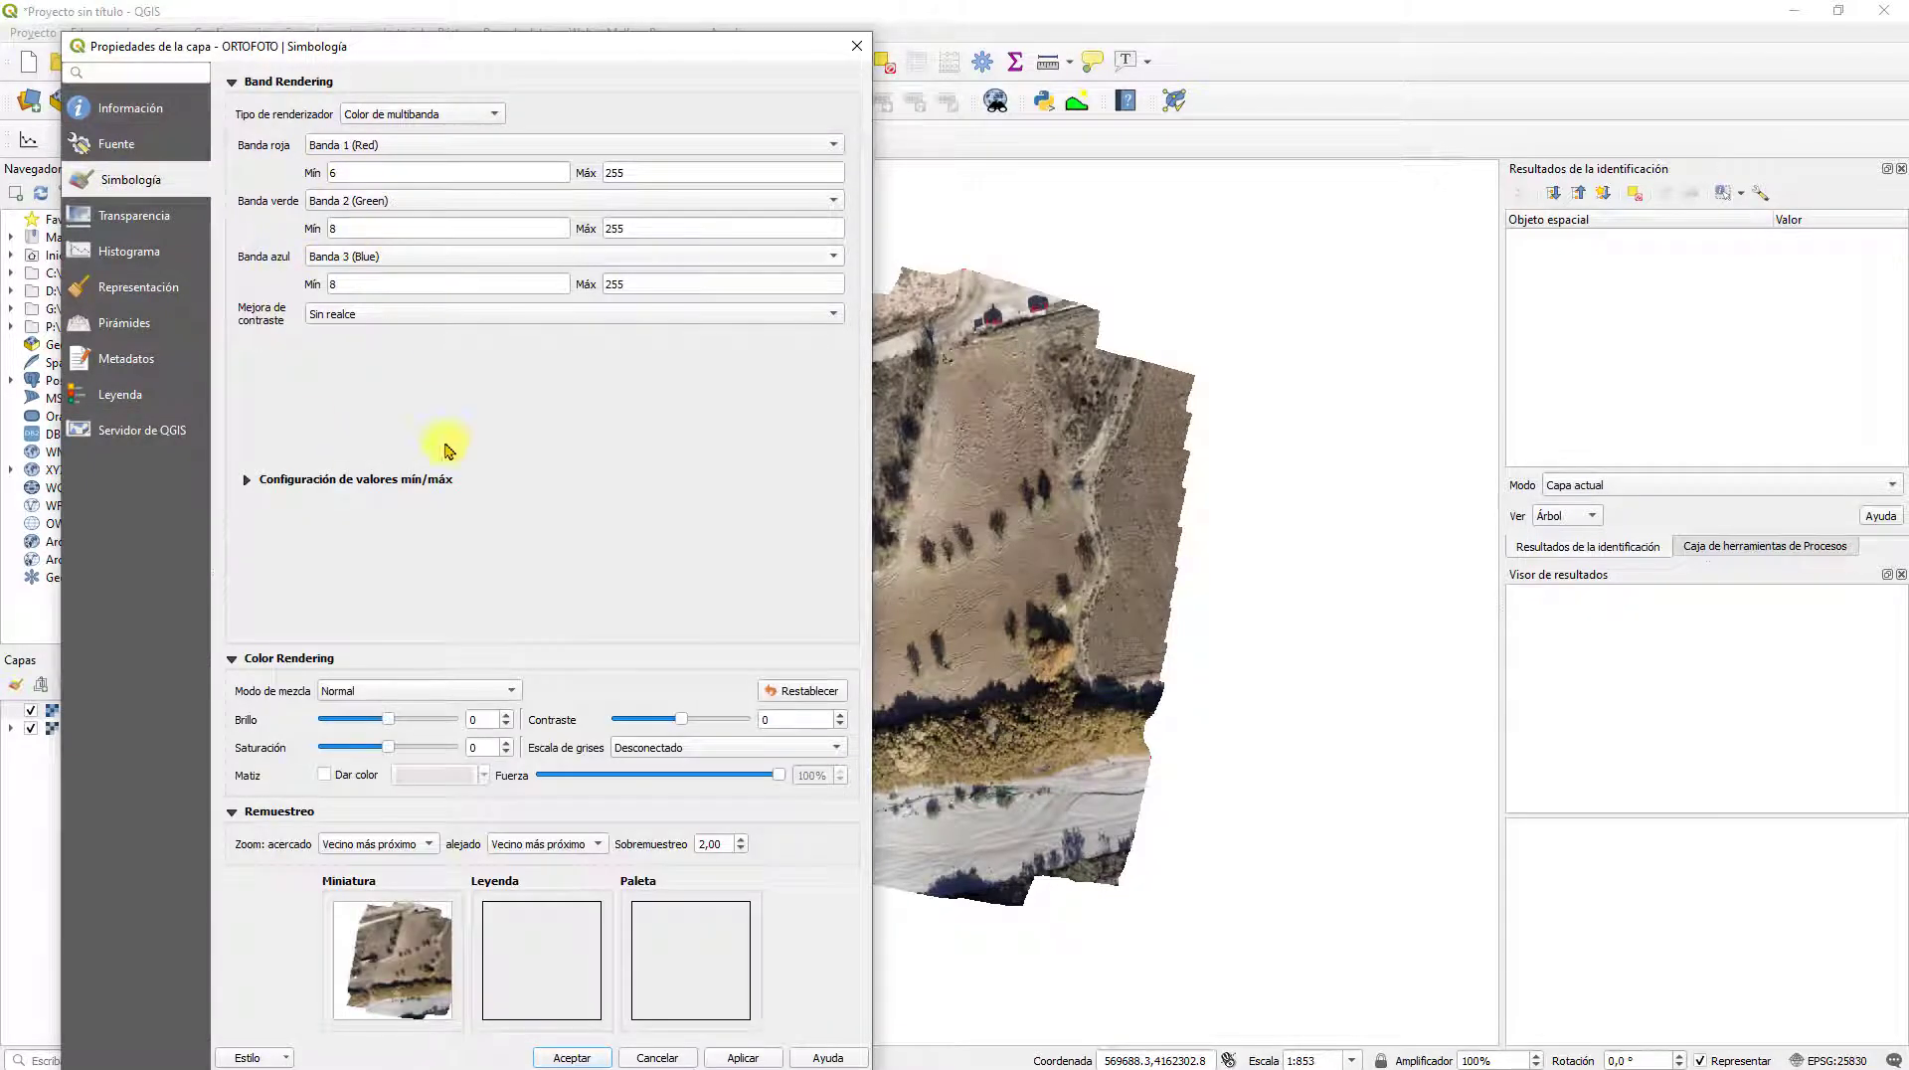
{"action": "left_click", "coordinate": [586, 1061]}
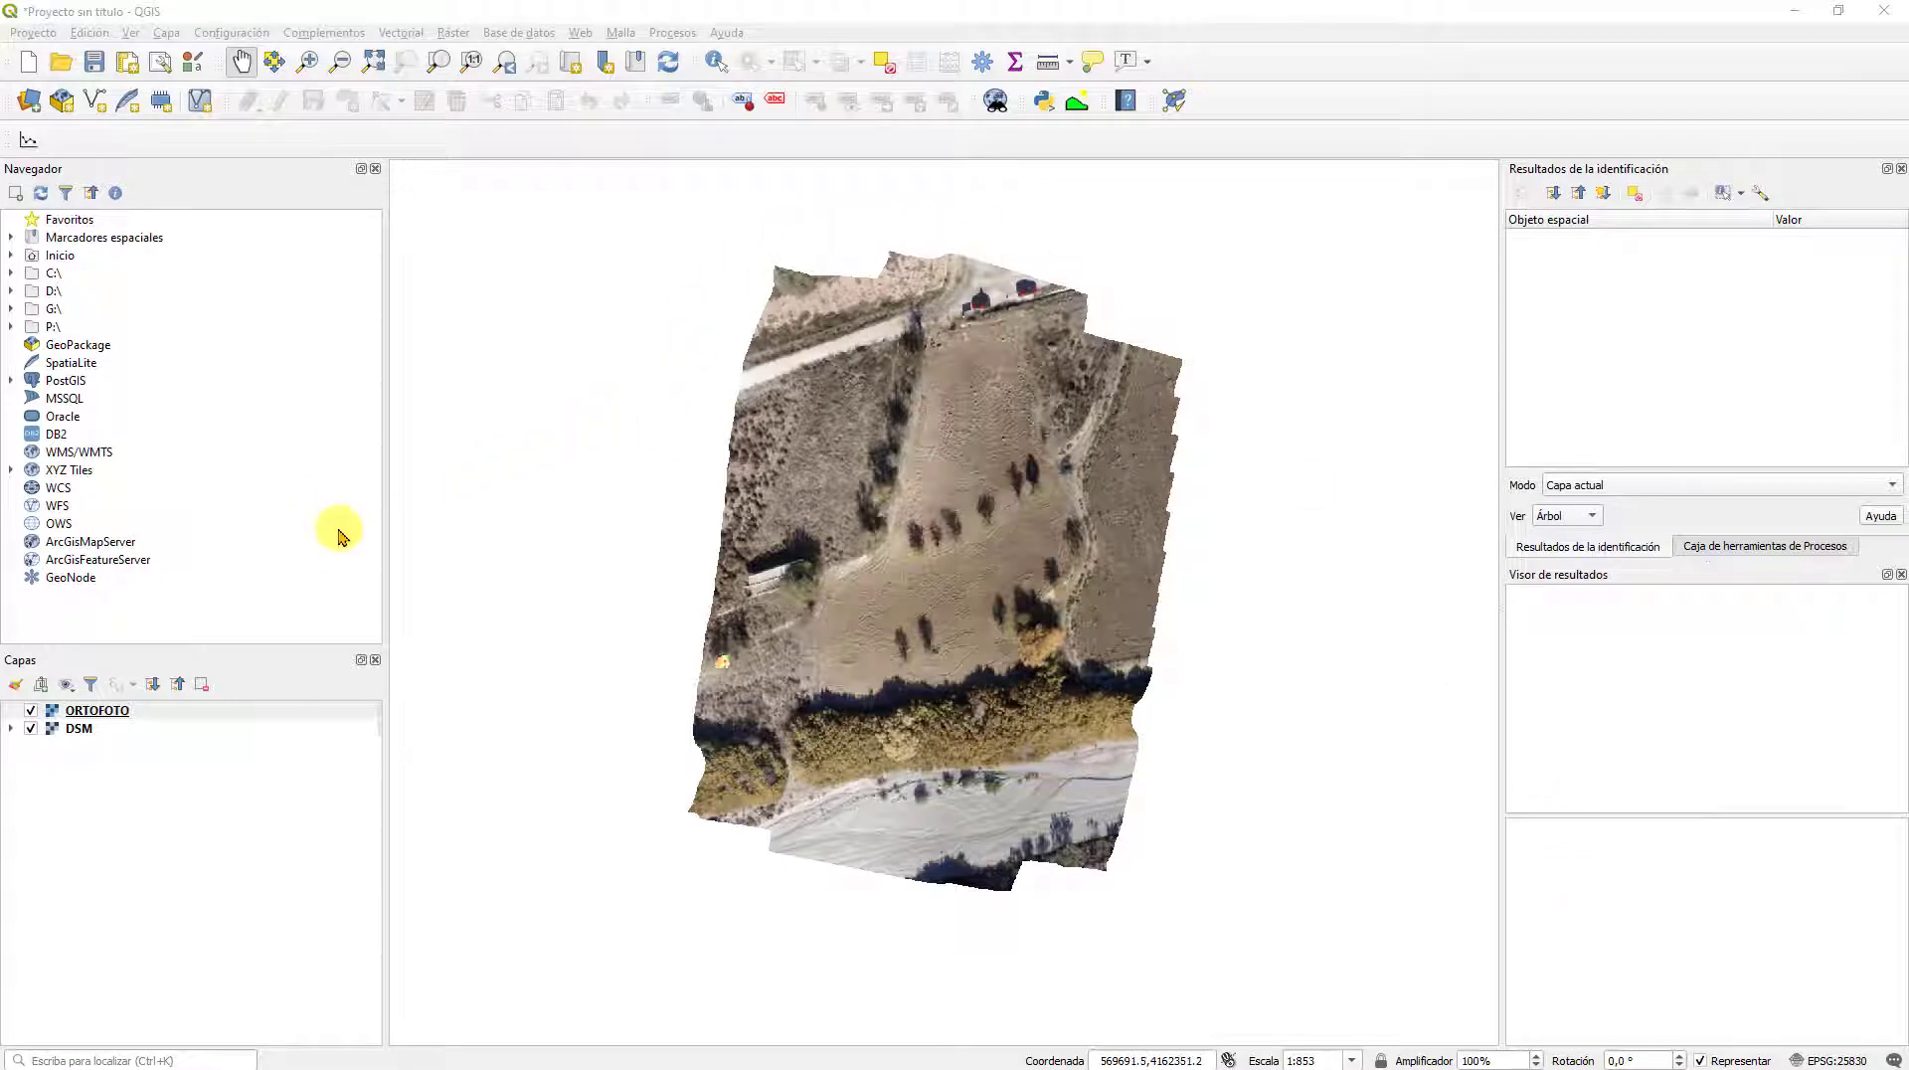
Step: Add the Google Earth XYZ Tiles layer to the project and place it beneath ORTOFOTO and DSM
{"action": "left_click", "coordinate": [11, 469]}
{"action": "left_click", "coordinate": [70, 489]}
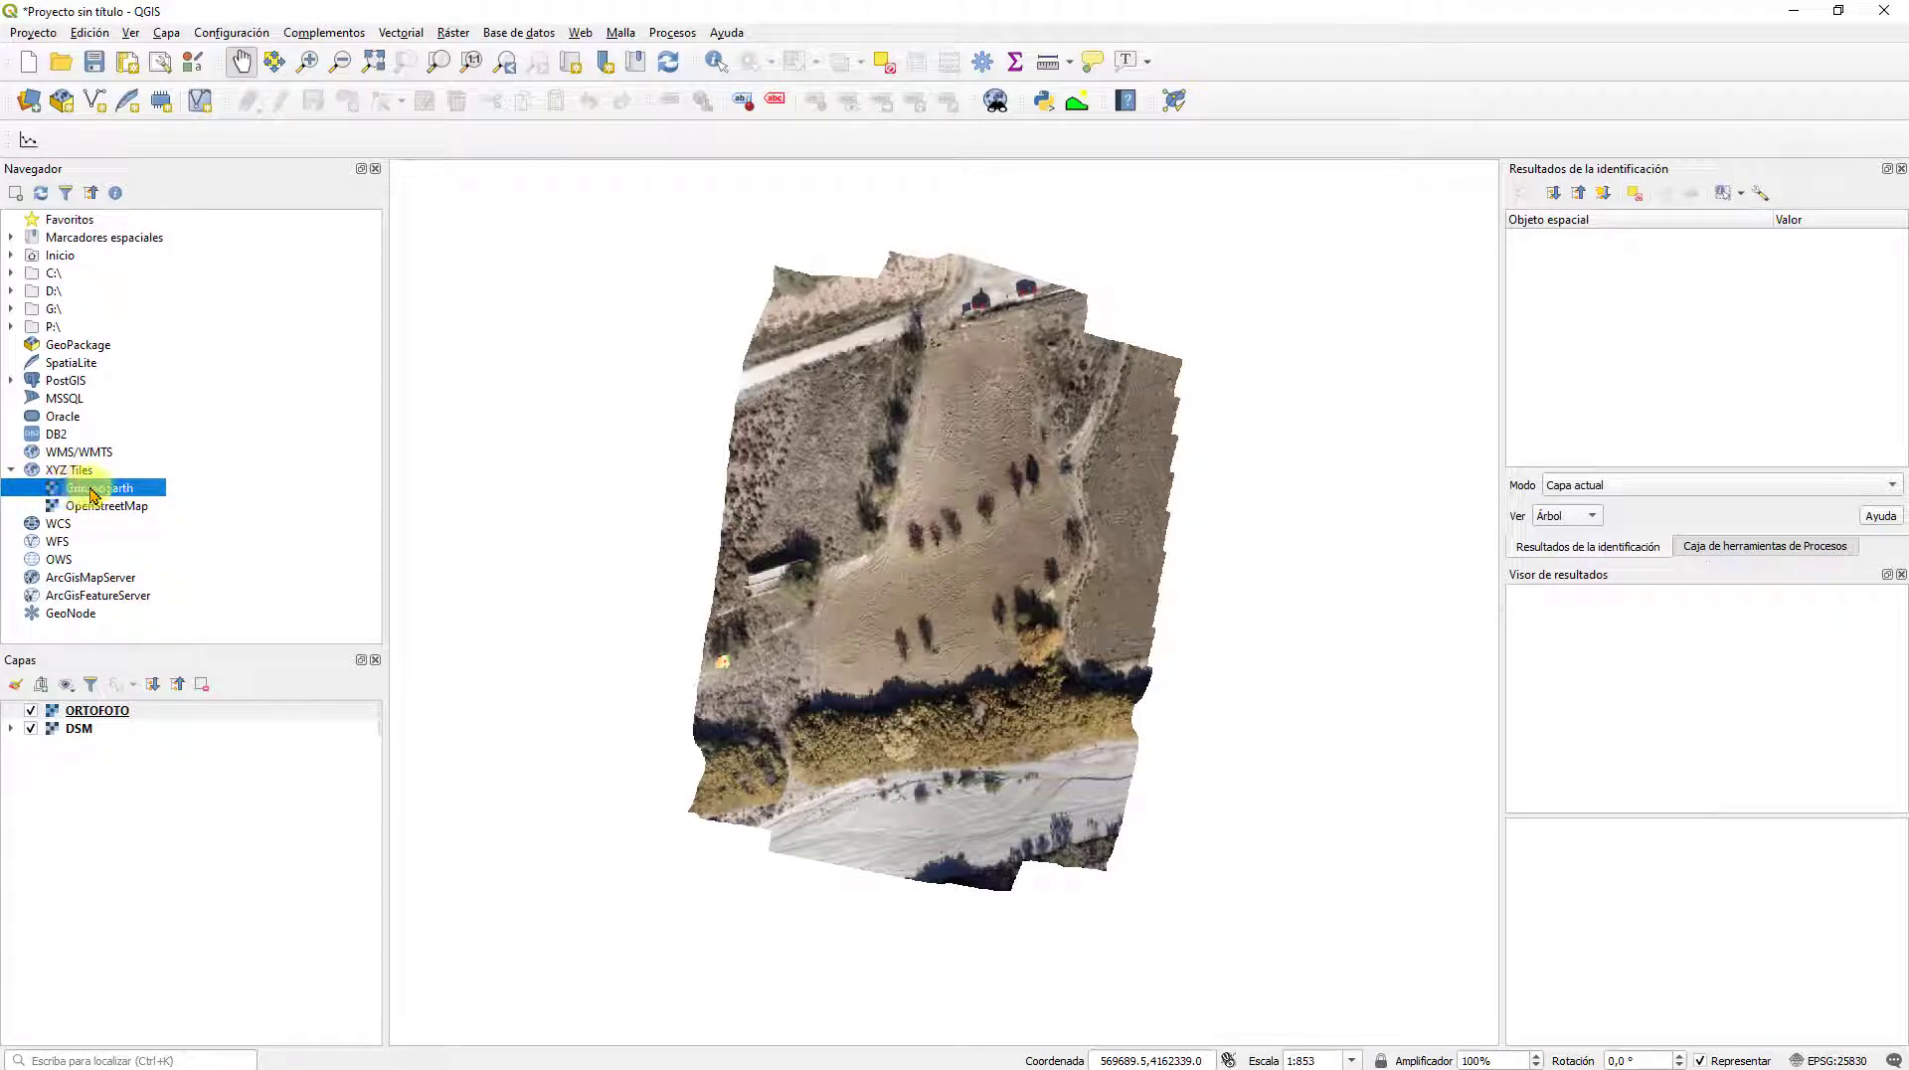
{"action": "left_click_drag", "start_coordinate": [91, 495], "coordinate": [111, 784]}
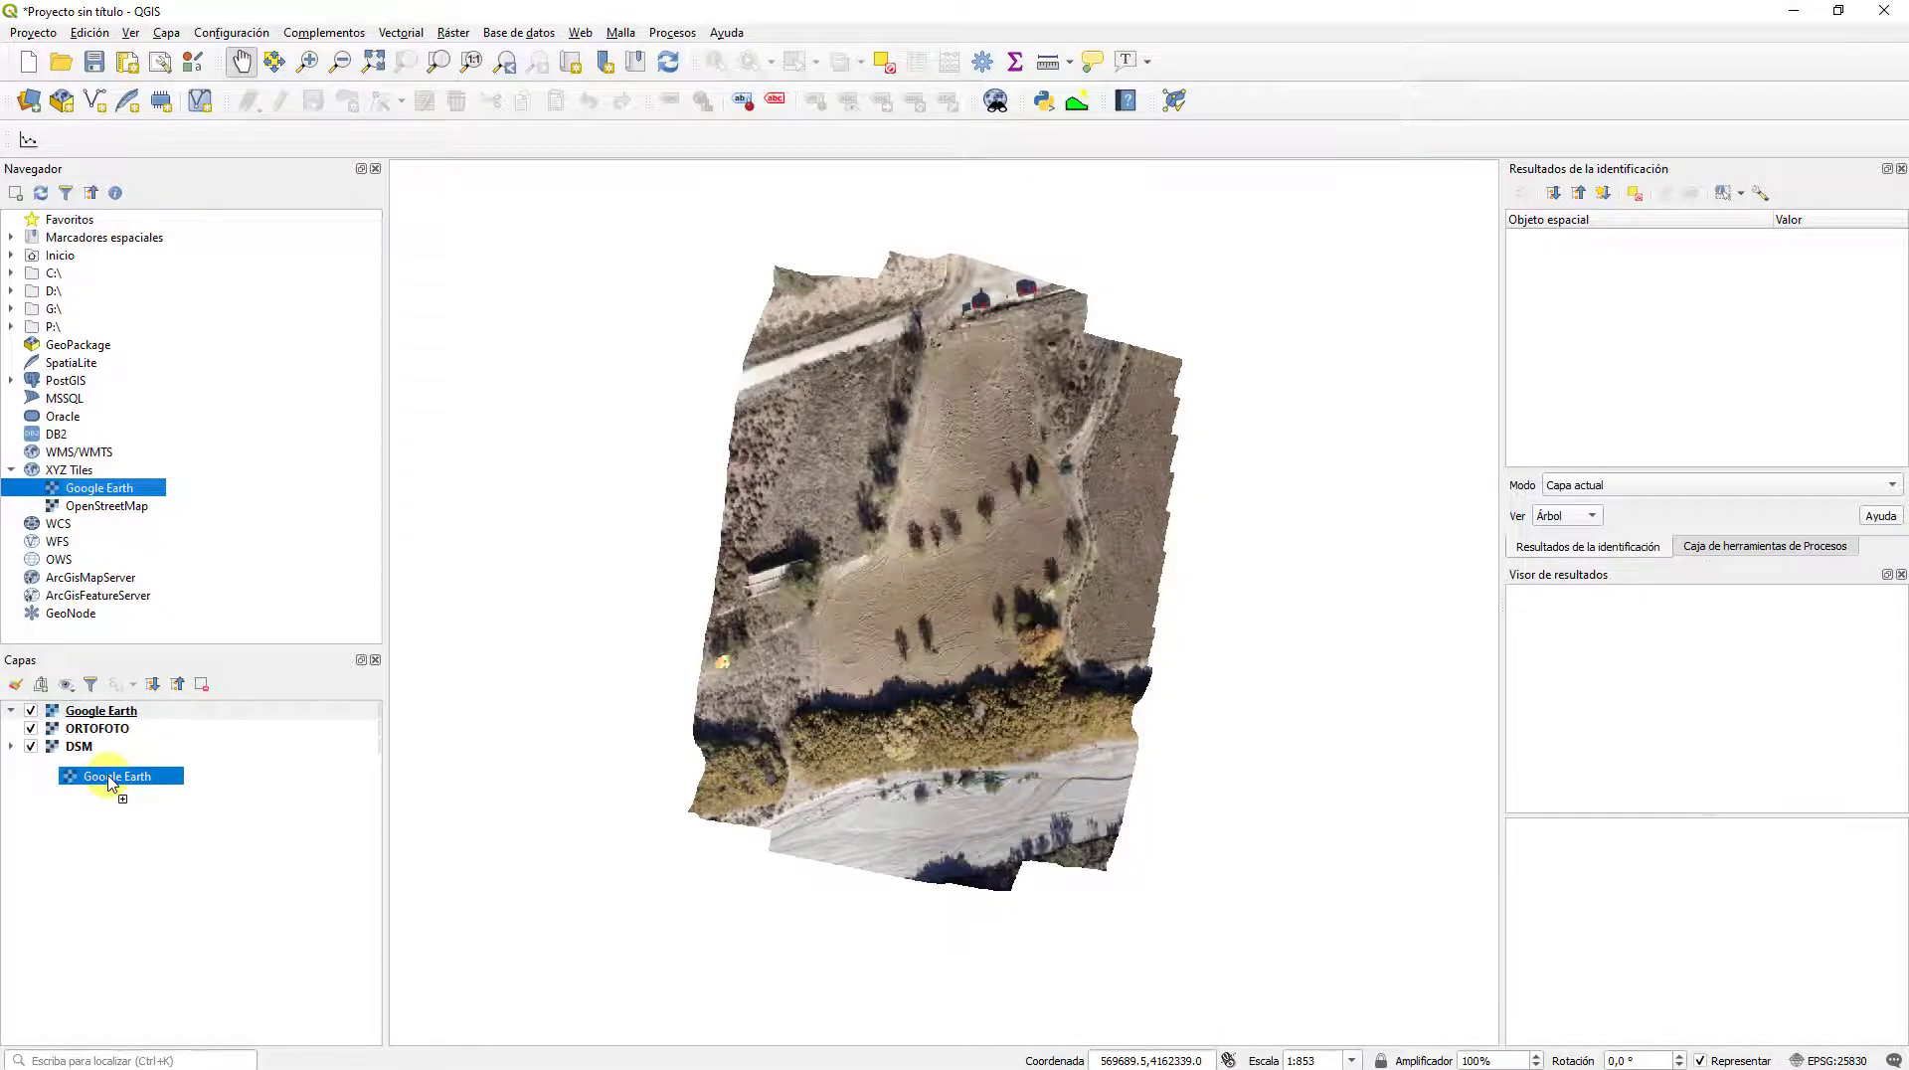
{"action": "left_click_drag", "start_coordinate": [99, 712], "coordinate": [111, 794]}
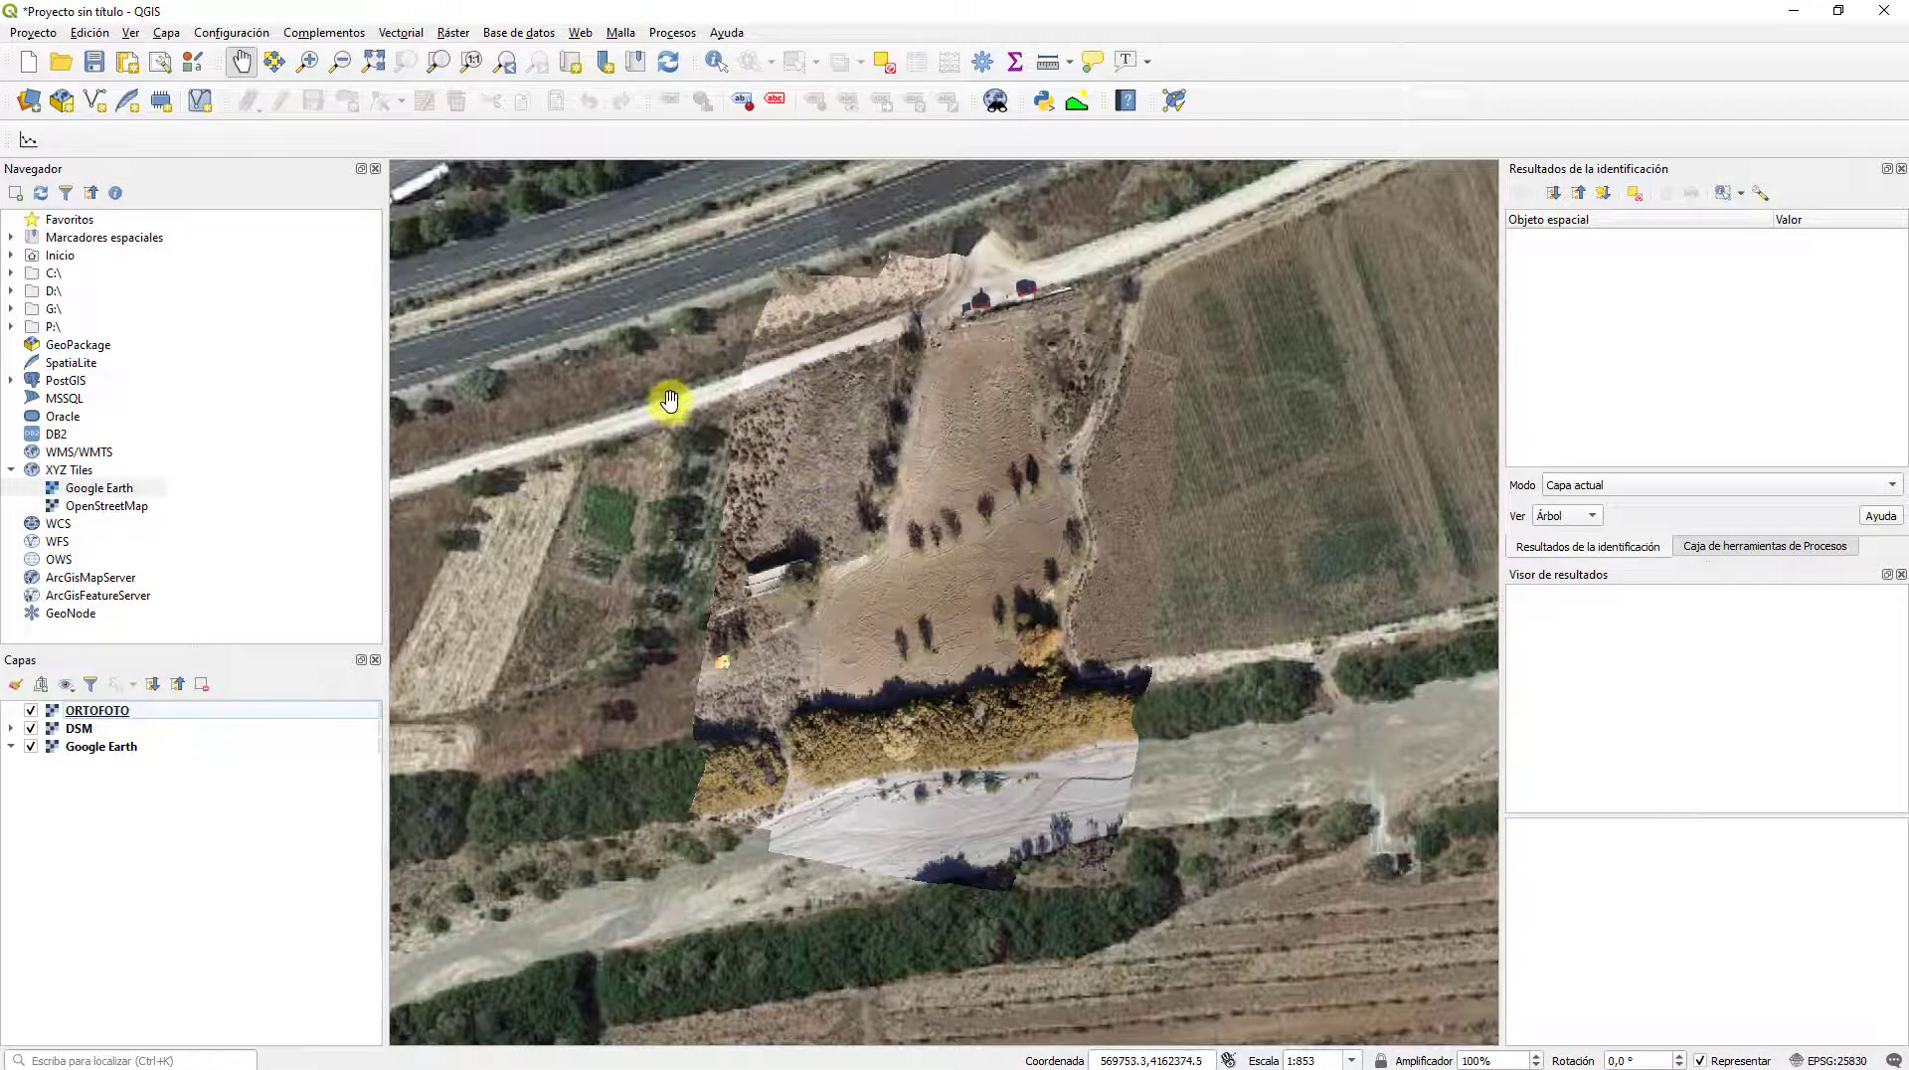
Step: Hide the DSM layer so that only ORTOFOTO is displayed over the Google Earth basemap
{"action": "scroll", "coordinate": [888, 412], "scroll_direction": "down", "scroll_amount": 1}
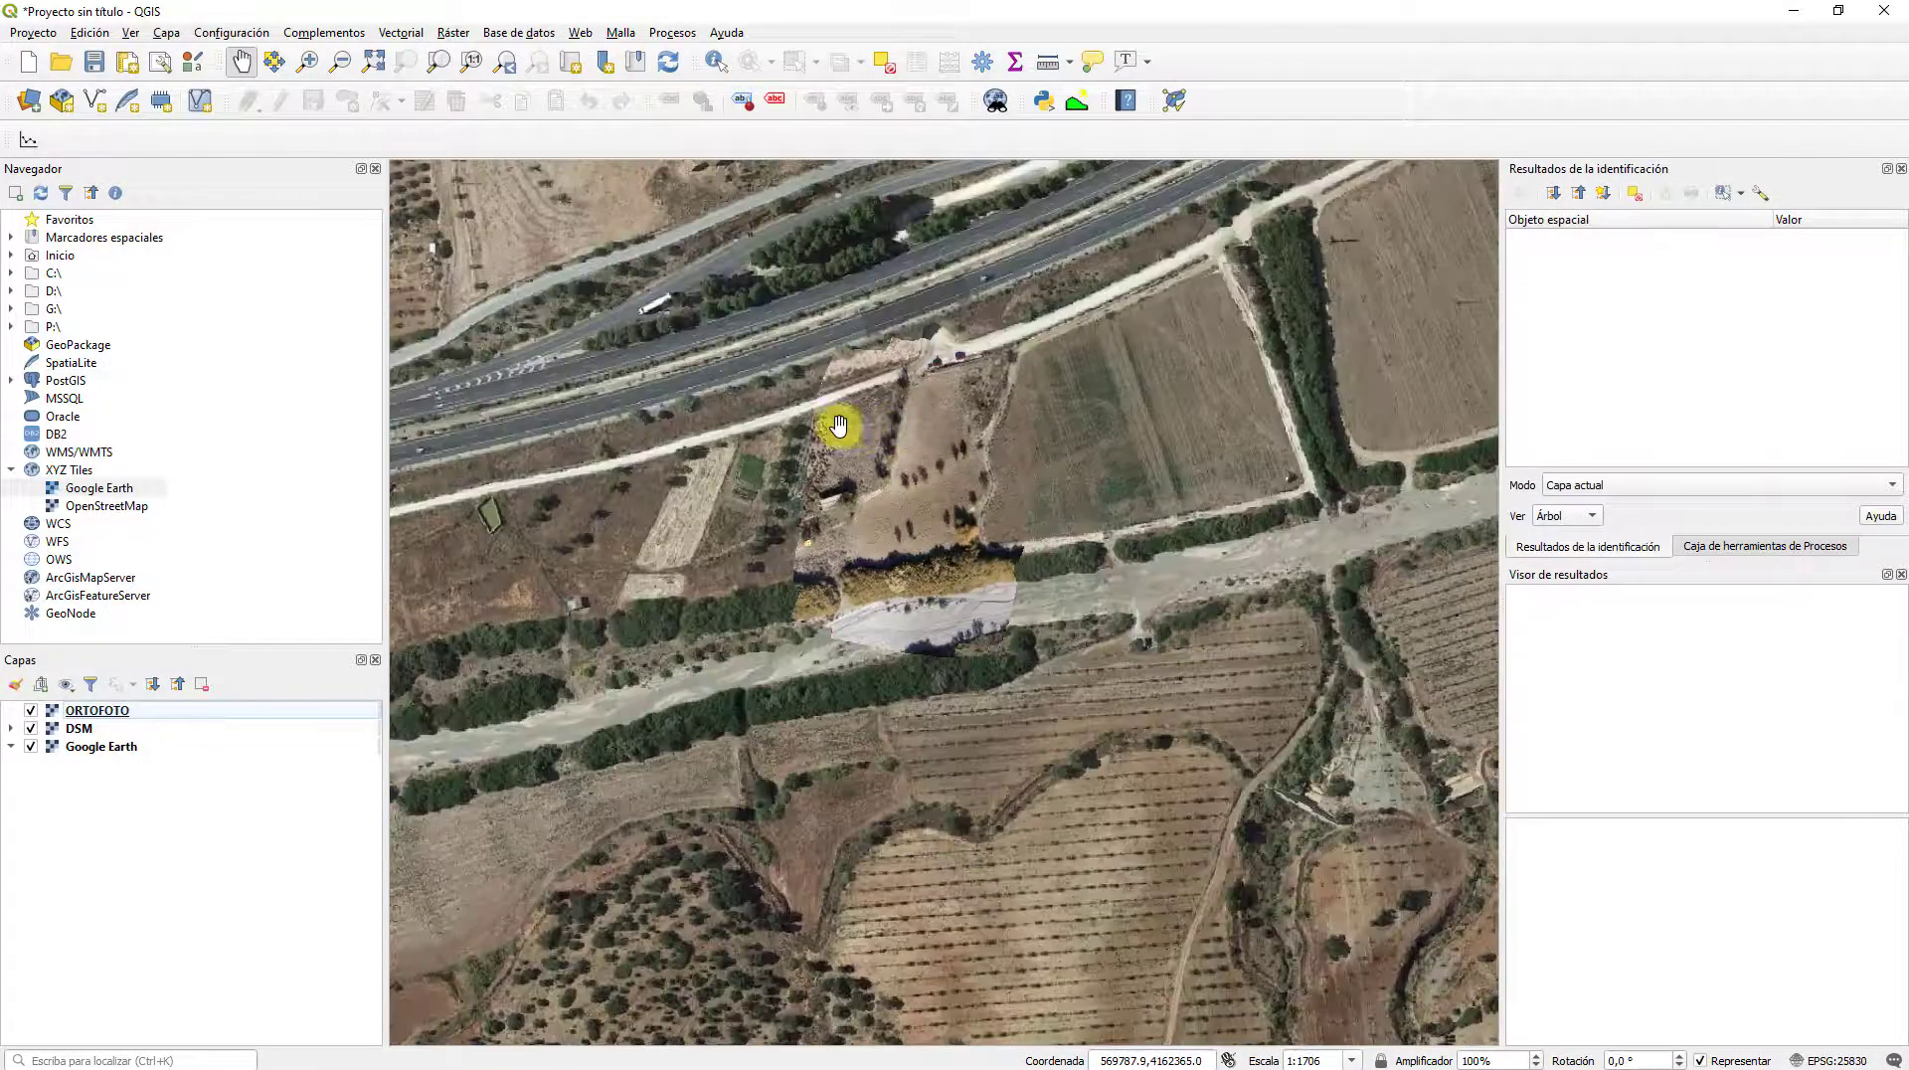
{"action": "left_click", "coordinate": [31, 710]}
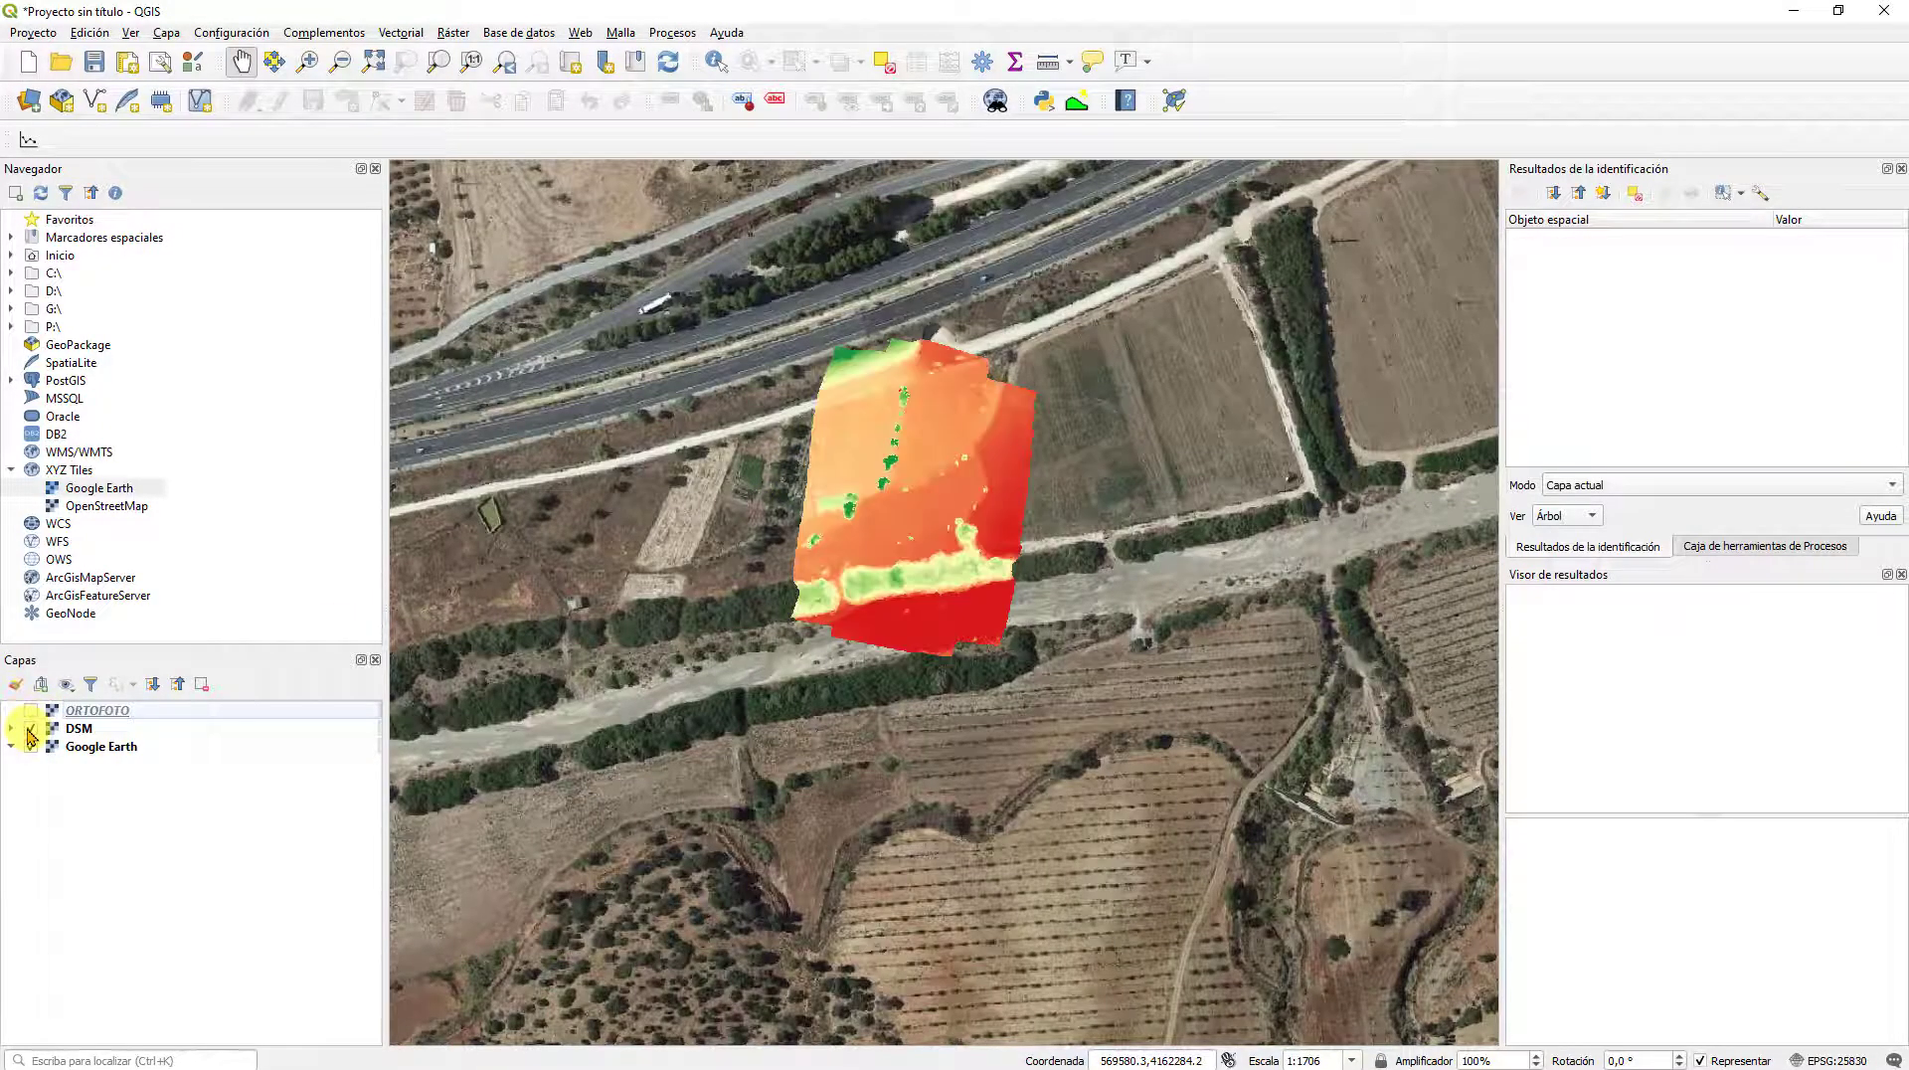
{"action": "left_click", "coordinate": [31, 728]}
{"action": "left_click", "coordinate": [30, 712]}
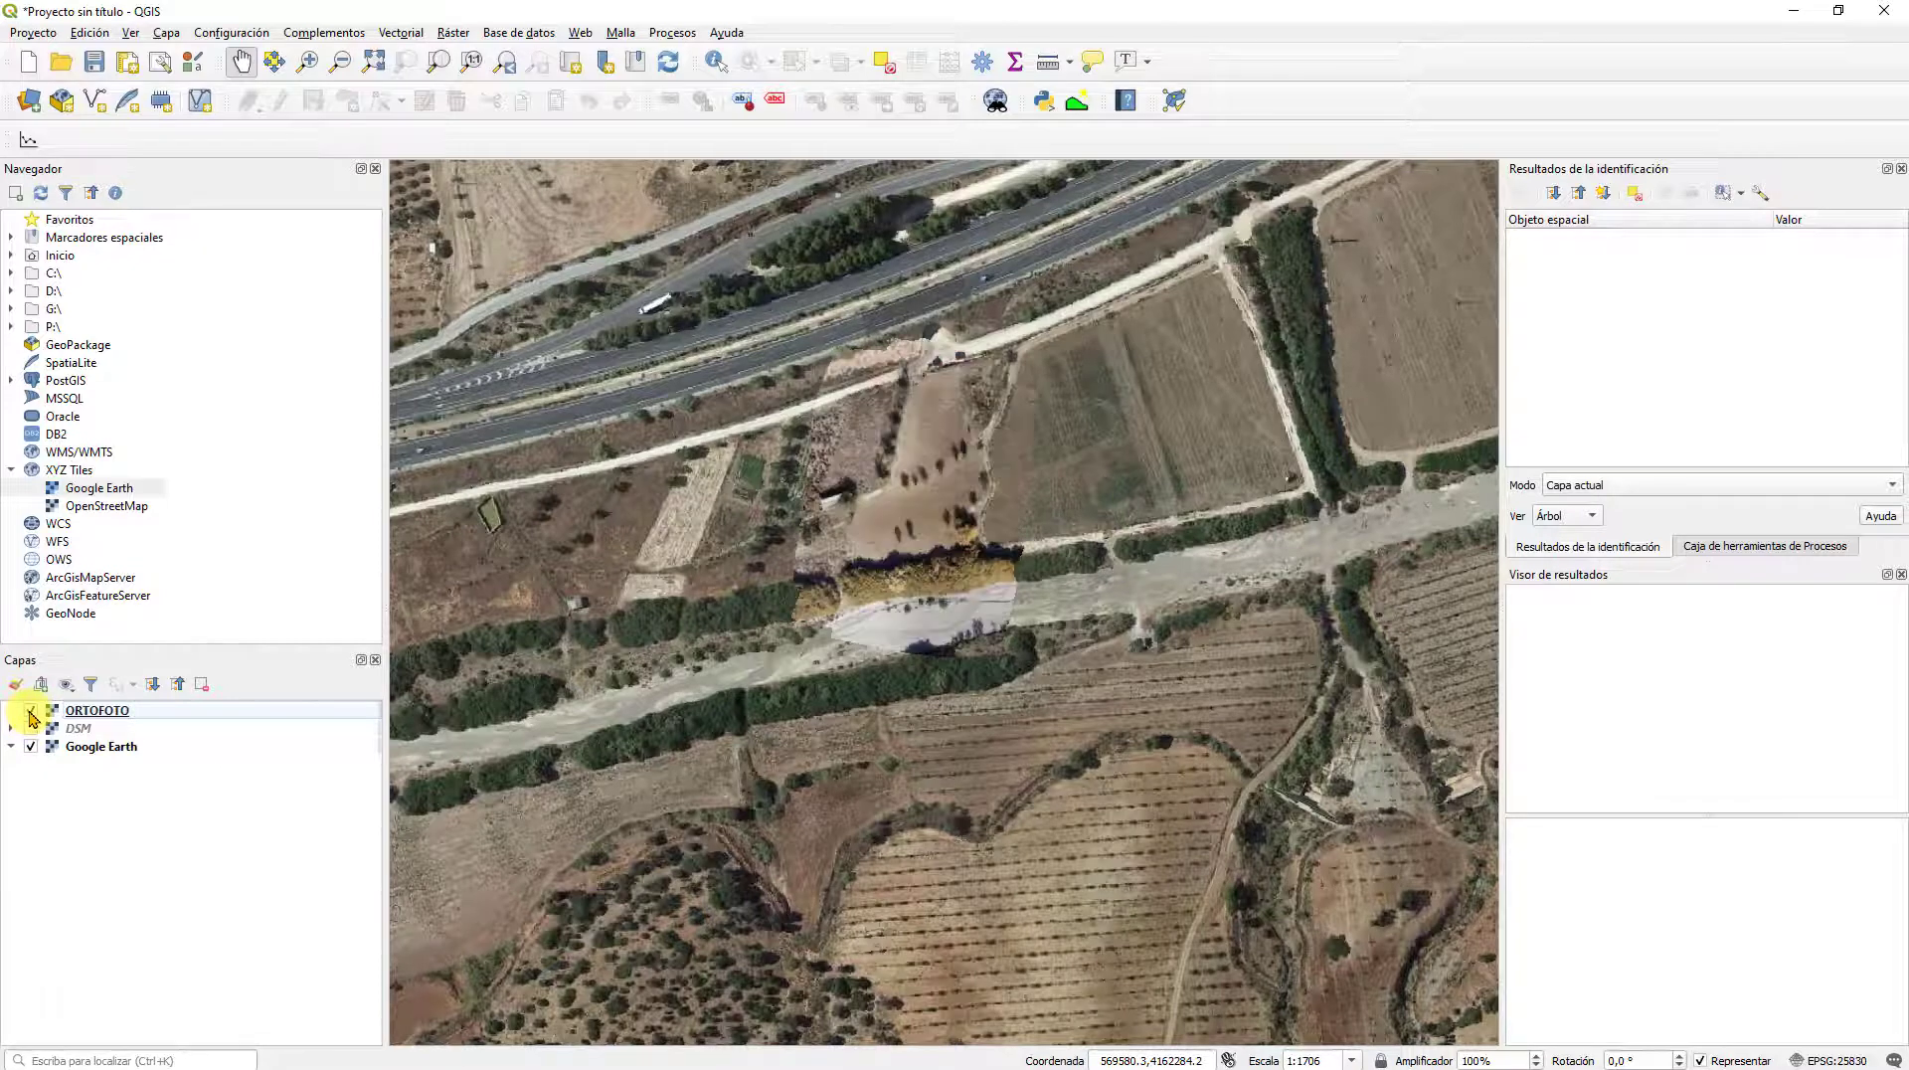
Step: Toggle ORTOFOTO's visibility repeatedly to compare the orthophoto with the Google Earth imagery beneath it
{"action": "left_click", "coordinate": [31, 712]}
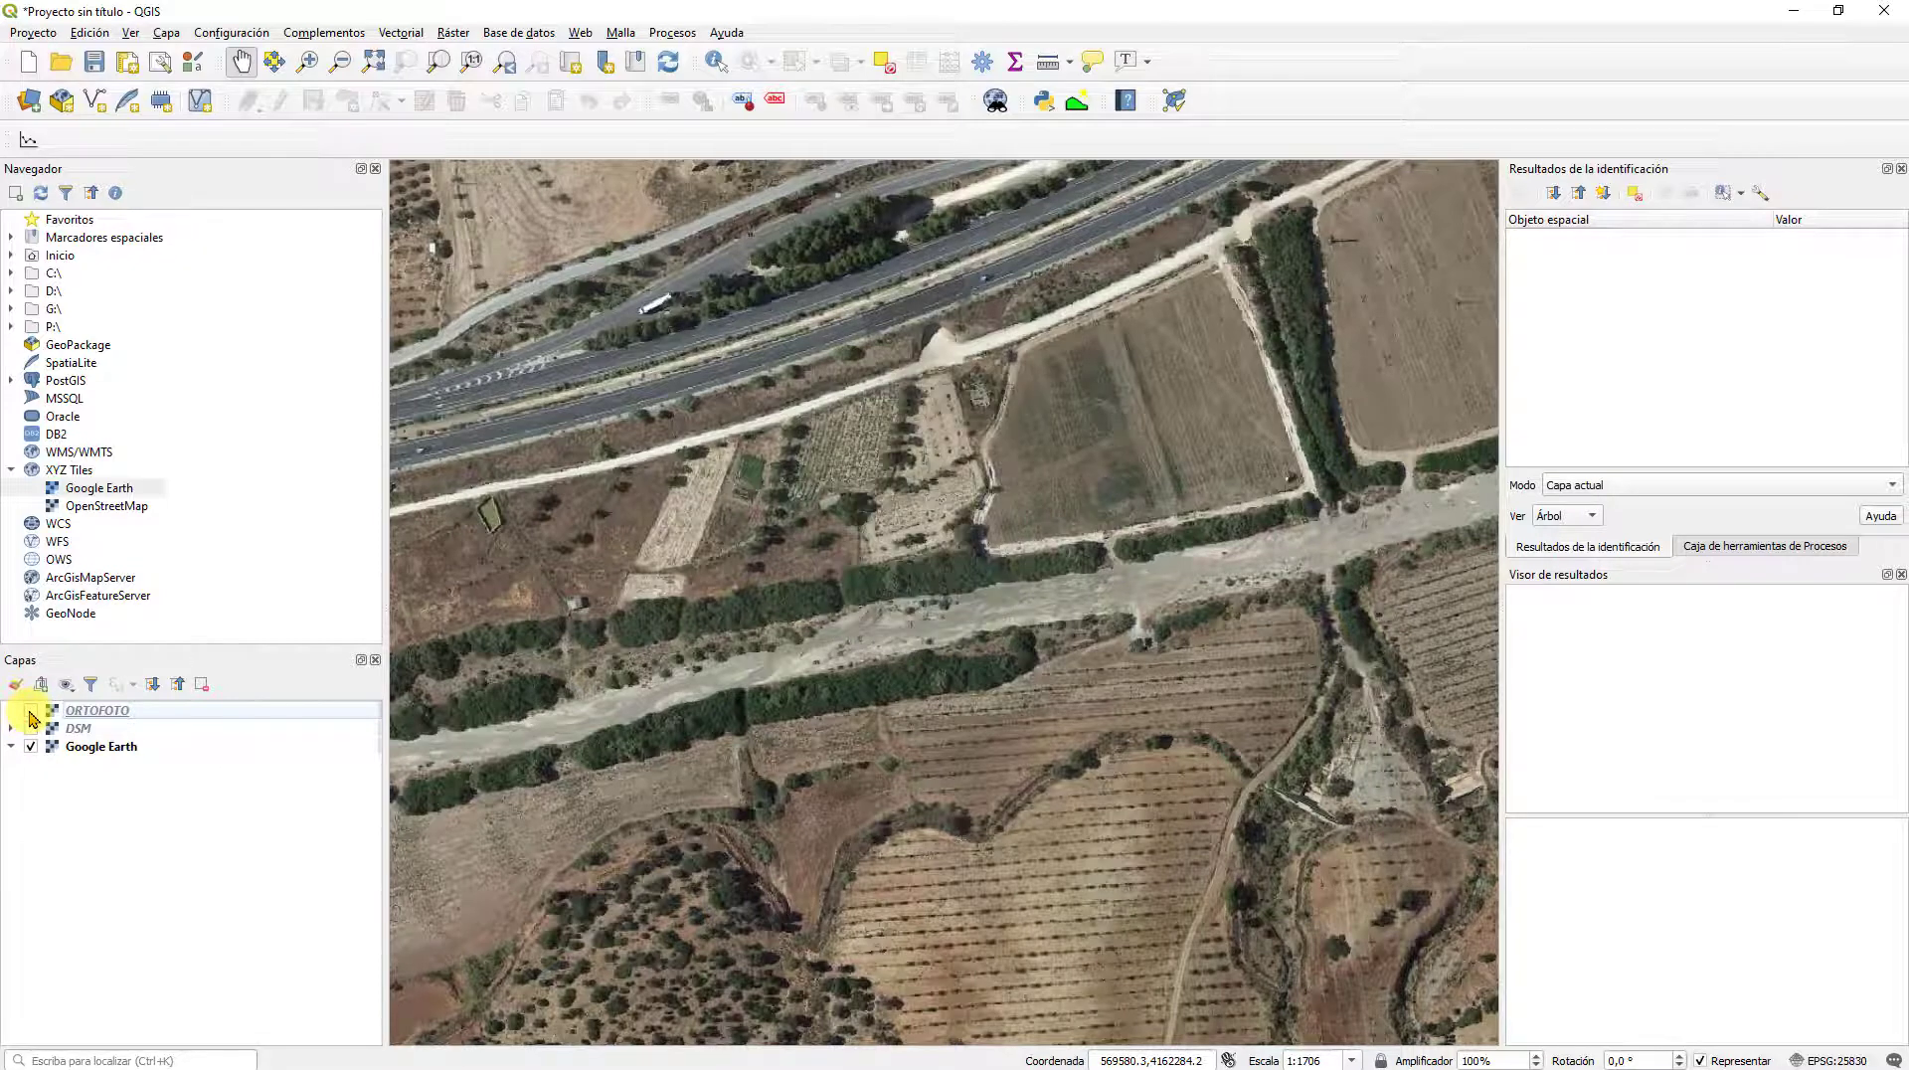
{"action": "left_click", "coordinate": [31, 712]}
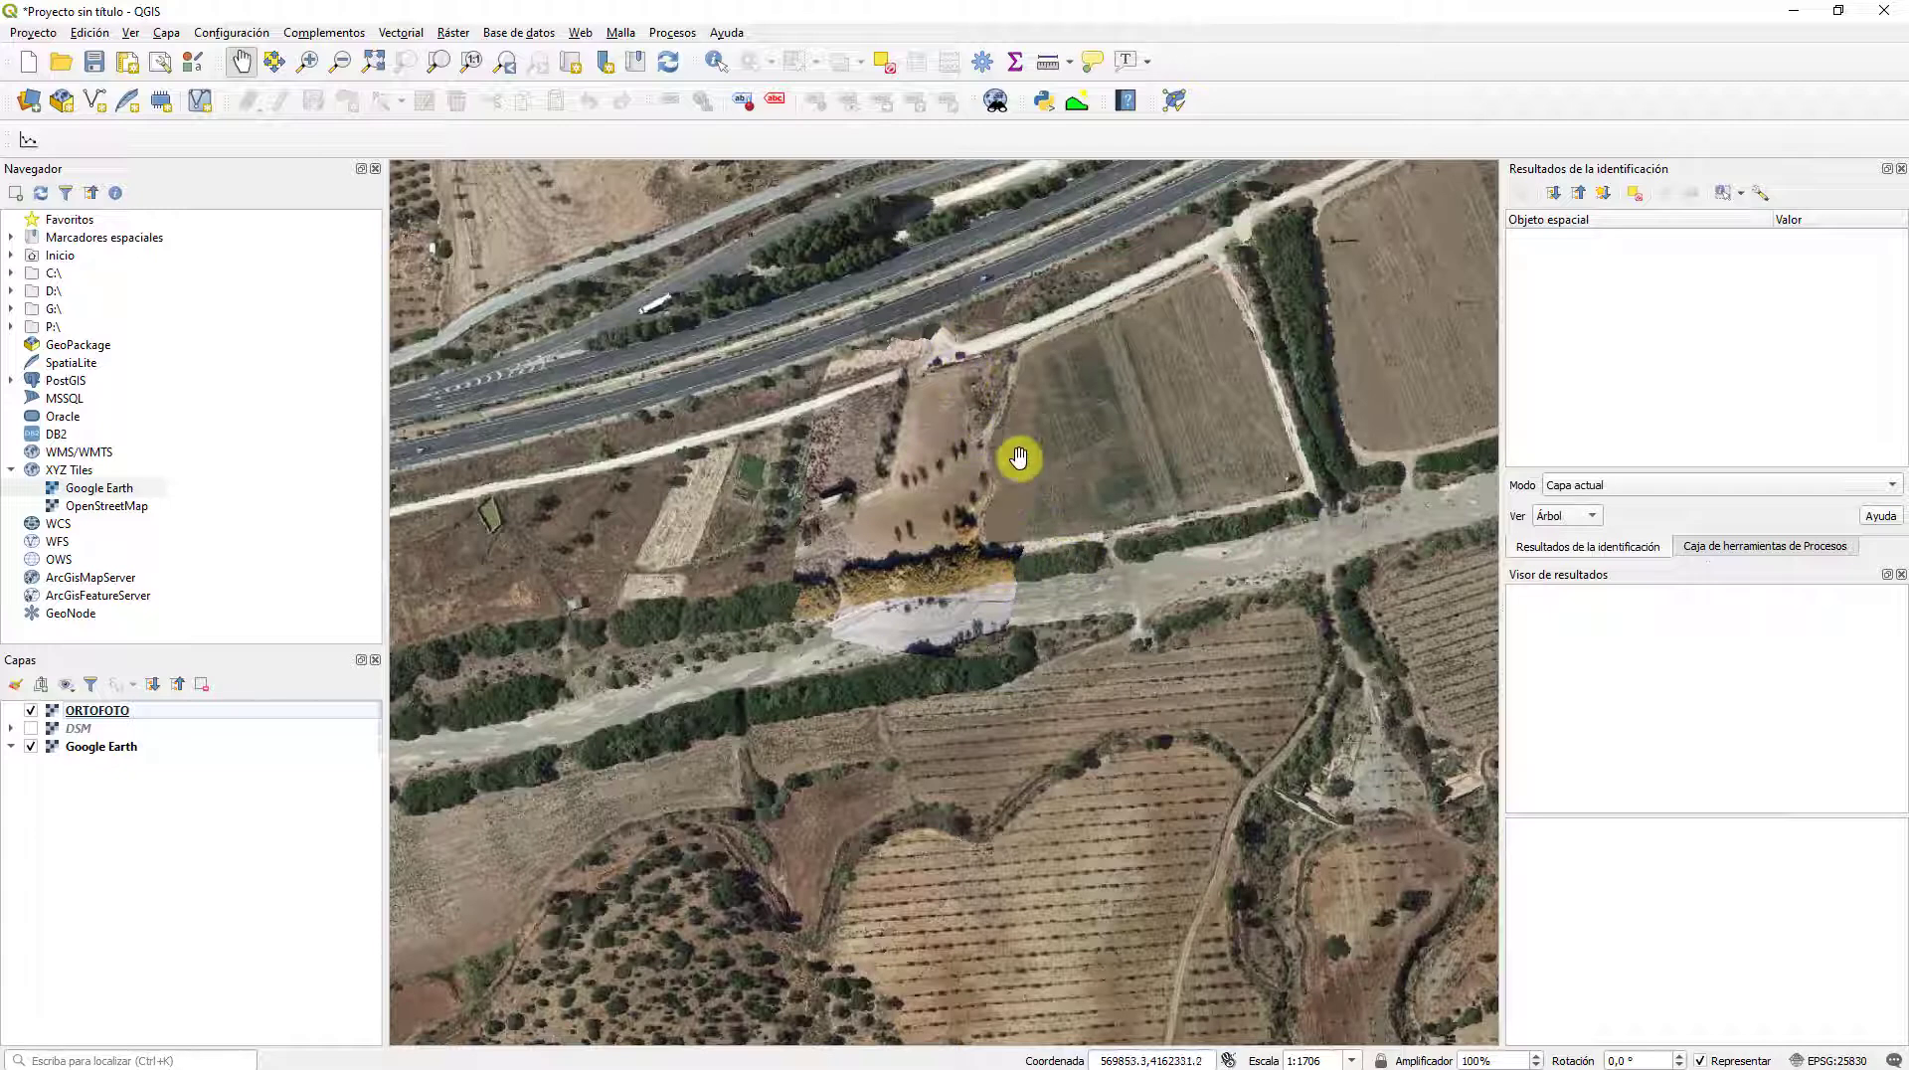
{"action": "left_click", "coordinate": [31, 713]}
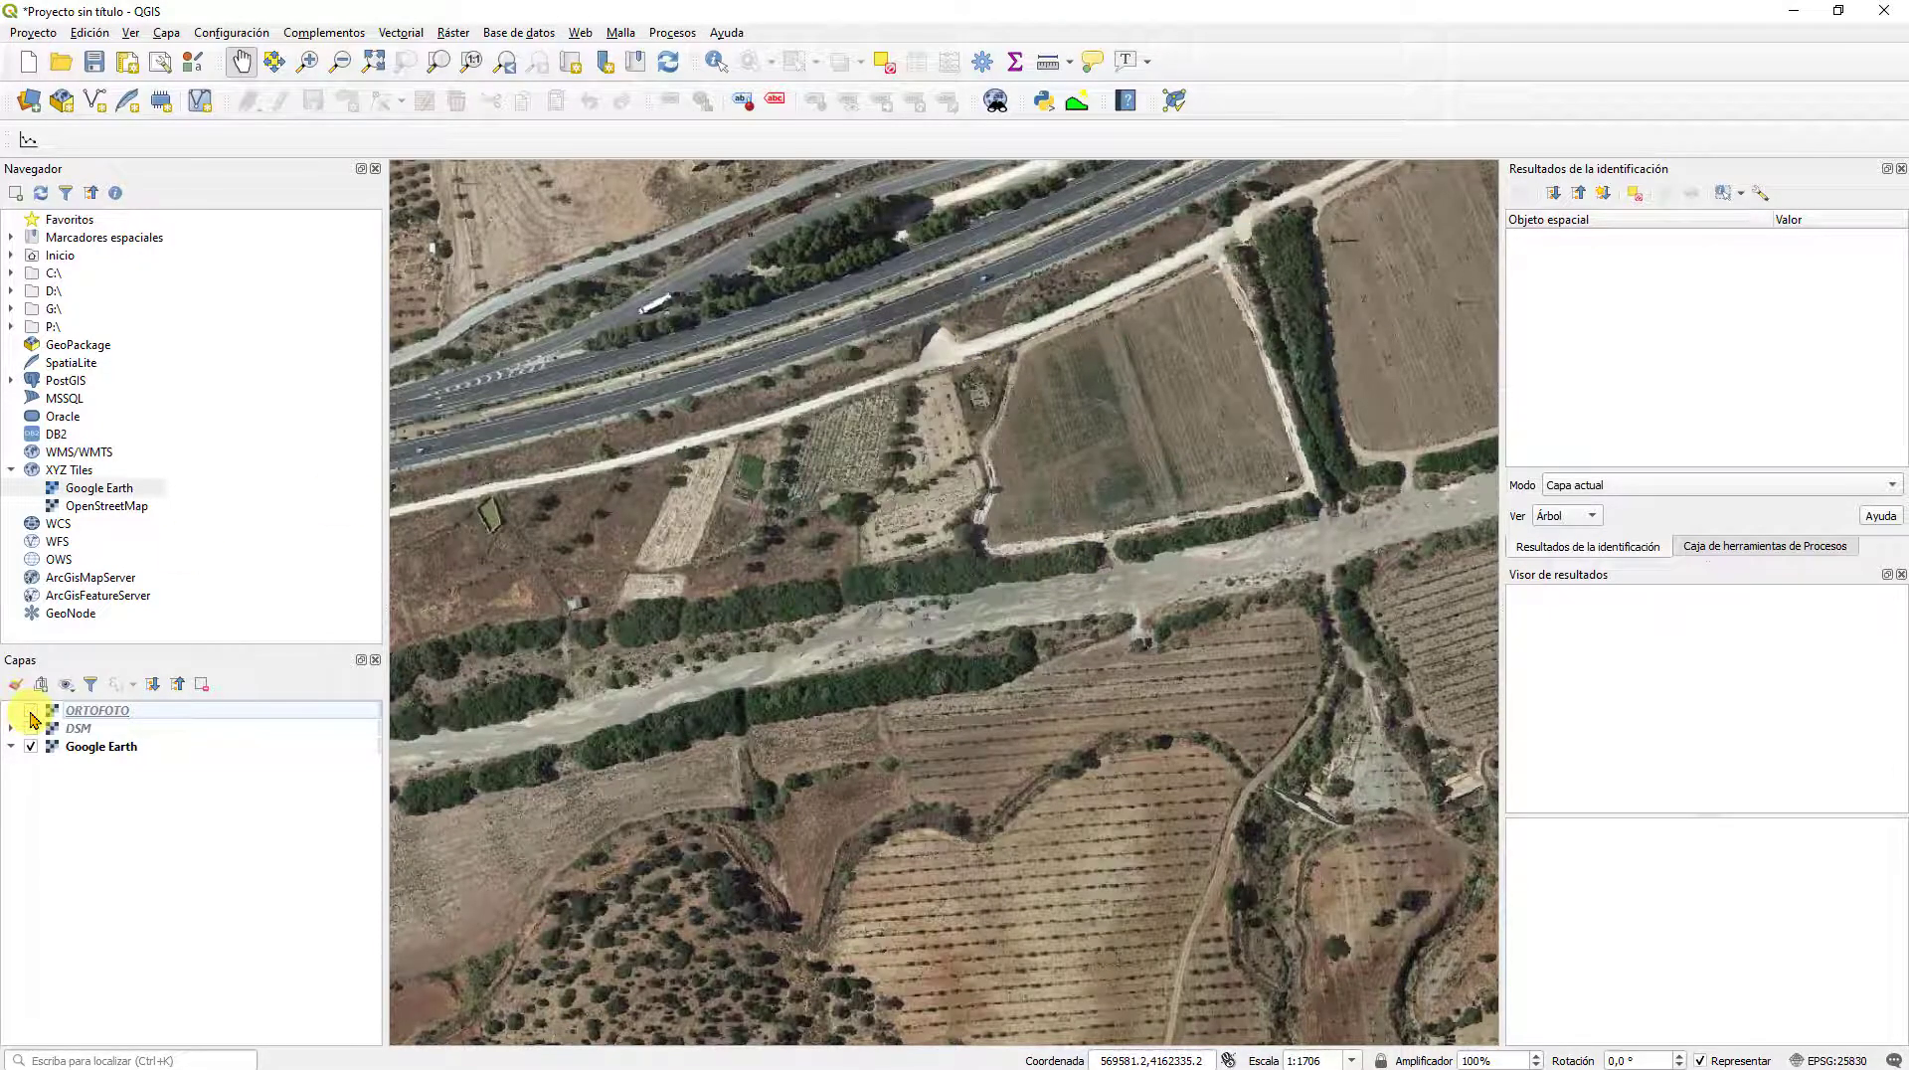
{"action": "left_click", "coordinate": [31, 712]}
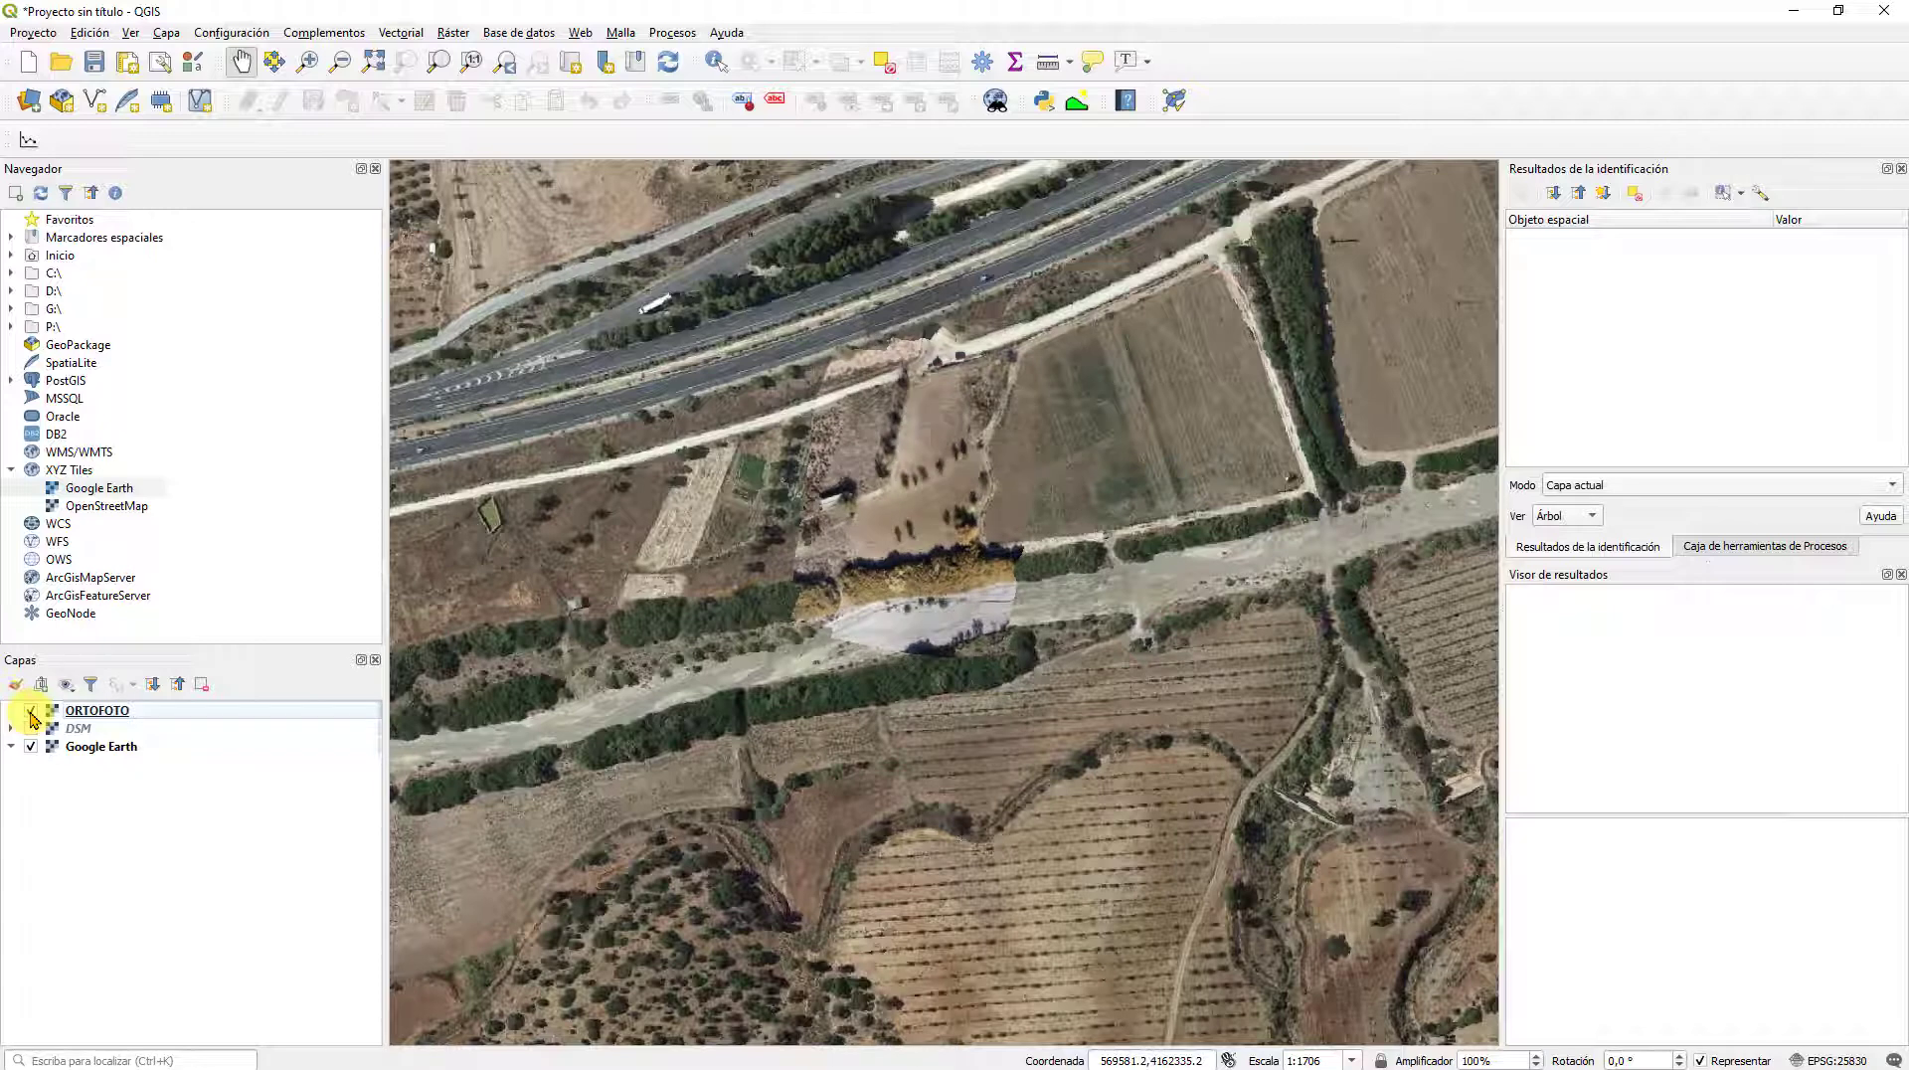
{"action": "left_click", "coordinate": [31, 712]}
{"action": "left_click", "coordinate": [30, 712]}
{"action": "left_click", "coordinate": [31, 712]}
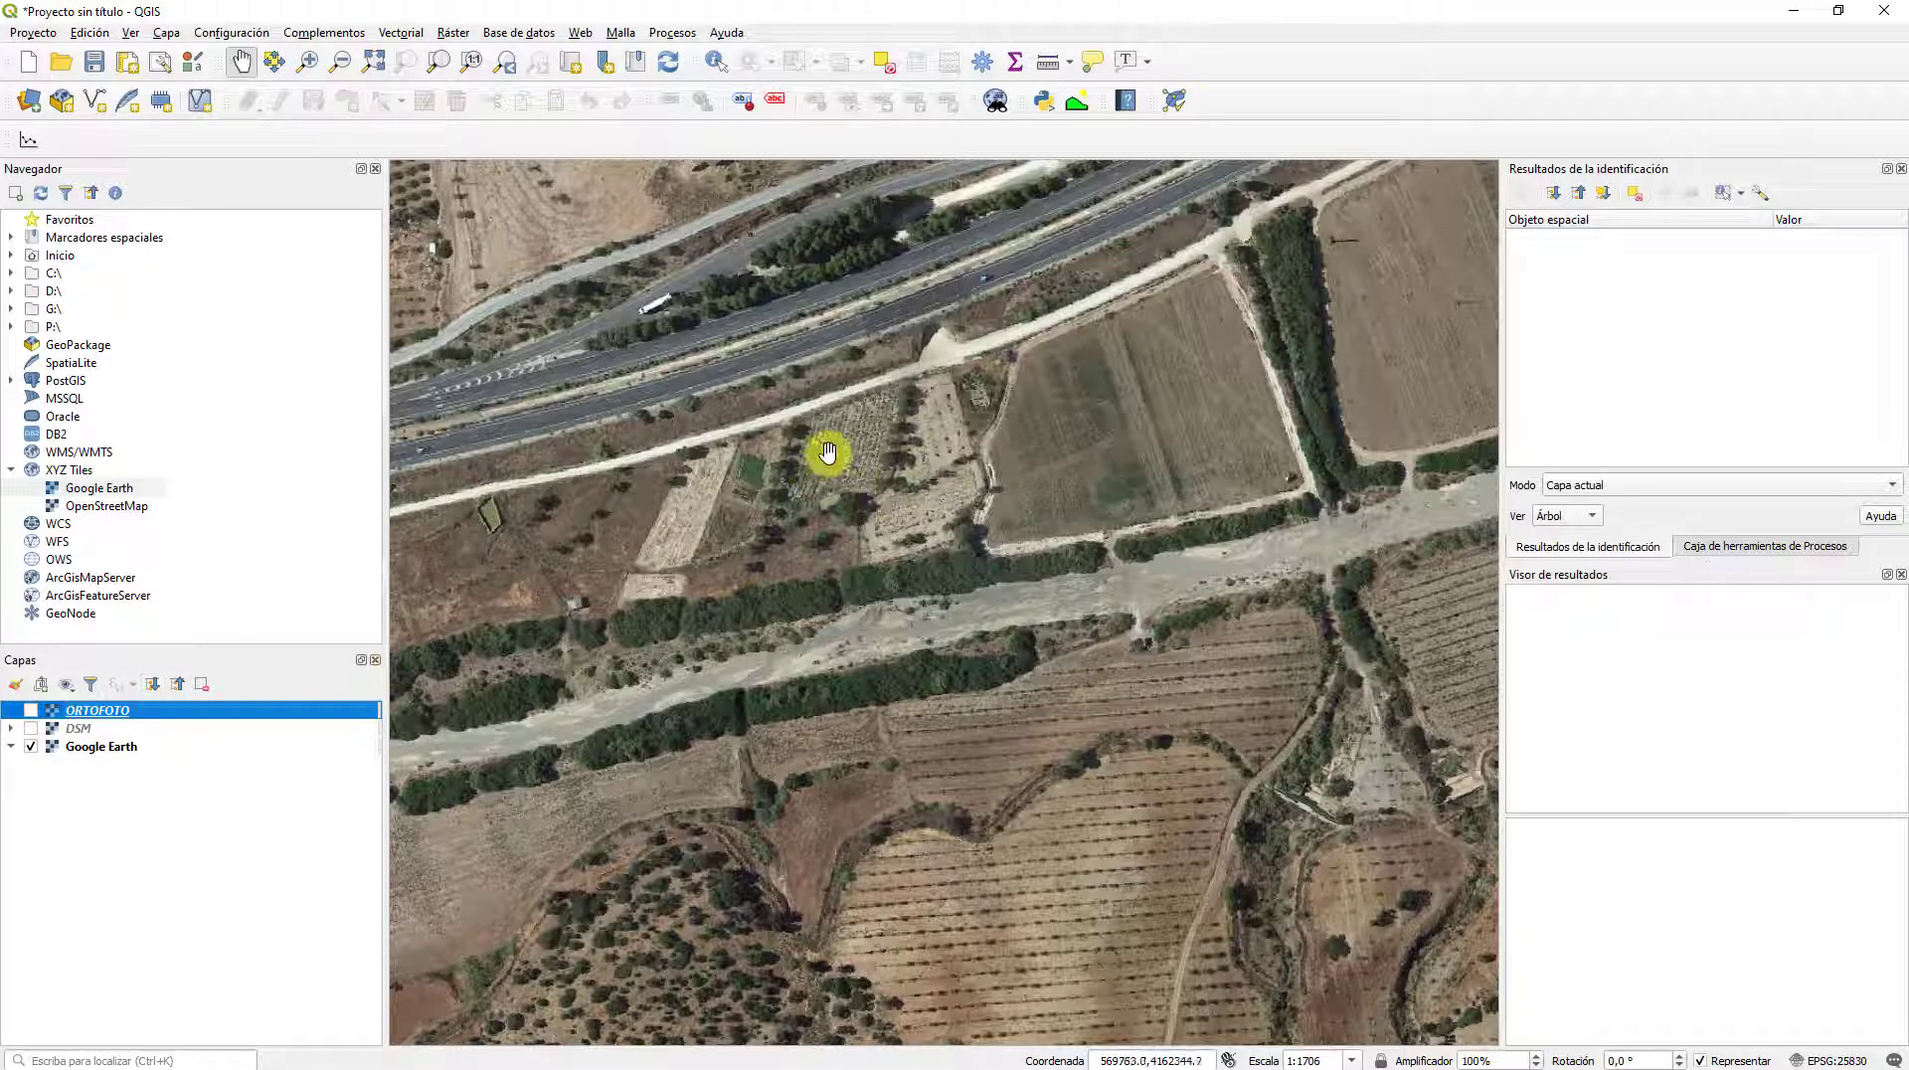
Step: Open the form for a new XYZ Tiles connection to examine its fields, and cancel it
{"action": "right_click", "coordinate": [59, 476]}
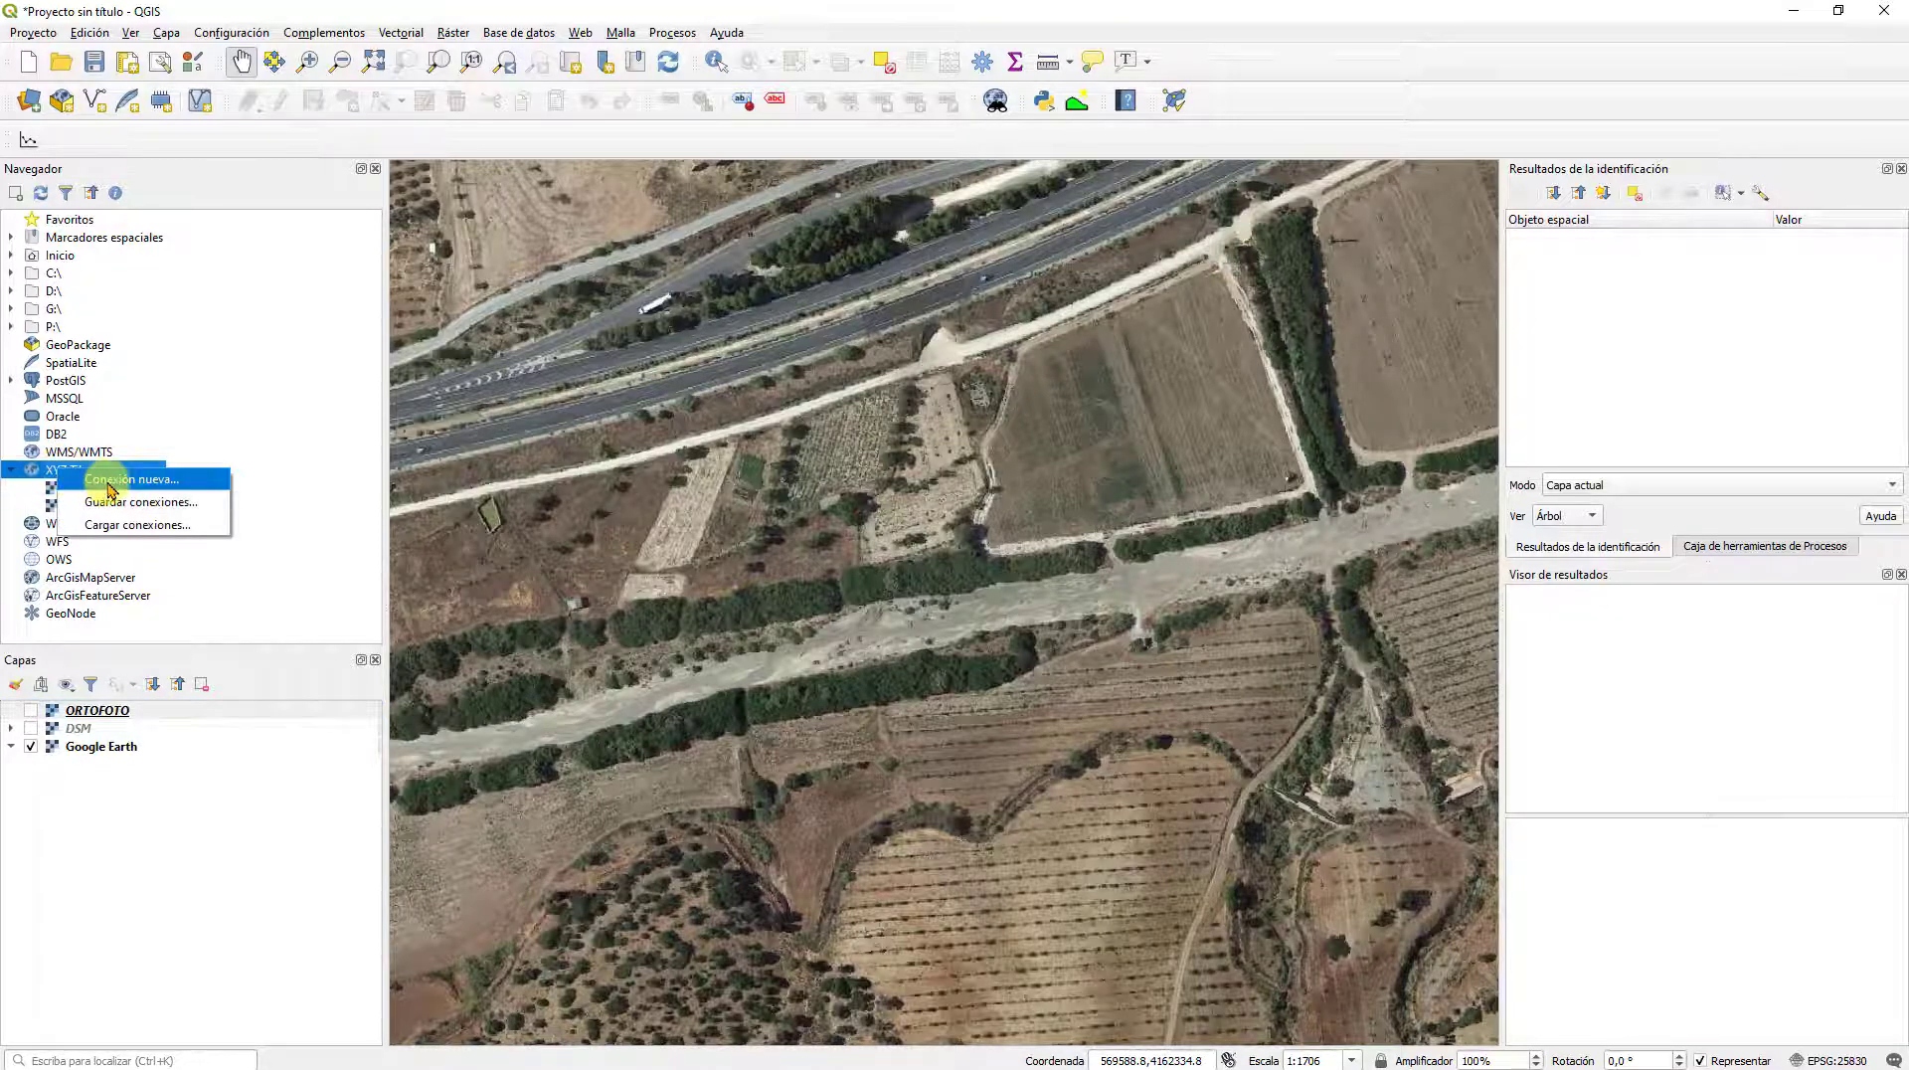
{"action": "left_click", "coordinate": [100, 488]}
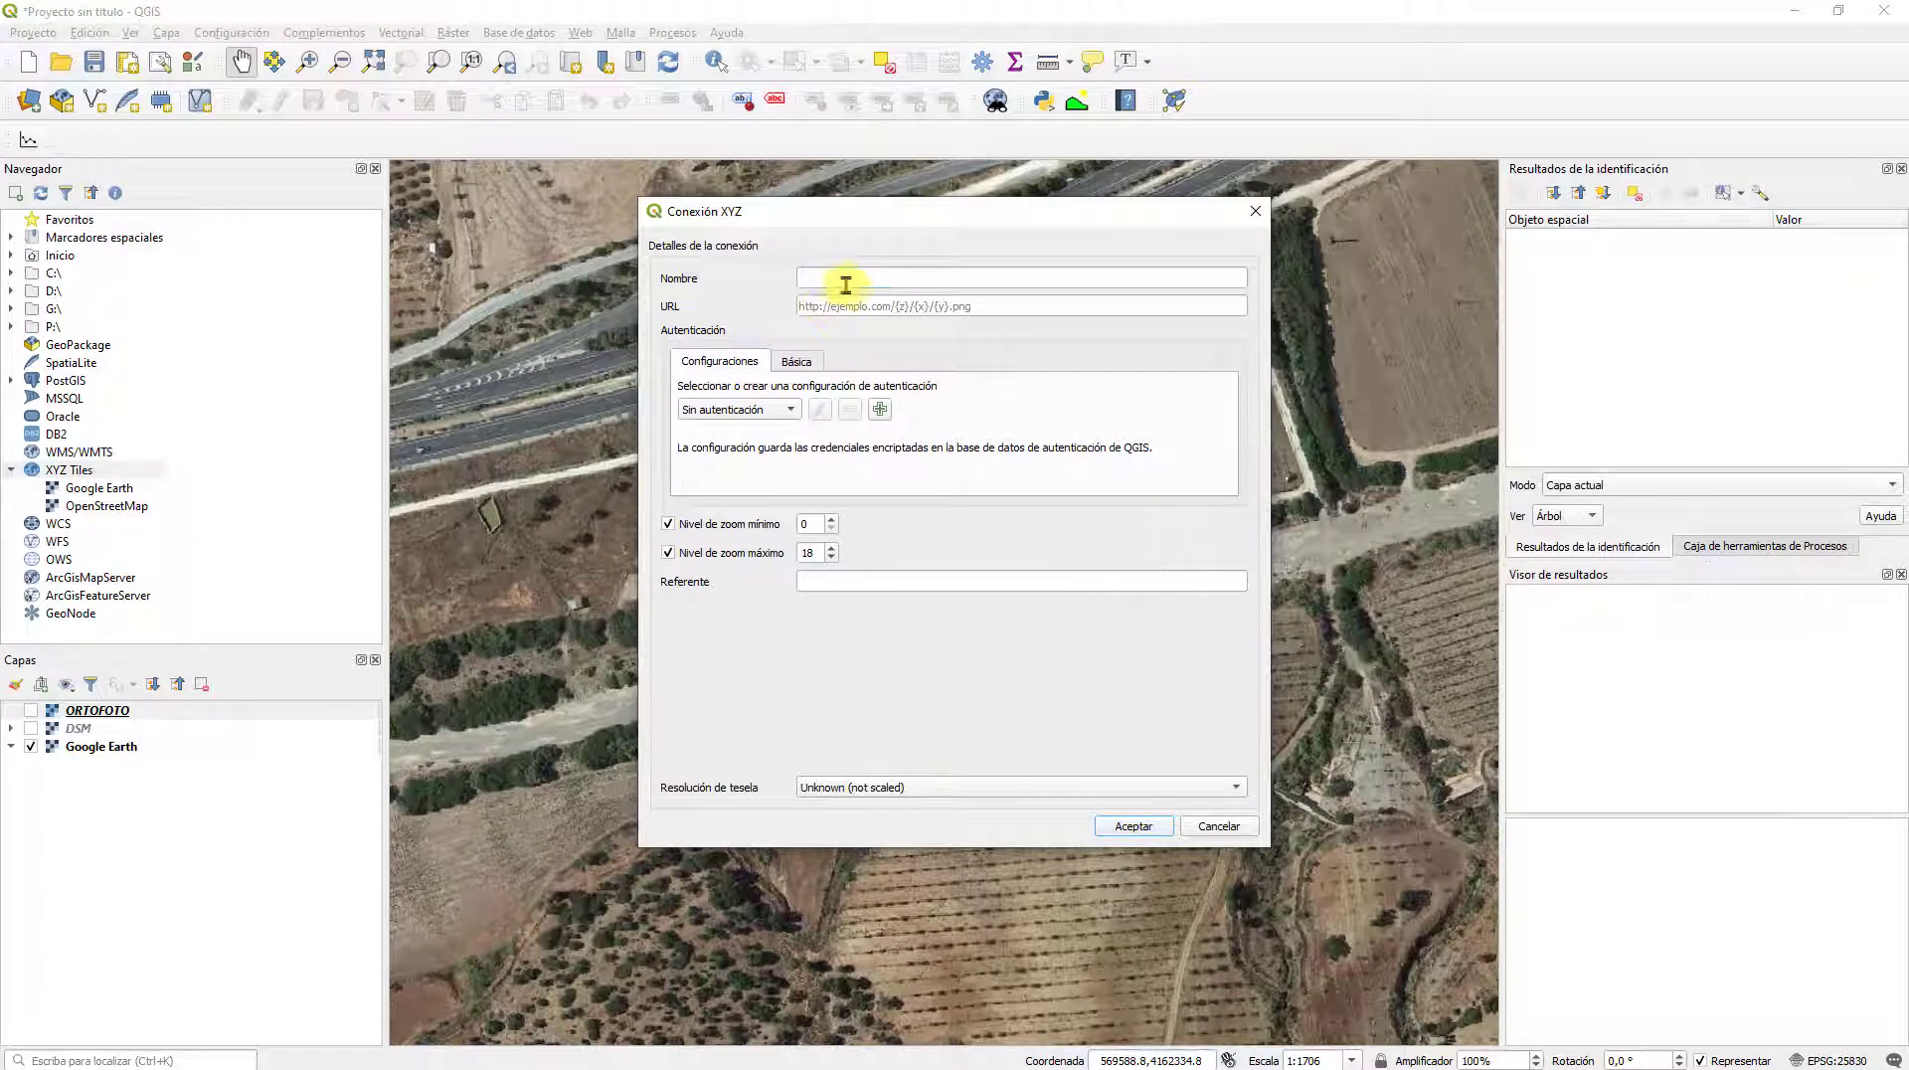
{"action": "left_click", "coordinate": [845, 283]}
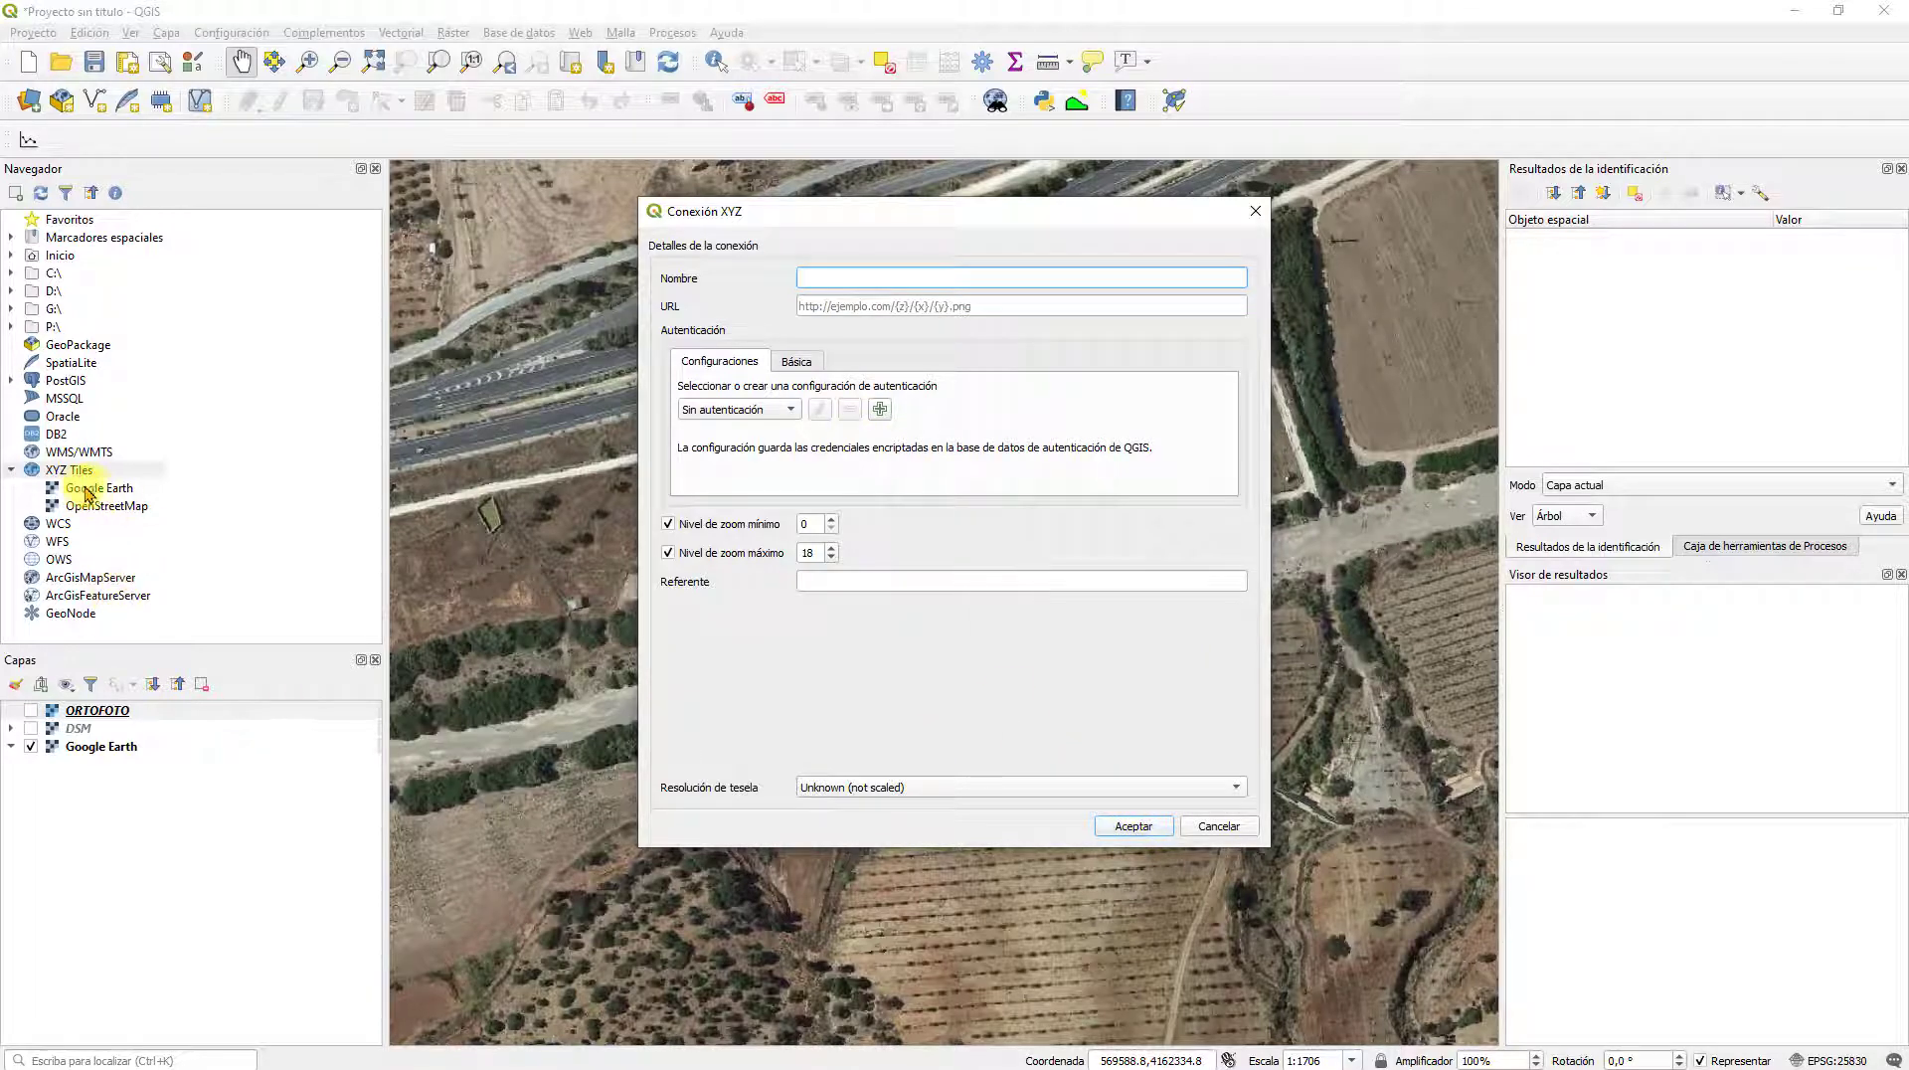
{"action": "left_click", "coordinate": [1213, 824]}
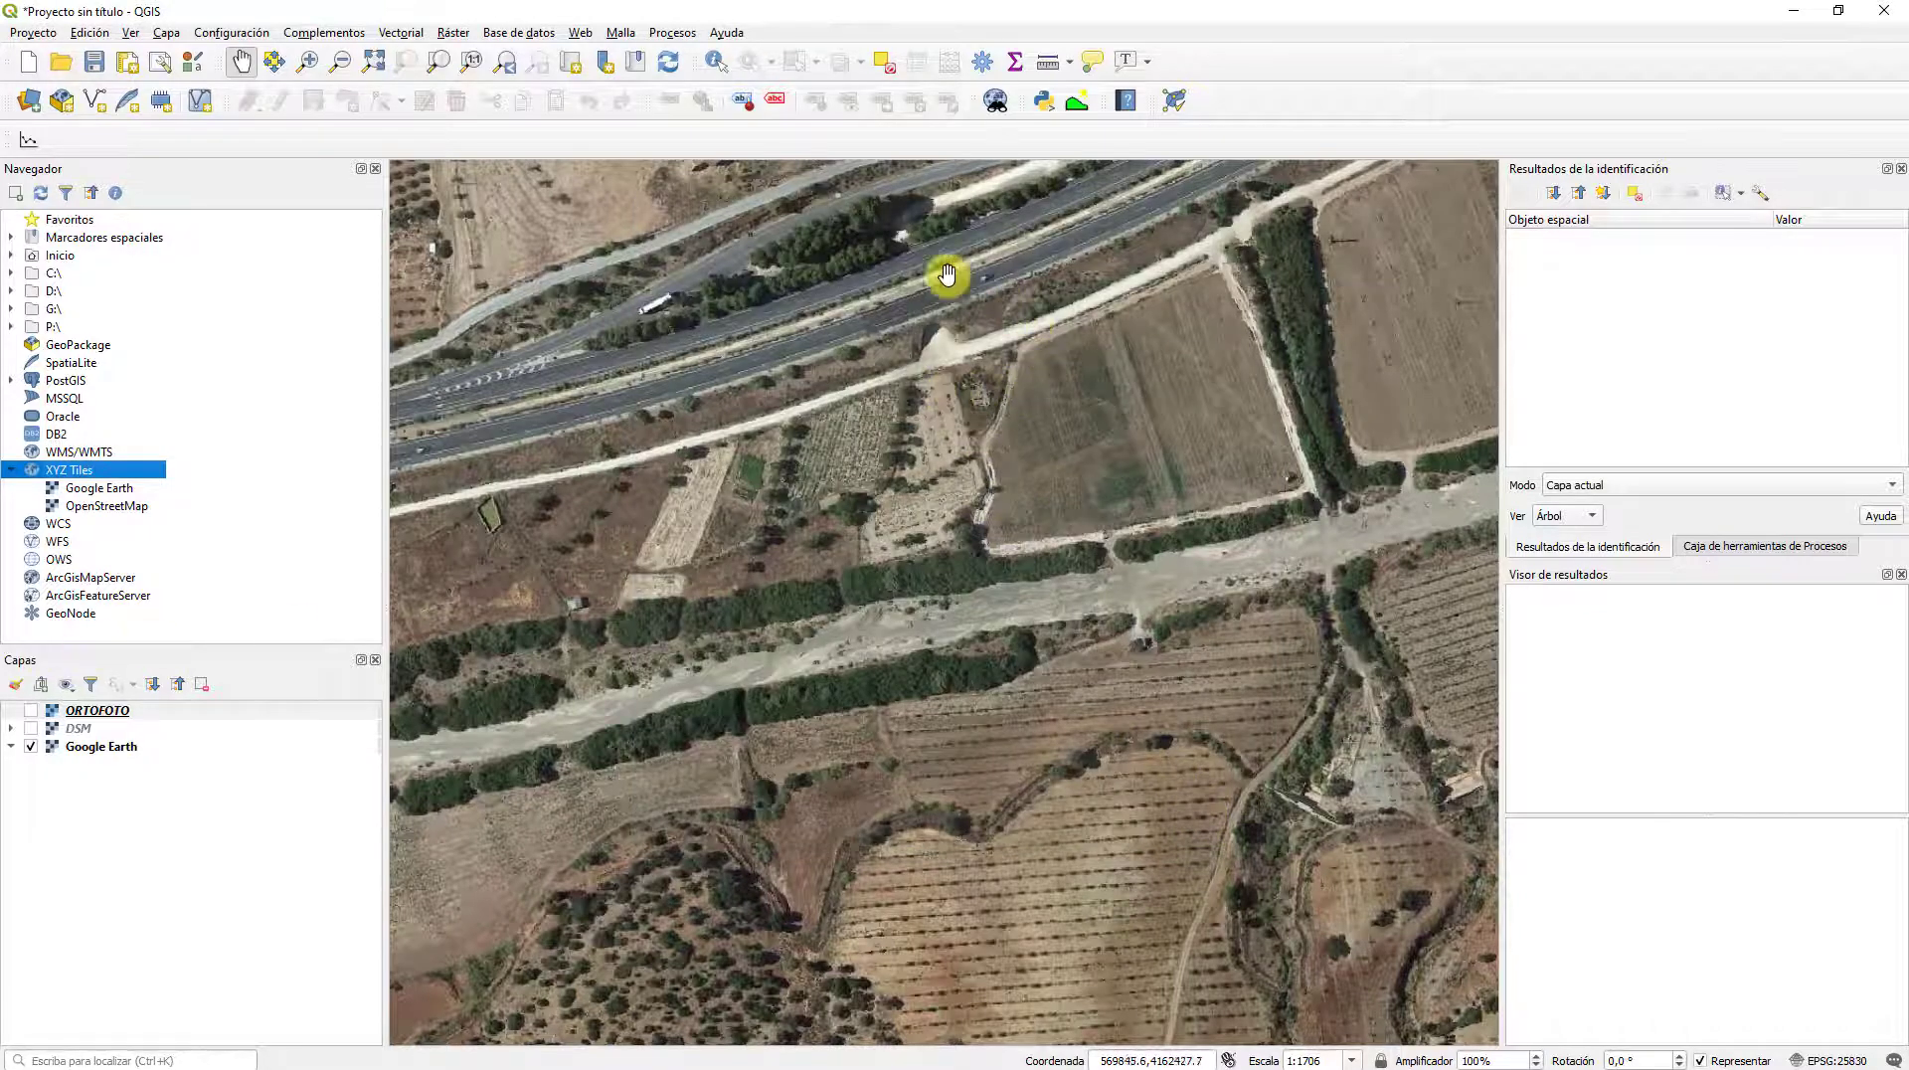
Step: Show the ORTOFOTO layer and open the Google Earth layer's information to examine its source URL and reference system
{"action": "left_click", "coordinate": [31, 710]}
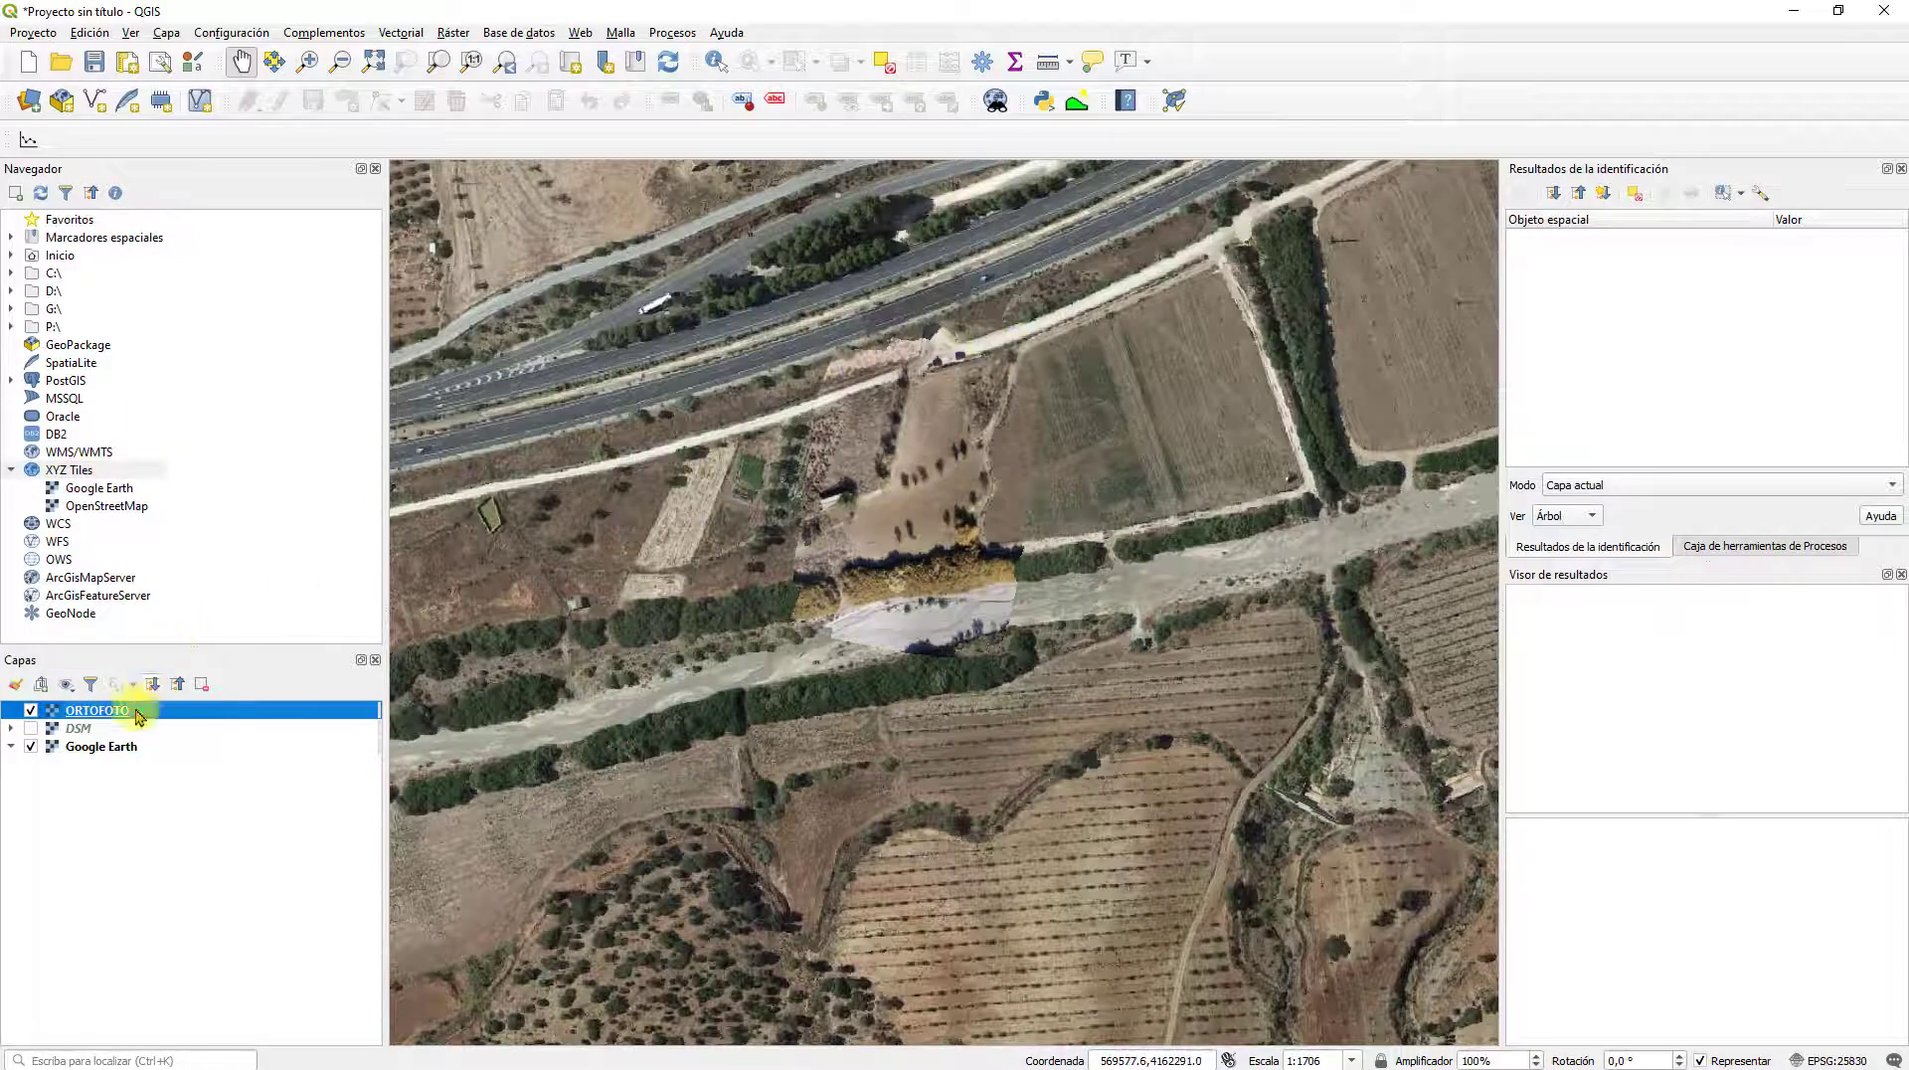
{"action": "left_click", "coordinate": [95, 748]}
{"action": "right_click", "coordinate": [134, 746]}
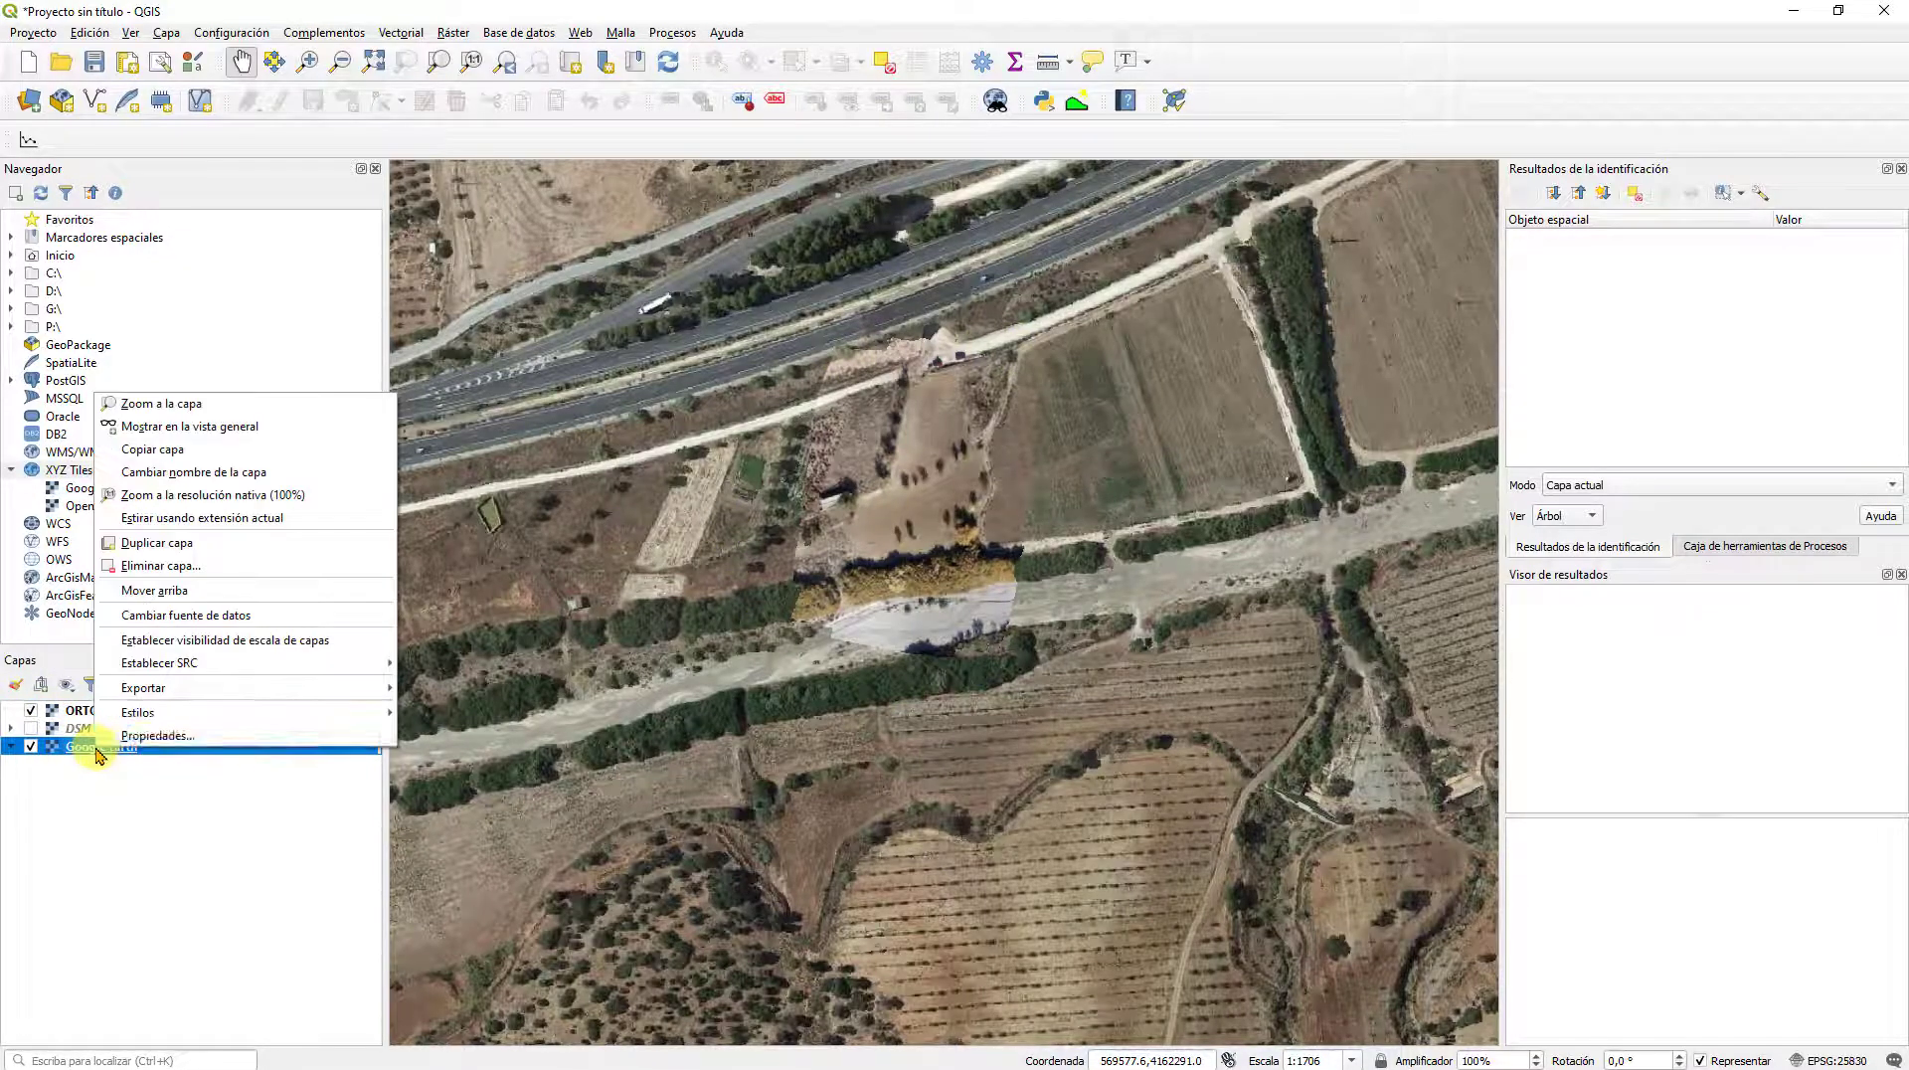
{"action": "left_click", "coordinate": [147, 737]}
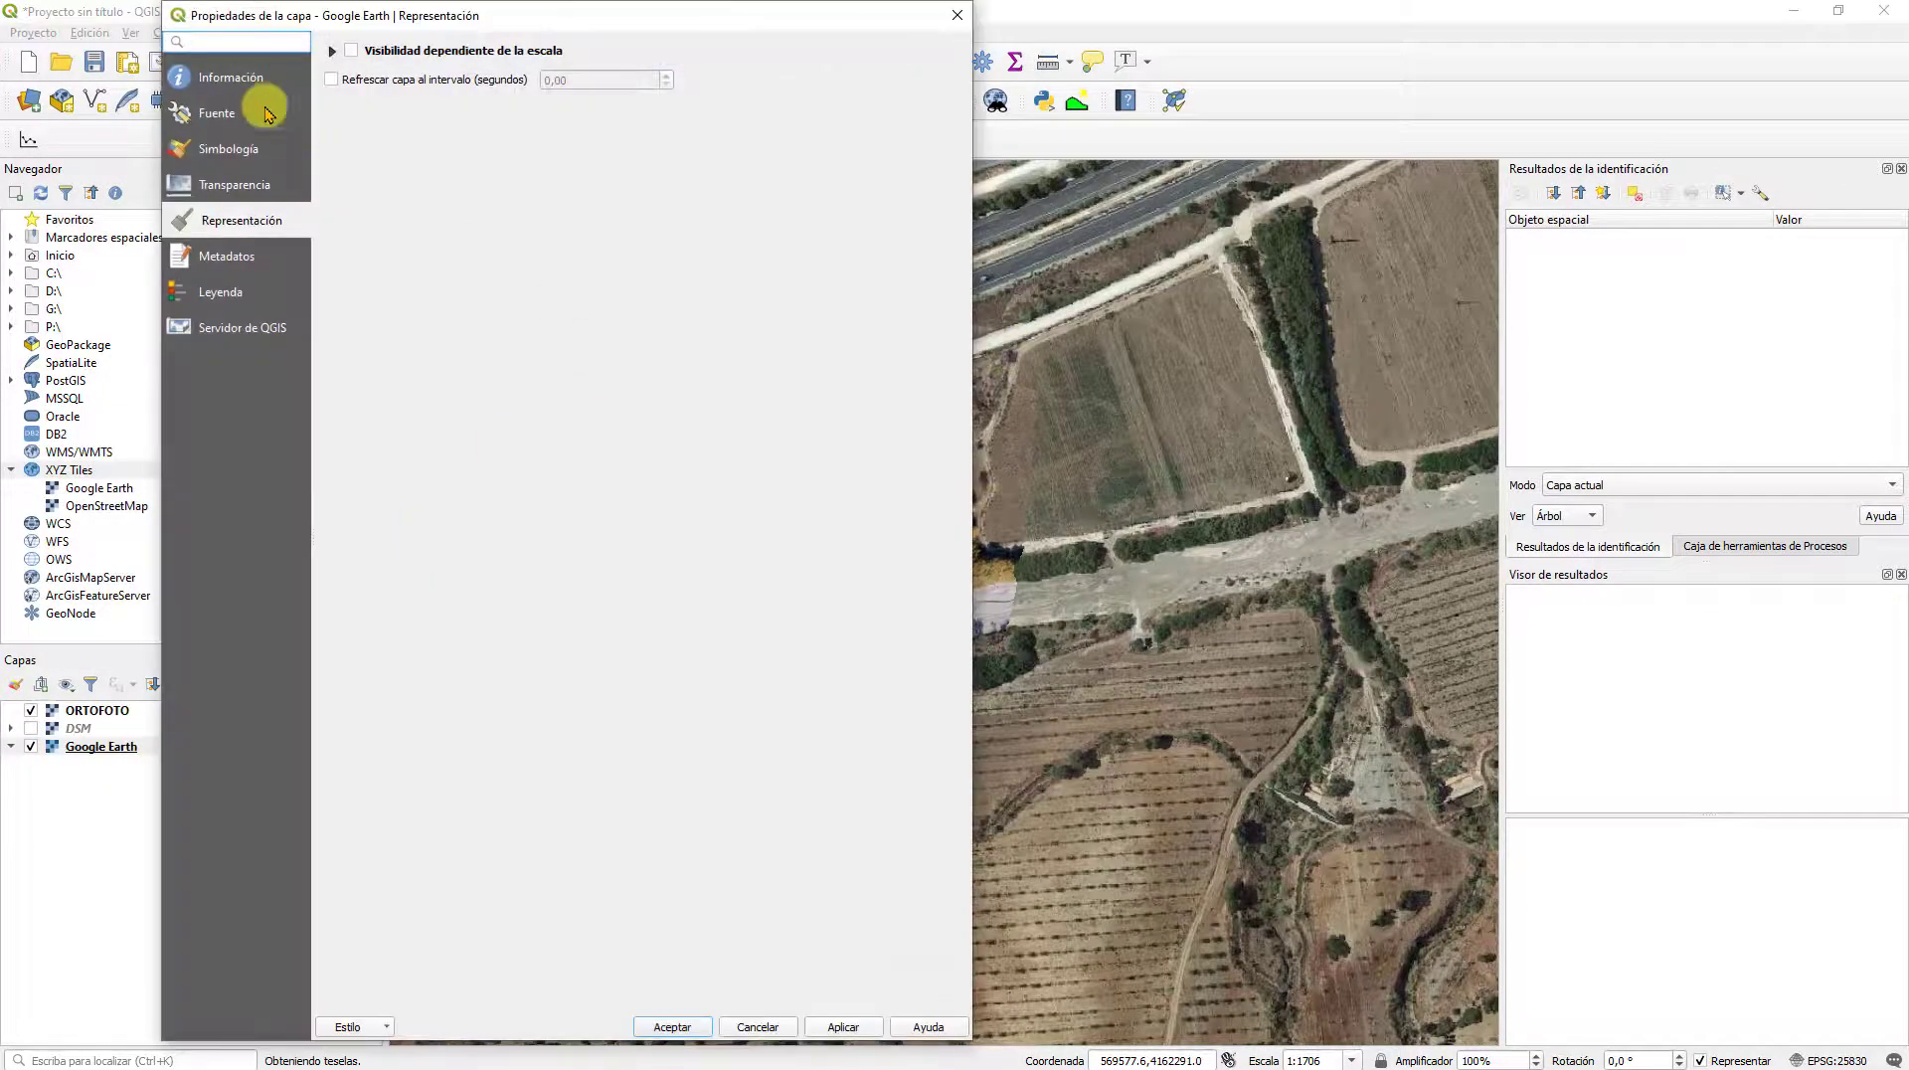
{"action": "left_click", "coordinate": [239, 78]}
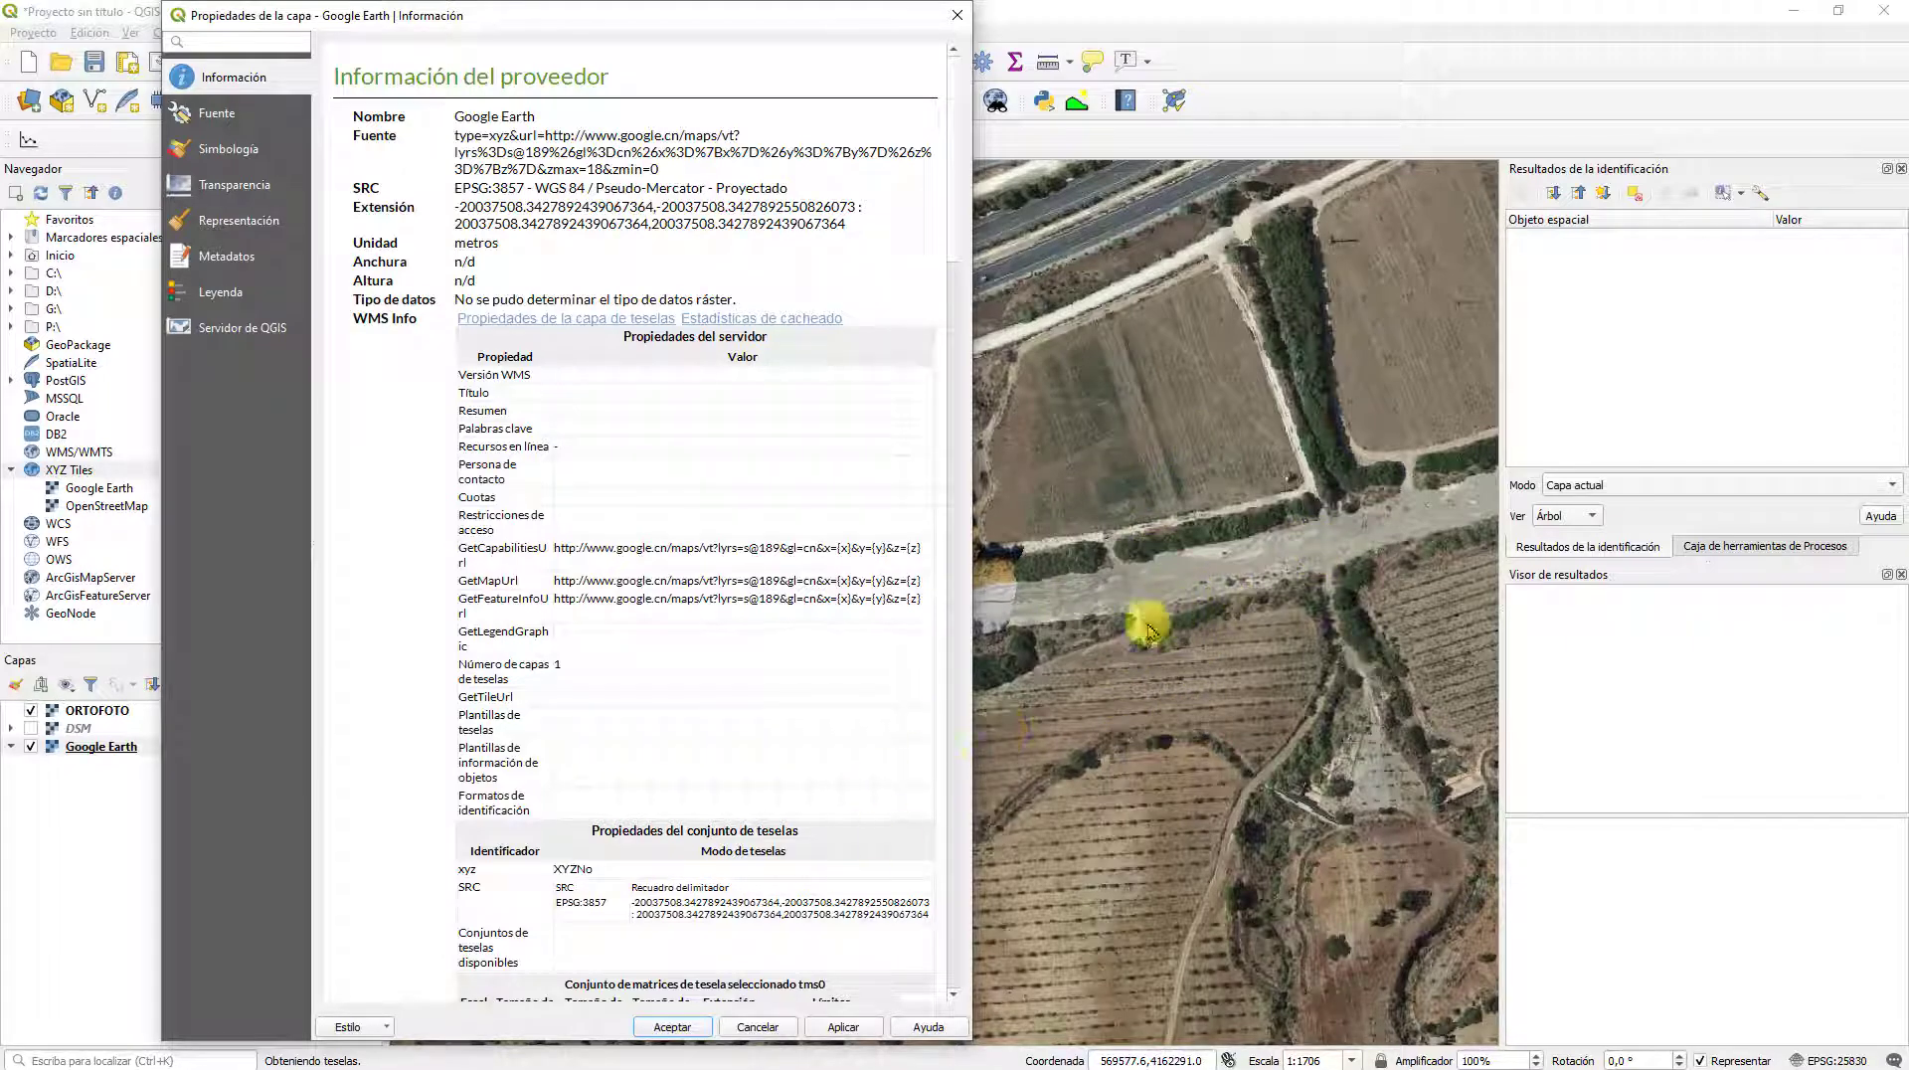
Step: Close the Google Earth layer properties and start a new empty project, discarding the current one without saving
{"action": "left_click", "coordinate": [758, 1027]}
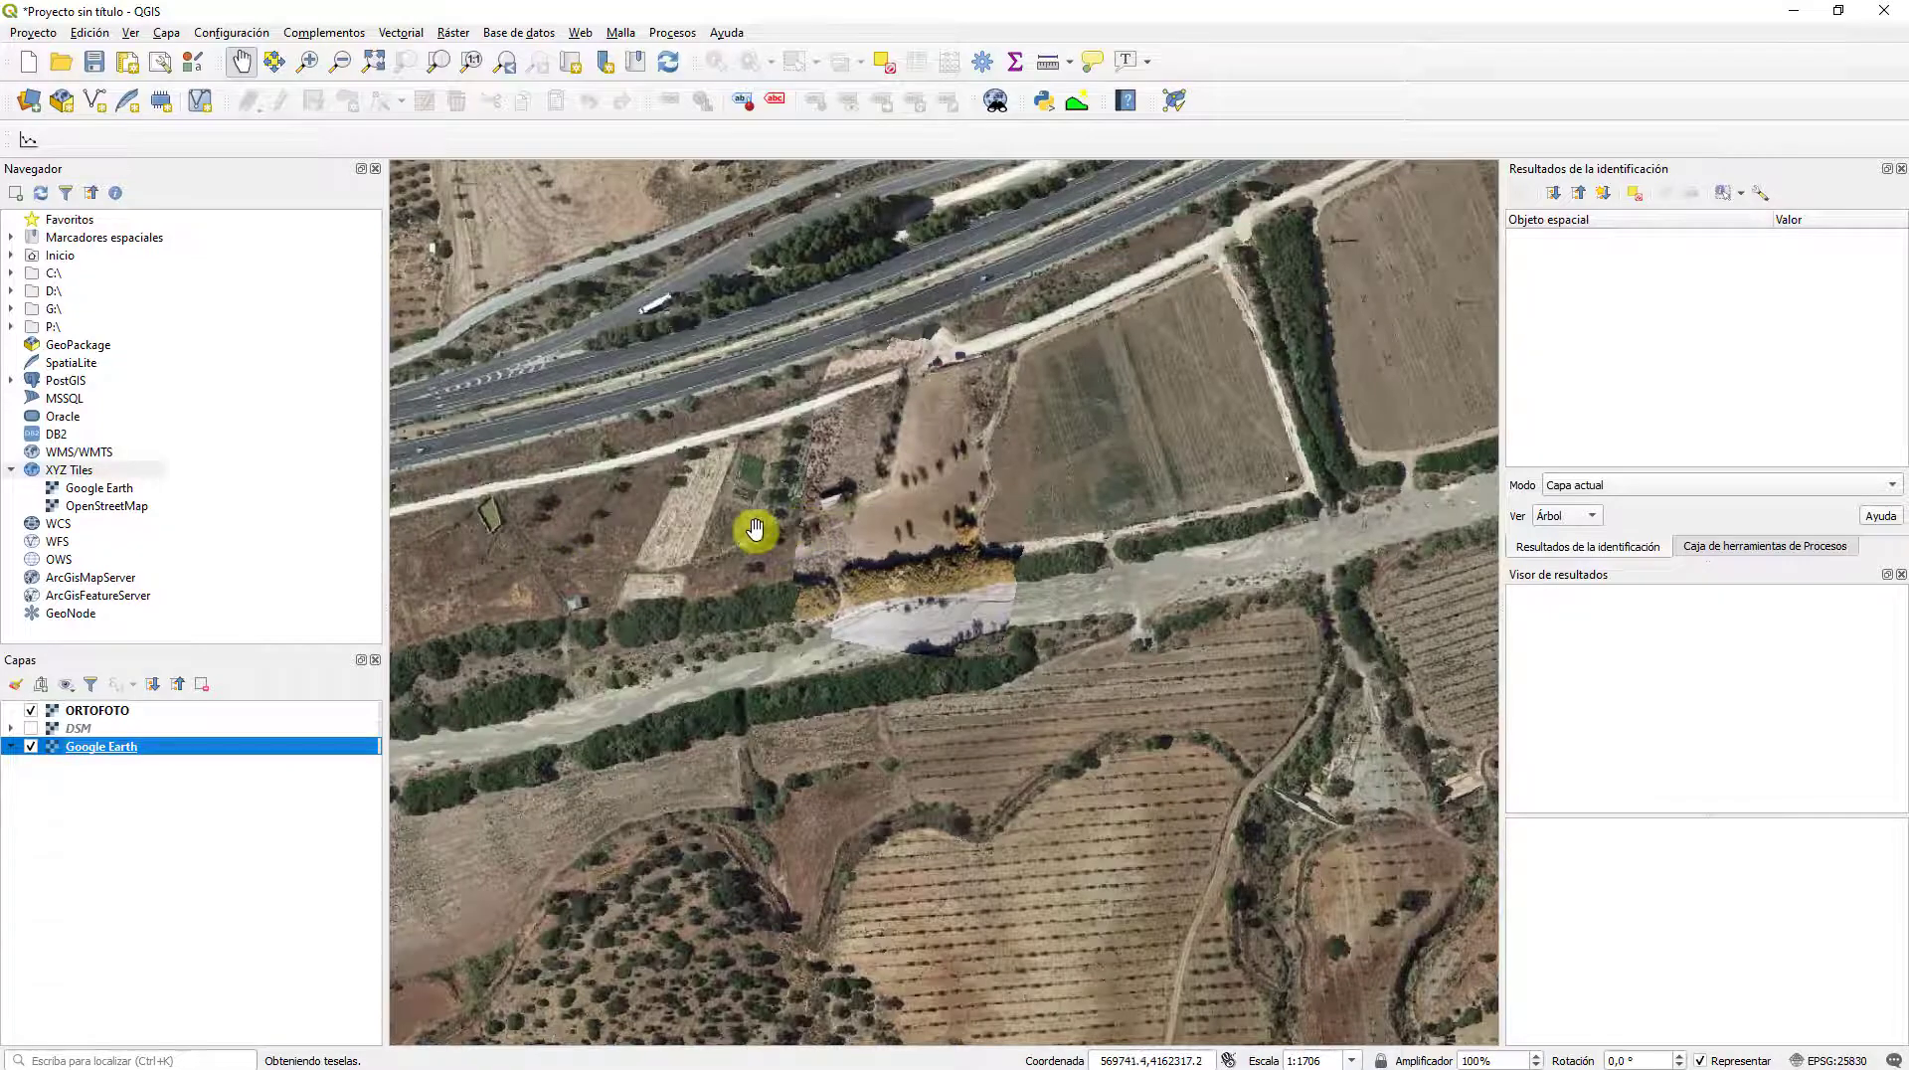
{"action": "left_click_drag", "start_coordinate": [755, 528], "coordinate": [789, 563]}
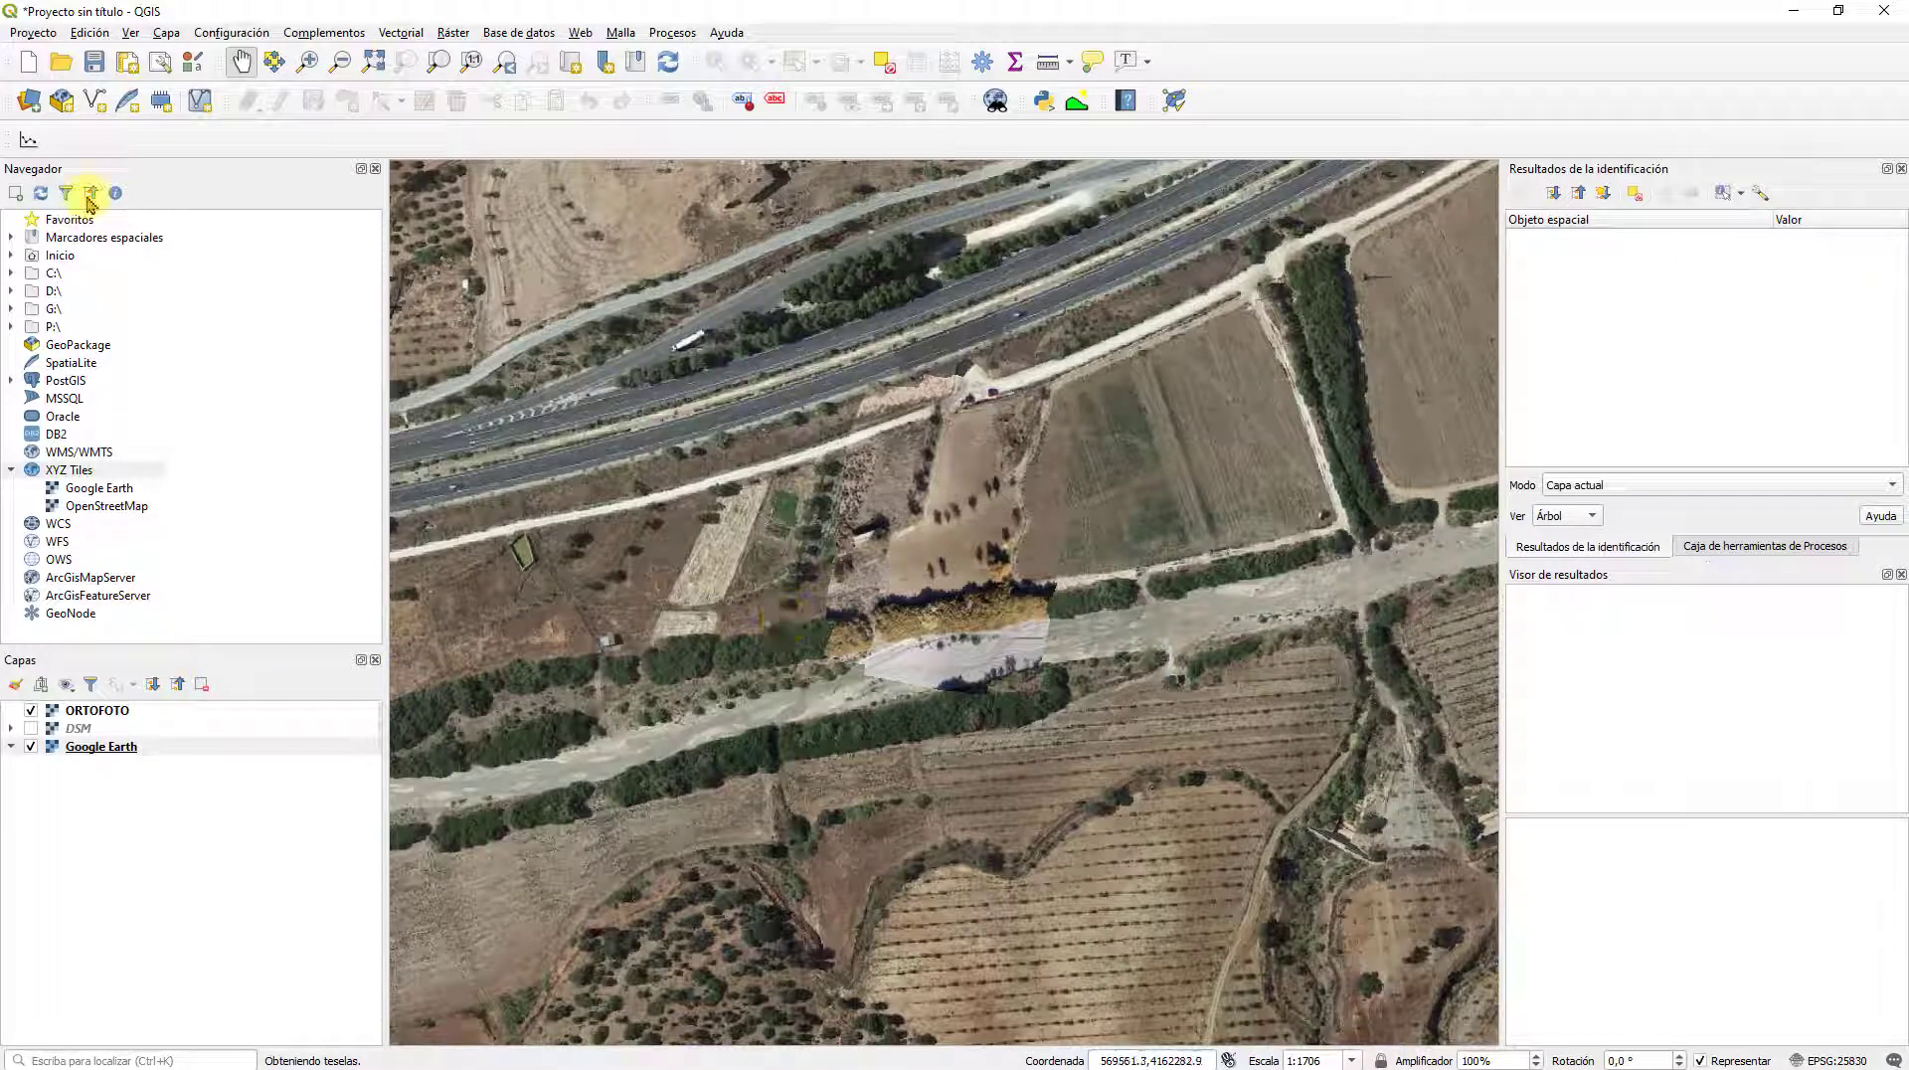
{"action": "left_click", "coordinate": [31, 65]}
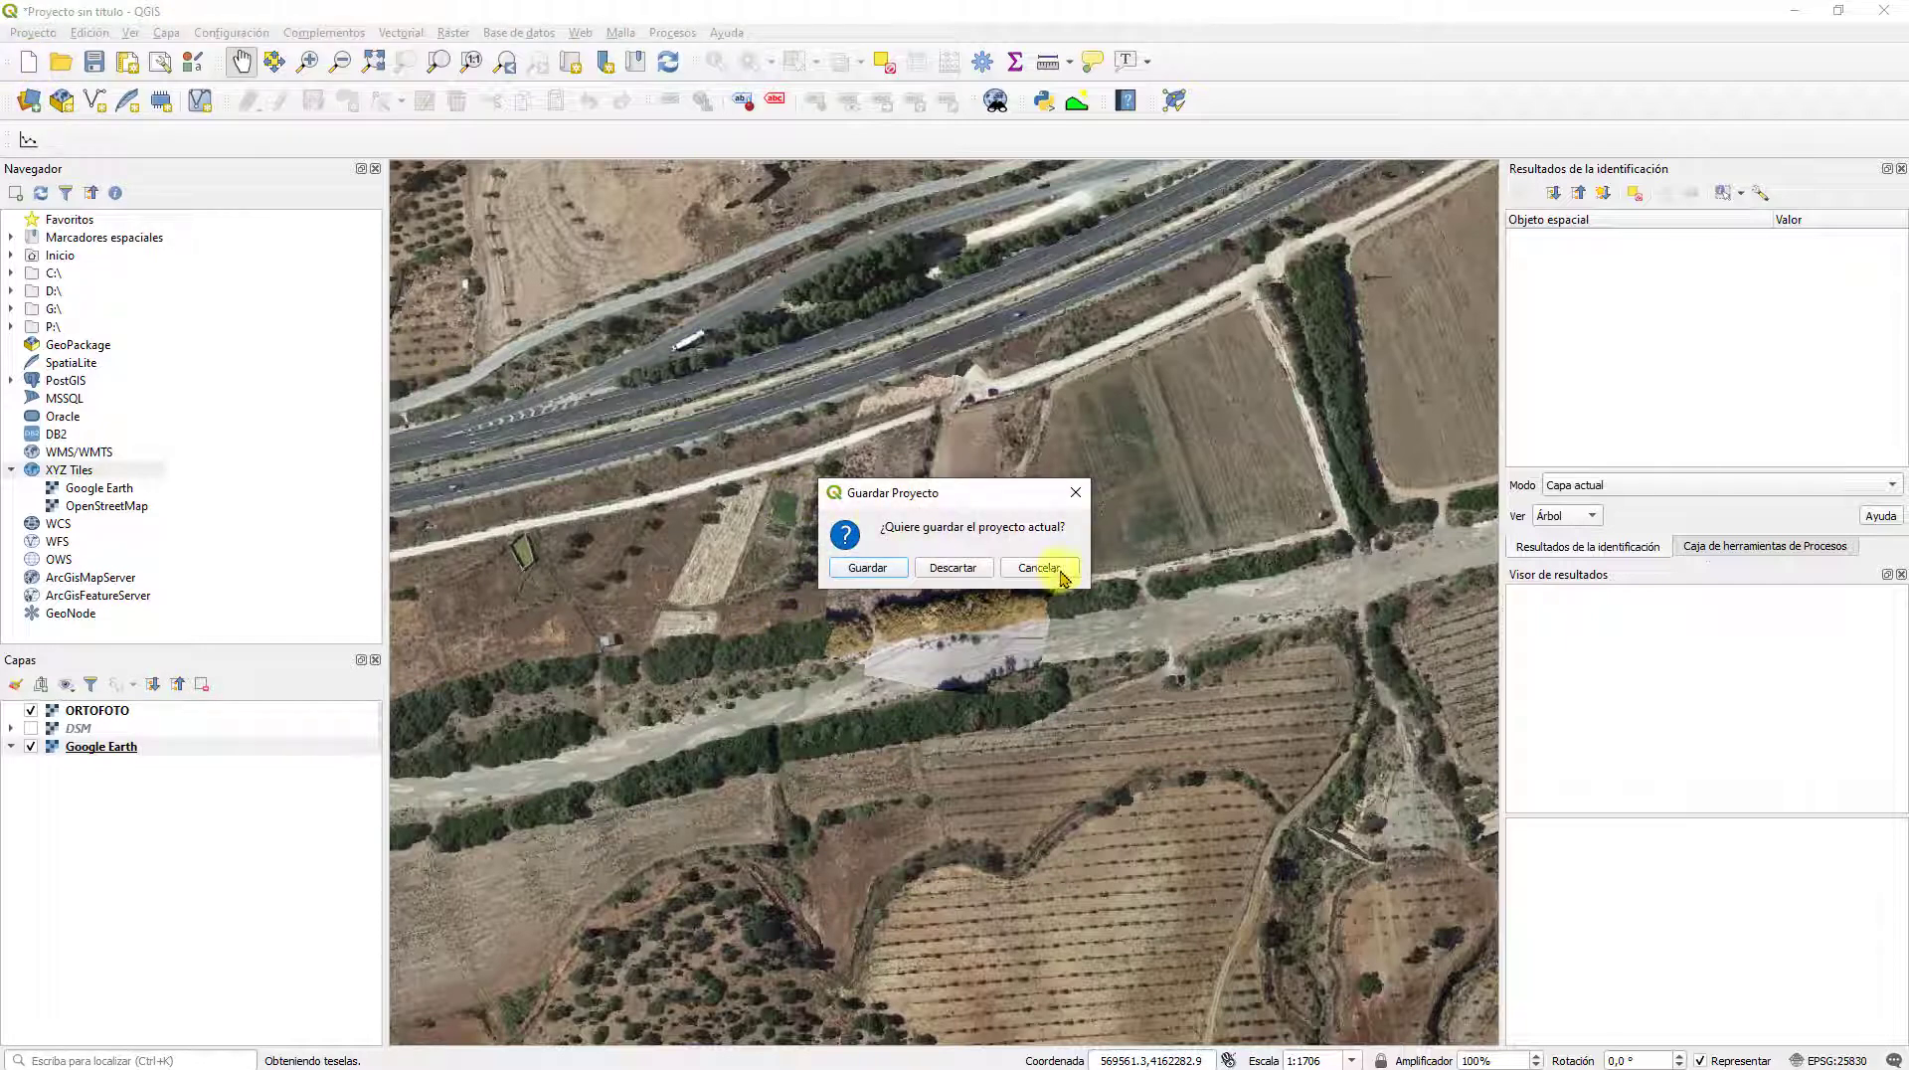
{"action": "left_click", "coordinate": [955, 568]}
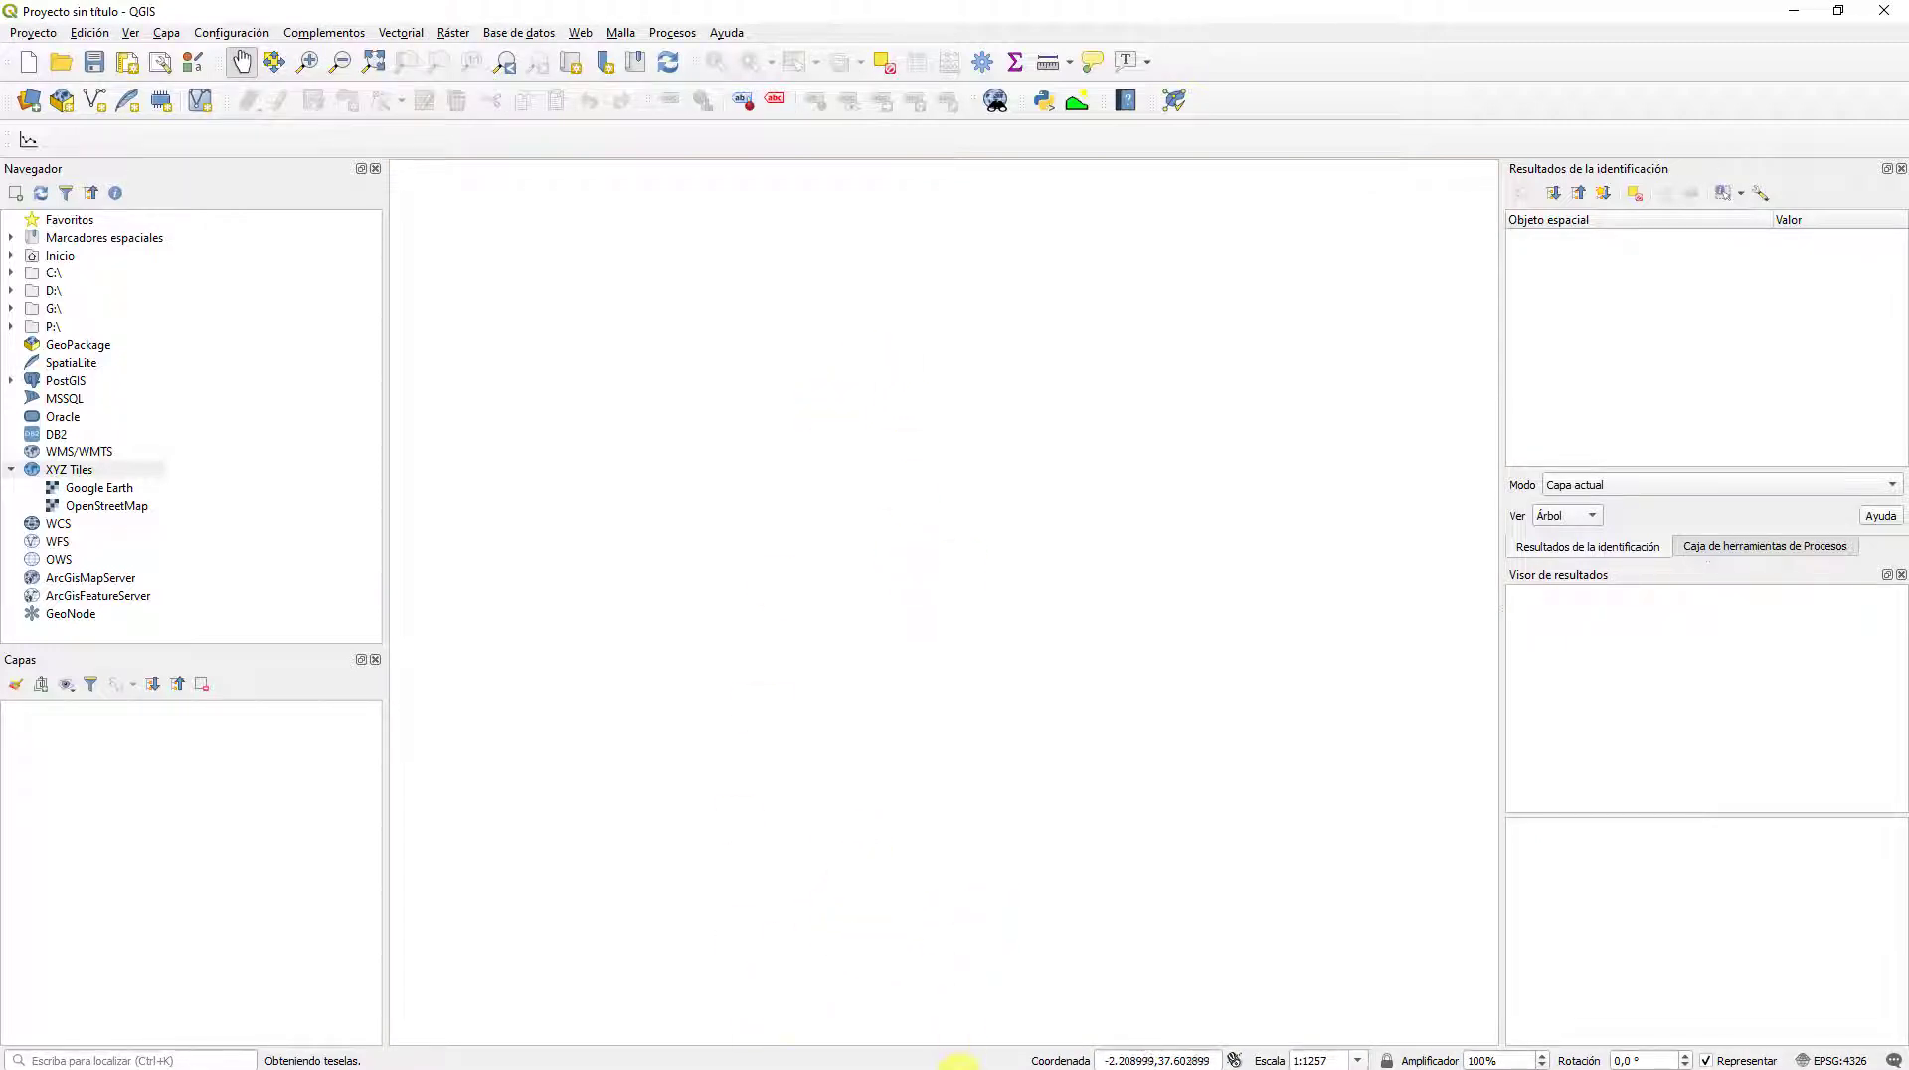
Step: Switch to Chrome, search Google for "IGN", and open the Instituto Geográfico Nacional website
{"action": "left_click", "coordinate": [853, 1054]}
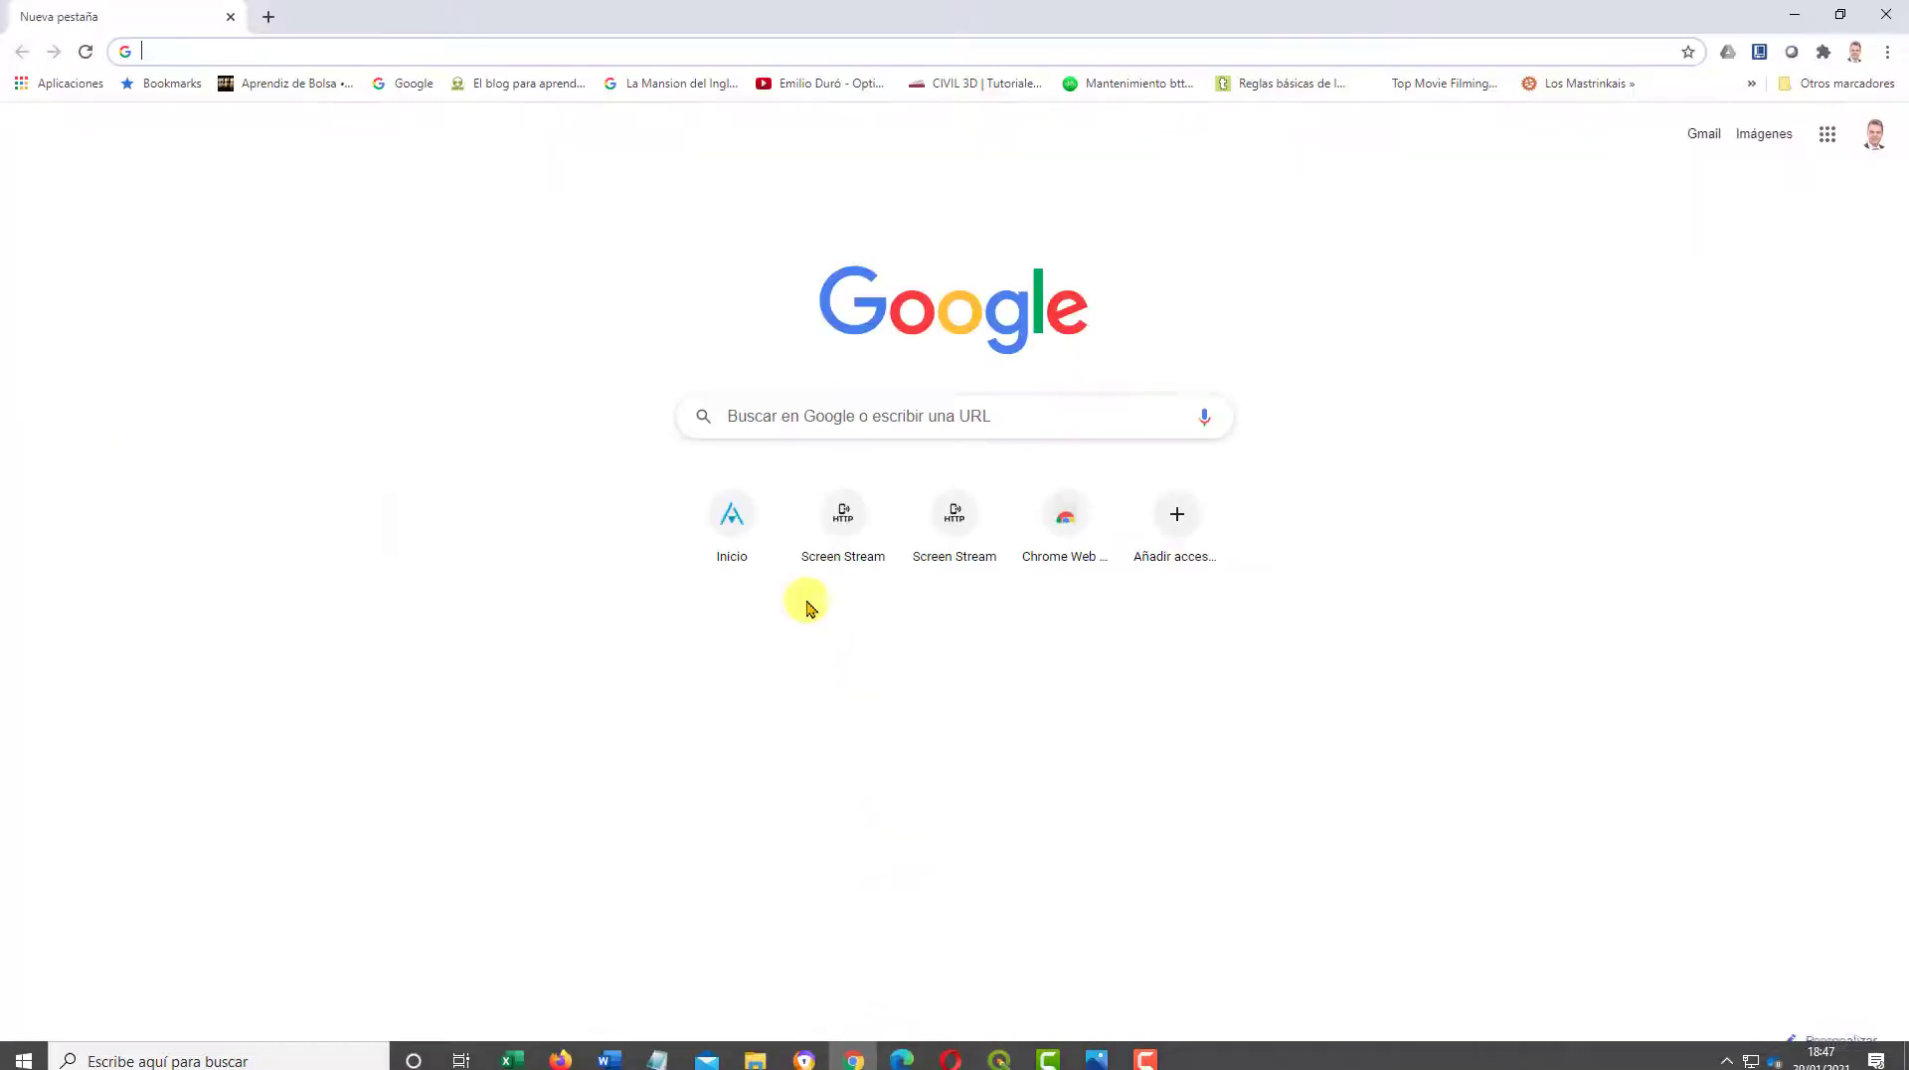
{"action": "left_click", "coordinate": [800, 427]}
{"action": "type", "text": "IGN"}
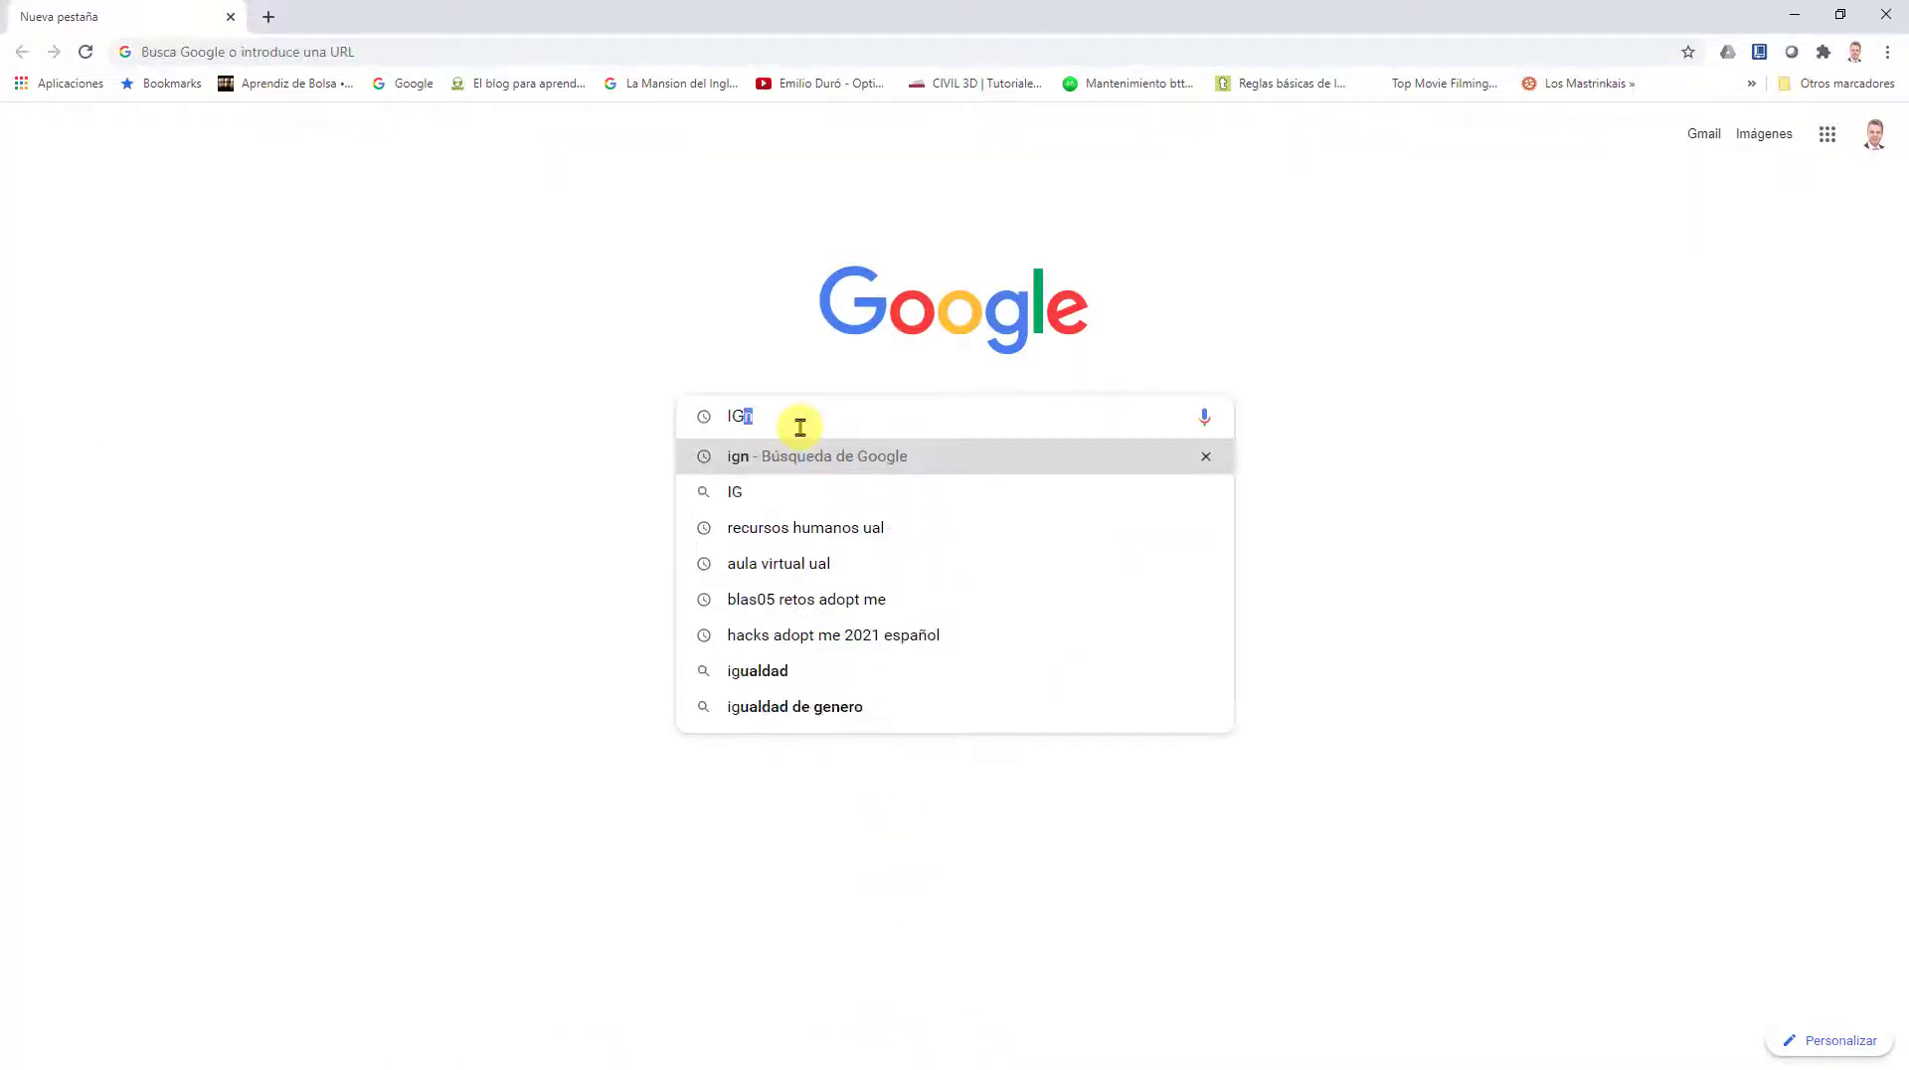
{"action": "key", "text": "Return"}
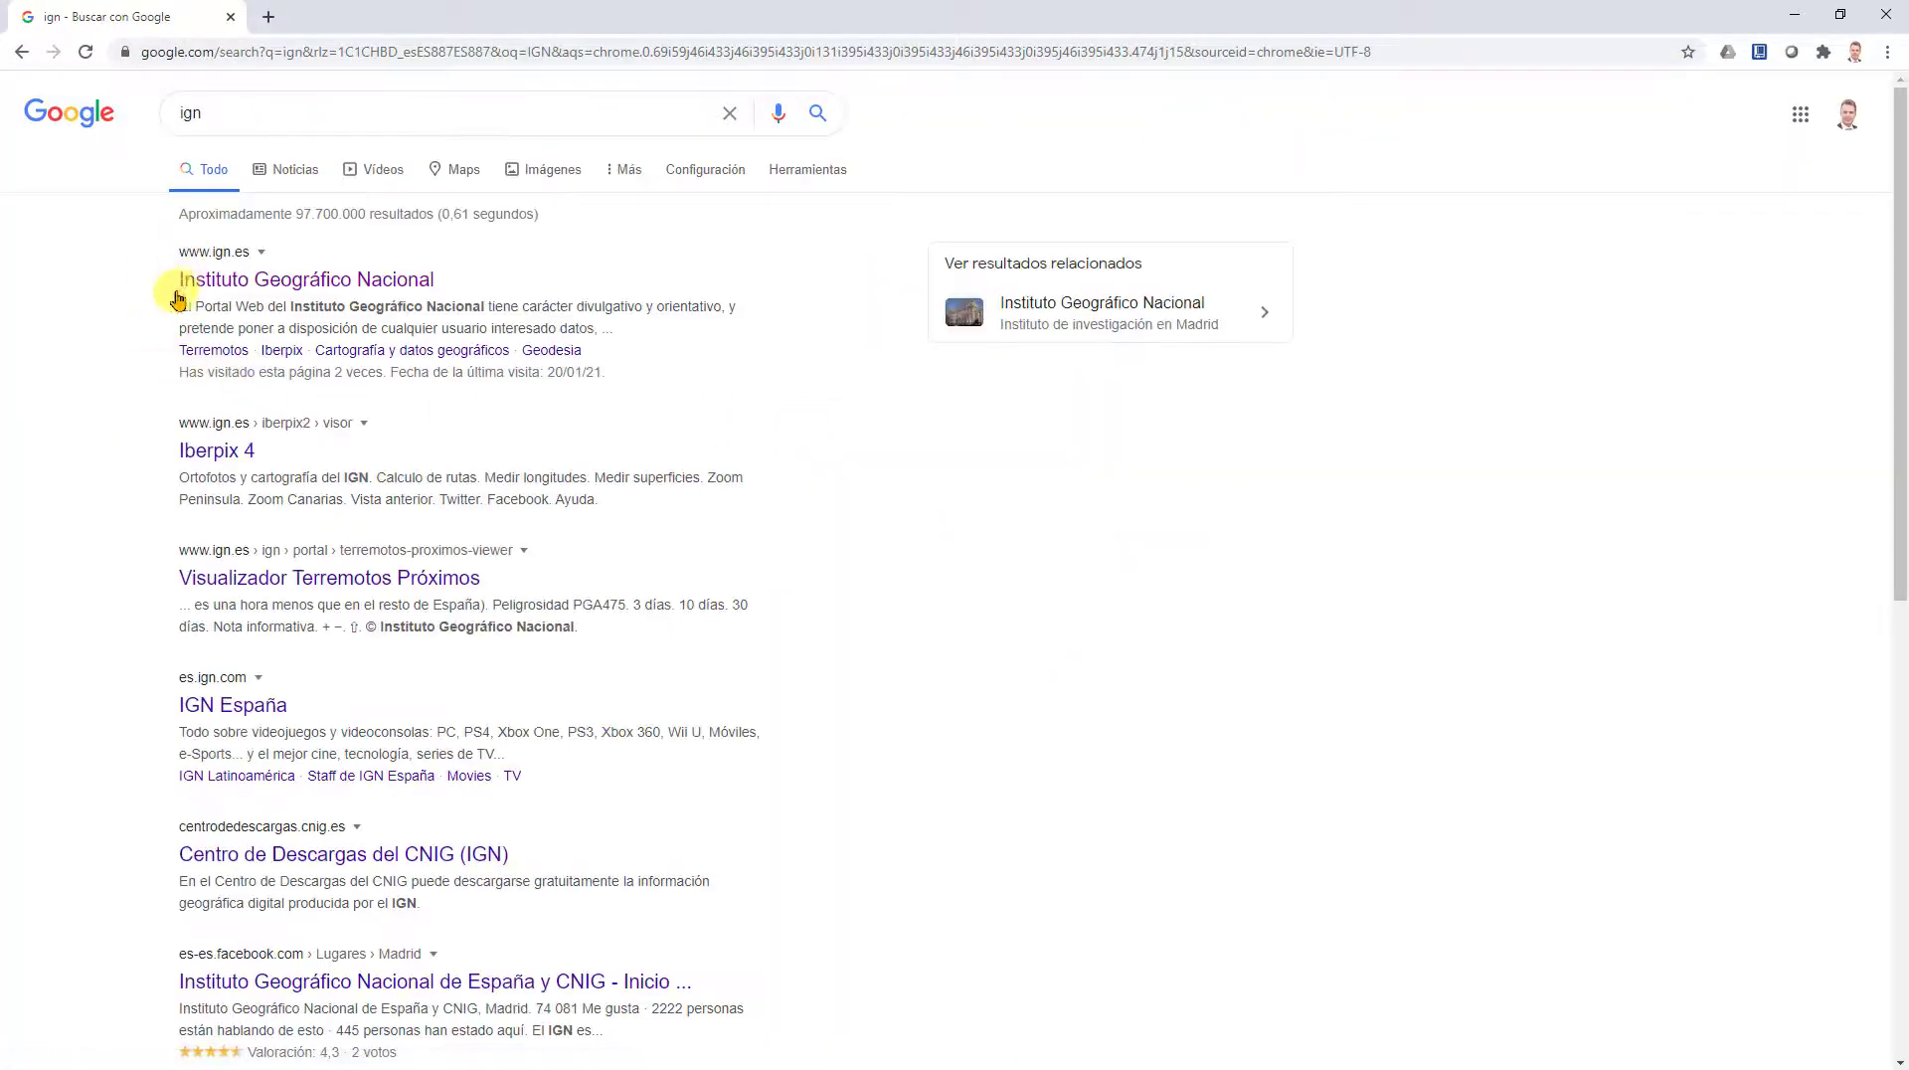
{"action": "left_click", "coordinate": [239, 283]}
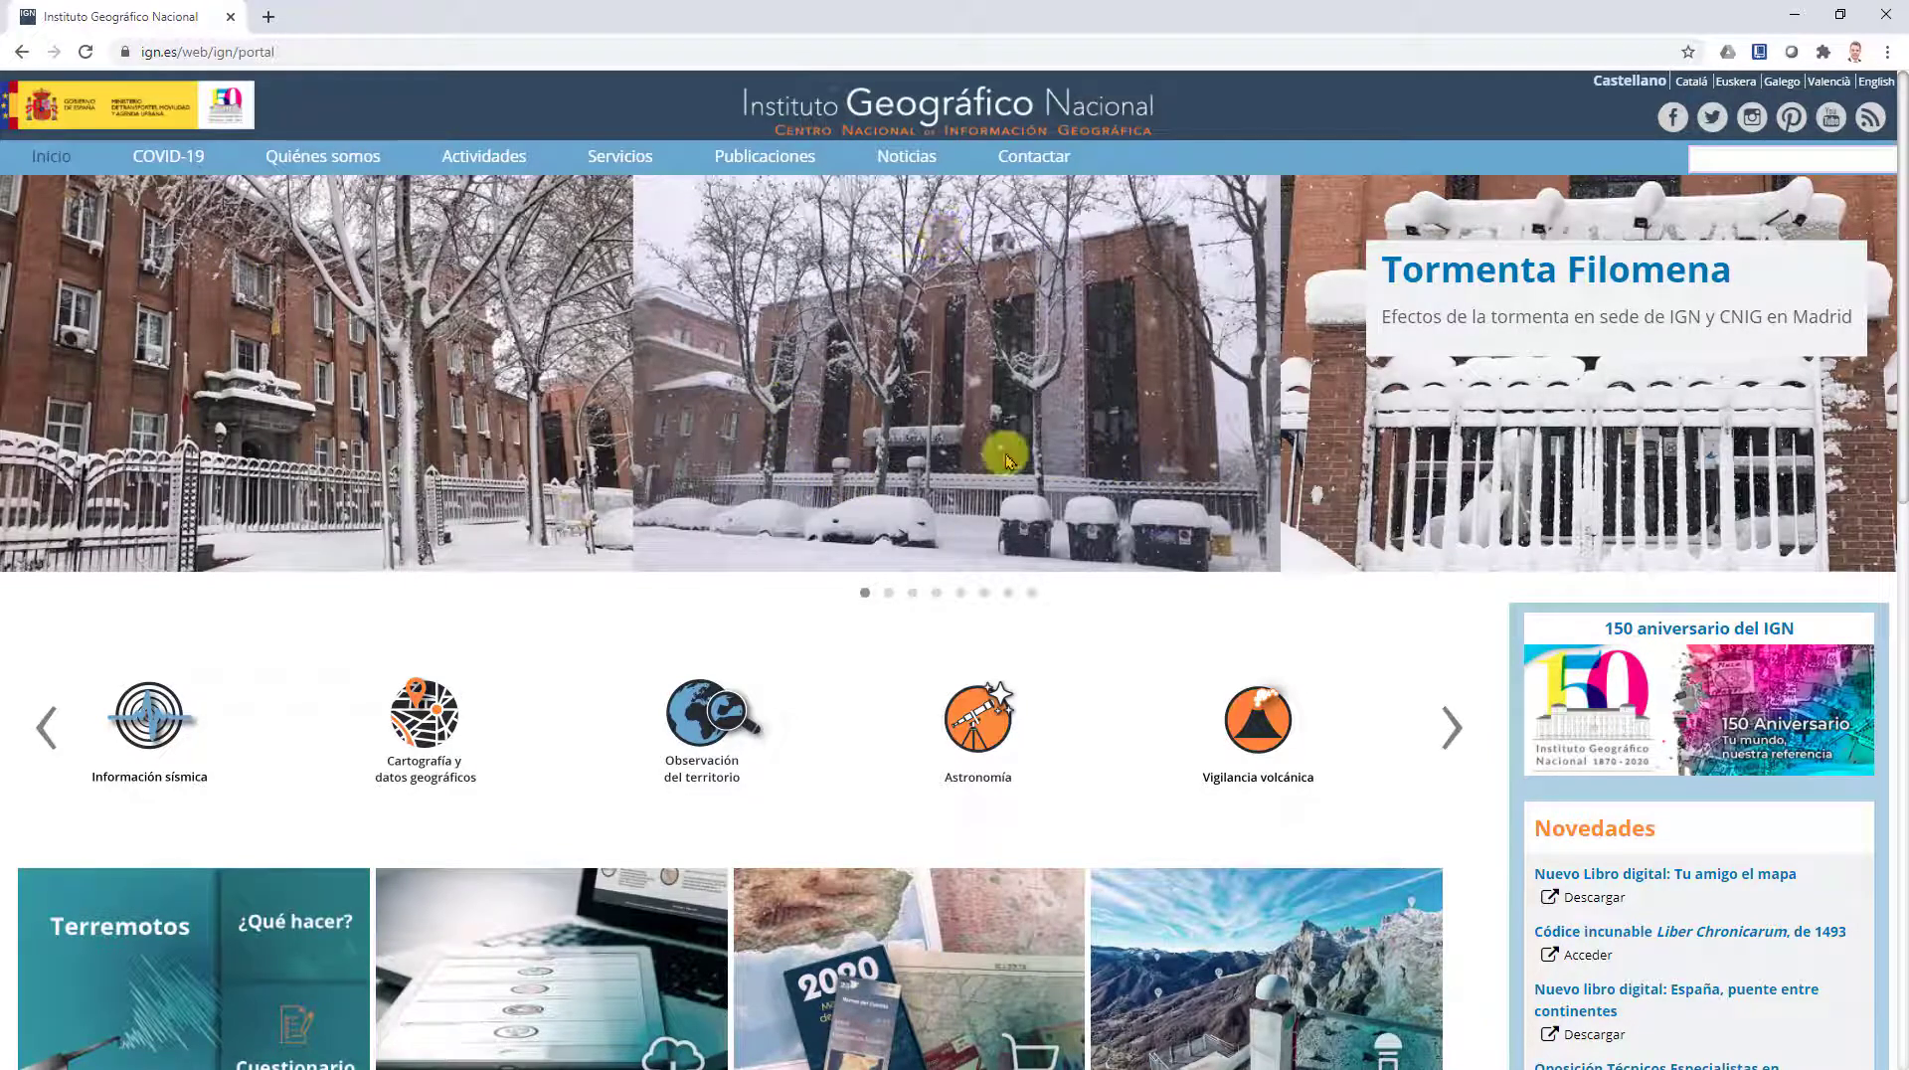
Step: Open the Centro de Descargas from the Instituto Geográfico Nacional home page
{"action": "scroll", "coordinate": [937, 449], "scroll_direction": "down", "scroll_amount": 1}
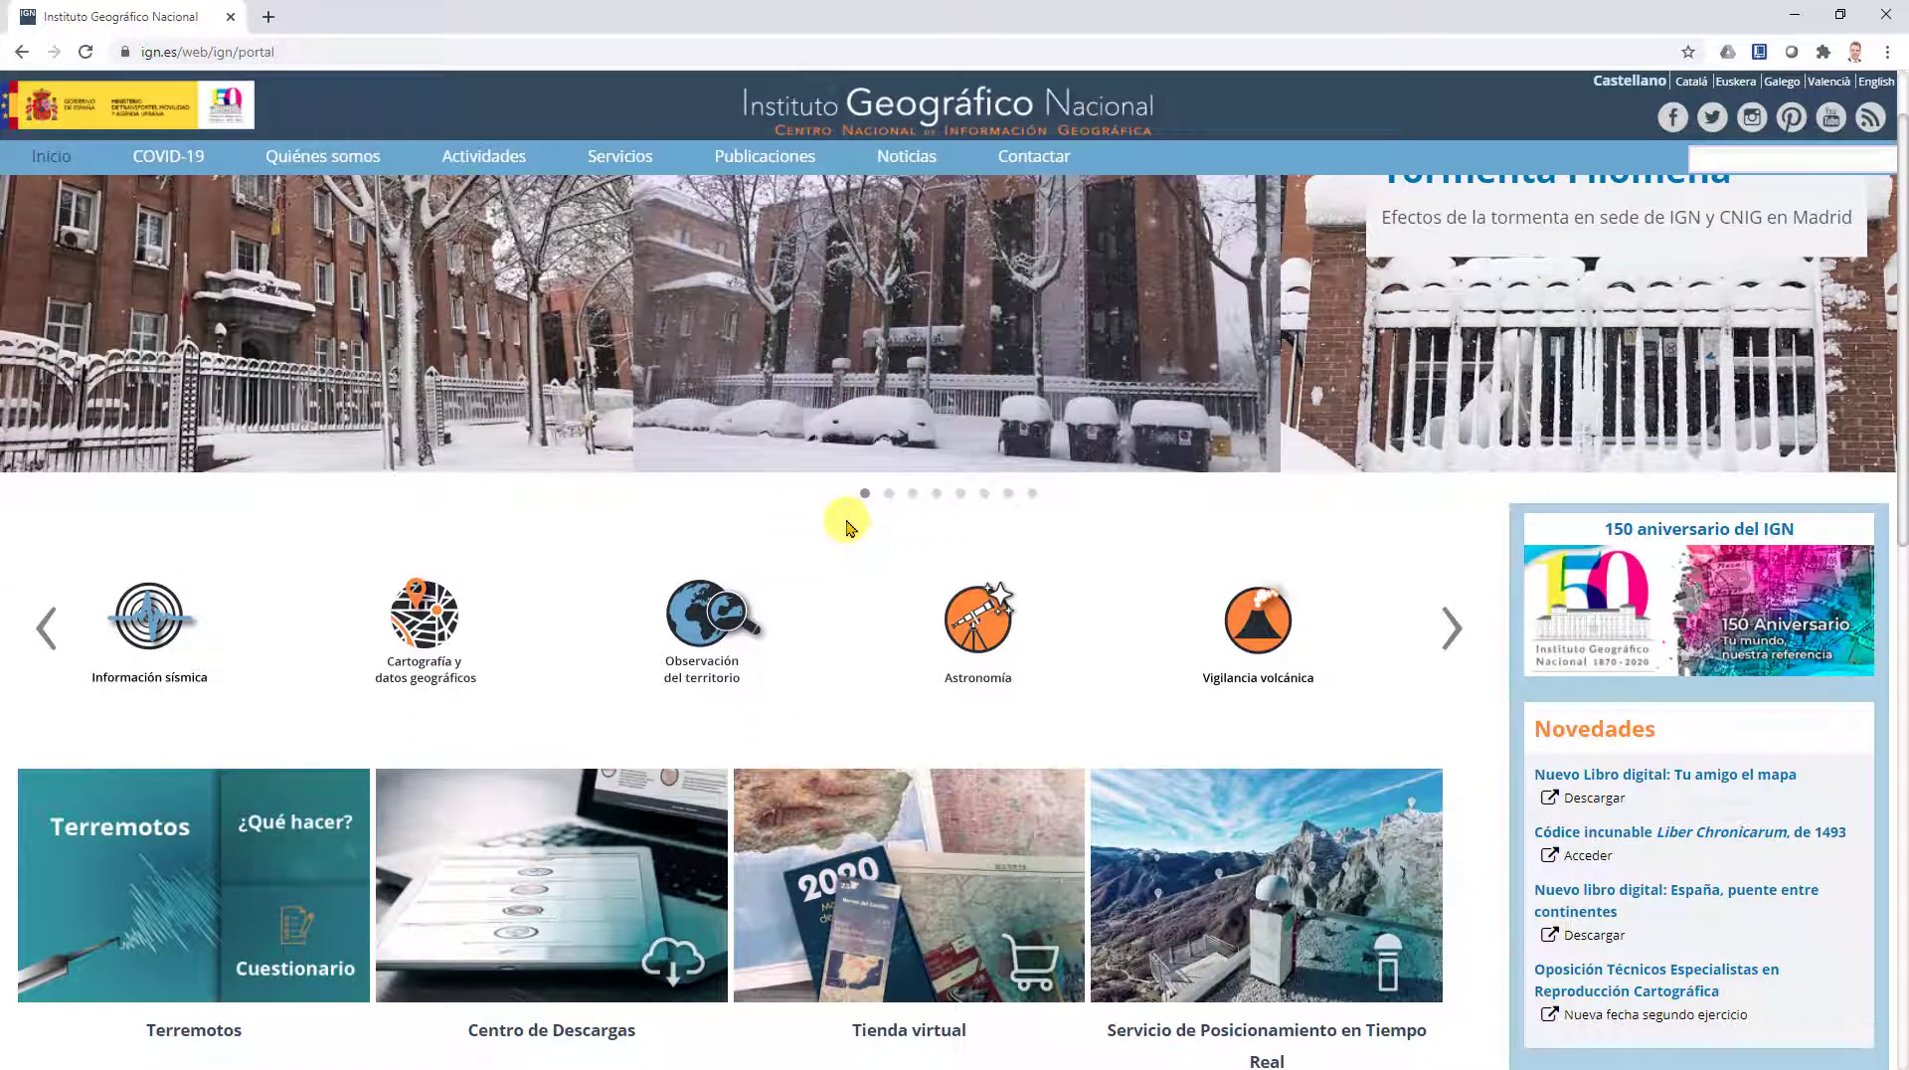
{"action": "scroll", "coordinate": [849, 527], "scroll_direction": "down", "scroll_amount": 1}
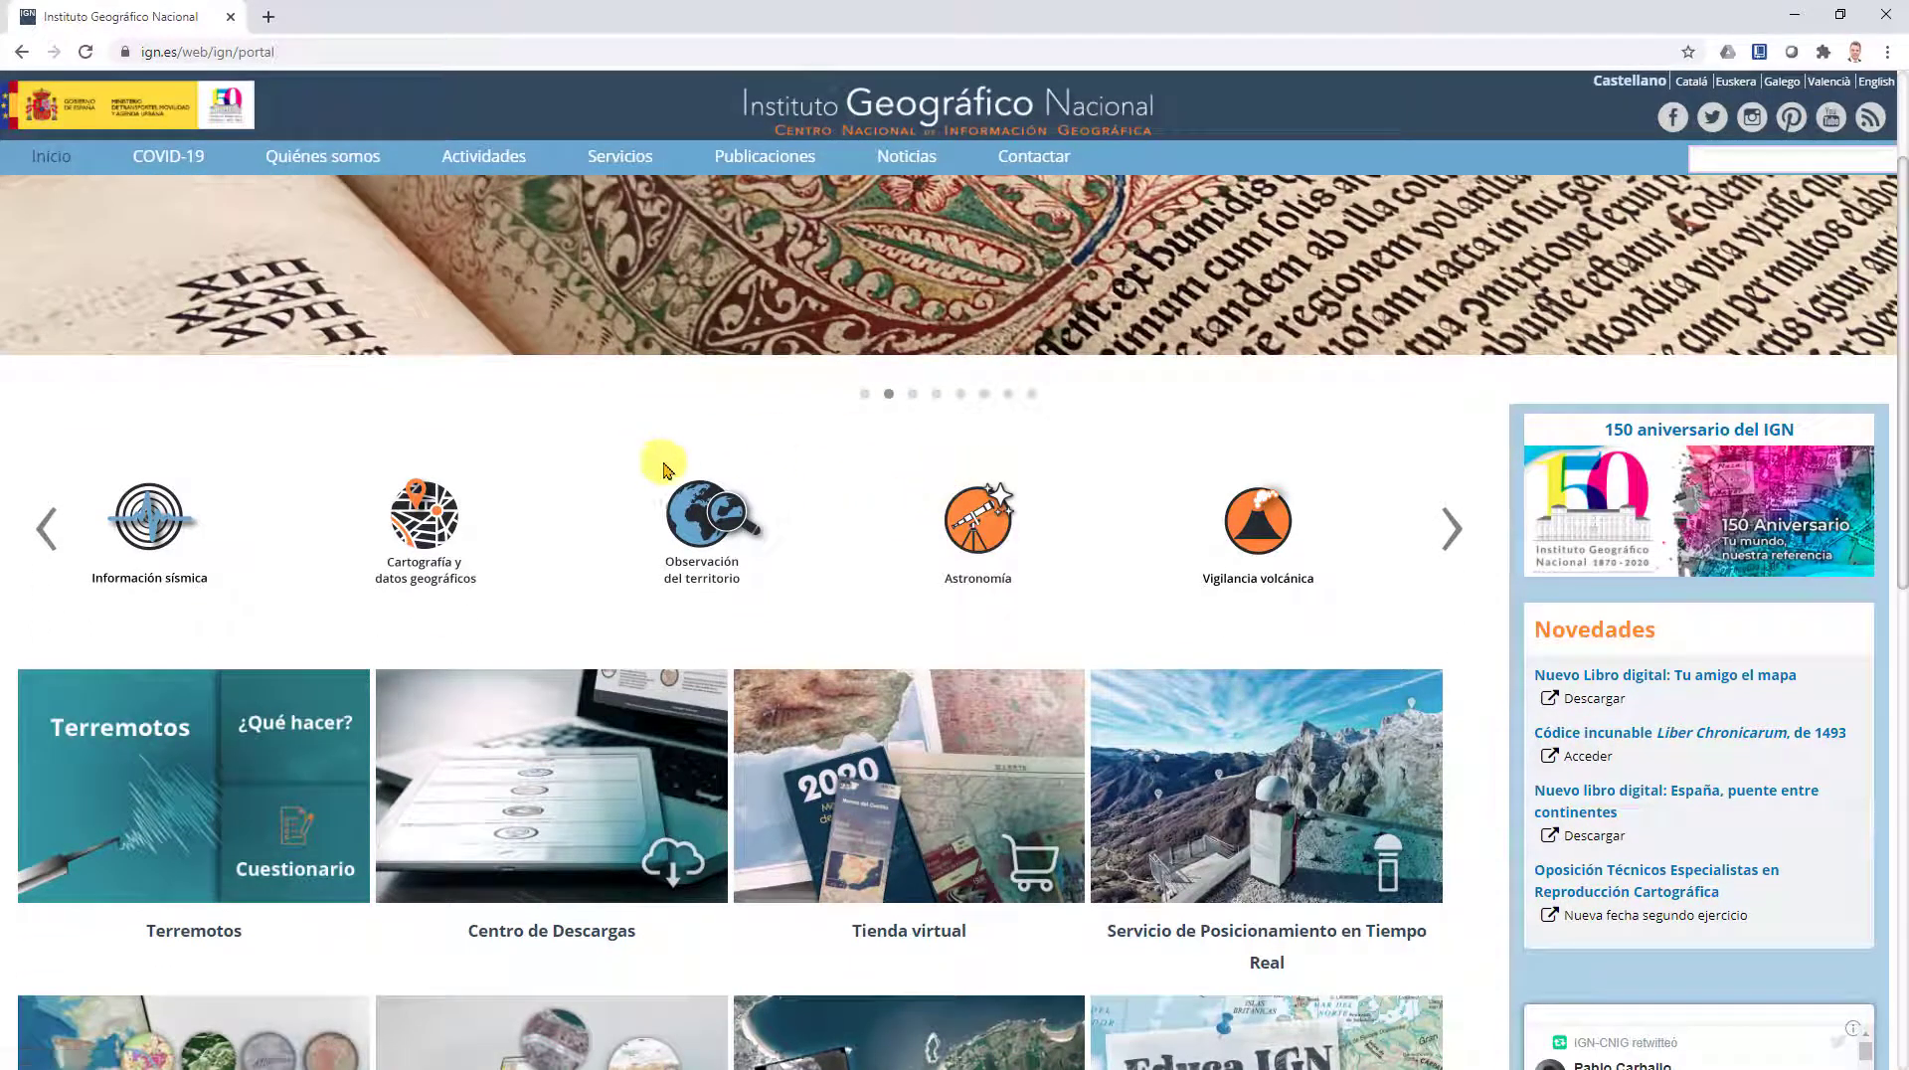
{"action": "left_click", "coordinate": [525, 936]}
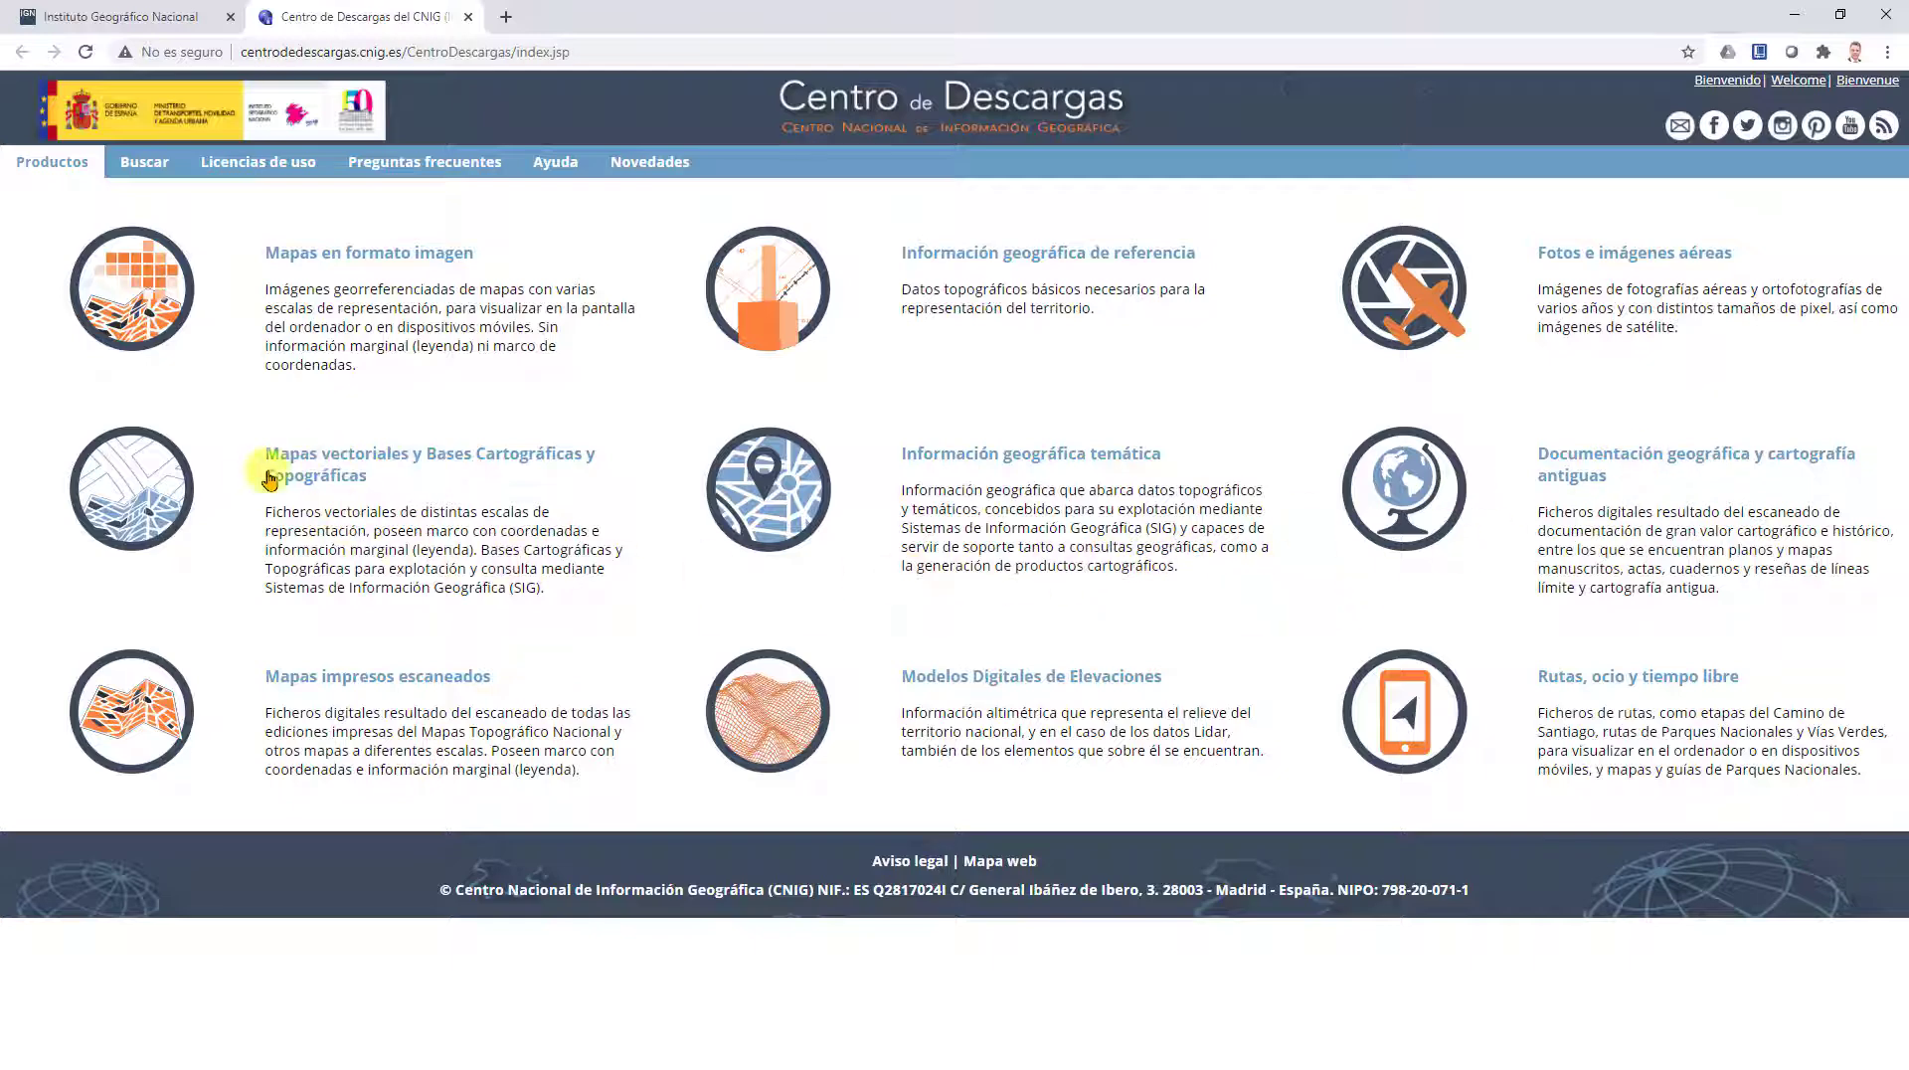
Step: Browse the vector maps and cartographic and topographic bases category, and list all files of the BCN200 product
{"action": "left_click", "coordinate": [321, 465]}
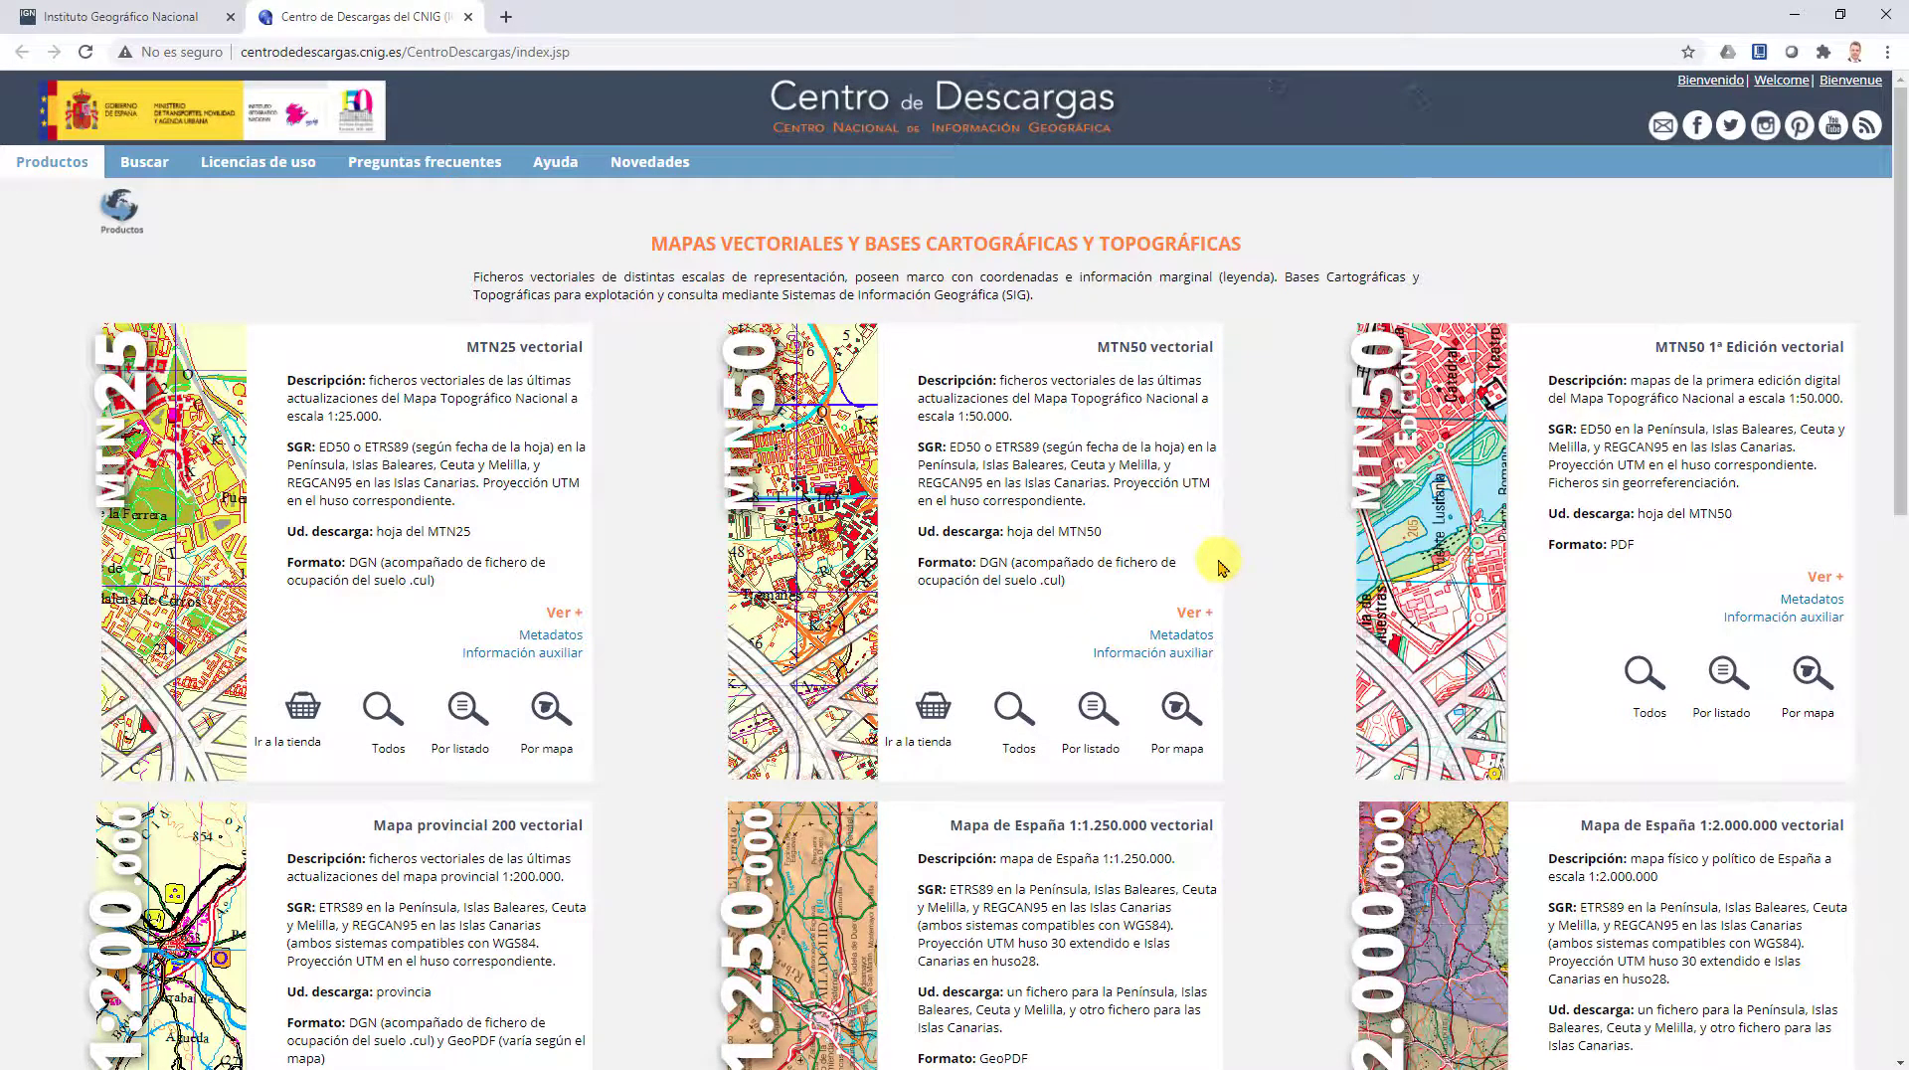
{"action": "scroll", "coordinate": [1222, 566], "scroll_direction": "down", "scroll_amount": 4}
{"action": "scroll", "coordinate": [1221, 567], "scroll_direction": "up", "scroll_amount": 3}
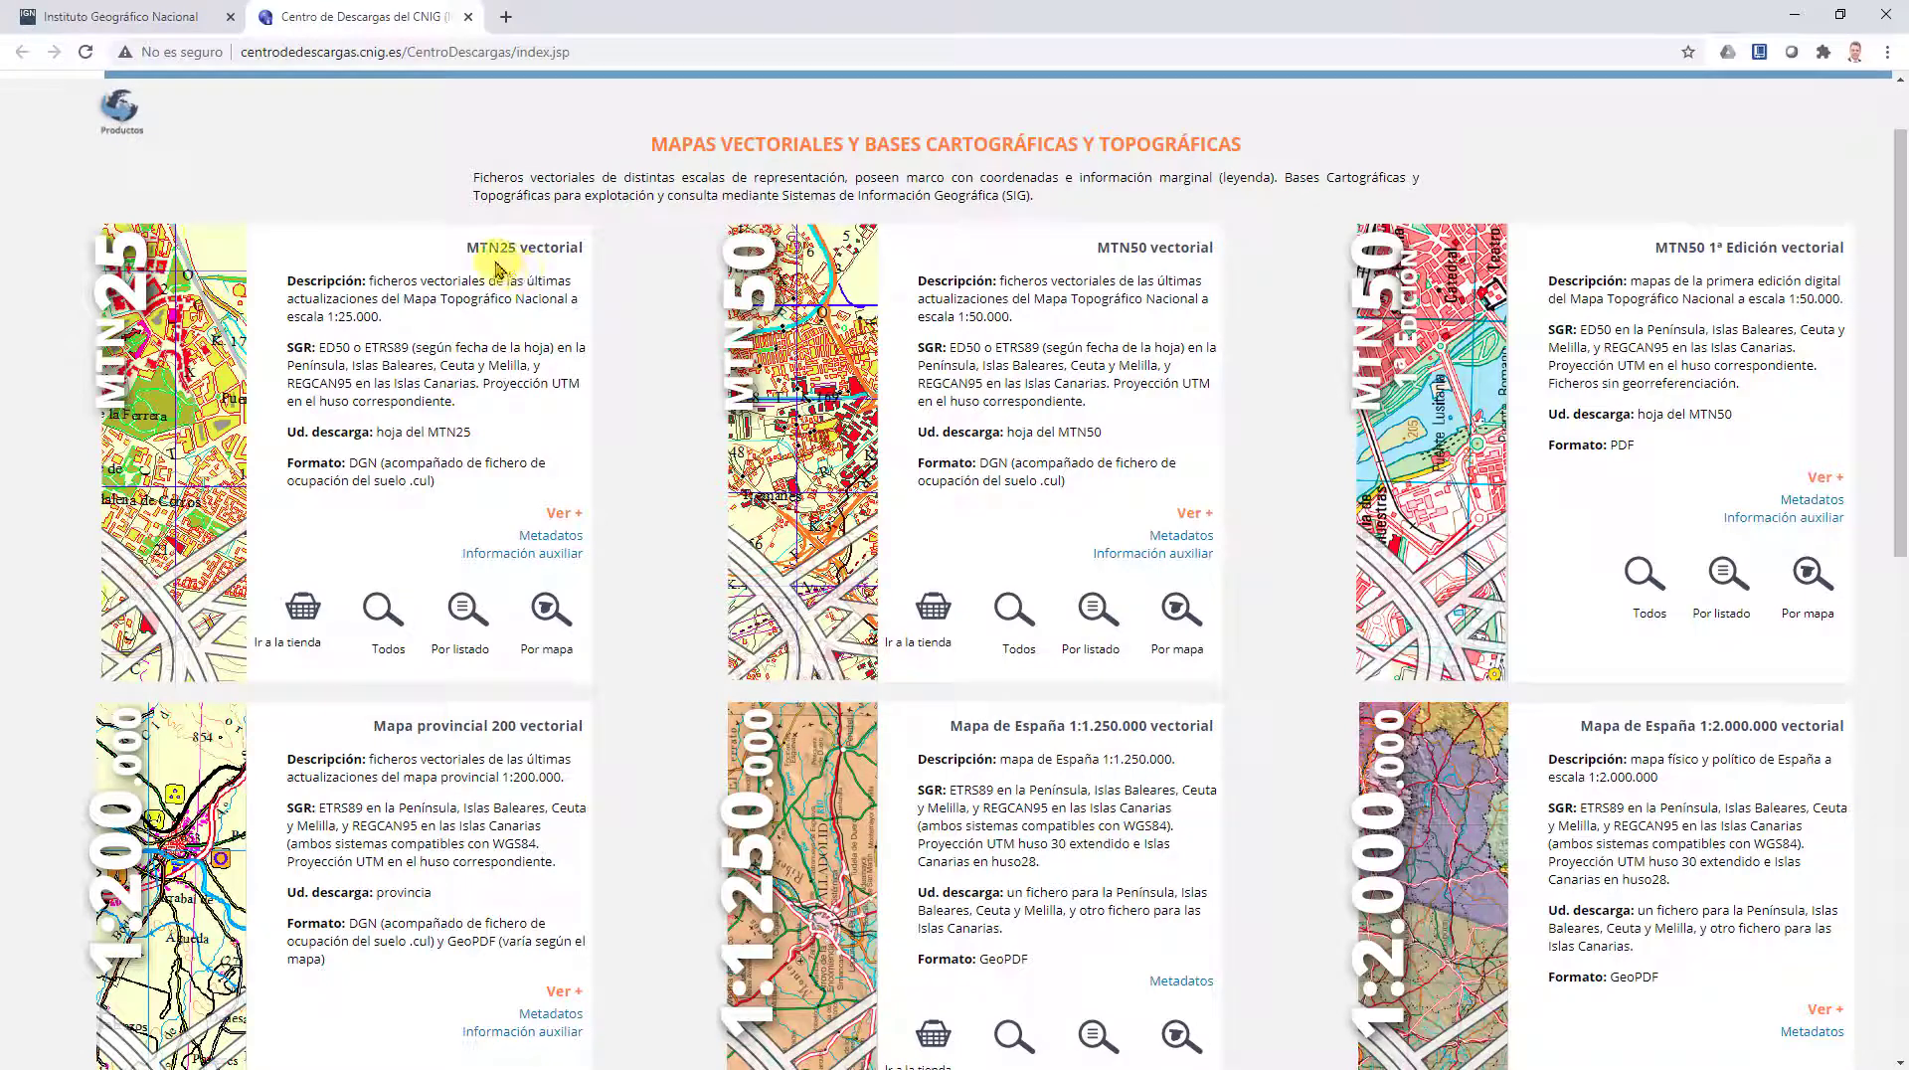
{"action": "scroll", "coordinate": [1249, 428], "scroll_direction": "down", "scroll_amount": 1}
{"action": "scroll", "coordinate": [1249, 428], "scroll_direction": "down", "scroll_amount": 4}
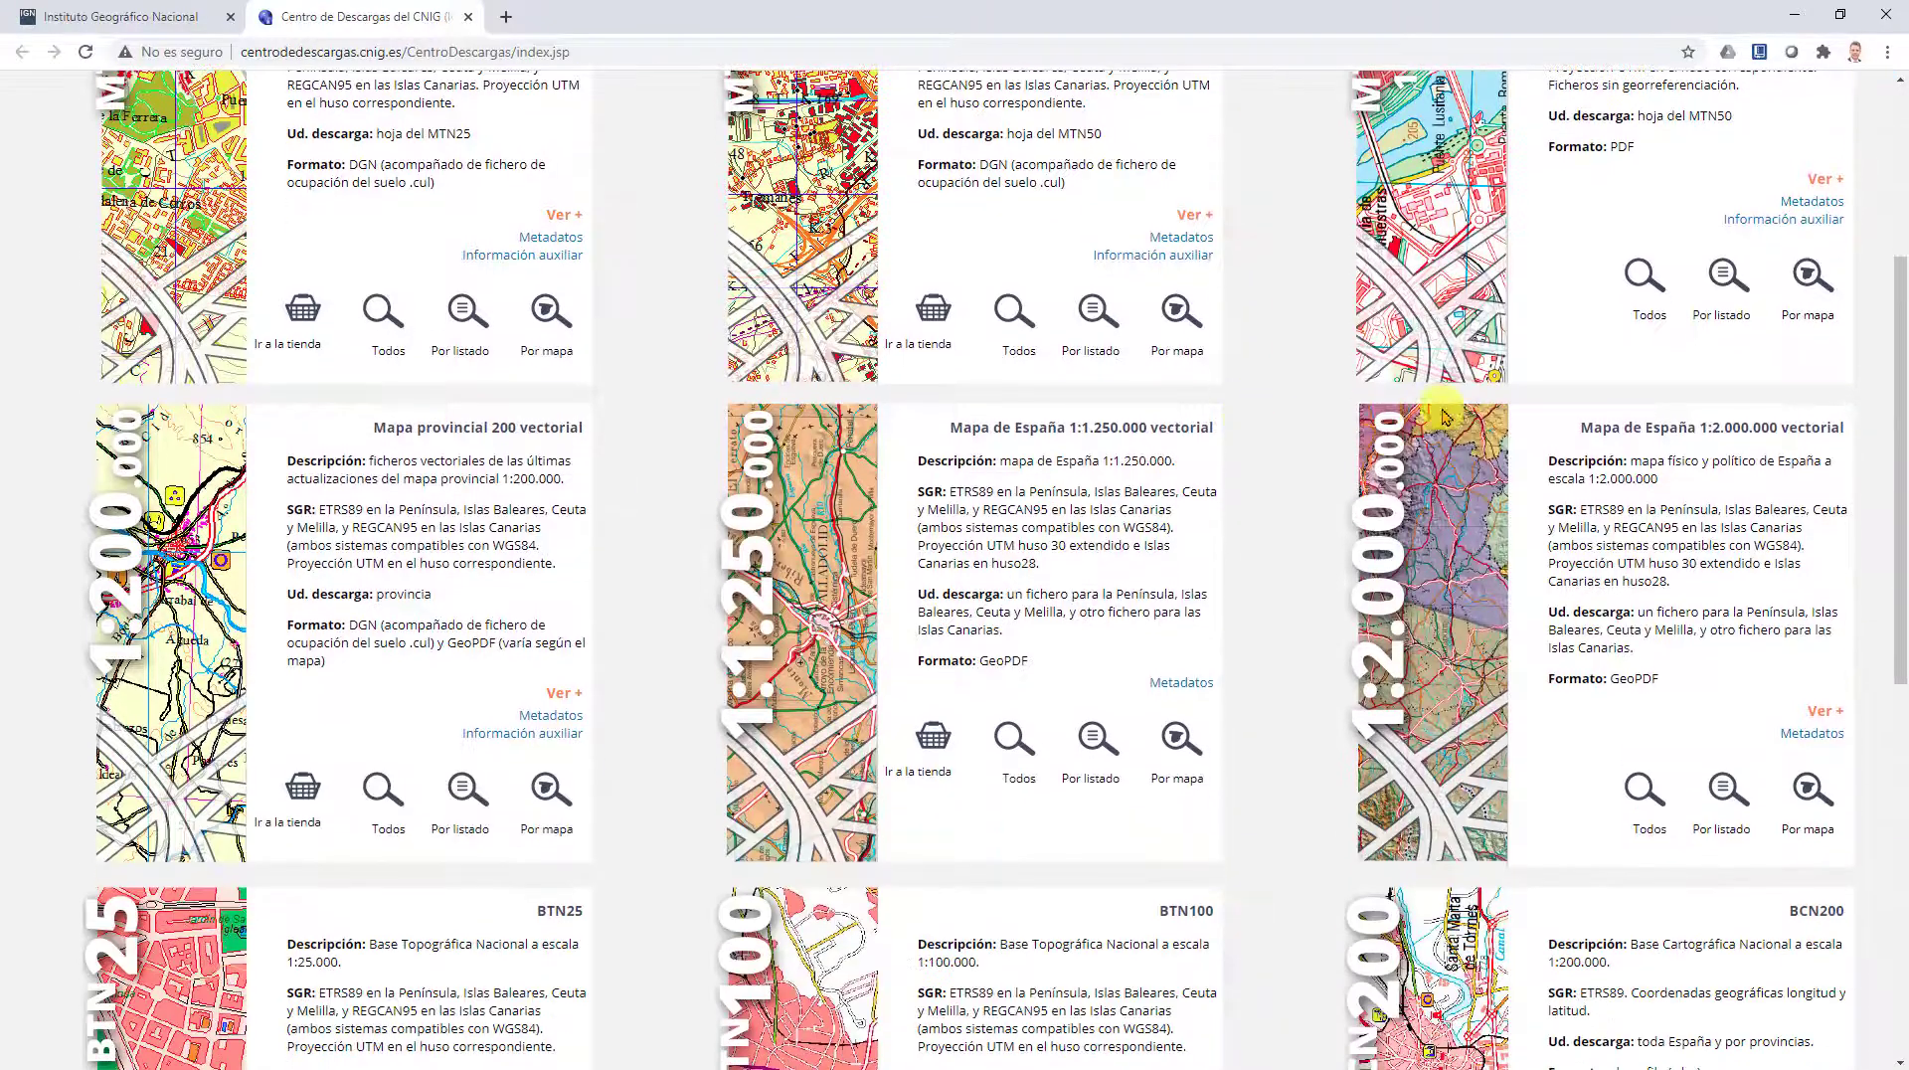
{"action": "scroll", "coordinate": [1263, 430], "scroll_direction": "down", "scroll_amount": 1}
{"action": "scroll", "coordinate": [755, 370], "scroll_direction": "down", "scroll_amount": 1}
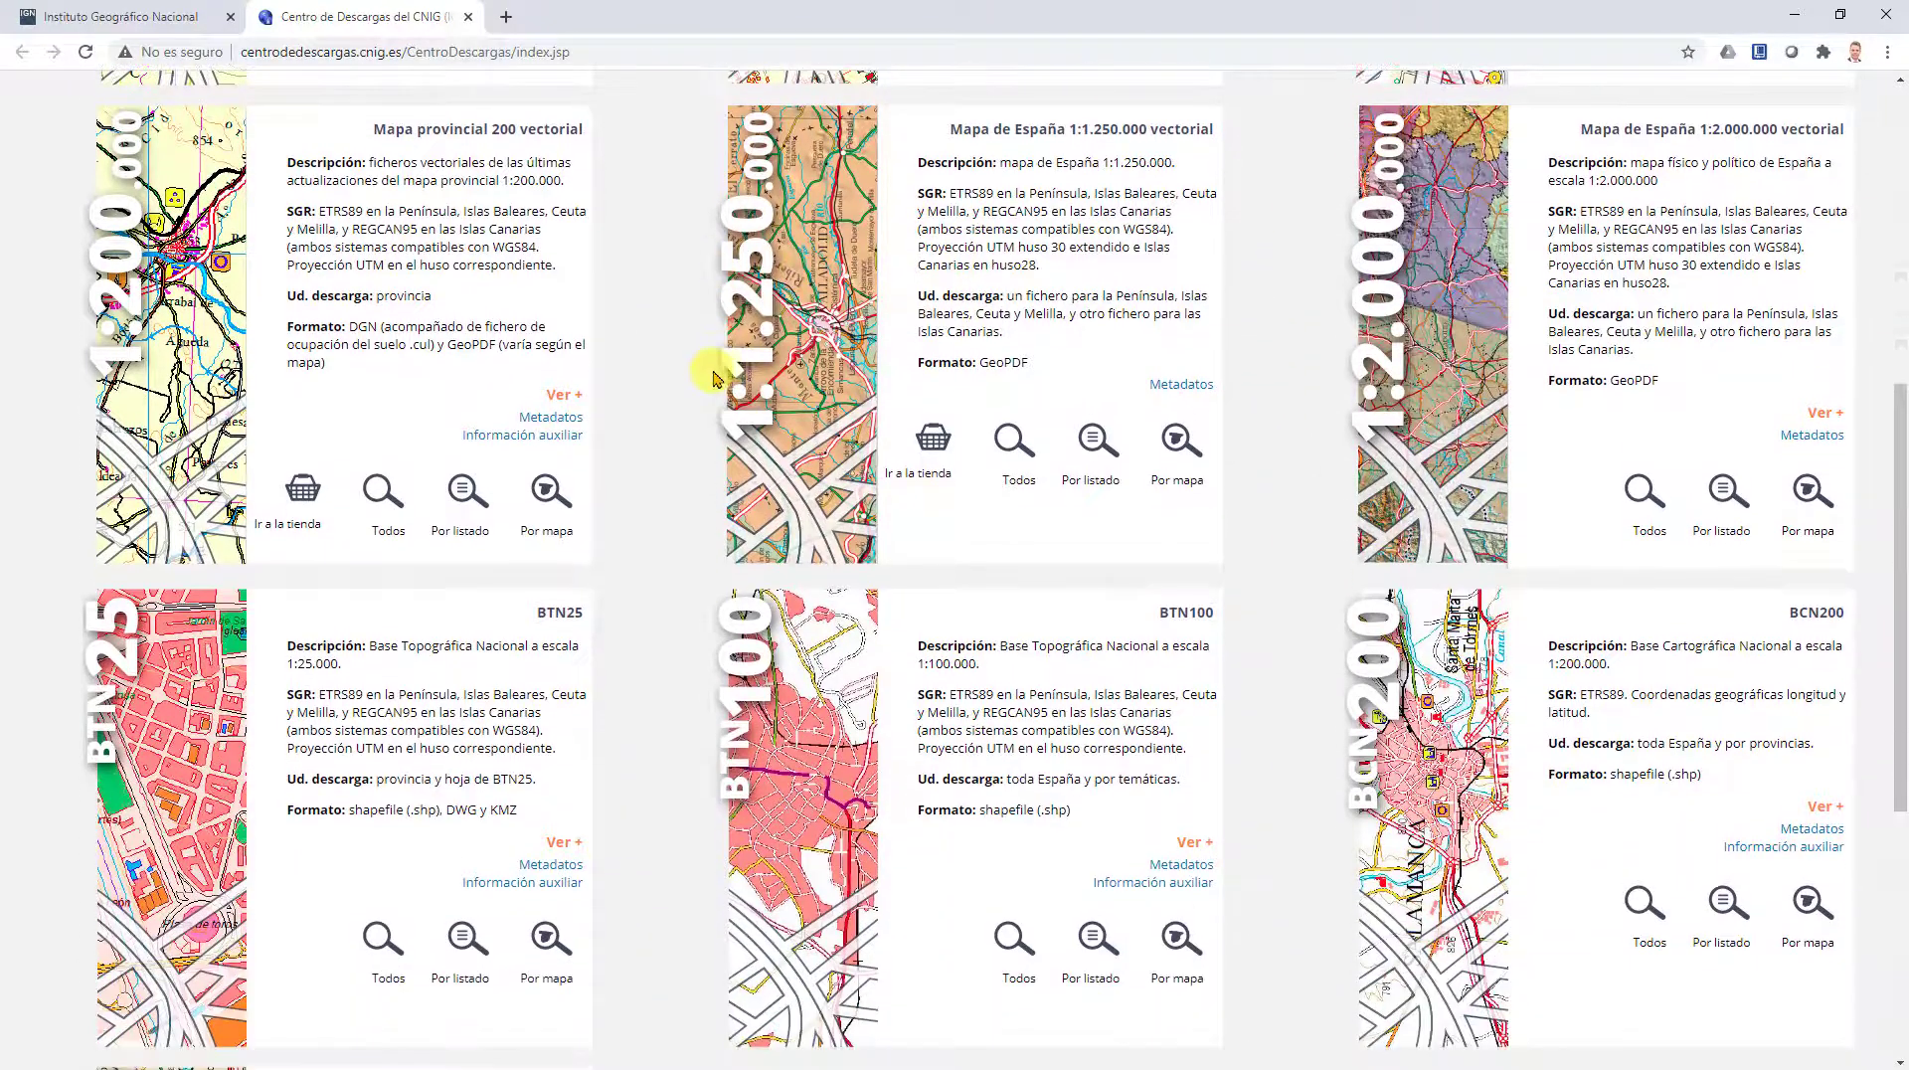
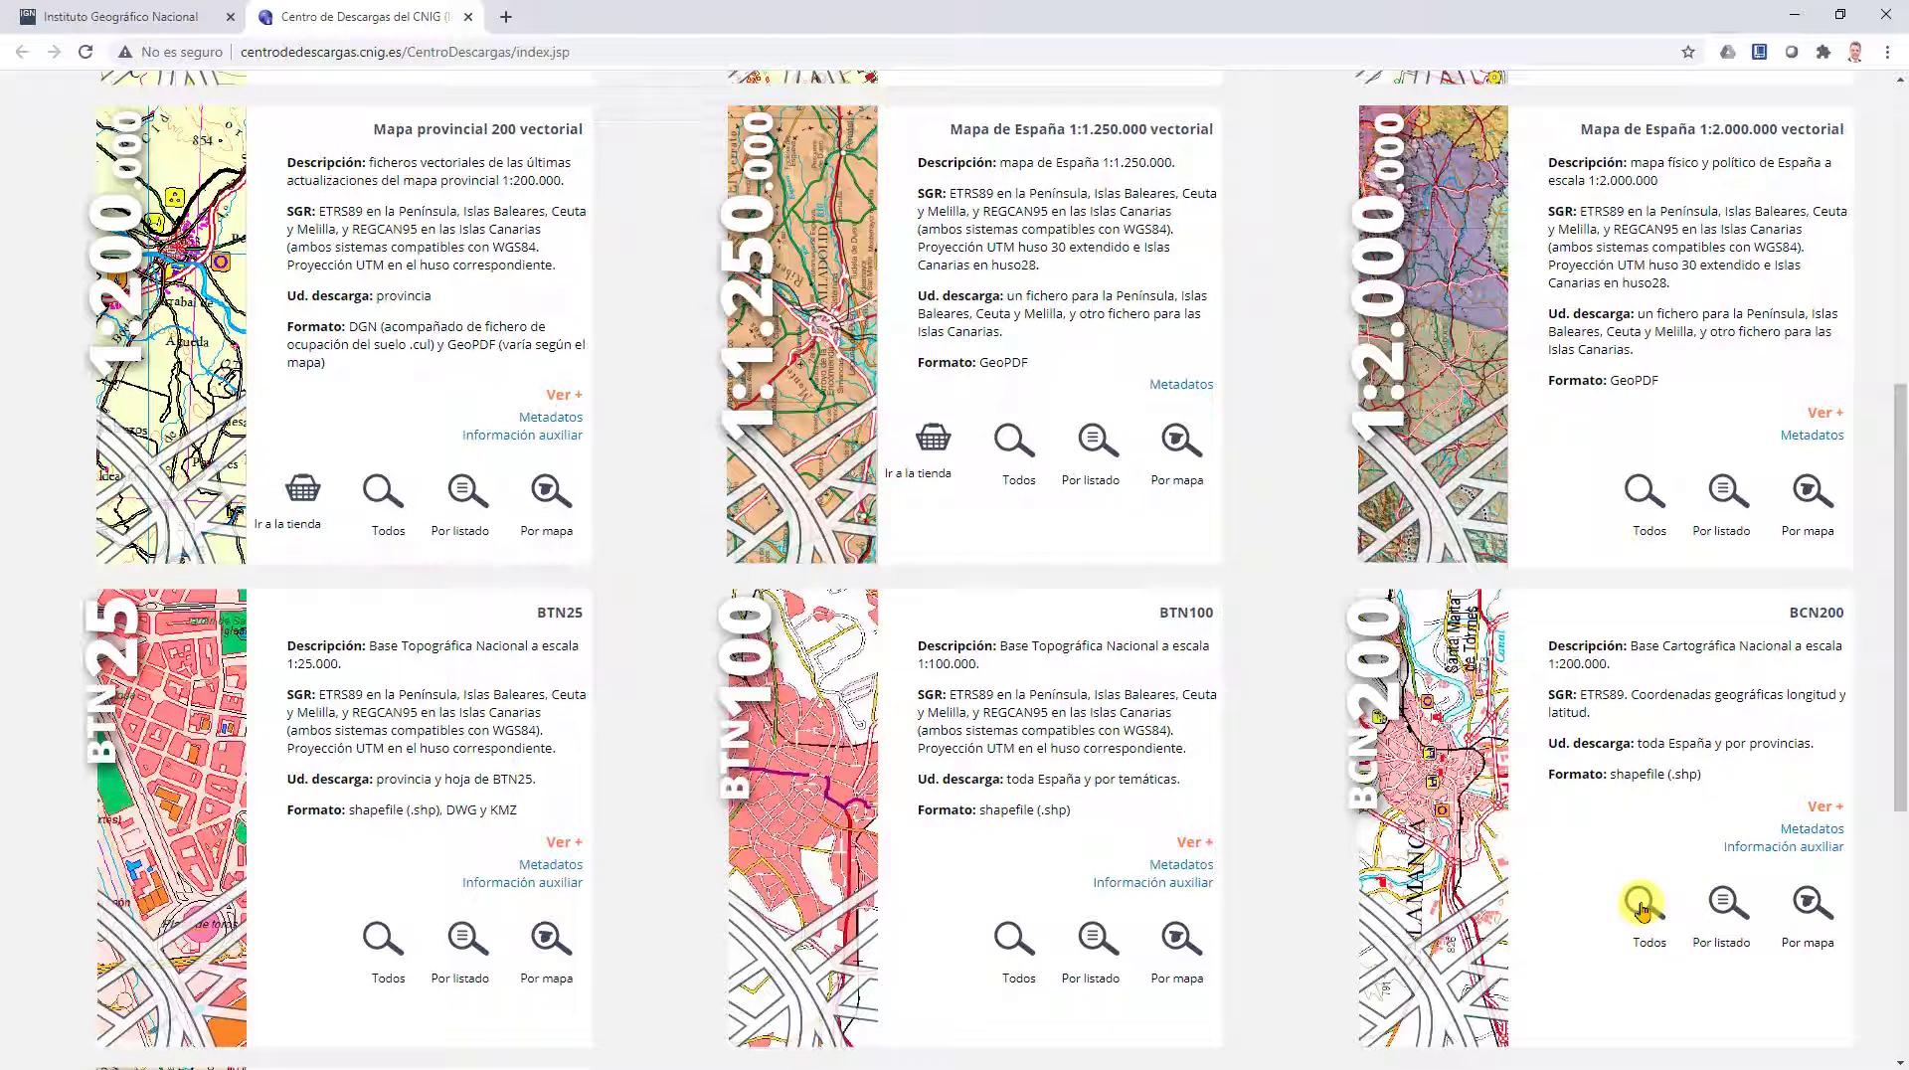
{"action": "left_click", "coordinate": [1639, 903]}
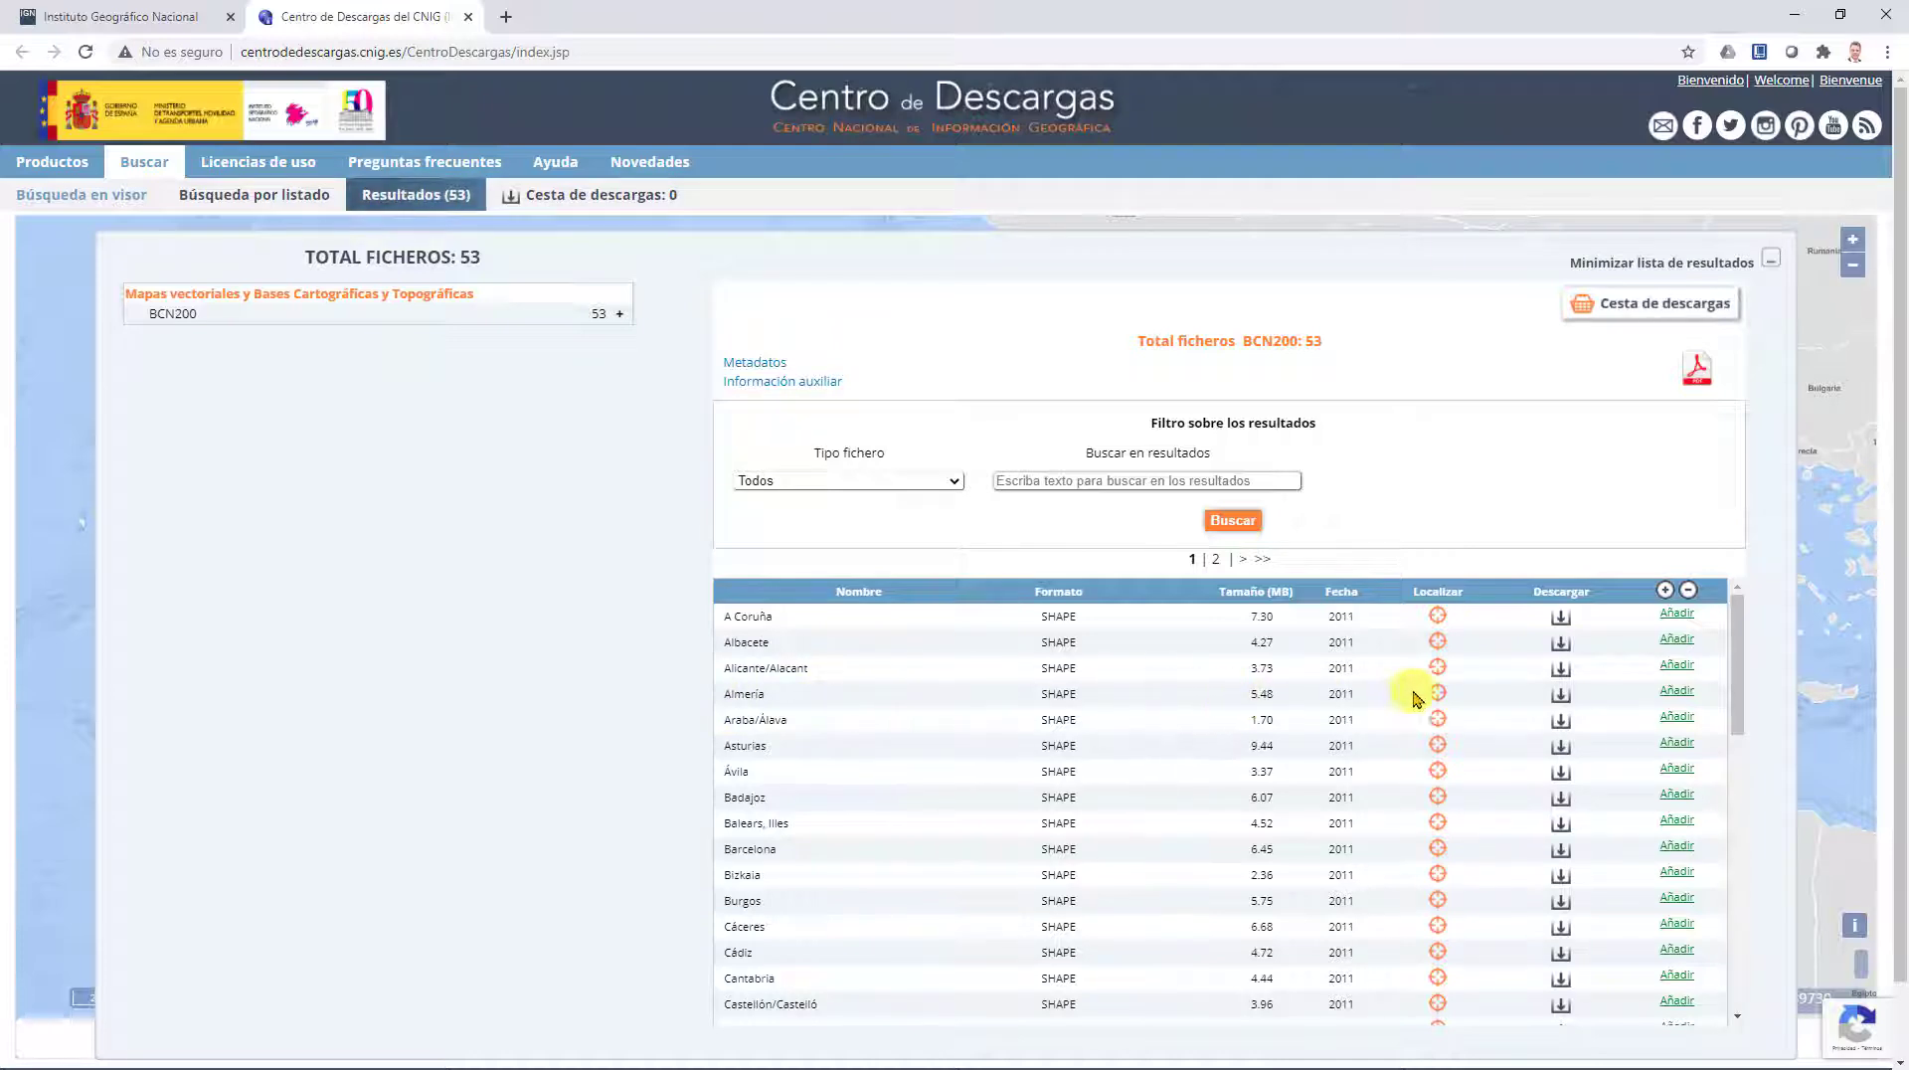
Step: Download the BCN200 shapefile package for Almería, accepting the usage licence notice
{"action": "left_click", "coordinate": [1561, 696]}
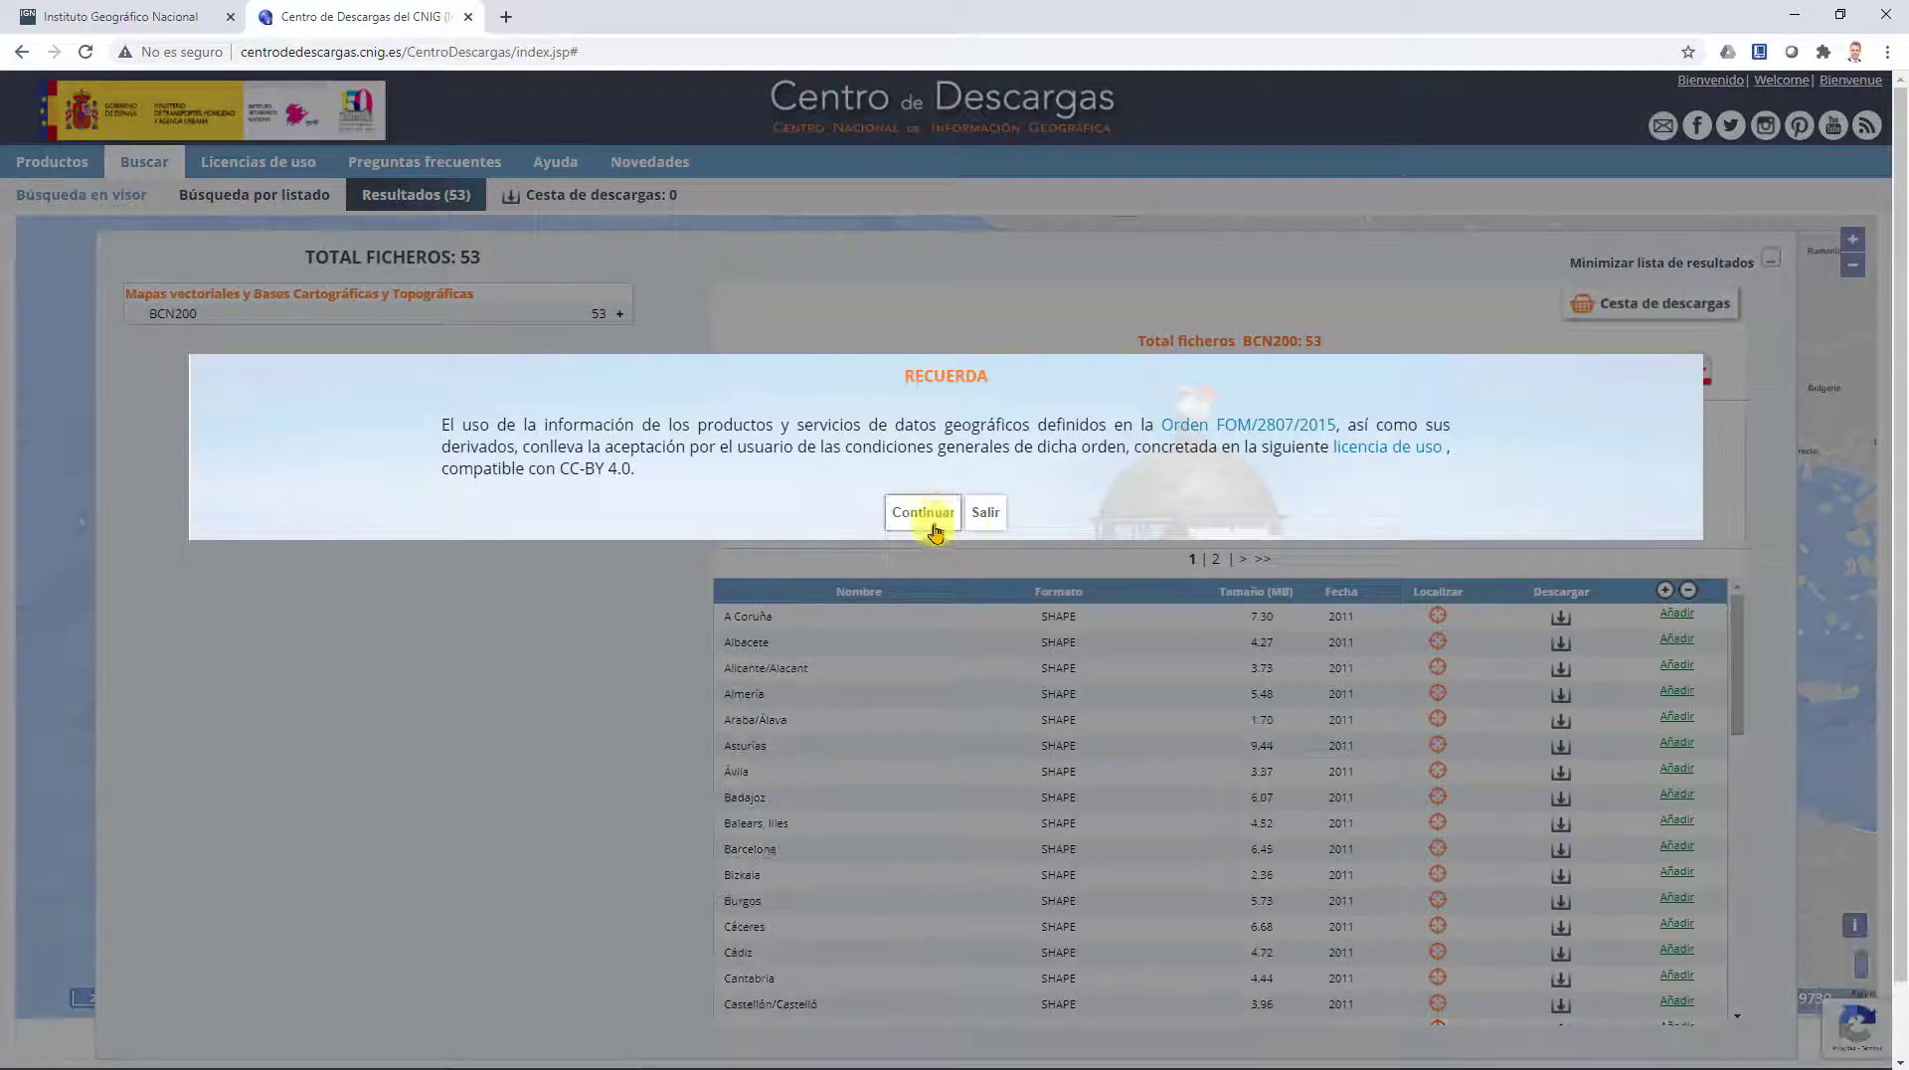
{"action": "left_click", "coordinate": [933, 527]}
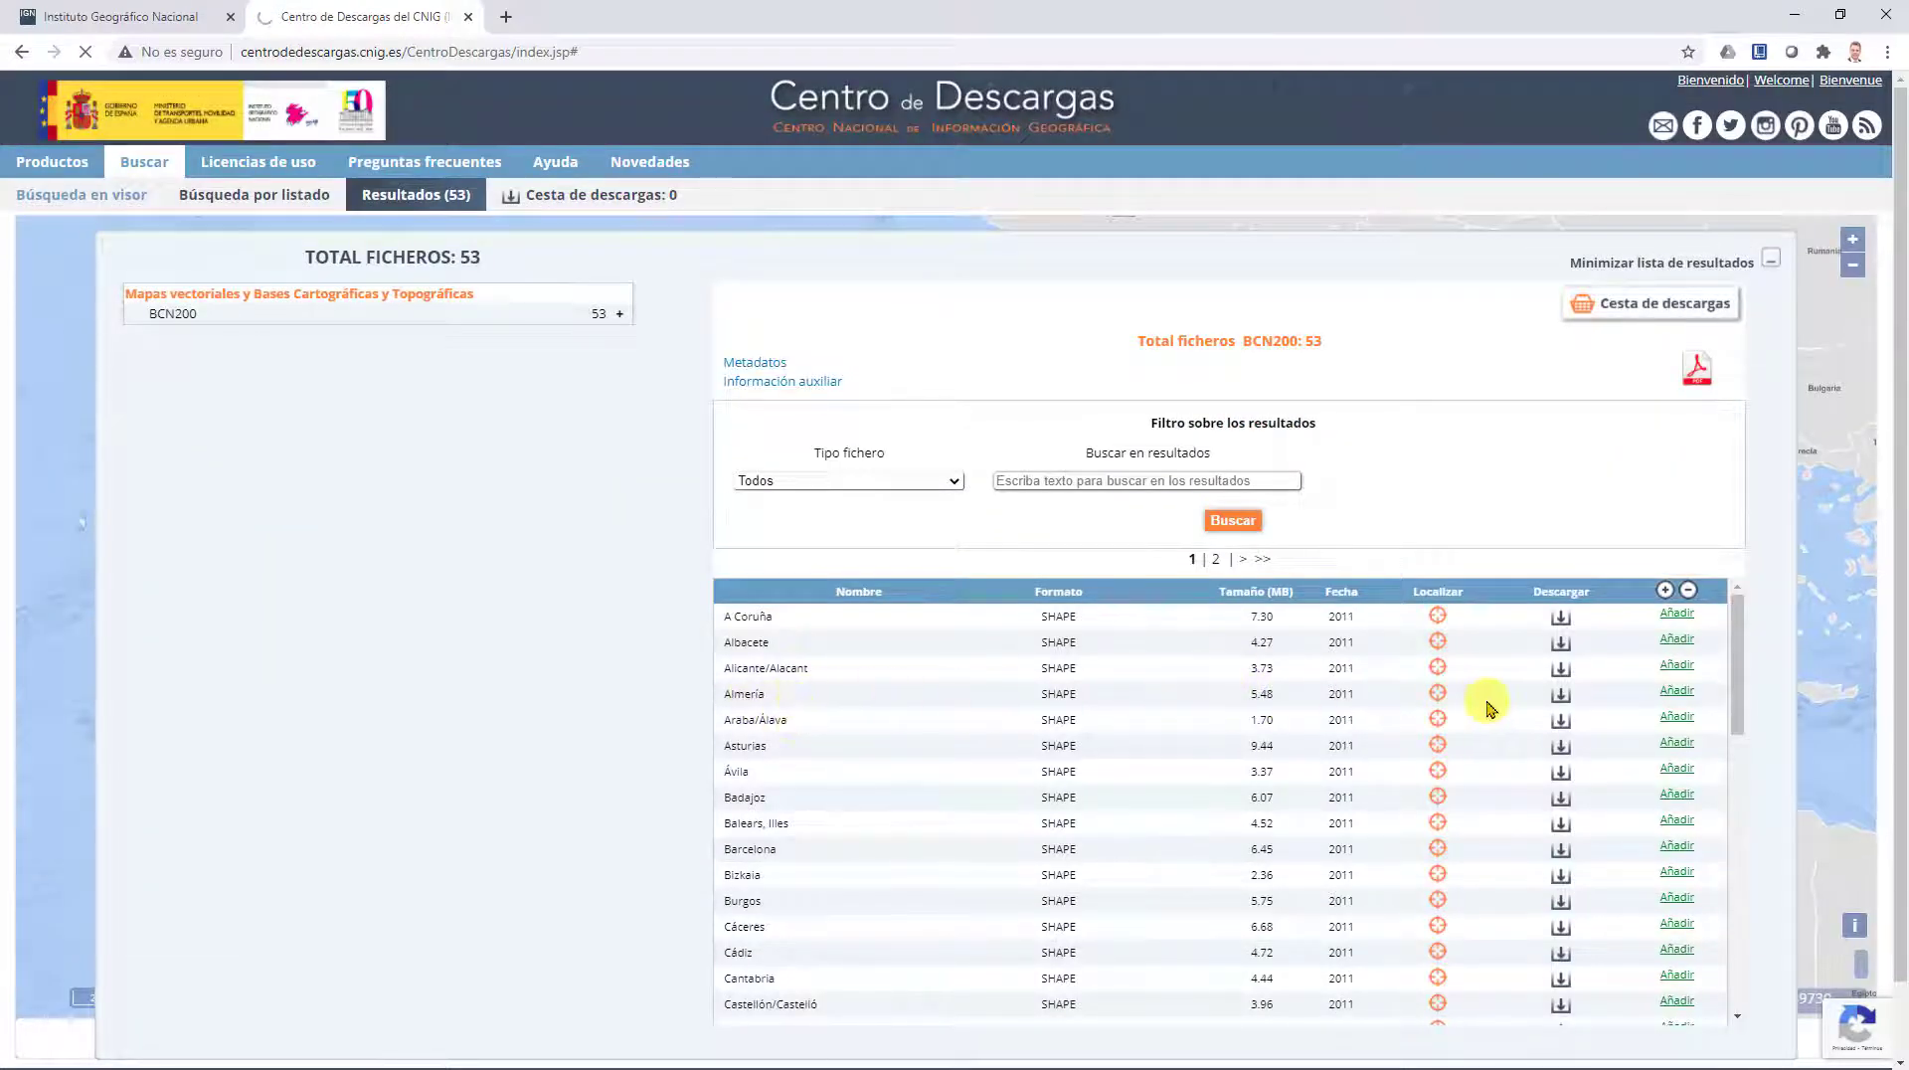
{"action": "left_click", "coordinate": [1563, 699]}
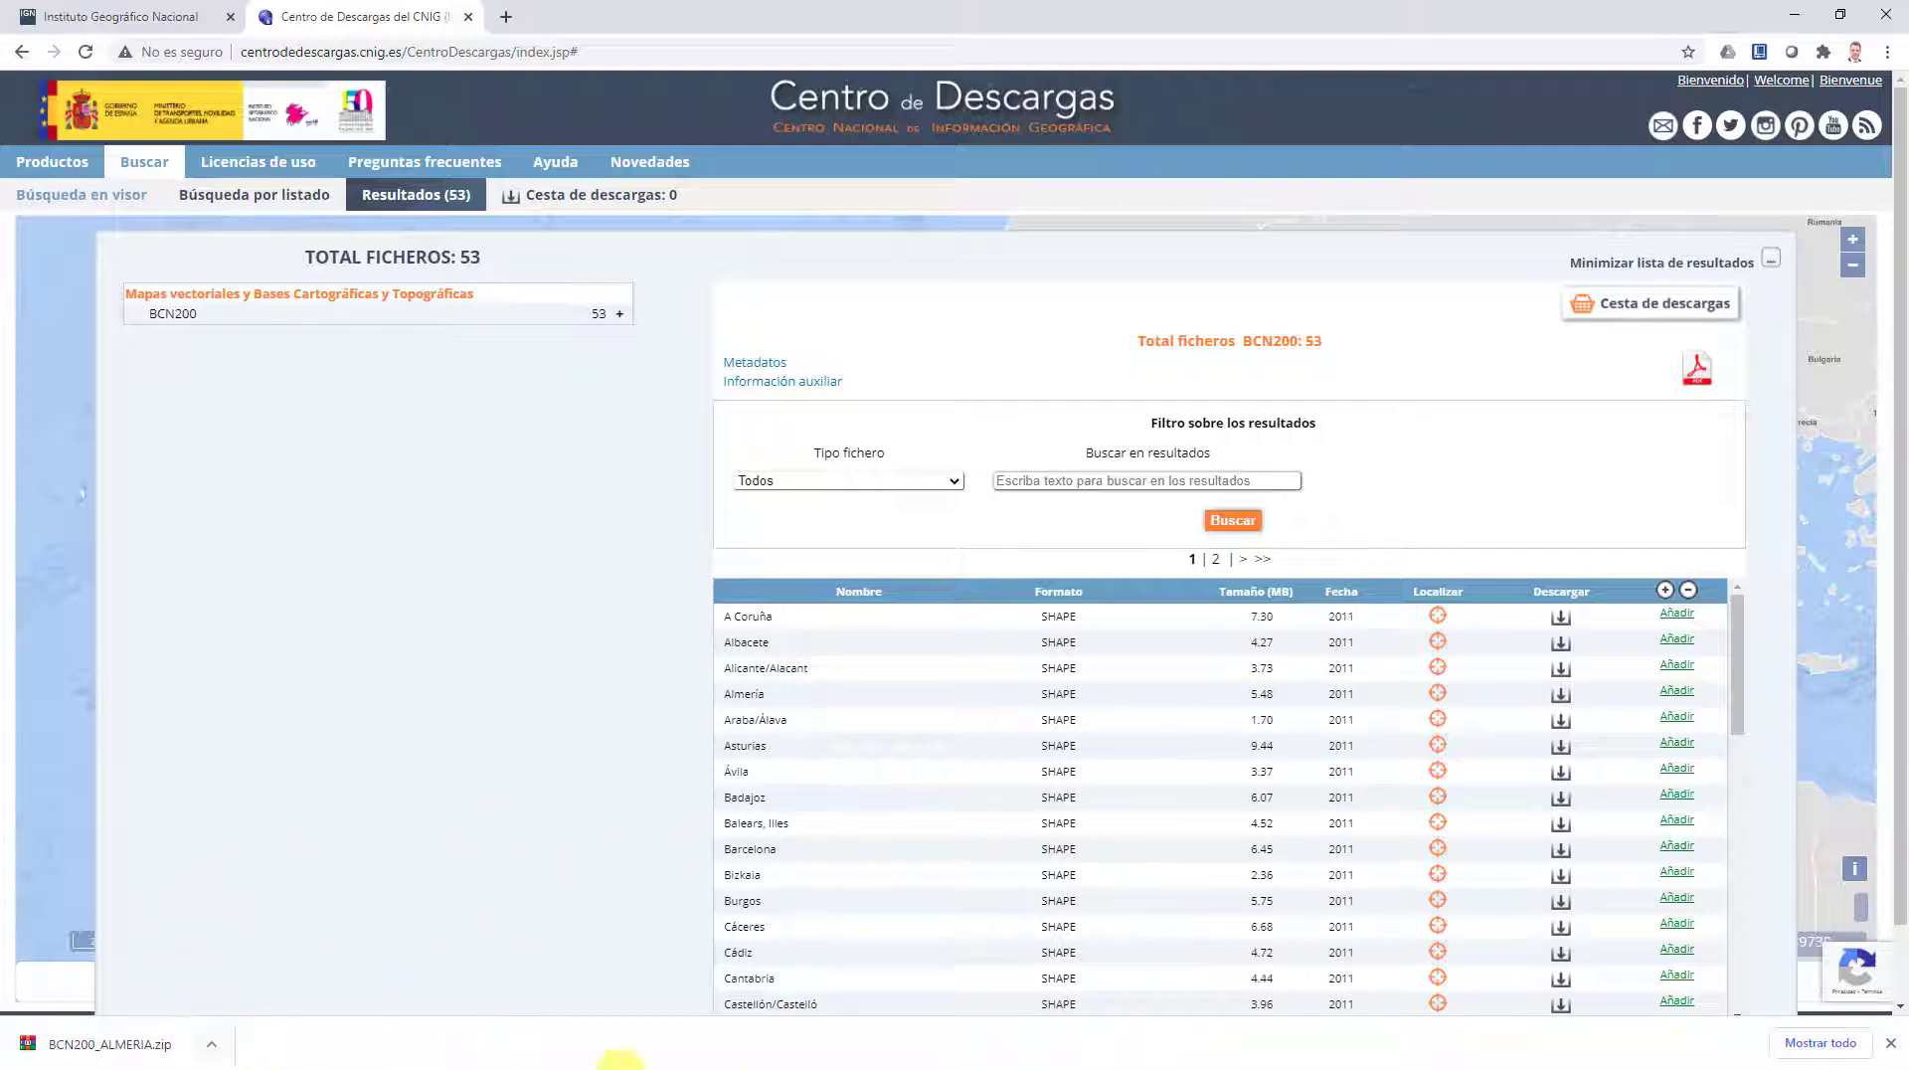
Step: Switch to File Explorer, open P6_INTRODUCCIÓNALSIG_DATOSIGN > DATOS_IGN, and view the extraction options for the BCN200_ALMERIA archive
{"action": "left_click", "coordinate": [805, 1056]}
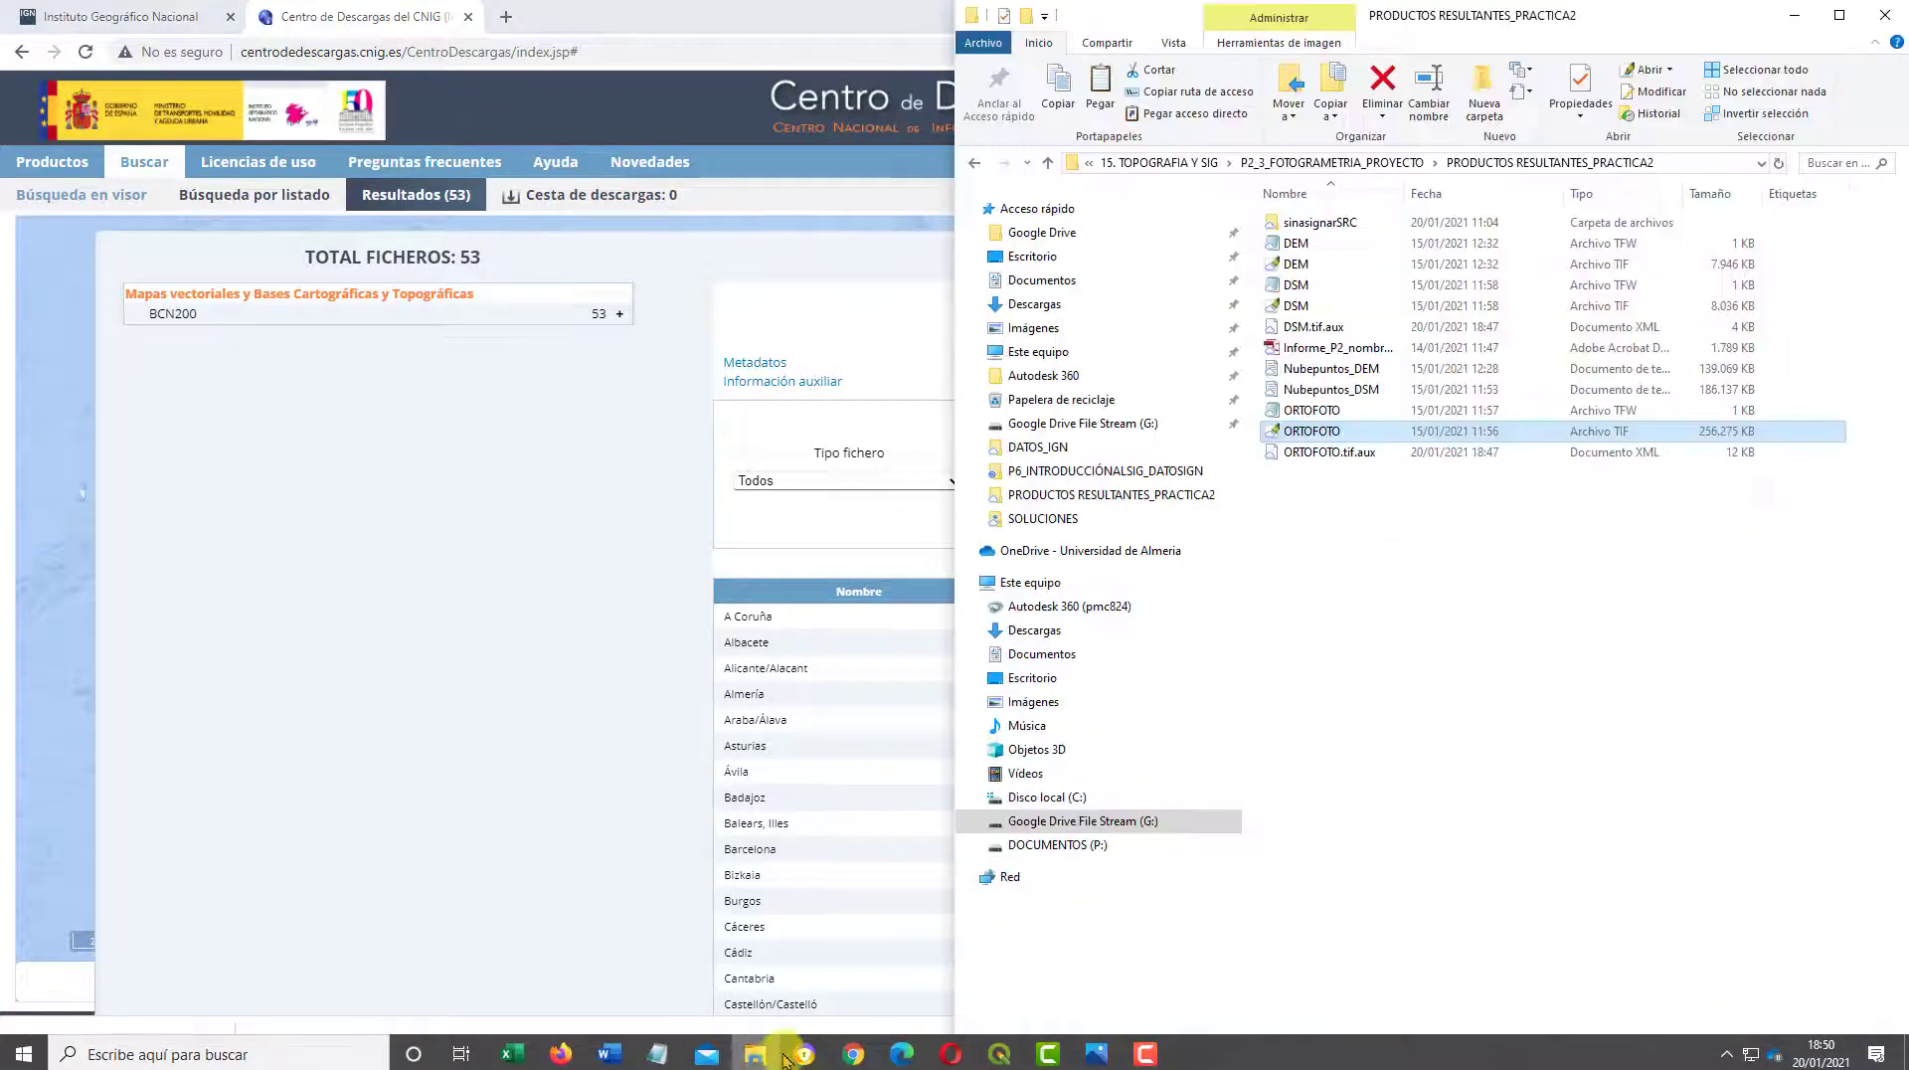
{"action": "left_click", "coordinate": [1184, 163]}
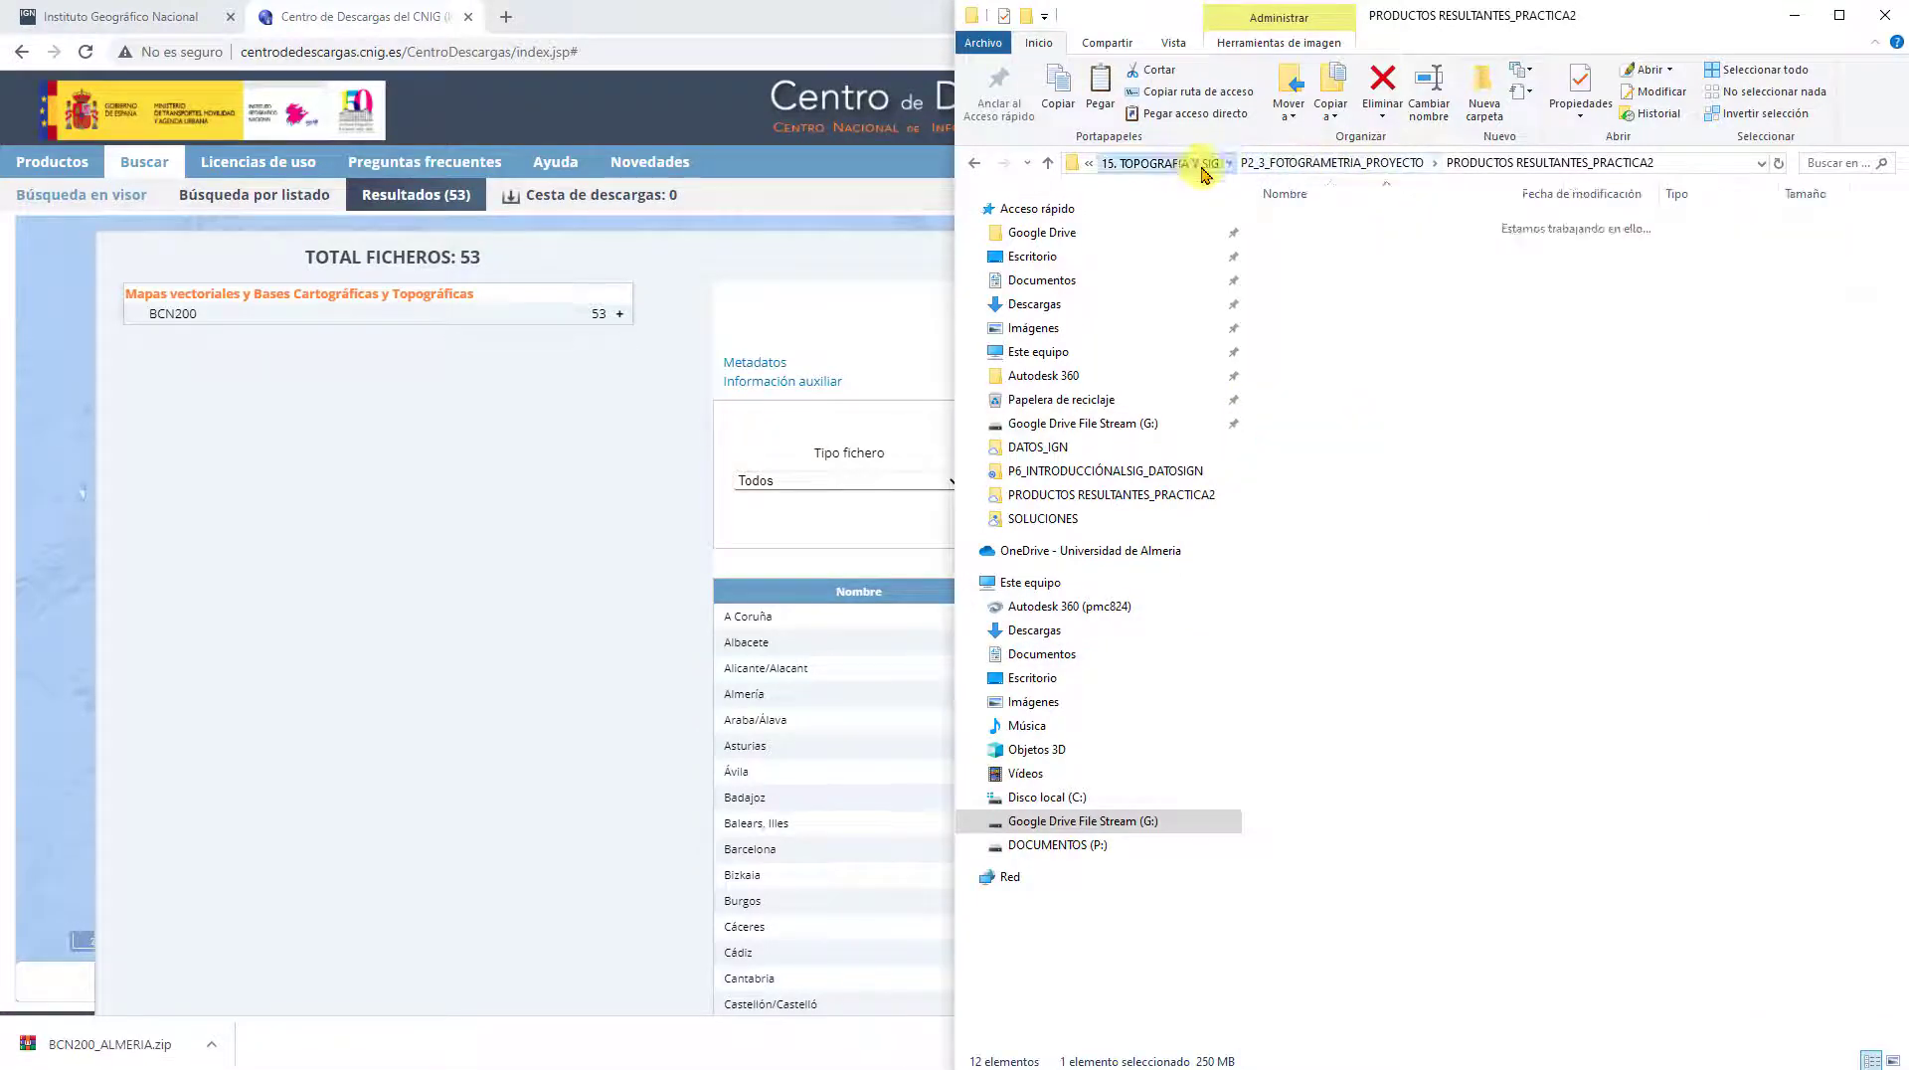
{"action": "left_click", "coordinate": [1326, 310]}
{"action": "double_click", "coordinate": [1325, 308]}
{"action": "double_click", "coordinate": [1324, 221]}
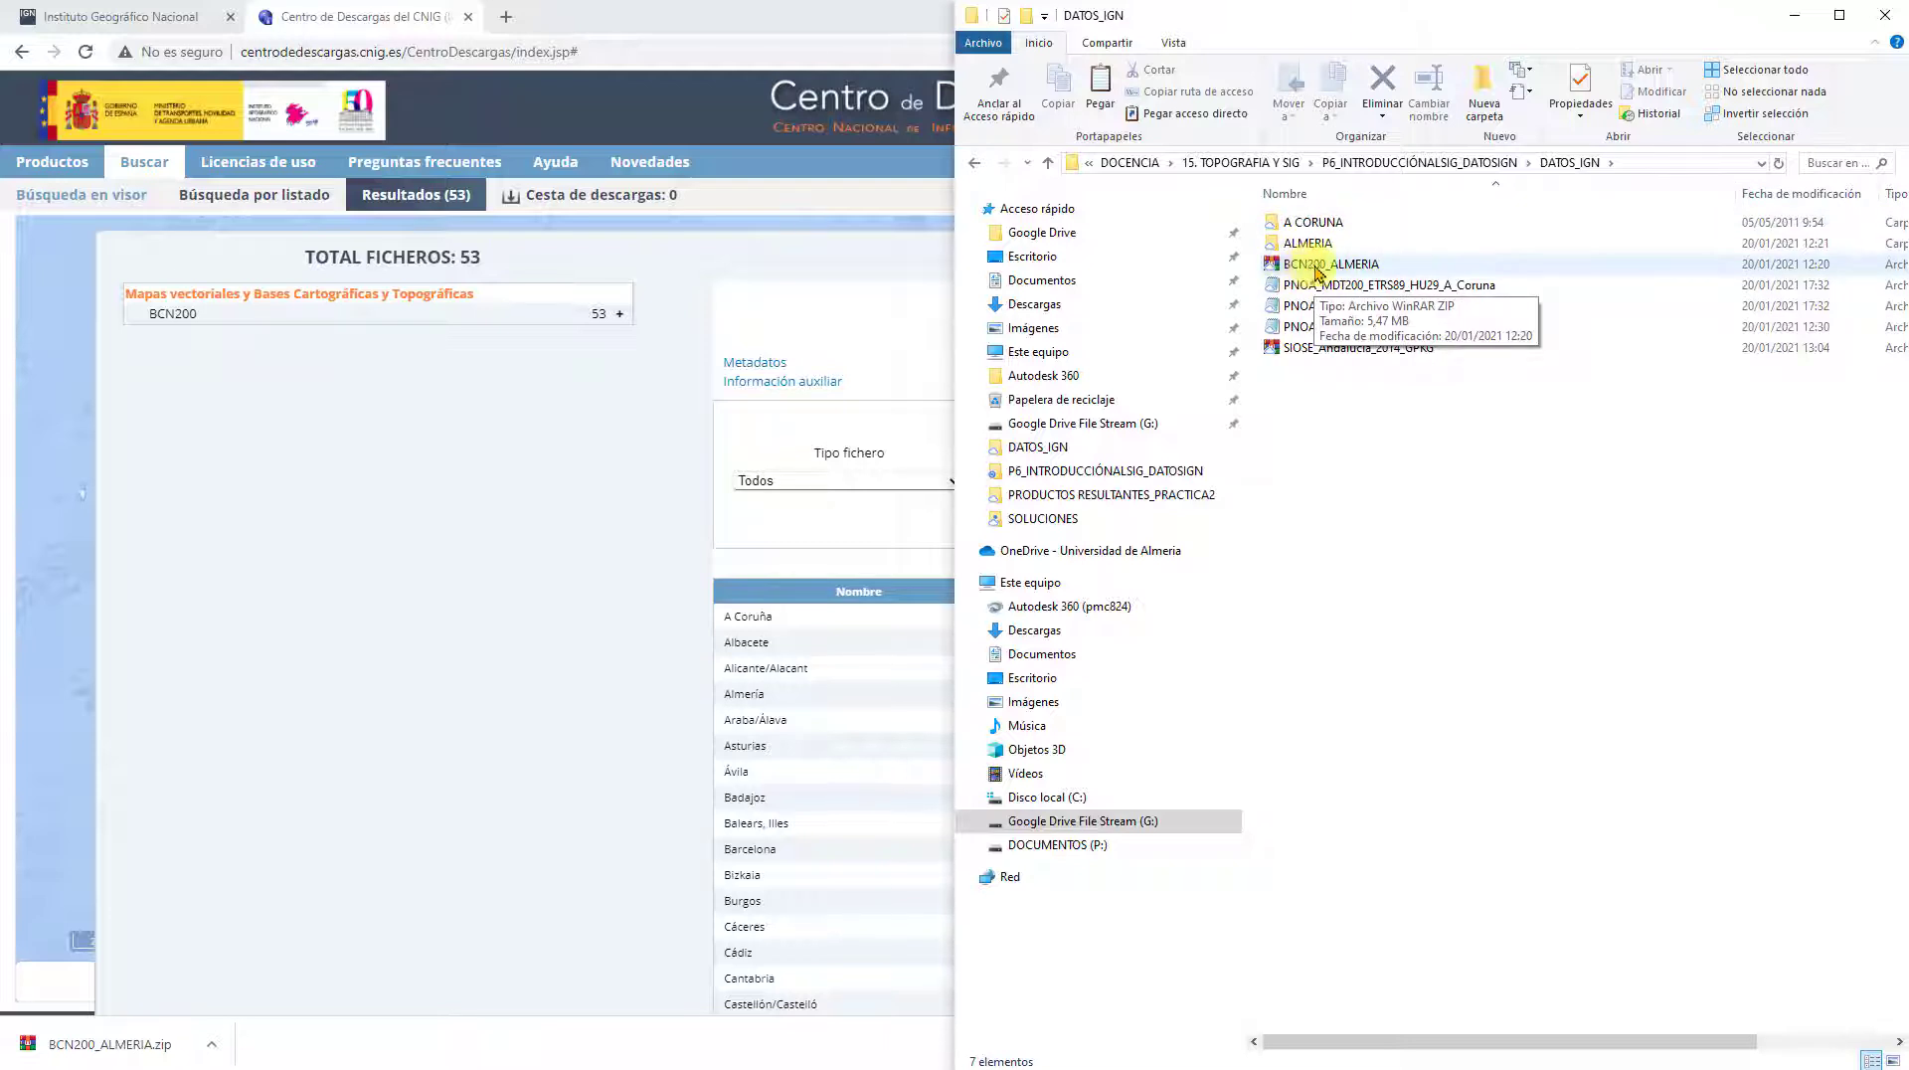
{"action": "right_click", "coordinate": [1317, 268]}
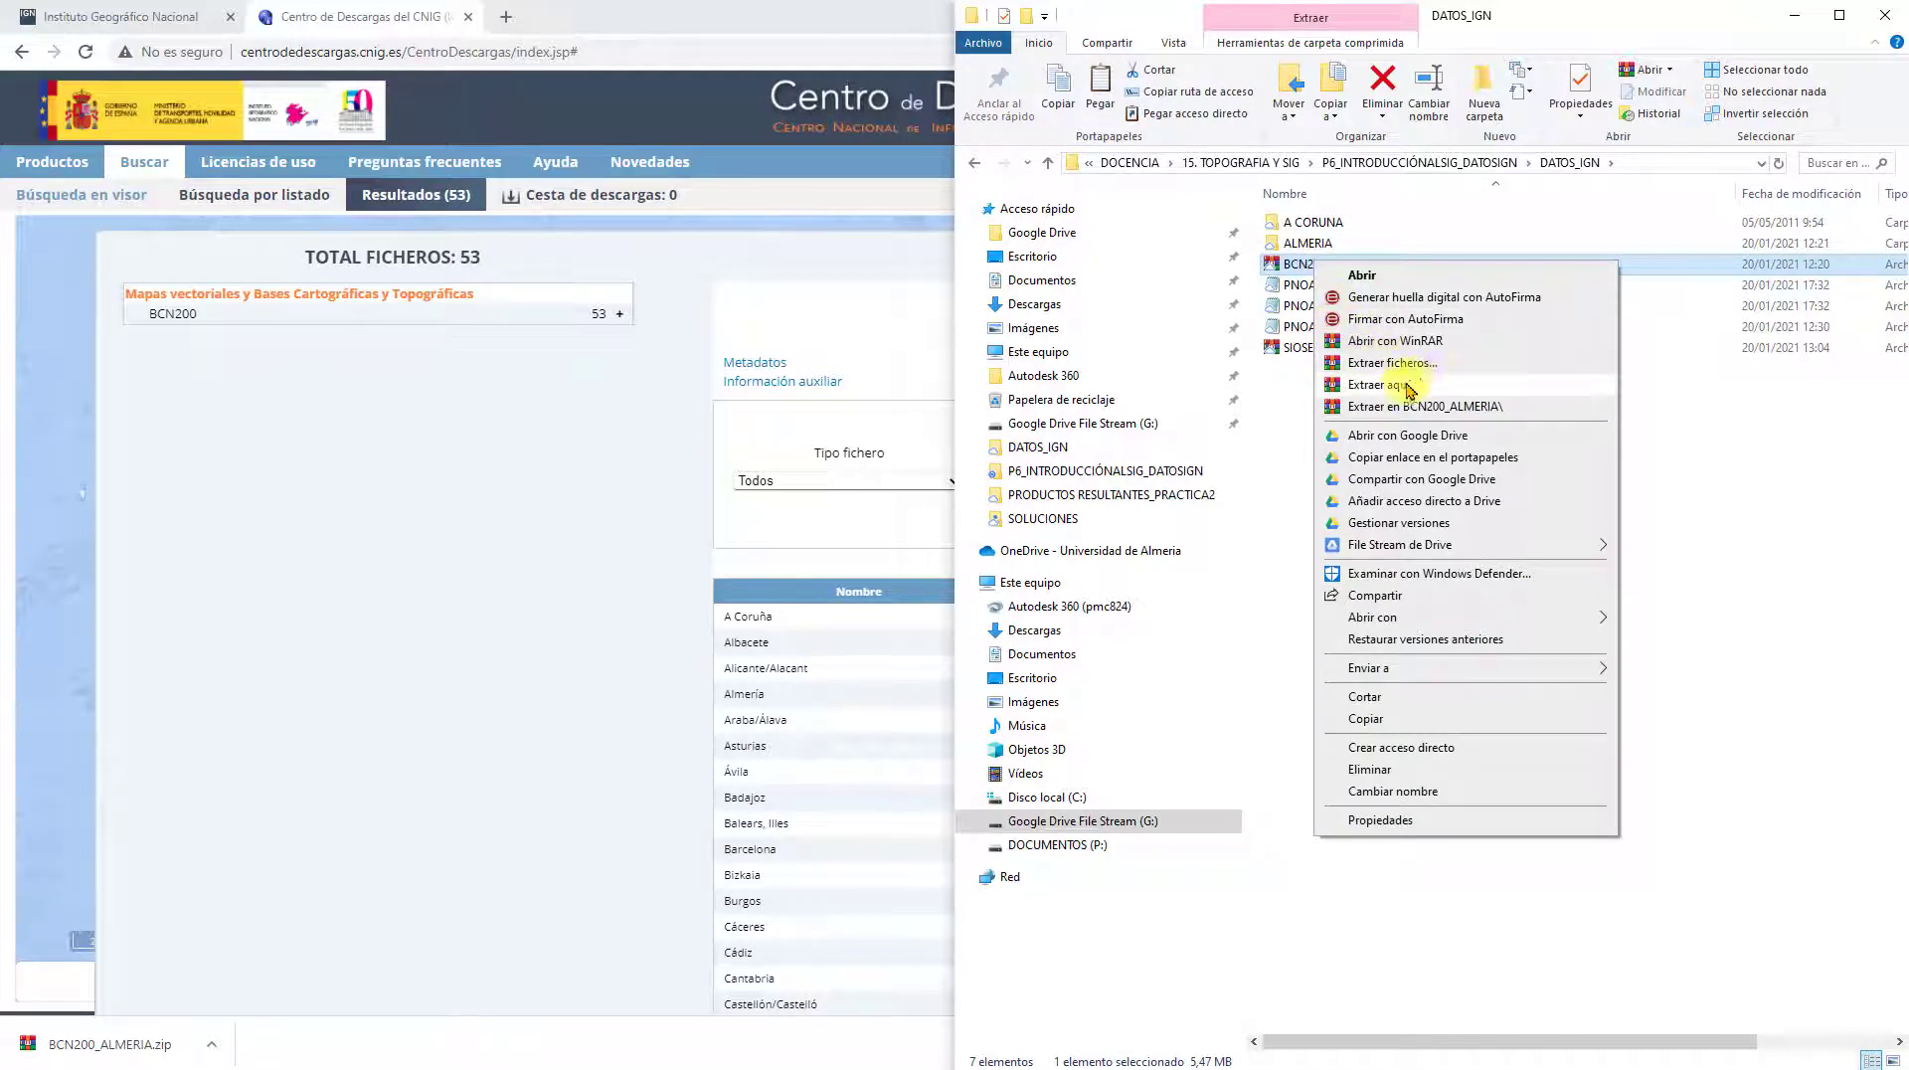
{"action": "left_click", "coordinate": [1678, 475]}
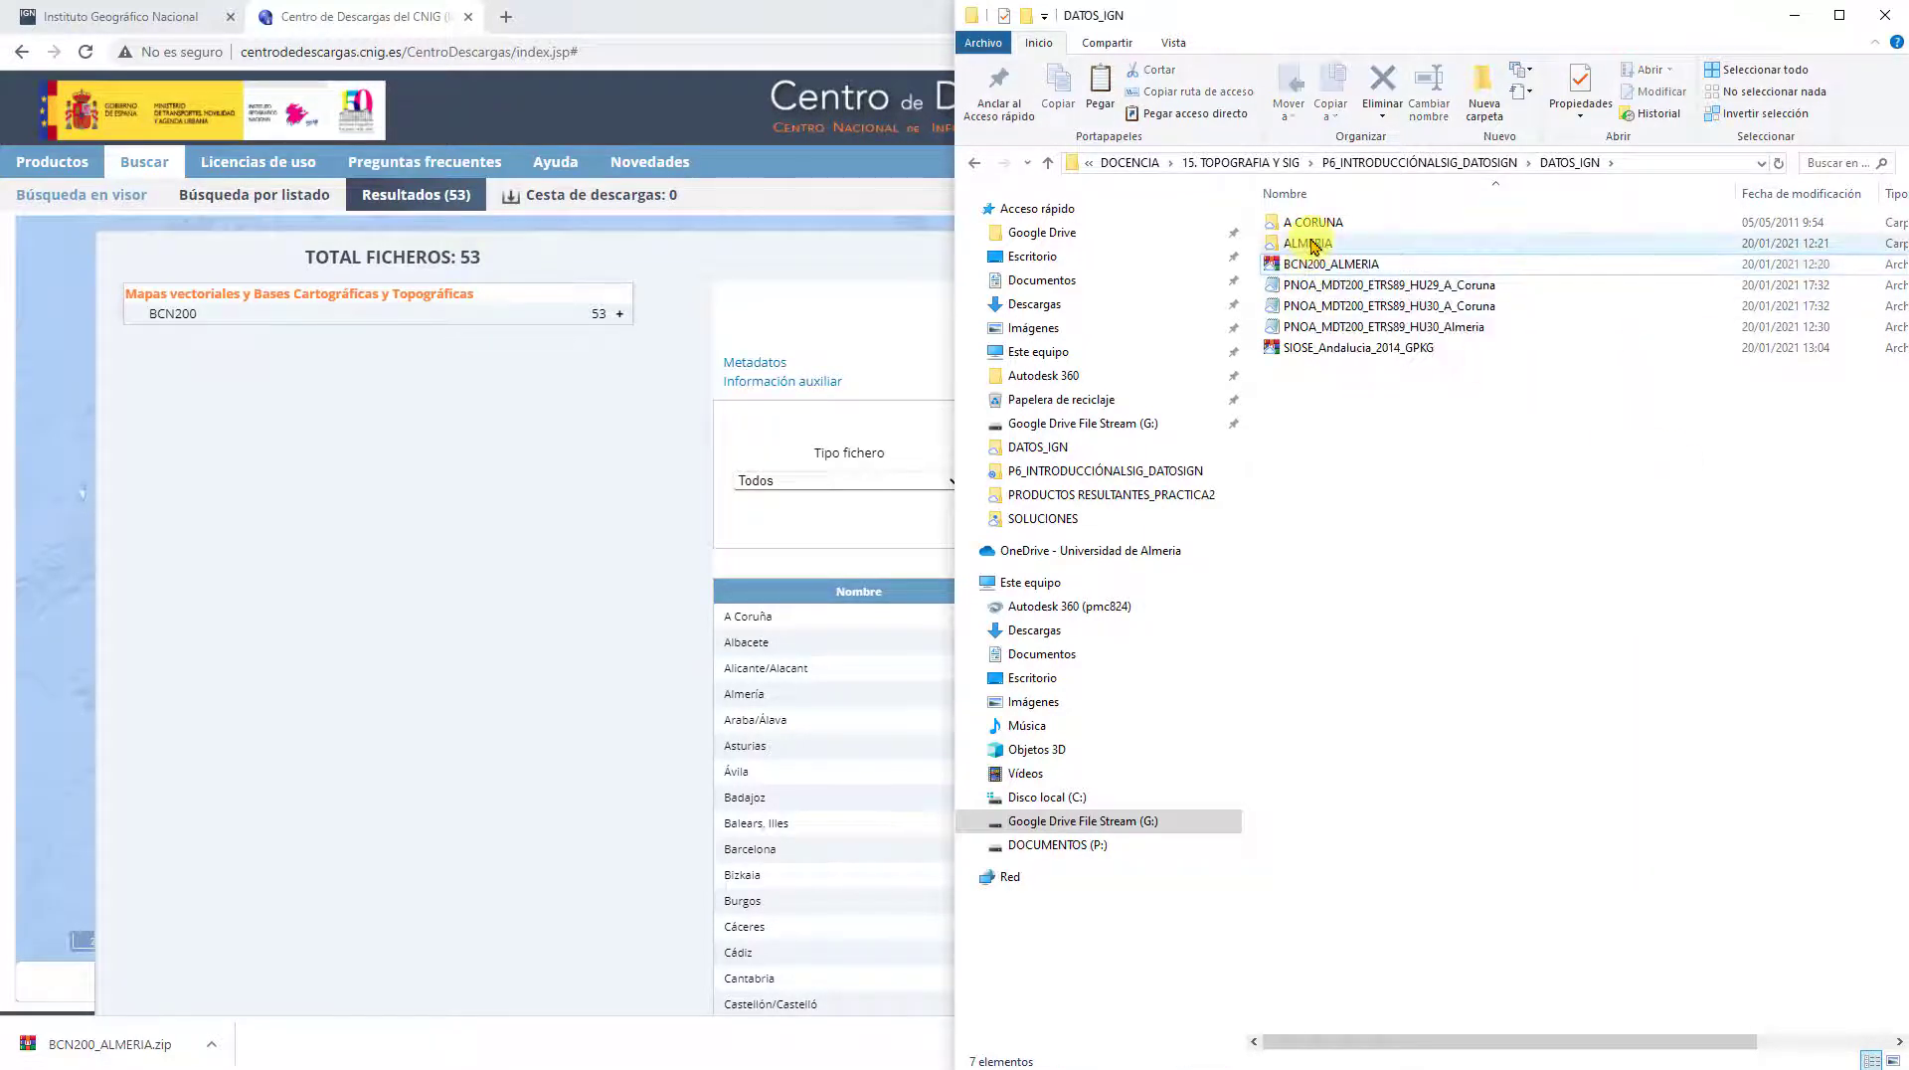
Step: Examine the extracted BCN200 files in the ALMERIA folder, and return to DATOS_IGN and the Centro de Descargas page in Chrome
{"action": "double_click", "coordinate": [1301, 245]}
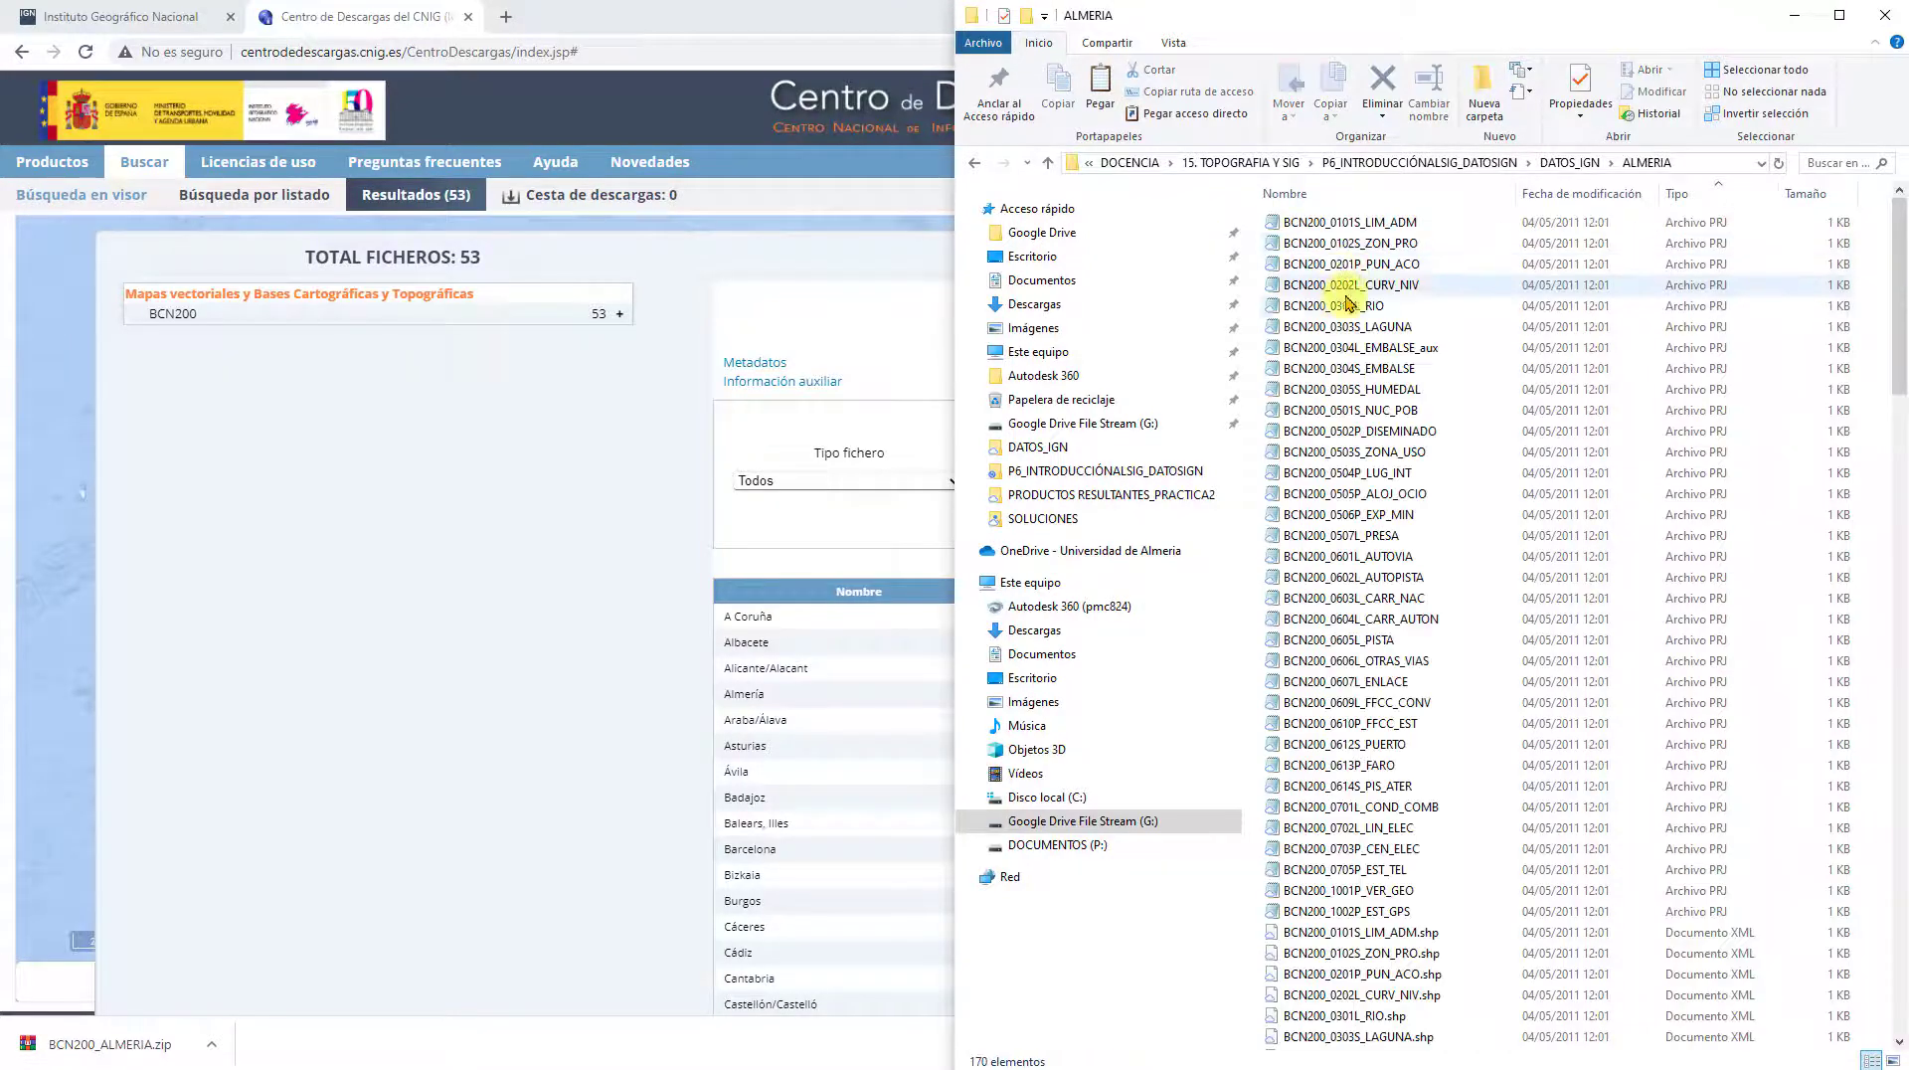
{"action": "scroll", "coordinate": [1343, 303], "scroll_direction": "down", "scroll_amount": 9}
{"action": "scroll", "coordinate": [1352, 338], "scroll_direction": "down", "scroll_amount": 20}
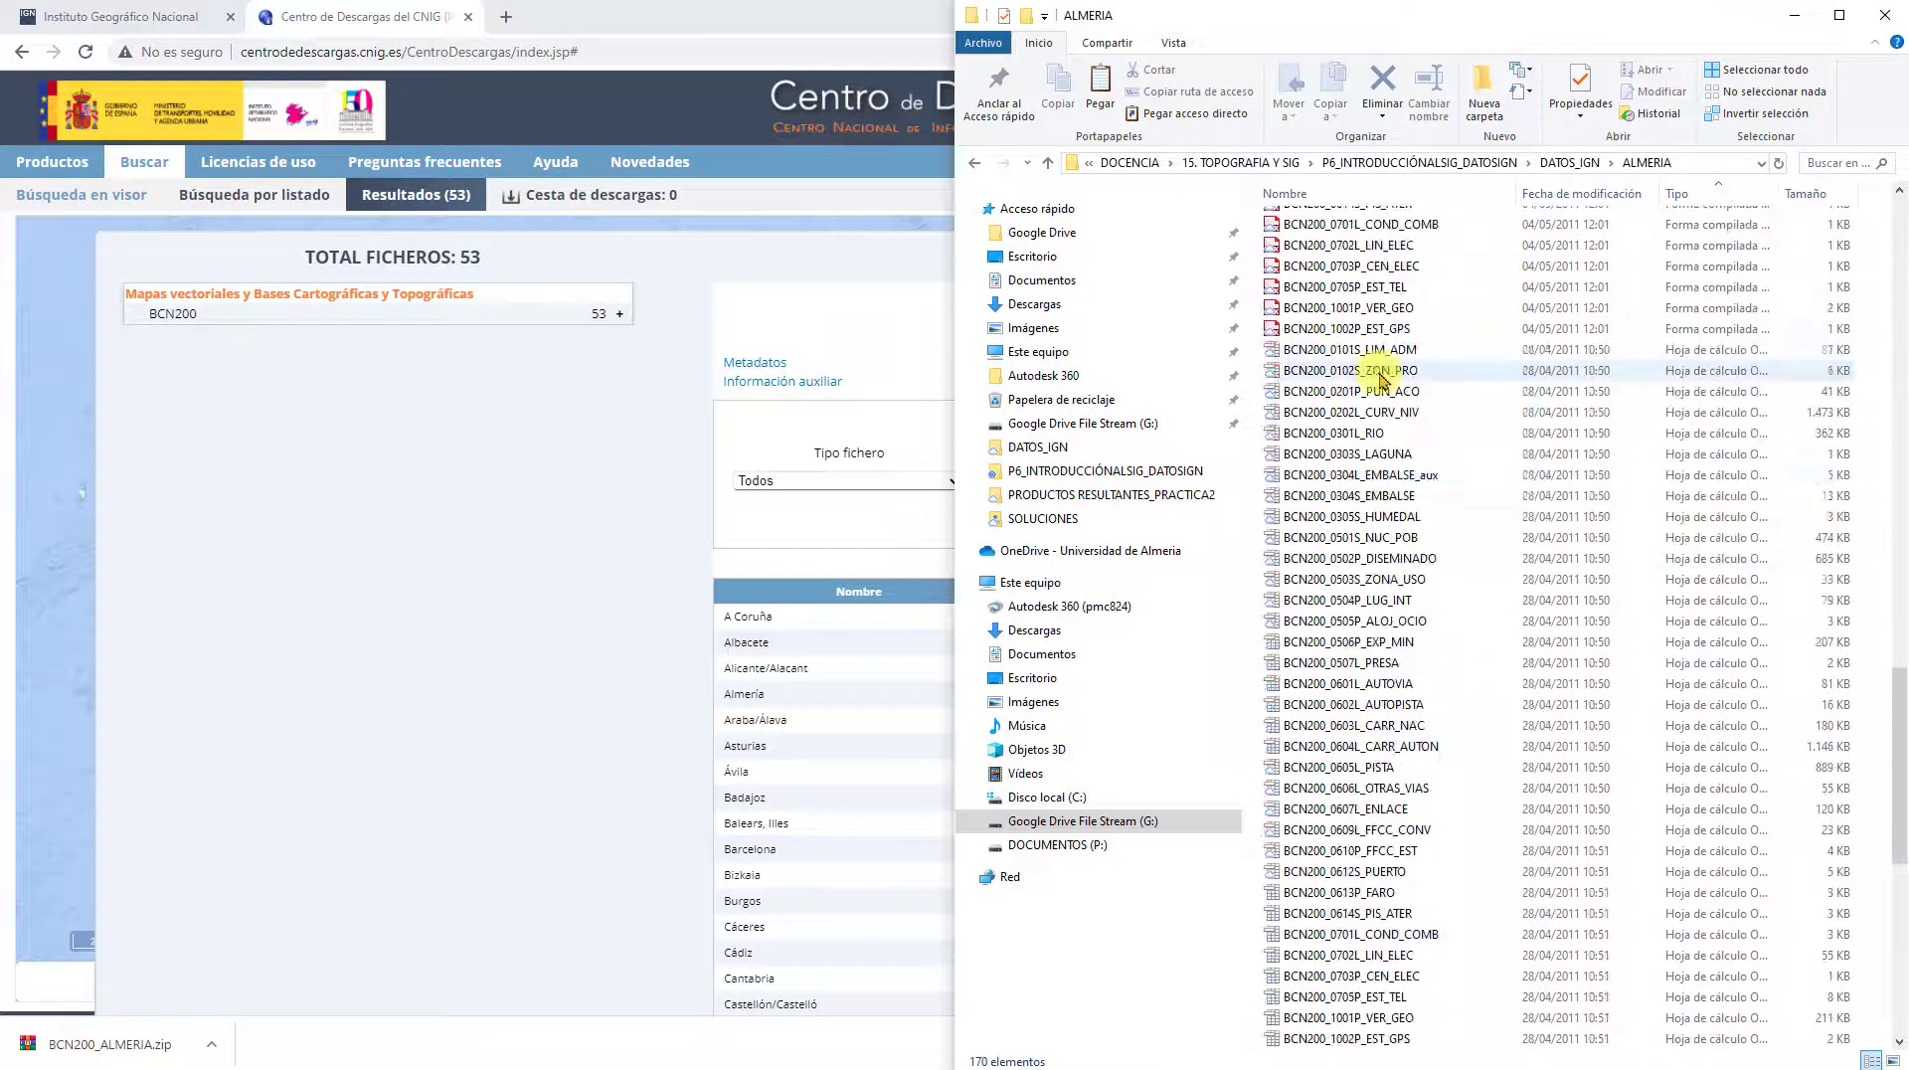
{"action": "left_click_drag", "start_coordinate": [1901, 729], "coordinate": [1895, 391]}
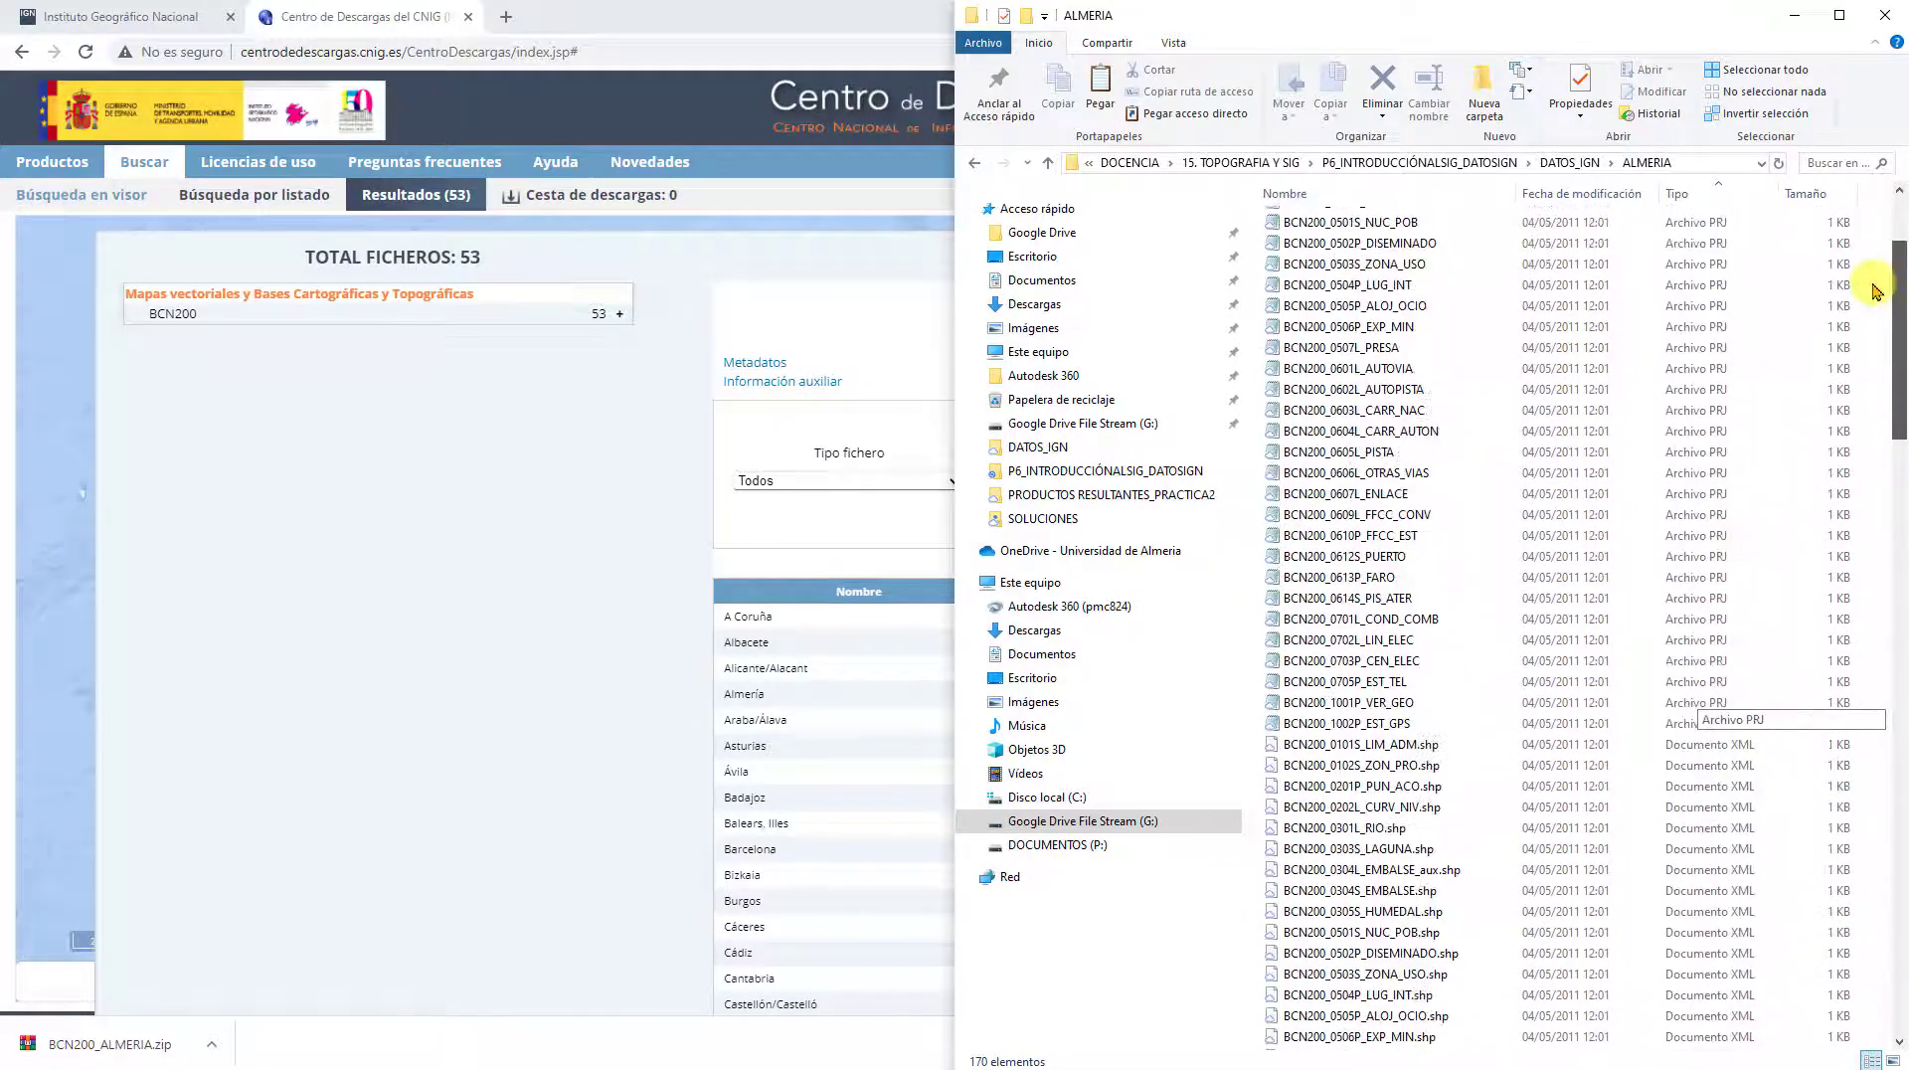
{"action": "left_click", "coordinate": [974, 163]}
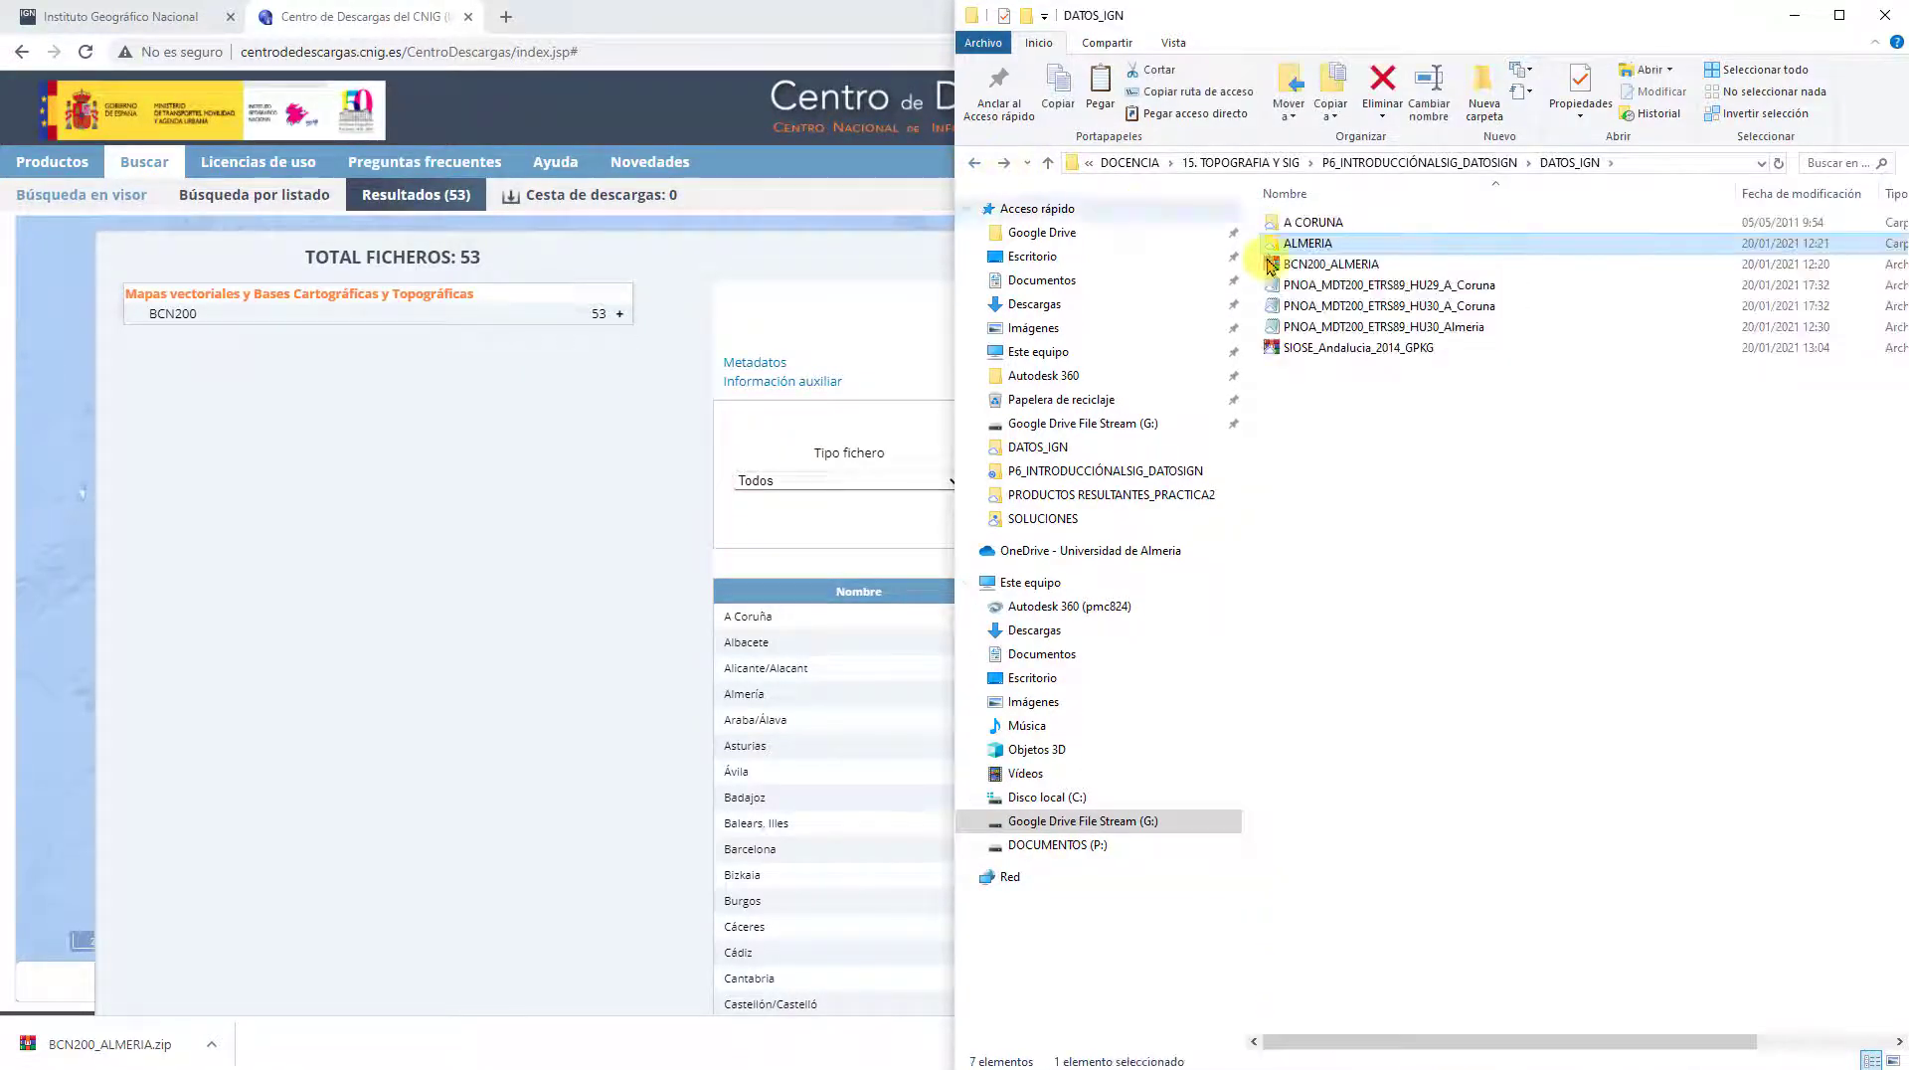
{"action": "left_click", "coordinate": [609, 417]}
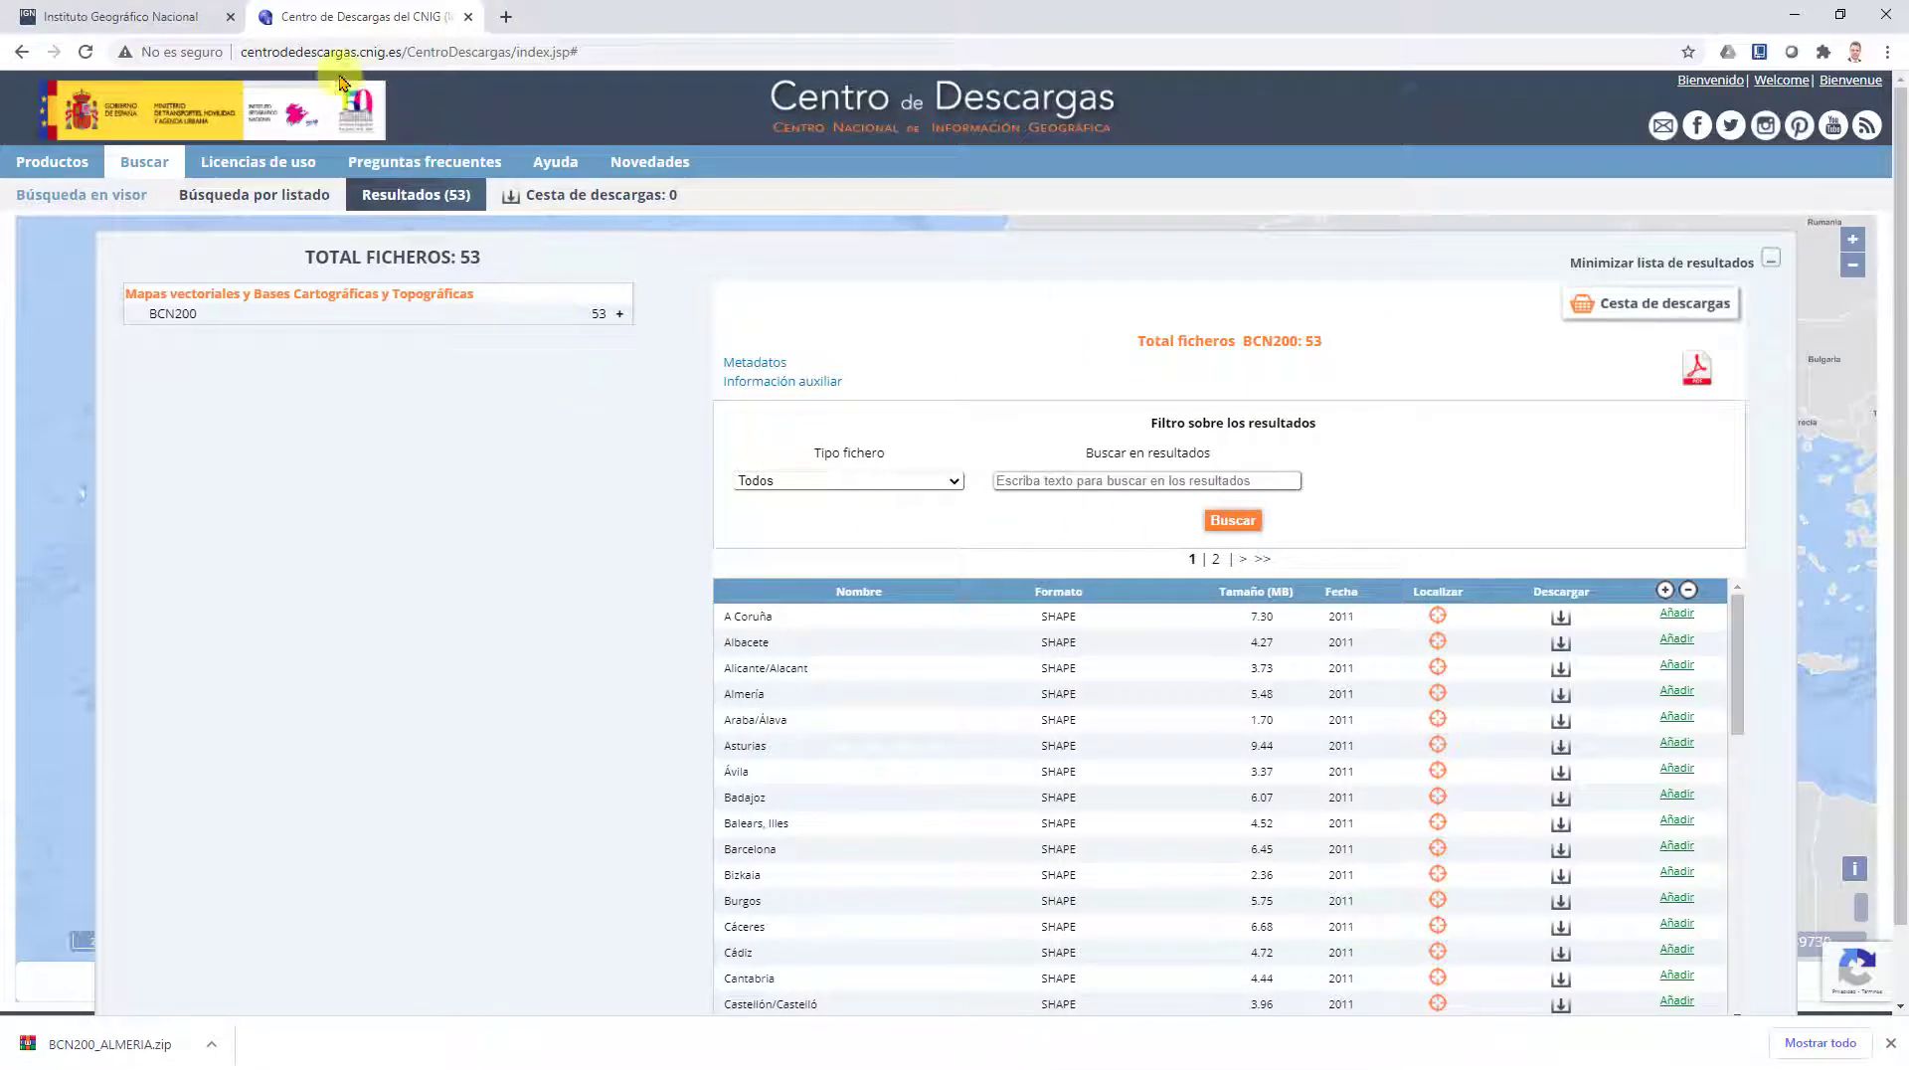
Step: Open the Centro de Descargas from the Instituto Geográfico Nacional portal and display the MDT products under Modelos Digitales de Elevaciones
{"action": "left_click", "coordinate": [154, 17]}
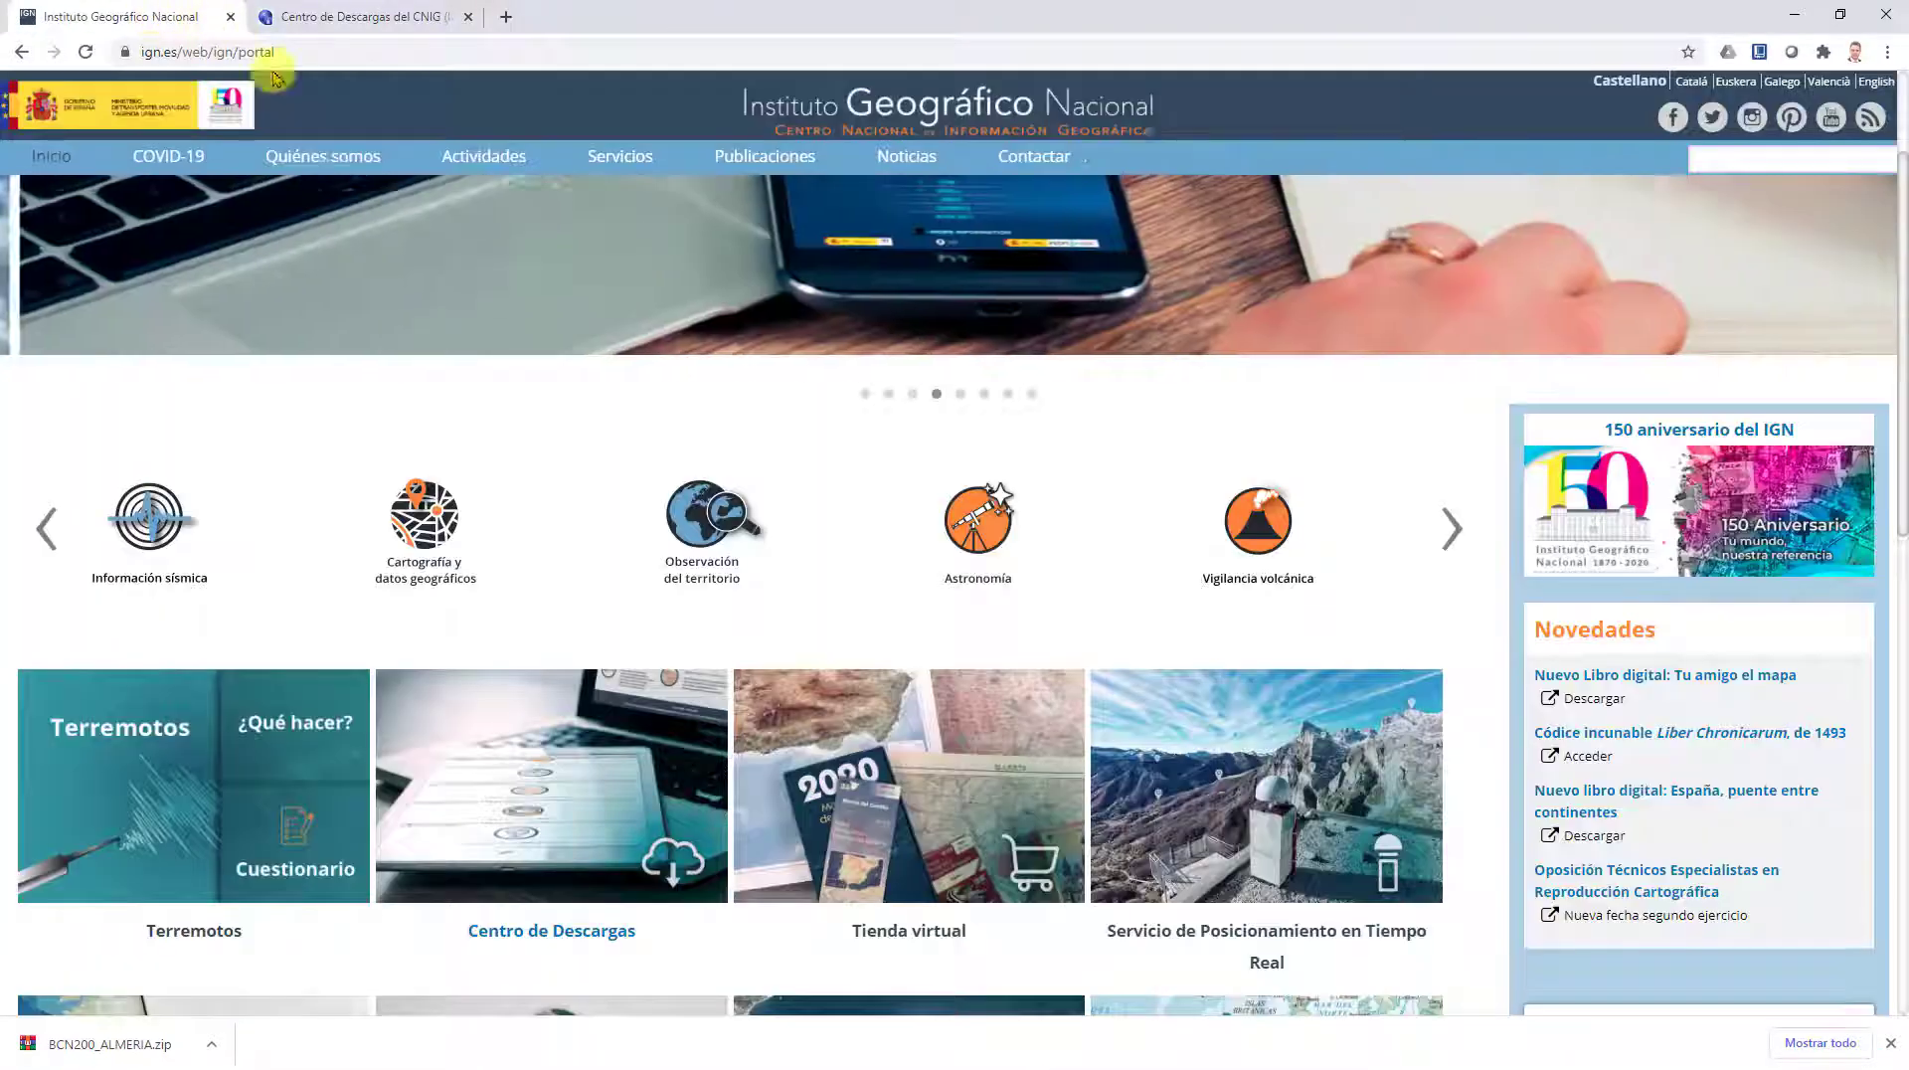
{"action": "left_click", "coordinate": [582, 943]}
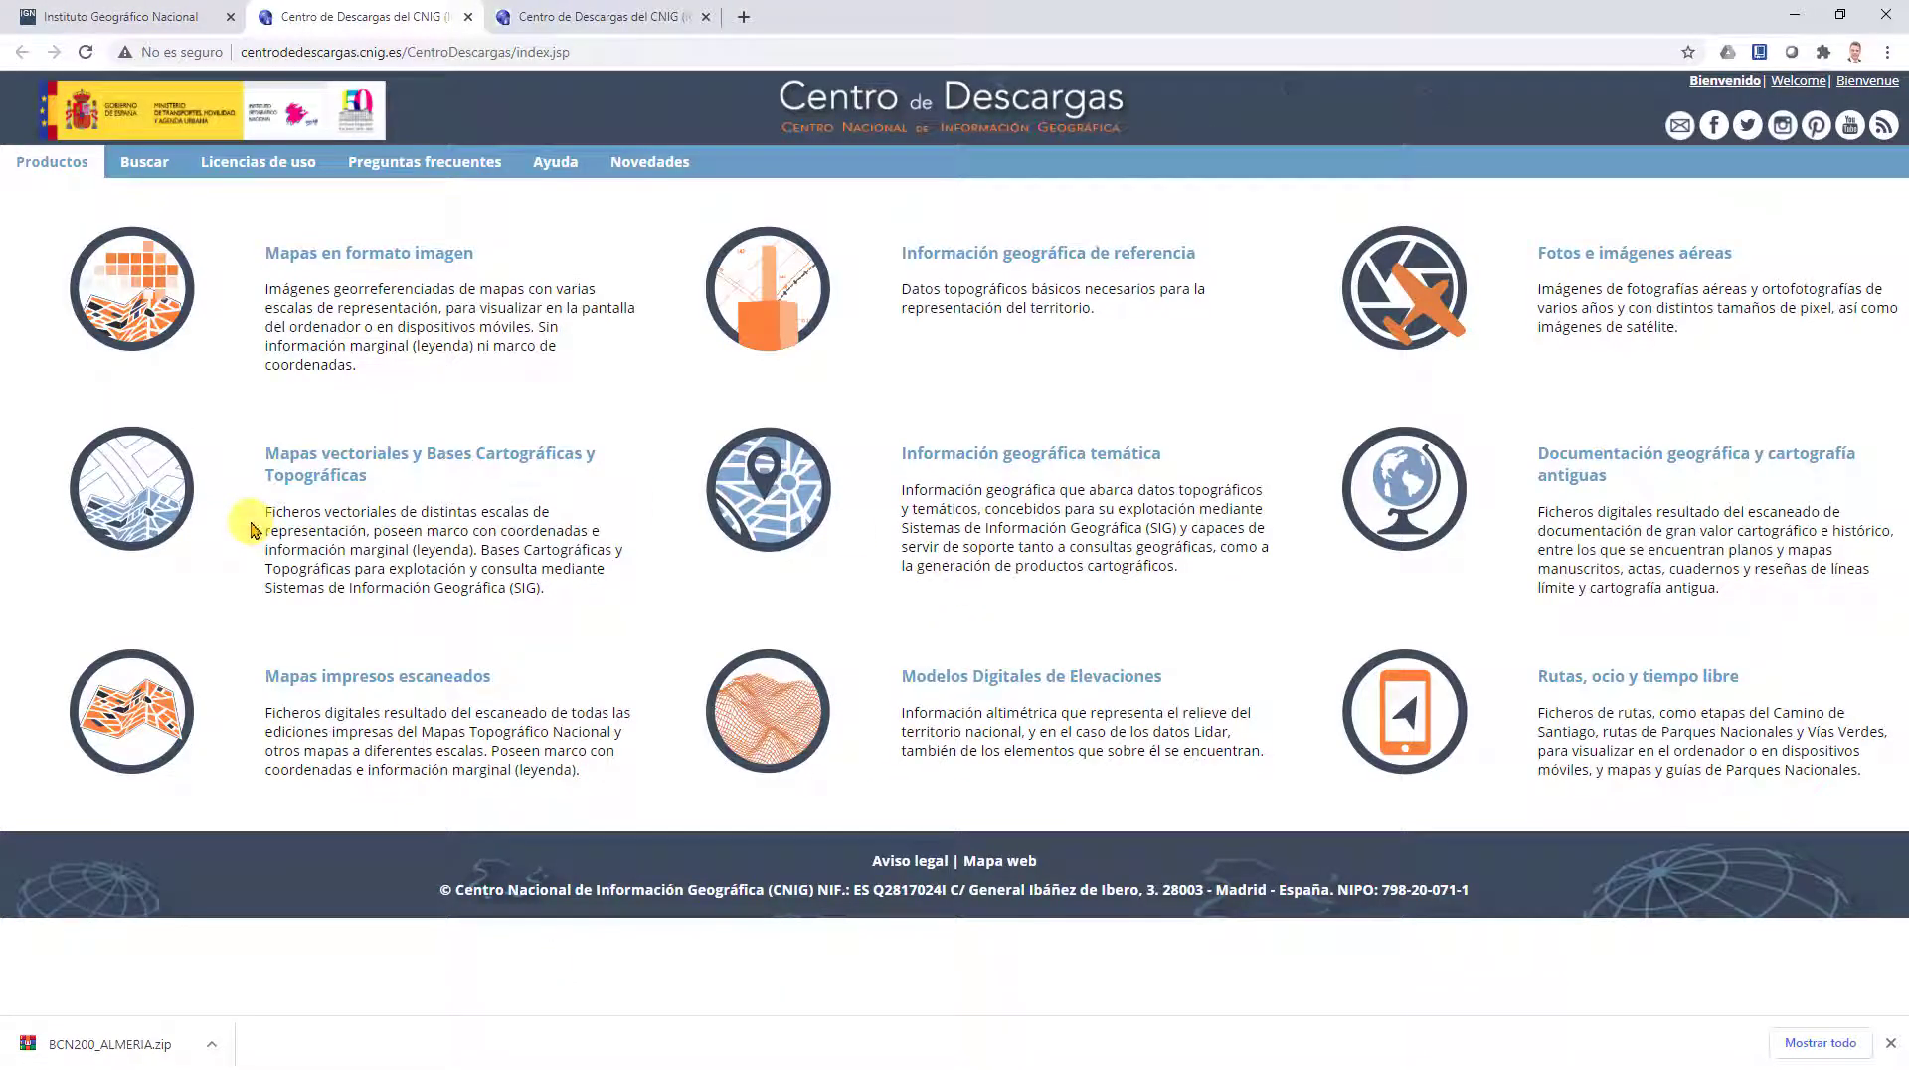
{"action": "left_click", "coordinate": [997, 684]}
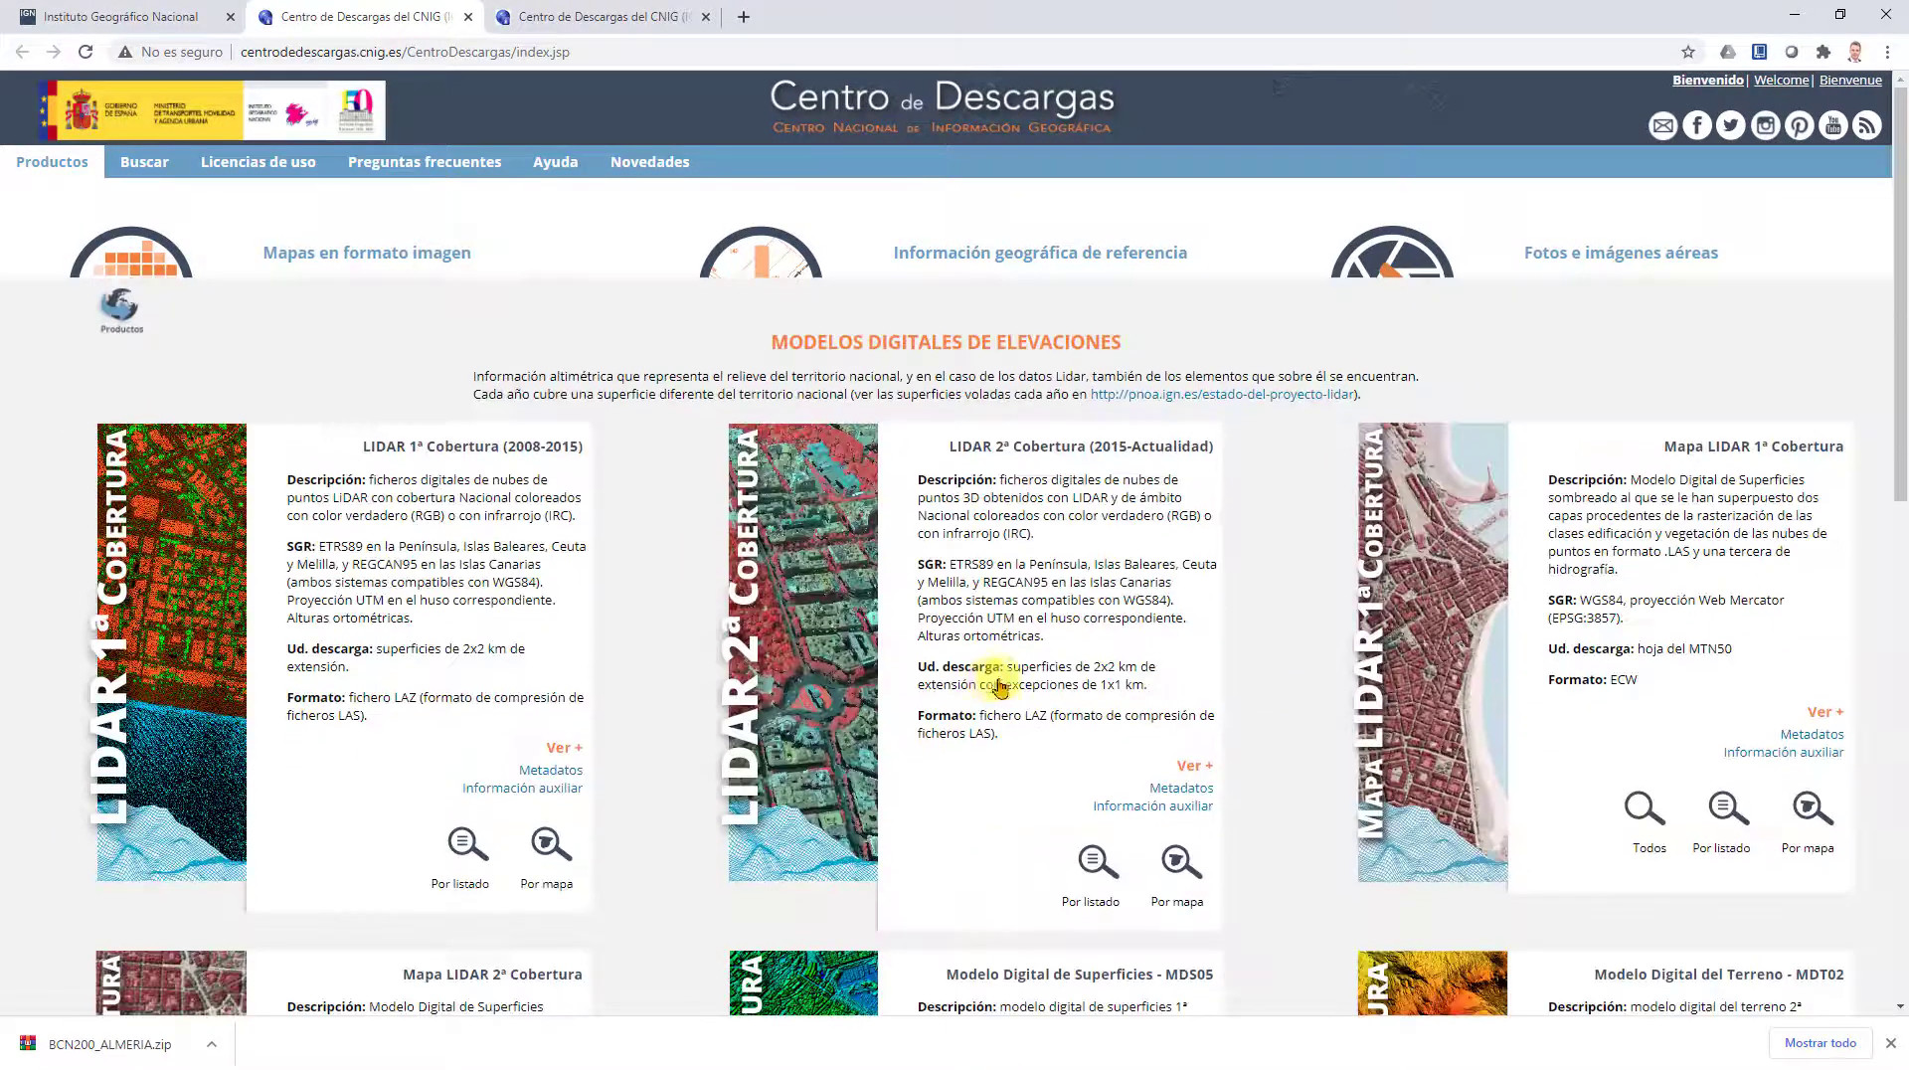
{"action": "scroll", "coordinate": [1194, 651], "scroll_direction": "down", "scroll_amount": 9}
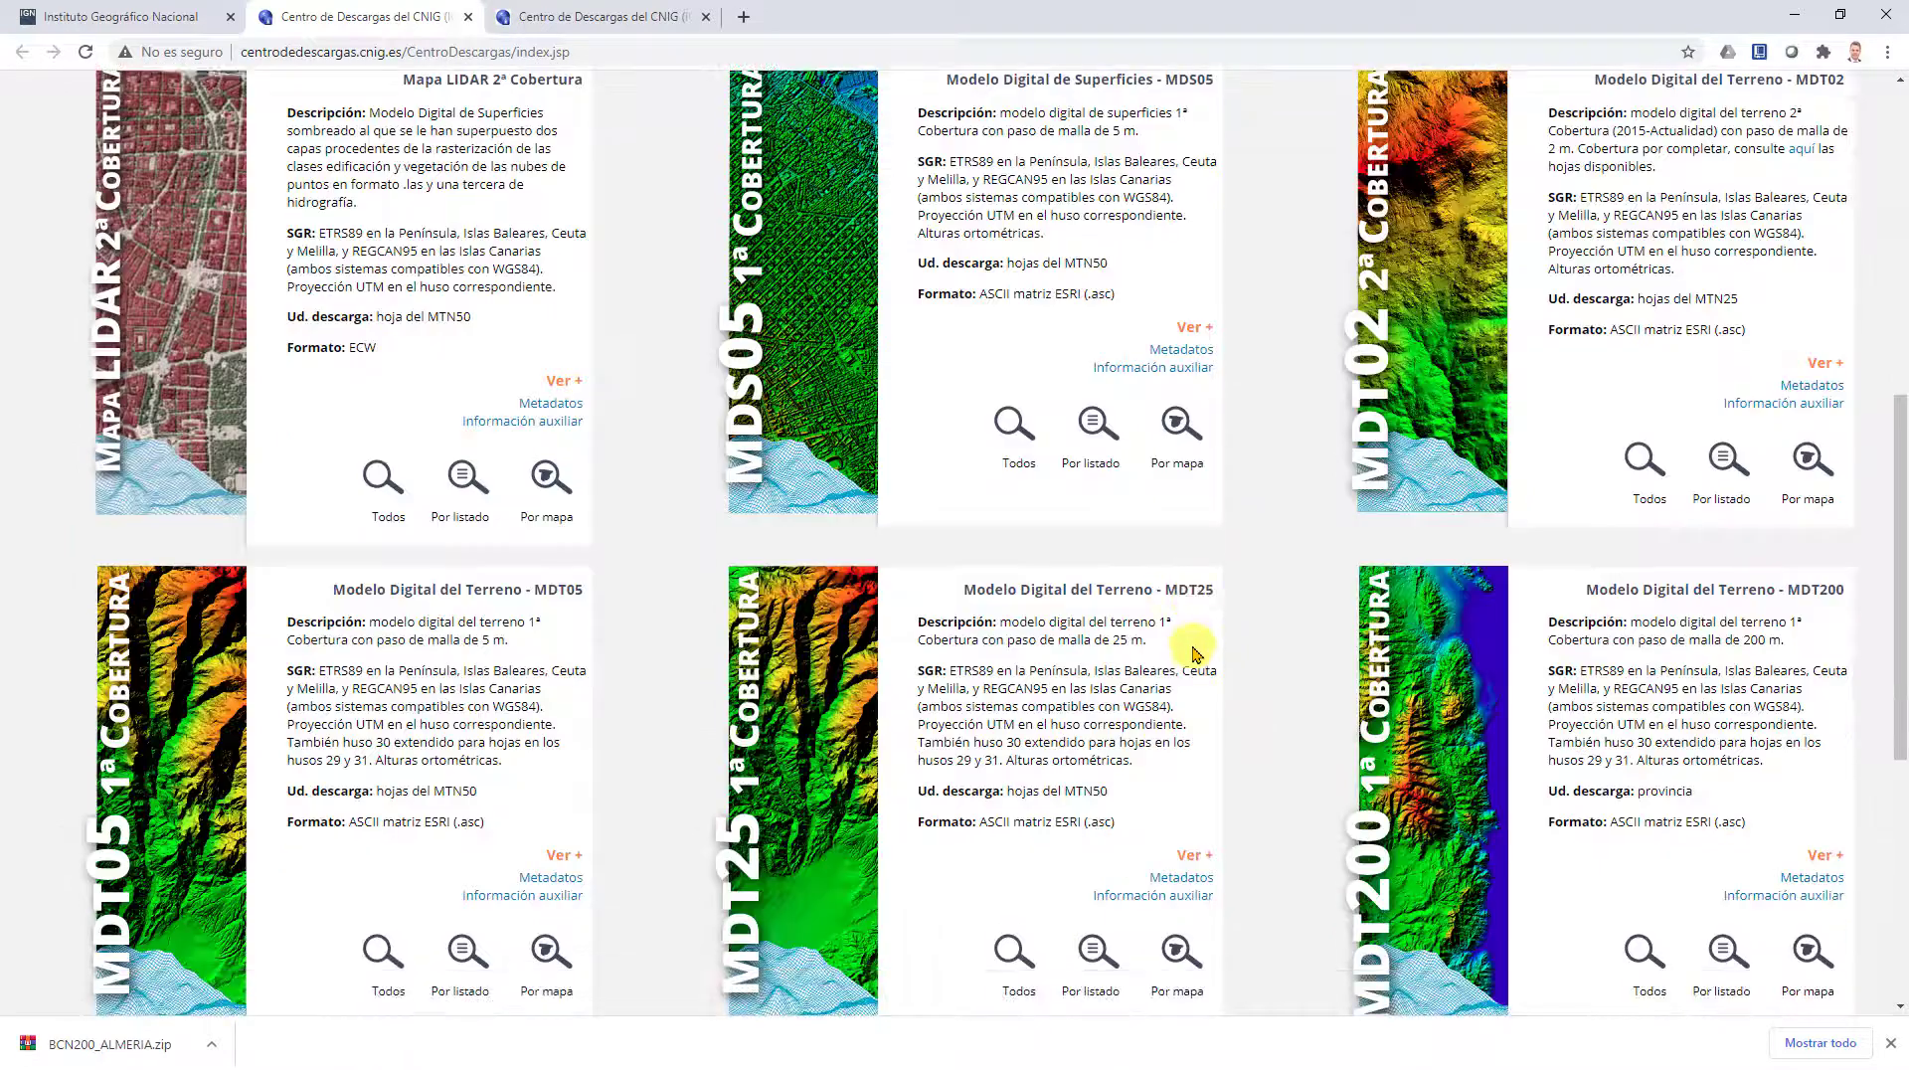
{"action": "scroll", "coordinate": [1701, 567], "scroll_direction": "down", "scroll_amount": 1}
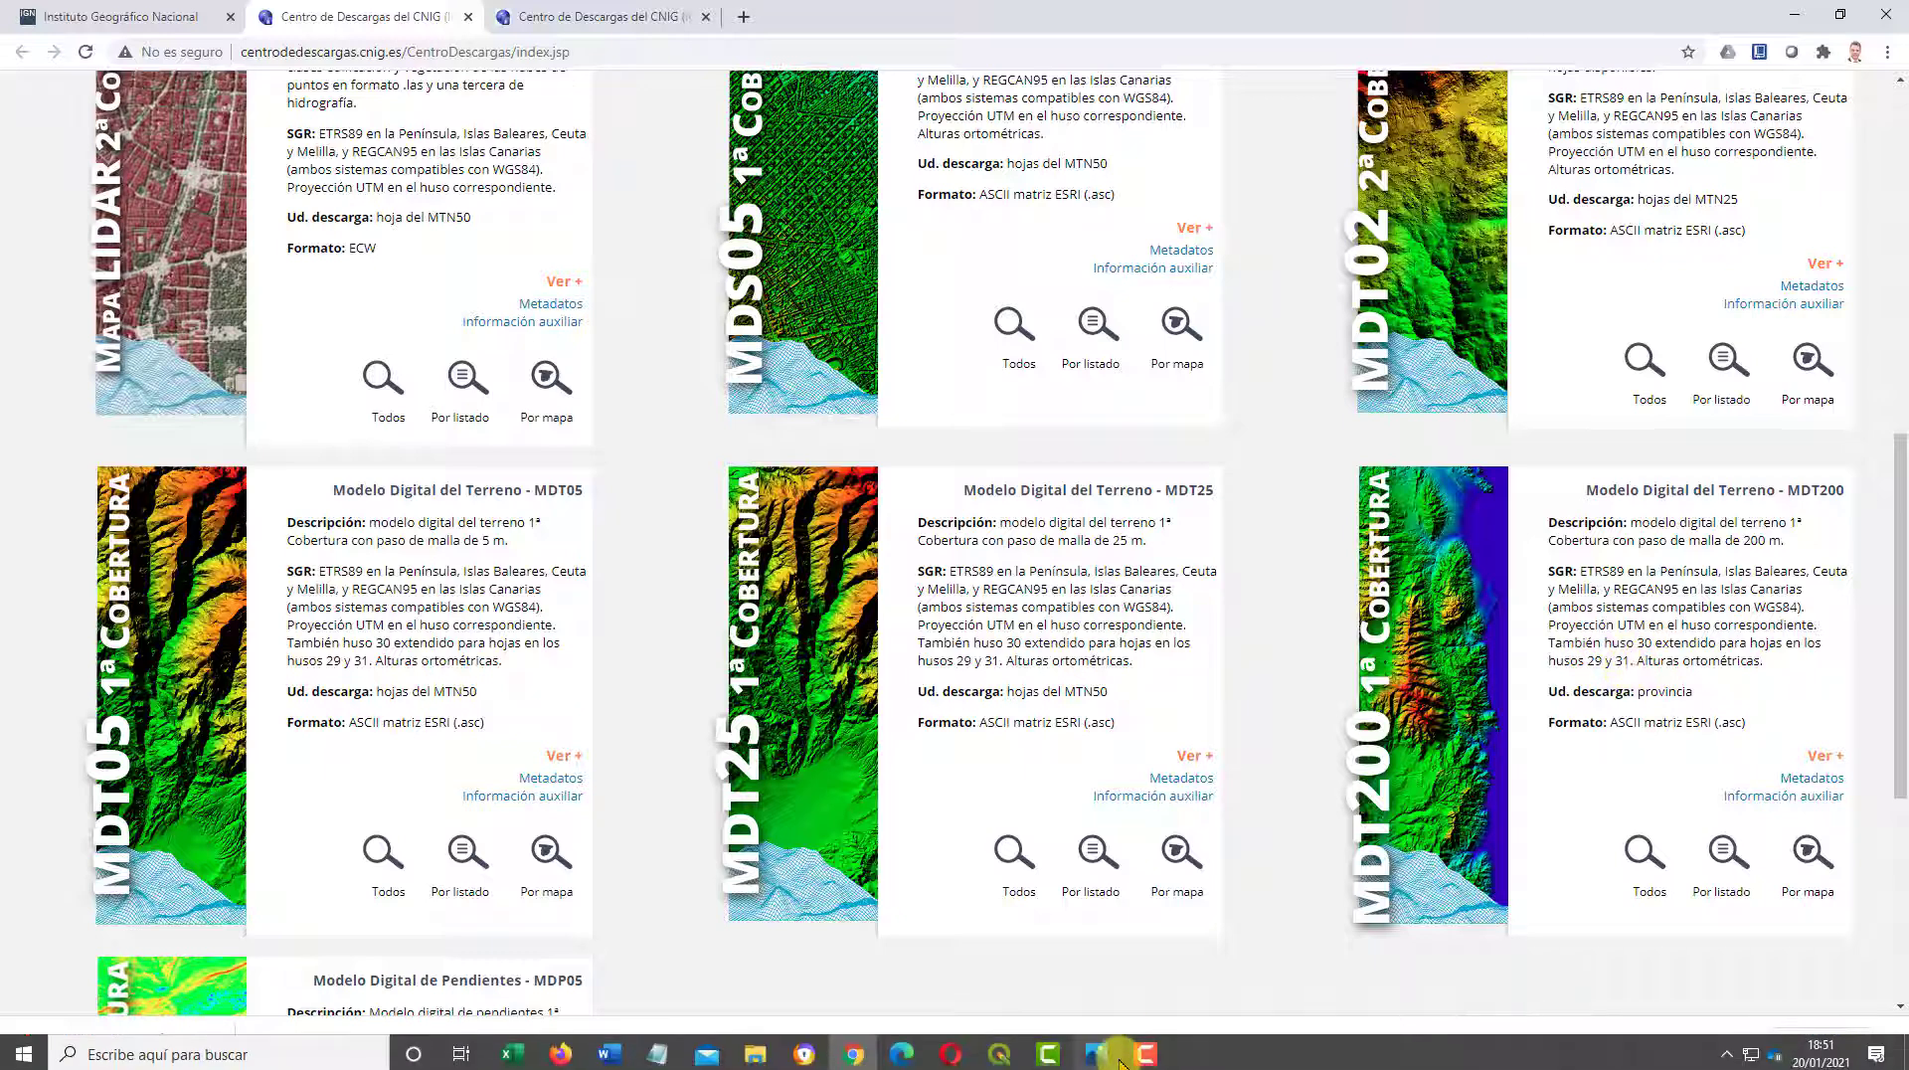
Step: Switch to the Fotos image of Spain's UTM zones and compare it with the zone notes on the MDT products
{"action": "left_click", "coordinate": [1100, 1059]}
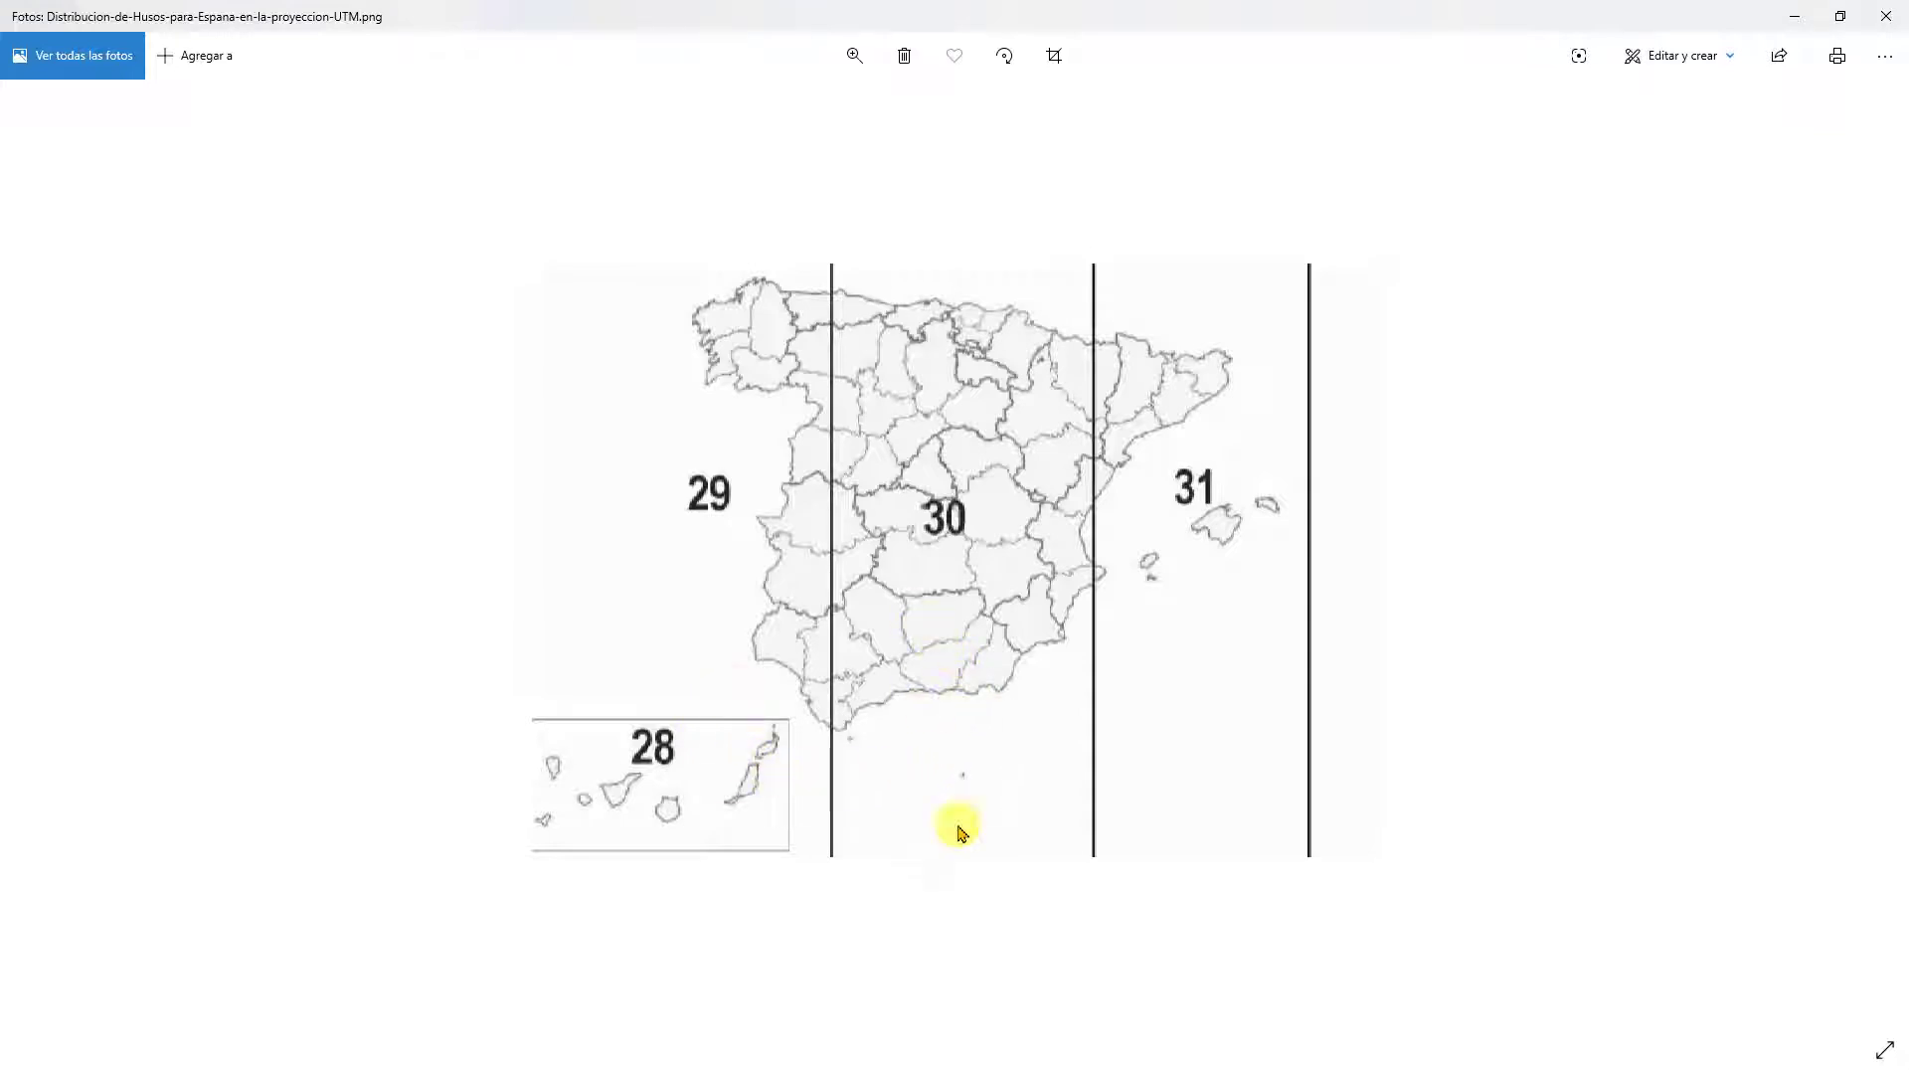
{"action": "mouse_move", "coordinate": [979, 1060]}
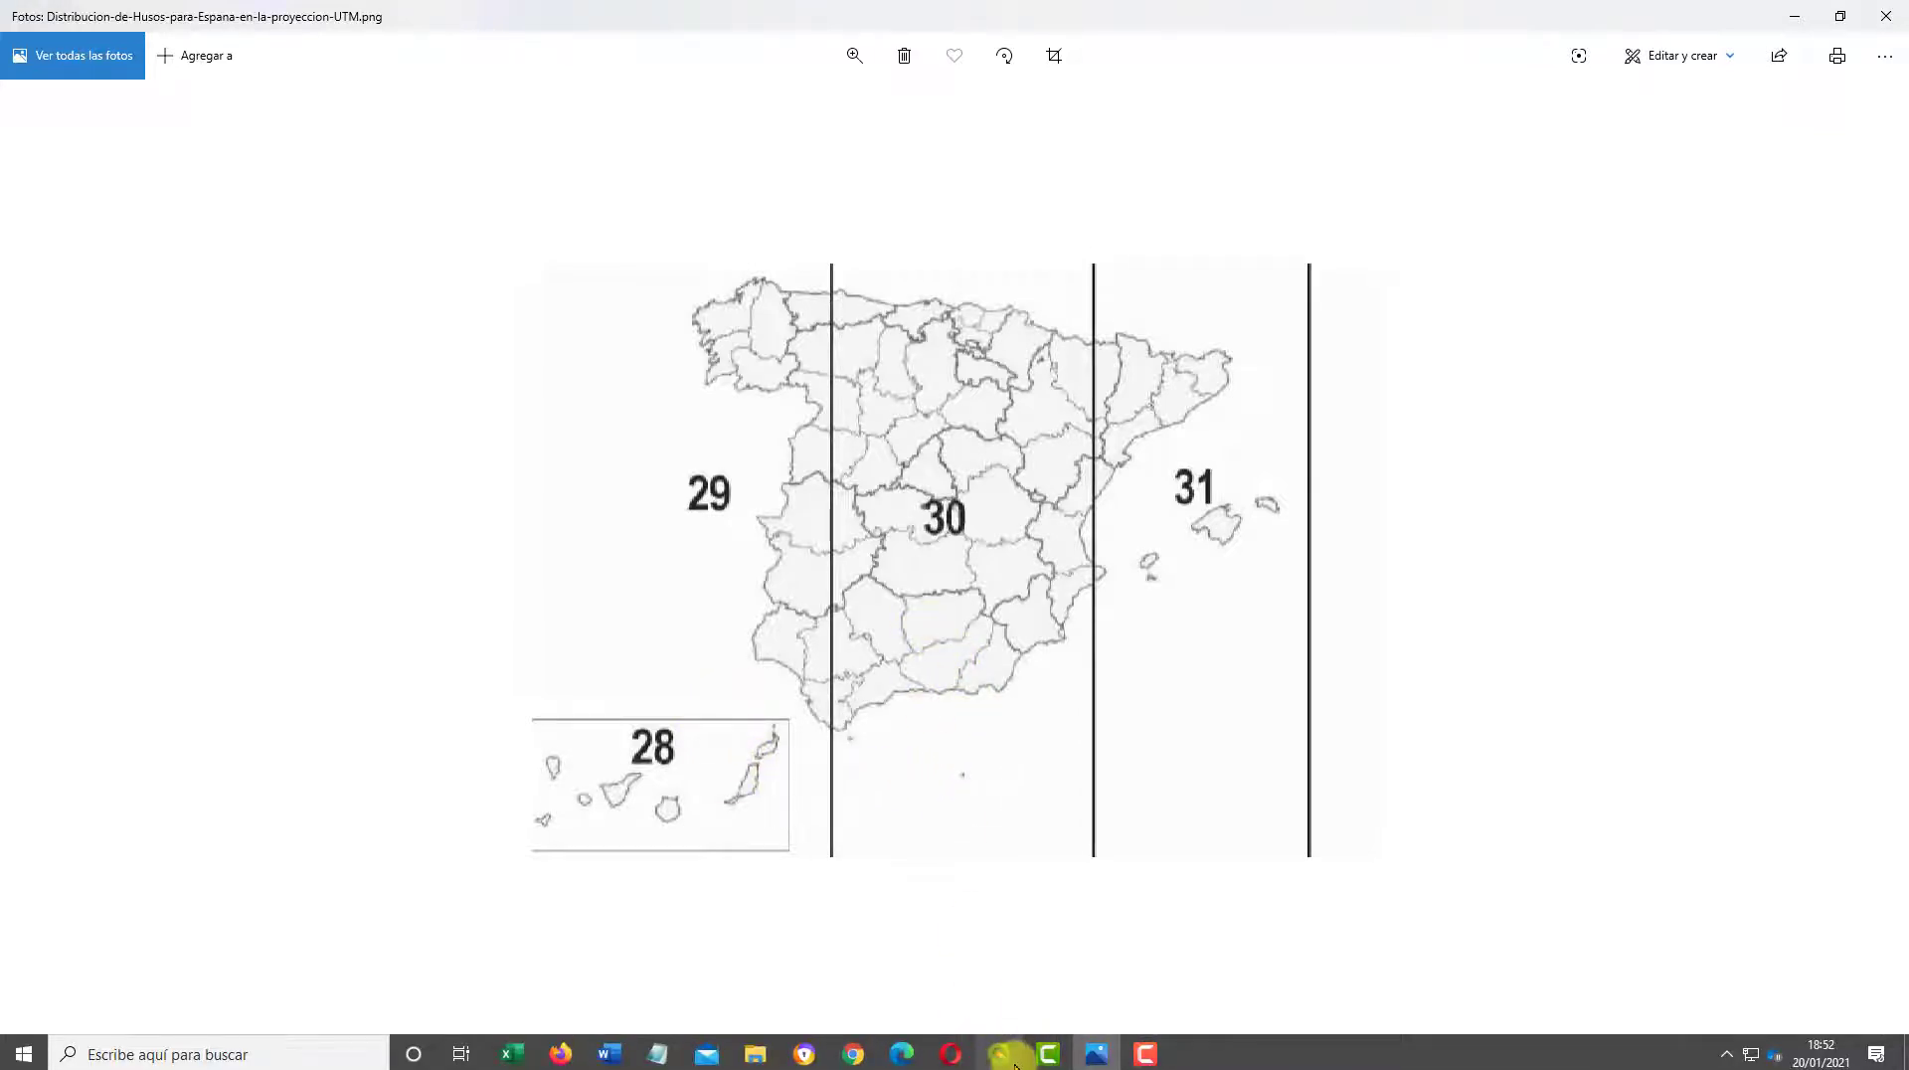
{"action": "left_click", "coordinate": [853, 1055]}
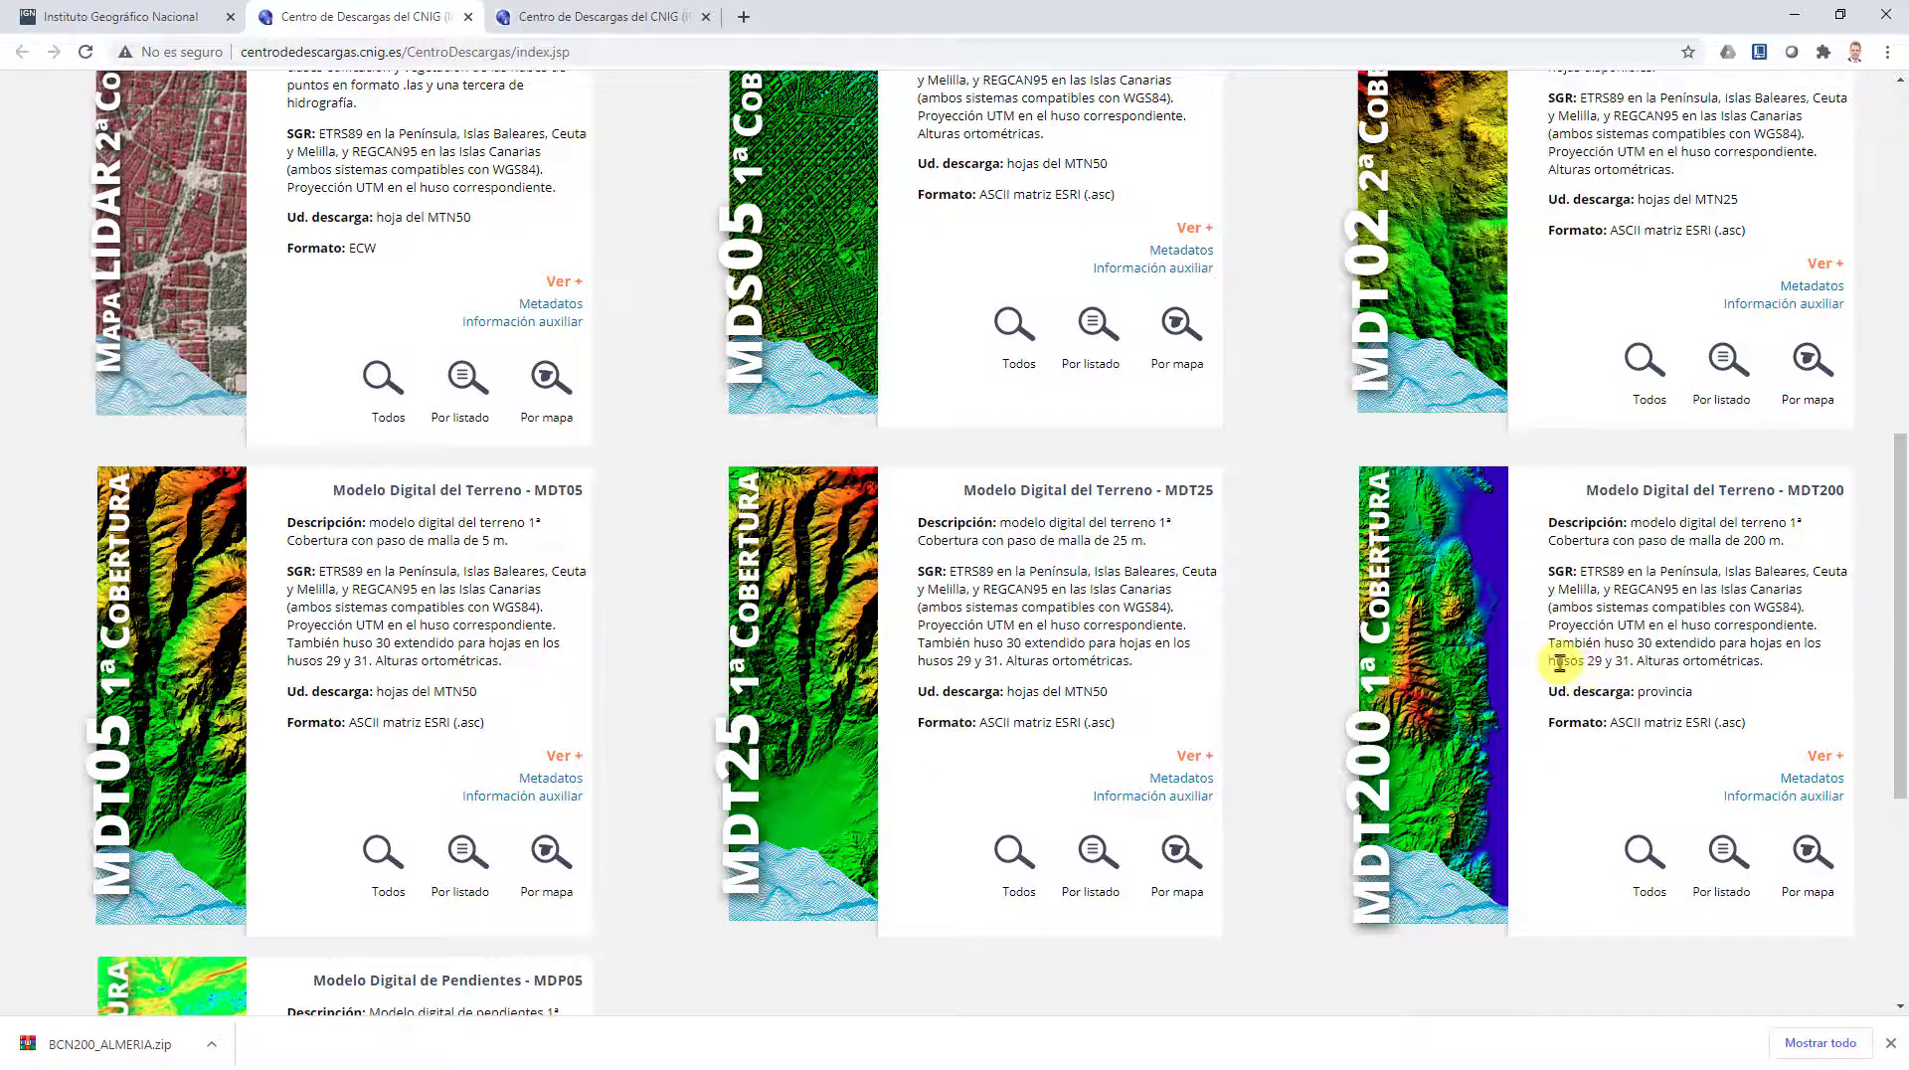
{"action": "mouse_move", "coordinate": [875, 1064]}
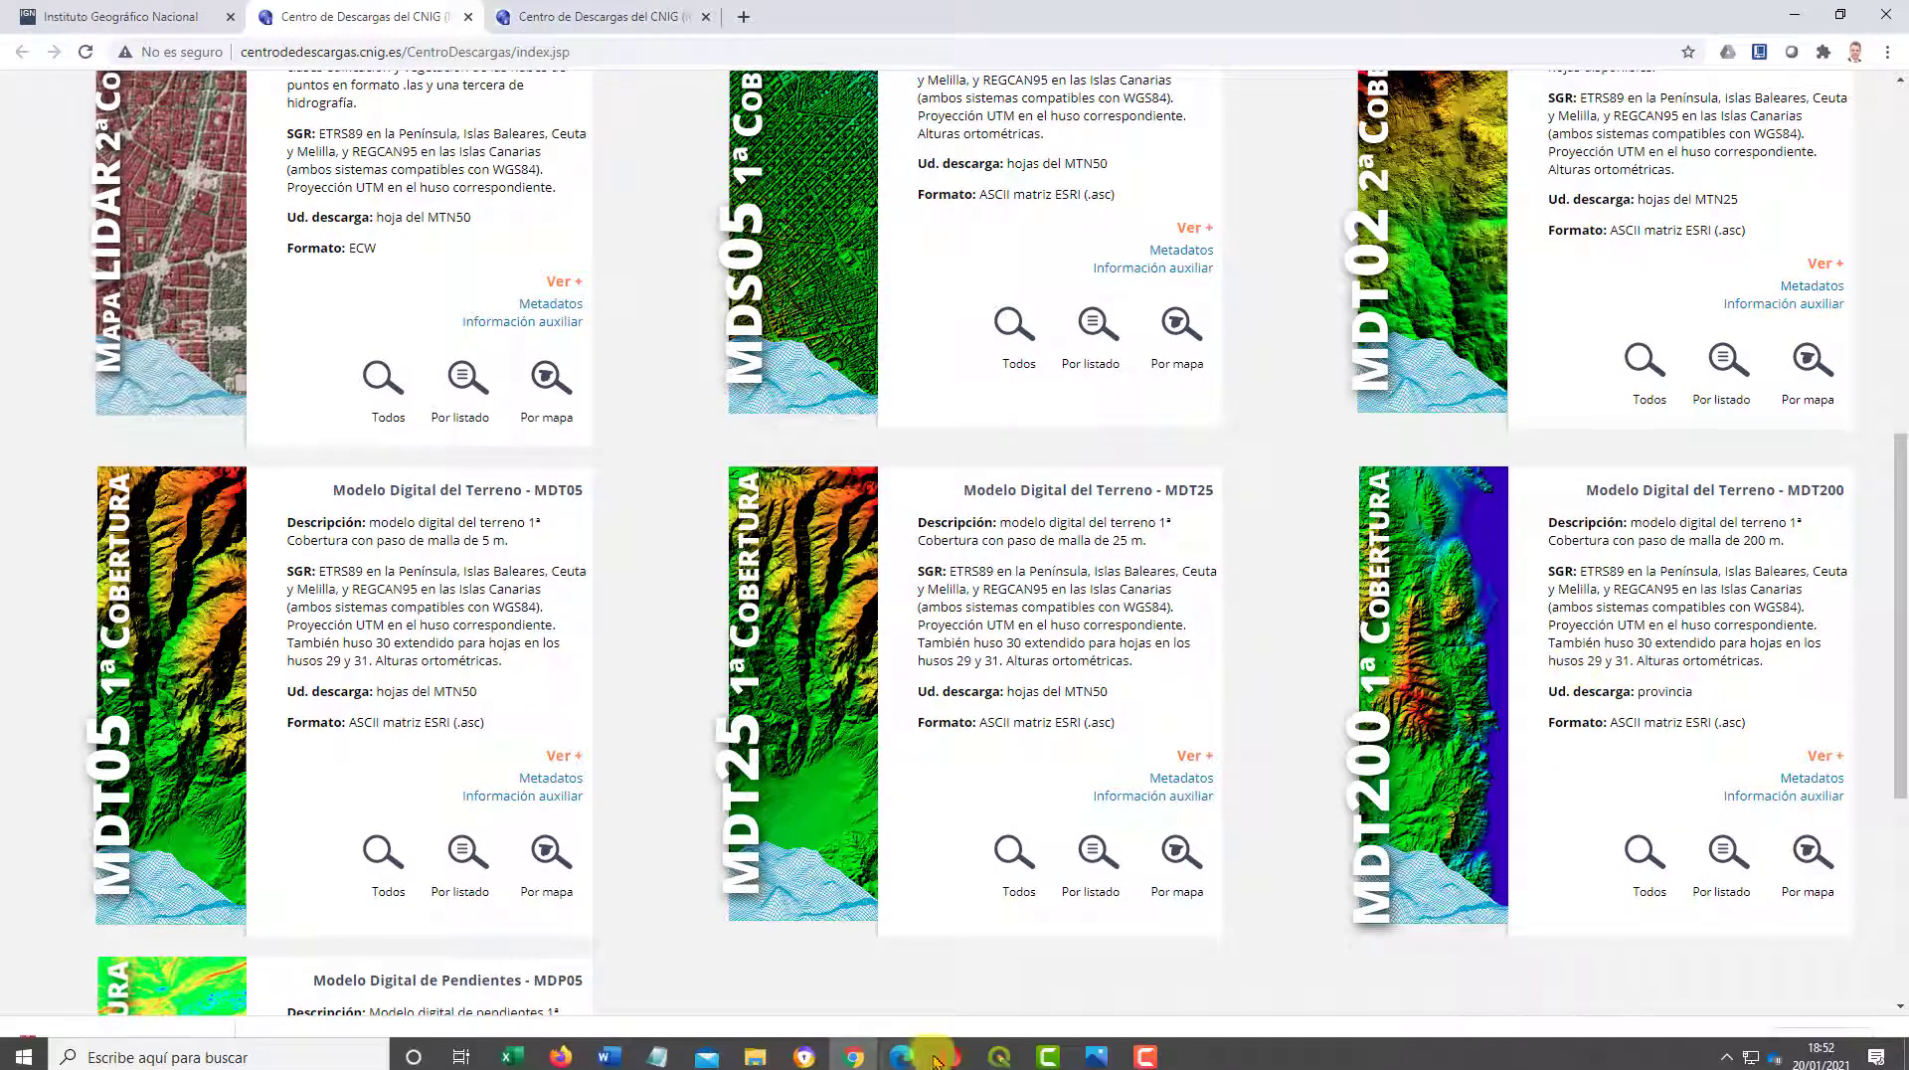
{"action": "left_click", "coordinate": [1096, 1054]}
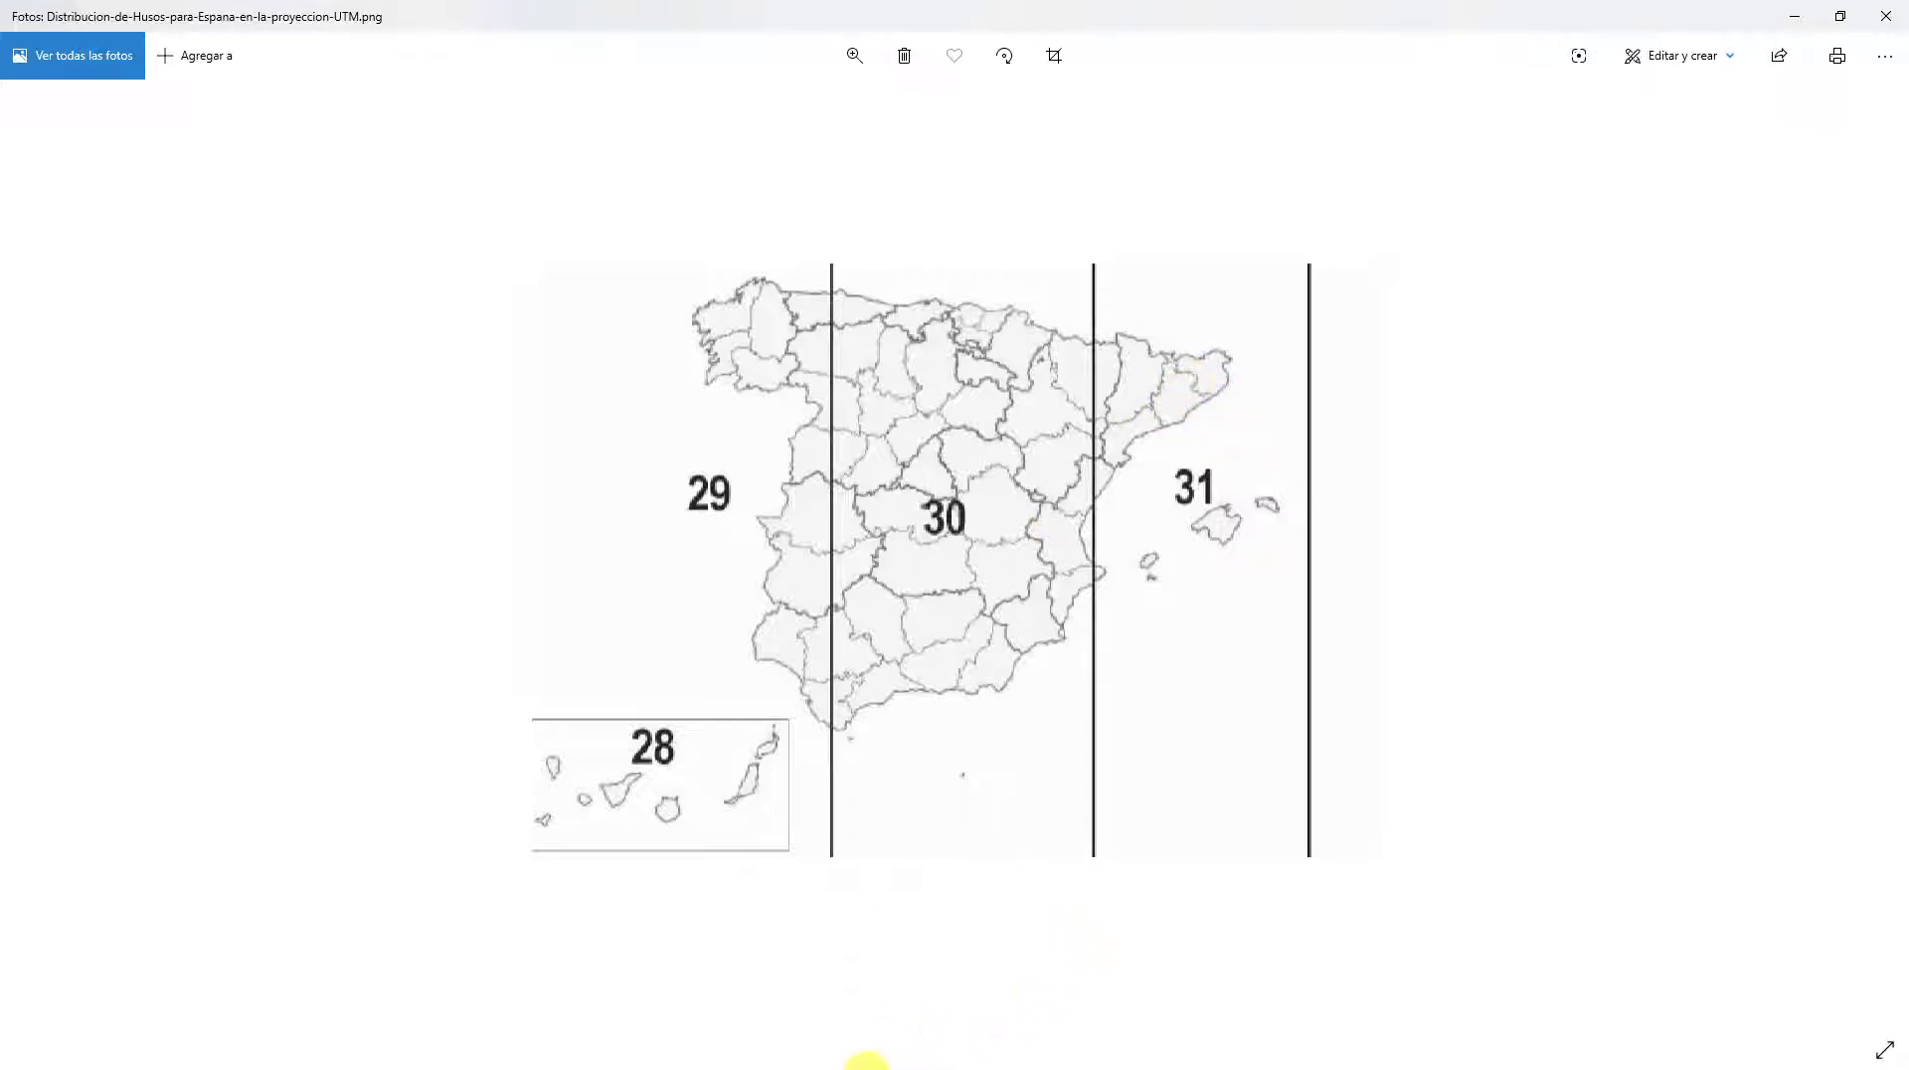
{"action": "mouse_move", "coordinate": [964, 1064]}
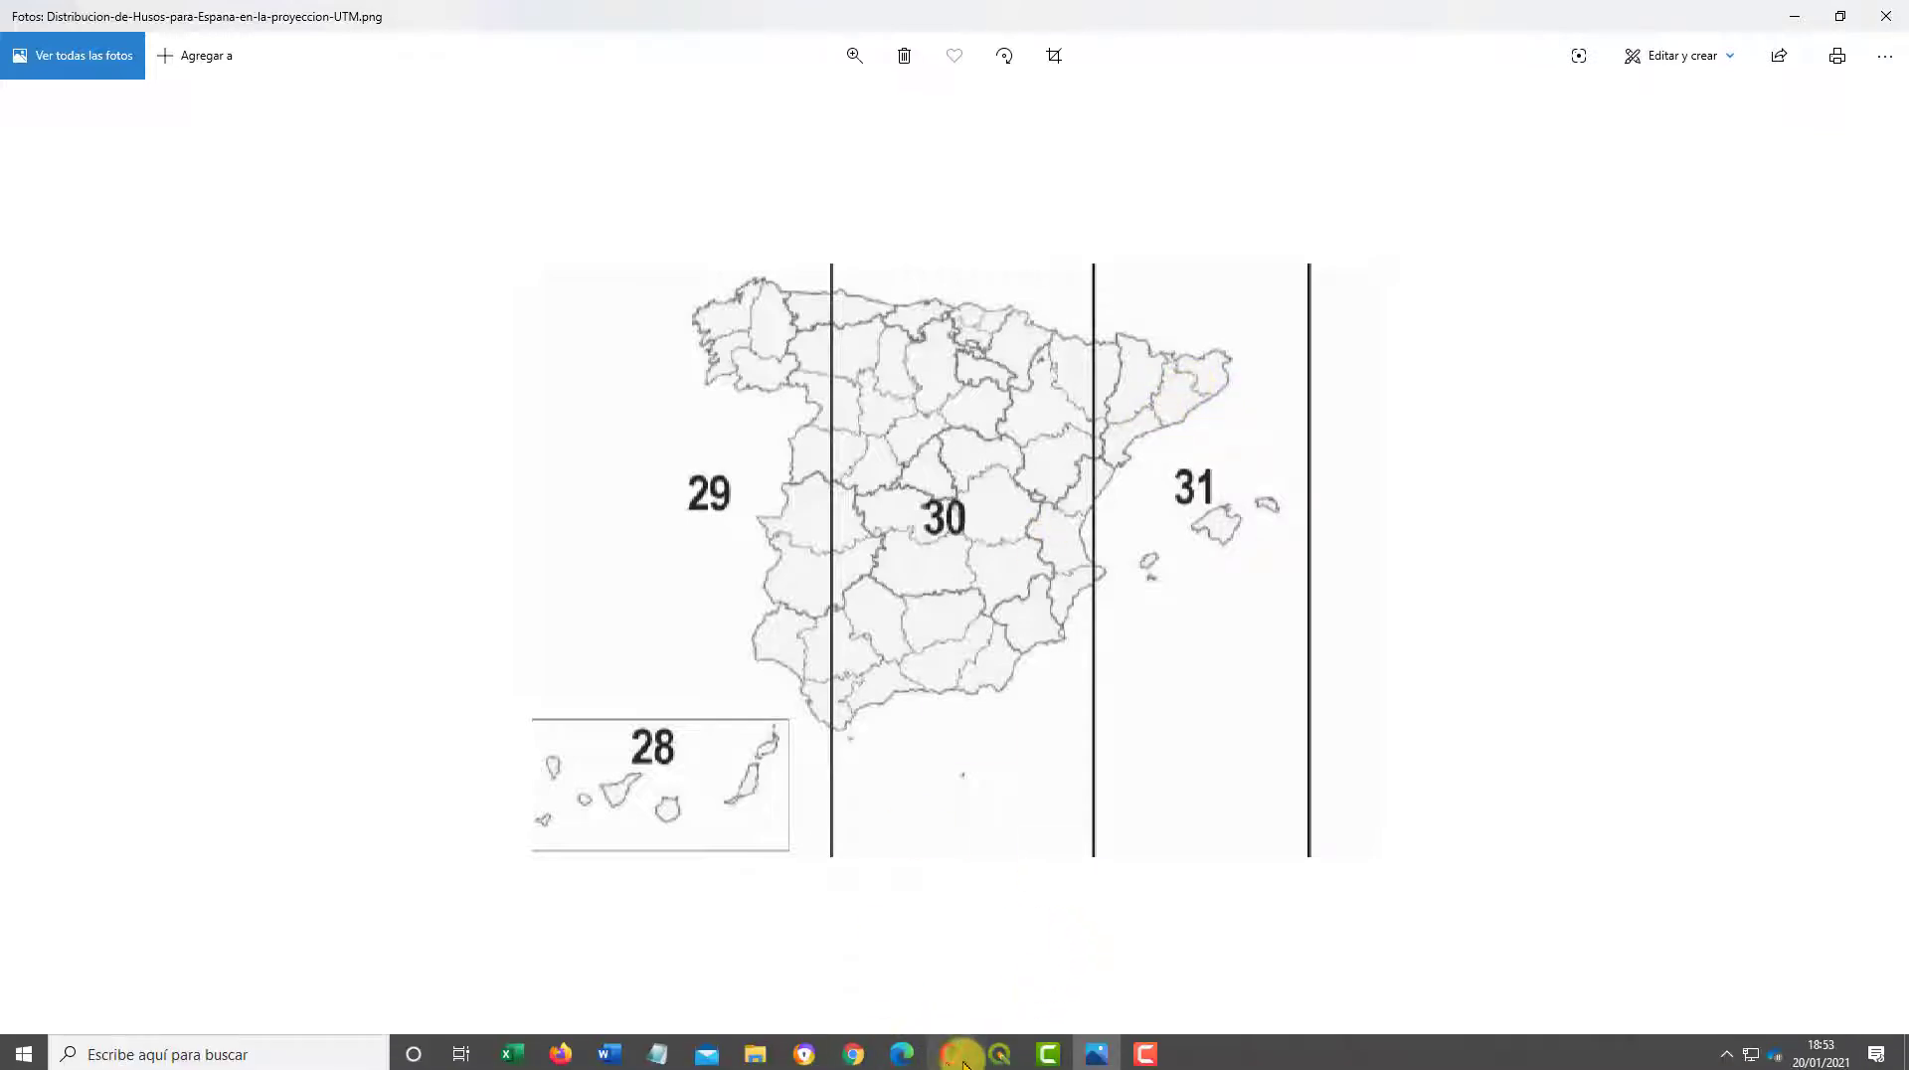
Step: Return to Chrome, list all files of Modelo Digital del Terreno - MDT200, and download the Almería ASC file
{"action": "left_click", "coordinate": [854, 1060]}
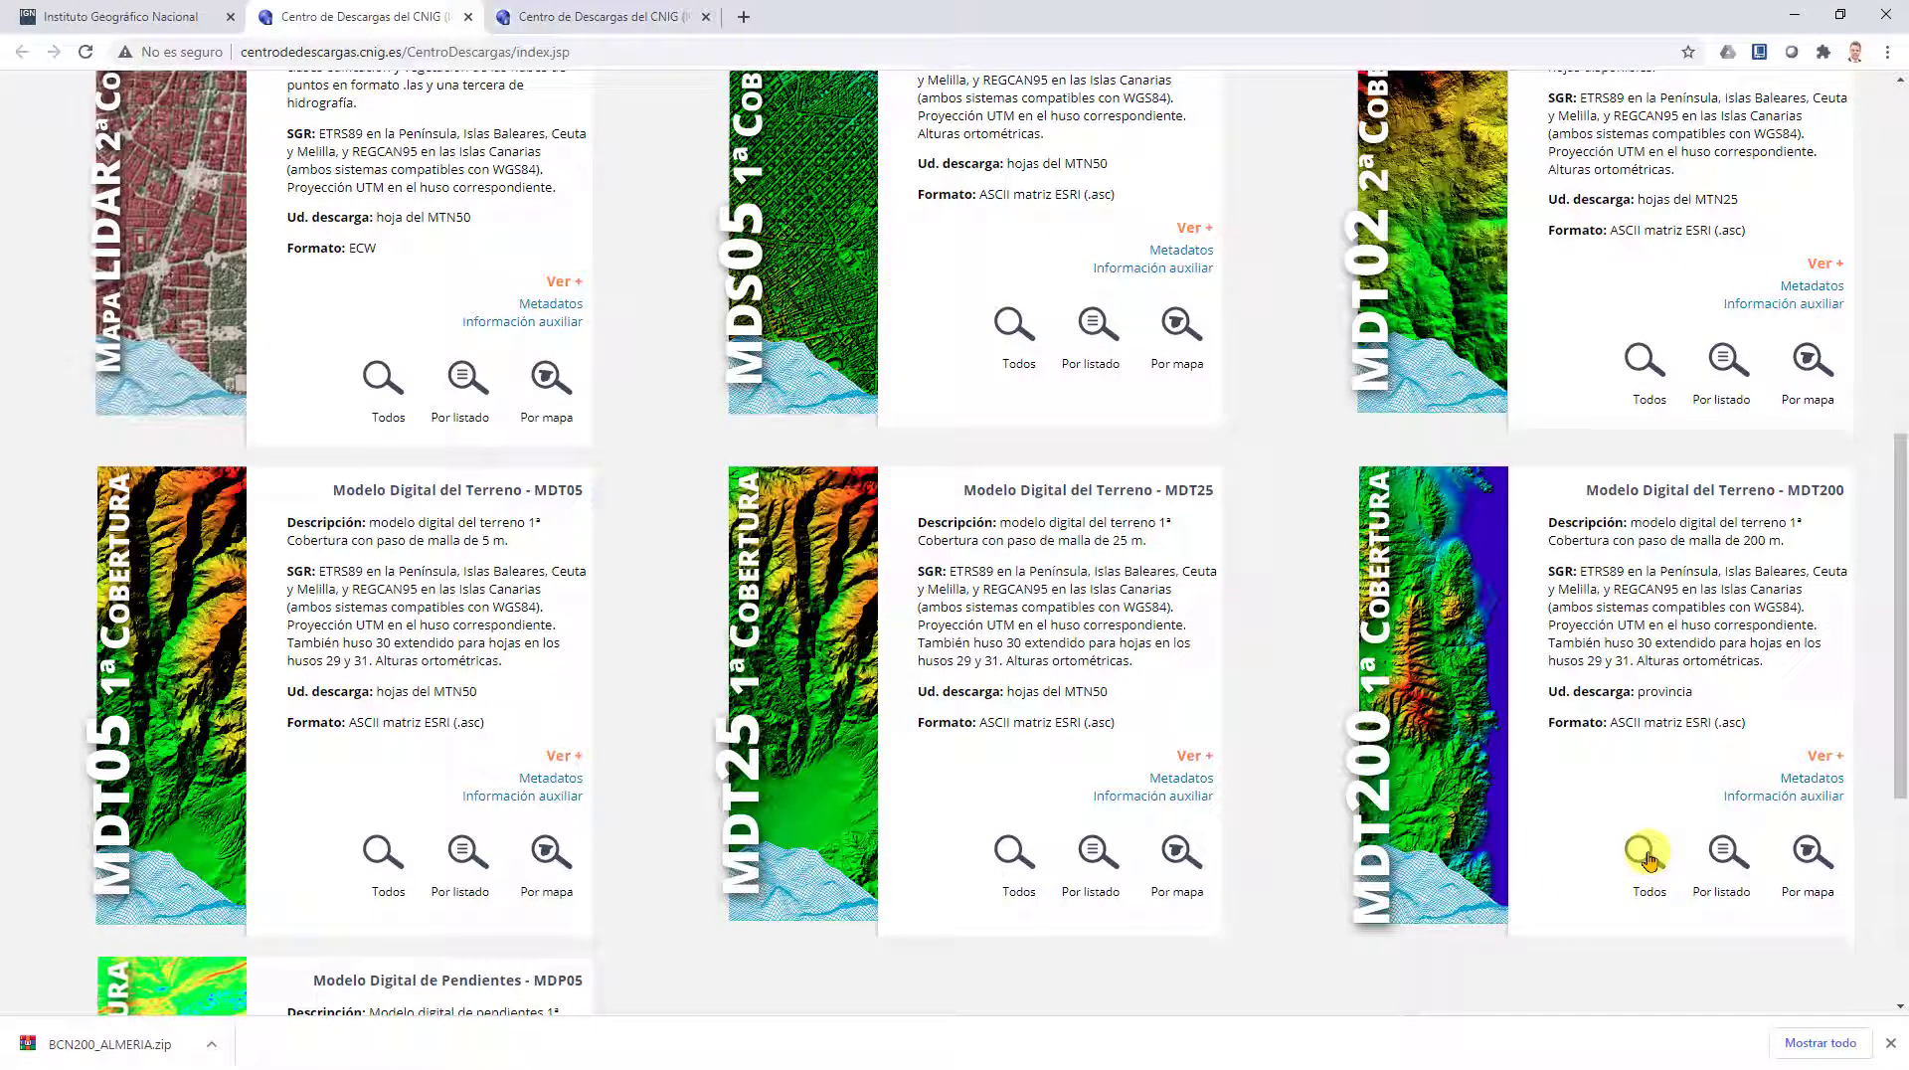
{"action": "left_click", "coordinate": [1642, 853]}
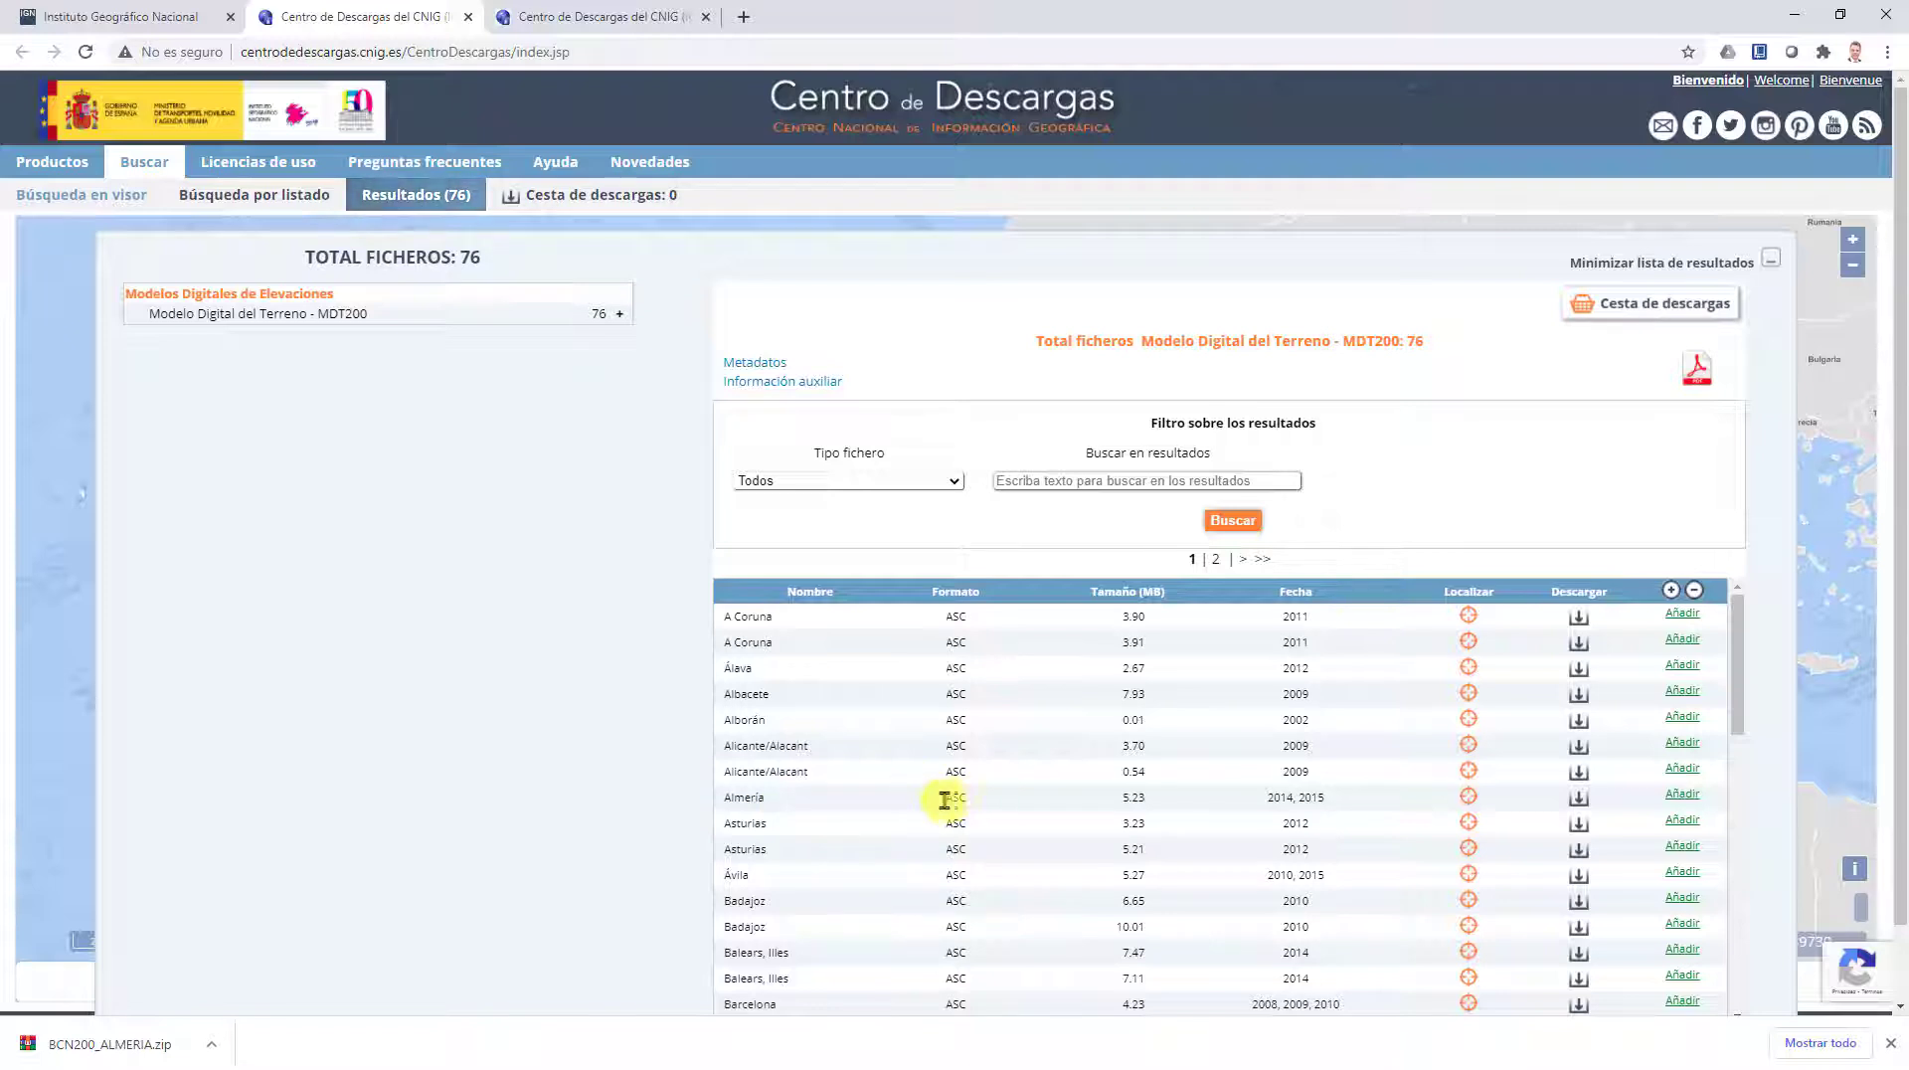
{"action": "left_click", "coordinate": [1580, 801]}
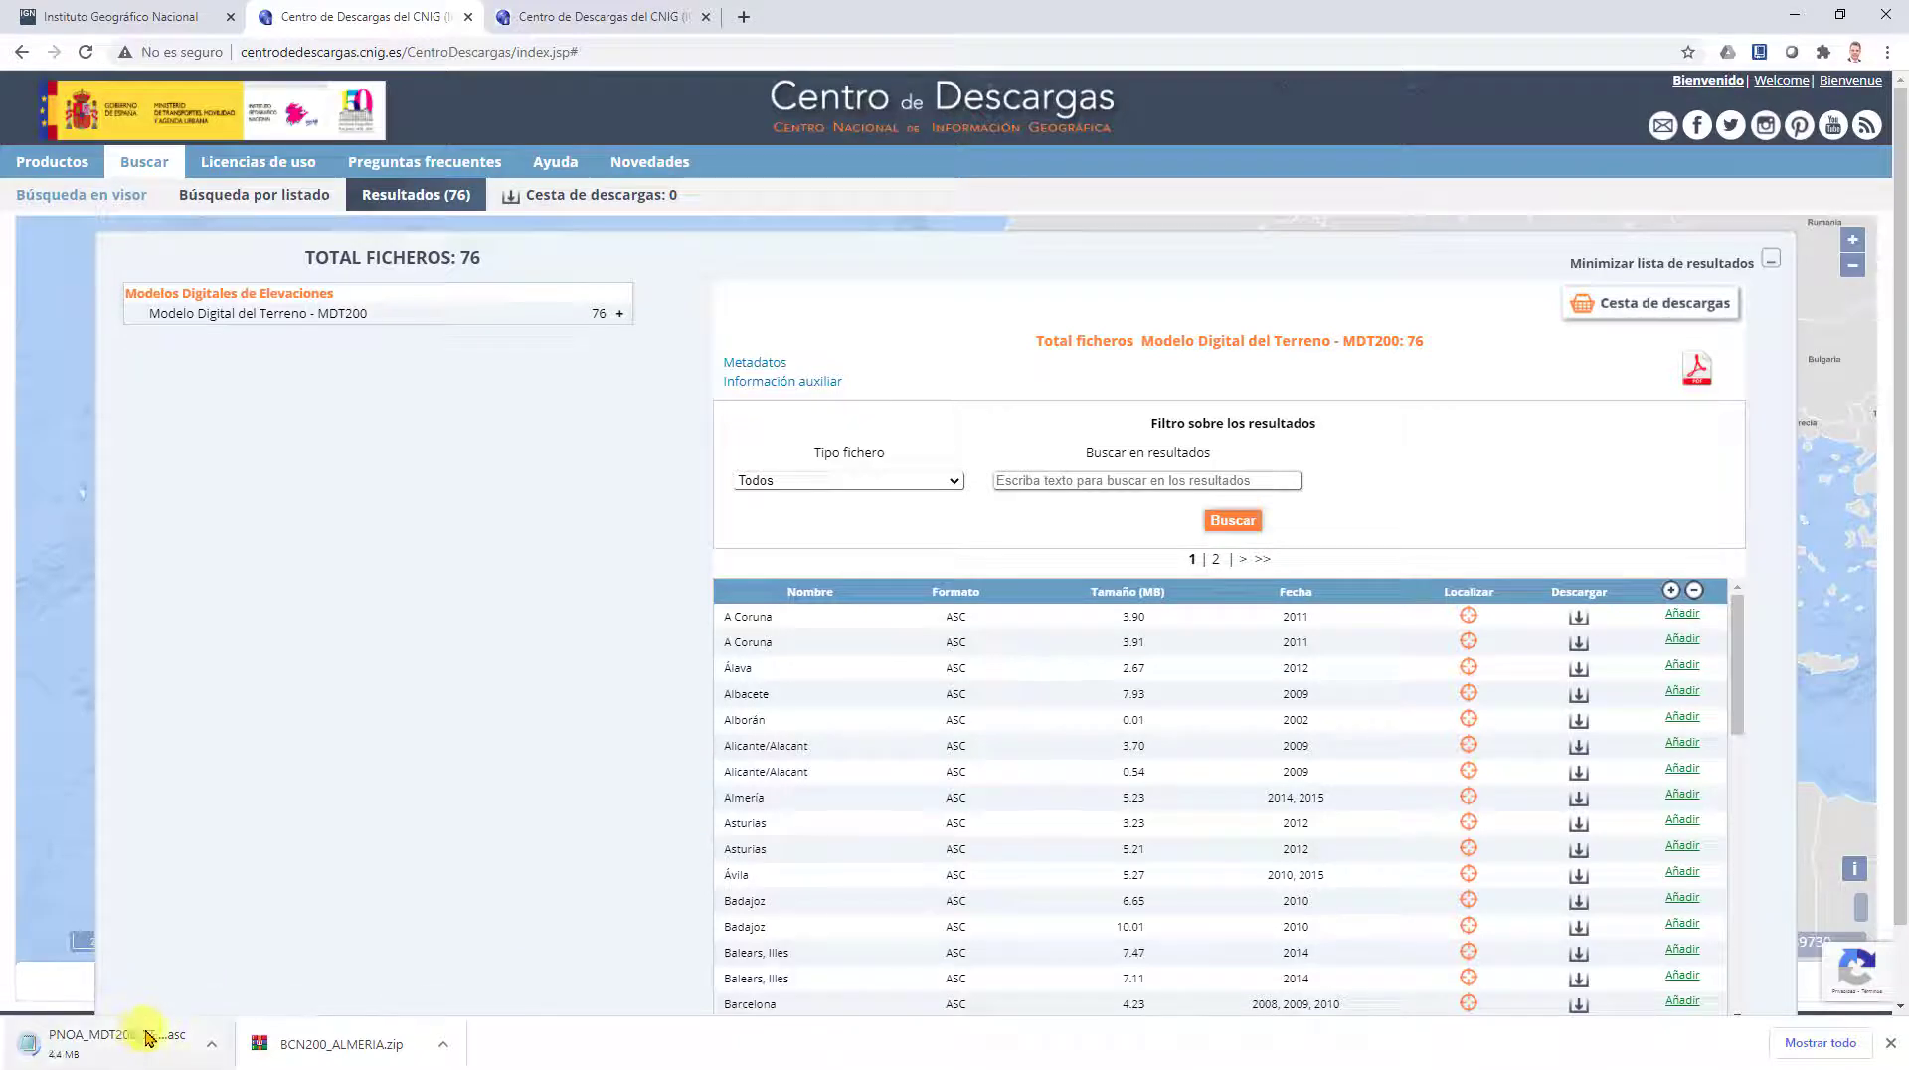
Step: Switch to the DATOS_IGN folder in File Explorer and open PNOA_MDT200_ETRS89_HU30_Almeria in the text editor
{"action": "left_click", "coordinate": [764, 1060]}
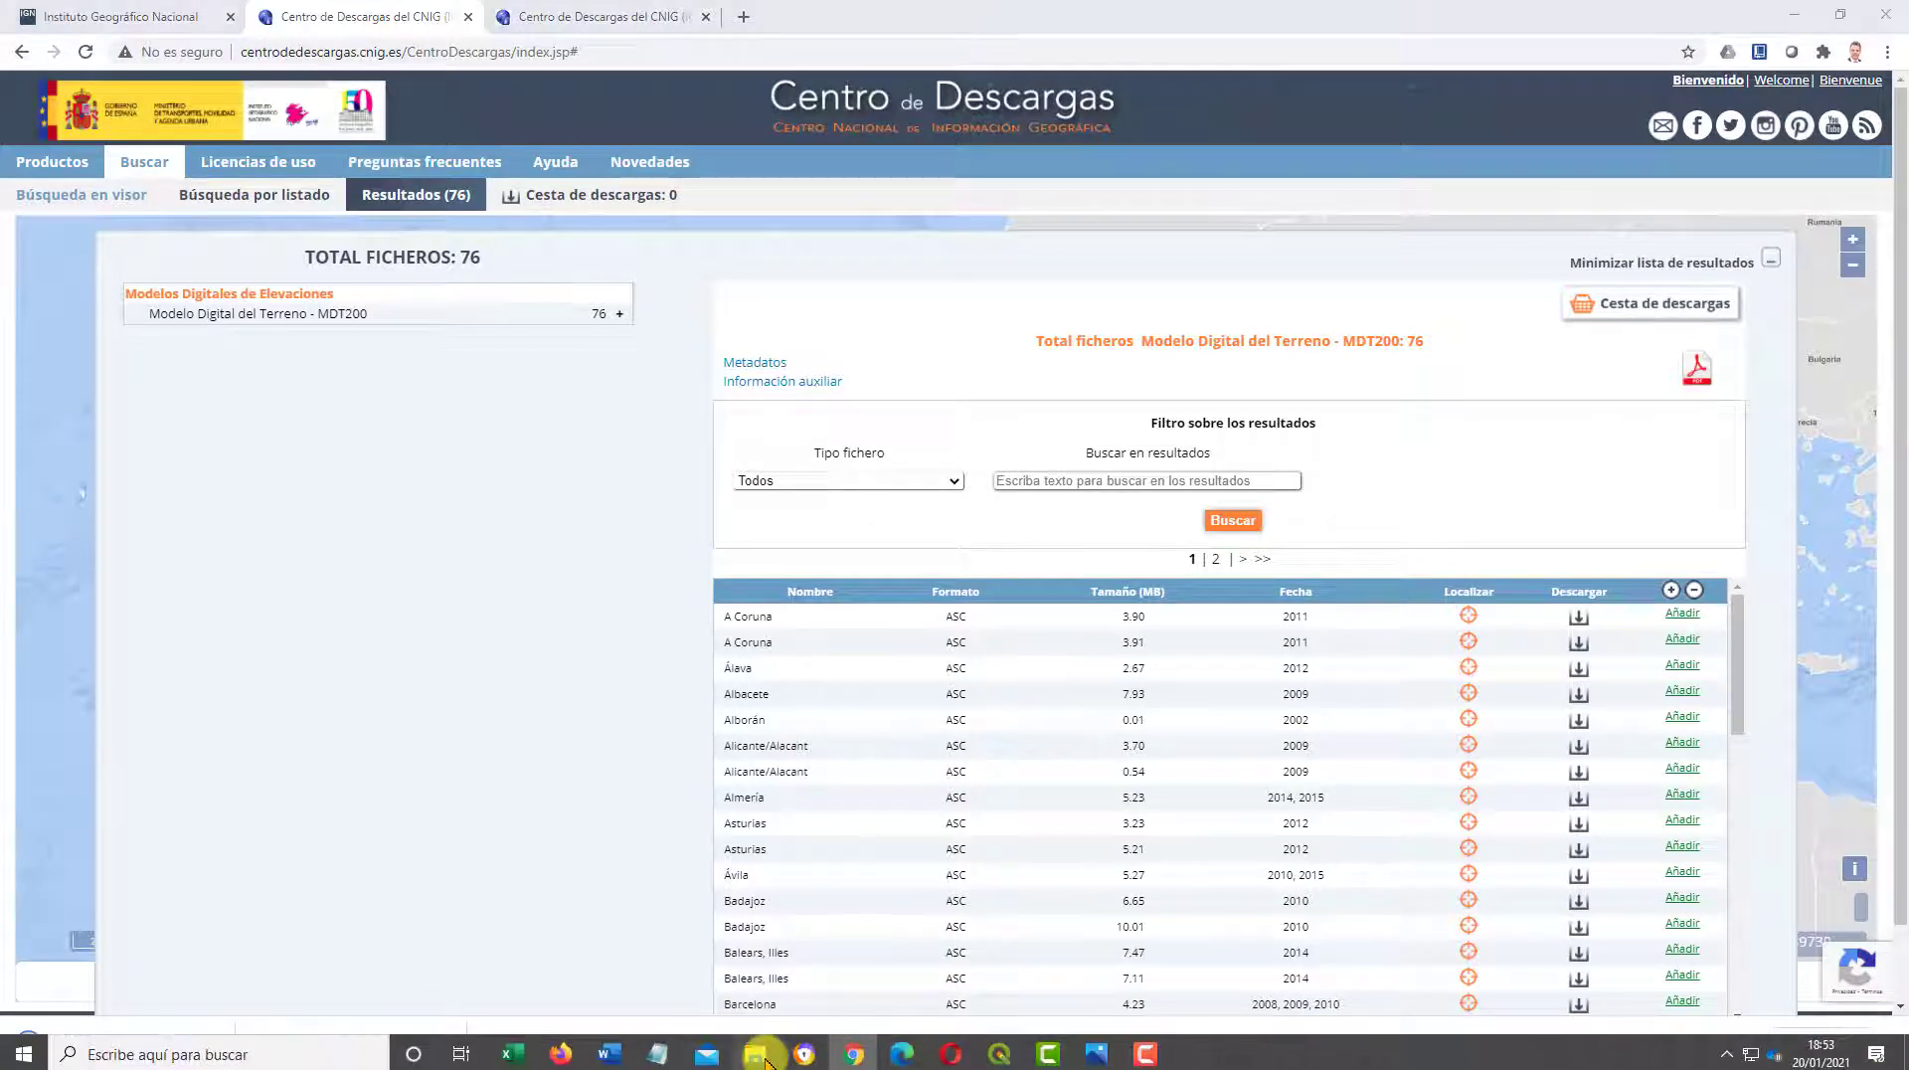
{"action": "left_click", "coordinate": [1397, 411]}
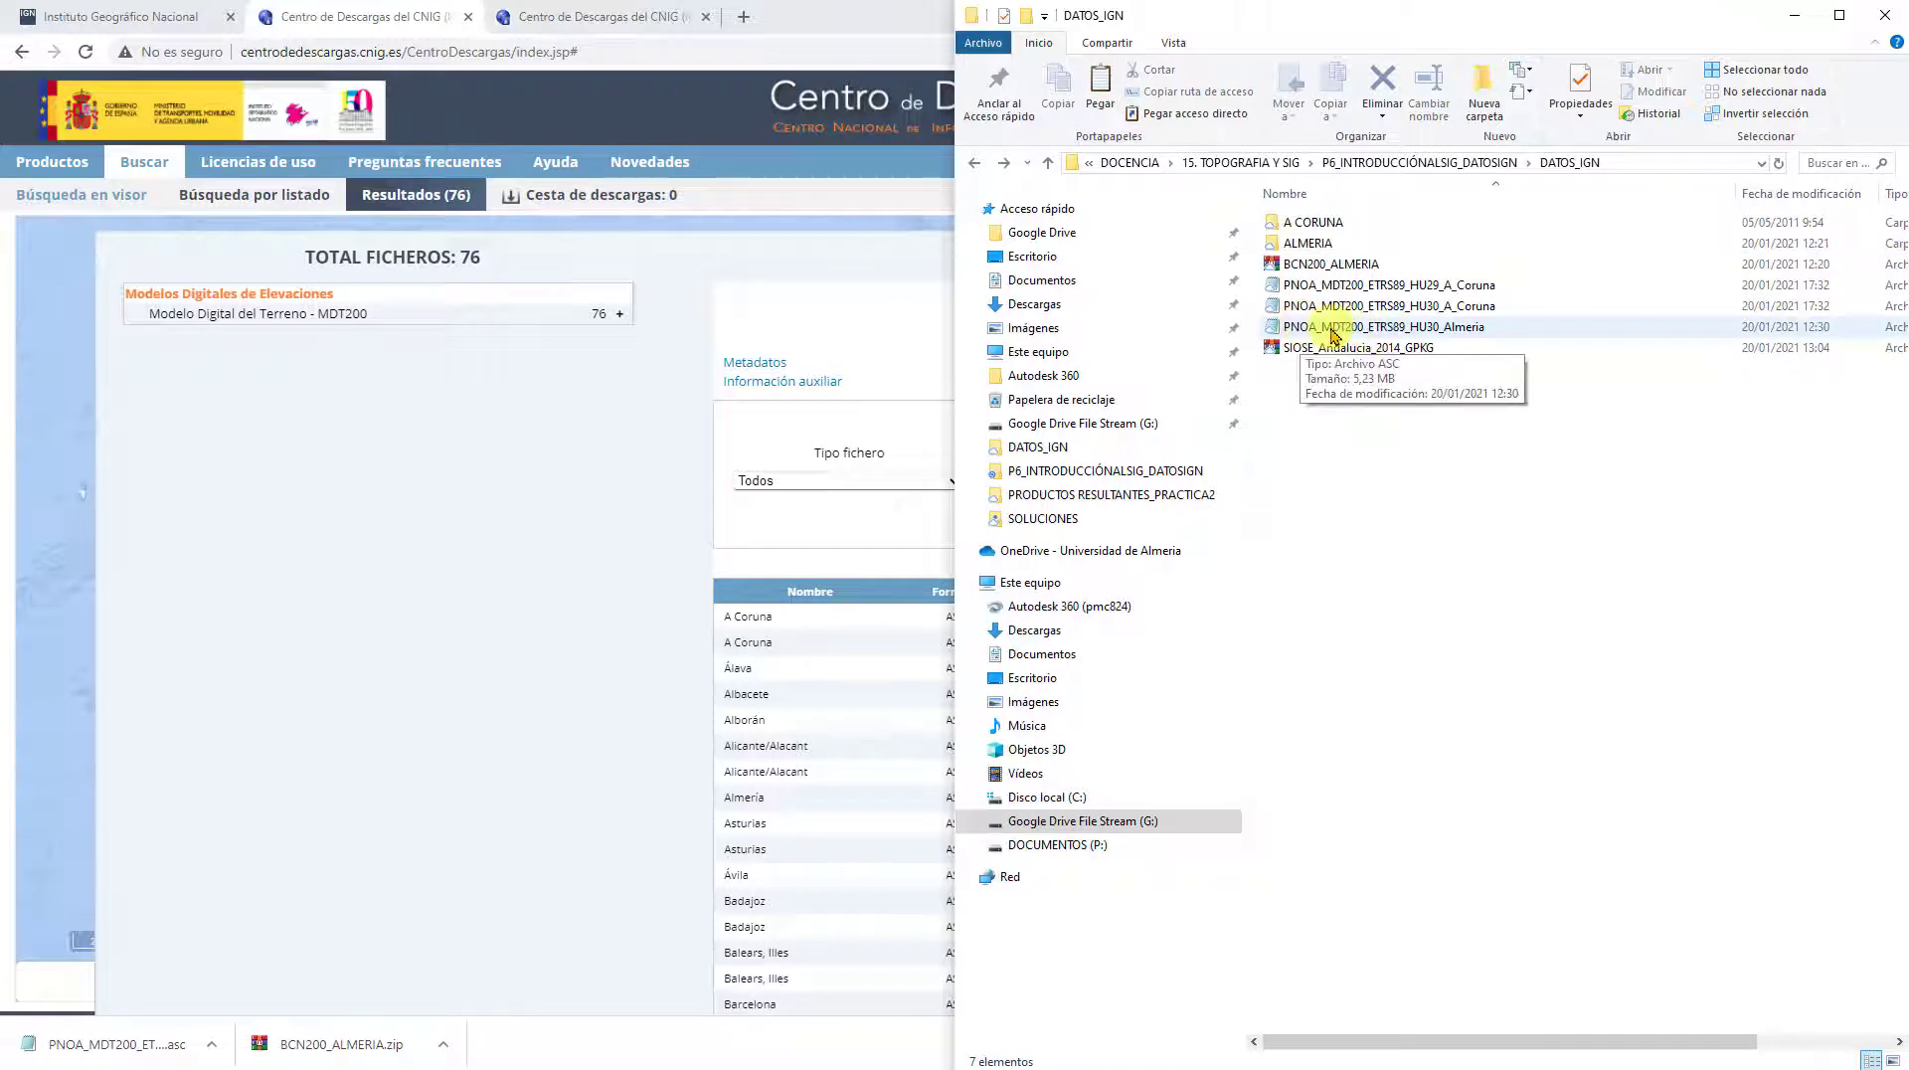
{"action": "left_click_drag", "start_coordinate": [1602, 21], "coordinate": [1334, 21]}
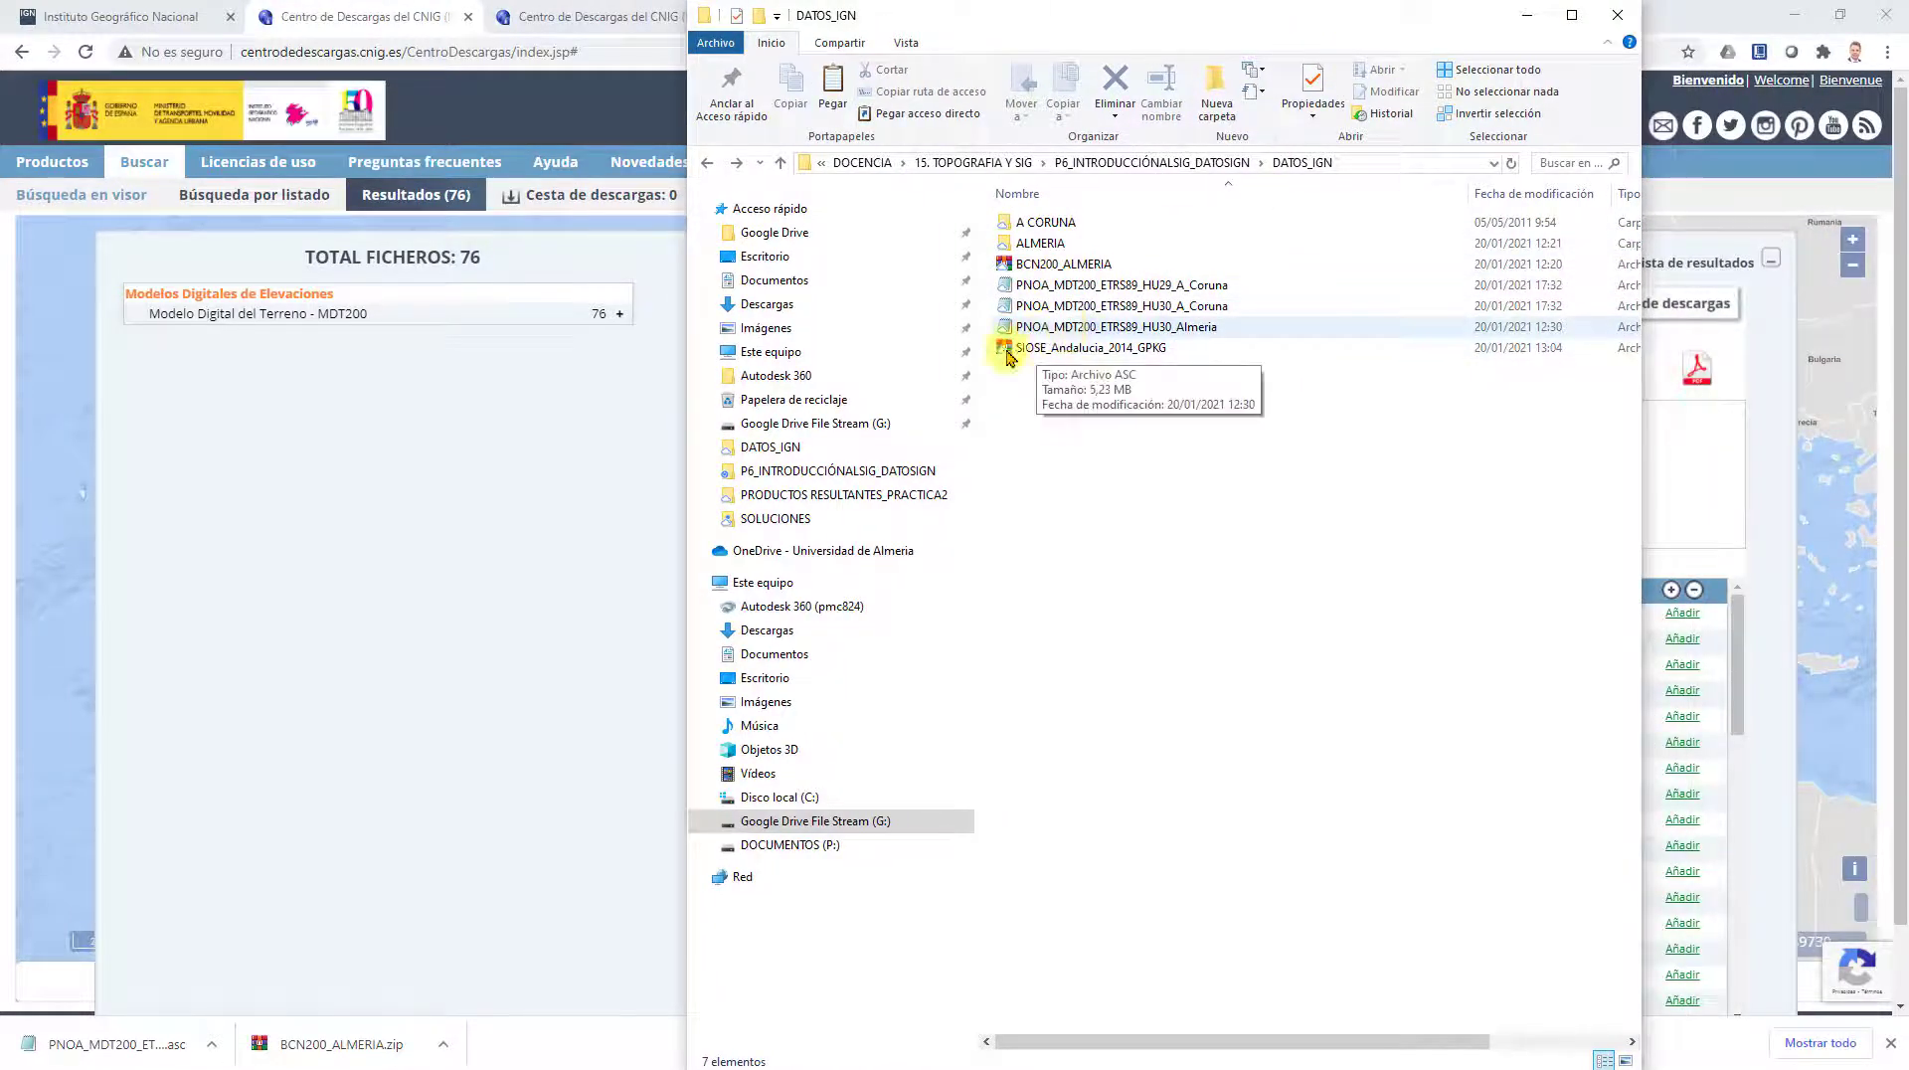
{"action": "left_click", "coordinate": [1098, 331]}
{"action": "double_click", "coordinate": [1106, 331]}
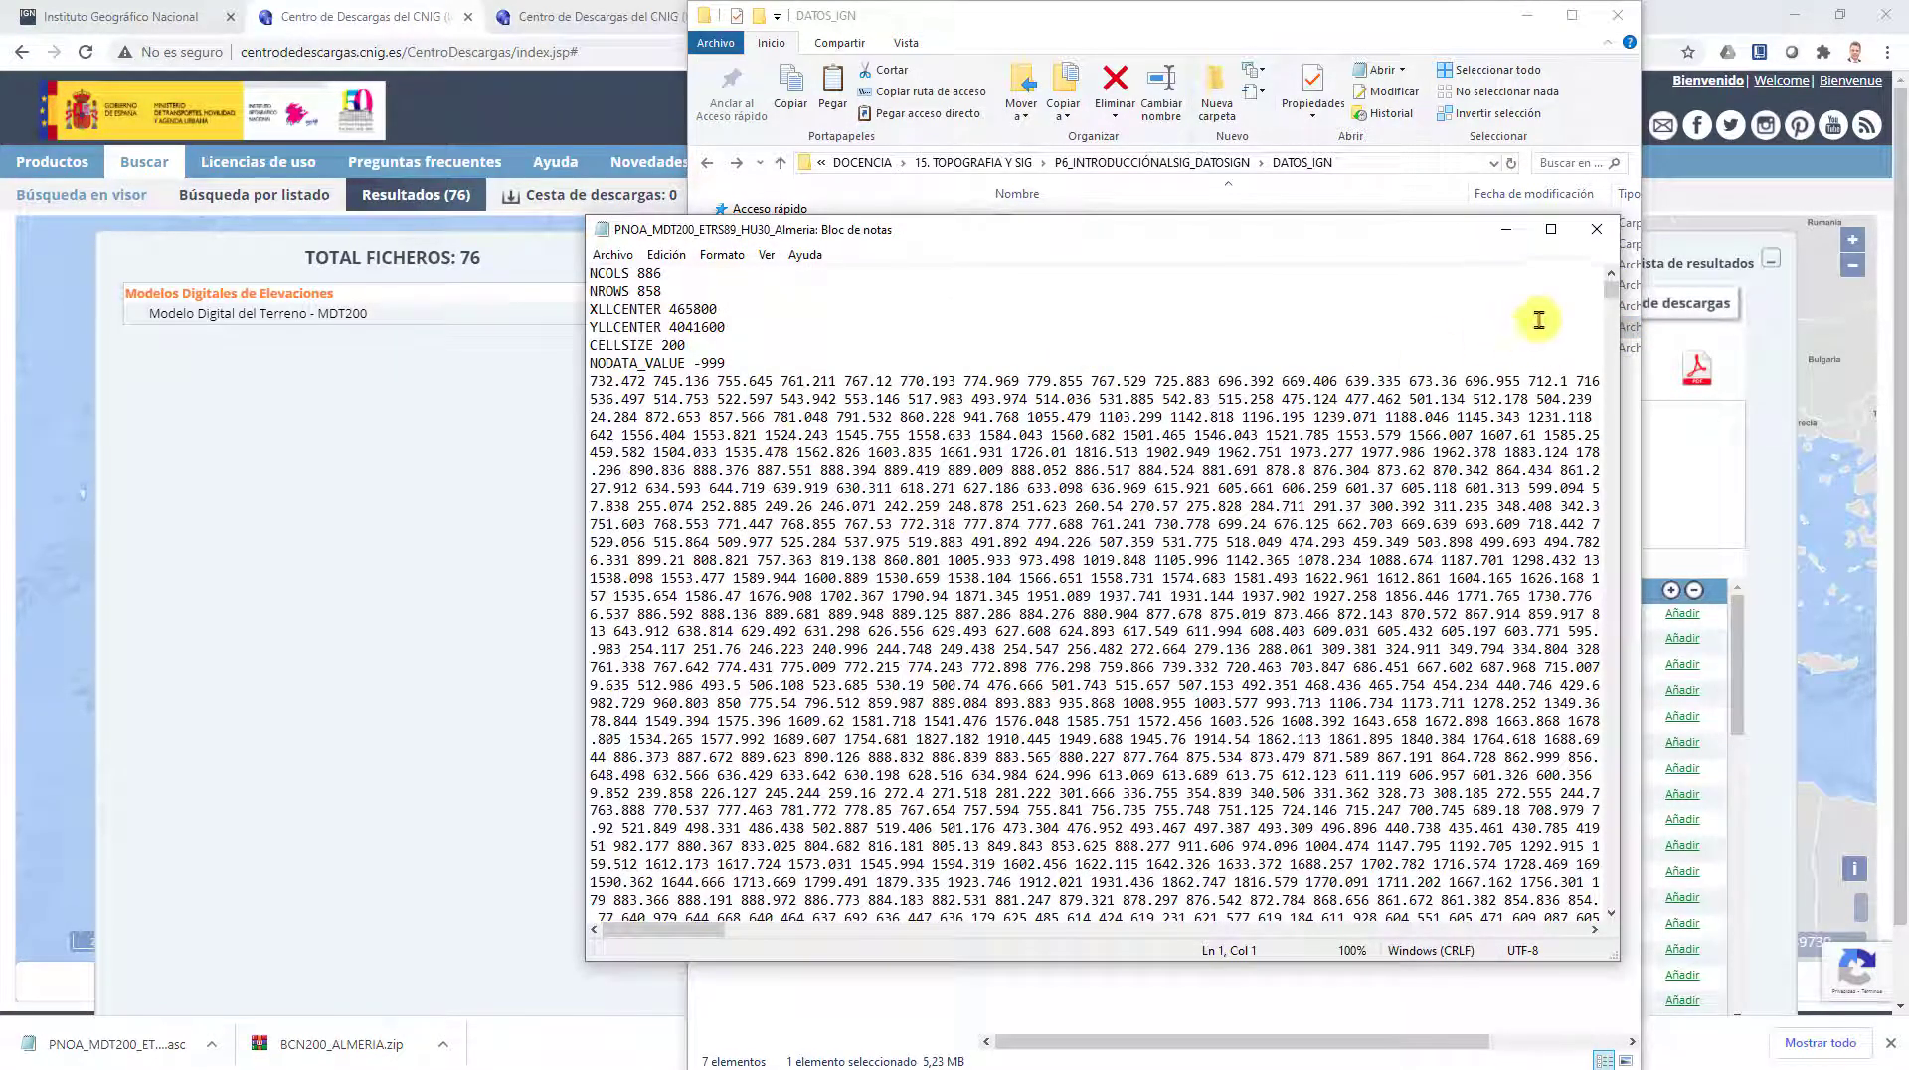
Step: Examine the header lines and the block of elevation values in the Almería terrain file, and close it
{"action": "mouse_move", "coordinate": [1611, 289]}
{"action": "left_mouse_down"}
{"action": "mouse_move", "coordinate": [1608, 850]}
{"action": "mouse_move", "coordinate": [1601, 267]}
{"action": "left_mouse_up"}
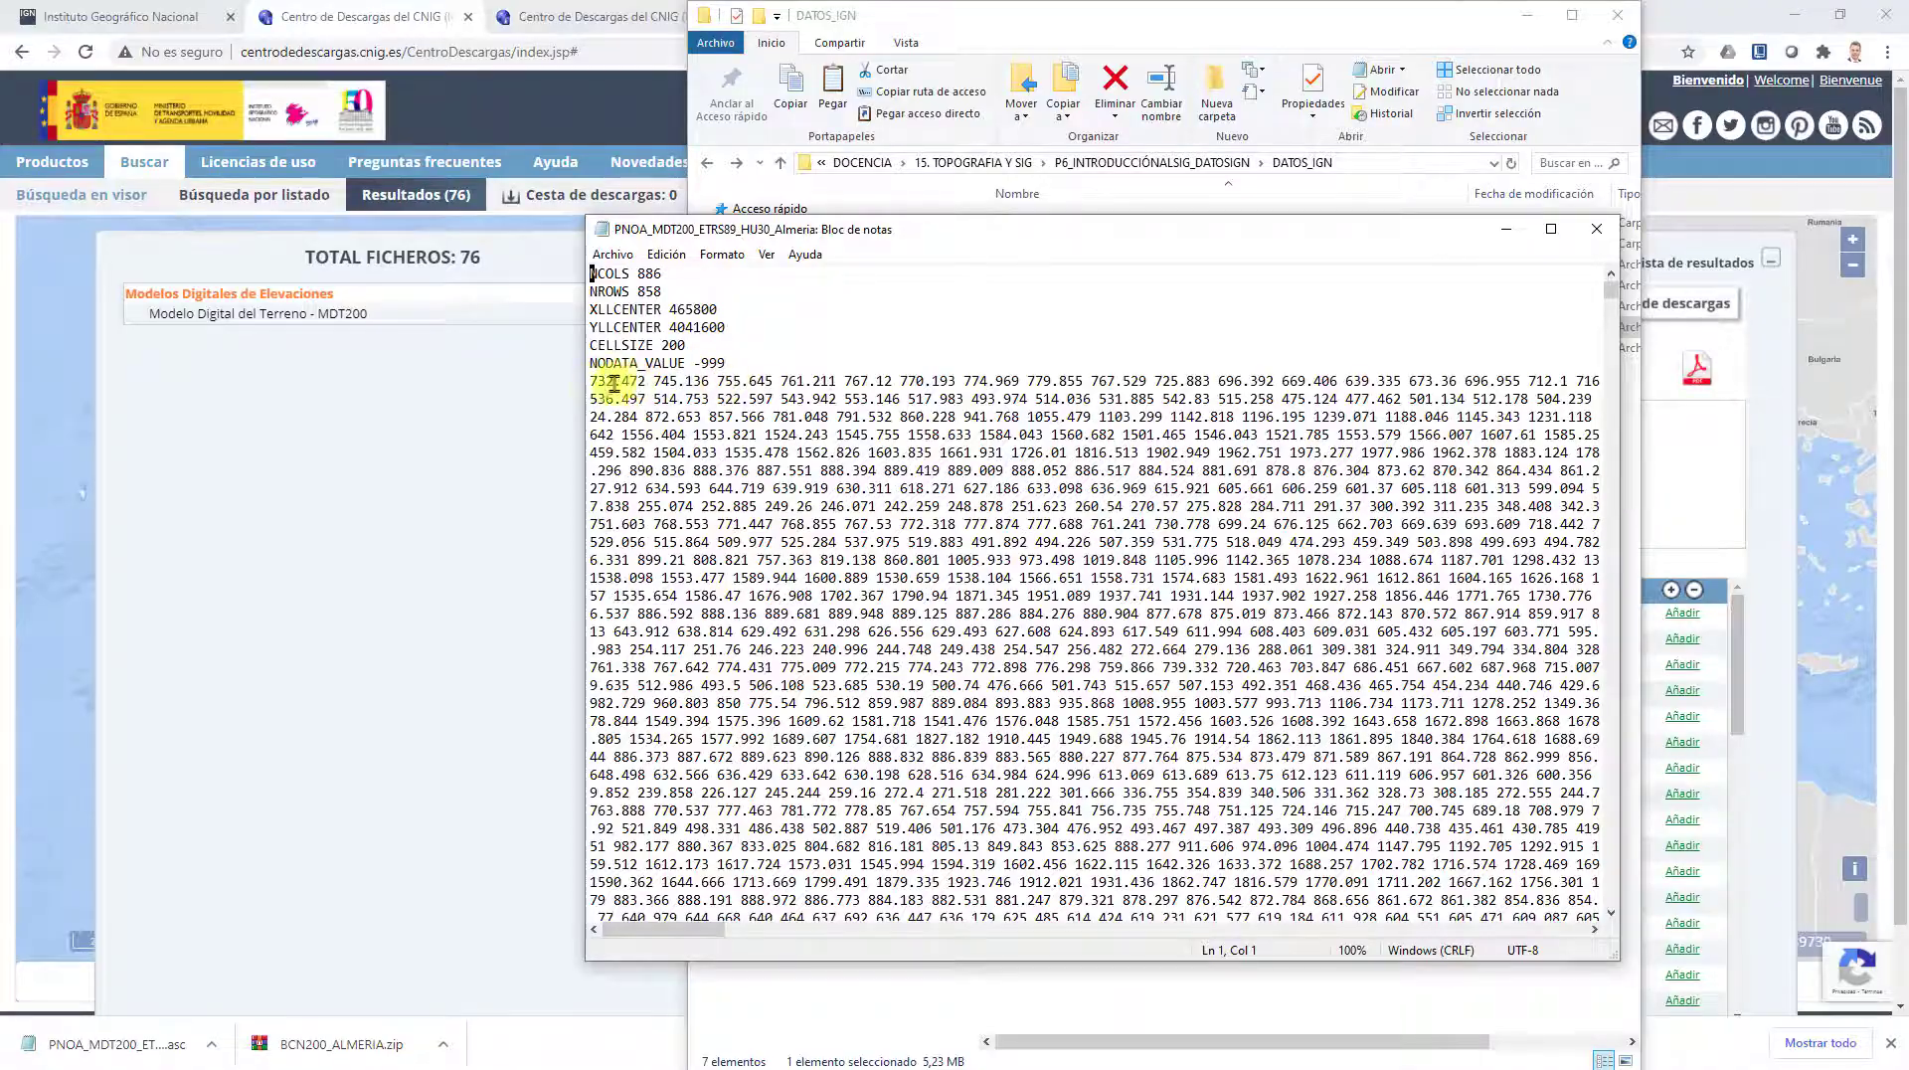
{"action": "left_click_drag", "start_coordinate": [592, 382], "coordinate": [1554, 972]}
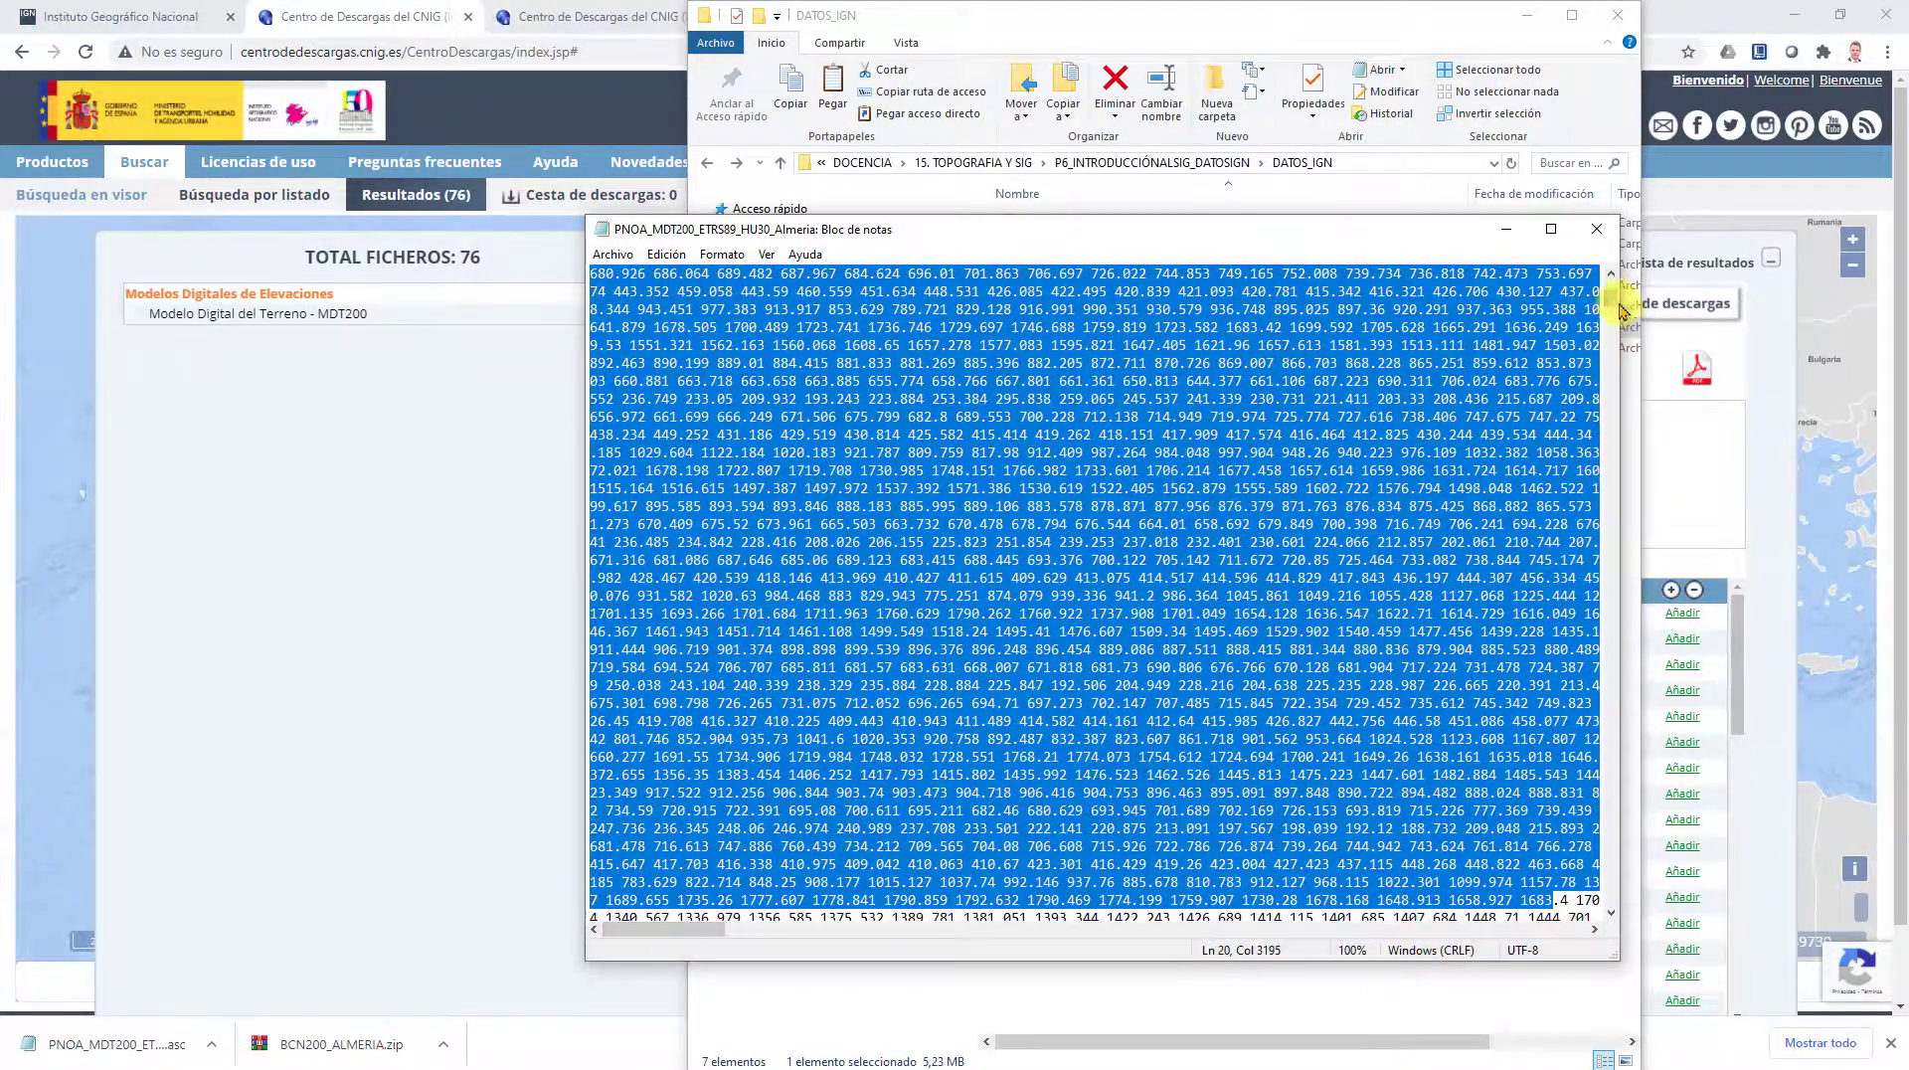
{"action": "left_click_drag", "start_coordinate": [1611, 291], "coordinate": [1615, 267]}
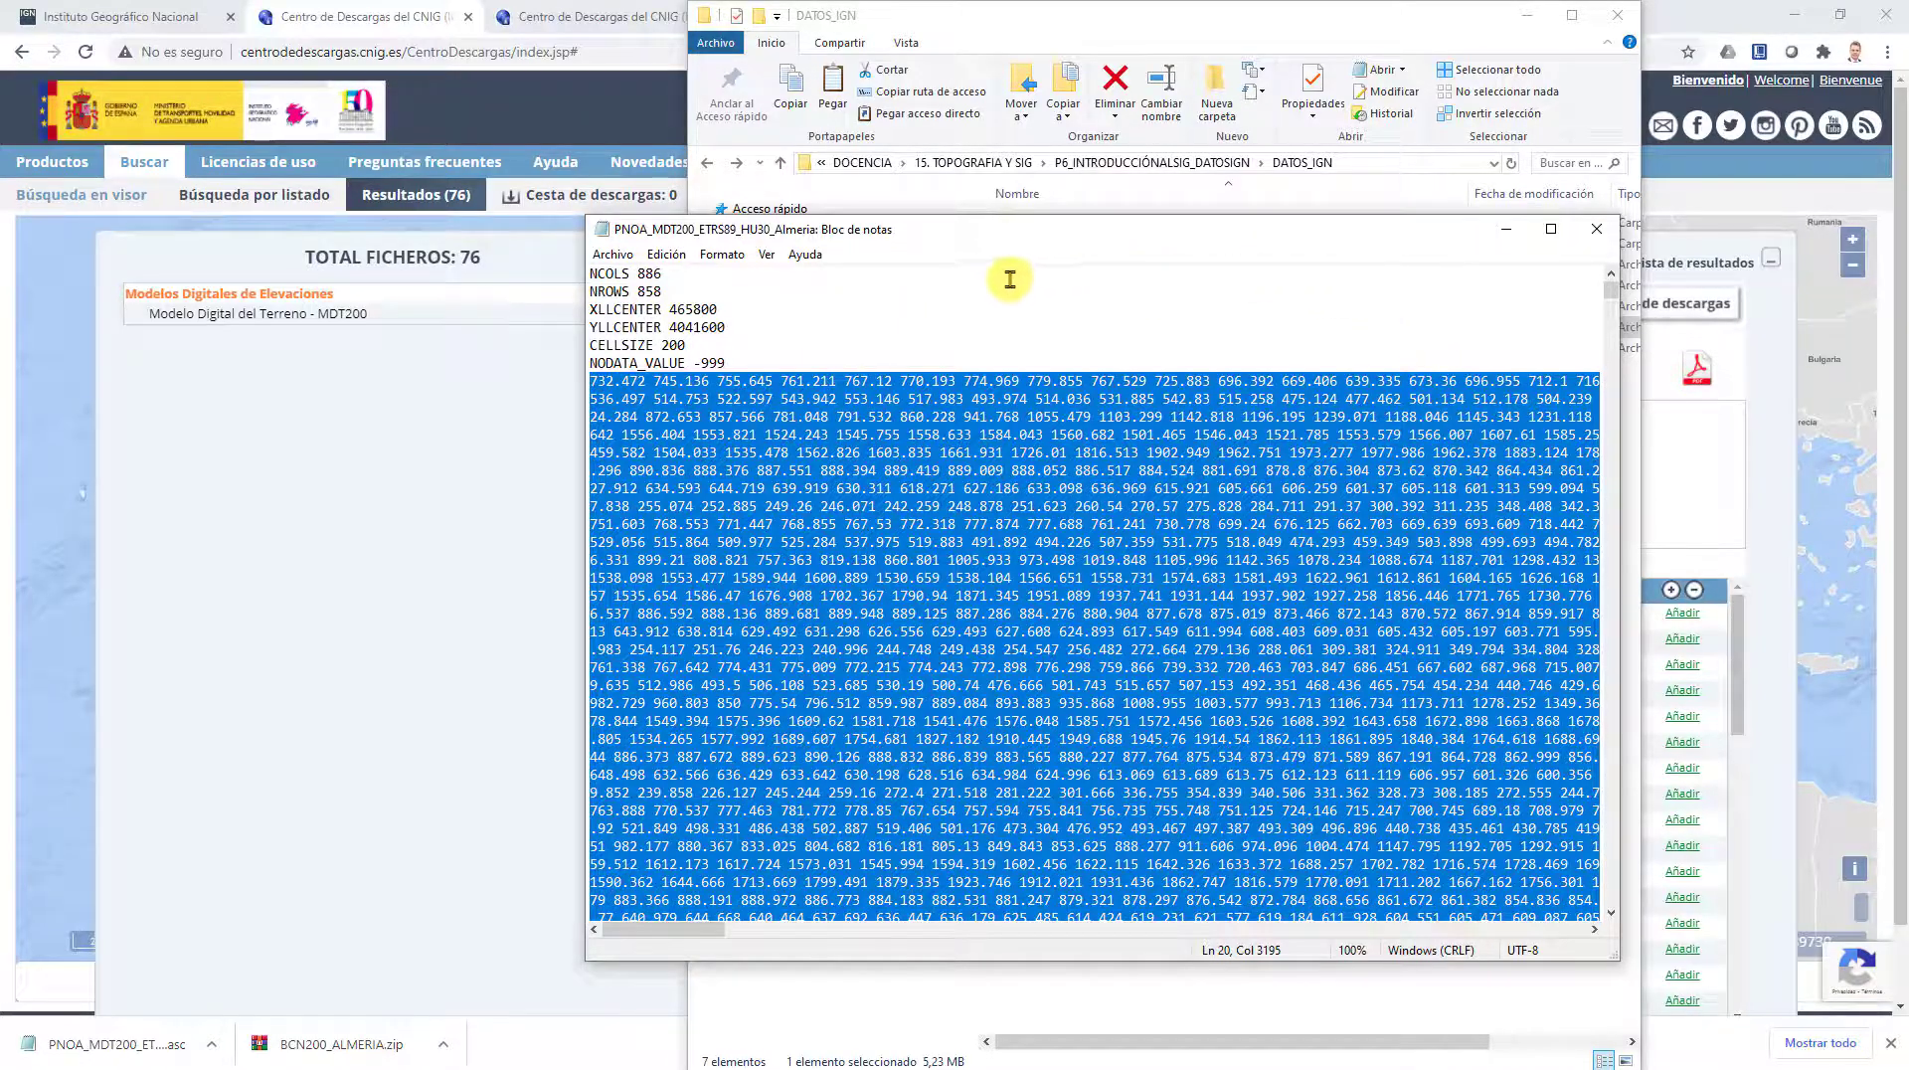
{"action": "left_click", "coordinate": [972, 283]}
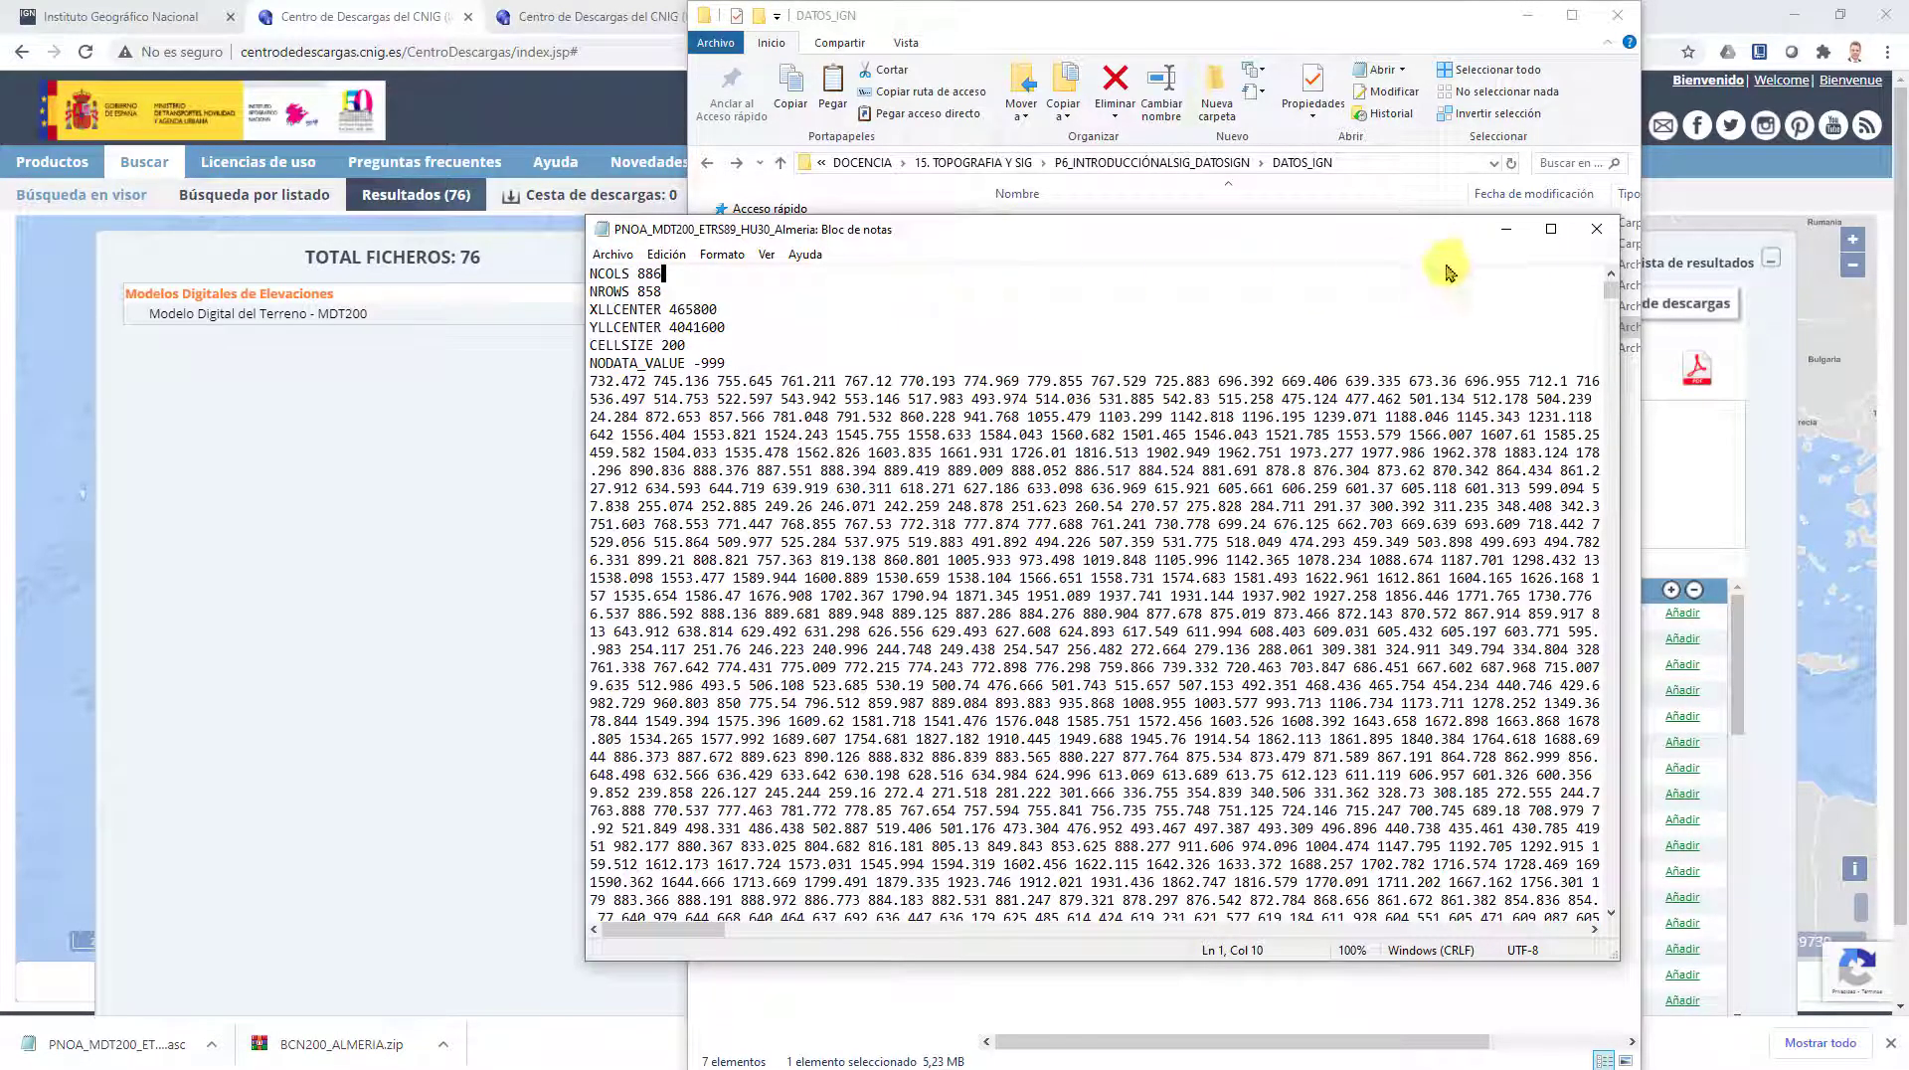
{"action": "left_click", "coordinate": [1597, 230]}
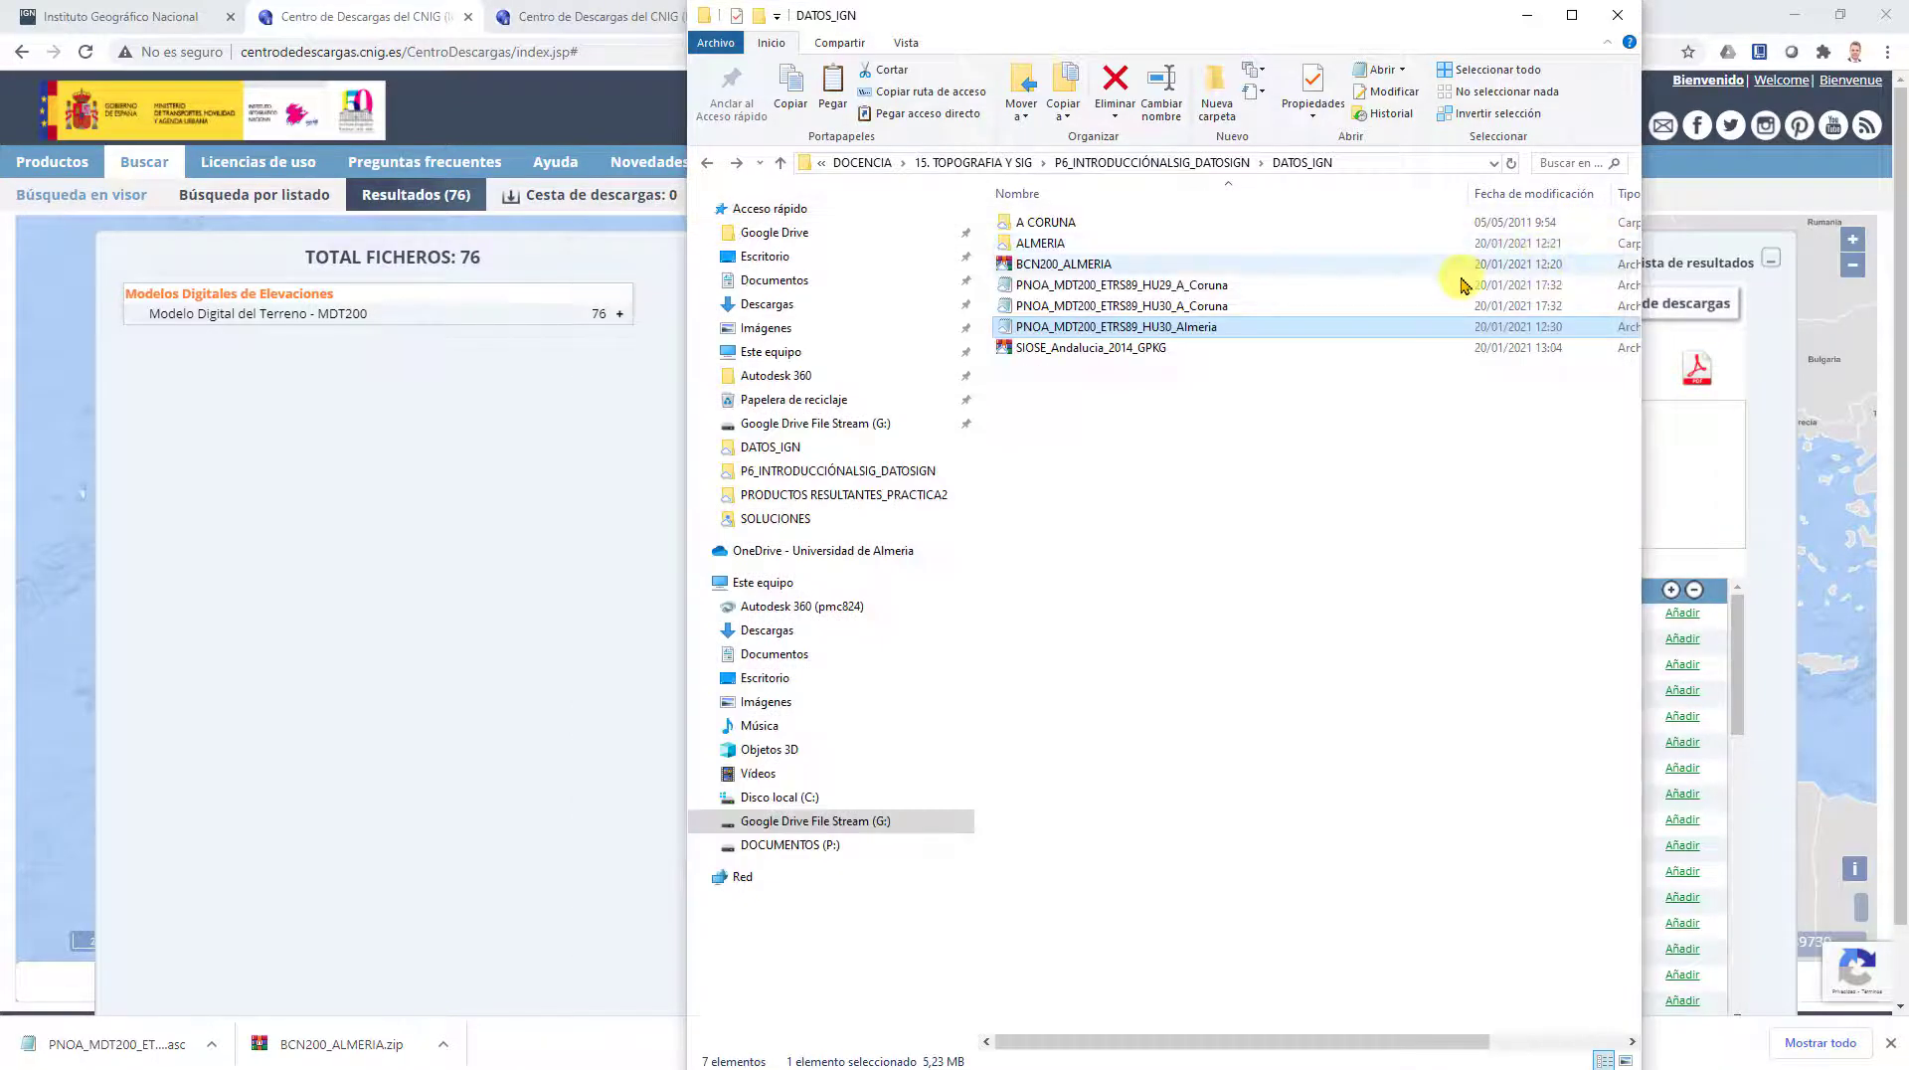
Step: Snap the DATOS_IGN folder window to half the screen, switch to the untitled QGIS project, and maximize its window
{"action": "left_click_drag", "start_coordinate": [1376, 22], "coordinate": [1901, 81]}
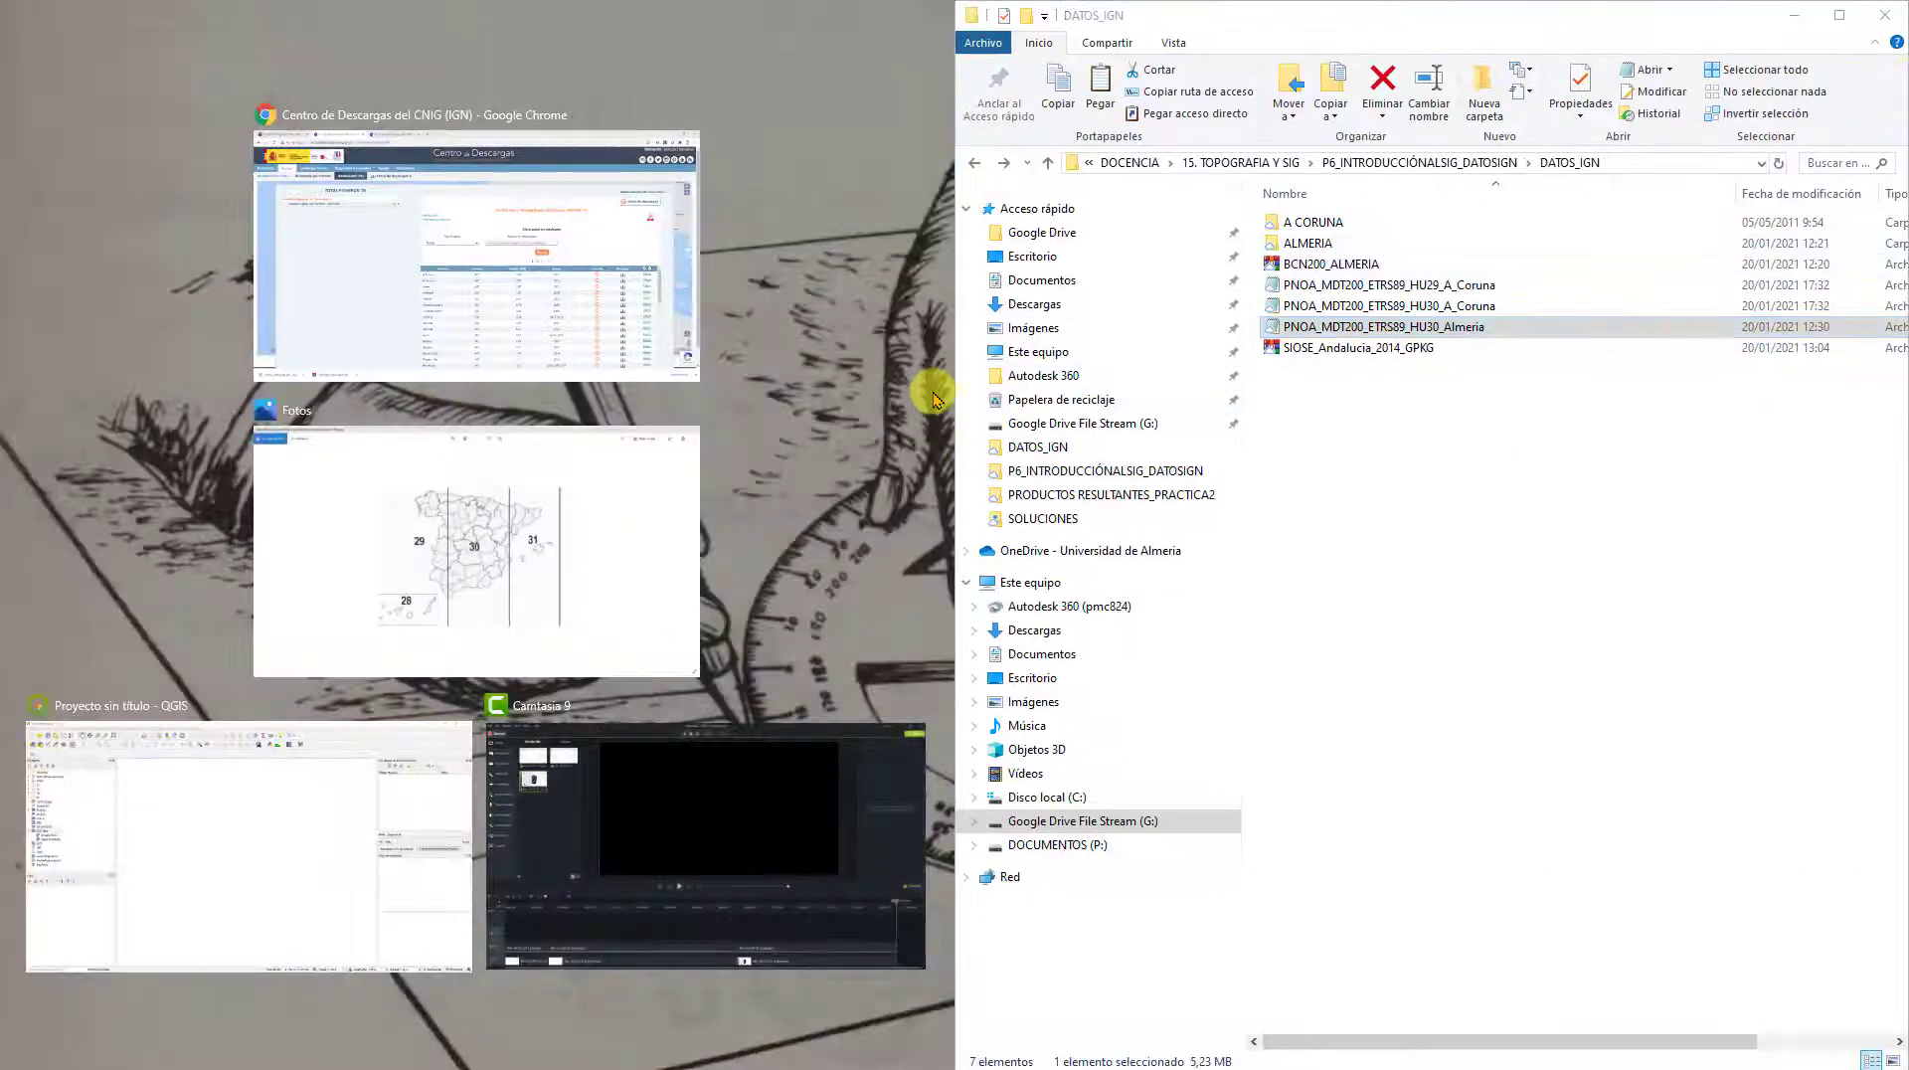
{"action": "left_click", "coordinate": [267, 816]}
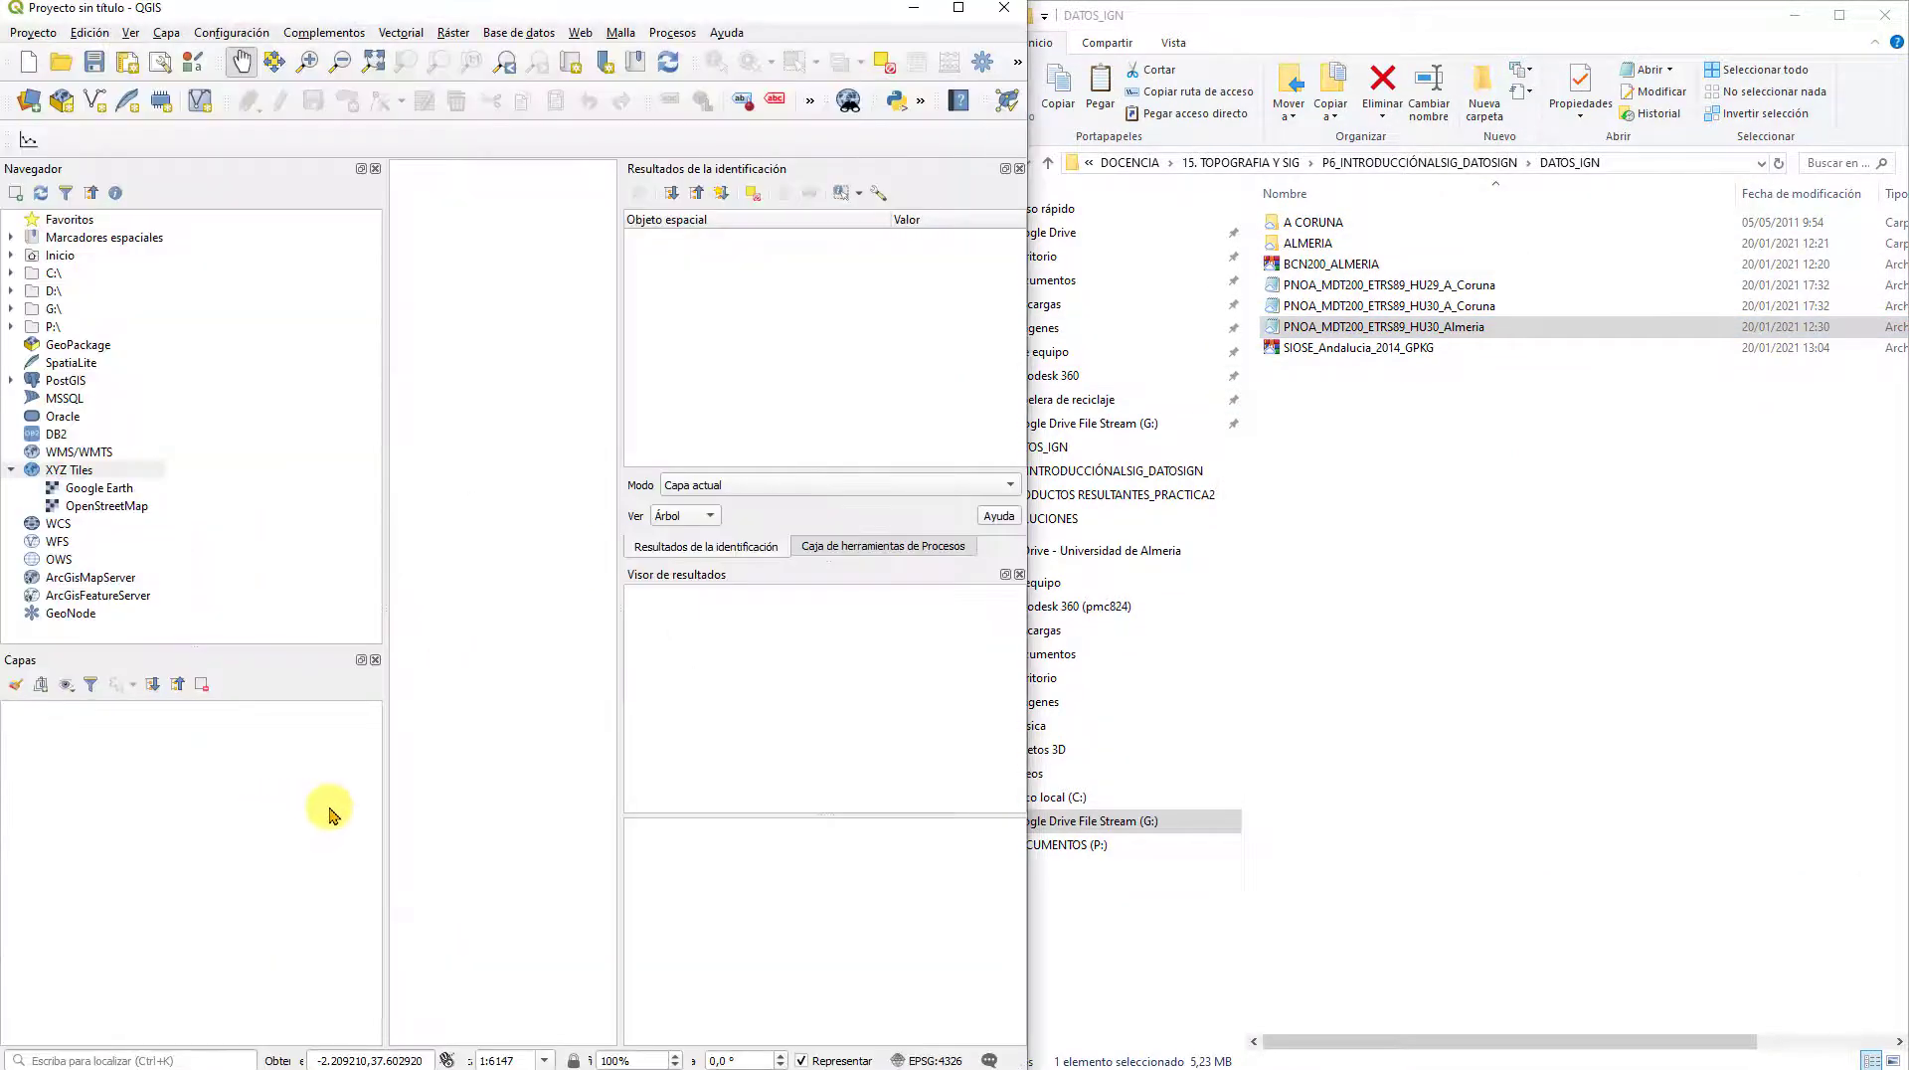
{"action": "left_click", "coordinate": [957, 12]}
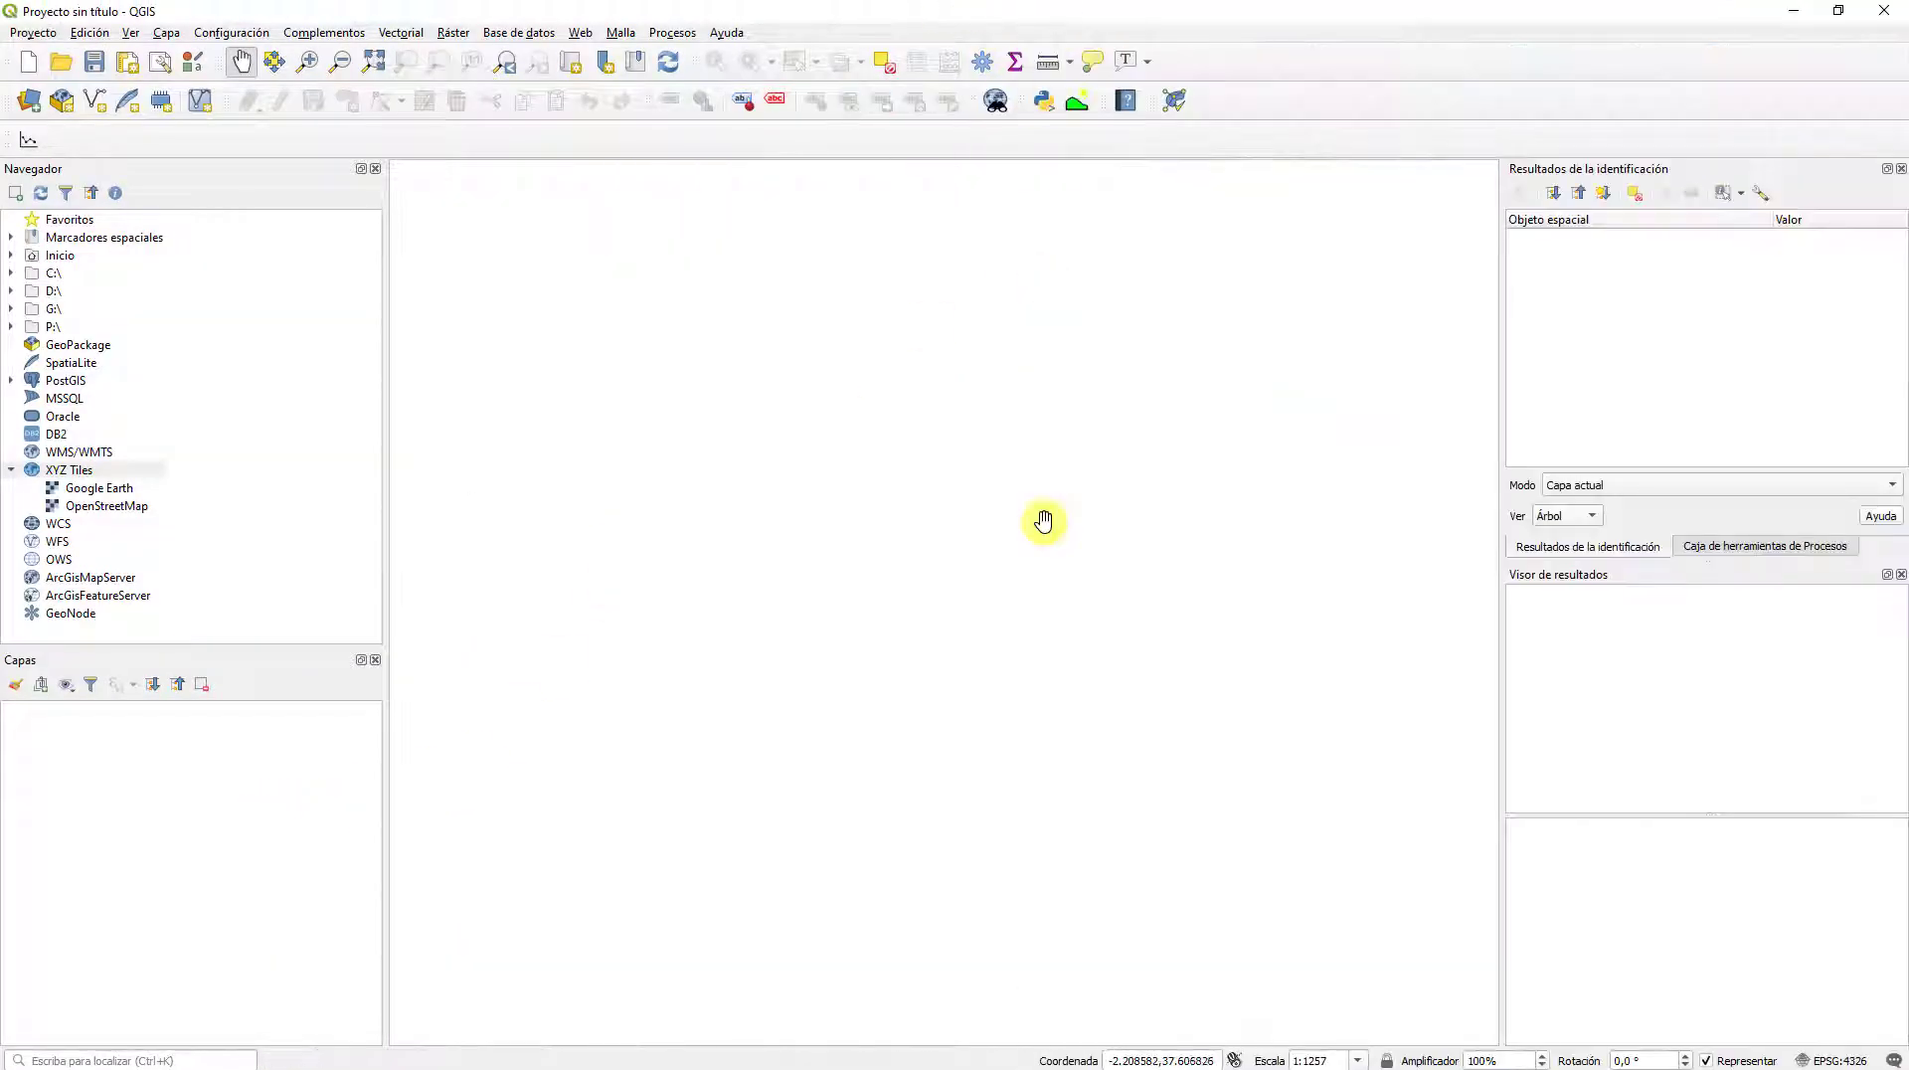
Step: Add PNOA_MDT200_ETRS89_HU30_Almeria from the DATOS_IGN folder to the QGIS project as a raster layer and check its coordinate system indicator
{"action": "mouse_move", "coordinate": [907, 1064]}
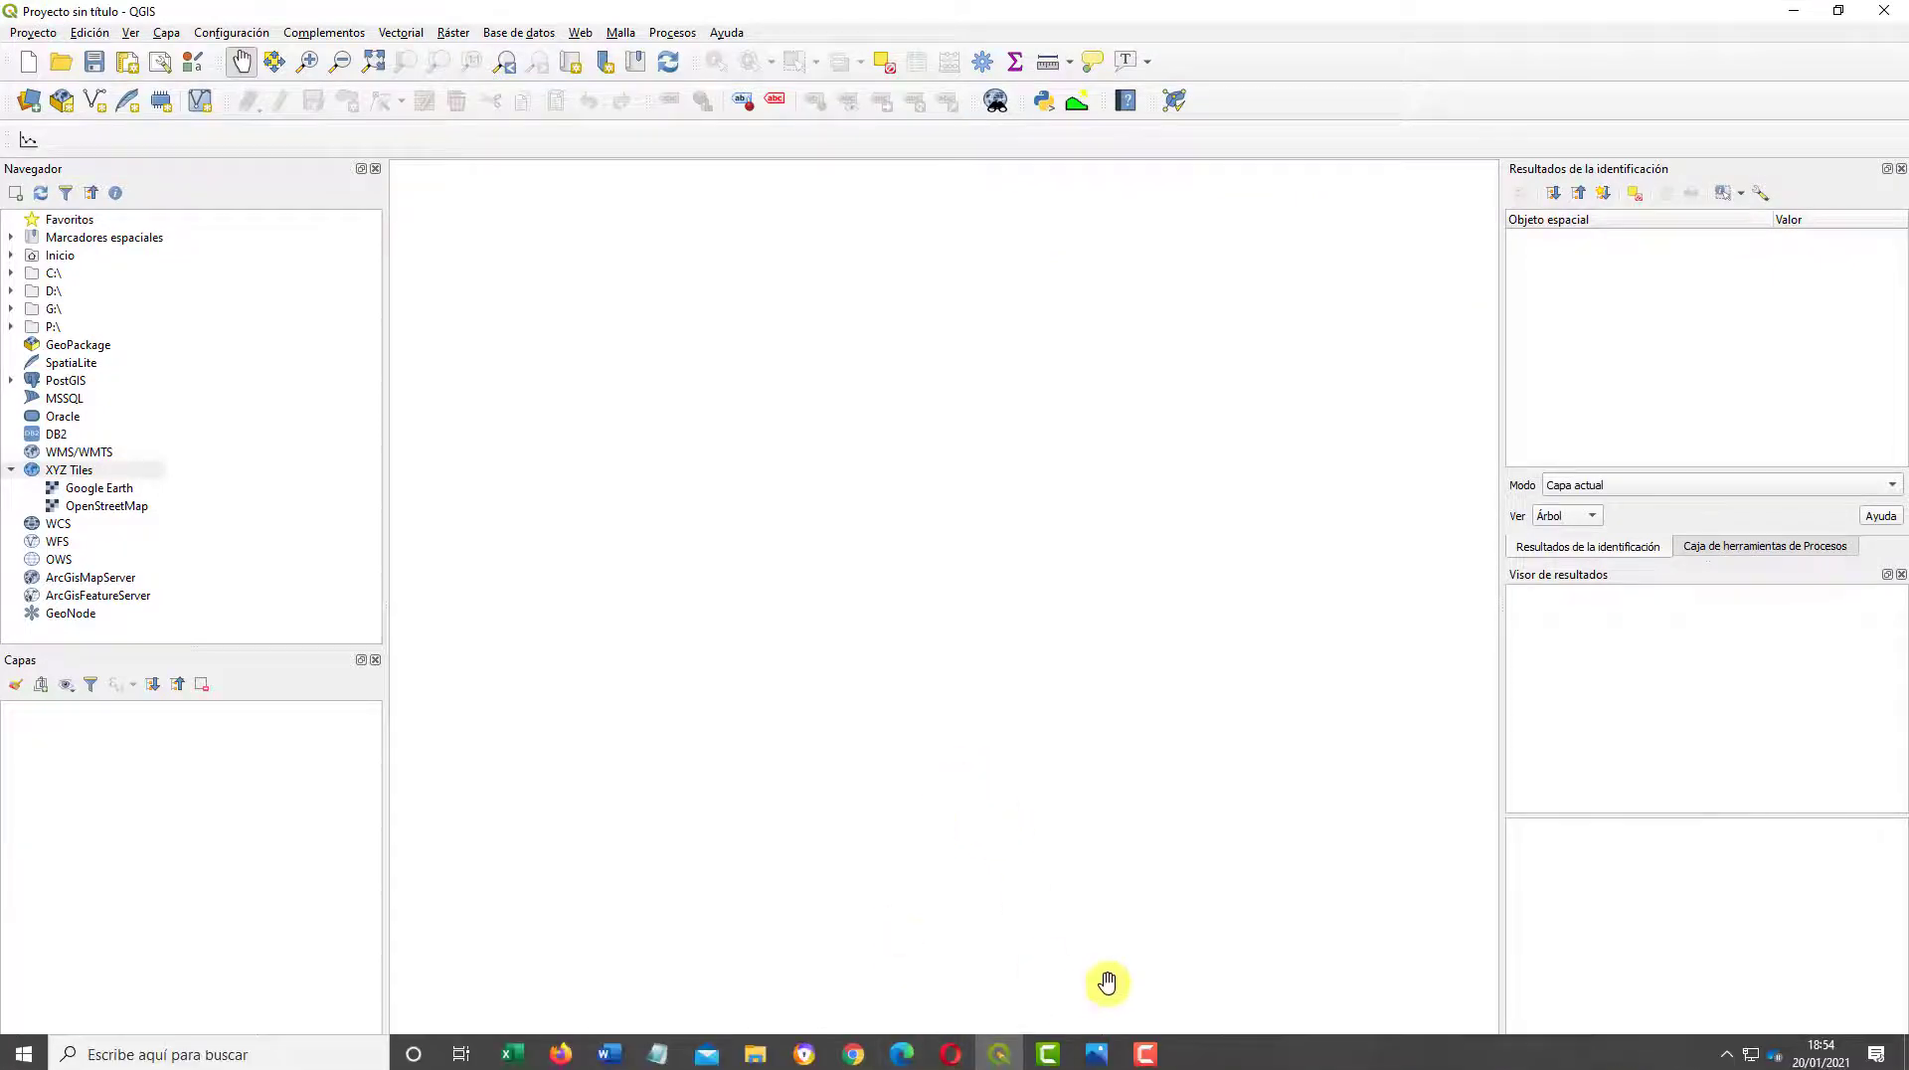
{"action": "left_click", "coordinate": [756, 1054]}
{"action": "left_click", "coordinate": [1346, 463]}
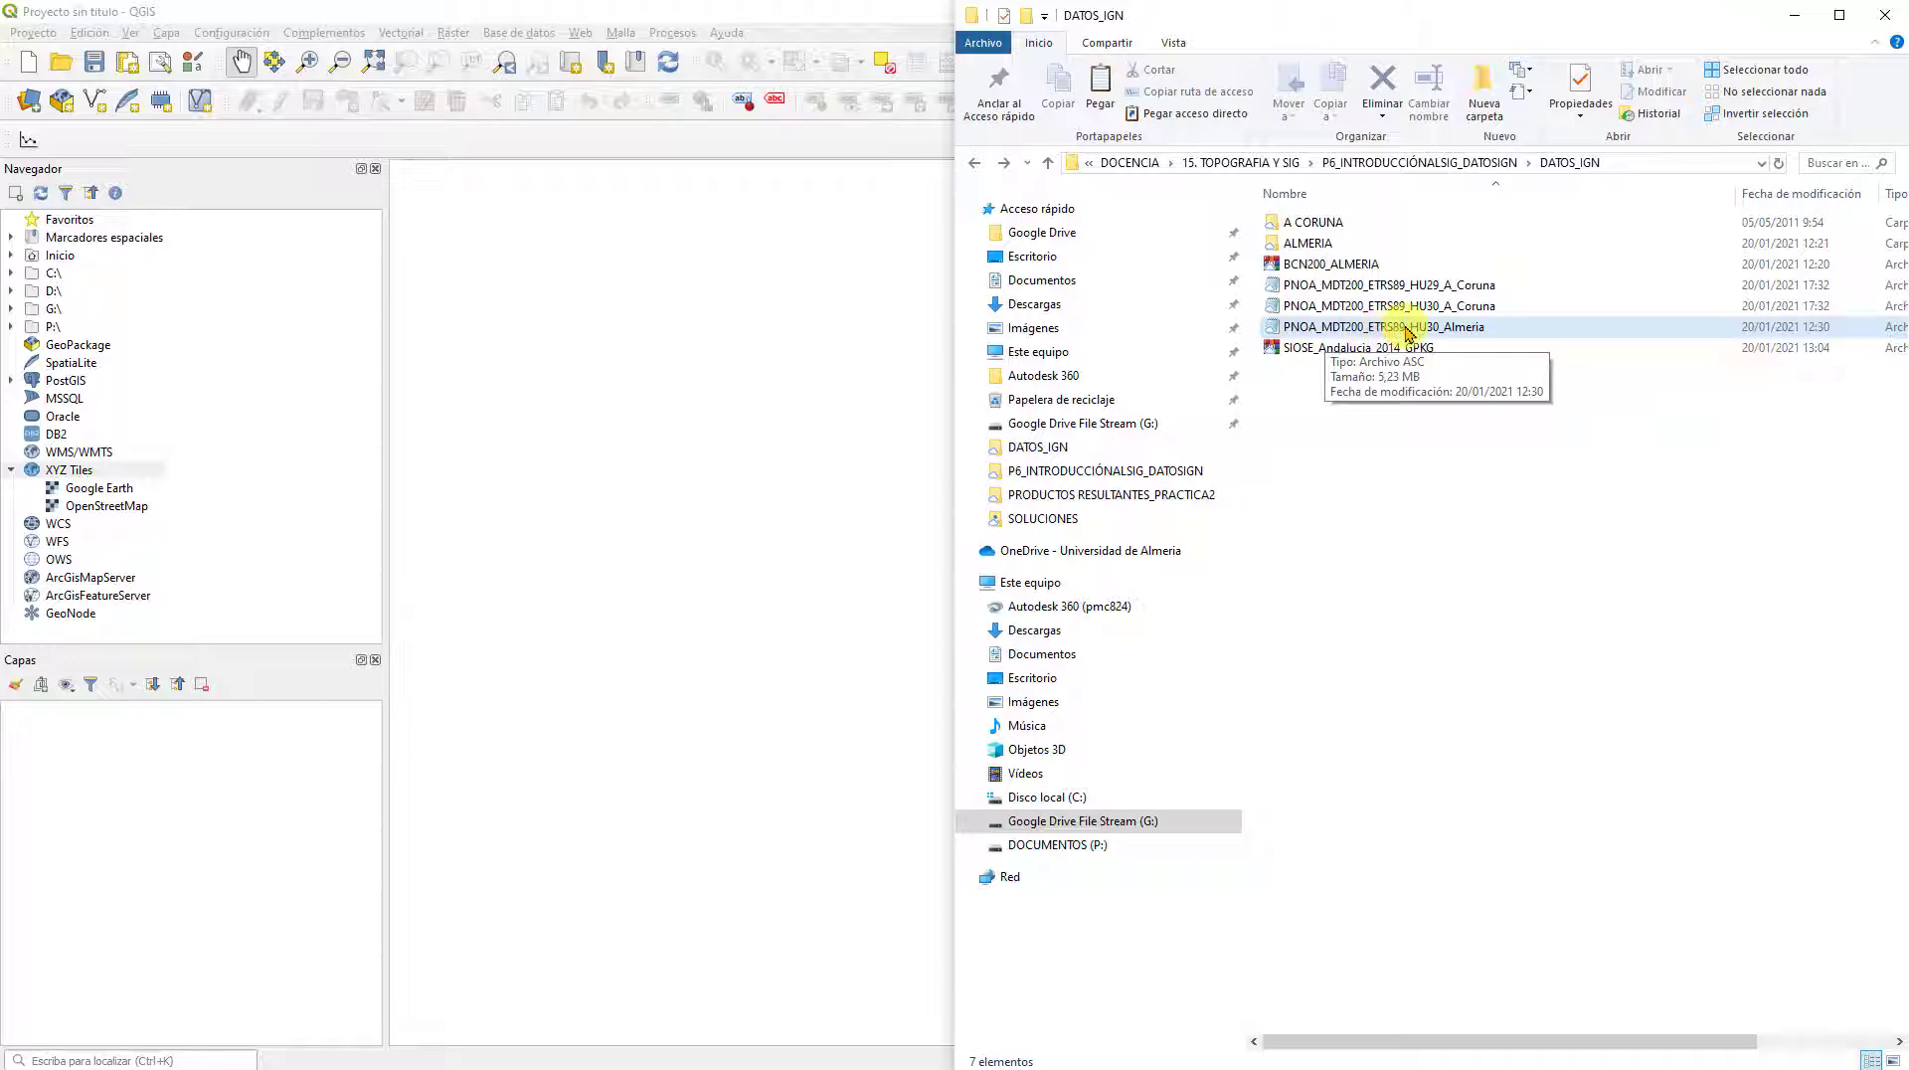
{"action": "mouse_move", "coordinate": [1410, 333]}
{"action": "left_mouse_down"}
{"action": "mouse_move", "coordinate": [634, 602]}
{"action": "mouse_move", "coordinate": [159, 877]}
{"action": "mouse_move", "coordinate": [142, 866]}
{"action": "left_mouse_up"}
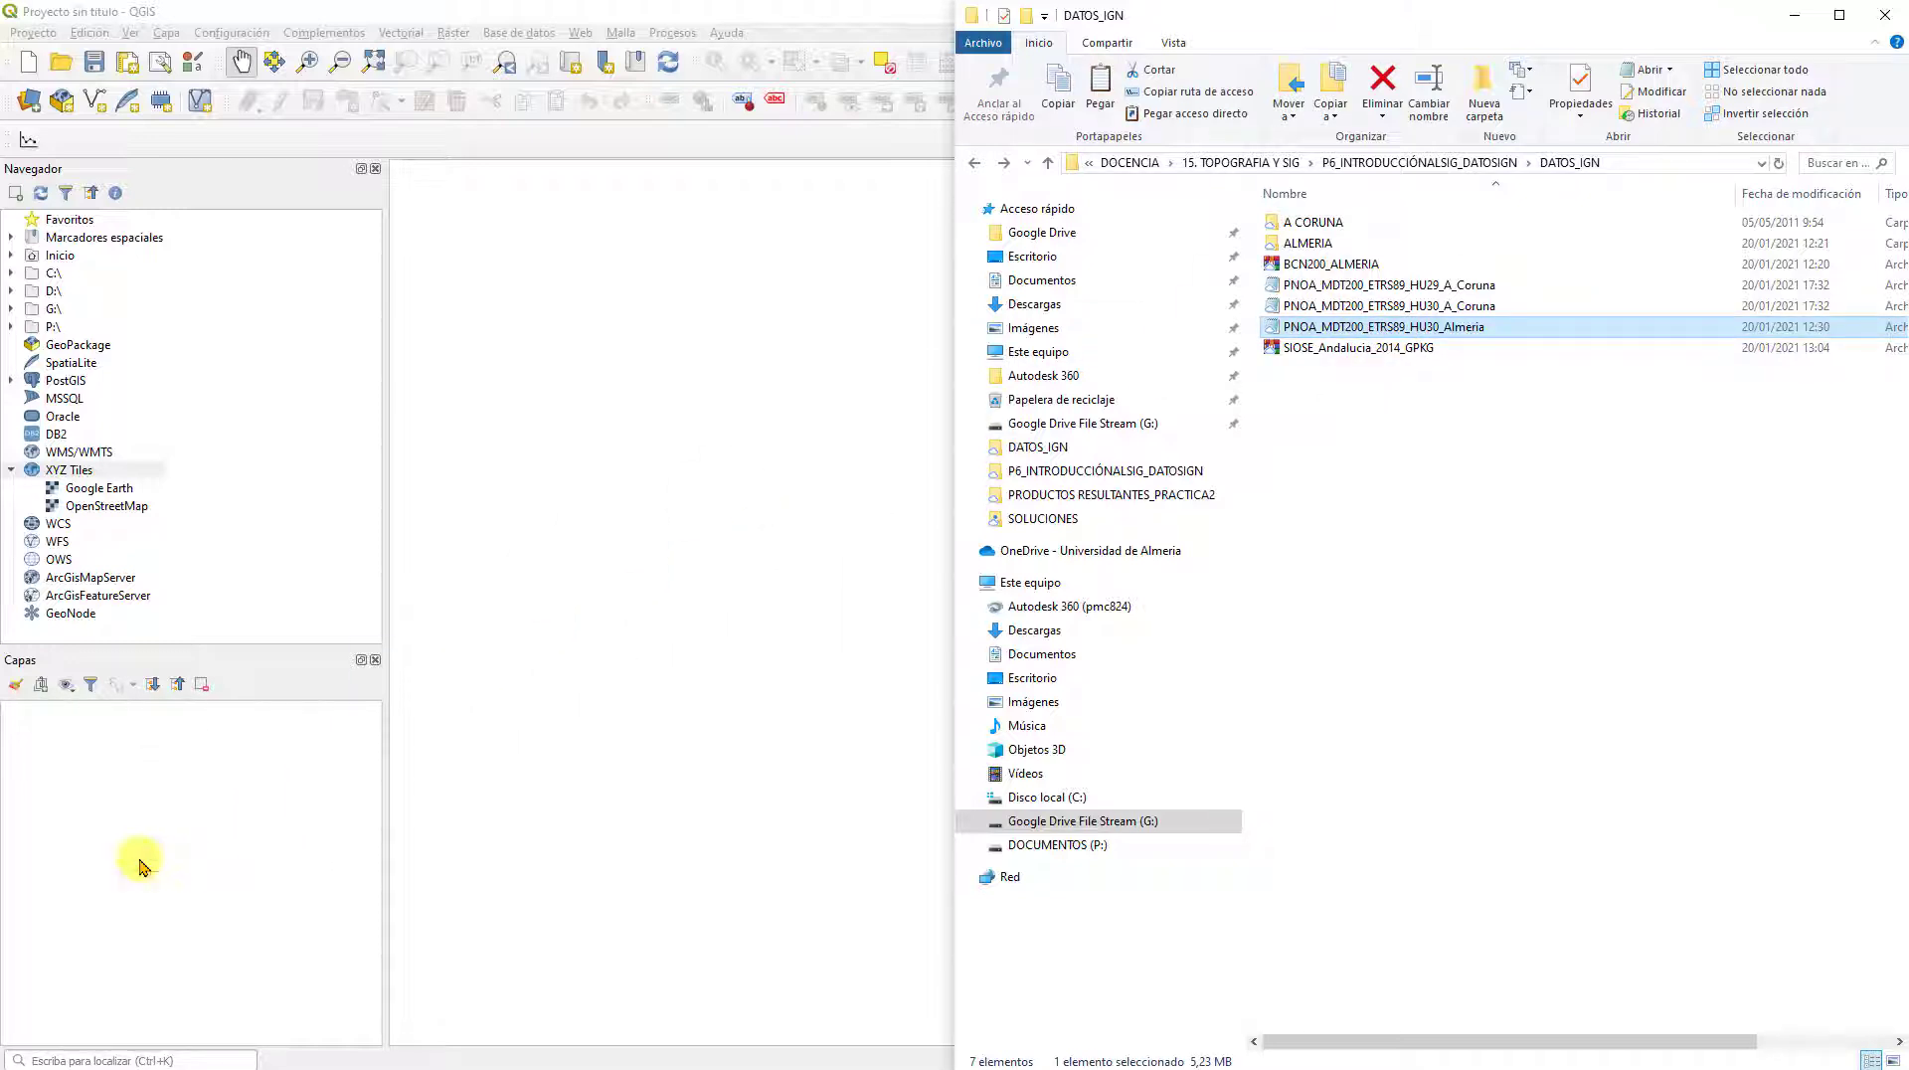
{"action": "scroll", "coordinate": [648, 742], "scroll_direction": "down", "scroll_amount": 1}
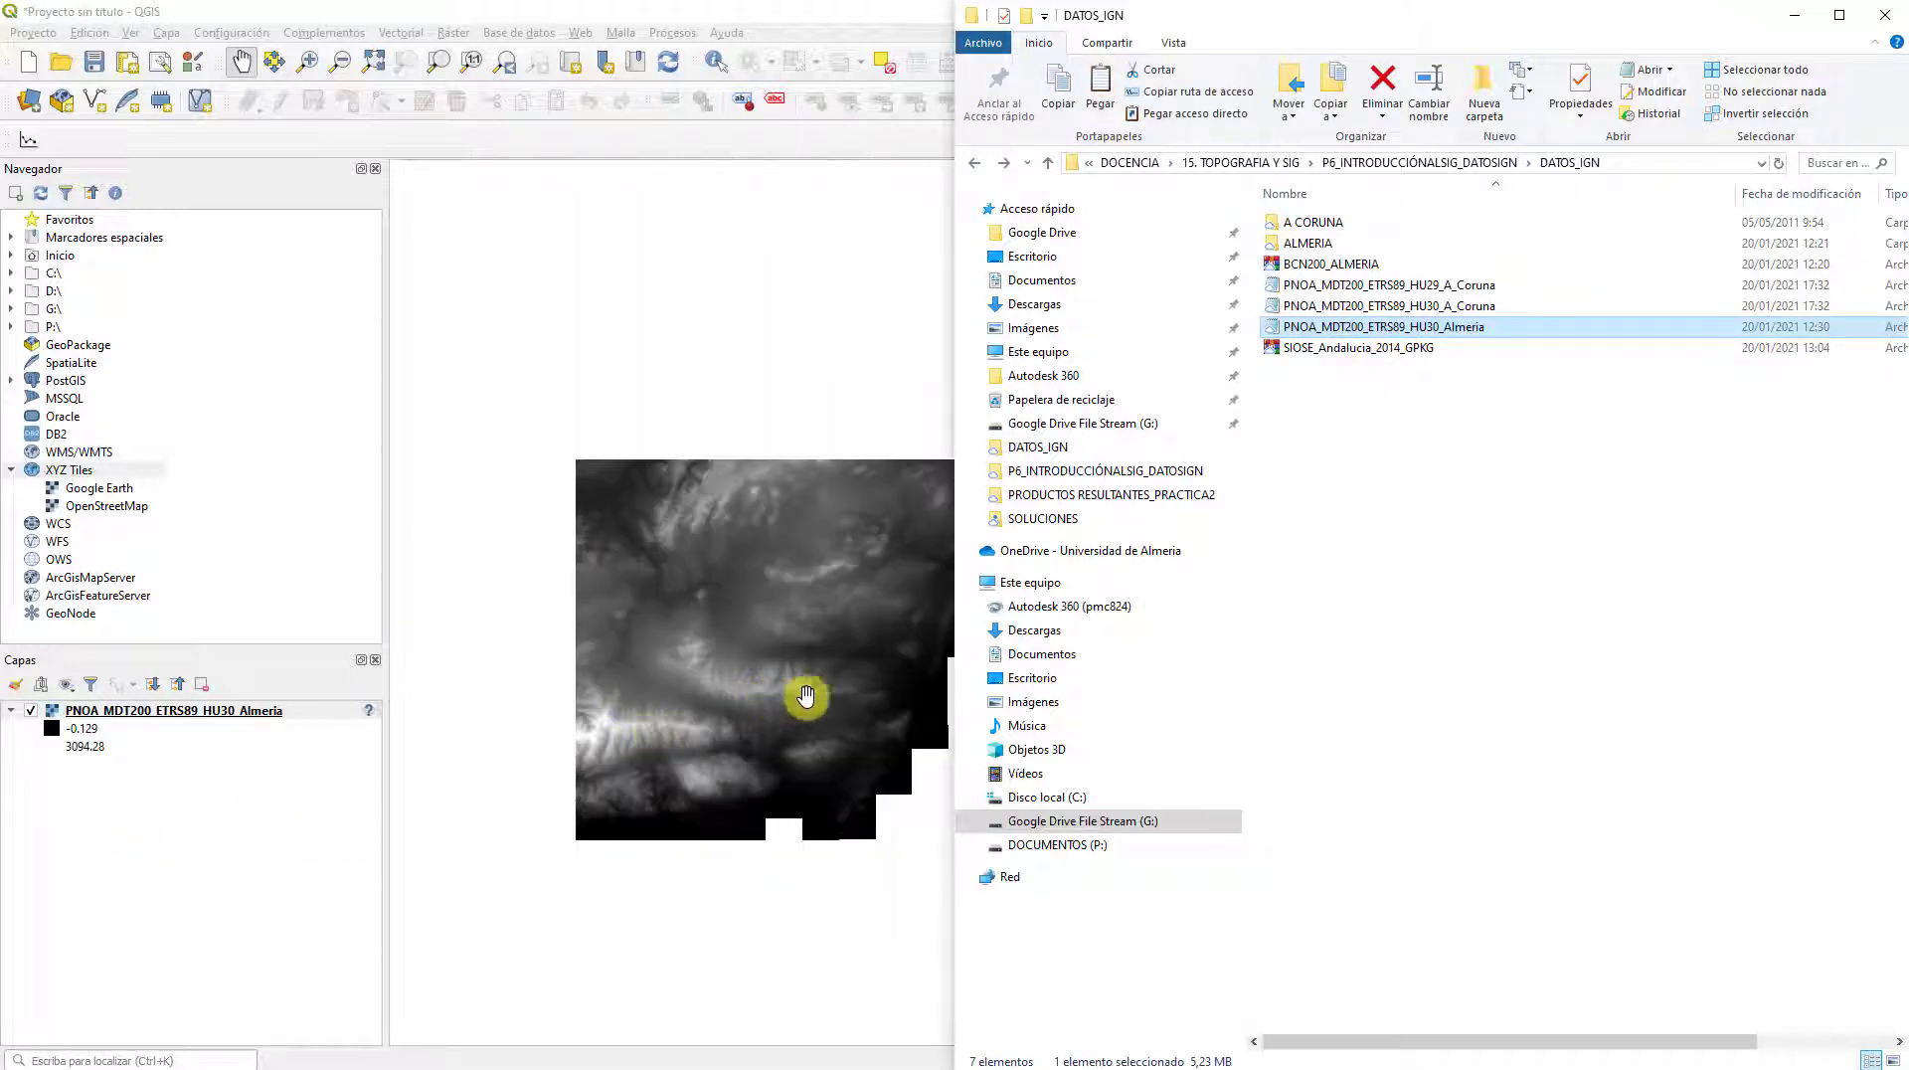
{"action": "left_click", "coordinate": [912, 564]}
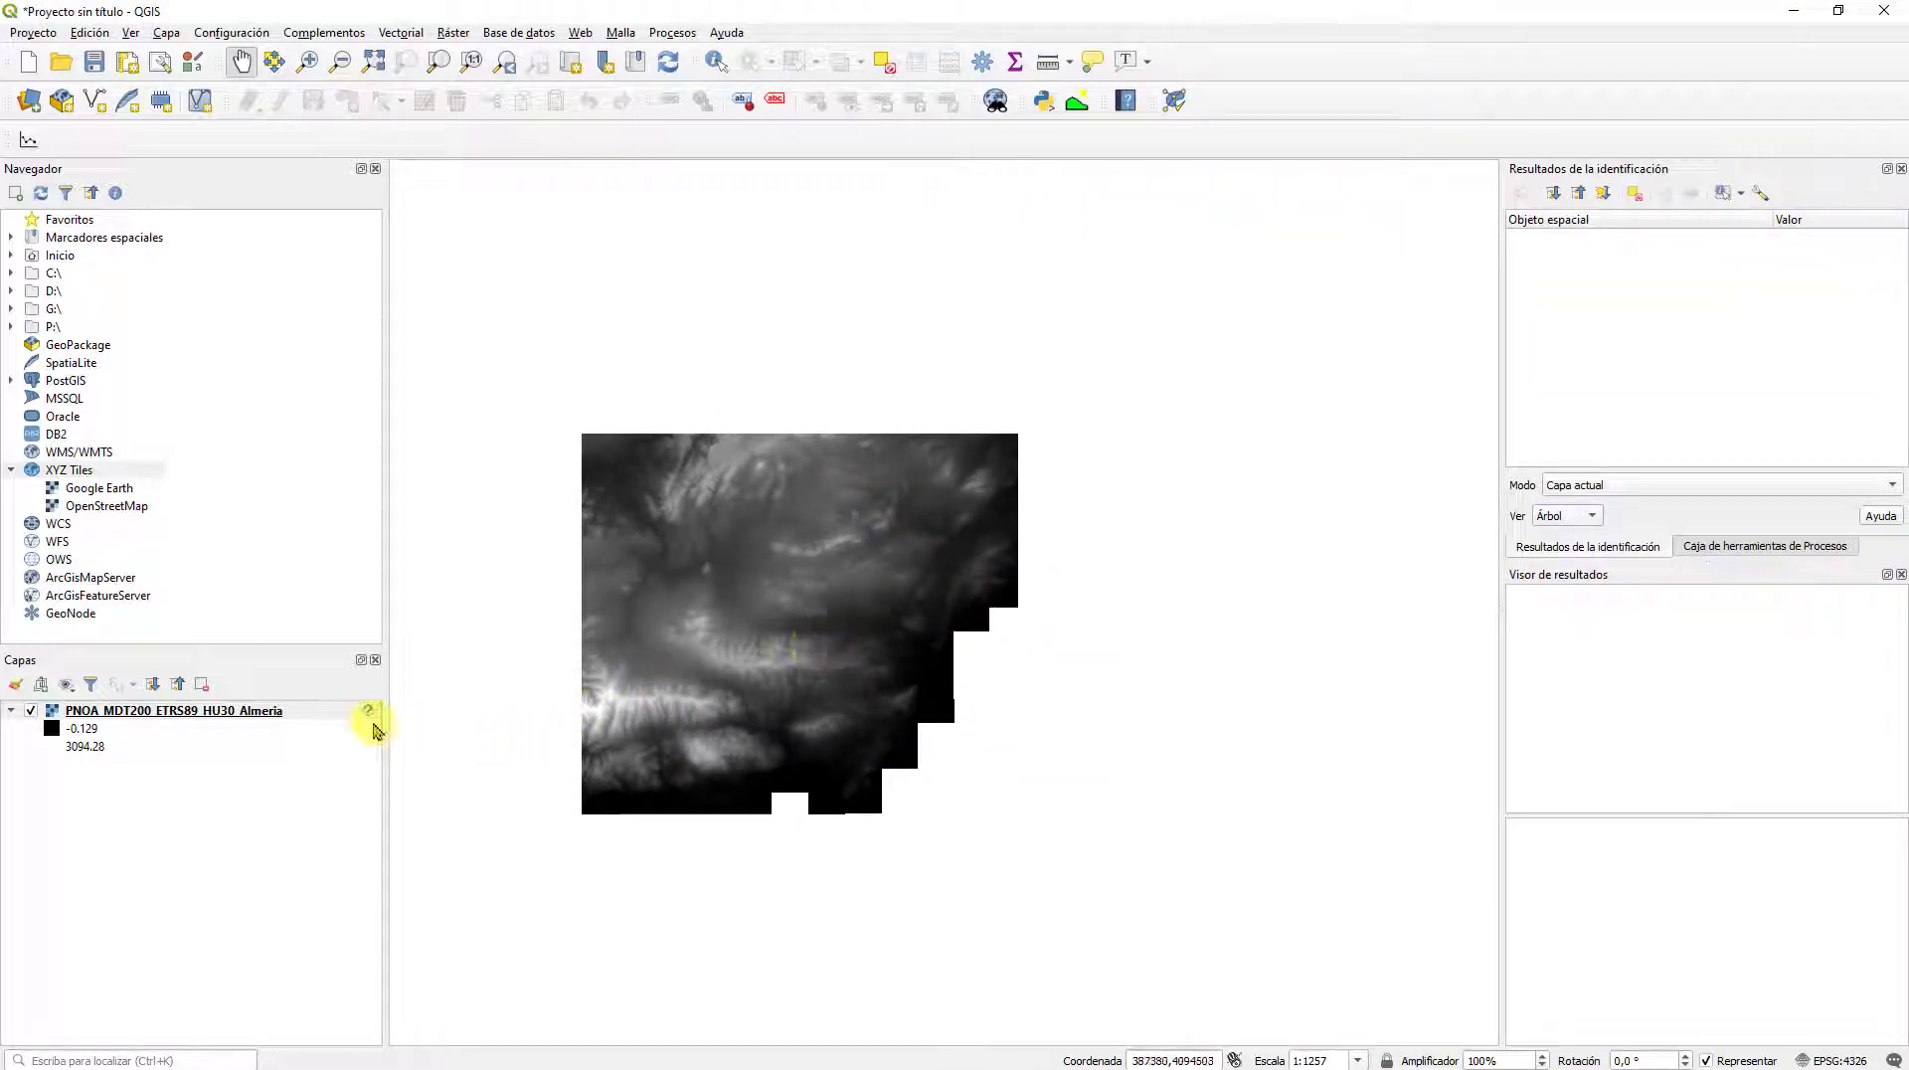
{"action": "mouse_move", "coordinate": [370, 716]}
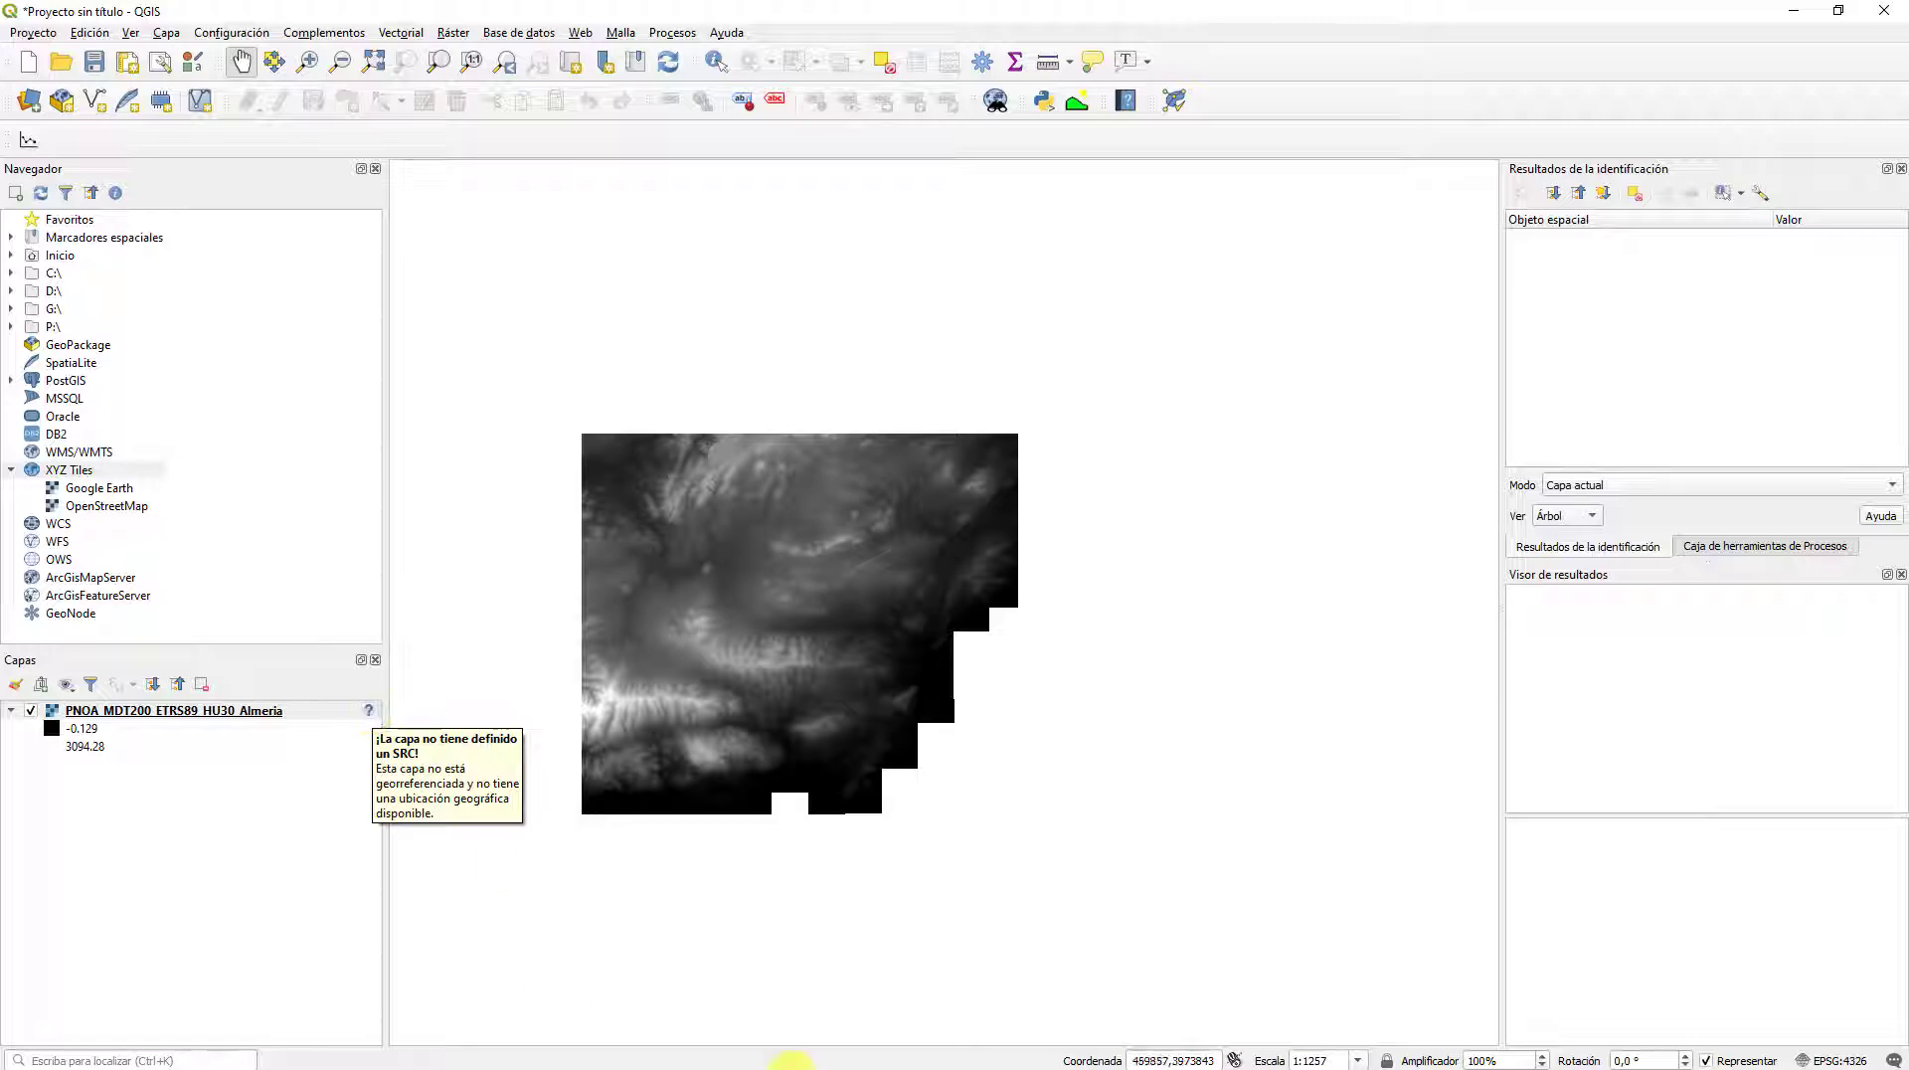
Step: Switch to Chrome and open a new Centro de Descargas product page from the Instituto Geográfico Nacional portal
{"action": "left_click", "coordinate": [854, 1060]}
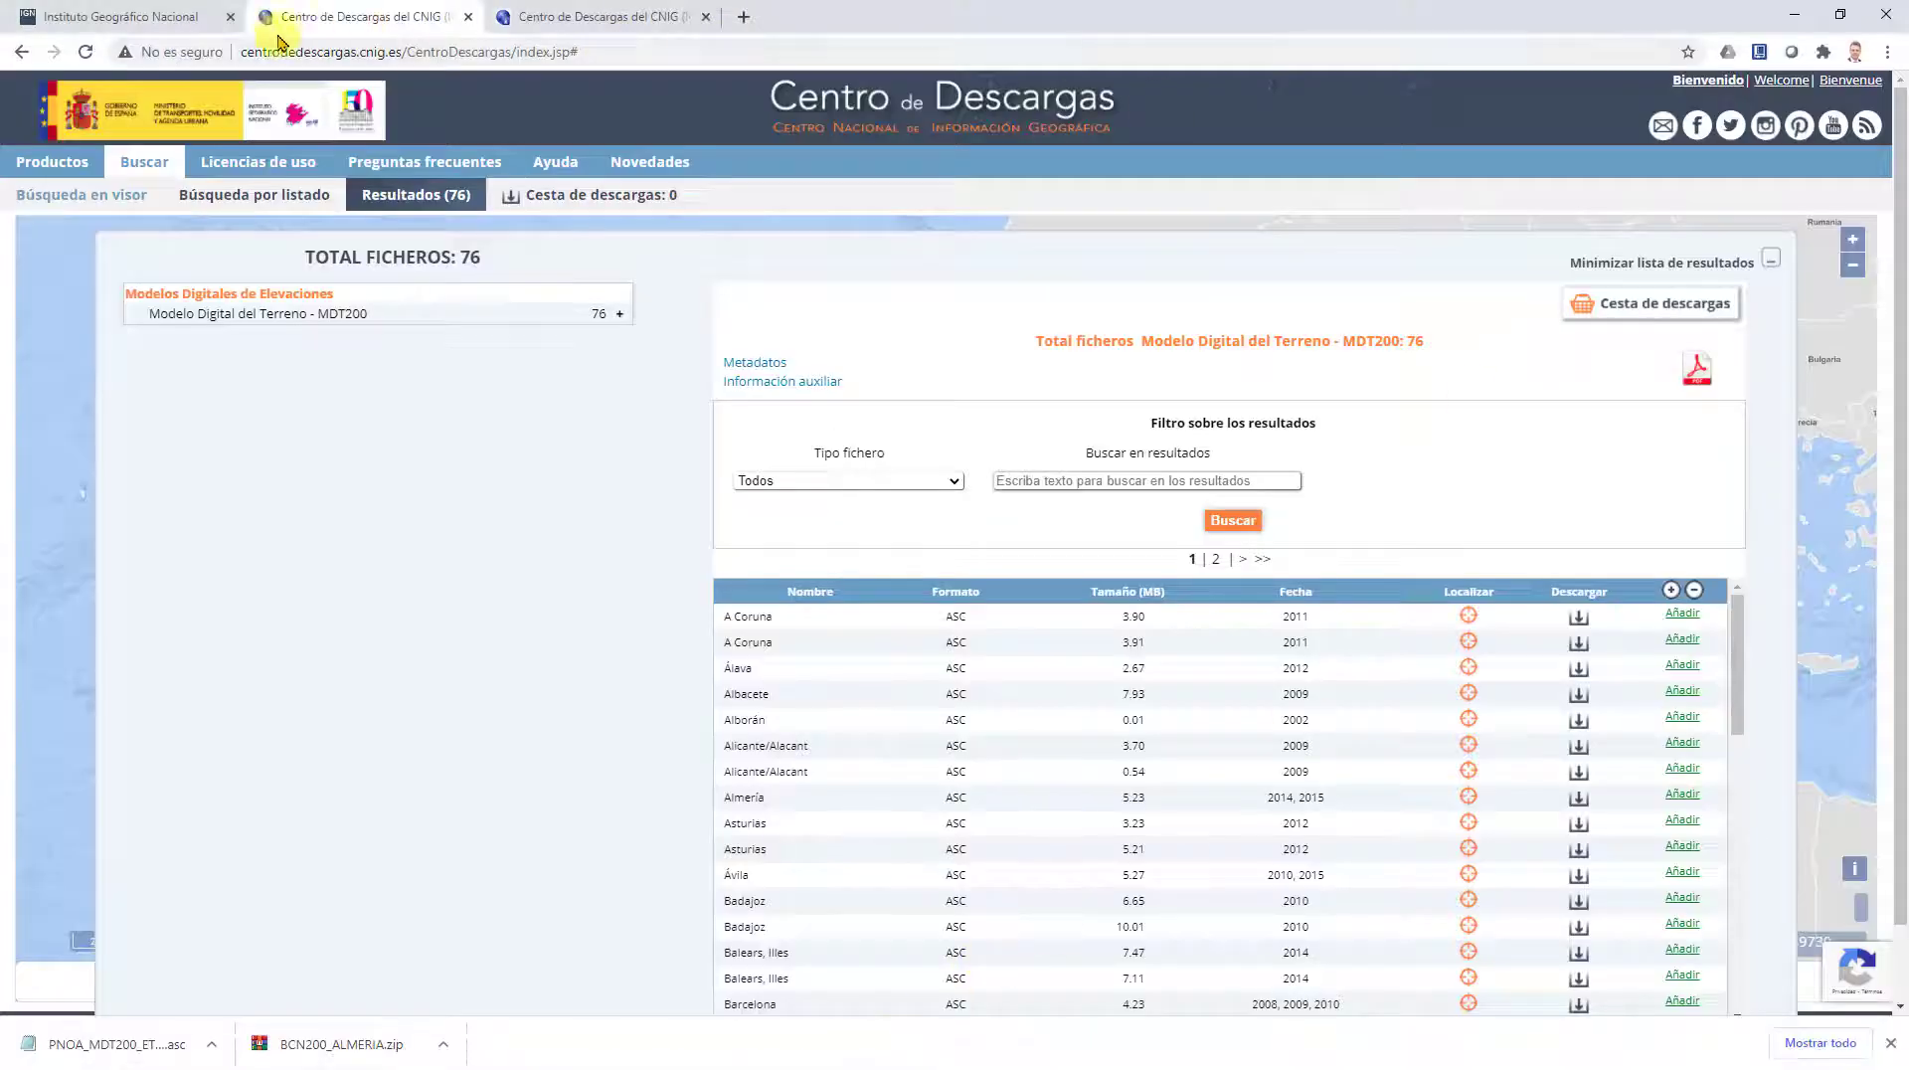
{"action": "left_click", "coordinate": [156, 20]}
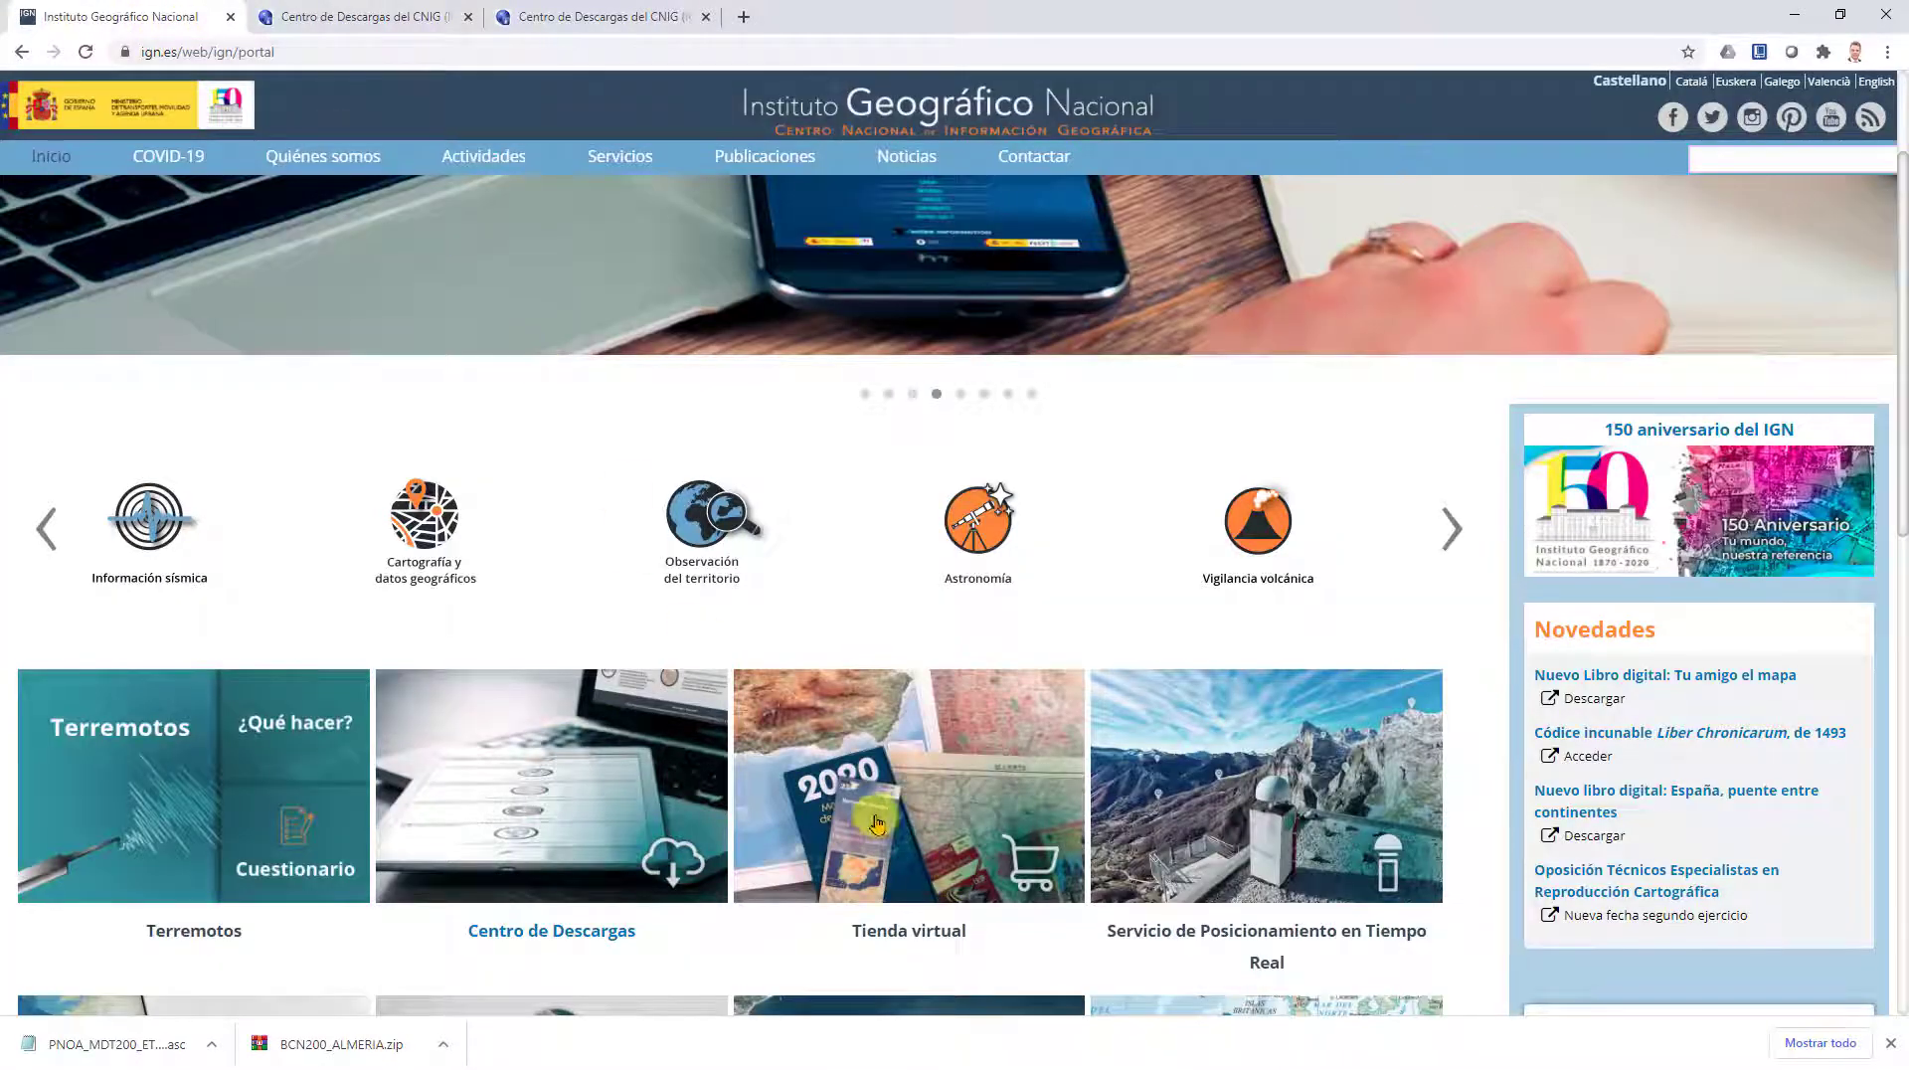
{"action": "scroll", "coordinate": [875, 816], "scroll_direction": "down", "scroll_amount": 2}
{"action": "left_click", "coordinate": [570, 729]}
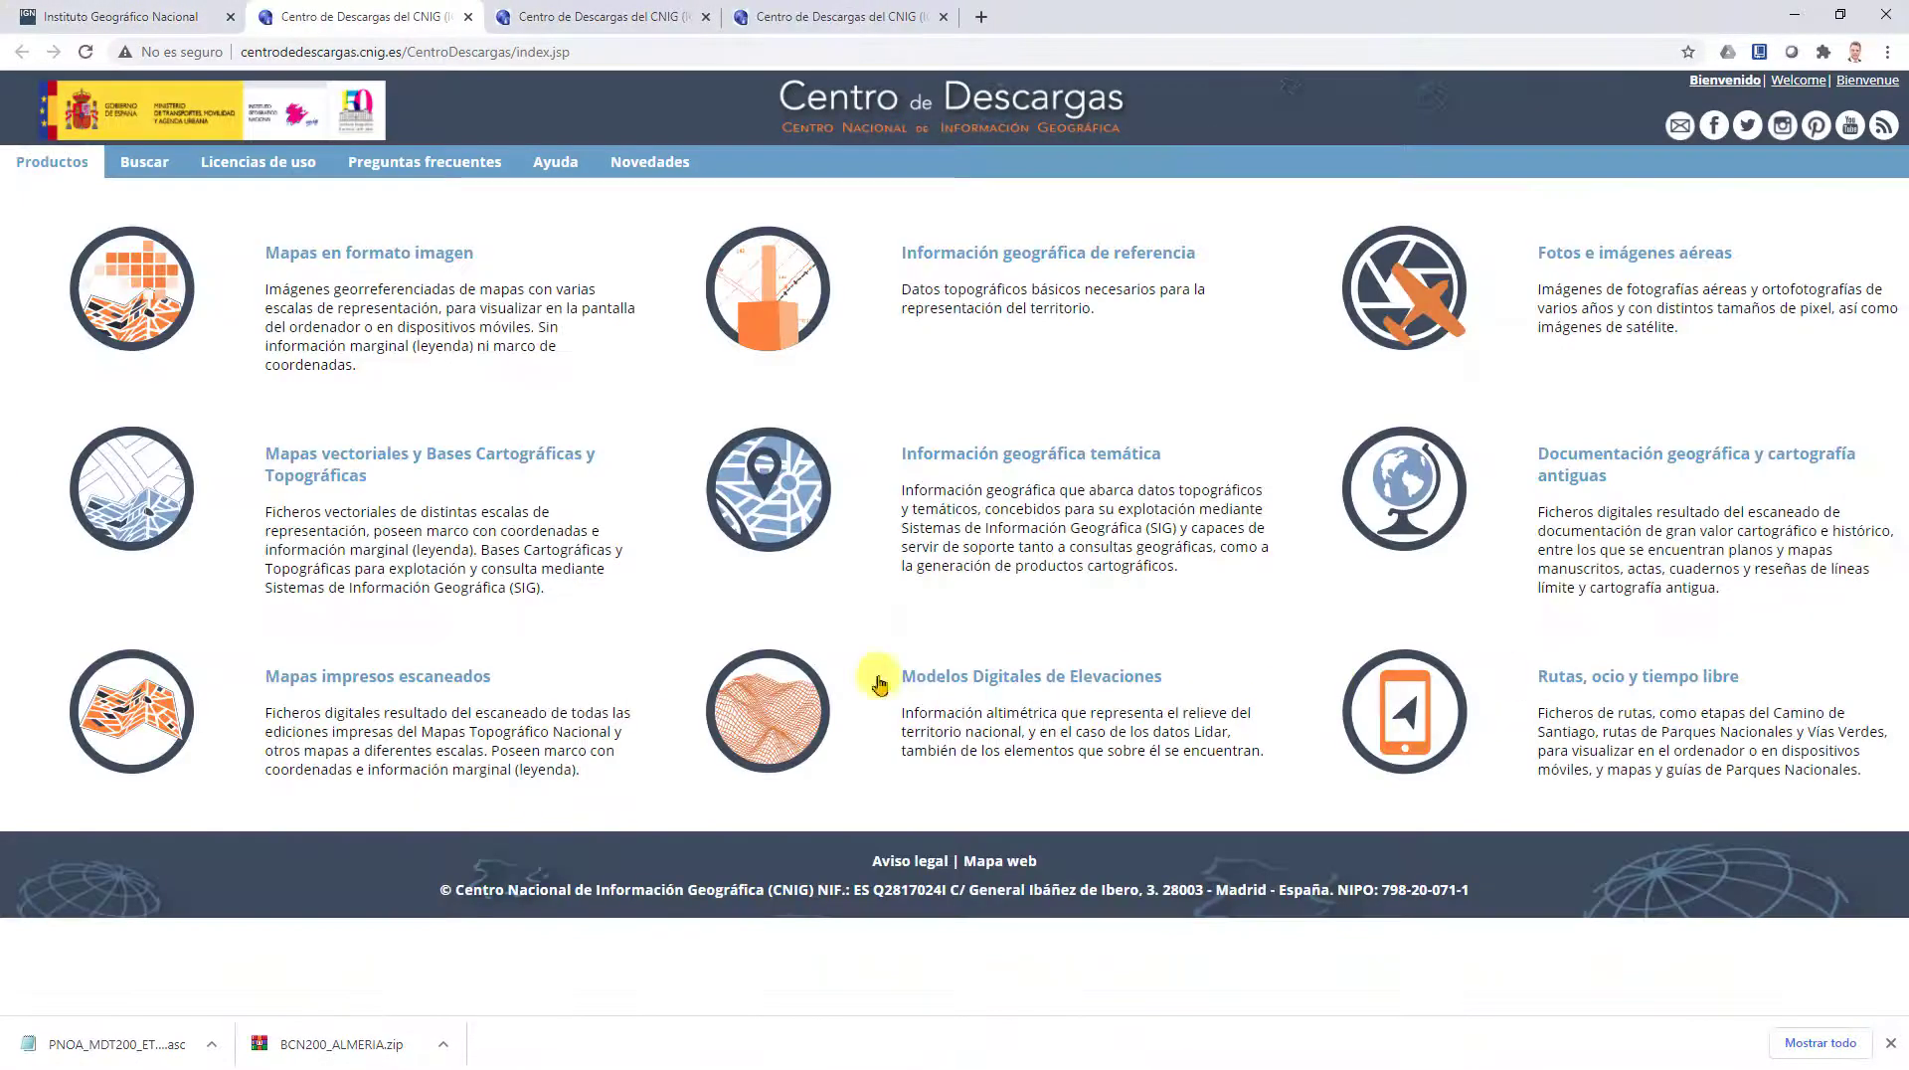
Step: Review the MDT200 reference system description under Modelos Digitales de Elevaciones, and switch back to QGIS
{"action": "left_click", "coordinate": [1054, 681]}
{"action": "scroll", "coordinate": [1542, 725], "scroll_direction": "down", "scroll_amount": 12}
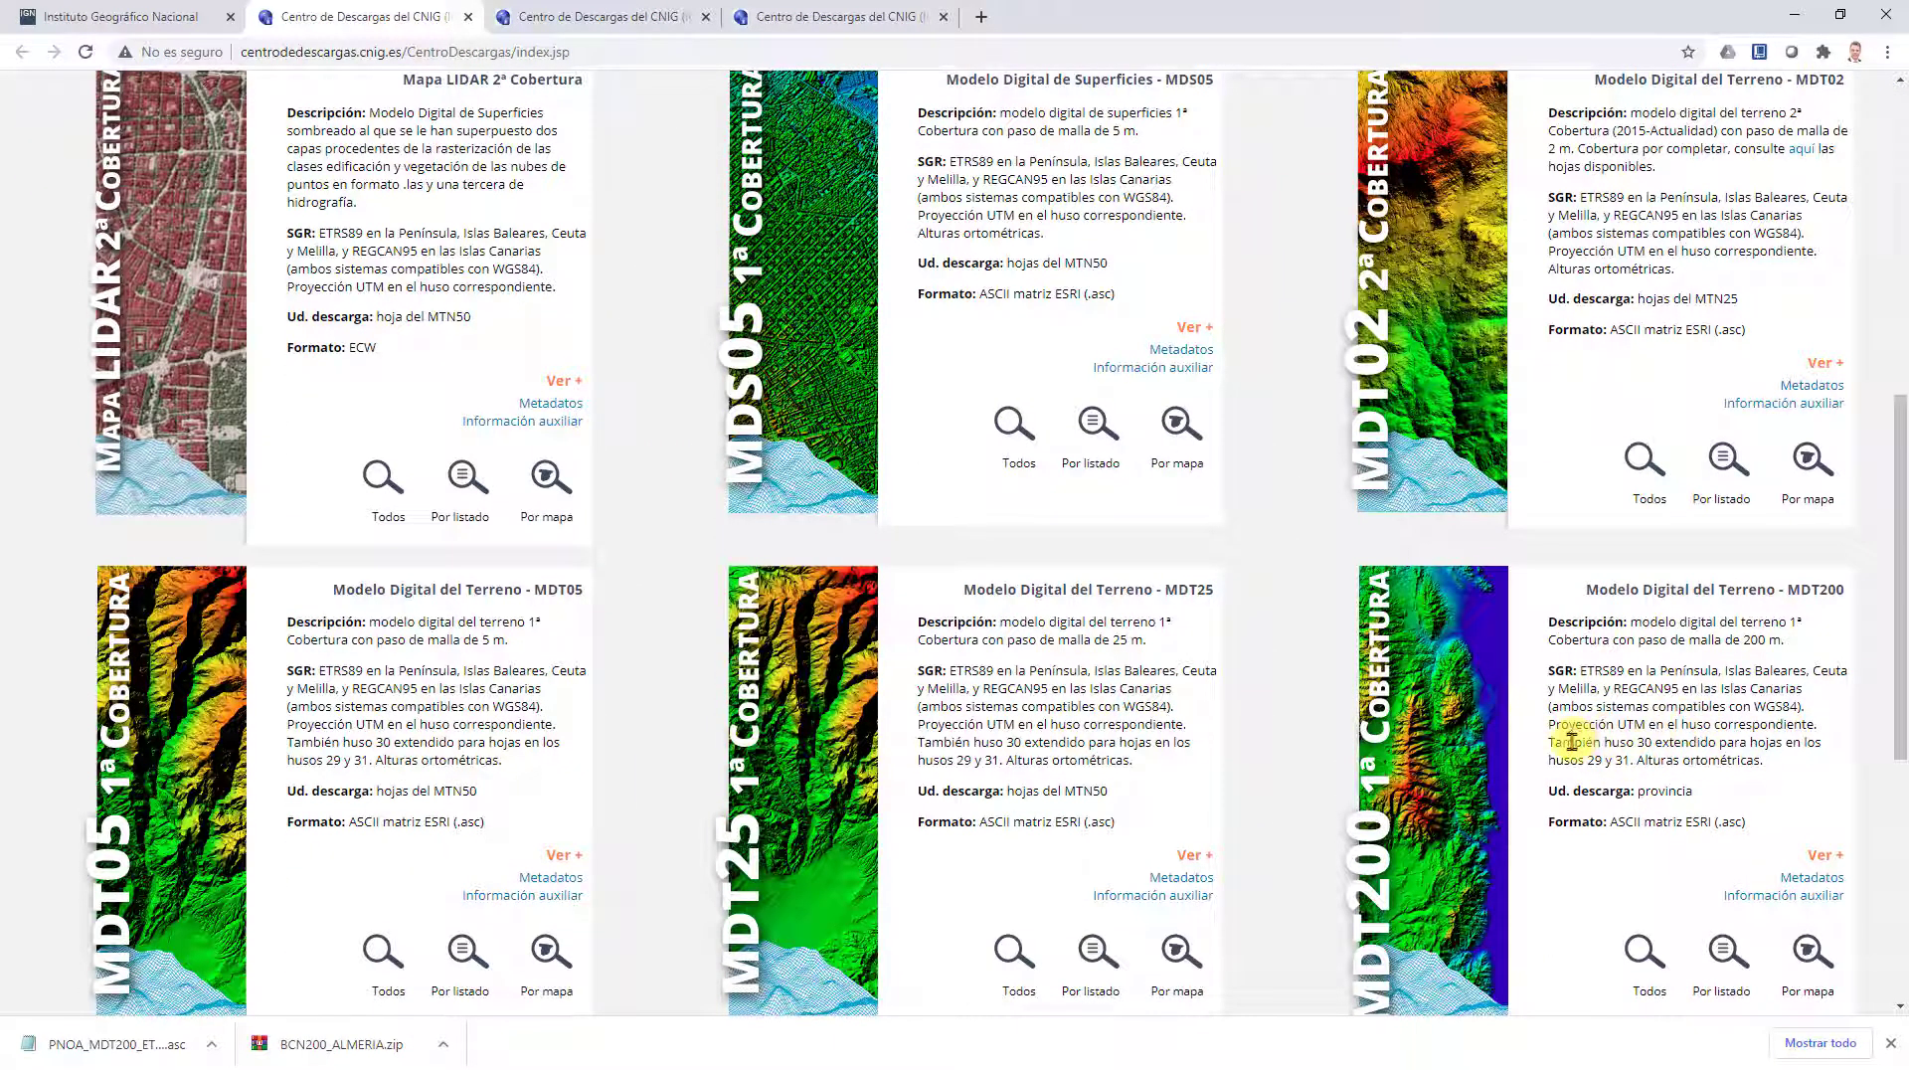
{"action": "mouse_move", "coordinate": [855, 1060]}
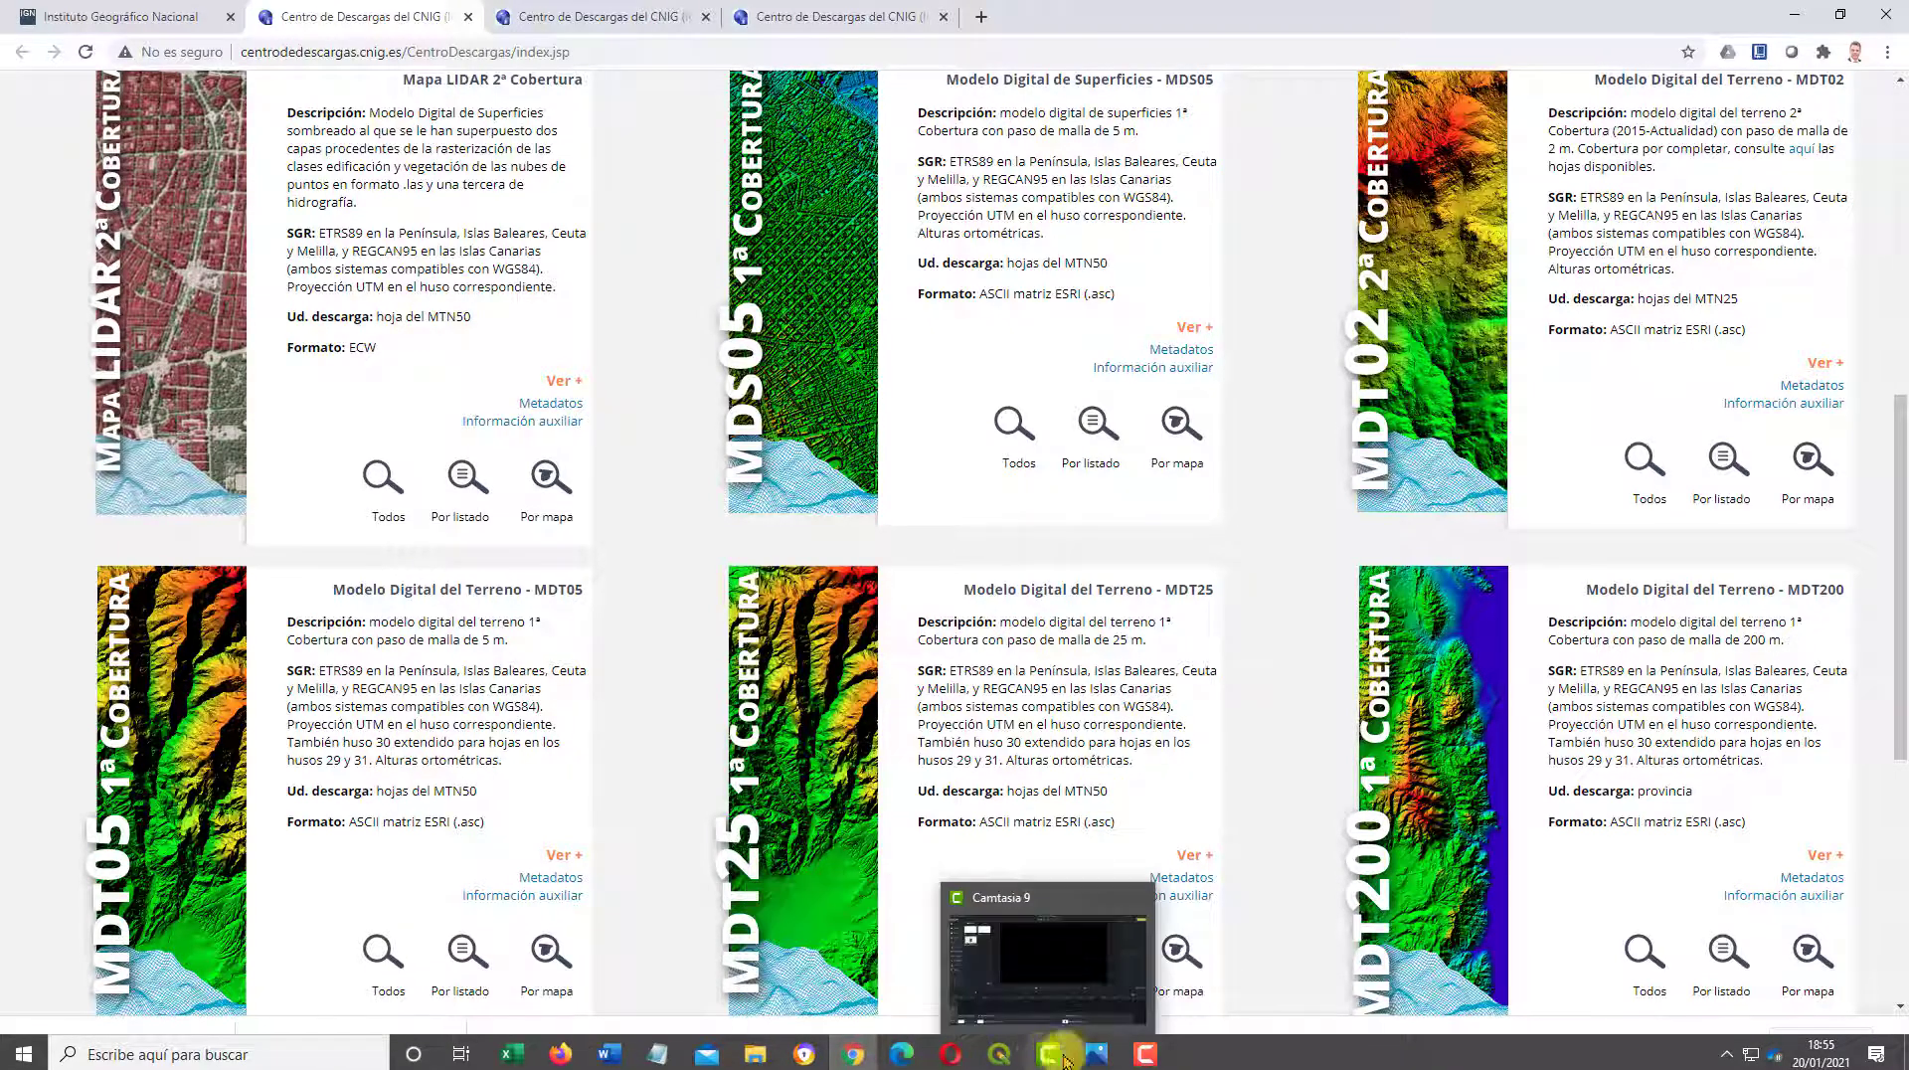
{"action": "left_click", "coordinate": [1007, 1057]}
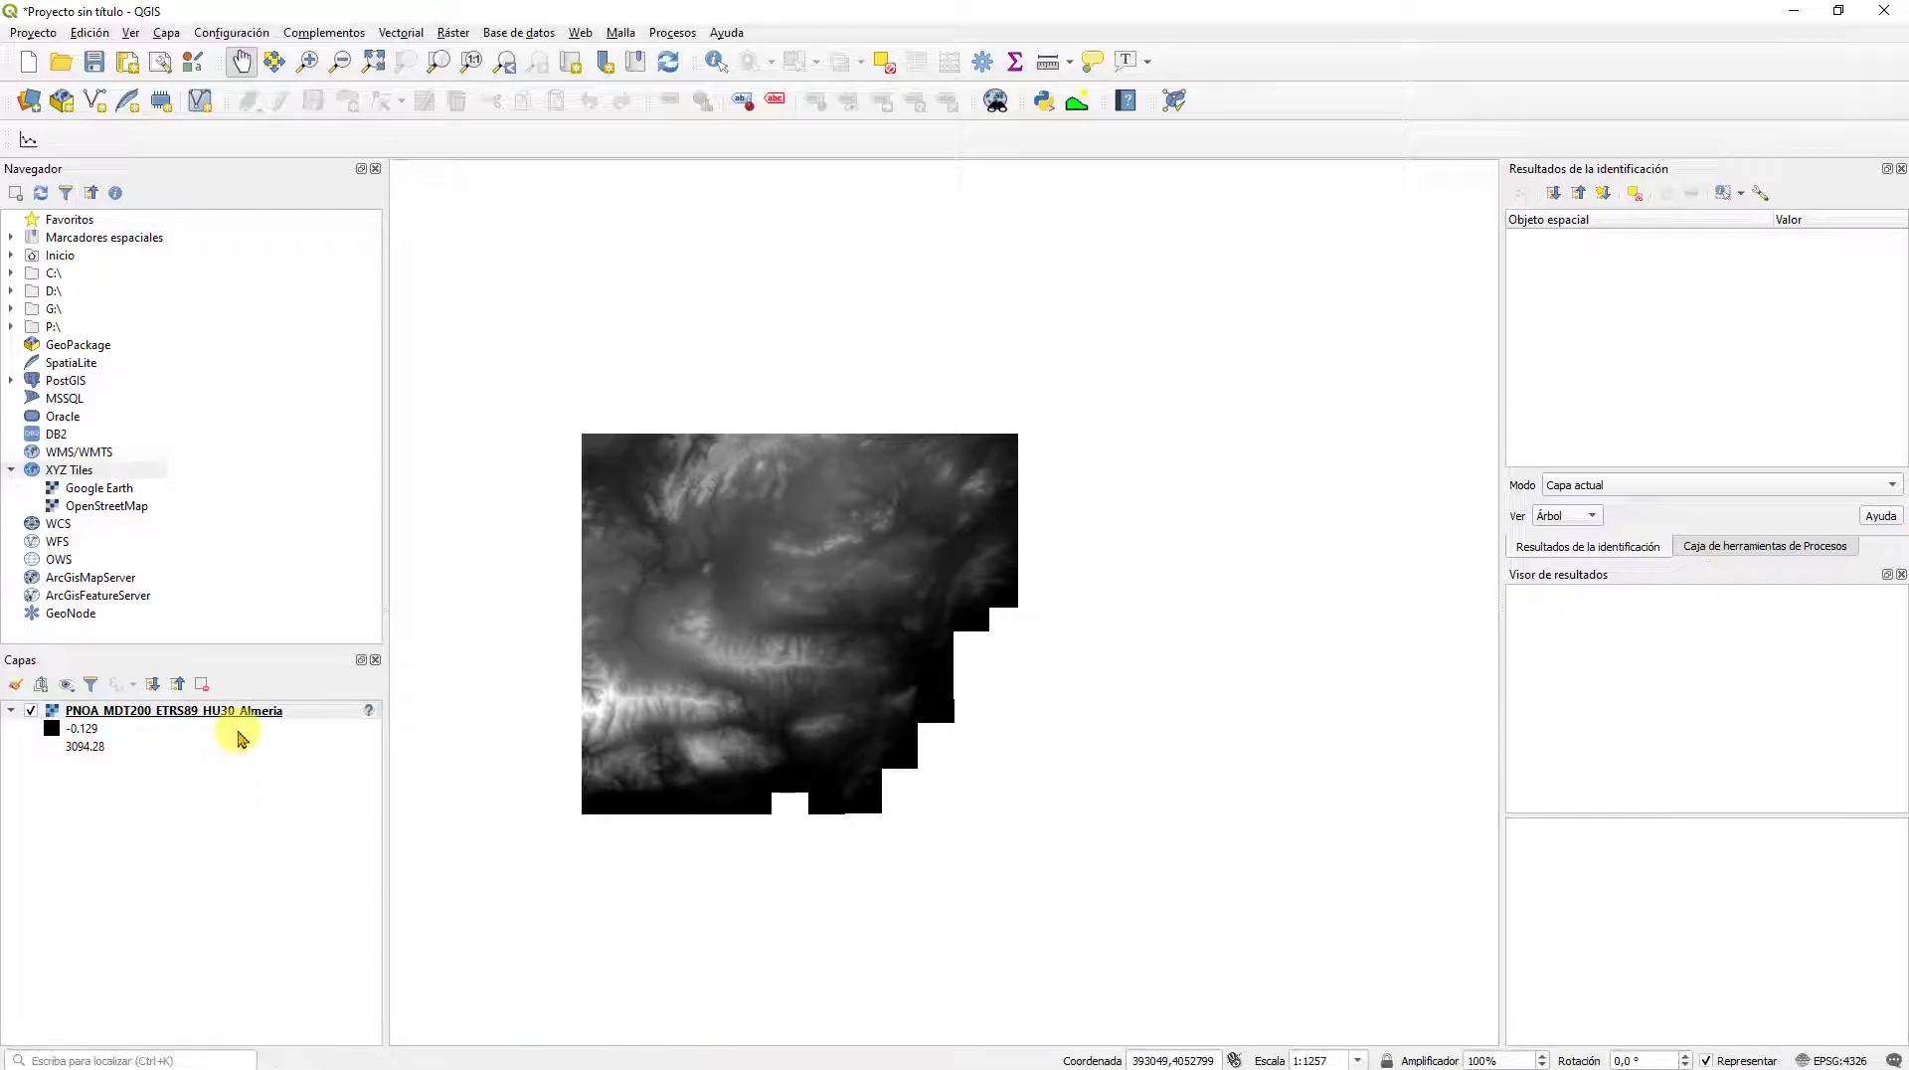
{"action": "left_click", "coordinate": [245, 714]}
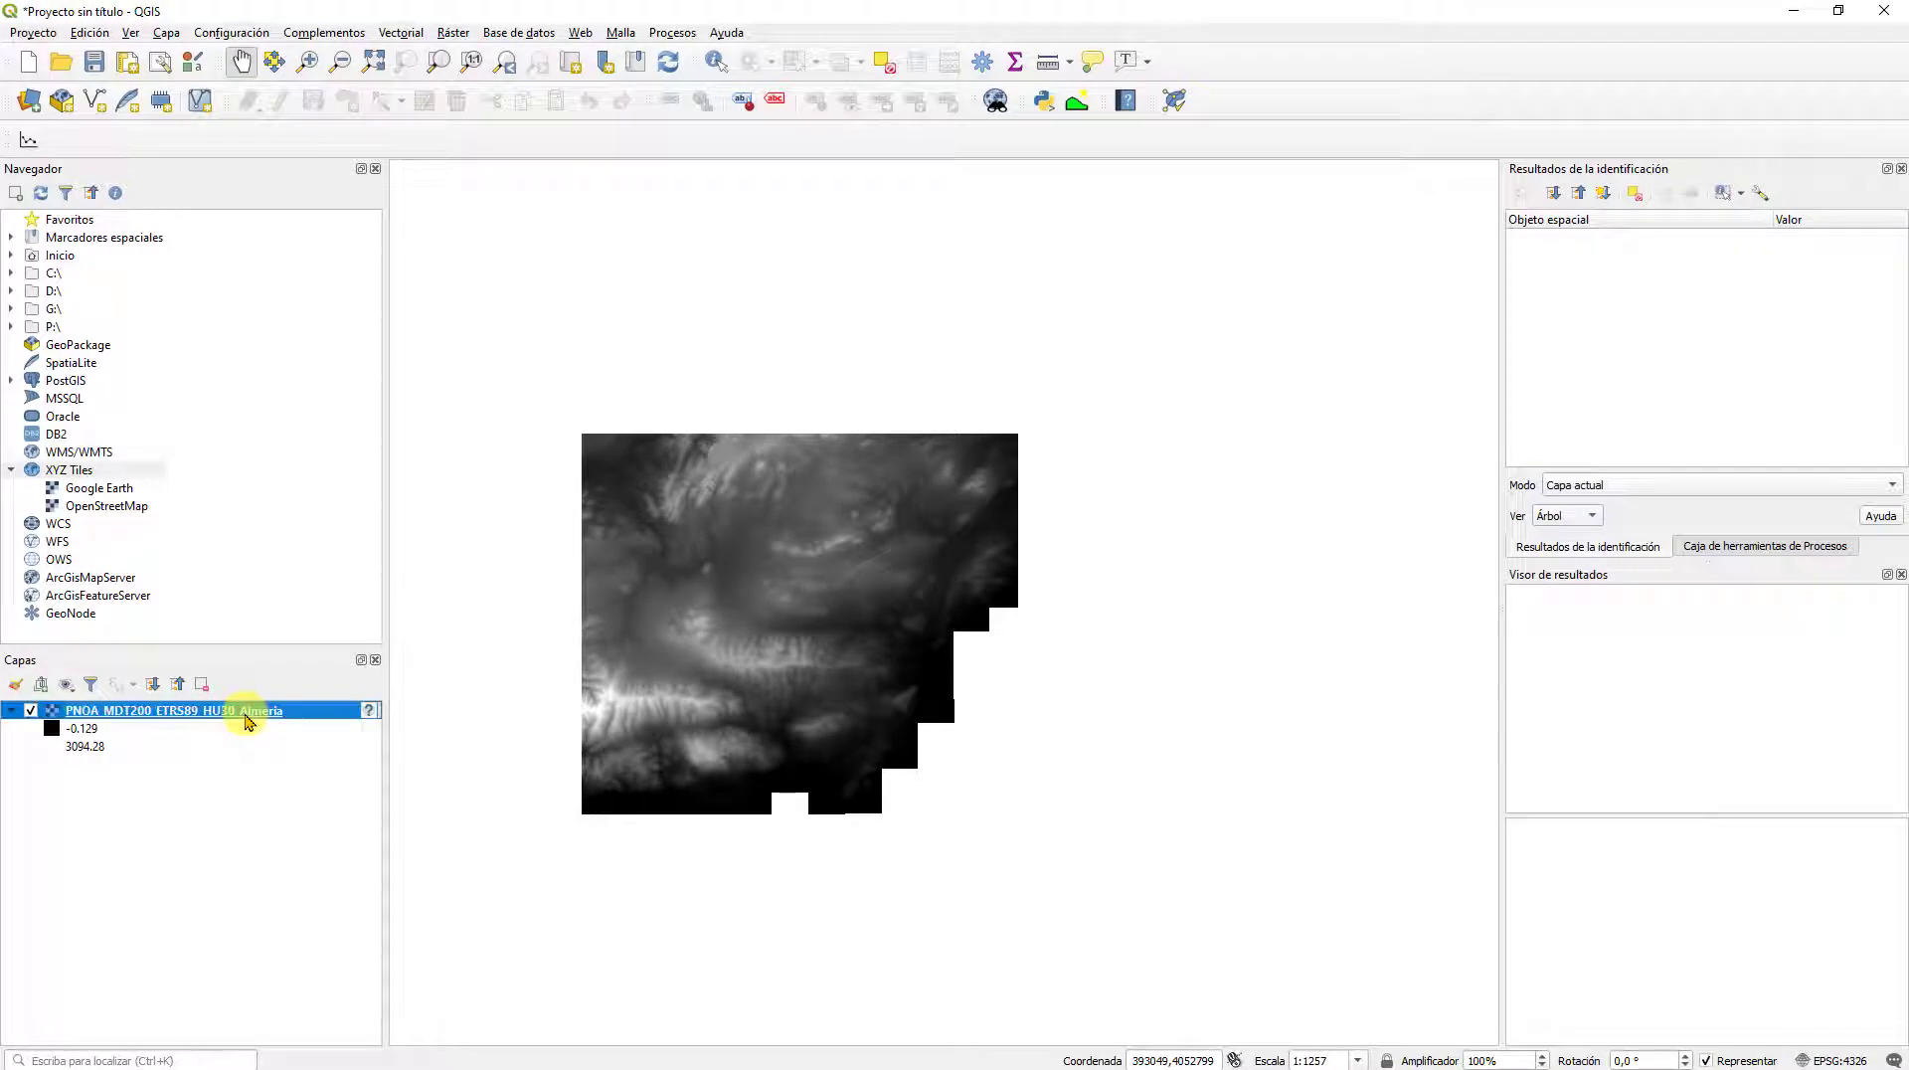
{"action": "left_click", "coordinate": [452, 33]}
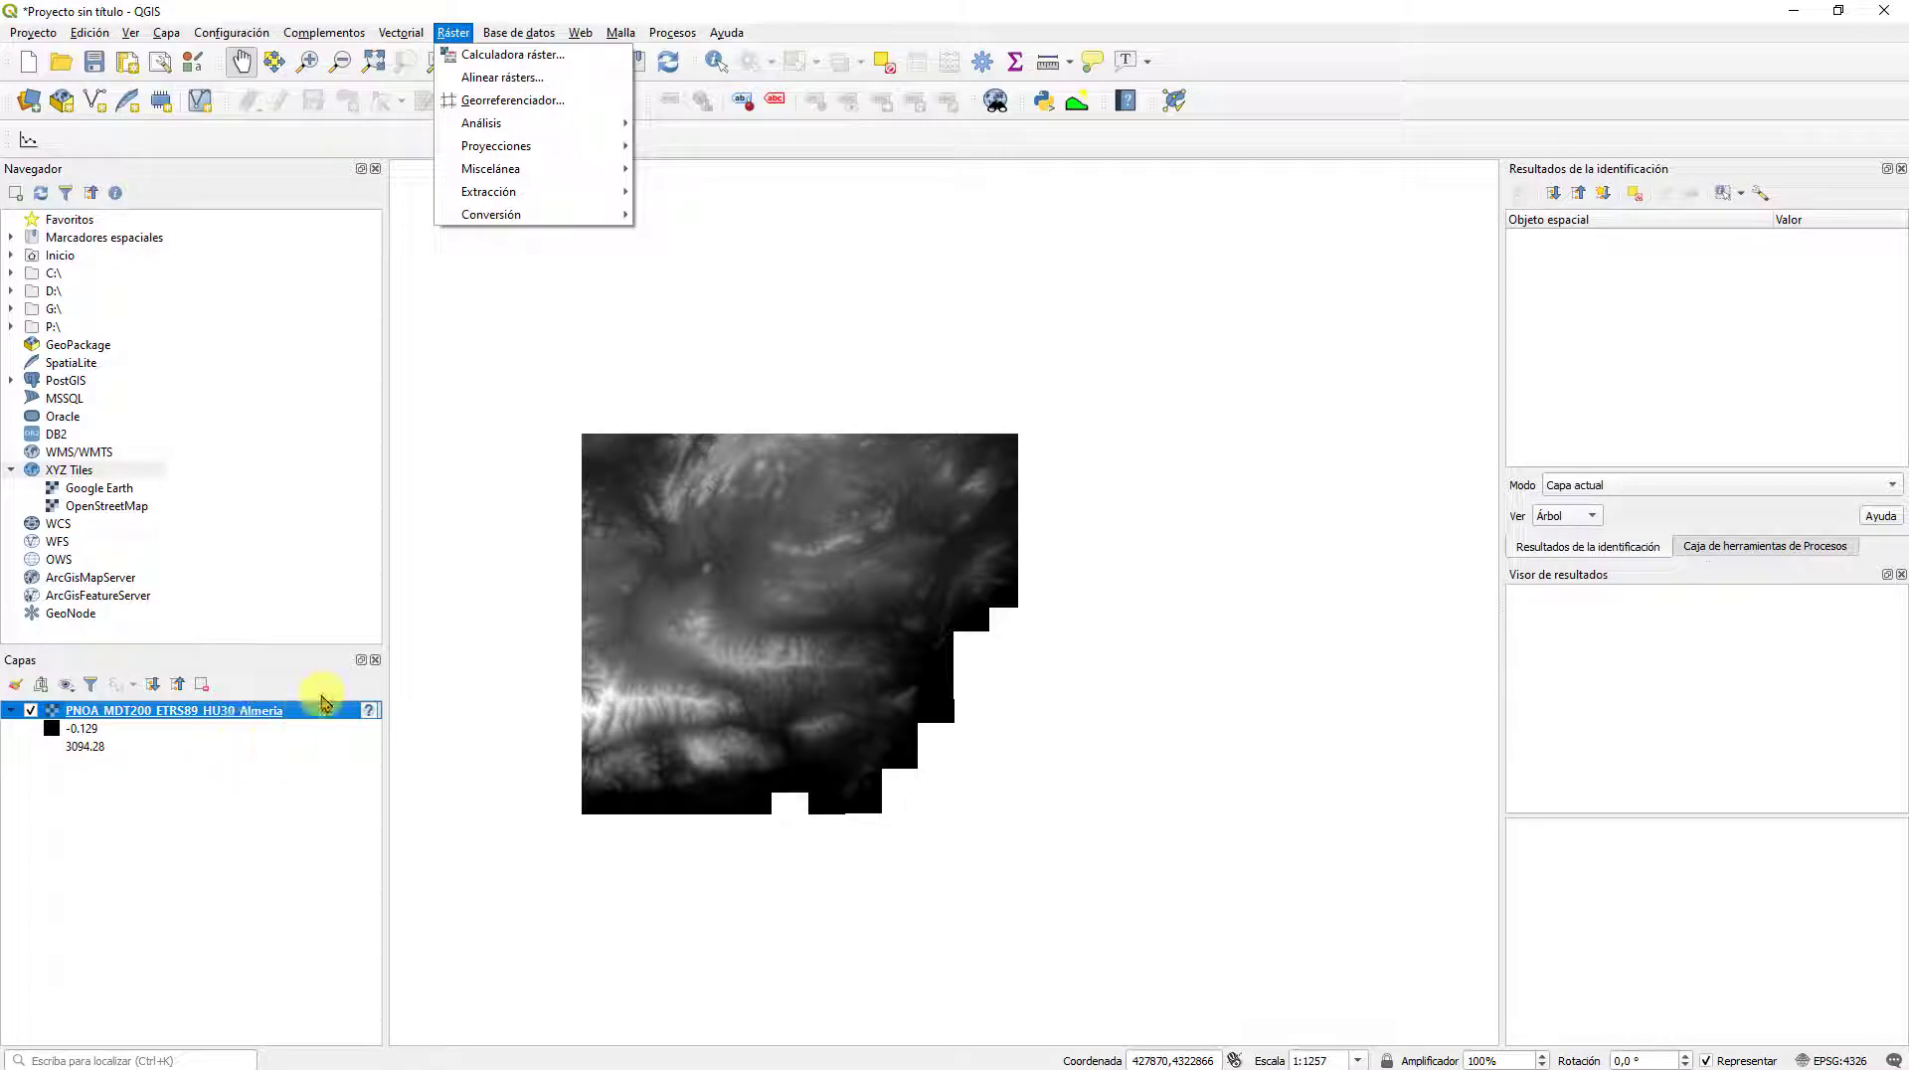
{"action": "mouse_move", "coordinate": [491, 214]}
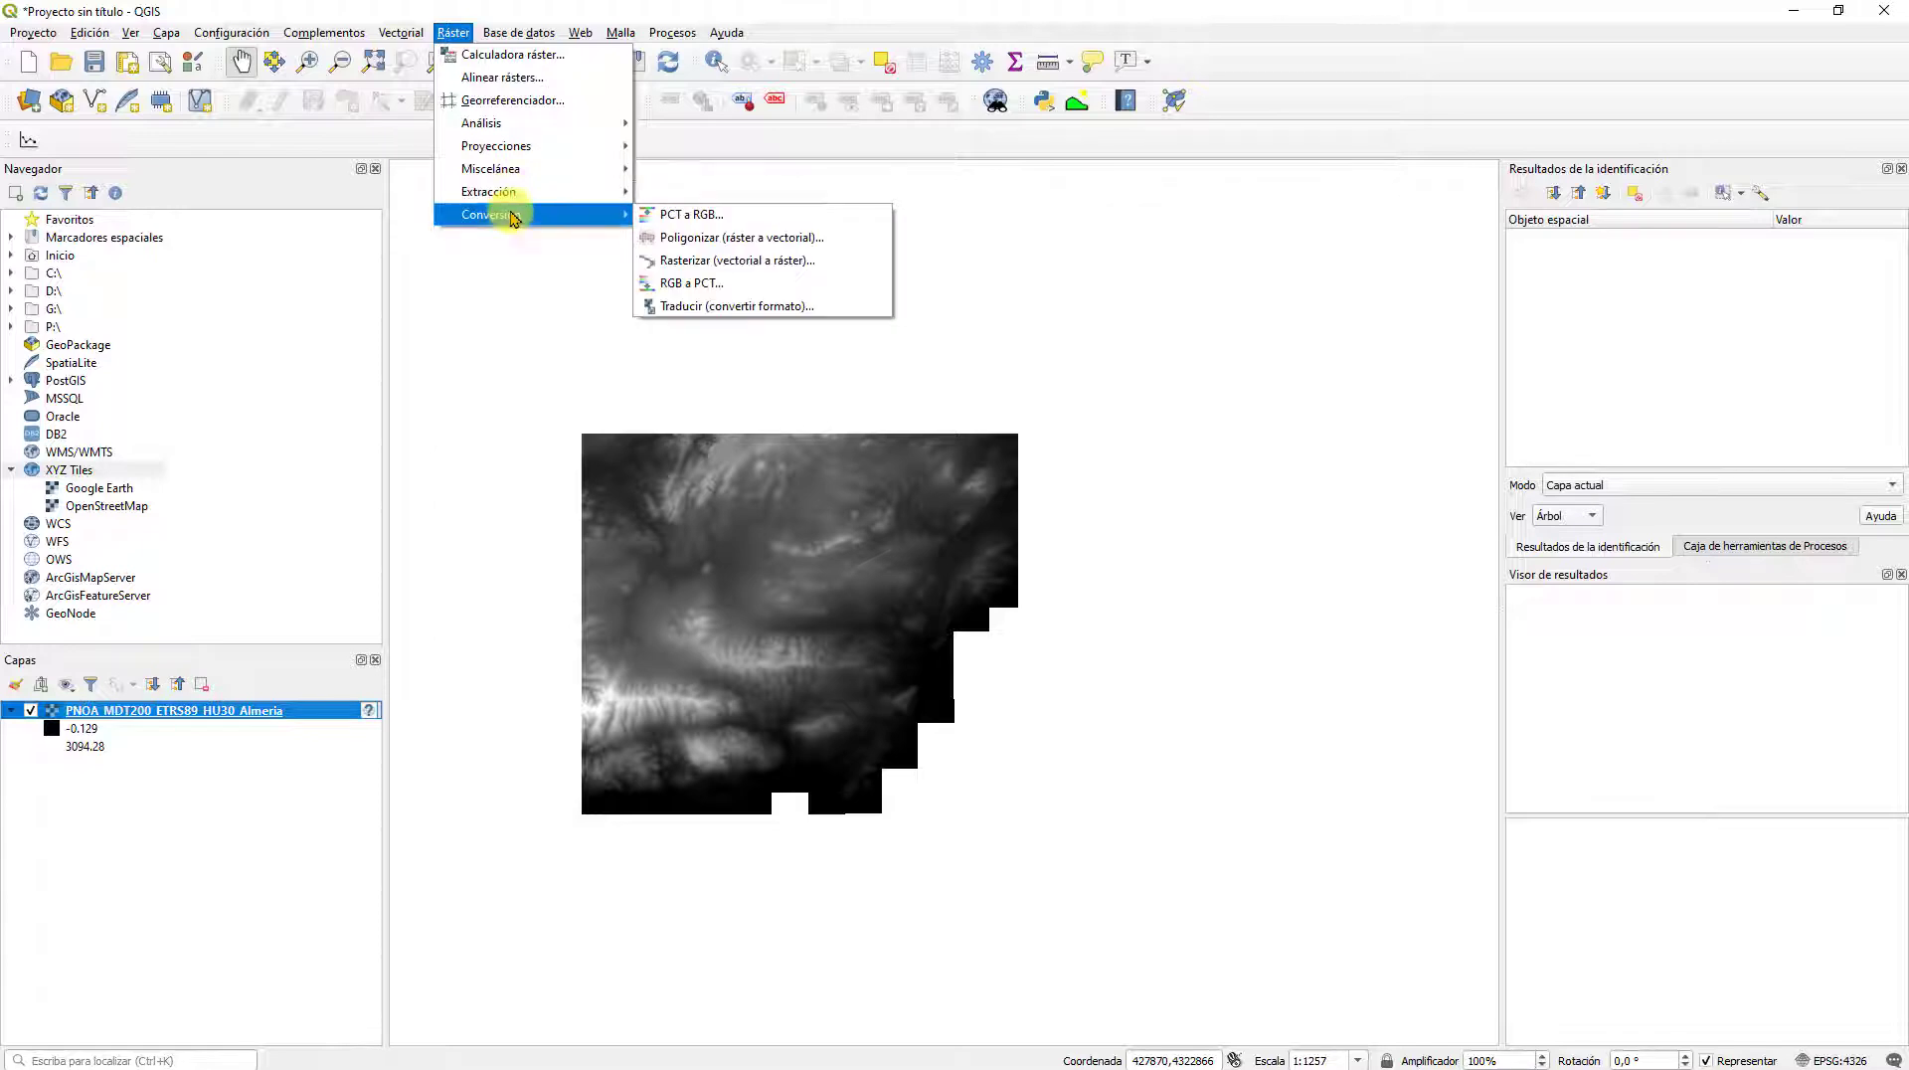
{"action": "mouse_move", "coordinate": [541, 145]}
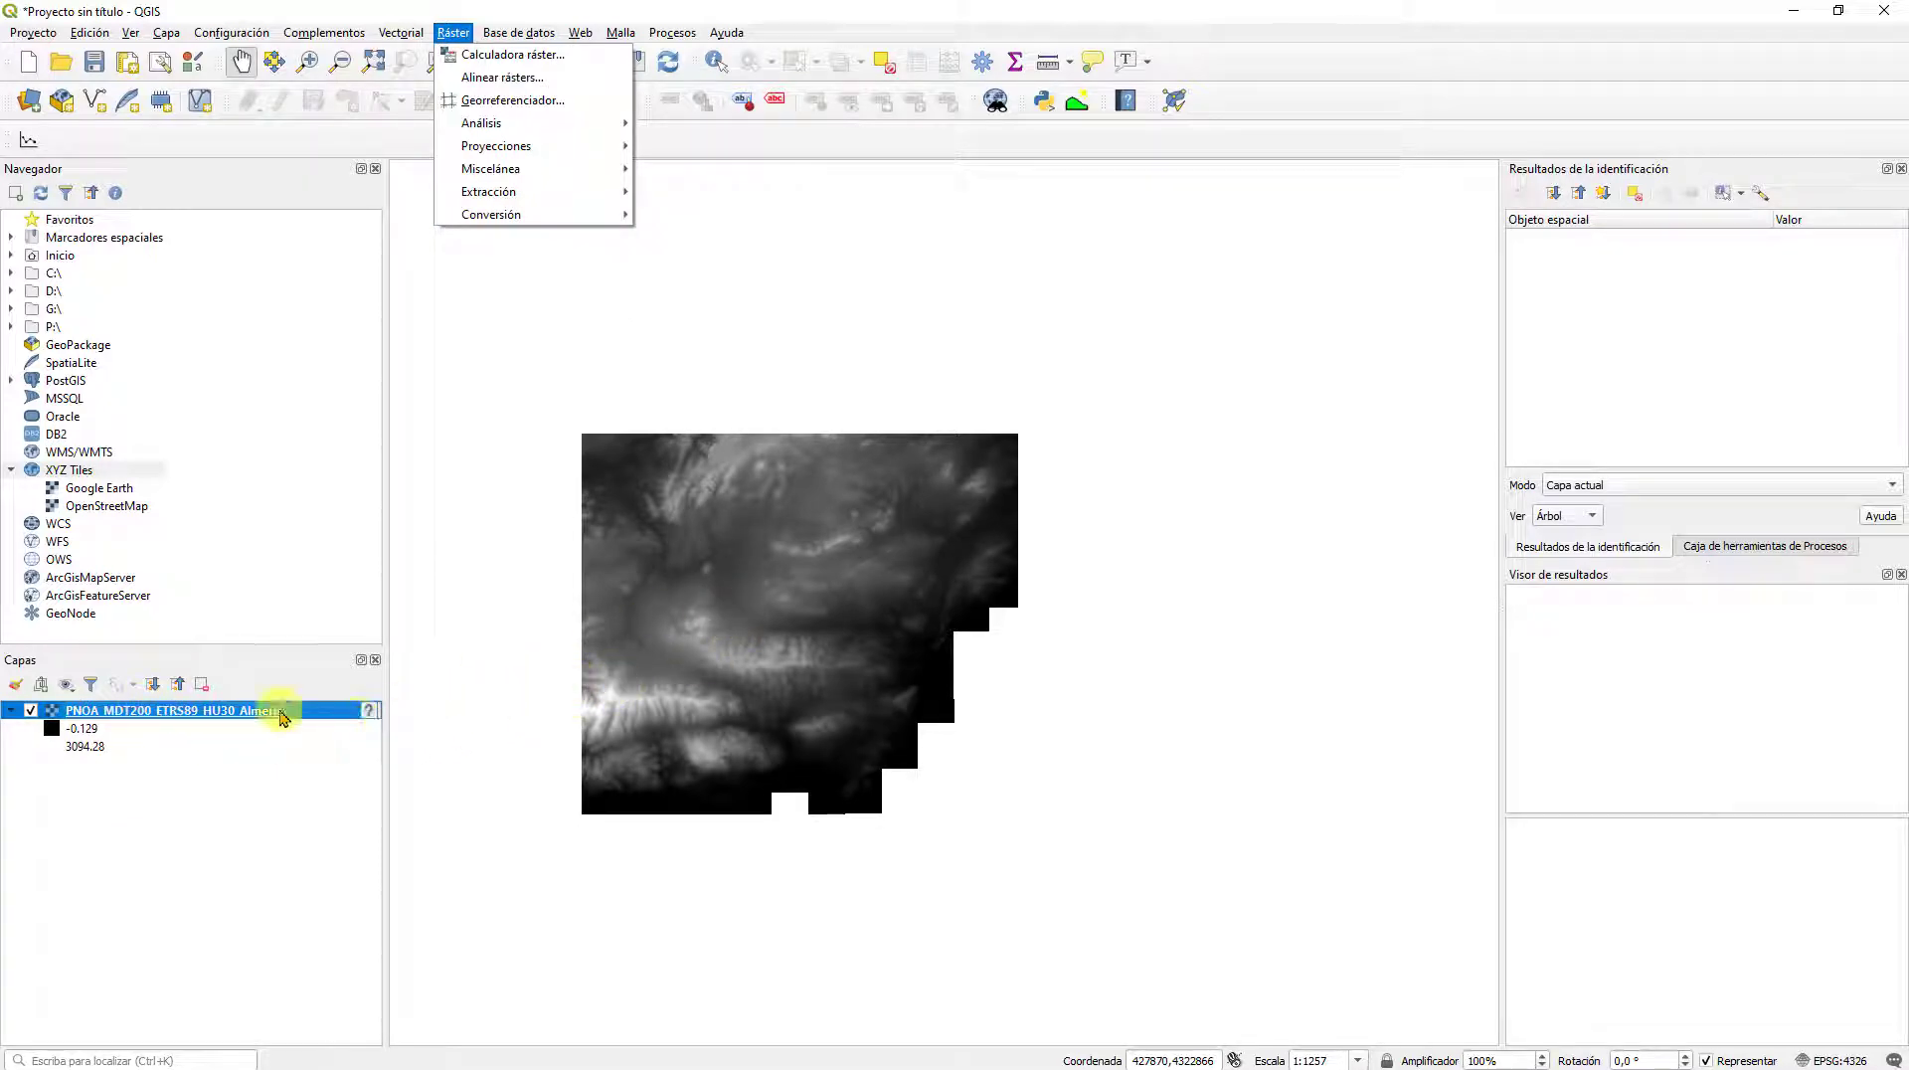
{"action": "left_click", "coordinate": [439, 733]}
{"action": "left_click", "coordinate": [440, 733]}
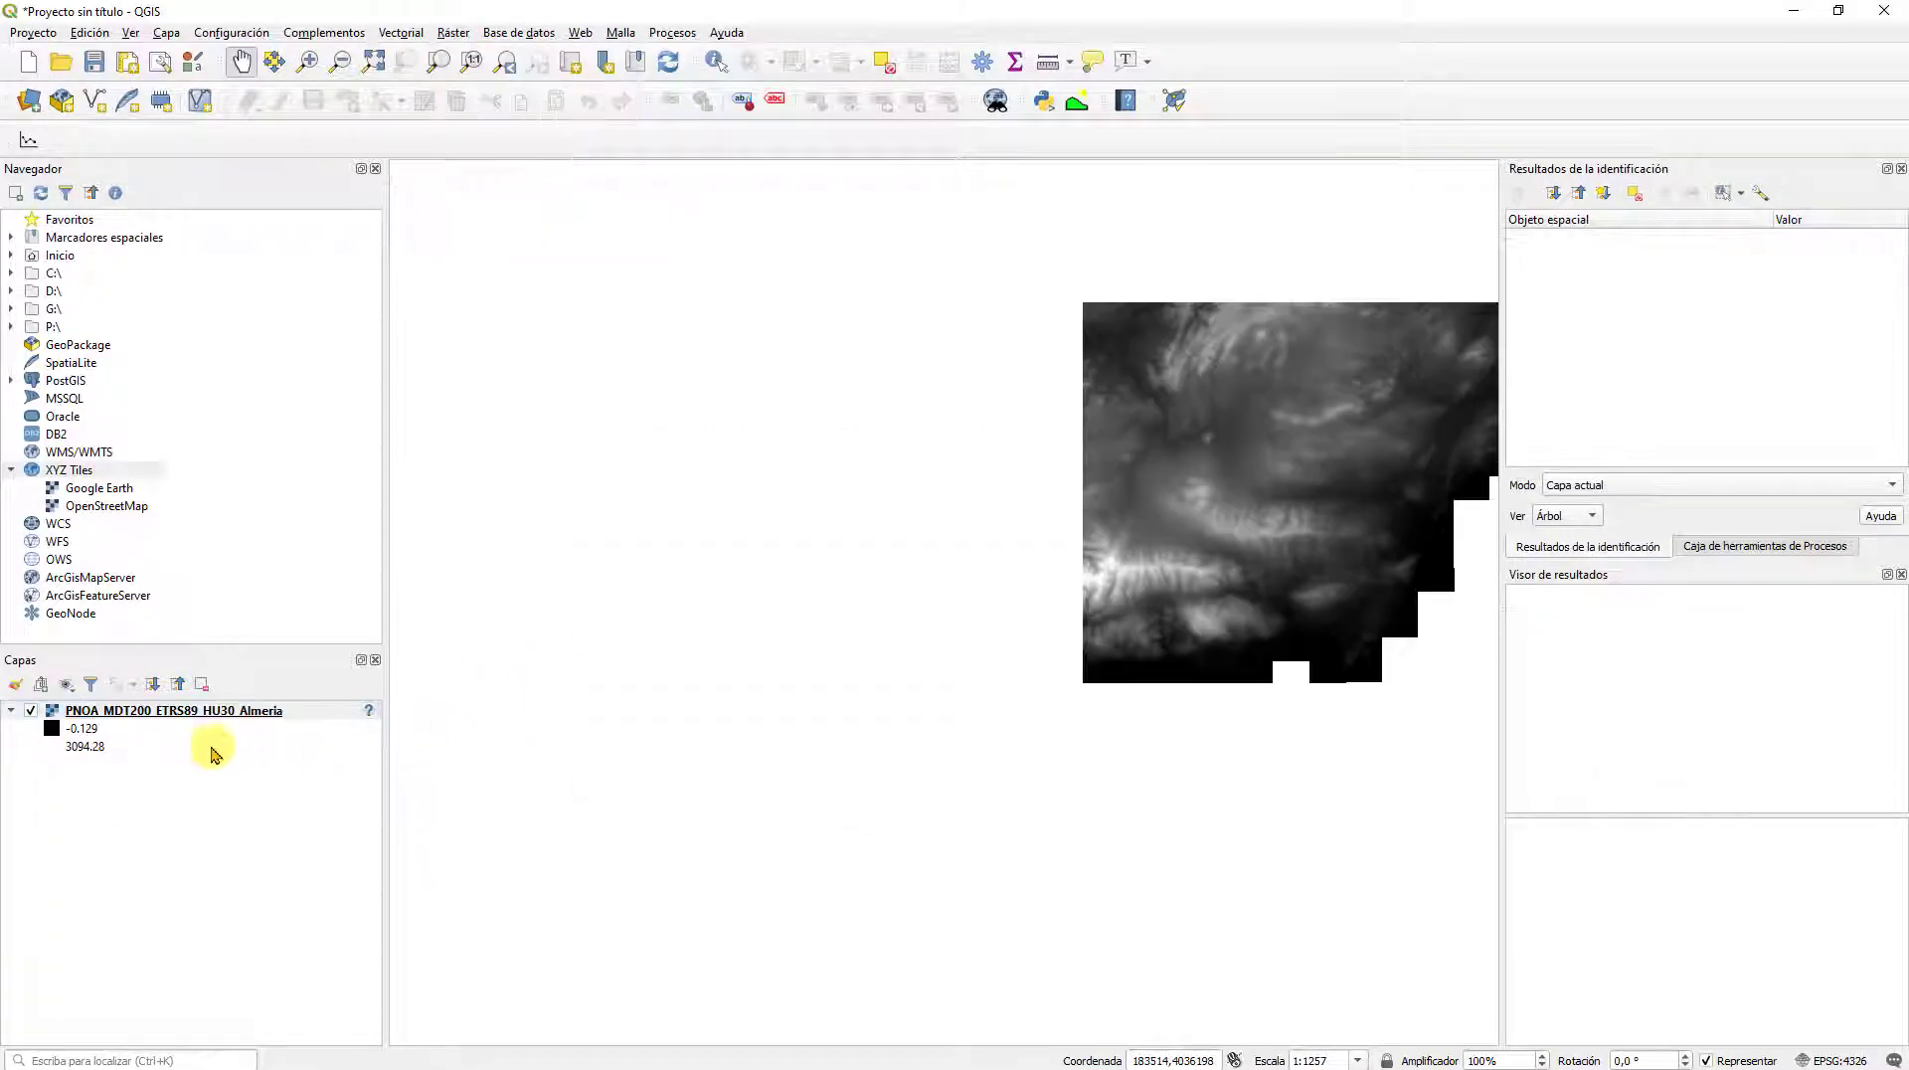
Step: Start exporting the PNOA_MDT200_ETRS89_HU30_Almeria layer as a GeoTIFF named MDT_200_ALMERIA_ETRS89UTM30N in the DATOS_IGN folder
{"action": "left_click", "coordinate": [142, 716]}
{"action": "right_click", "coordinate": [147, 717]}
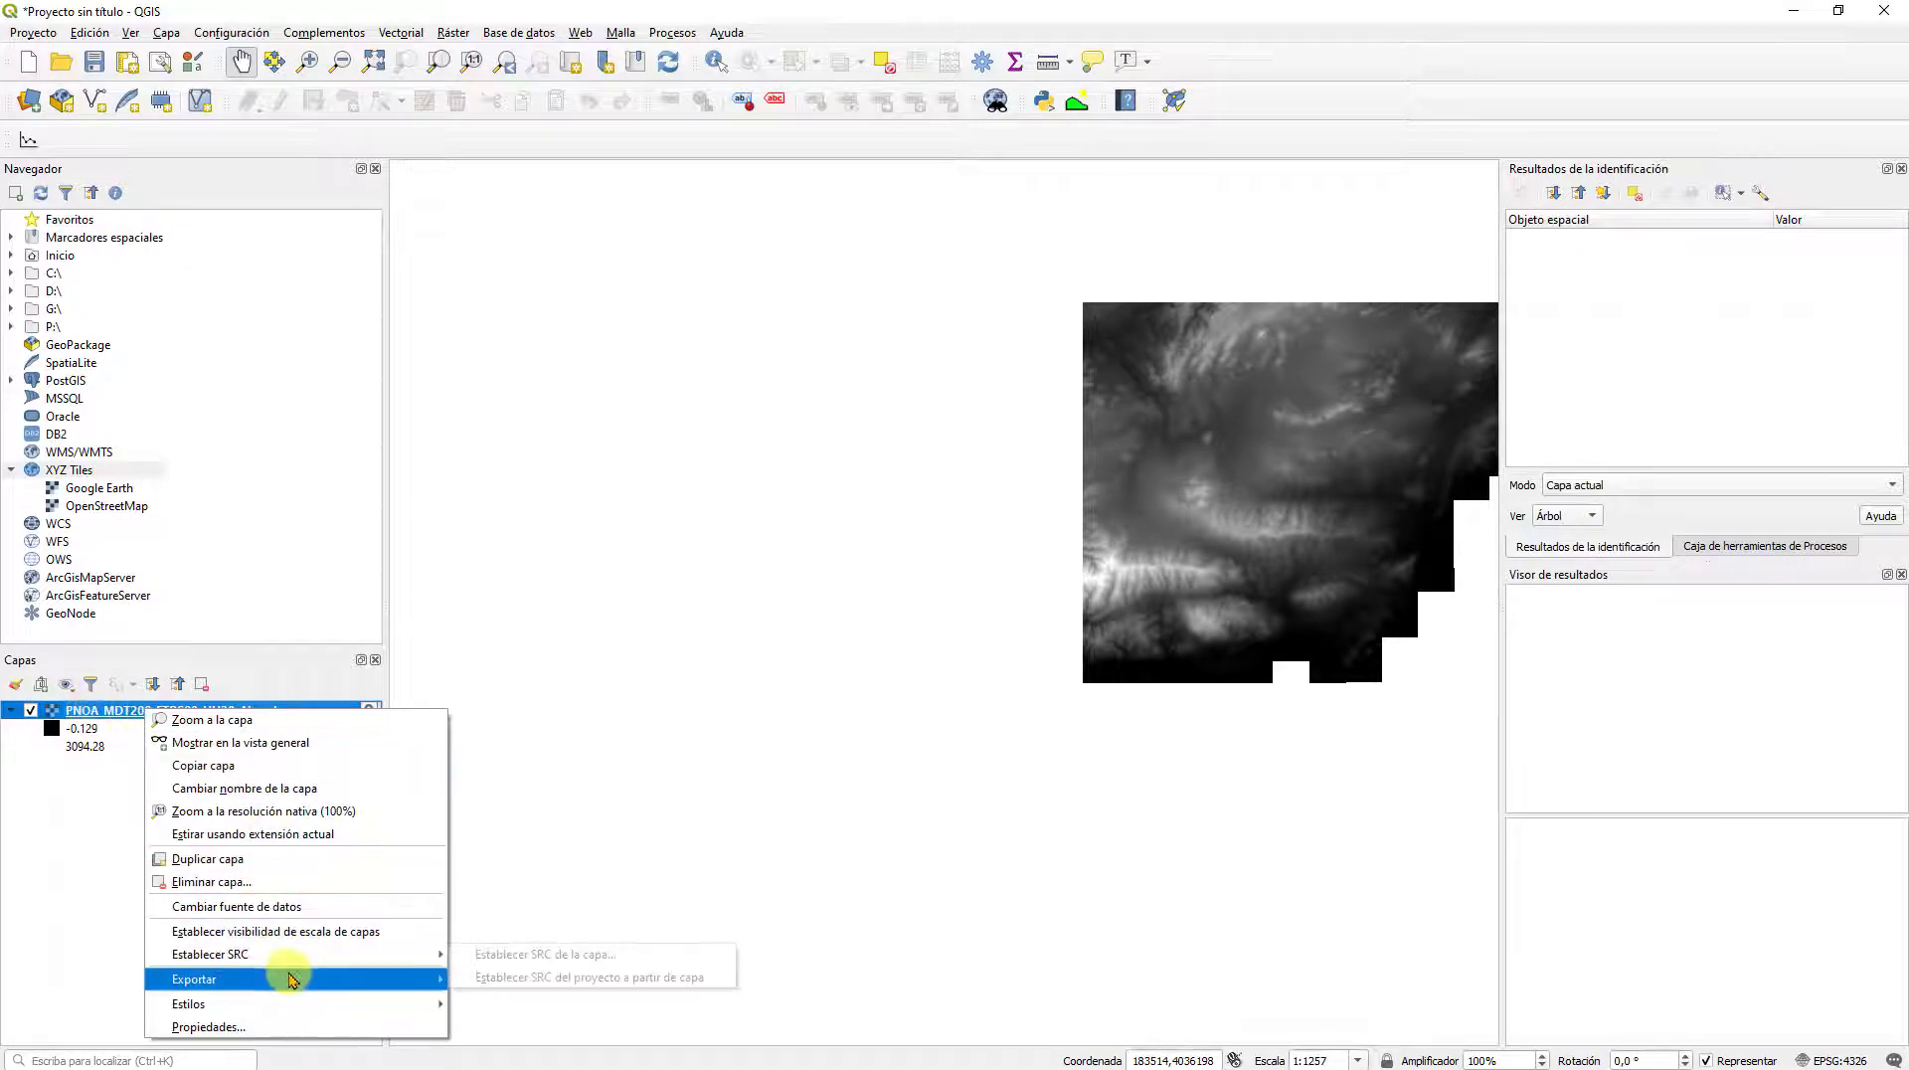
{"action": "mouse_move", "coordinate": [319, 979]}
{"action": "left_click", "coordinate": [483, 980]}
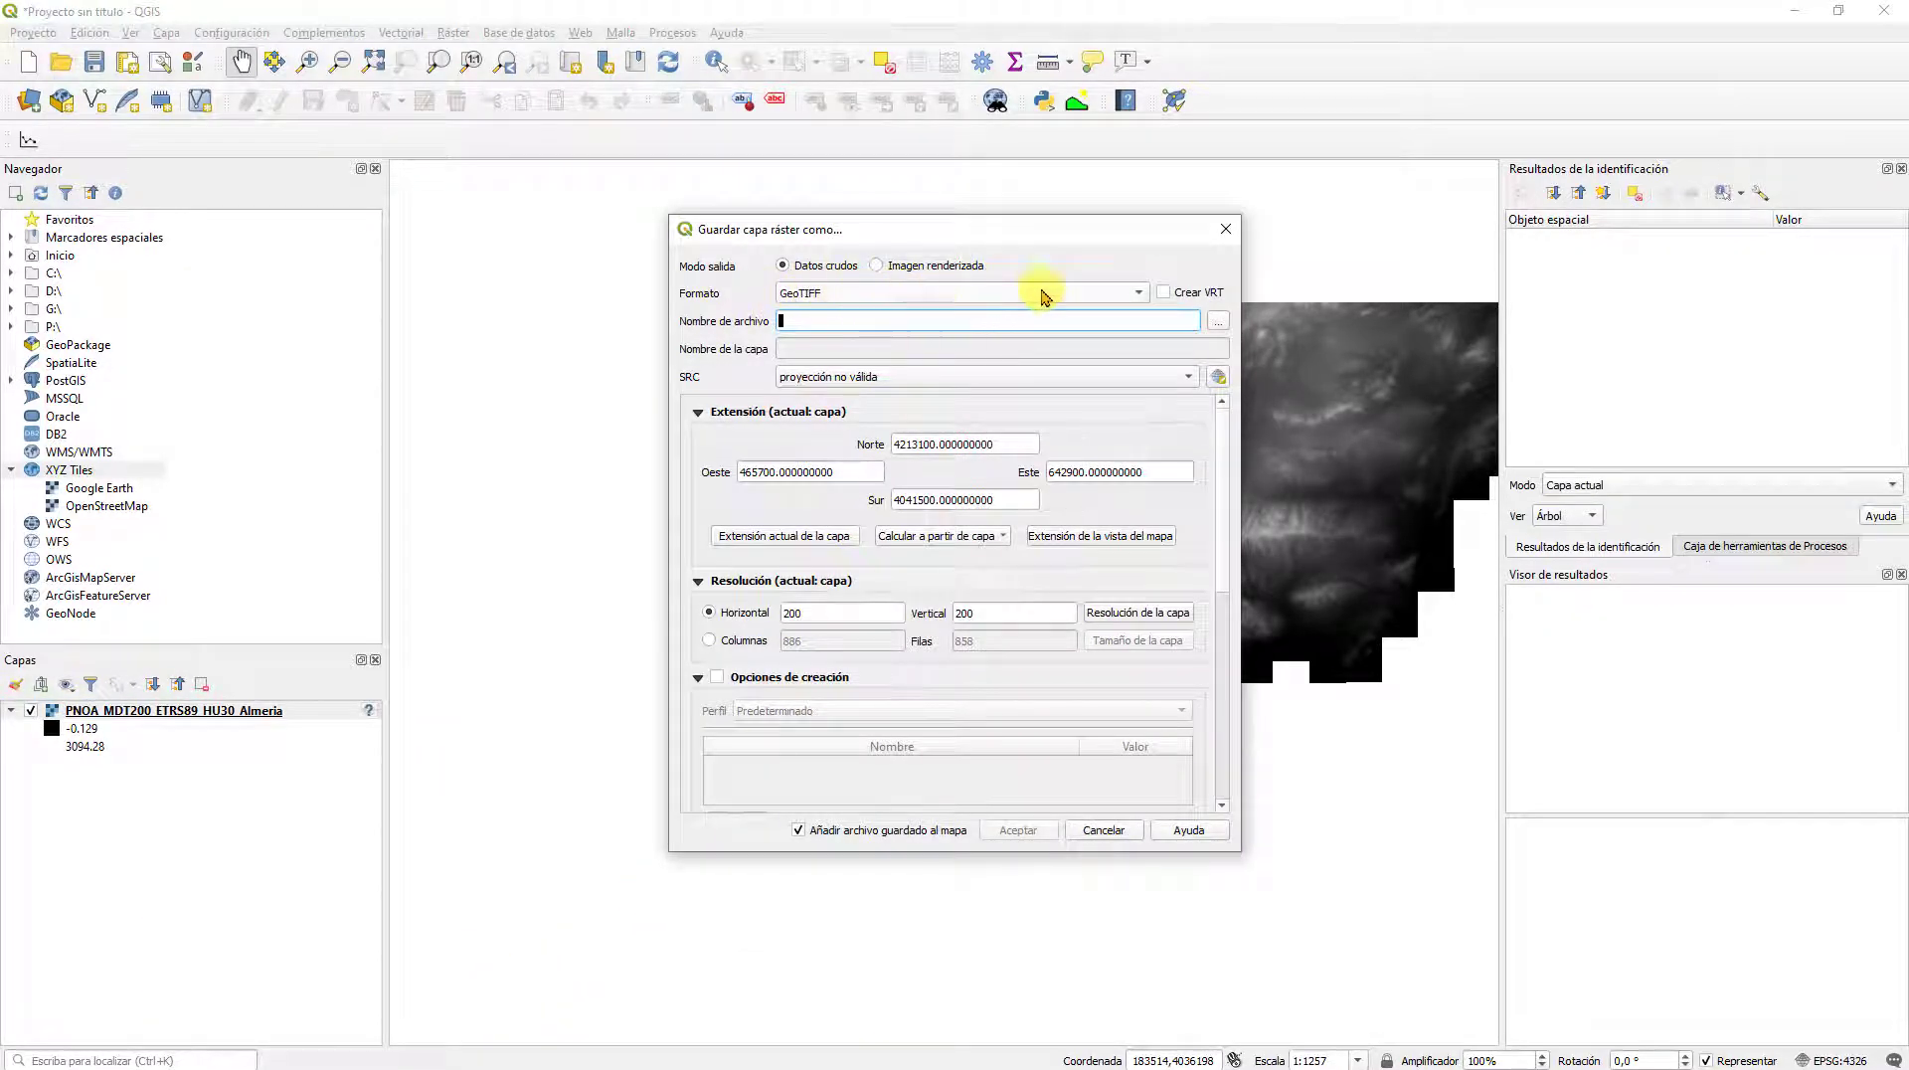
{"action": "left_click", "coordinate": [1218, 320]}
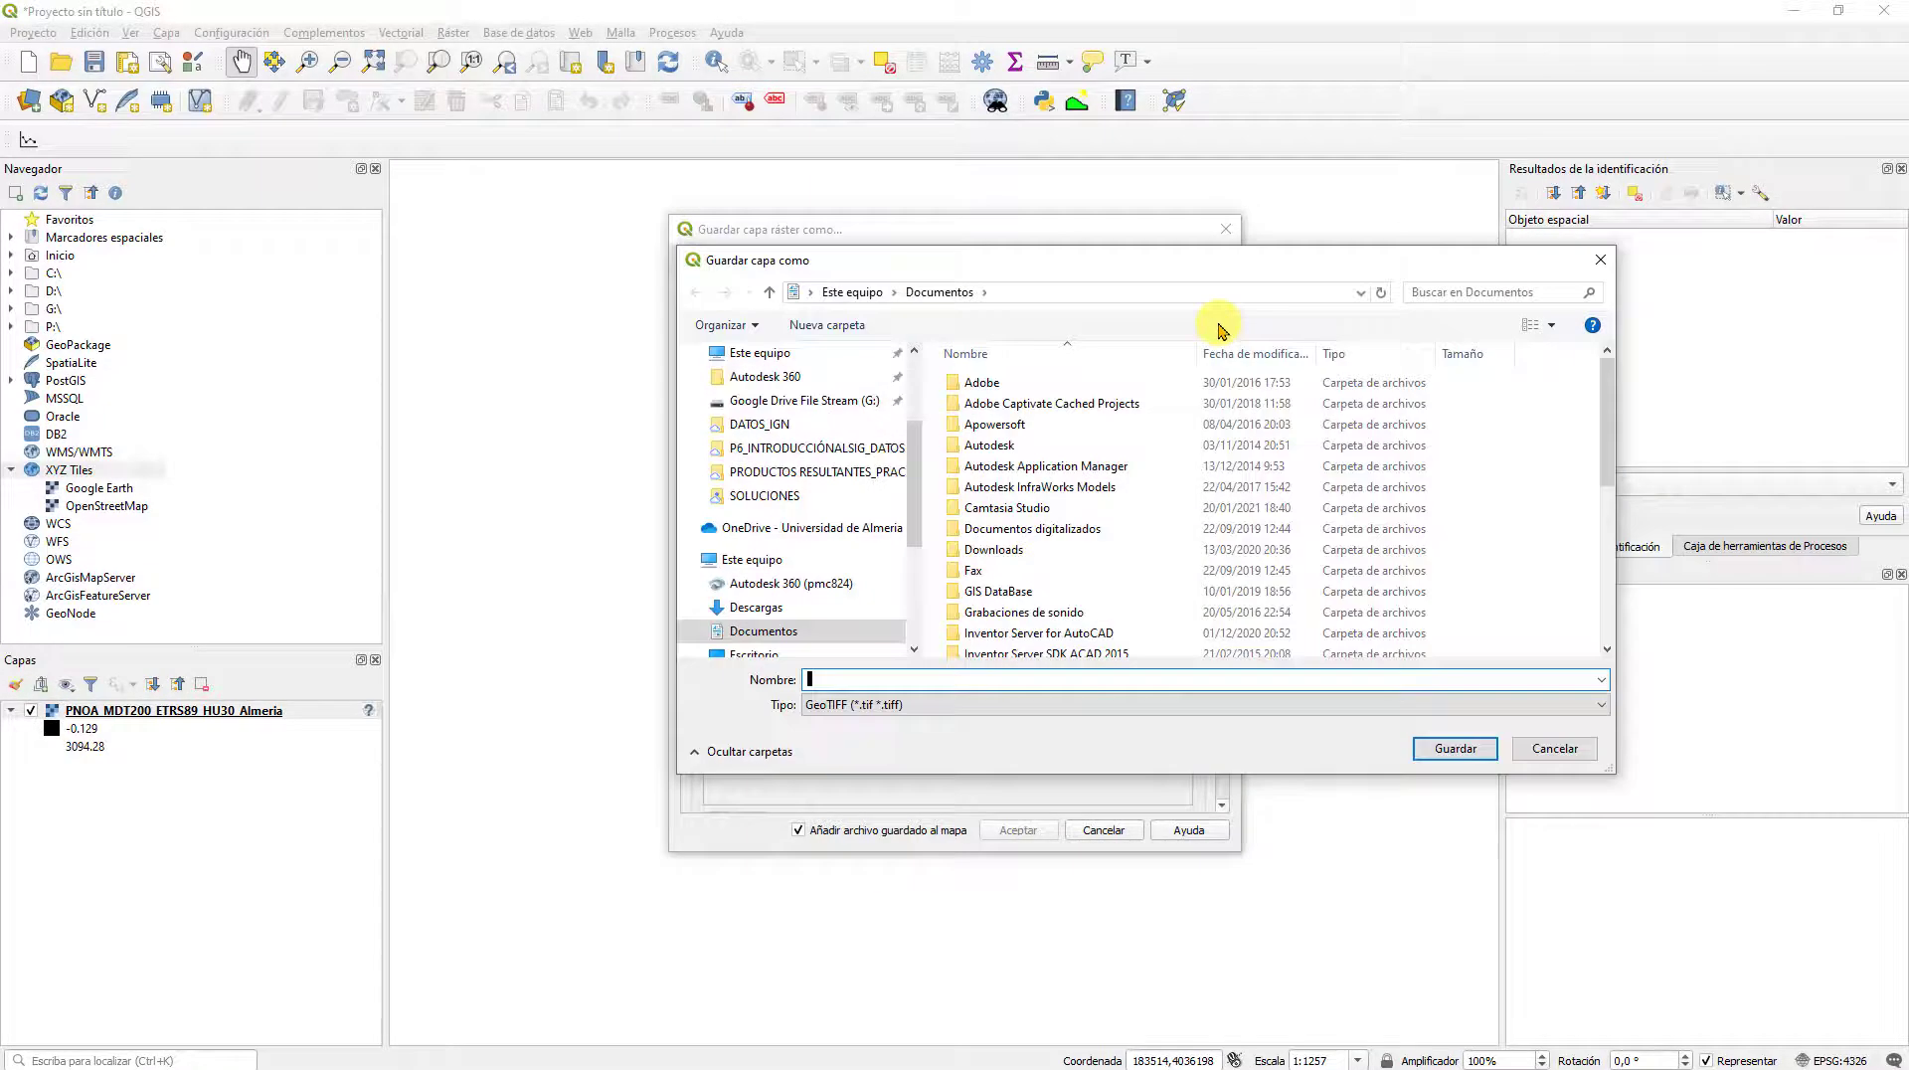
{"action": "left_click", "coordinate": [818, 448]}
{"action": "double_click", "coordinate": [995, 383]}
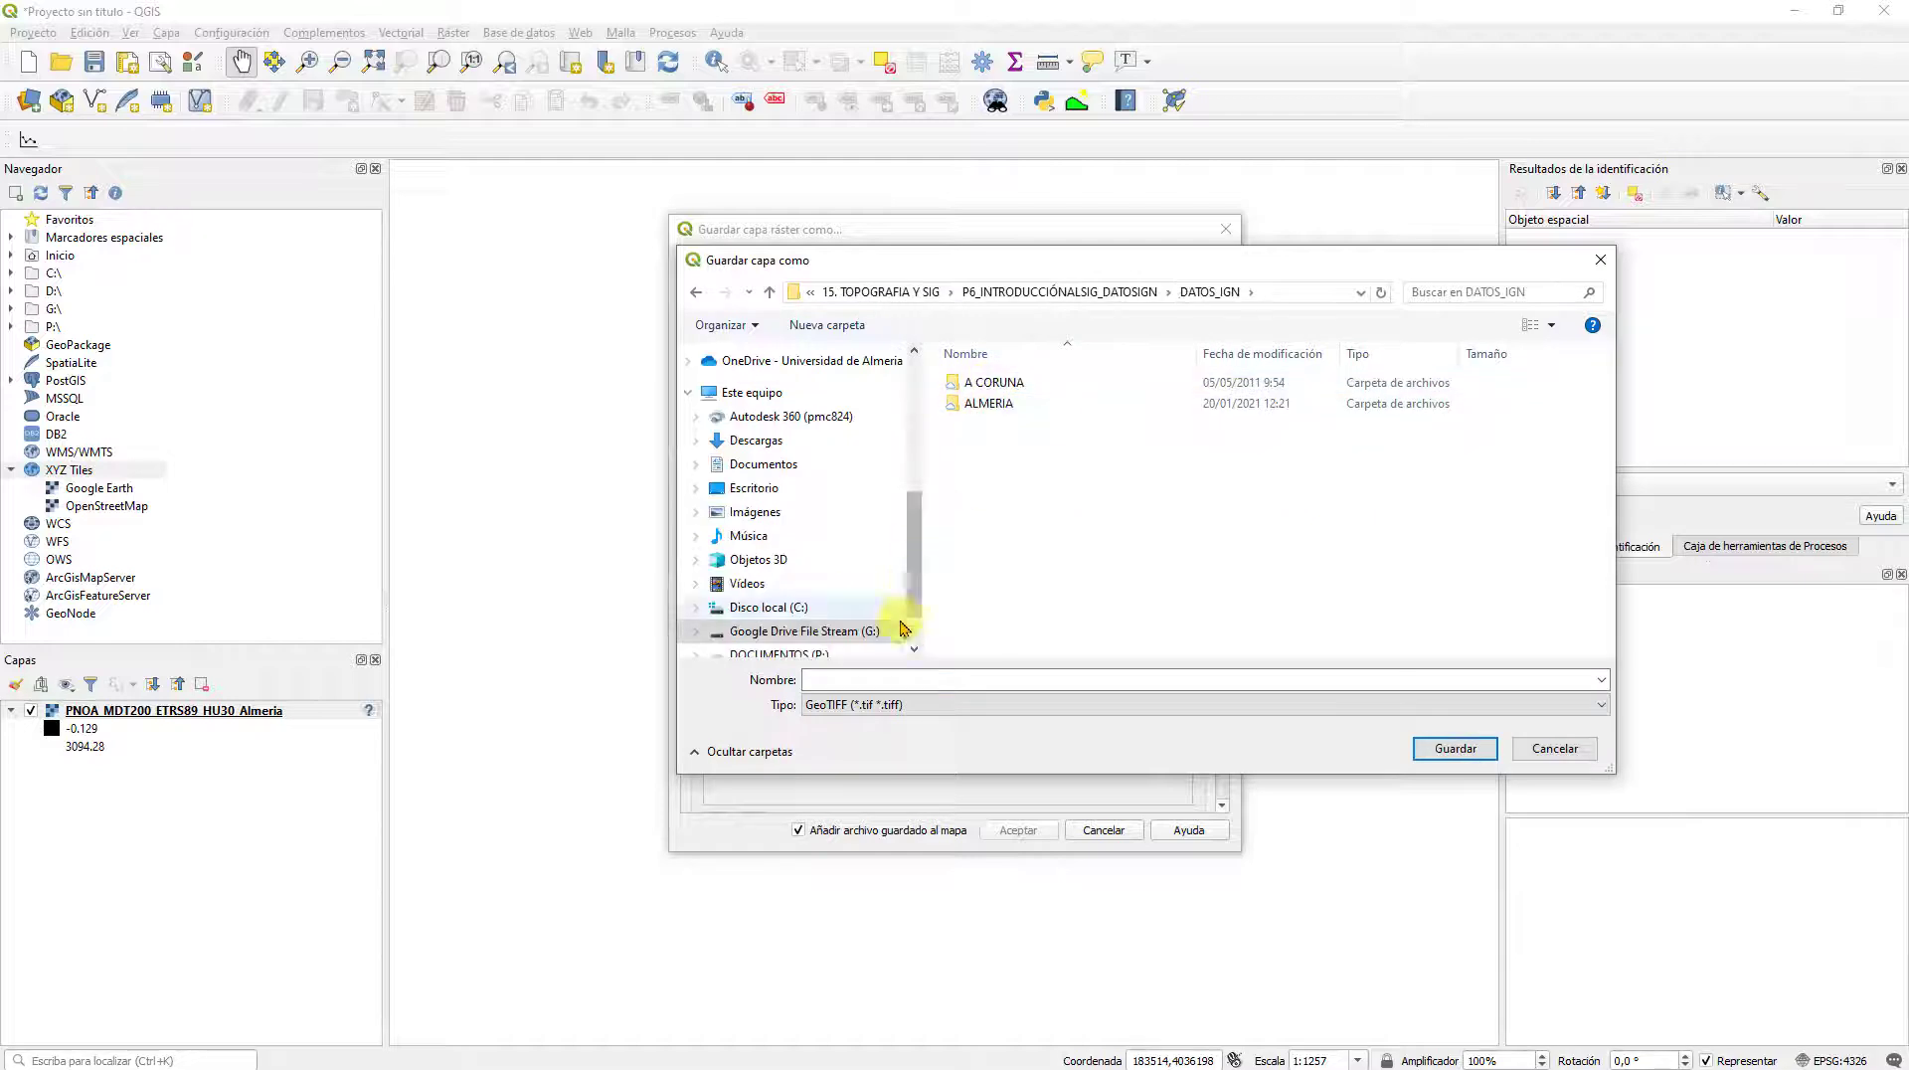
{"action": "left_click", "coordinate": [844, 680]}
{"action": "left_click", "coordinate": [844, 679]}
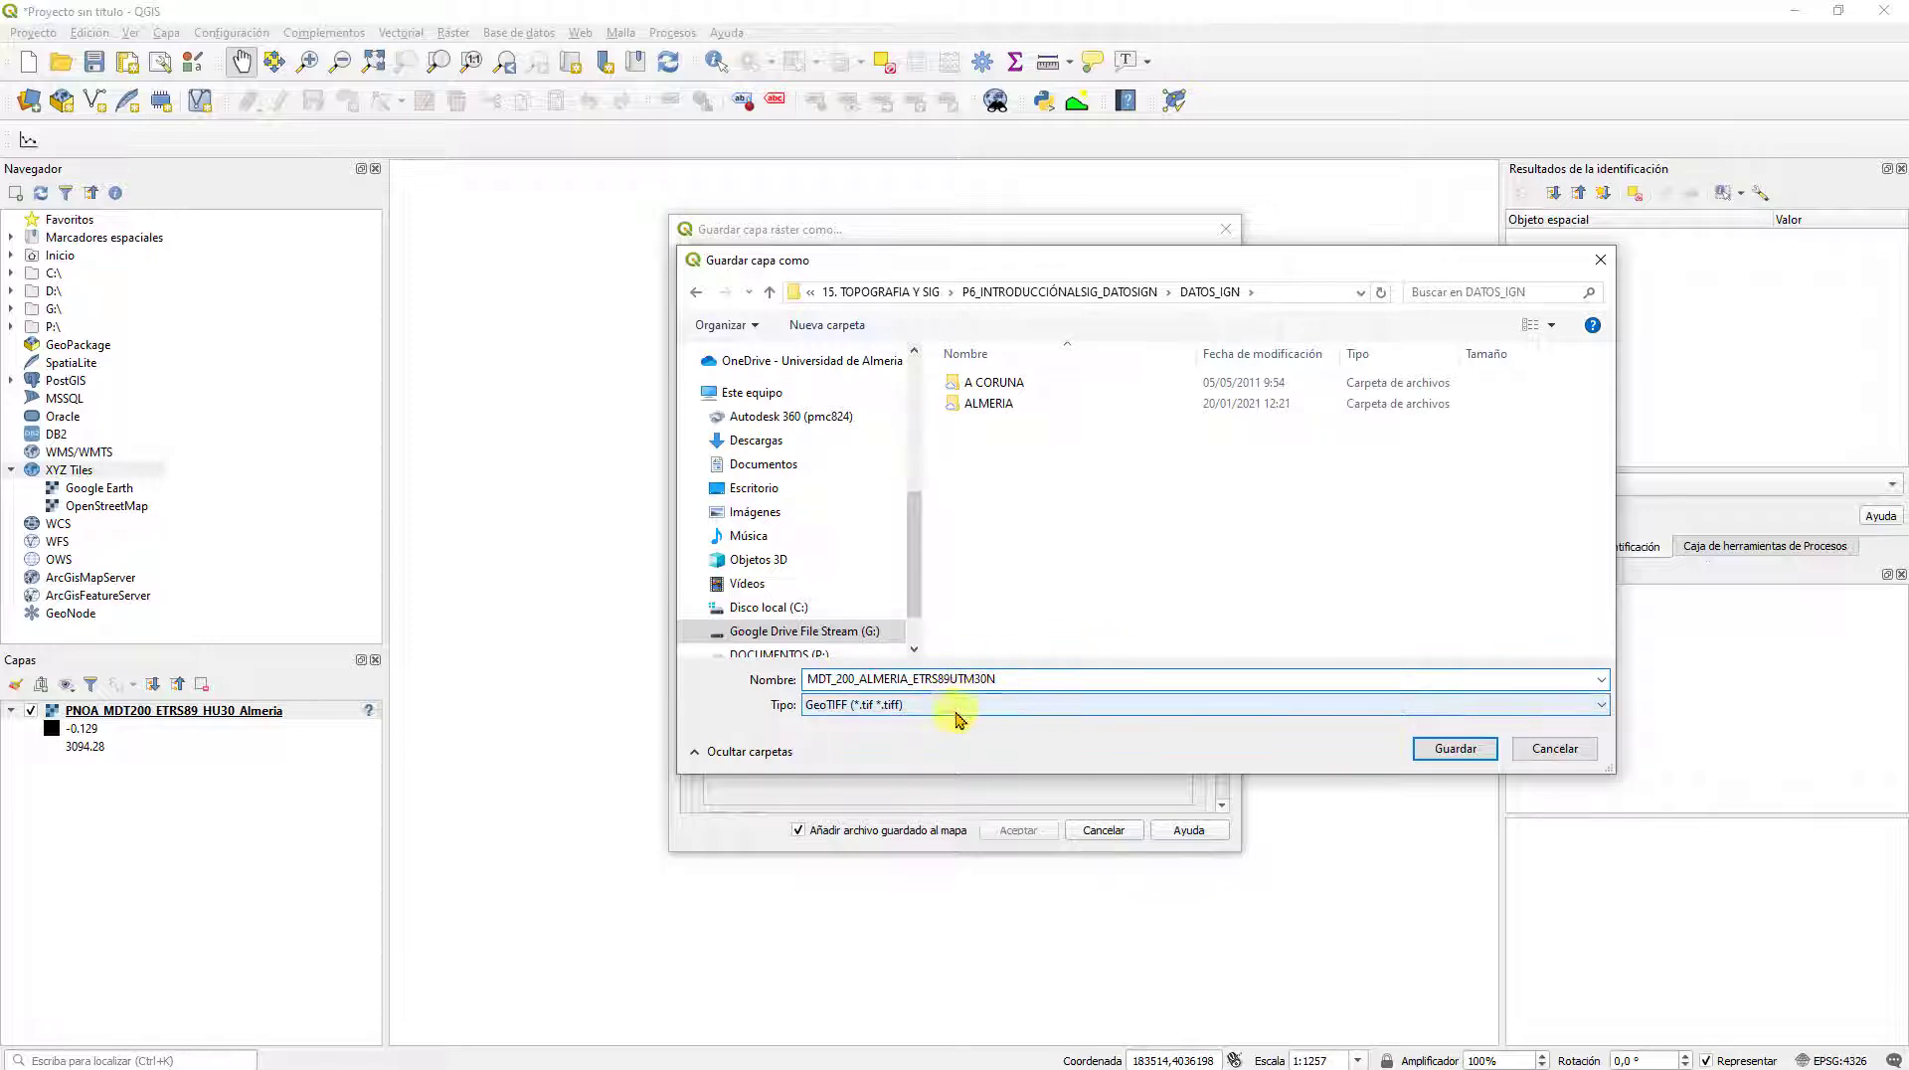
{"action": "left_click", "coordinate": [1453, 747]}
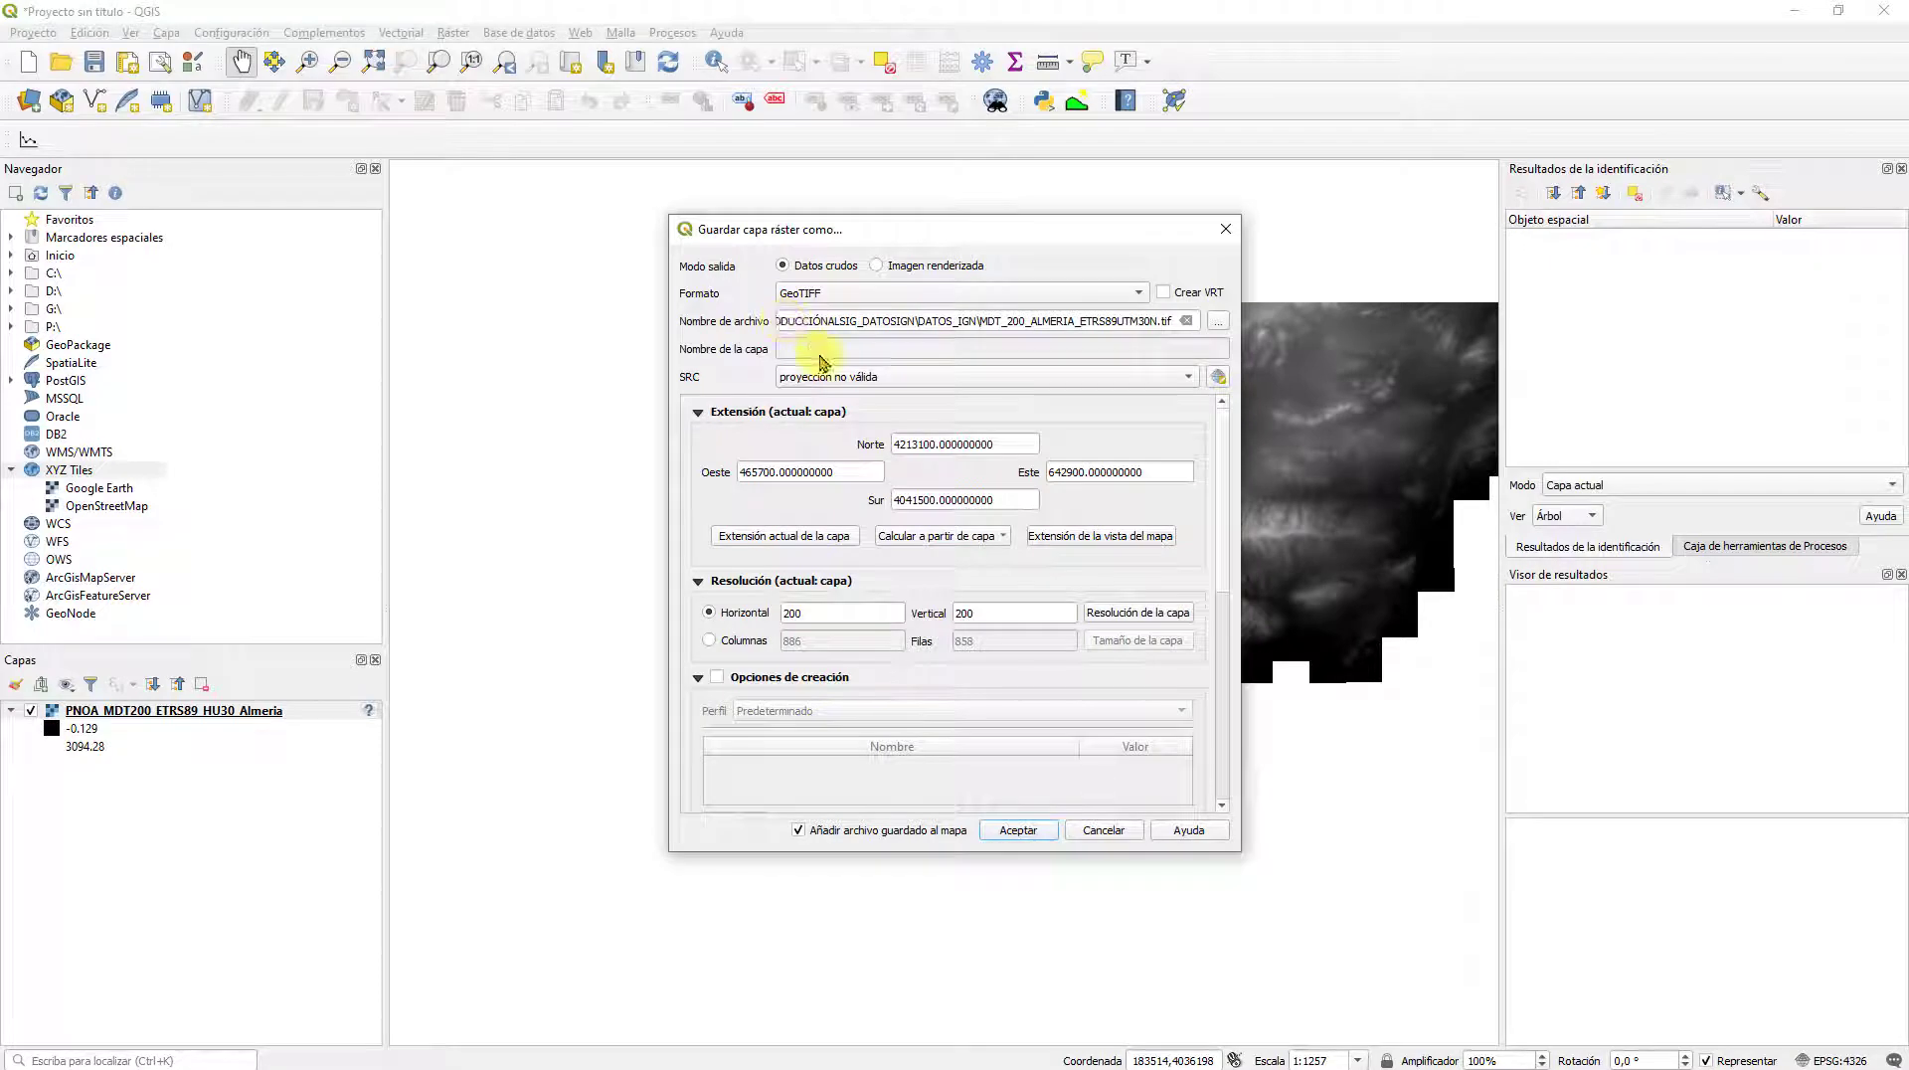
Step: Set the export's coordinate system to EPSG:25830 - ETRS89 / UTM zone 30N, save the raster, and dismiss the export notice
{"action": "left_click", "coordinate": [830, 375]}
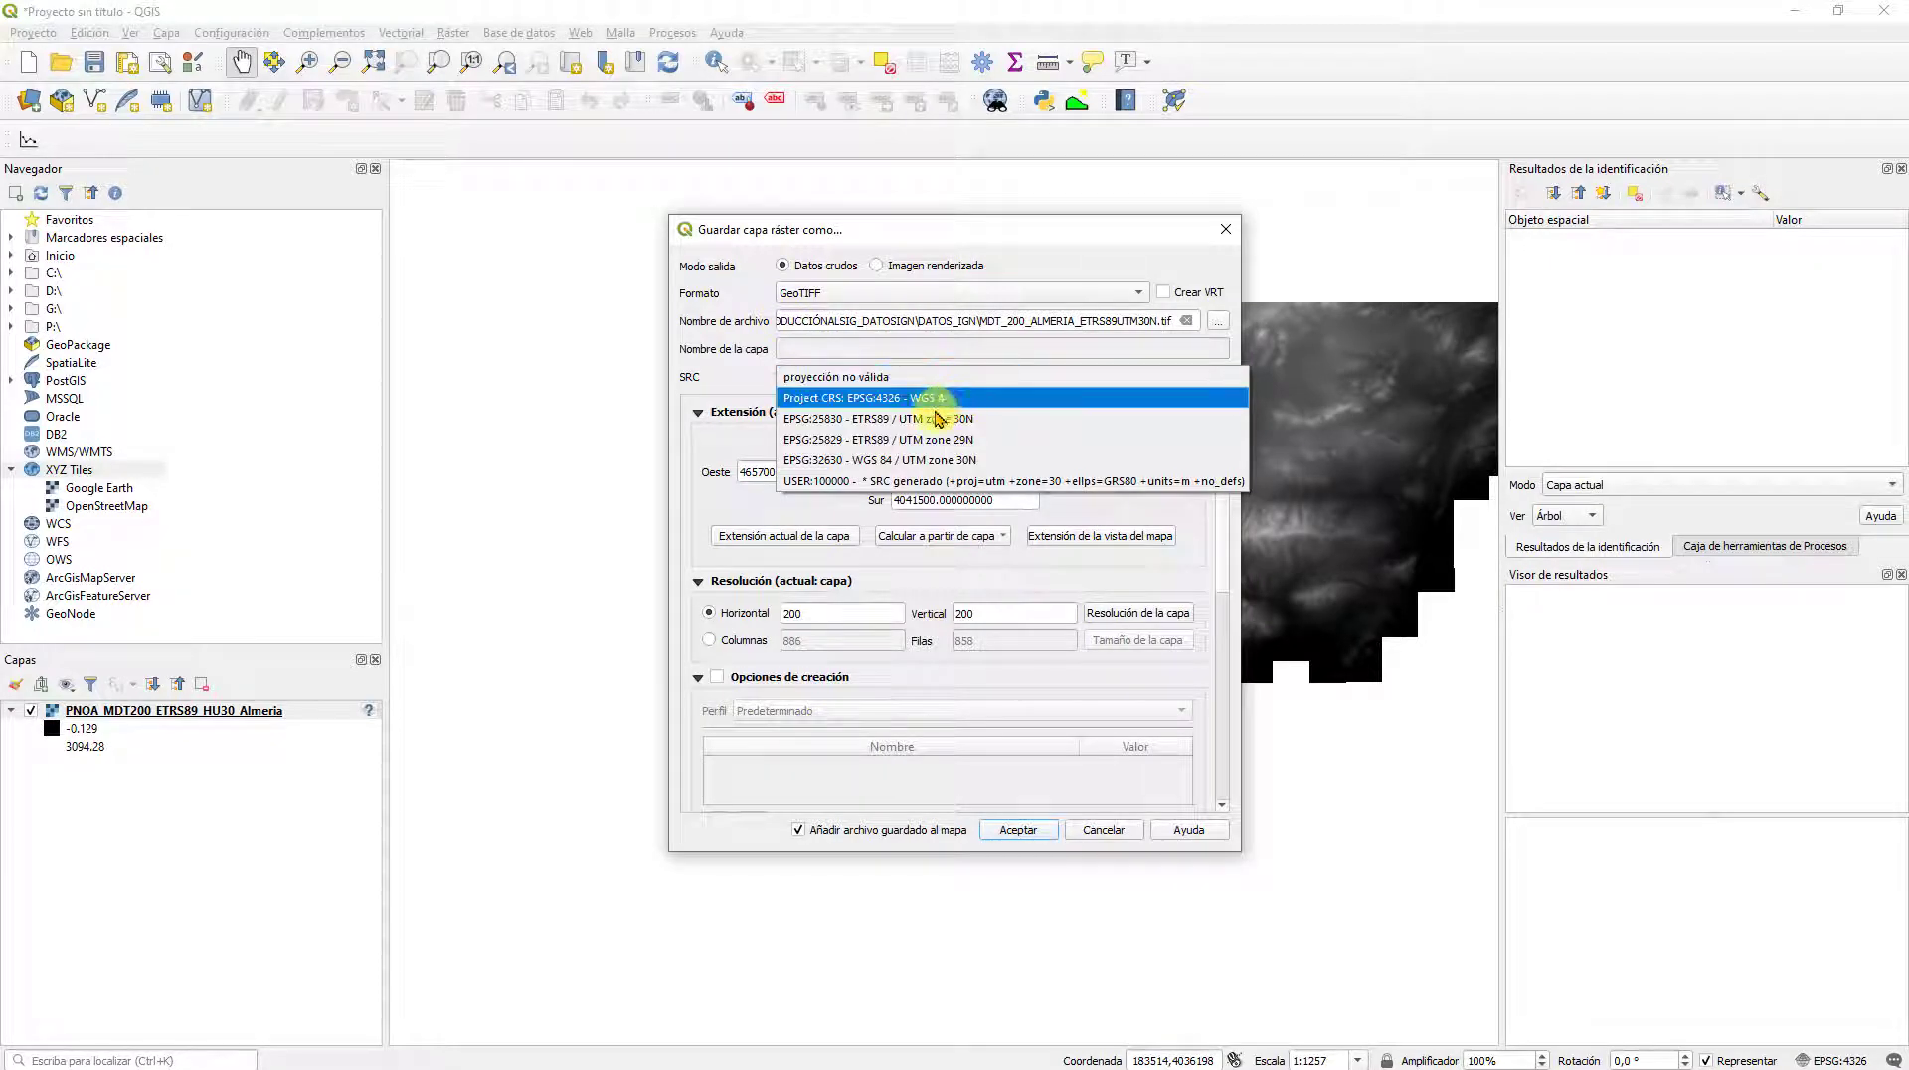
{"action": "left_click", "coordinate": [848, 420]}
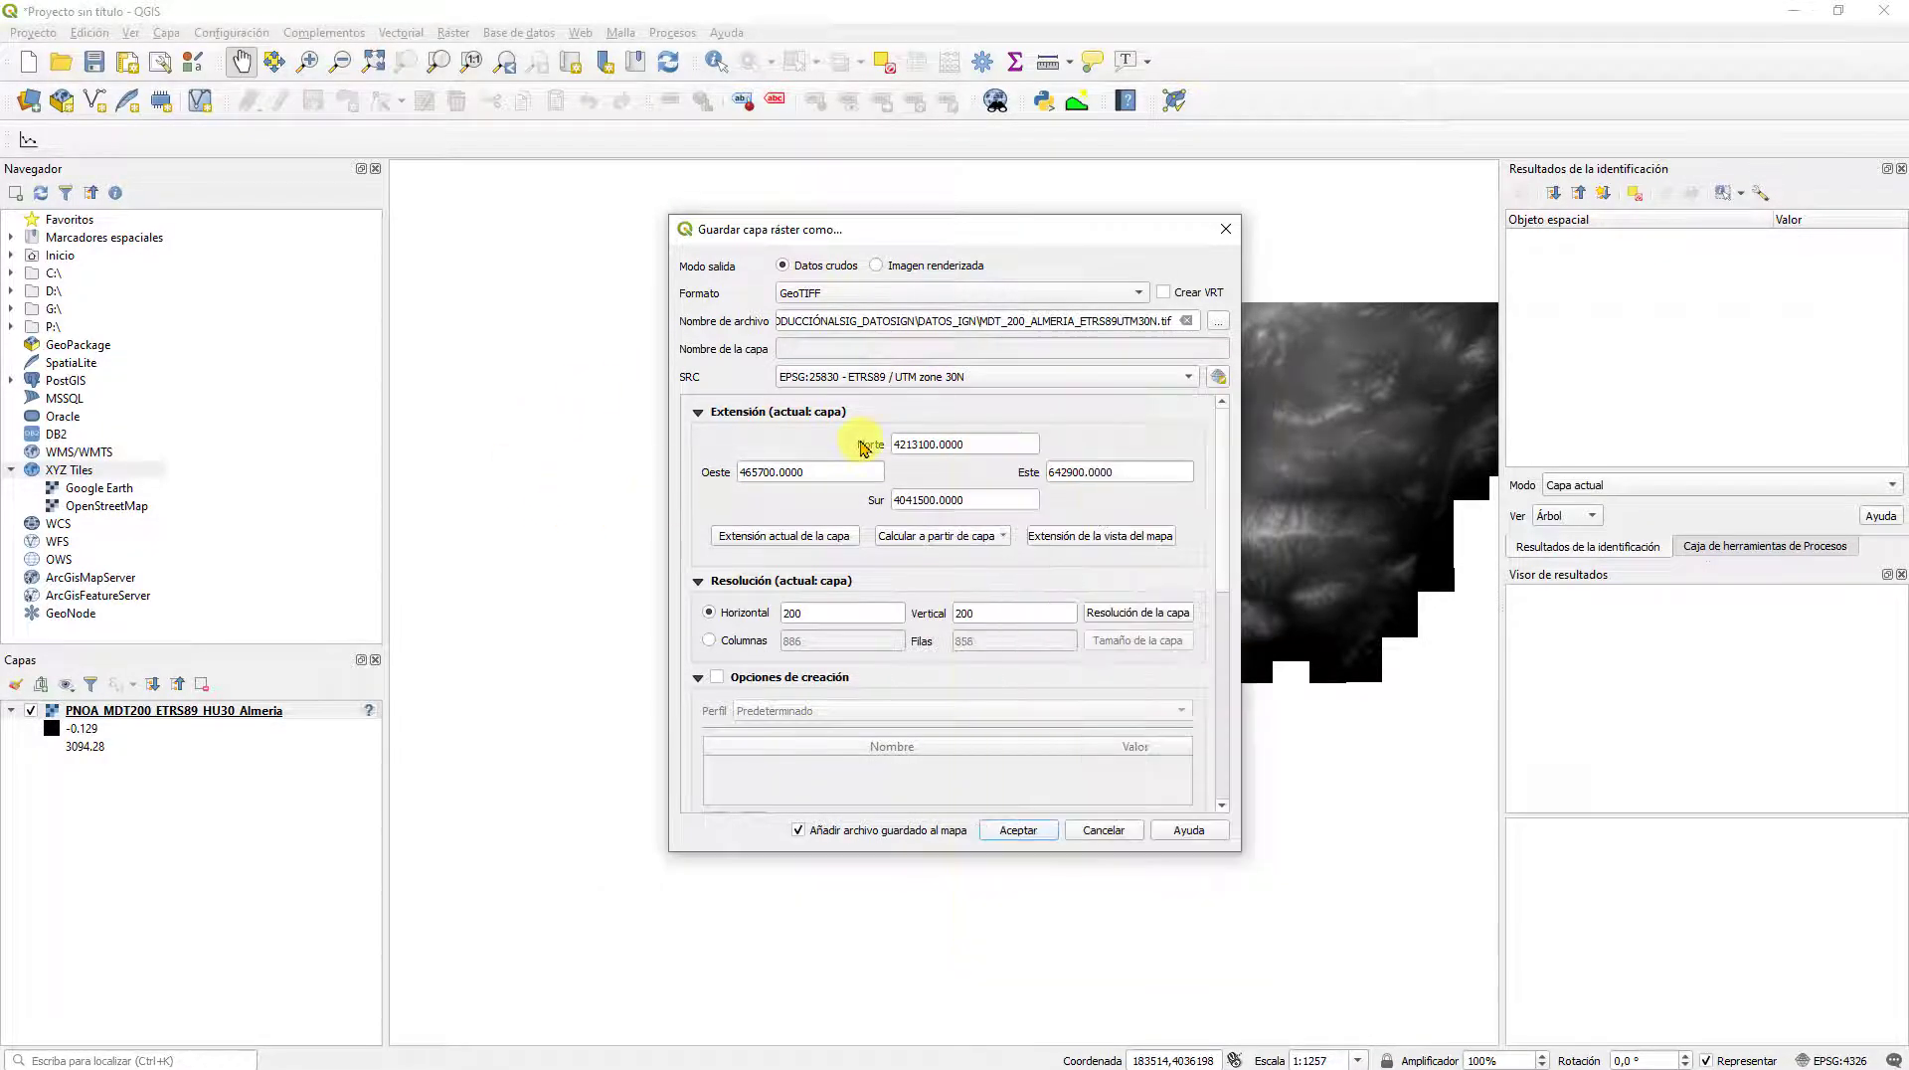
{"action": "left_click", "coordinate": [1018, 831]}
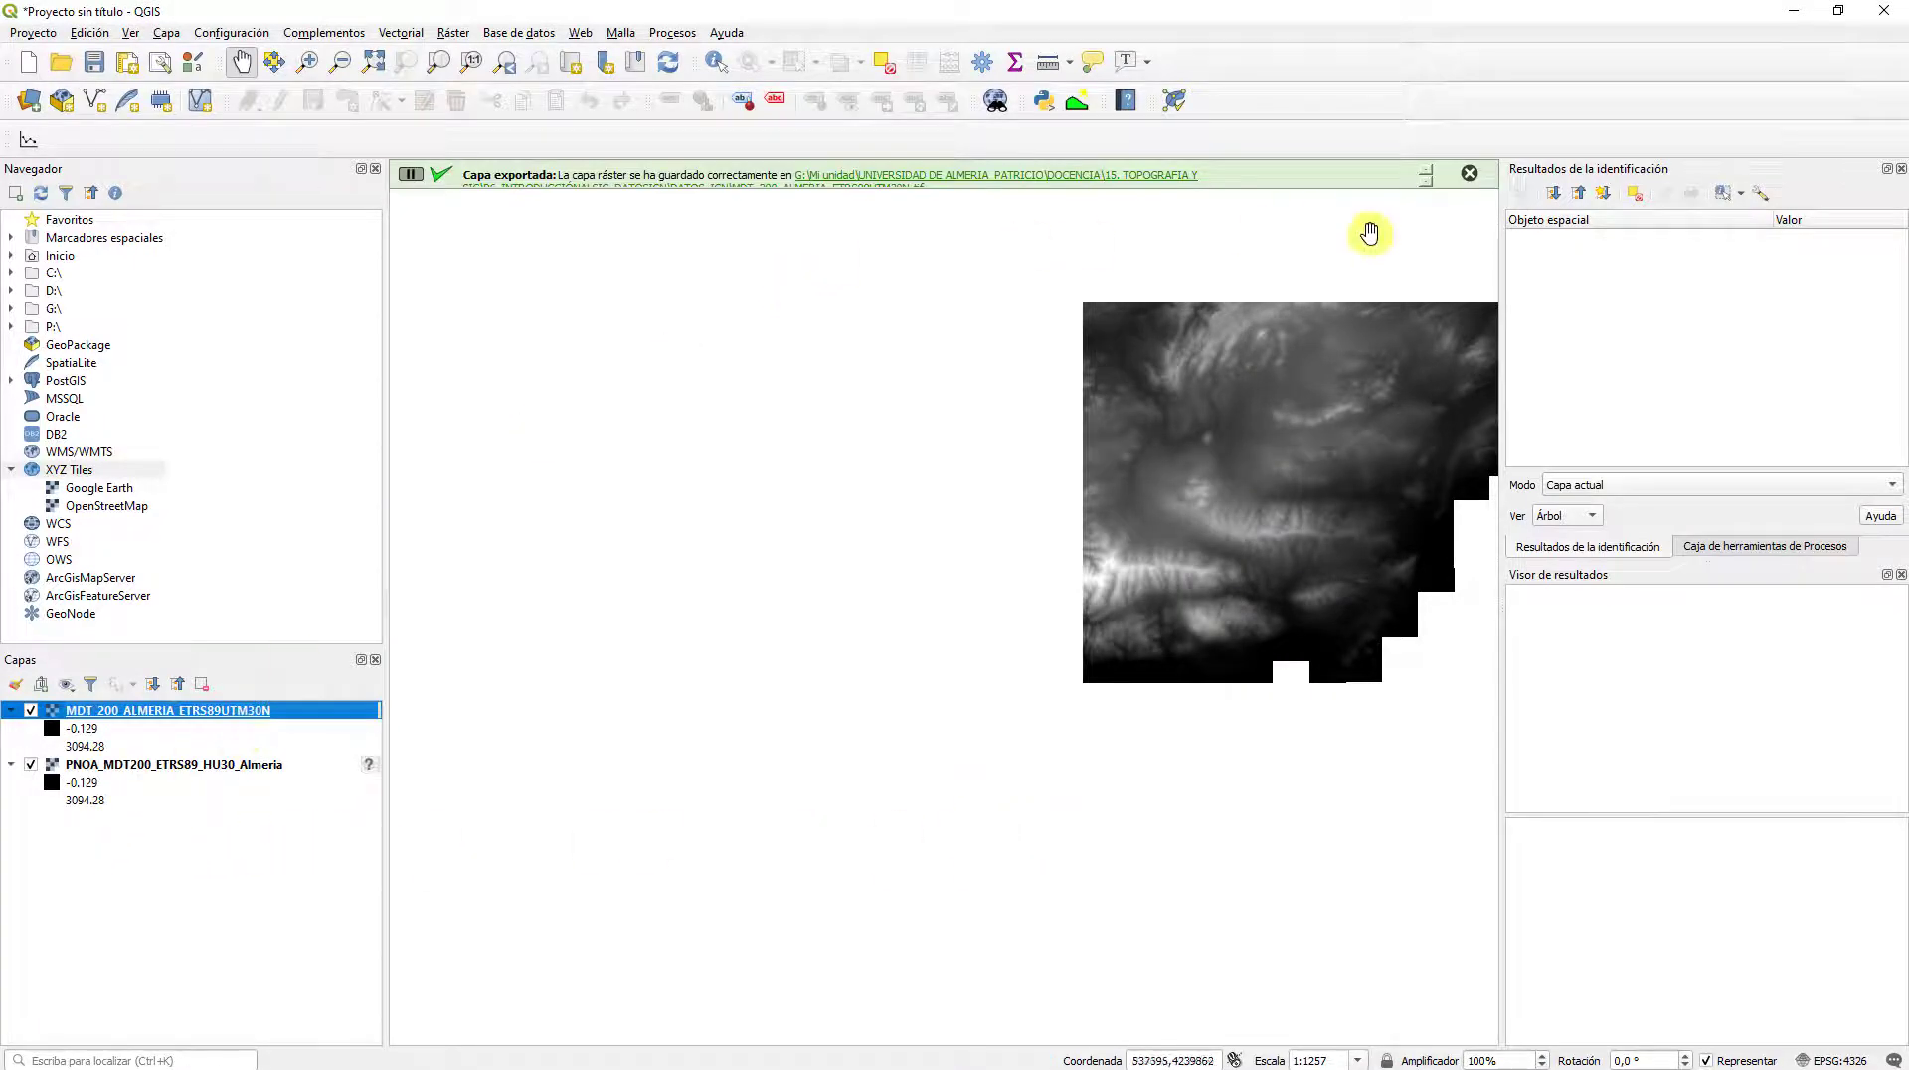
{"action": "left_click", "coordinate": [1469, 174]}
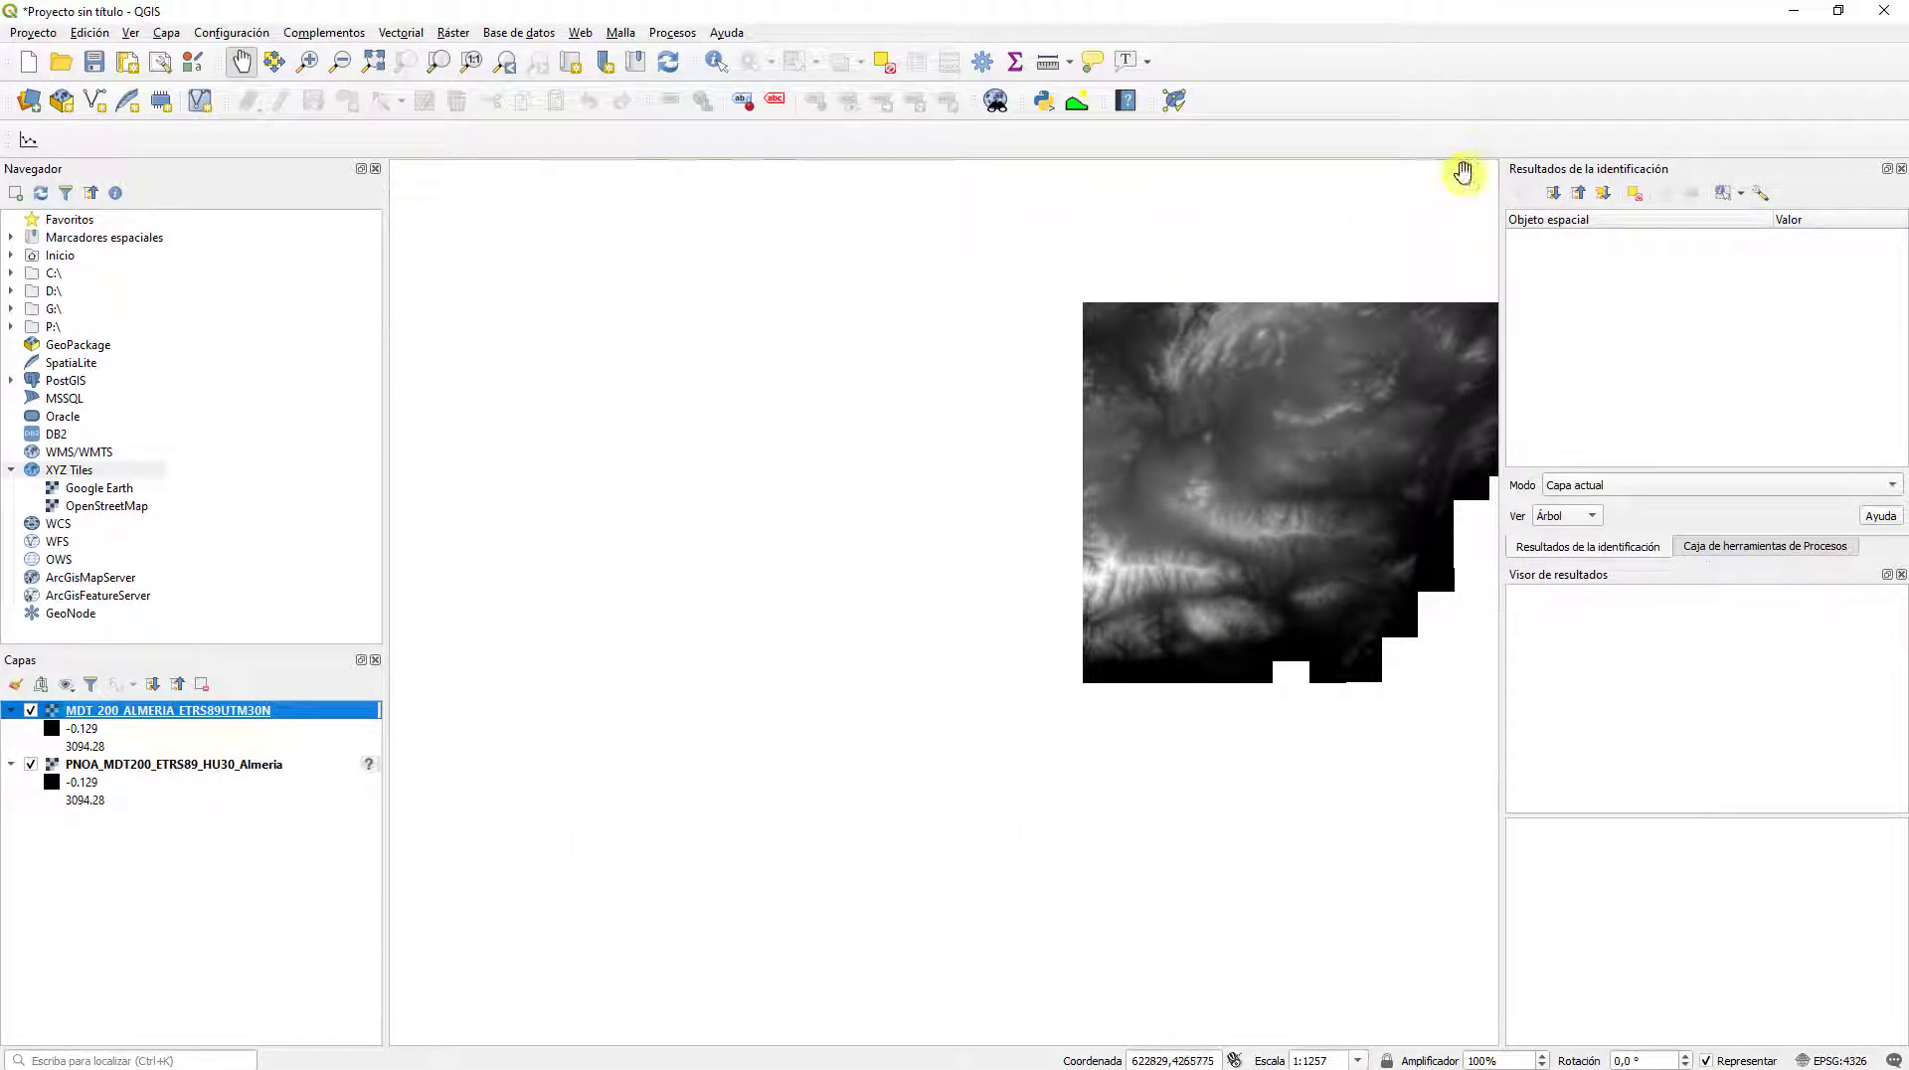
Step: Remove the original PNOA_MDT200_ETRS89_HU30_Almeria layer from the project
{"action": "left_click", "coordinate": [177, 766]}
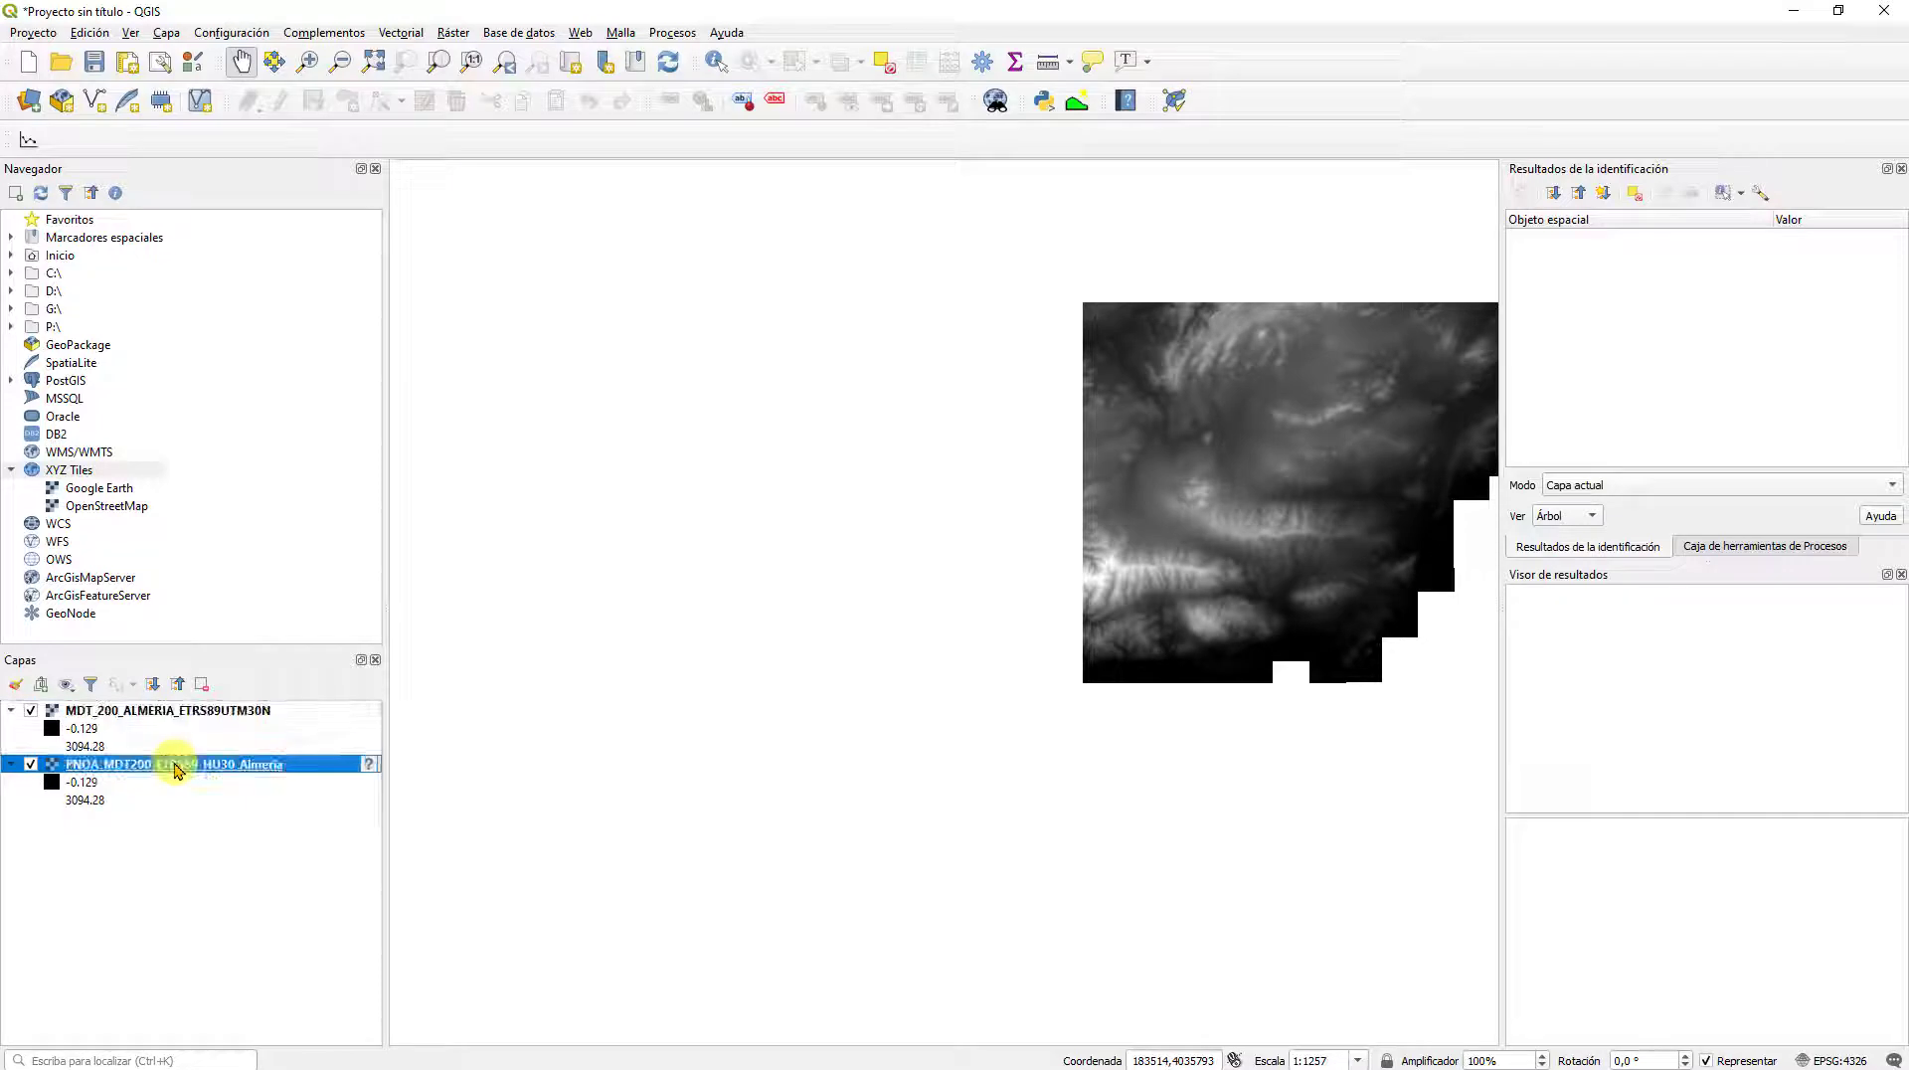
{"action": "right_click", "coordinate": [177, 765]}
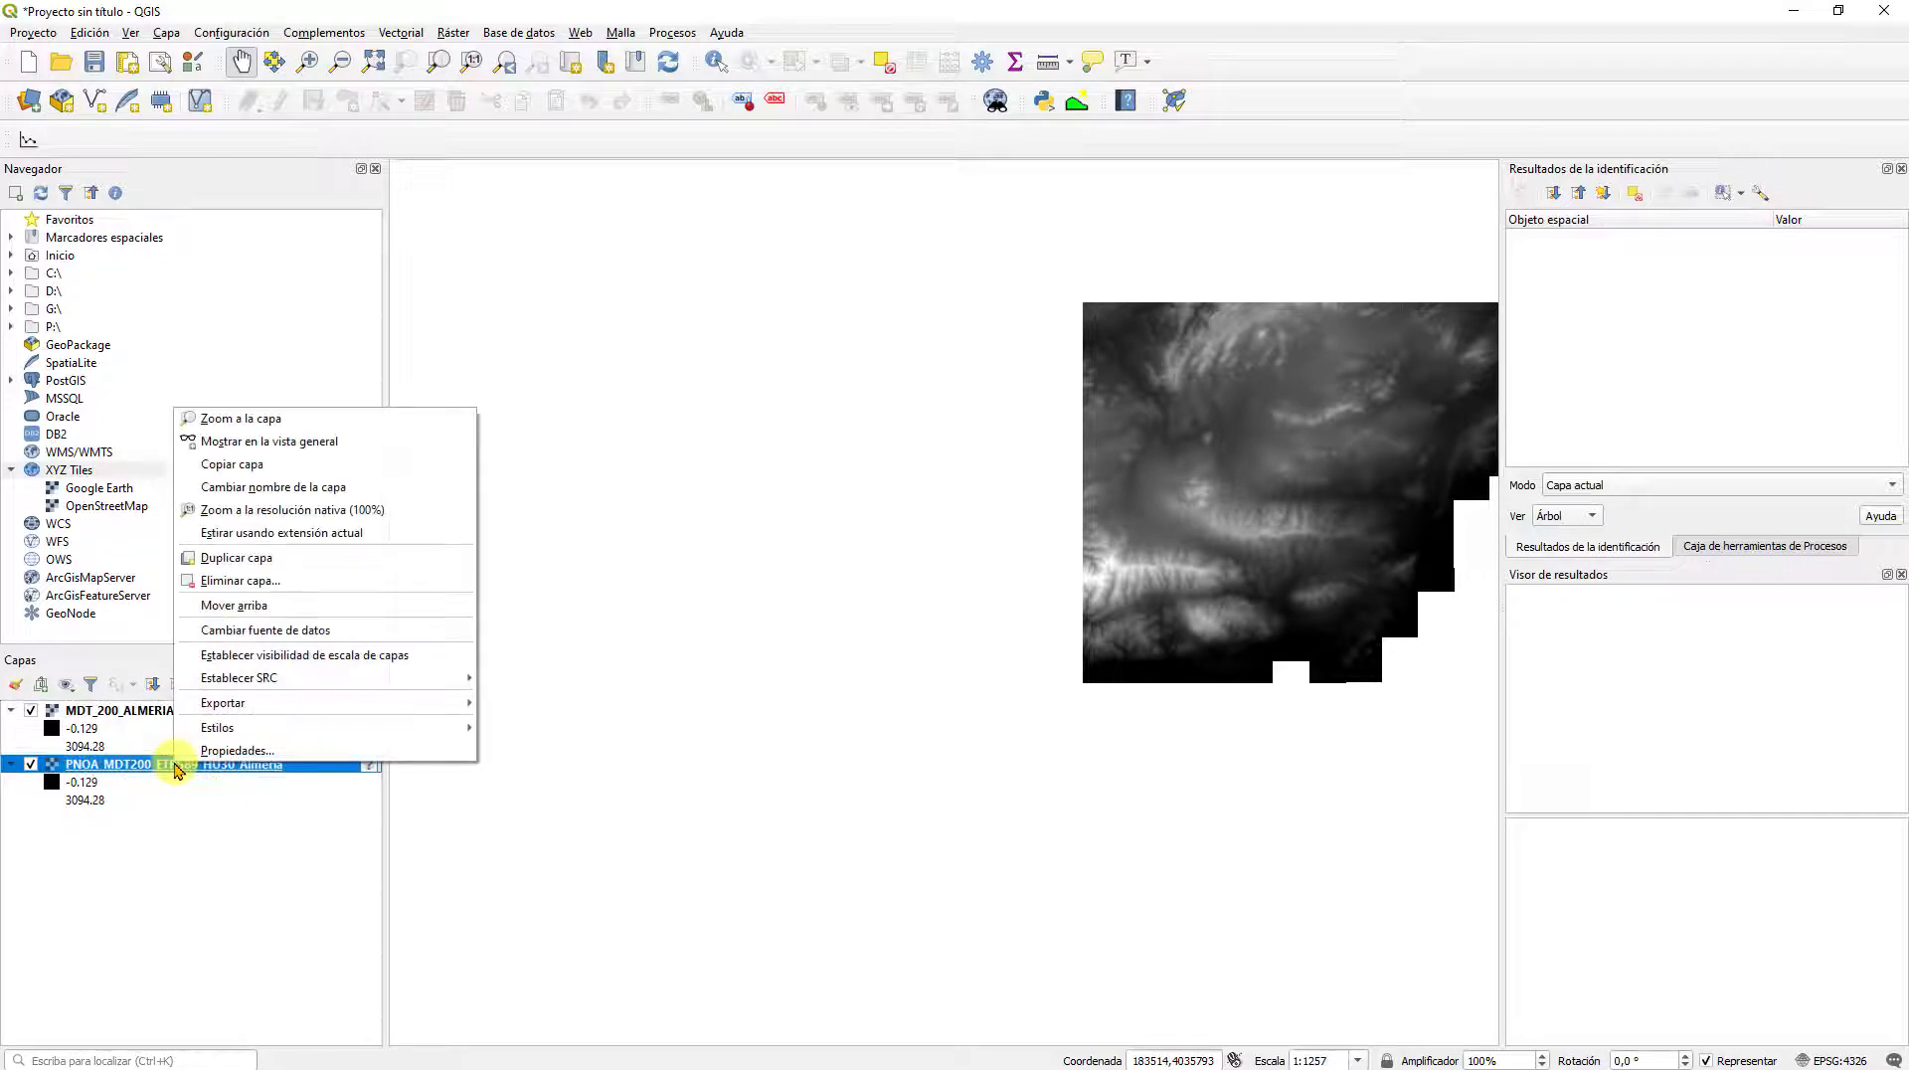
{"action": "left_click", "coordinate": [240, 580]}
{"action": "left_click", "coordinate": [919, 568]}
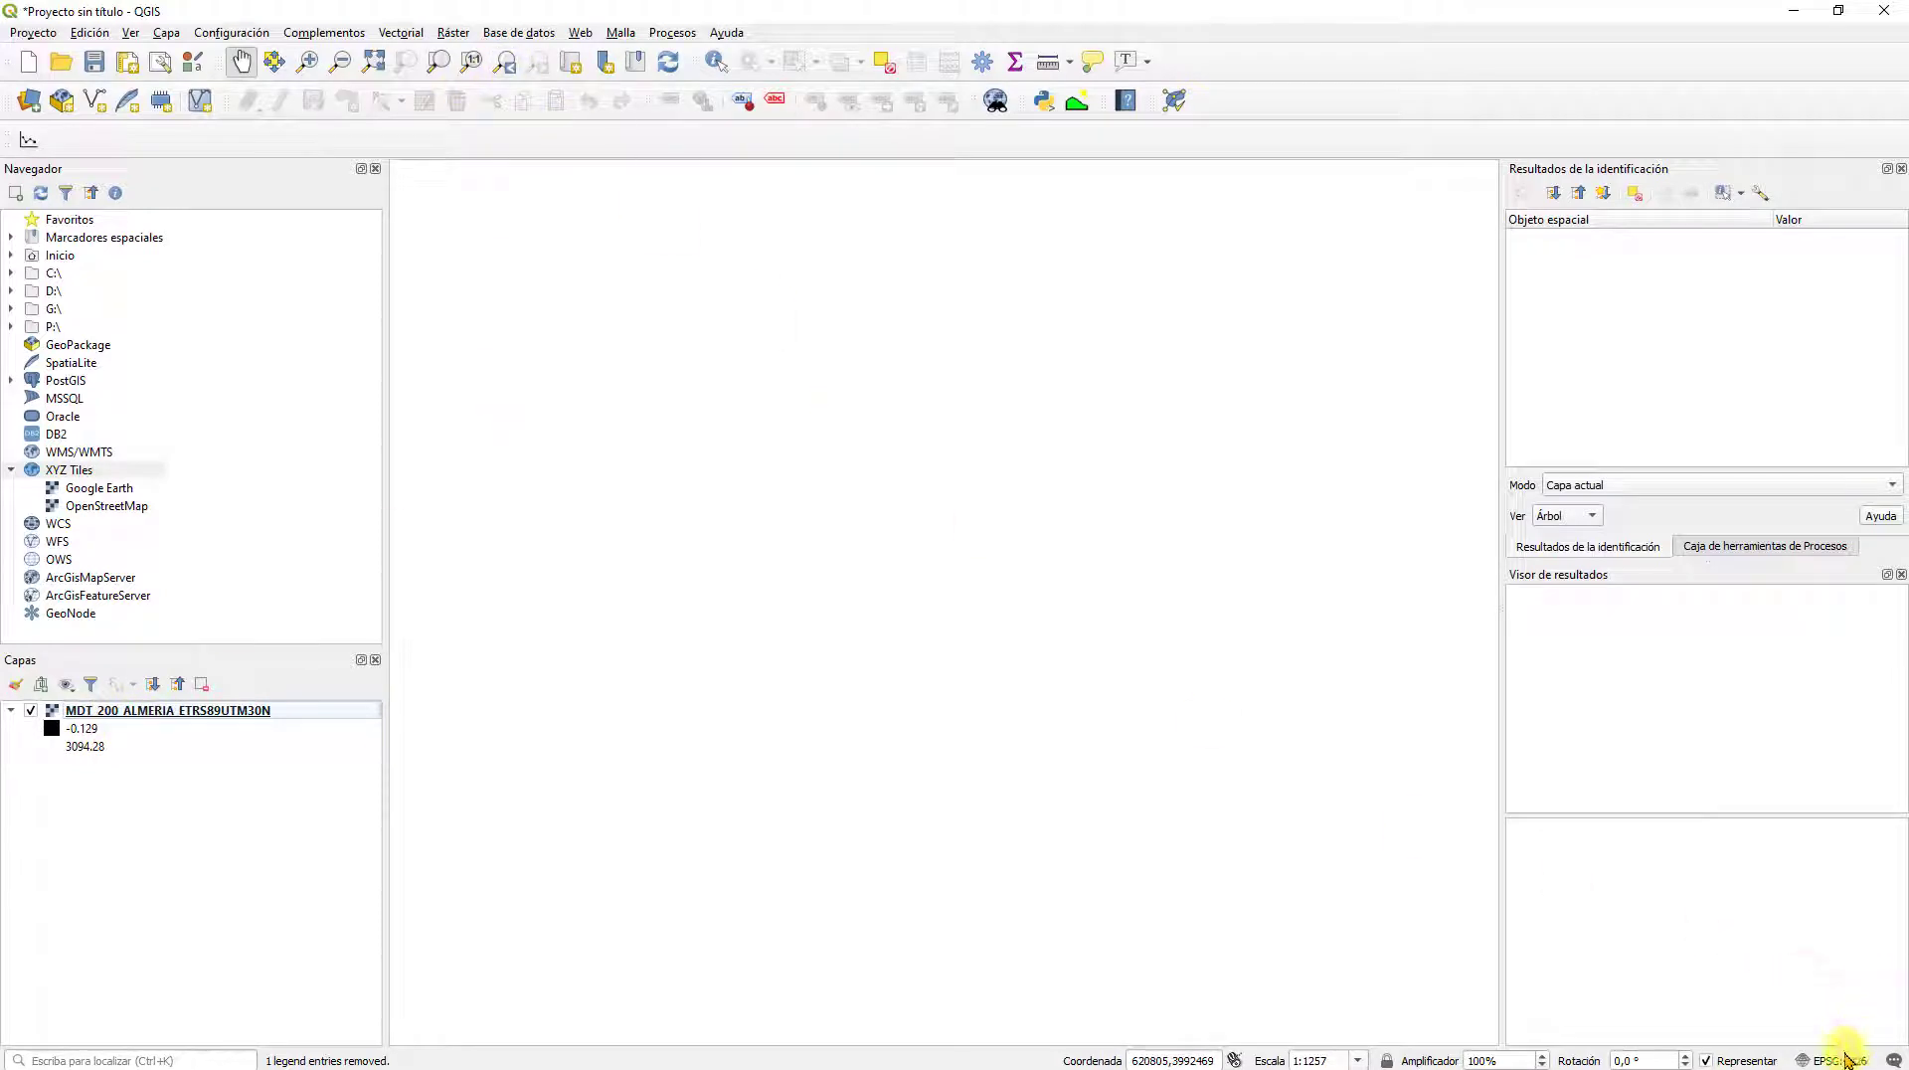
Step: Check the source coordinate system in the properties of the MDT_200_ALMERIA_ETRS89UTM30N layer, and close them without changes
{"action": "right_click", "coordinate": [157, 710]}
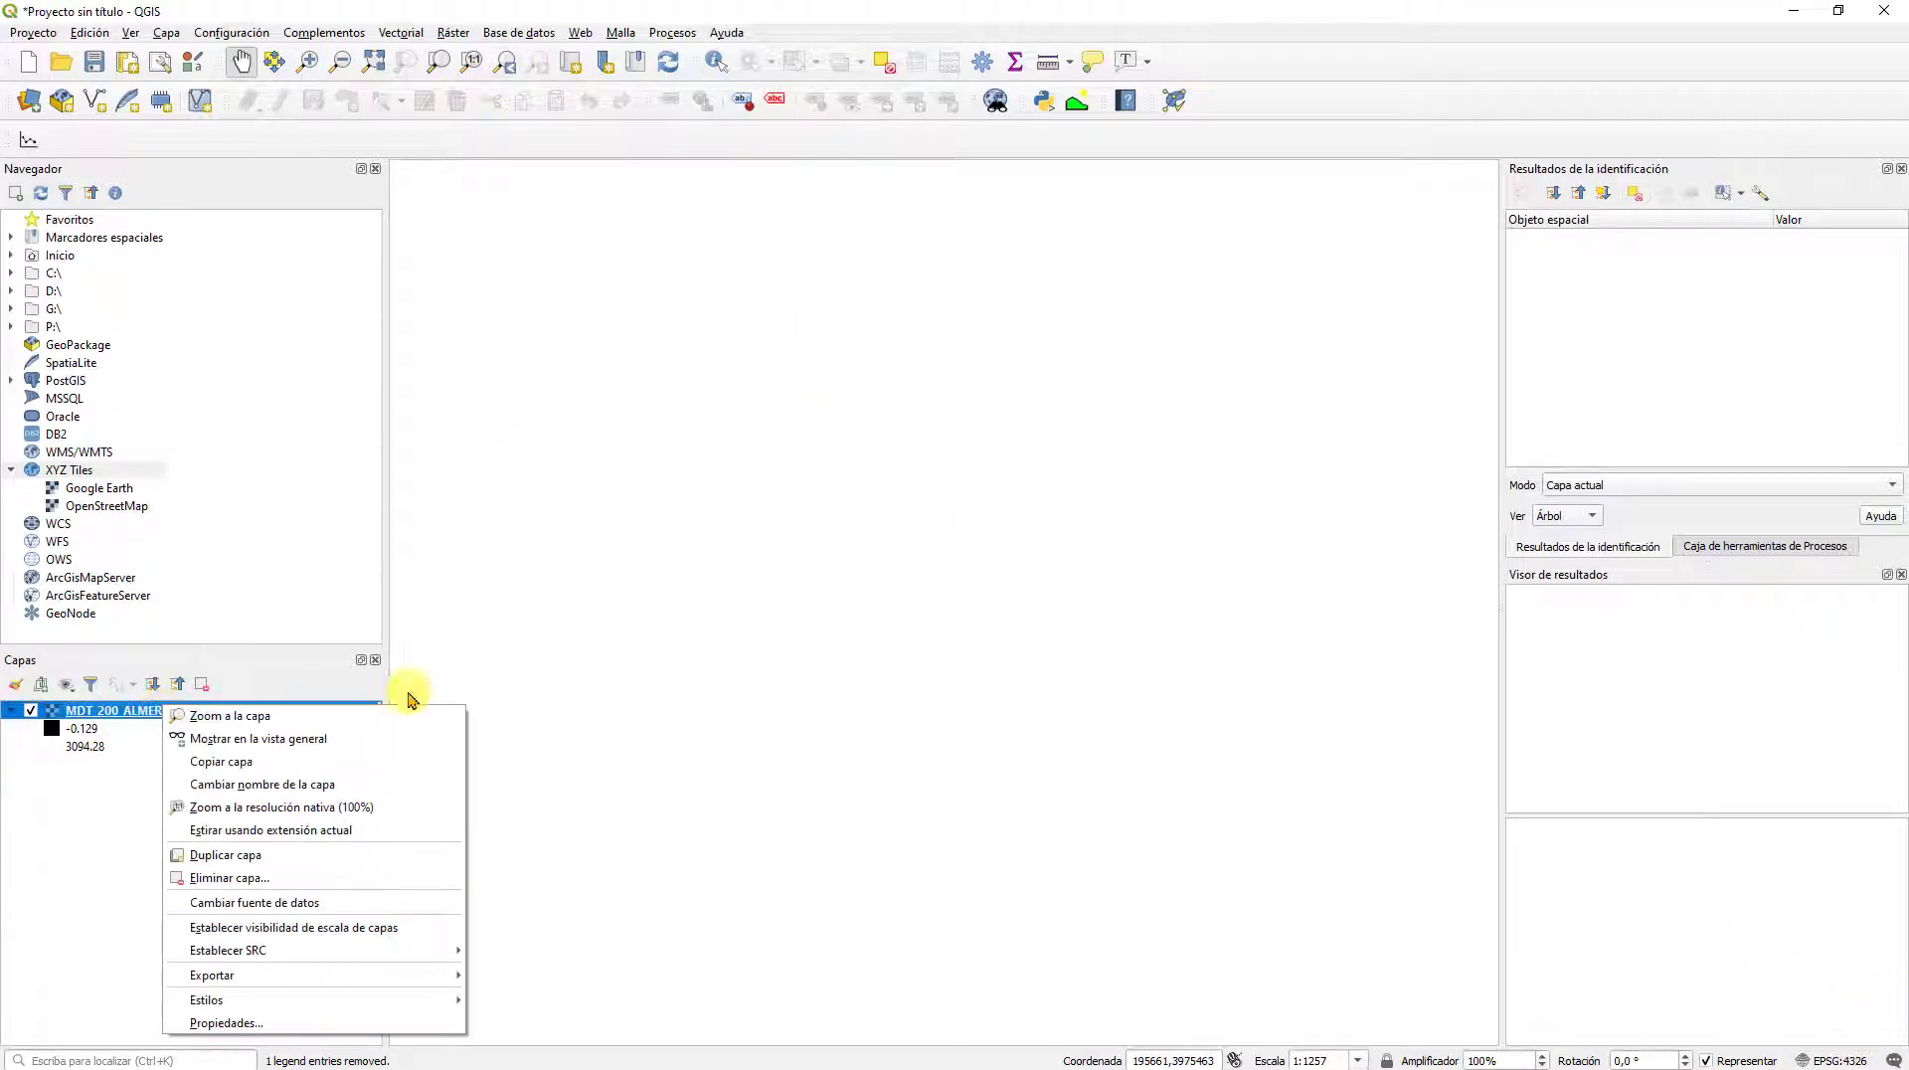
{"action": "left_click", "coordinate": [903, 532]}
{"action": "right_click", "coordinate": [144, 714]}
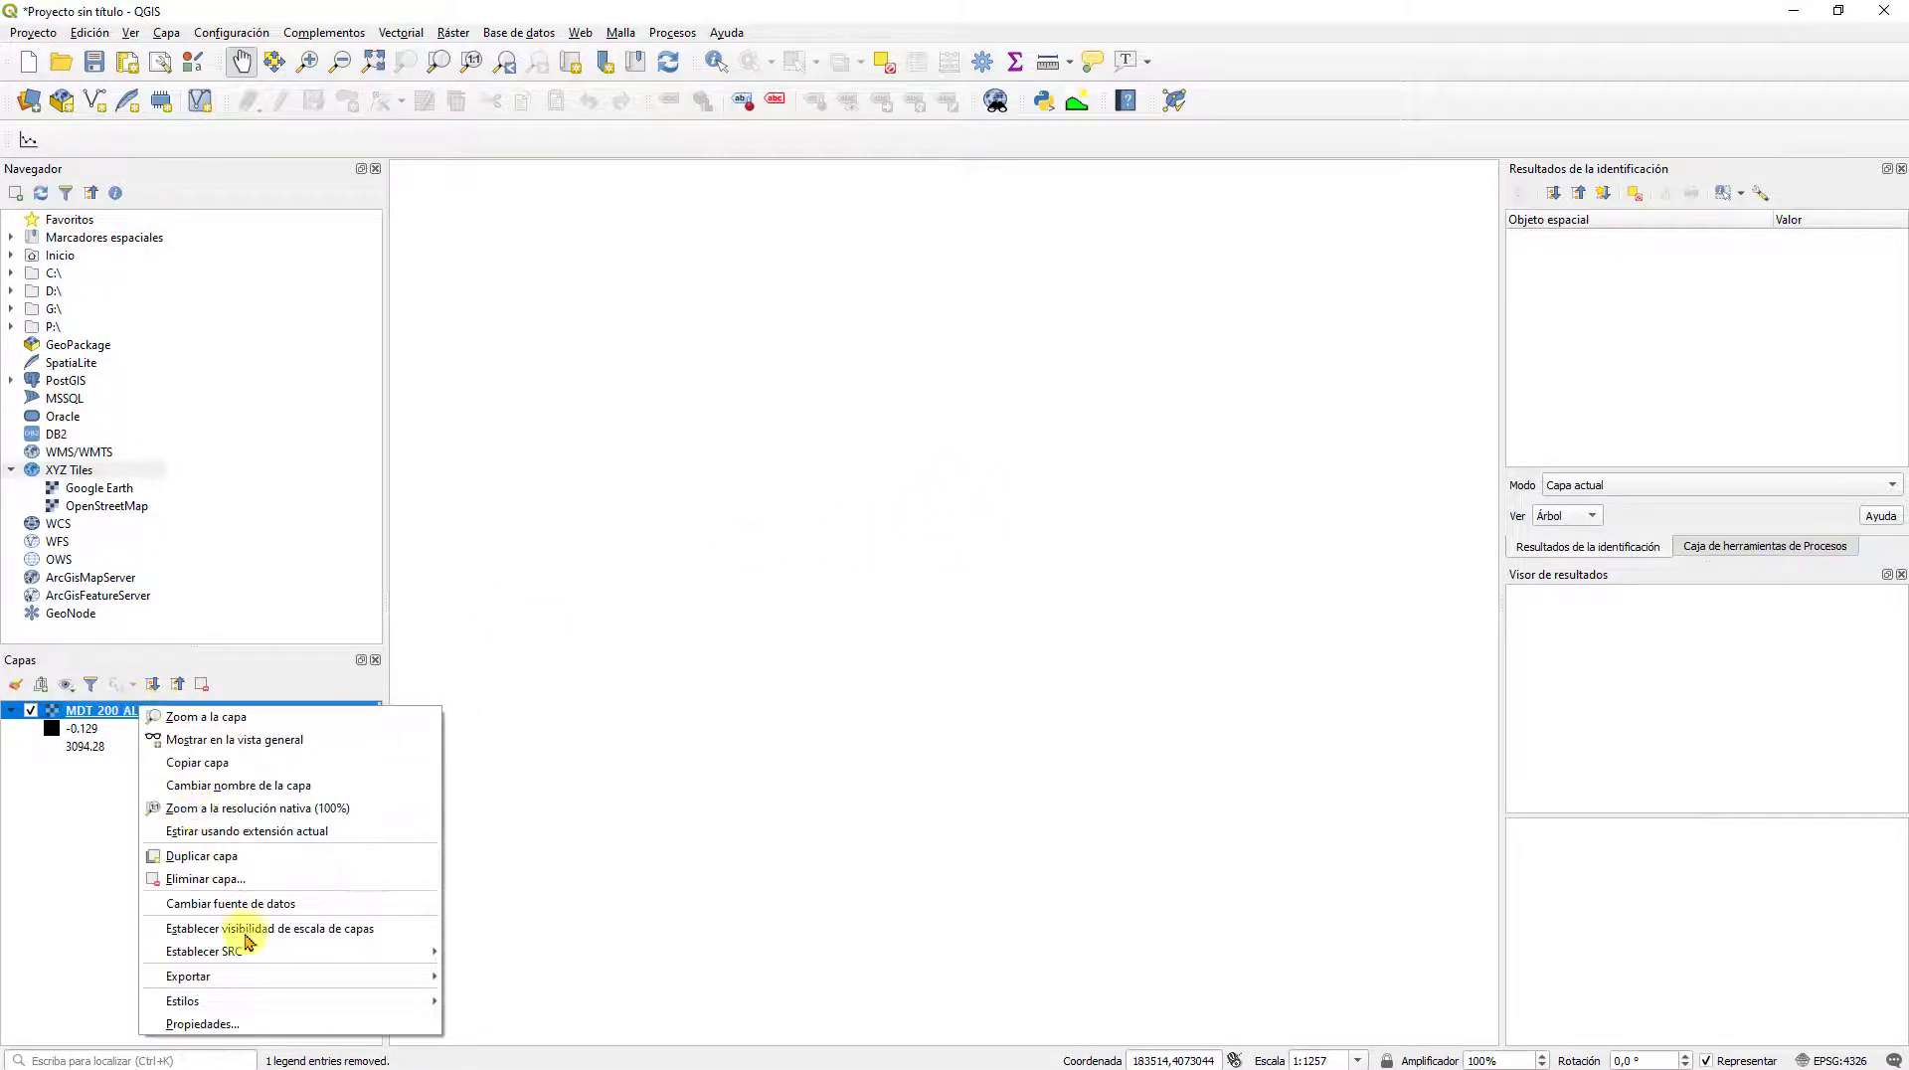
{"action": "left_click", "coordinate": [204, 1023]}
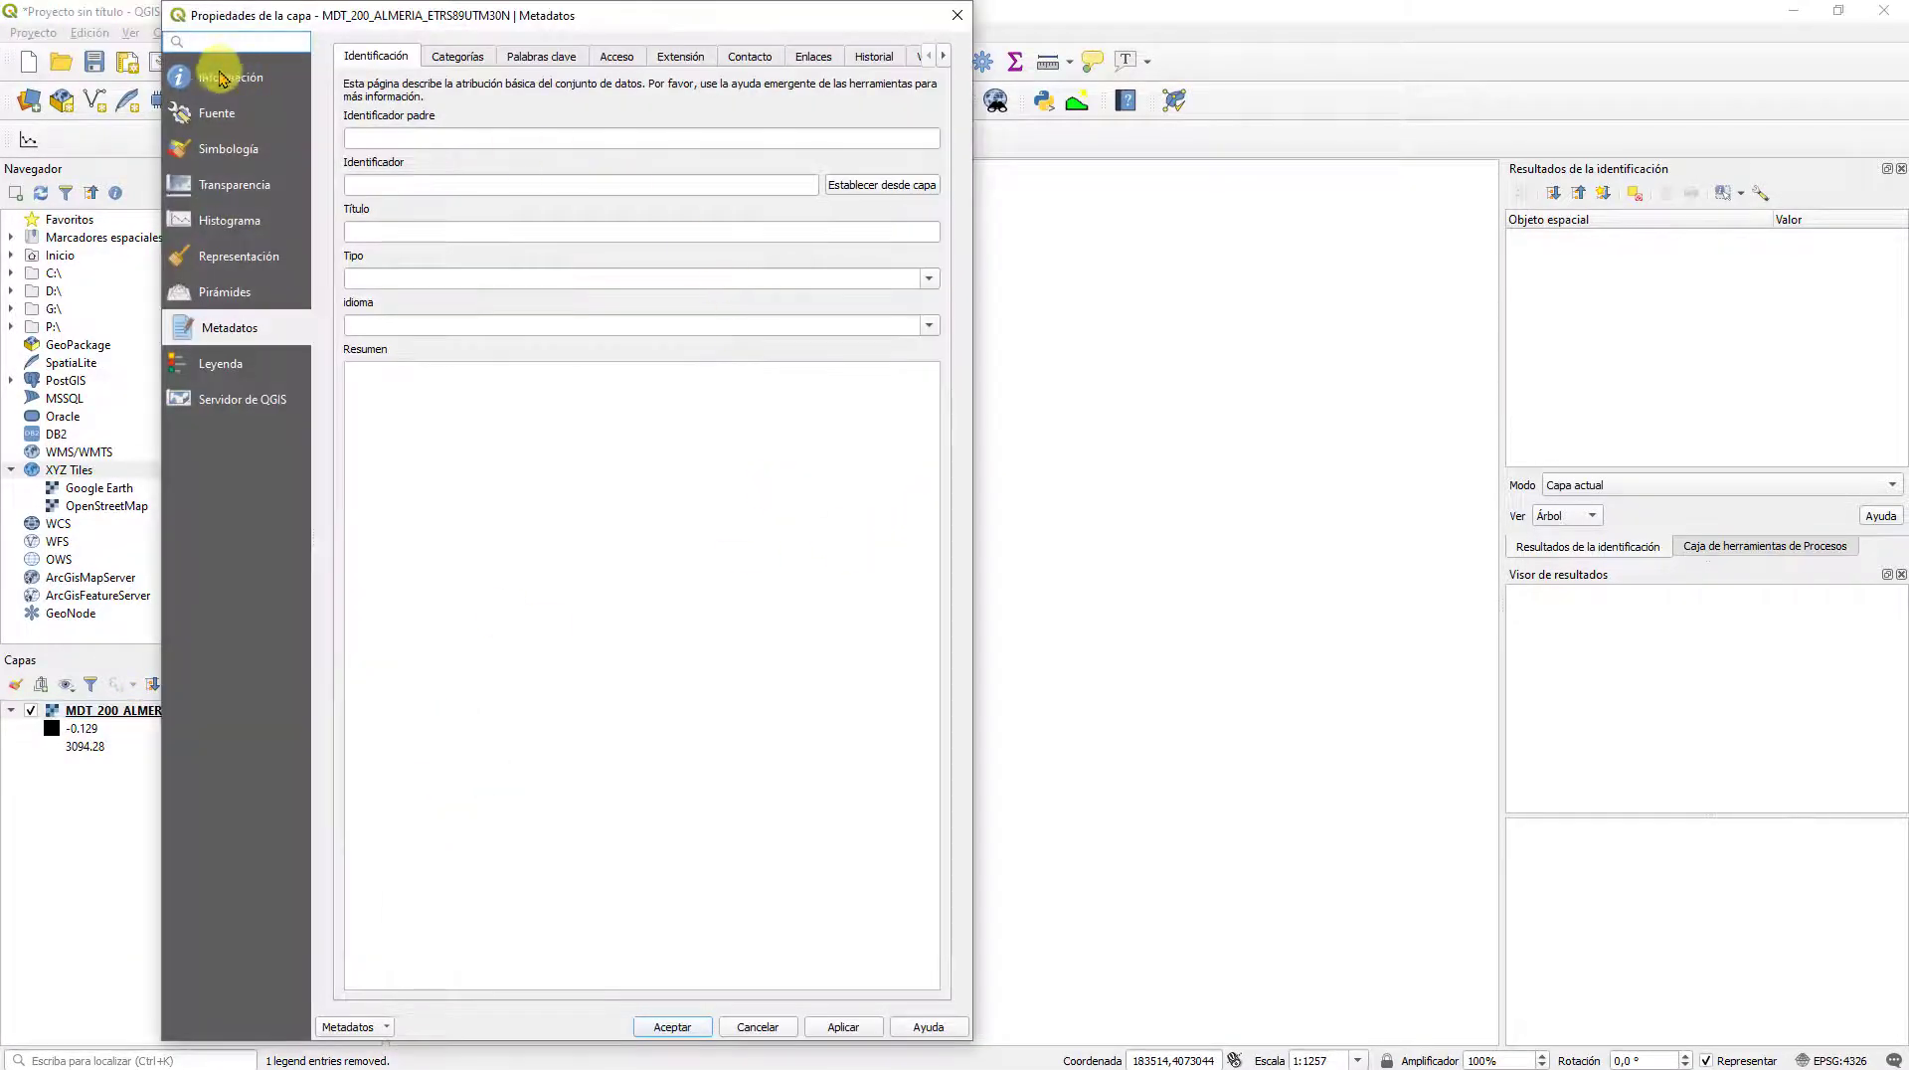
{"action": "left_click", "coordinate": [215, 111]}
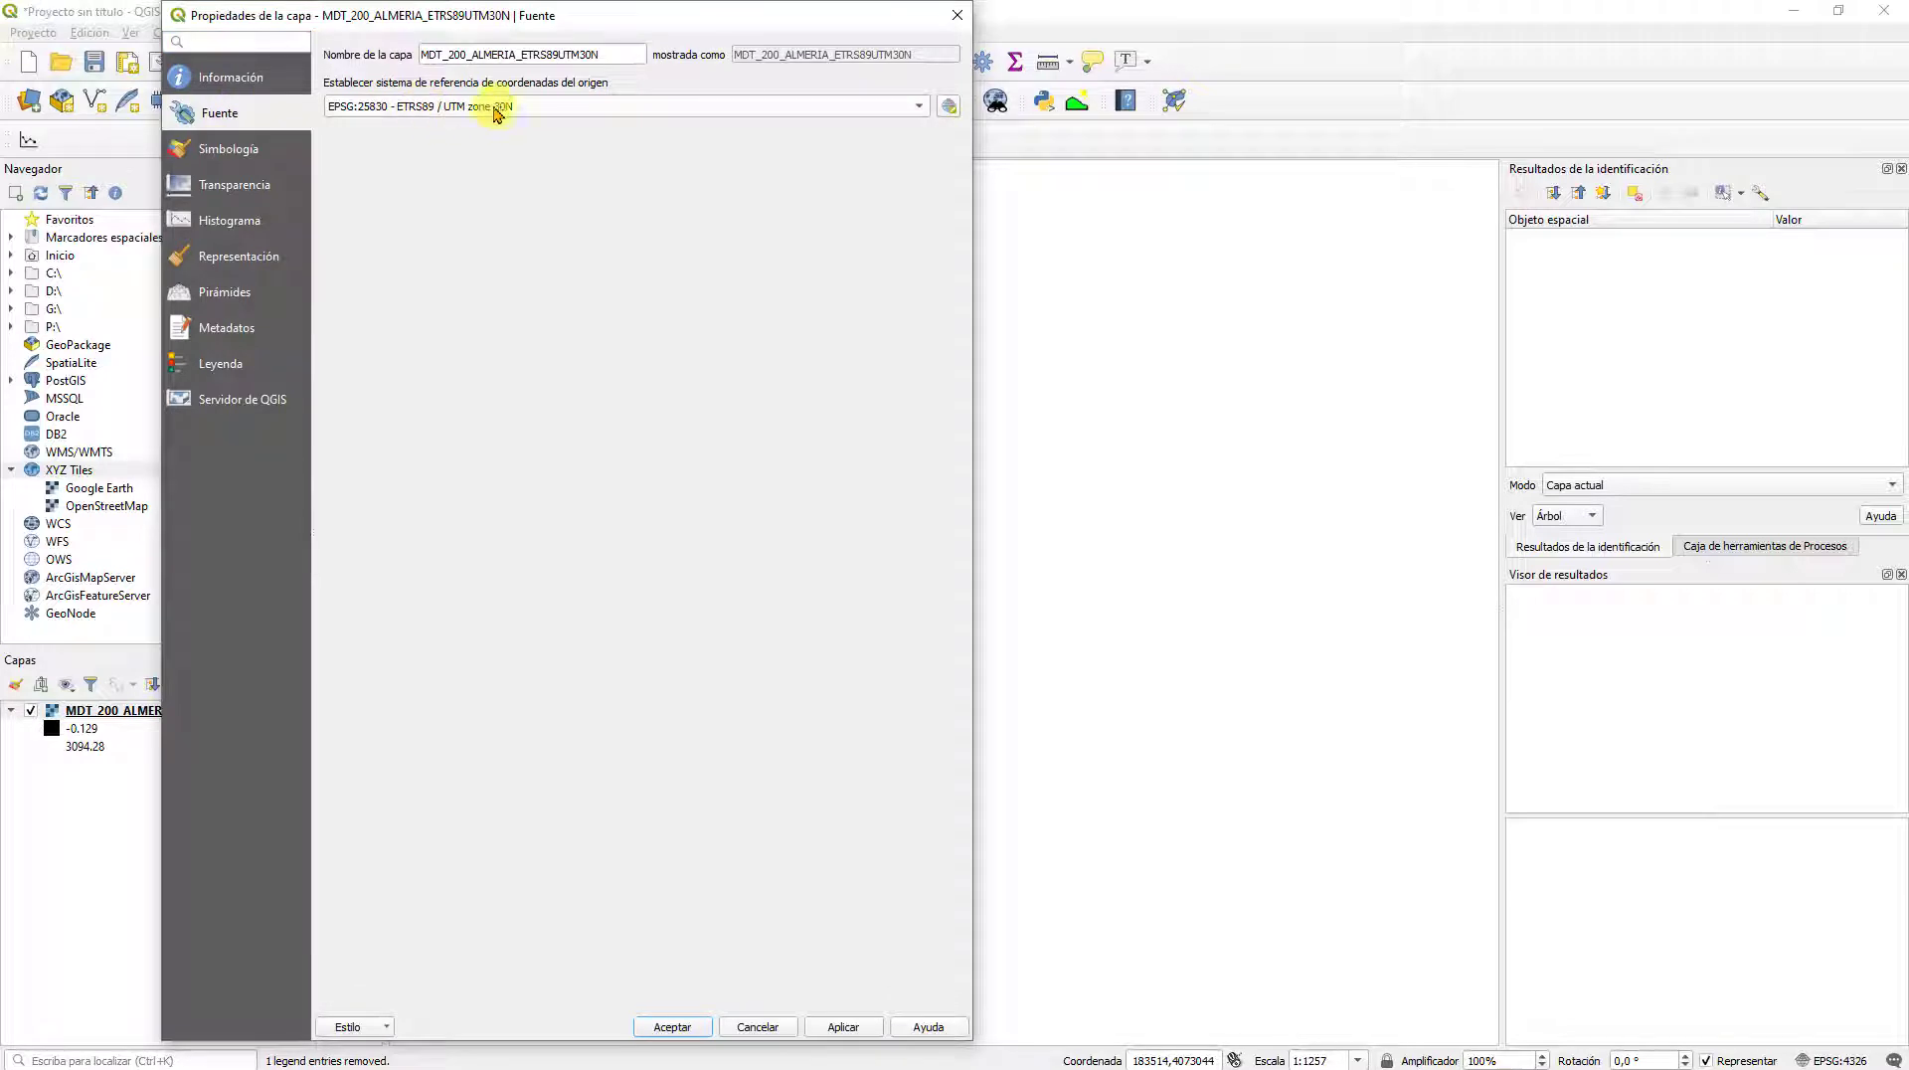
{"action": "left_click", "coordinate": [760, 1028]}
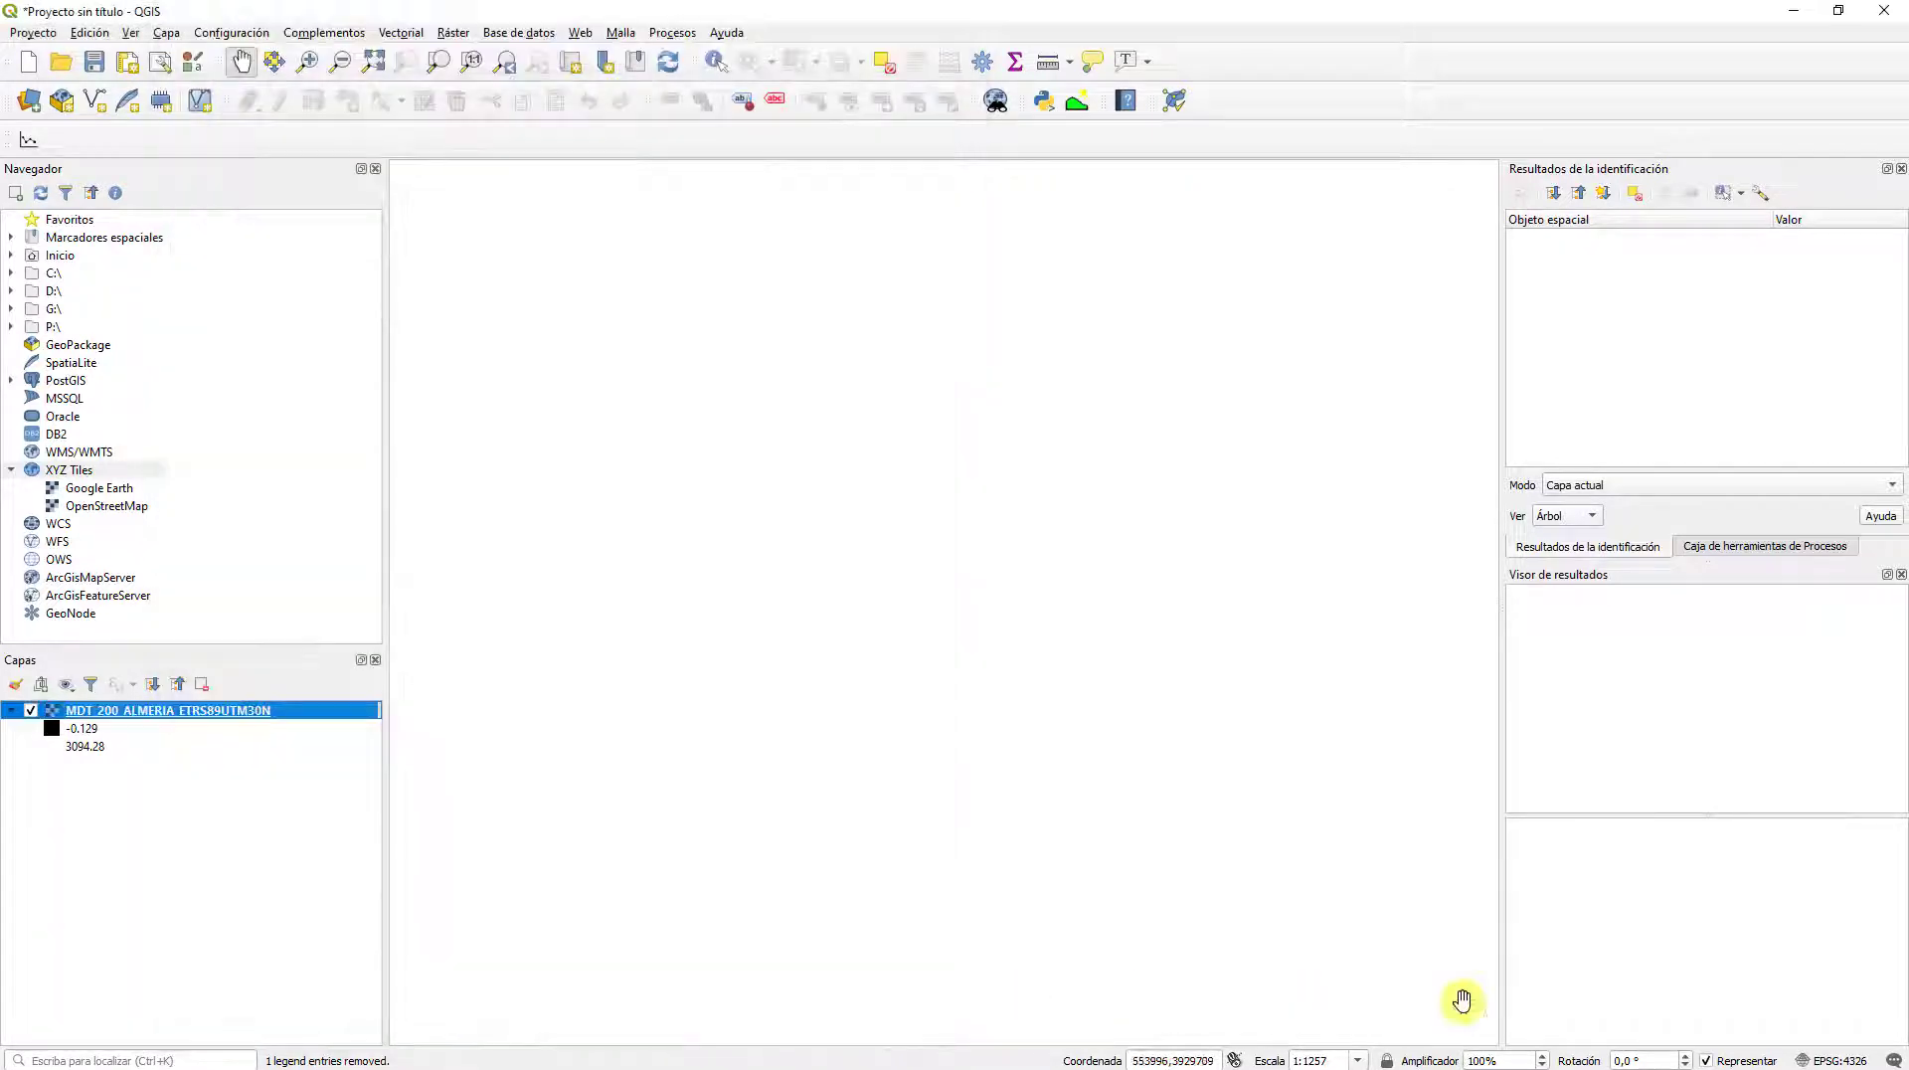
Step: Set the project's coordinate reference system to ETRS89 / UTM zone 30N (EPSG:25830)
{"action": "left_click", "coordinate": [1840, 1058]}
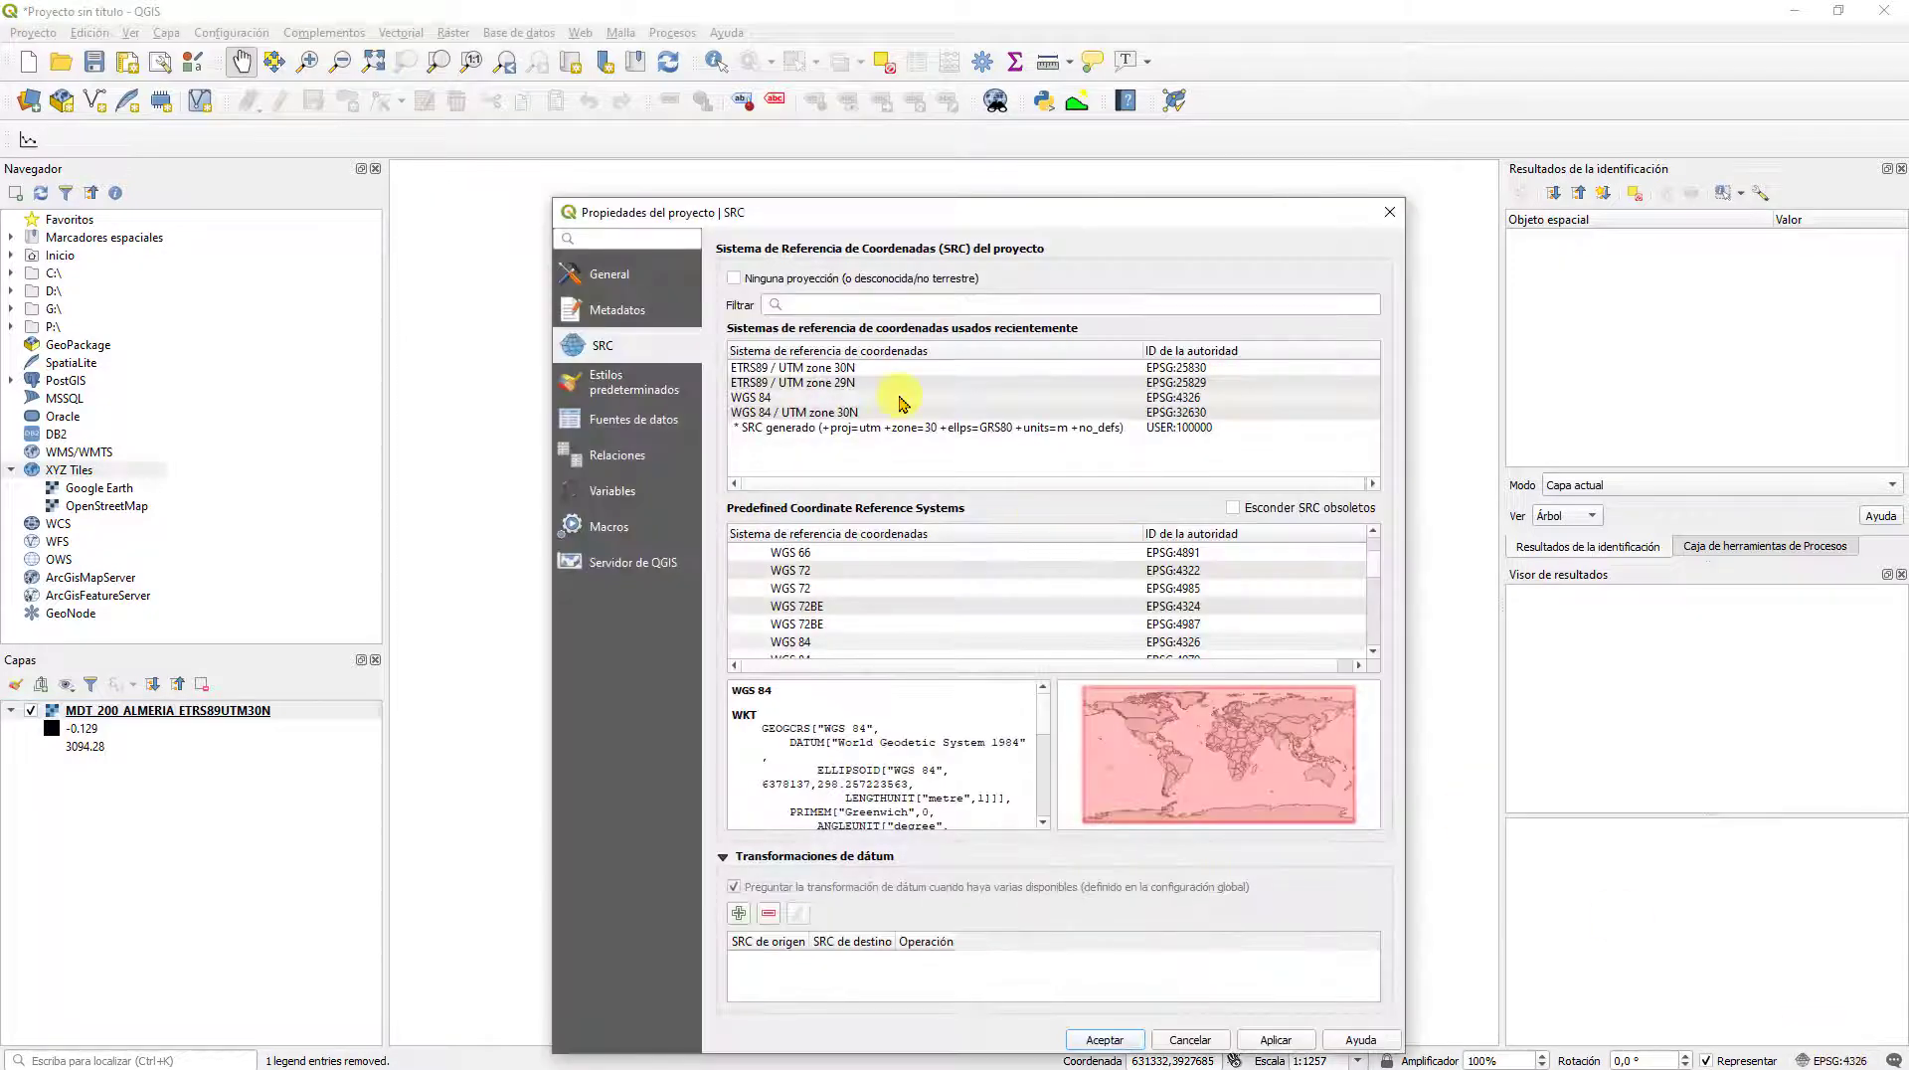
{"action": "left_click", "coordinate": [825, 369]}
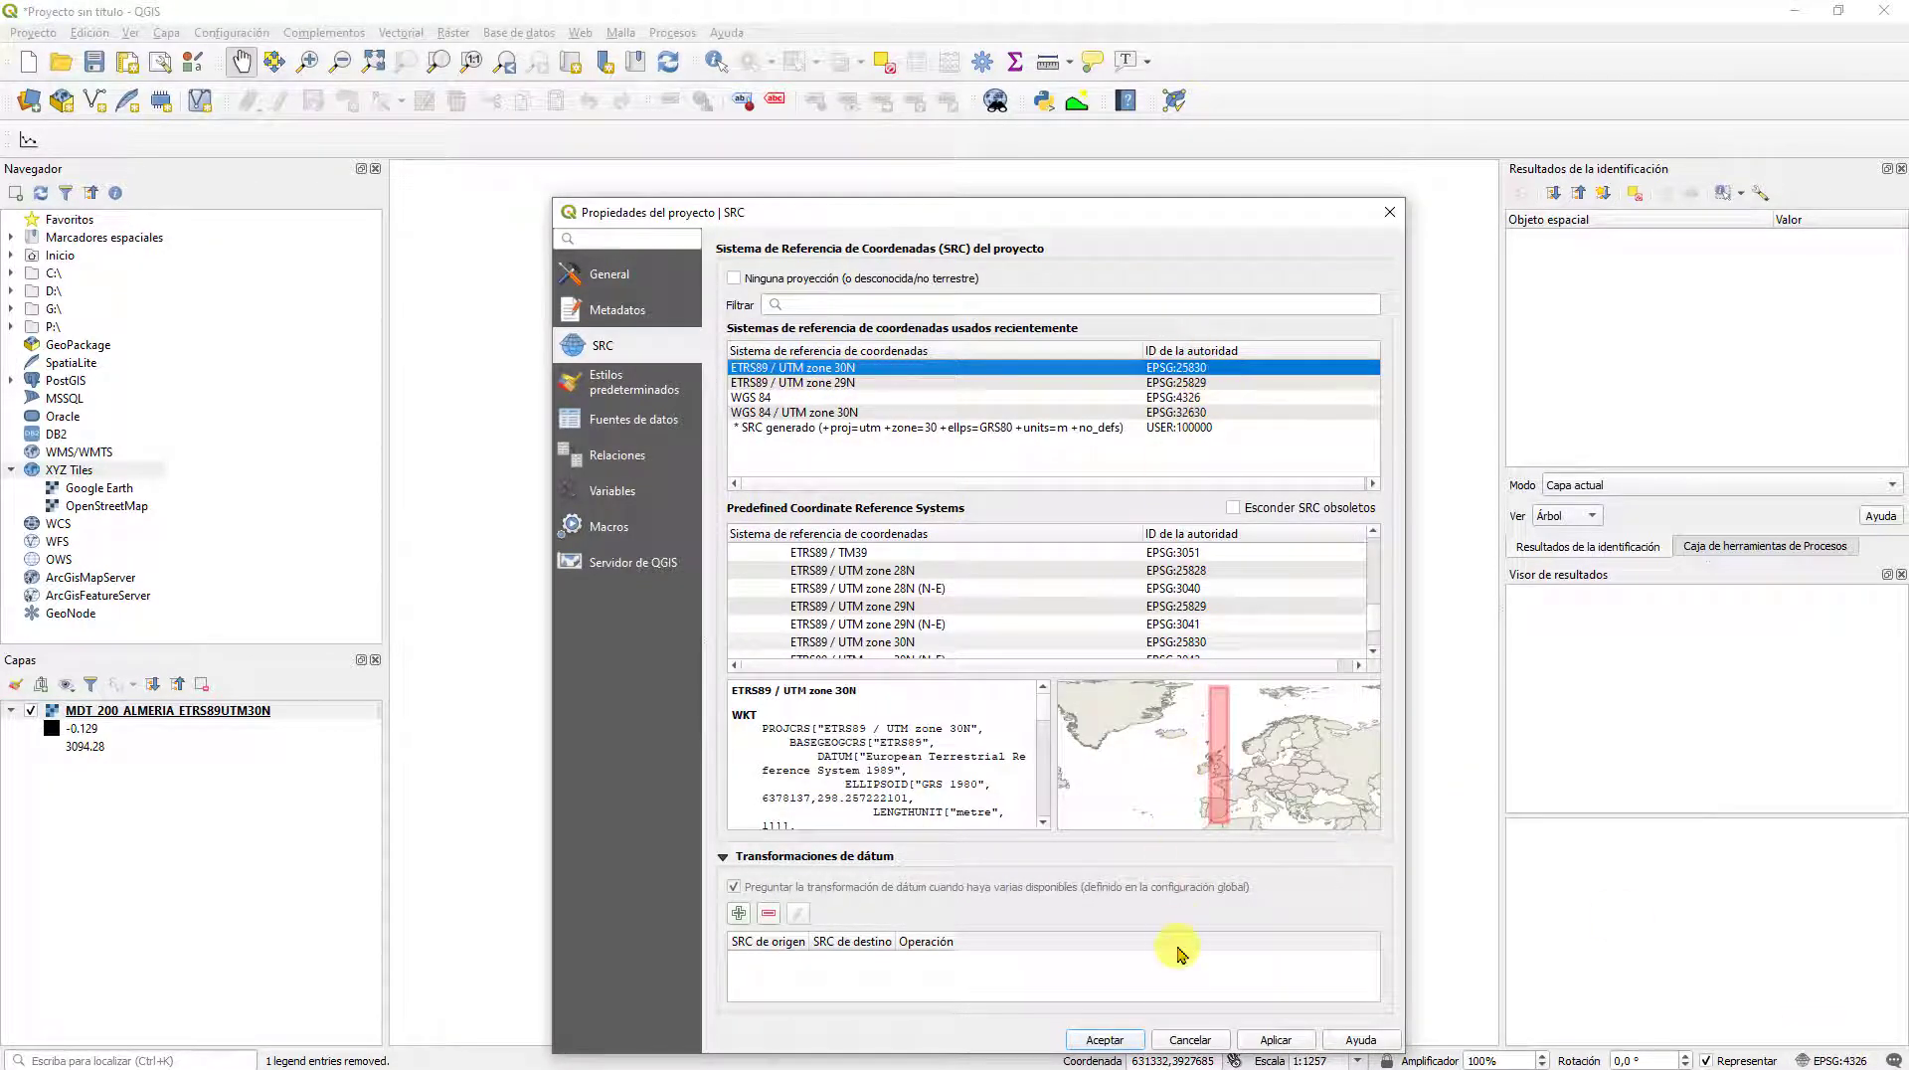
{"action": "left_click", "coordinate": [1274, 1039]}
{"action": "left_click", "coordinate": [1125, 1044]}
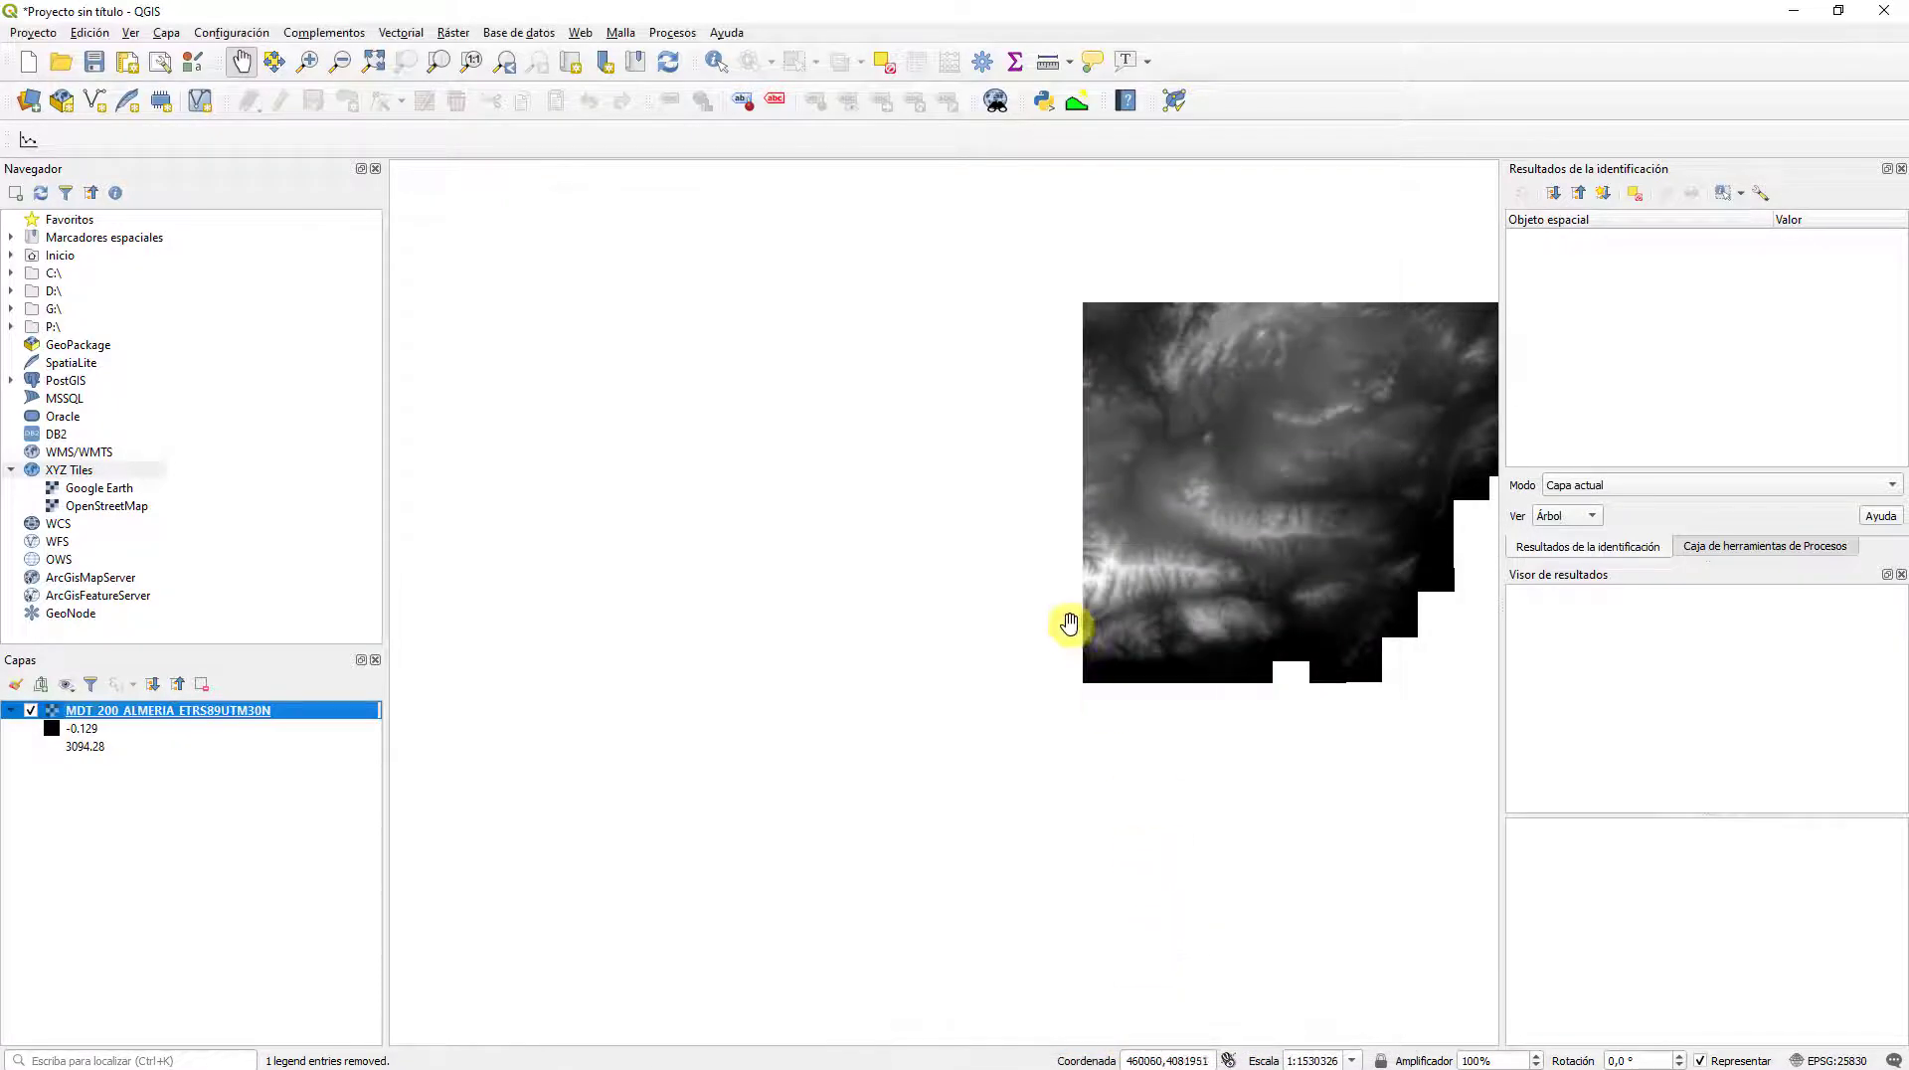
{"action": "scroll", "coordinate": [1128, 575], "scroll_direction": "down", "scroll_amount": 3}
{"action": "left_click_drag", "start_coordinate": [1129, 574], "coordinate": [993, 545]}
{"action": "scroll", "coordinate": [986, 552], "scroll_direction": "up", "scroll_amount": 2}
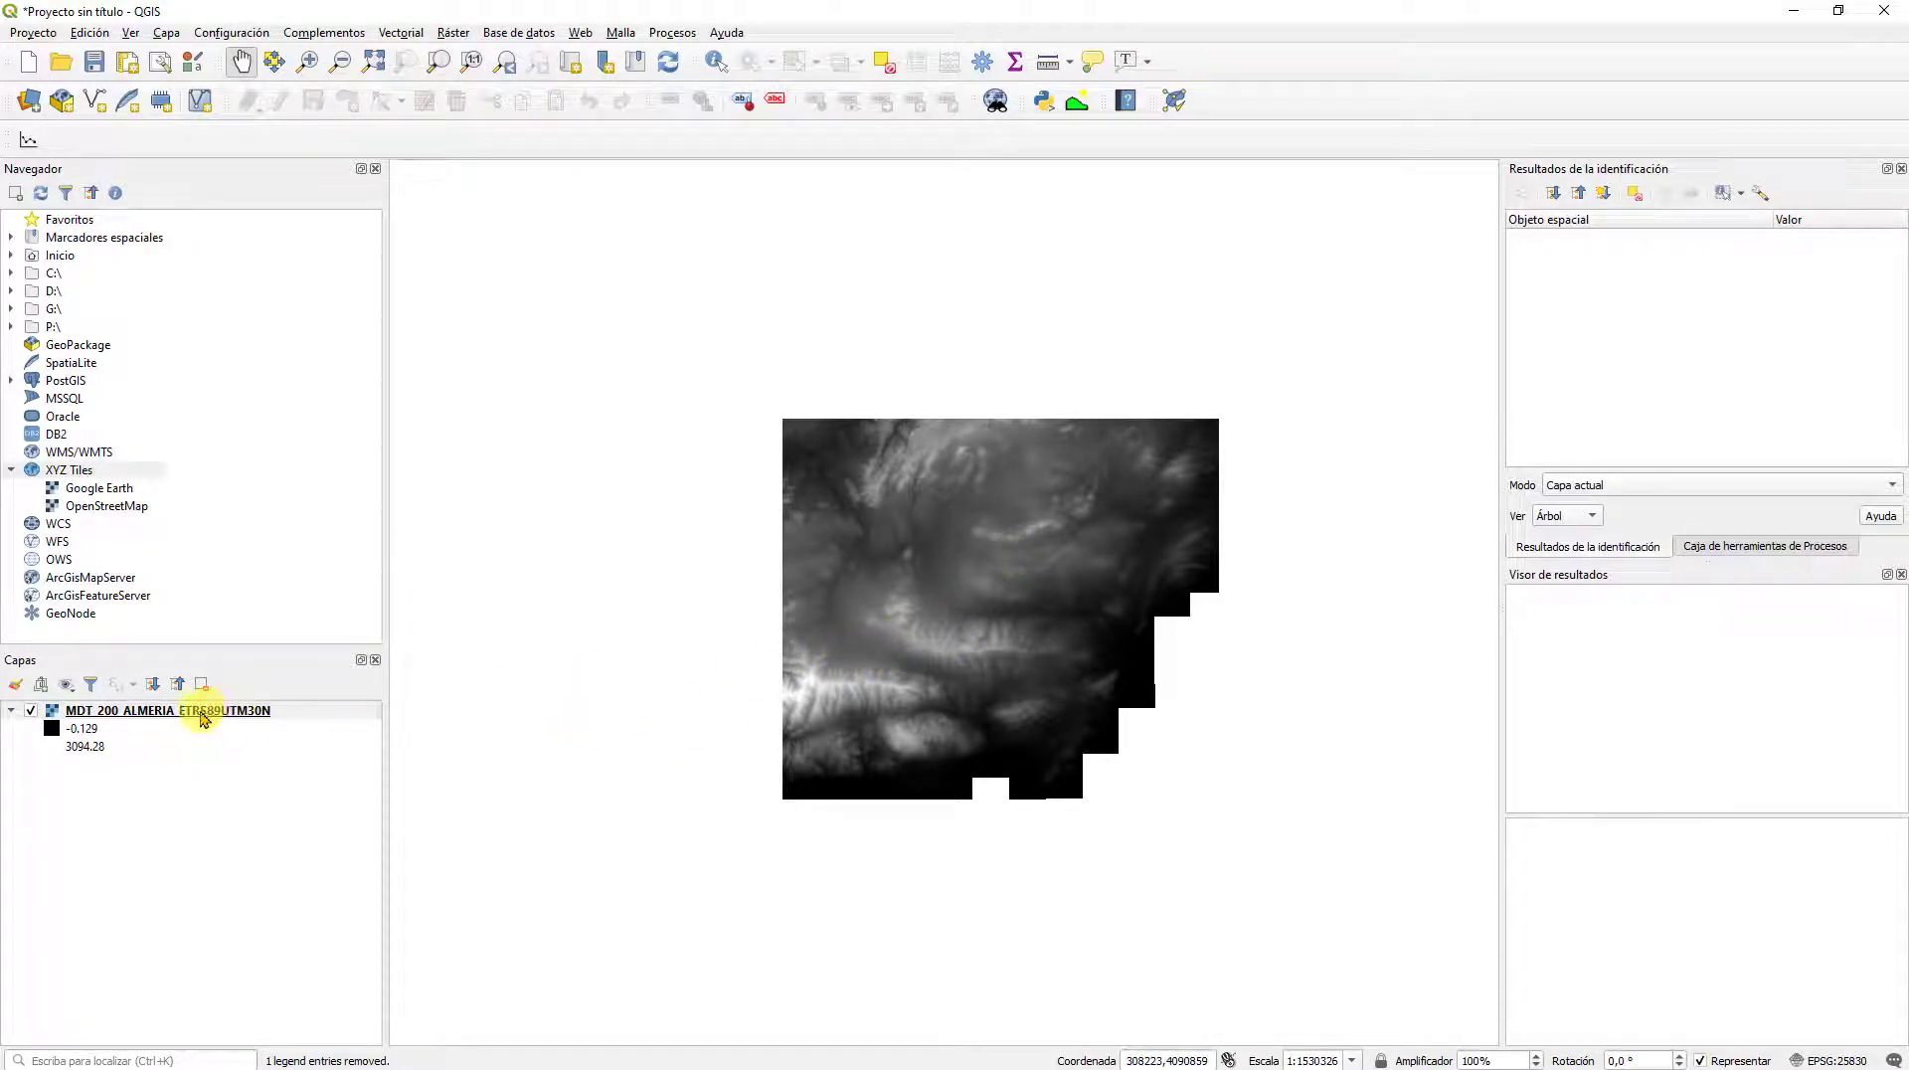
{"action": "mouse_move", "coordinate": [218, 716]}
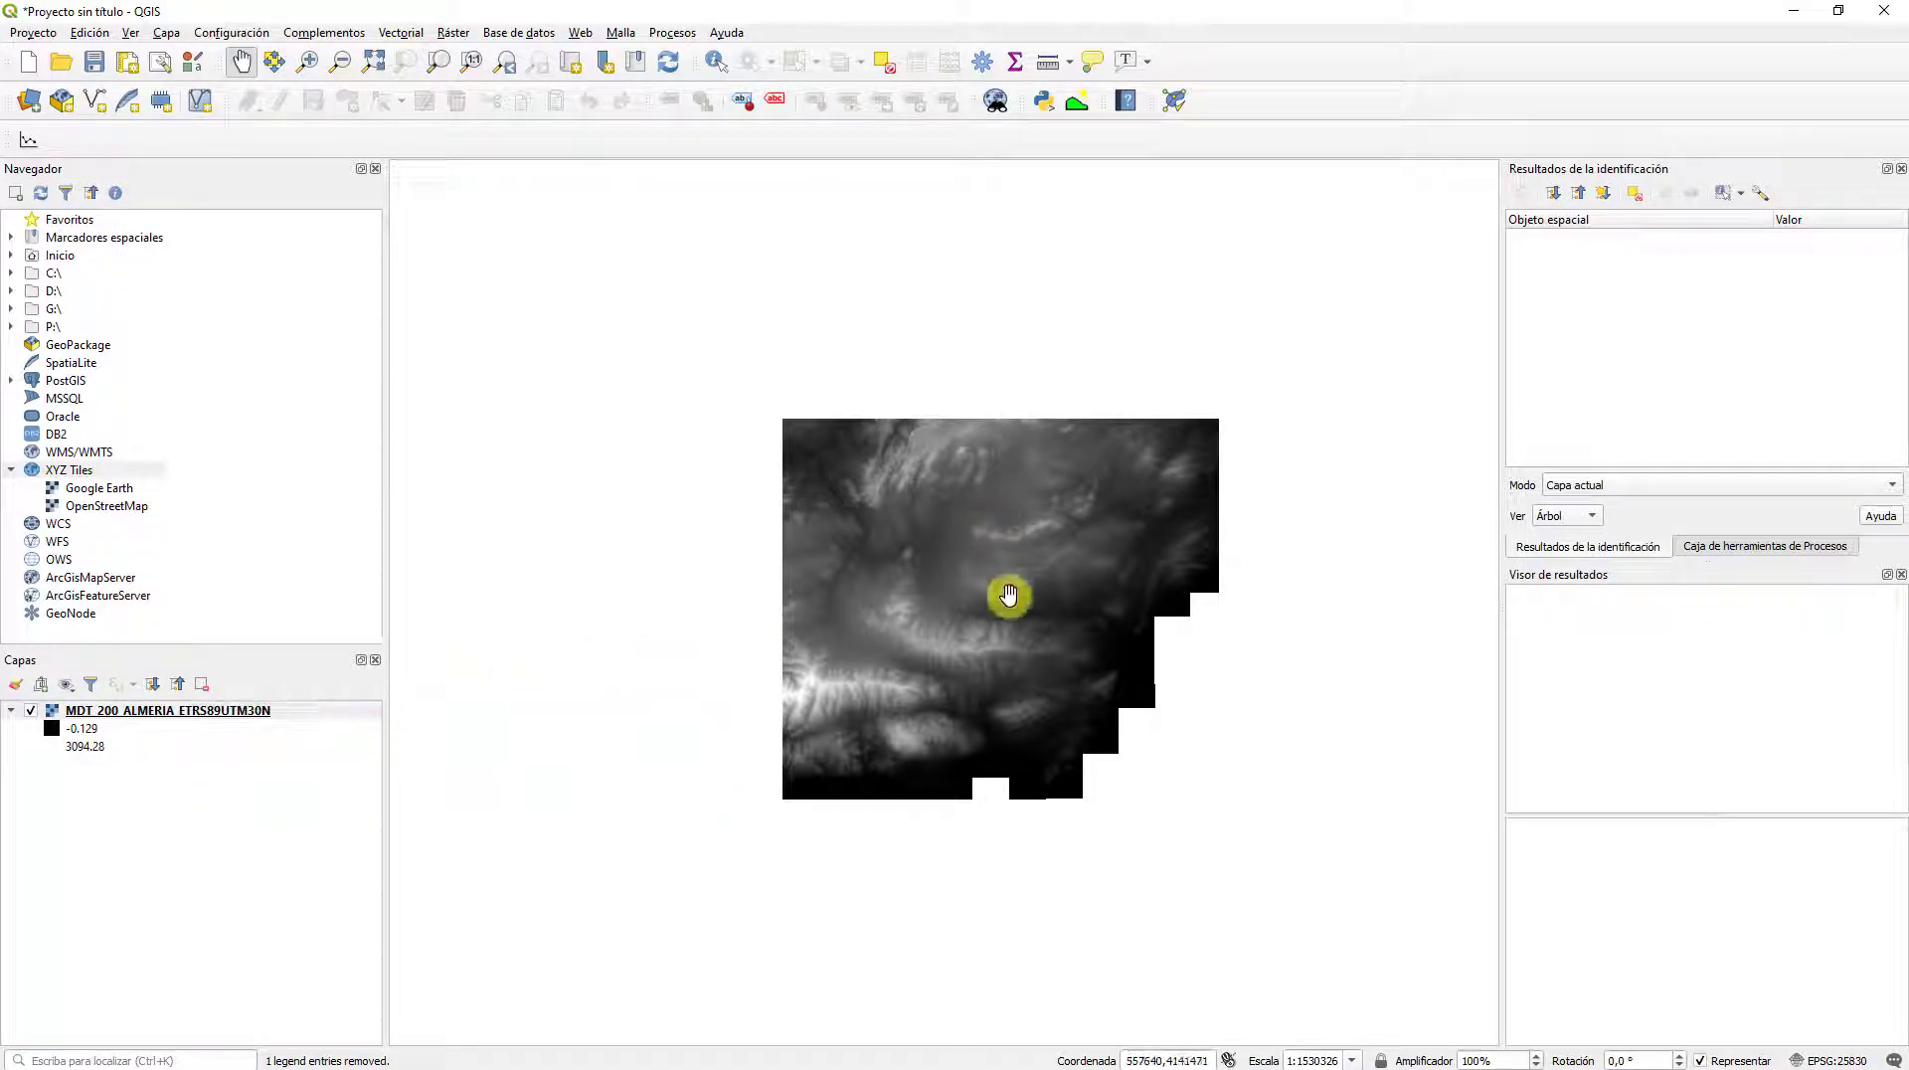
{"action": "scroll", "coordinate": [1006, 595], "scroll_direction": "up", "scroll_amount": 1}
{"action": "scroll", "coordinate": [1006, 597], "scroll_direction": "down", "scroll_amount": 1}
{"action": "left_click_drag", "start_coordinate": [1001, 606], "coordinate": [976, 537]}
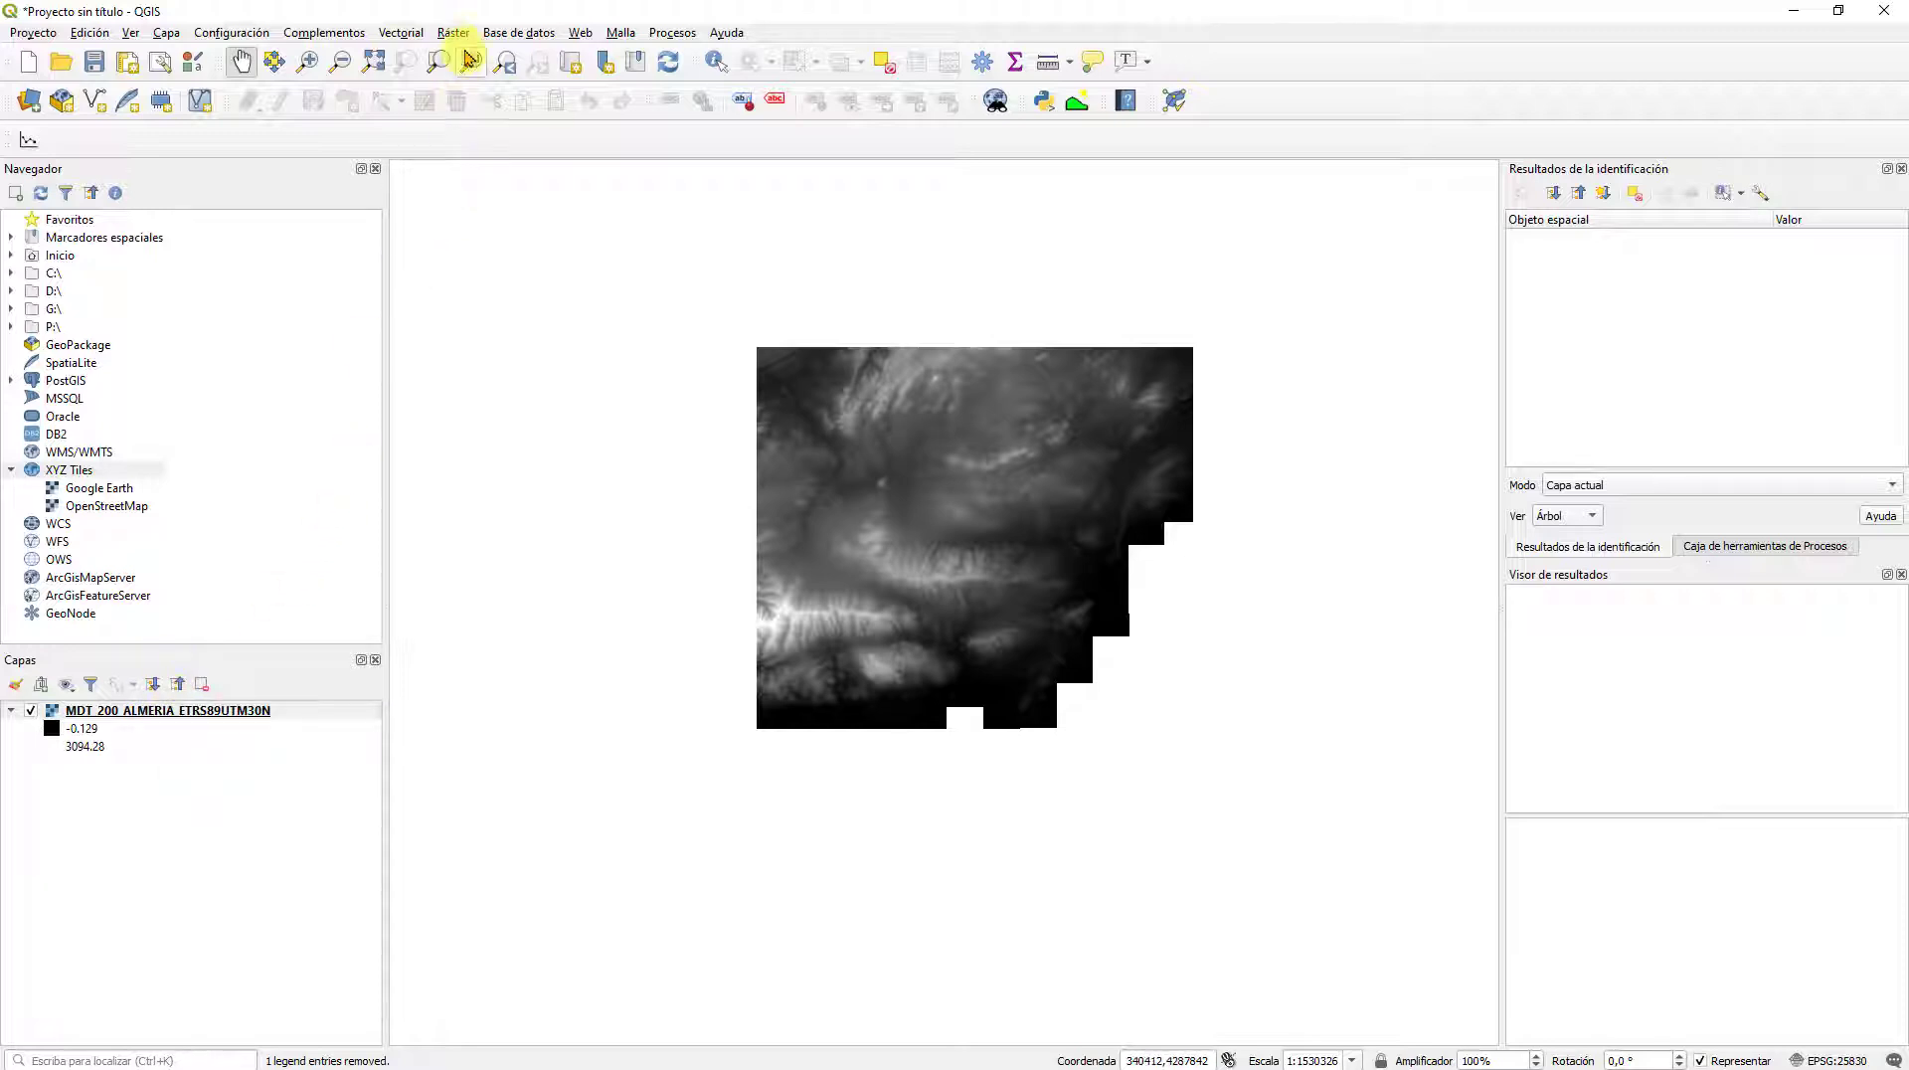
{"action": "left_click", "coordinate": [223, 710]}
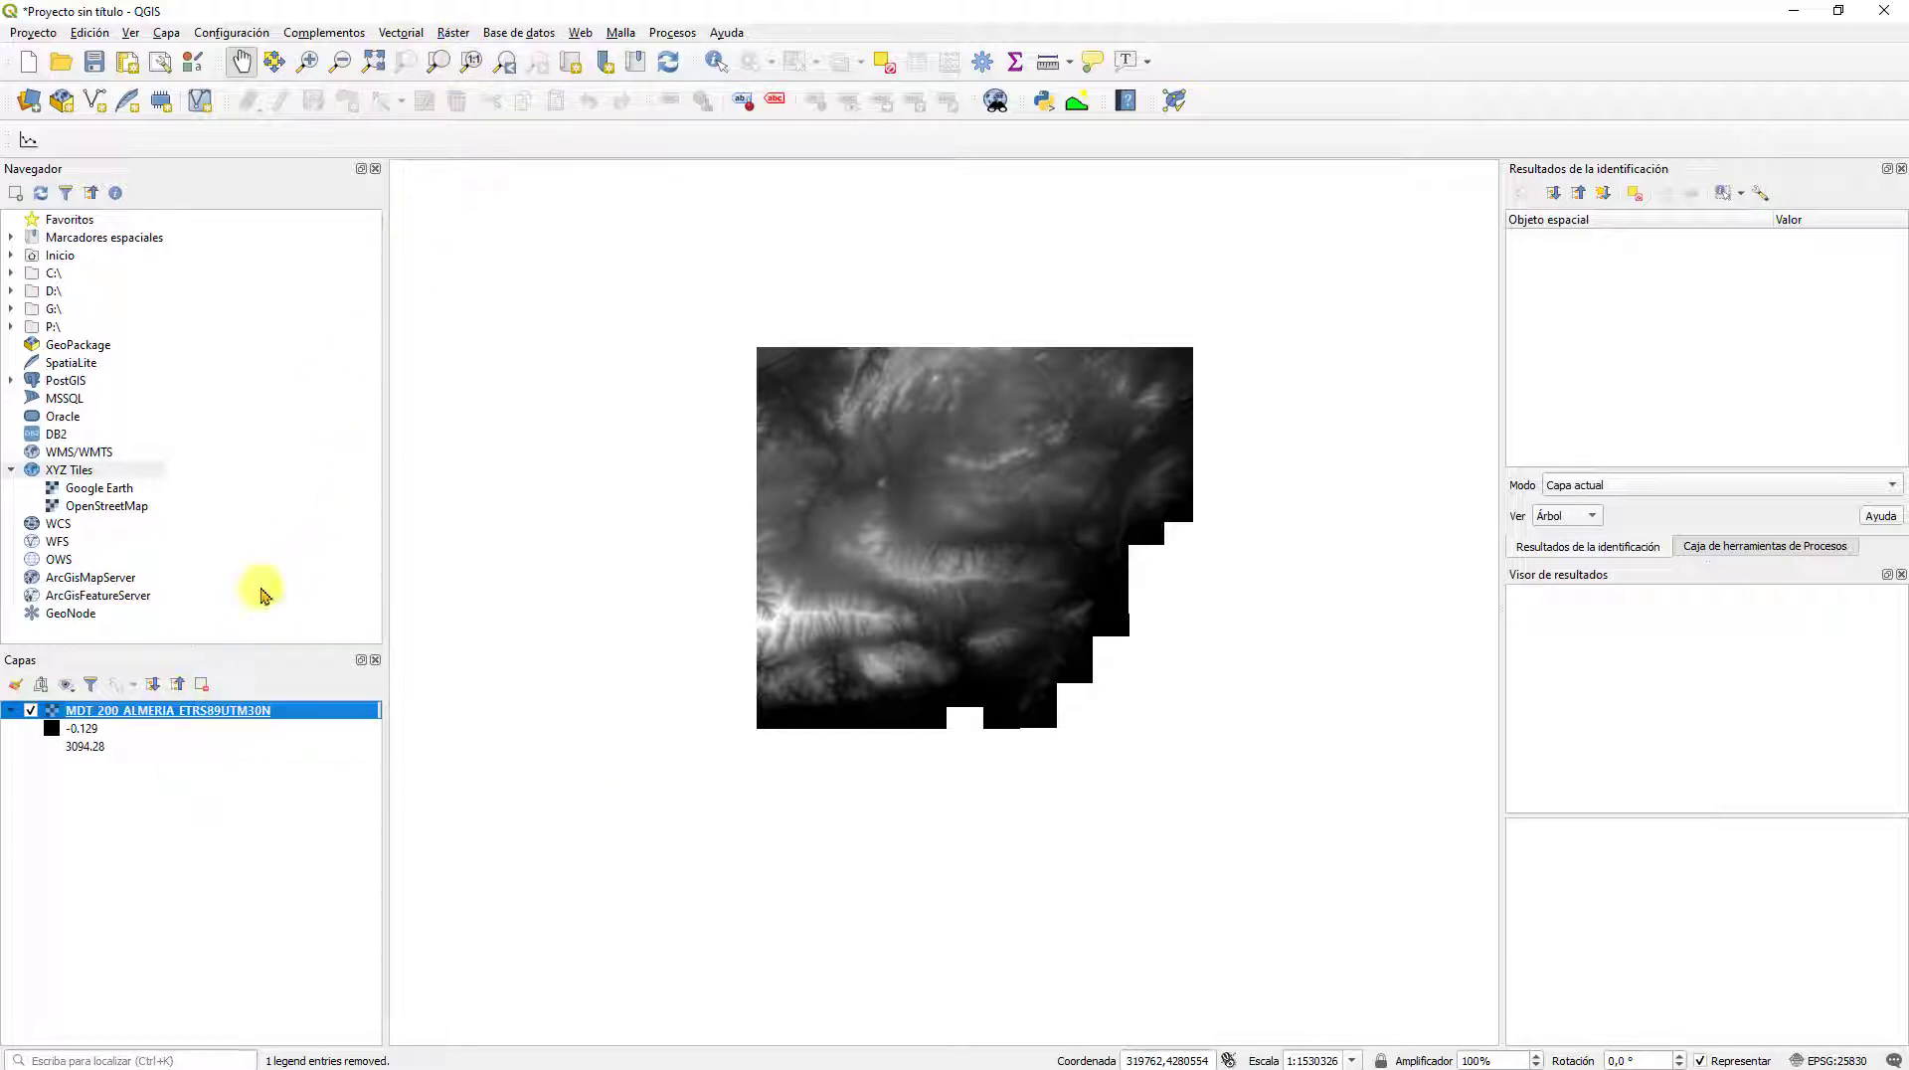
{"action": "left_click", "coordinate": [456, 36]}
{"action": "mouse_move", "coordinate": [547, 146]}
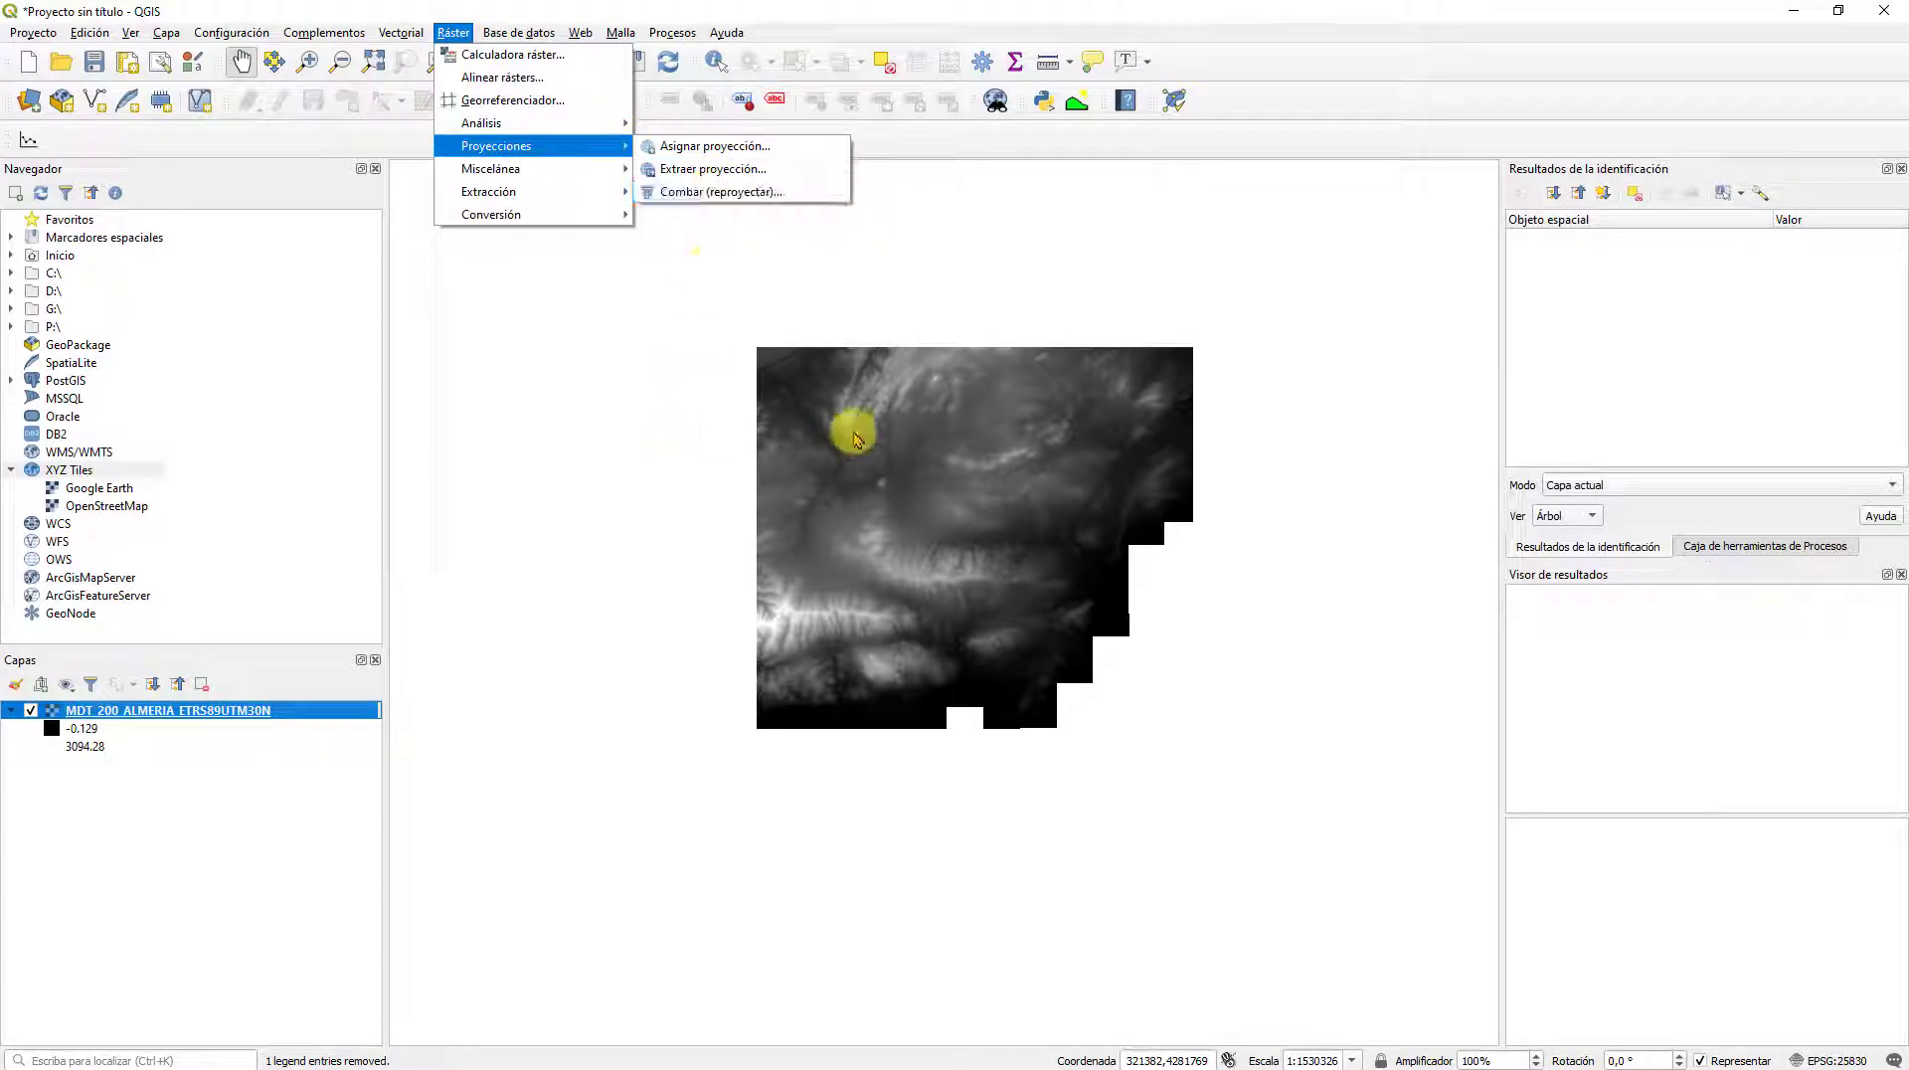
{"action": "left_click", "coordinate": [617, 554]}
{"action": "left_click_drag", "start_coordinate": [855, 584], "coordinate": [607, 545]}
{"action": "mouse_move", "coordinate": [1187, 1065]}
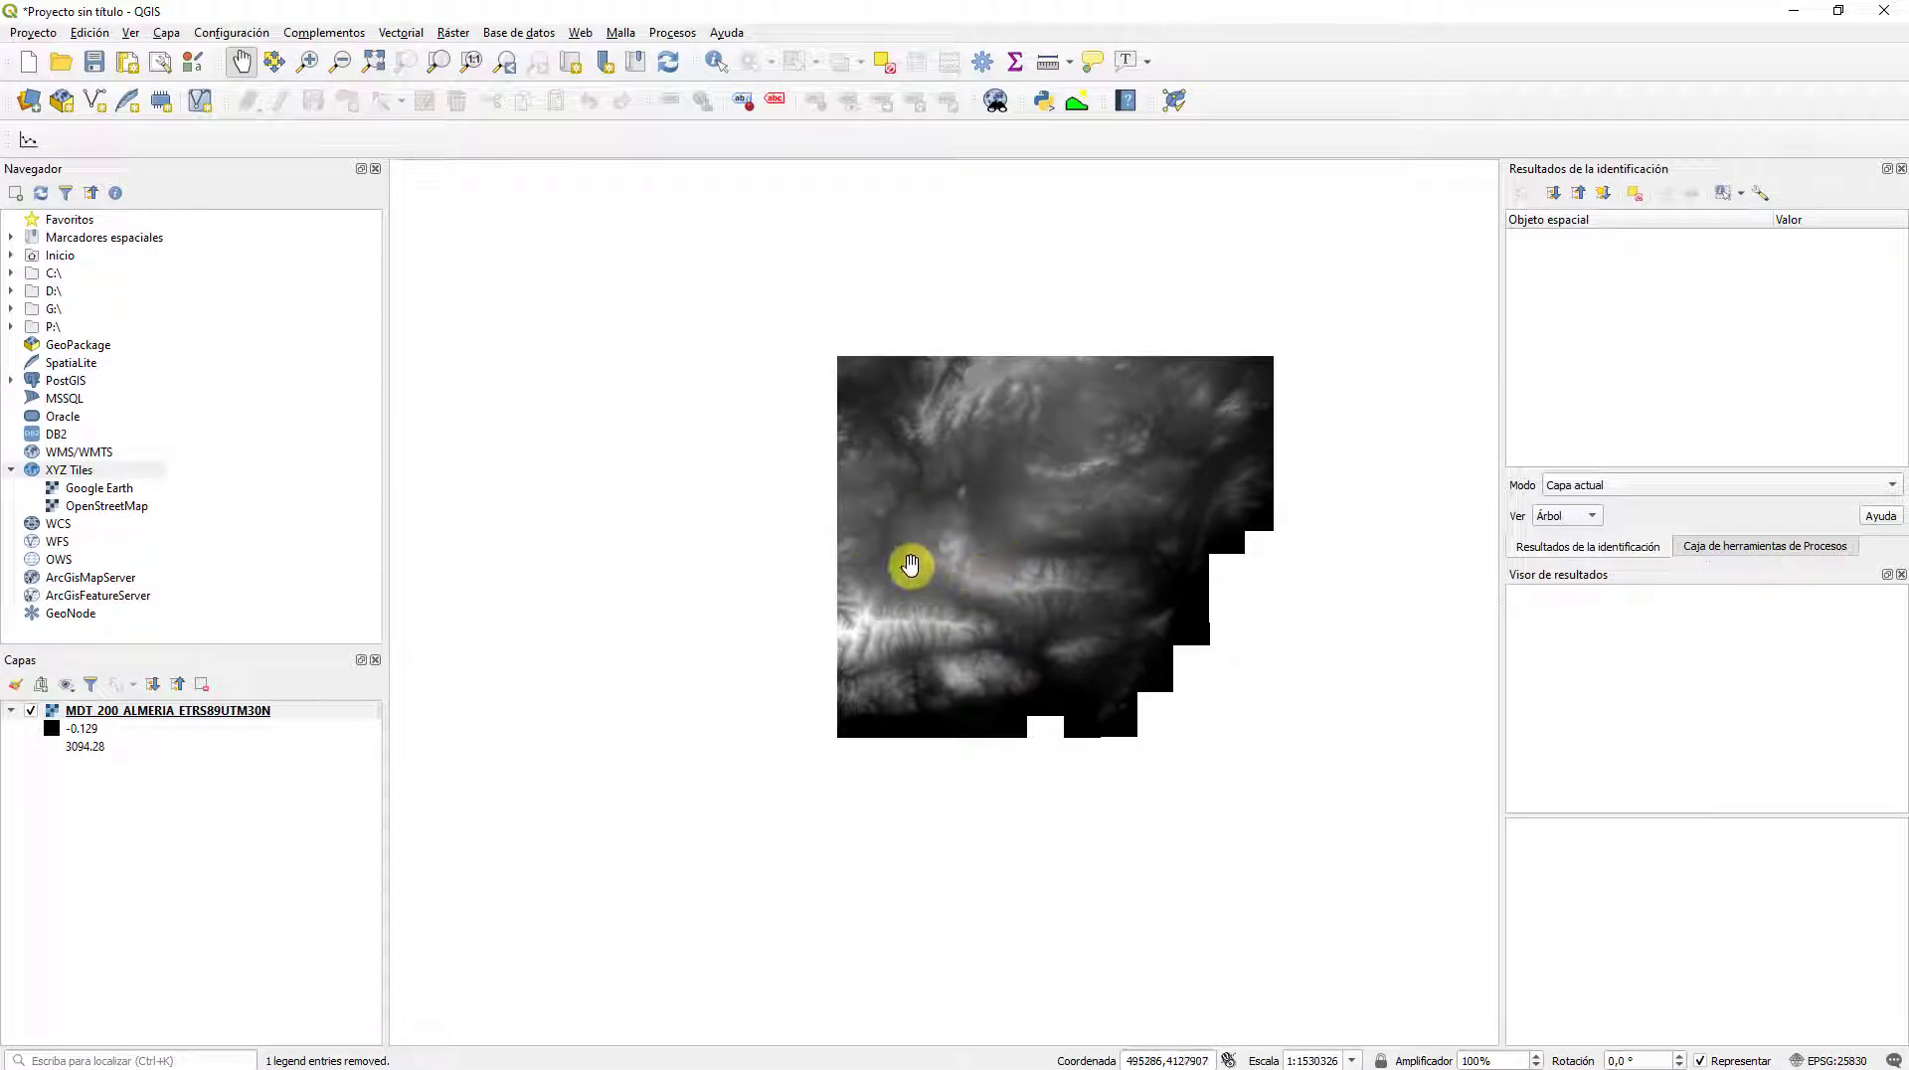
Step: Switch to File Explorer and open the ALMERIA folder inside DATOS_IGN
{"action": "mouse_move", "coordinate": [646, 1059]}
{"action": "left_click", "coordinate": [757, 1056]}
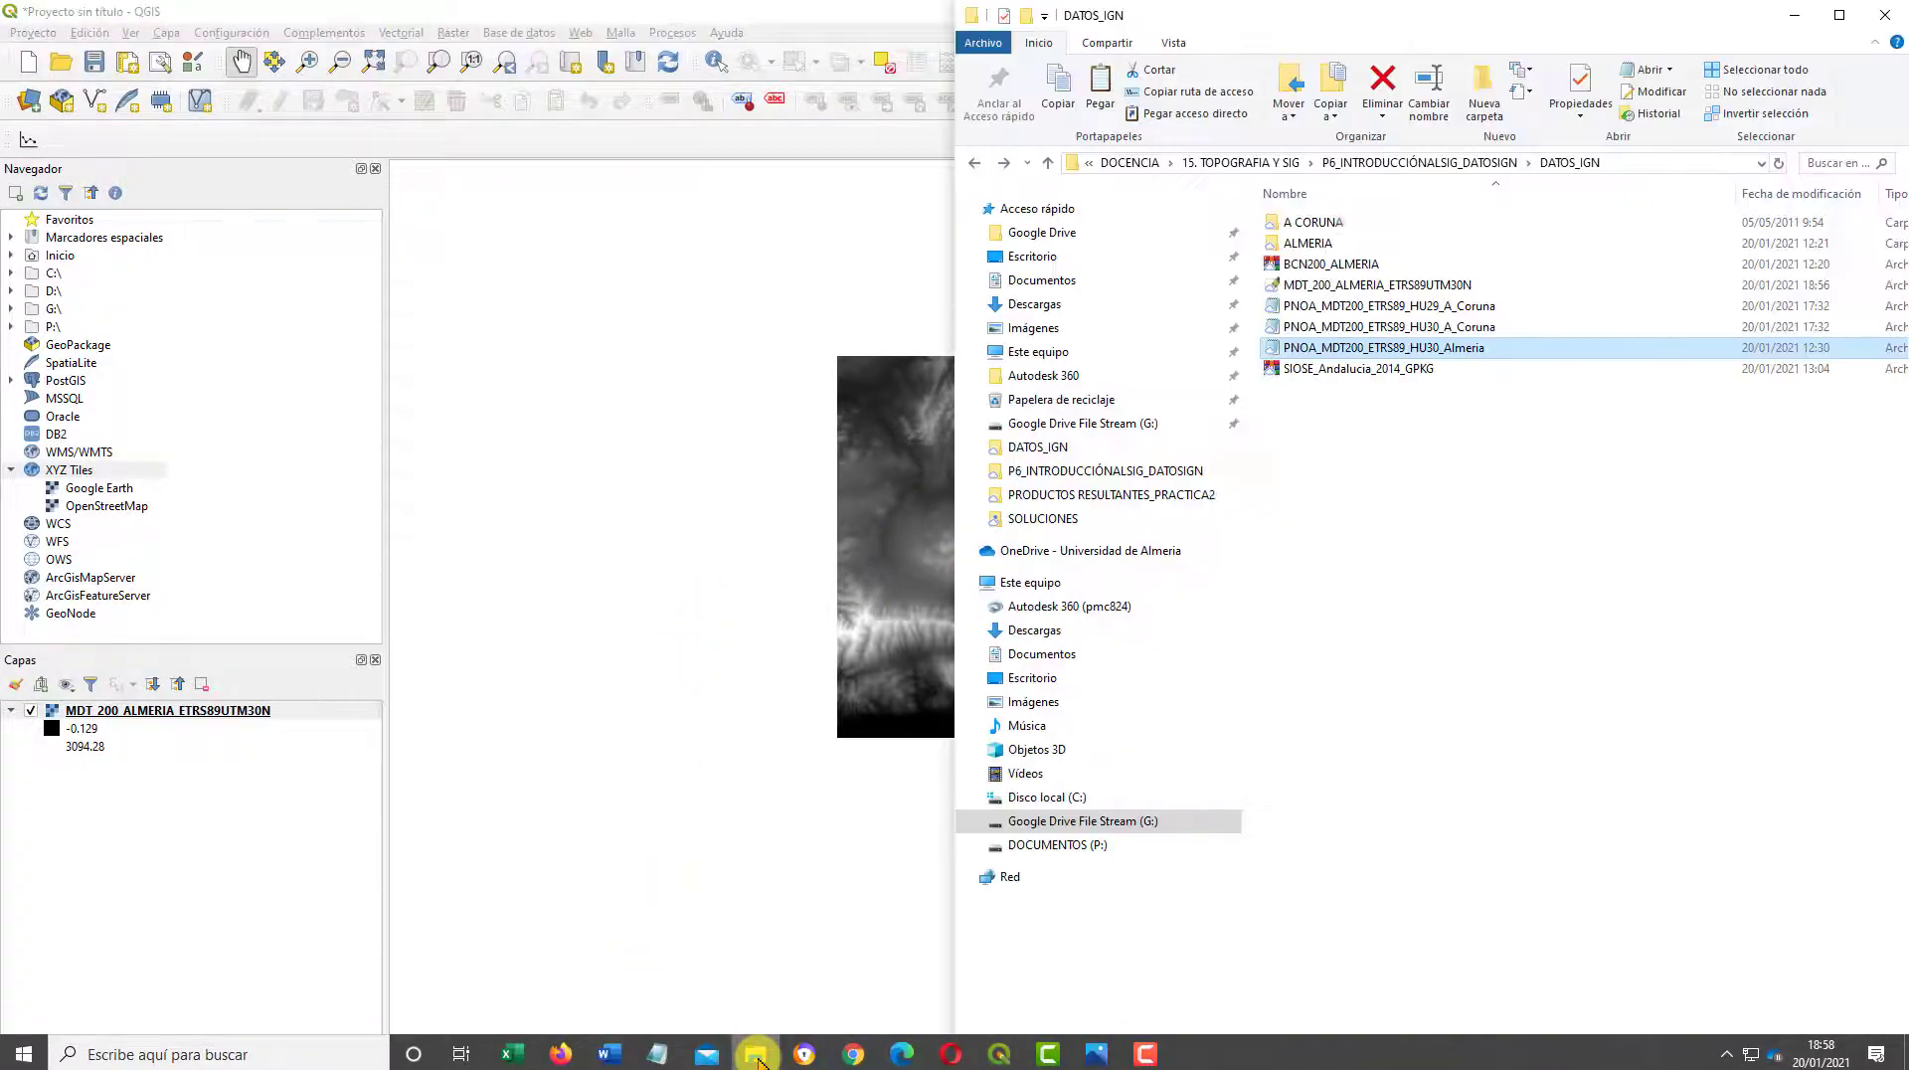
{"action": "double_click", "coordinate": [1307, 245]}
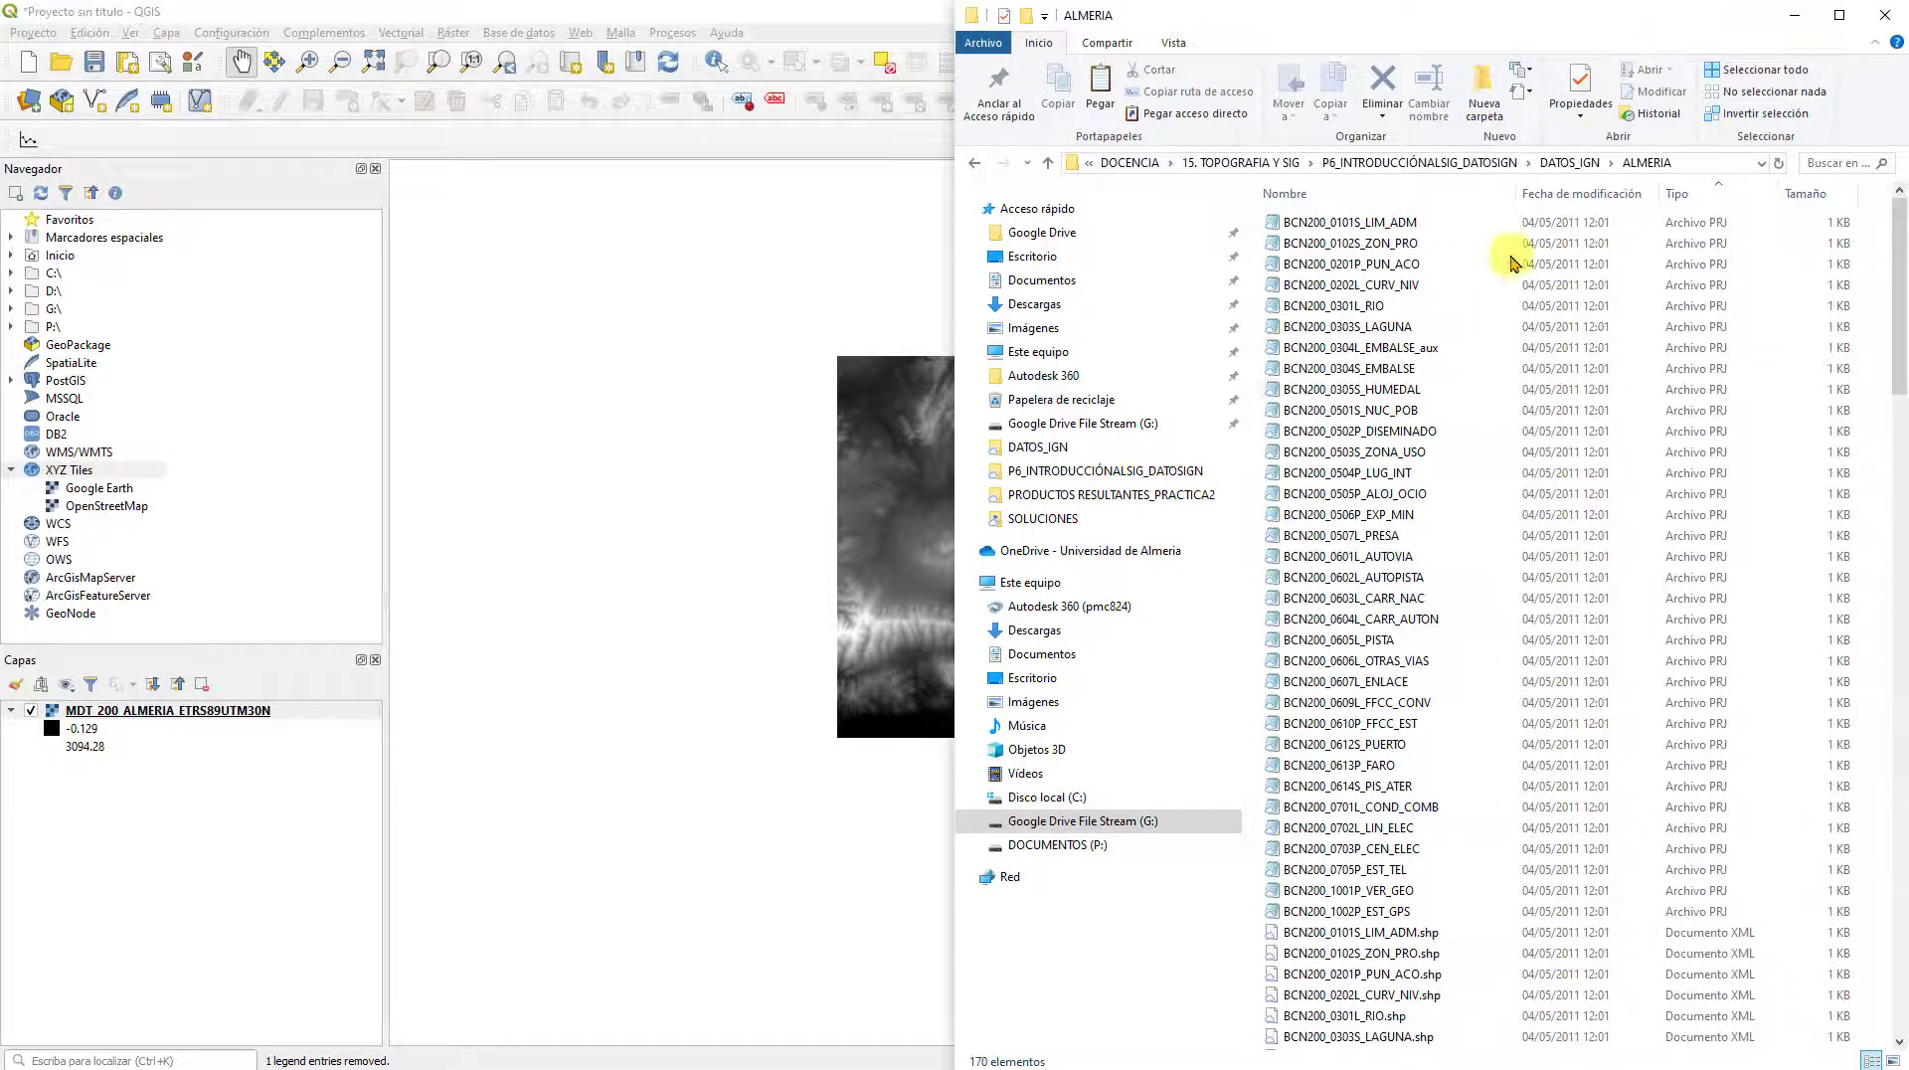
Step: Examine the BCN200 files in the ALMERIA folder, ordered by file type, to locate the administrative limits data
{"action": "scroll", "coordinate": [1437, 398], "scroll_direction": "down", "scroll_amount": 14}
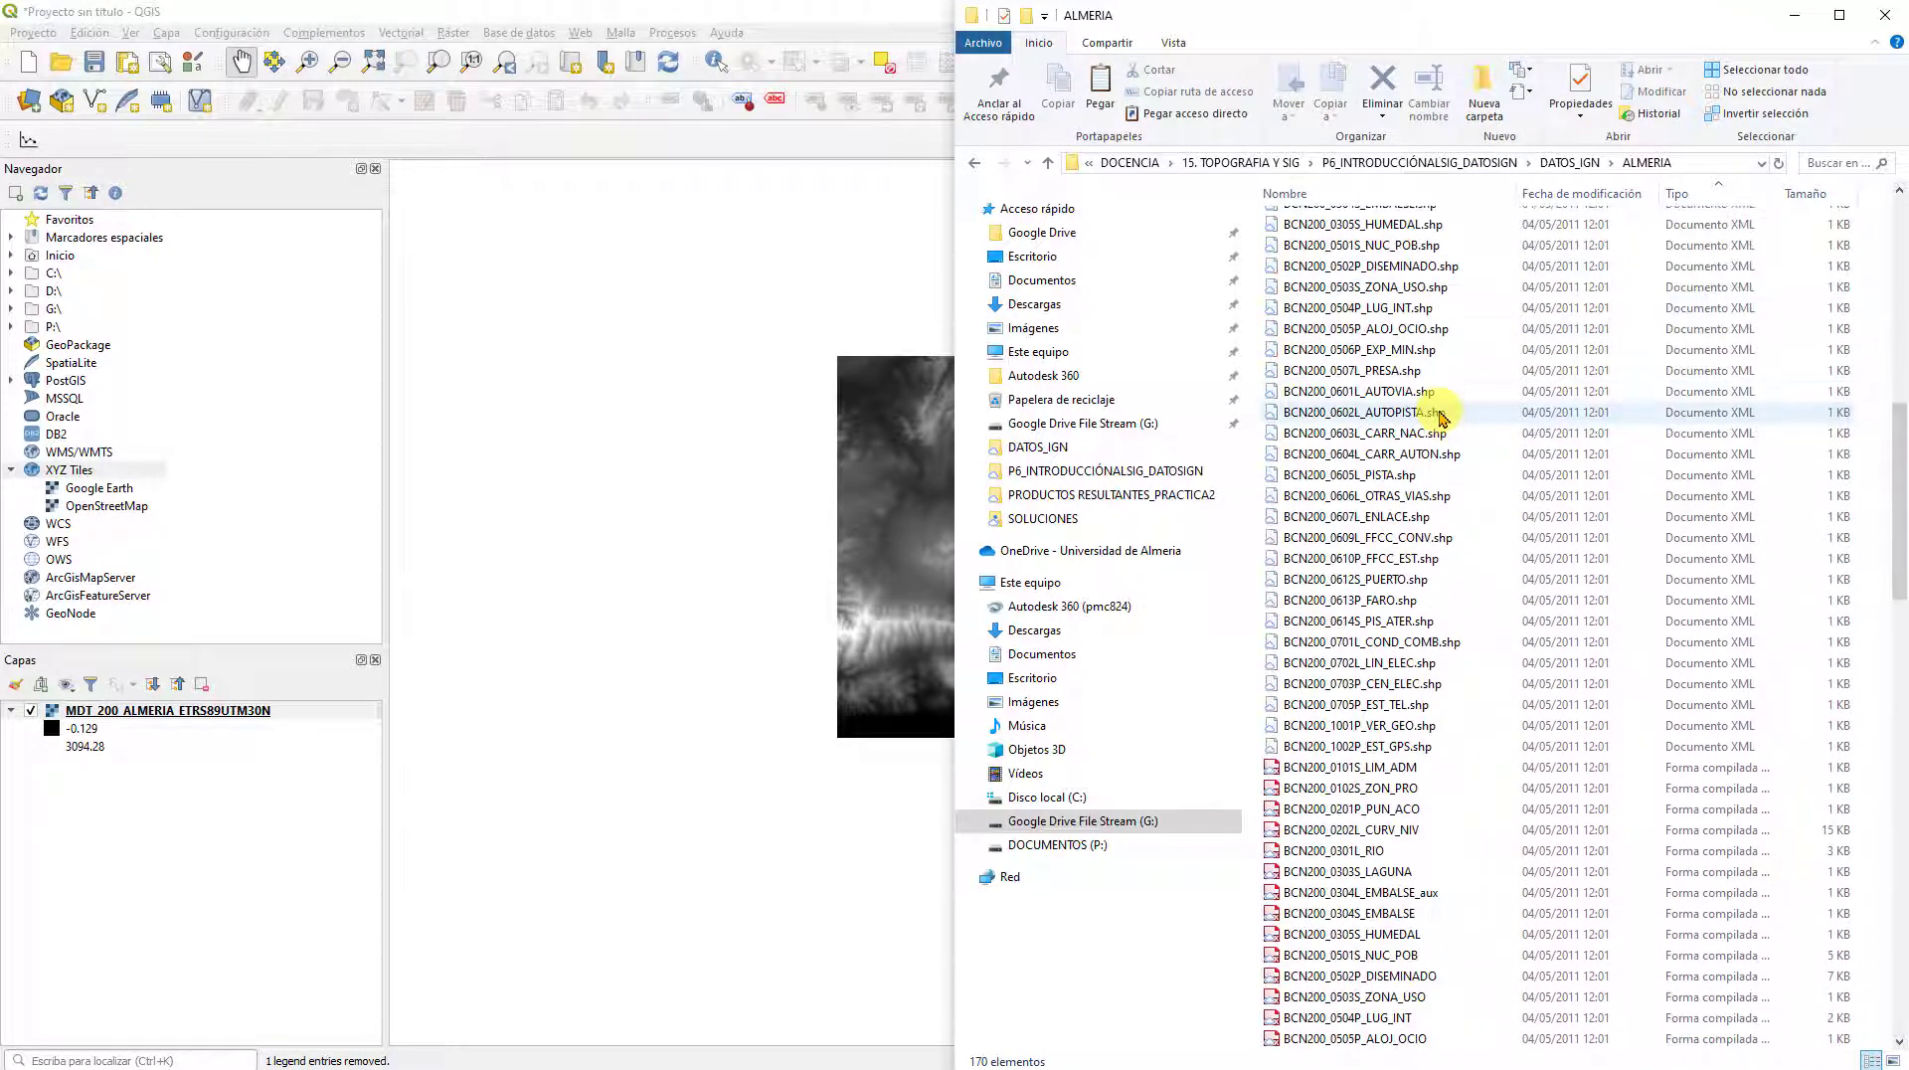
{"action": "scroll", "coordinate": [1442, 428], "scroll_direction": "up", "scroll_amount": 14}
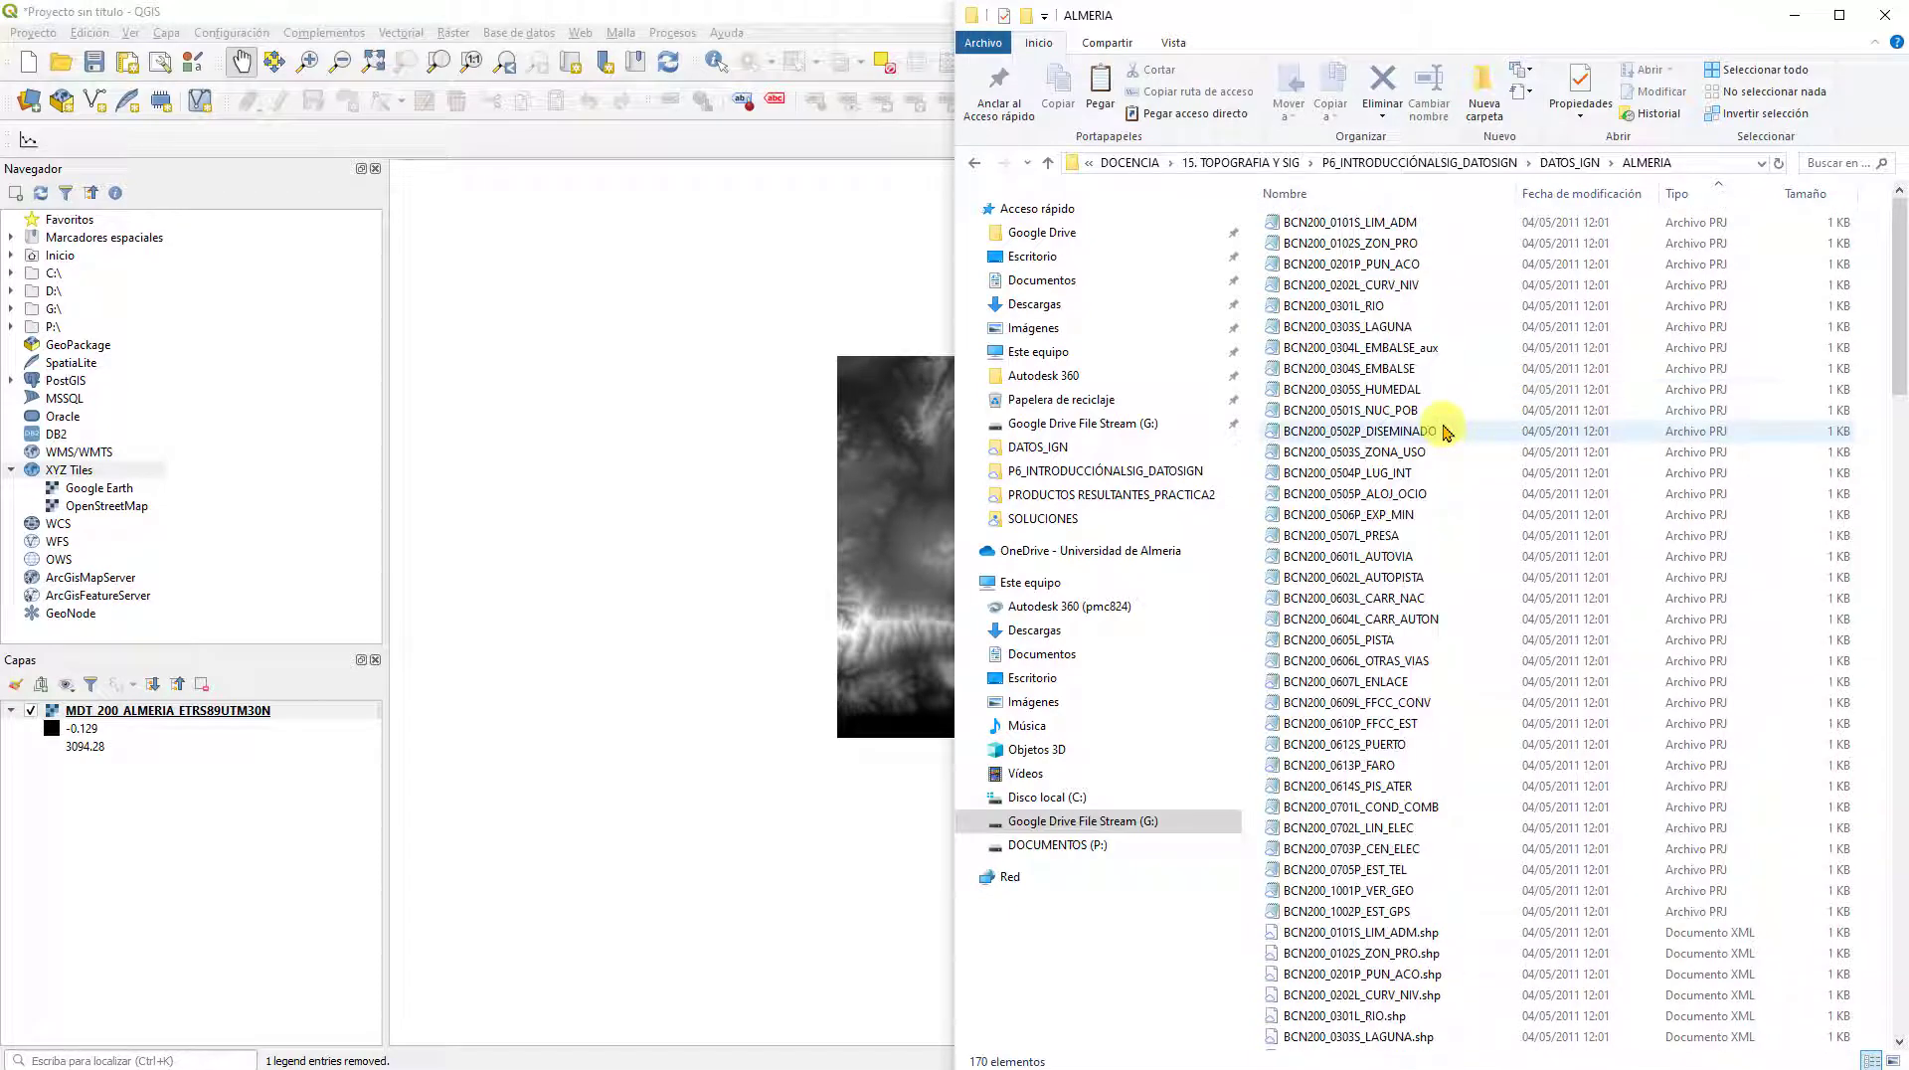
{"action": "scroll", "coordinate": [1443, 431], "scroll_direction": "down", "scroll_amount": 7}
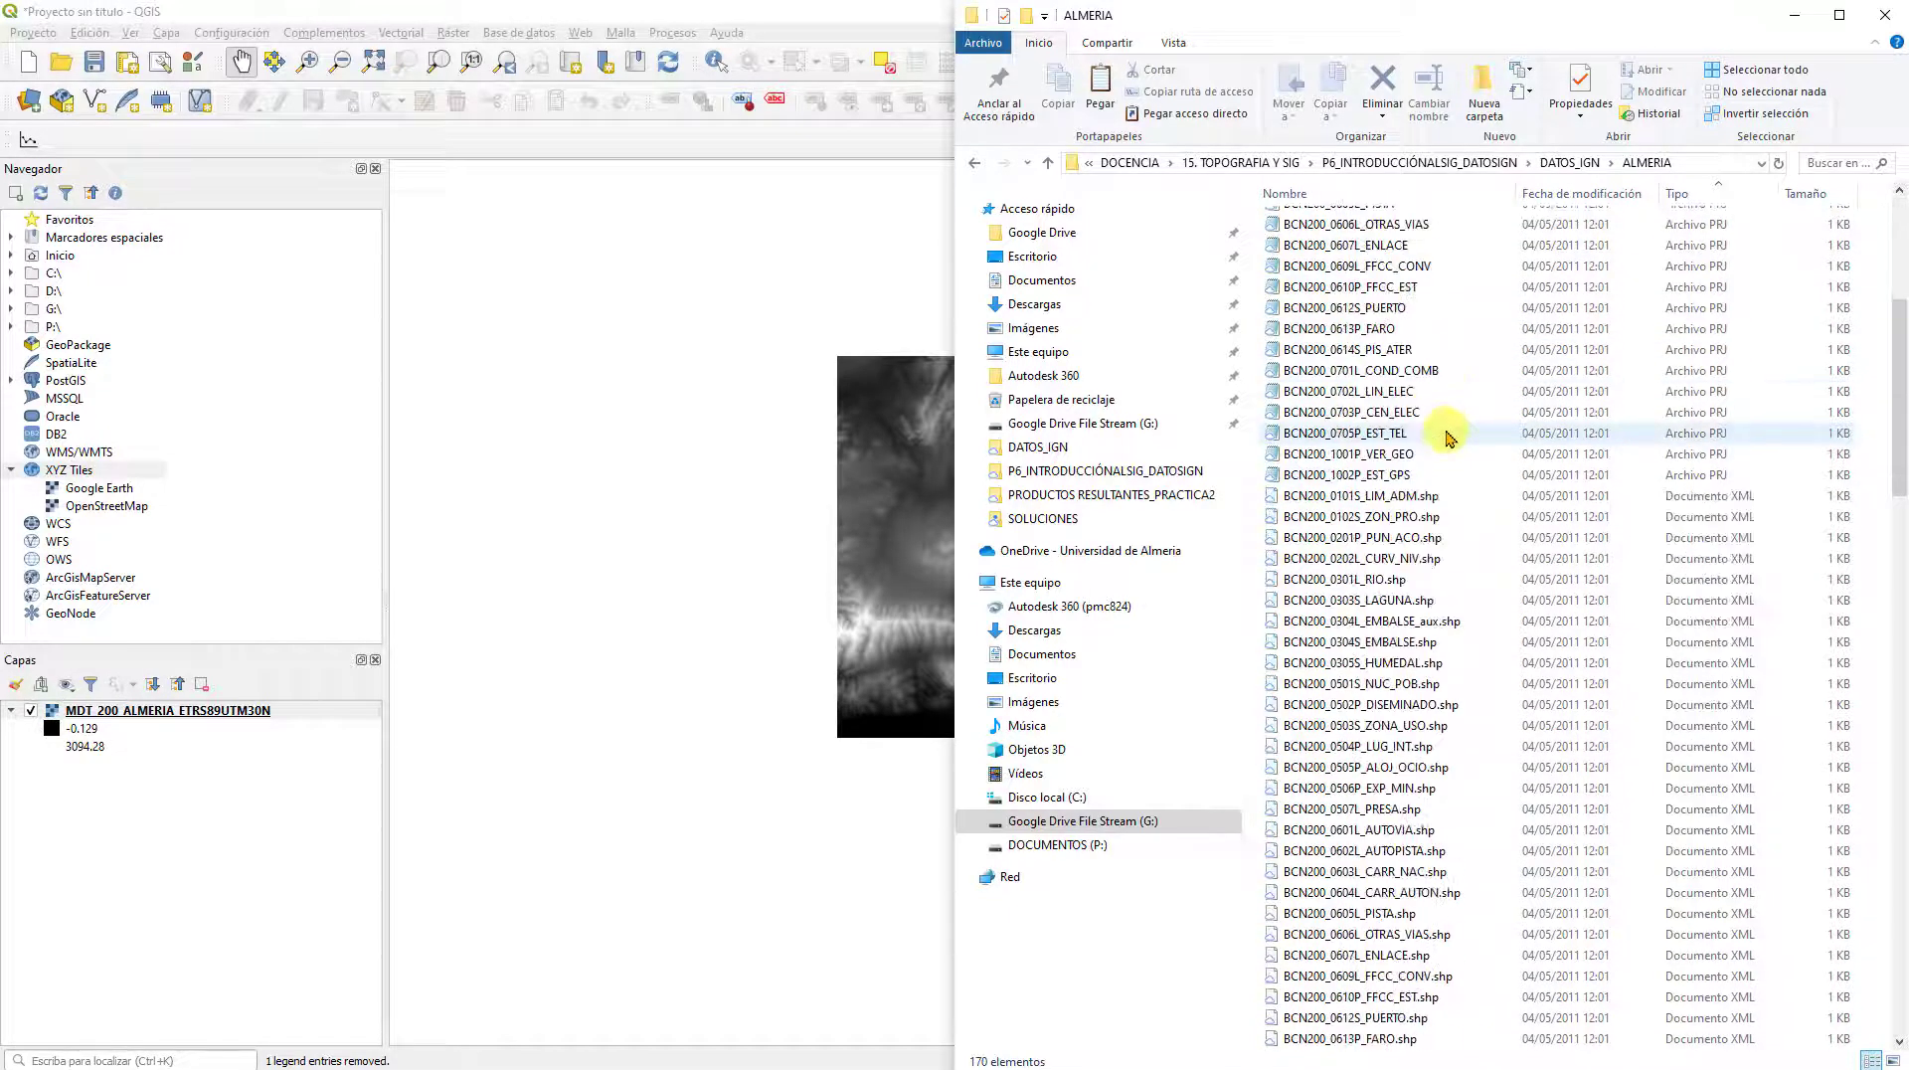
{"action": "scroll", "coordinate": [1447, 436], "scroll_direction": "down", "scroll_amount": 7}
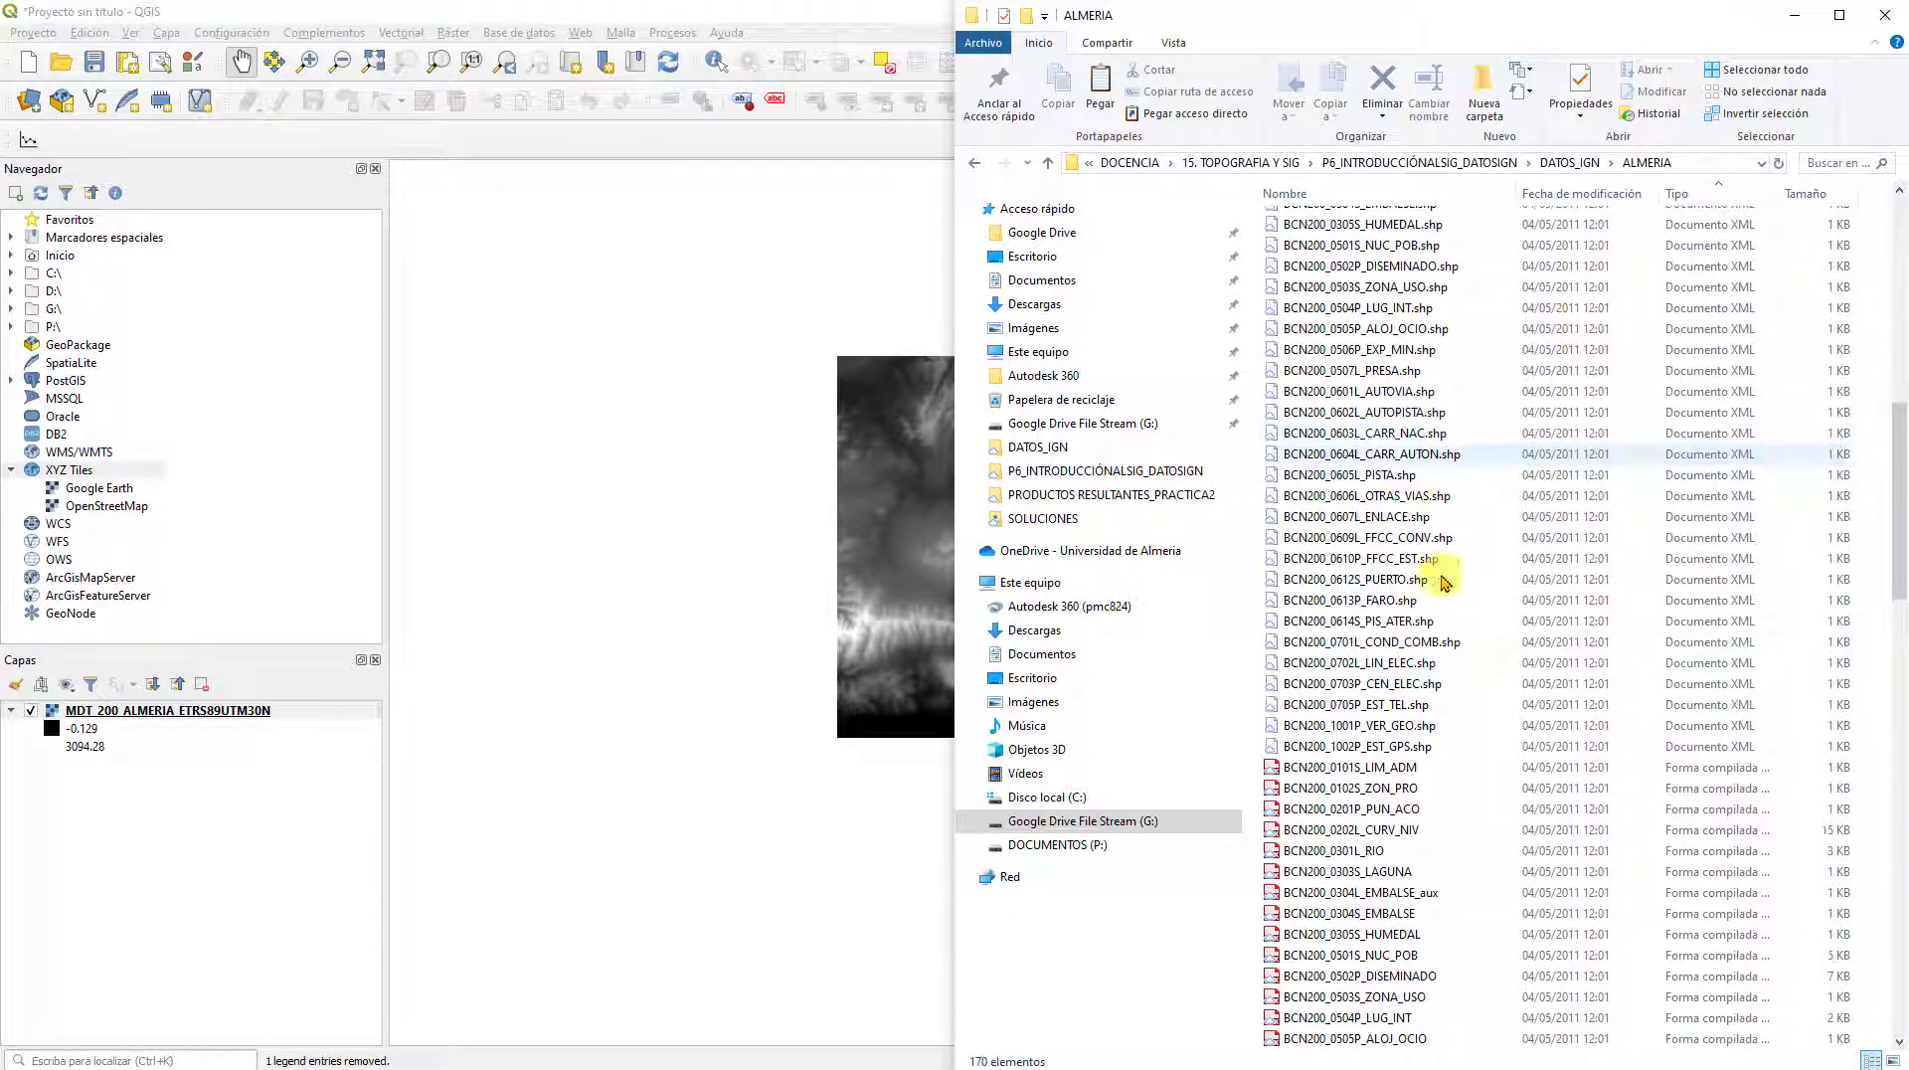
{"action": "scroll", "coordinate": [1447, 507], "scroll_direction": "up", "scroll_amount": 4}
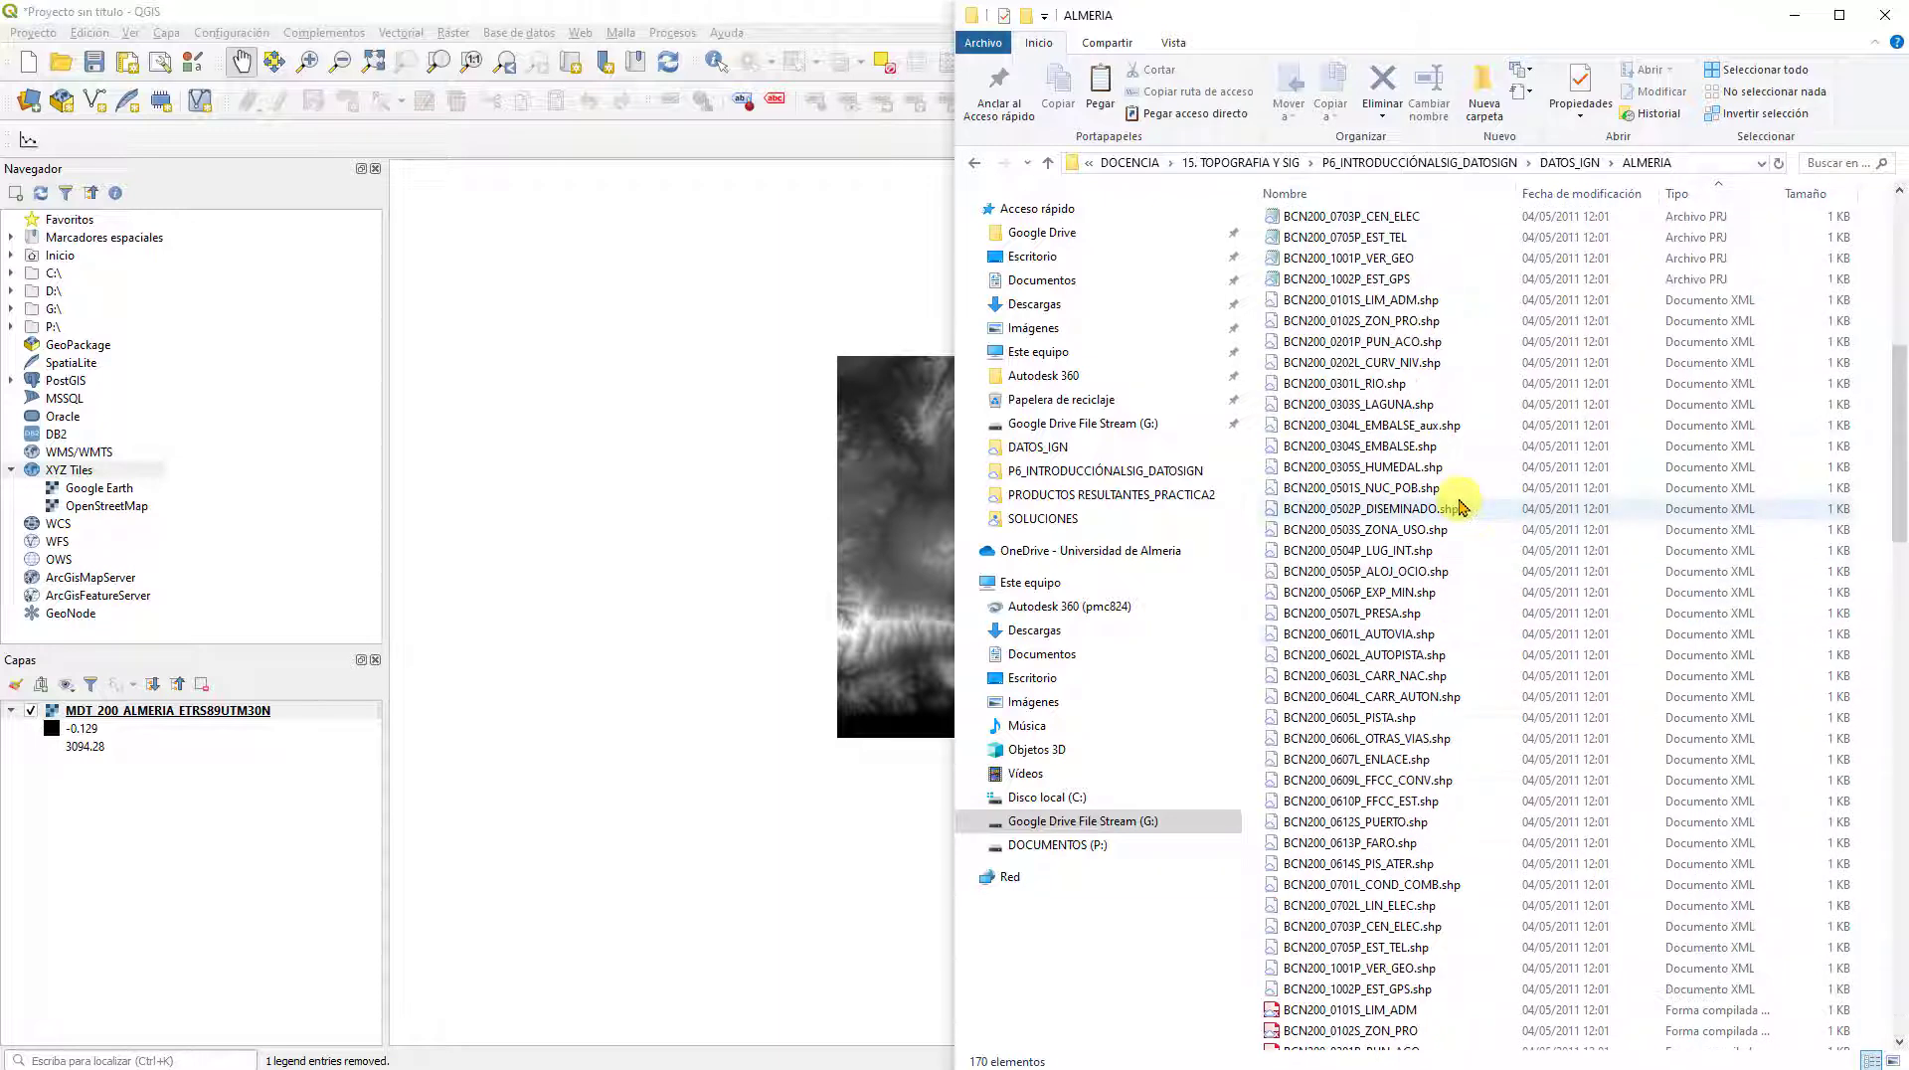
{"action": "left_click", "coordinate": [1707, 197]}
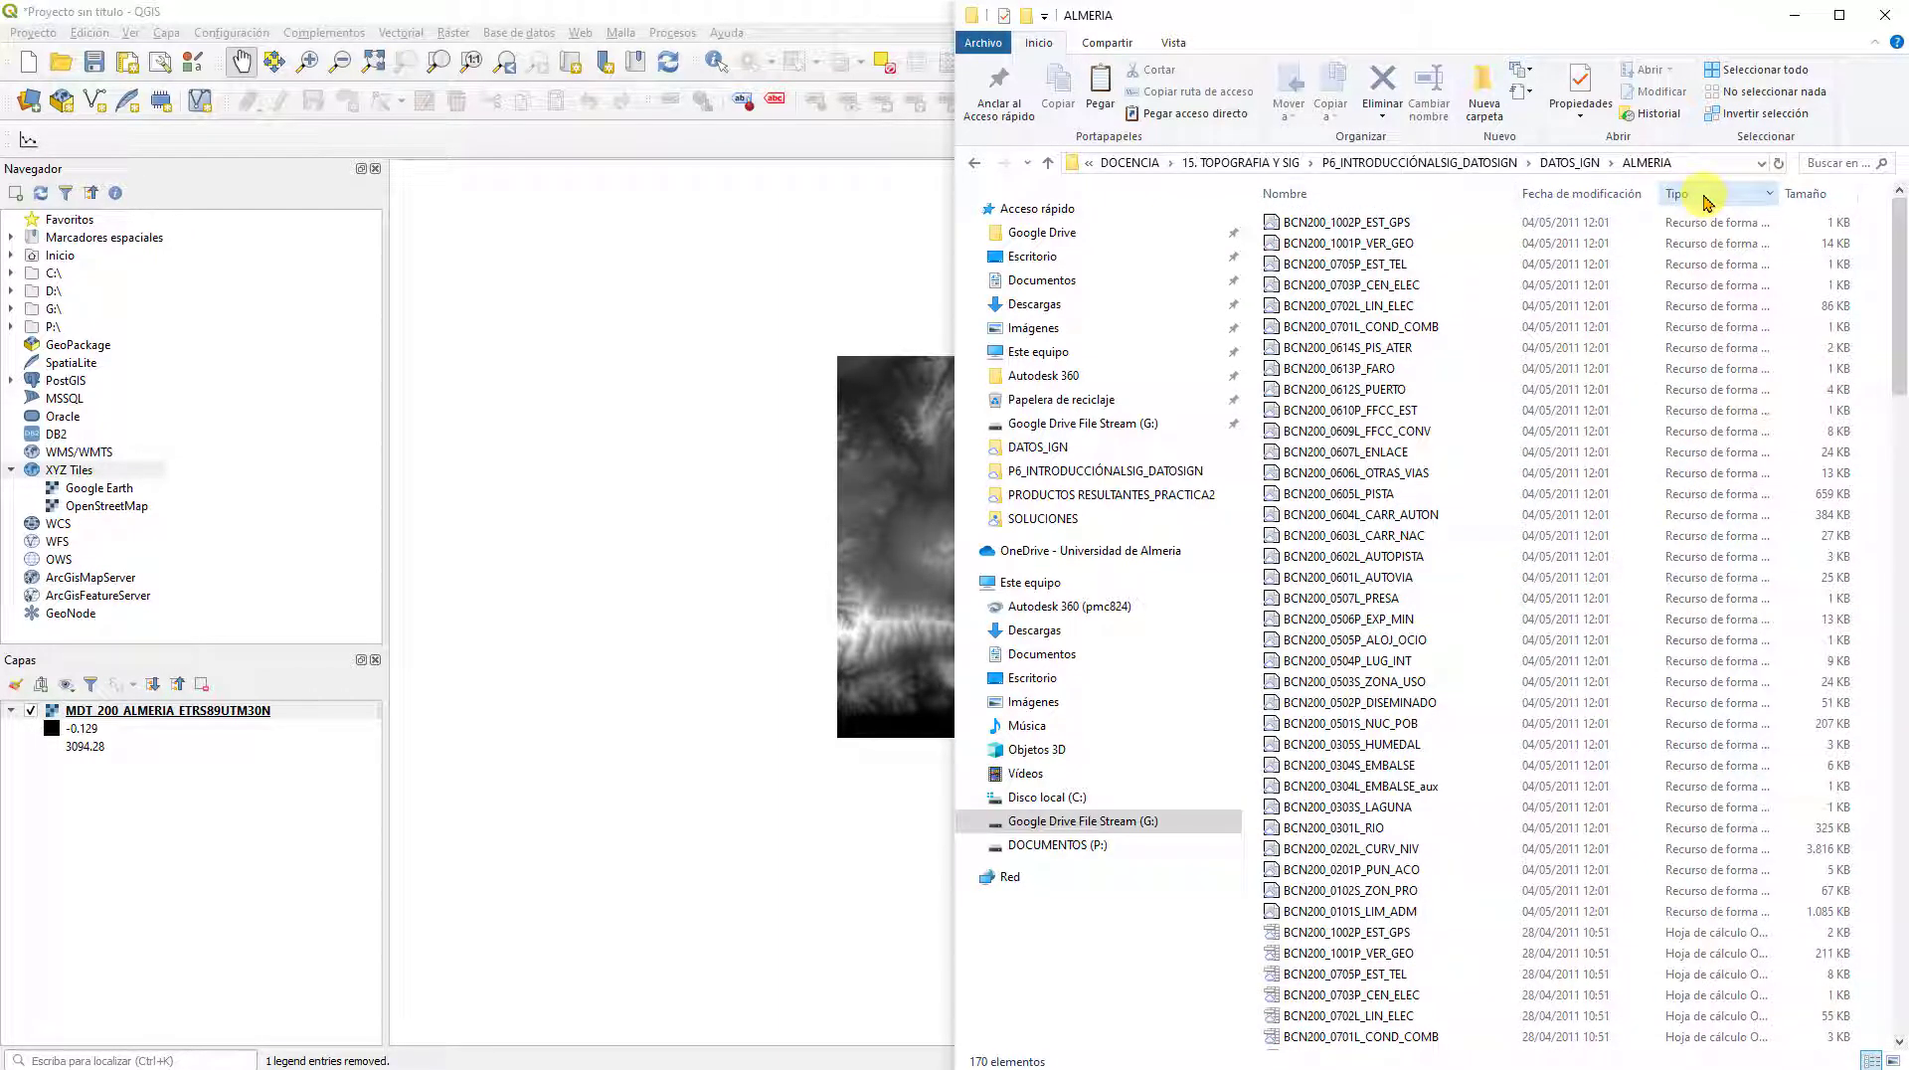
{"action": "left_click", "coordinate": [1706, 199]}
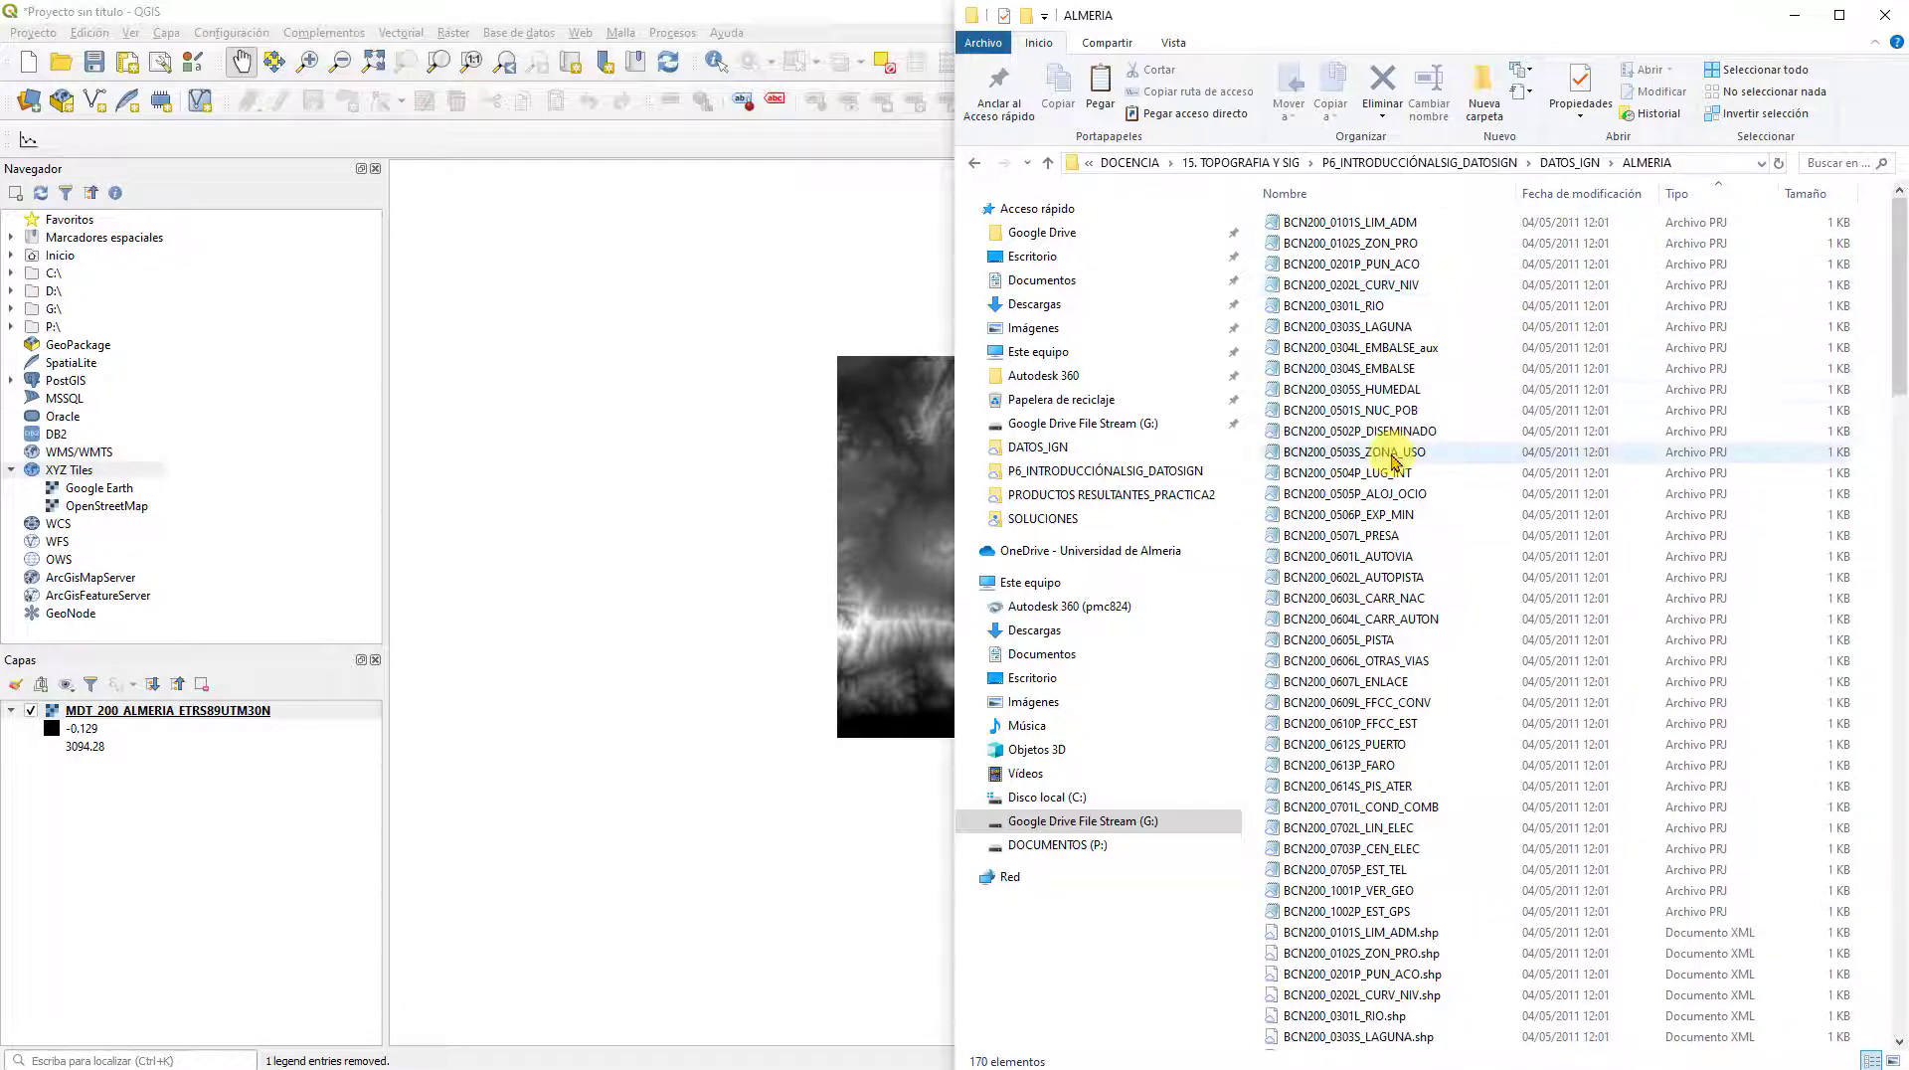
{"action": "scroll", "coordinate": [1397, 457], "scroll_direction": "down", "scroll_amount": 7}
{"action": "scroll", "coordinate": [1422, 458], "scroll_direction": "down", "scroll_amount": 3}
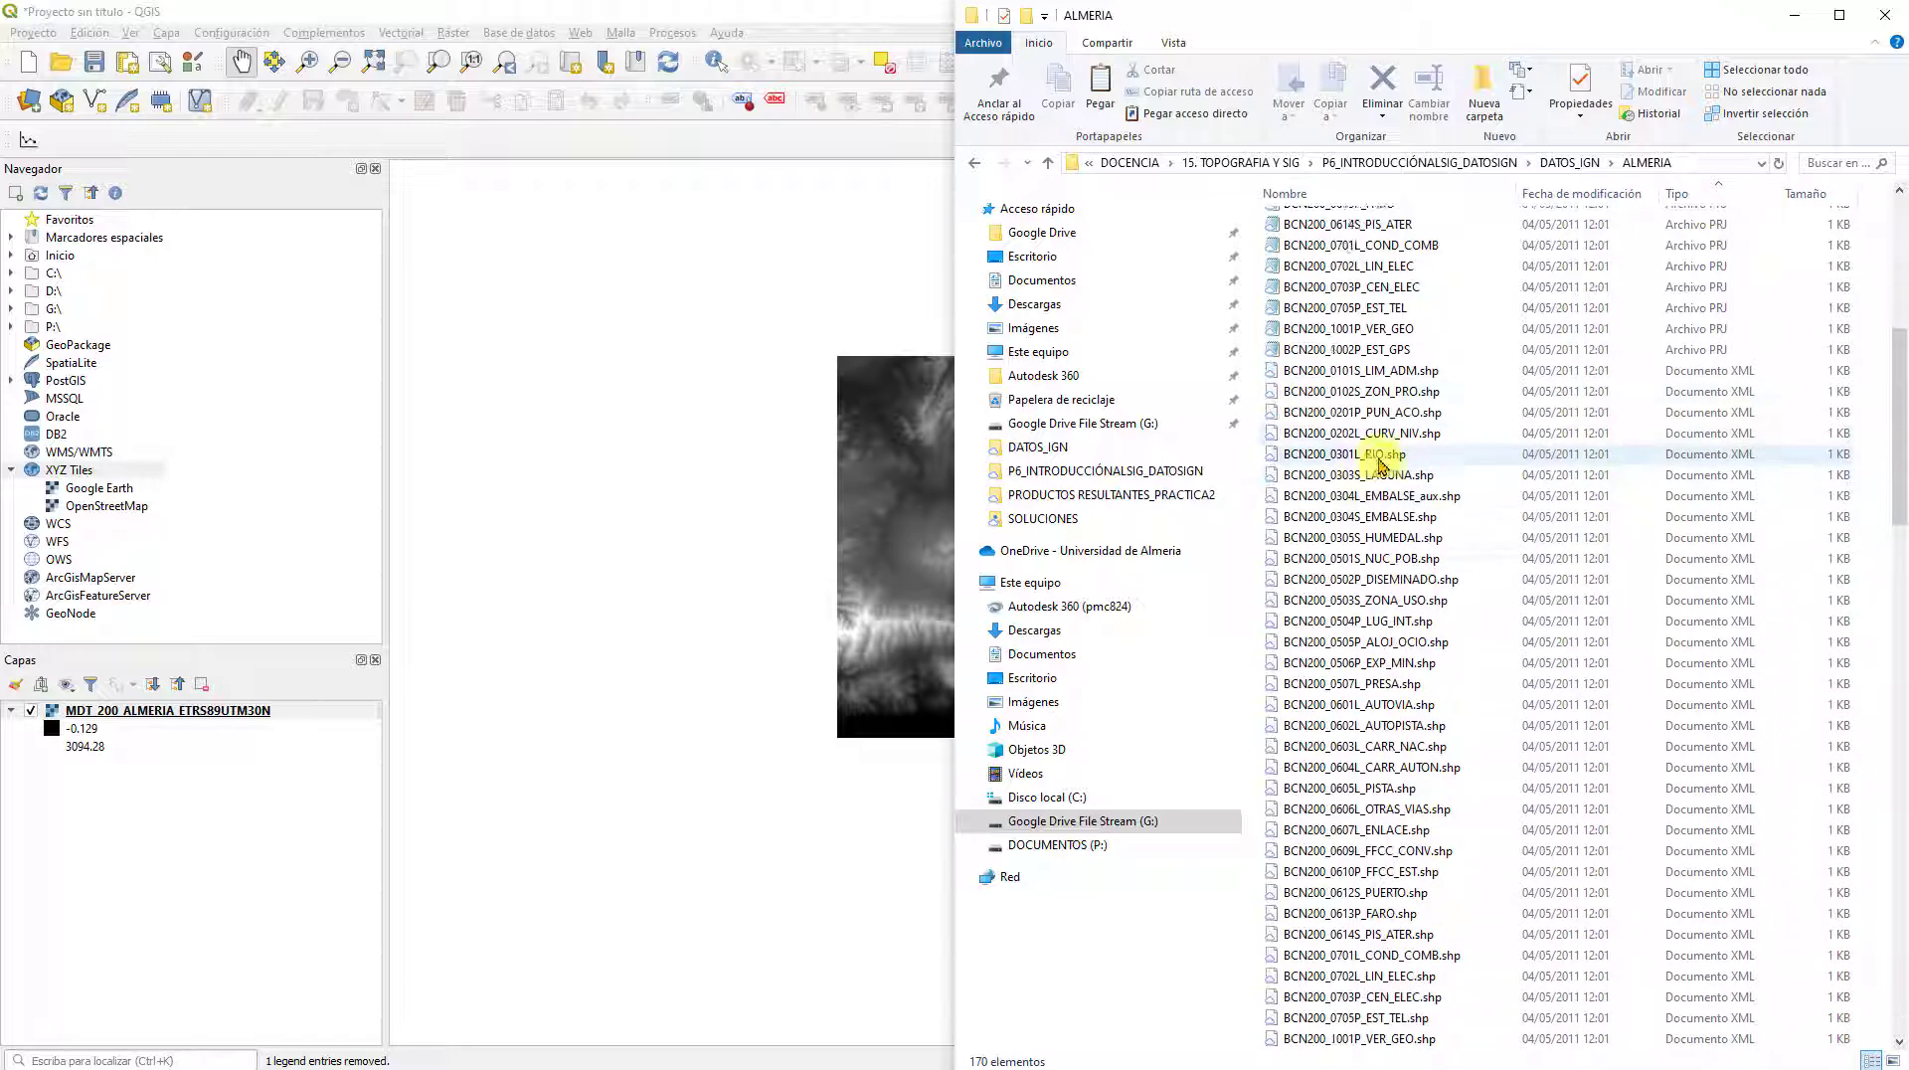
{"action": "scroll", "coordinate": [1402, 397], "scroll_direction": "down", "scroll_amount": 2}
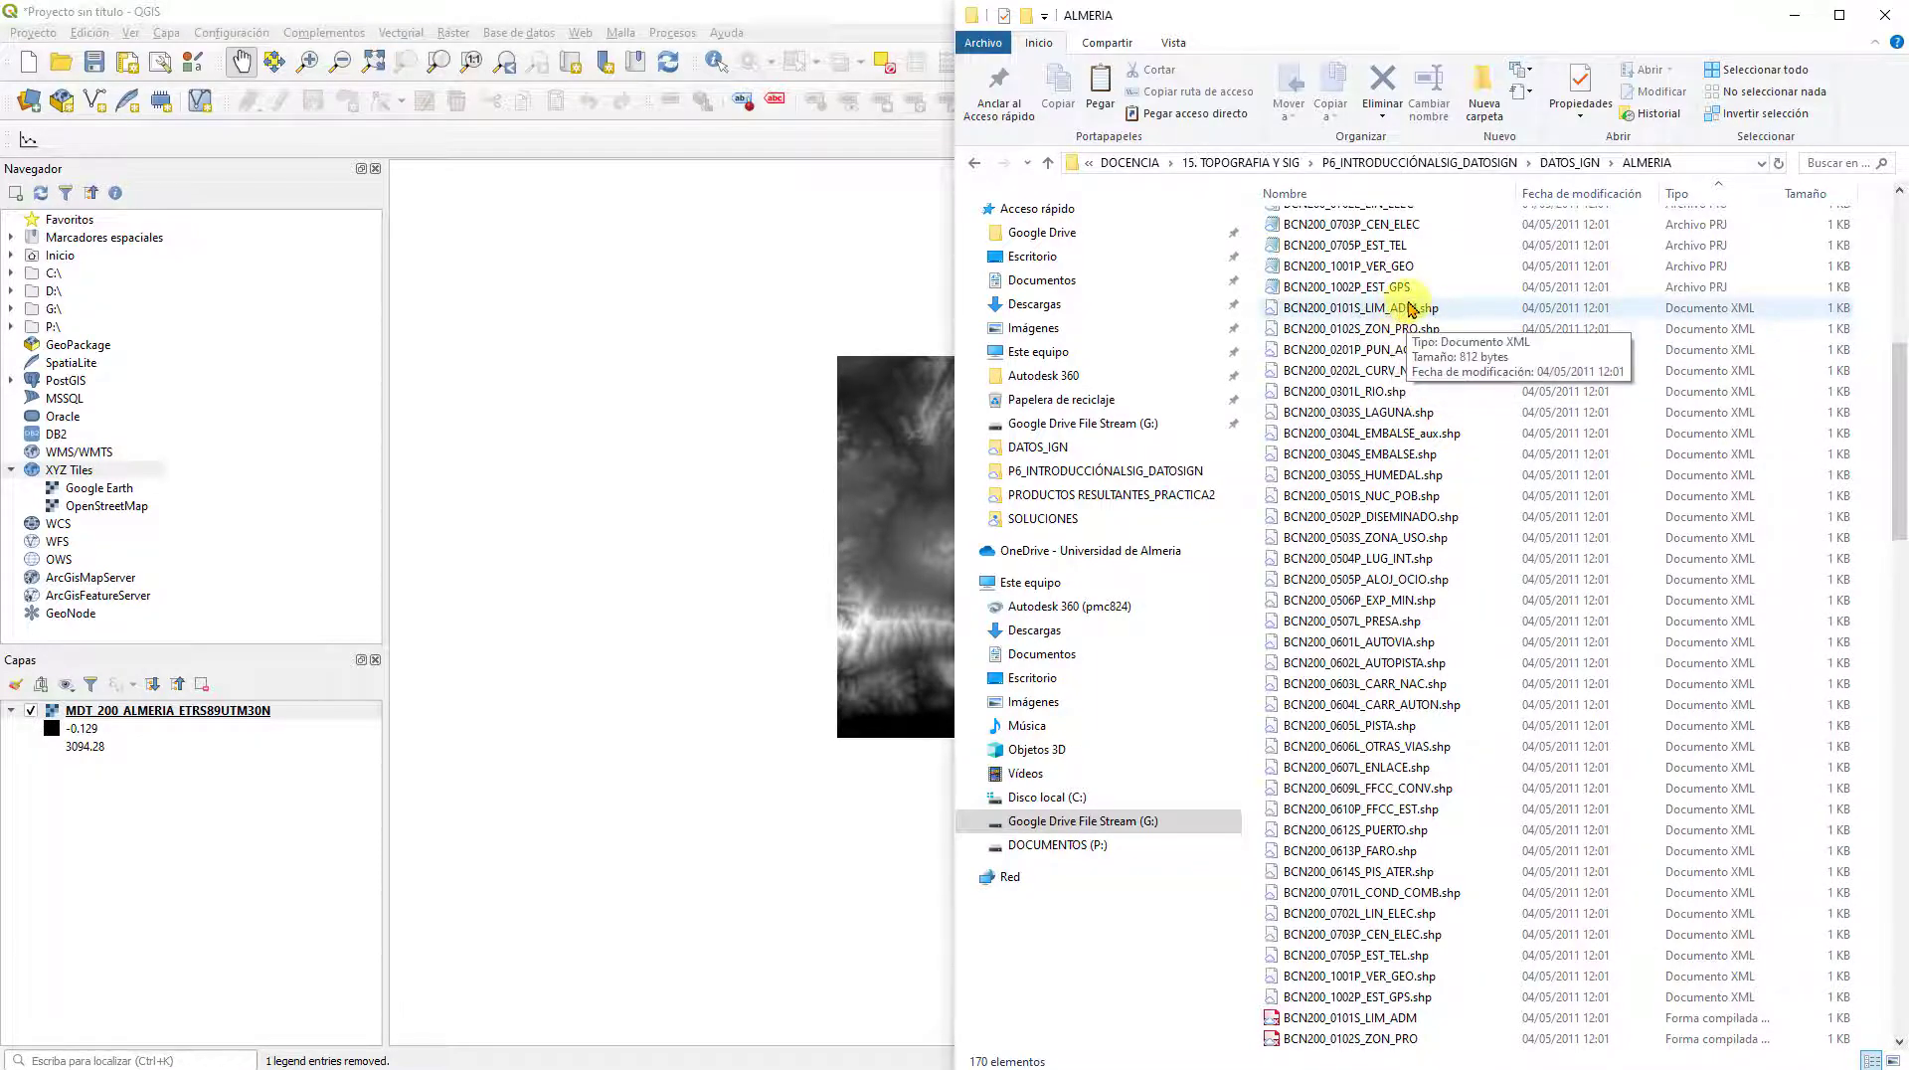
Step: Try to load the XML document BCN200_0101S_LIM_ADM.shp into the QGIS project, and dismiss the notice
{"action": "left_click_drag", "start_coordinate": [1395, 311], "coordinate": [137, 879]}
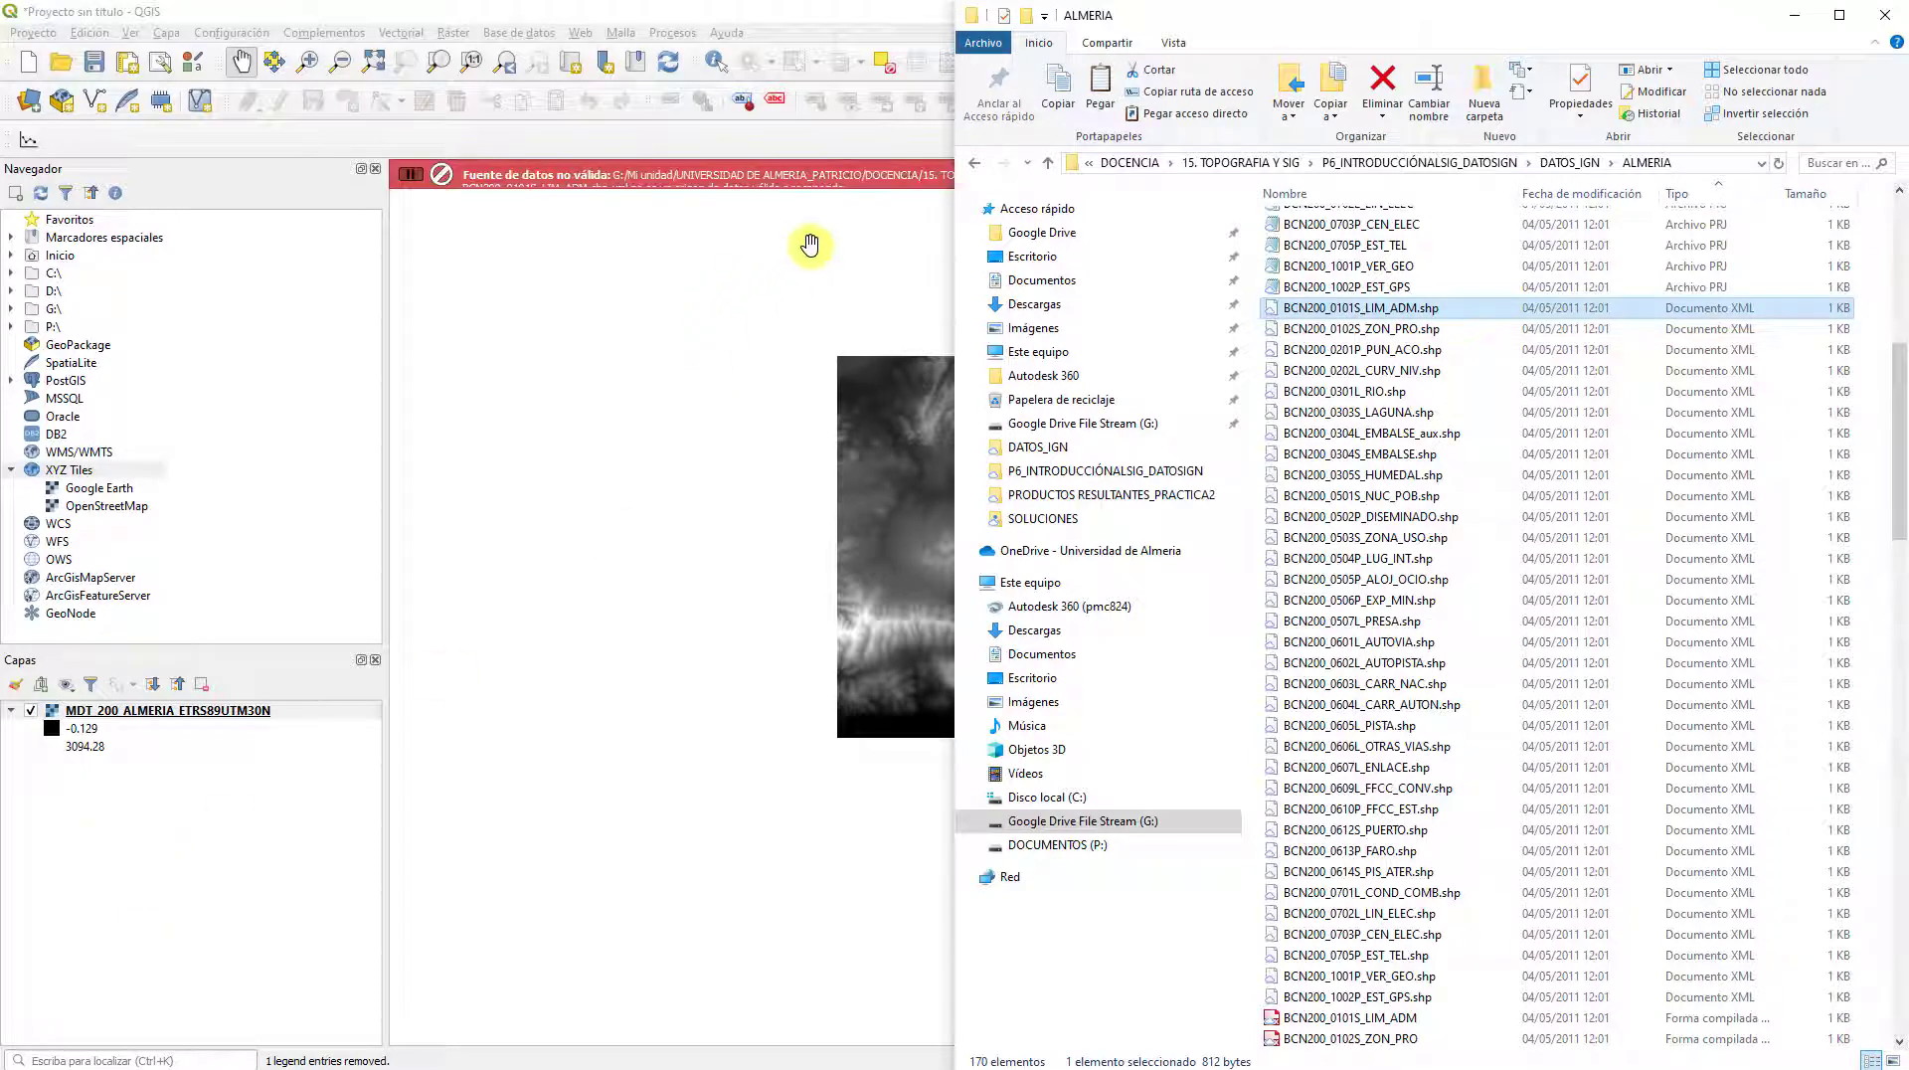
{"action": "left_click", "coordinate": [895, 256]}
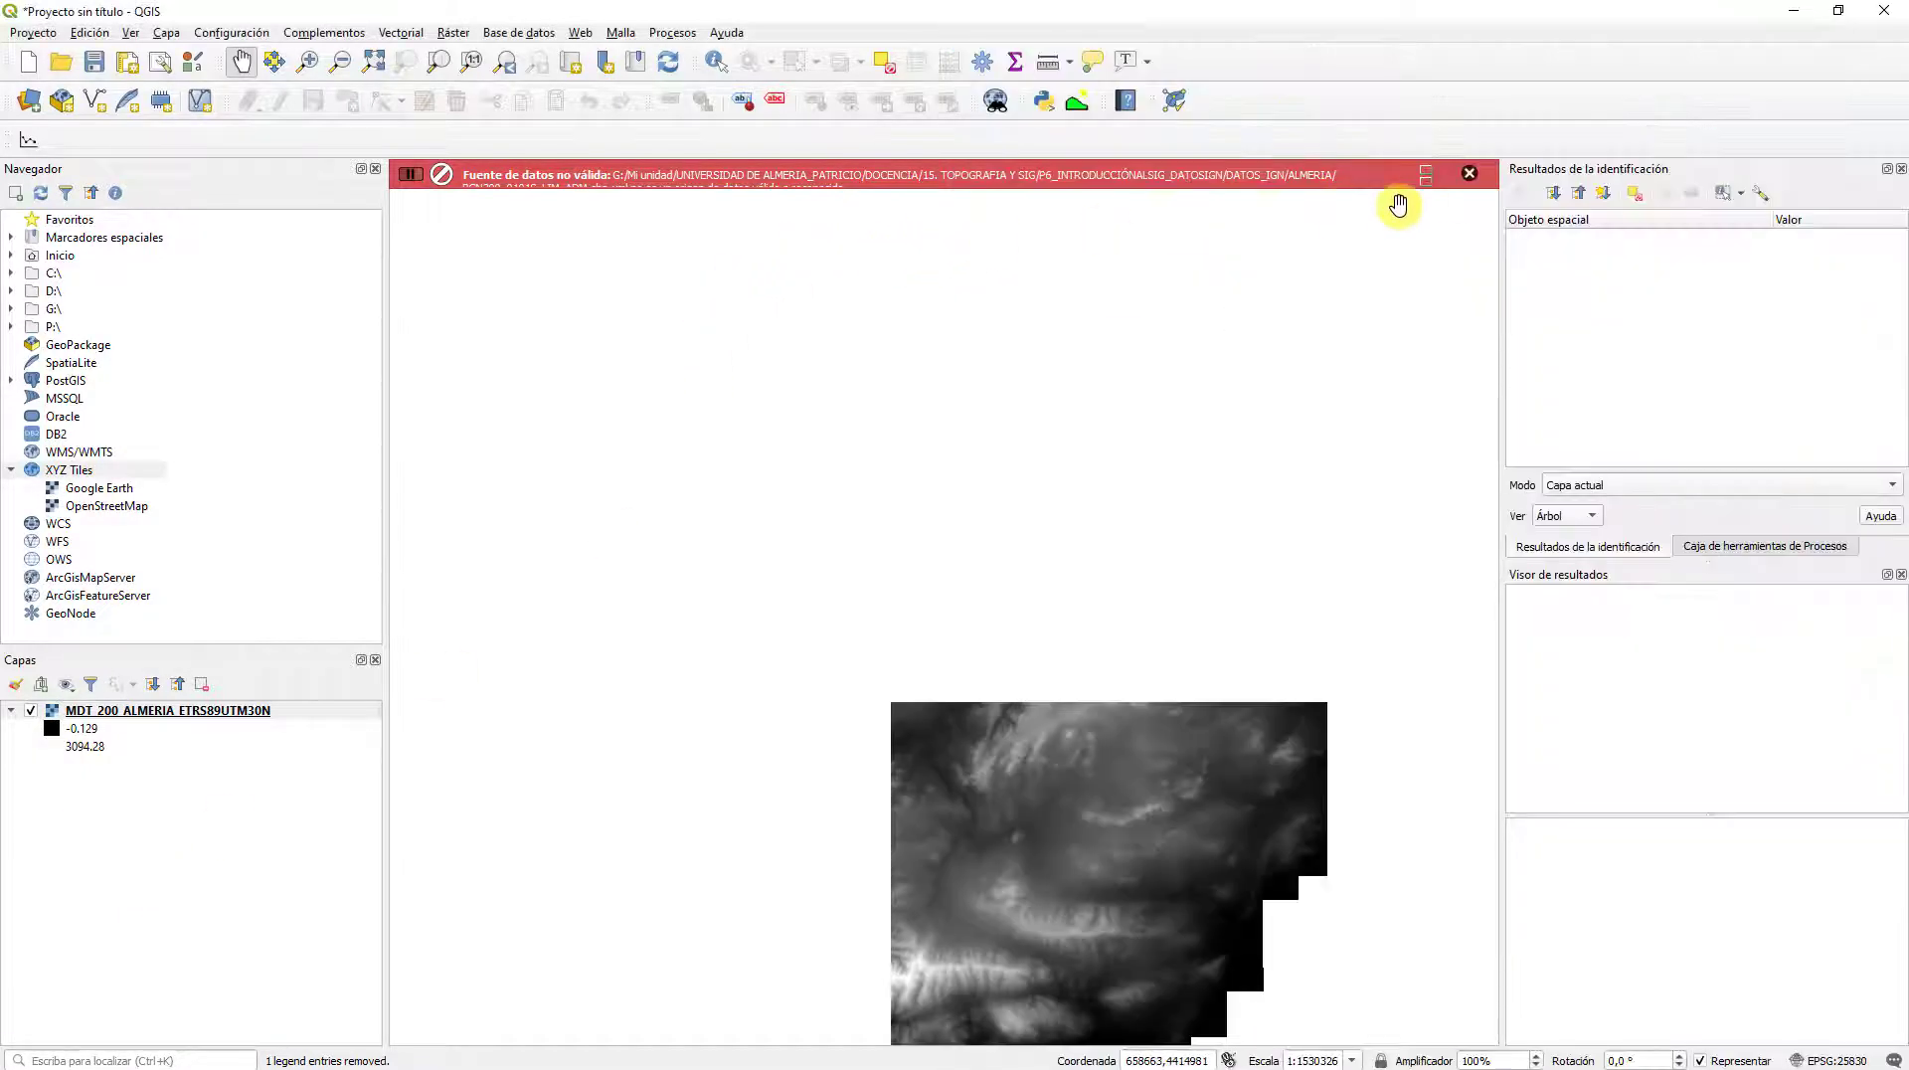
{"action": "left_click", "coordinate": [1470, 173]}
Step: Load the actual BCN200_0101S_LIM_ADM shapefile from the ALMERIA folder into the QGIS project and frame it with the terrain model
{"action": "mouse_move", "coordinate": [587, 1062]}
{"action": "left_click", "coordinate": [752, 1058]}
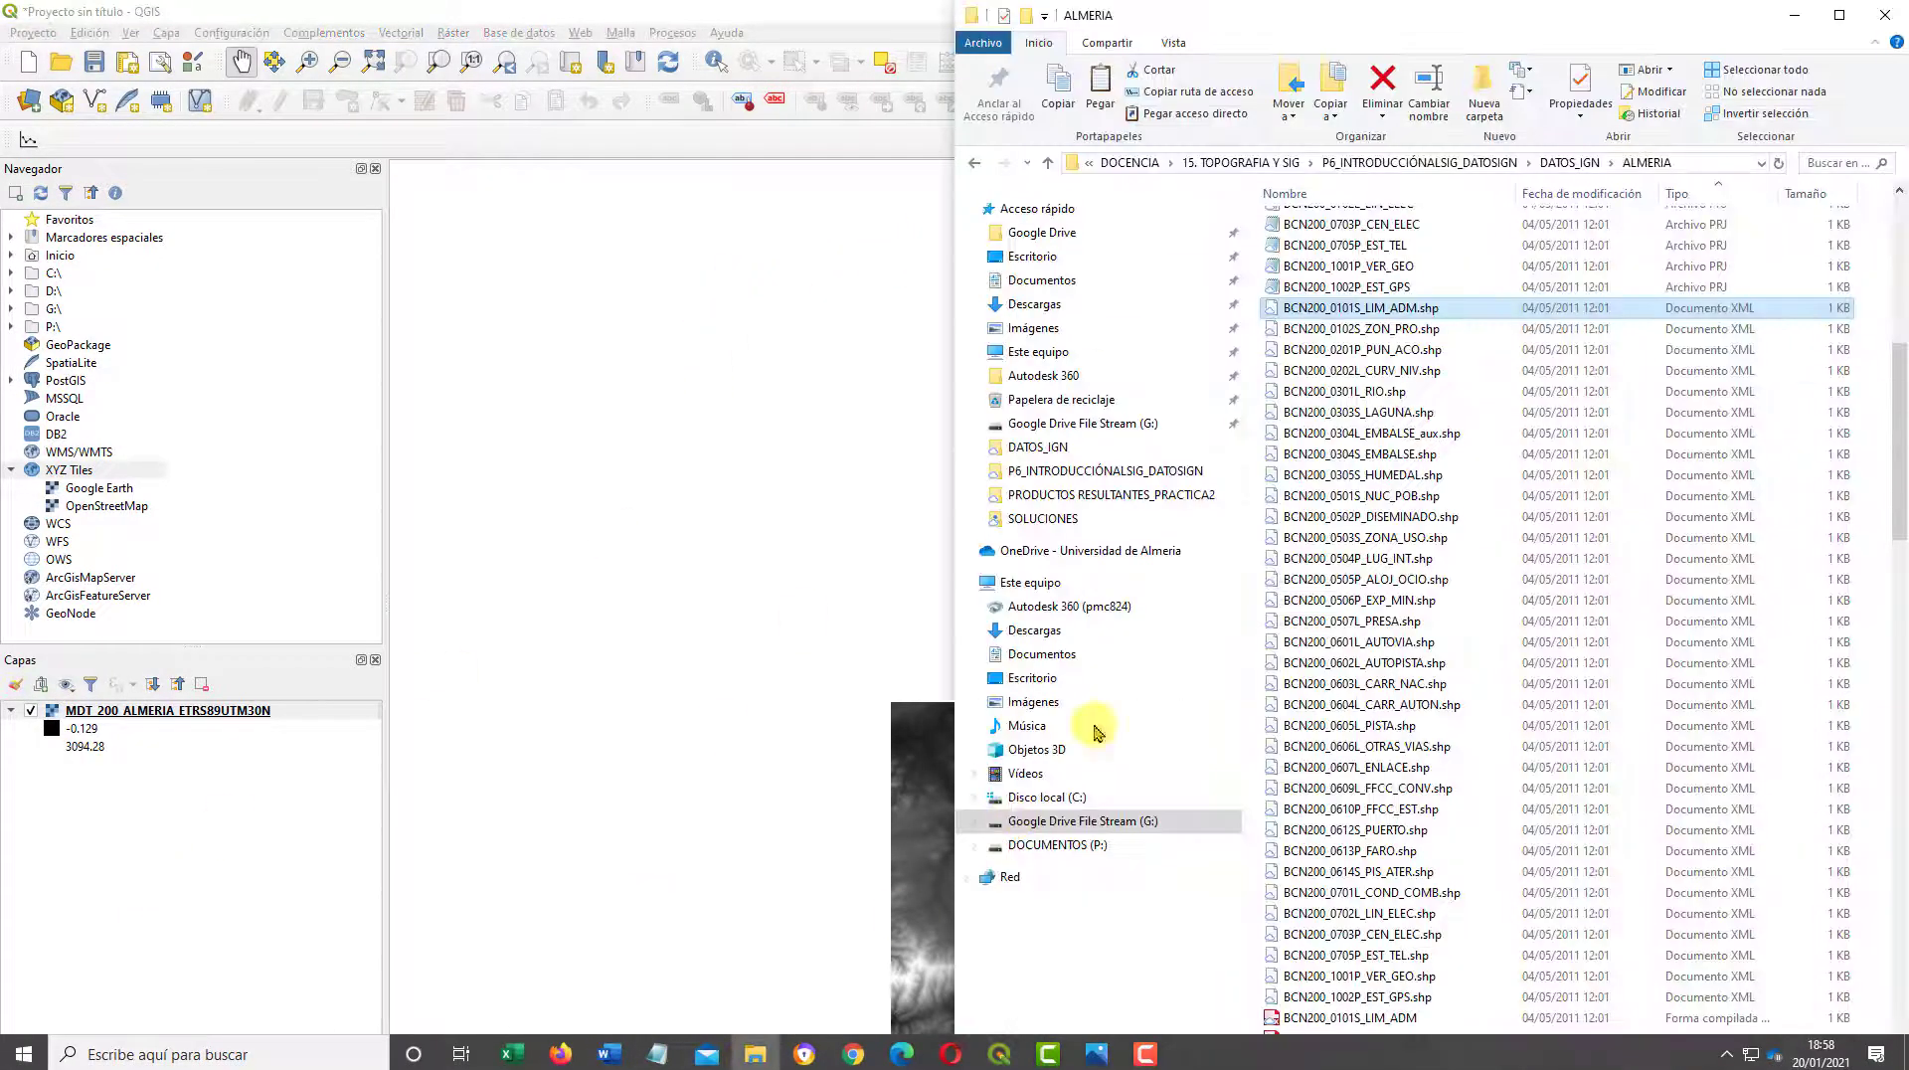
{"action": "scroll", "coordinate": [1425, 473], "scroll_direction": "down", "scroll_amount": 16}
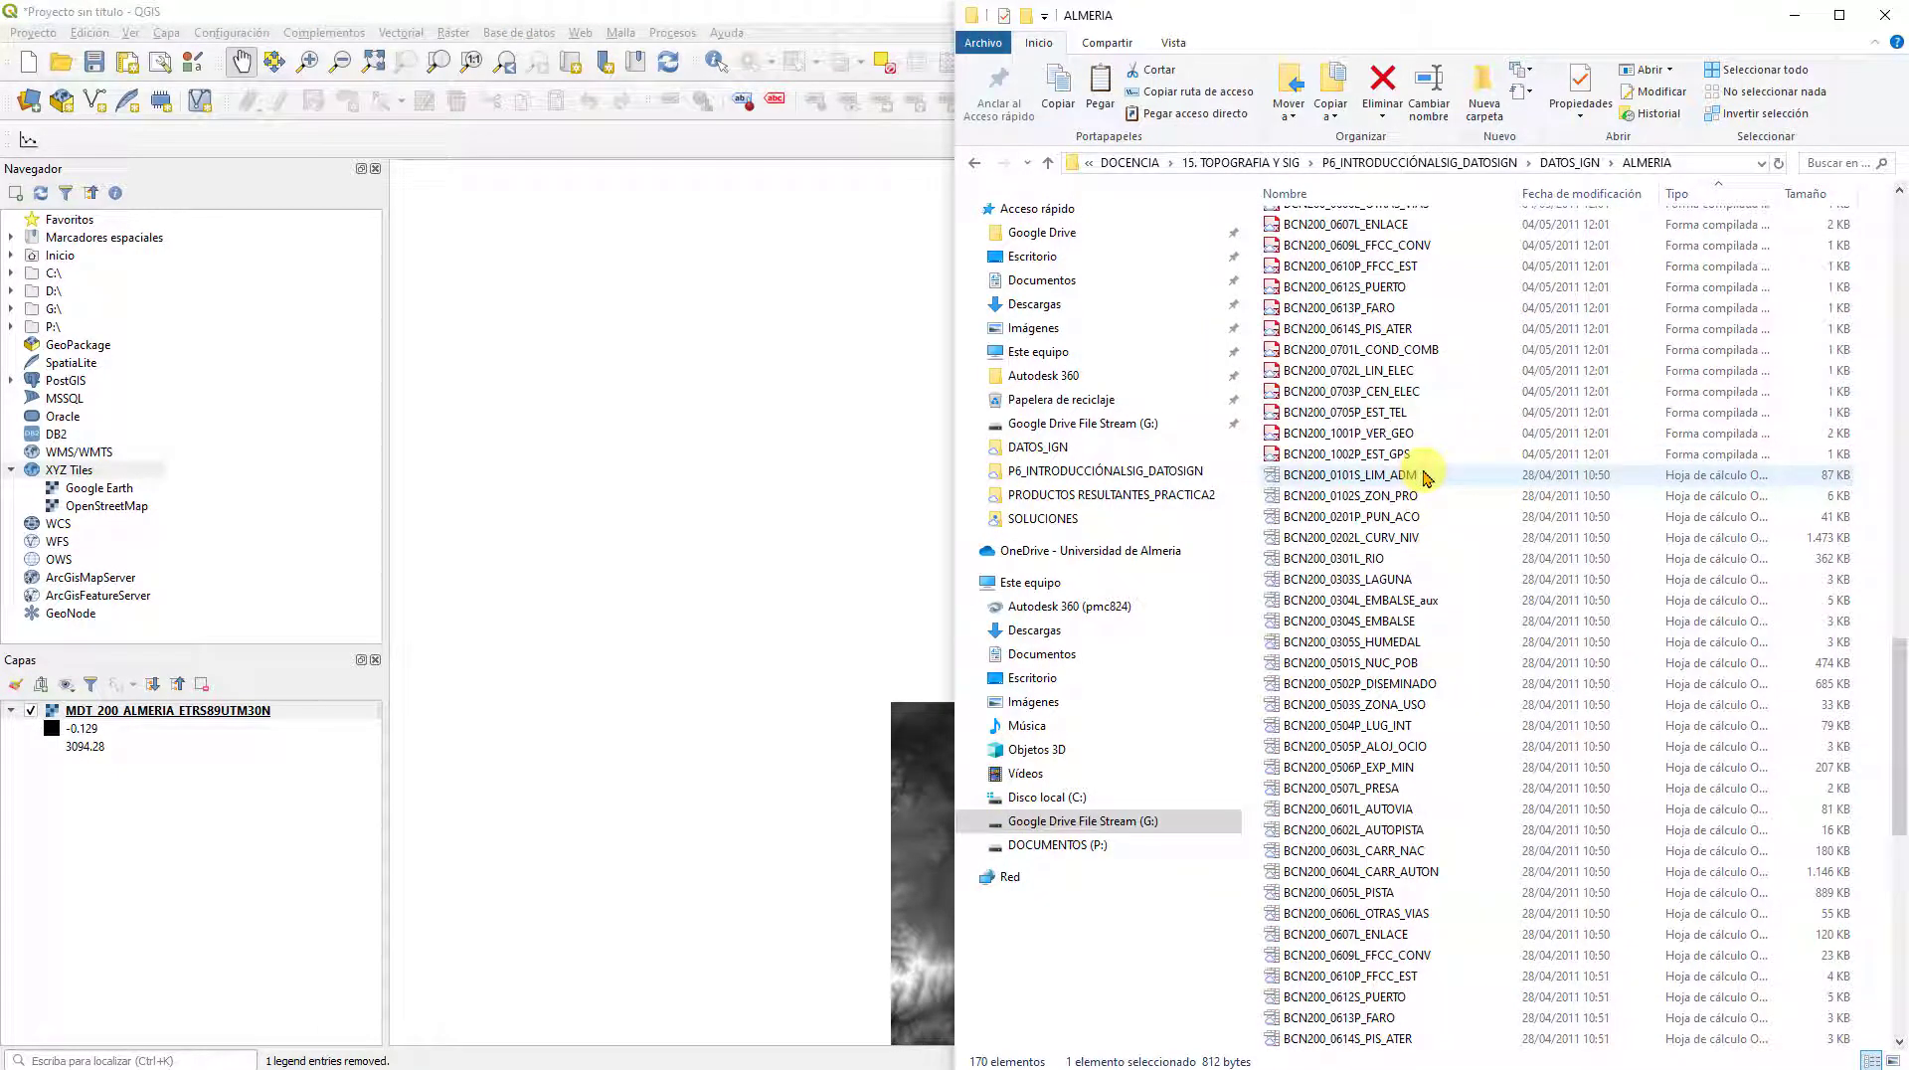
{"action": "scroll", "coordinate": [1425, 474], "scroll_direction": "down", "scroll_amount": 13}
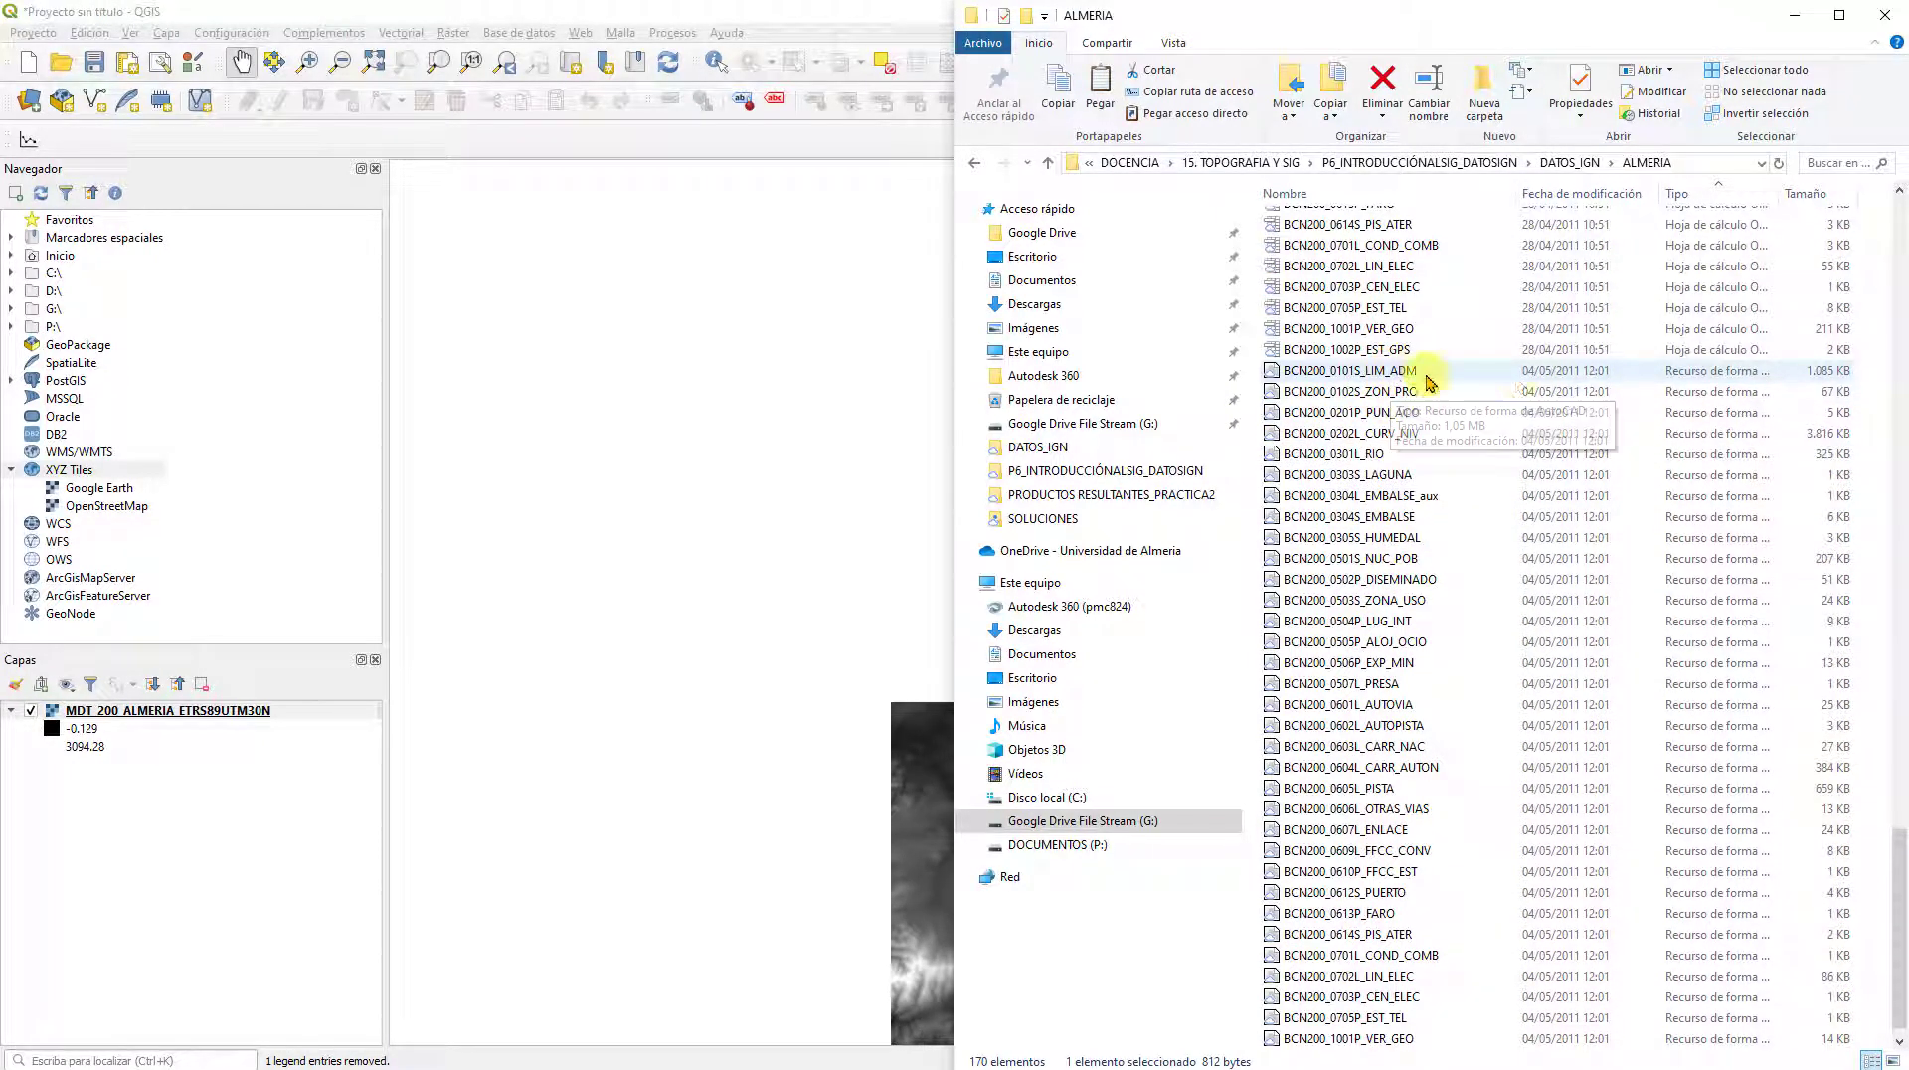
{"action": "left_click_drag", "start_coordinate": [1397, 378], "coordinate": [188, 895]}
{"action": "left_click", "coordinate": [588, 653]}
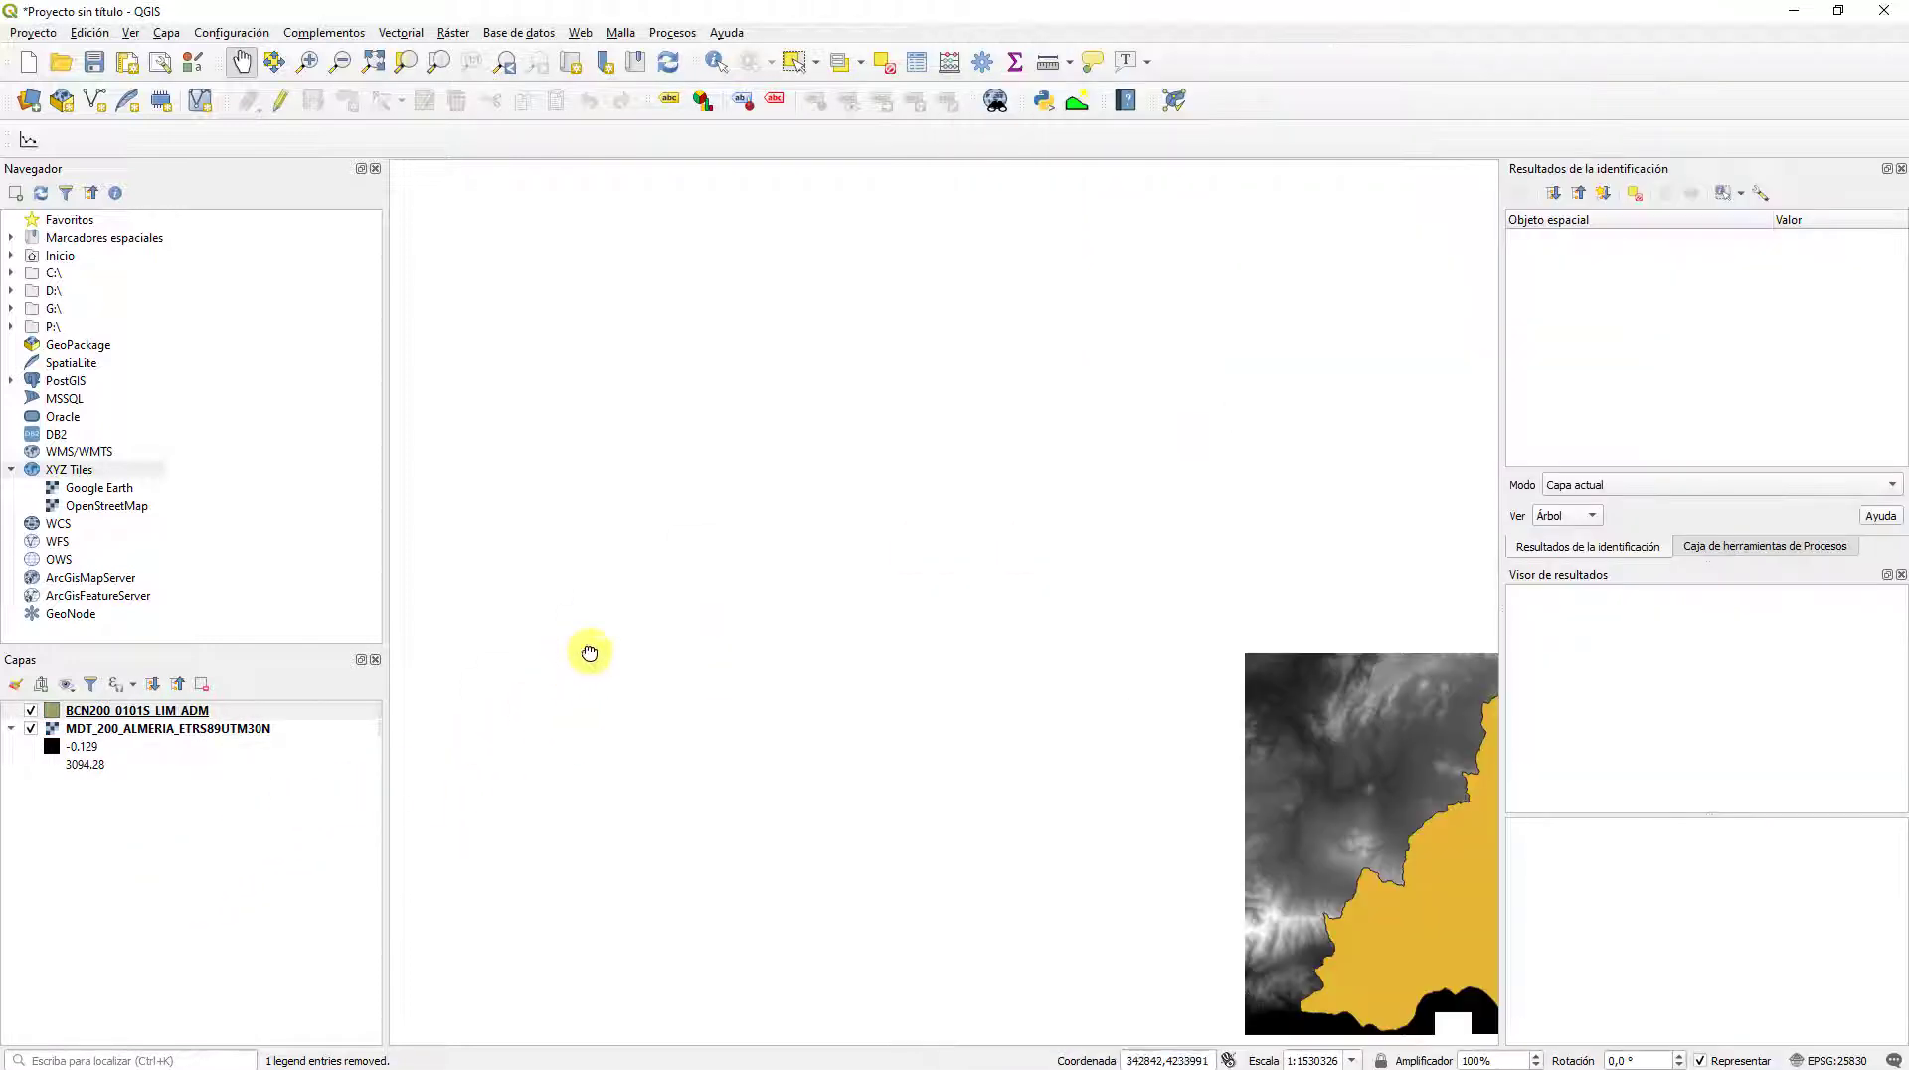
{"action": "scroll", "coordinate": [712, 682], "scroll_direction": "down", "scroll_amount": 2}
{"action": "left_click_drag", "start_coordinate": [783, 681], "coordinate": [760, 576]}
{"action": "scroll", "coordinate": [846, 651], "scroll_direction": "up", "scroll_amount": 2}
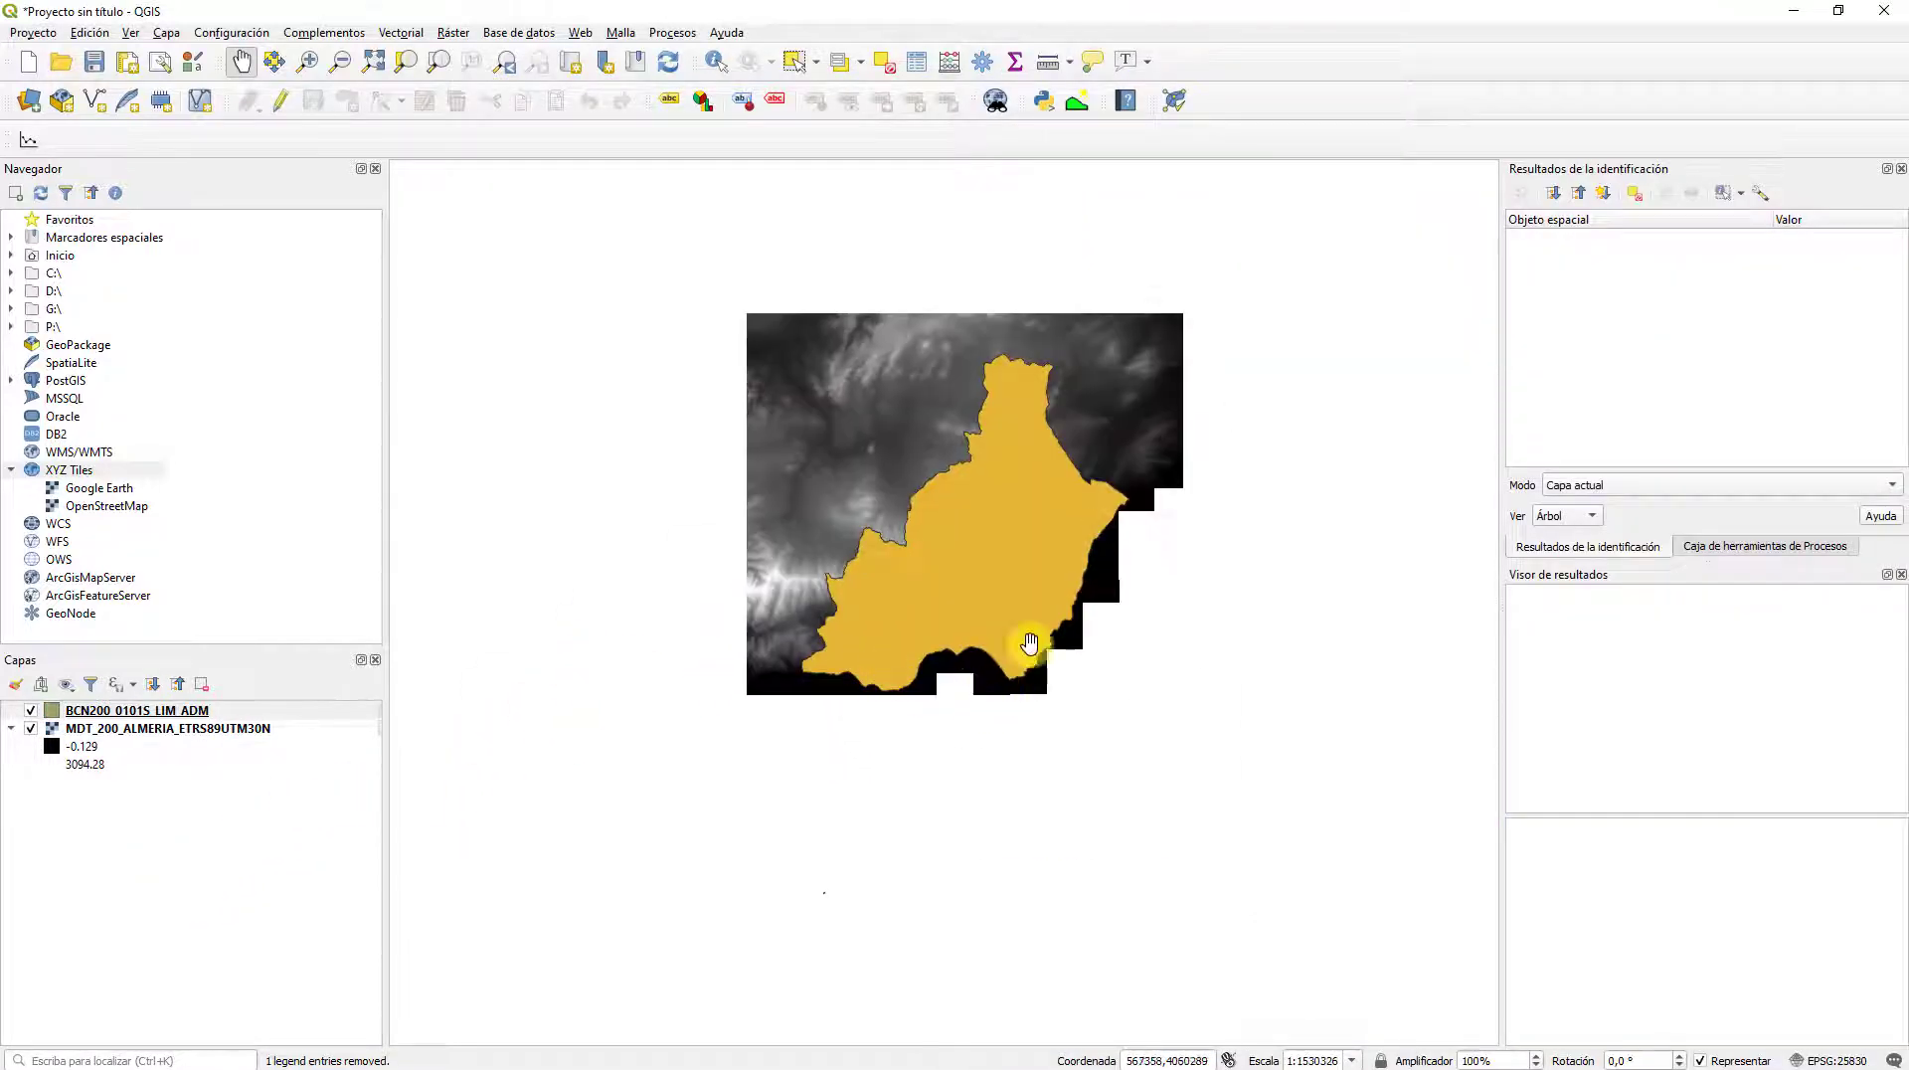
{"action": "scroll", "coordinate": [993, 541], "scroll_direction": "up", "scroll_amount": 1}
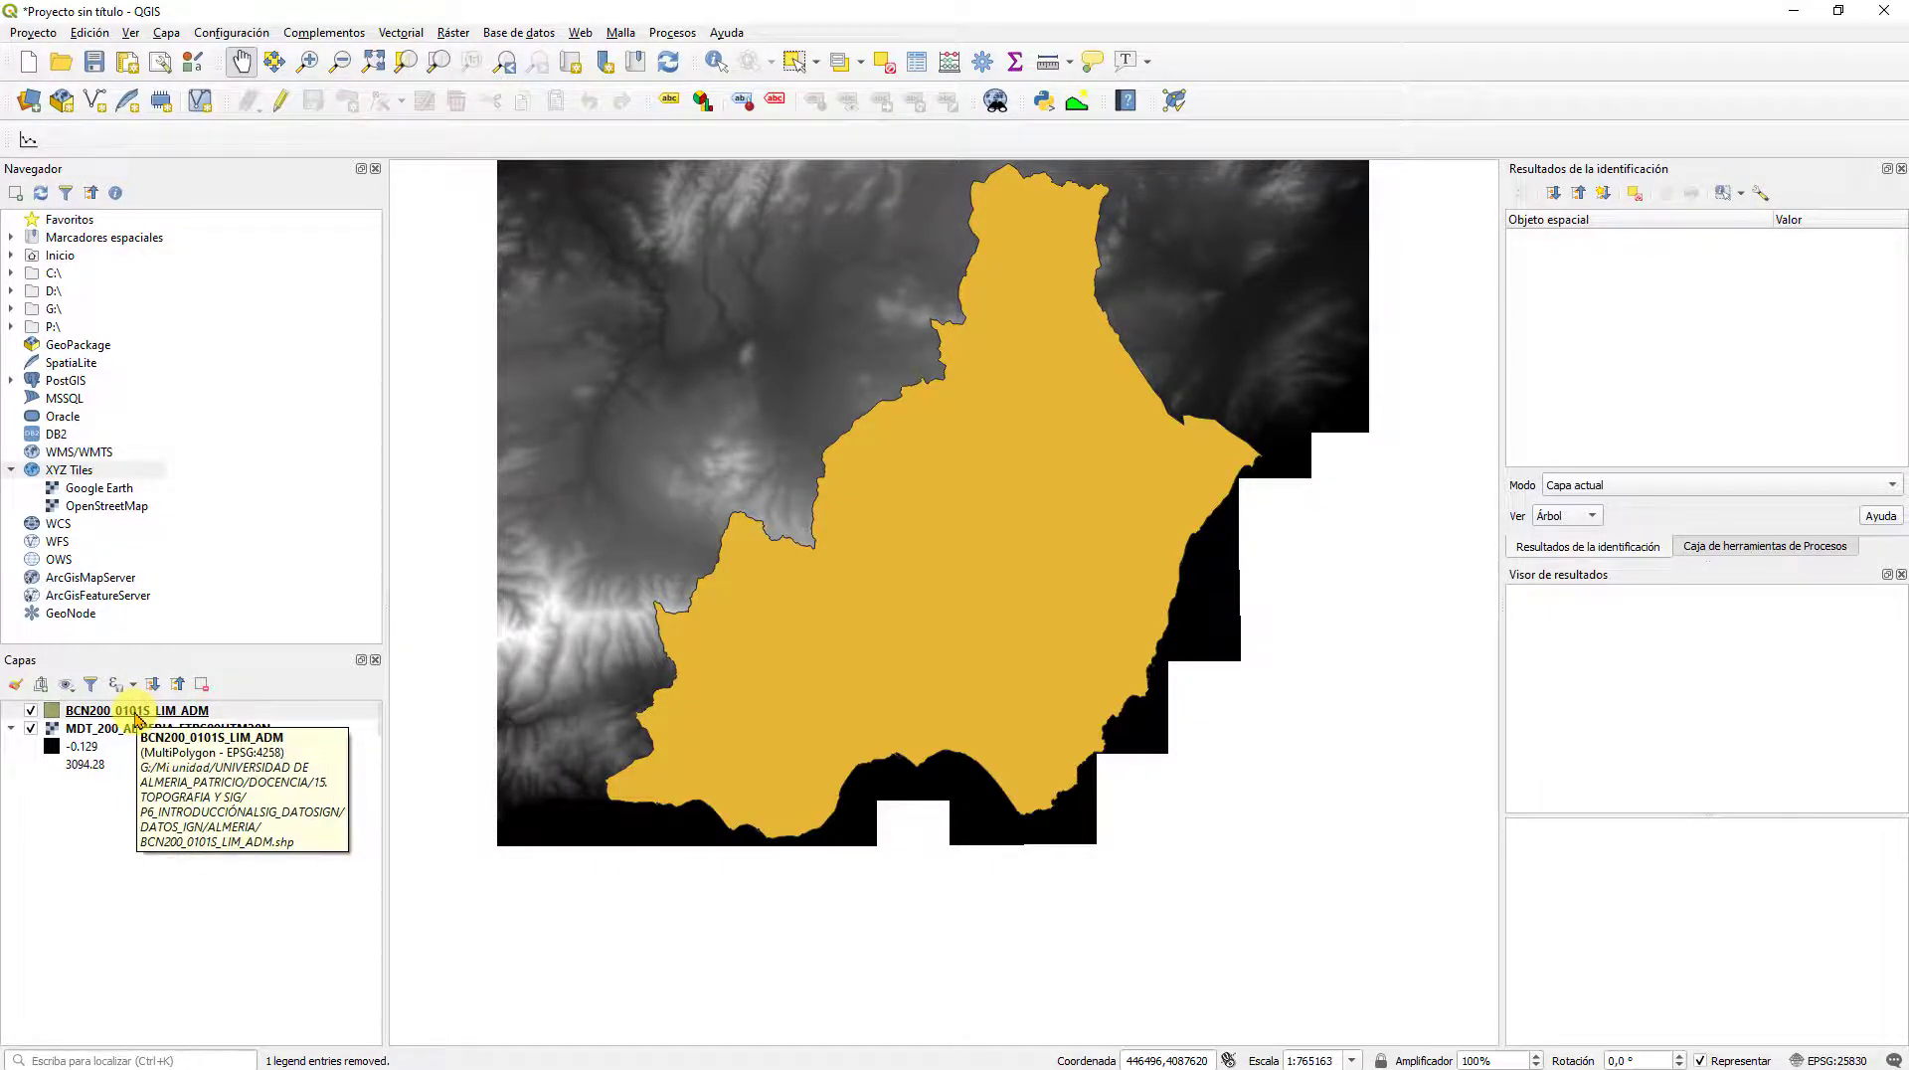
Step: Check the source coordinate system in the properties of the BCN200_0101S_LIM_ADM layer, and close them without changes
{"action": "left_click", "coordinate": [136, 714]}
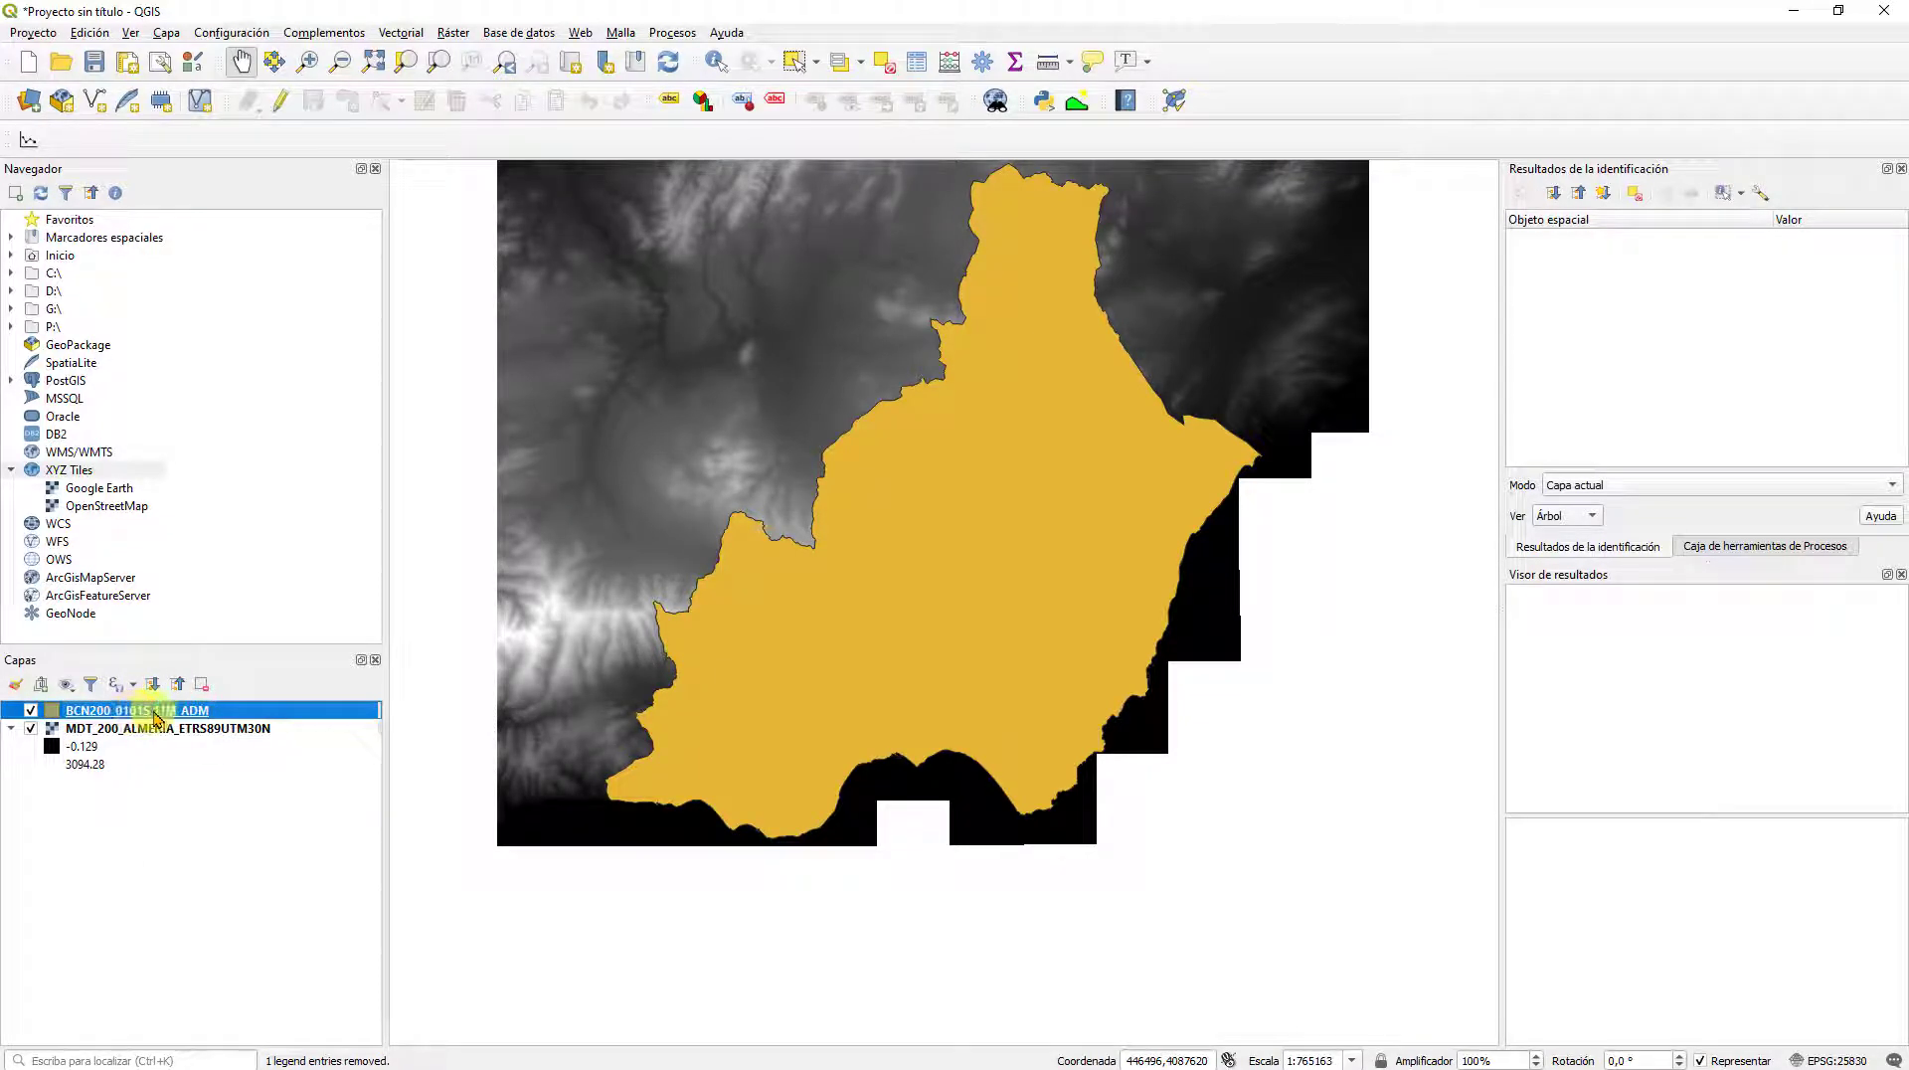
{"action": "right_click", "coordinate": [156, 716]}
{"action": "left_click", "coordinate": [203, 700]}
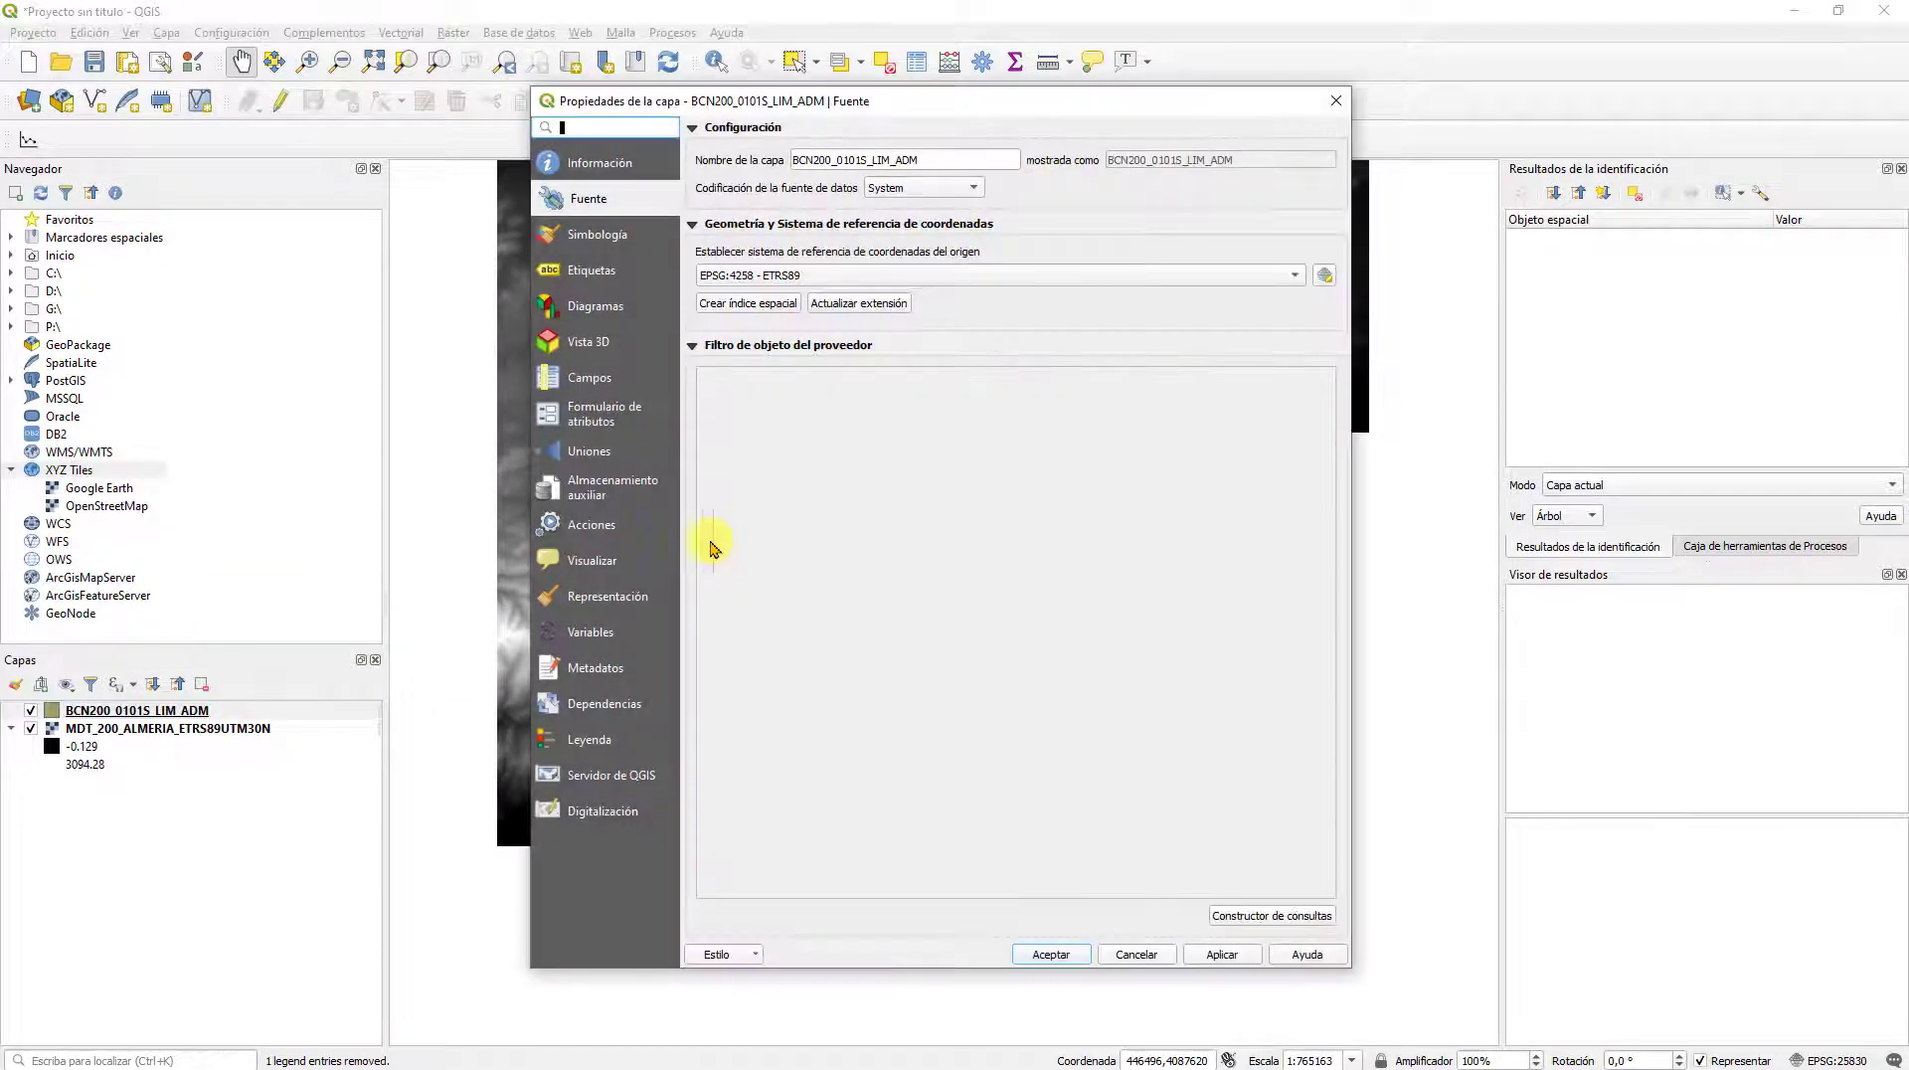
{"action": "mouse_move", "coordinate": [781, 290]}
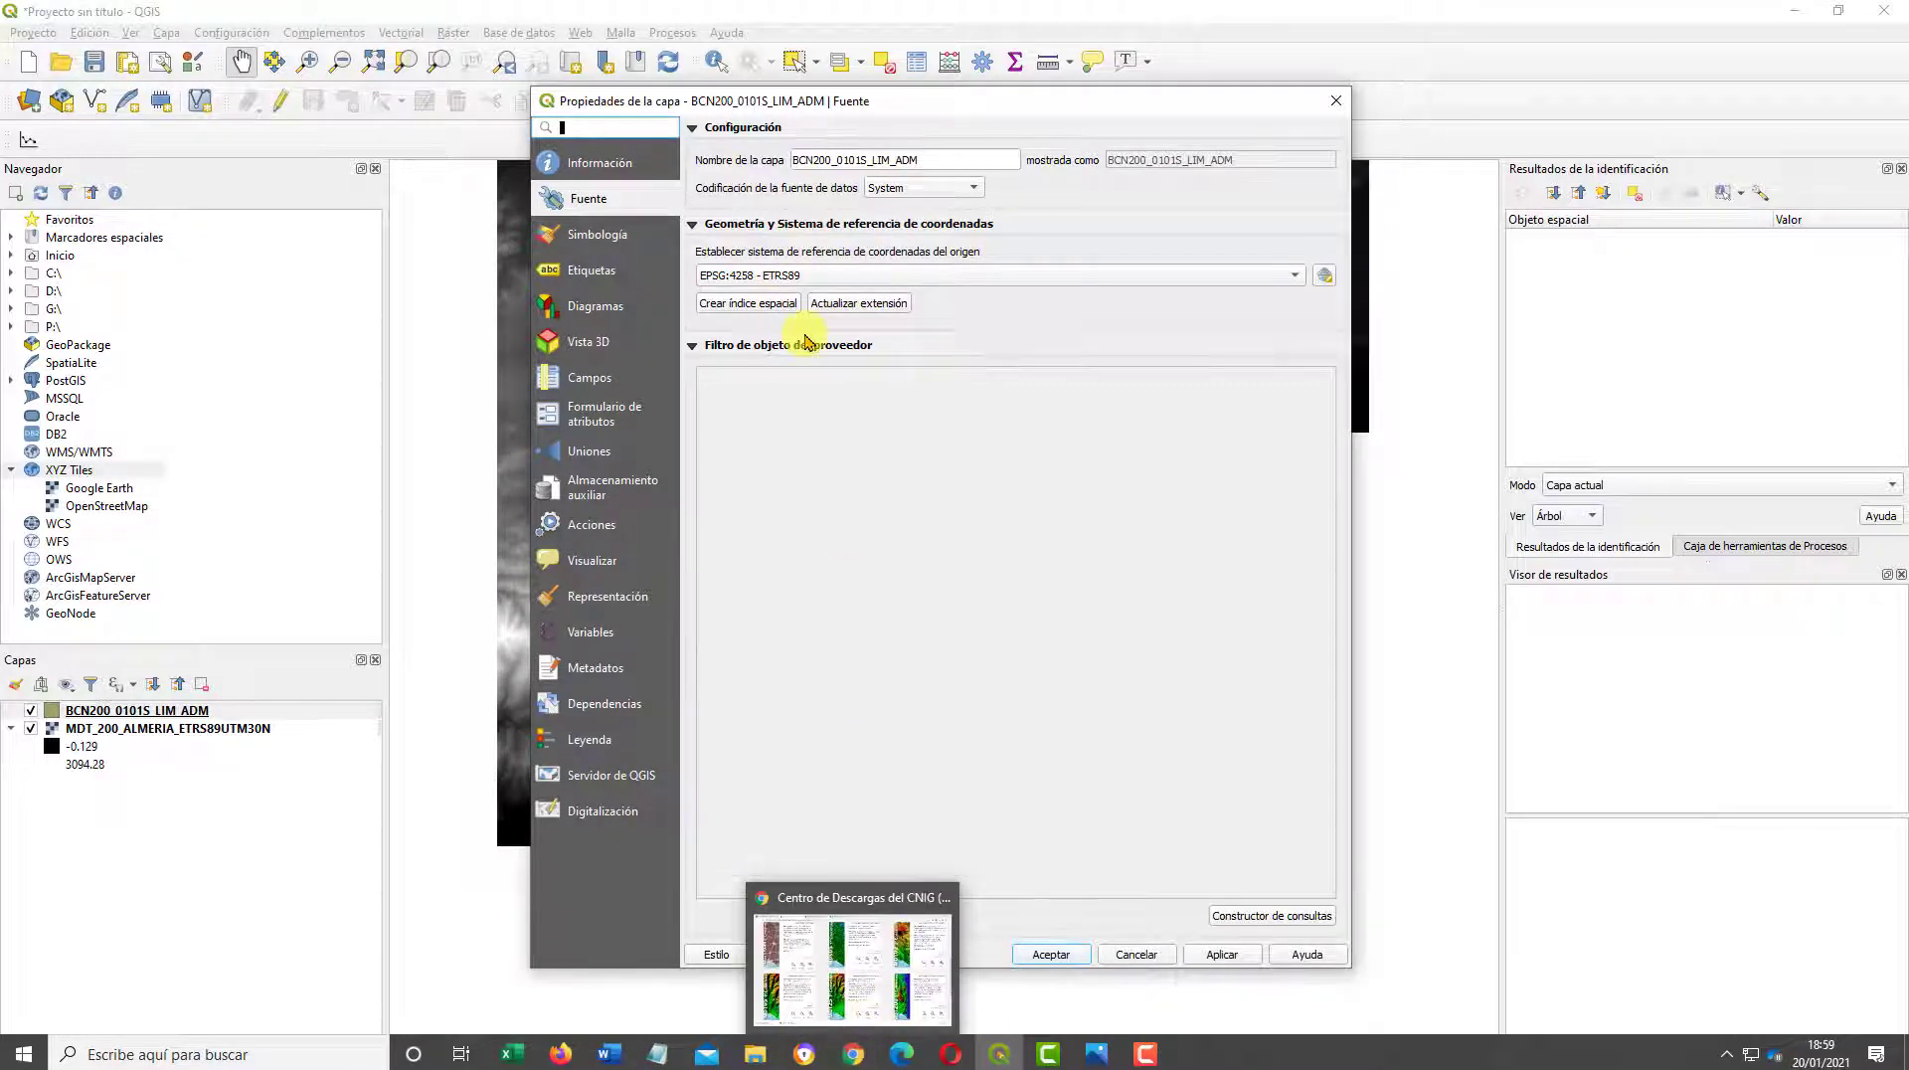
{"action": "left_click", "coordinate": [1137, 955]}
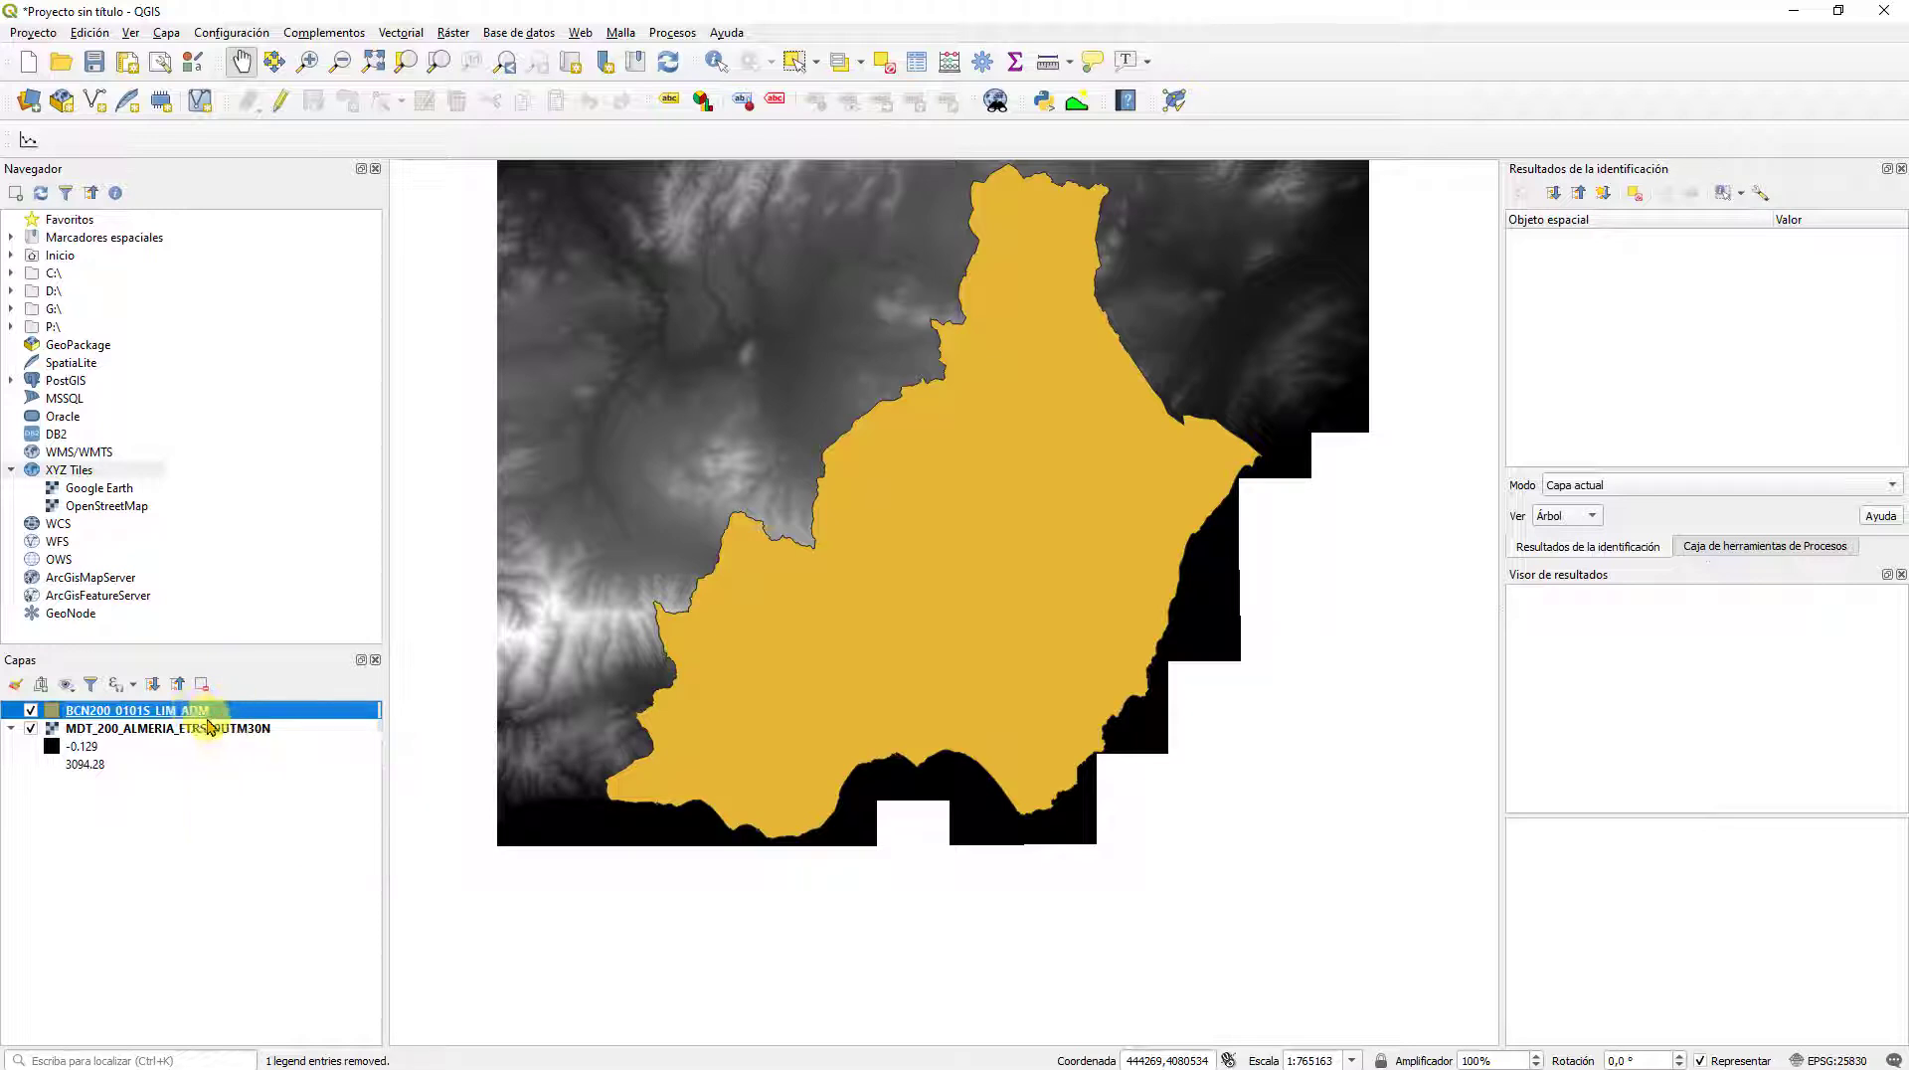
Step: Start Reproject Layer for BCN200_0101S_LIM_ADM and set the target coordinate system to the project's EPSG:25830 - ETRS89 / UTM zone 30N
{"action": "left_click", "coordinate": [401, 33]}
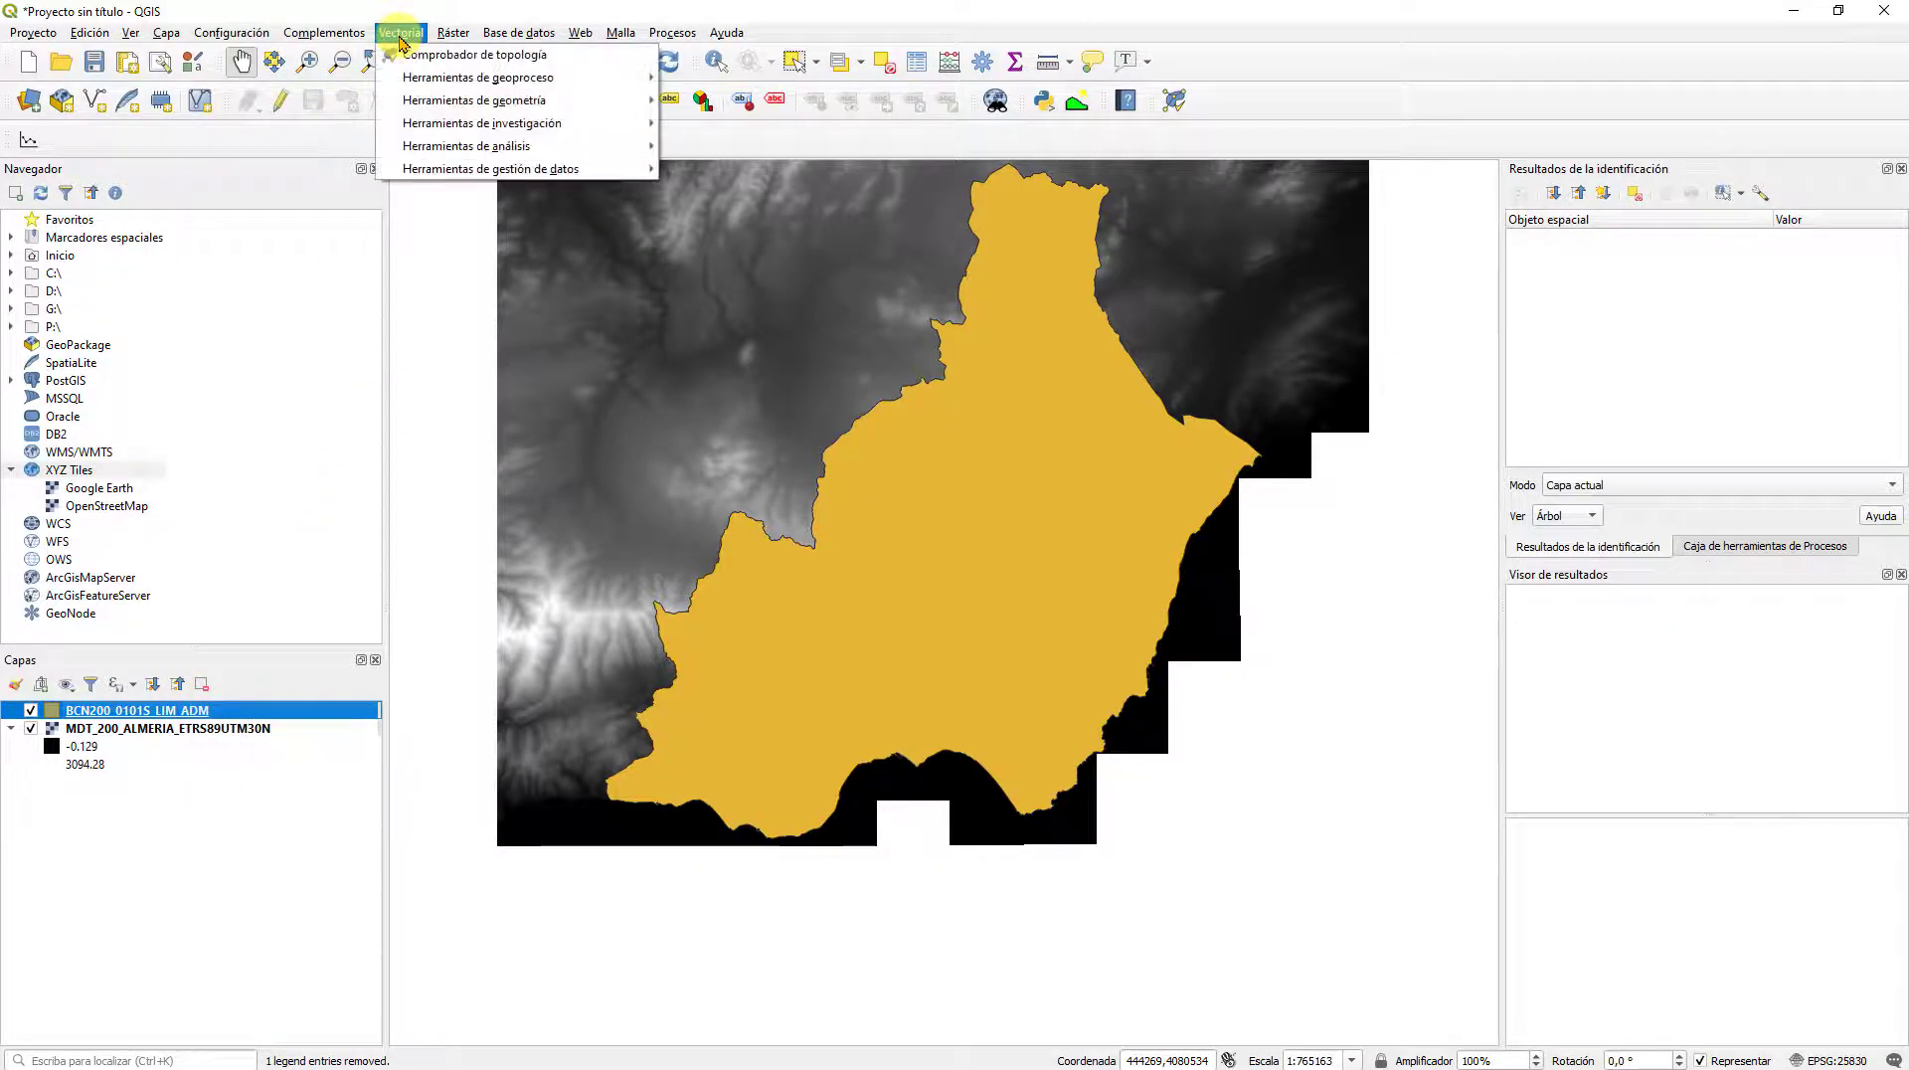
{"action": "mouse_move", "coordinate": [468, 82]}
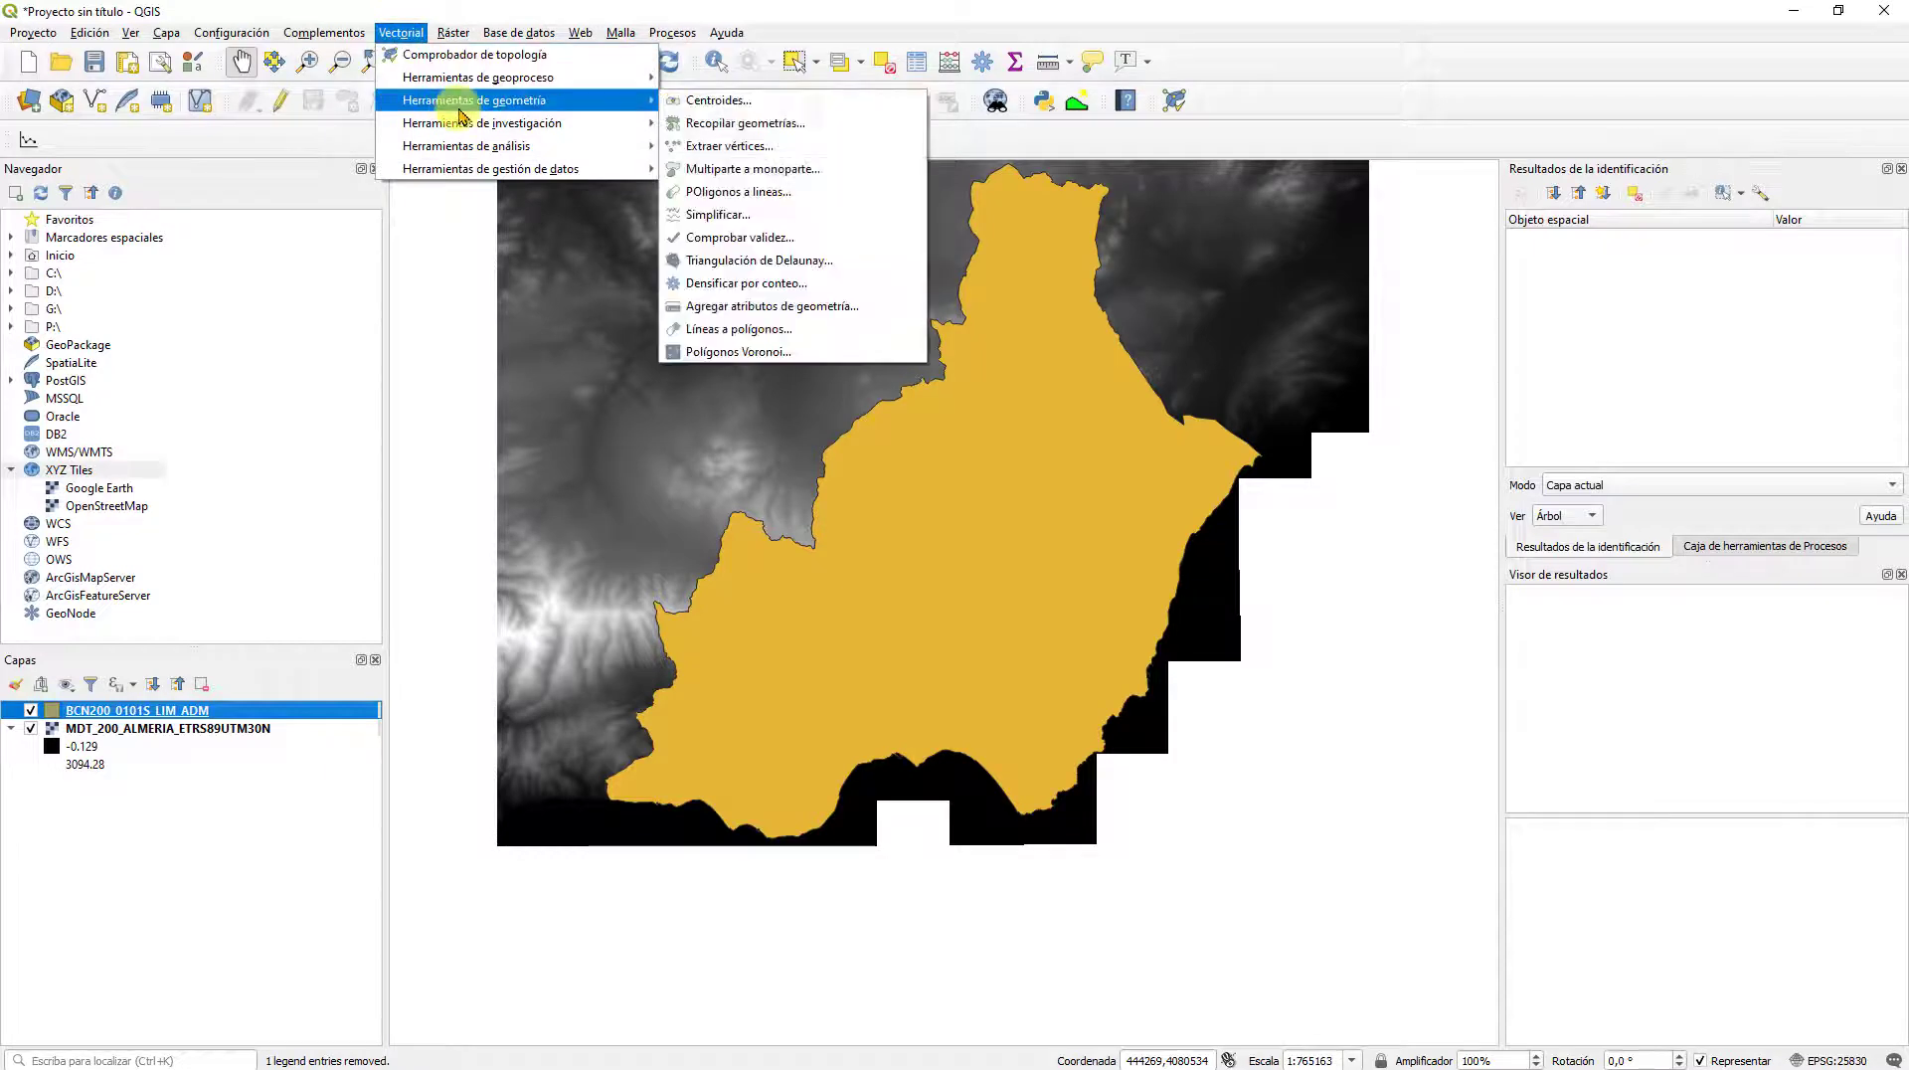
{"action": "mouse_move", "coordinate": [527, 109]}
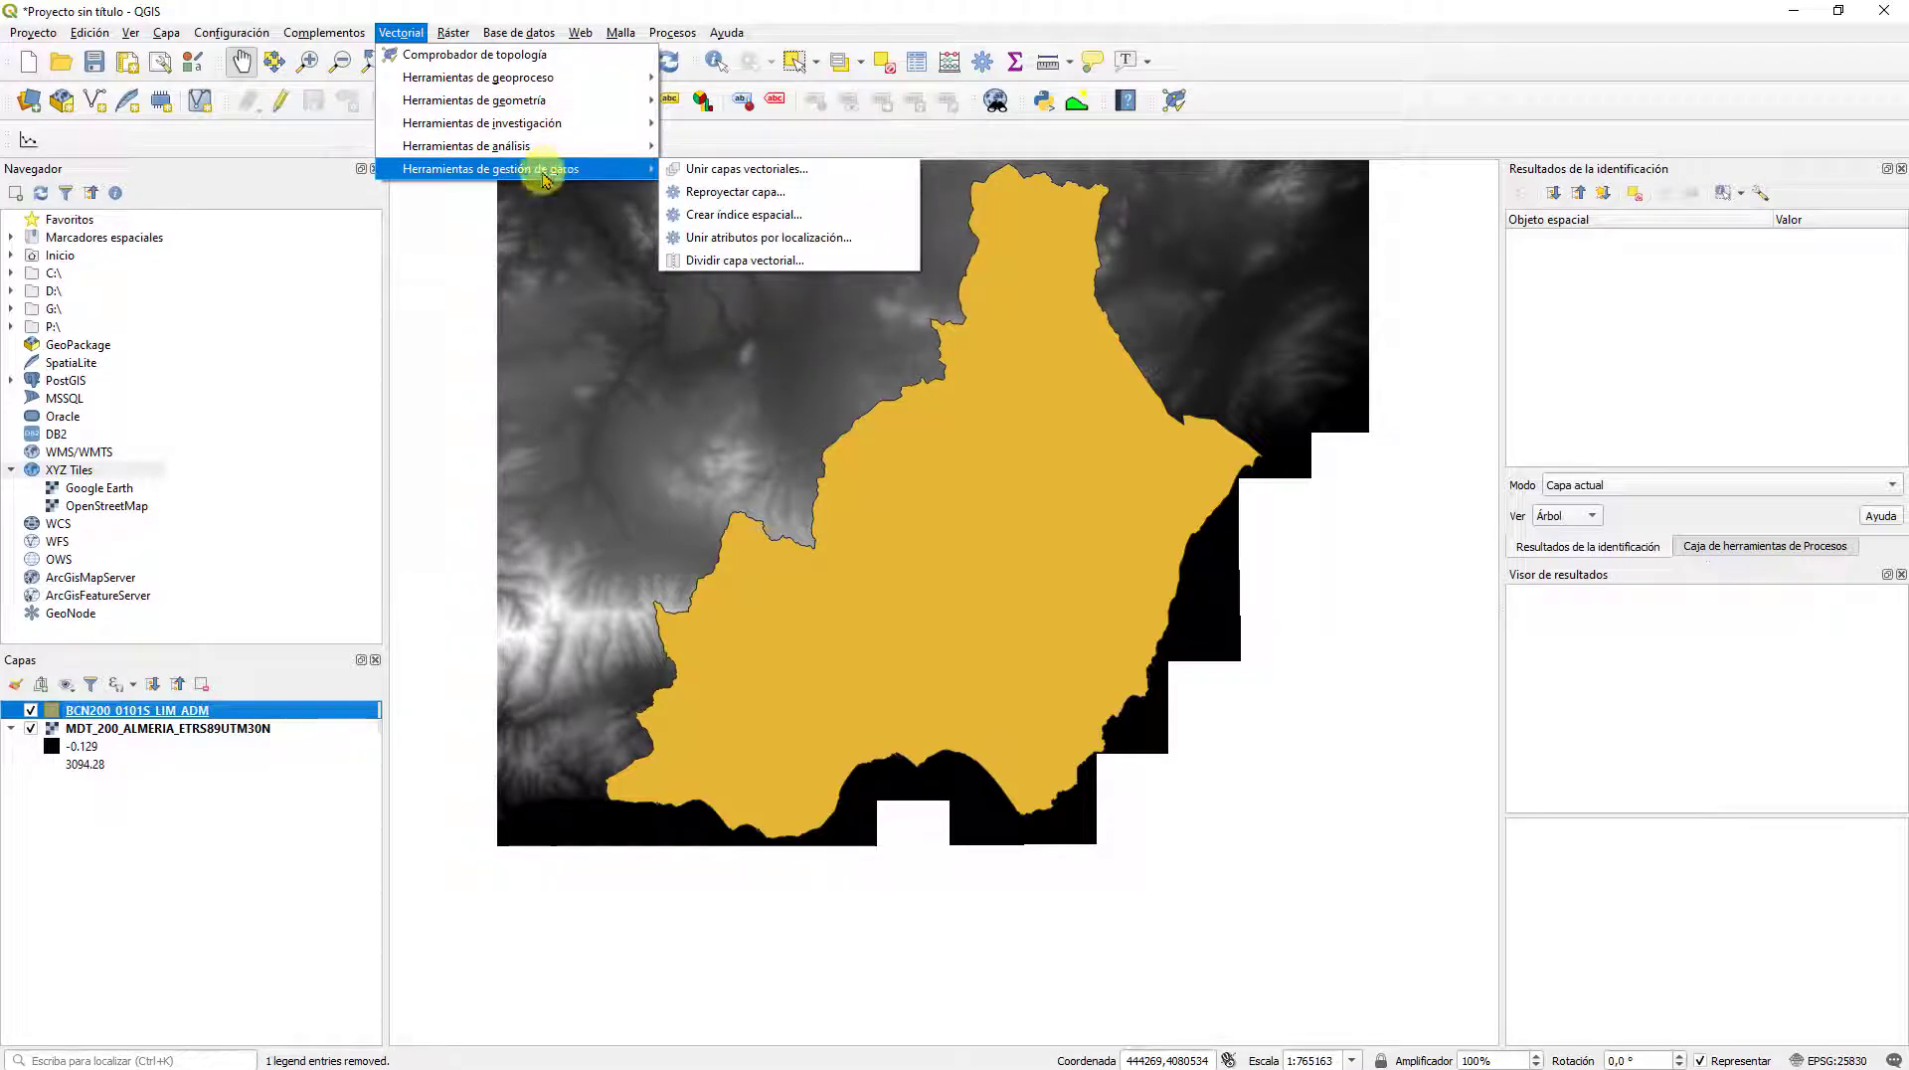
{"action": "left_click", "coordinate": [723, 194]}
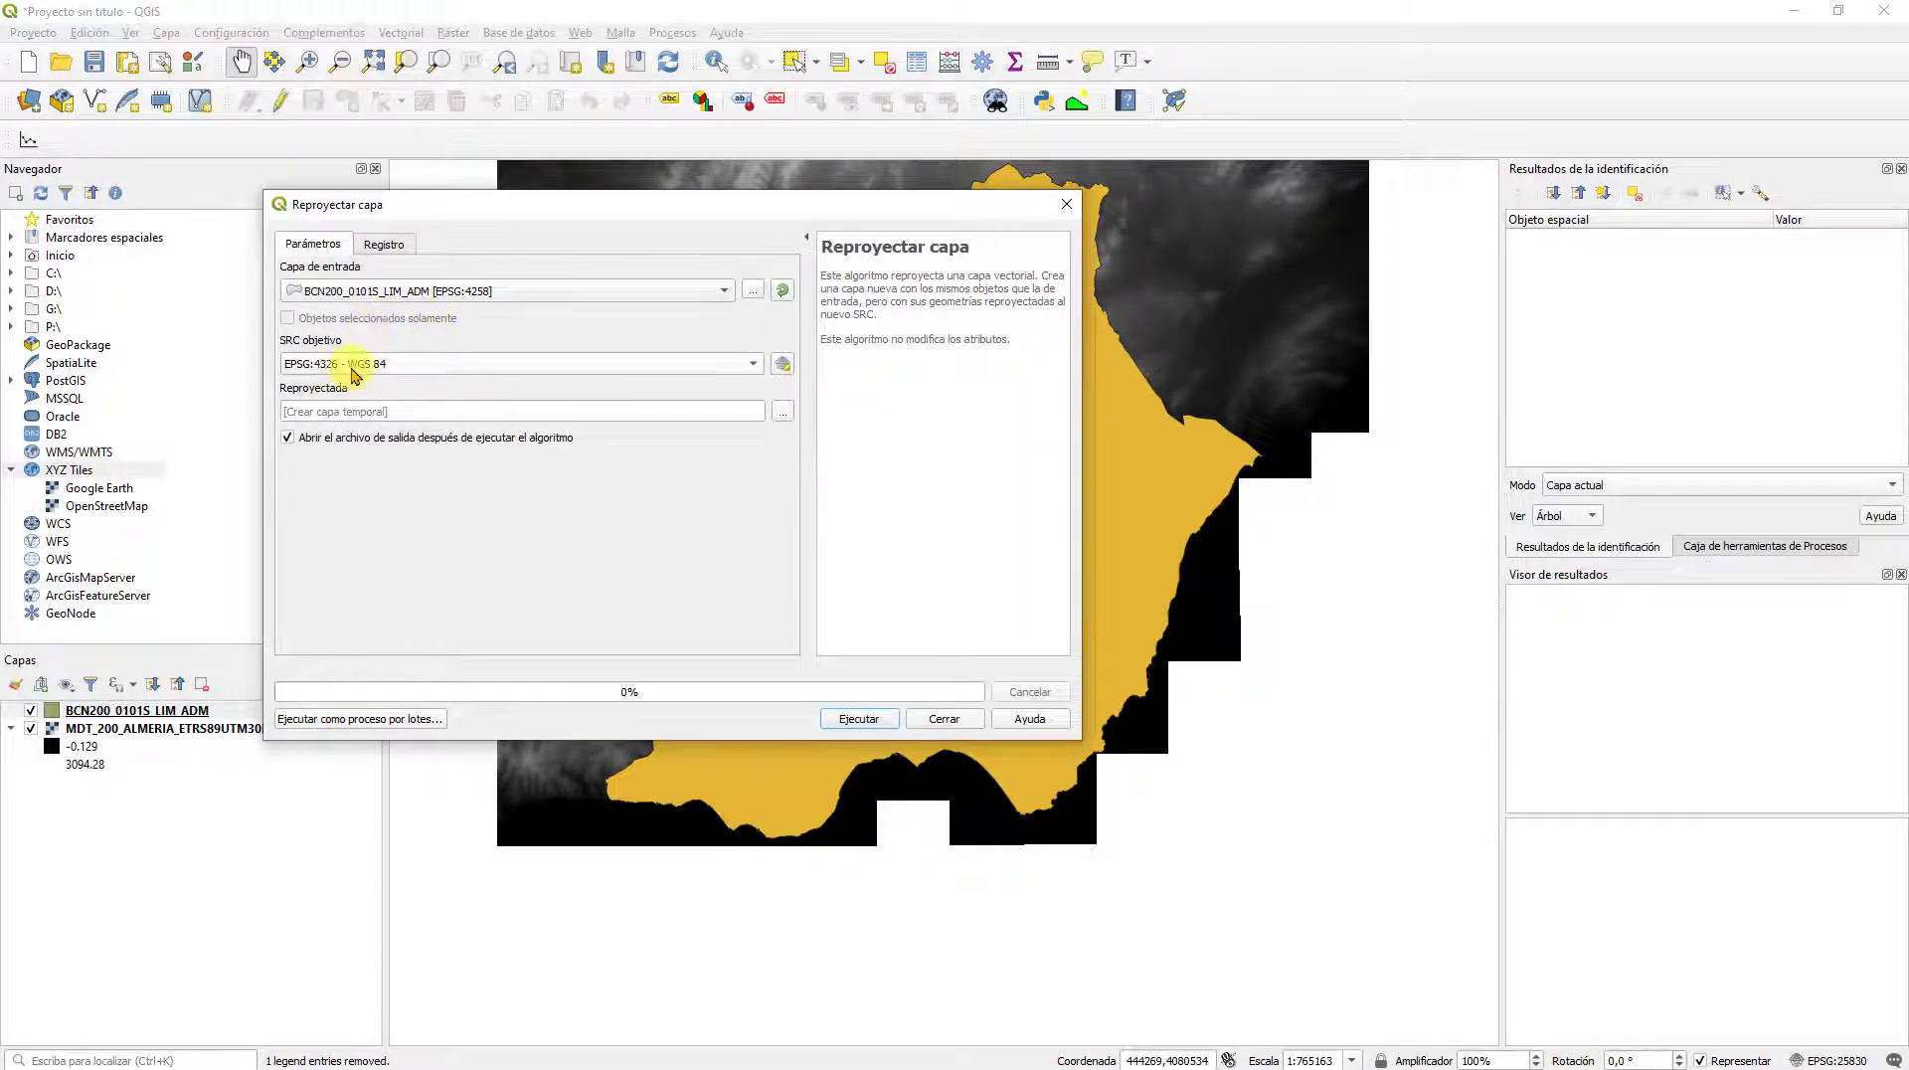
{"action": "left_click", "coordinate": [353, 370]}
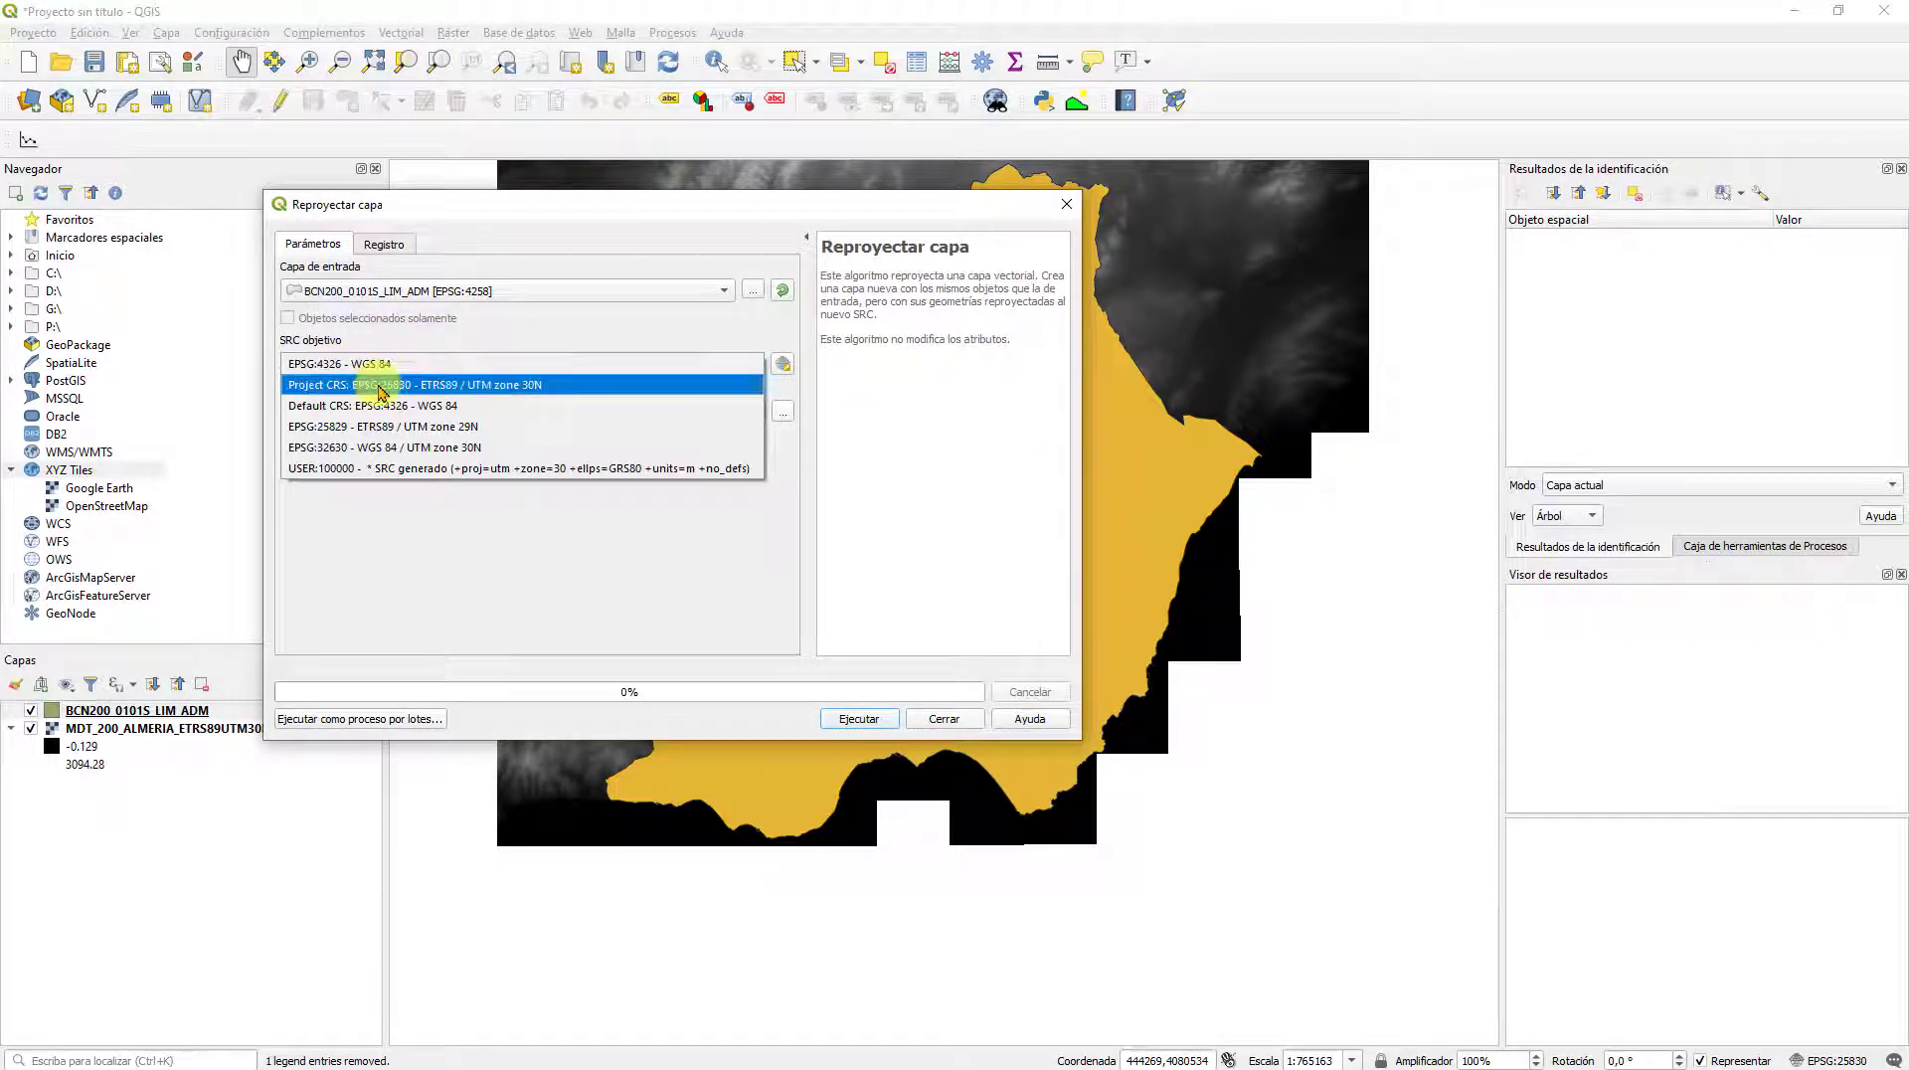
{"action": "left_click", "coordinate": [376, 385]}
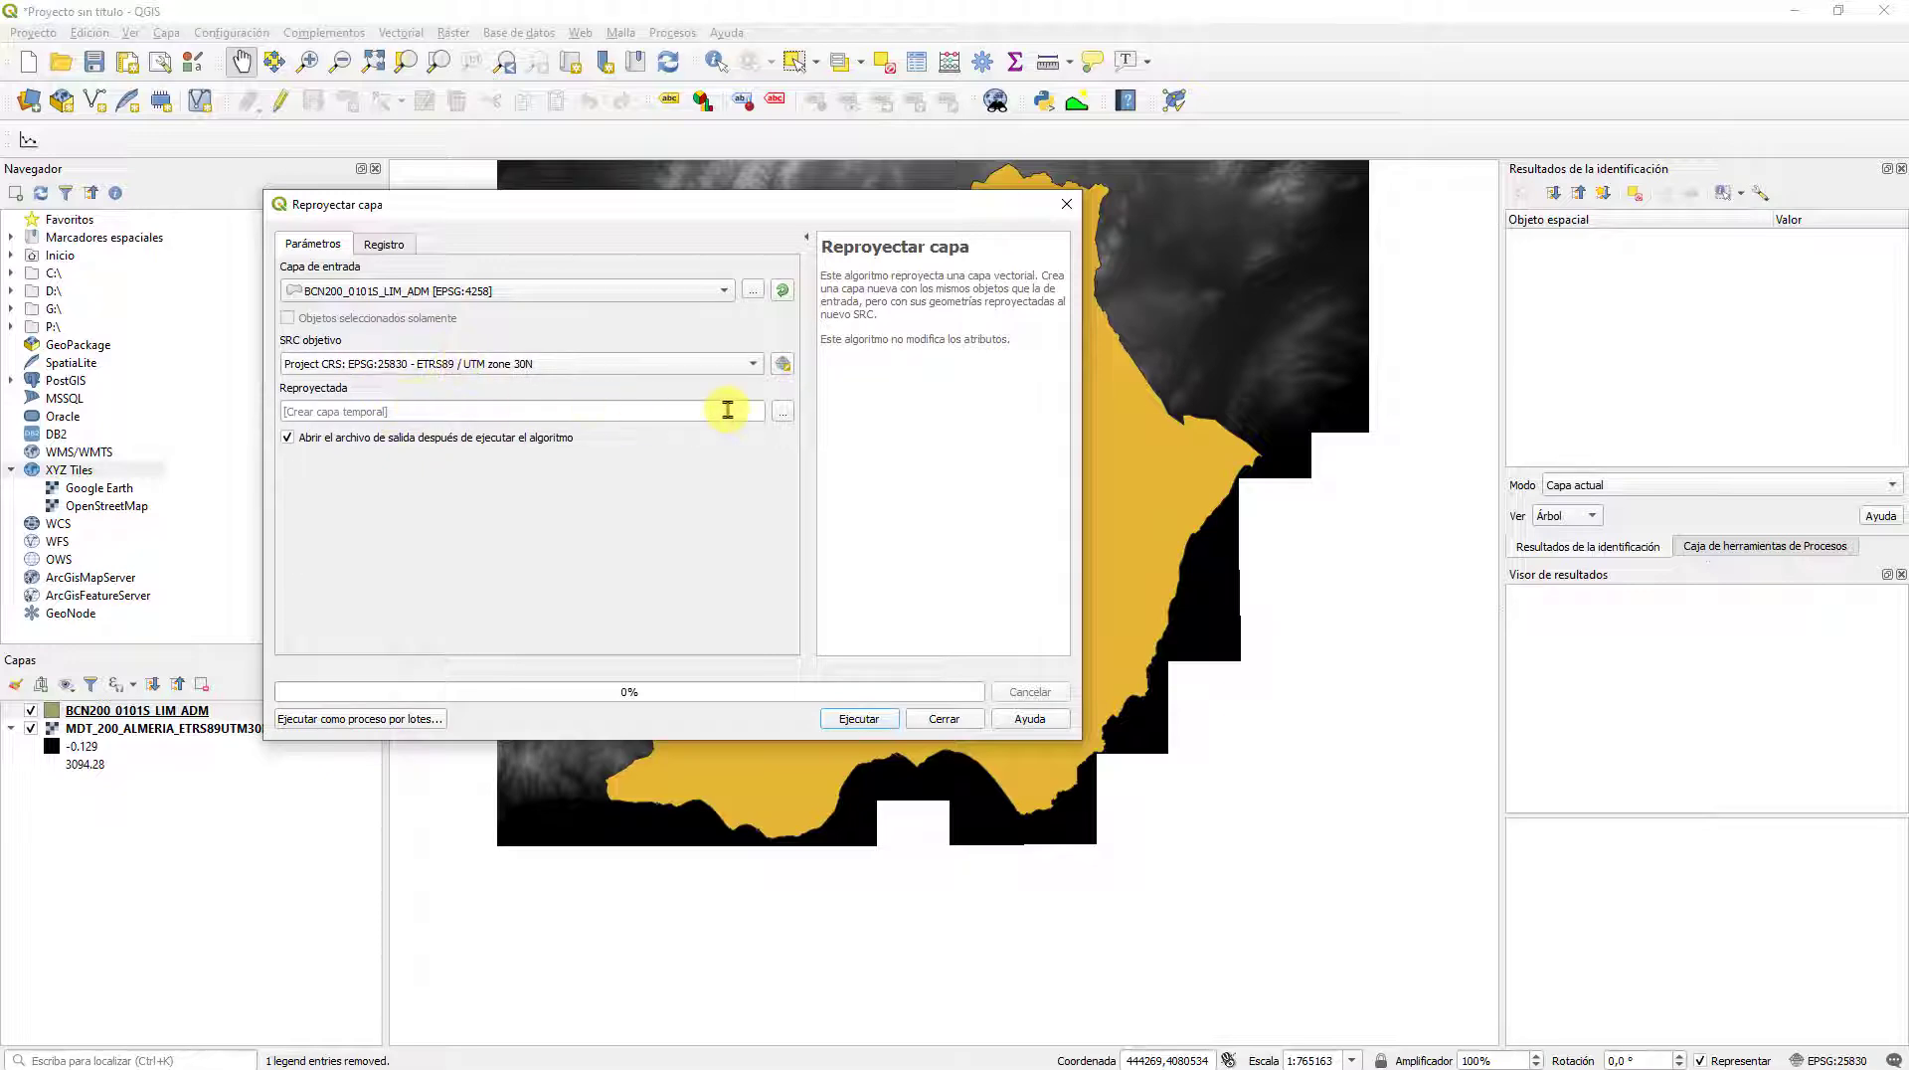
Step: Set the reprojected output to a shapefile named LIMITE_PROVINCIA in the DATOS_IGN folder, and run the reprojection
{"action": "left_click", "coordinate": [780, 411]}
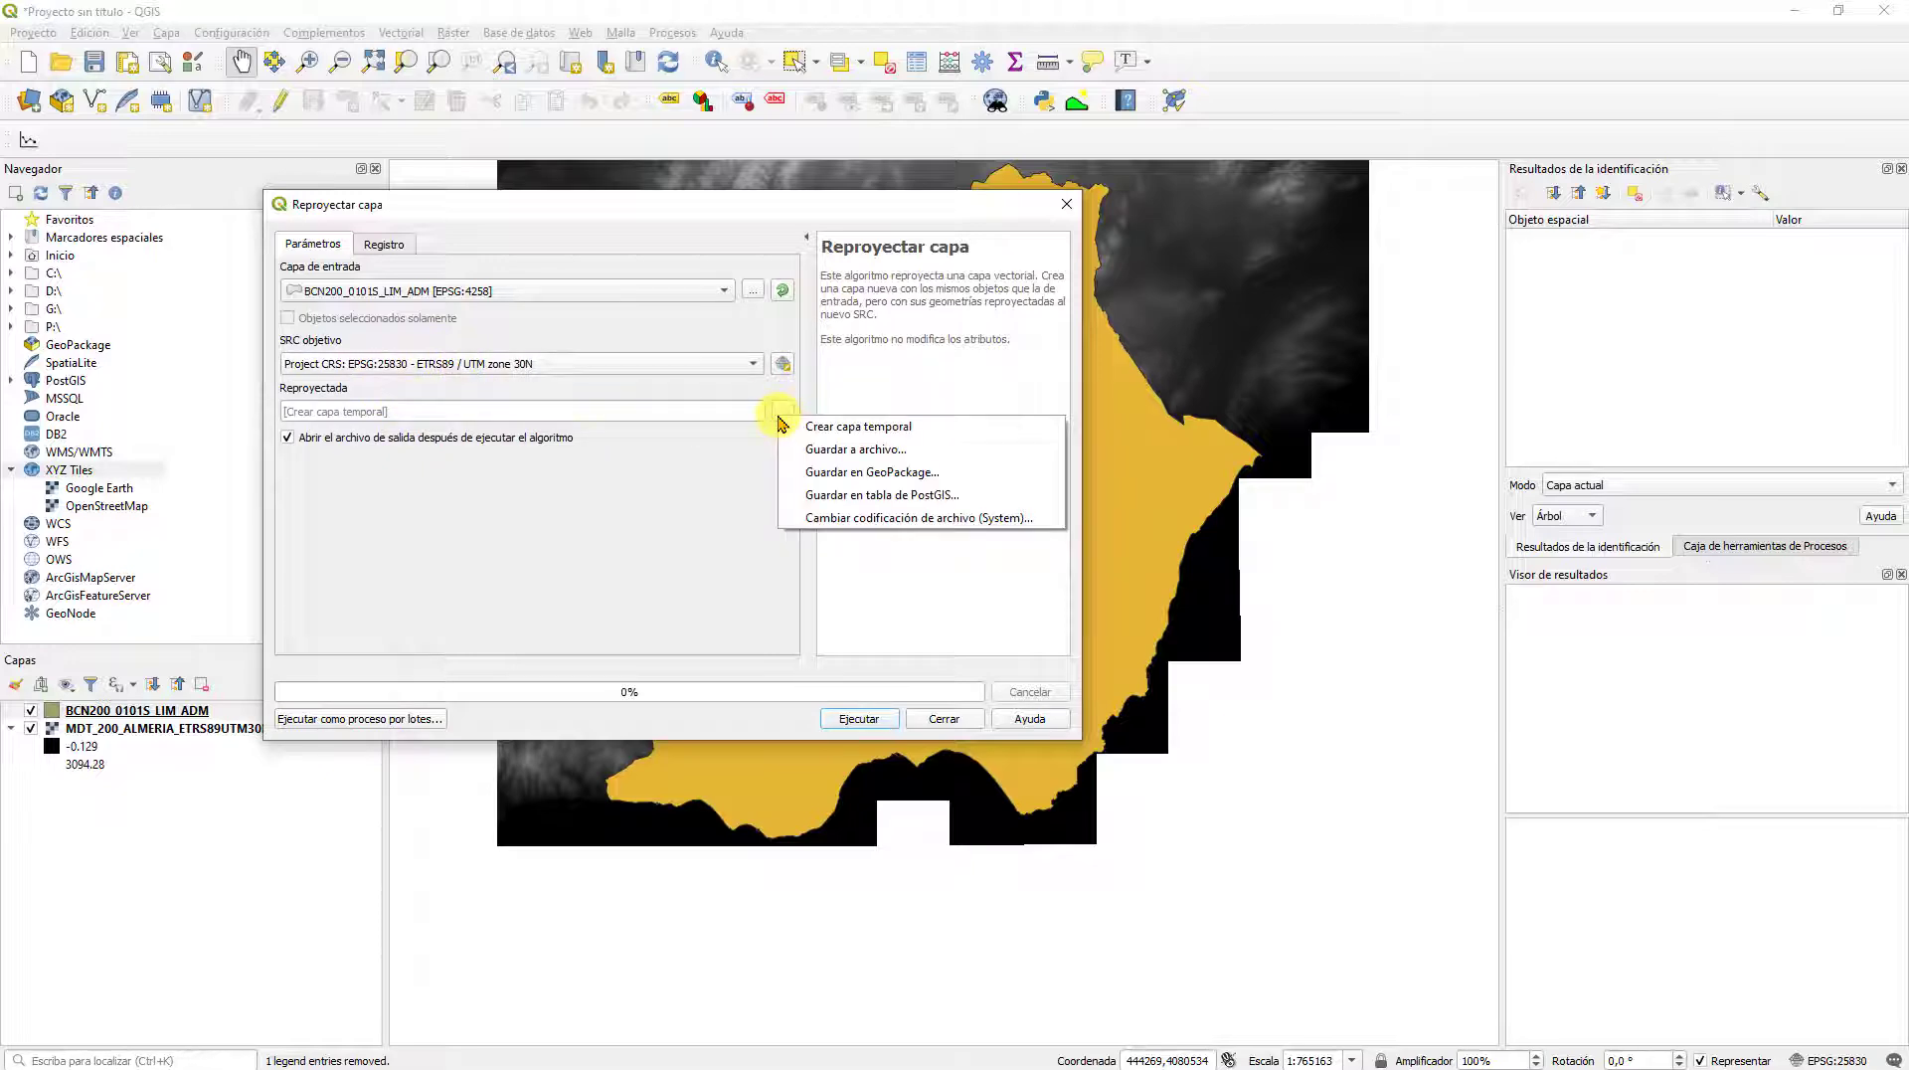
{"action": "left_click", "coordinate": [858, 450]}
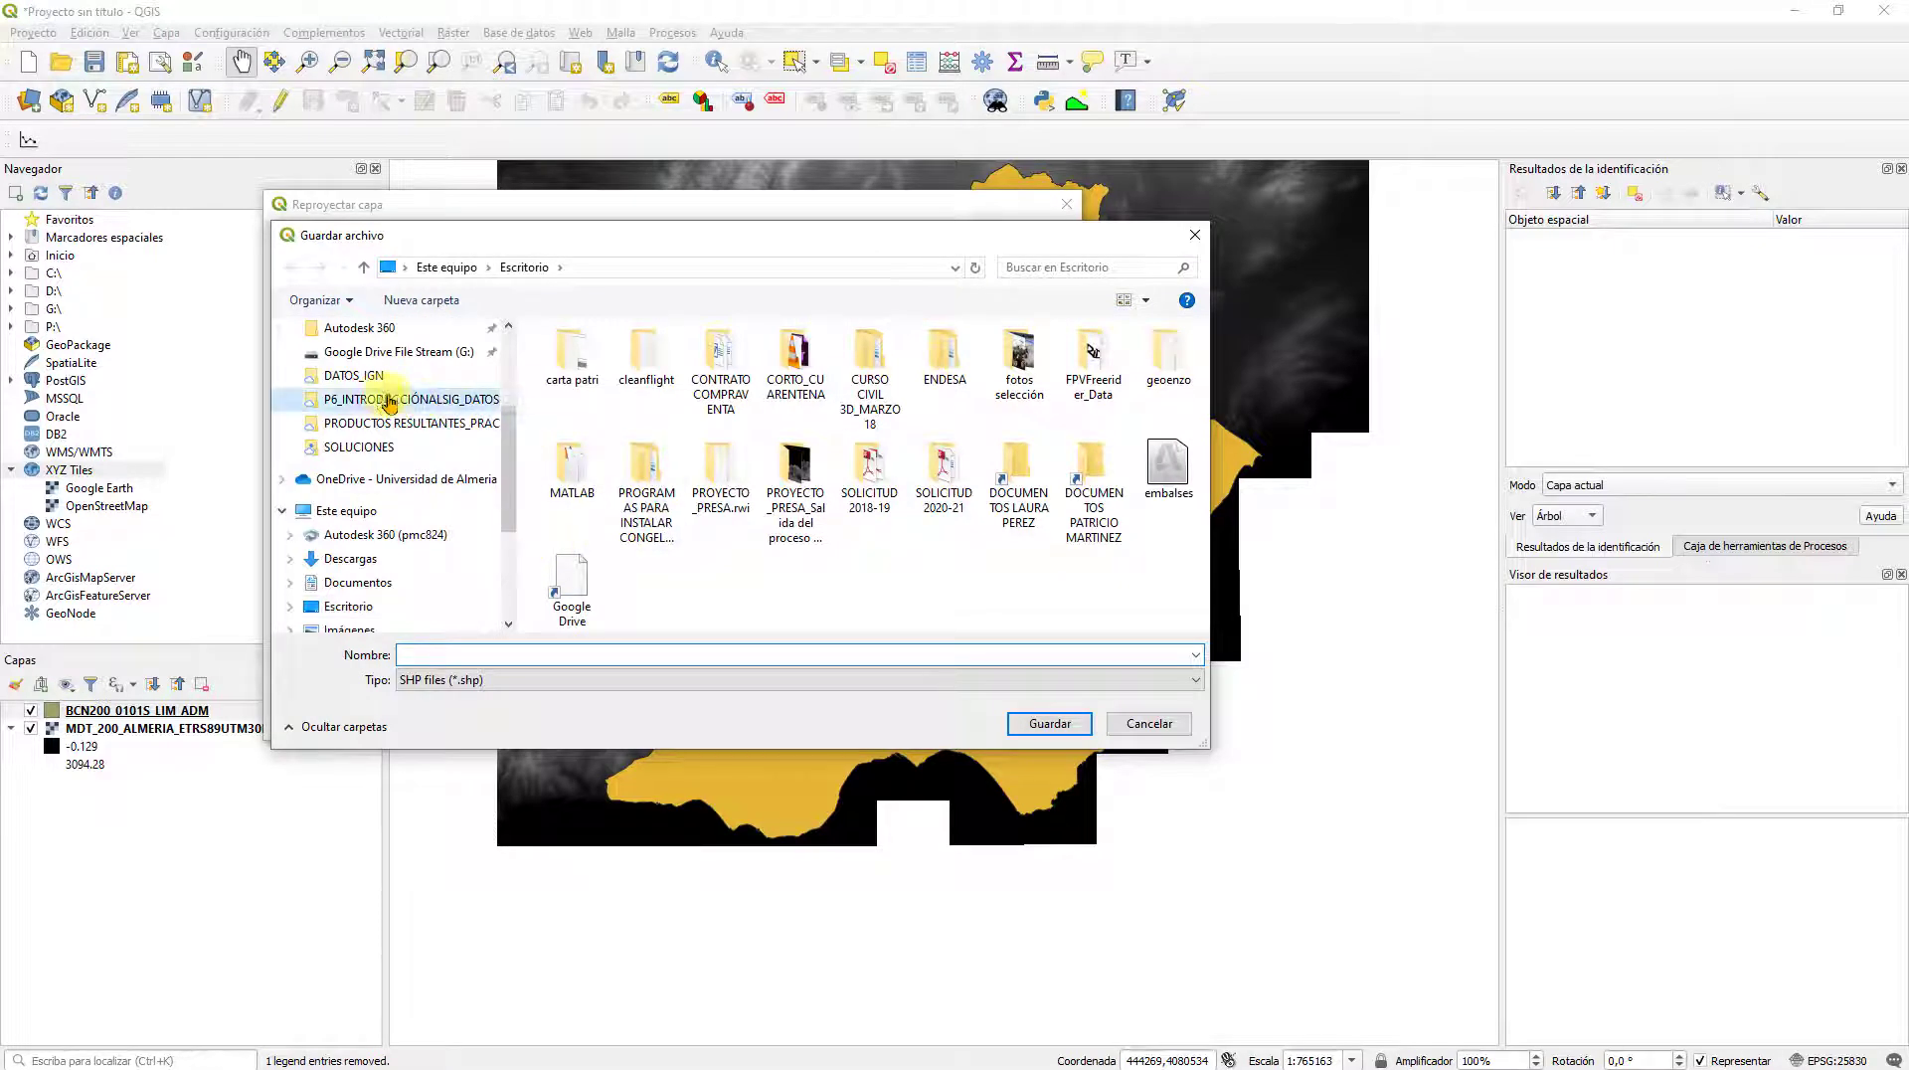
{"action": "left_click", "coordinate": [454, 400]}
{"action": "double_click", "coordinate": [572, 355]}
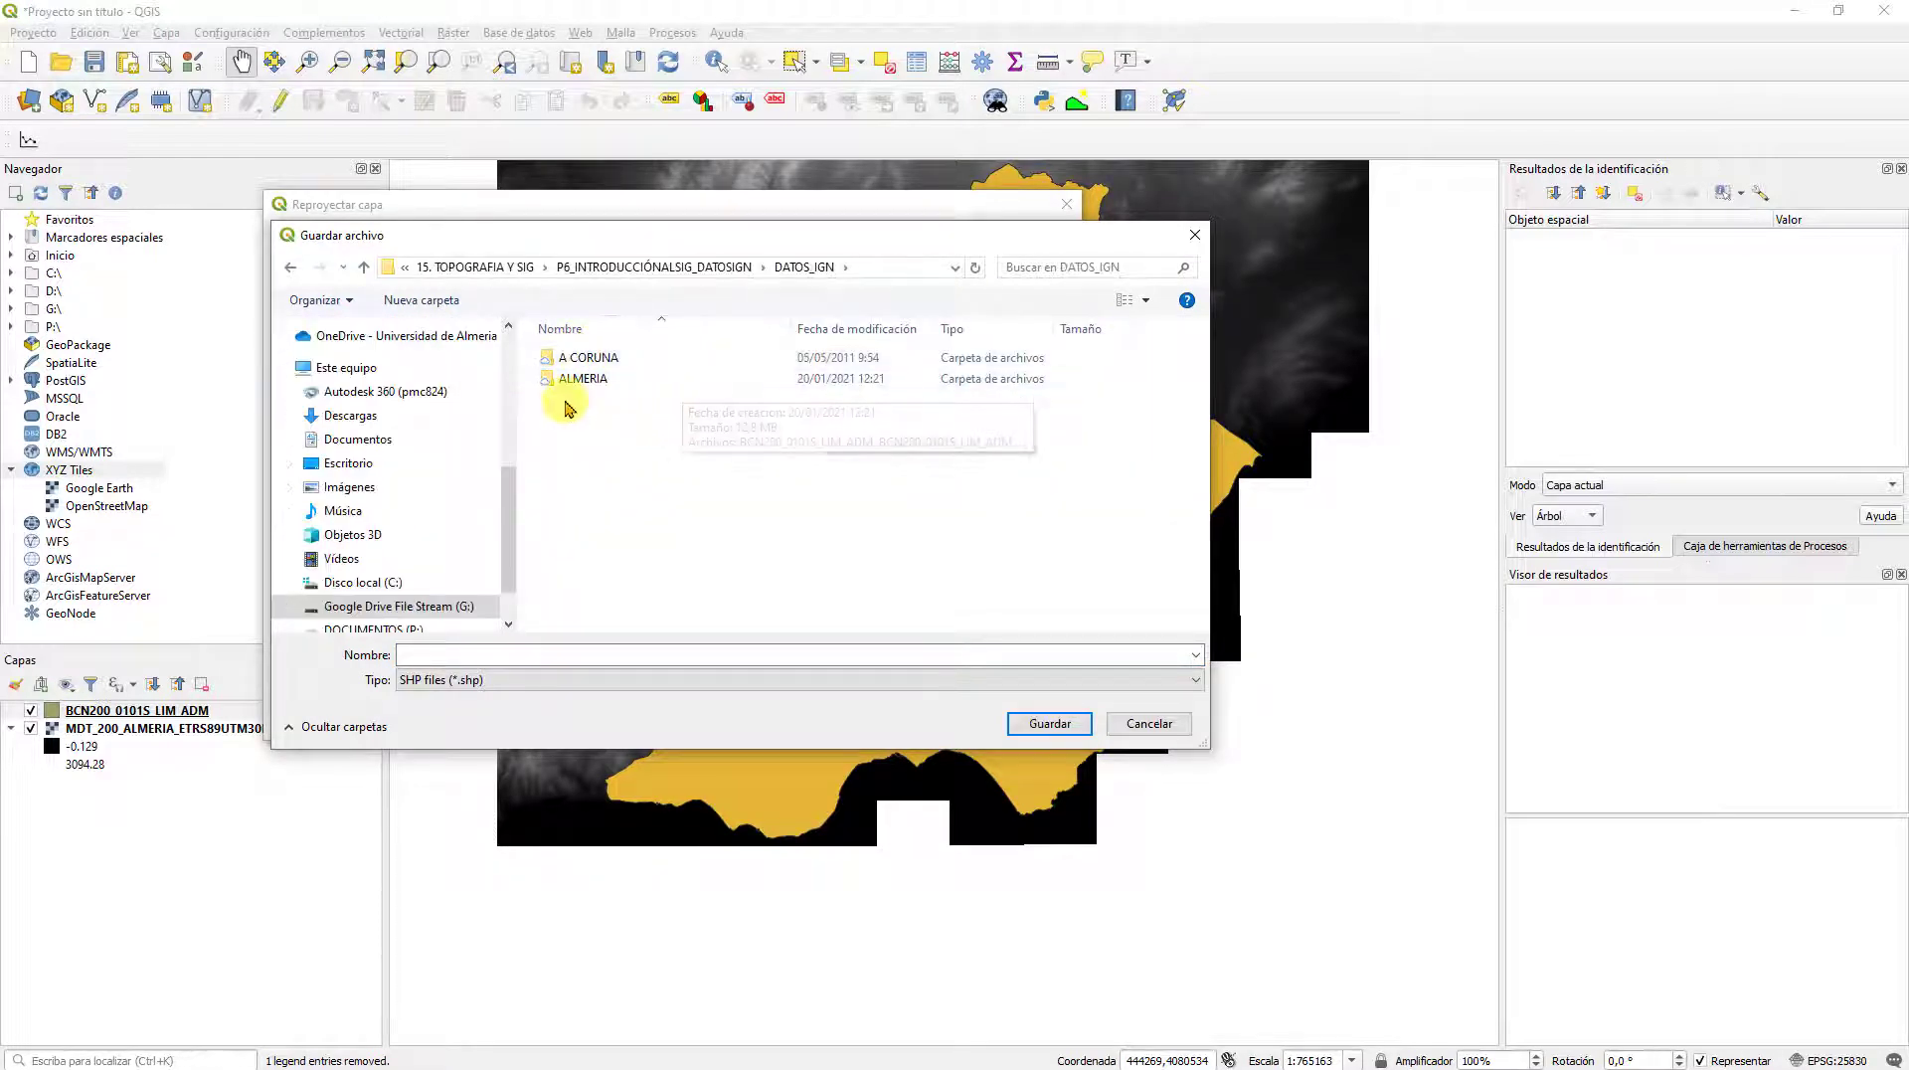
{"action": "left_click", "coordinate": [472, 654]}
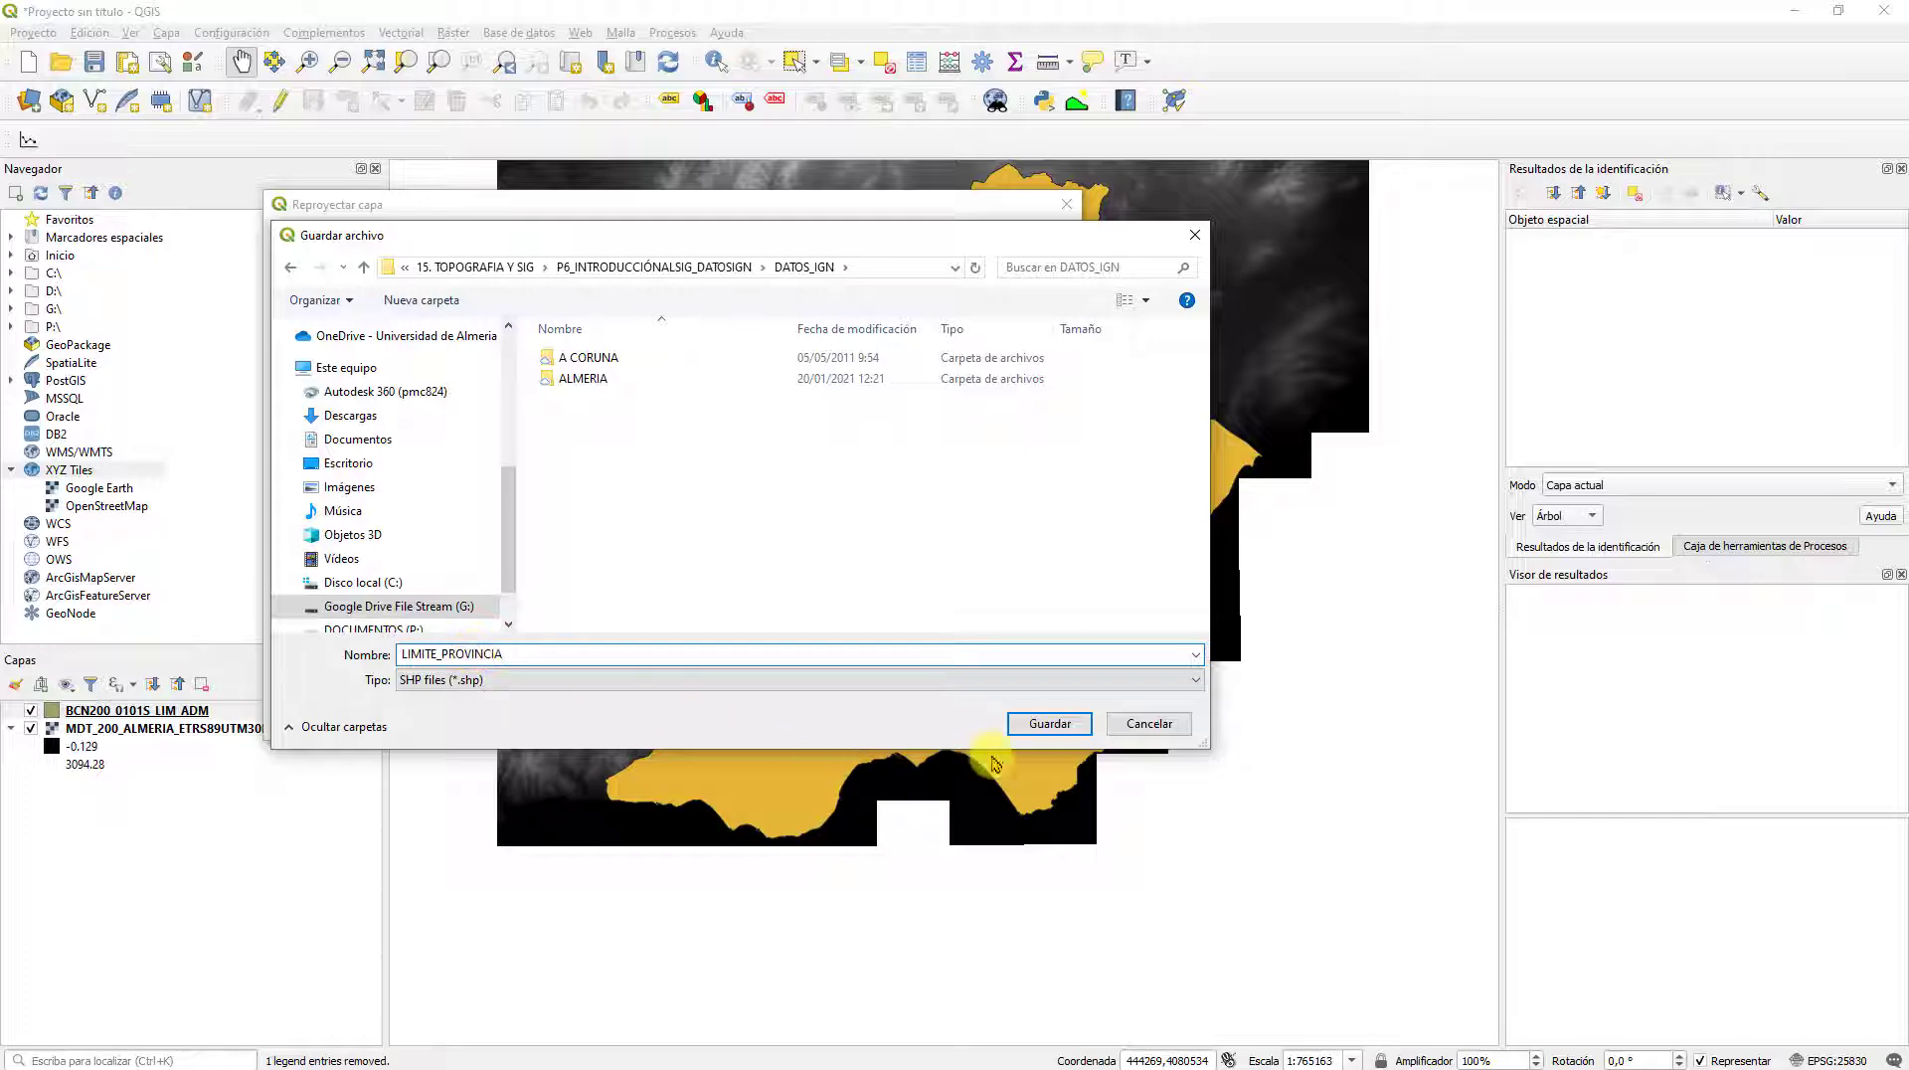
{"action": "left_click", "coordinate": [1044, 723]}
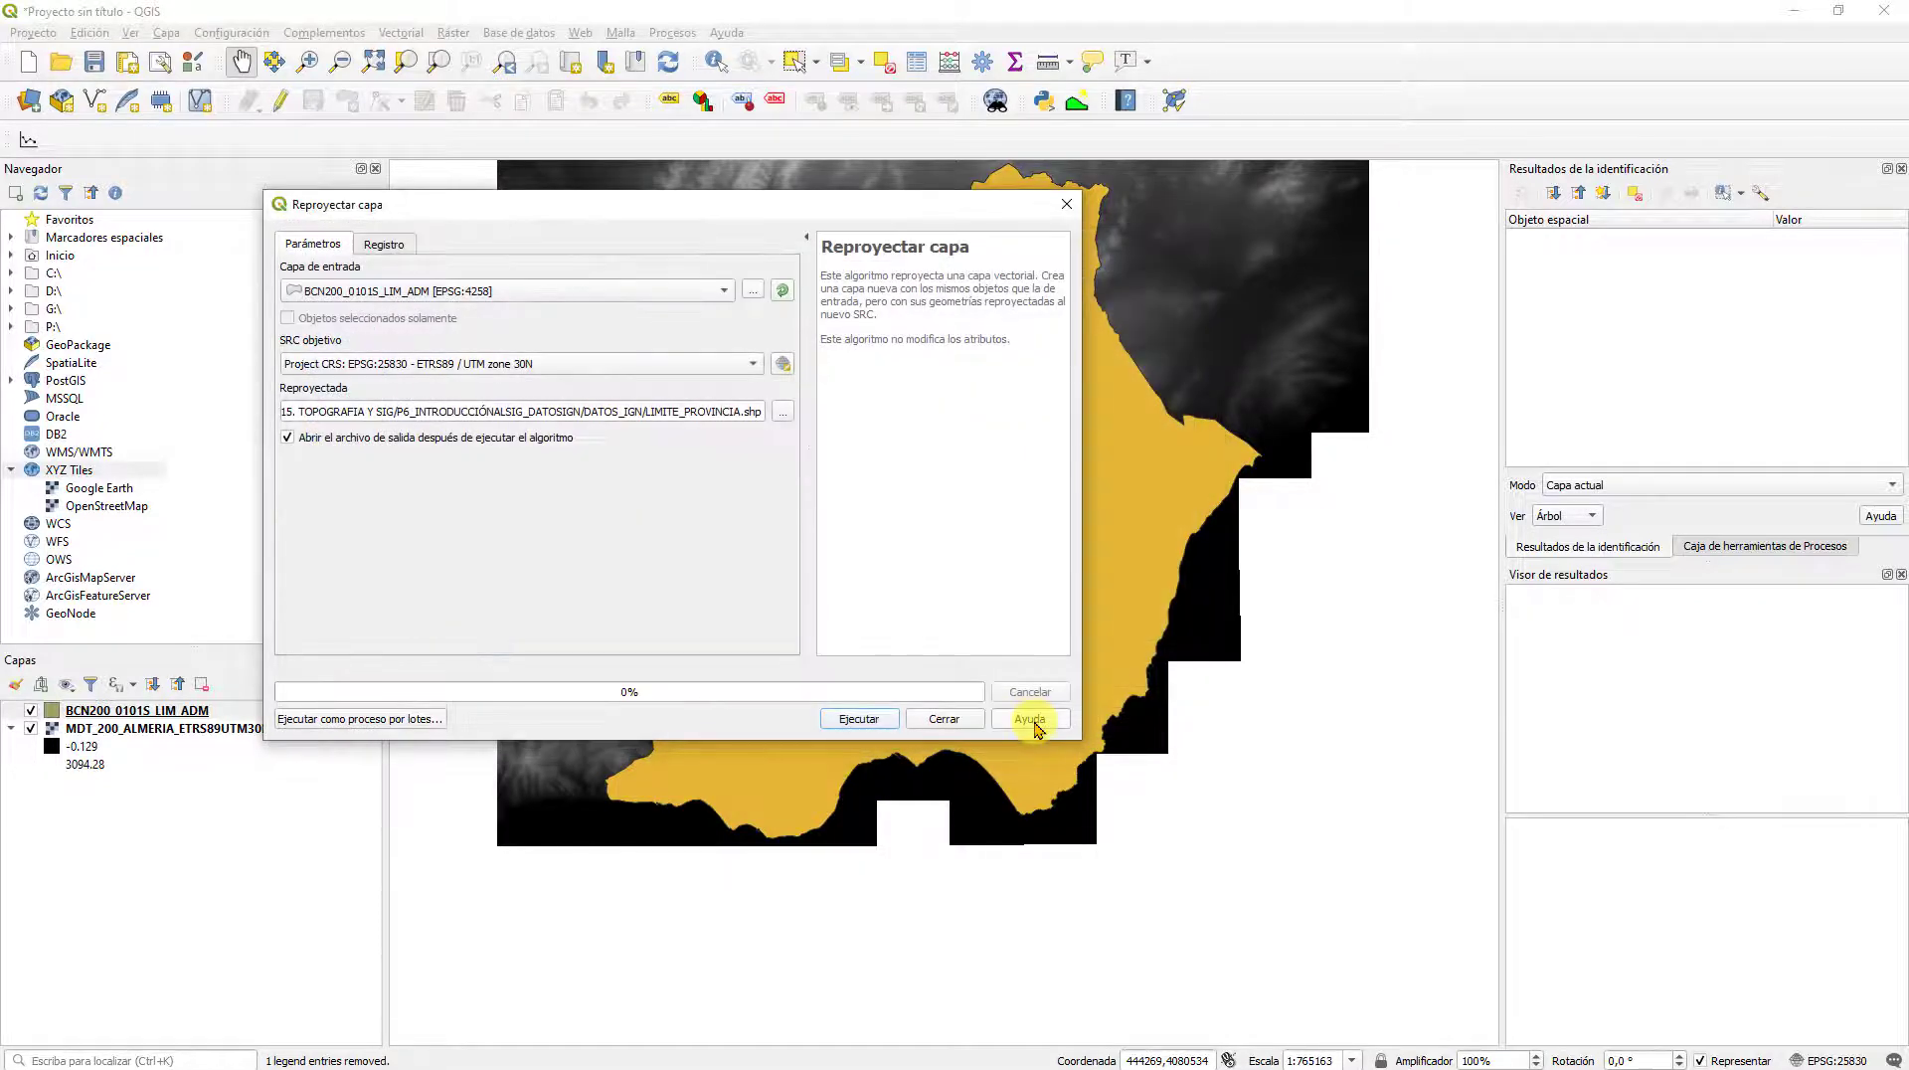
{"action": "left_click", "coordinate": [861, 720]}
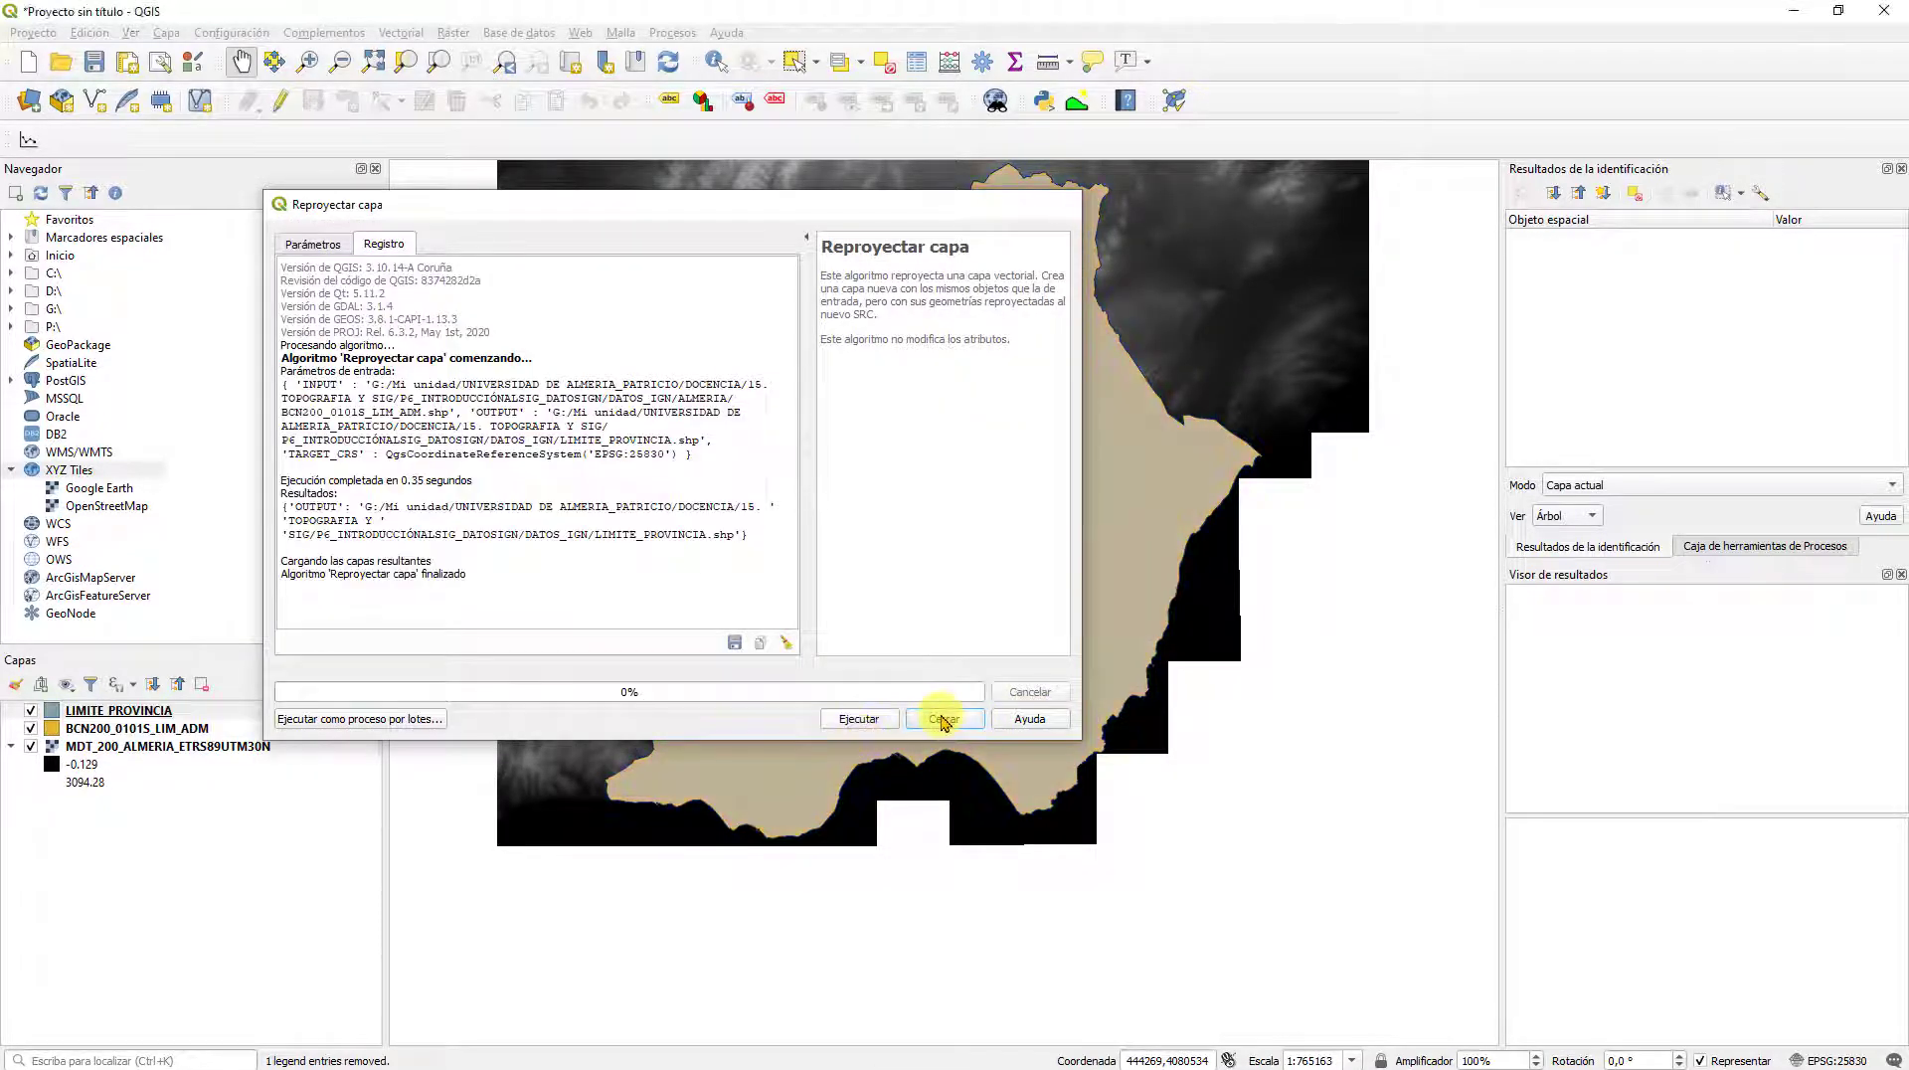
Step: Close the finished reprojection dialog and remove the original BCN200_0101S_LIM_ADM layer from the project
{"action": "left_click", "coordinate": [943, 719]}
{"action": "left_click", "coordinate": [99, 729]}
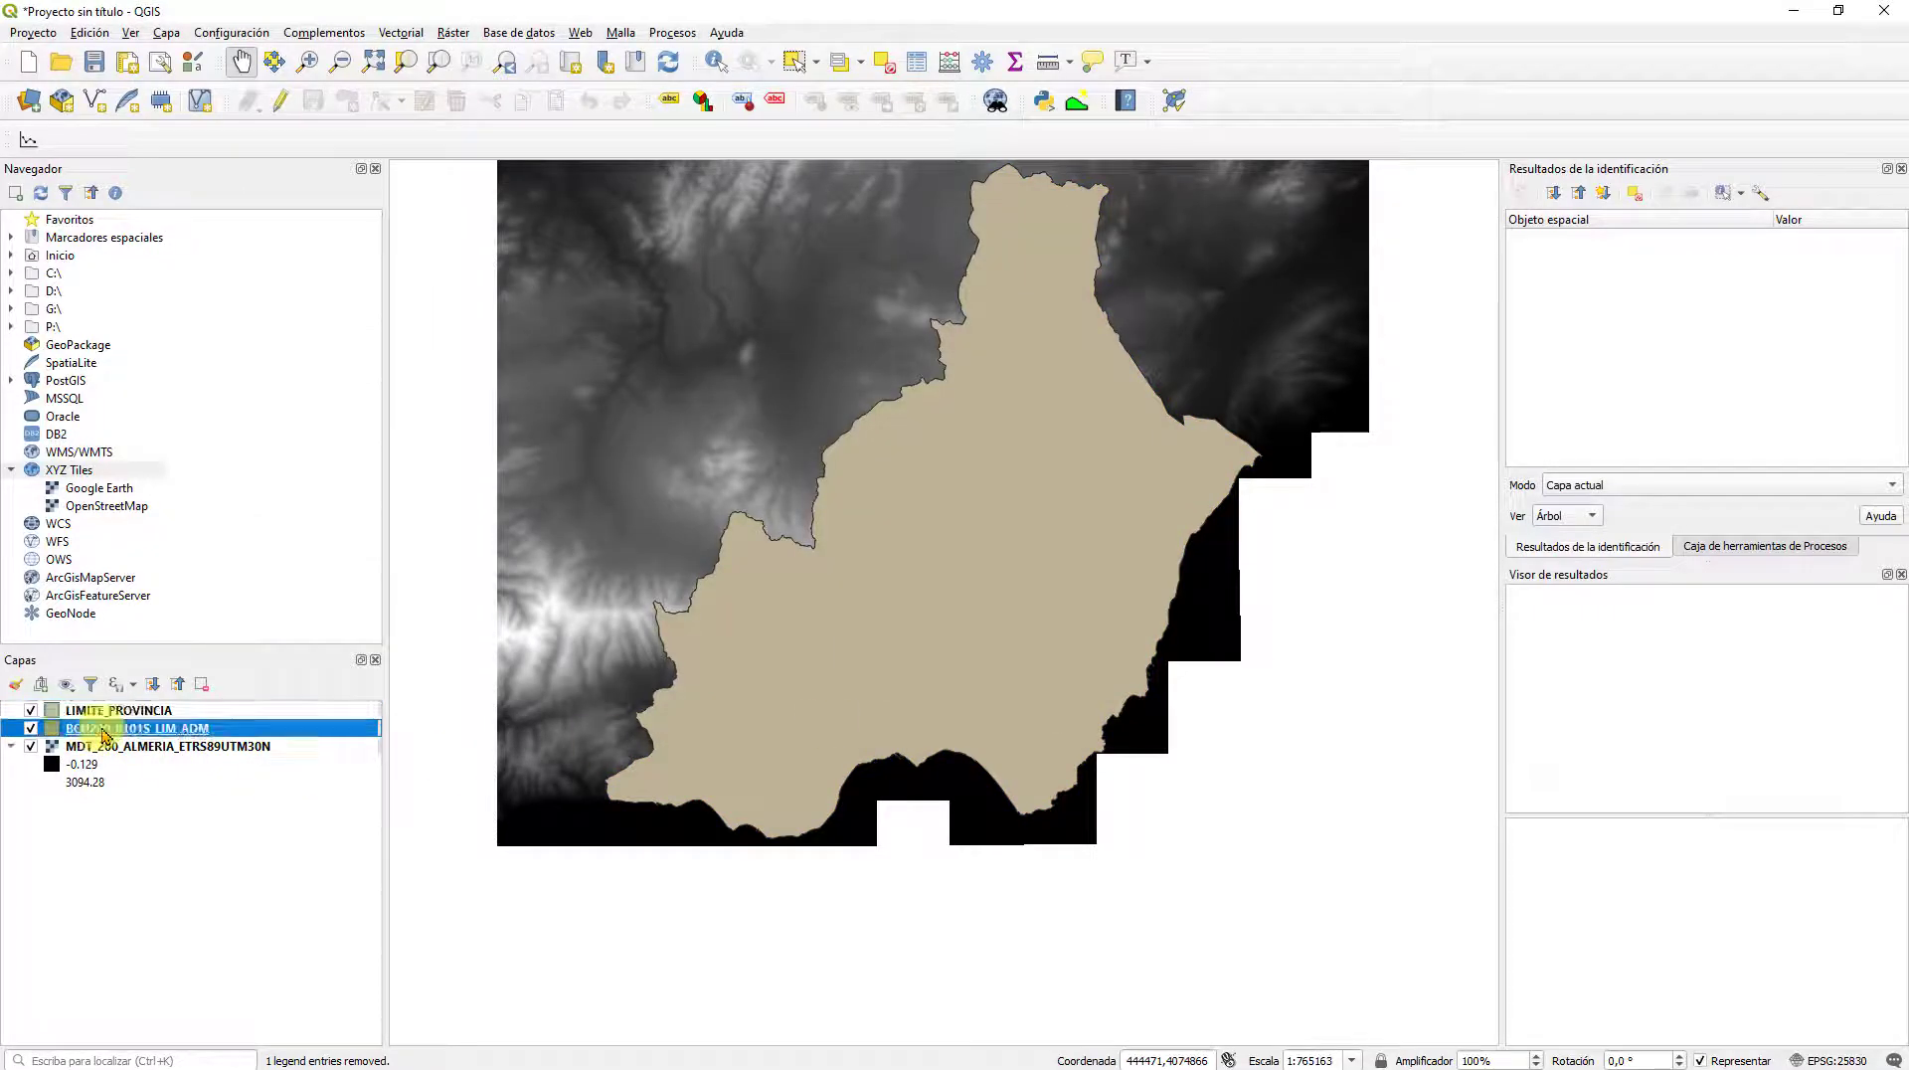
{"action": "right_click", "coordinate": [102, 733]}
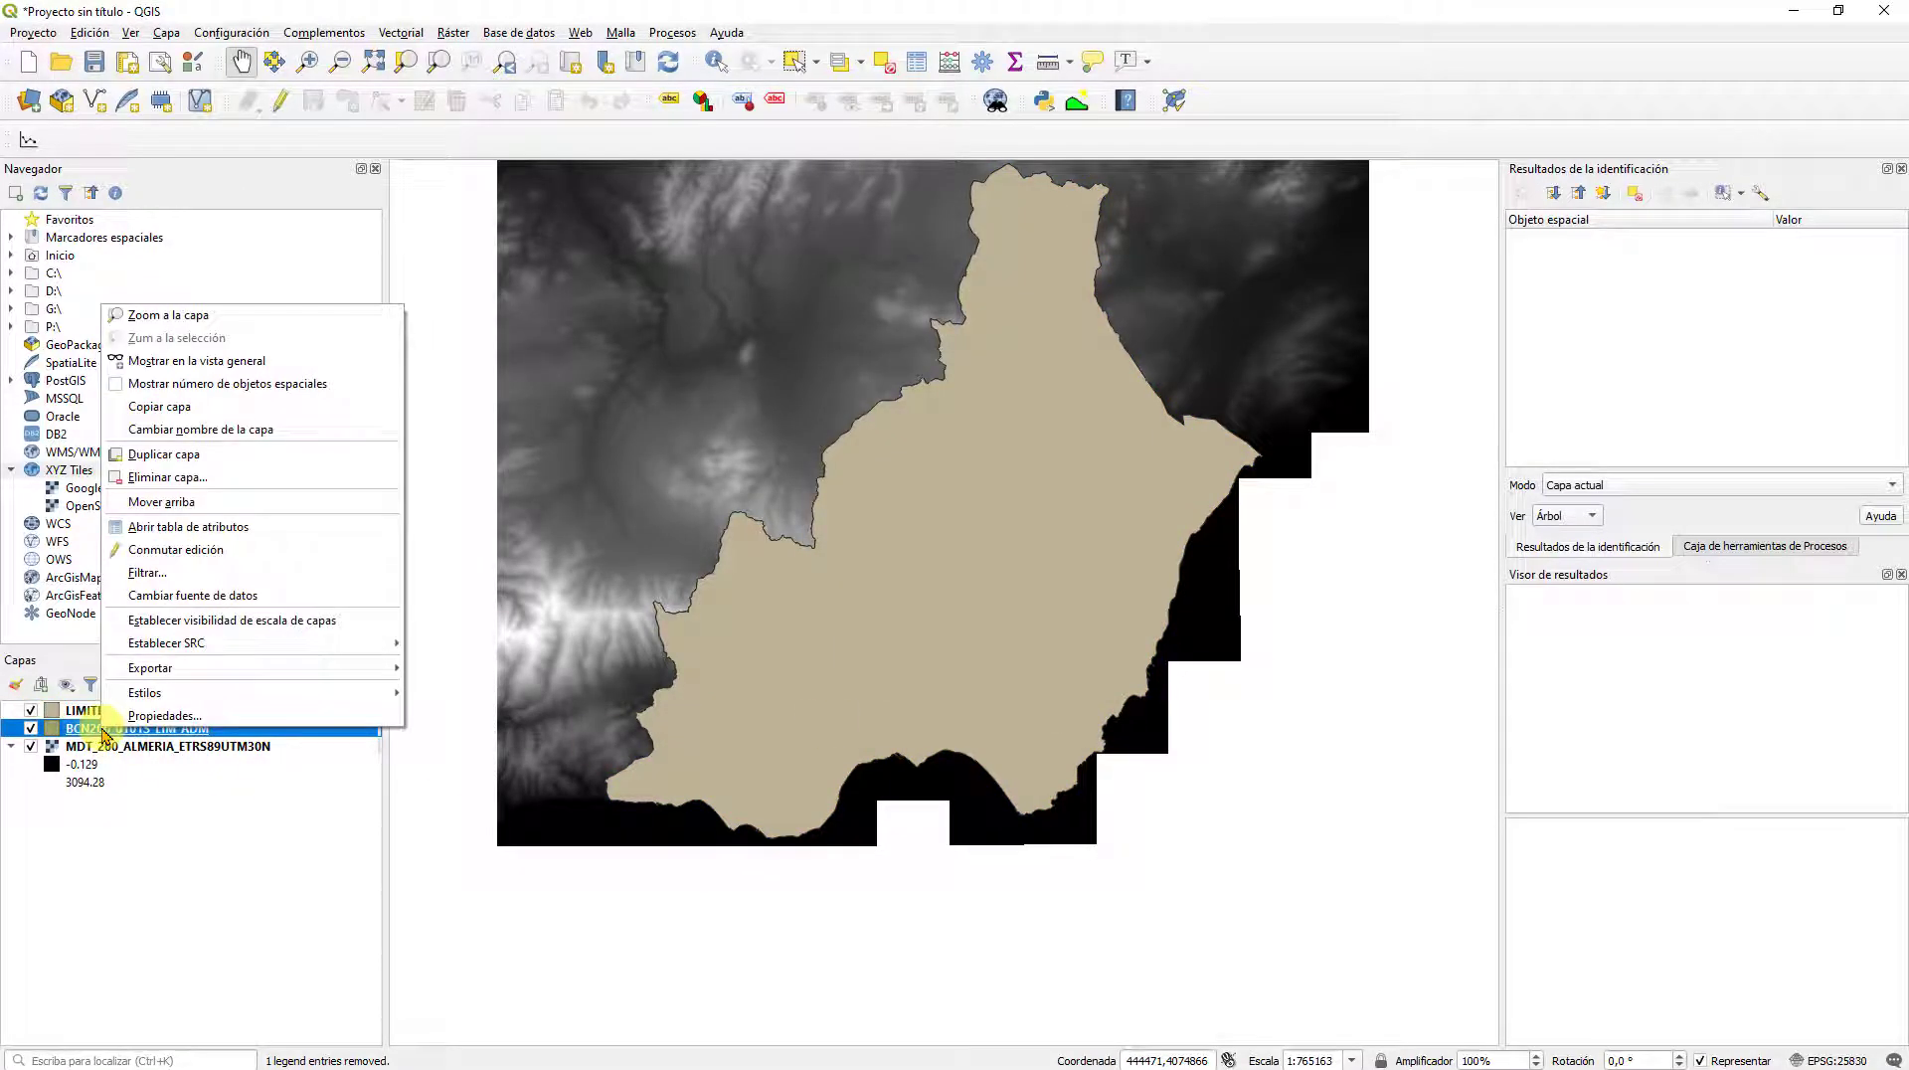
{"action": "left_click", "coordinate": [196, 479]}
{"action": "left_click", "coordinate": [917, 571]}
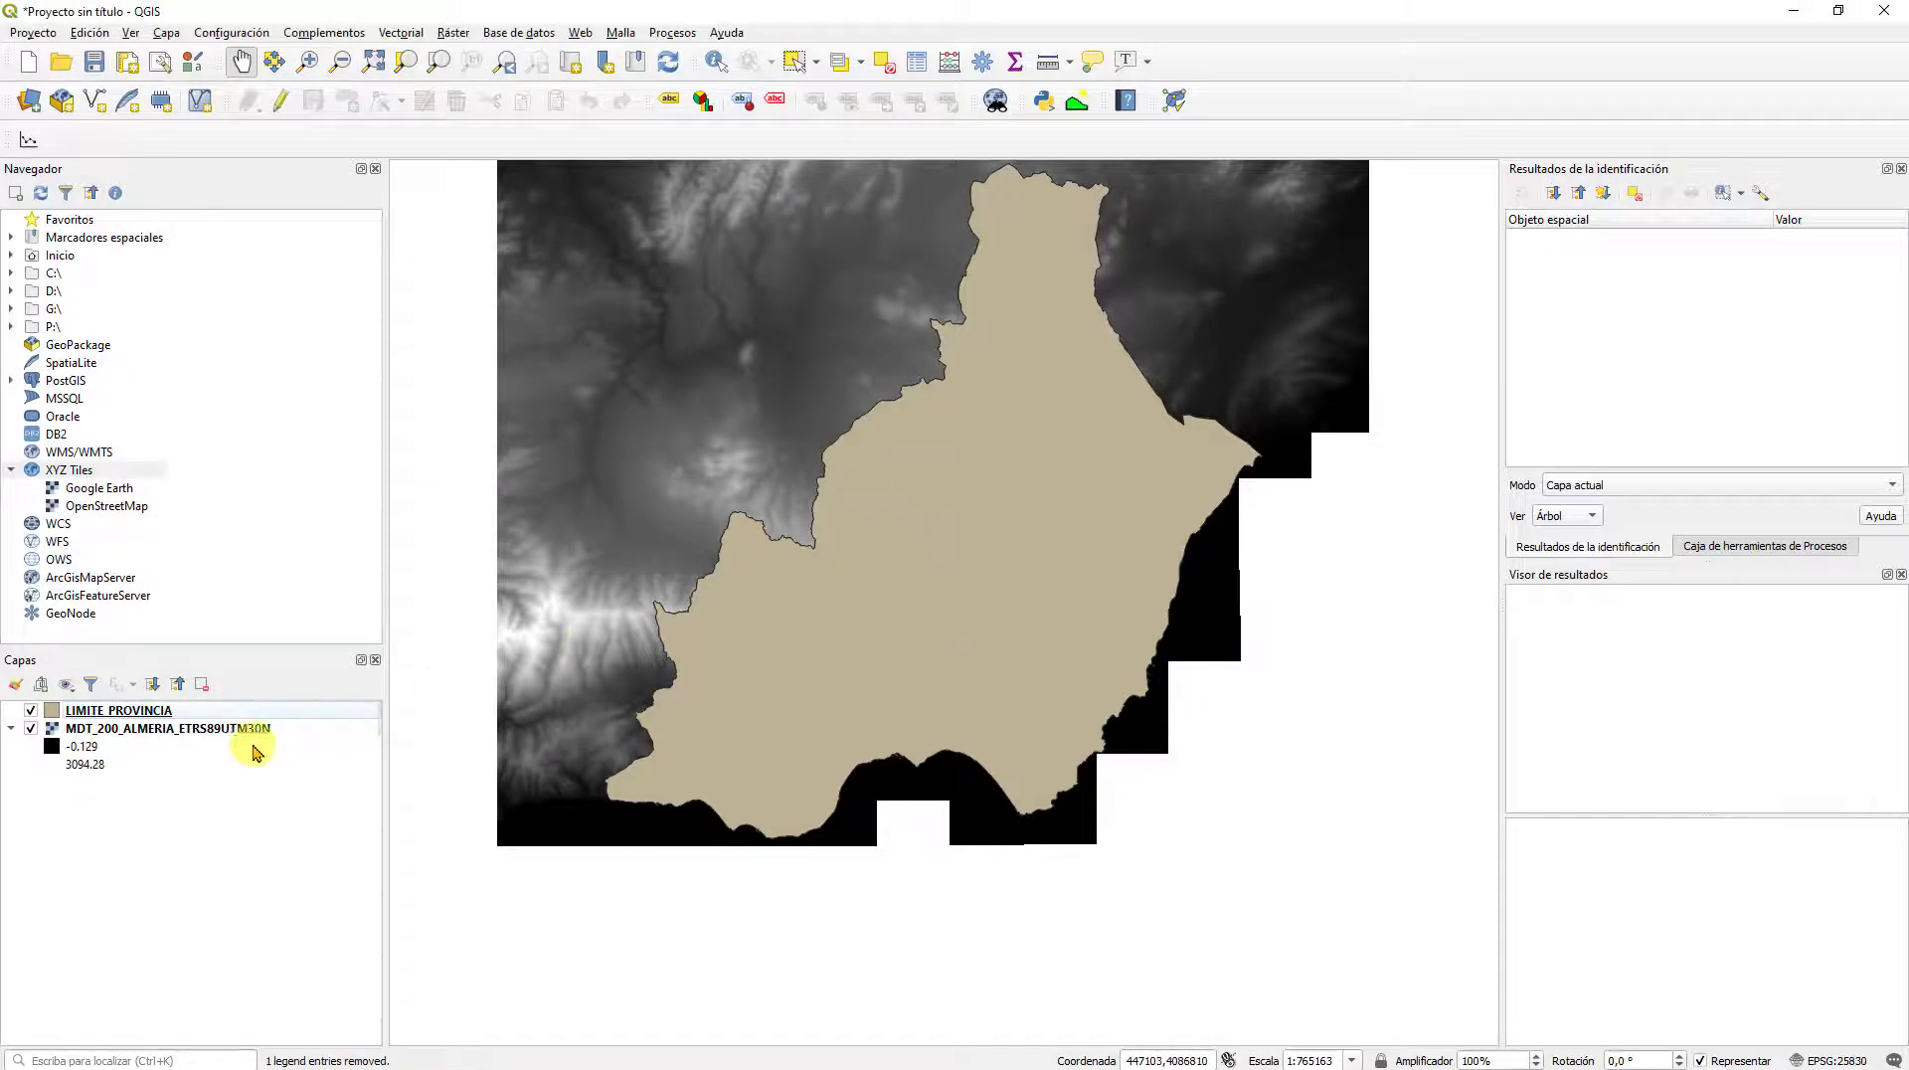
Step: Check the coordinate system in the properties of LIMITE_PROVINCIA, close them without changes, and inspect how the province overlaps the terrain model
{"action": "left_click", "coordinate": [179, 710]}
{"action": "right_click", "coordinate": [205, 710]}
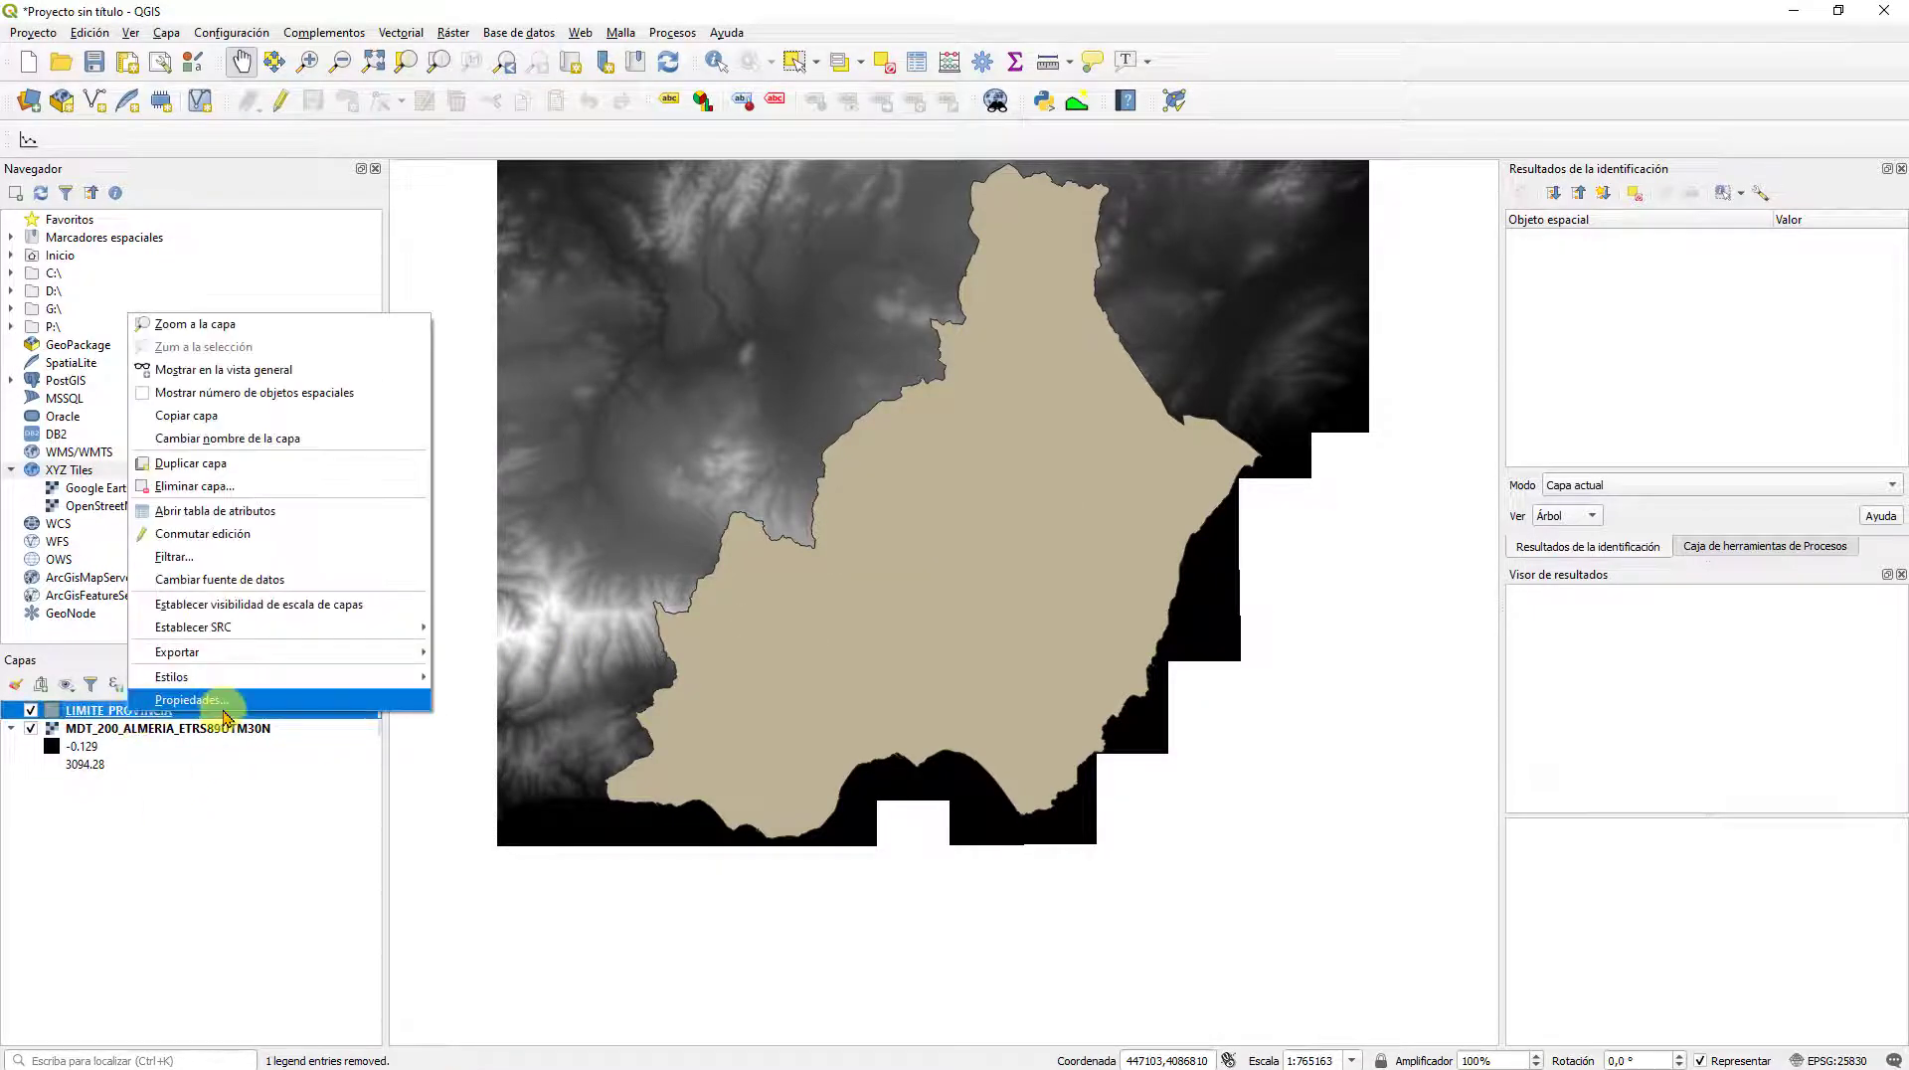
{"action": "left_click", "coordinate": [206, 707]}
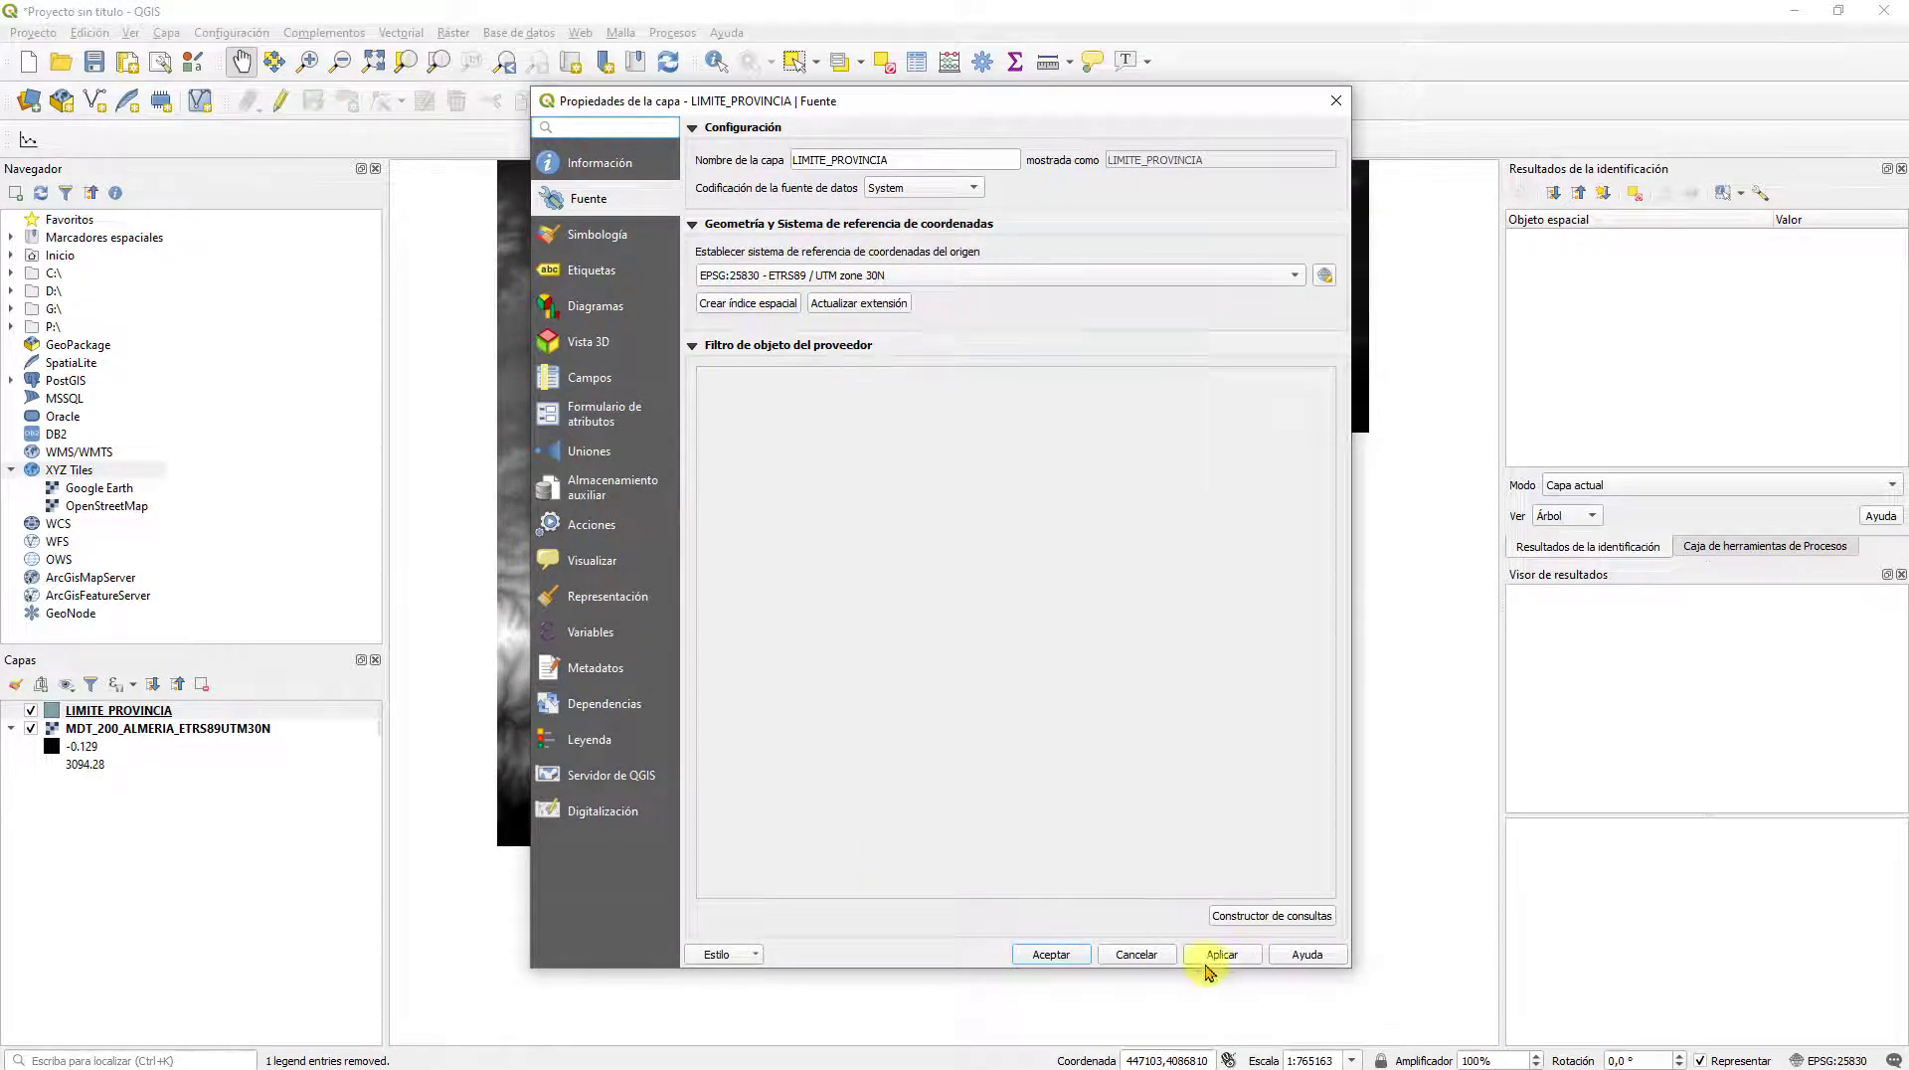
{"action": "left_click", "coordinate": [1134, 954]}
{"action": "scroll", "coordinate": [865, 587], "scroll_direction": "down", "scroll_amount": 1}
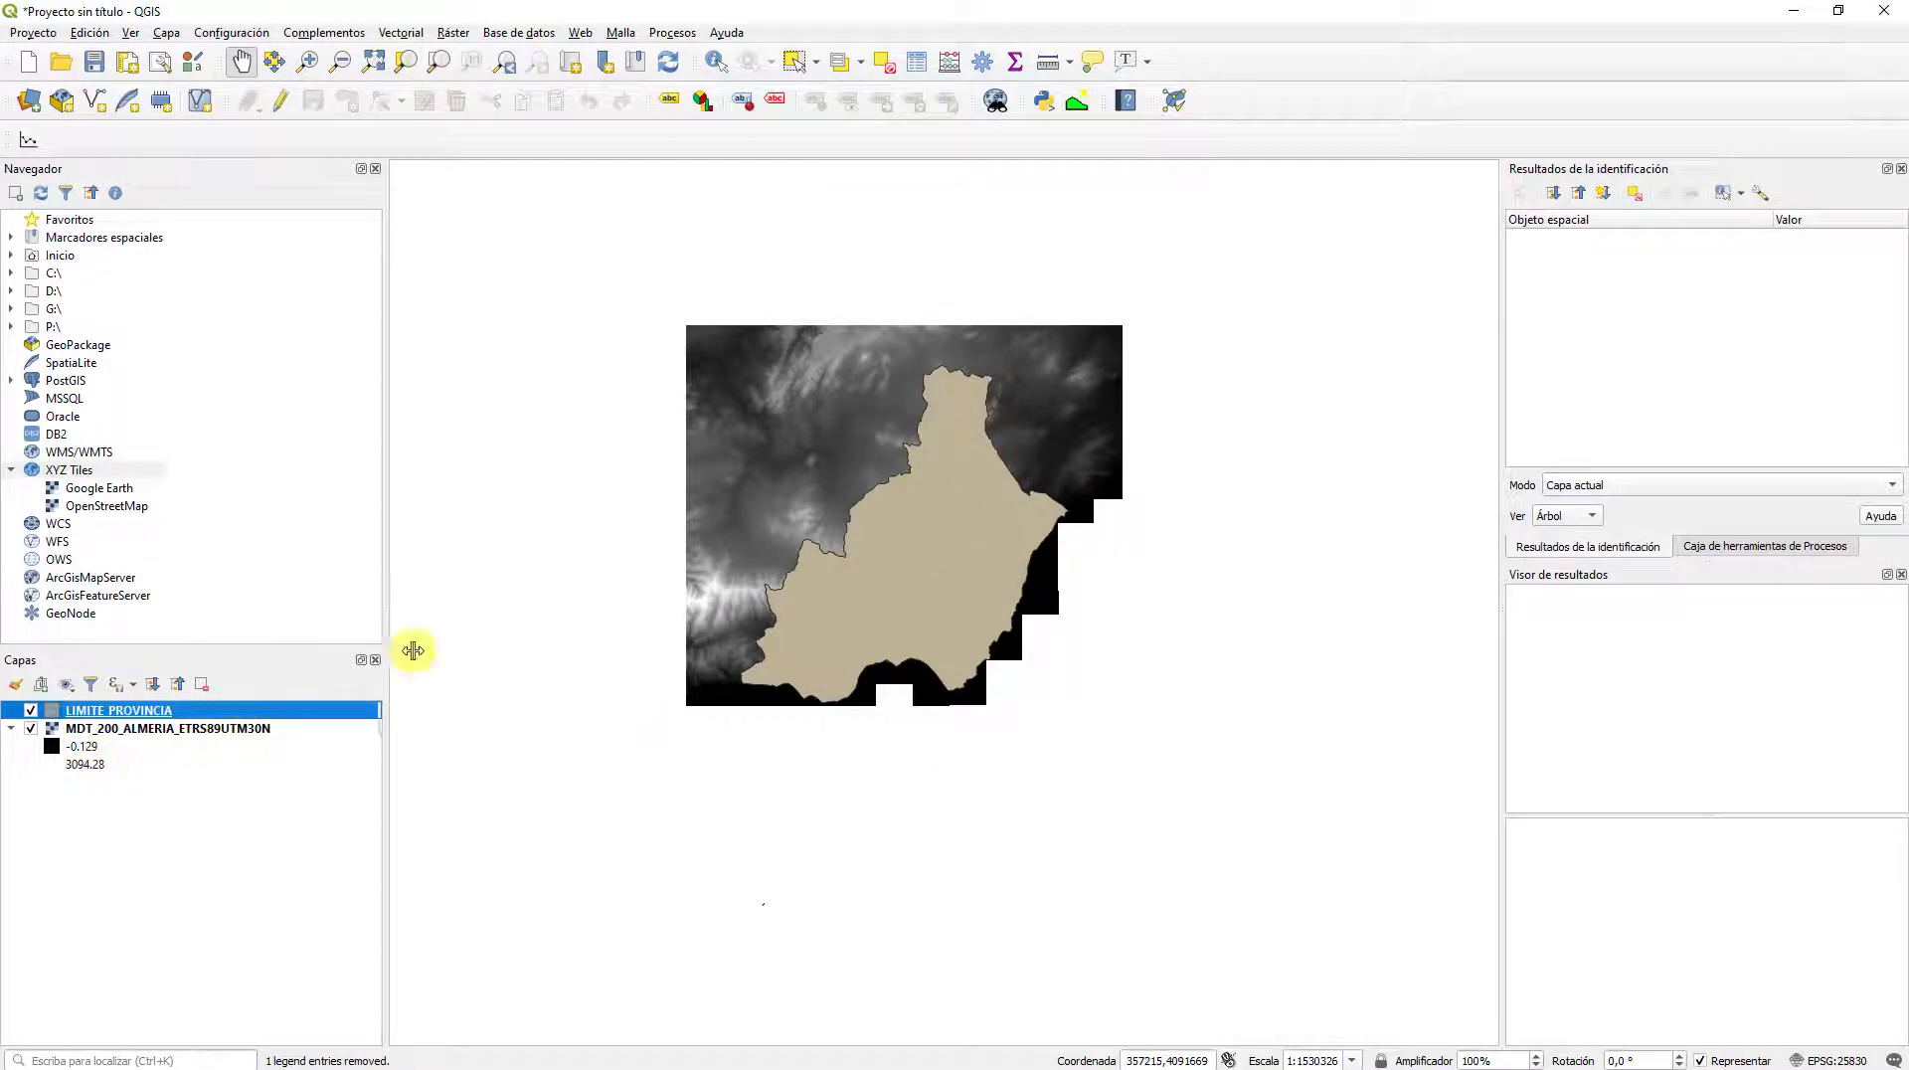
{"action": "scroll", "coordinate": [945, 484], "scroll_direction": "up", "scroll_amount": 1}
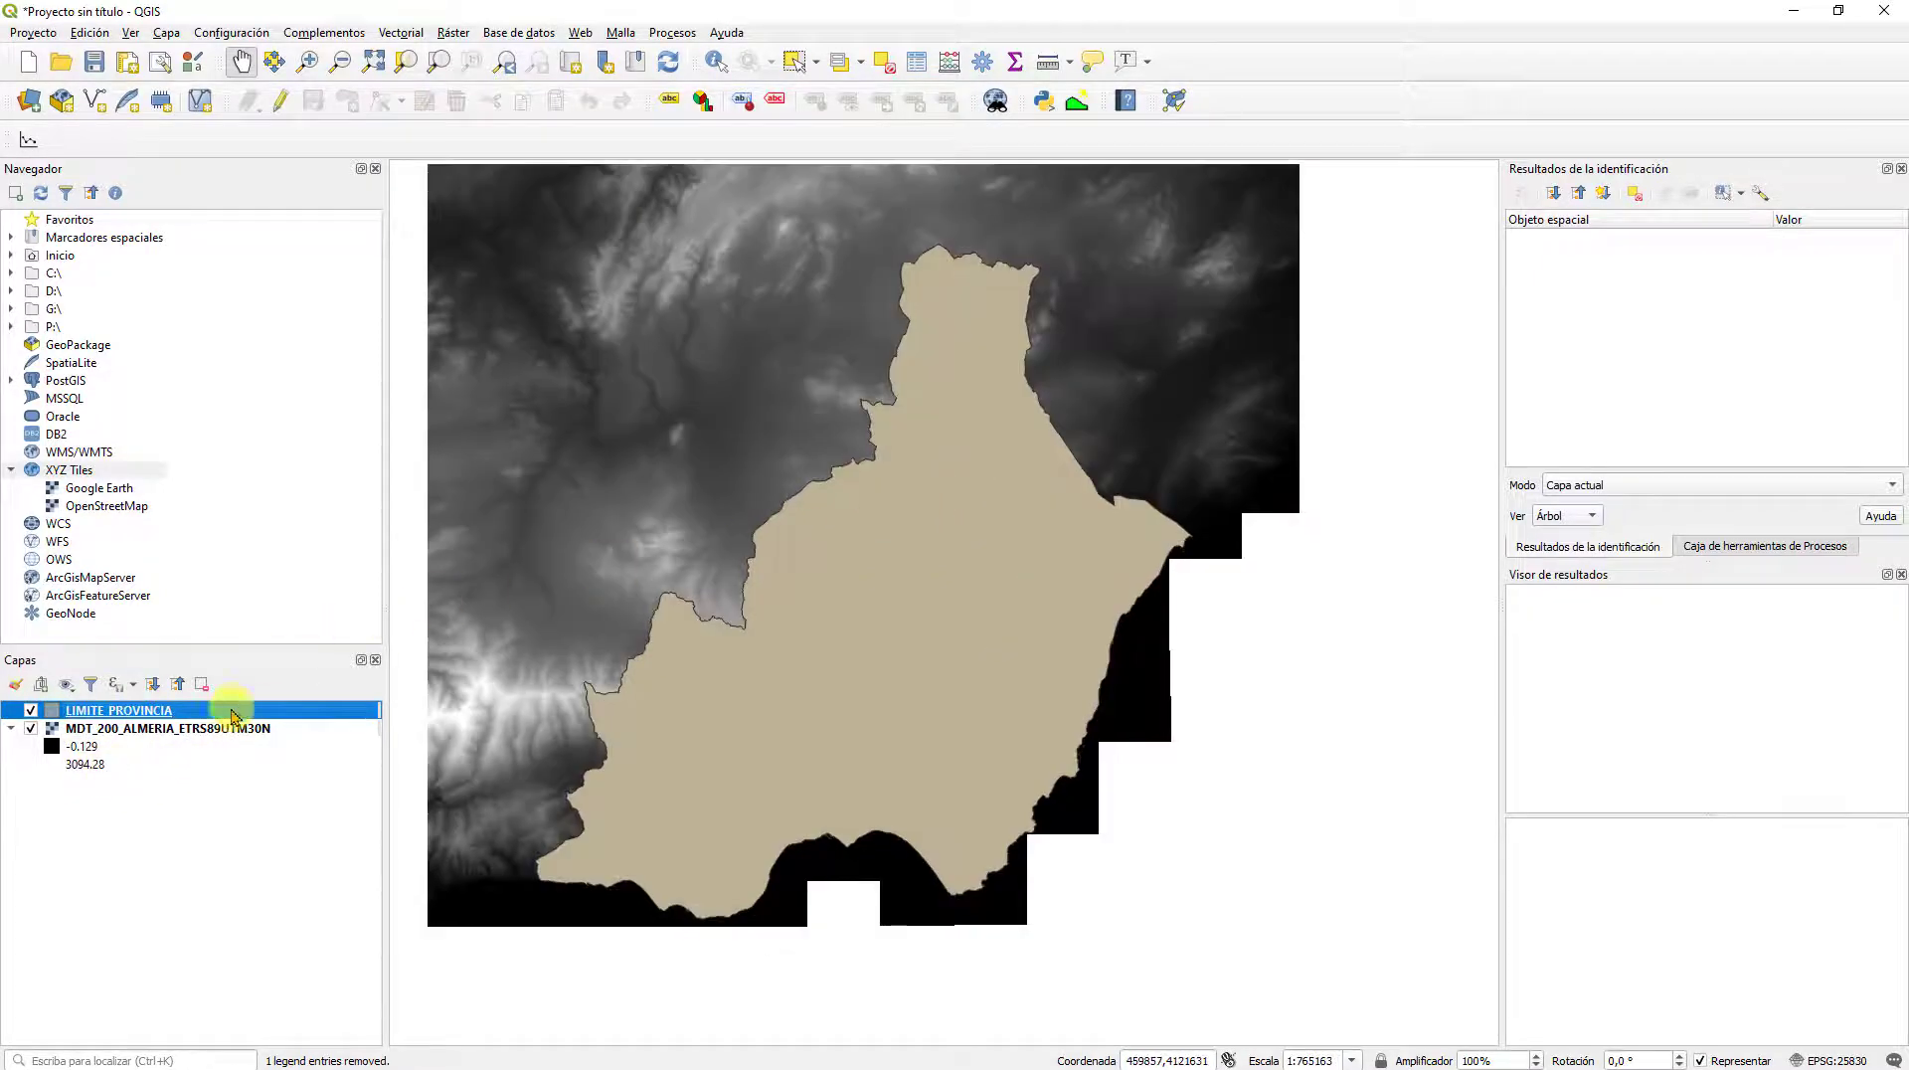
{"action": "scroll", "coordinate": [786, 600], "scroll_direction": "down", "scroll_amount": 1}
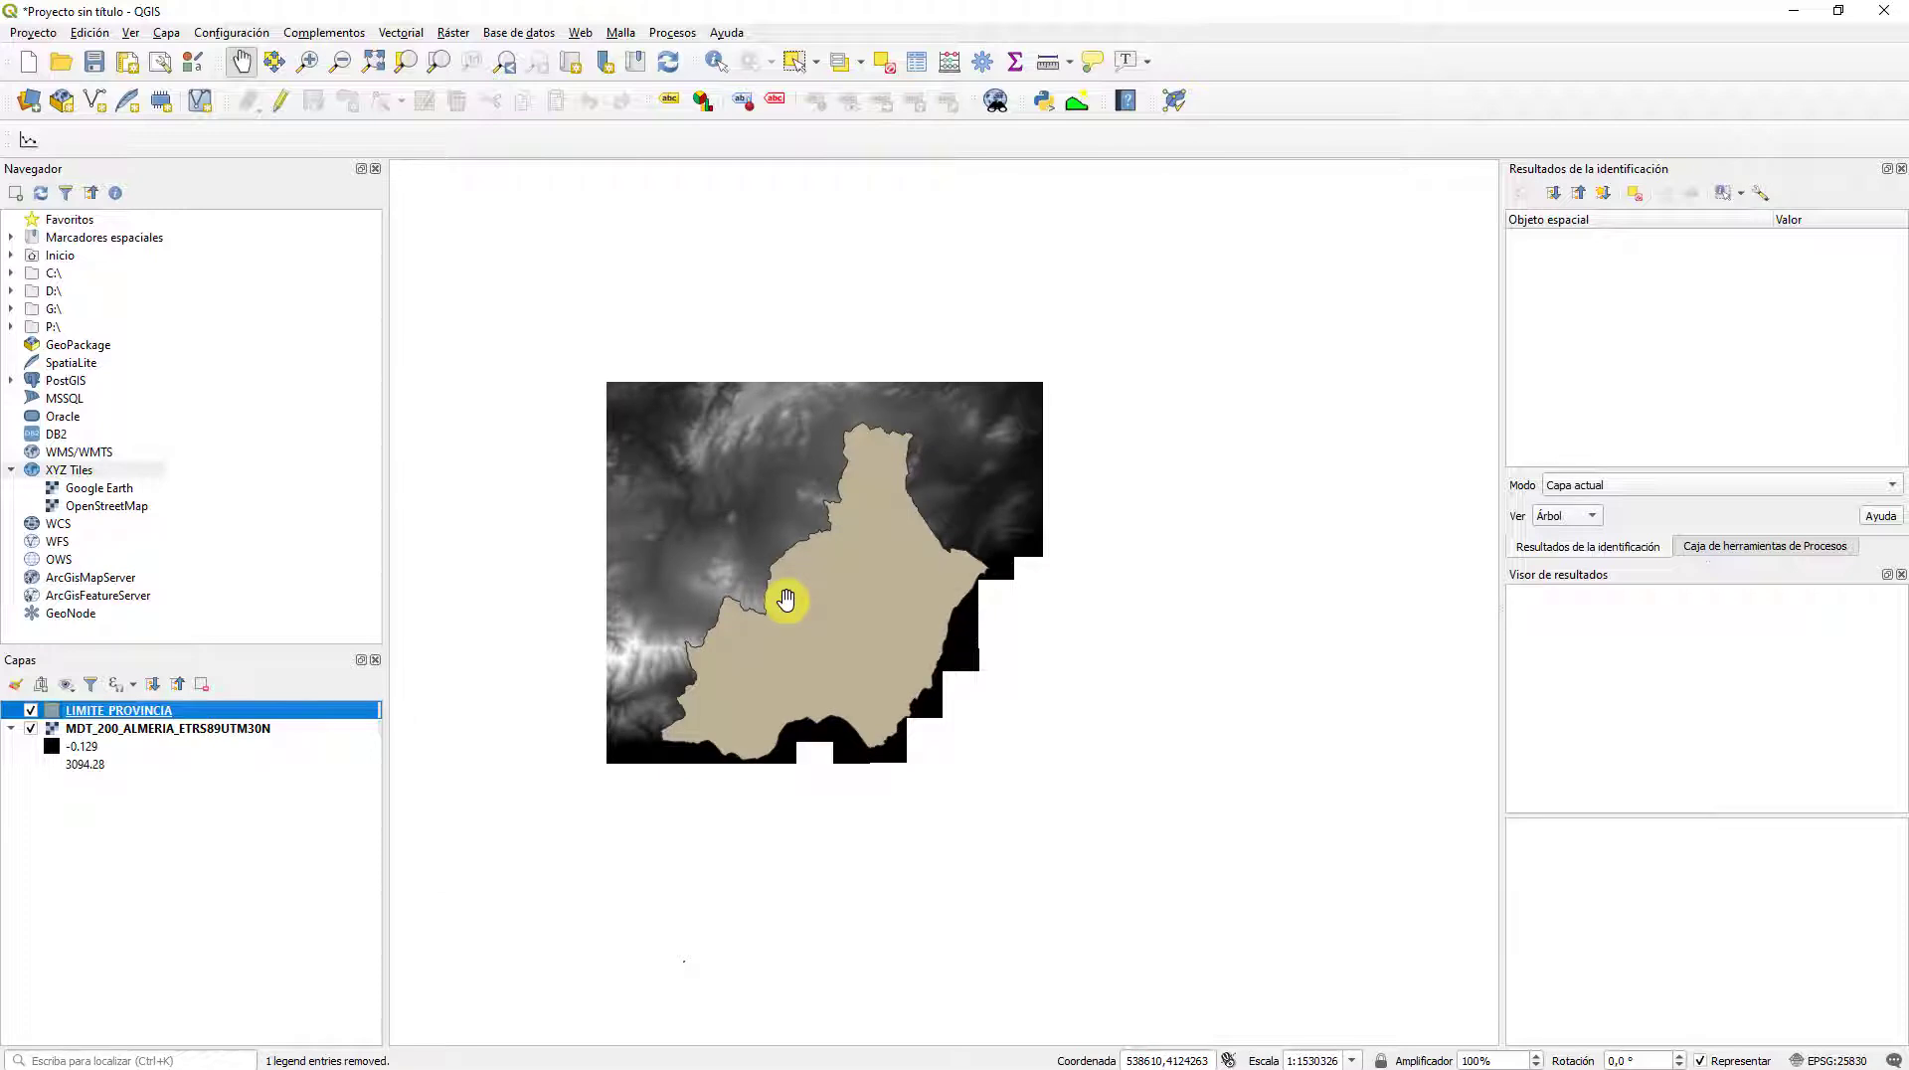
{"action": "scroll", "coordinate": [780, 576], "scroll_direction": "up", "scroll_amount": 1}
{"action": "left_click_drag", "start_coordinate": [819, 519], "coordinate": [941, 487]}
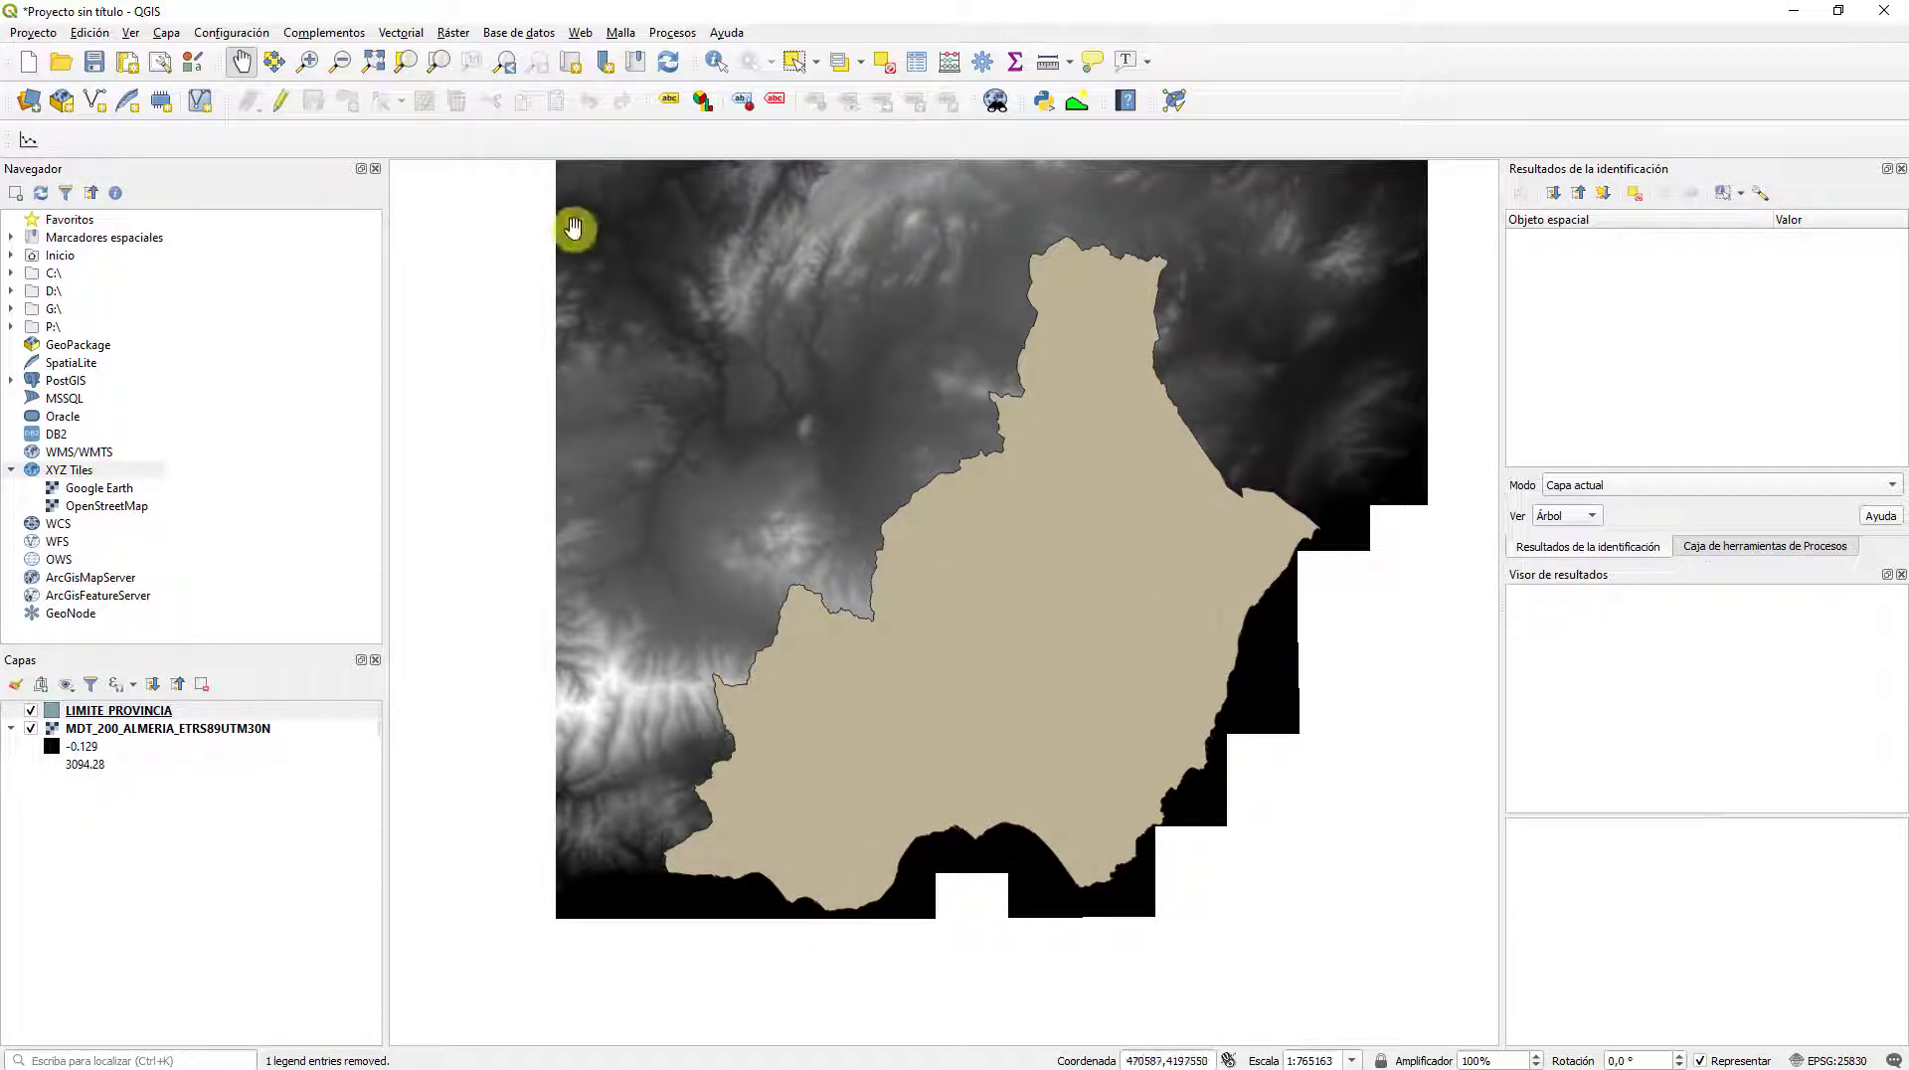
Step: Start Clip Raster by Mask Layer with MDT_200_ALMERIA_ETRS89UTM30N as the input raster and LIMITE_PROVINCIA as the mask
{"action": "left_click", "coordinate": [134, 729]}
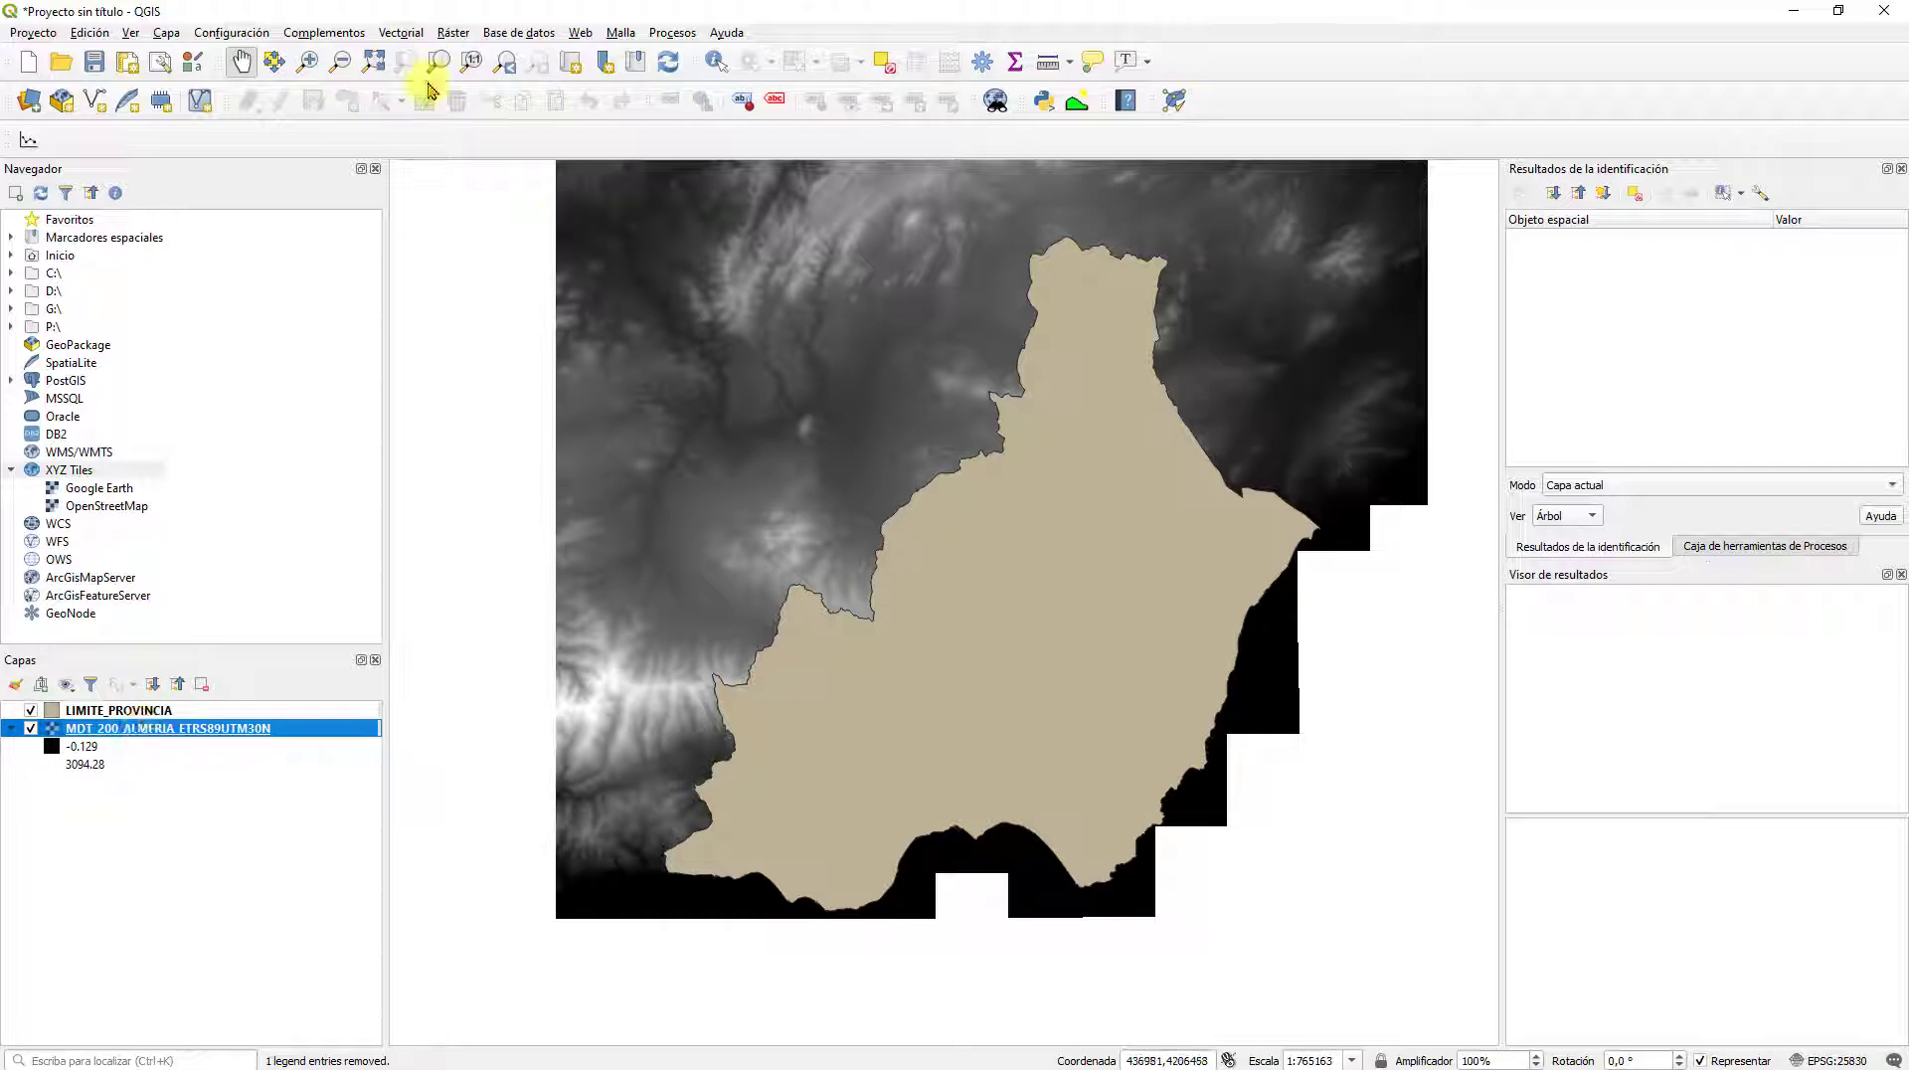
{"action": "left_click", "coordinate": [452, 35]}
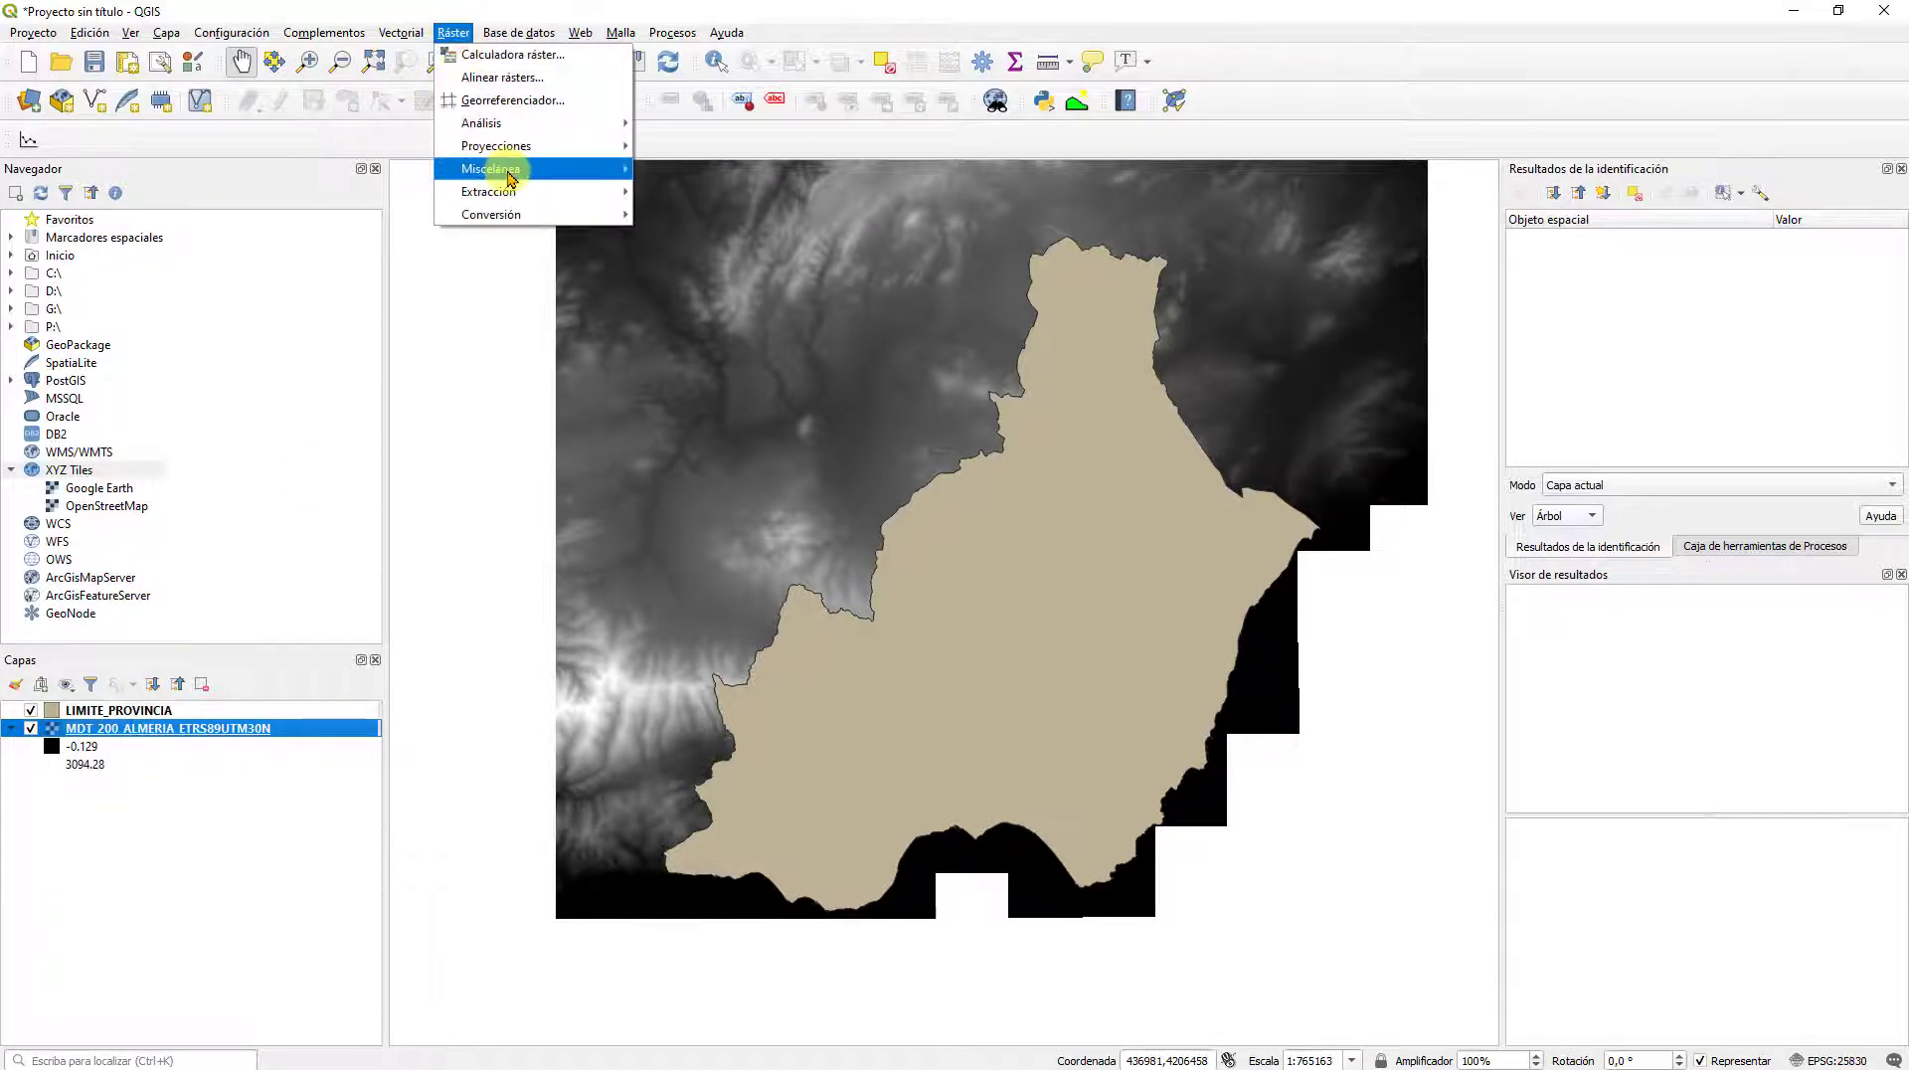
{"action": "mouse_move", "coordinate": [518, 198]}
{"action": "mouse_move", "coordinate": [587, 200]}
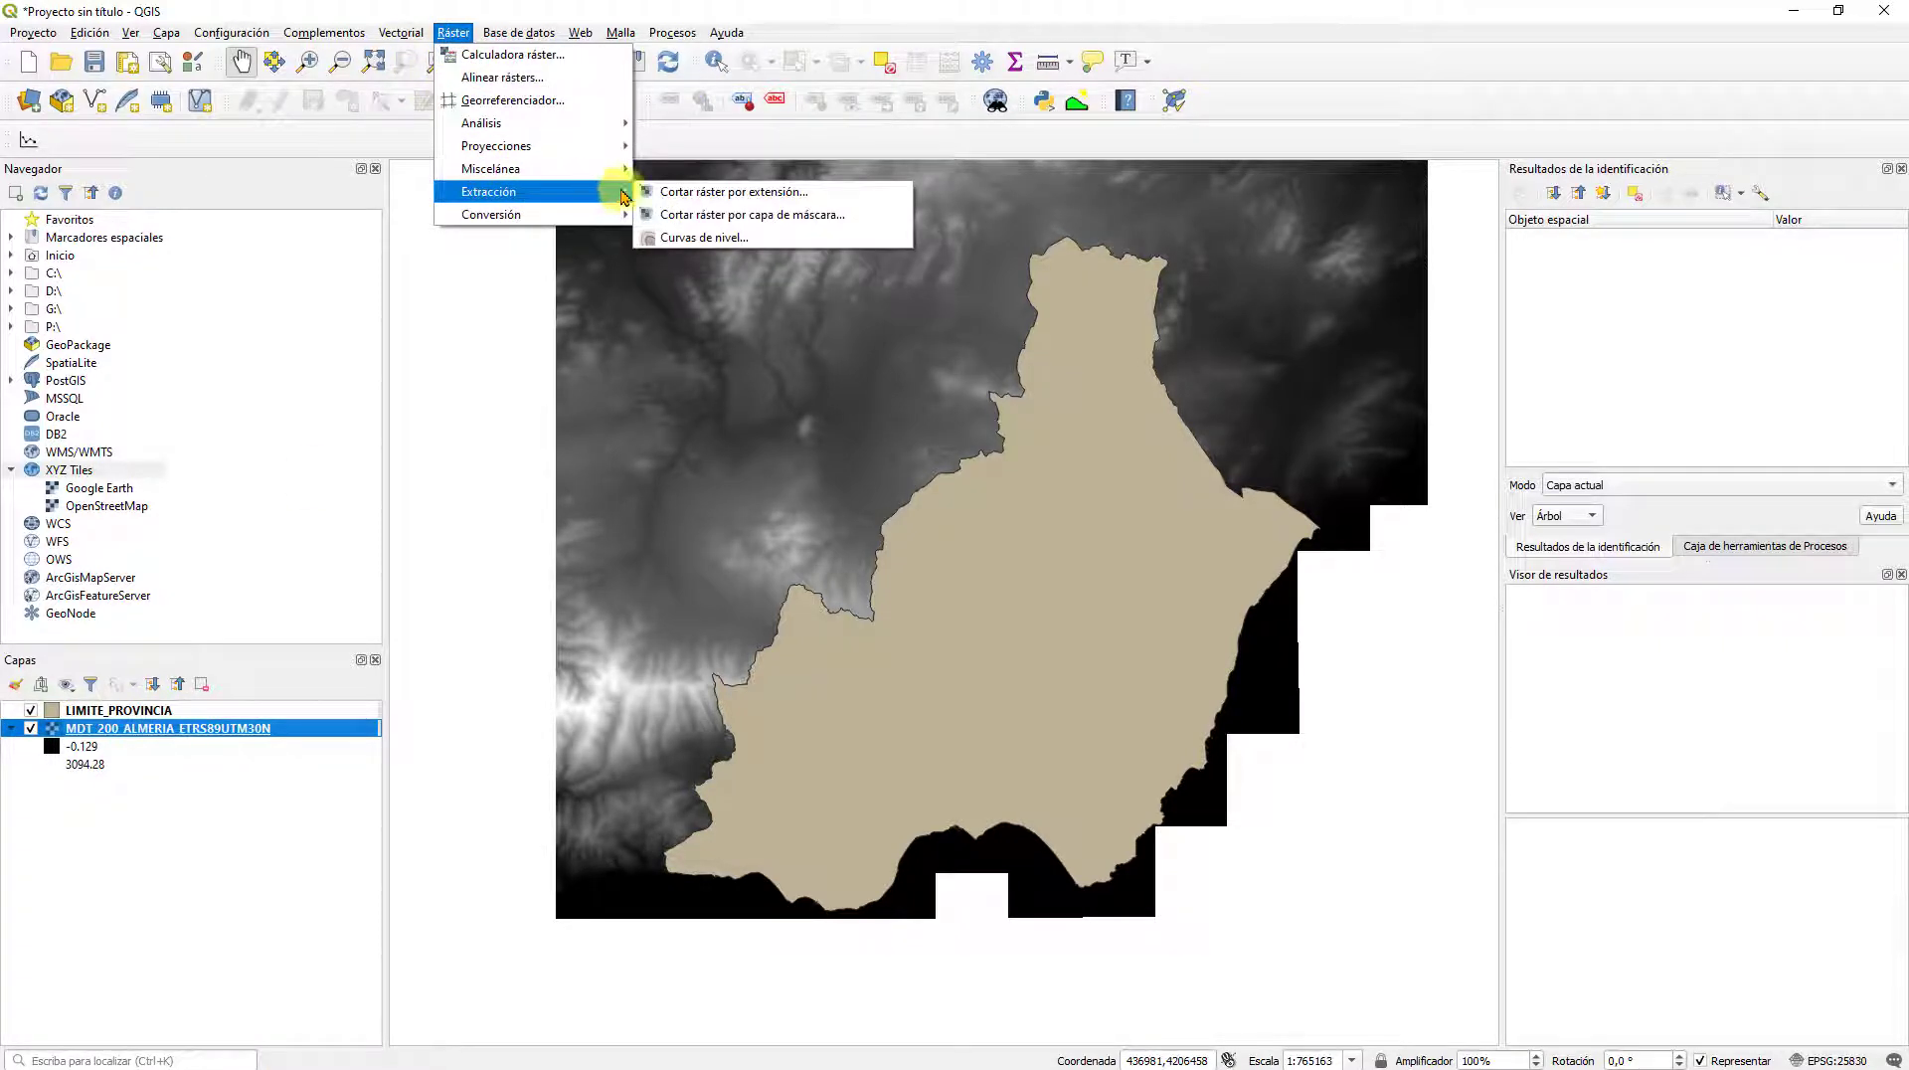
{"action": "left_click", "coordinate": [750, 216]}
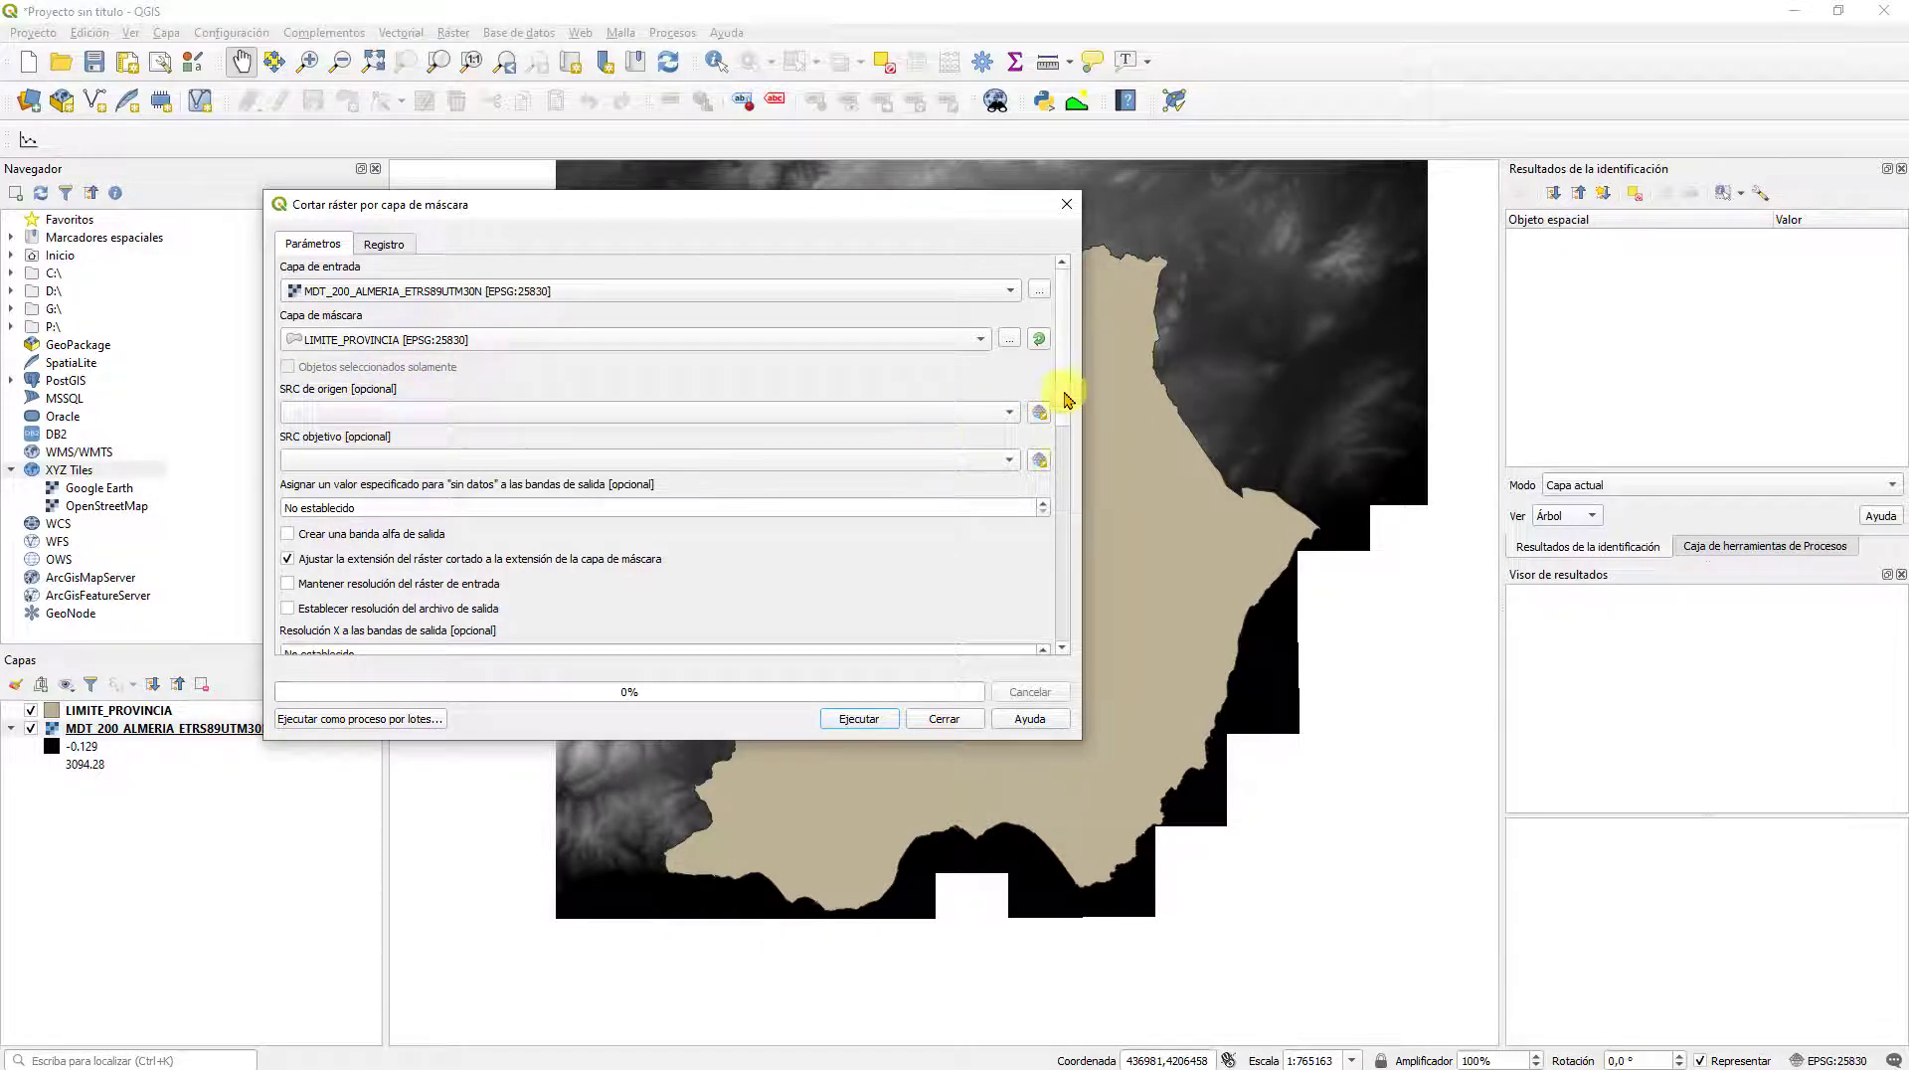
Step: Set the clipped output to a TIF named MDT_200_ALMERIA_ETRS89UTM30N_CORTADO in the DATOS_IGN folder, and run the clipping
{"action": "left_click_drag", "start_coordinate": [1067, 398], "coordinate": [1078, 617]}
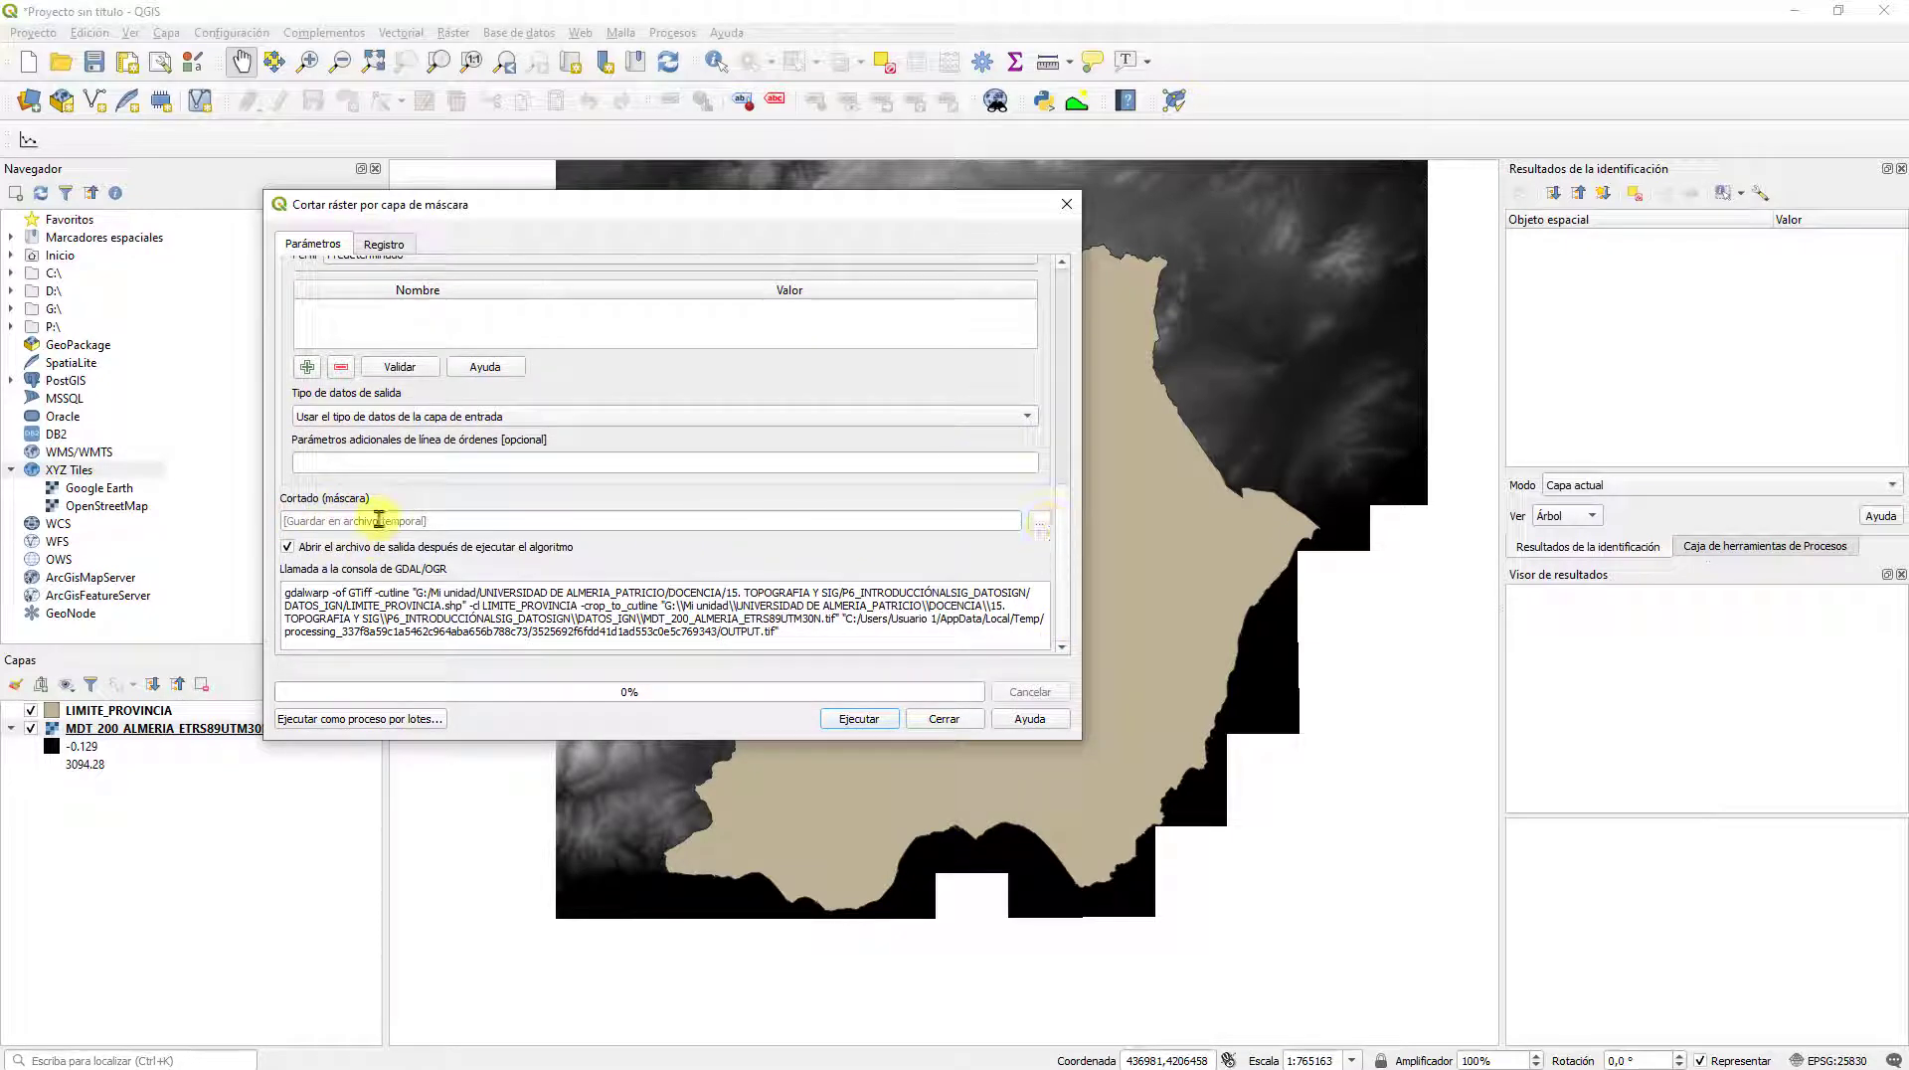
{"action": "left_click", "coordinate": [1039, 521]}
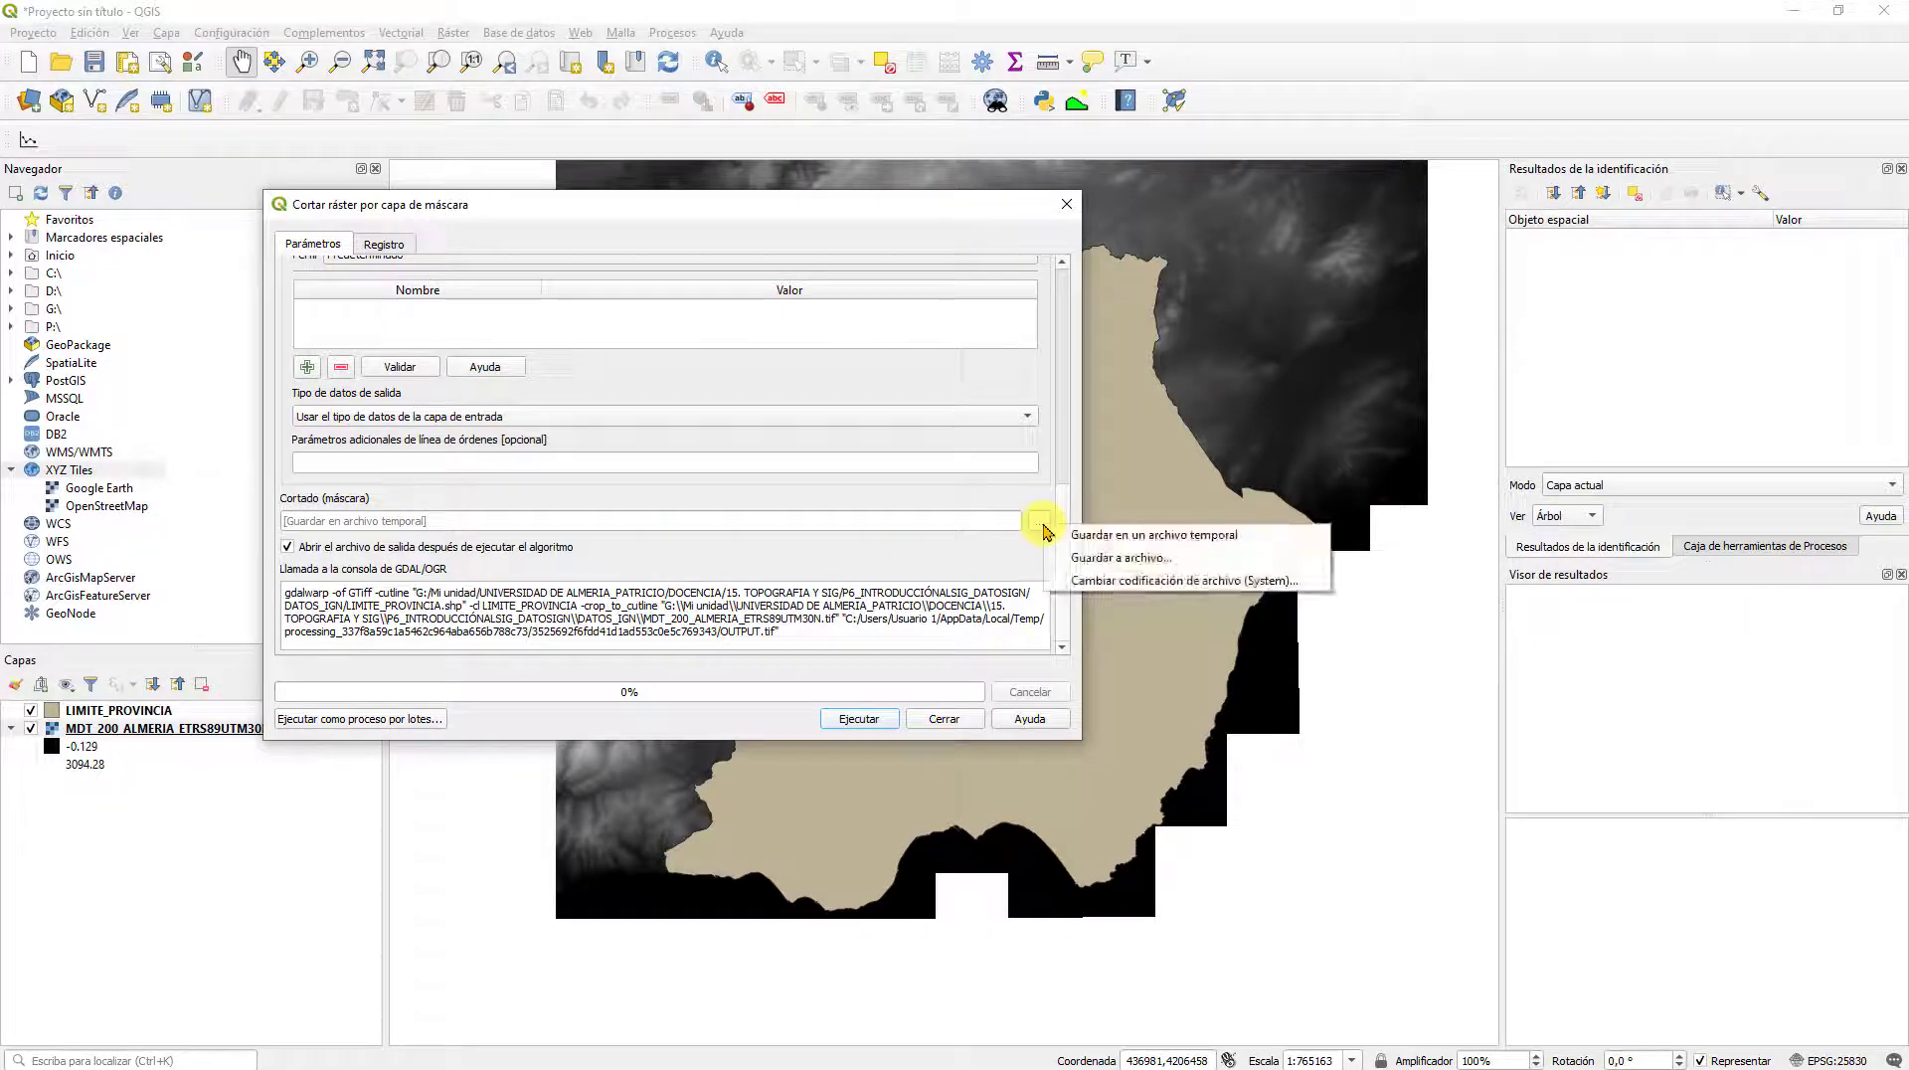
{"action": "left_click", "coordinate": [1112, 558]}
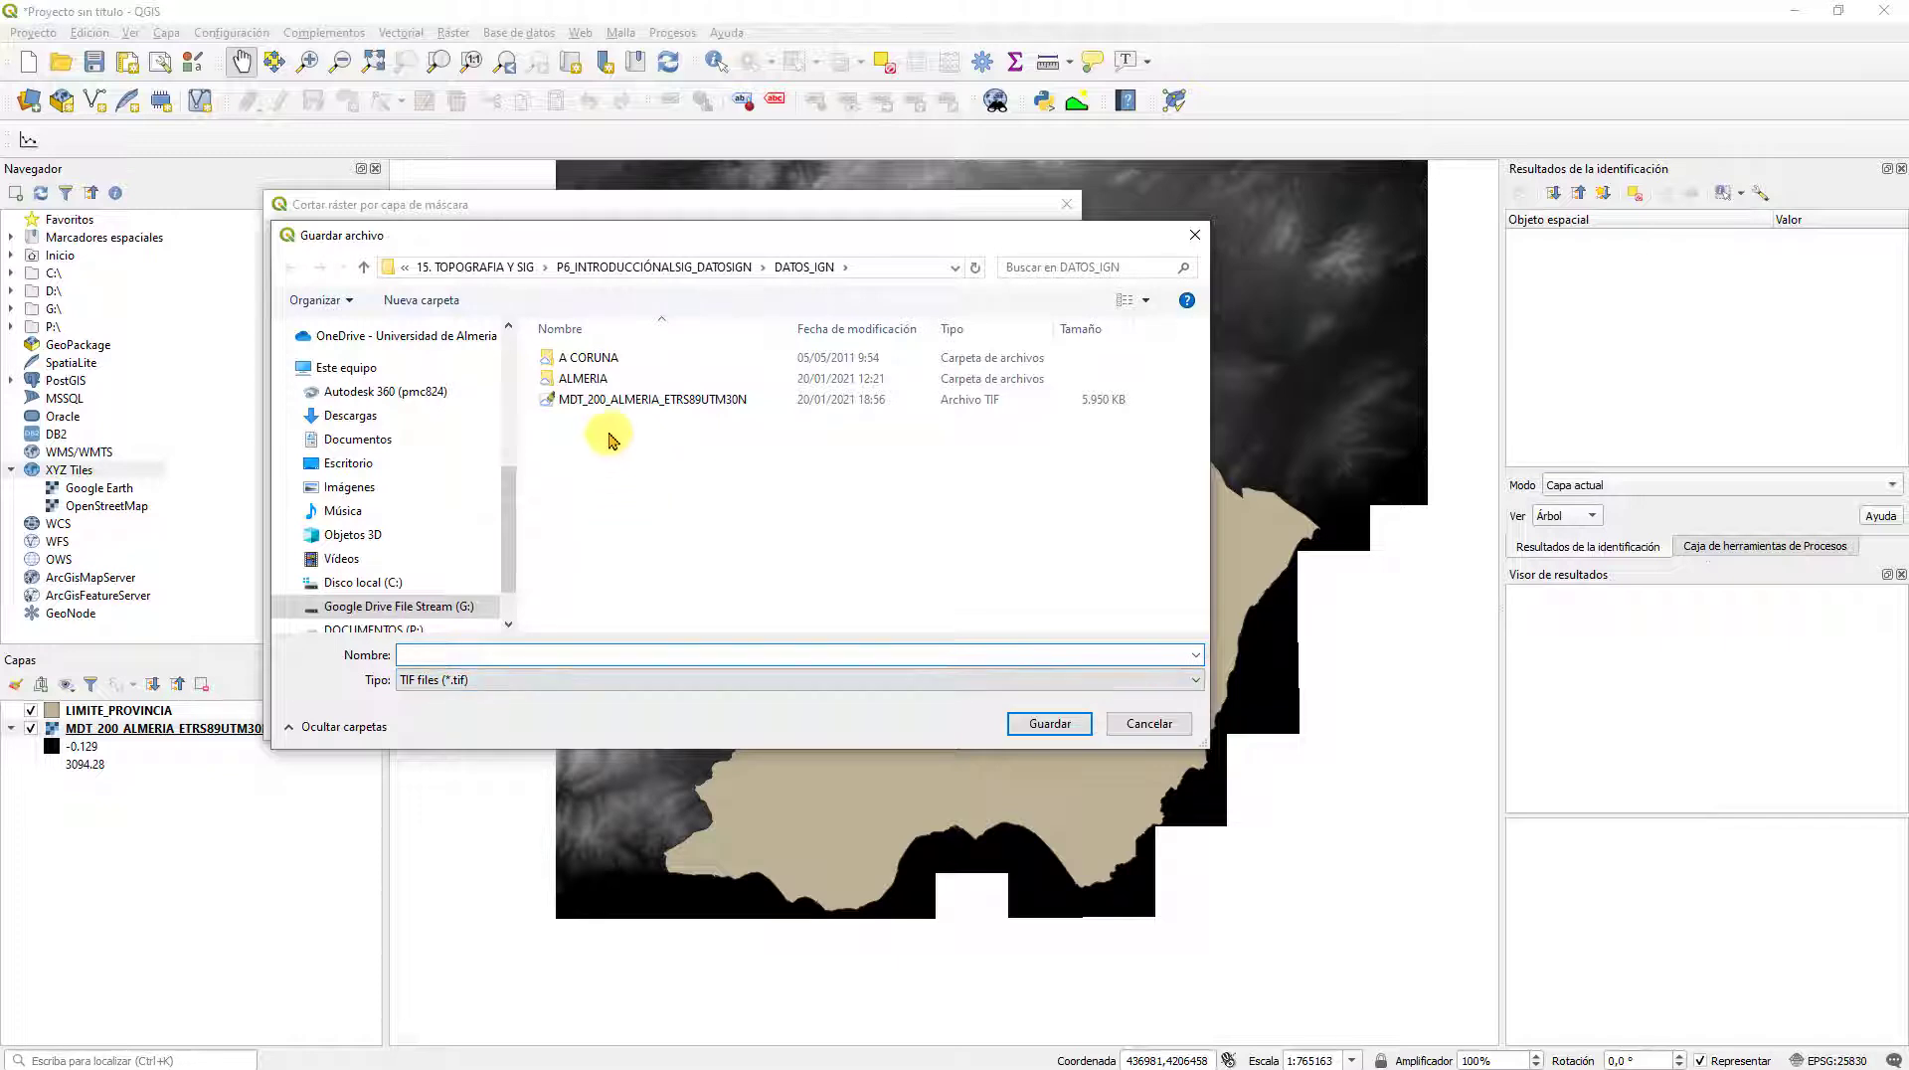
{"action": "left_click", "coordinate": [629, 399]}
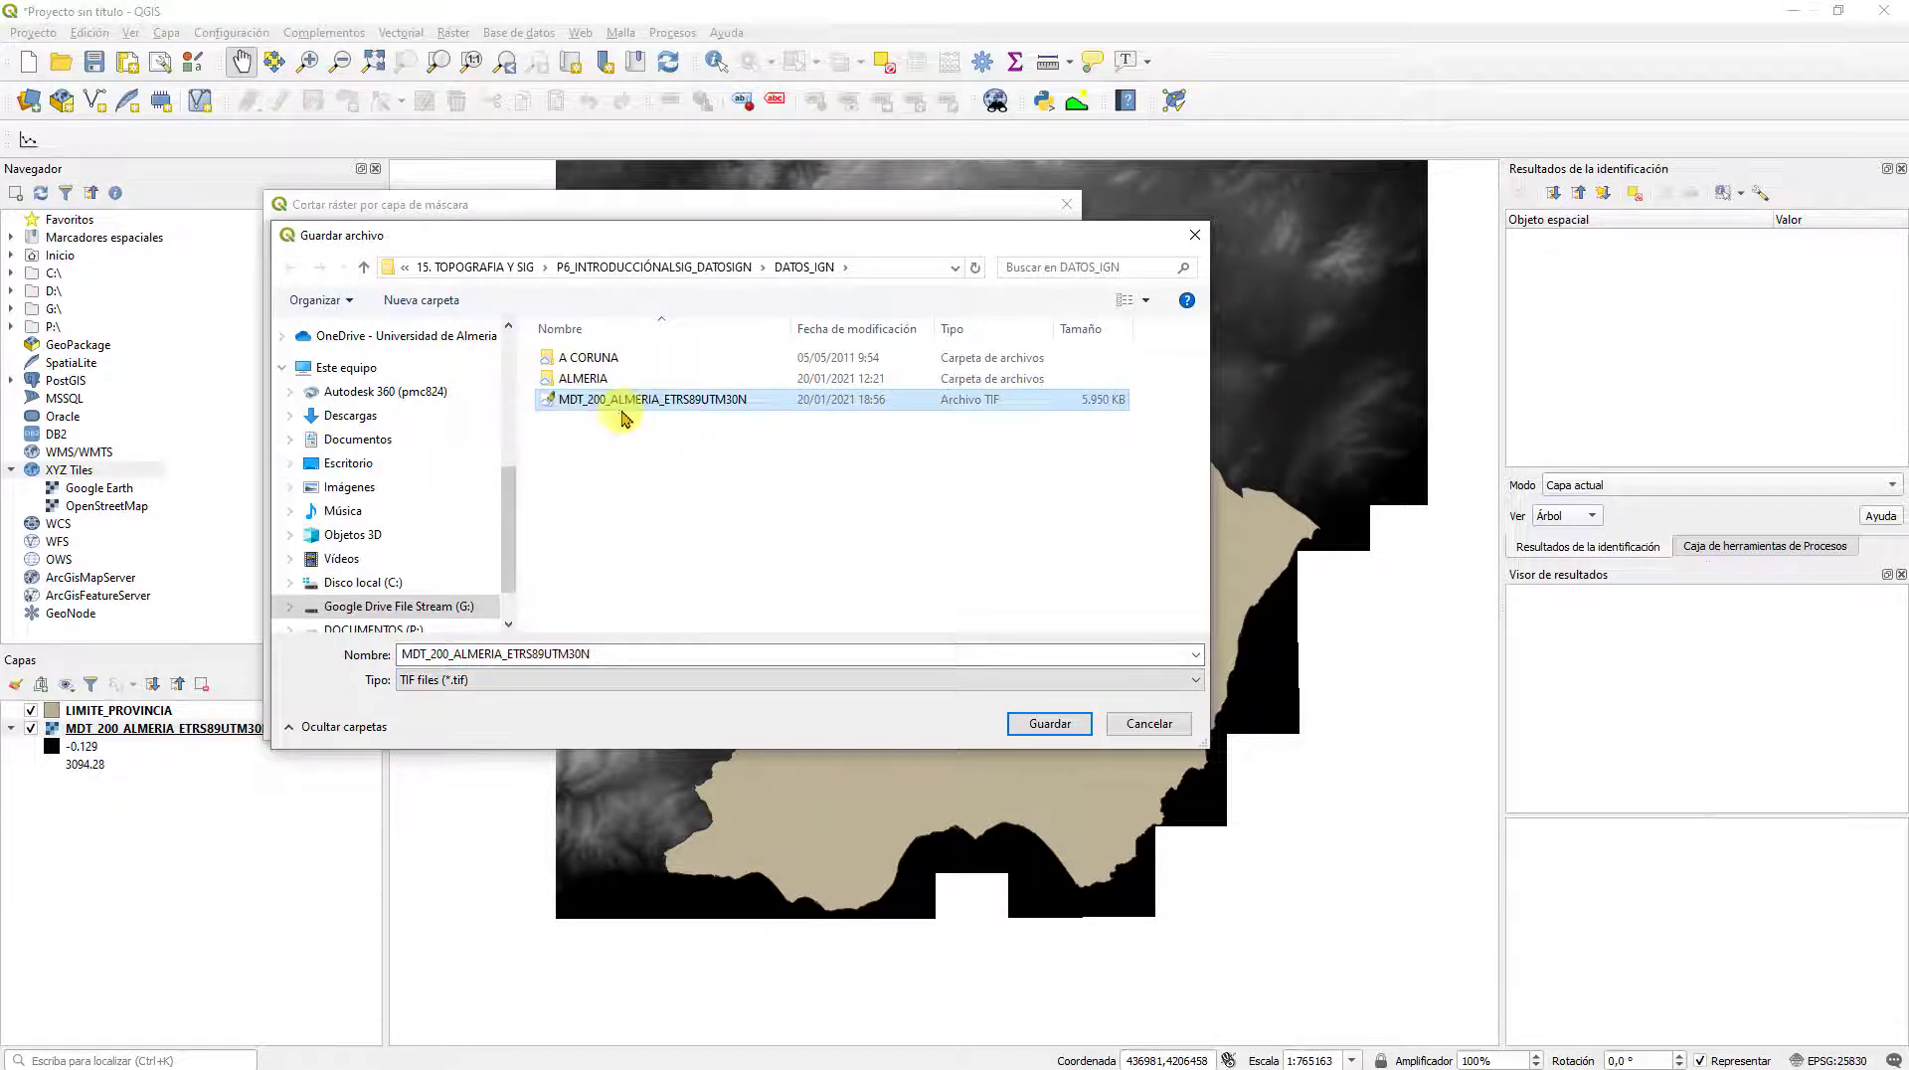
{"action": "left_click", "coordinate": [622, 655]}
{"action": "left_click", "coordinate": [617, 660]}
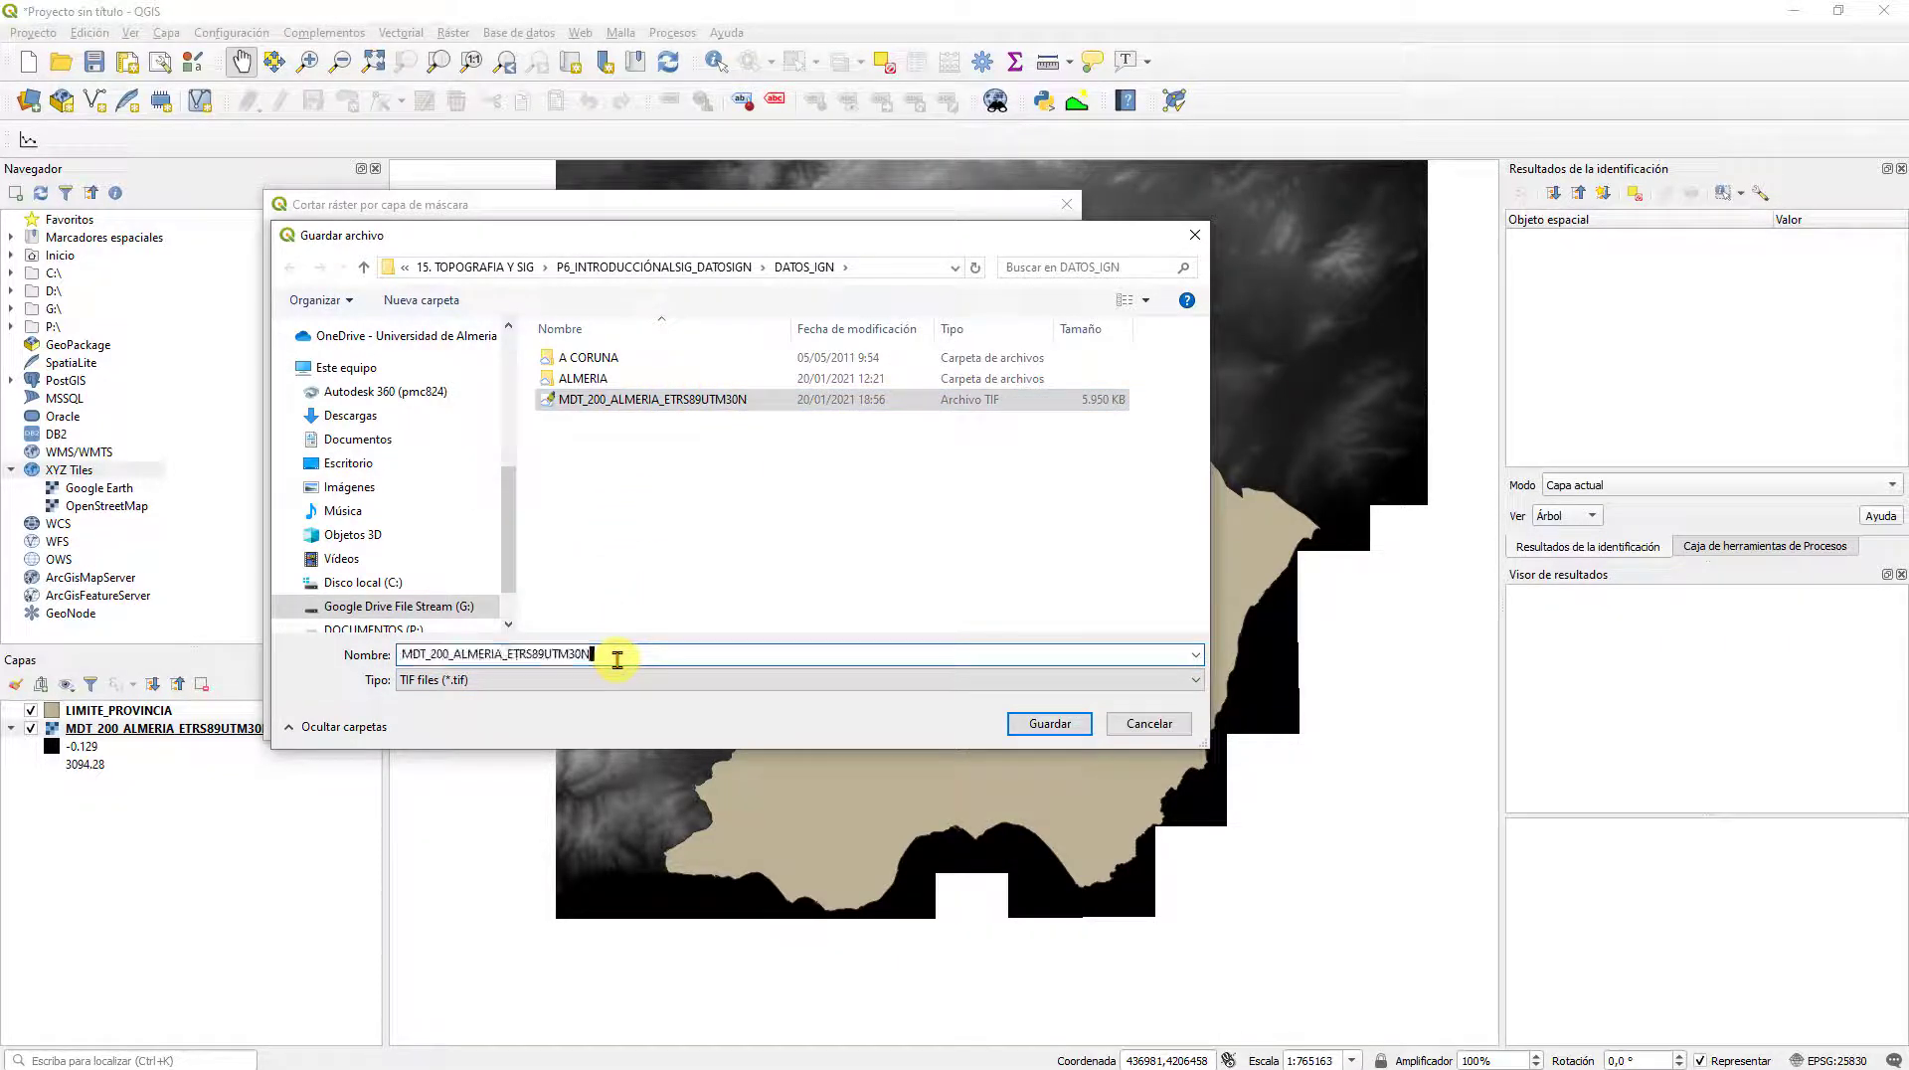
{"action": "type", "text": "_CORTADO"}
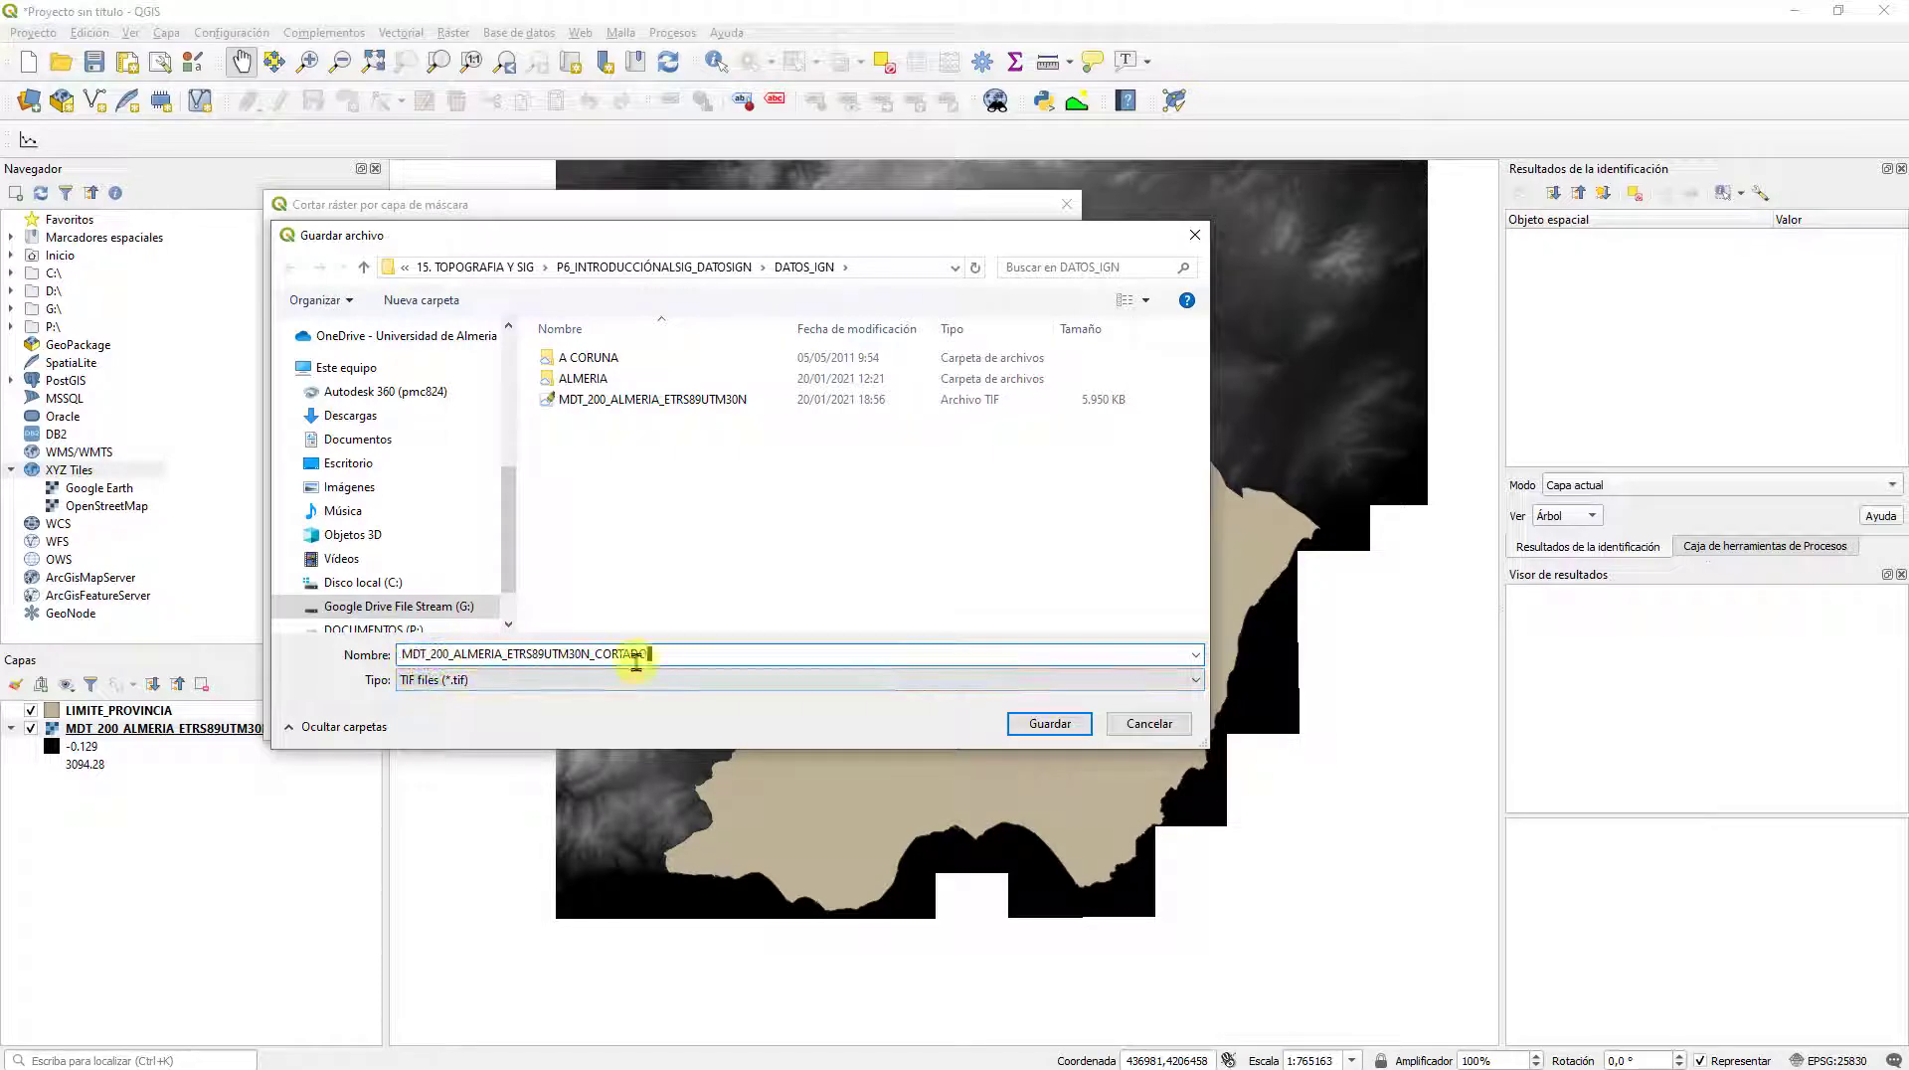
{"action": "left_click", "coordinate": [1034, 724]}
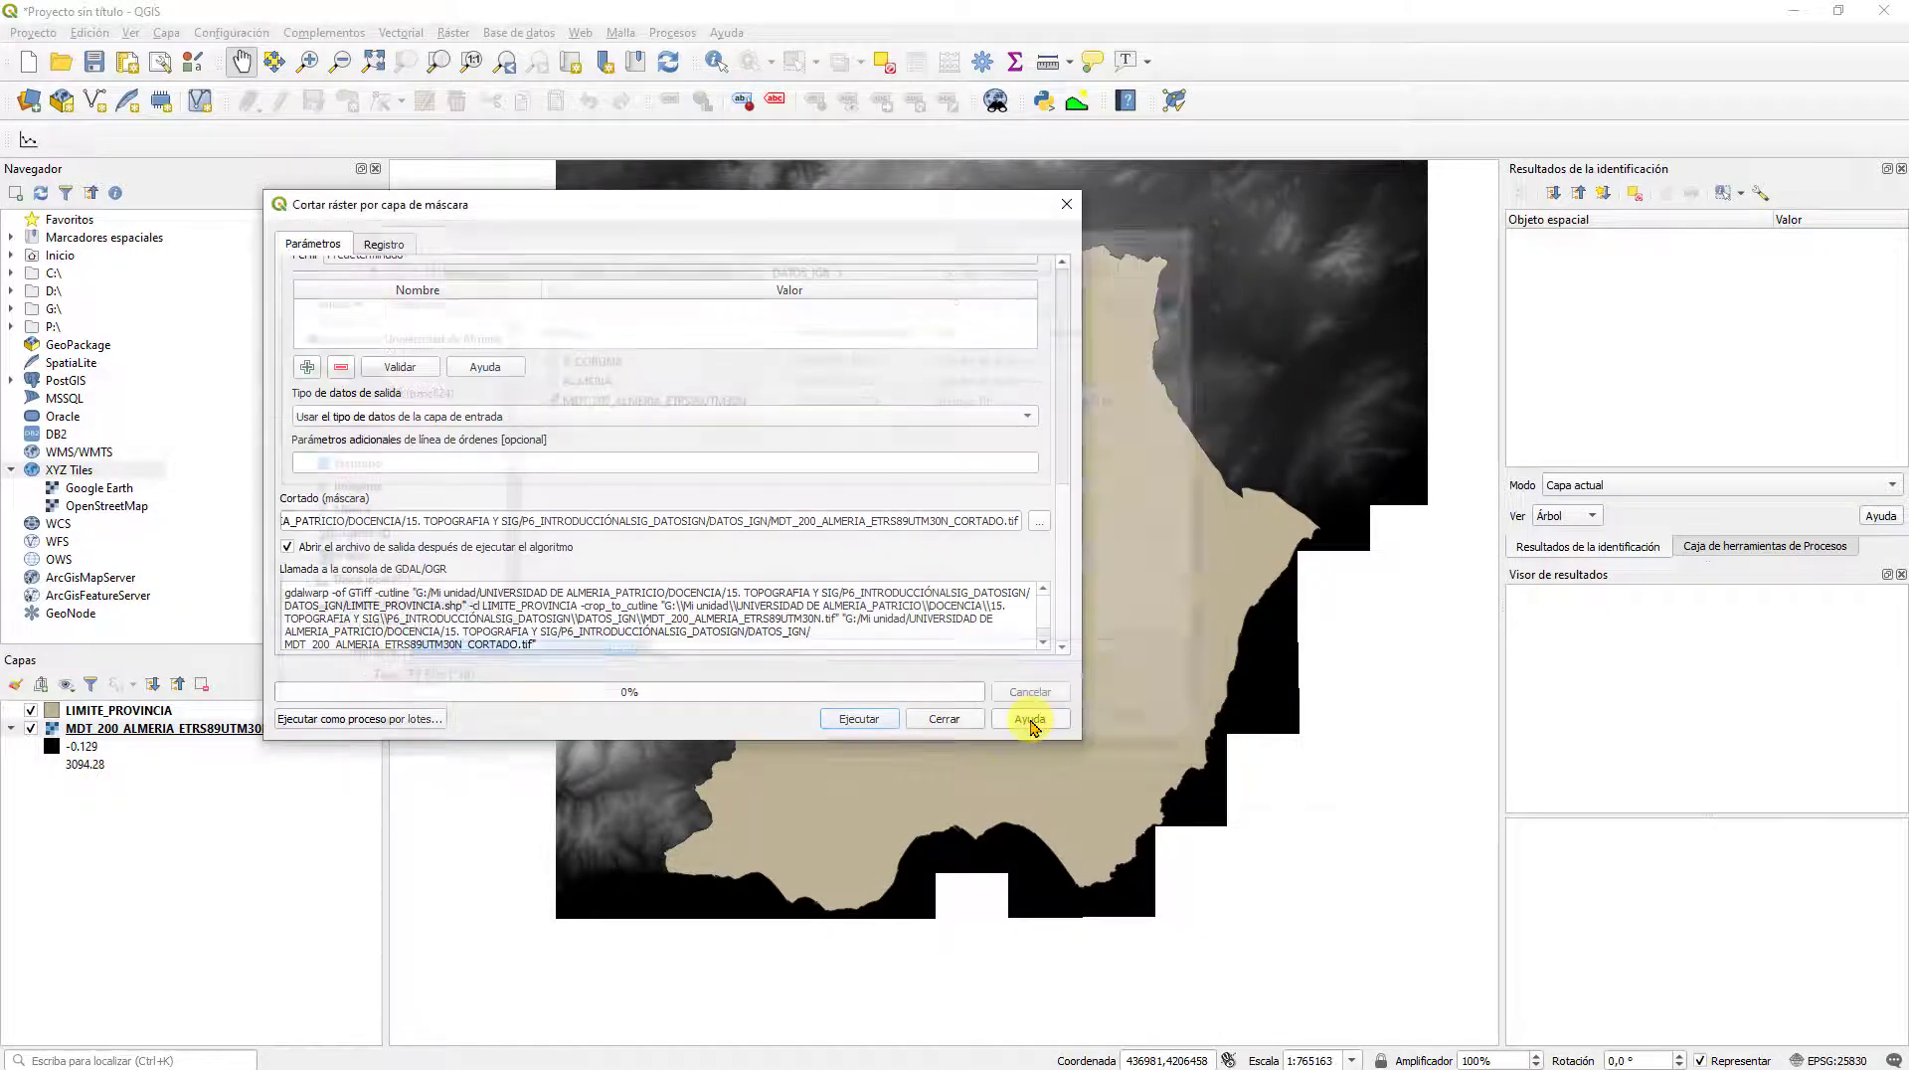
{"action": "left_click", "coordinate": [855, 719]}
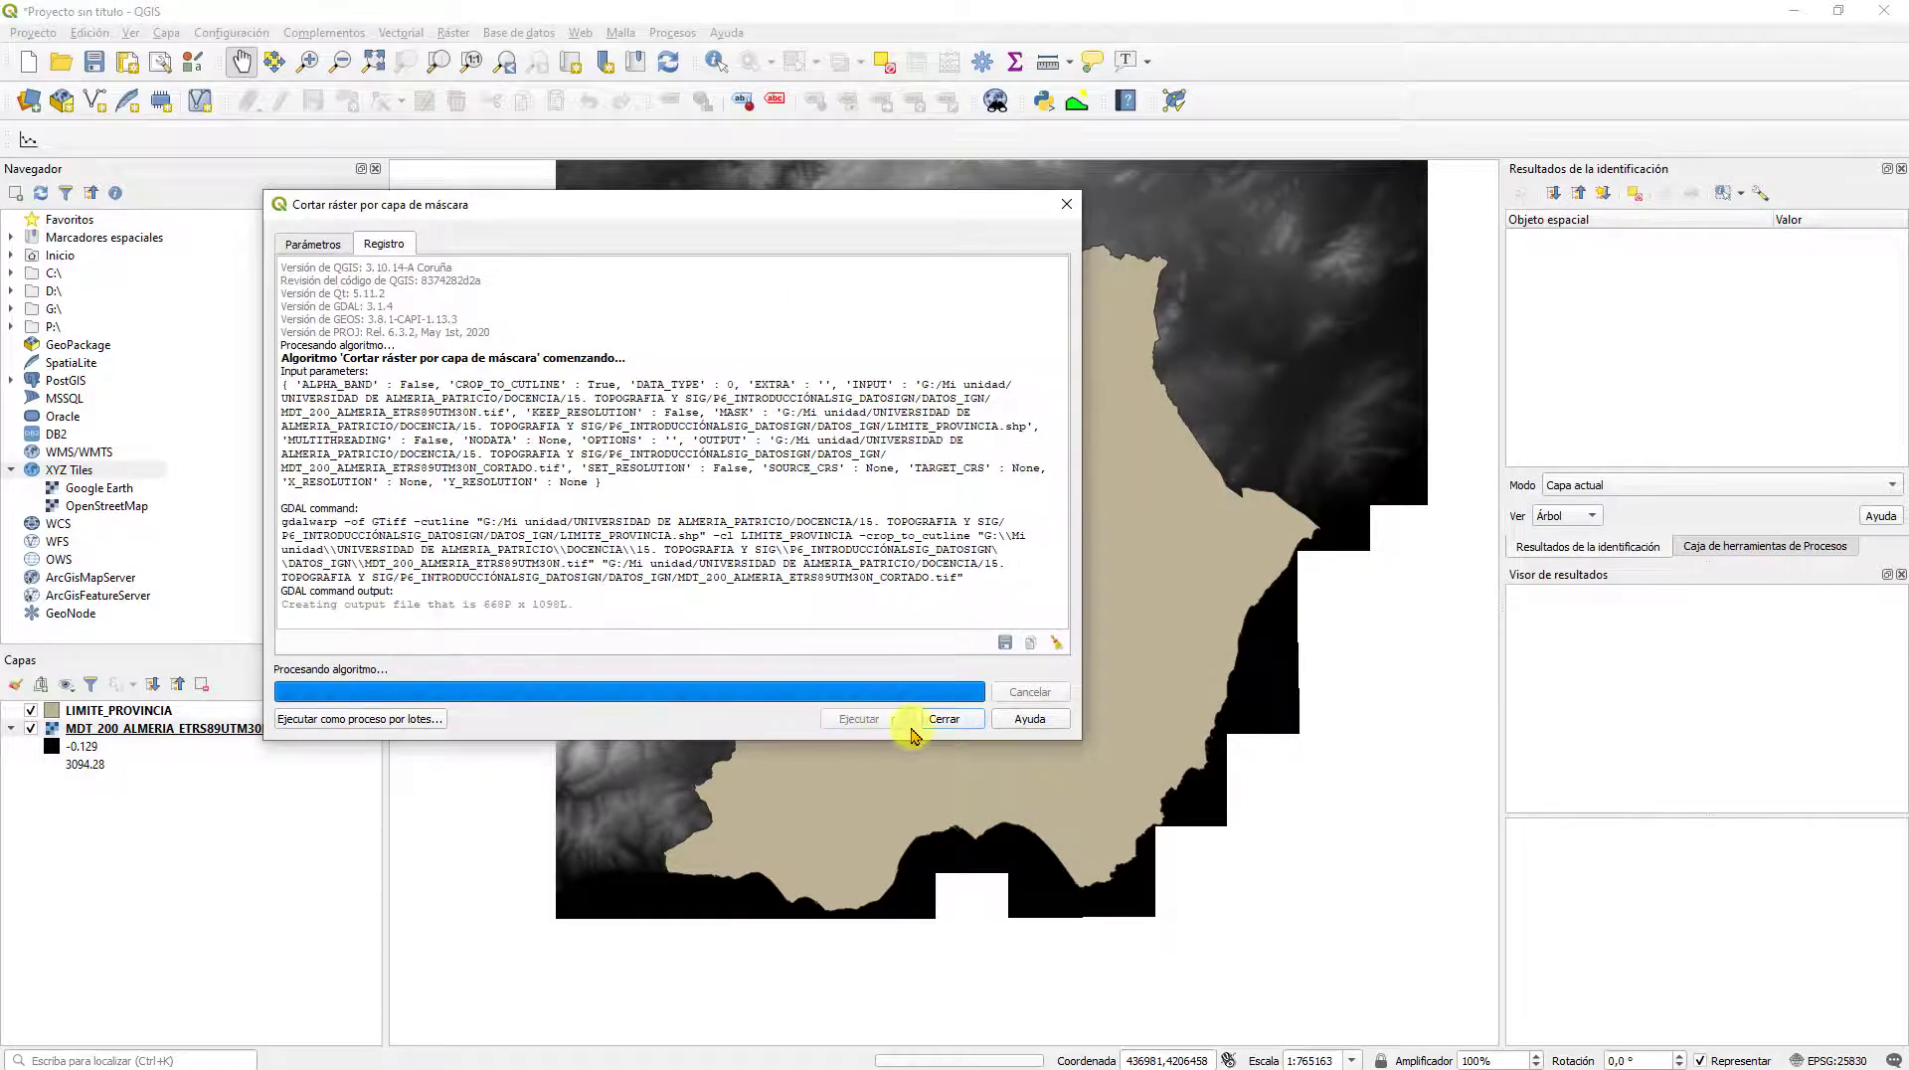
{"action": "left_click", "coordinate": [945, 719]}
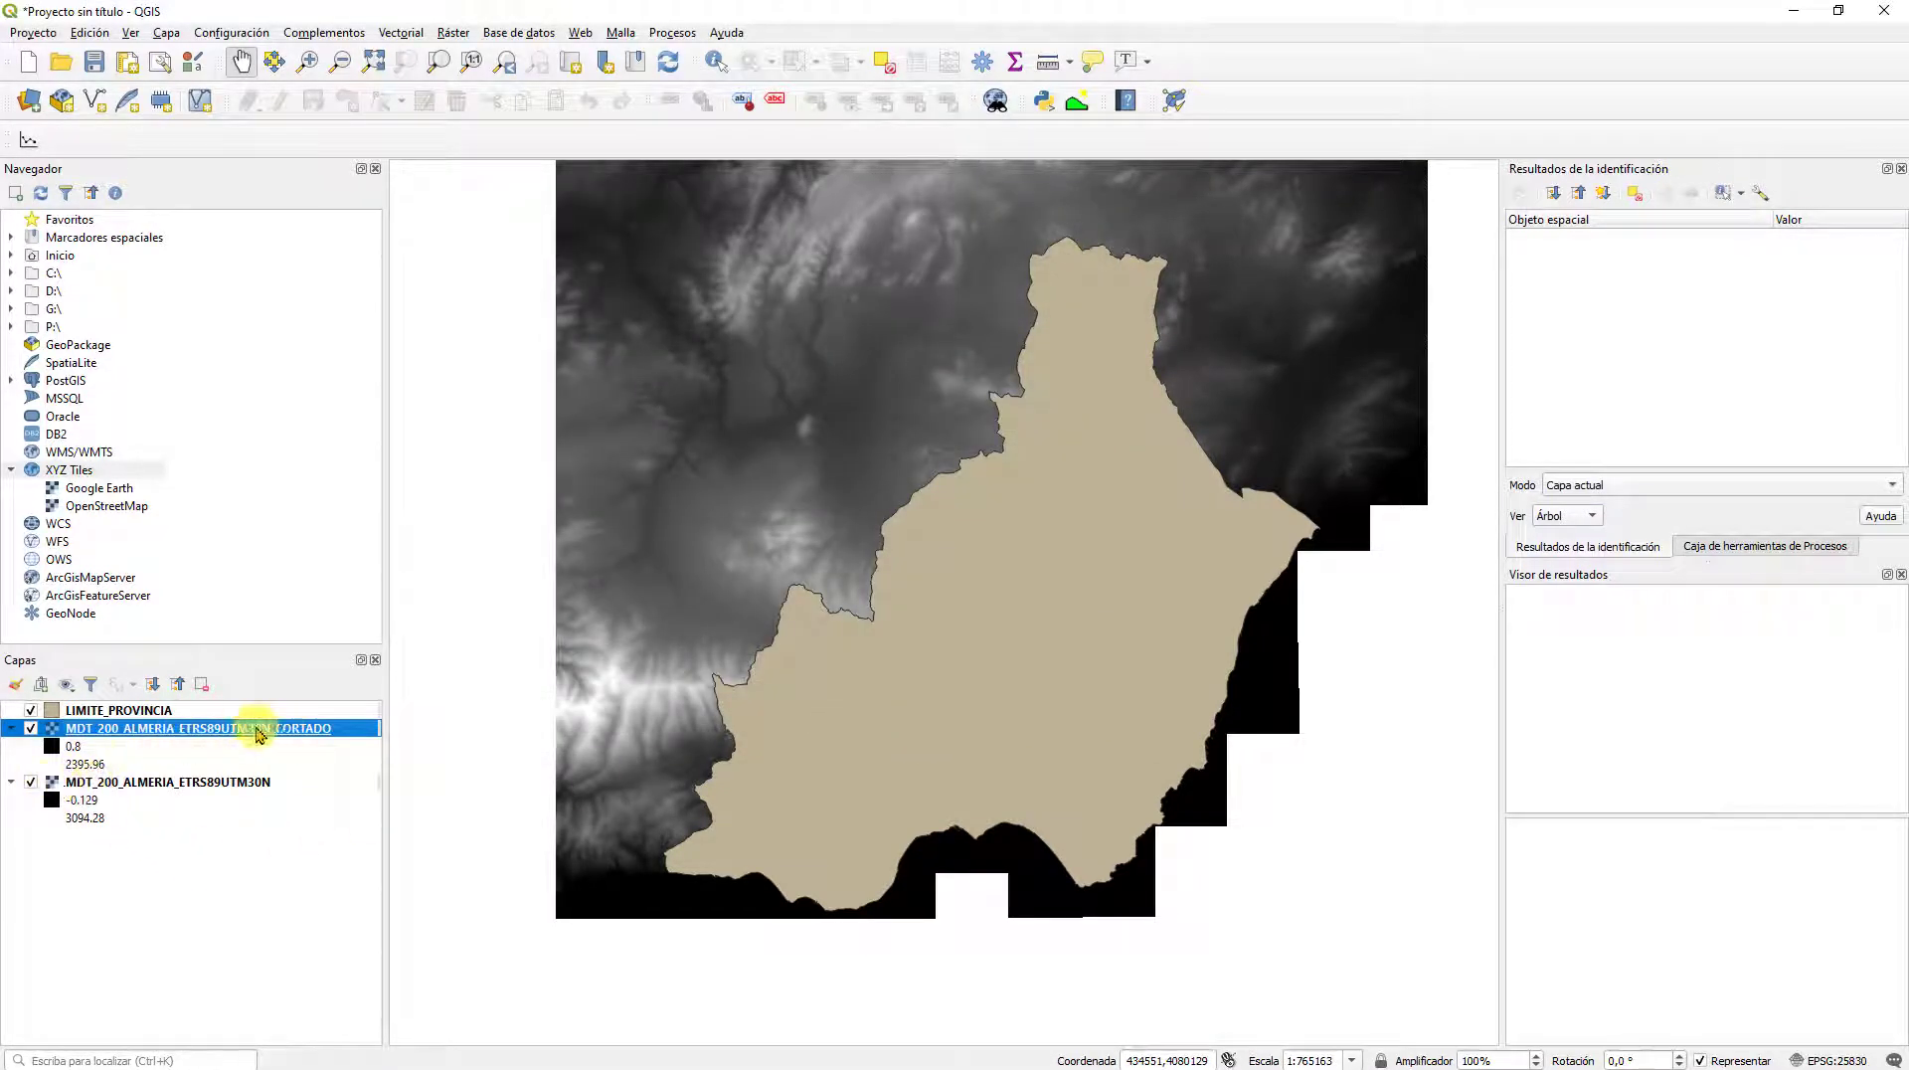
Step: Hide the unclipped MDT_200_ALMERIA_ETRS89UTM30N and LIMITE_PROVINCIA layers, and frame the clipped terrain model on its own
{"action": "left_click", "coordinate": [31, 784]}
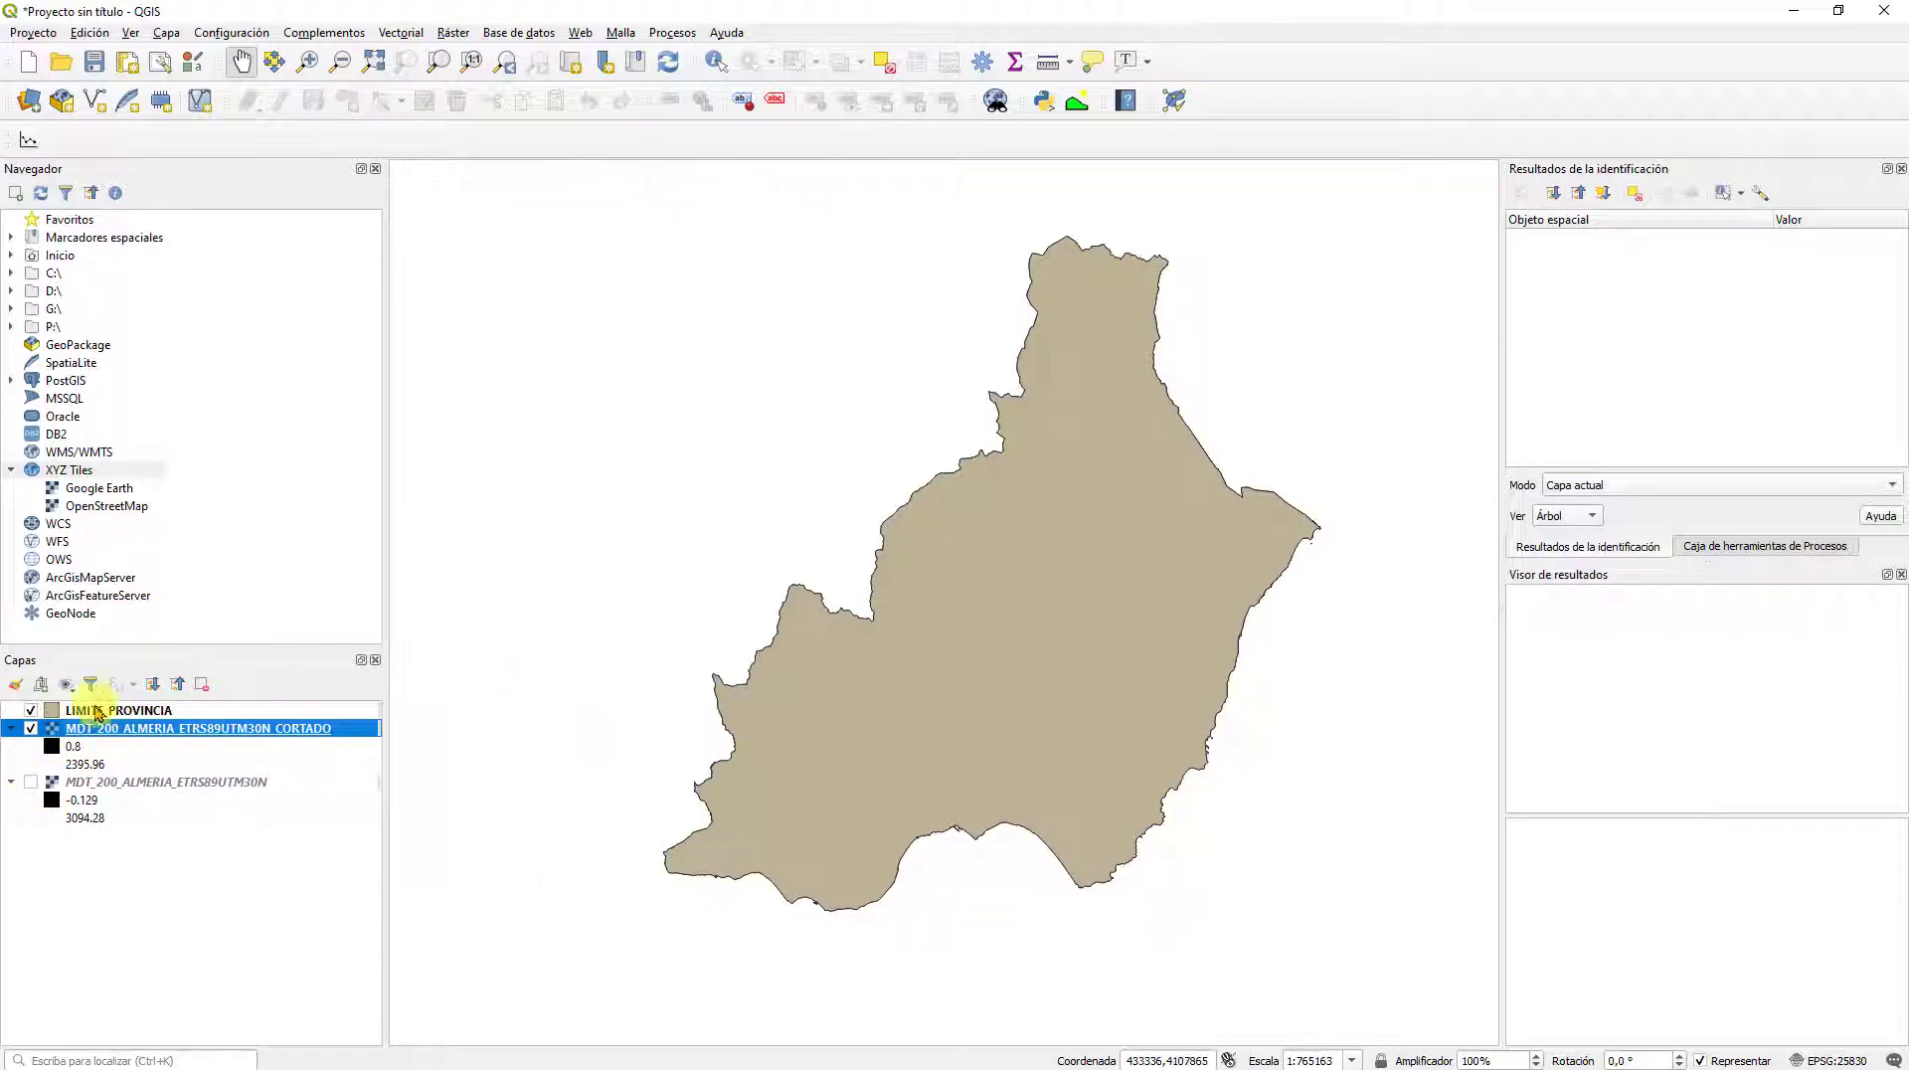
{"action": "left_click", "coordinate": [31, 710]}
{"action": "scroll", "coordinate": [846, 433], "scroll_direction": "down", "scroll_amount": 1}
{"action": "scroll", "coordinate": [955, 515], "scroll_direction": "up", "scroll_amount": 1}
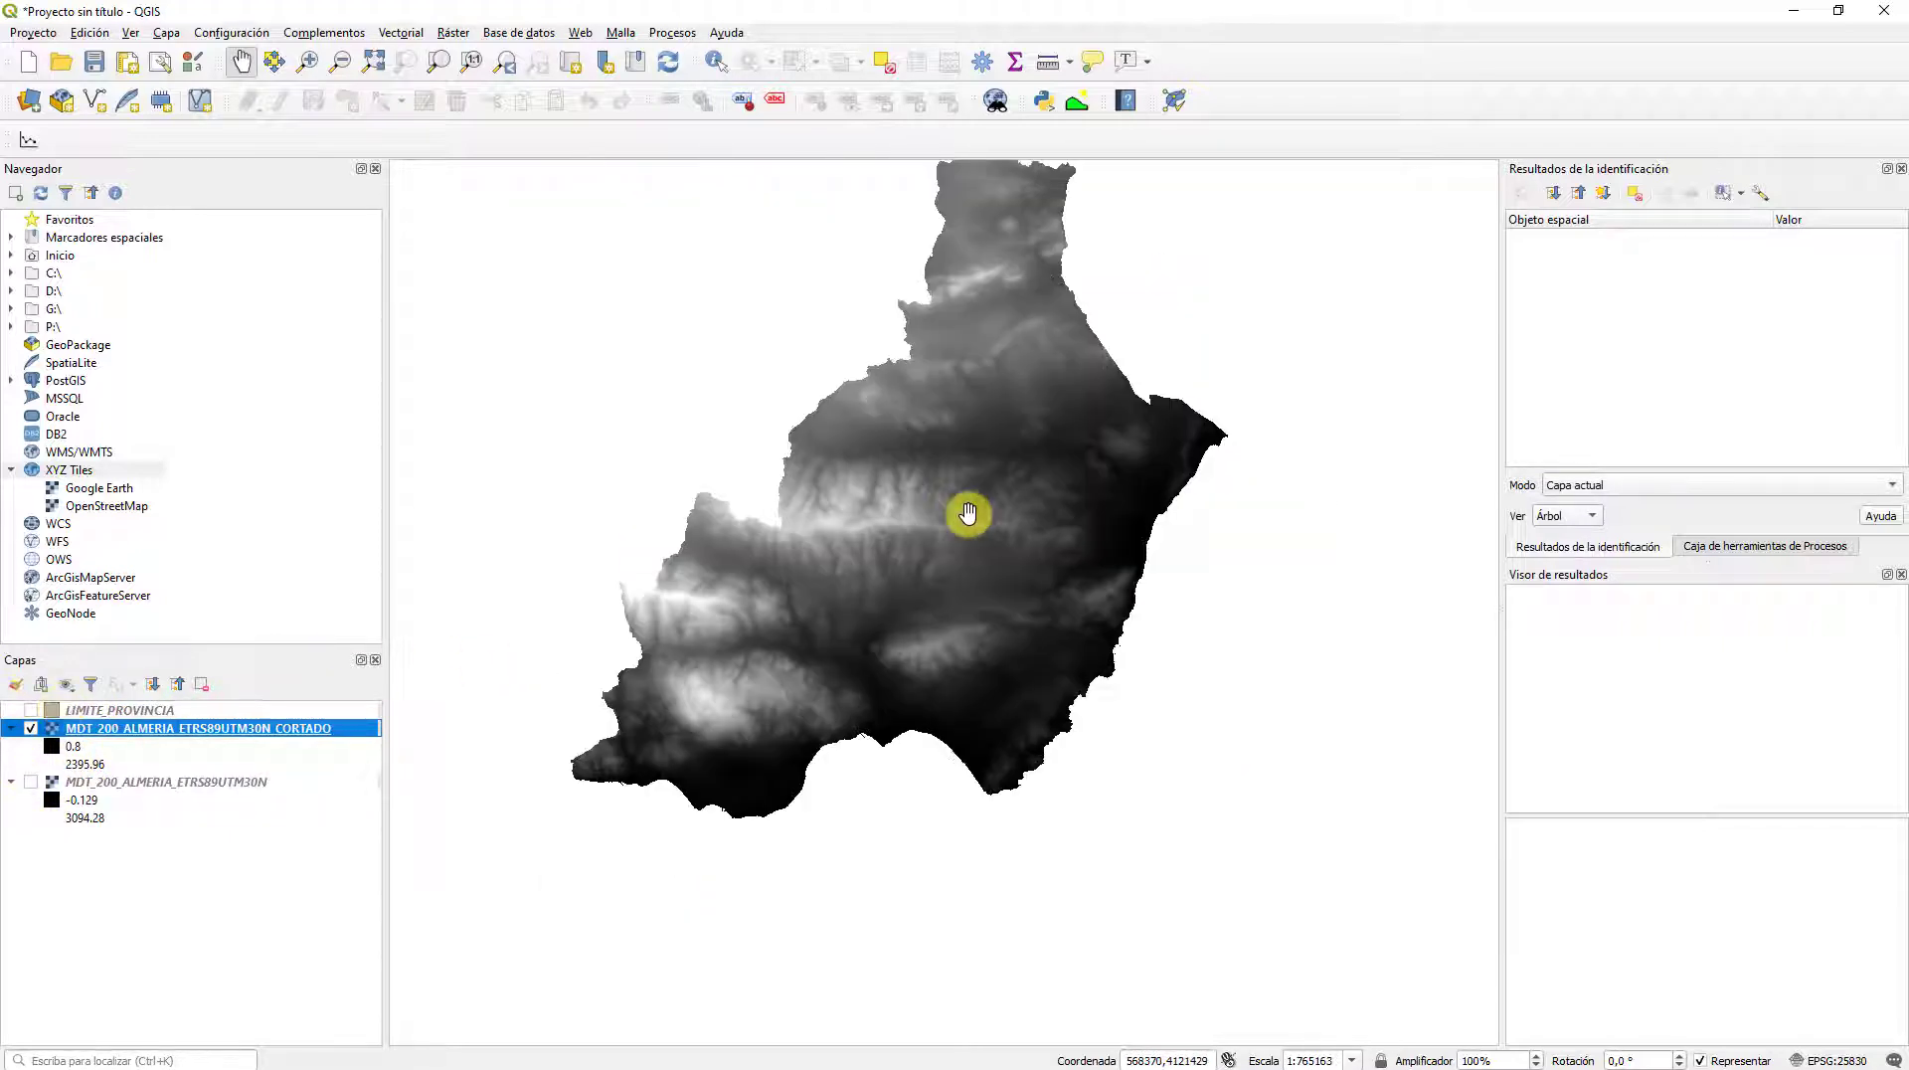
{"action": "scroll", "coordinate": [969, 513], "scroll_direction": "up", "scroll_amount": 1}
{"action": "left_click_drag", "start_coordinate": [974, 504], "coordinate": [1036, 570]}
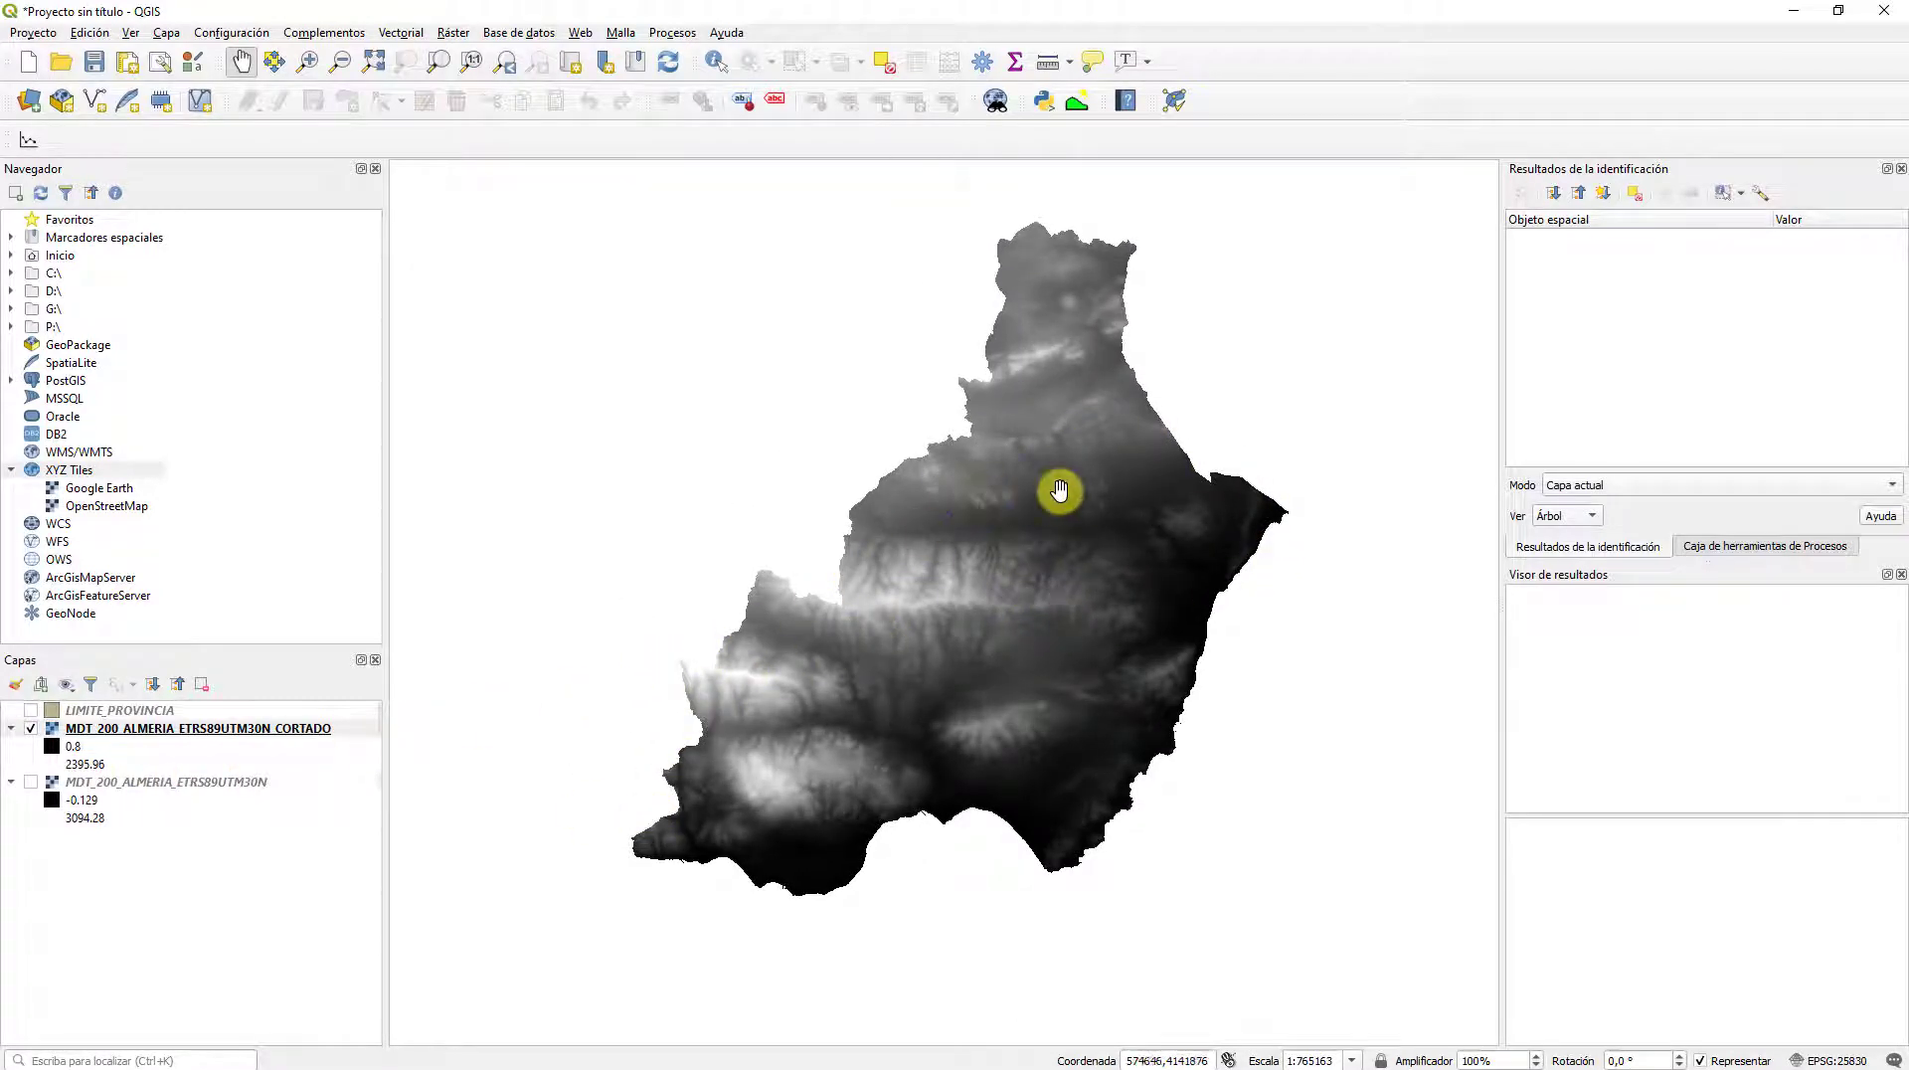
{"action": "scroll", "coordinate": [1060, 490], "scroll_direction": "up", "scroll_amount": 1}
{"action": "scroll", "coordinate": [1057, 490], "scroll_direction": "down", "scroll_amount": 1}
{"action": "left_click_drag", "start_coordinate": [1117, 546], "coordinate": [1121, 571]}
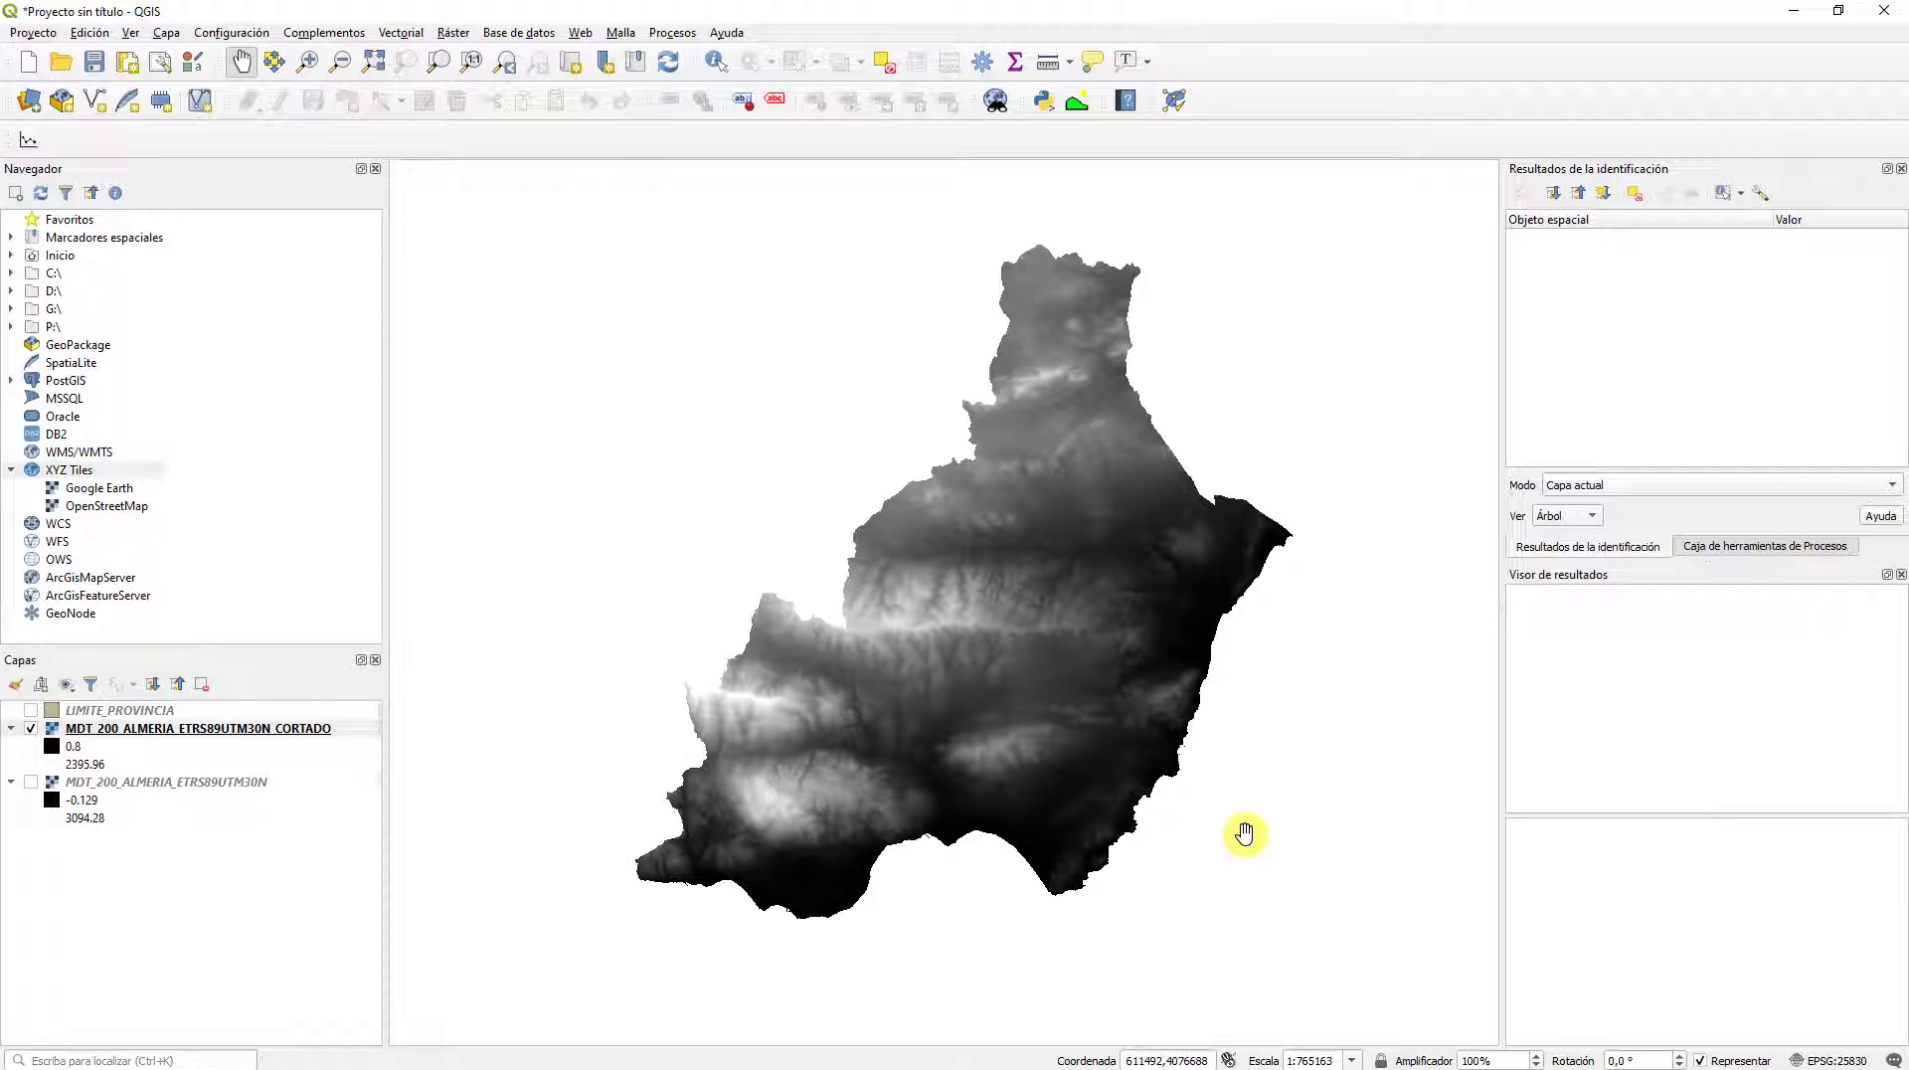
Step: Identify the elevation values of the clipped terrain model at several points inland, along the coast and outside the province
{"action": "scroll", "coordinate": [985, 691], "scroll_direction": "up", "scroll_amount": 1}
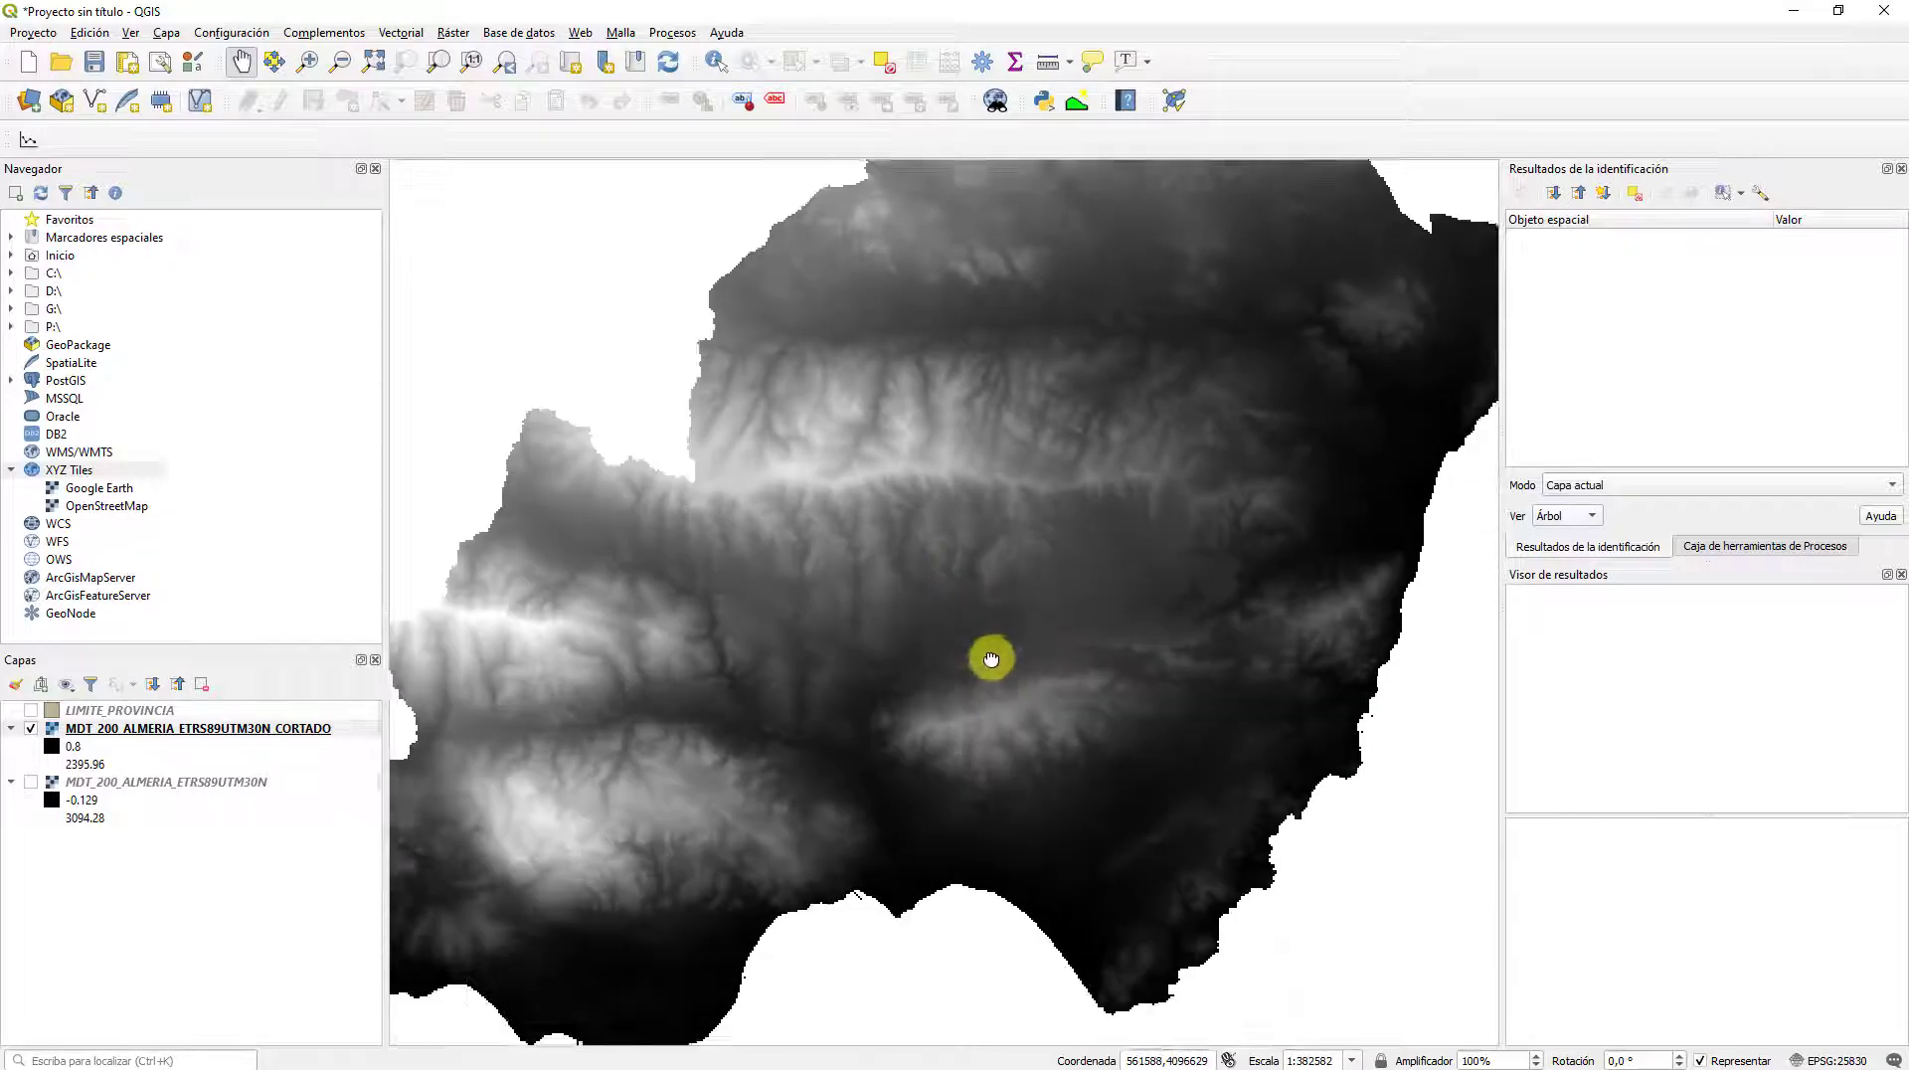
{"action": "scroll", "coordinate": [984, 655], "scroll_direction": "up", "scroll_amount": 1}
{"action": "scroll", "coordinate": [804, 553], "scroll_direction": "up", "scroll_amount": 1}
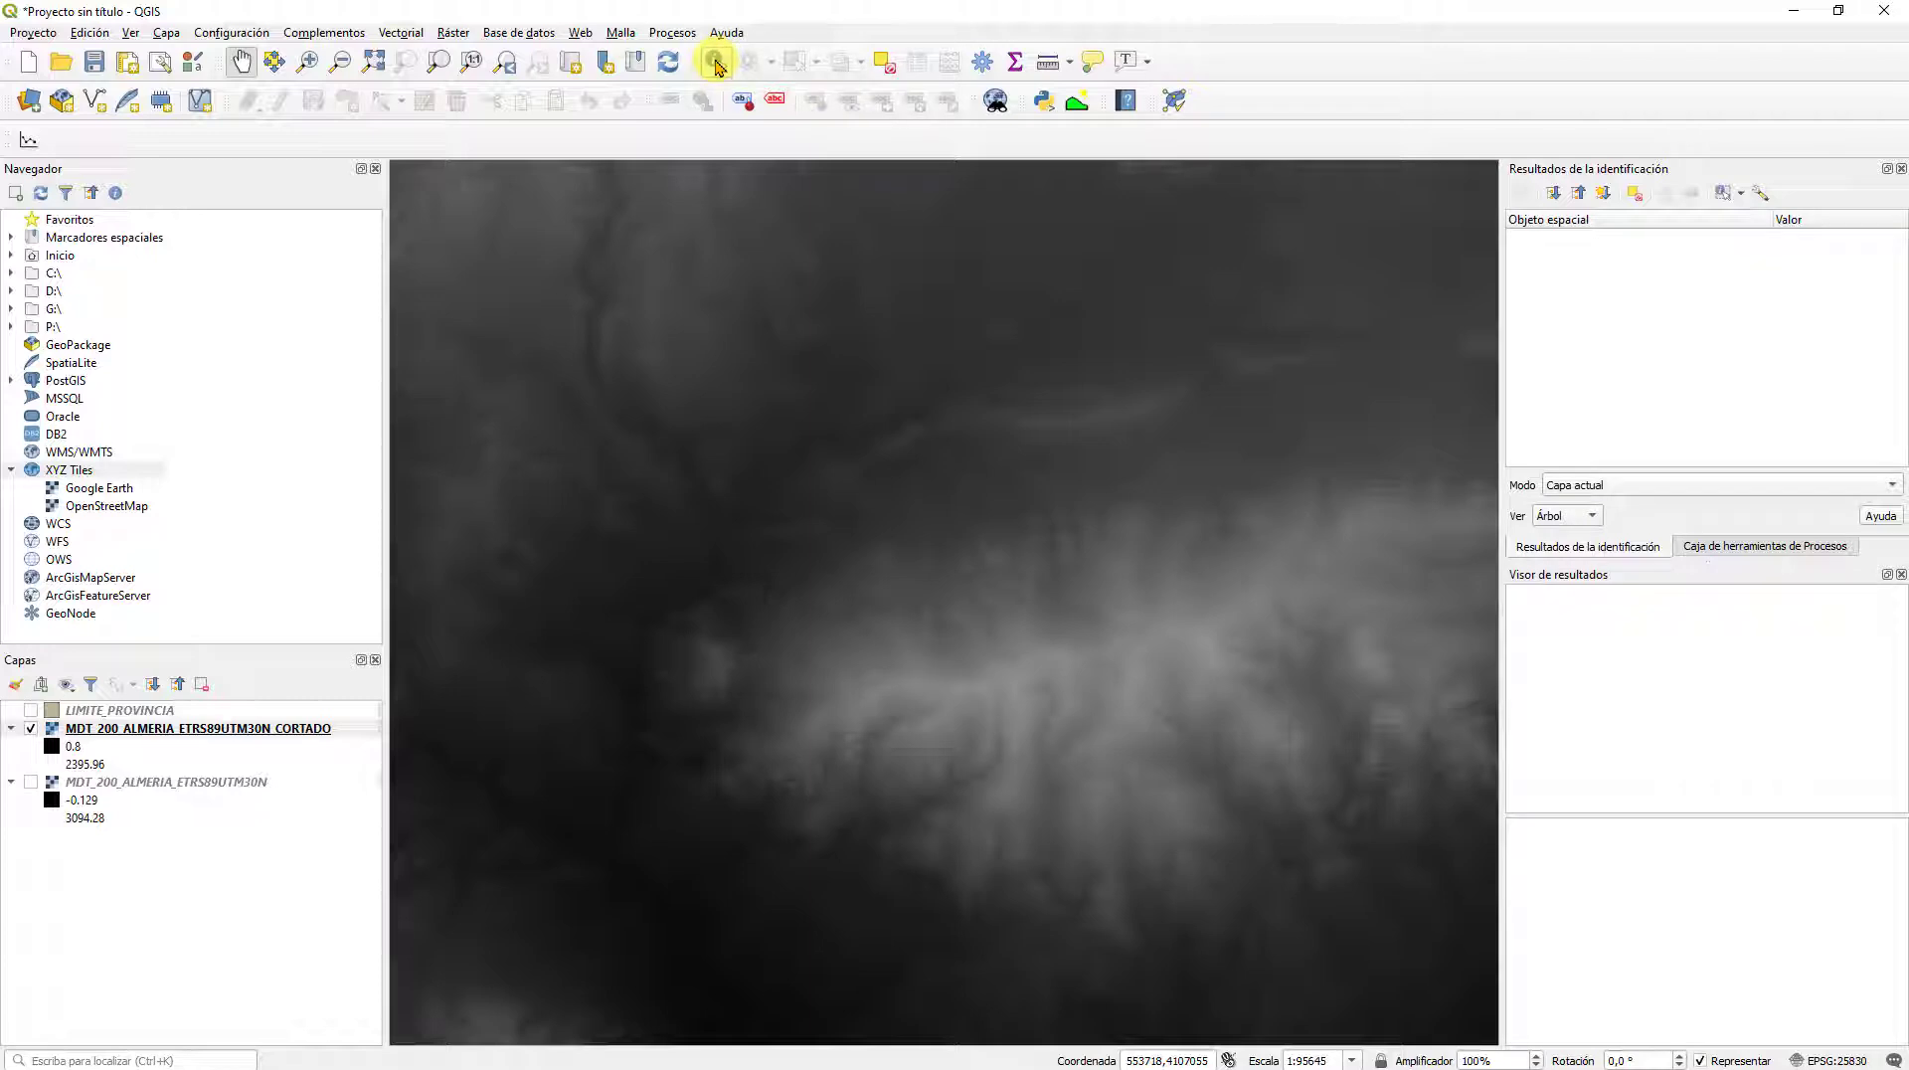
{"action": "left_click", "coordinate": [716, 63]}
{"action": "left_click", "coordinate": [142, 732]}
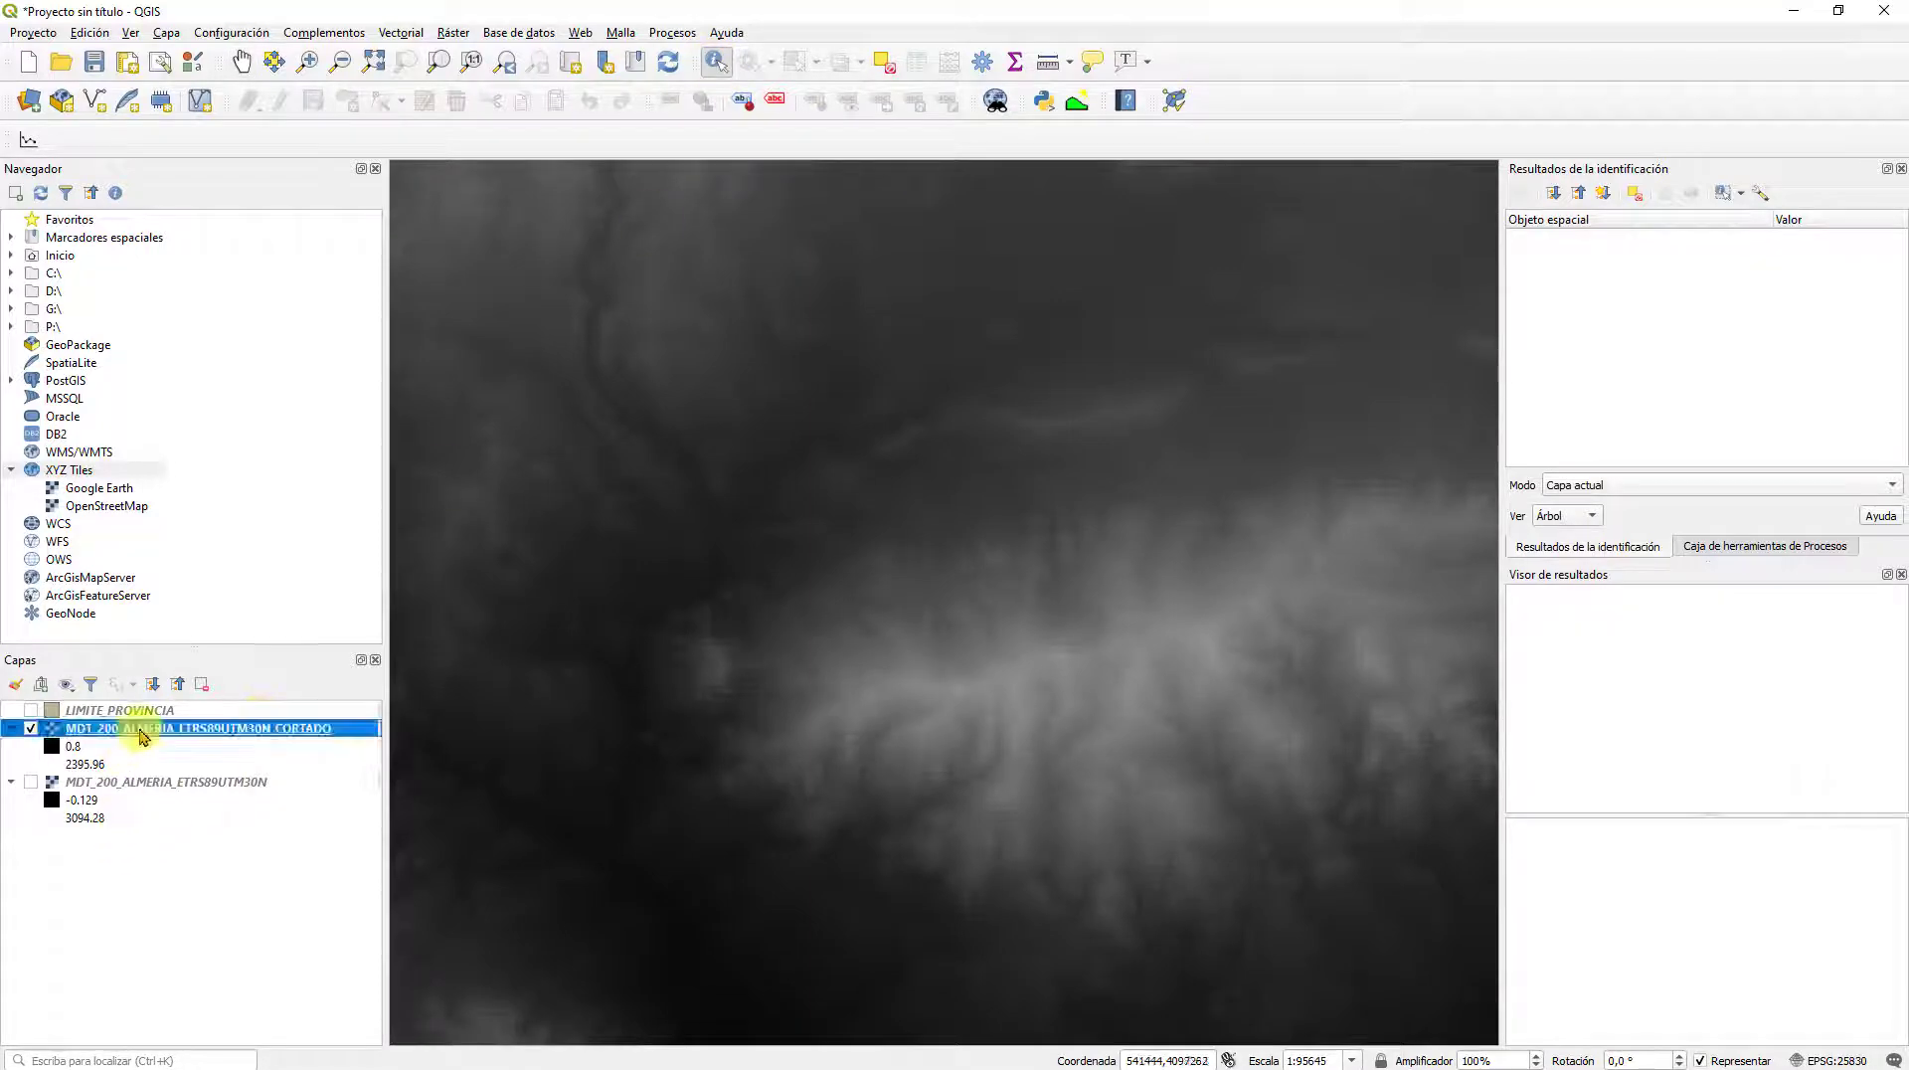
{"action": "left_click", "coordinate": [957, 605]}
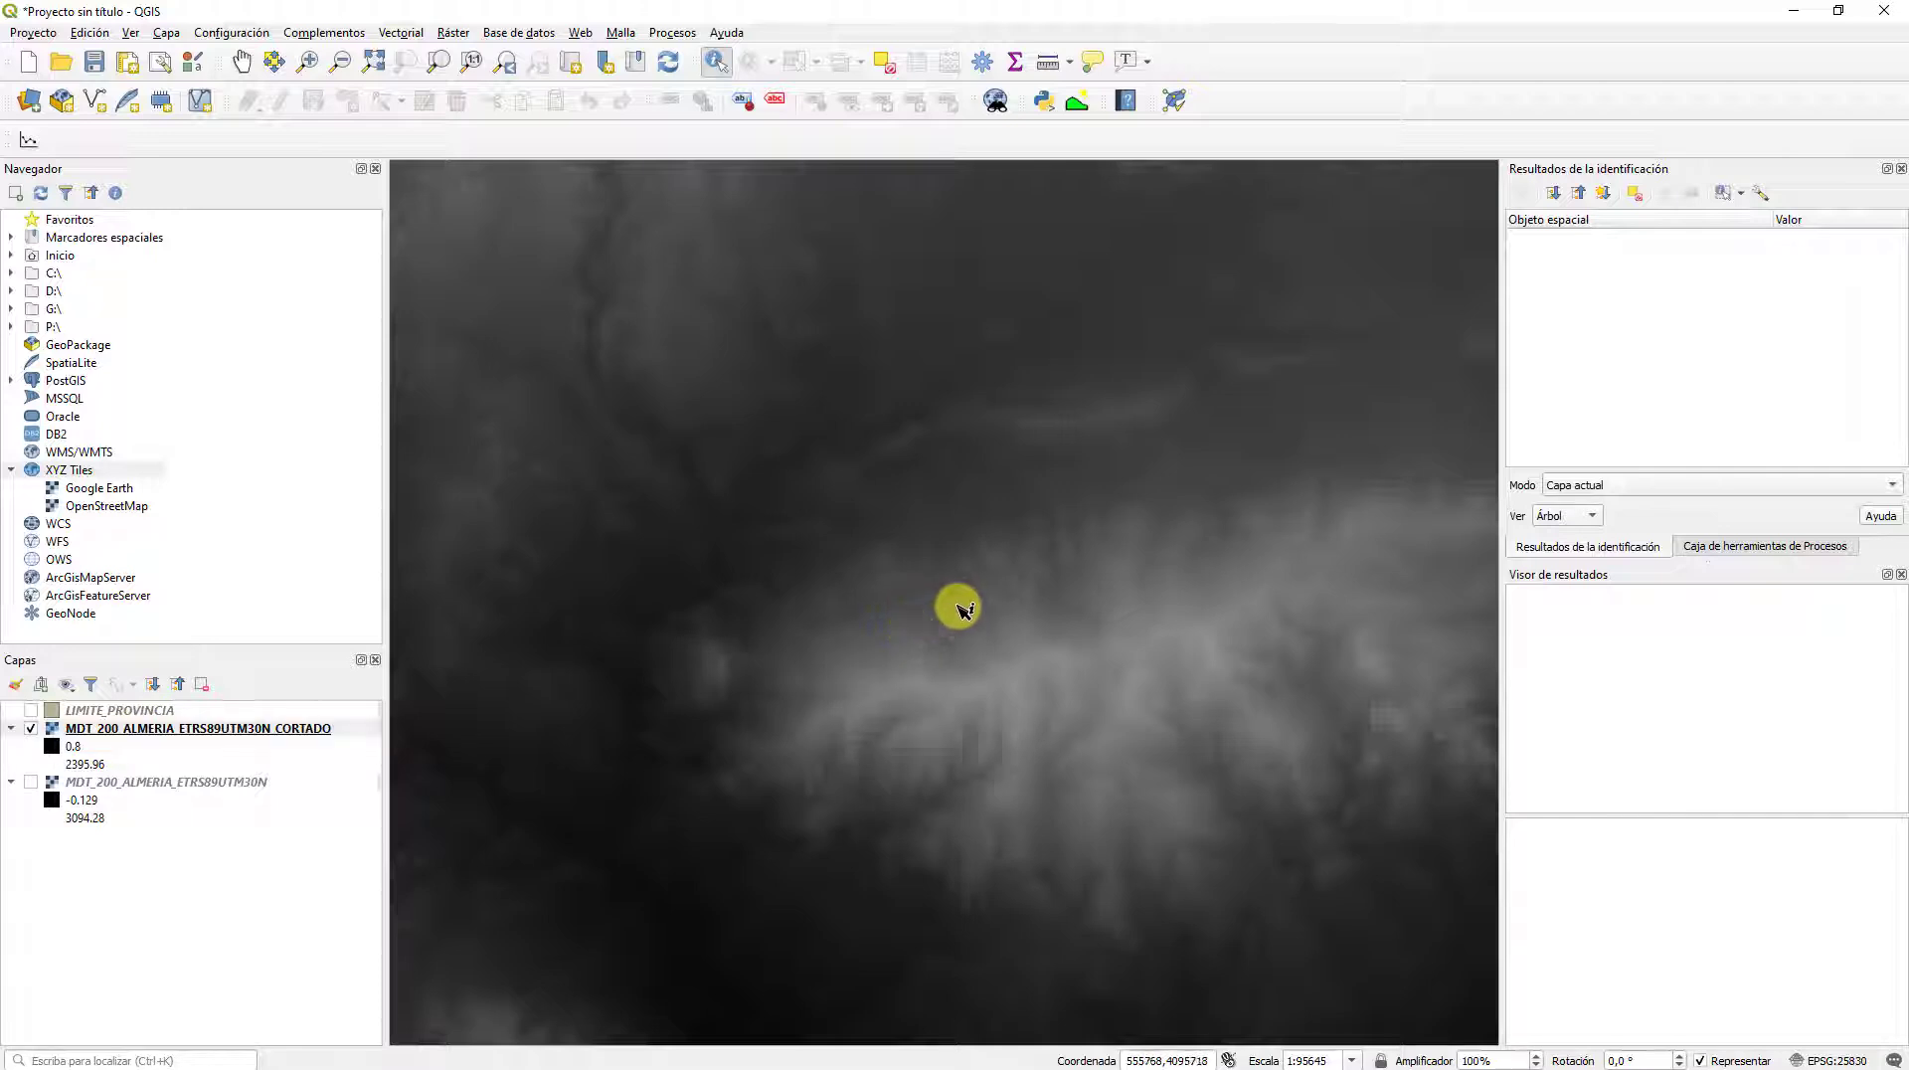
{"action": "scroll", "coordinate": [1003, 602], "scroll_direction": "up", "scroll_amount": 2}
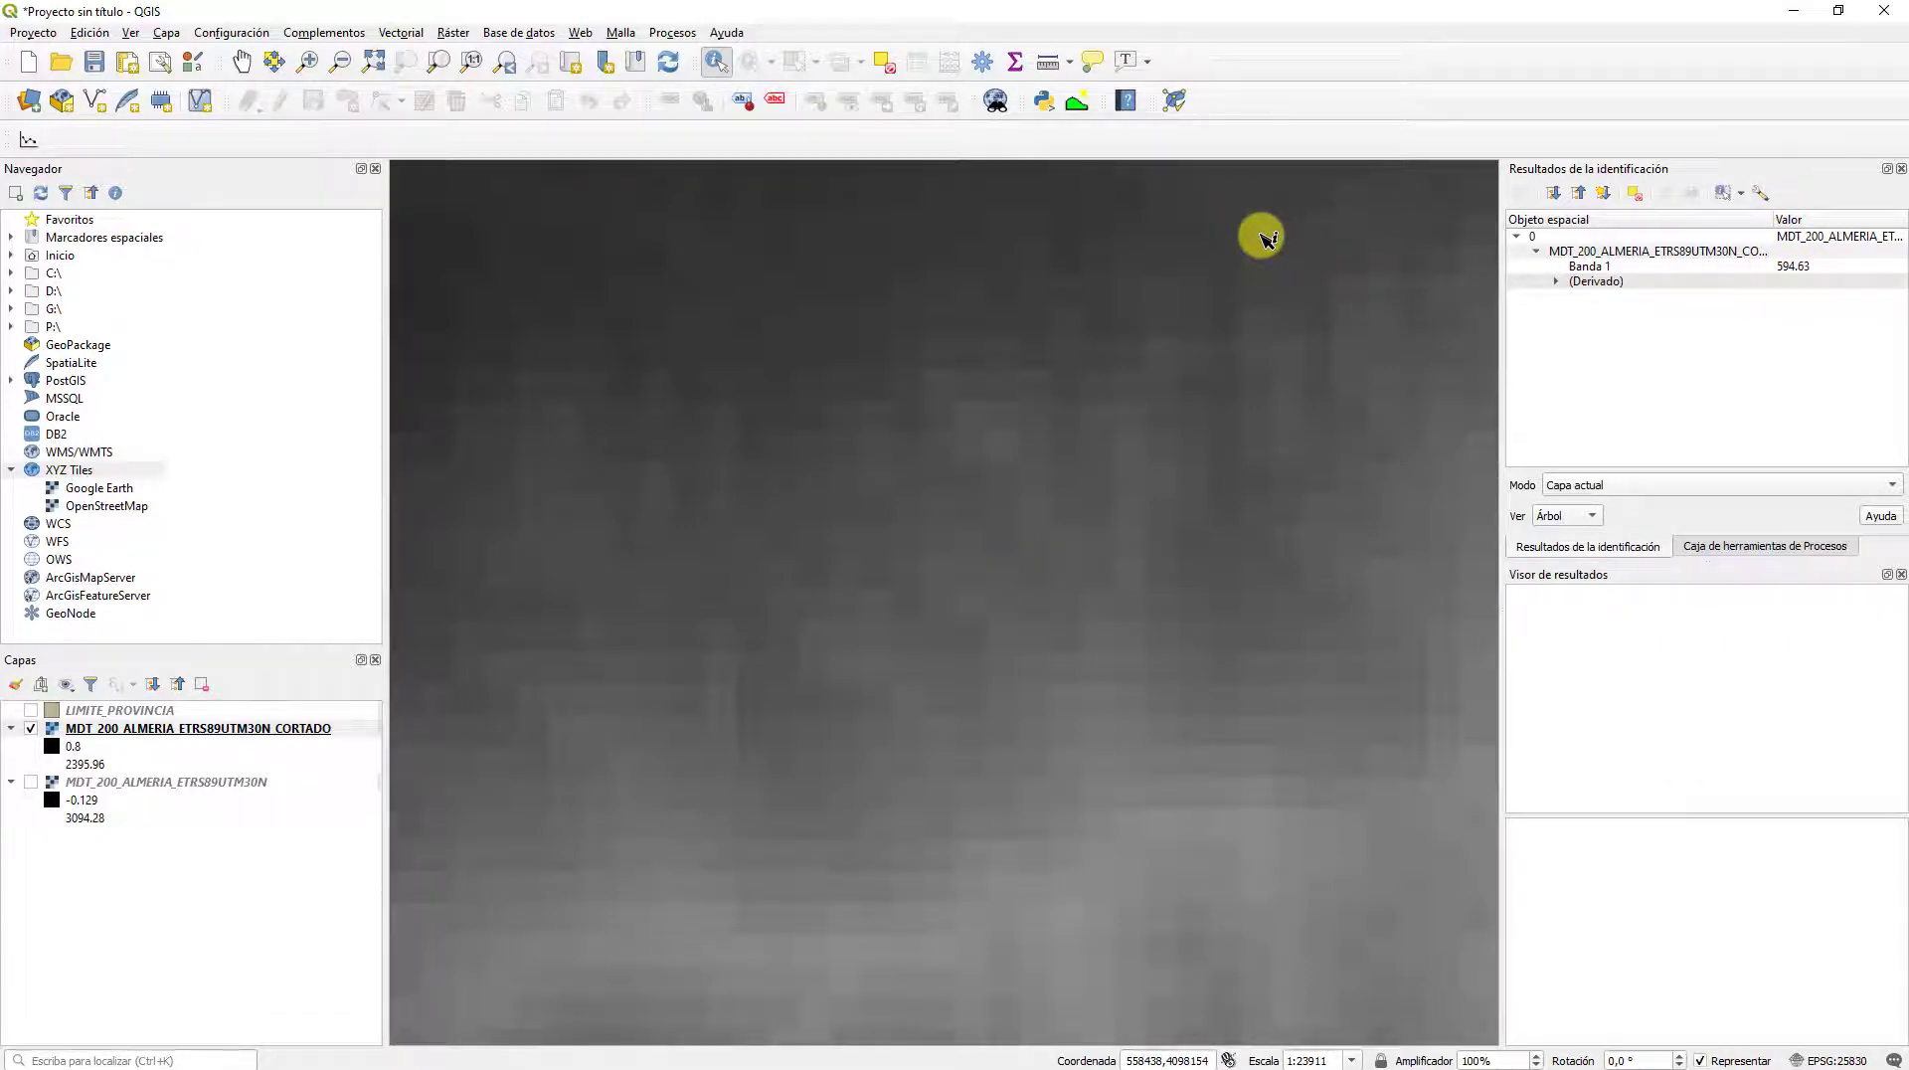
{"action": "scroll", "coordinate": [1263, 237], "scroll_direction": "down", "scroll_amount": 2}
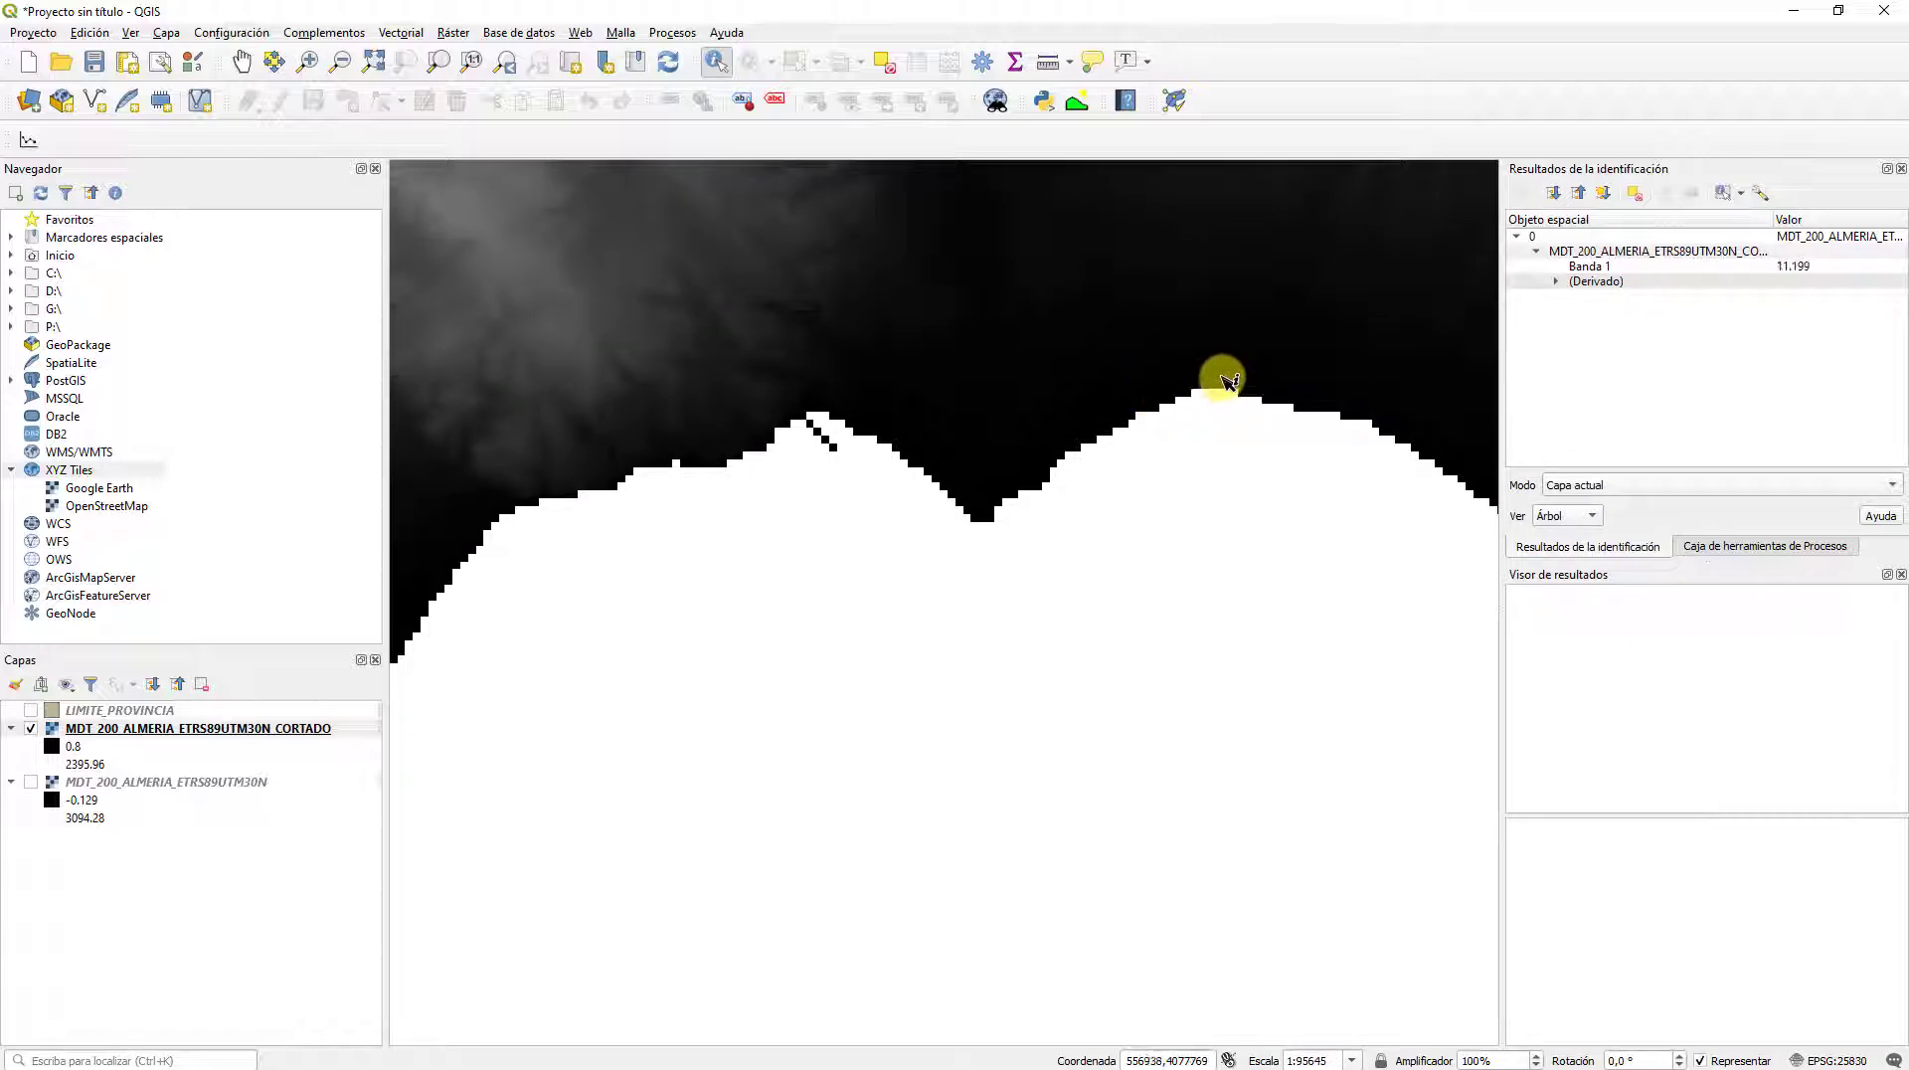
{"action": "scroll", "coordinate": [1134, 288], "scroll_direction": "down", "scroll_amount": 2}
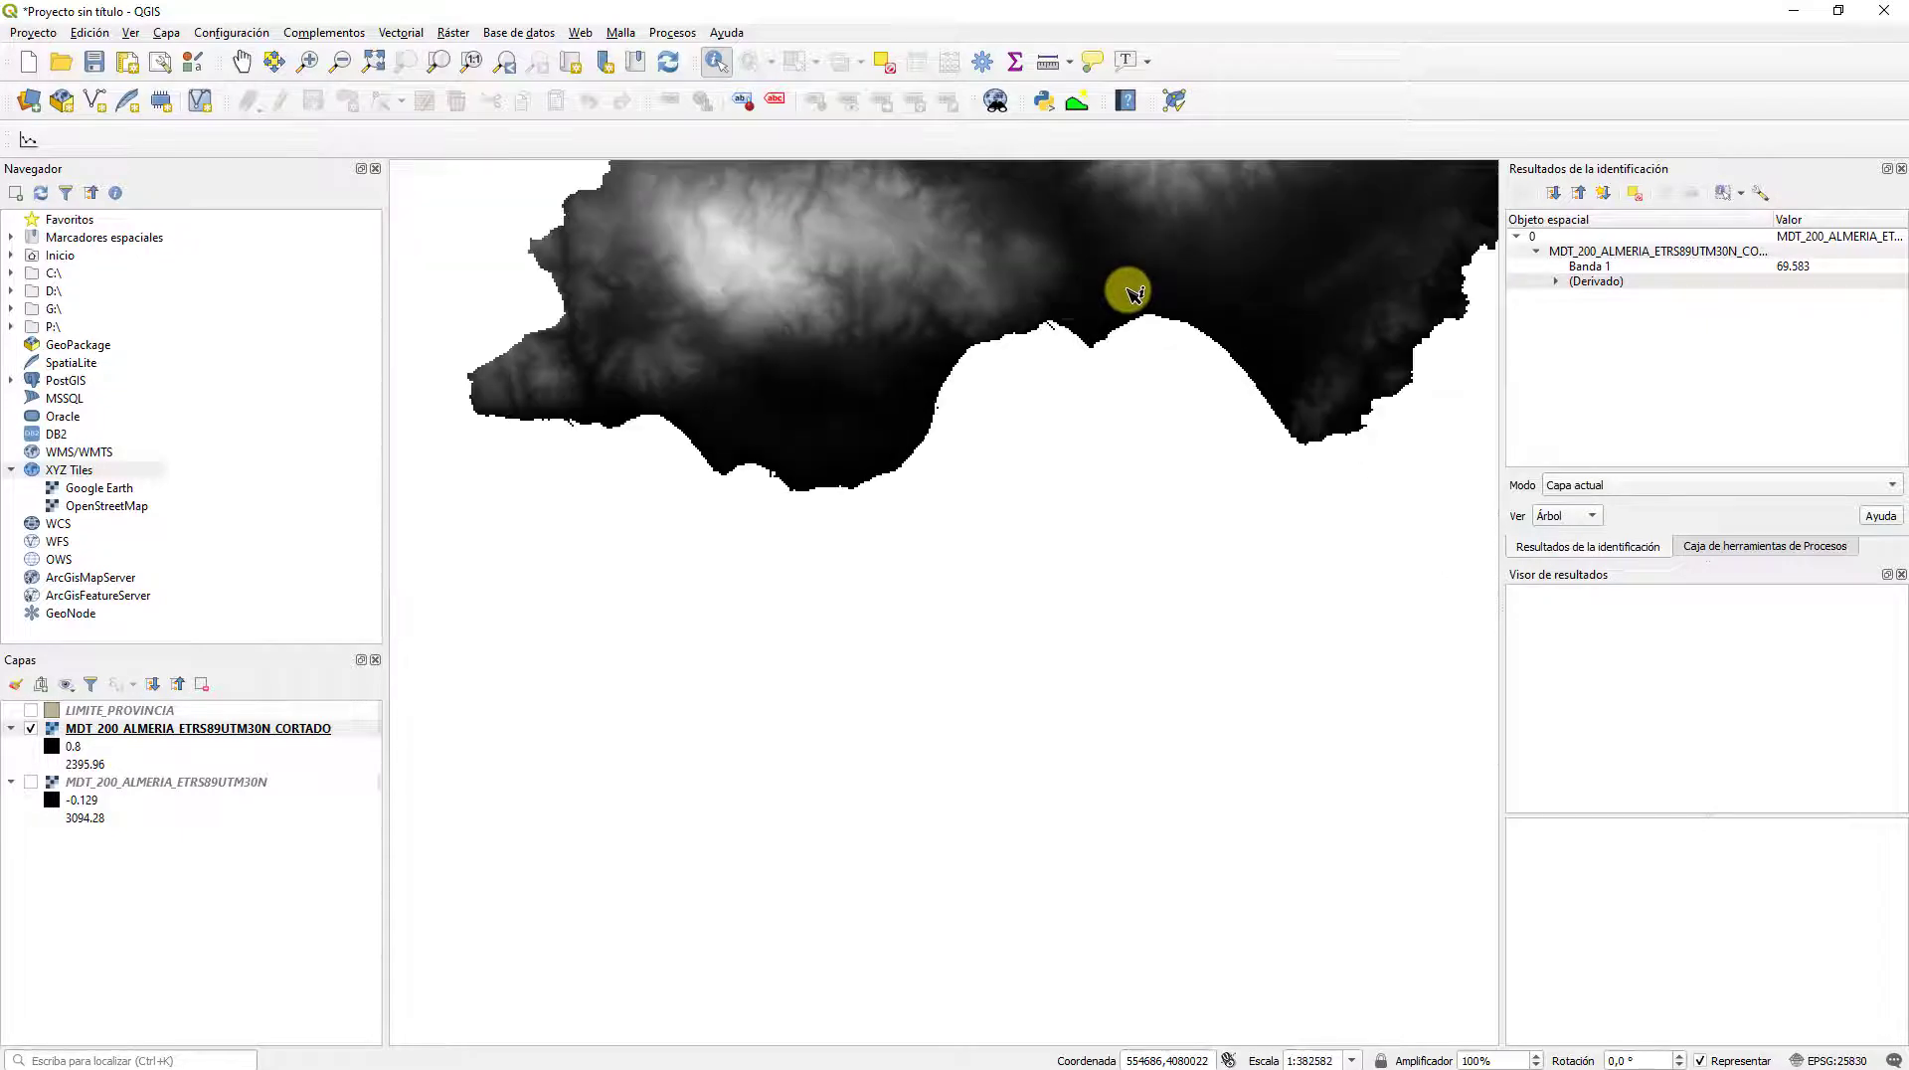
{"action": "scroll", "coordinate": [972, 272], "scroll_direction": "down", "scroll_amount": 2}
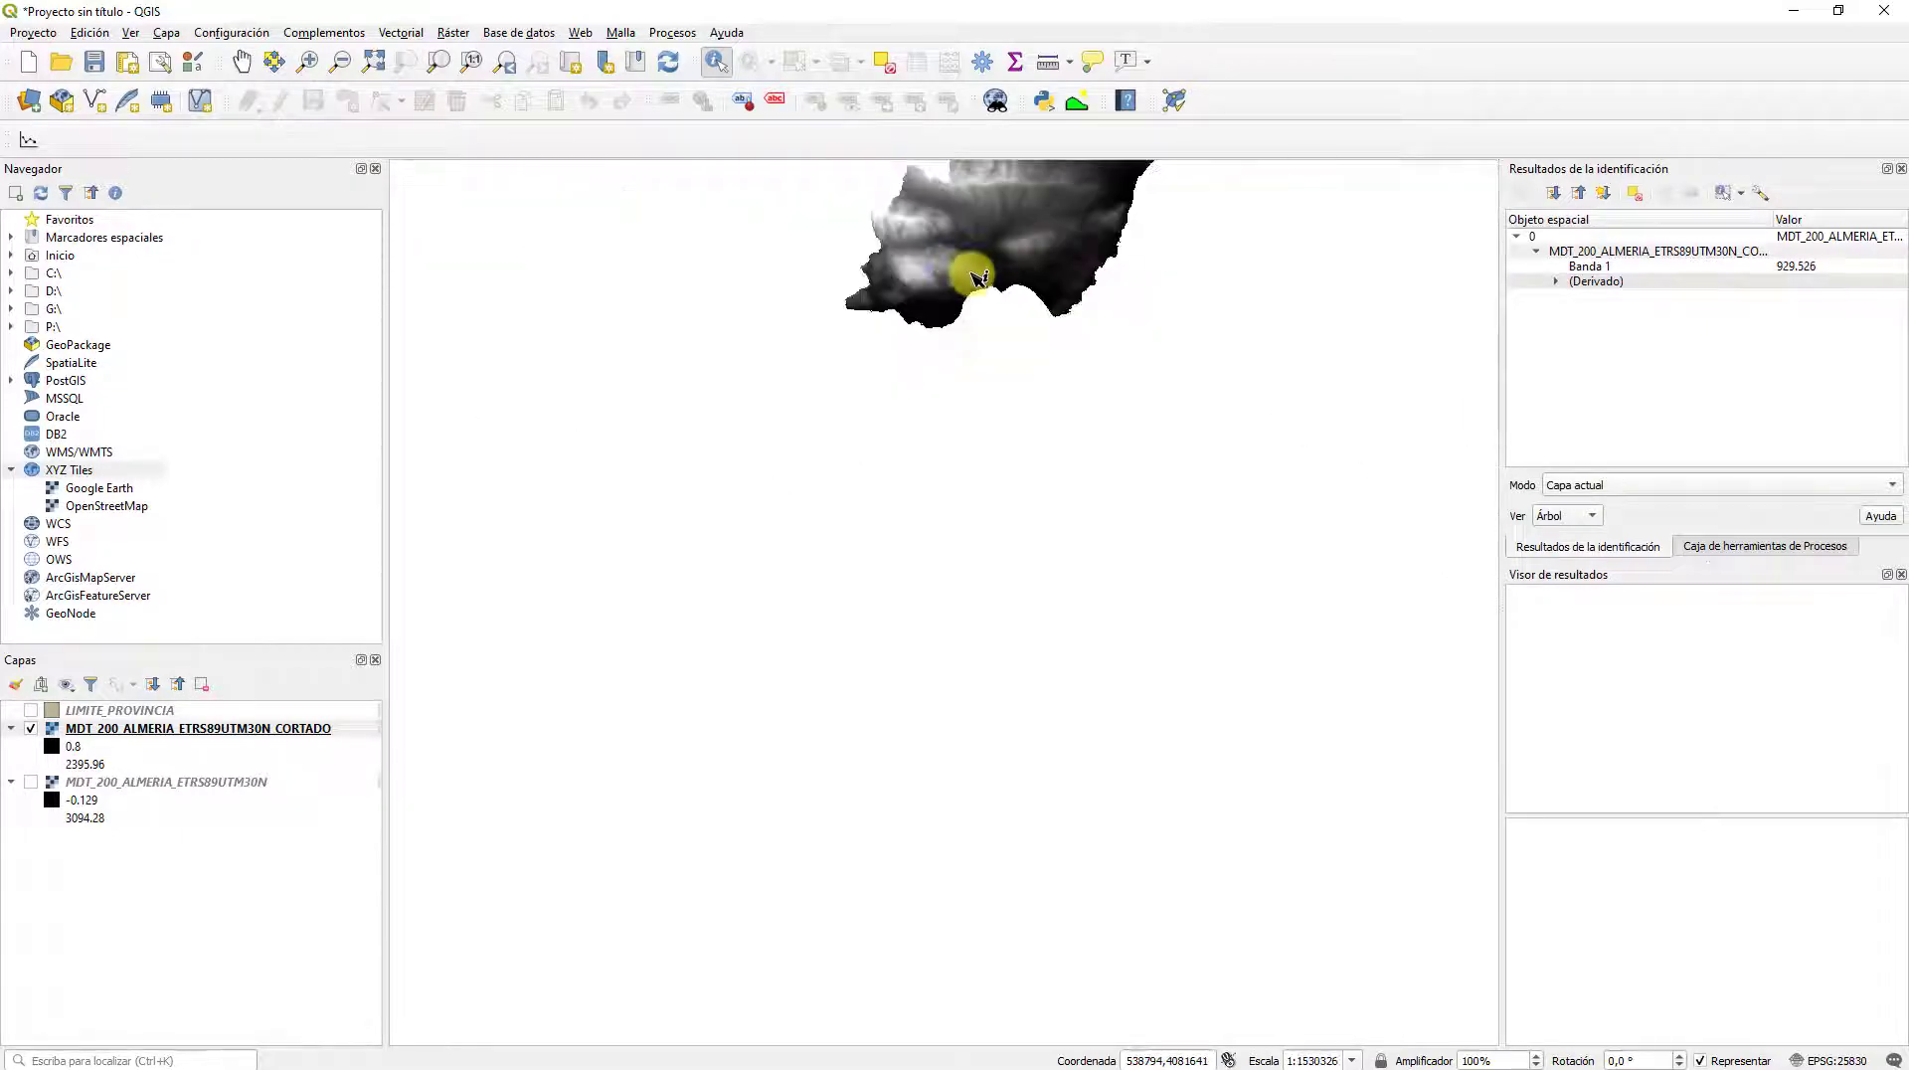
{"action": "left_click", "coordinate": [1058, 328]}
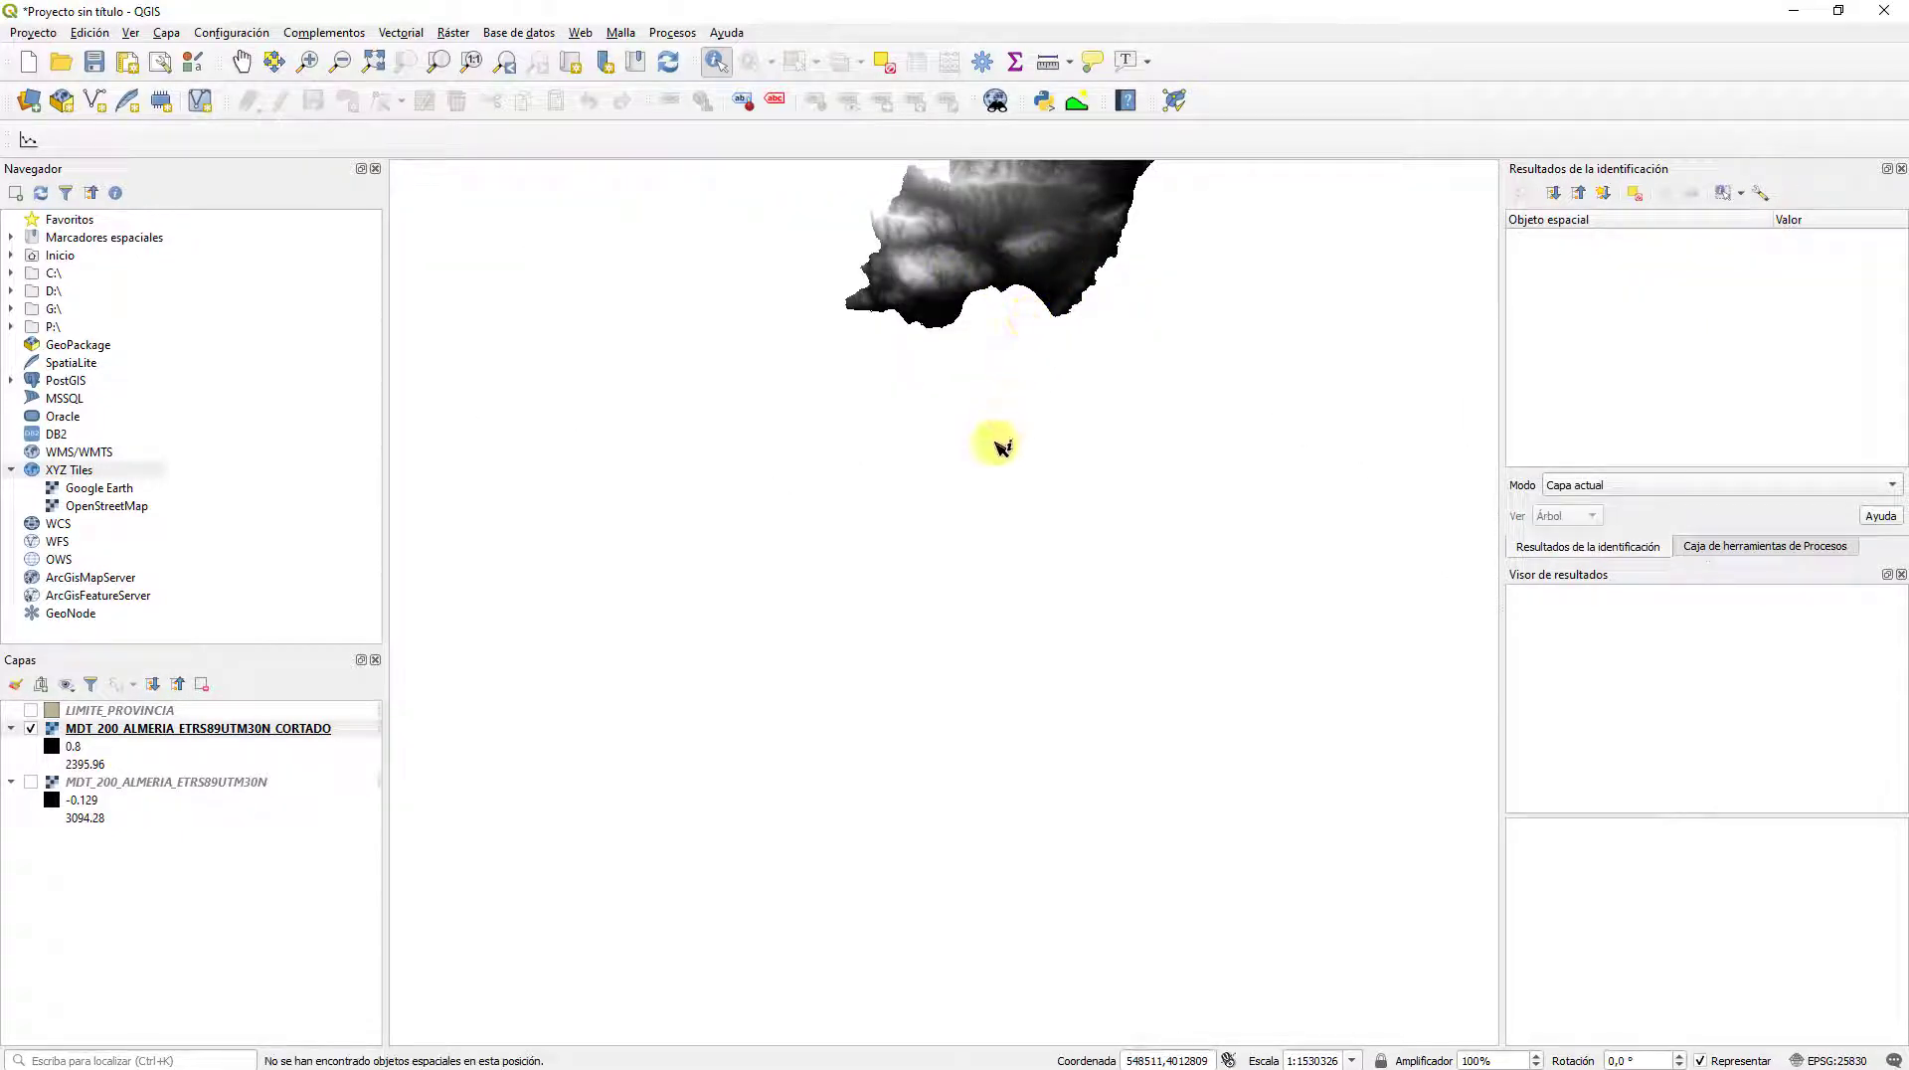
Step: Identify the elevation values of the clipped terrain model at three more inland points
{"action": "left_click_drag", "start_coordinate": [993, 444], "coordinate": [934, 823]}
{"action": "scroll", "coordinate": [1011, 478], "scroll_direction": "up", "scroll_amount": 1}
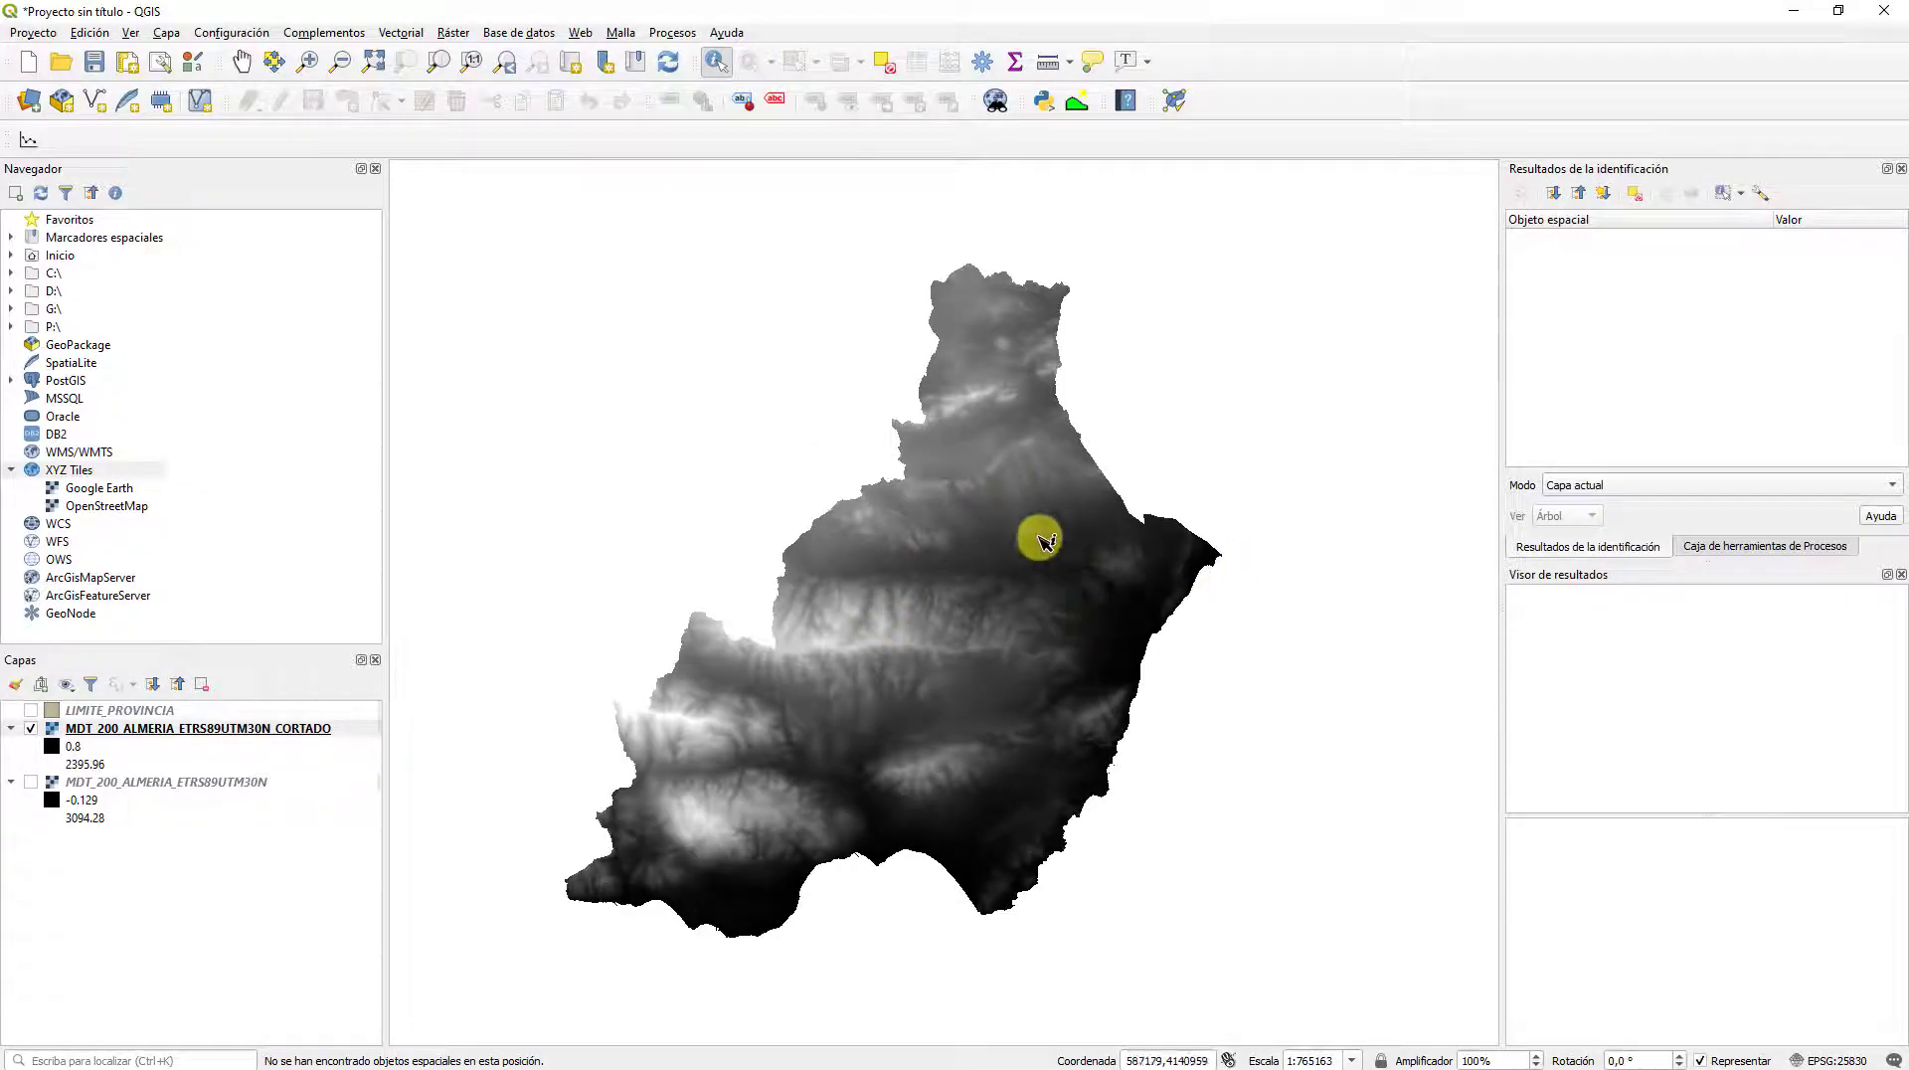
{"action": "left_click", "coordinate": [969, 652]}
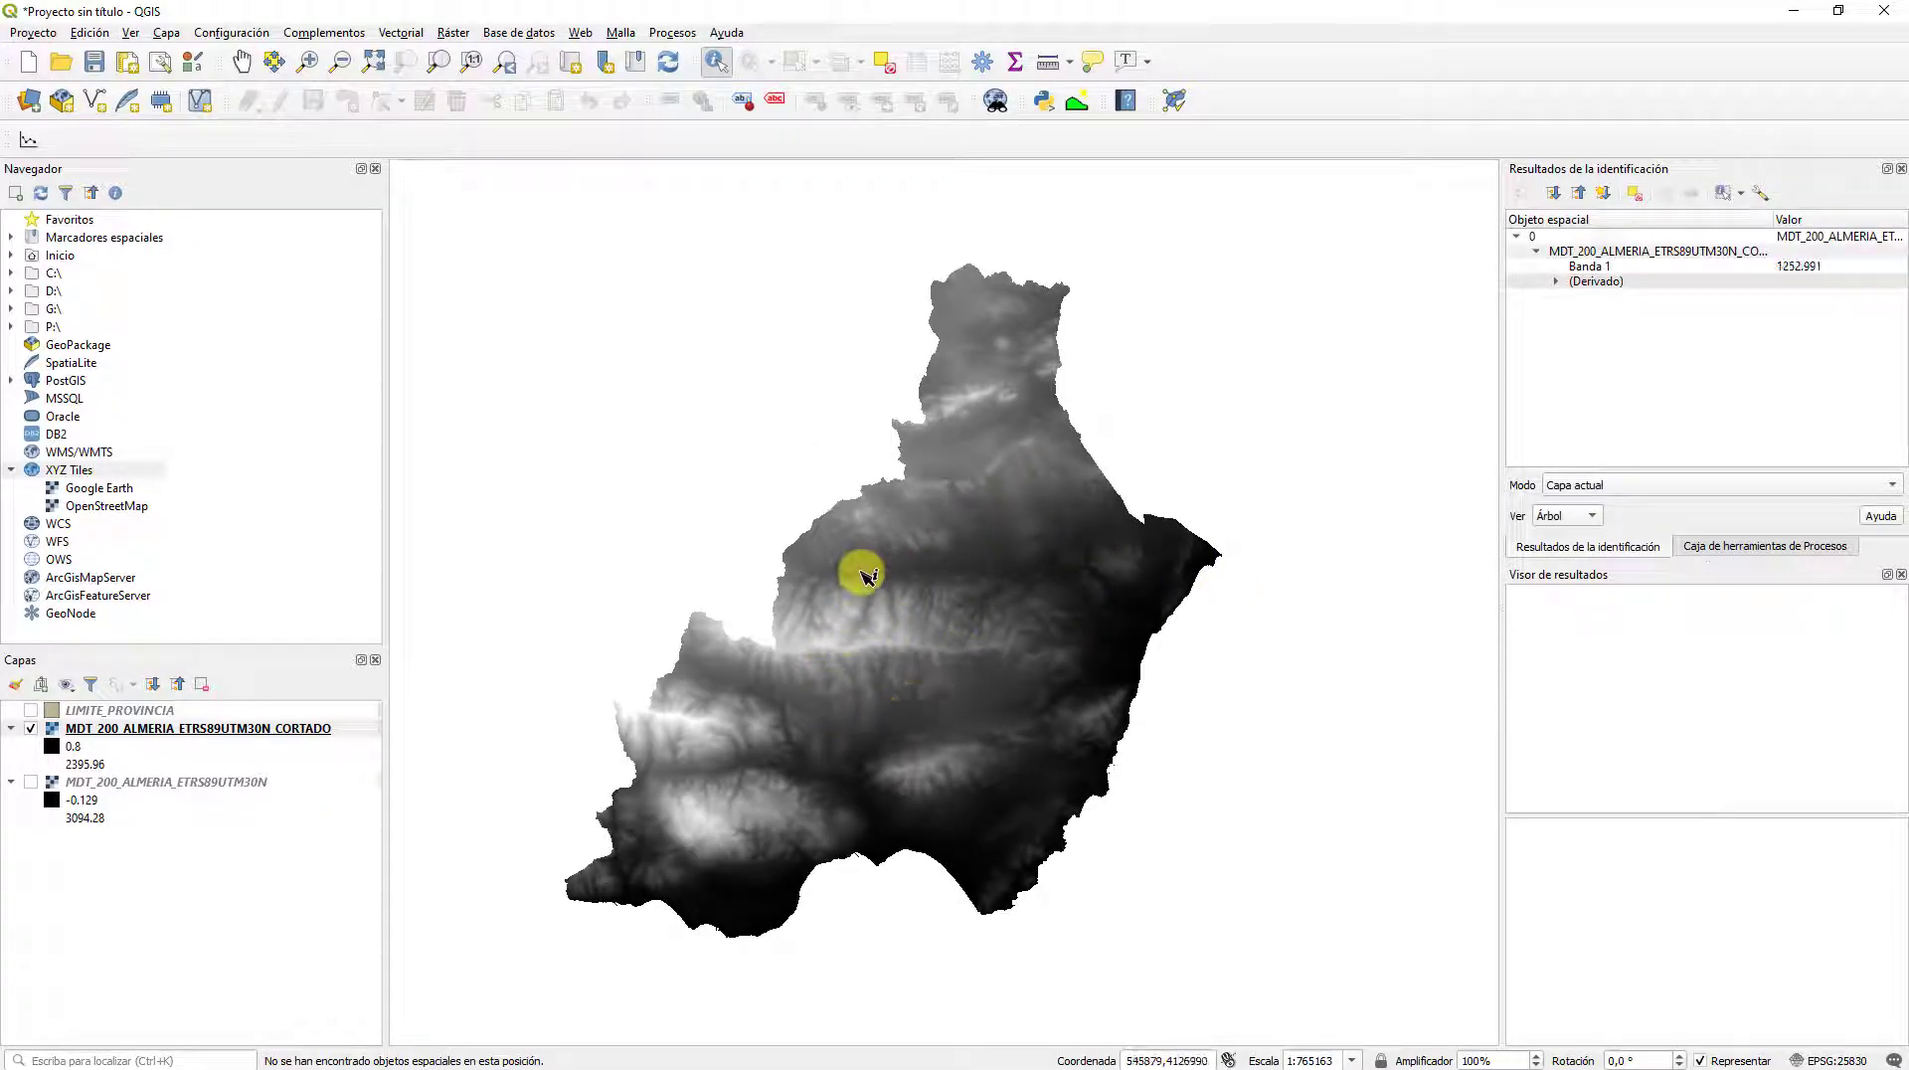
{"action": "left_click", "coordinate": [960, 540]}
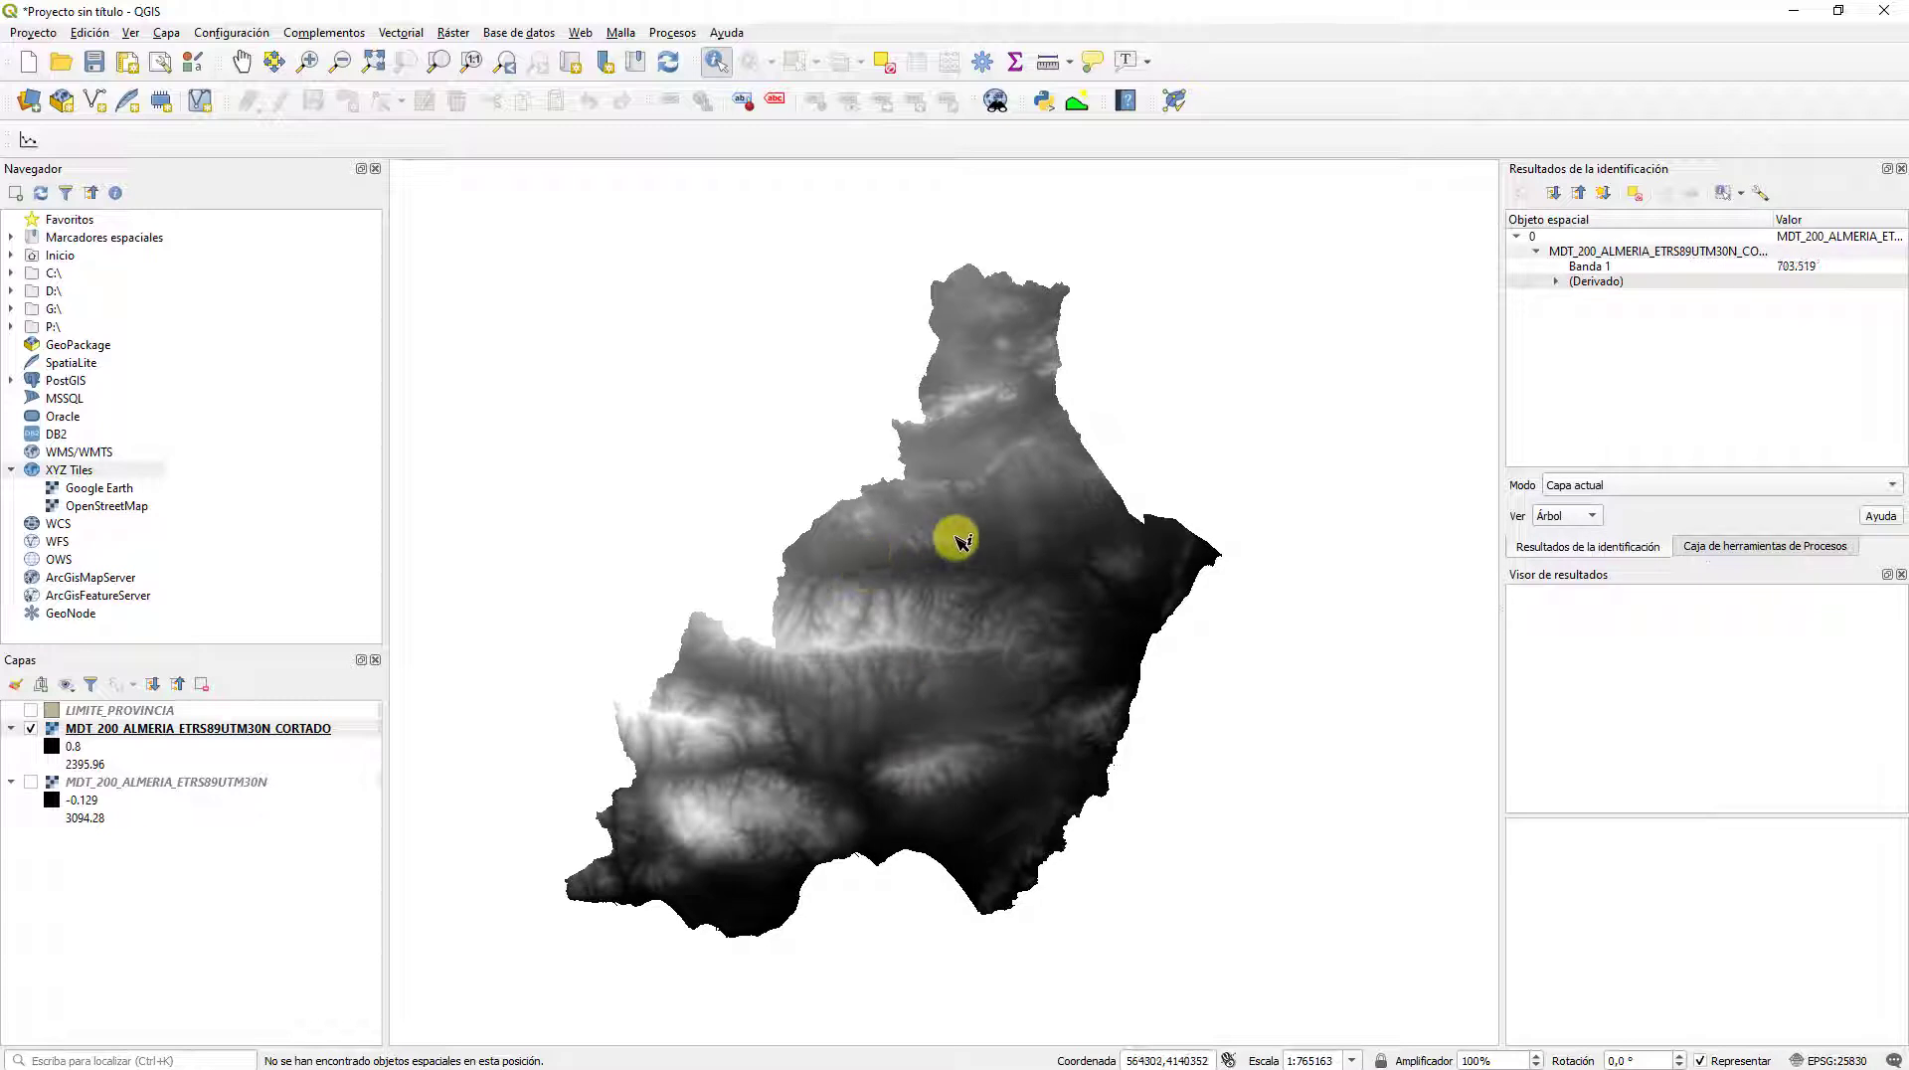
{"action": "left_click", "coordinate": [973, 767]}
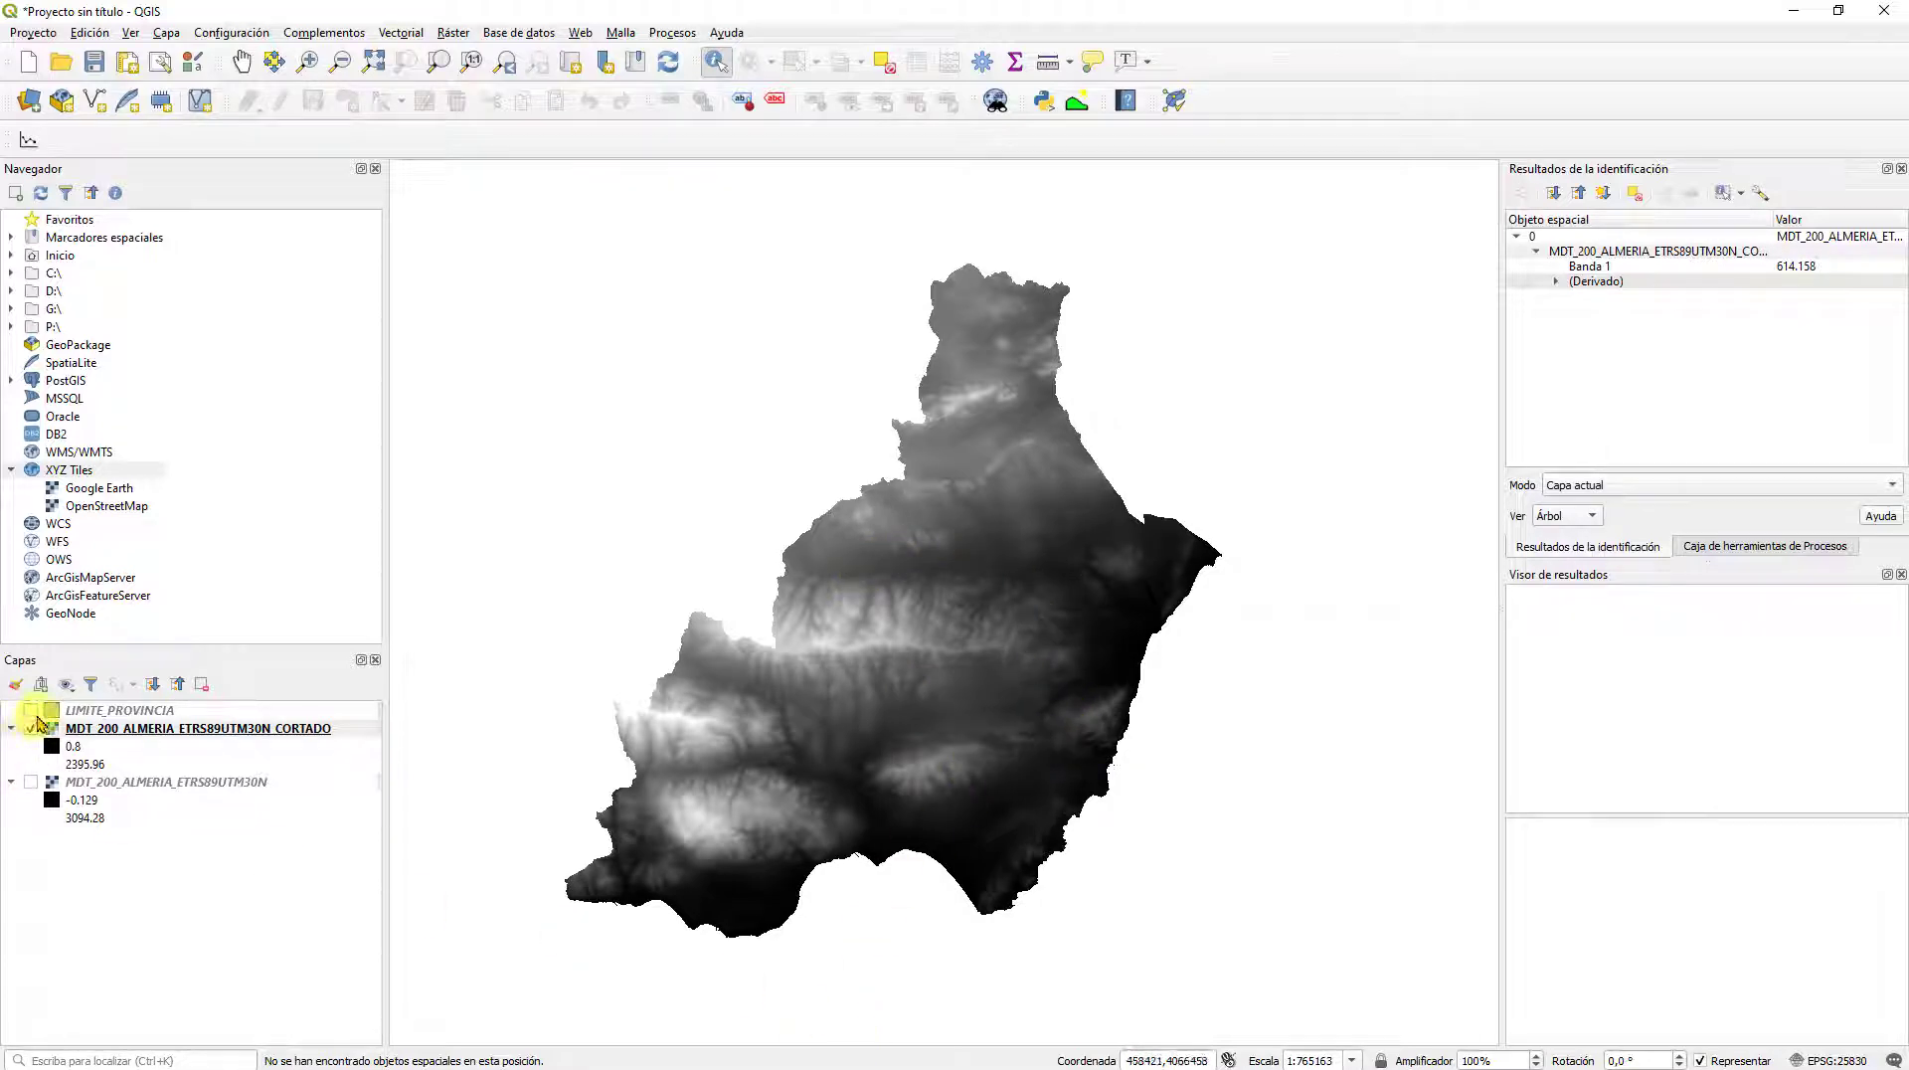
Step: Show the LIMITE_PROVINCIA layer again and move it below both terrain models in the layer order
{"action": "left_click", "coordinate": [32, 711]}
{"action": "left_click_drag", "start_coordinate": [100, 716], "coordinate": [119, 905]}
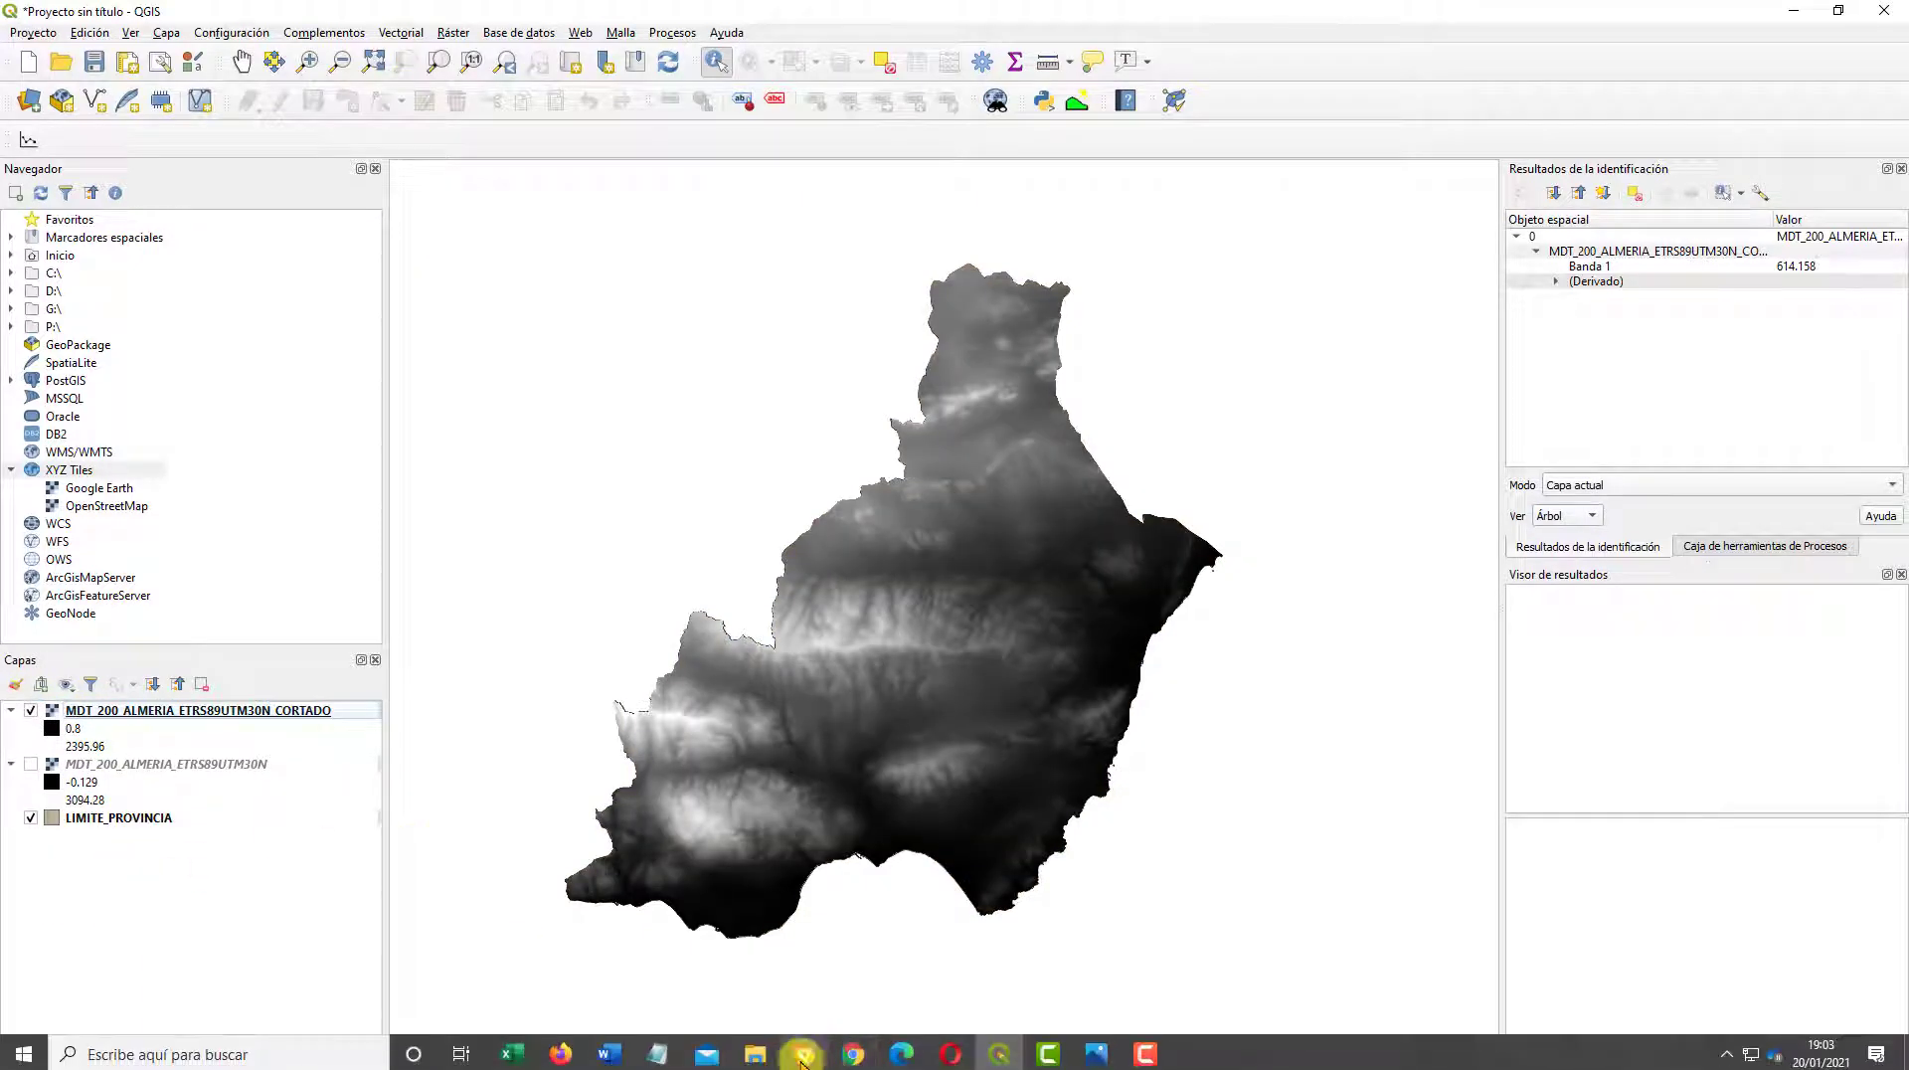
Step: Add the BCN200_0202L_CURV_NIV contour shapefile from the ALMERIA folder in File Explorer, and inspect the contours over the terrain model
{"action": "left_click", "coordinate": [756, 1057]}
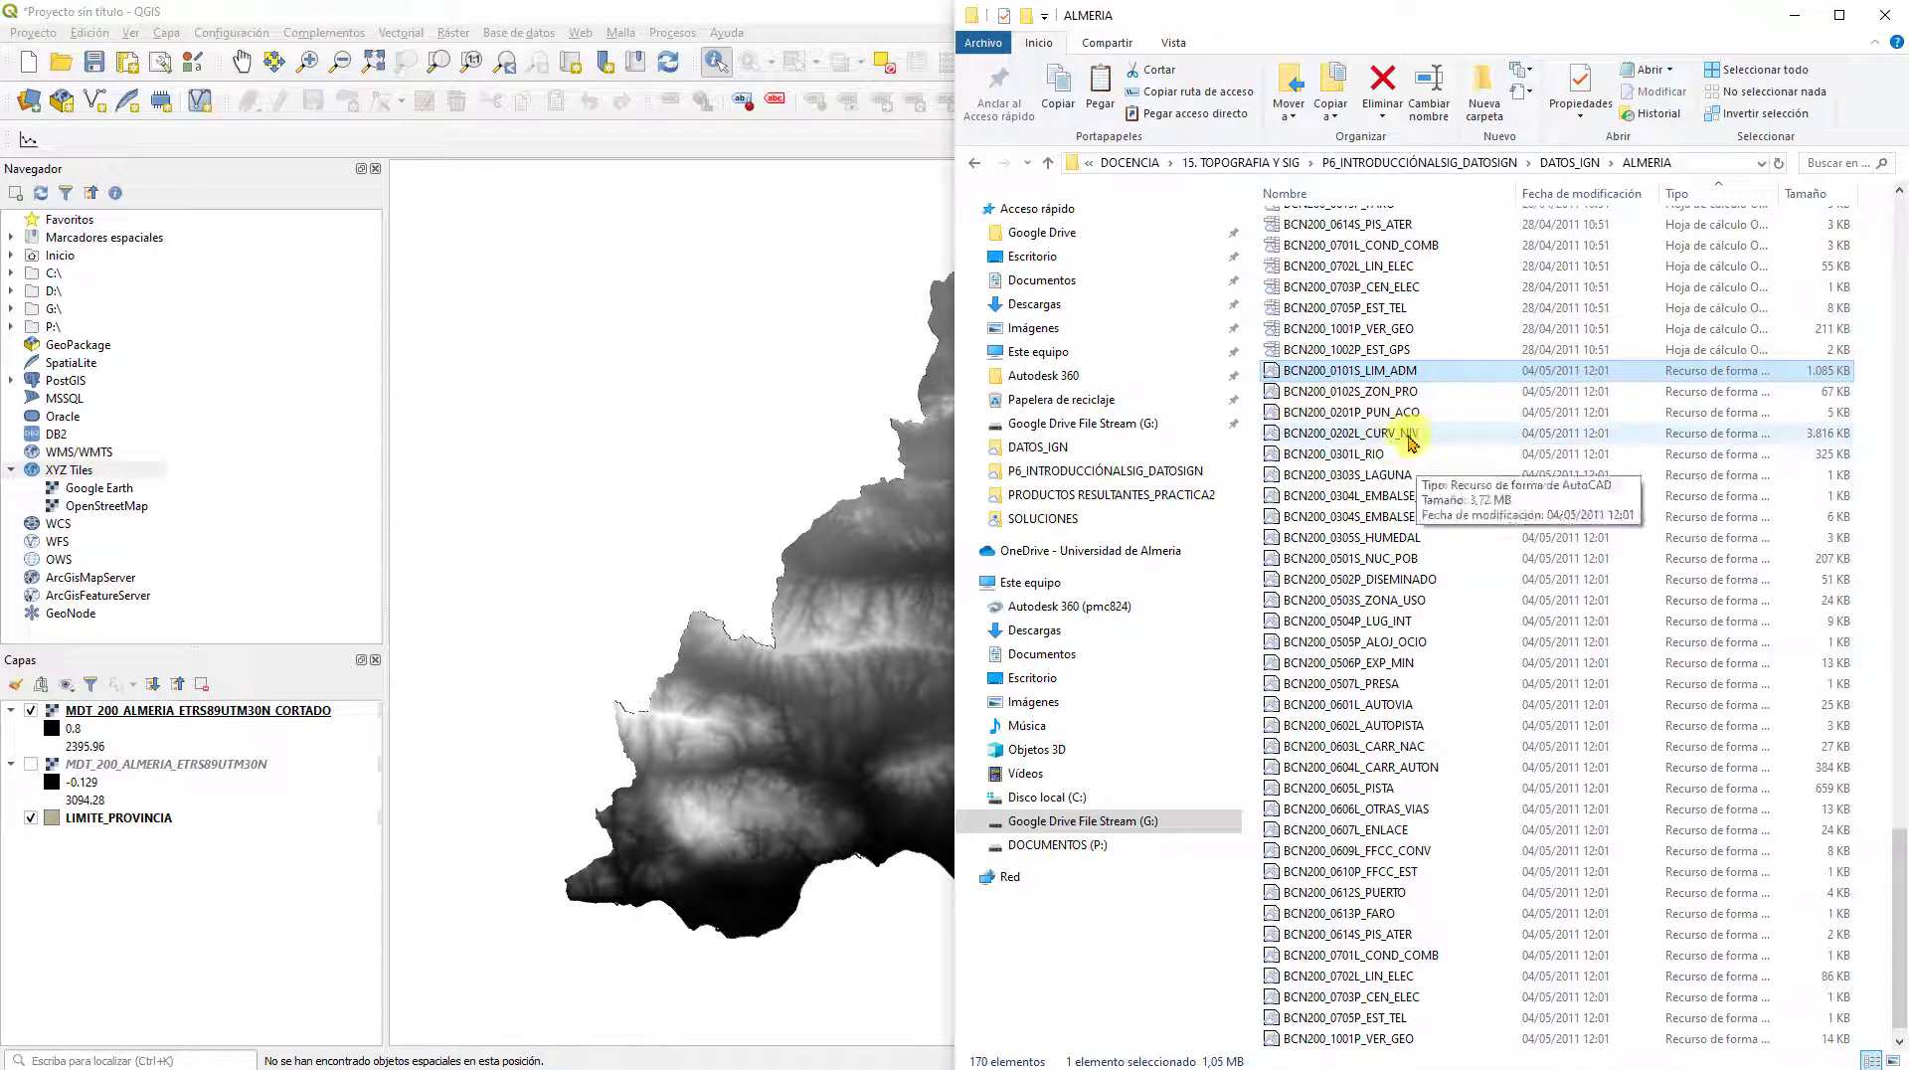
{"action": "mouse_move", "coordinate": [1403, 439]}
{"action": "left_mouse_down"}
{"action": "mouse_move", "coordinate": [162, 891]}
{"action": "mouse_move", "coordinate": [162, 910]}
{"action": "left_mouse_up"}
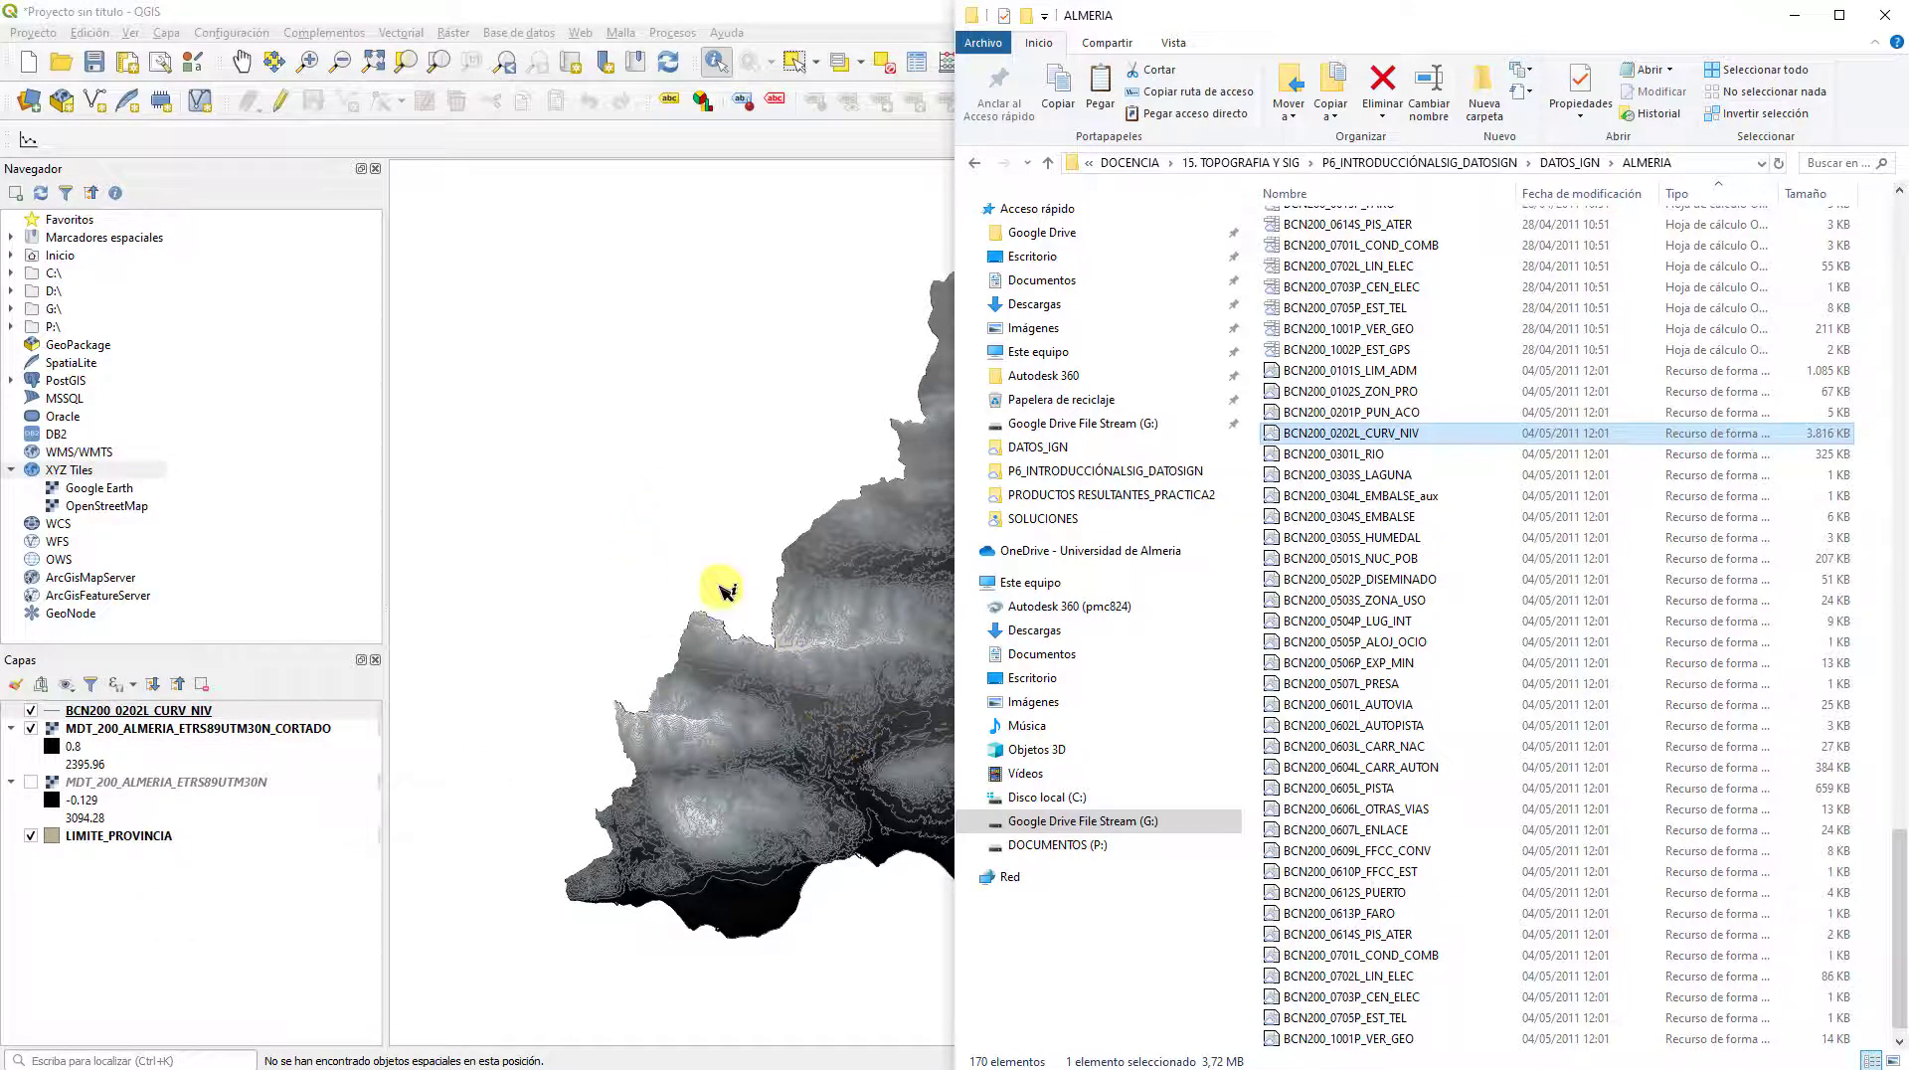
{"action": "left_click", "coordinate": [842, 677]}
{"action": "scroll", "coordinate": [841, 676], "scroll_direction": "up", "scroll_amount": 3}
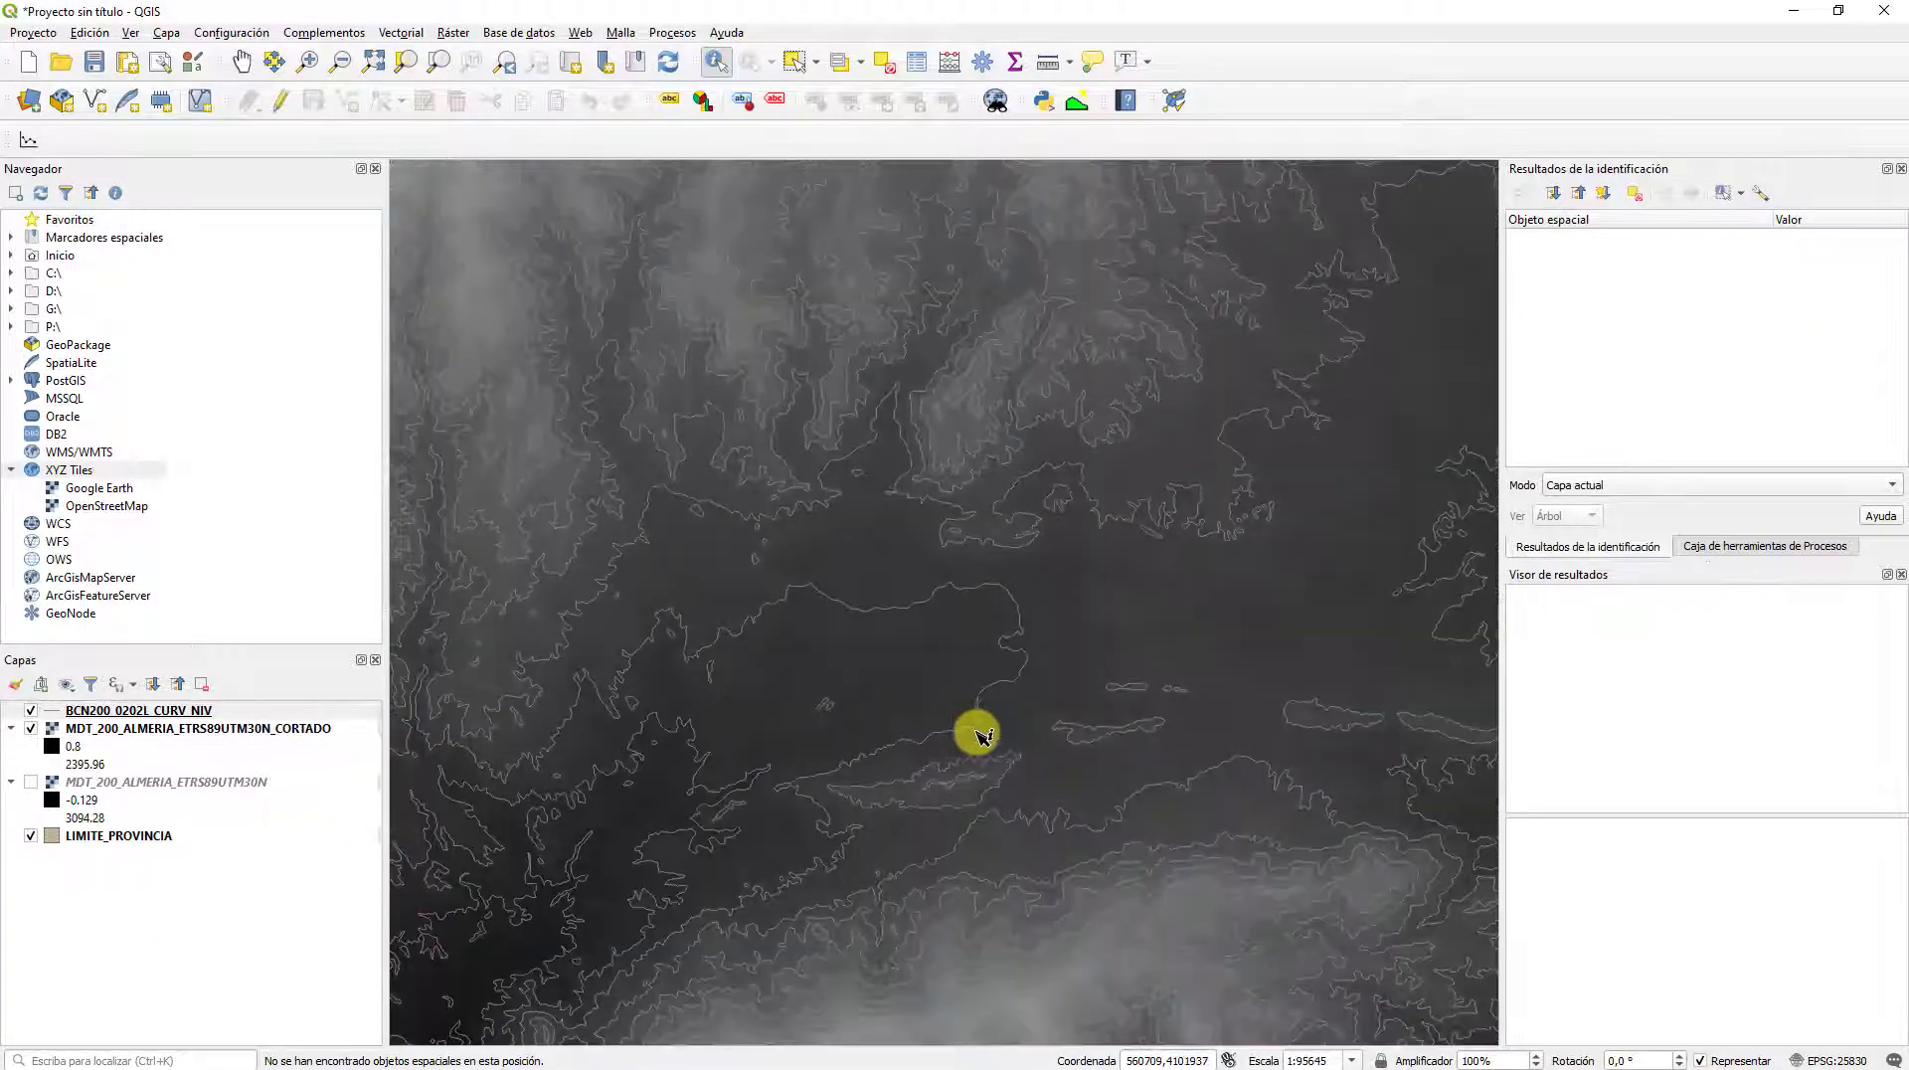
{"action": "scroll", "coordinate": [980, 712], "scroll_direction": "down", "scroll_amount": 2}
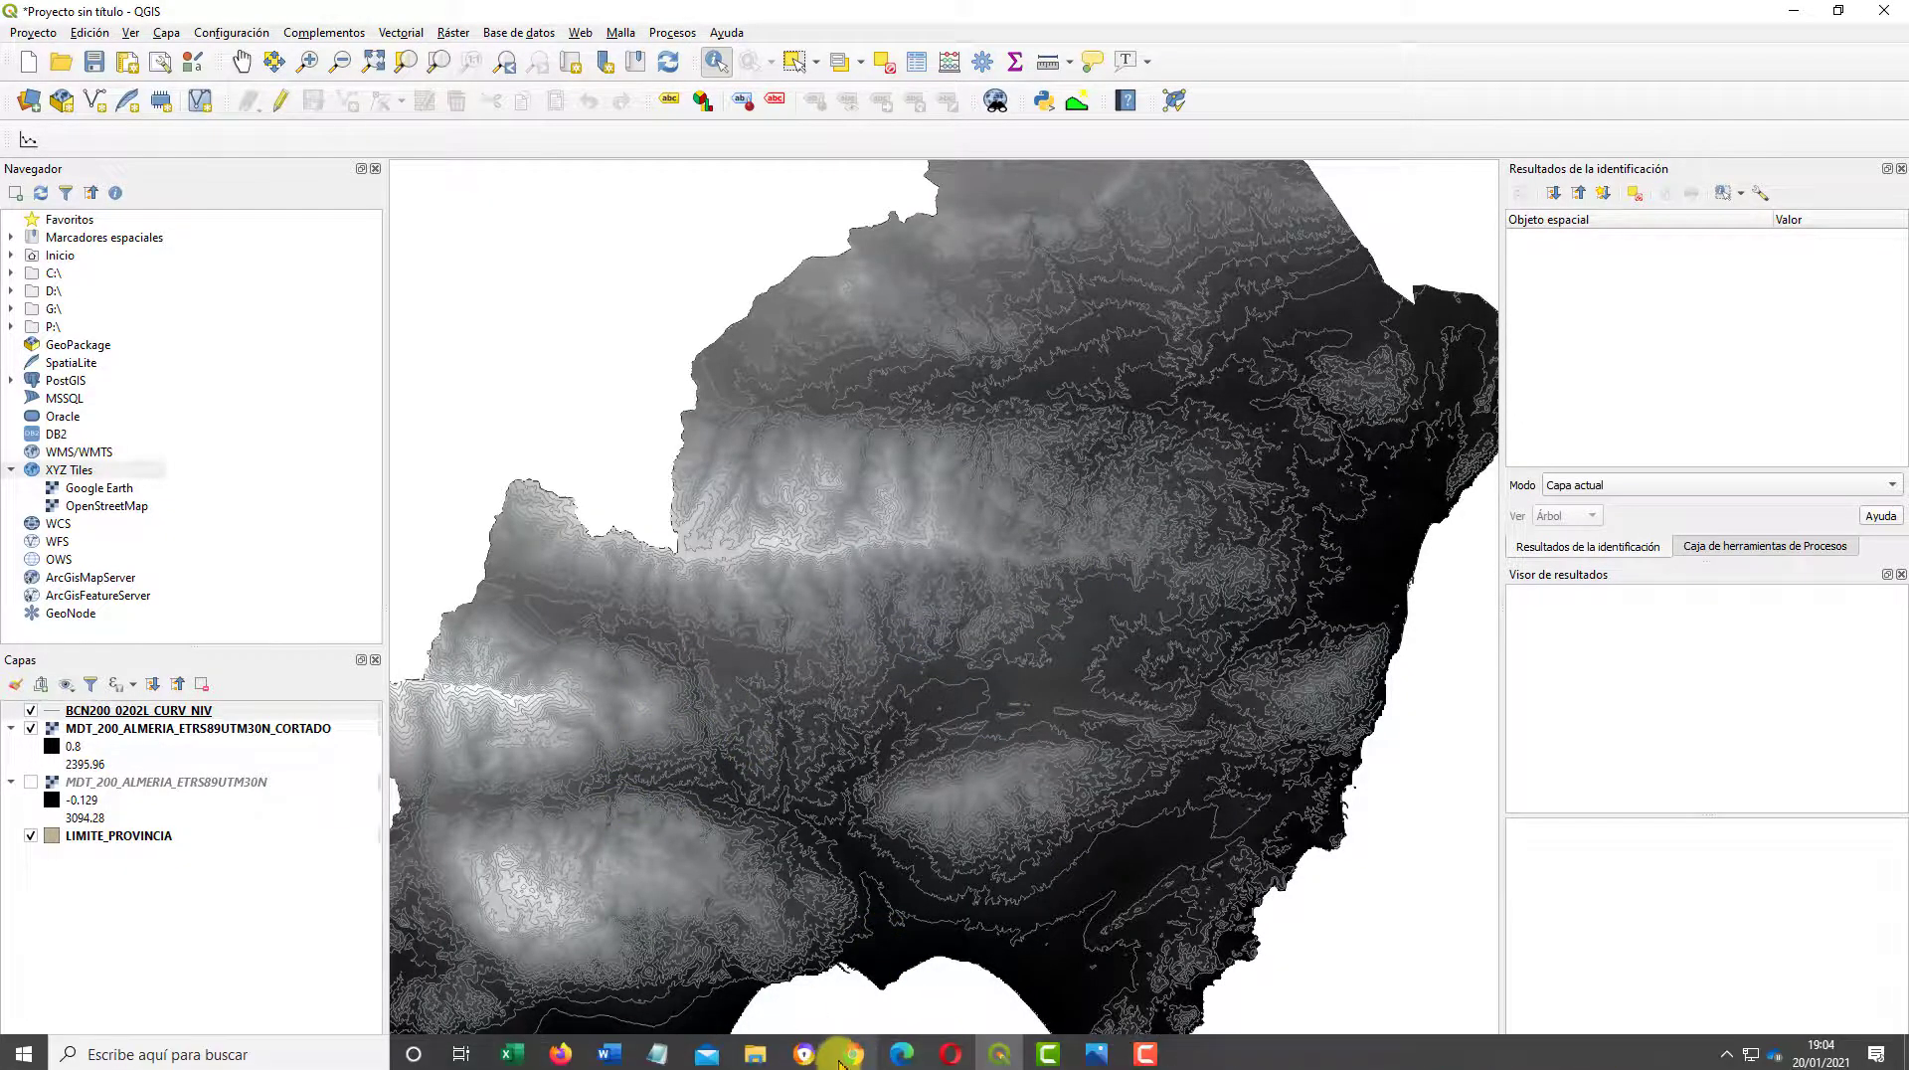
Step: Hide the contour layer and add the BCN200_0301L_RIO river shapefile from the ALMERIA folder to the map
{"action": "left_click", "coordinate": [756, 1058]}
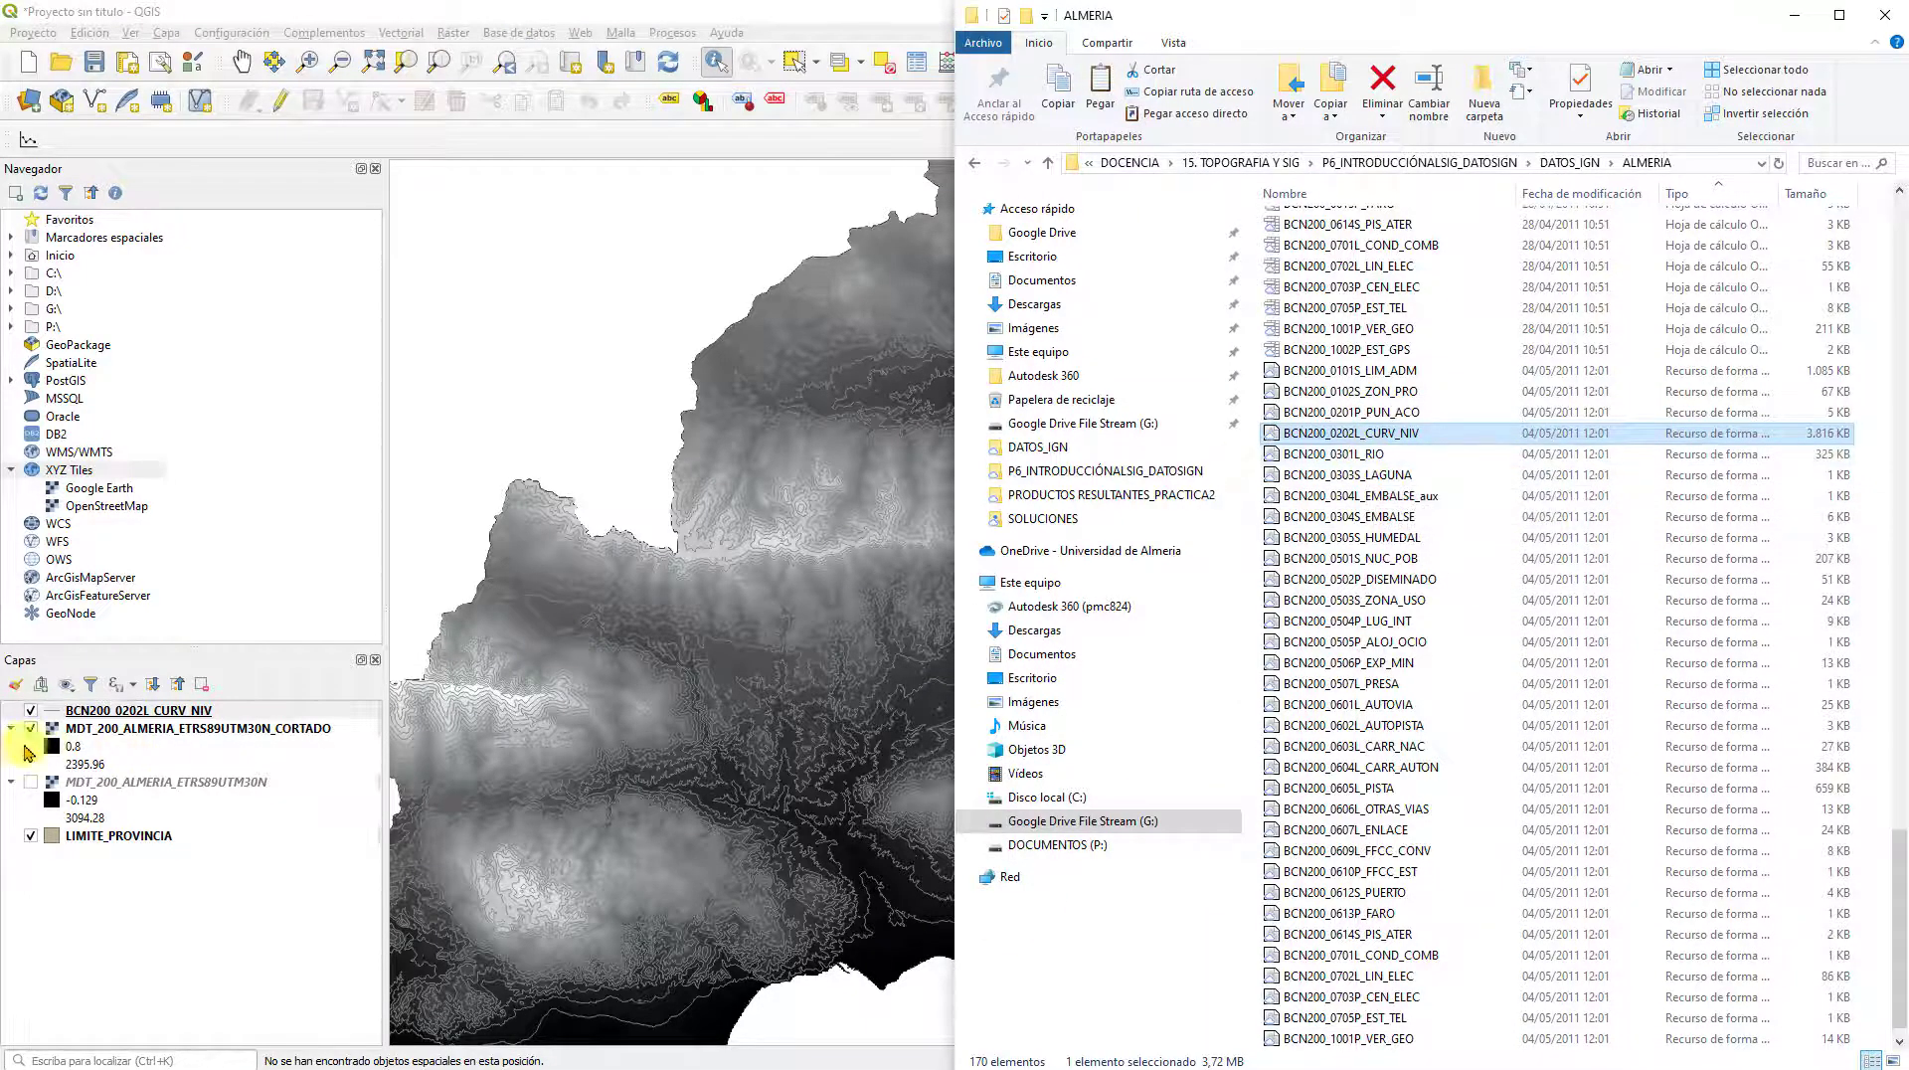
{"action": "left_click", "coordinate": [32, 712]}
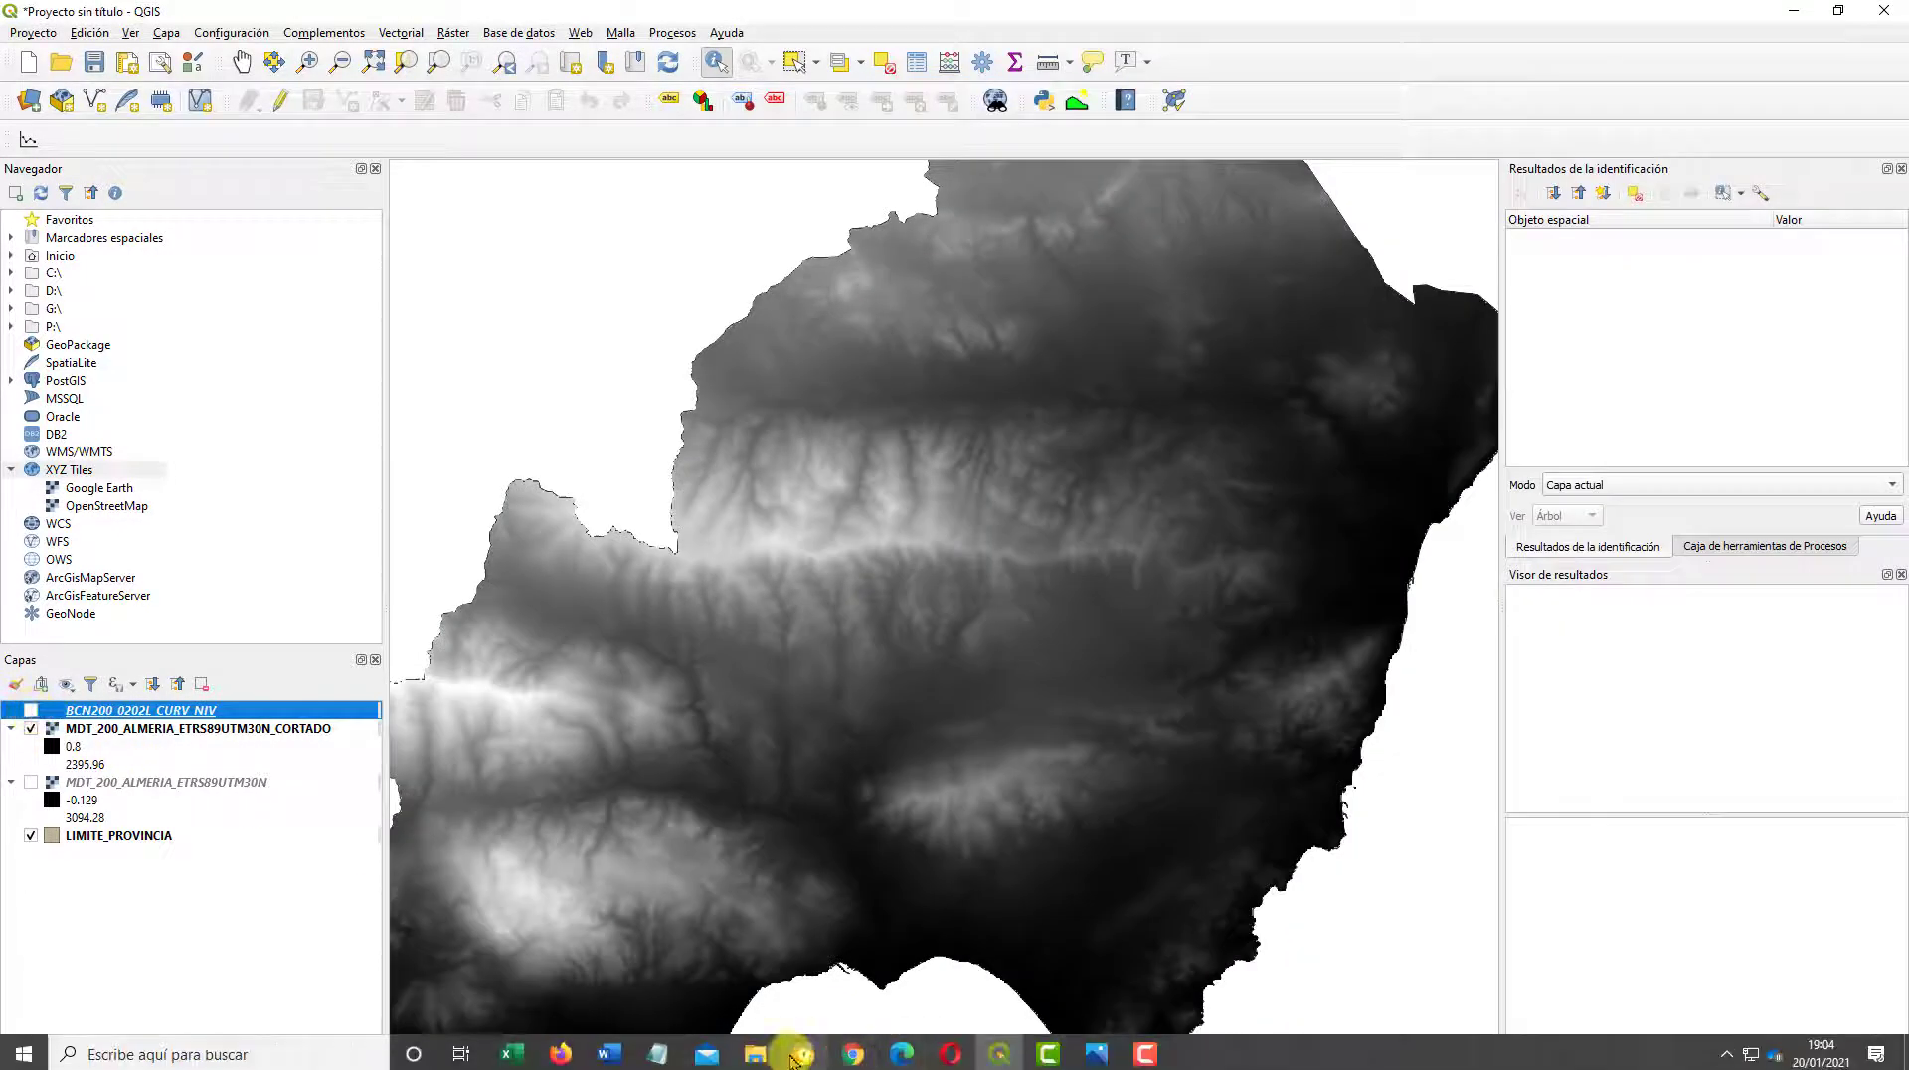
{"action": "left_click", "coordinate": [793, 1056]}
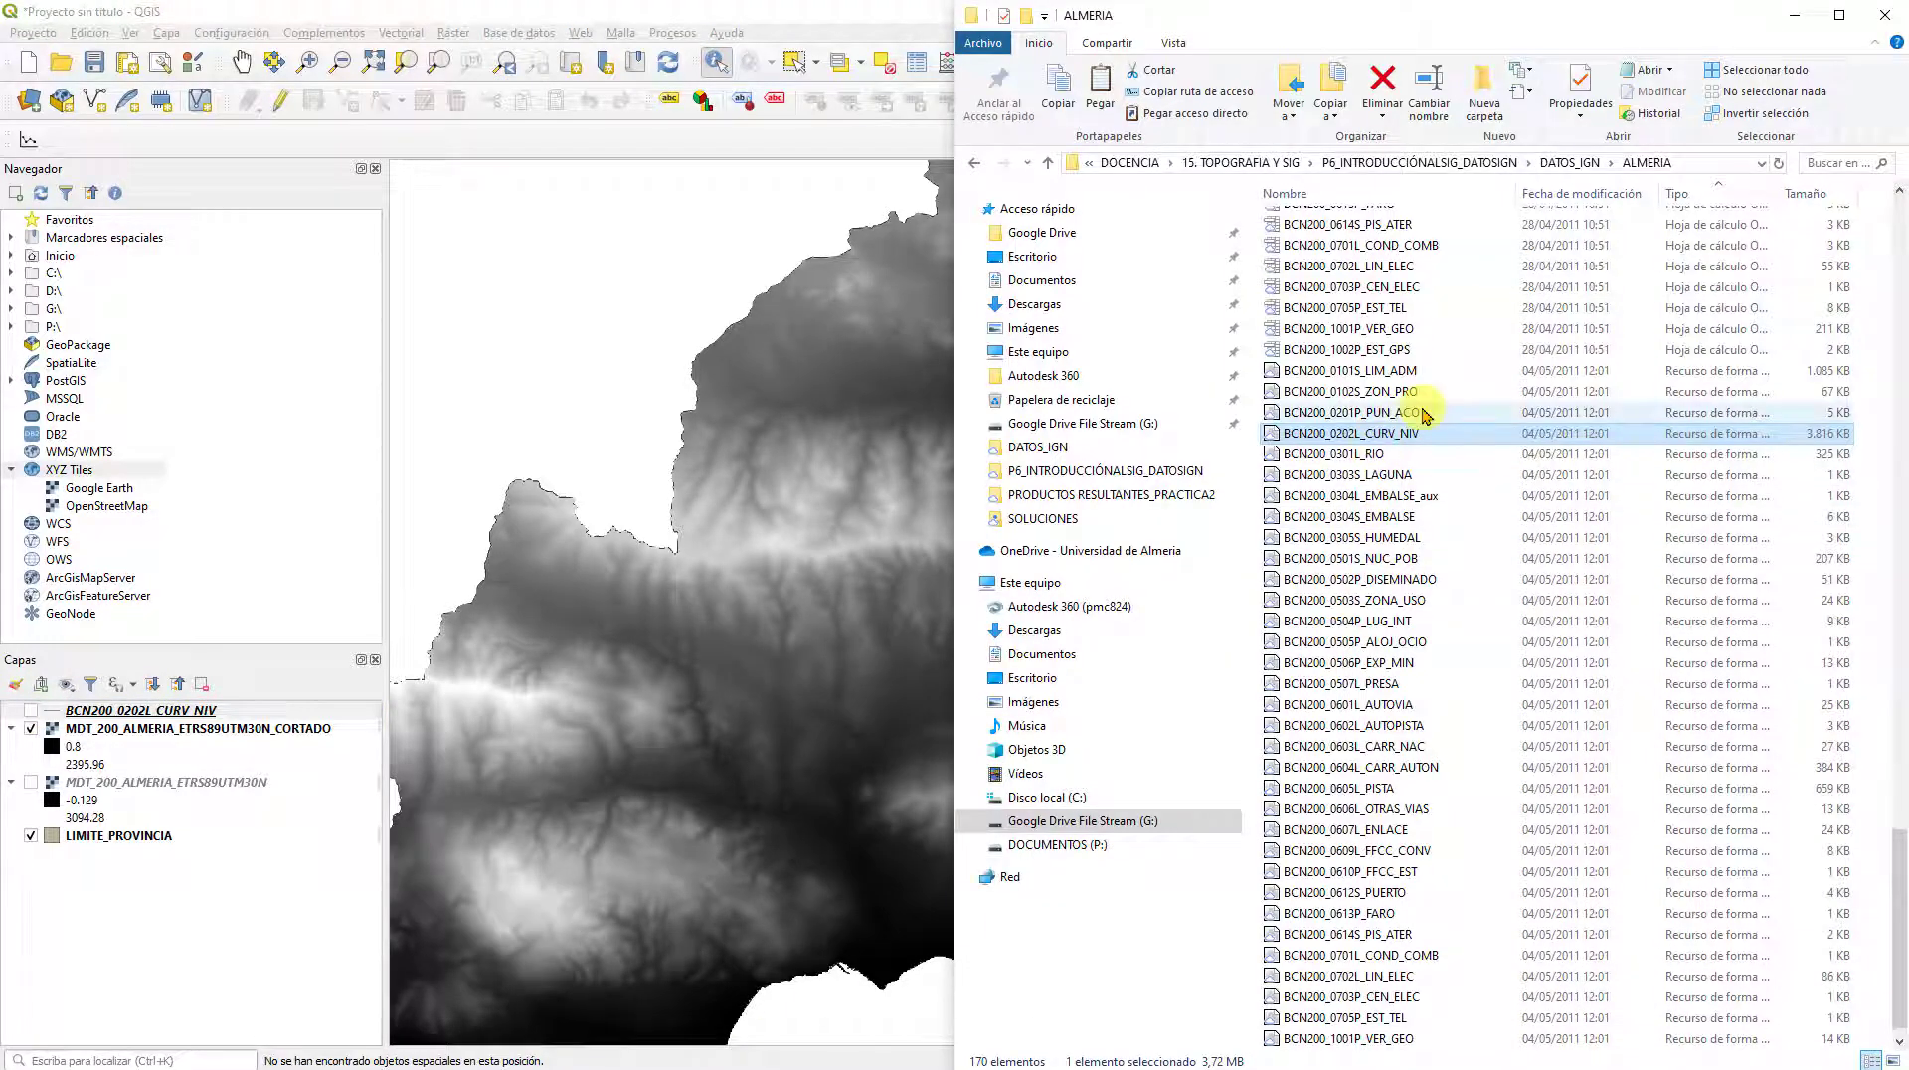
{"action": "left_click_drag", "start_coordinate": [1377, 455], "coordinate": [204, 915]}
{"action": "left_click", "coordinate": [572, 423]}
{"action": "scroll", "coordinate": [558, 414], "scroll_direction": "down", "scroll_amount": 2}
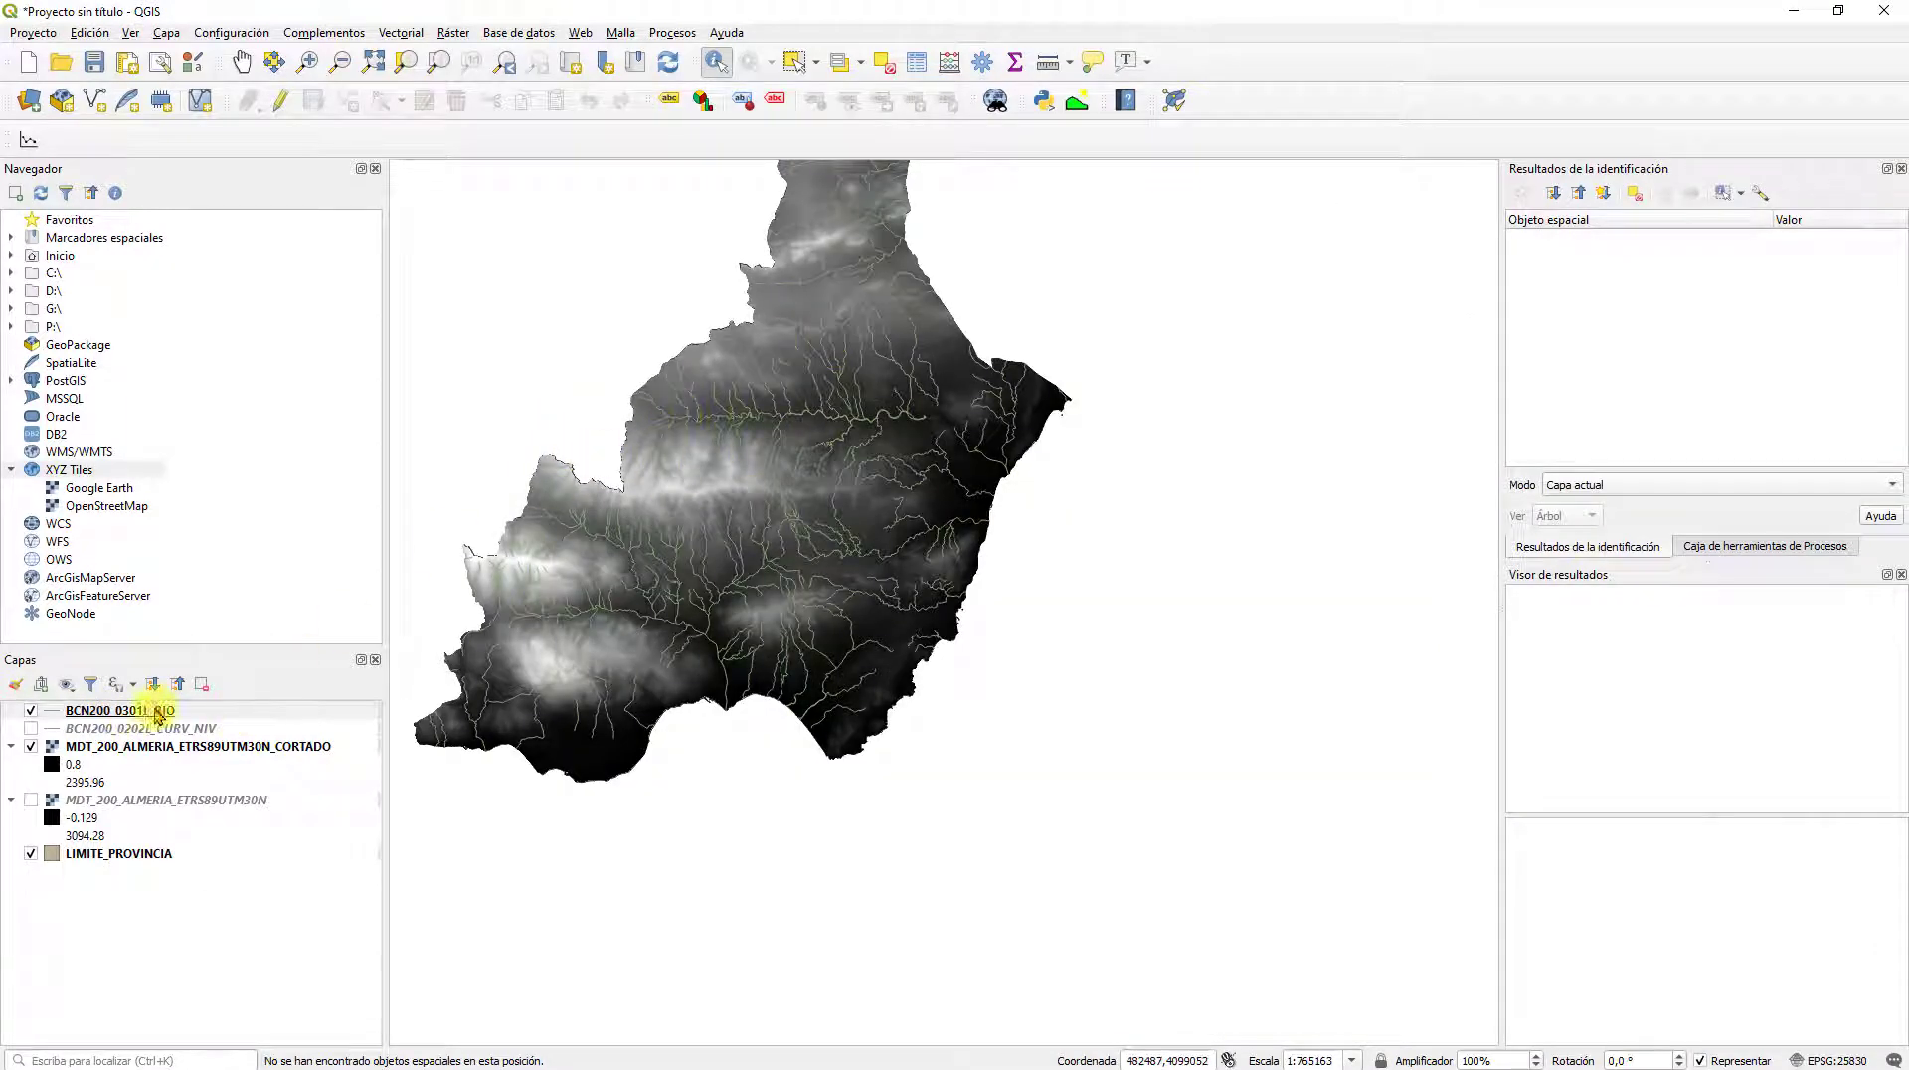
Step: Check the source coordinate reference system of the BCN200_0301L_RIO layer, and examine how the rivers fit the terrain model
{"action": "right_click", "coordinate": [117, 715]}
{"action": "left_click", "coordinate": [174, 690]}
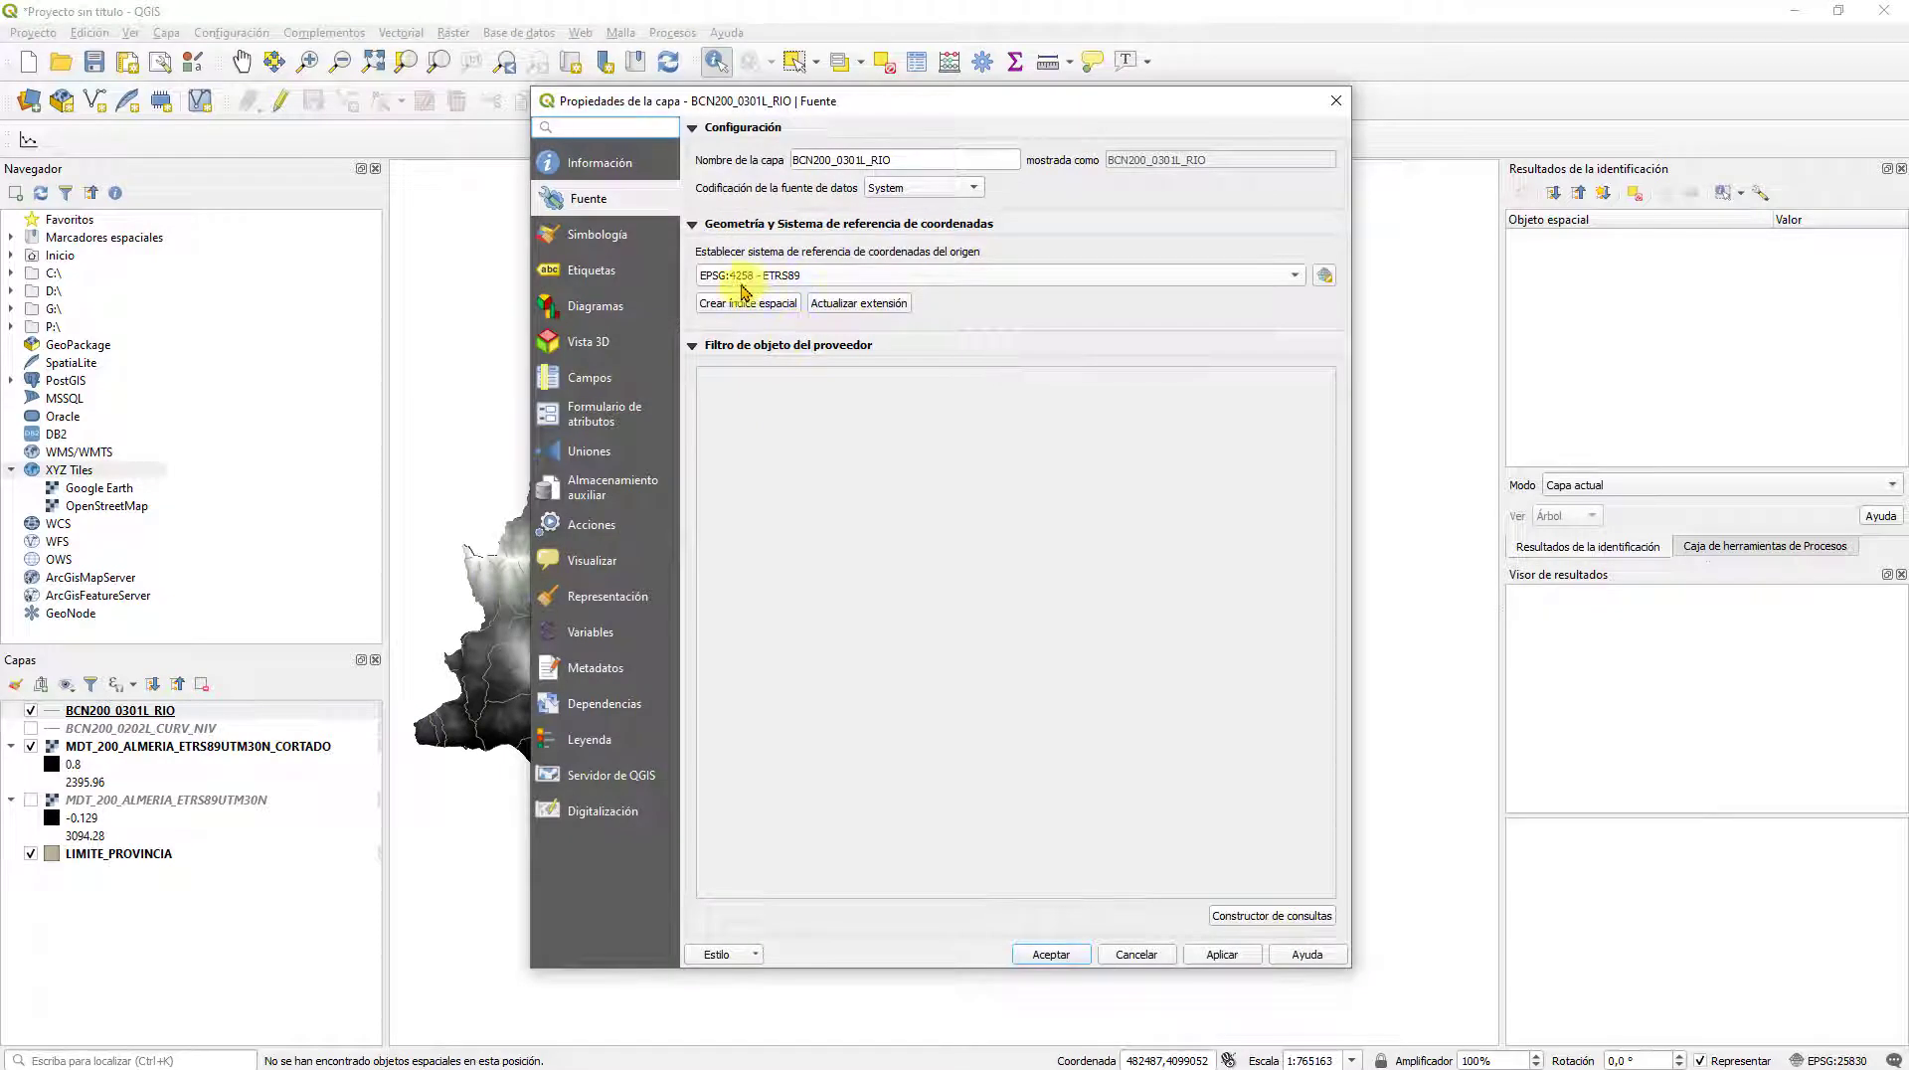
{"action": "left_click", "coordinate": [1336, 103]}
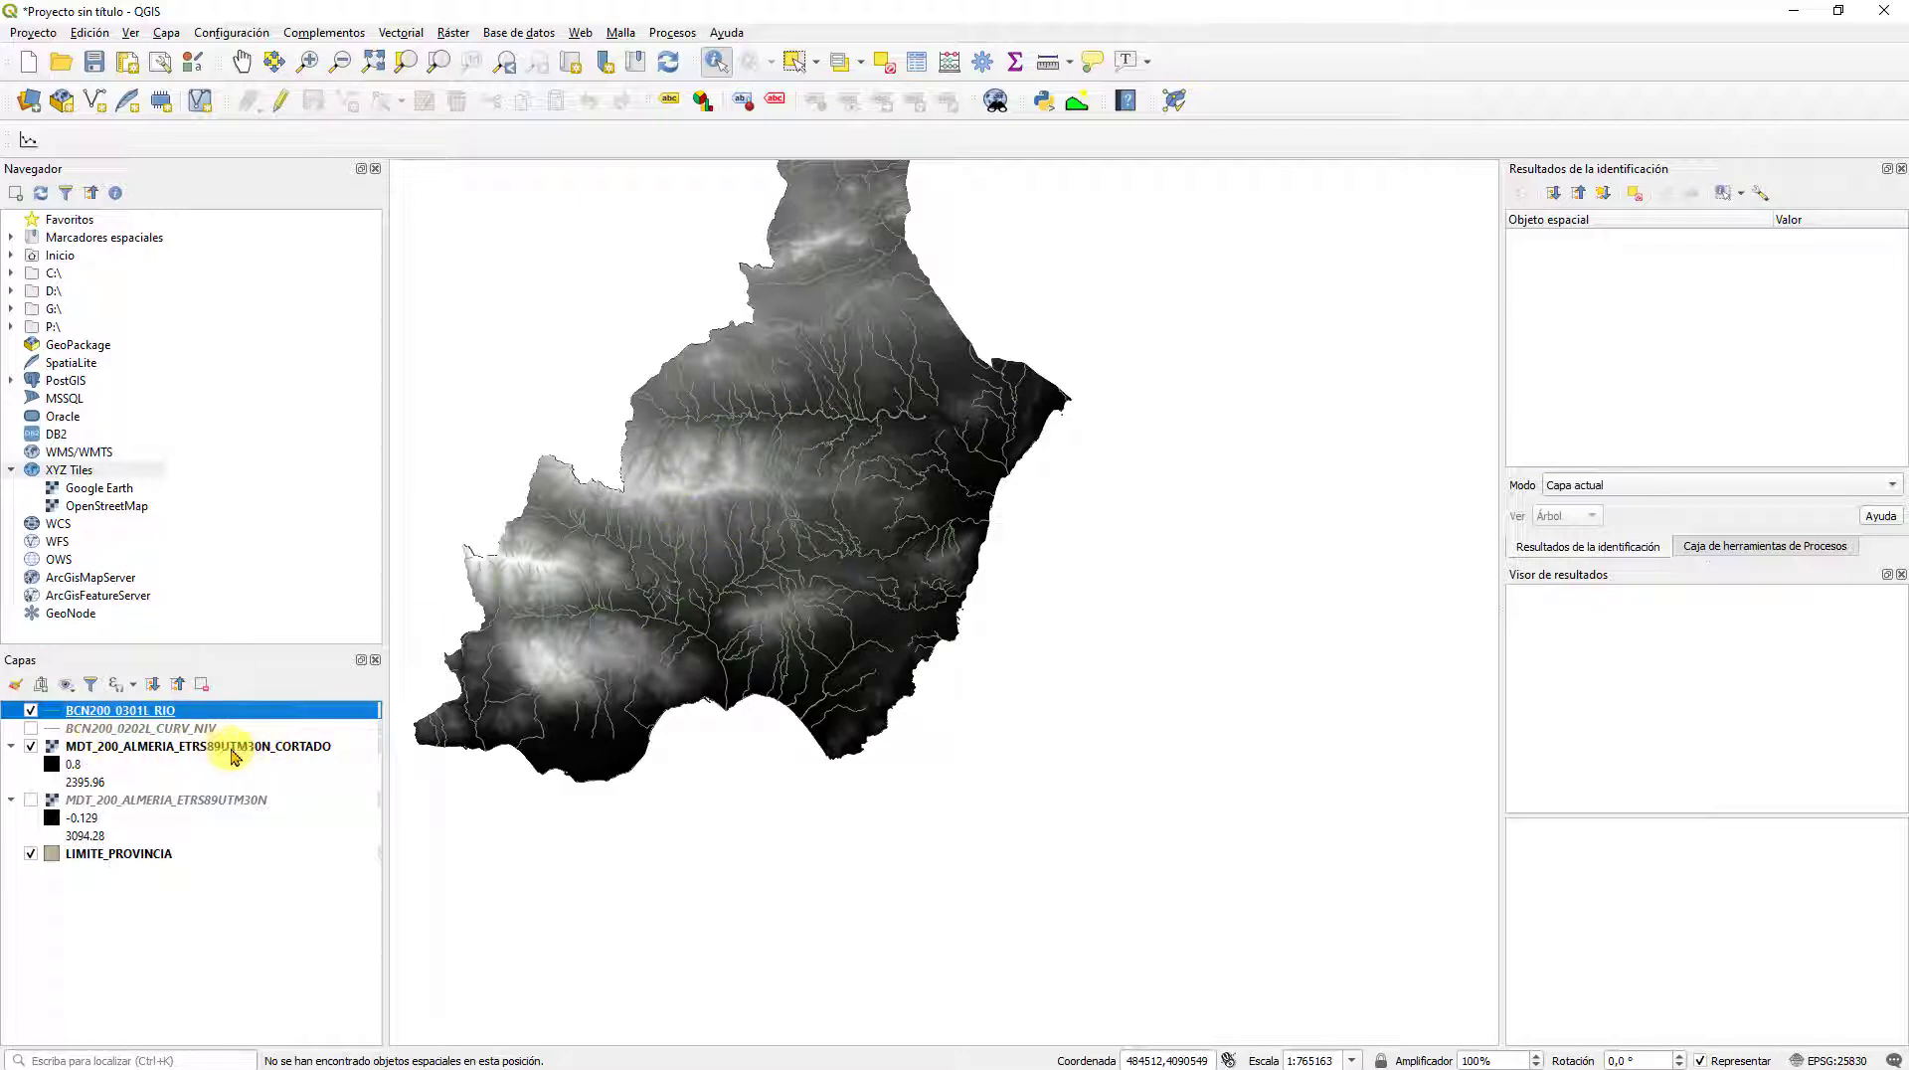
{"action": "left_click_drag", "start_coordinate": [1027, 618], "coordinate": [1230, 723]}
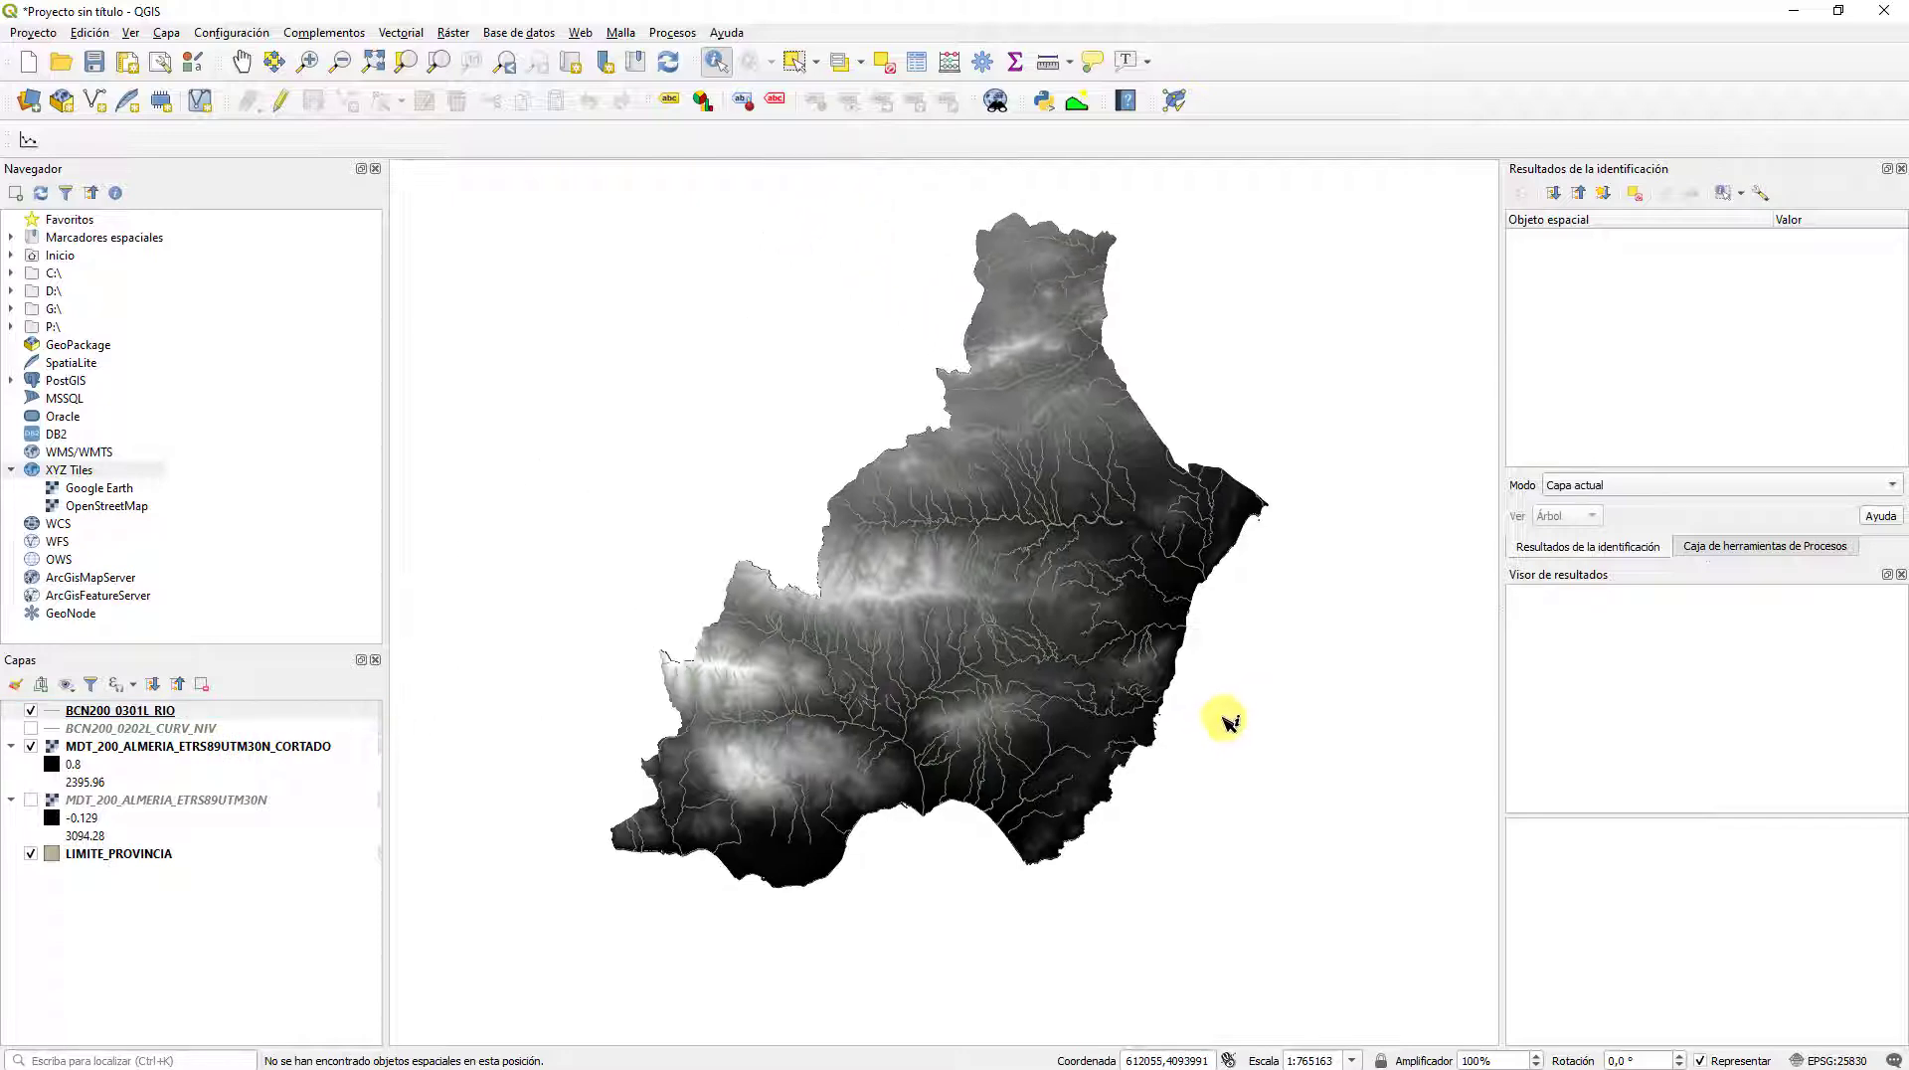
{"action": "scroll", "coordinate": [1023, 546], "scroll_direction": "up", "scroll_amount": 1}
{"action": "scroll", "coordinate": [980, 576], "scroll_direction": "up", "scroll_amount": 1}
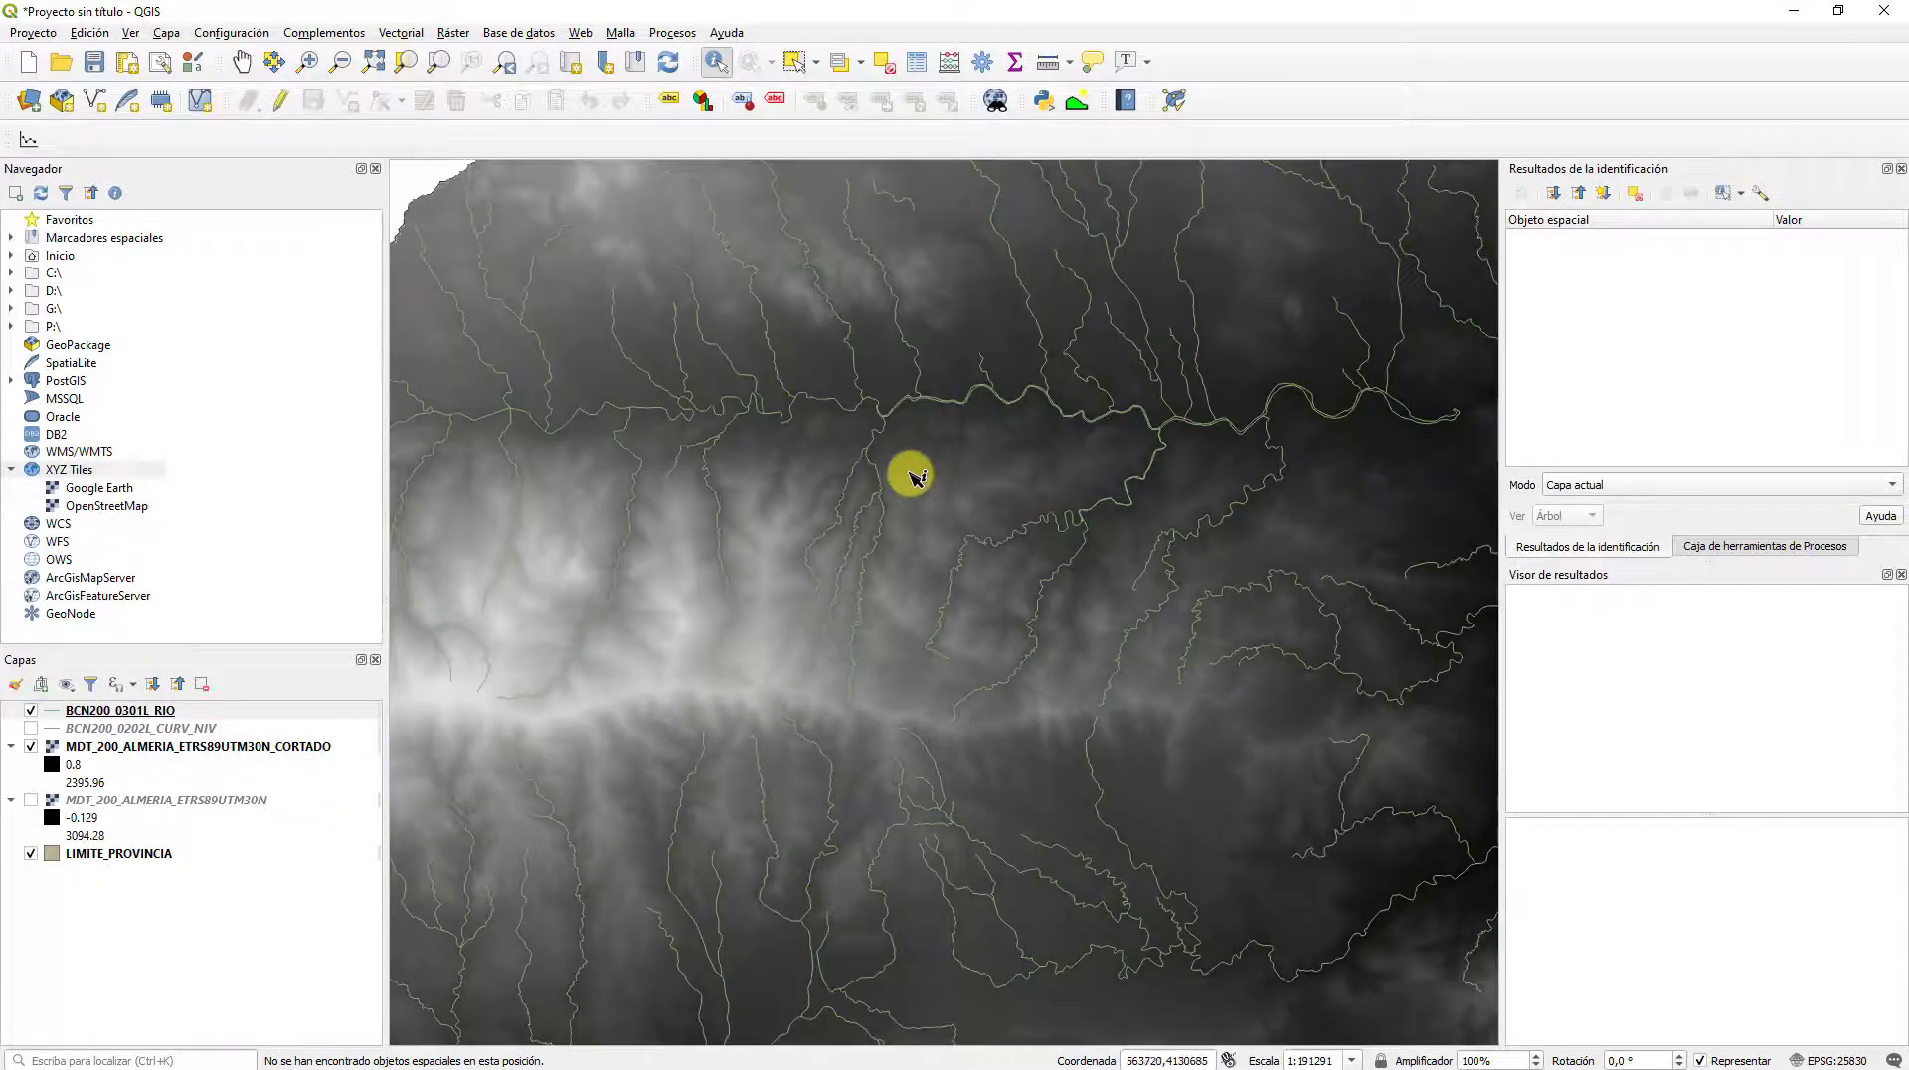
{"action": "scroll", "coordinate": [911, 477], "scroll_direction": "down", "scroll_amount": 2}
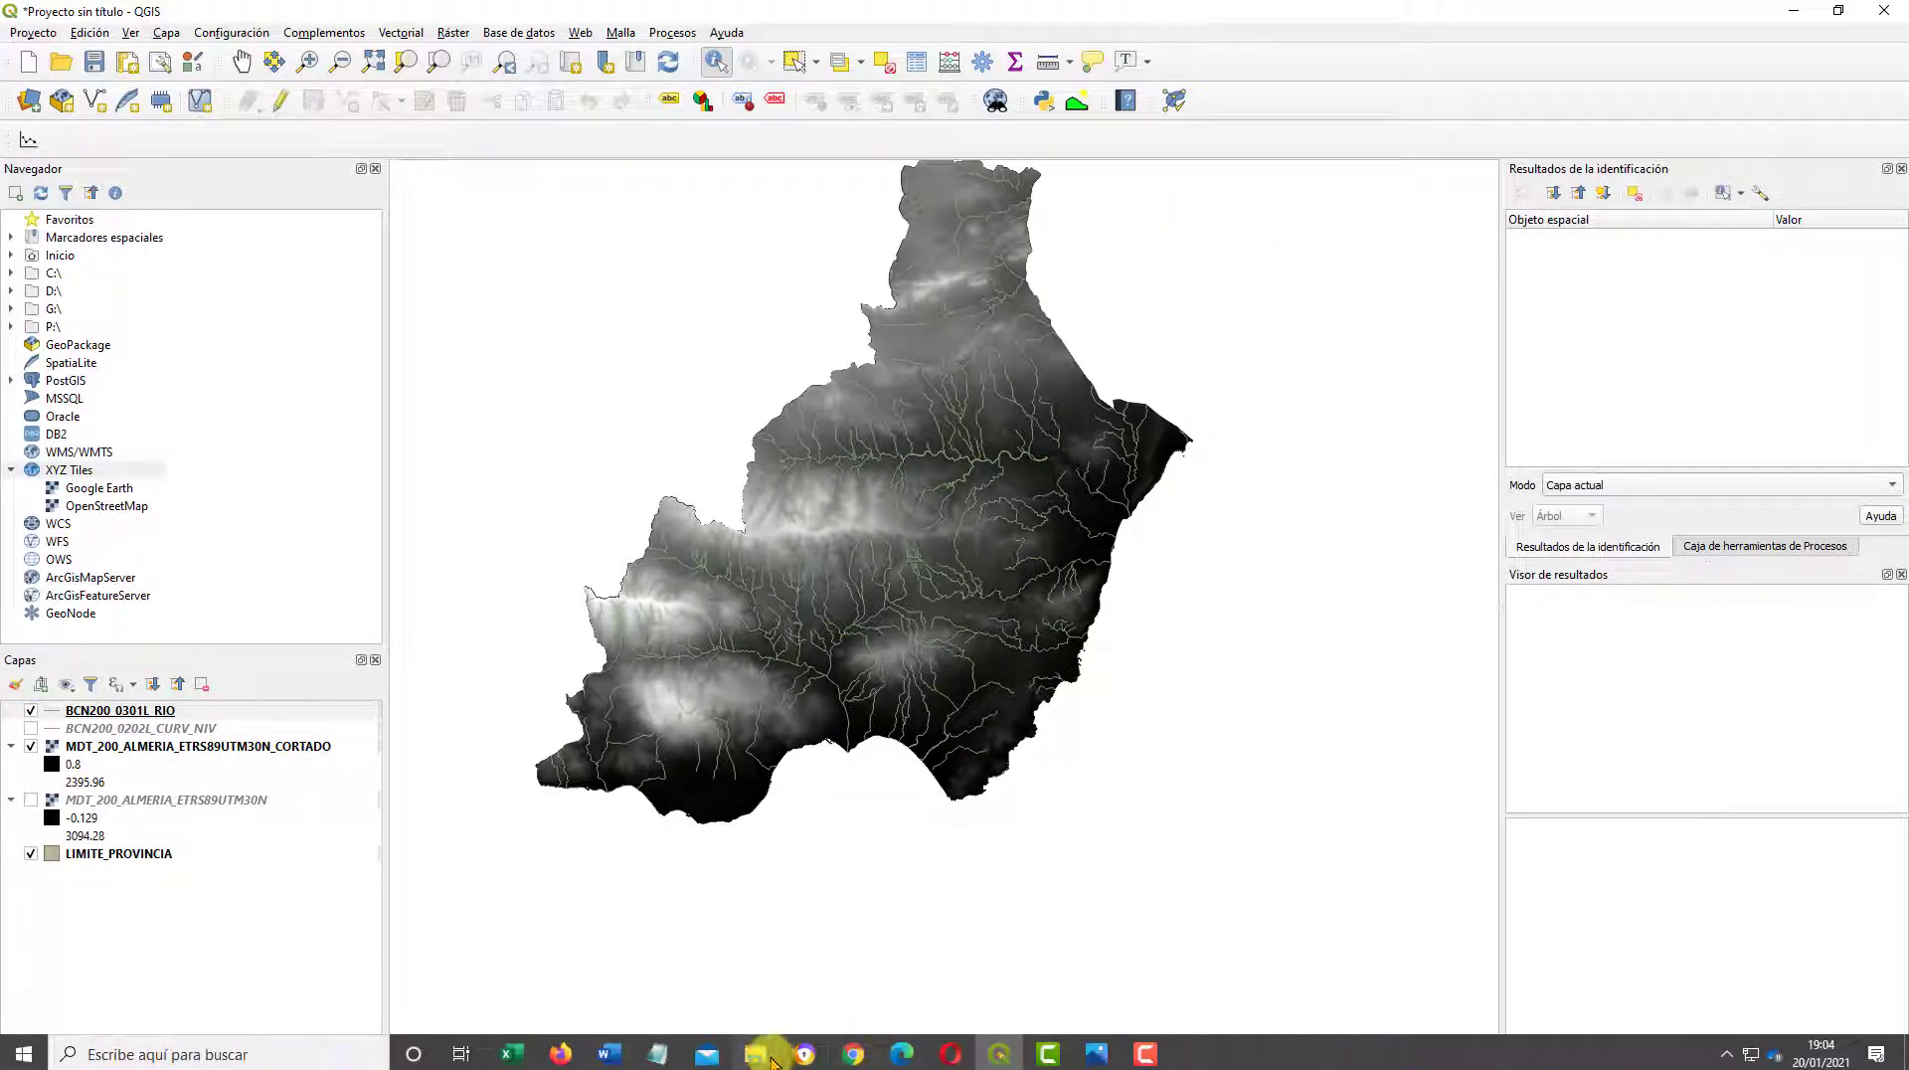
Step: Add the BCN200_0602L_AUTOPISTA and BCN200_0603L_CARR_NAC road shapefiles from the ALMERIA folder, loading the motorway file twice
{"action": "left_click", "coordinate": [772, 1058]}
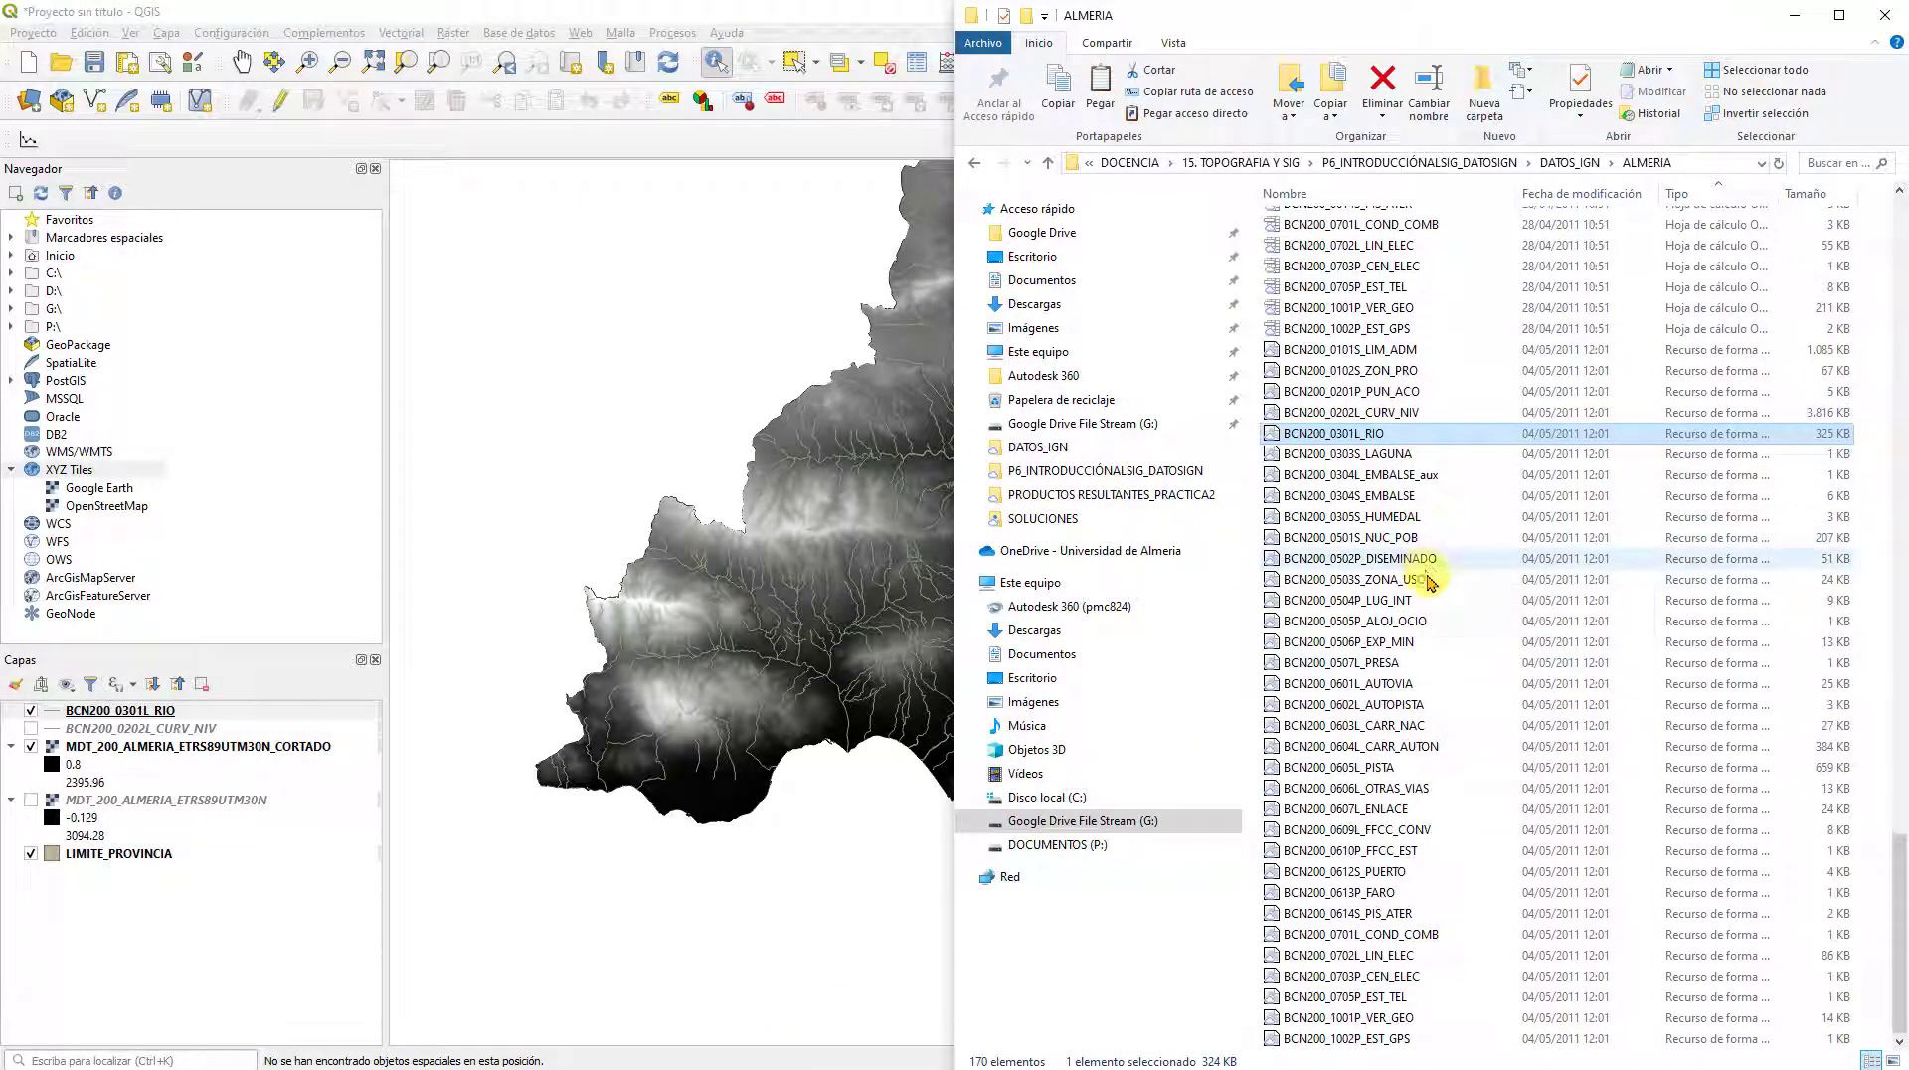
{"action": "left_click_drag", "start_coordinate": [1395, 706], "coordinate": [789, 908]}
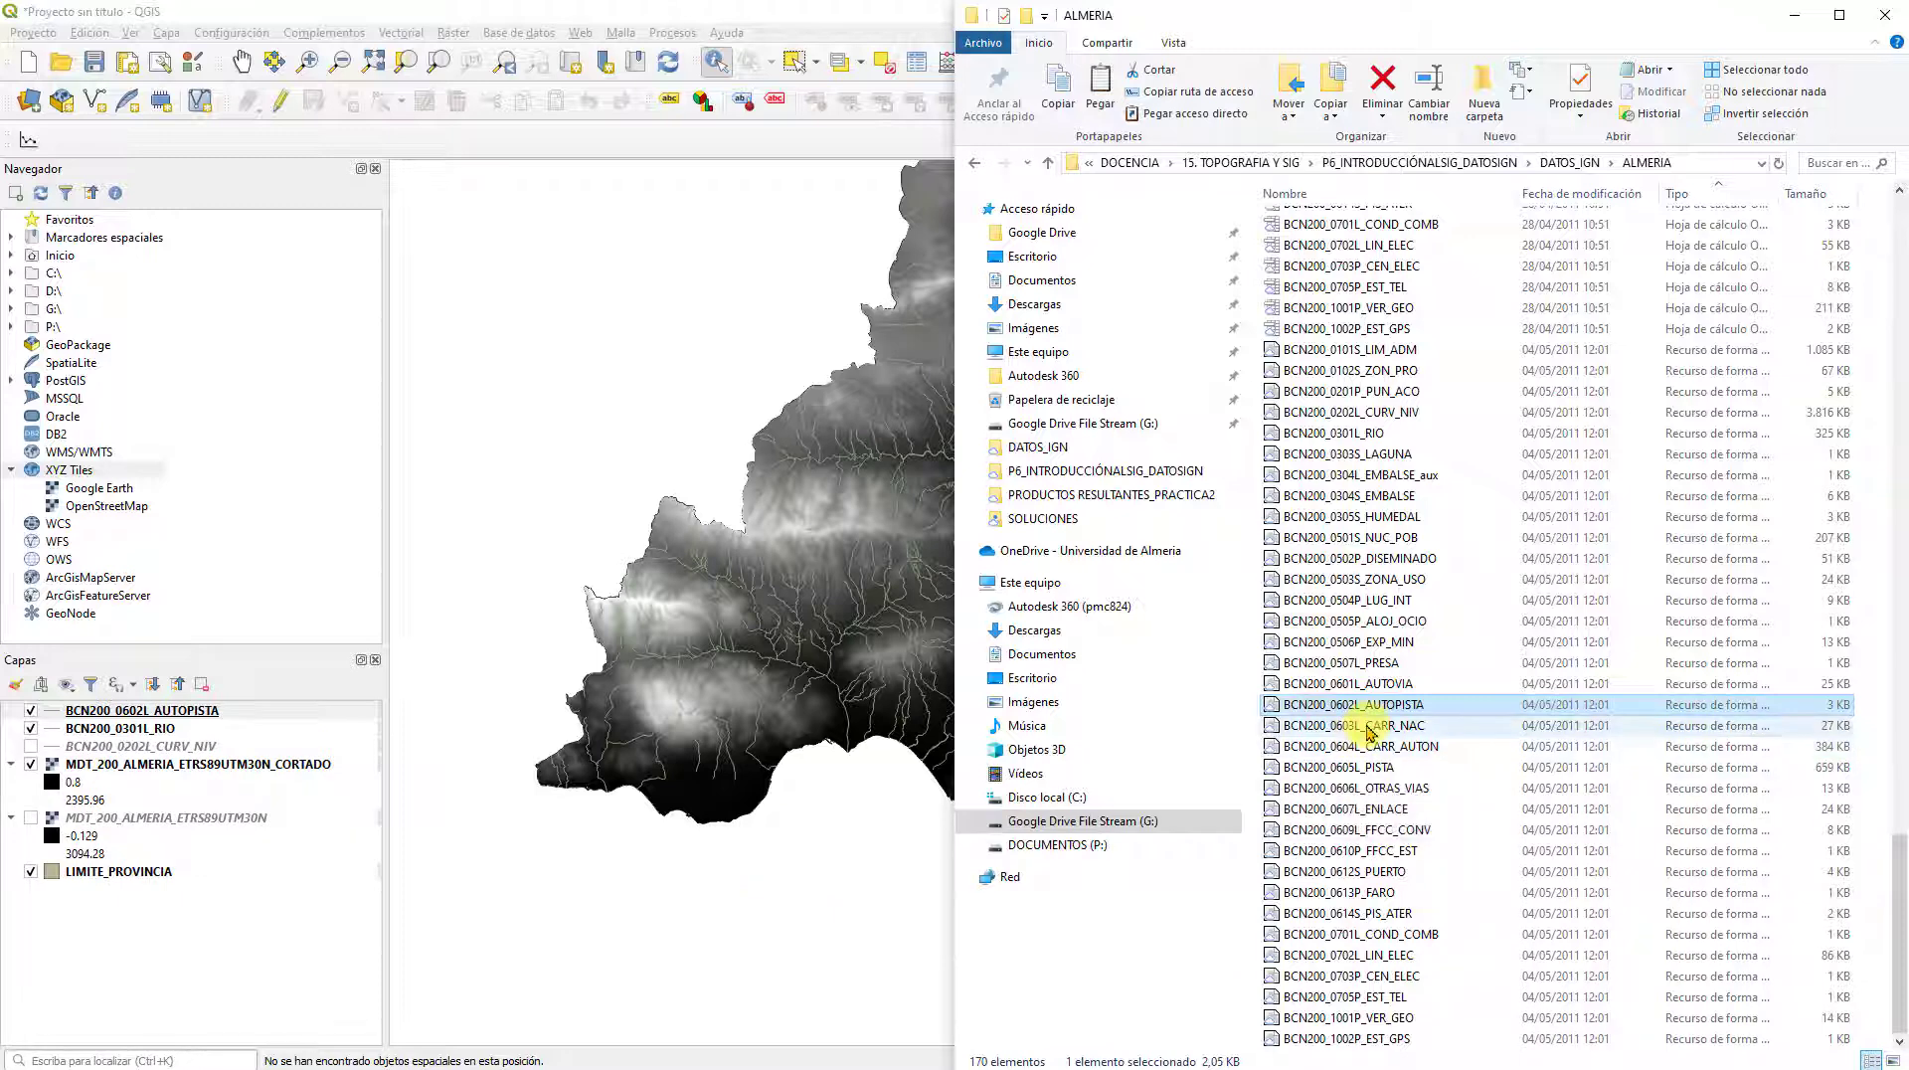
{"action": "left_click_drag", "start_coordinate": [1370, 733], "coordinate": [224, 903]}
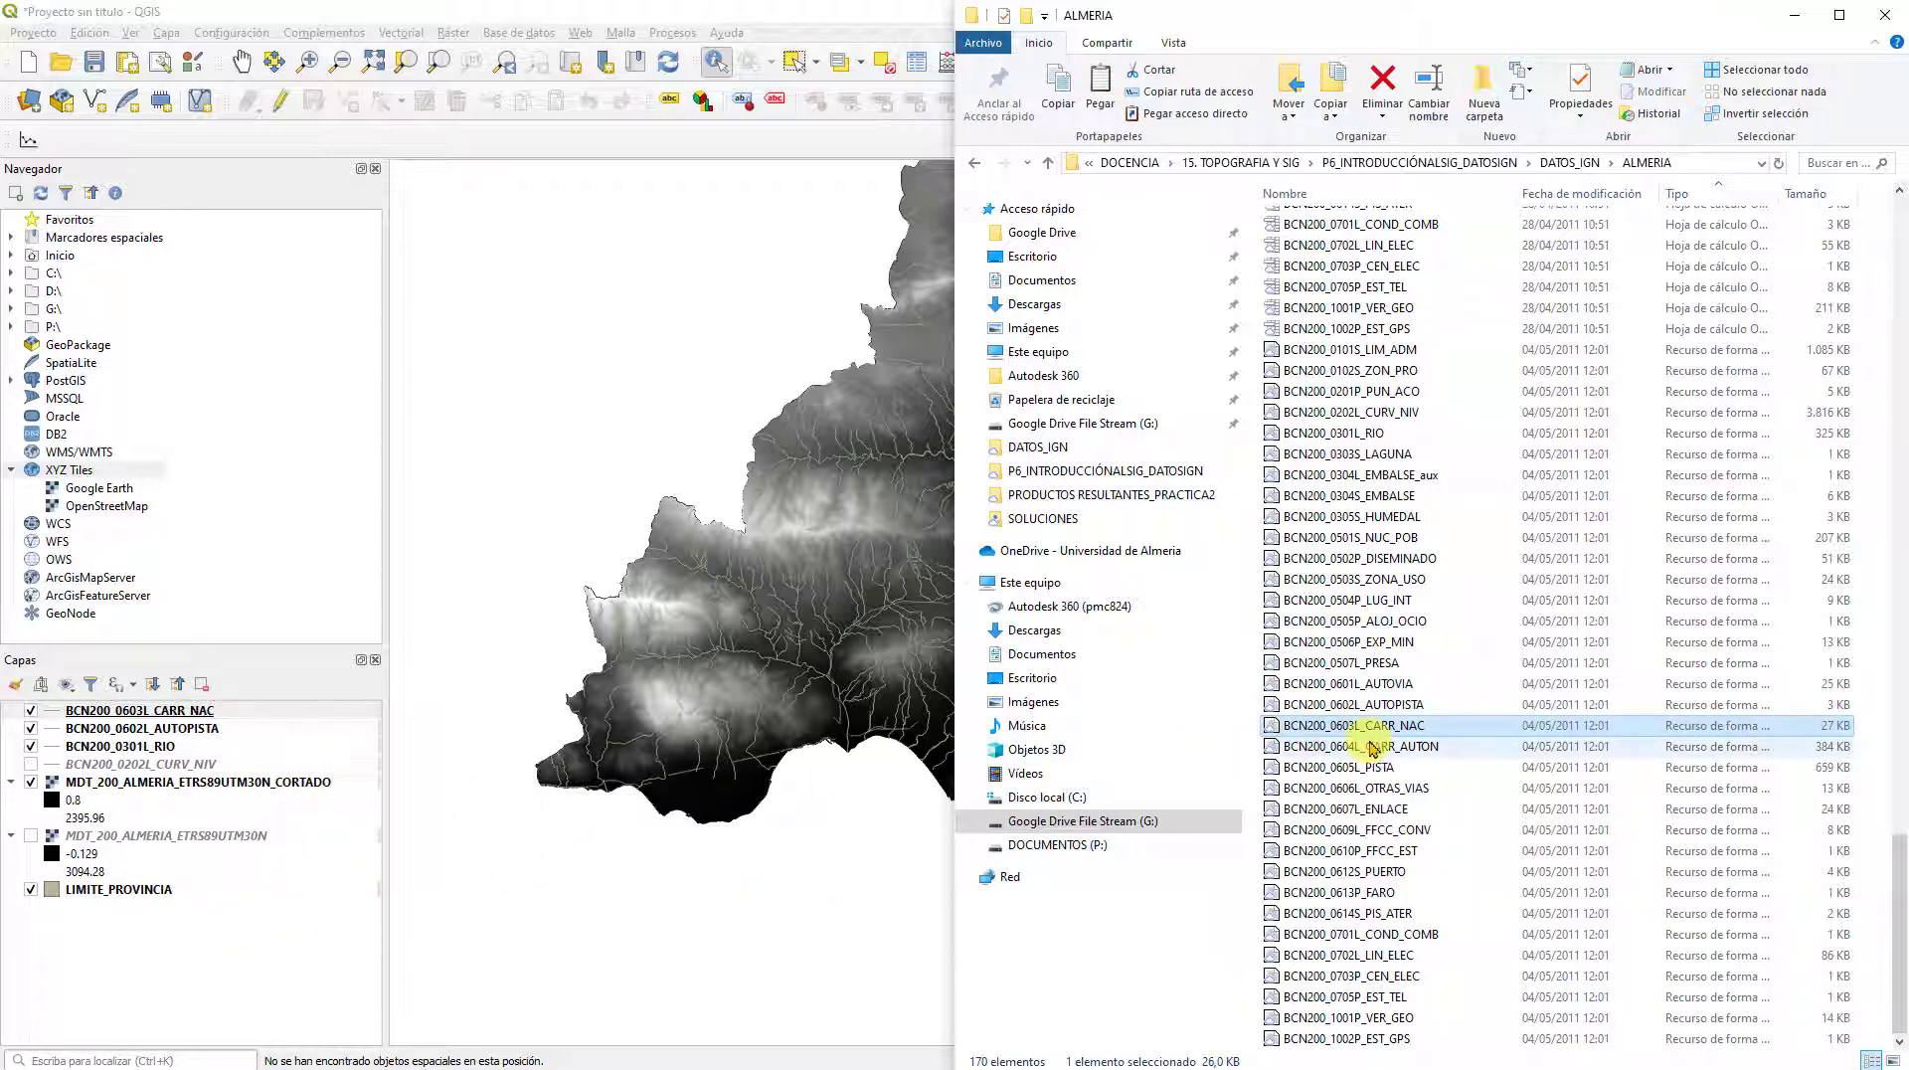
{"action": "left_click_drag", "start_coordinate": [1378, 706], "coordinate": [204, 985]}
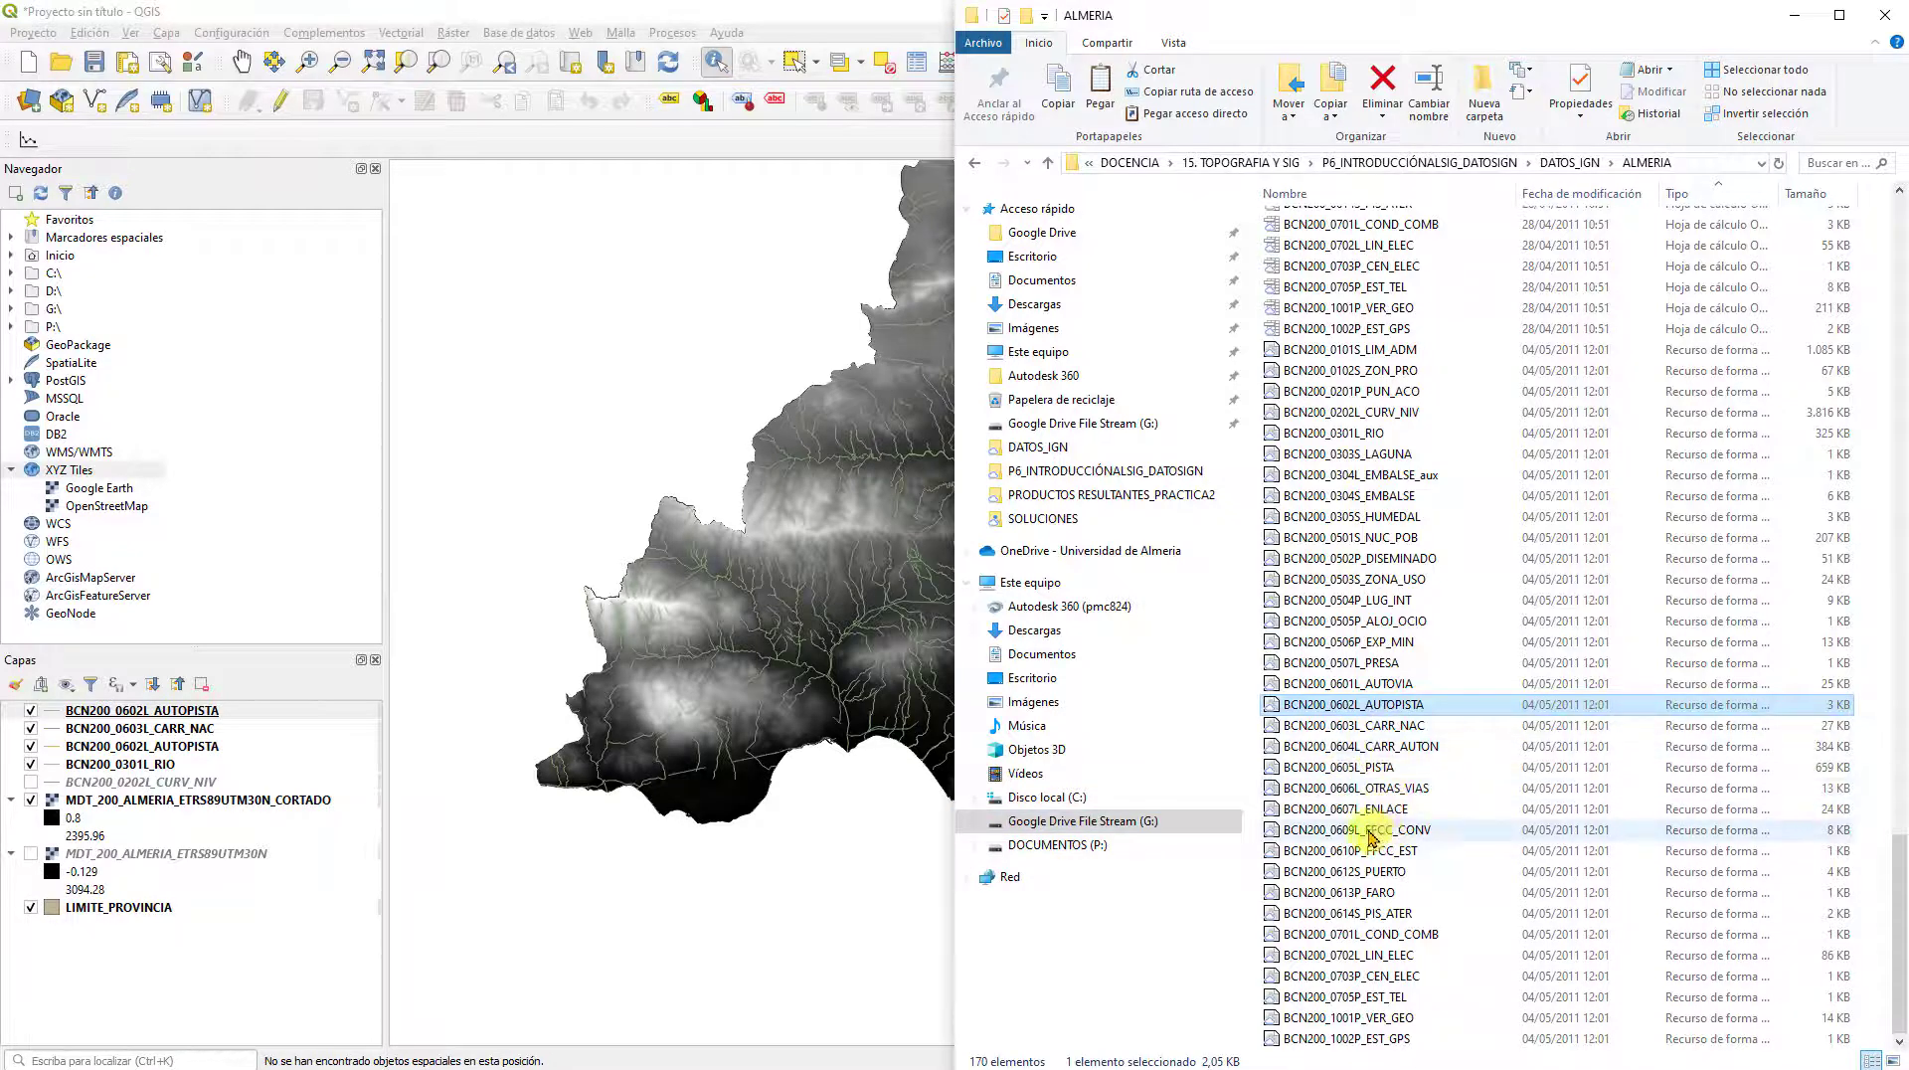
Step: Add the BCN200_0609L_FFCC_CONV railway and BCN200_0304S_EMBALSE reservoir shapefiles, and inspect them over the province
{"action": "left_click_drag", "start_coordinate": [1372, 838], "coordinate": [253, 900]}
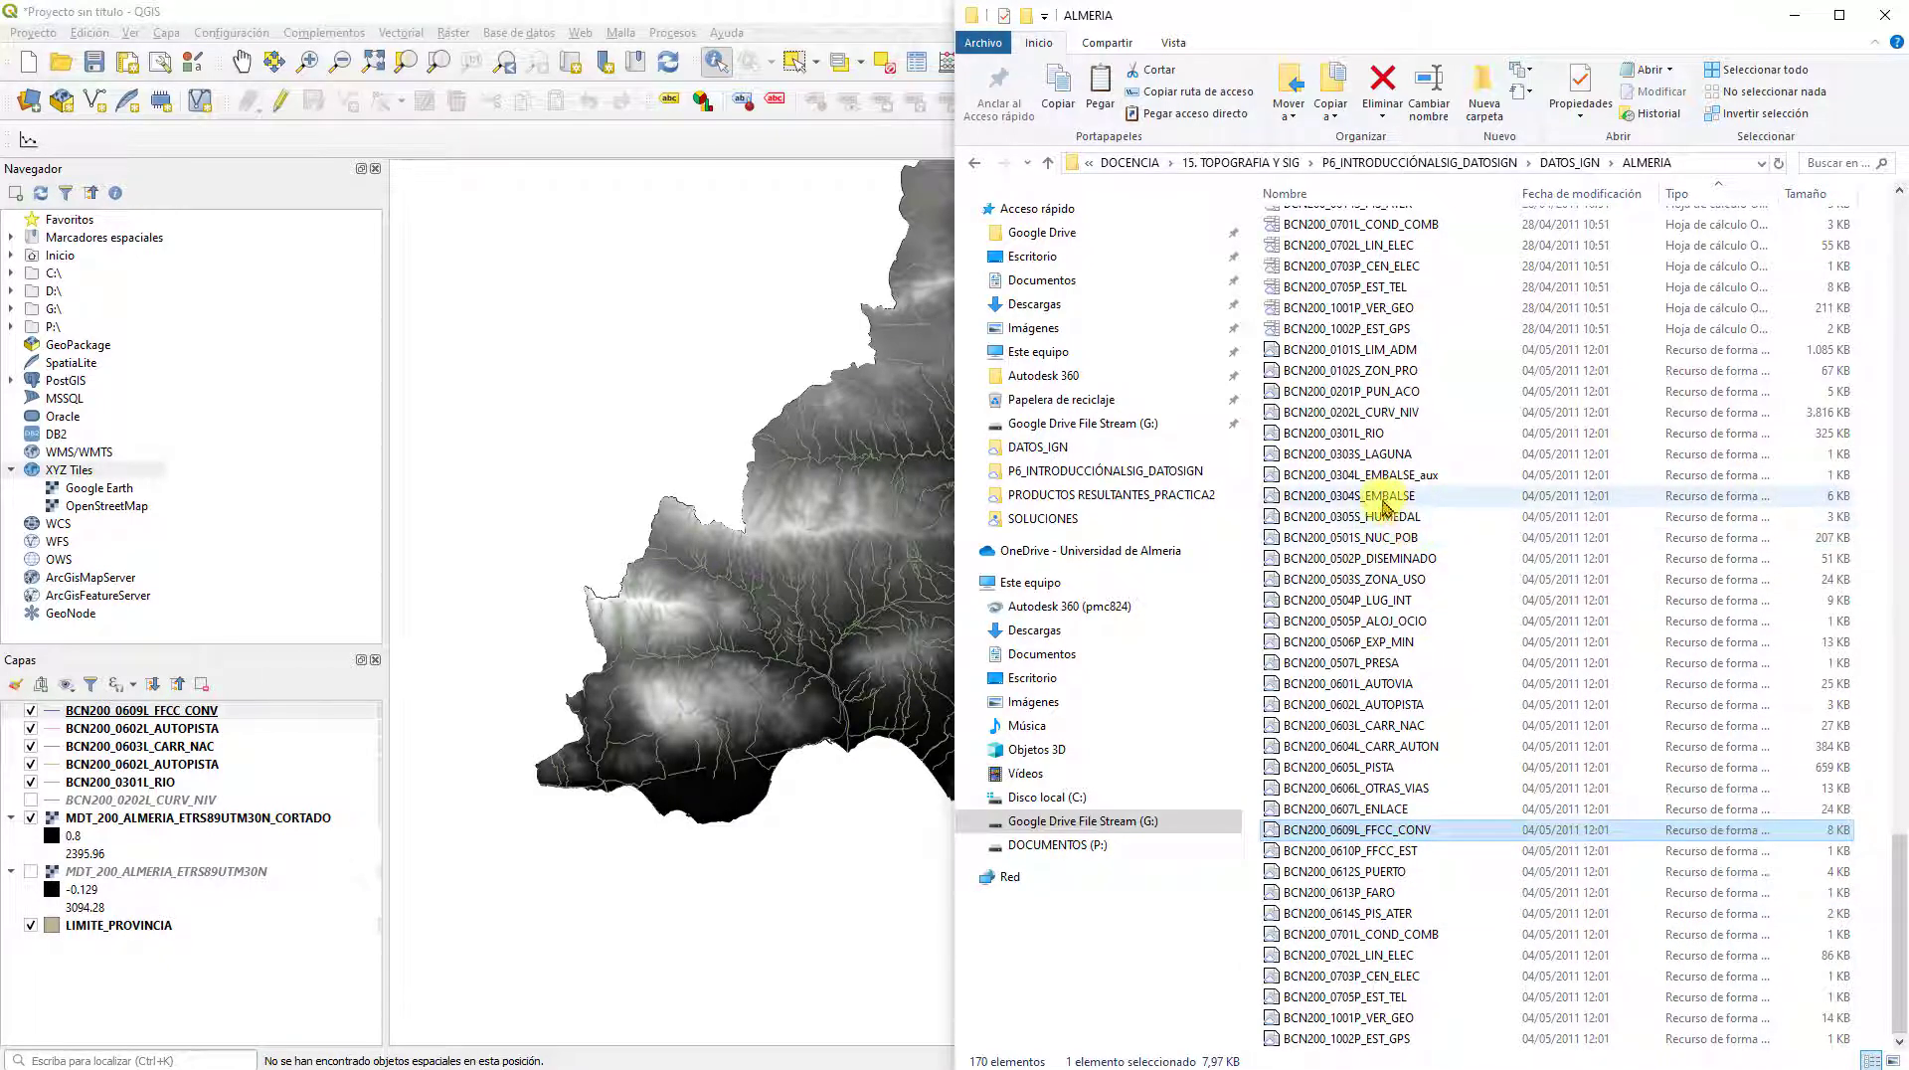
{"action": "left_click_drag", "start_coordinate": [1381, 497], "coordinate": [267, 982]}
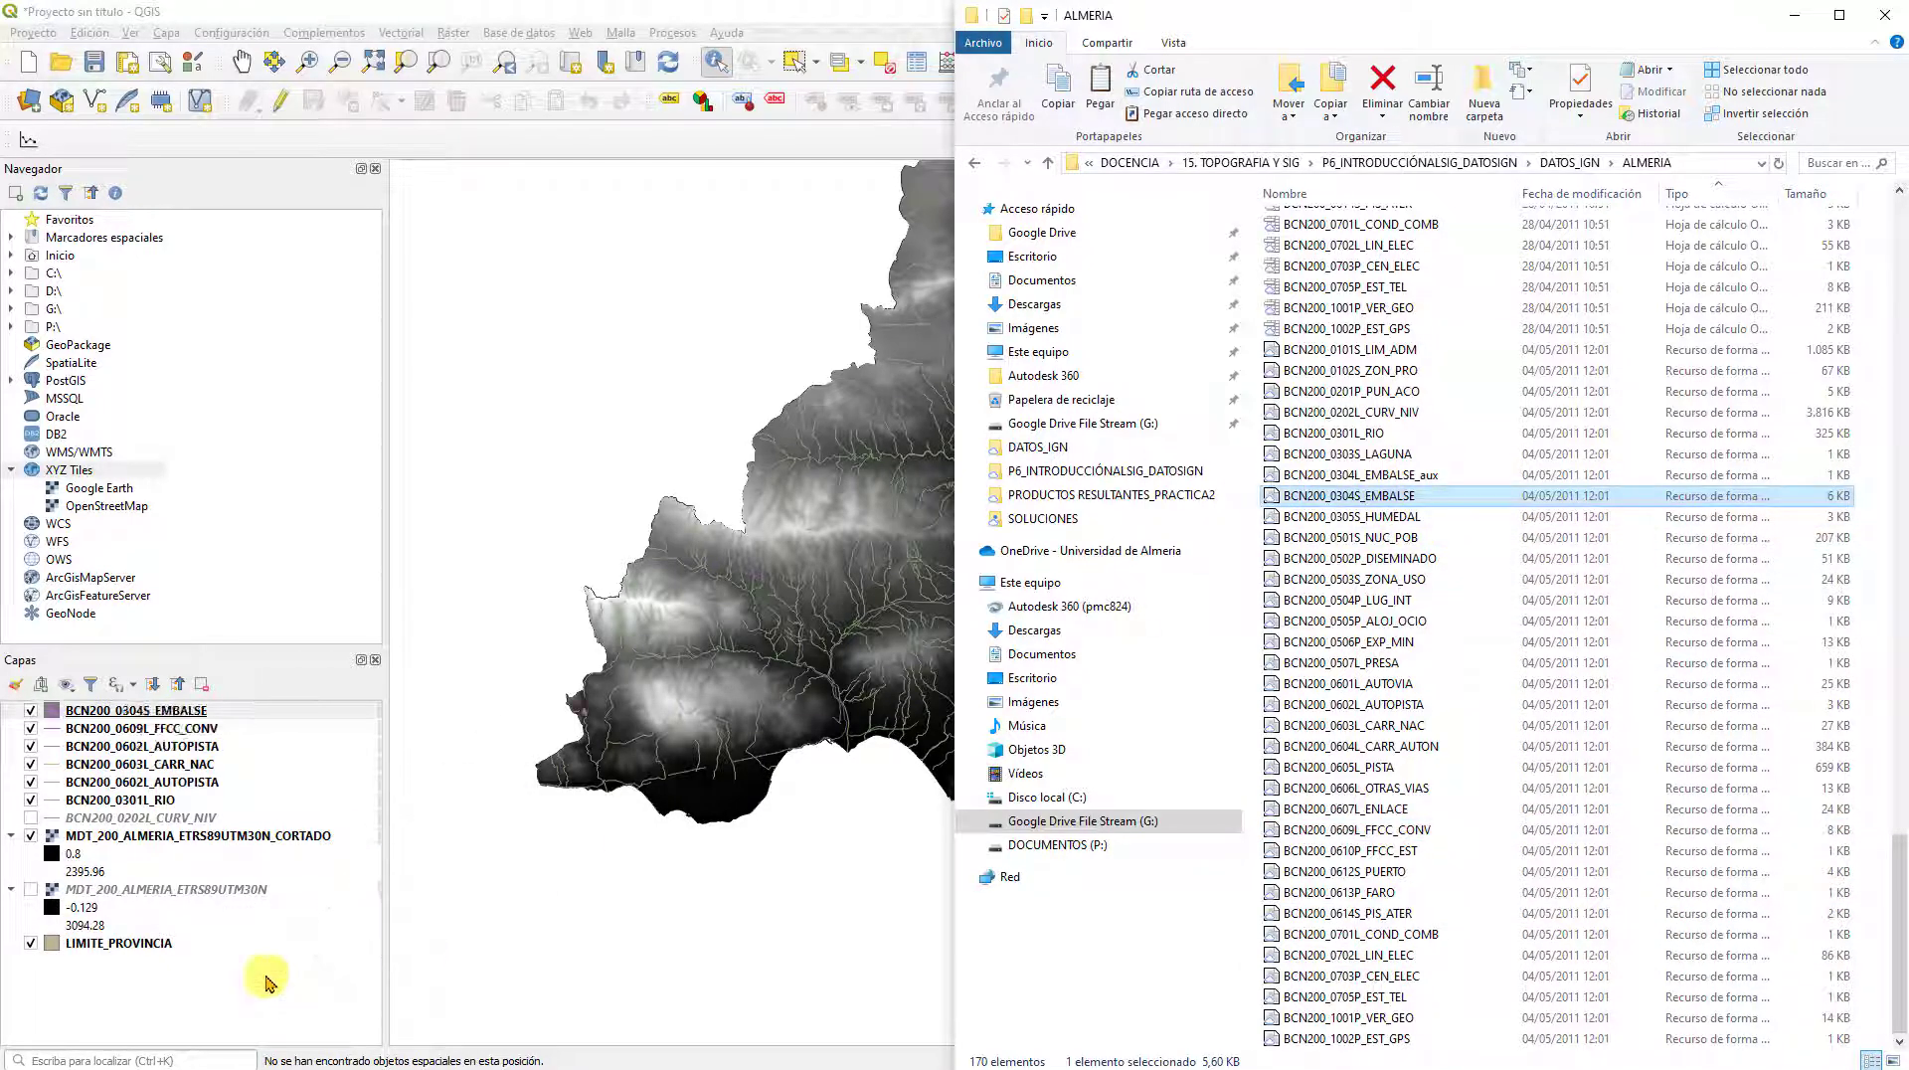
{"action": "left_click", "coordinate": [532, 489]}
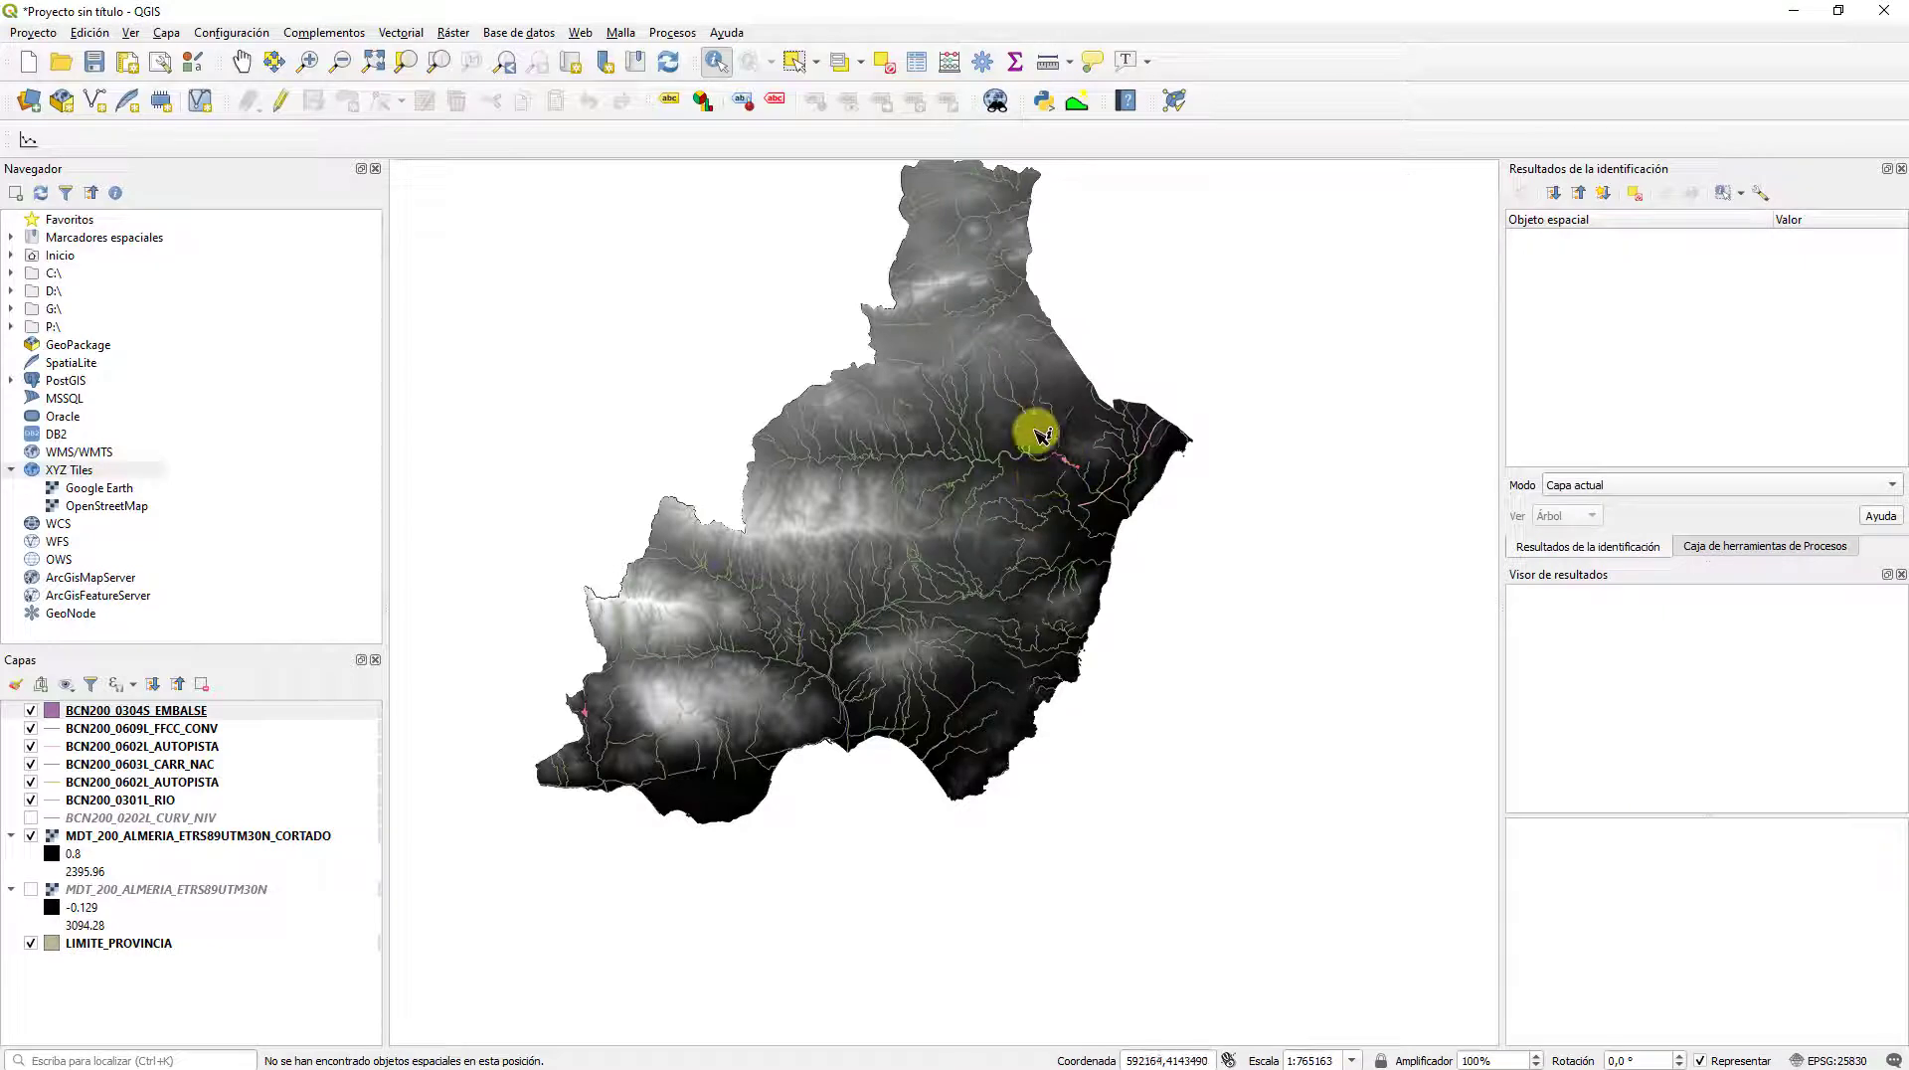
{"action": "scroll", "coordinate": [867, 585], "scroll_direction": "down", "scroll_amount": 1}
{"action": "scroll", "coordinate": [882, 584], "scroll_direction": "up", "scroll_amount": 1}
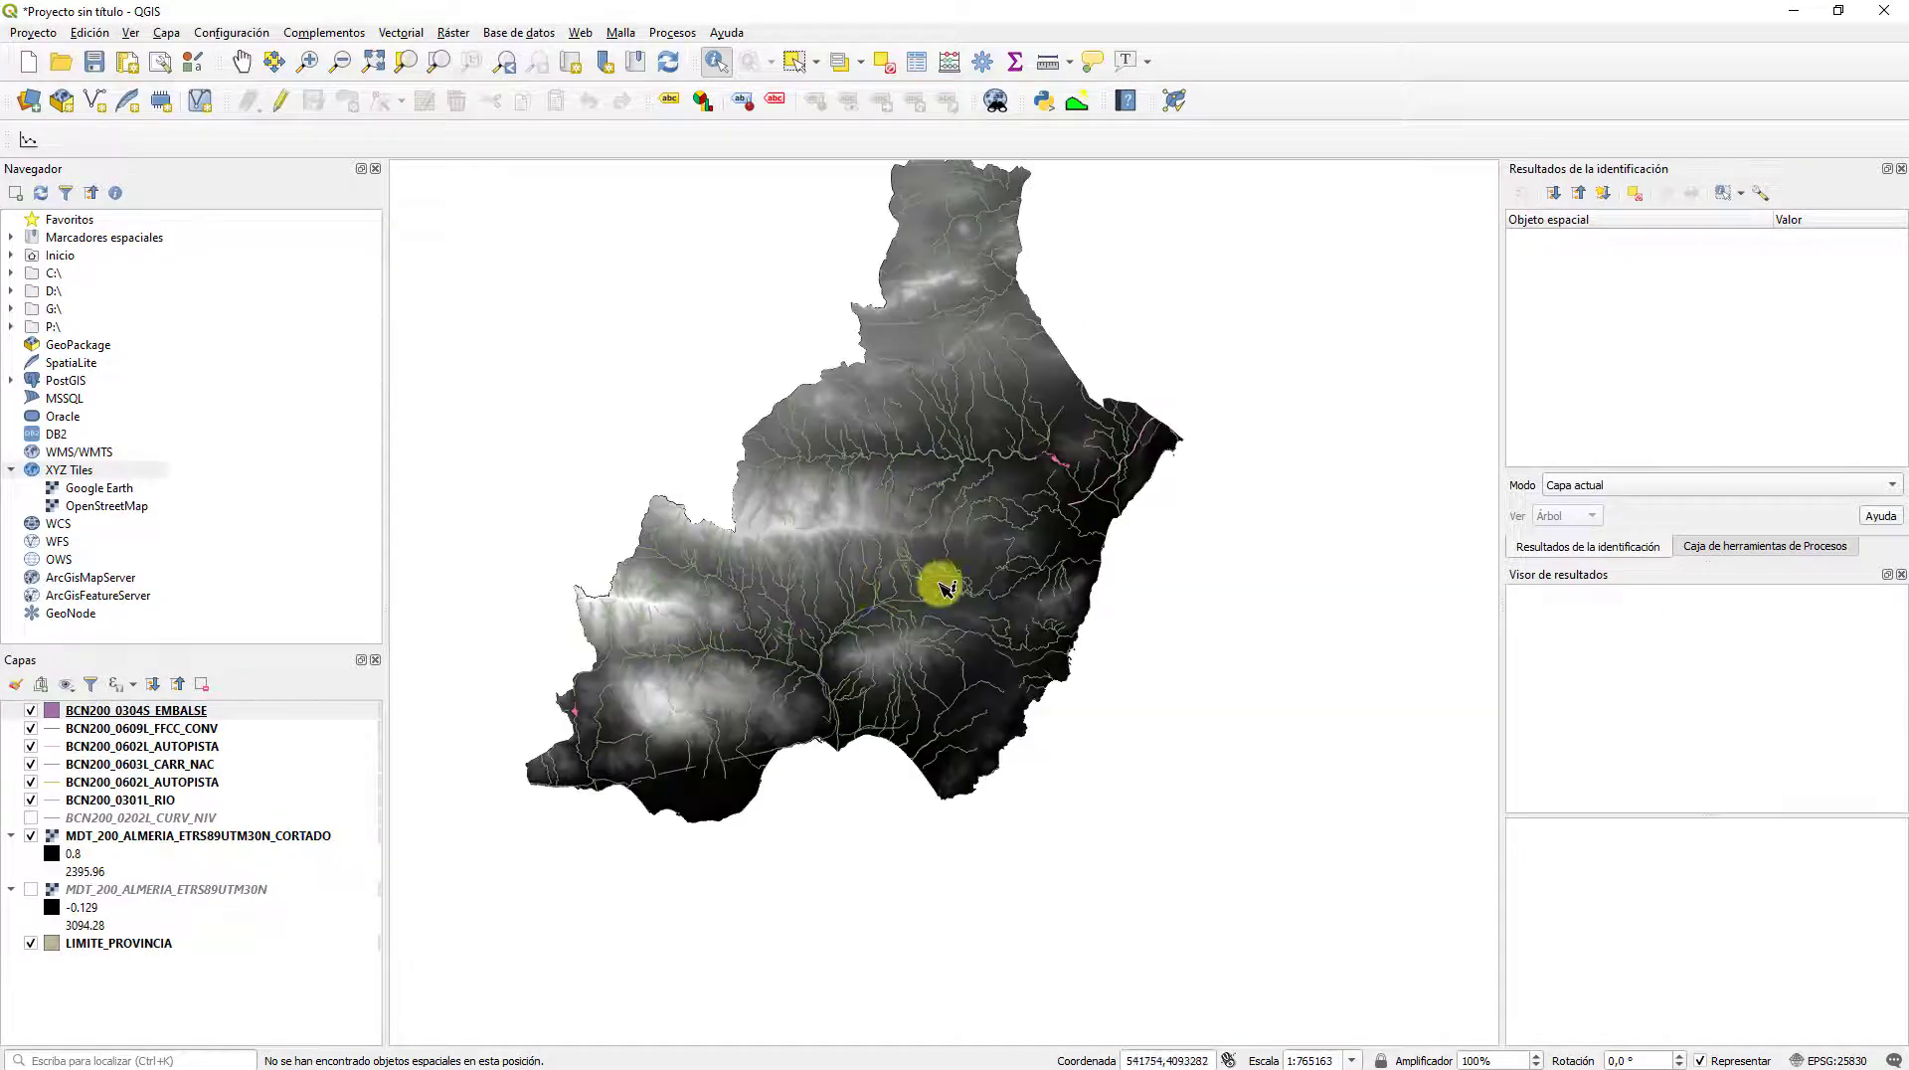
{"action": "scroll", "coordinate": [780, 696], "scroll_direction": "up", "scroll_amount": 1}
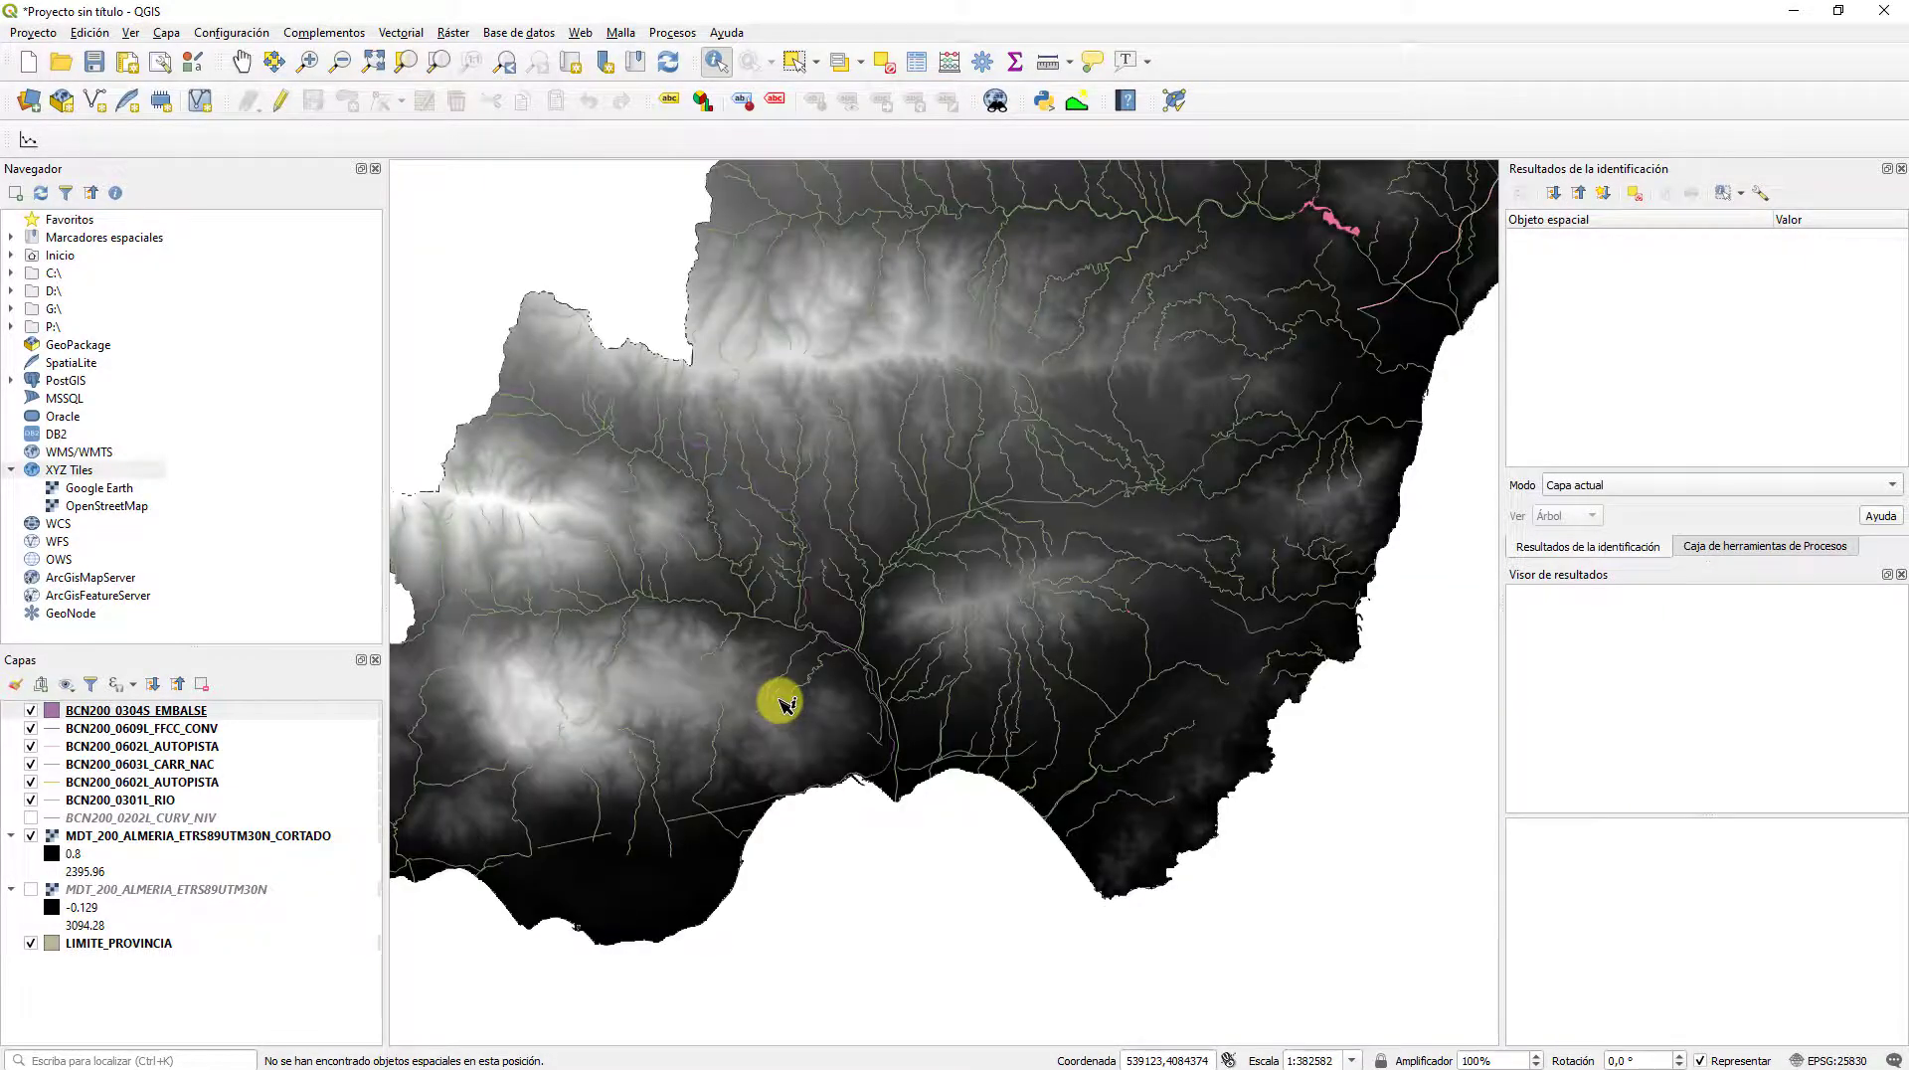
{"action": "scroll", "coordinate": [839, 610], "scroll_direction": "down", "scroll_amount": 1}
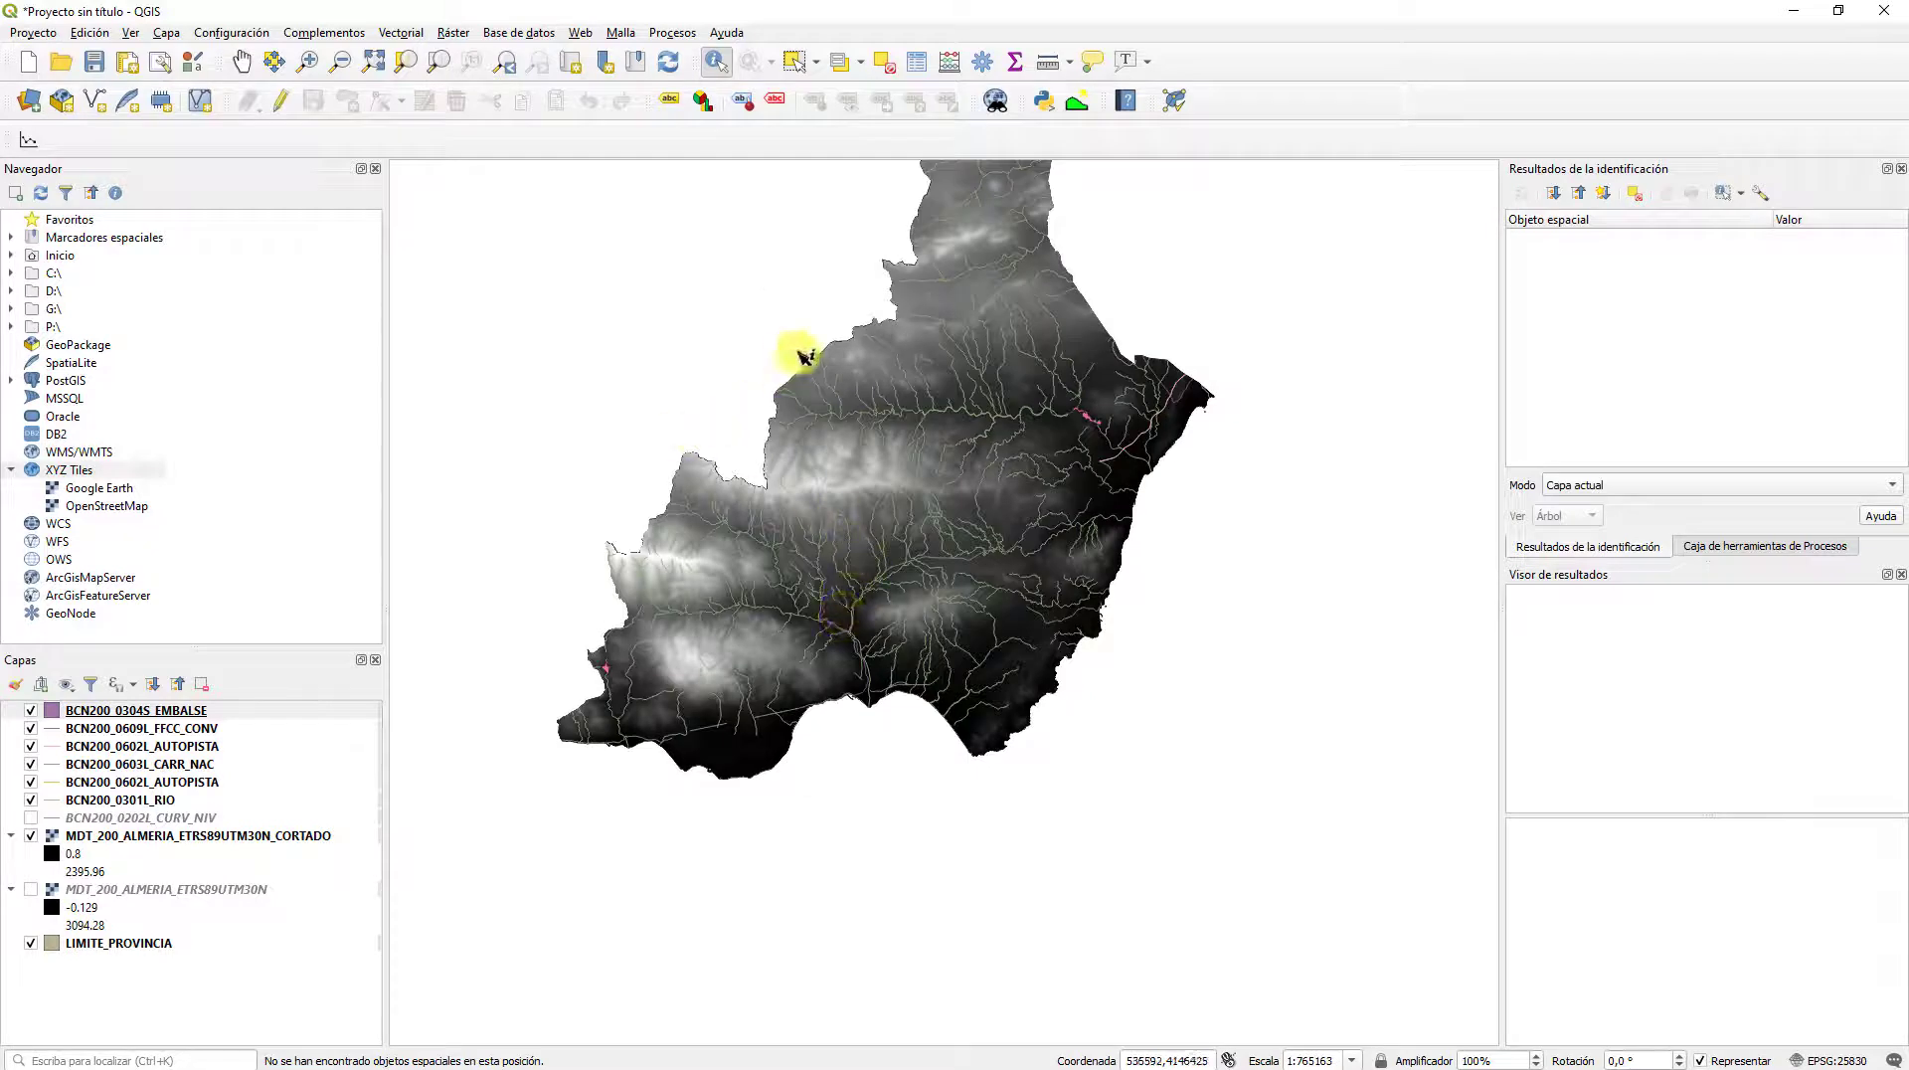
{"action": "left_click_drag", "start_coordinate": [703, 370], "coordinate": [779, 468]}
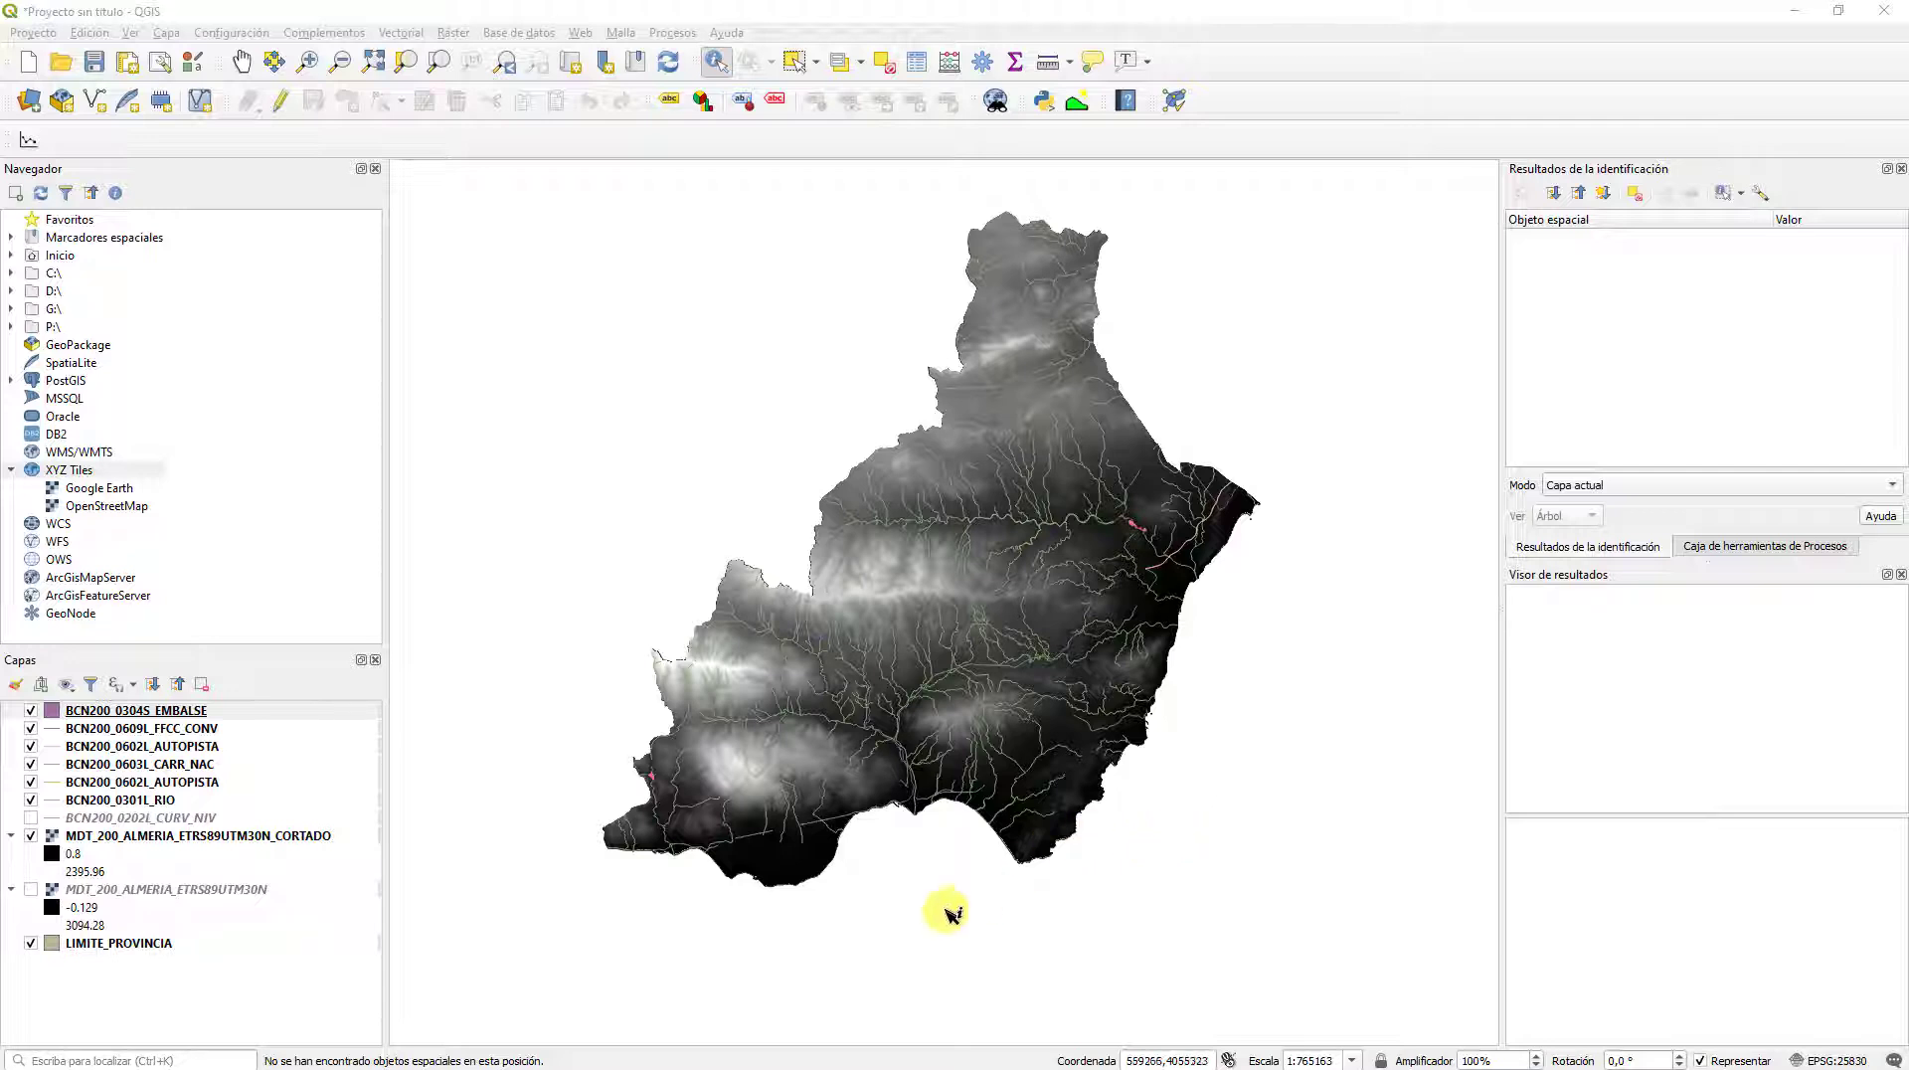
Step: Hide the reservoir, railway, motorway, national road and river layers, keeping only the clipped terrain and province limit visible
{"action": "left_click", "coordinate": [32, 712]}
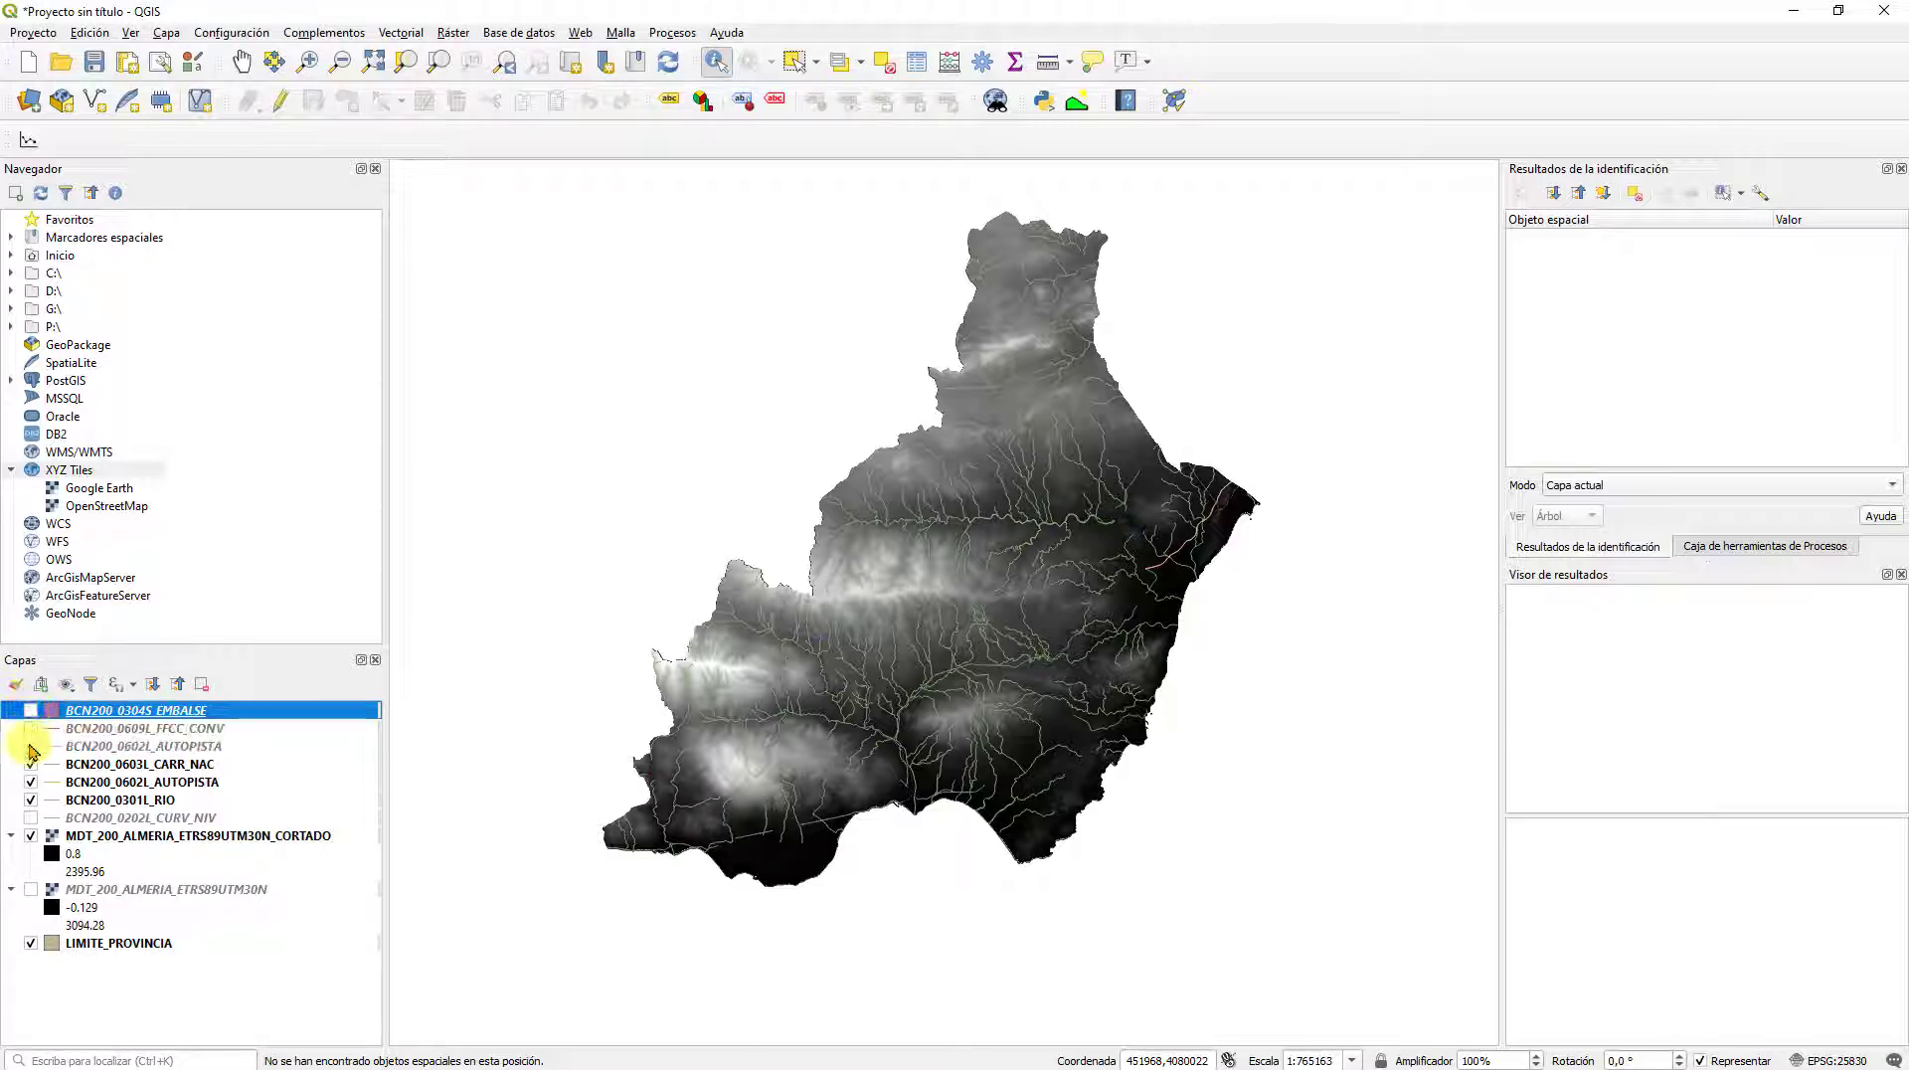
{"action": "left_click", "coordinate": [31, 765]}
{"action": "left_click", "coordinate": [30, 800]}
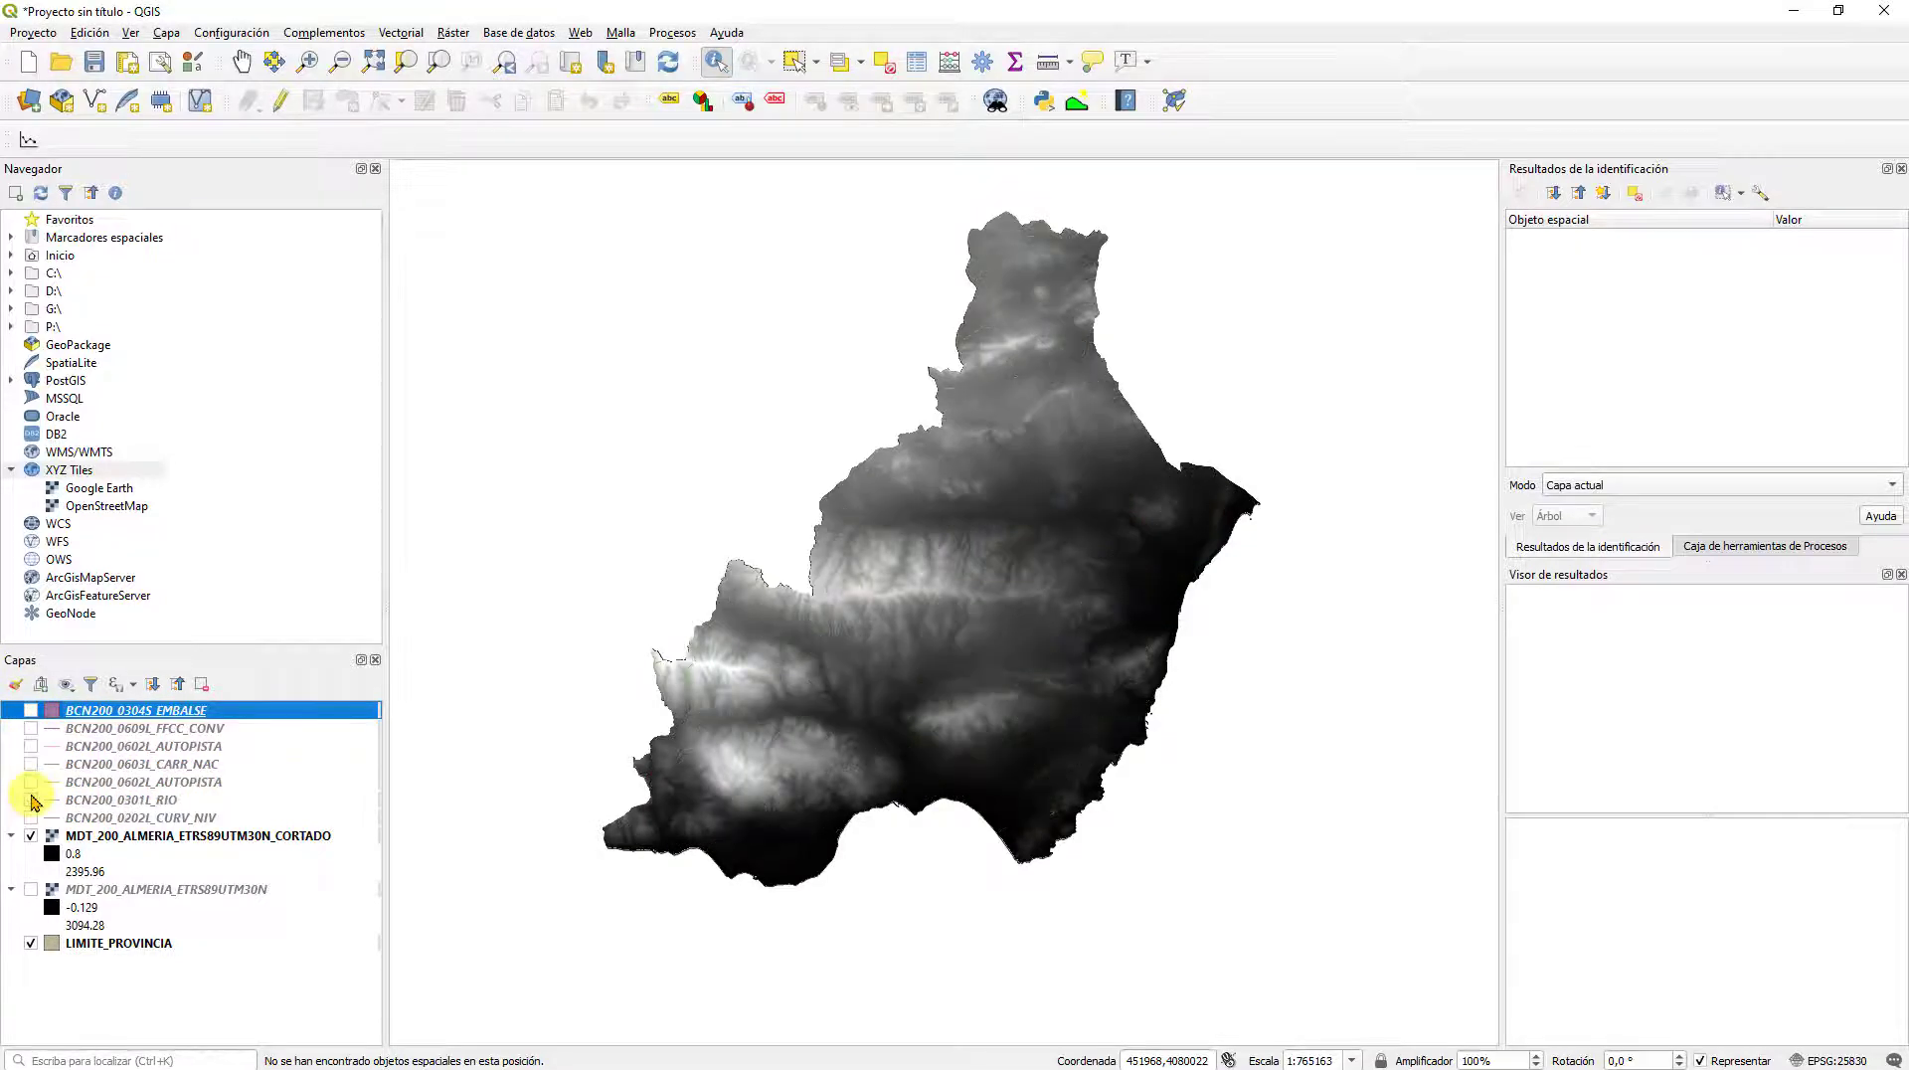
Step: Add the BCN200_0102S_ZON_PRO protected areas shapefile from the ALMERIA folder, and identify the attributes of the large southeastern coastal zone
{"action": "mouse_move", "coordinate": [696, 1060]}
{"action": "left_click", "coordinate": [758, 1056]}
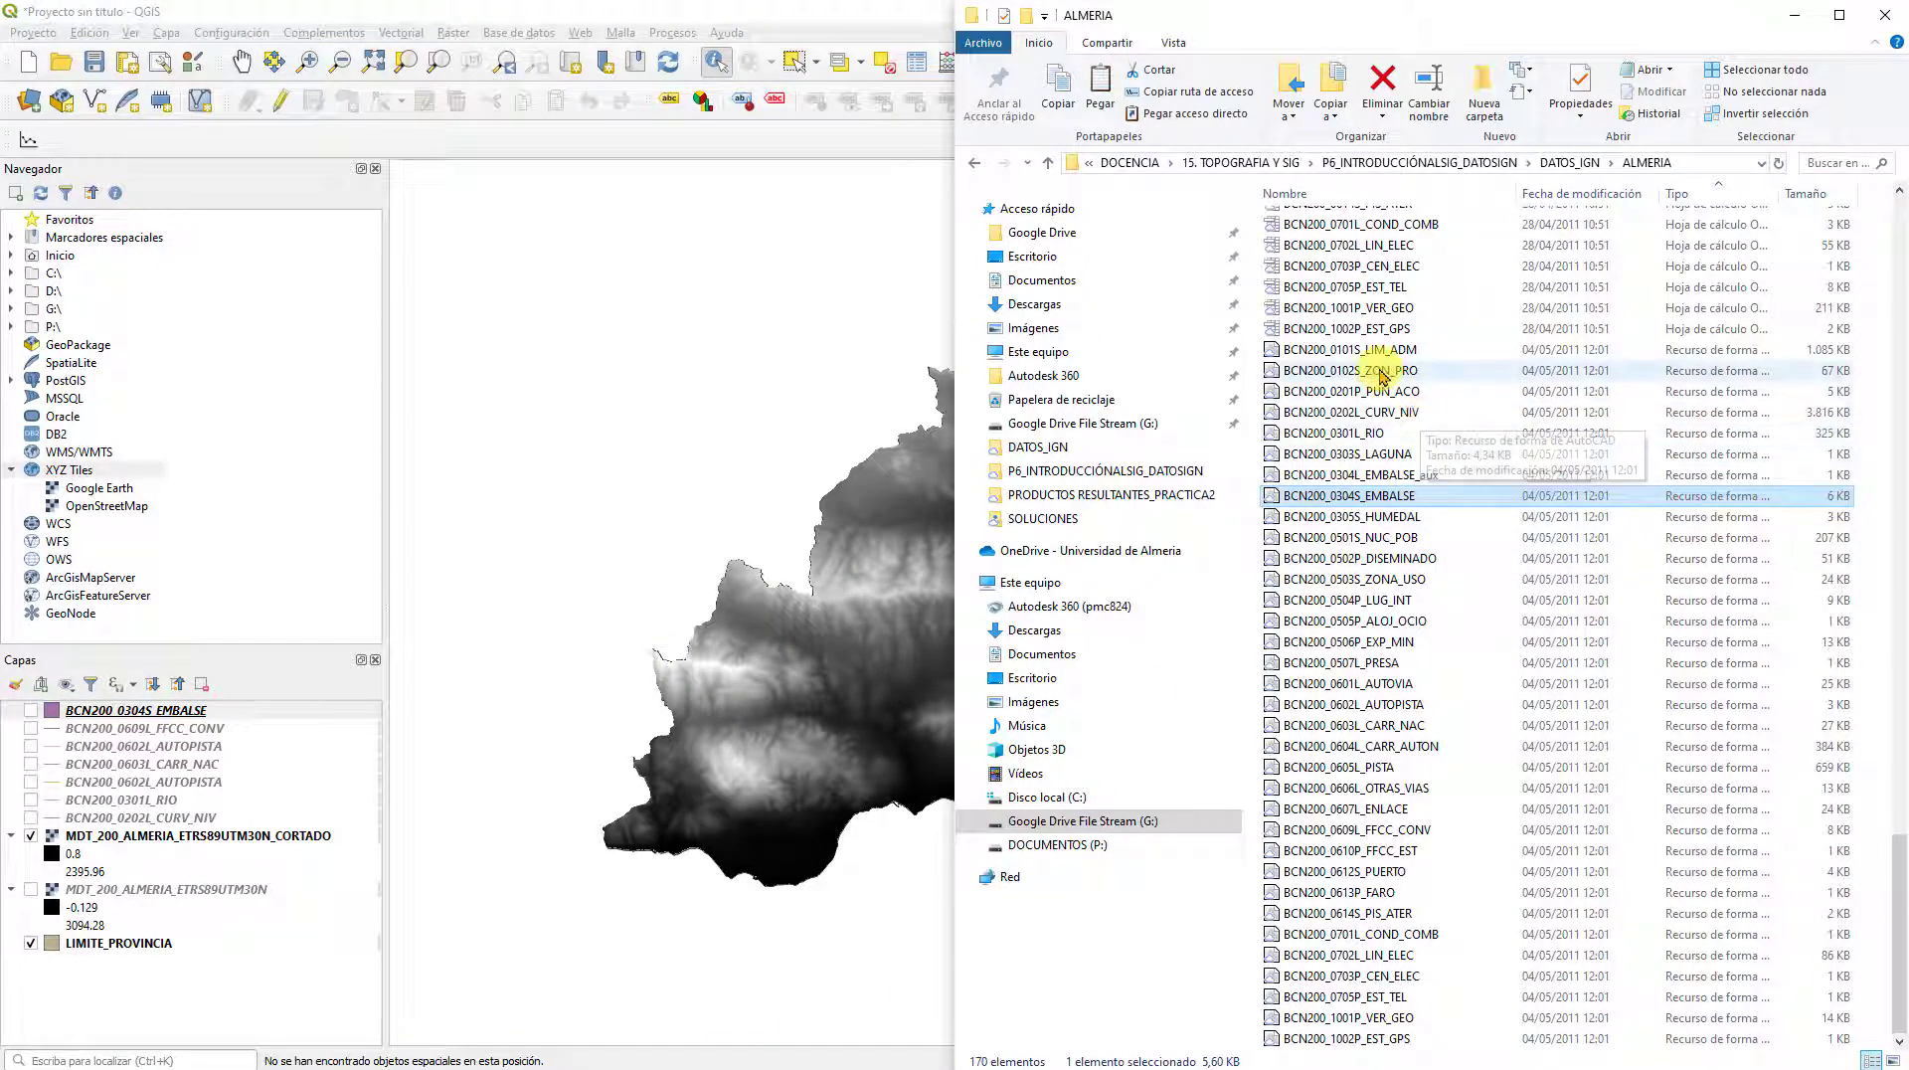
{"action": "left_click_drag", "start_coordinate": [1389, 370], "coordinate": [194, 1003]}
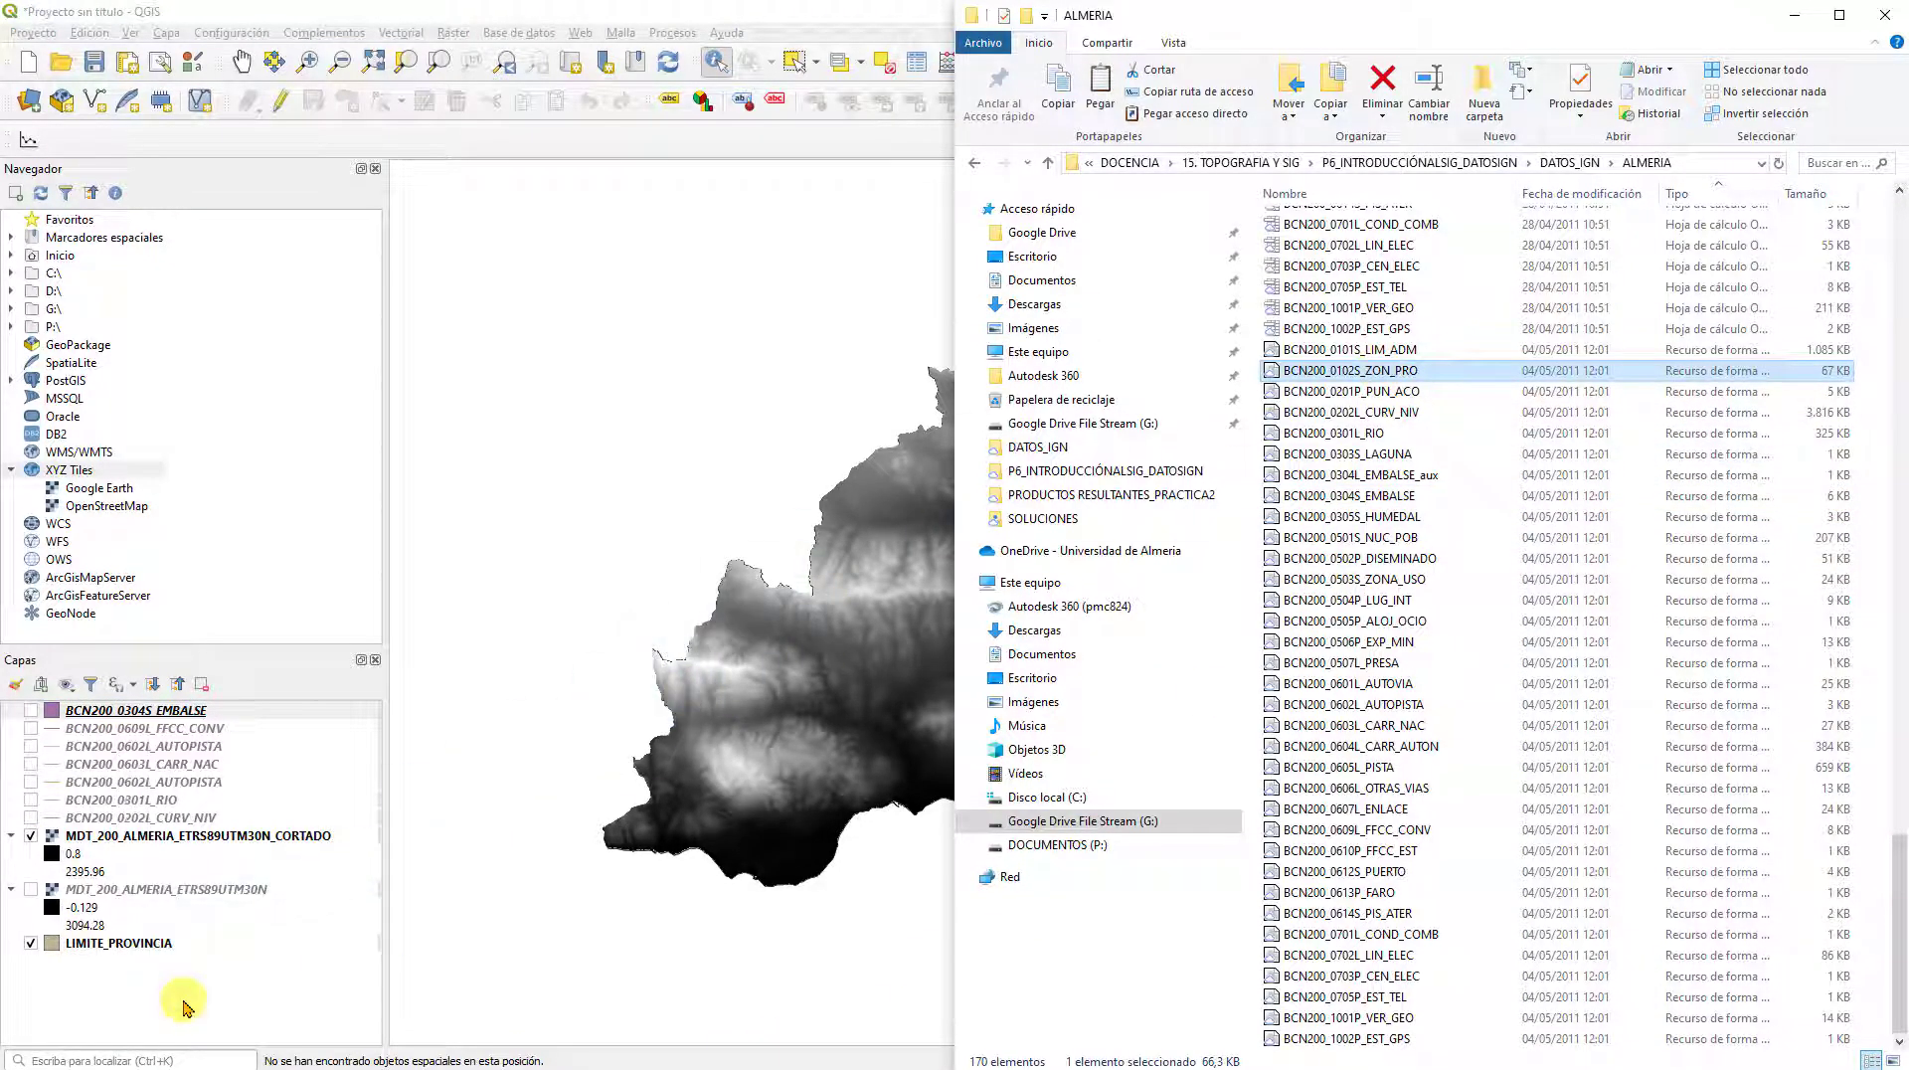
{"action": "left_click", "coordinate": [595, 737]}
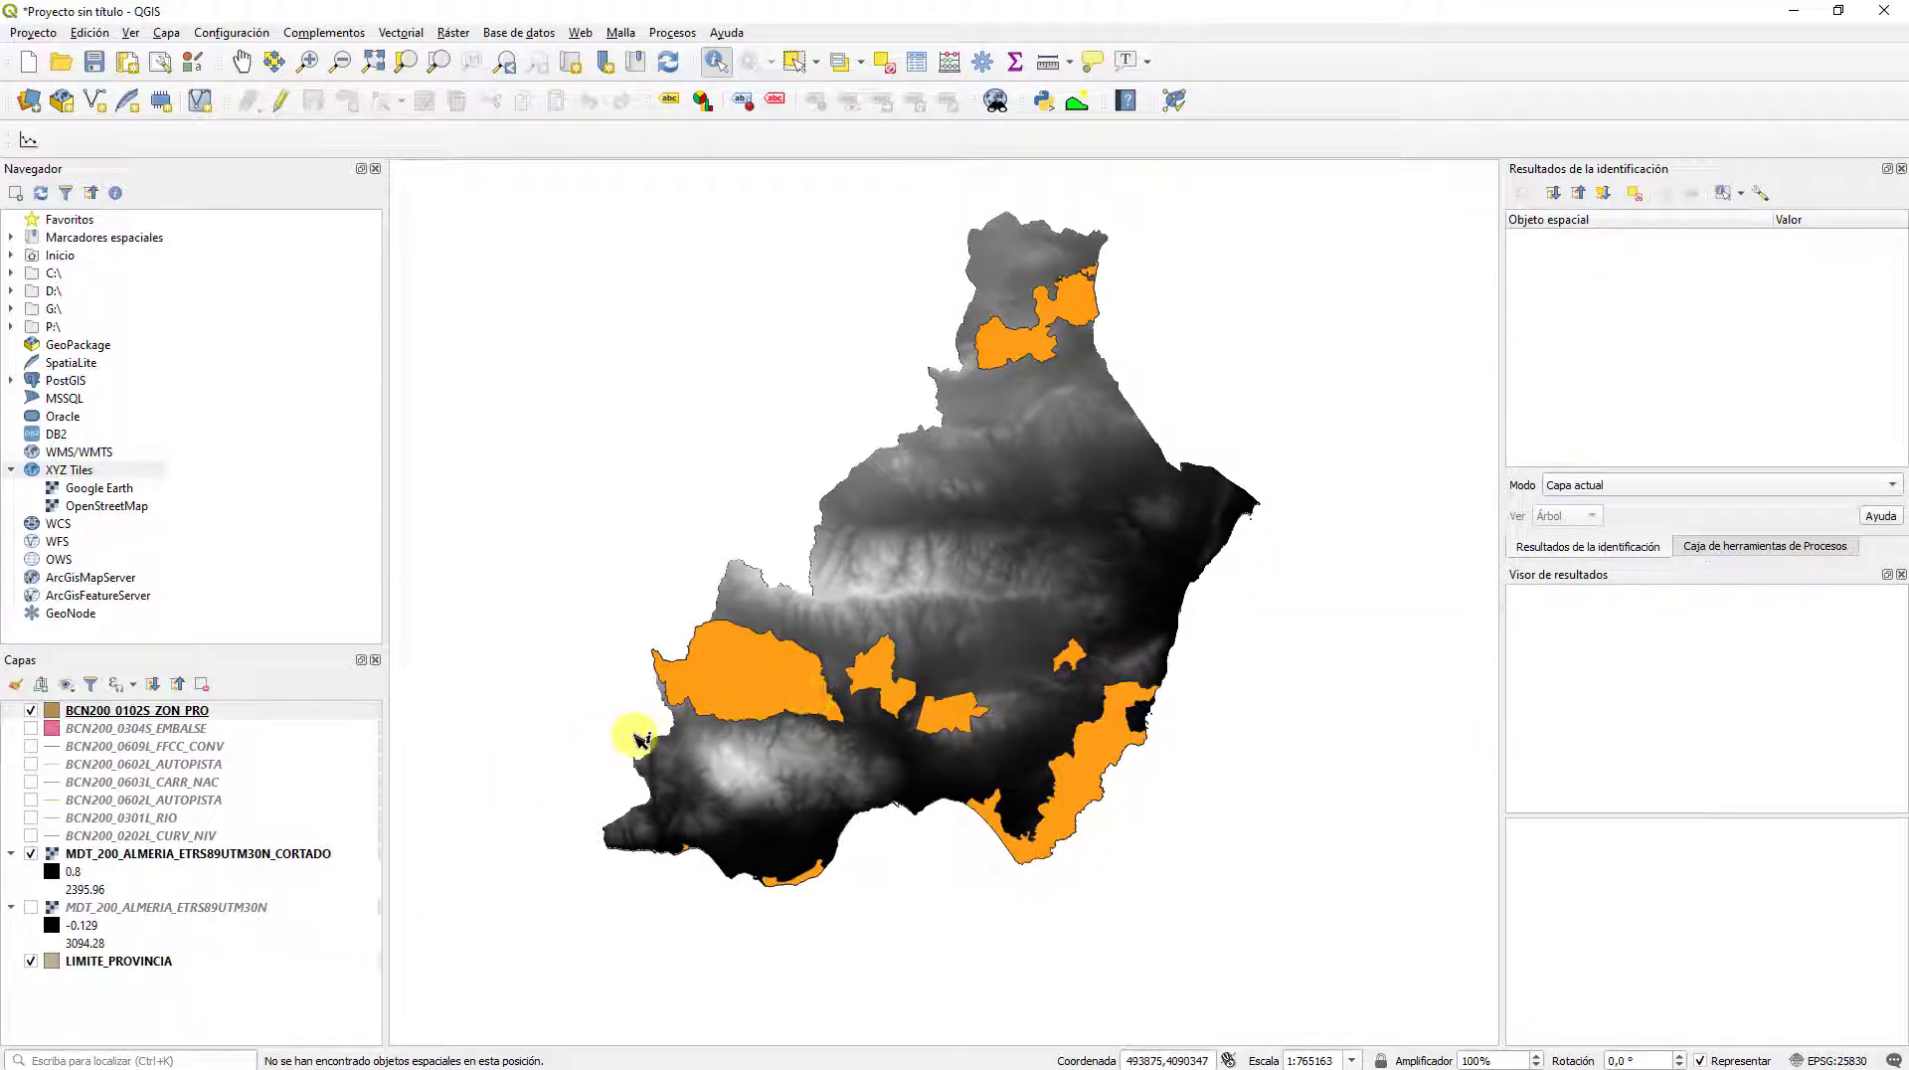
{"action": "left_click", "coordinate": [1104, 768]}
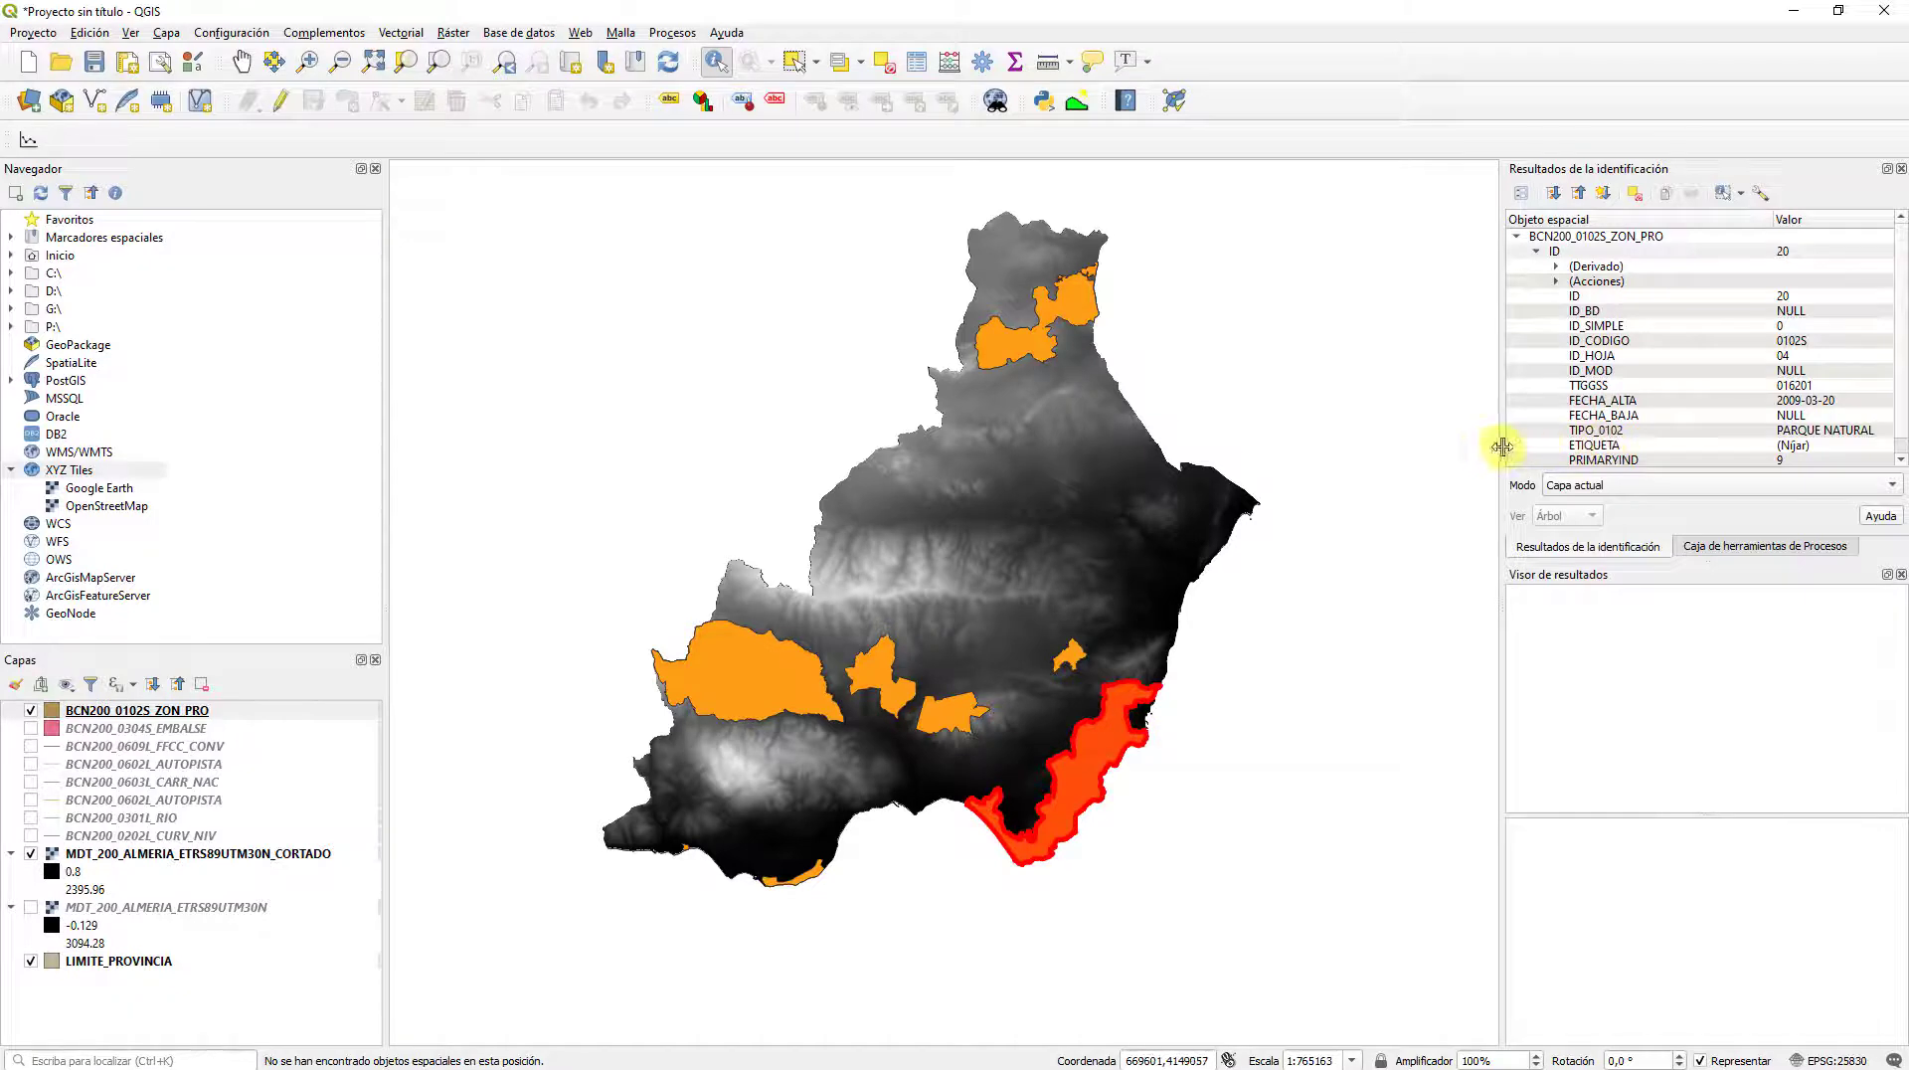
Step: Widen the identification results and identify the attributes of the protected areas across the province, including their type and label
{"action": "left_click_drag", "start_coordinate": [1501, 447], "coordinate": [1310, 465]}
{"action": "left_click", "coordinate": [979, 308]}
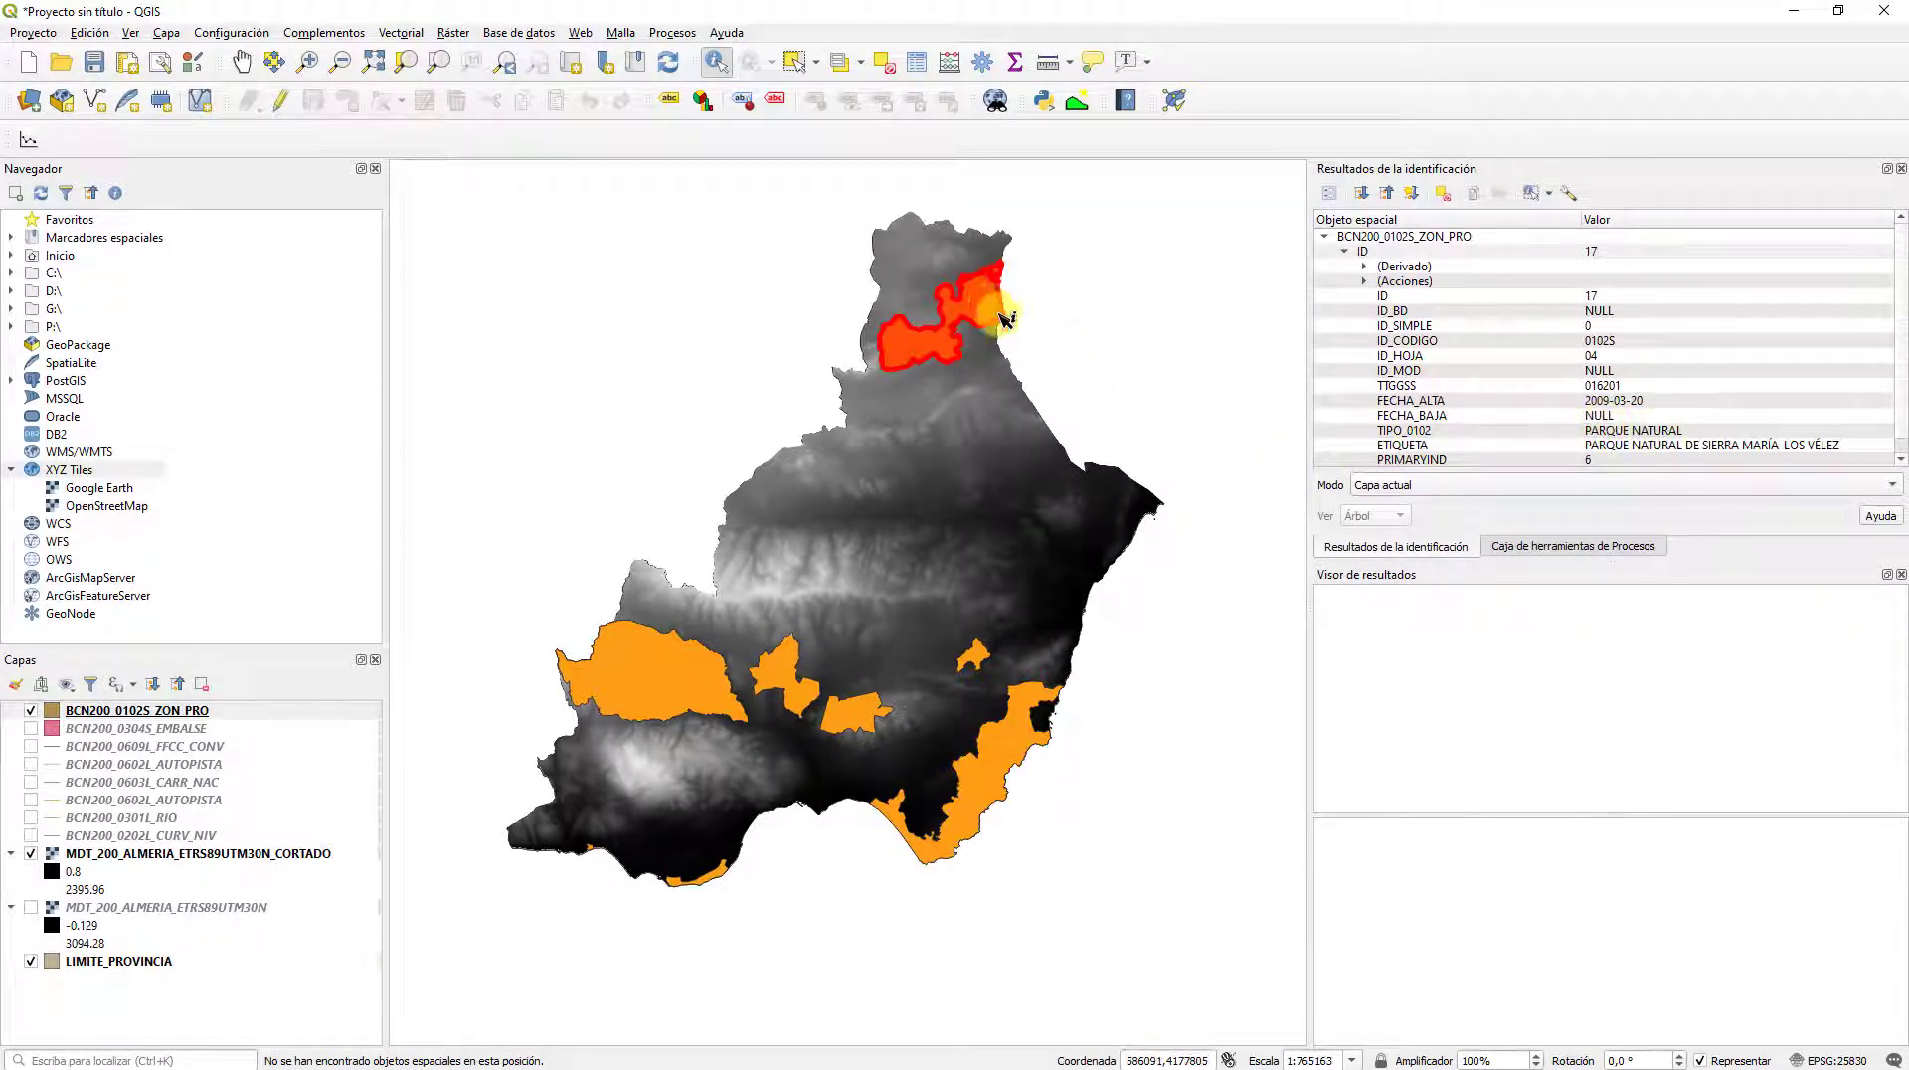
{"action": "left_click", "coordinate": [1010, 708]}
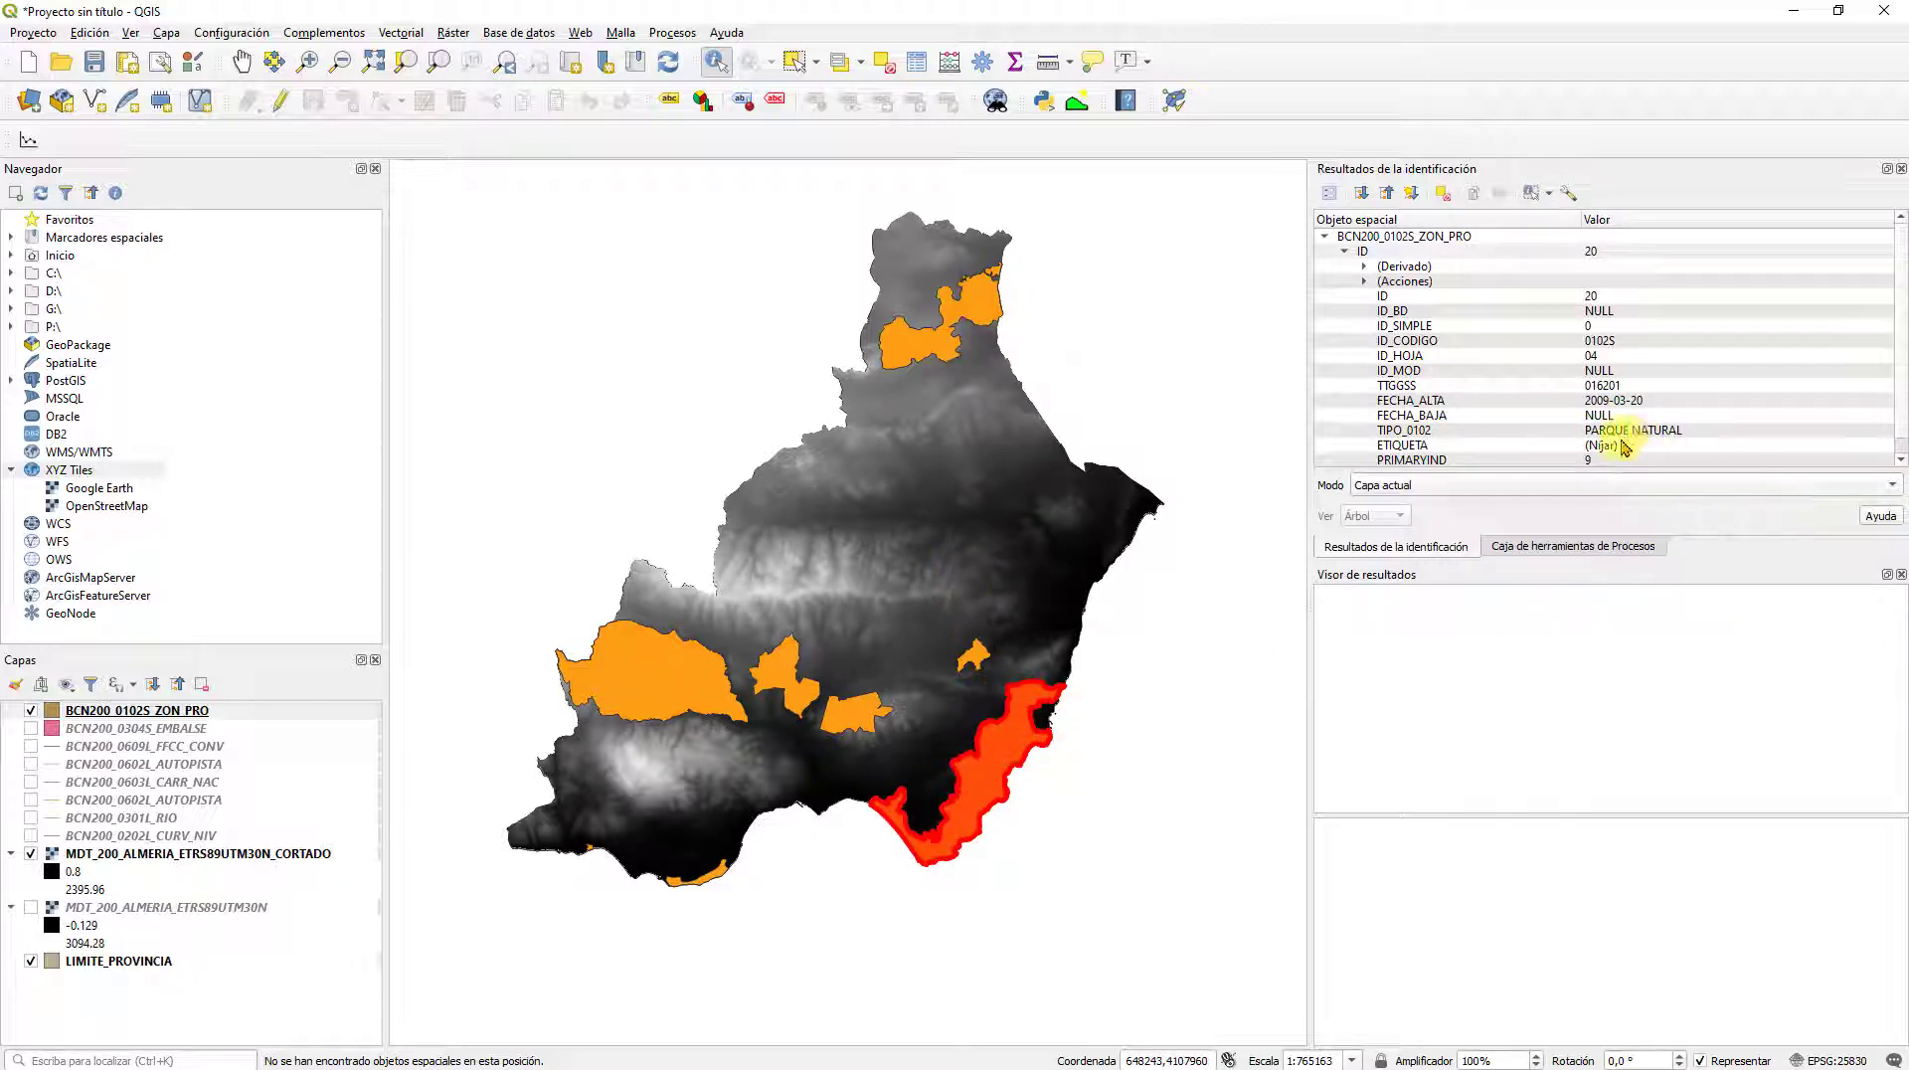
{"action": "left_click", "coordinate": [824, 673]}
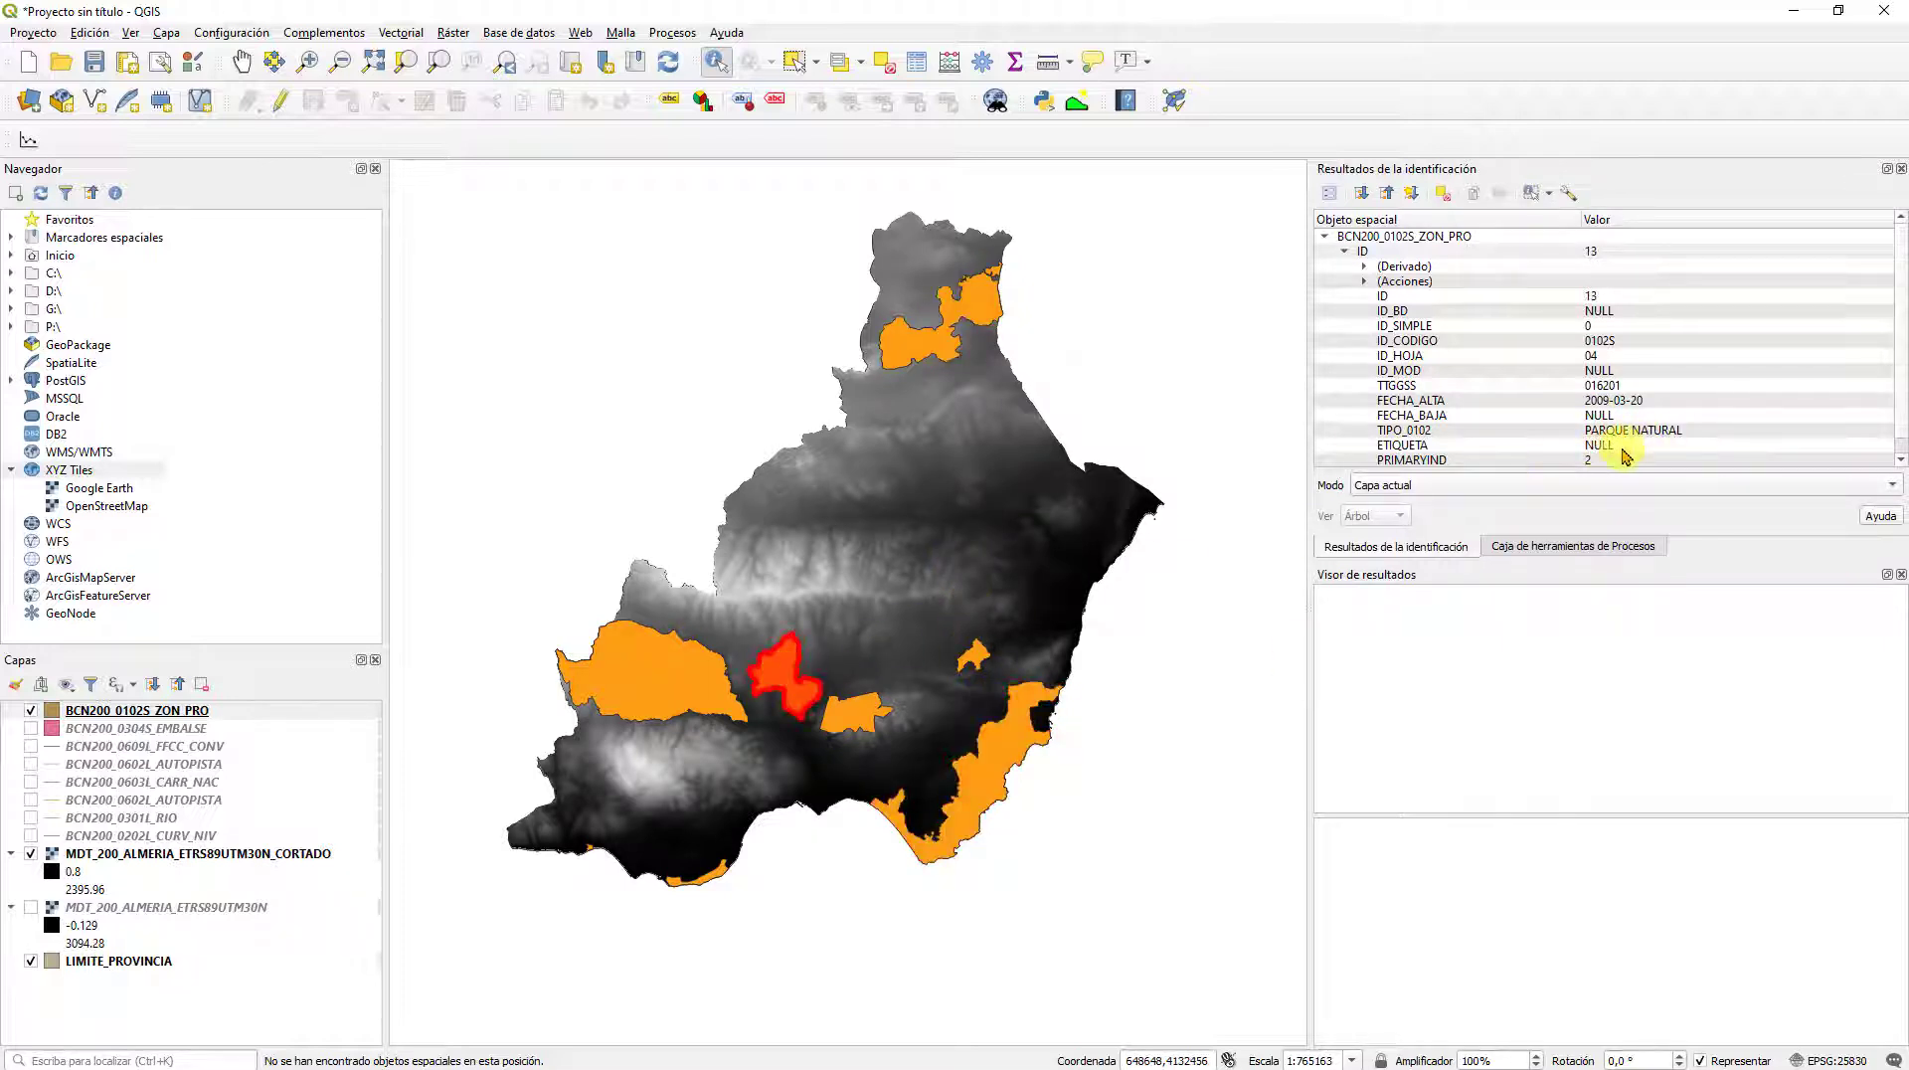
{"action": "left_click", "coordinate": [853, 709]}
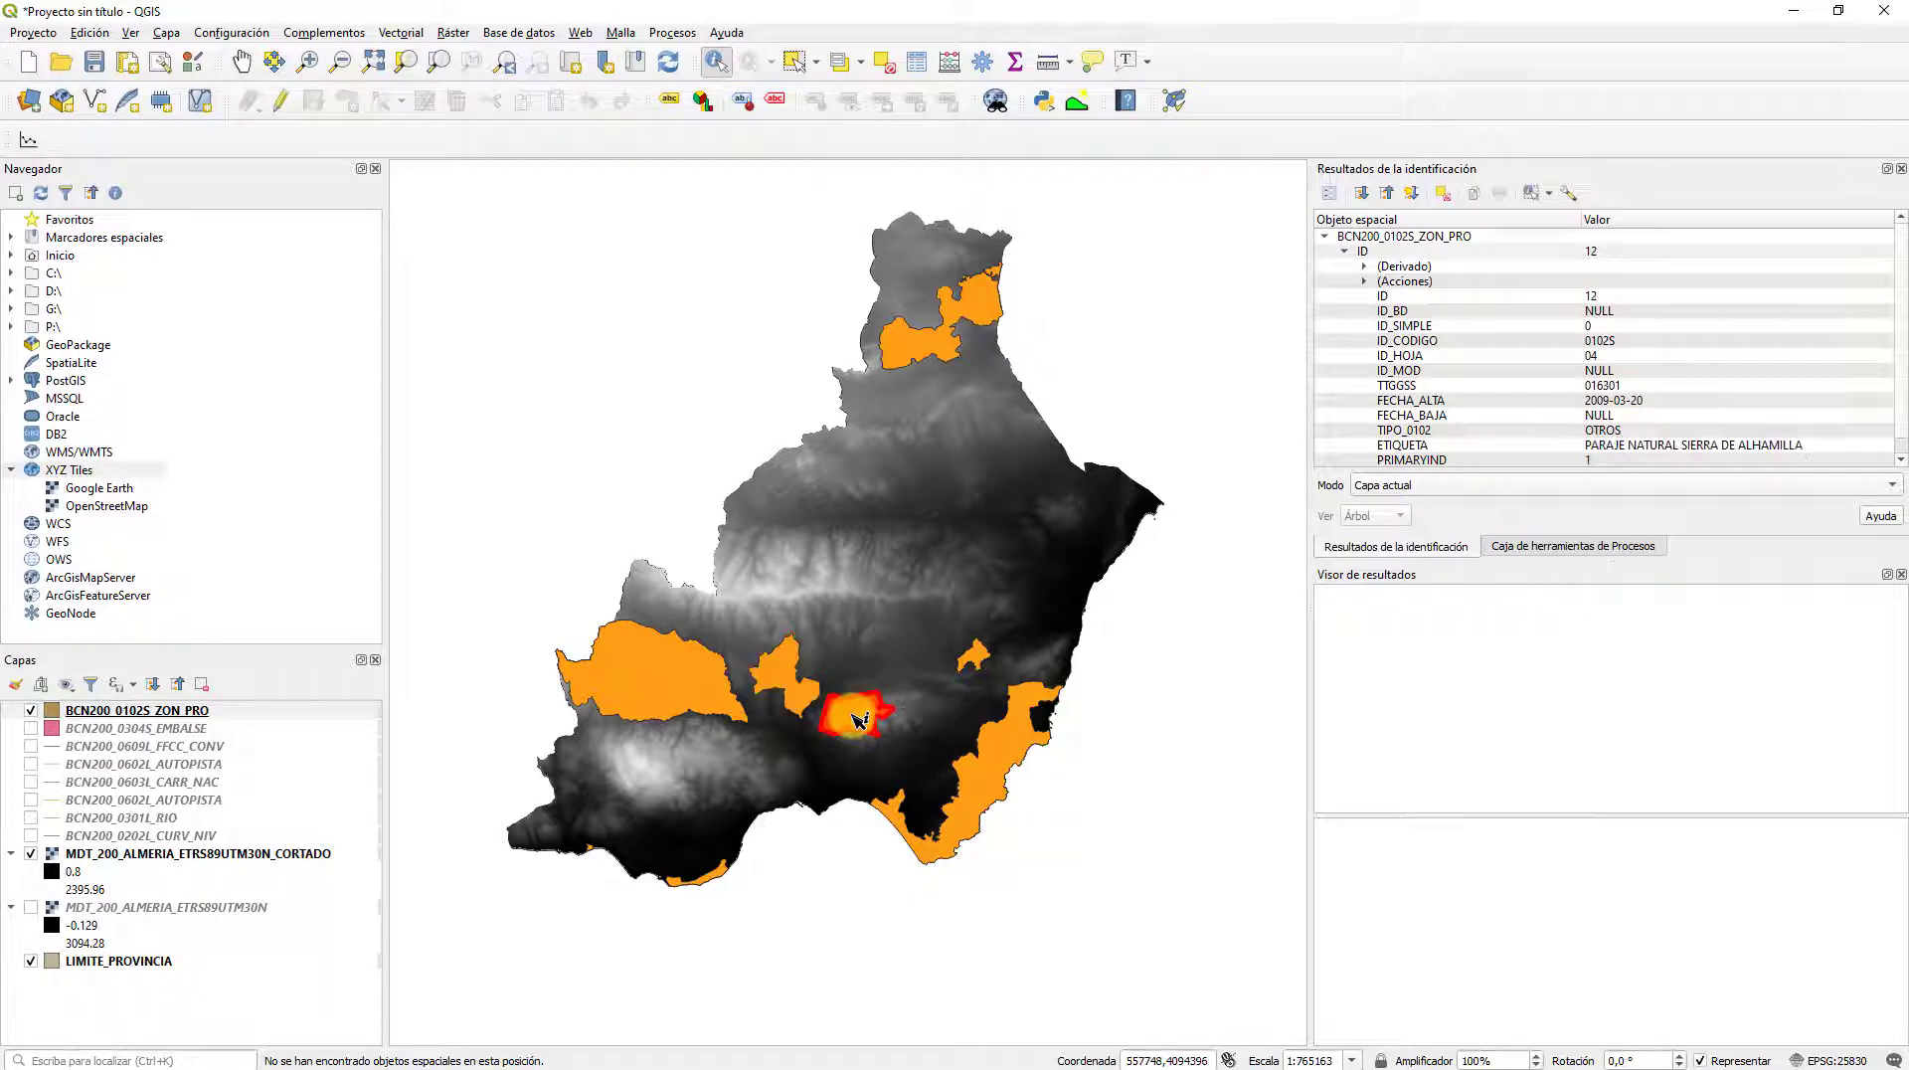
{"action": "left_click", "coordinate": [979, 659]}
{"action": "left_click", "coordinate": [651, 682]}
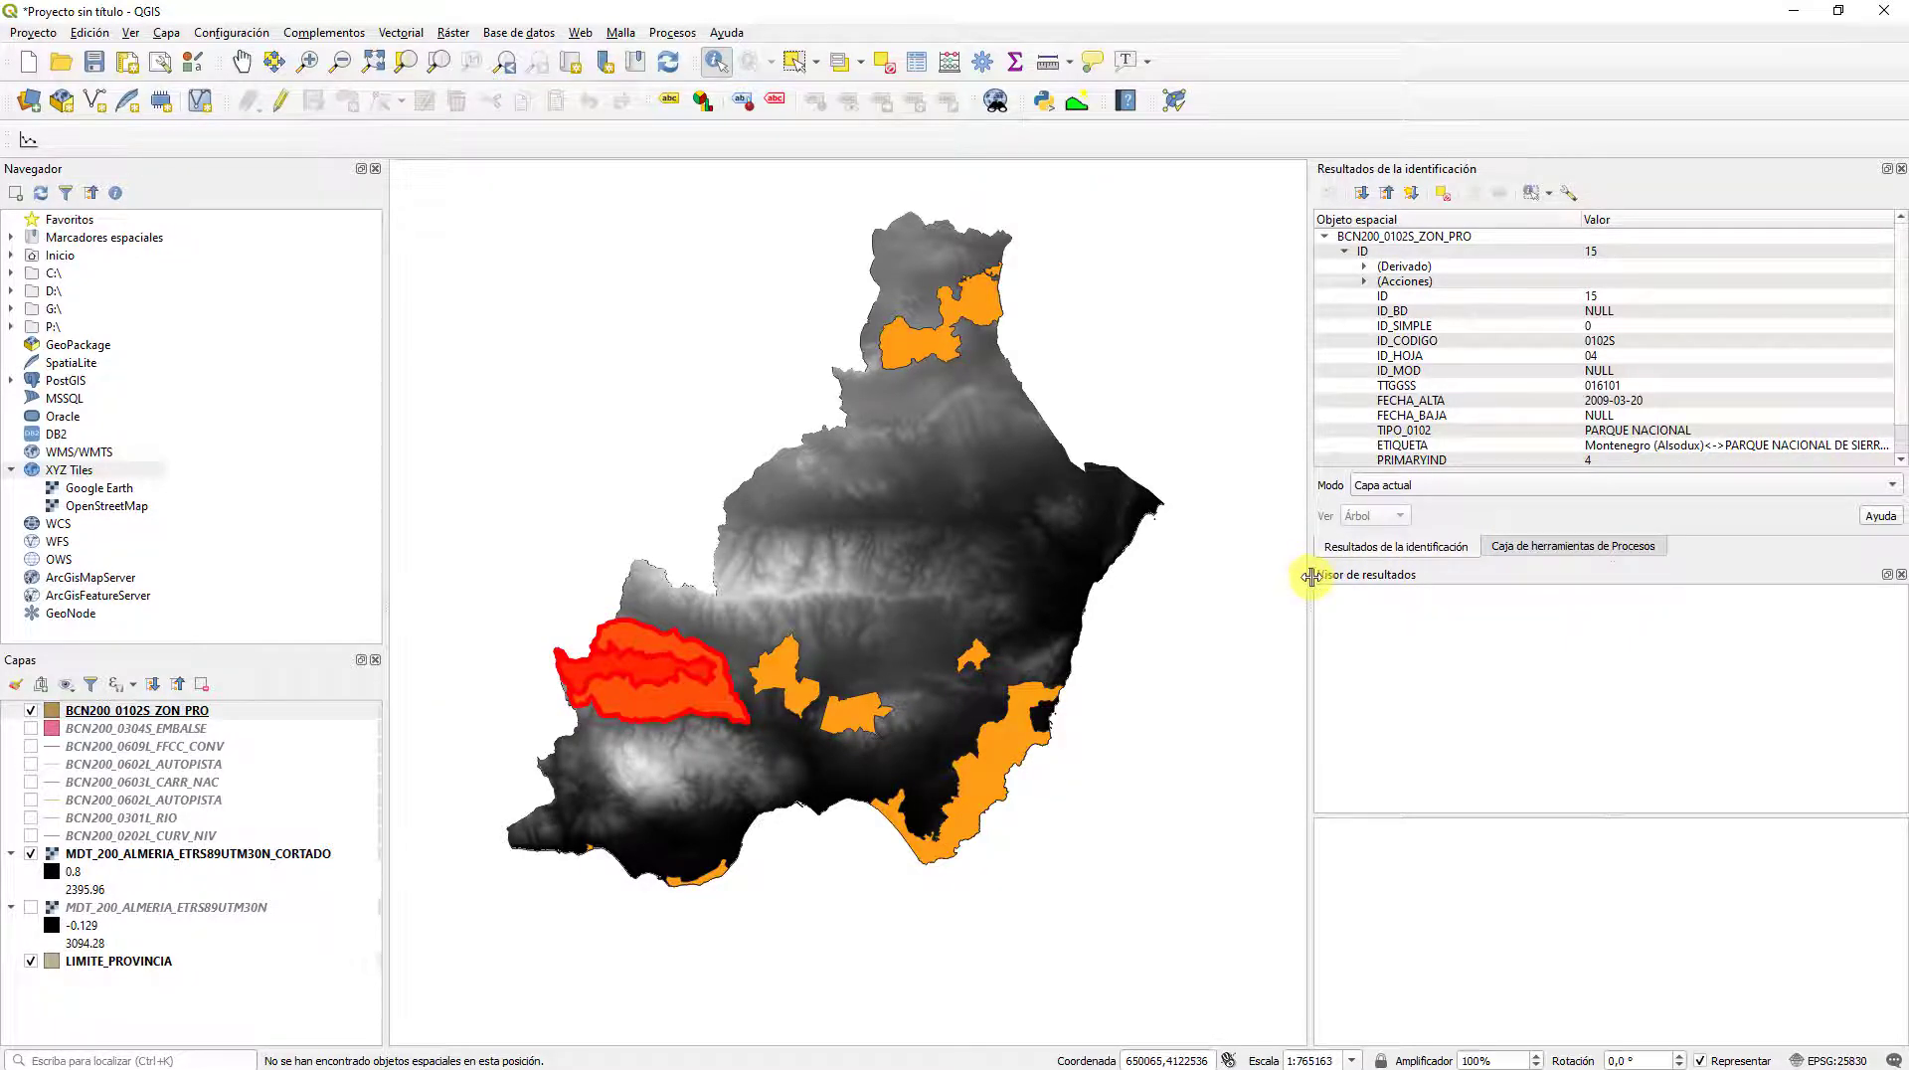
{"action": "left_click_drag", "start_coordinate": [1311, 577], "coordinate": [1265, 599]}
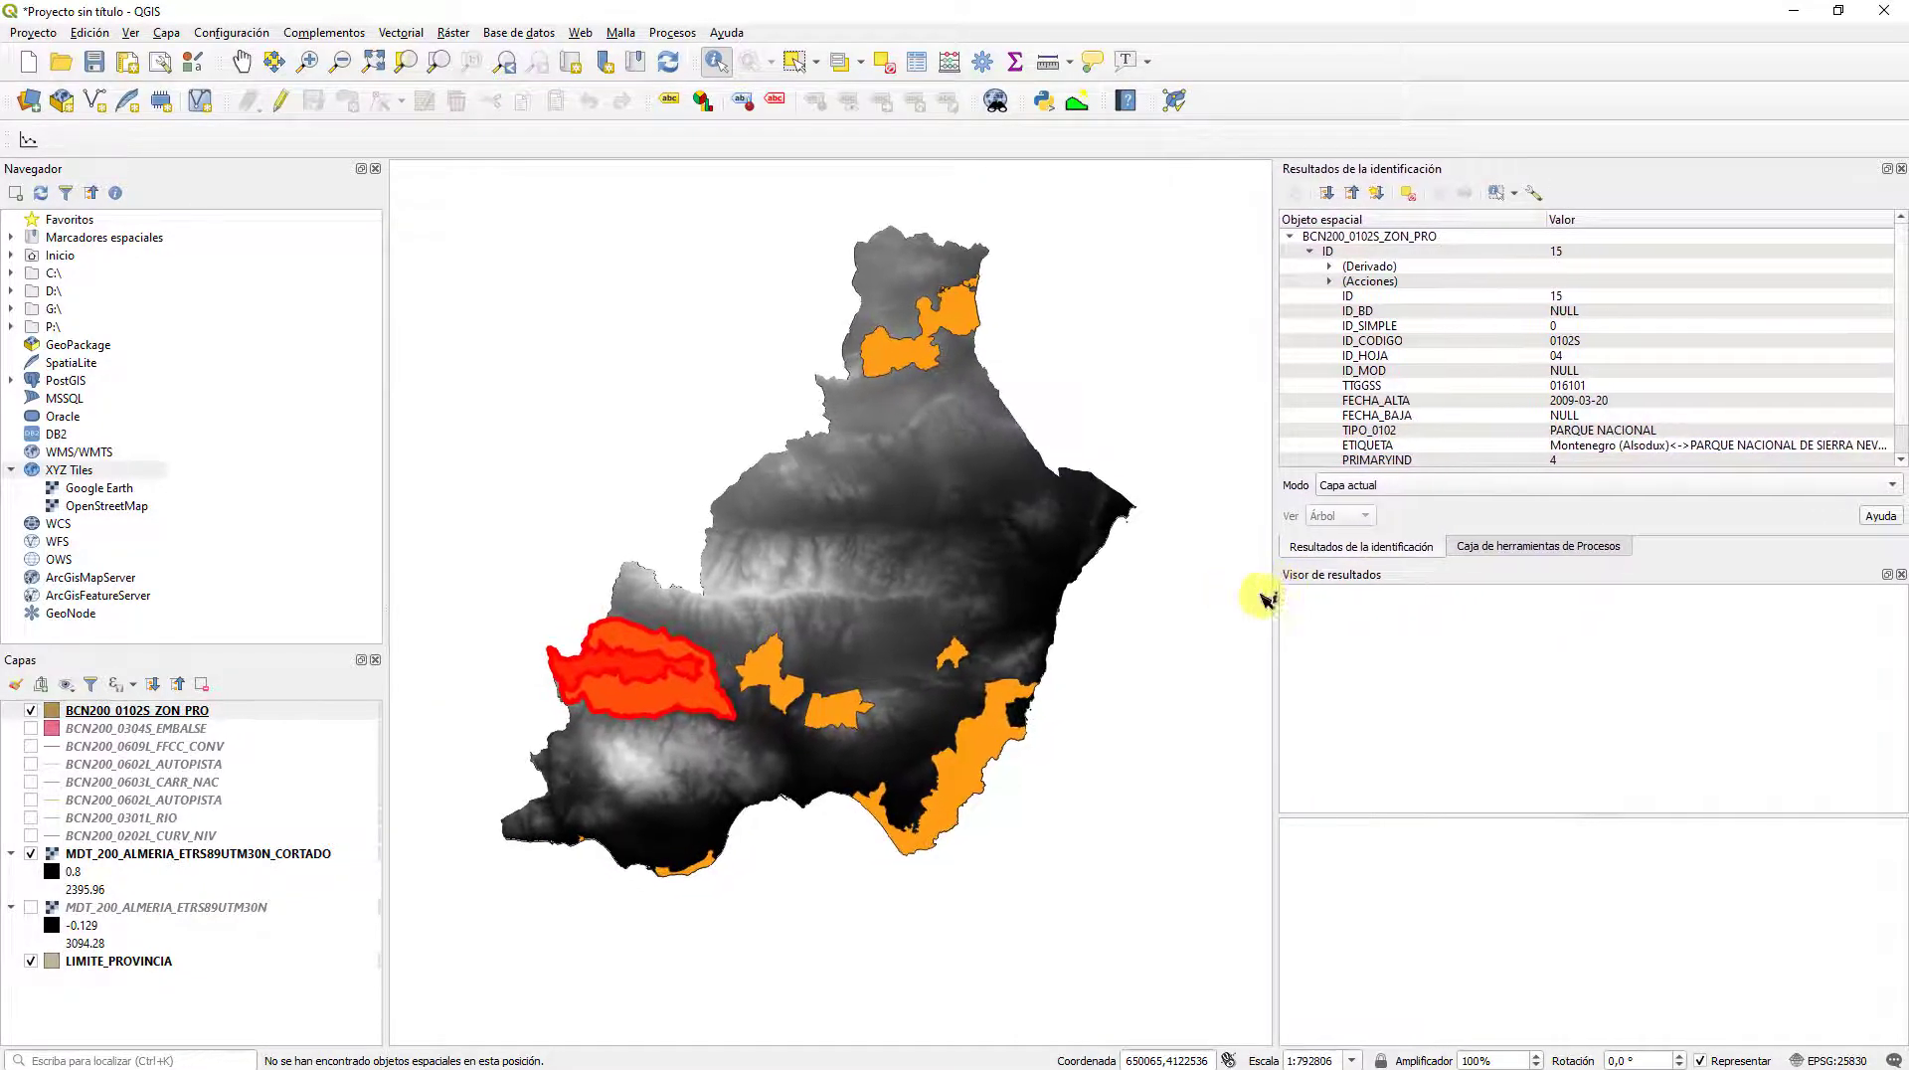
{"action": "left_click", "coordinate": [704, 868]}
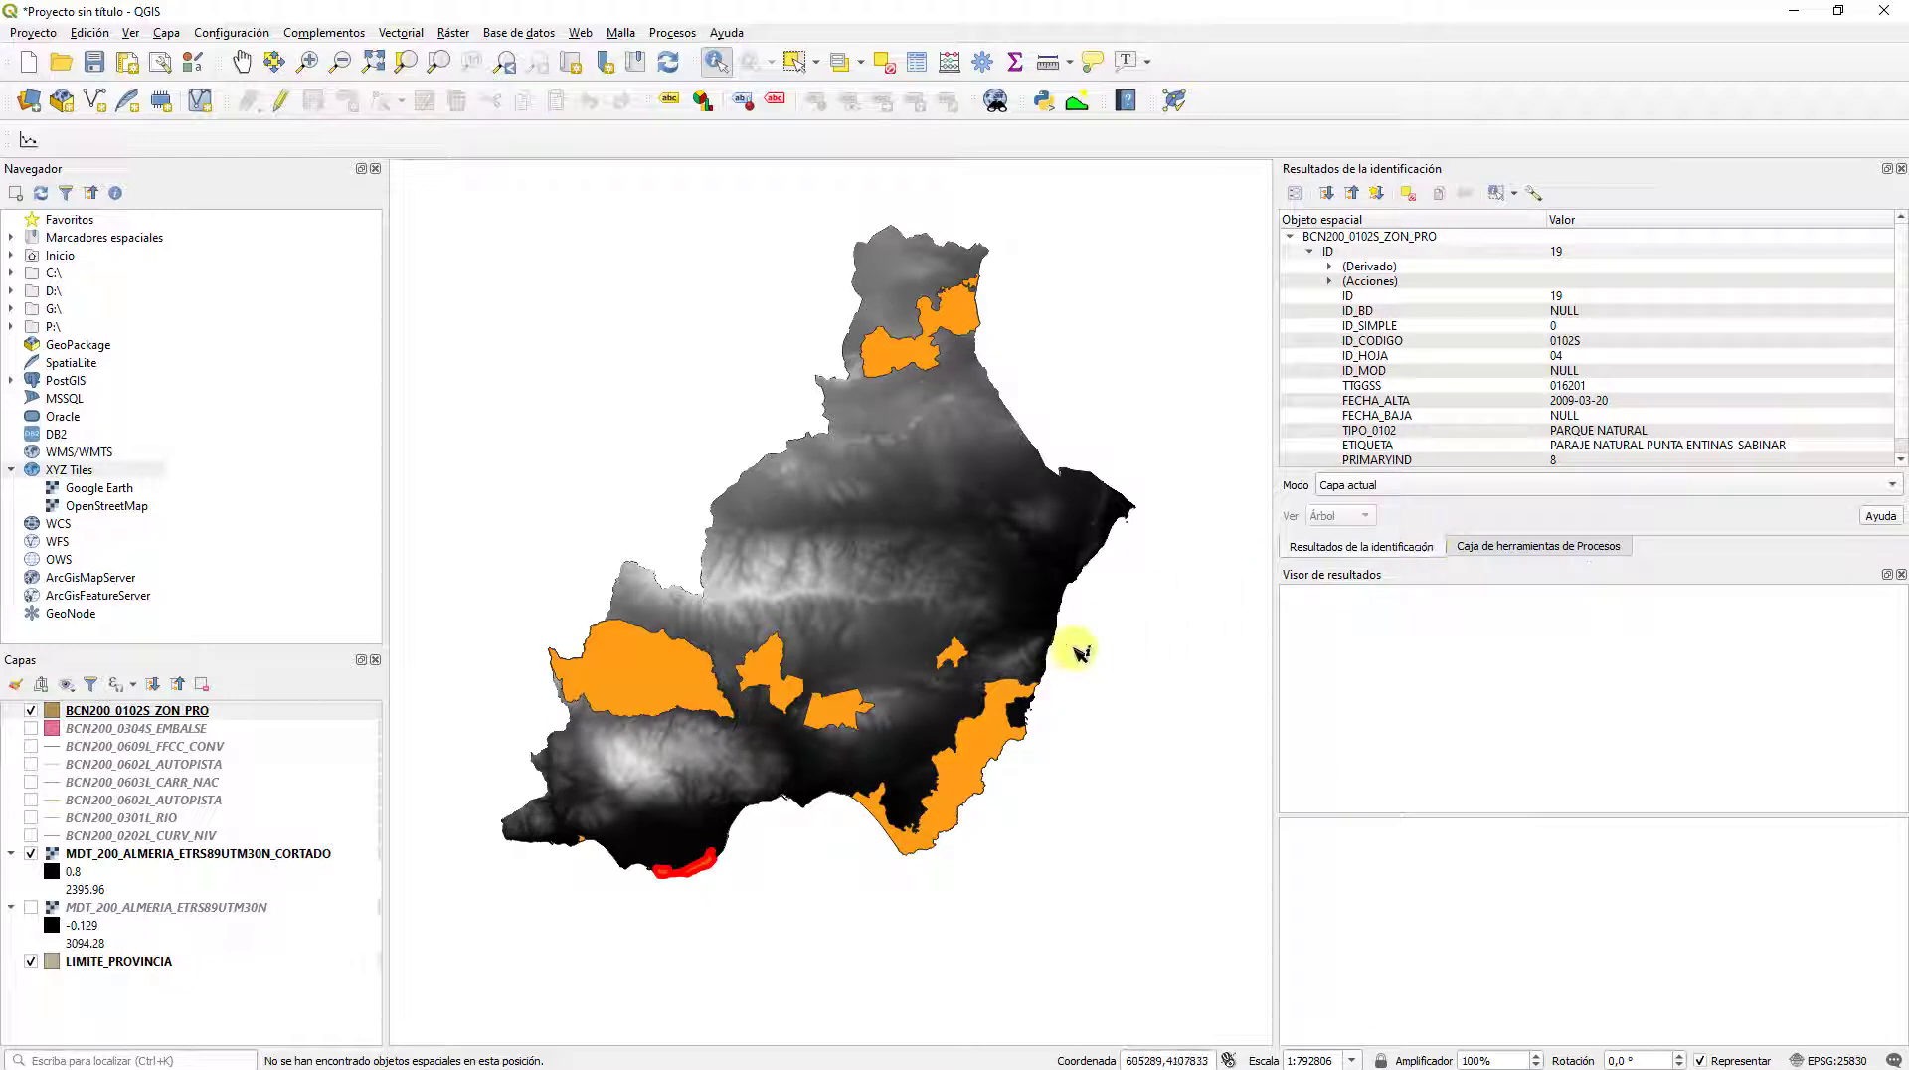
{"action": "left_click", "coordinate": [1130, 647]}
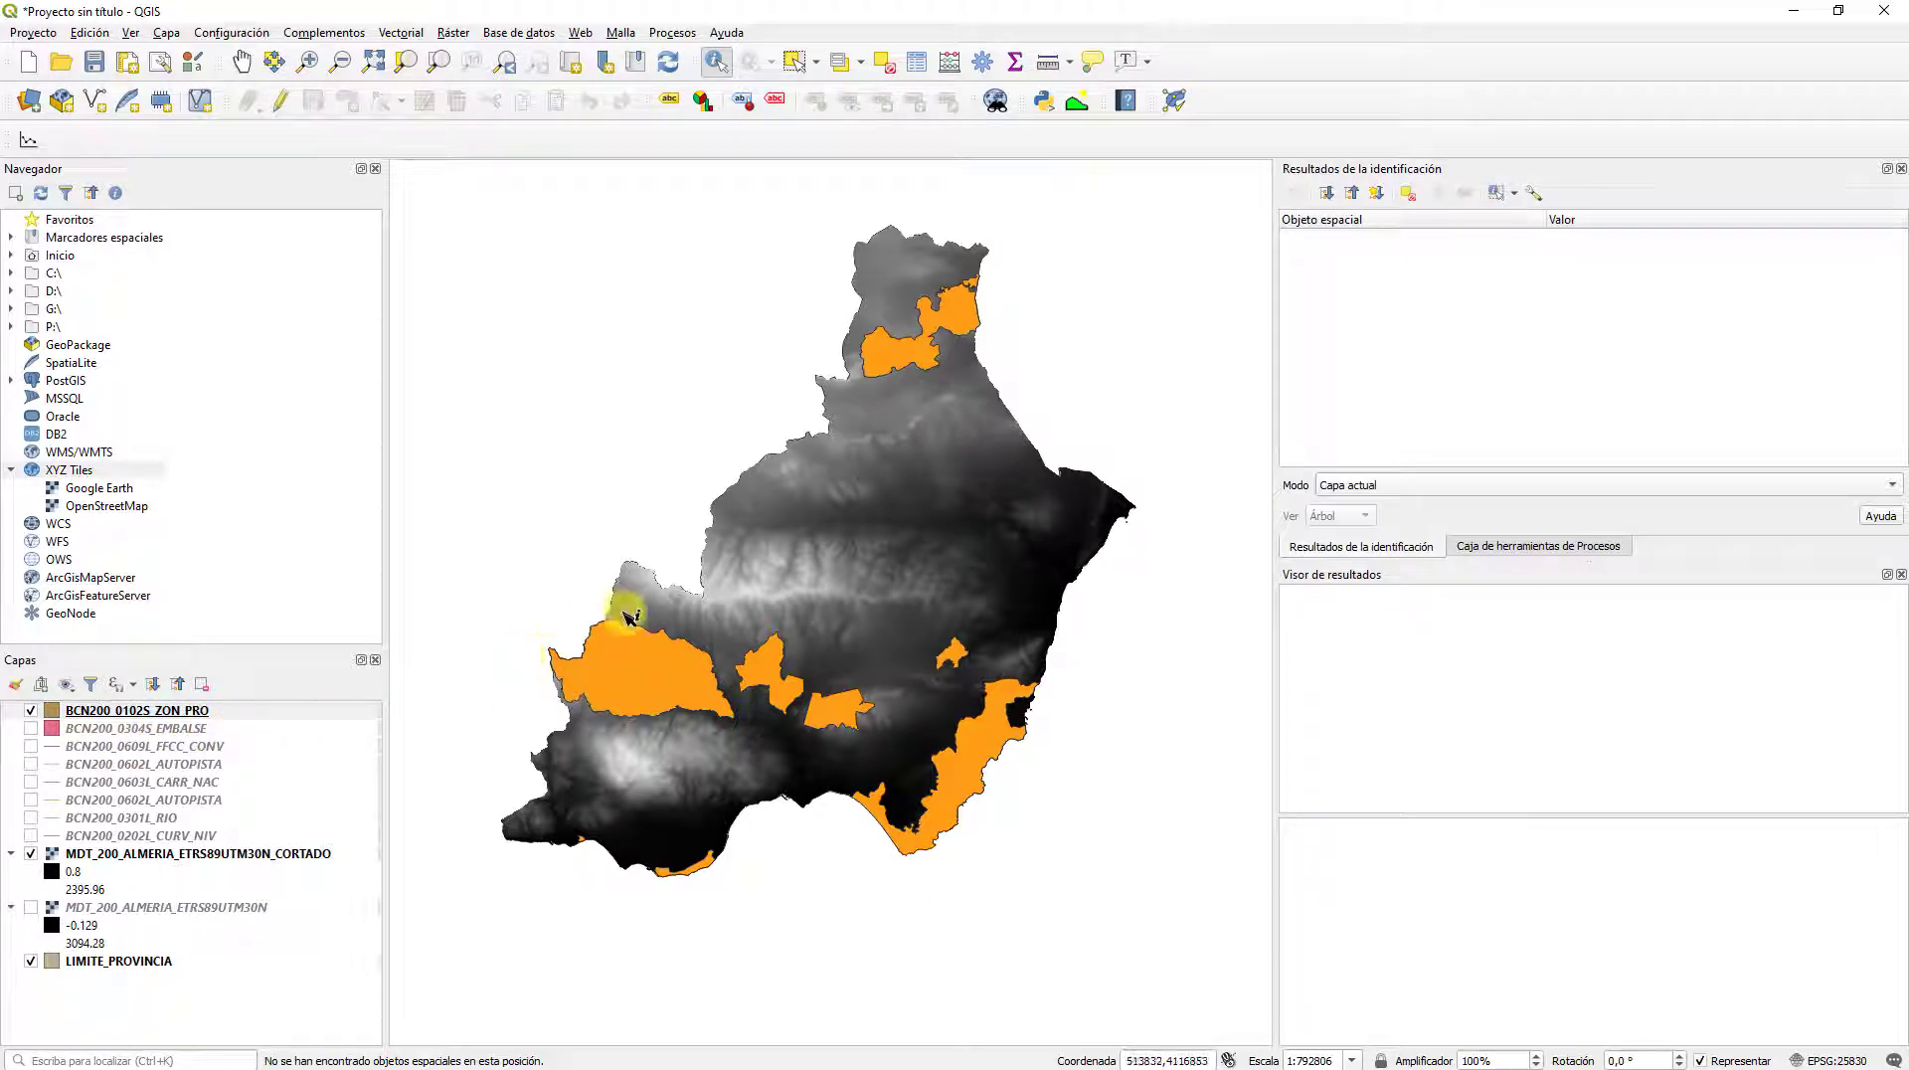
Step: Check the source coordinate reference system in the properties of the BCN200_0102S_ZON_PRO layer
{"action": "left_click", "coordinate": [178, 712]}
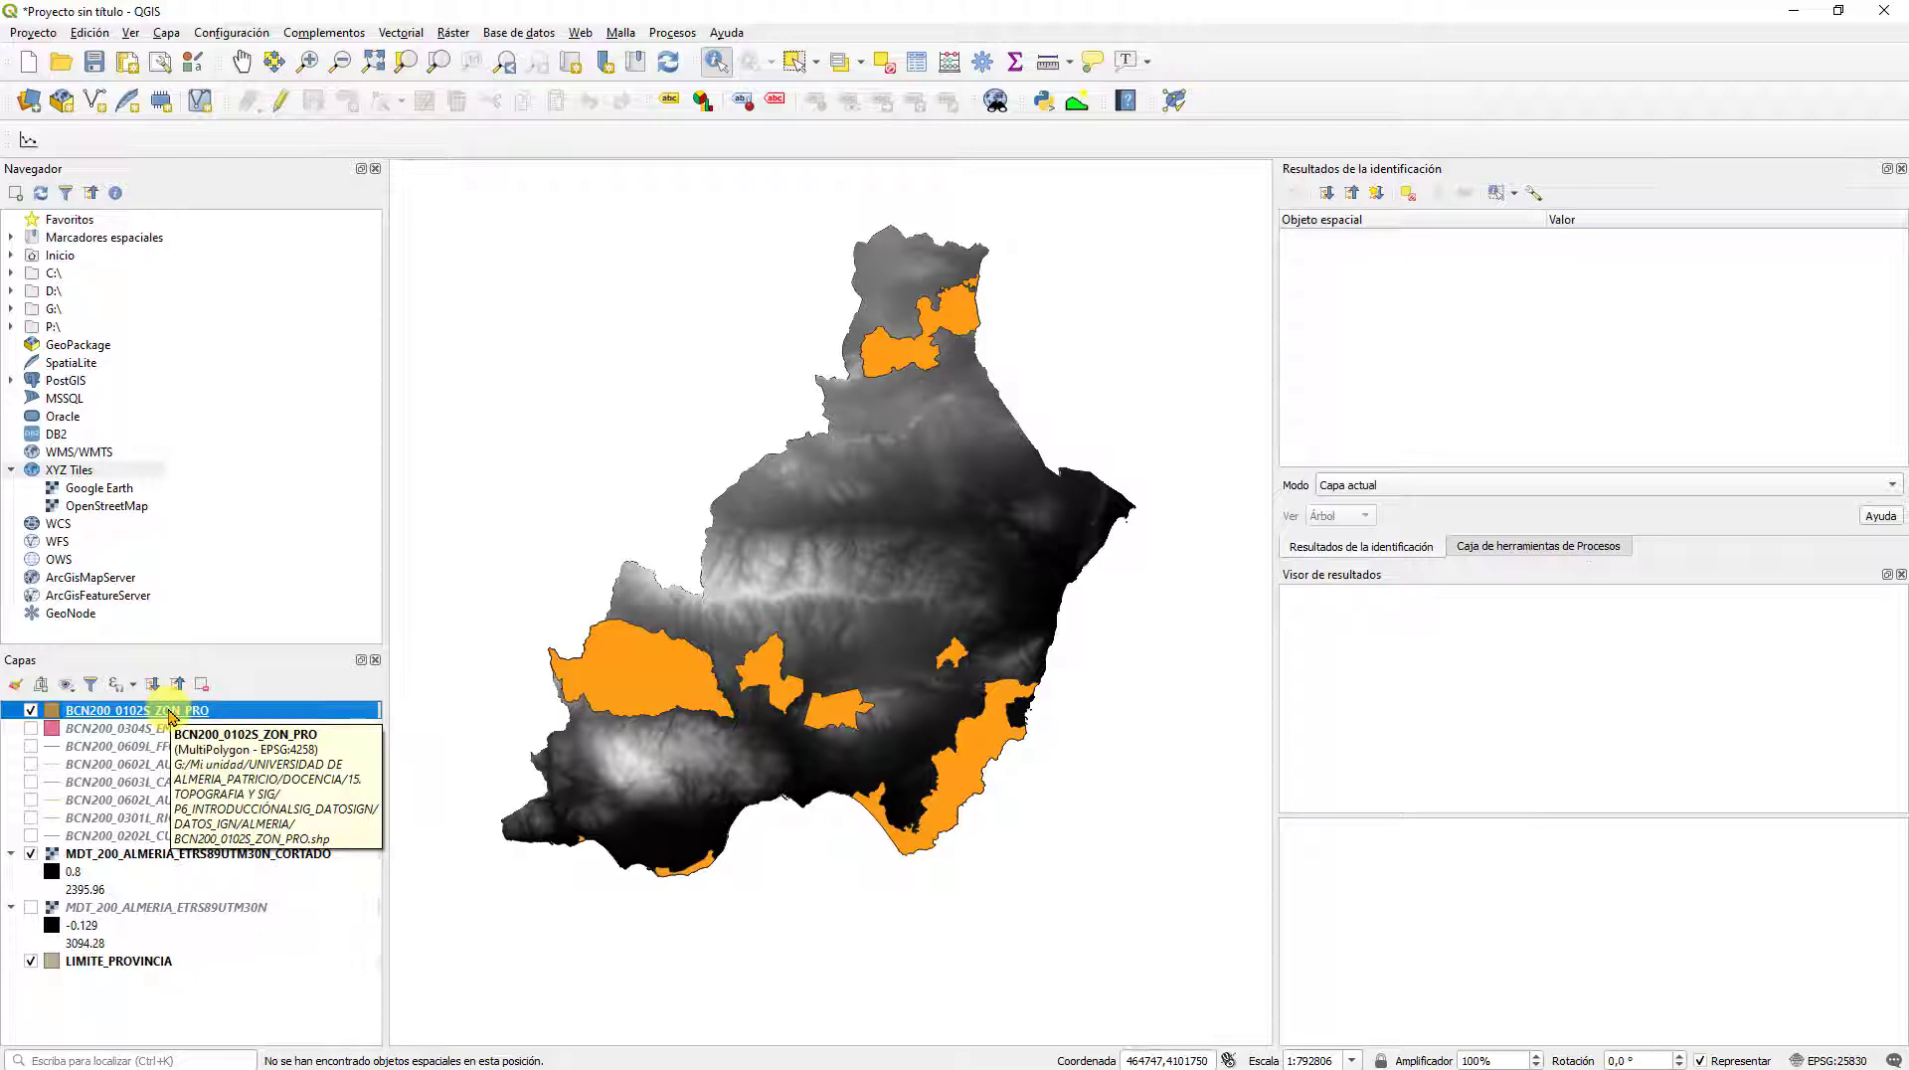
{"action": "right_click", "coordinate": [171, 714]}
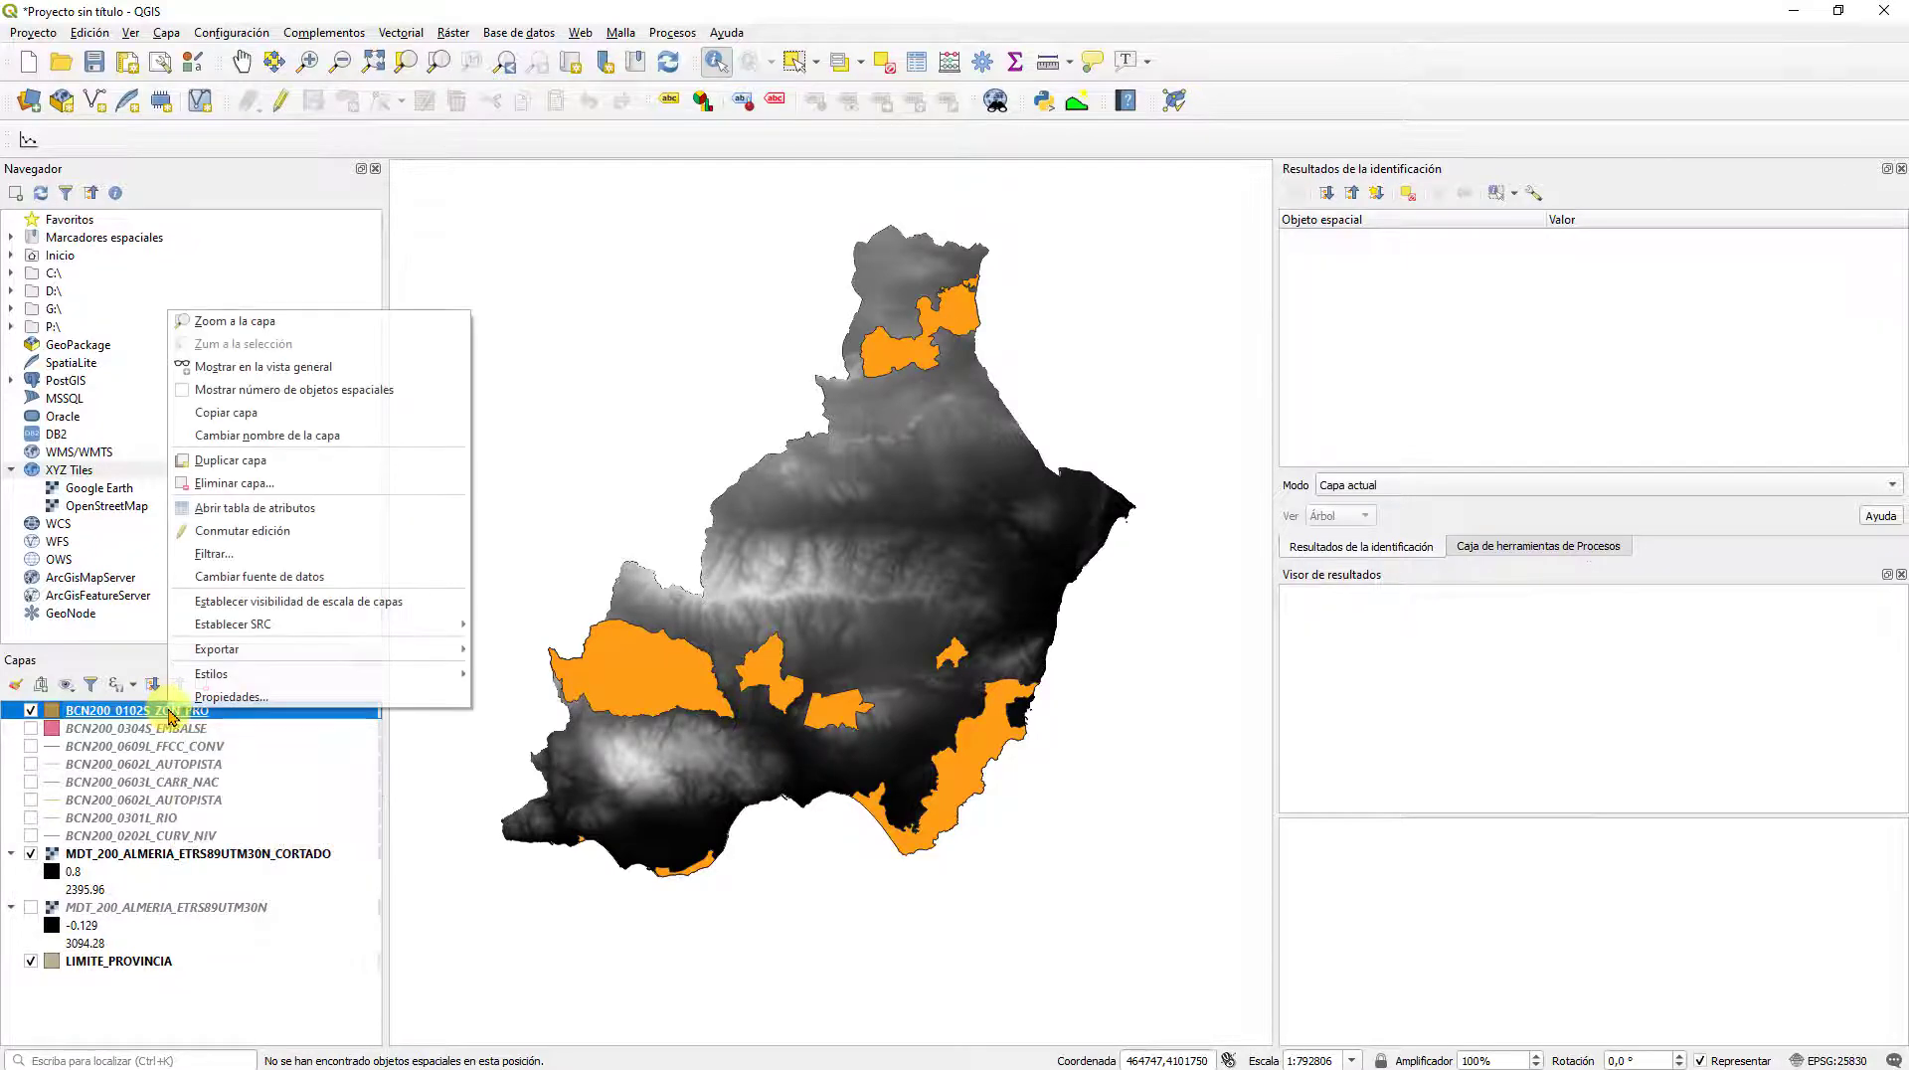
{"action": "left_click", "coordinate": [252, 695]}
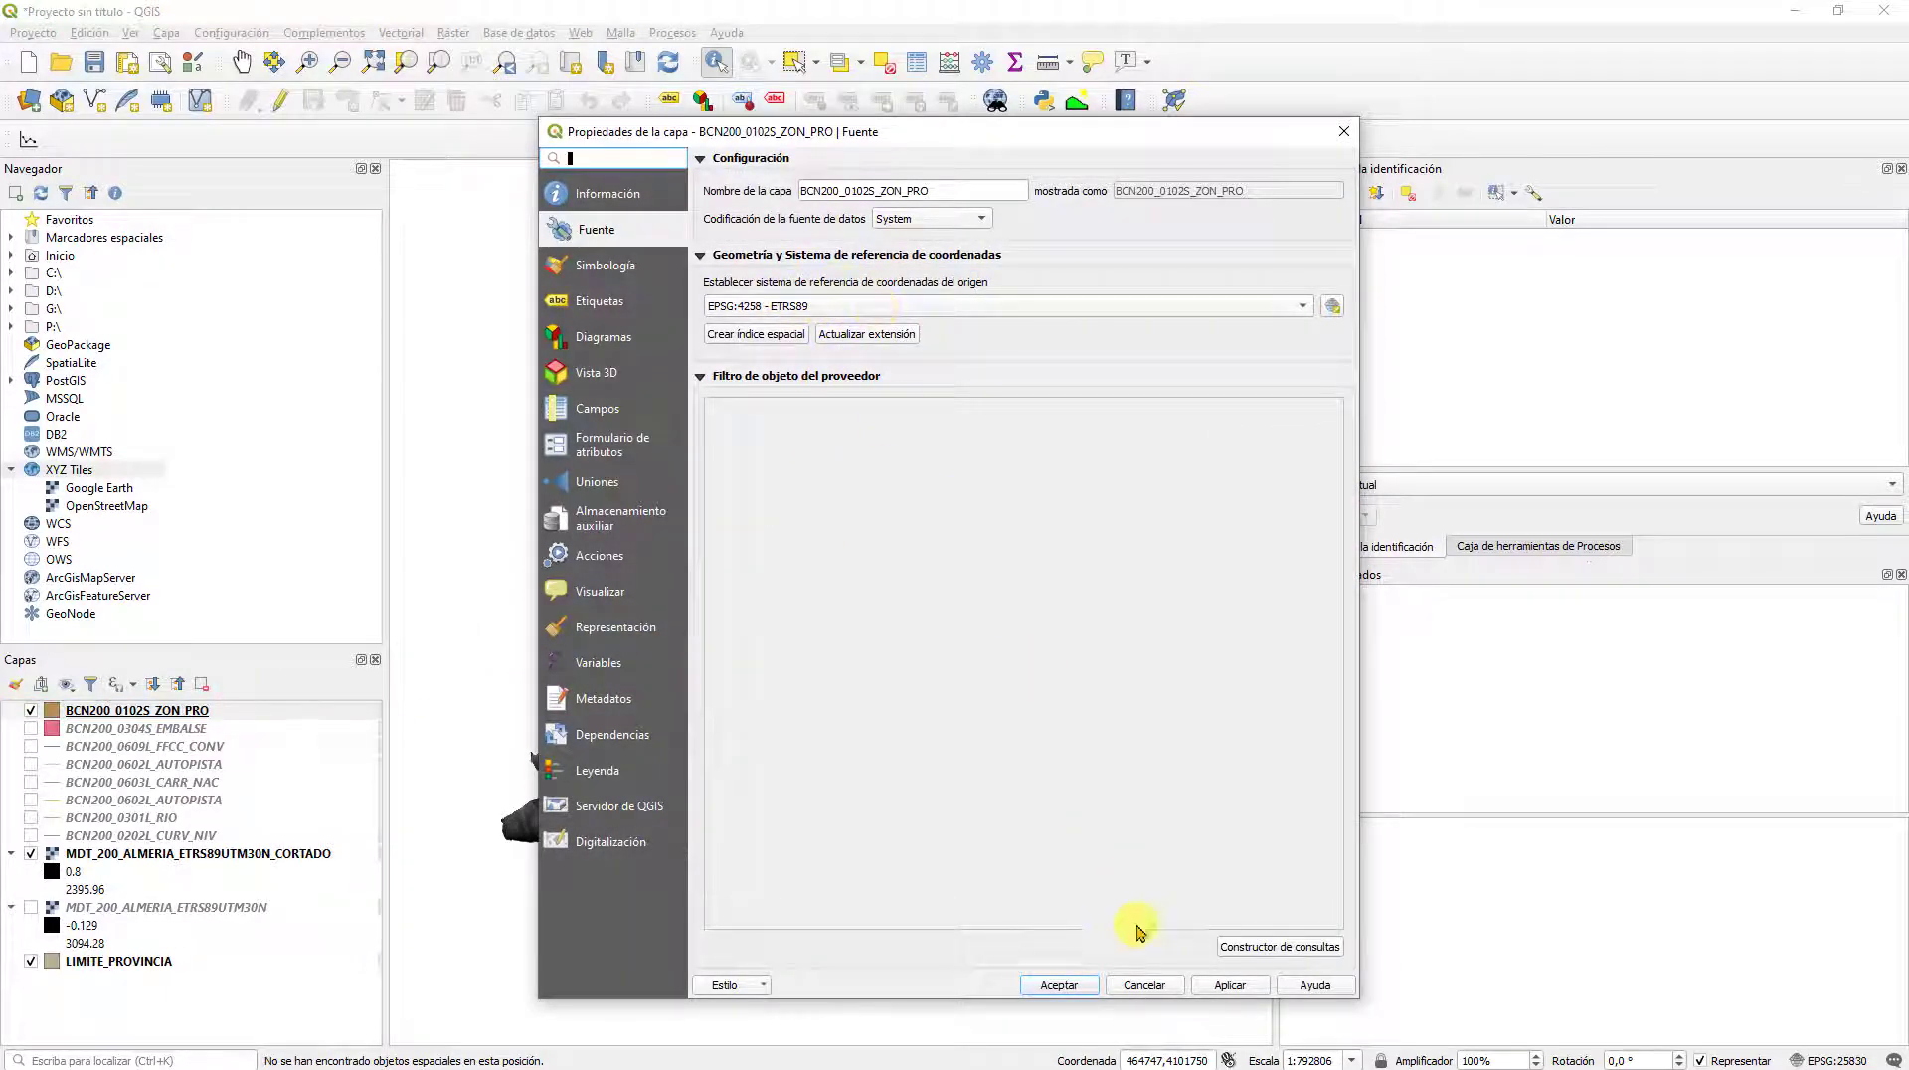
{"action": "left_click", "coordinate": [1154, 988]}
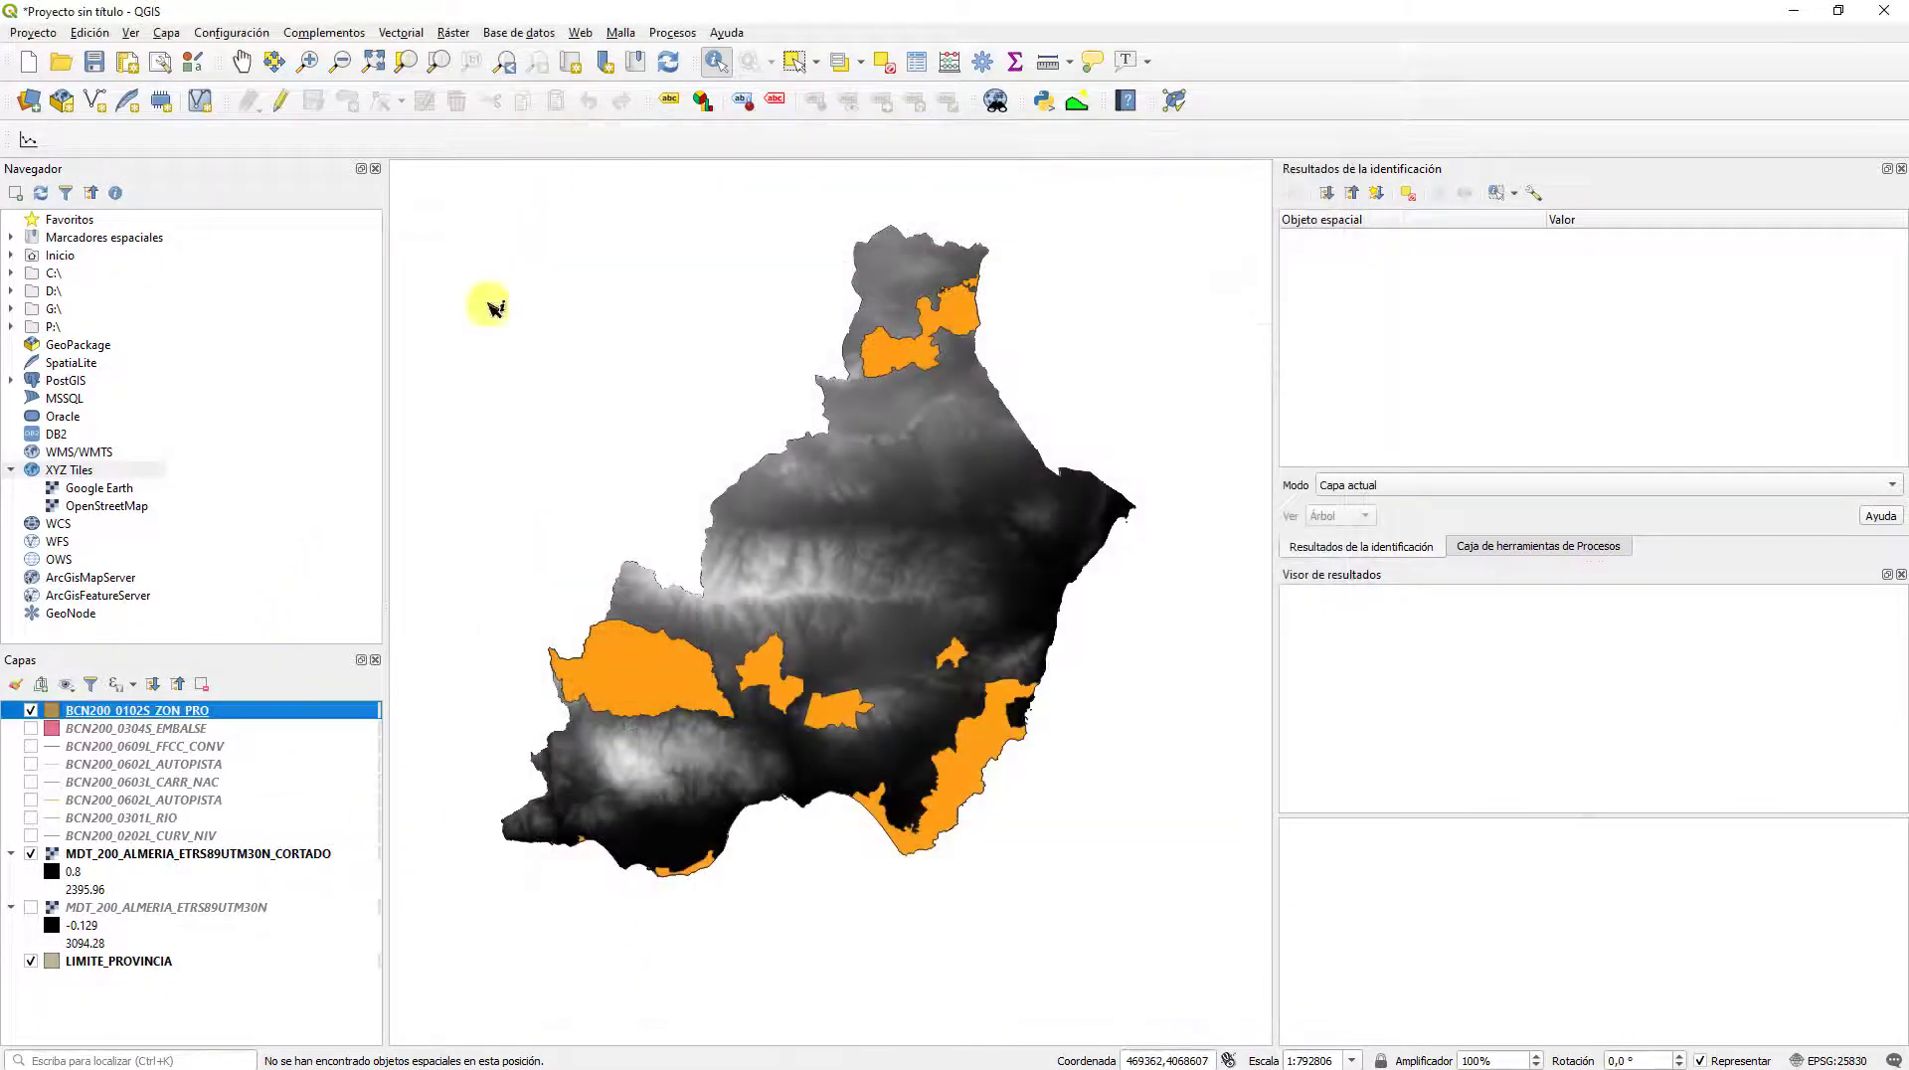
Step: Reproject the BCN200_0102S_ZON_PRO layer to EPSG:25830 - ETRS89 / UTM zone 30N, saving it as the shapefile PARQUES_NATURALES in DATOS_IGN
{"action": "left_click", "coordinate": [400, 35]}
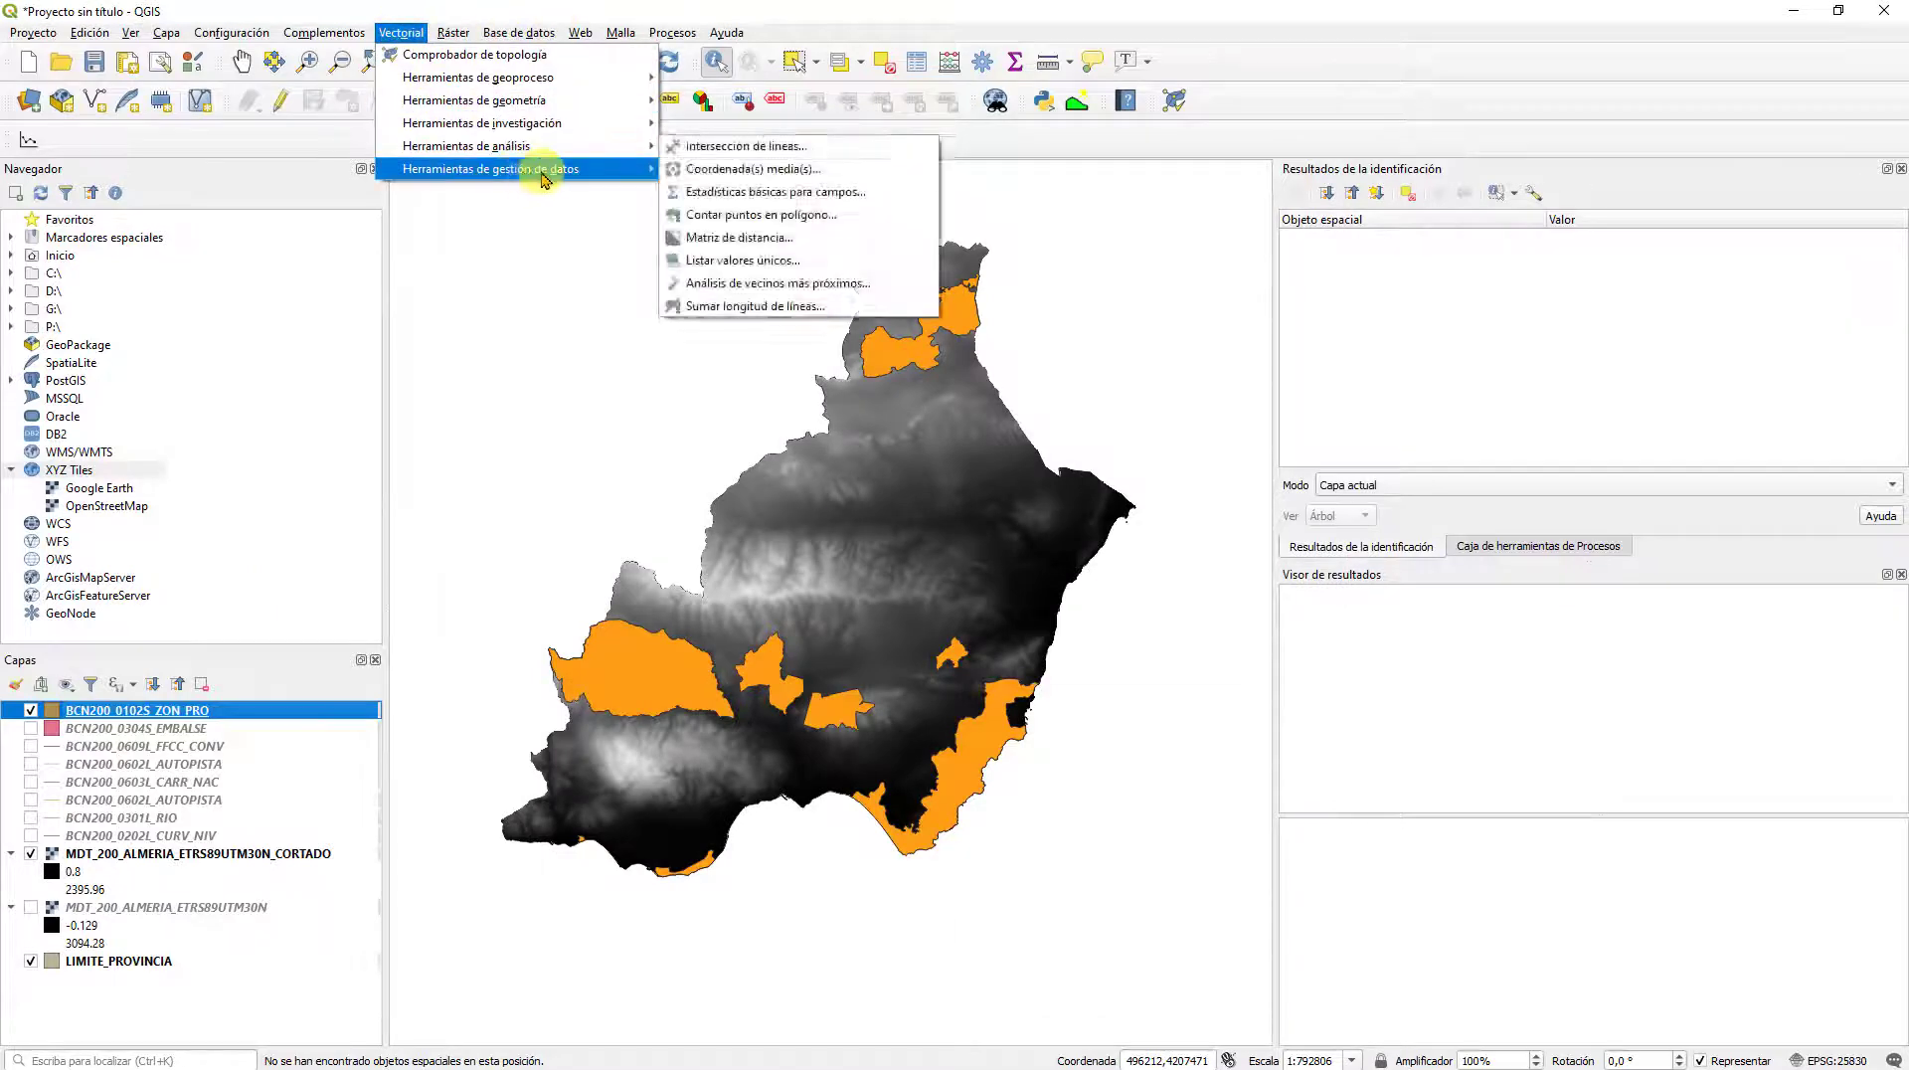
{"action": "mouse_move", "coordinate": [617, 169]}
{"action": "left_click", "coordinate": [744, 194]}
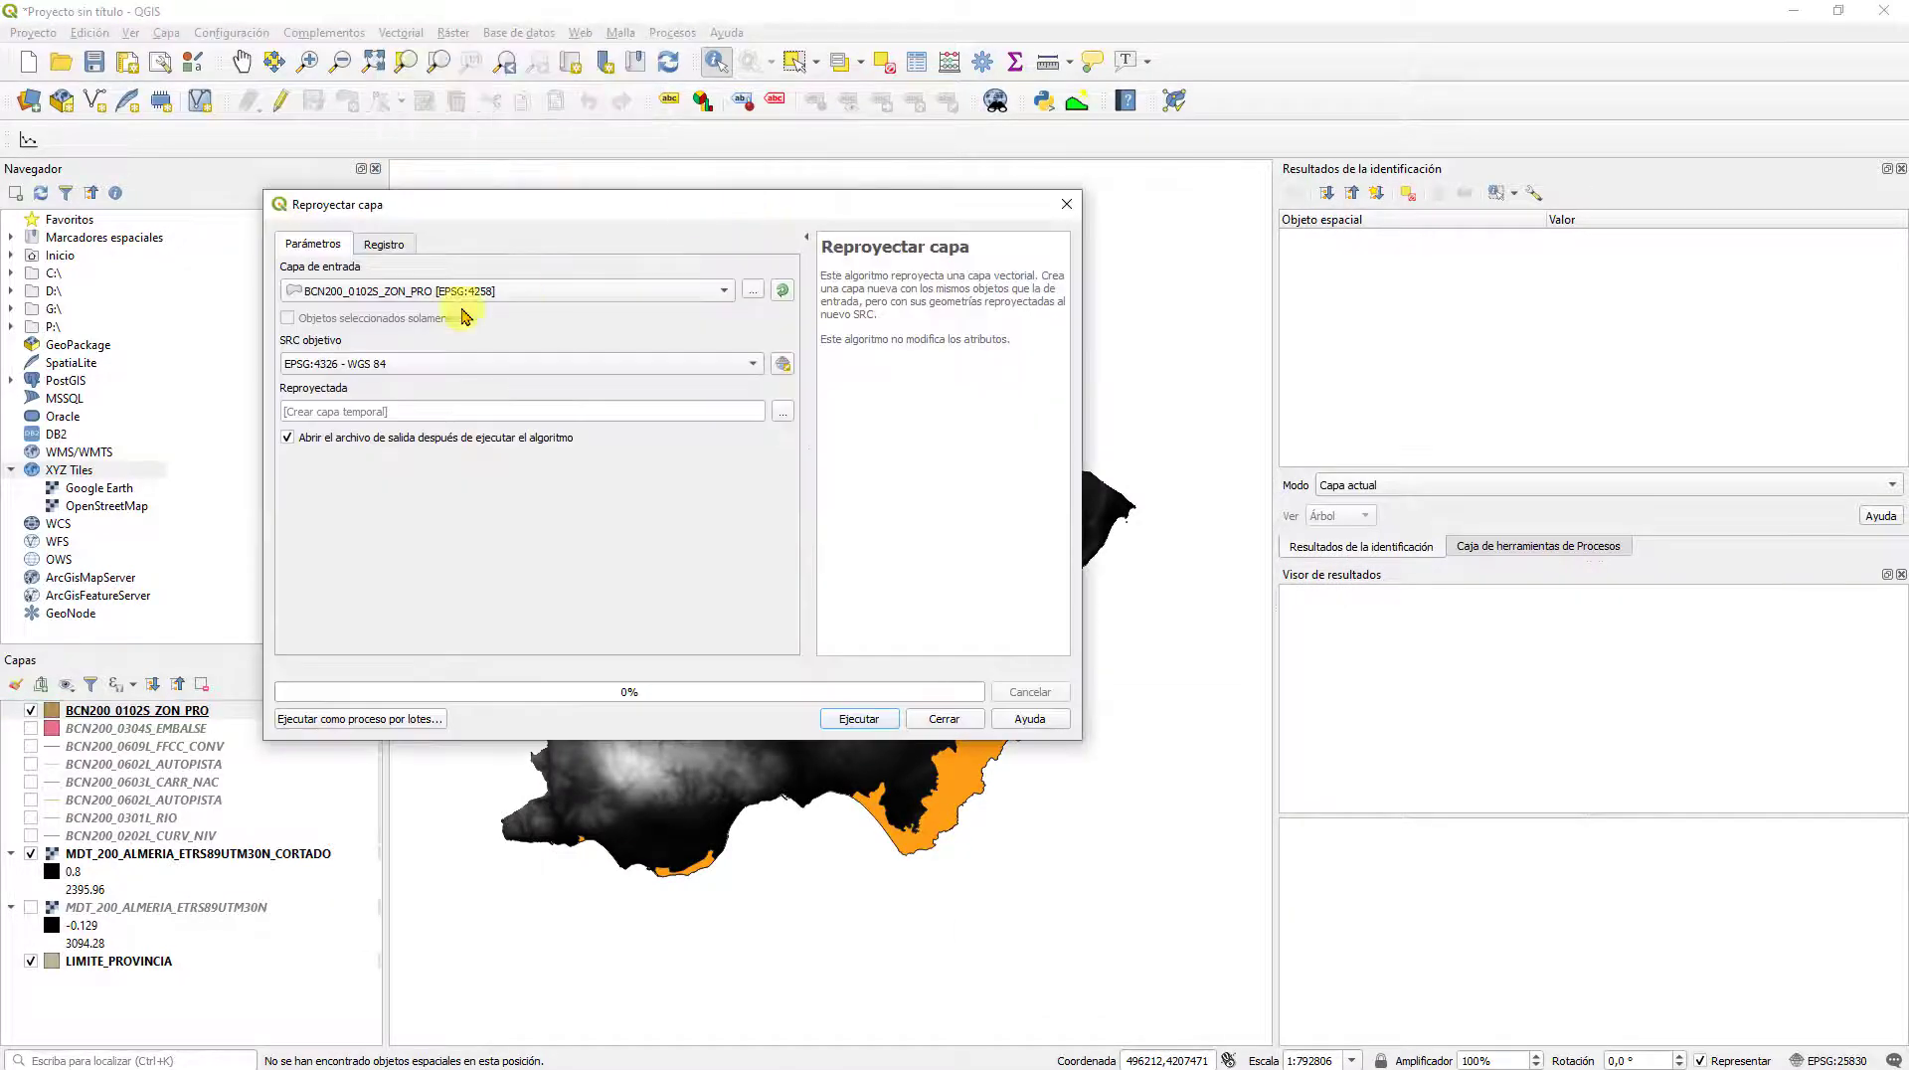
{"action": "left_click", "coordinate": [755, 368]}
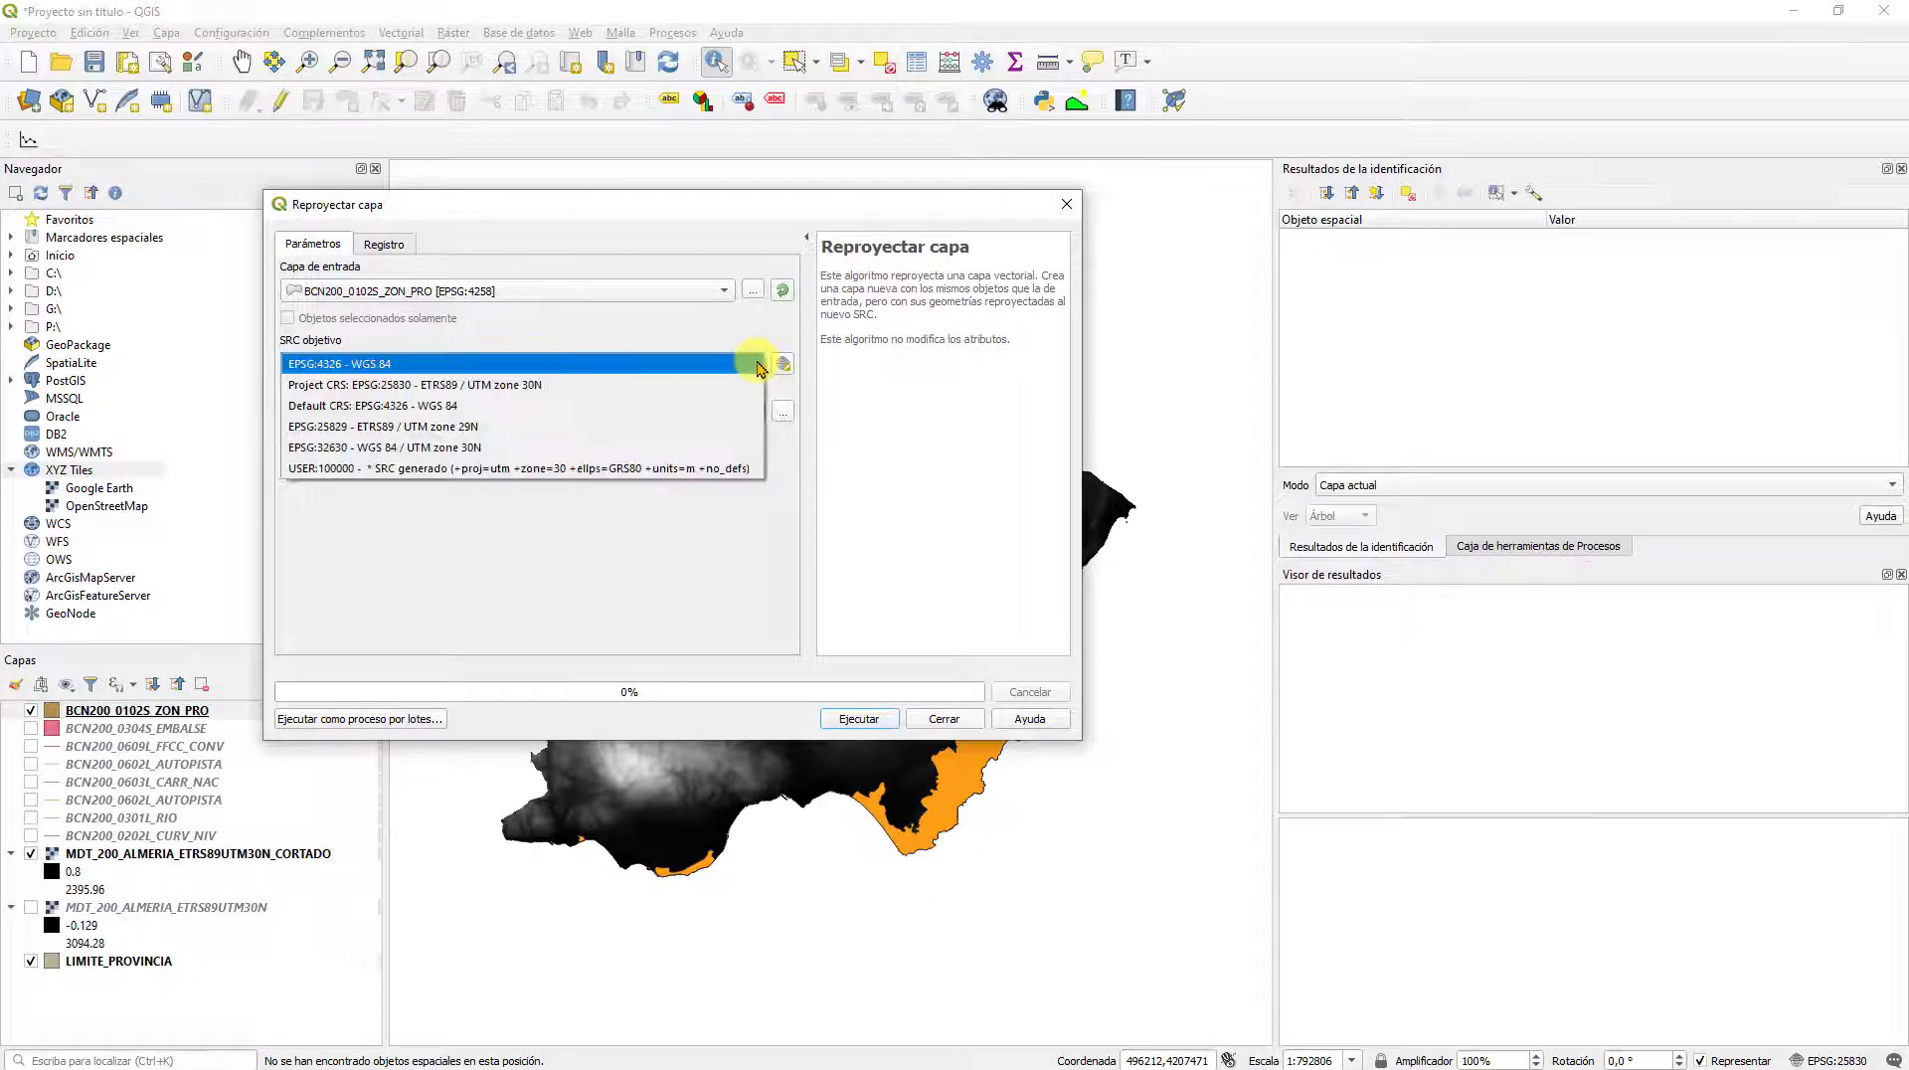
{"action": "left_click", "coordinate": [521, 384]}
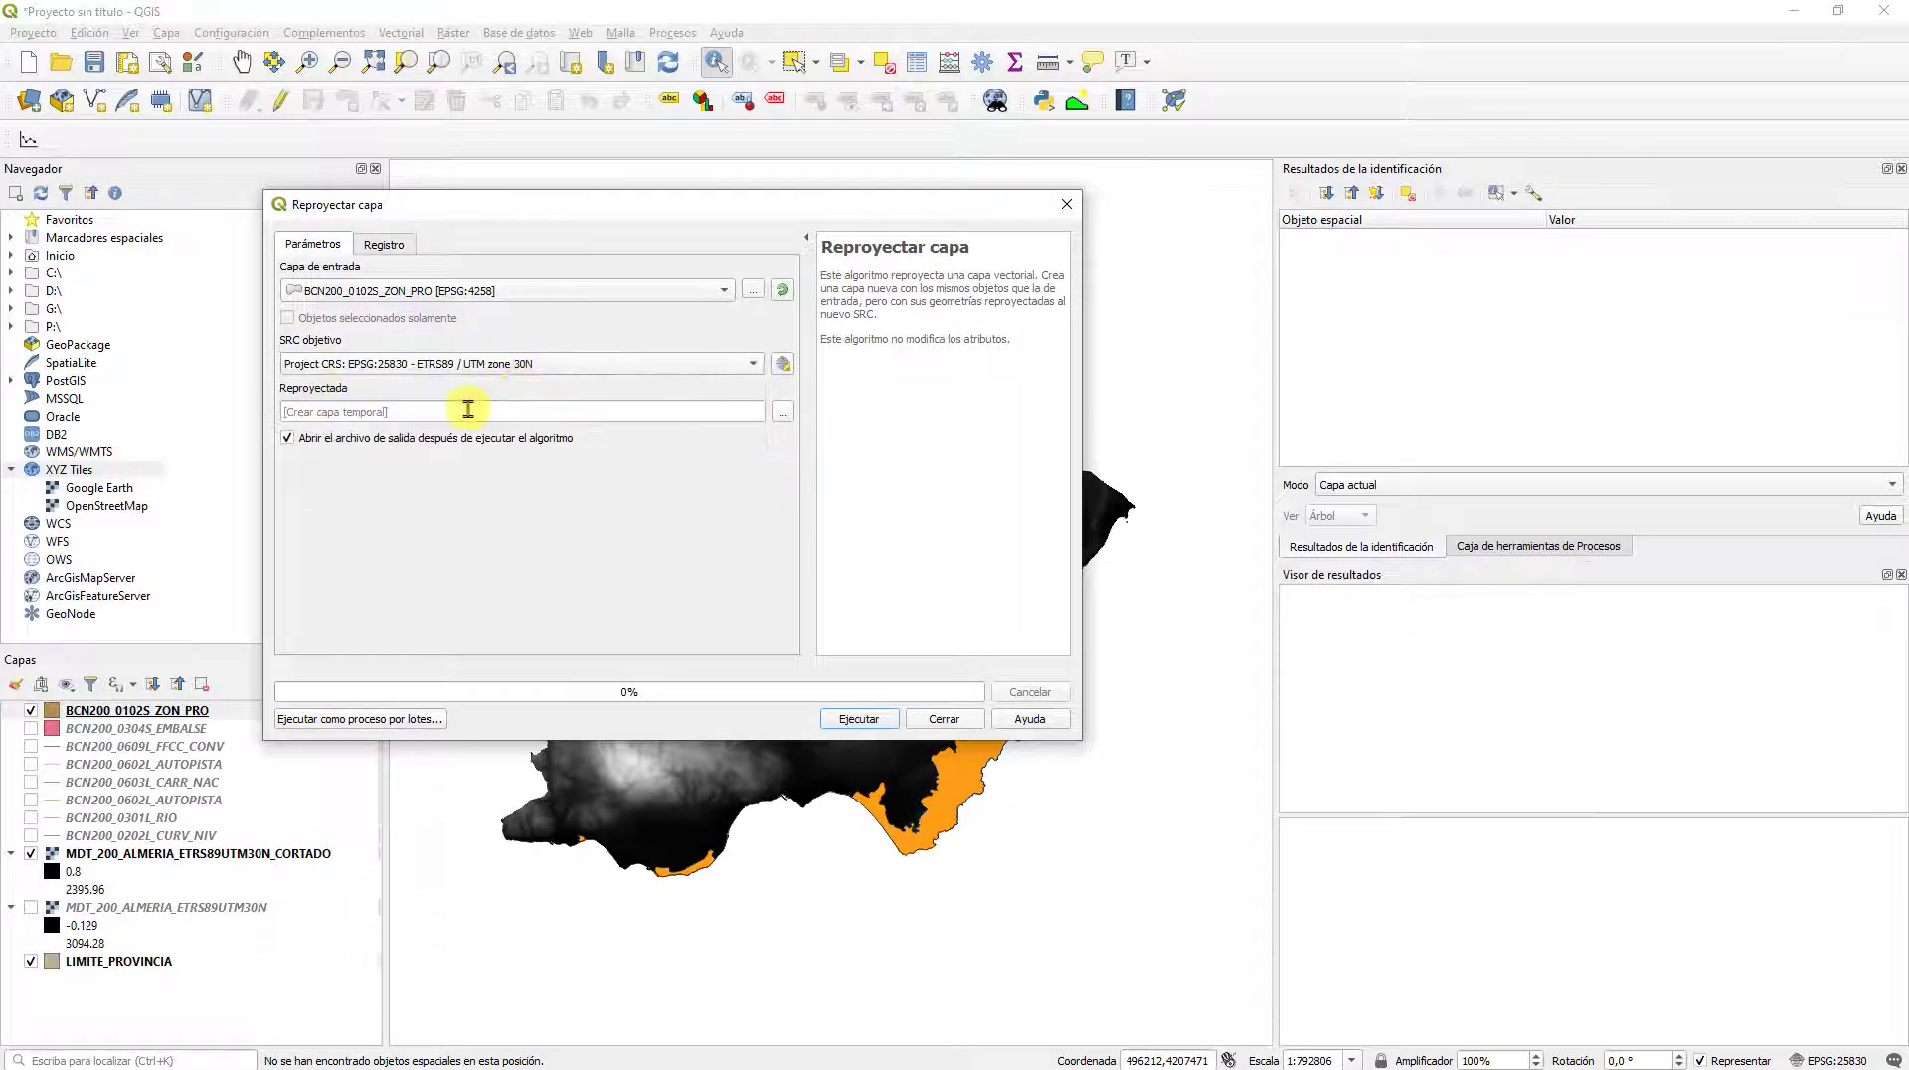
{"action": "left_click", "coordinate": [786, 415]}
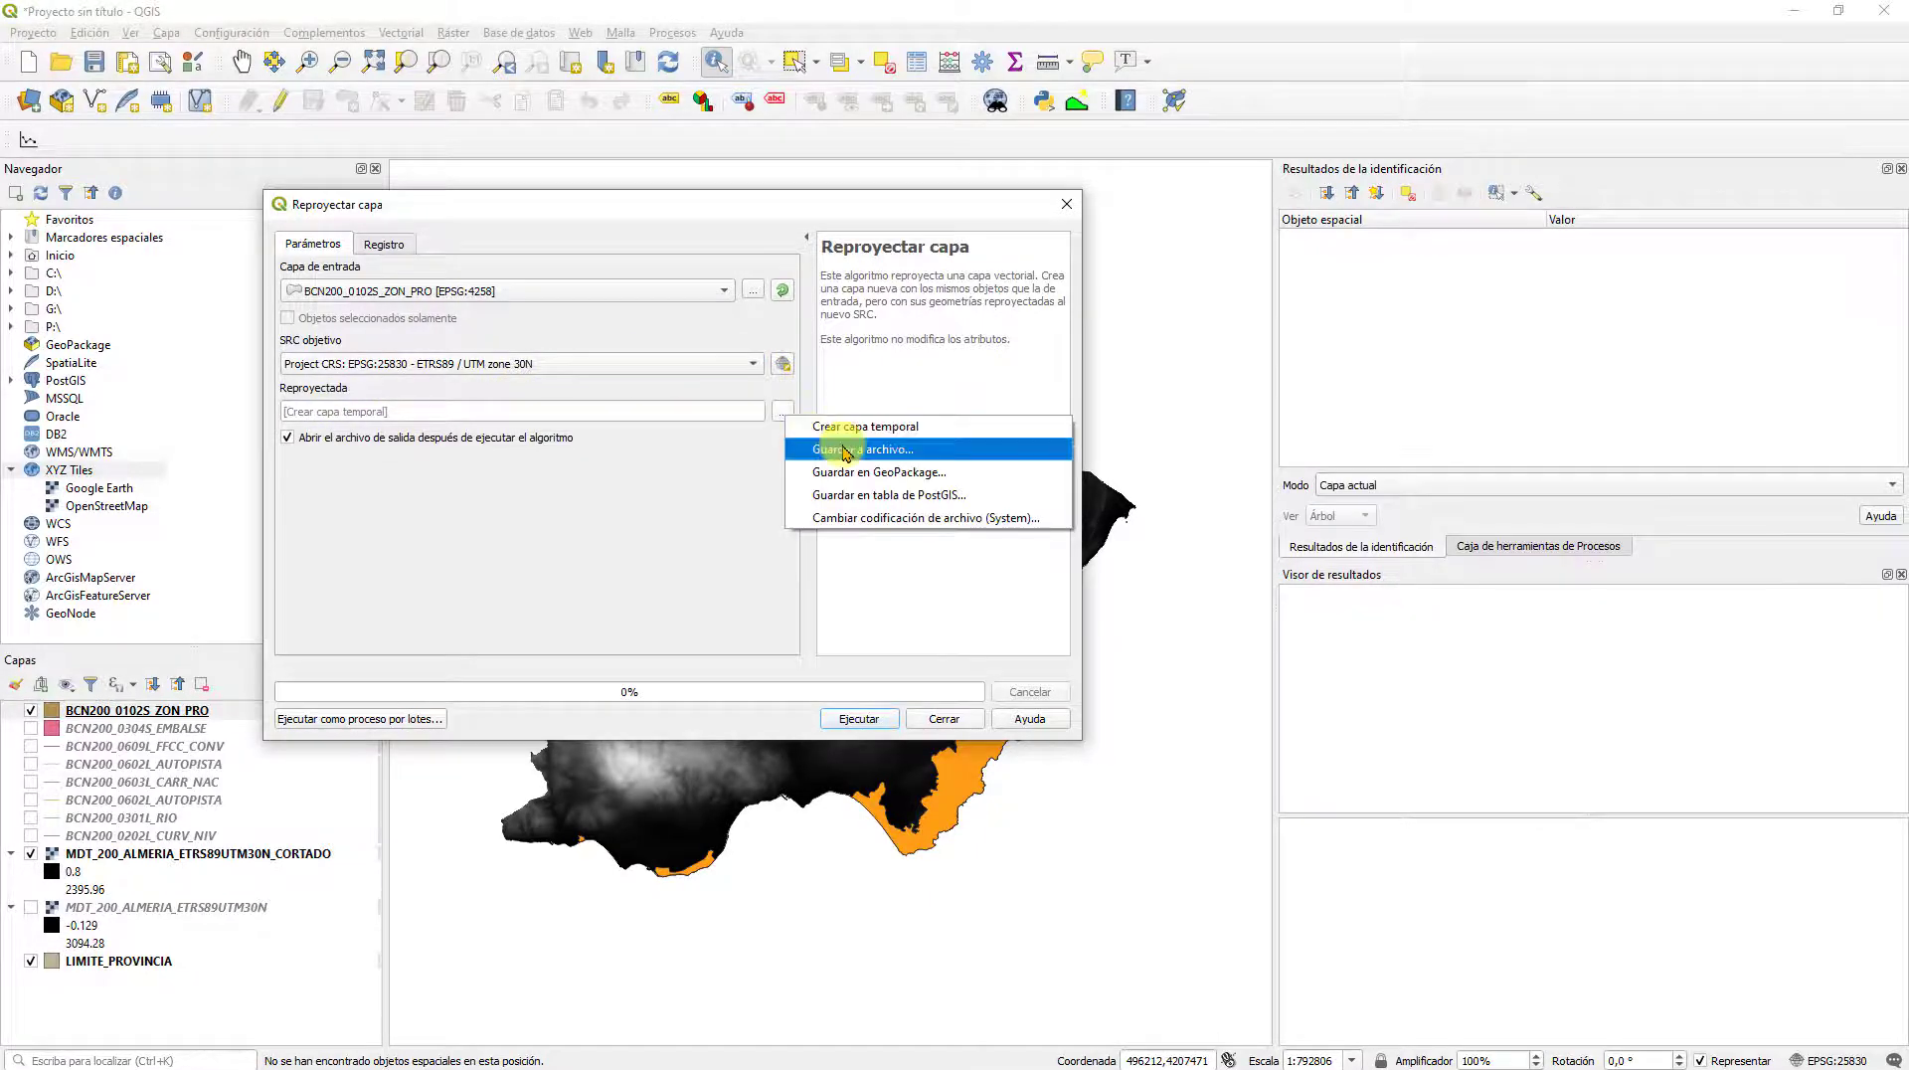
{"action": "left_click", "coordinate": [841, 440]}
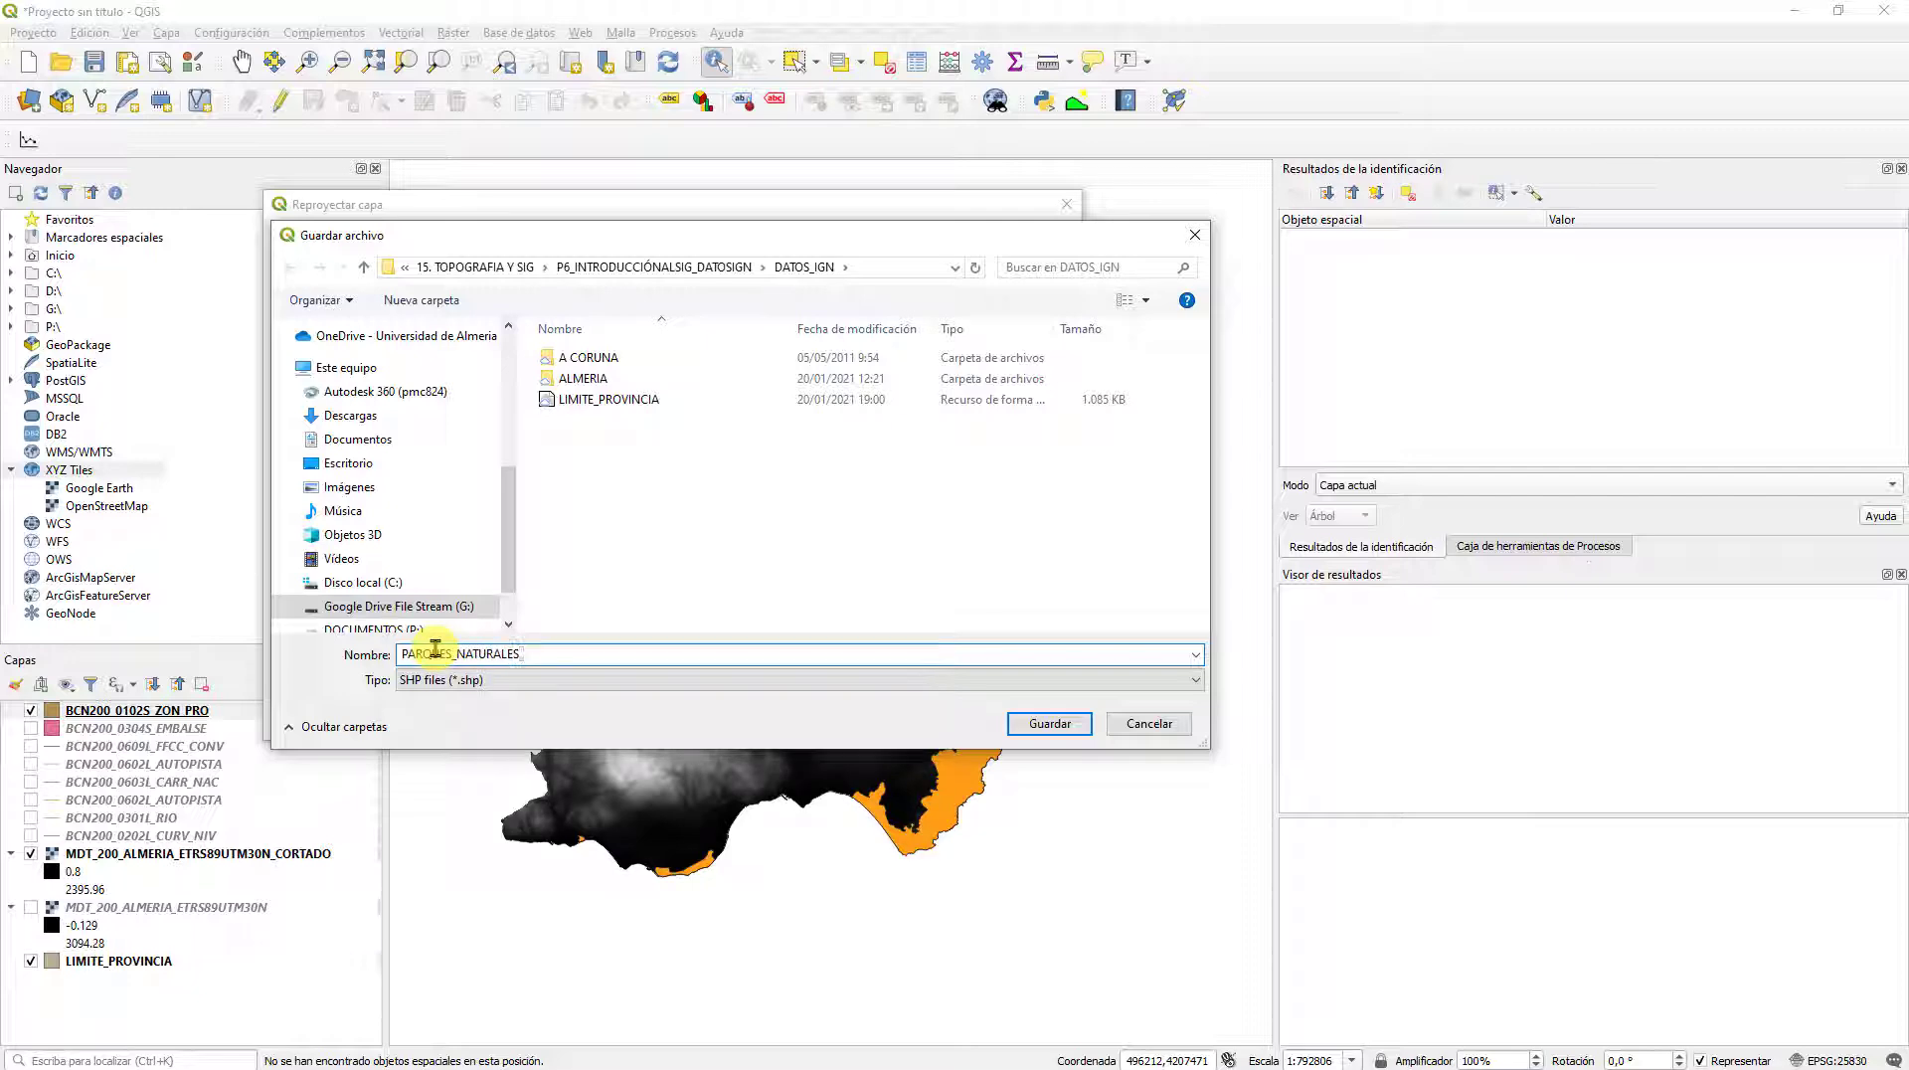
{"action": "left_click", "coordinate": [1051, 724]}
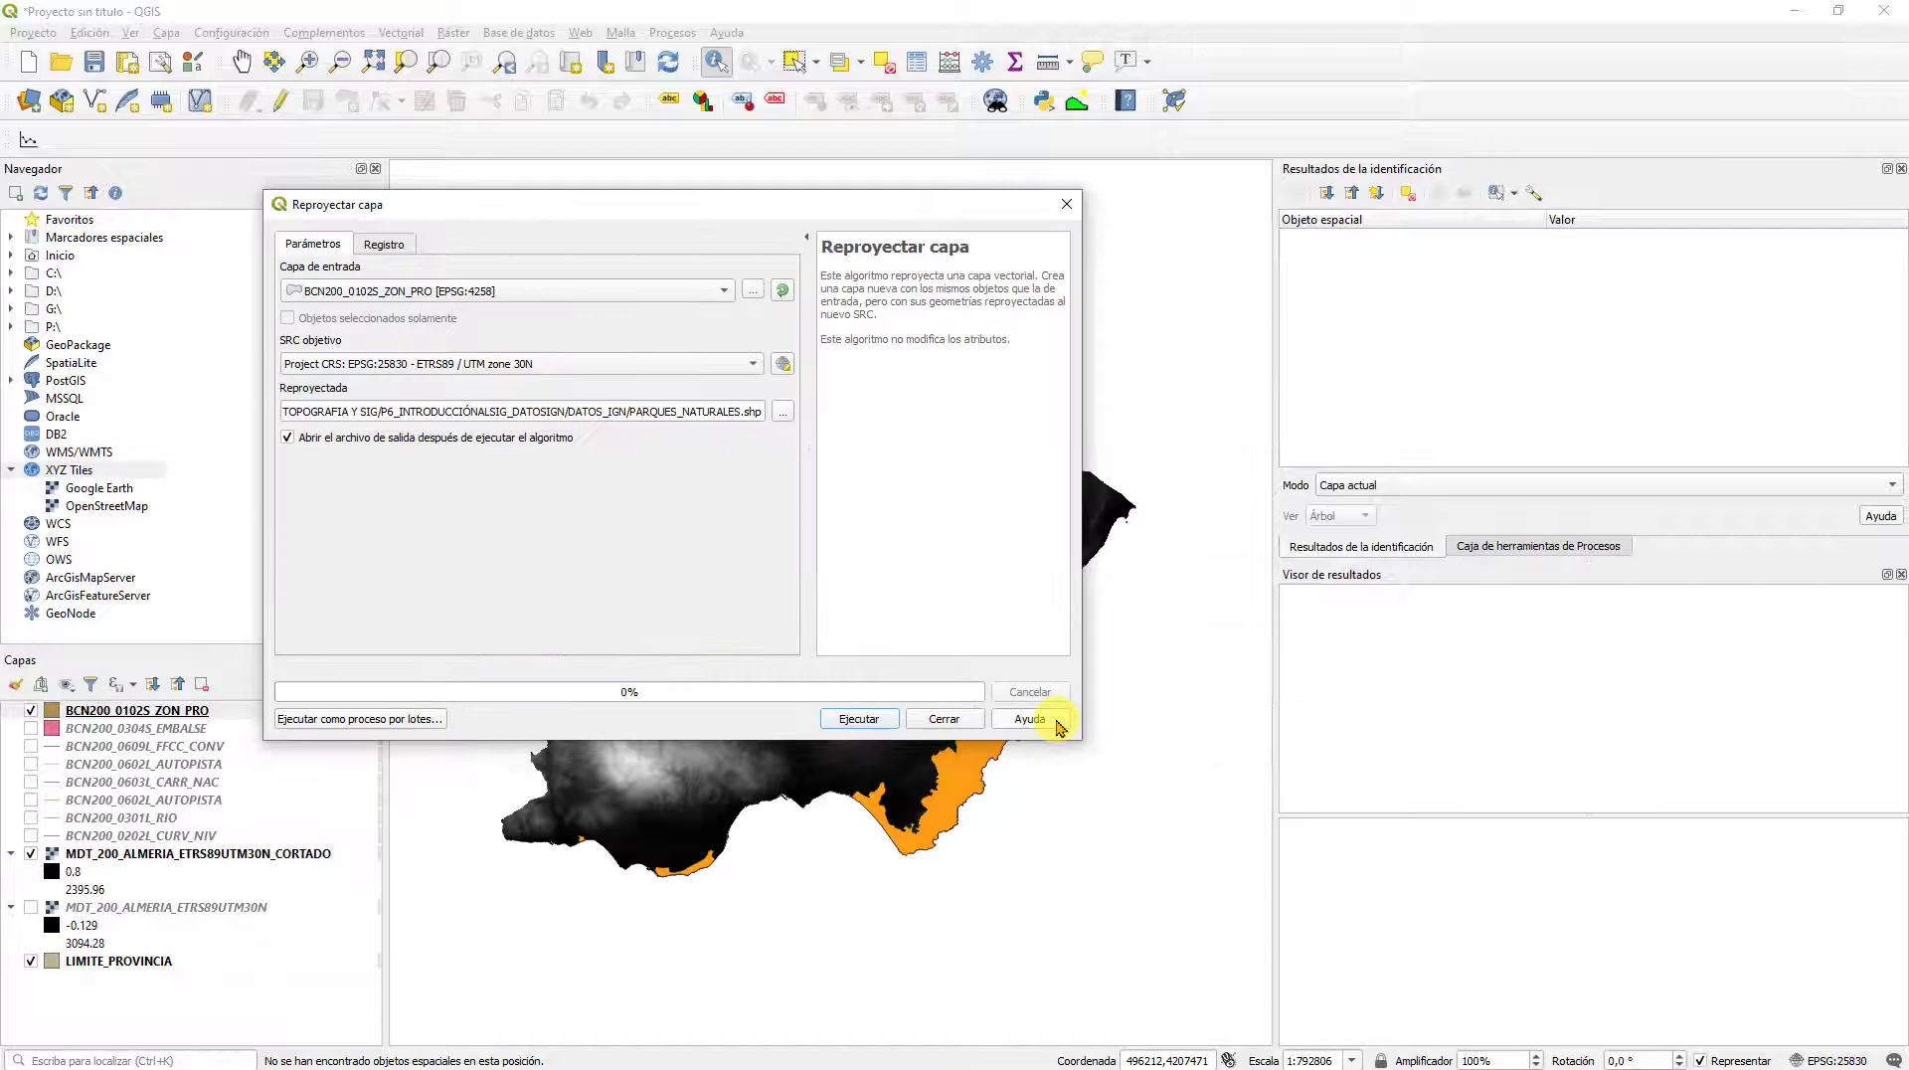
{"action": "left_click", "coordinate": [861, 720]}
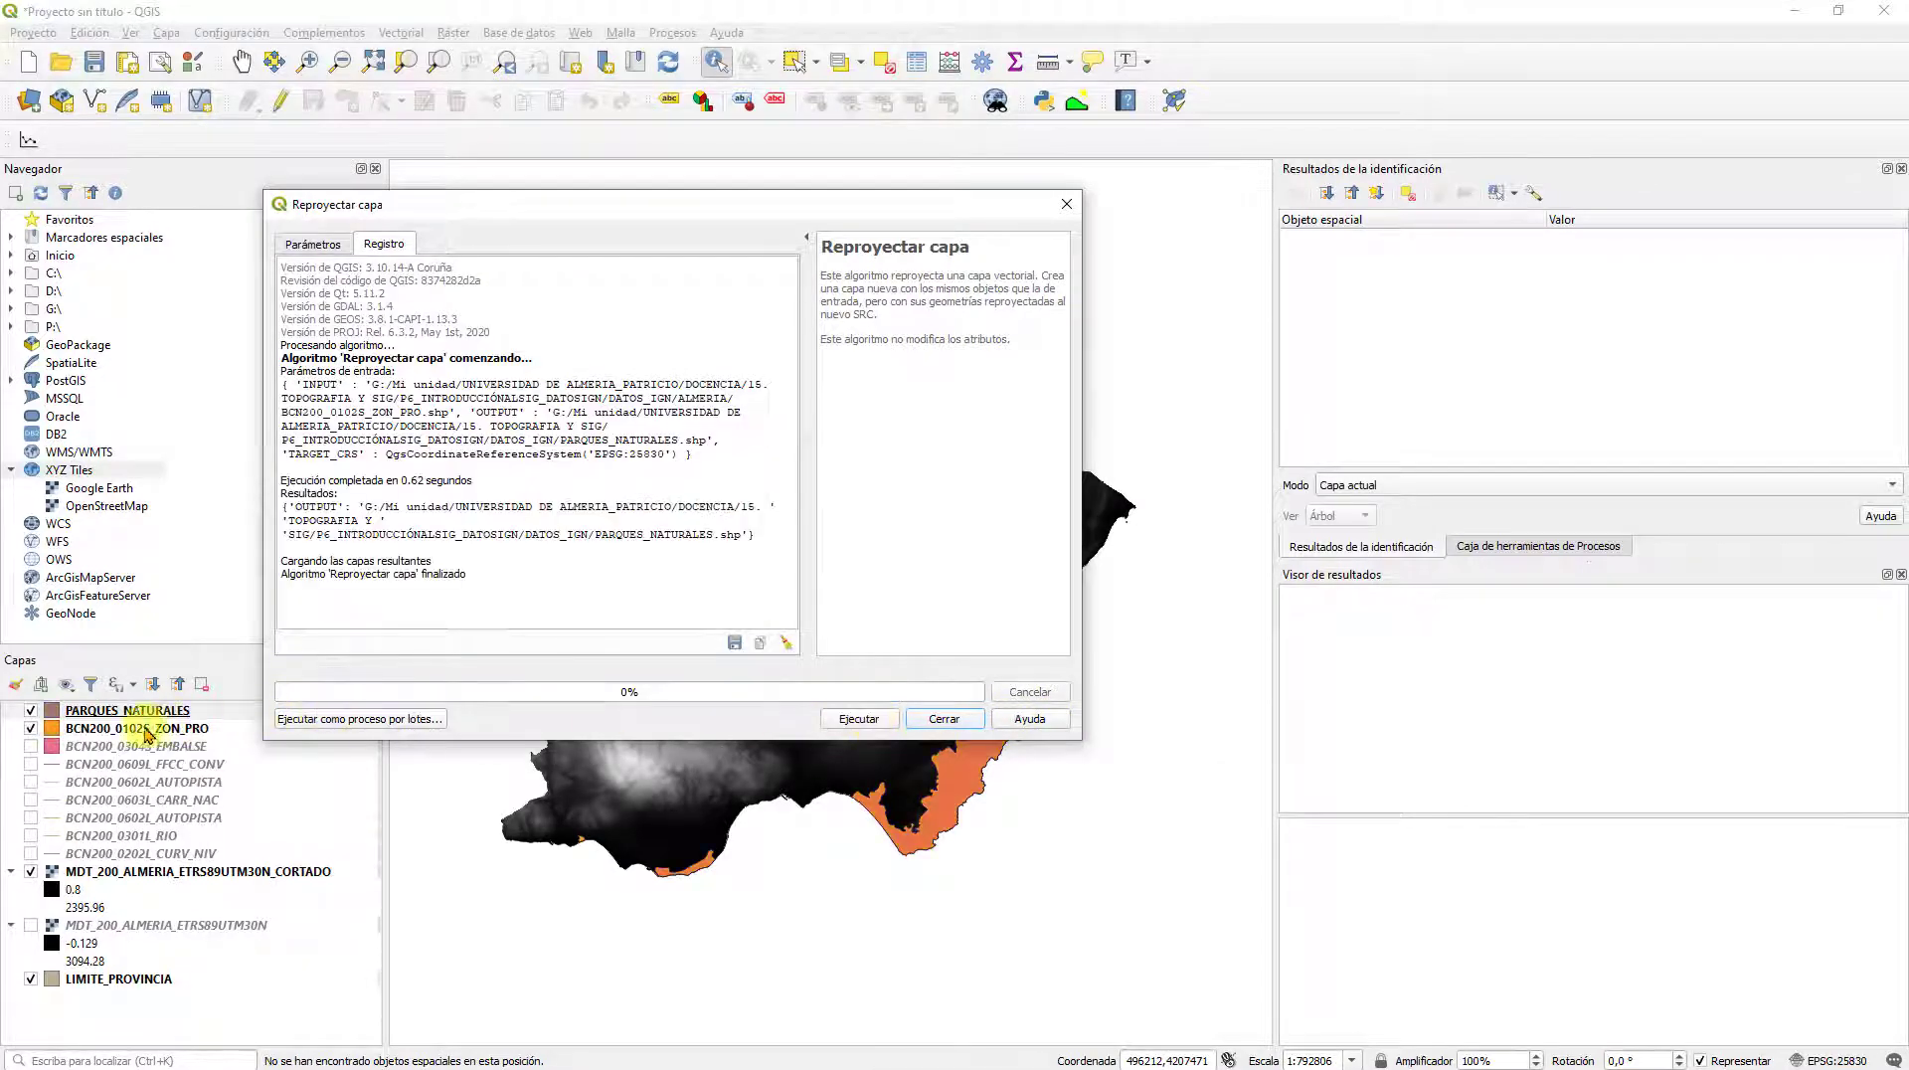
Step: Hide the original BCN200_0102S_ZON_PRO layer and close the reprojection tool
{"action": "left_click", "coordinate": [32, 732]}
{"action": "left_click", "coordinate": [32, 736]}
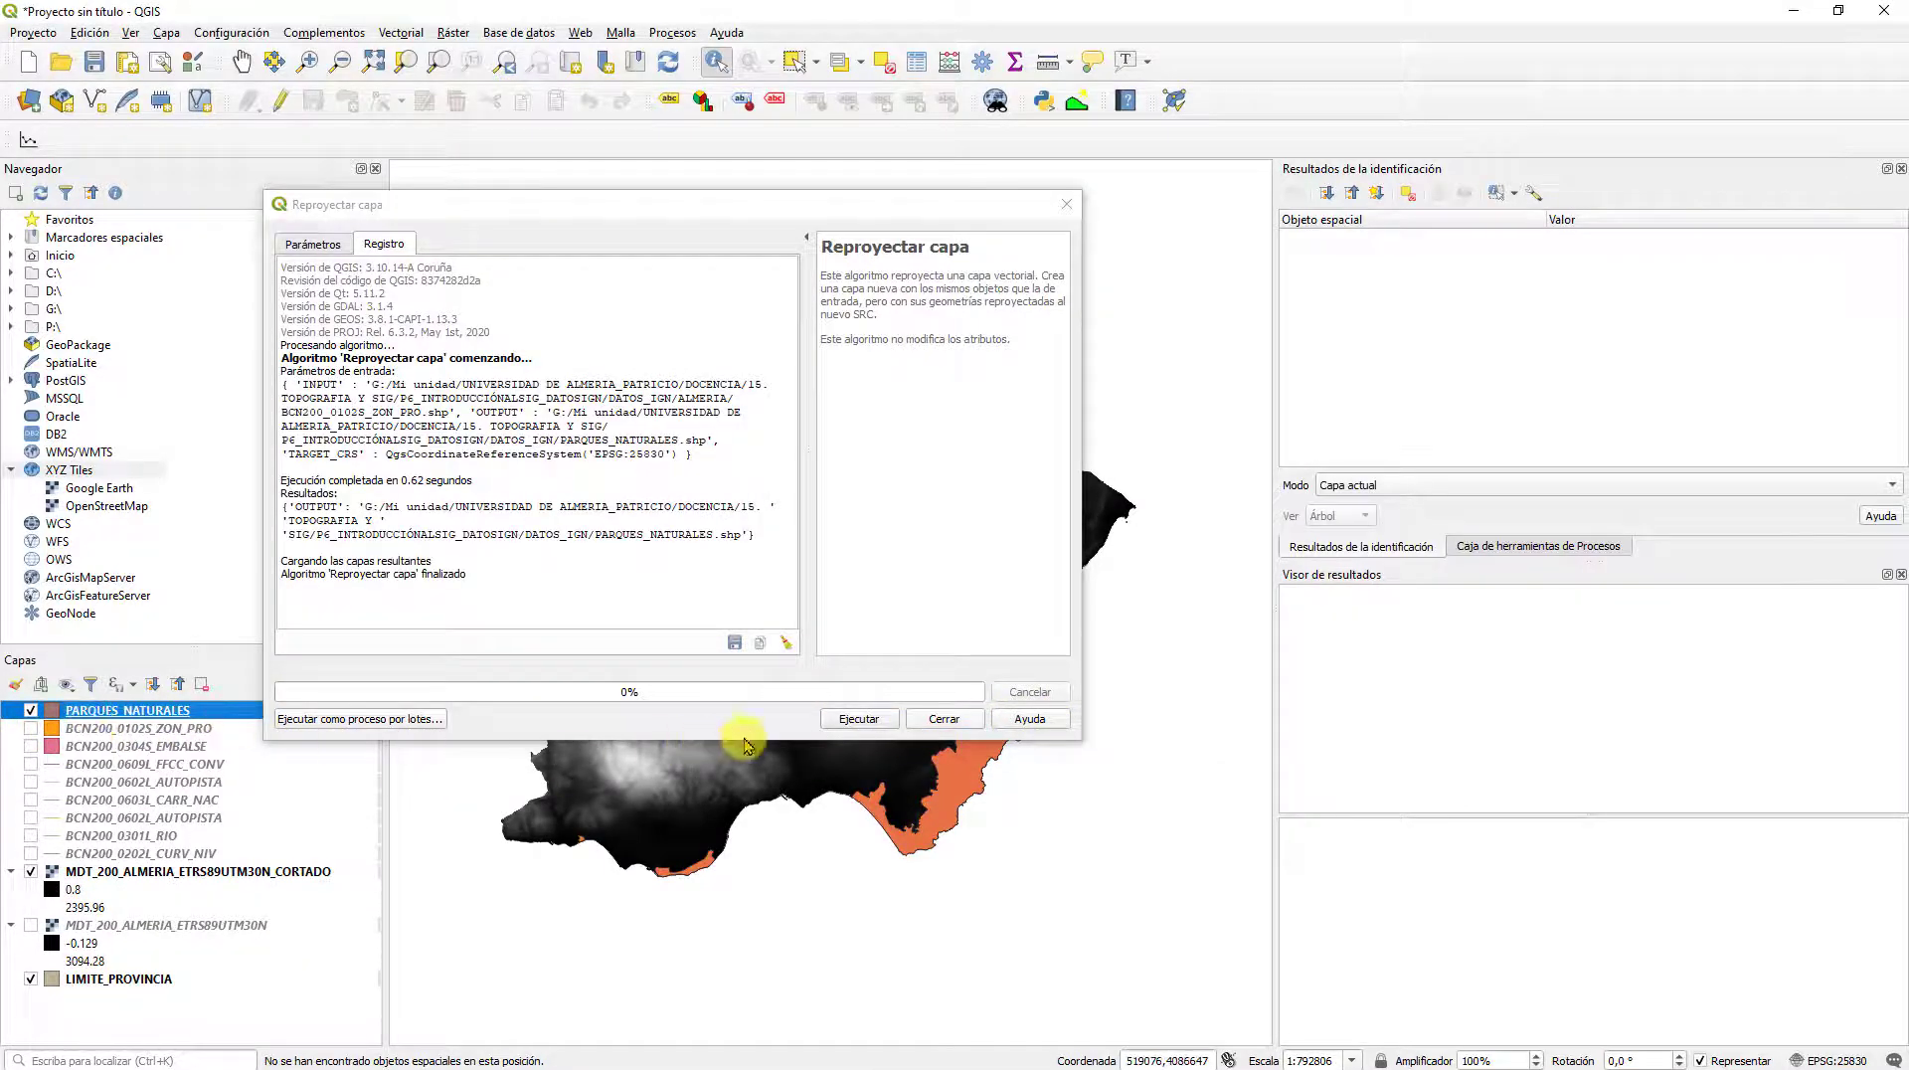
{"action": "left_click", "coordinate": [945, 718]}
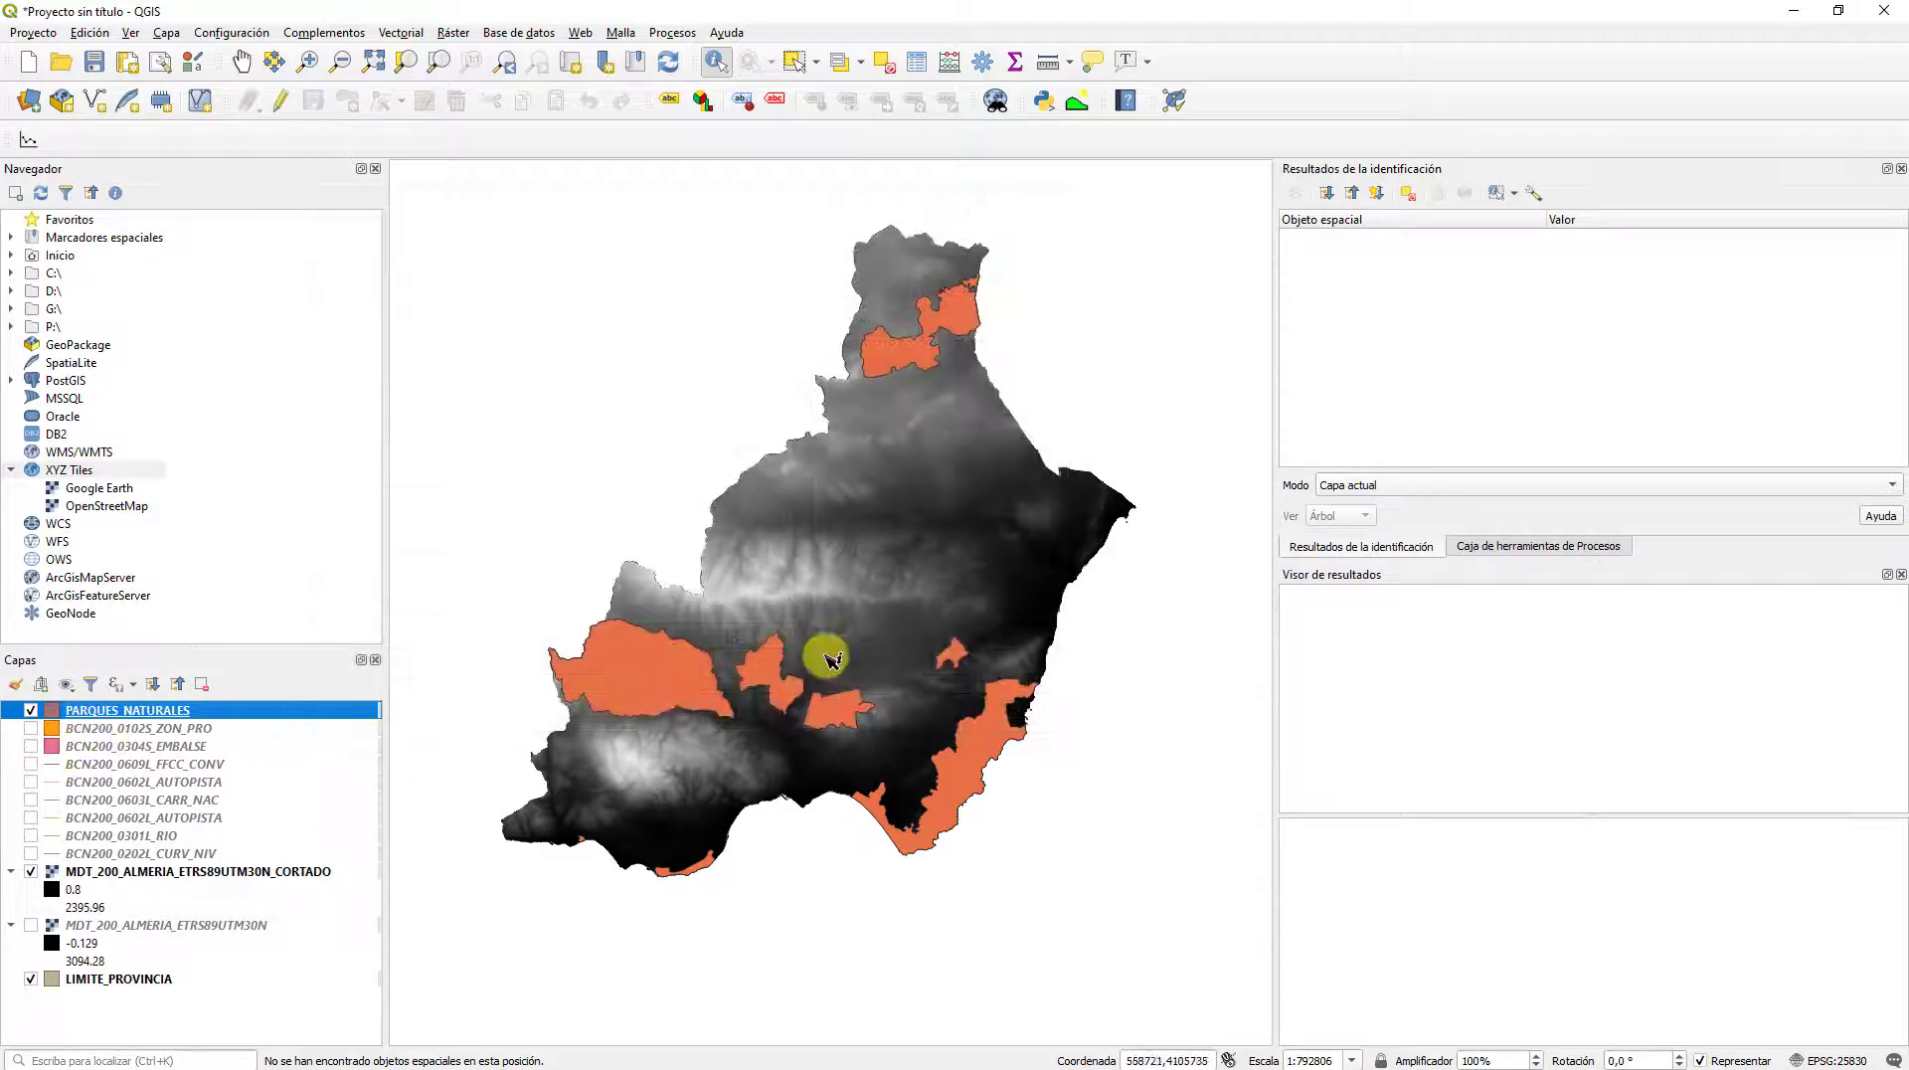
Step: Check the source coordinate reference system in the properties of the PARQUES_NATURALES layer
{"action": "left_click", "coordinate": [94, 731]}
{"action": "right_click", "coordinate": [94, 731]}
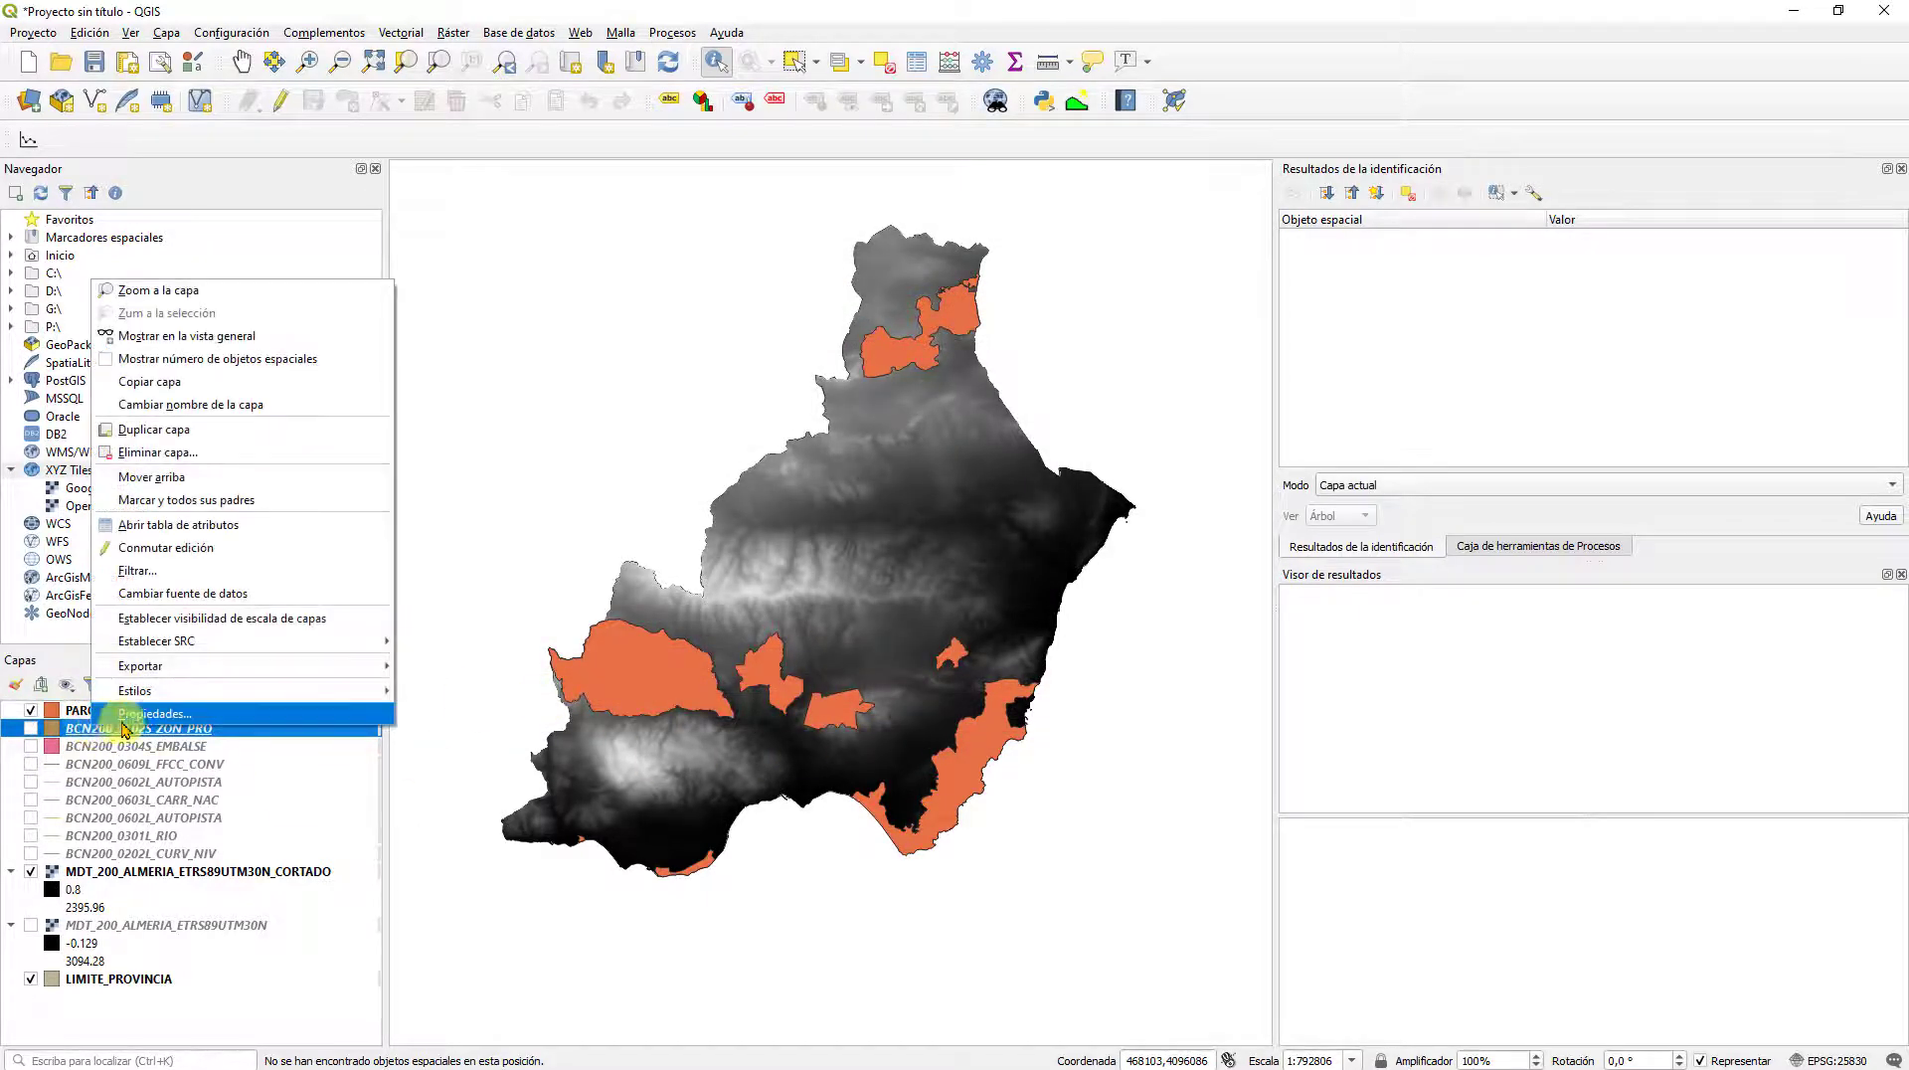
{"action": "left_click", "coordinate": [339, 833]}
{"action": "left_click", "coordinate": [140, 708]}
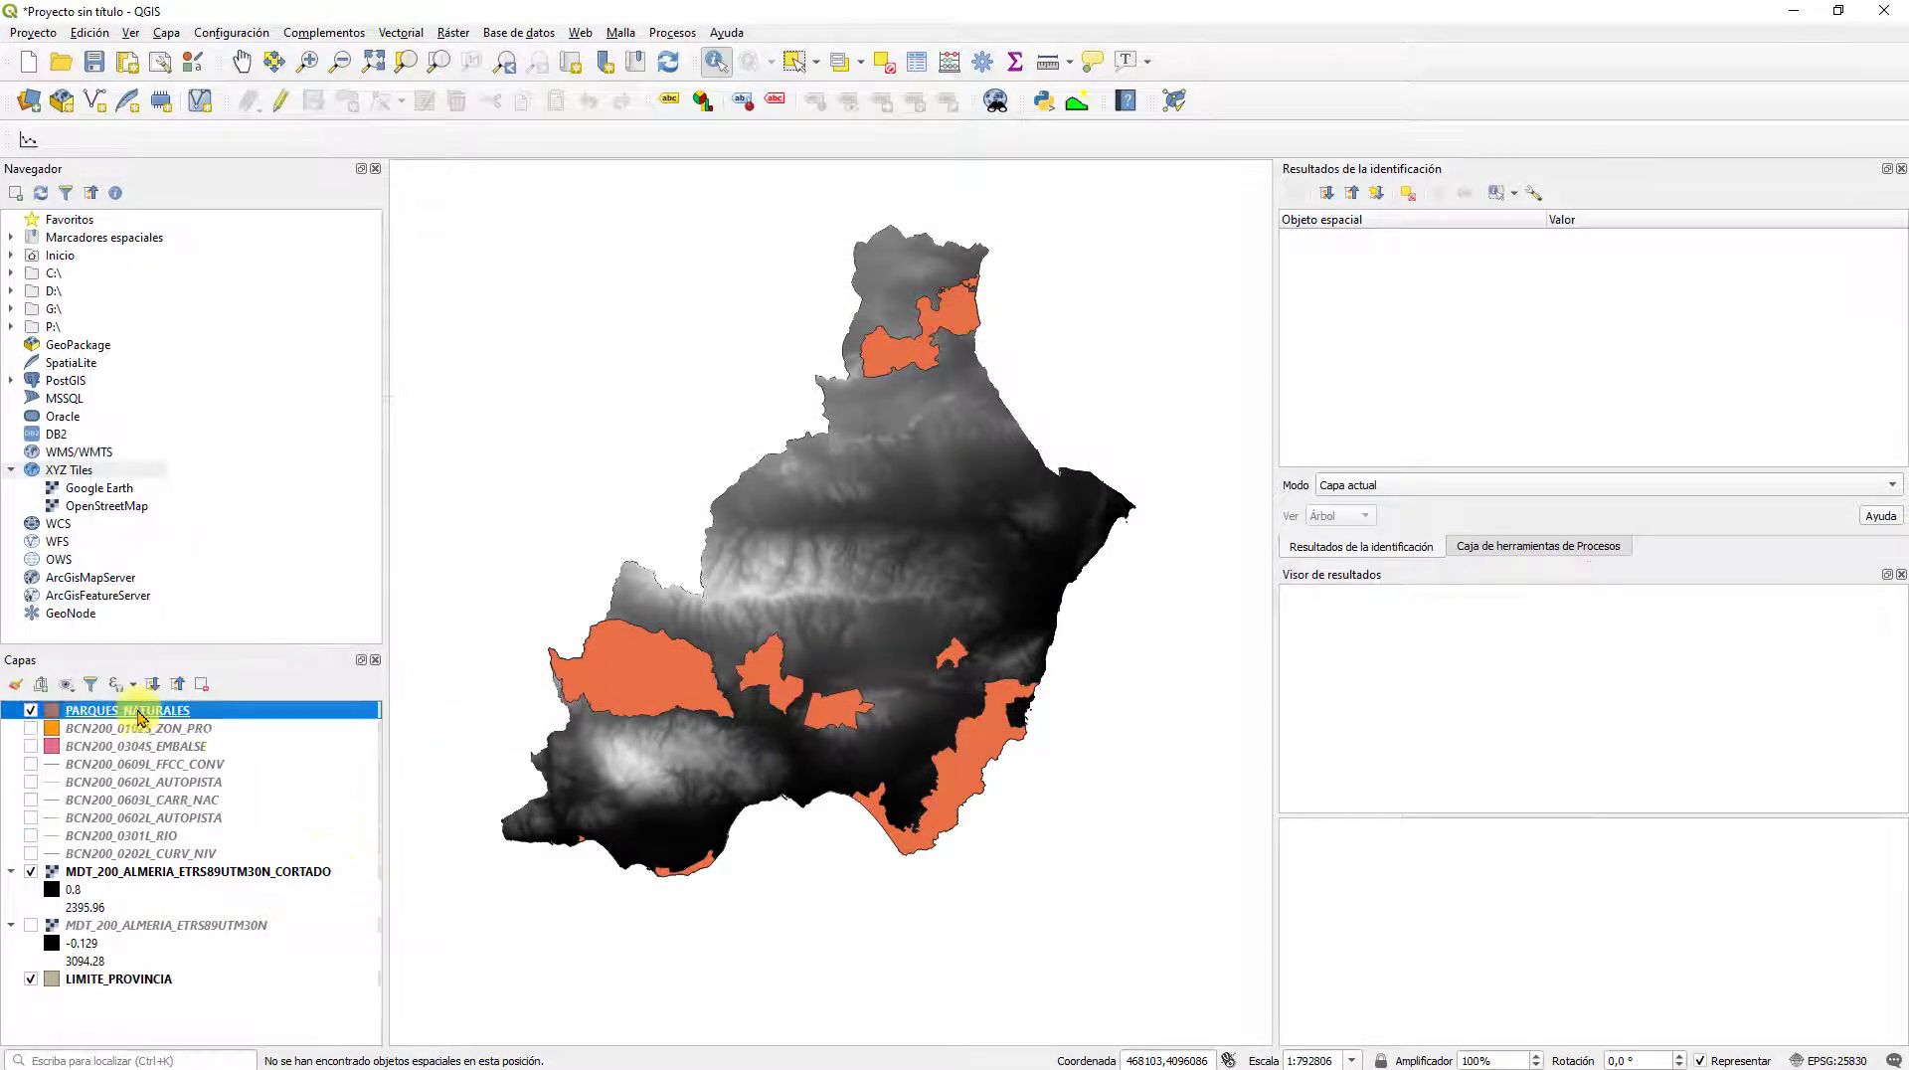
{"action": "right_click", "coordinate": [140, 708]}
{"action": "left_click", "coordinate": [199, 696]}
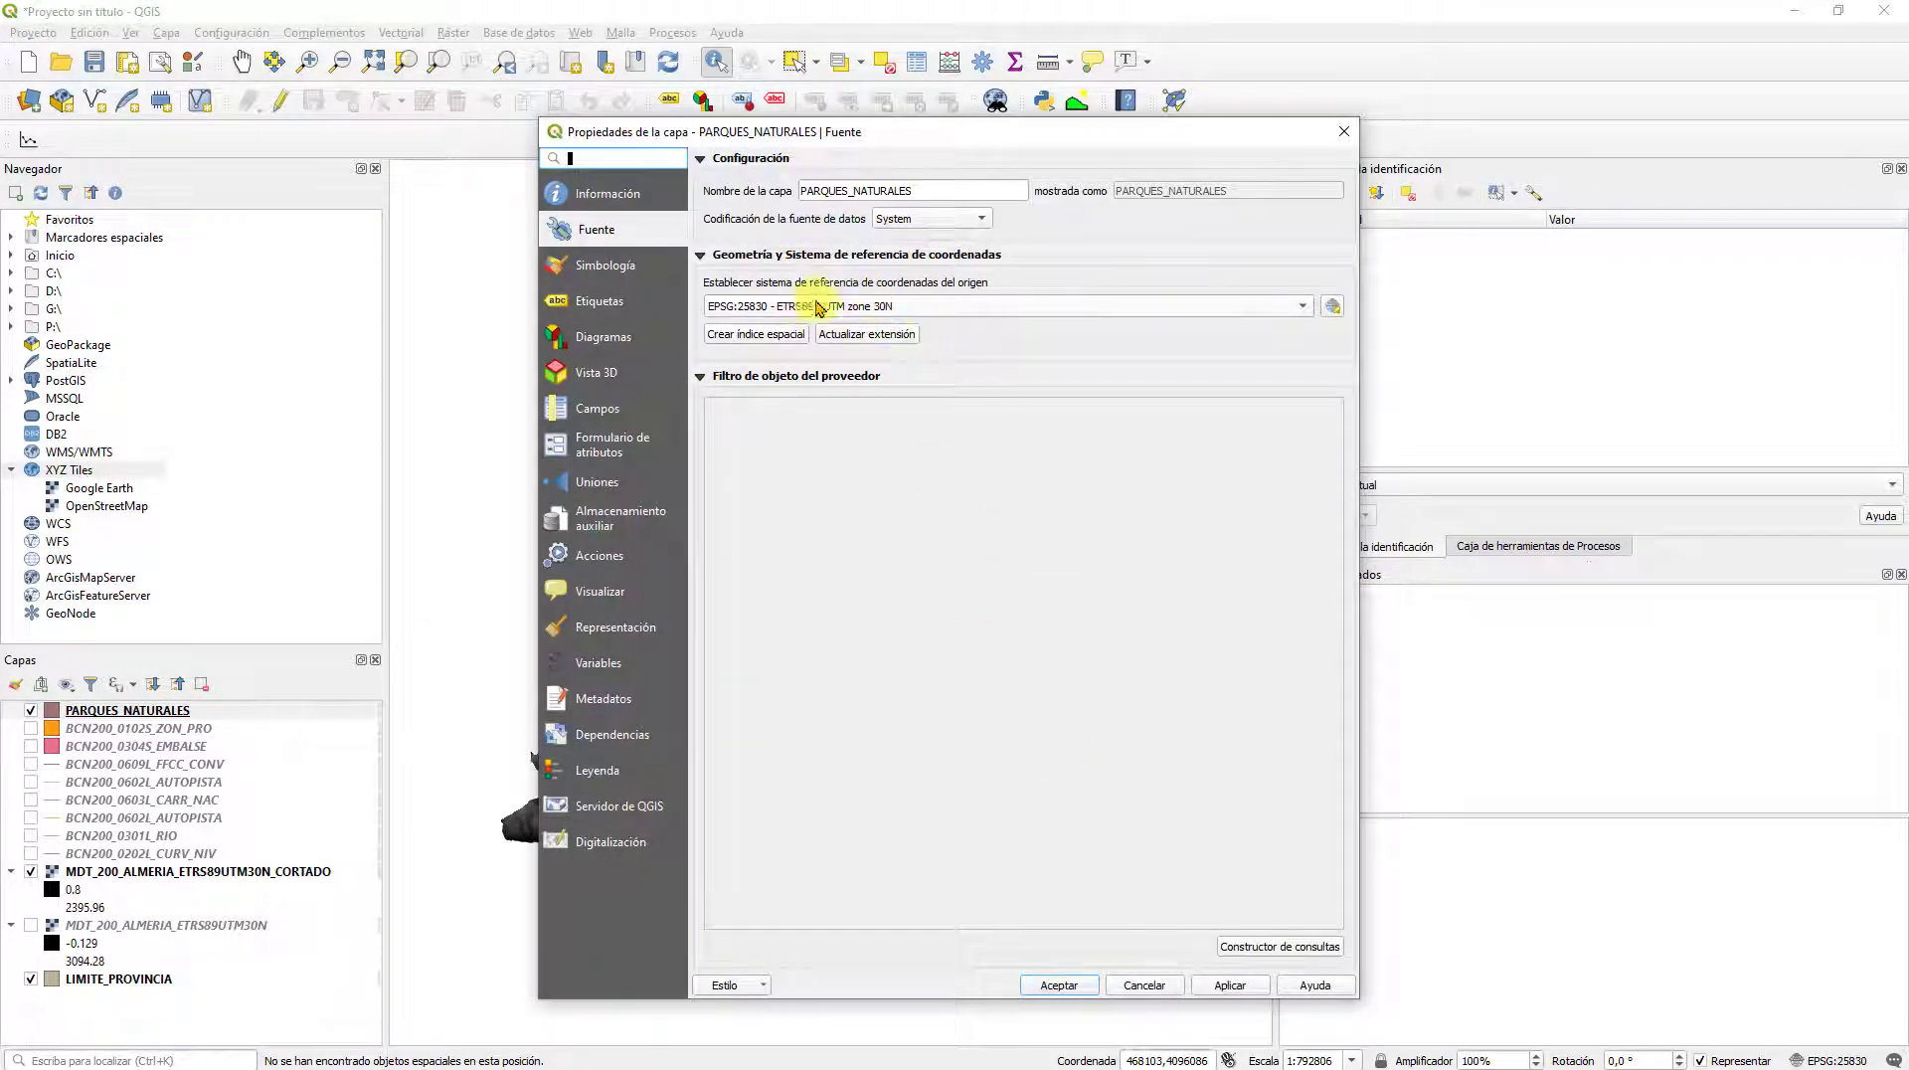
{"action": "left_click", "coordinate": [1058, 985]}
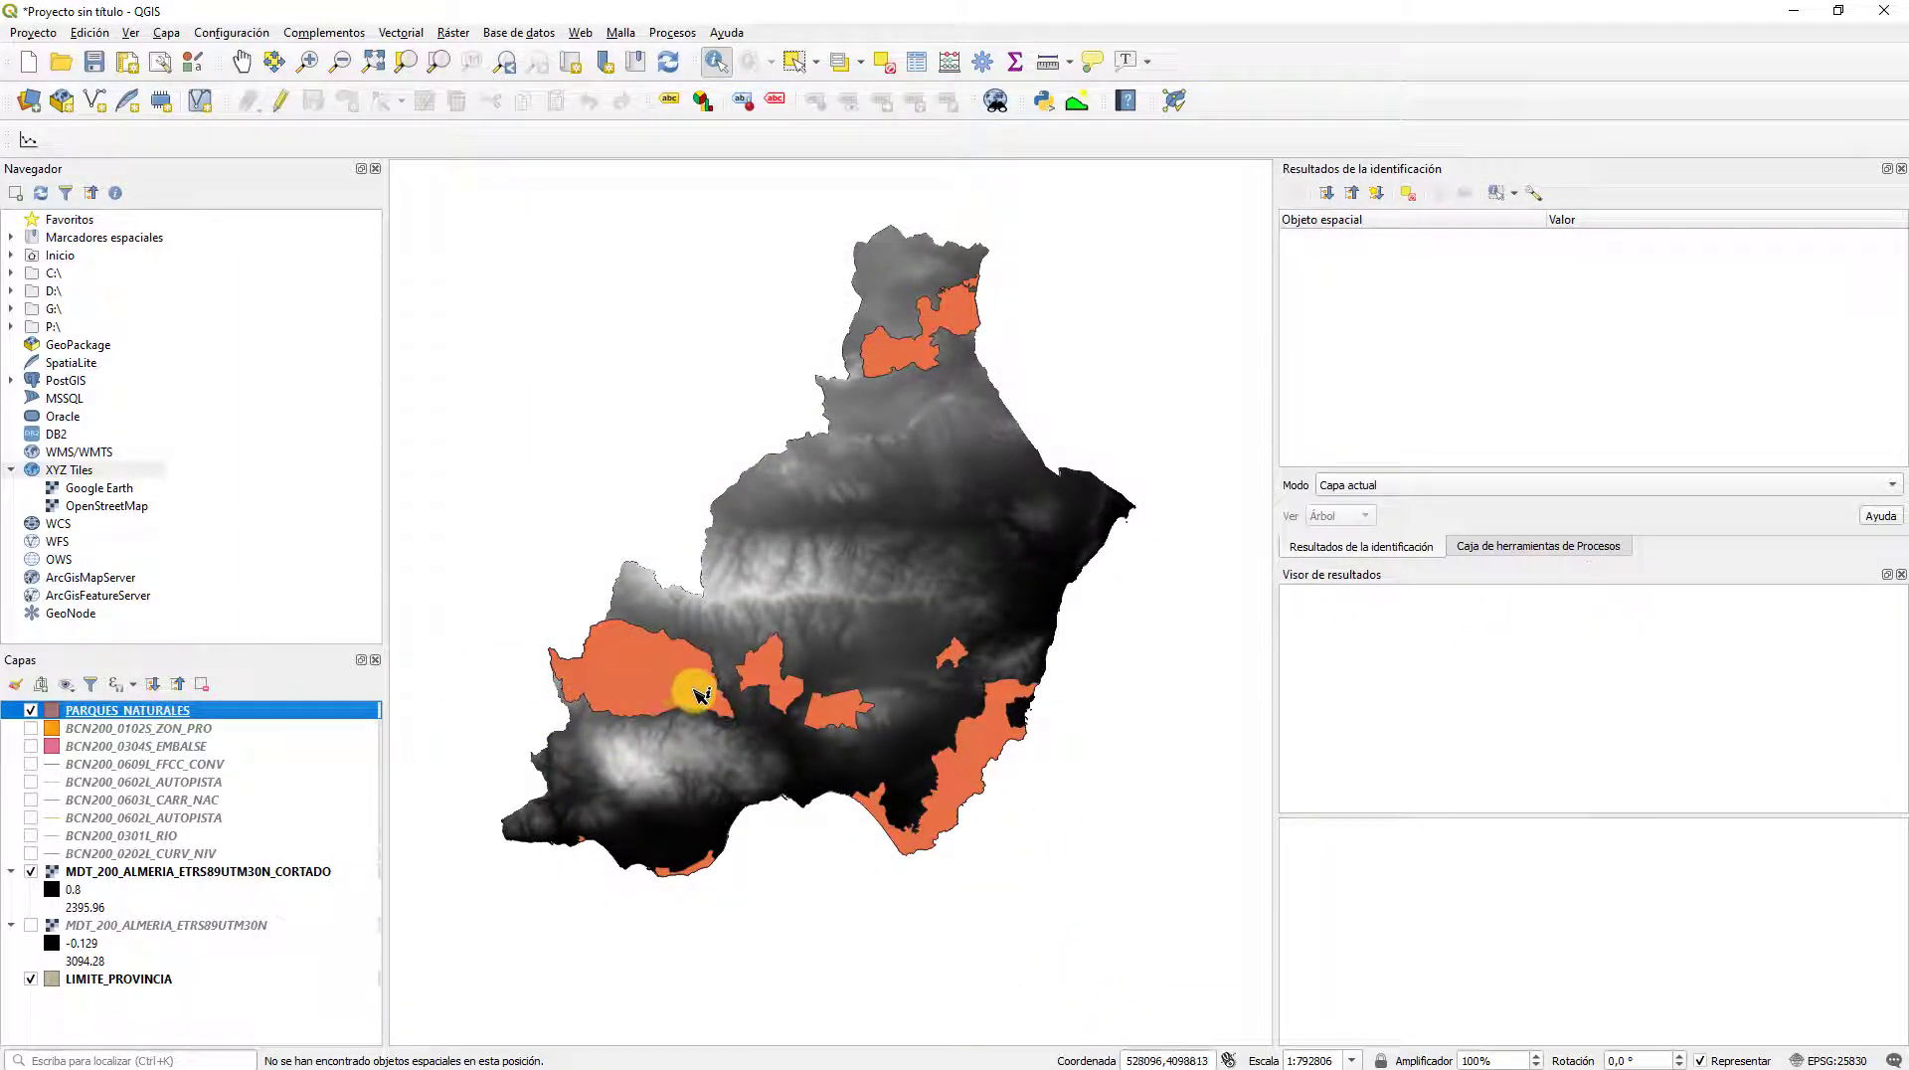
{"action": "left_click", "coordinate": [452, 34]}
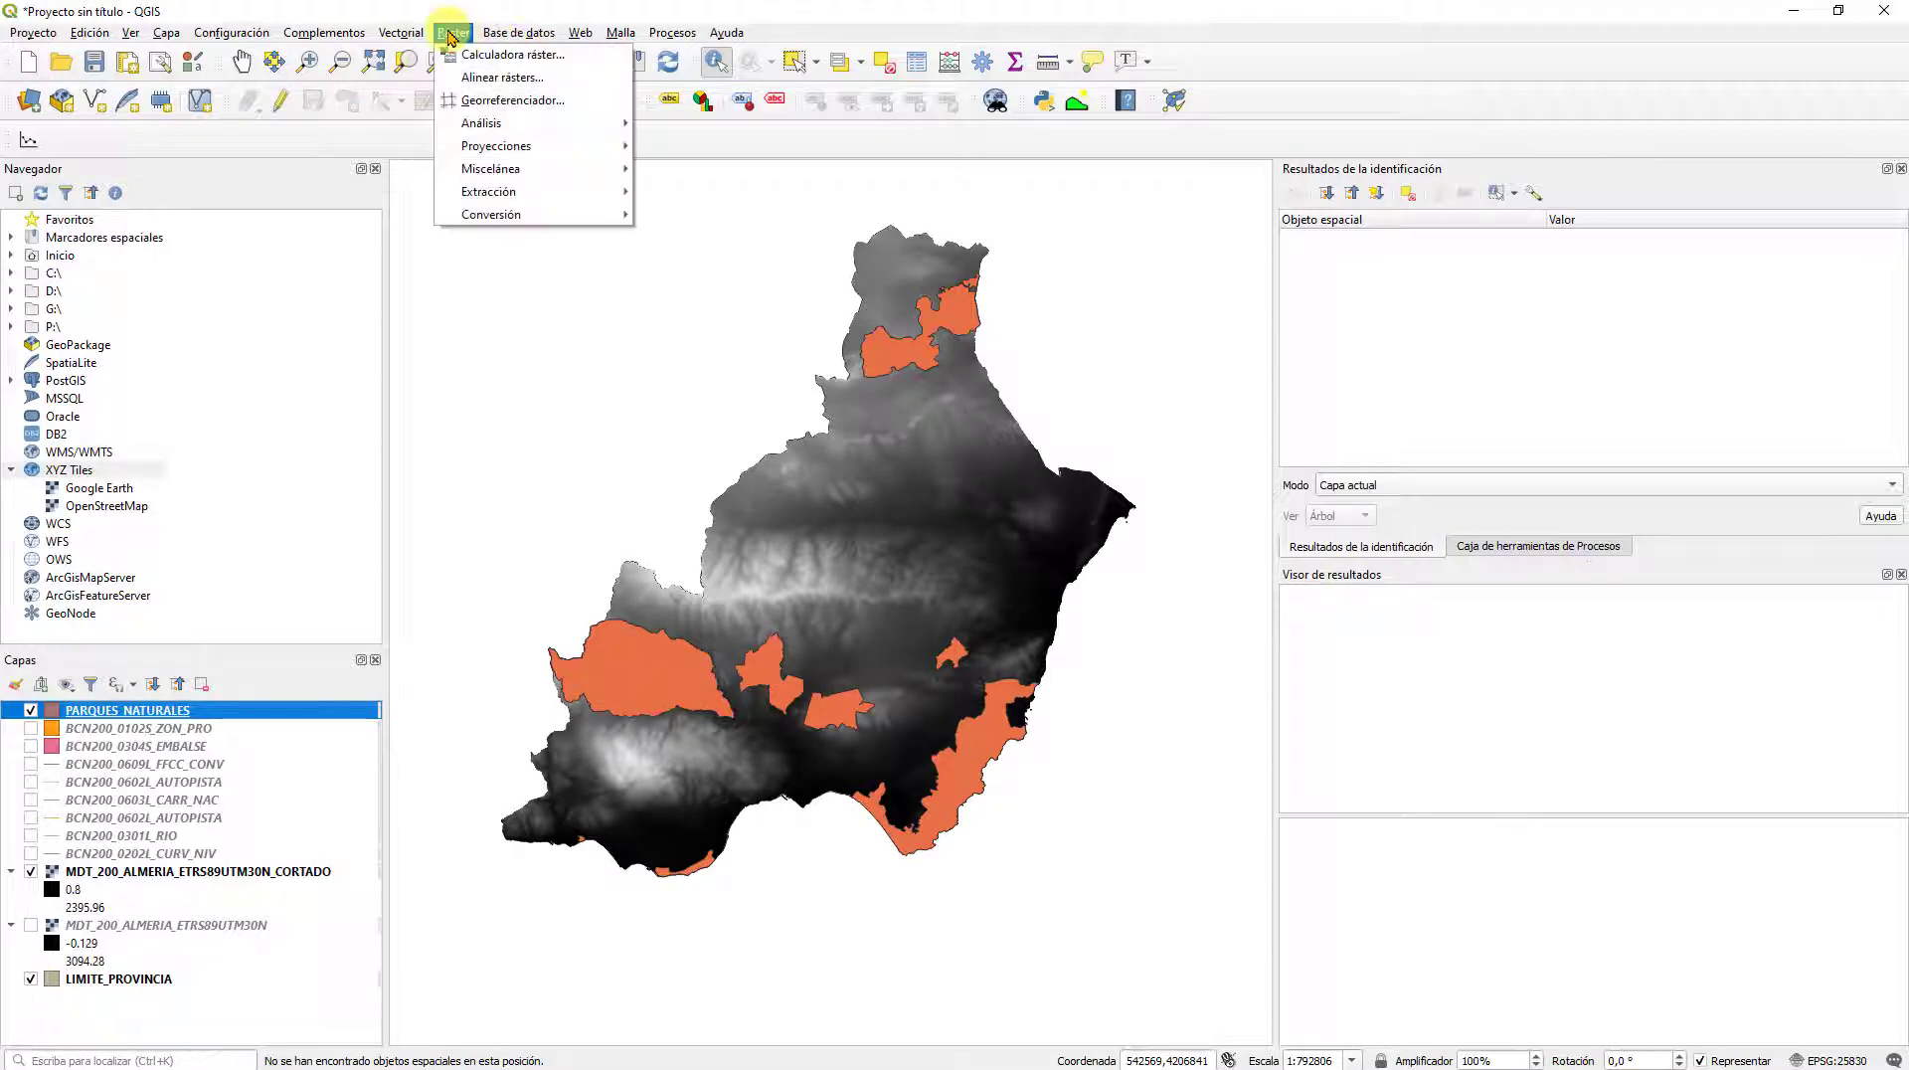
{"action": "mouse_move", "coordinate": [521, 217]}
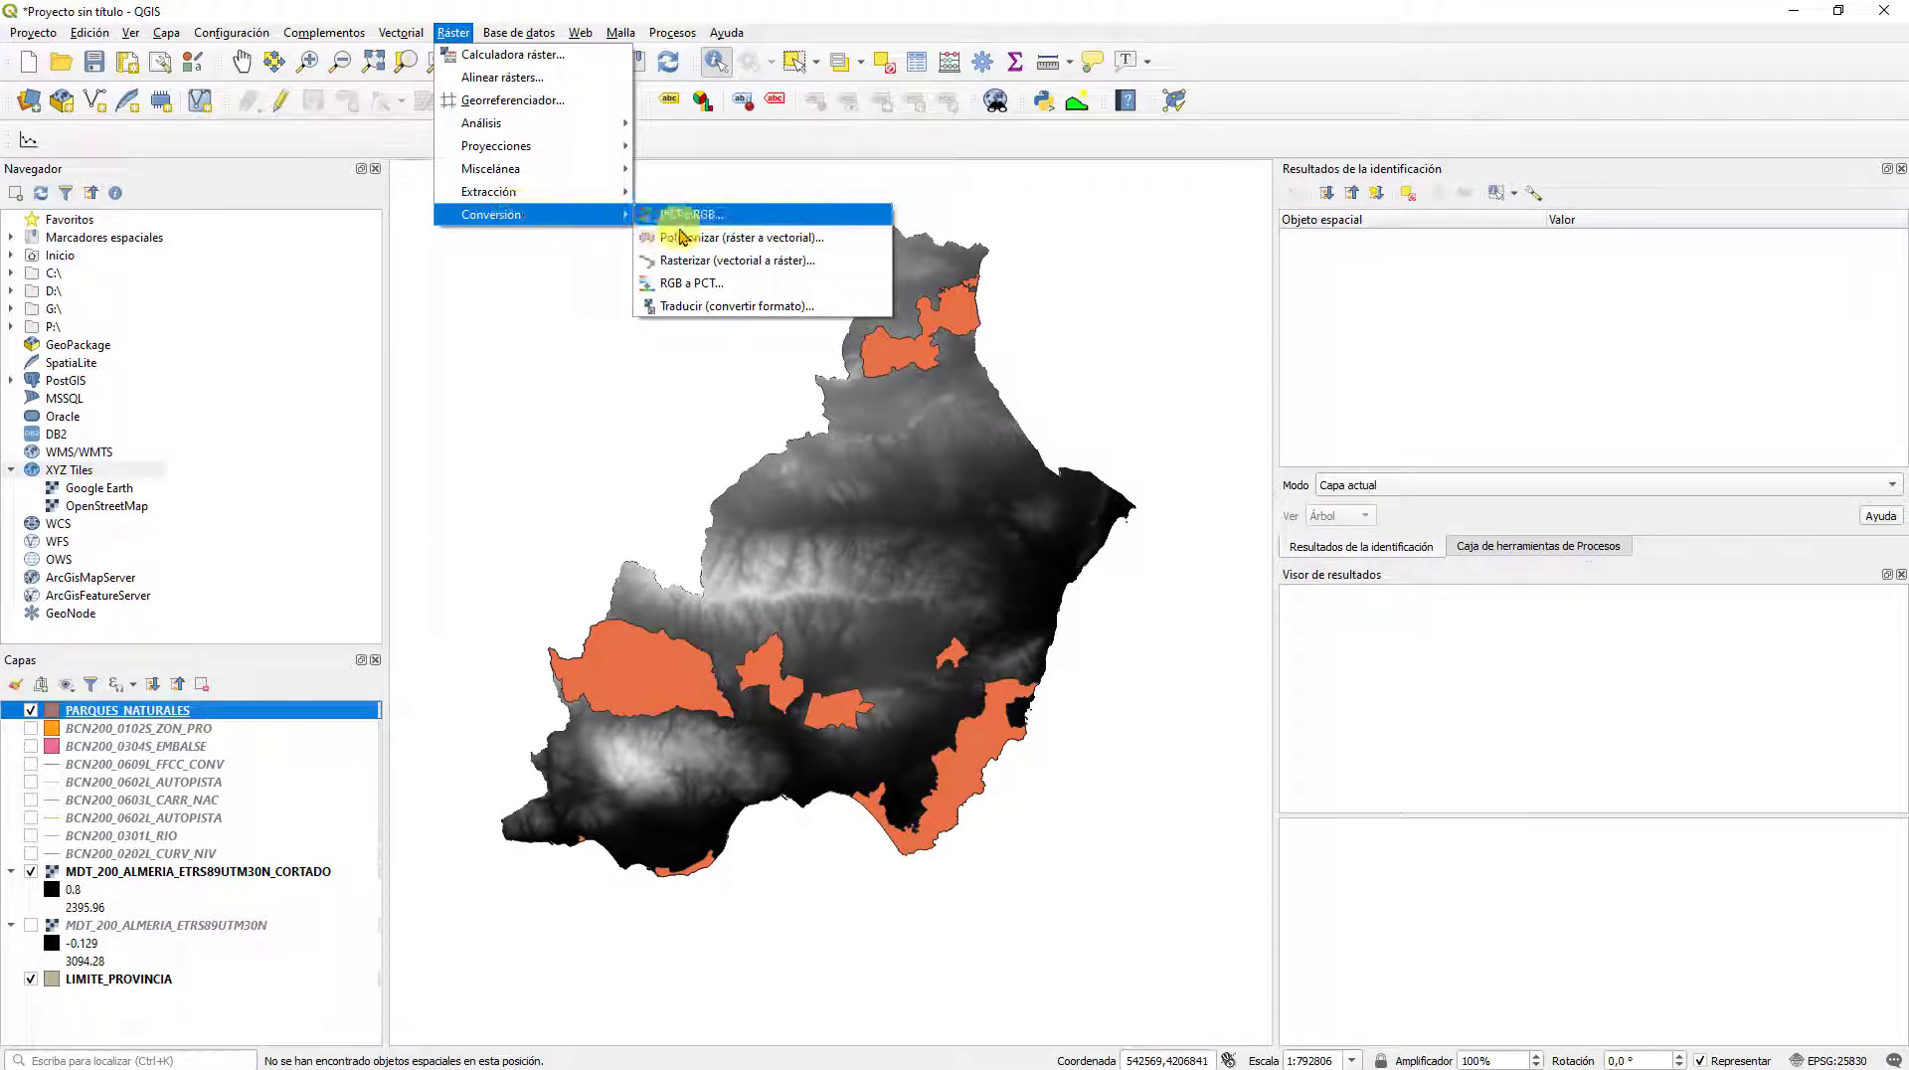
{"action": "left_click", "coordinate": [729, 269]}
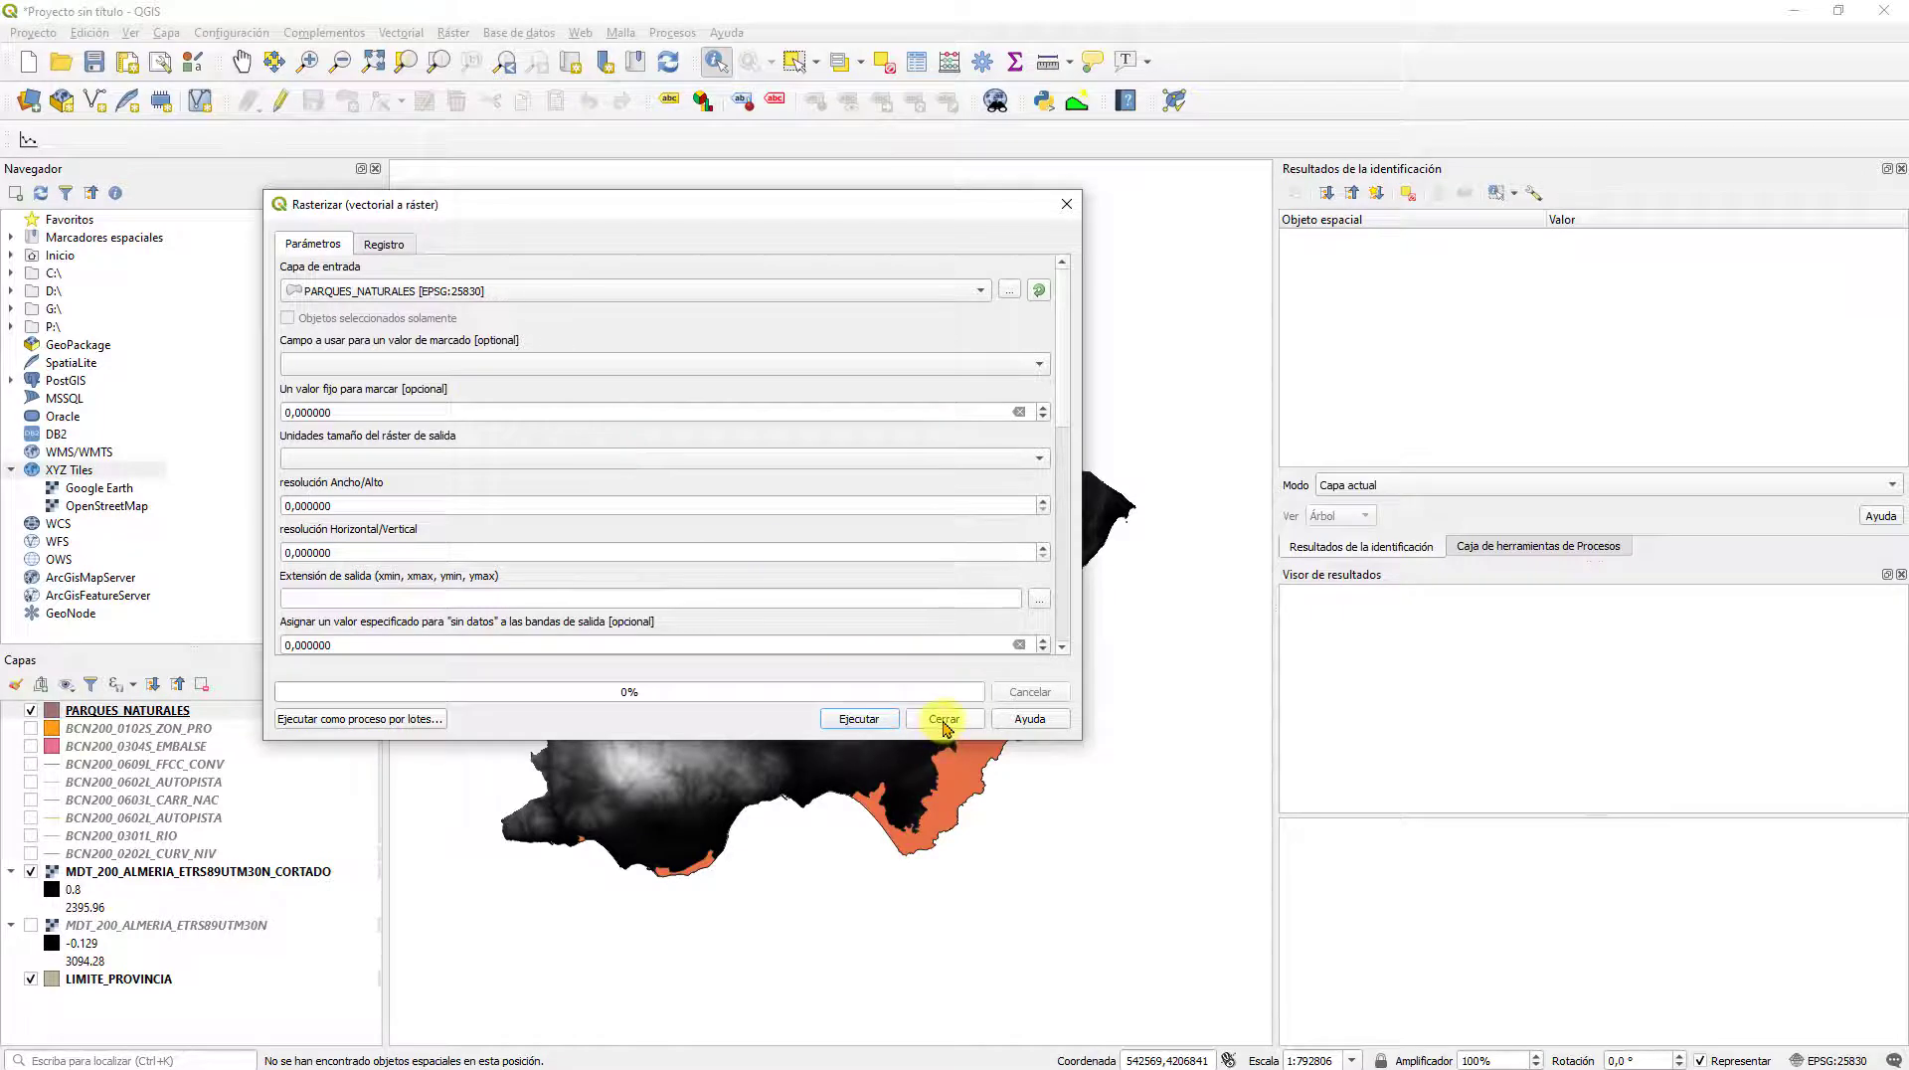
{"action": "left_click", "coordinate": [944, 719]}
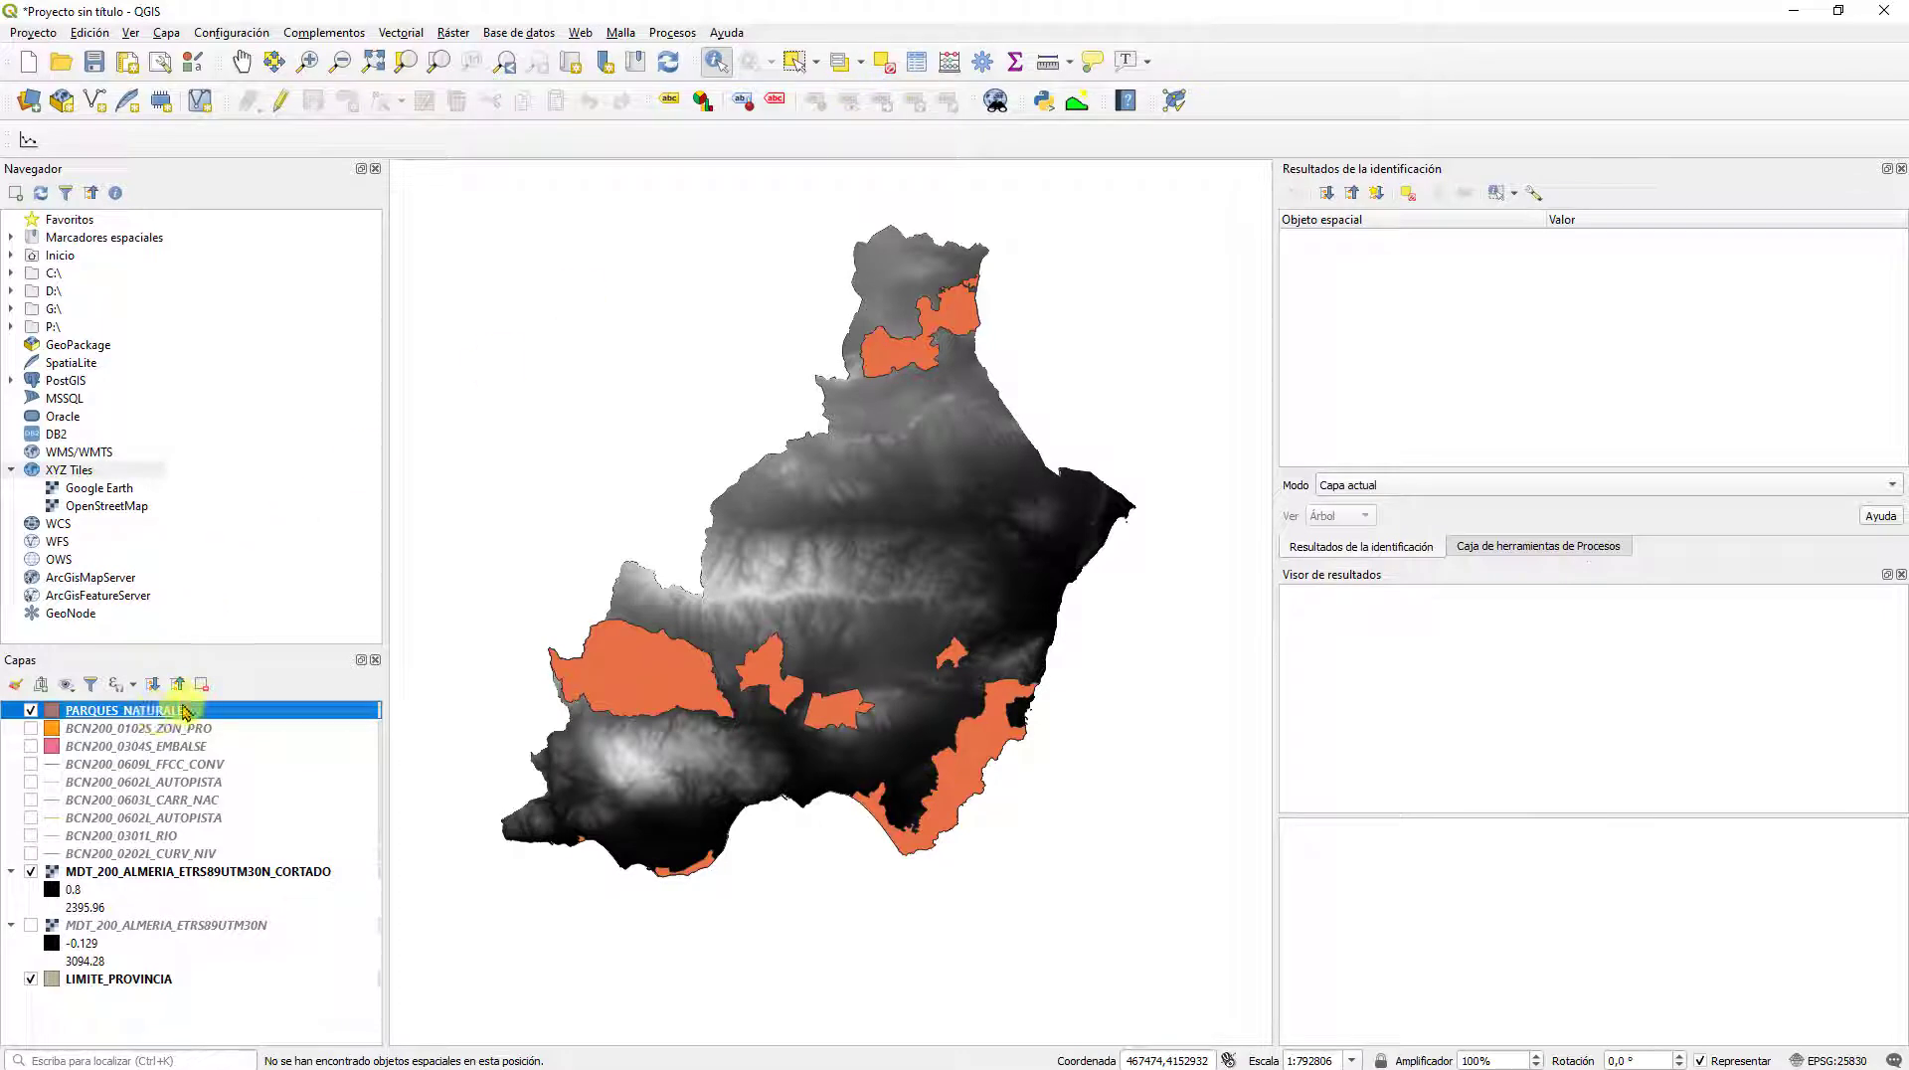
Step: Examine the fields of the PARQUES_NATURALES attribute table, including TIPO_0102, ETIQUETA and PRIMARYIND, and close the table
{"action": "left_click", "coordinate": [917, 63]}
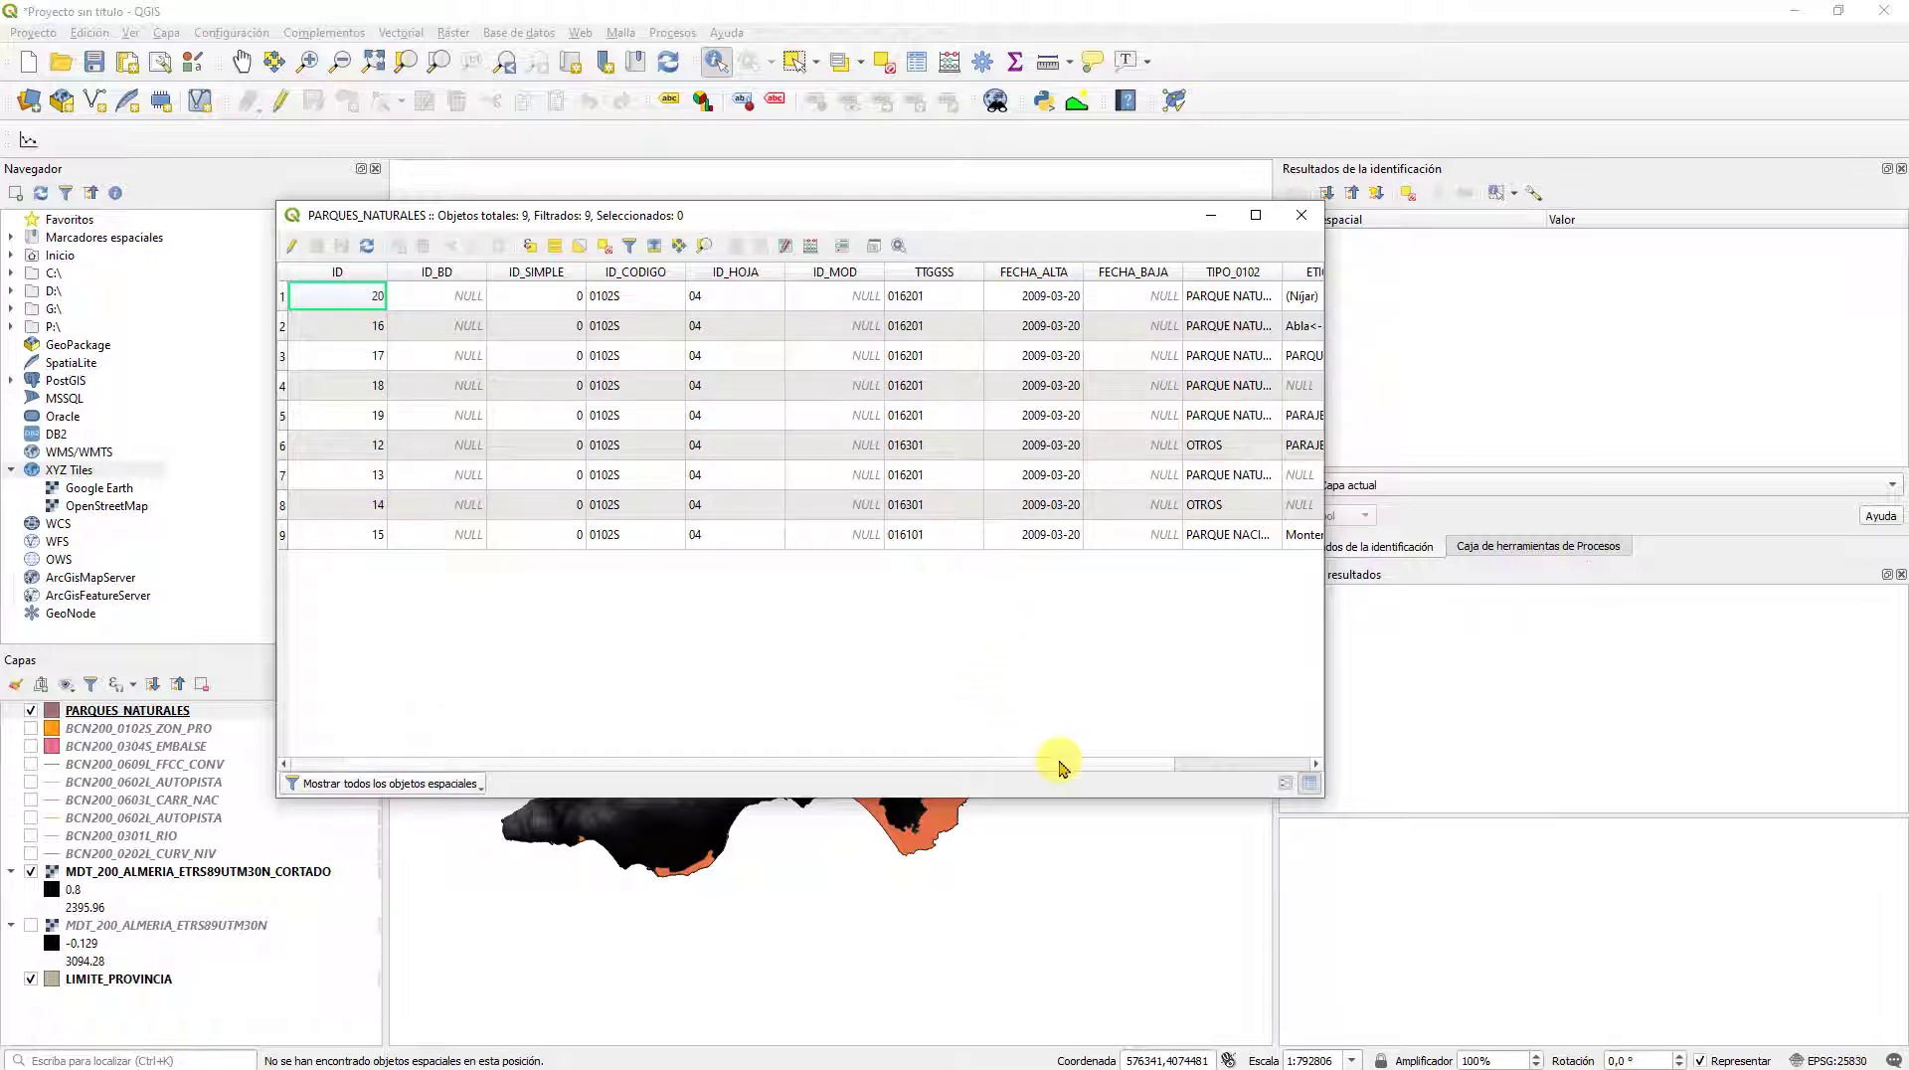
{"action": "left_click_drag", "start_coordinate": [1057, 763], "coordinate": [1223, 758]}
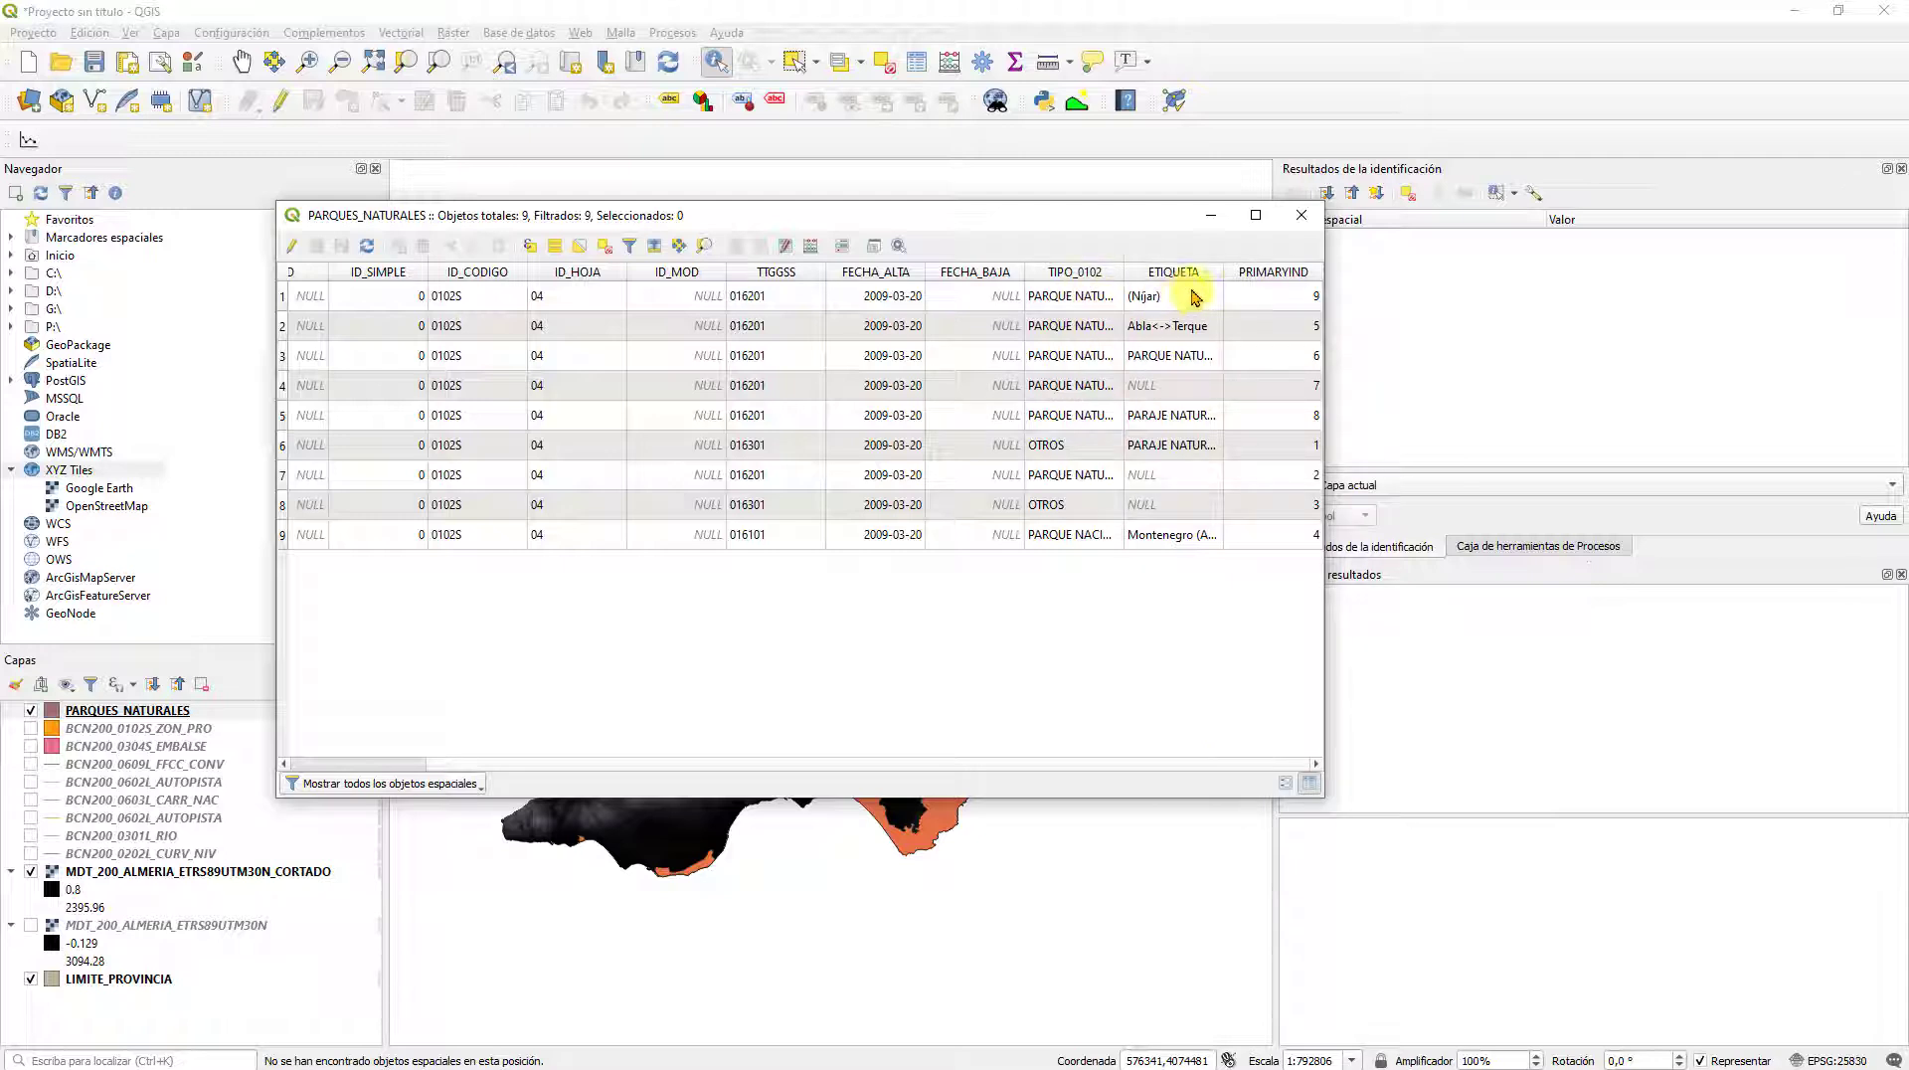
{"action": "left_click_drag", "start_coordinate": [1110, 763], "coordinate": [777, 751]}
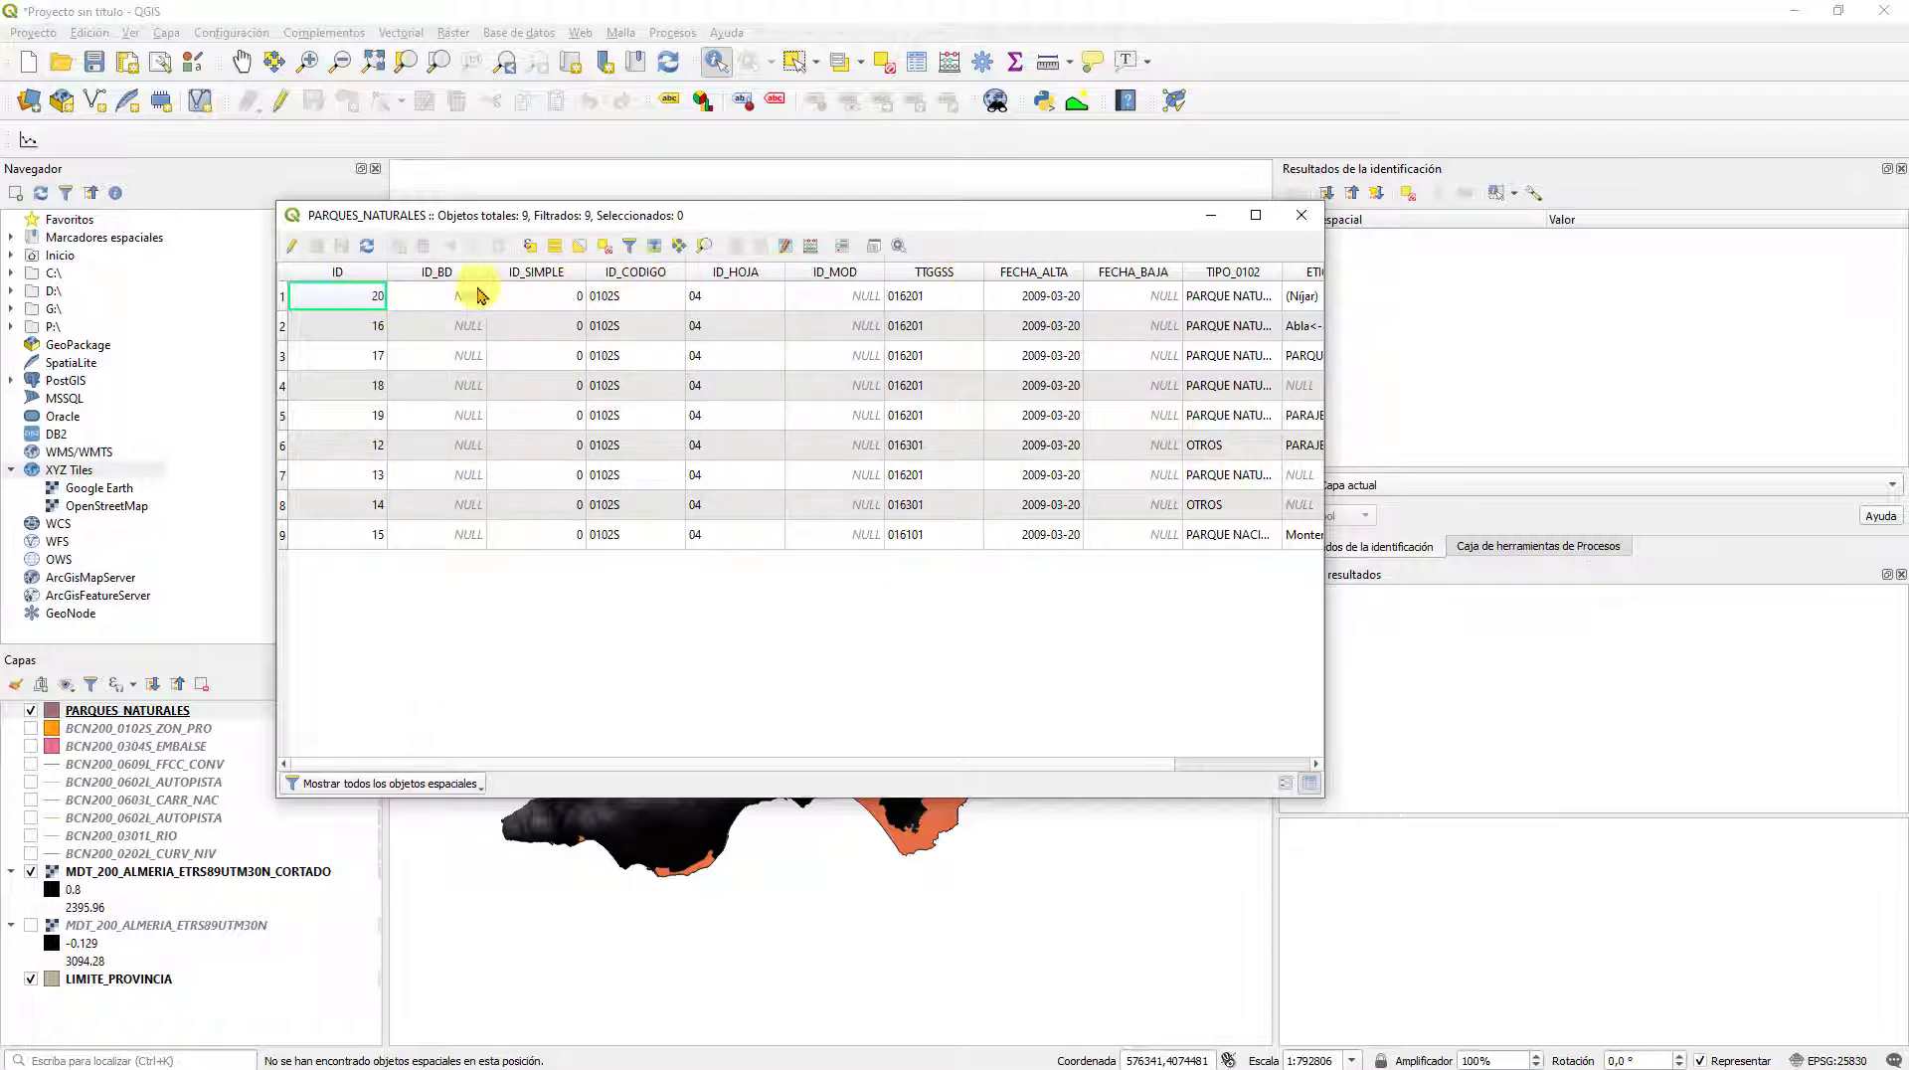
{"action": "left_click", "coordinate": [1229, 217]}
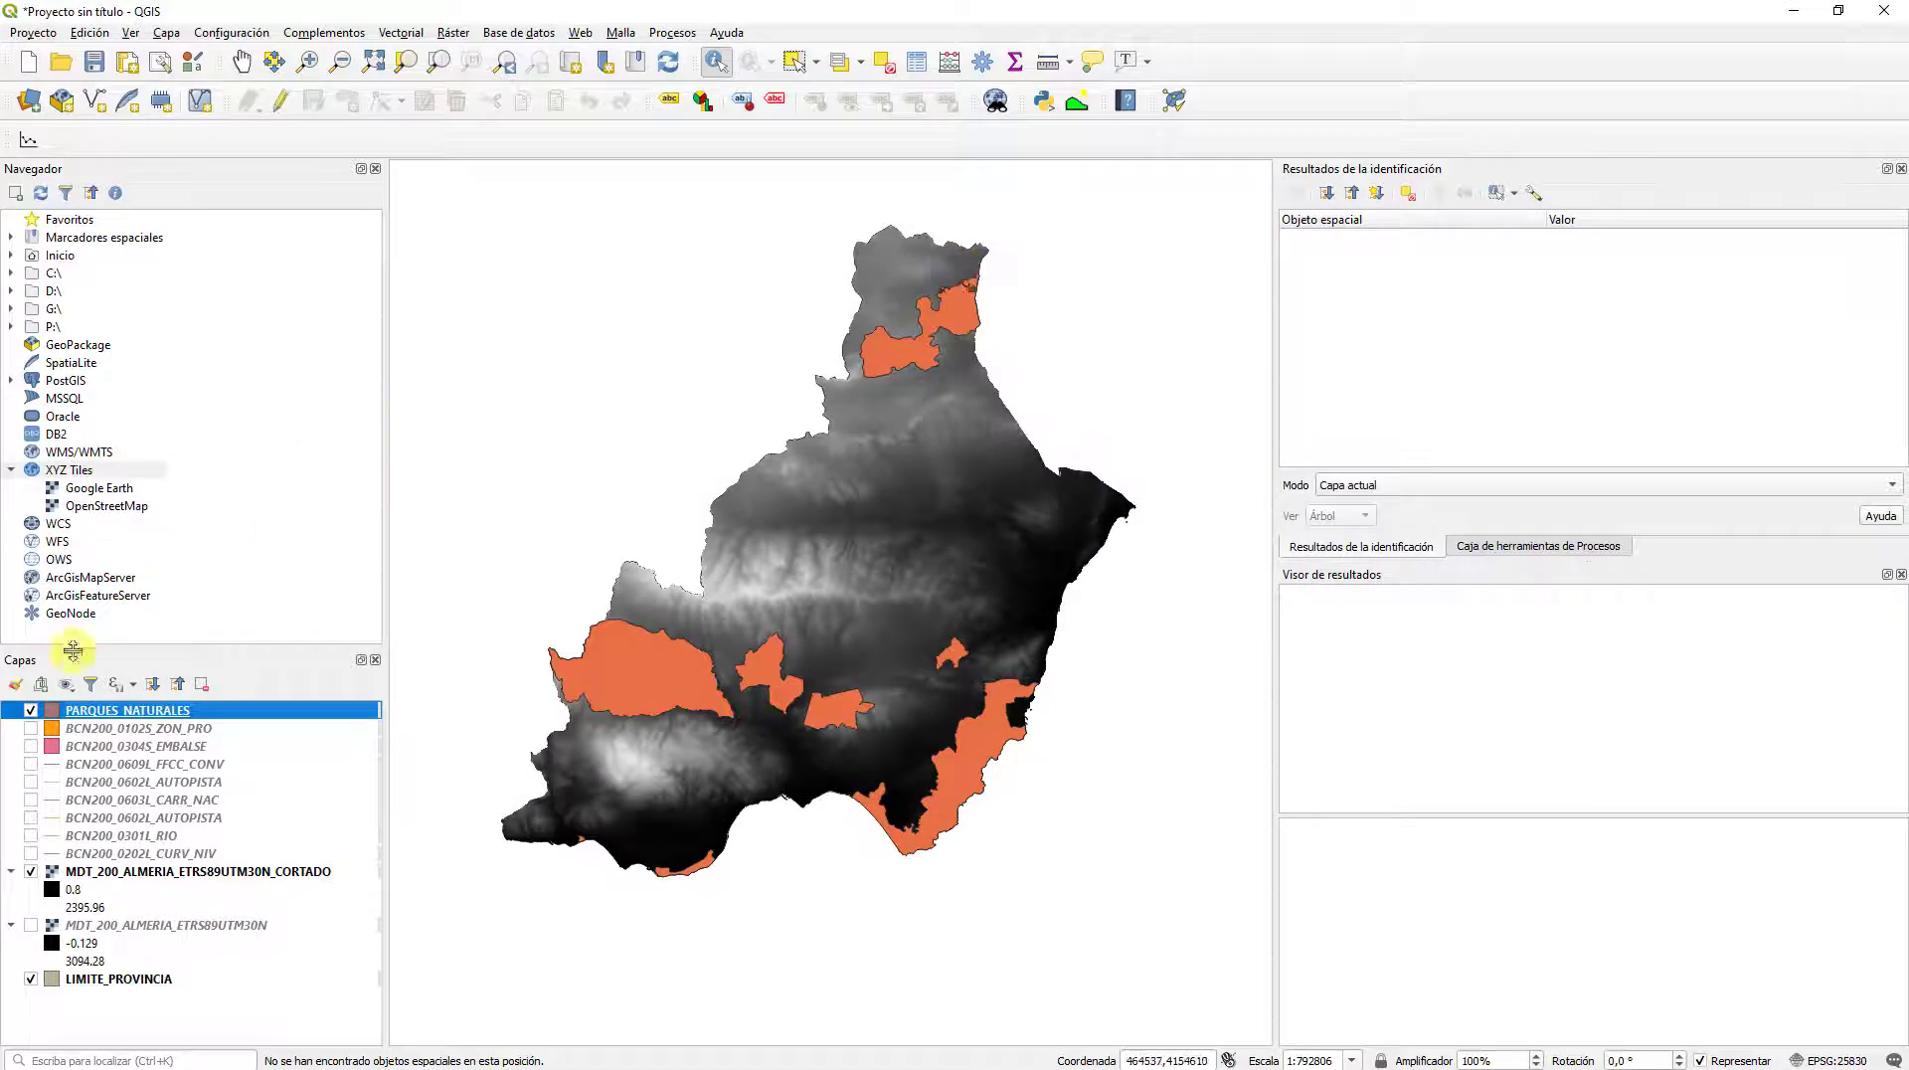
Step: Set up Rasterize for the PARQUES_NATURALES vector layer, using the ID field for burn-in values and georeferenced units for the output size
{"action": "left_click", "coordinate": [453, 32]}
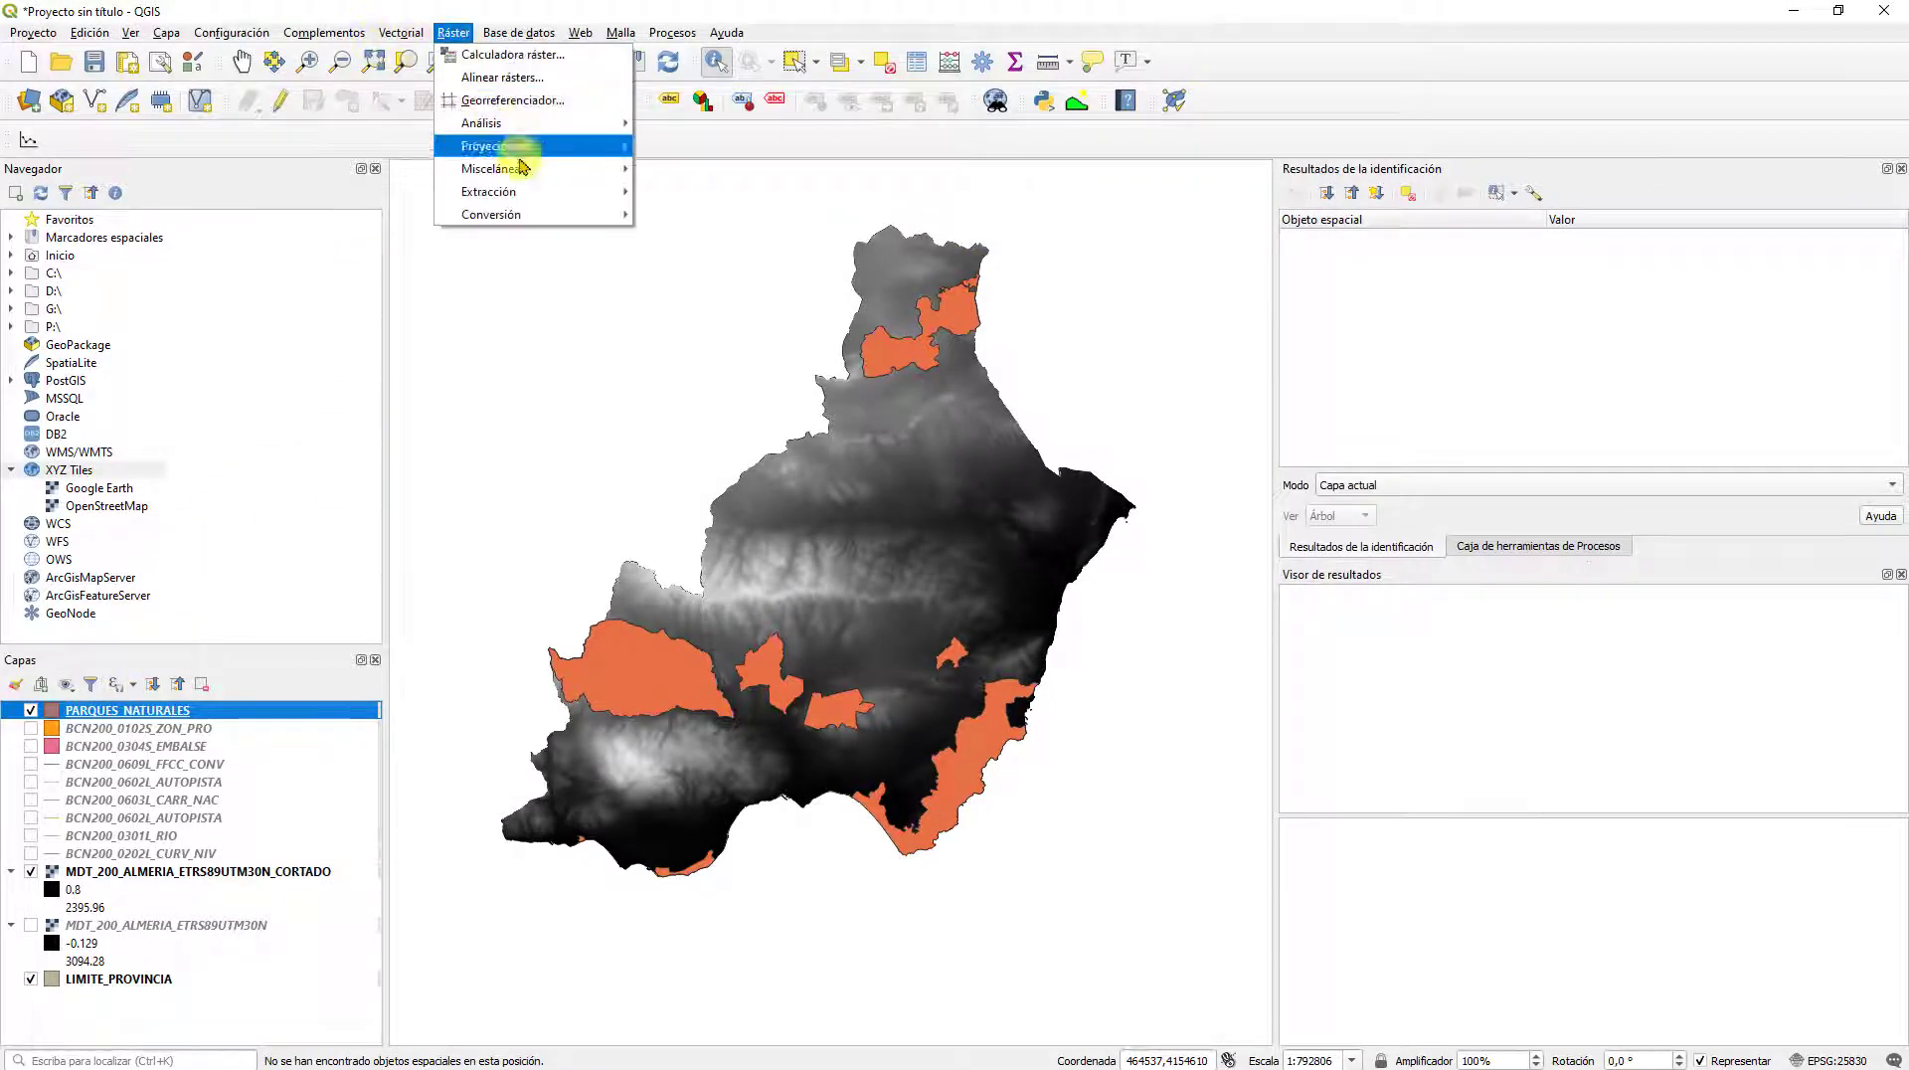
{"action": "mouse_move", "coordinate": [590, 220]}
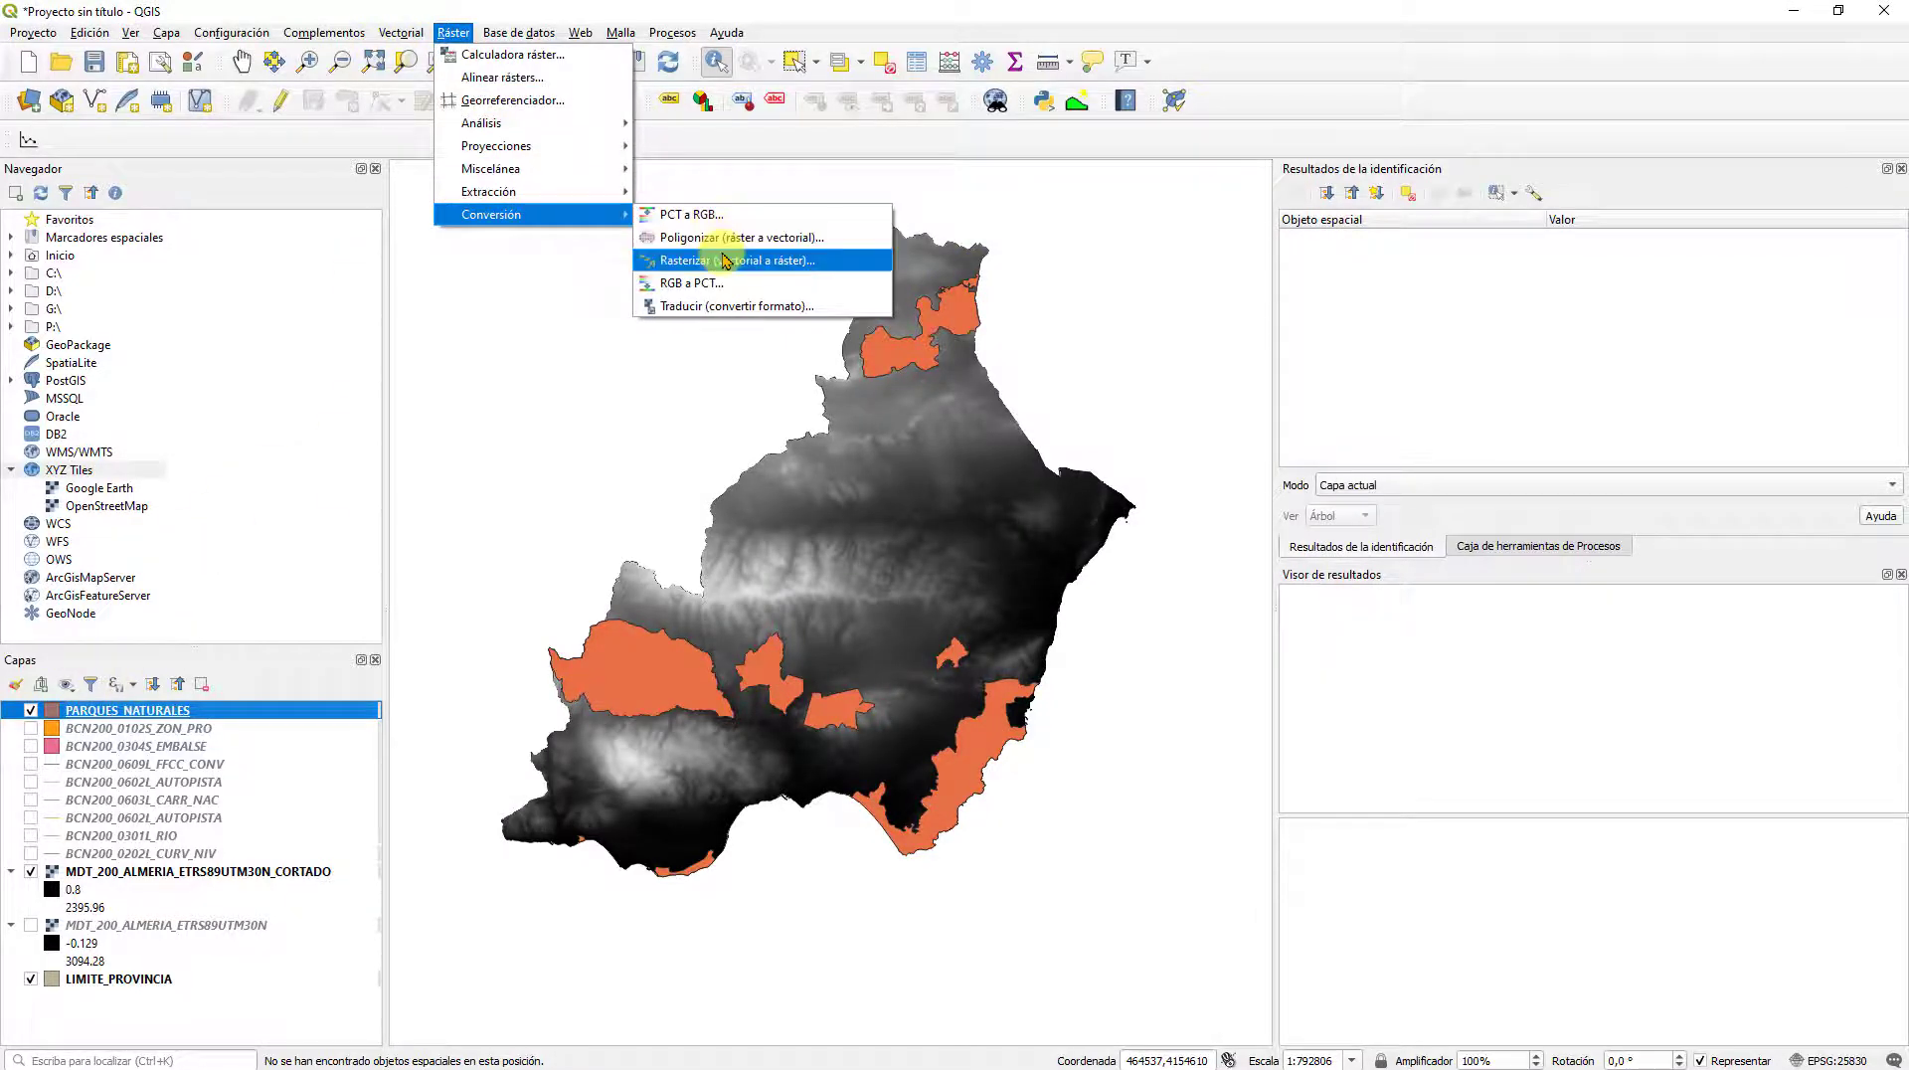
{"action": "left_click", "coordinate": [725, 260]}
{"action": "left_click", "coordinate": [348, 361]}
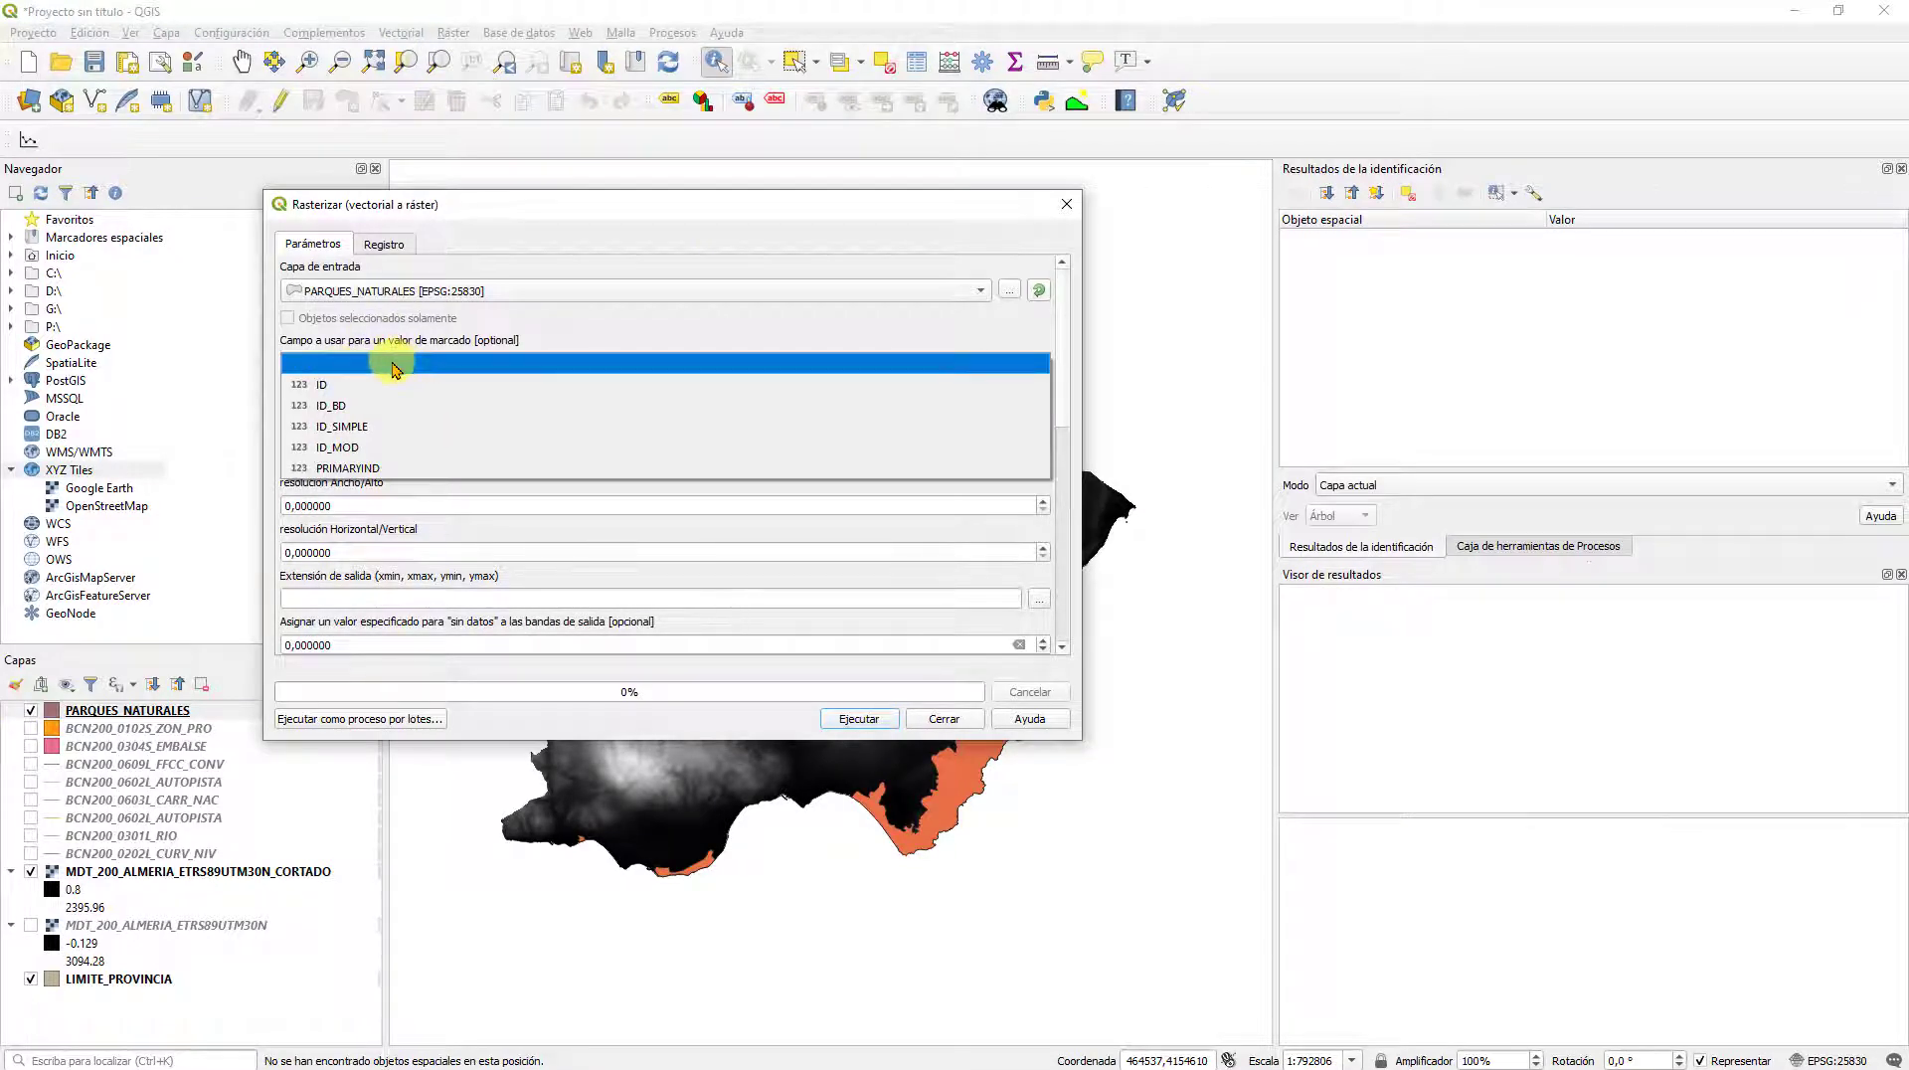
{"action": "left_click", "coordinate": [330, 384]}
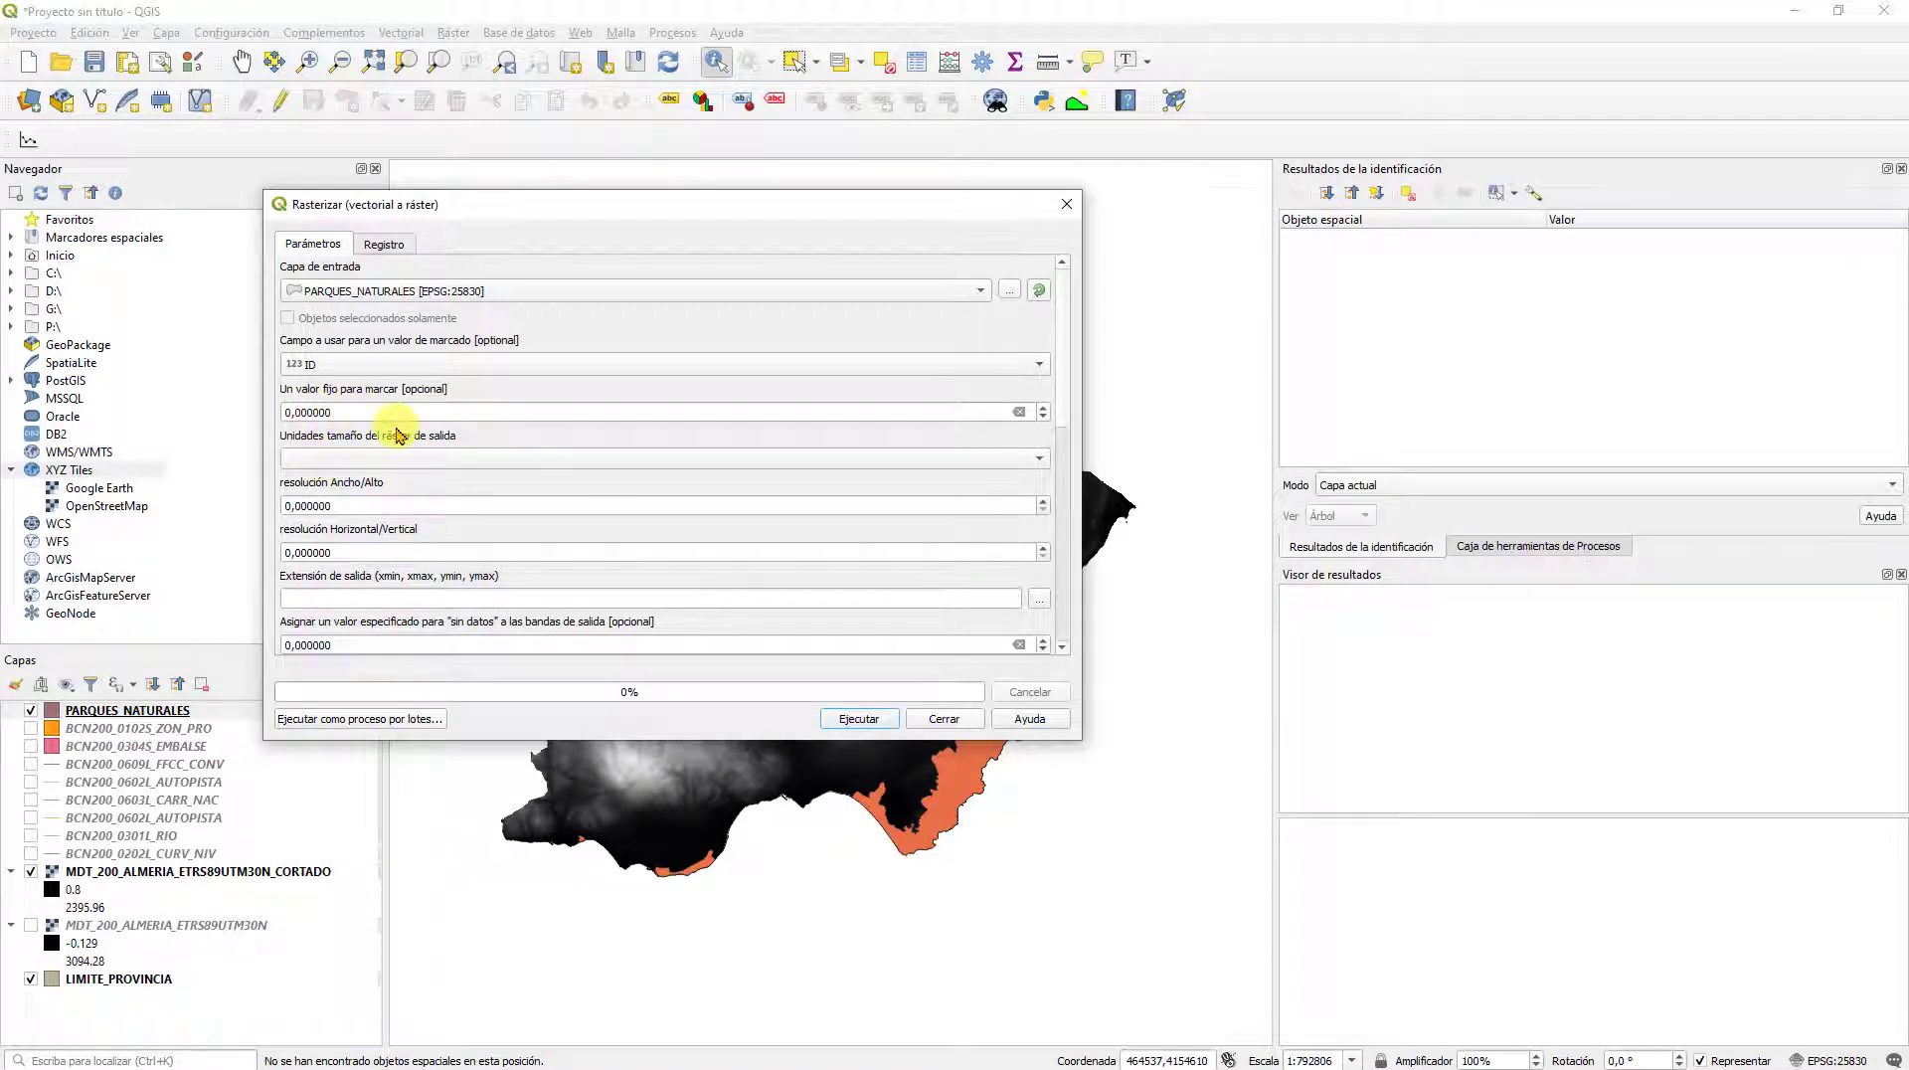
{"action": "left_click", "coordinate": [355, 462]}
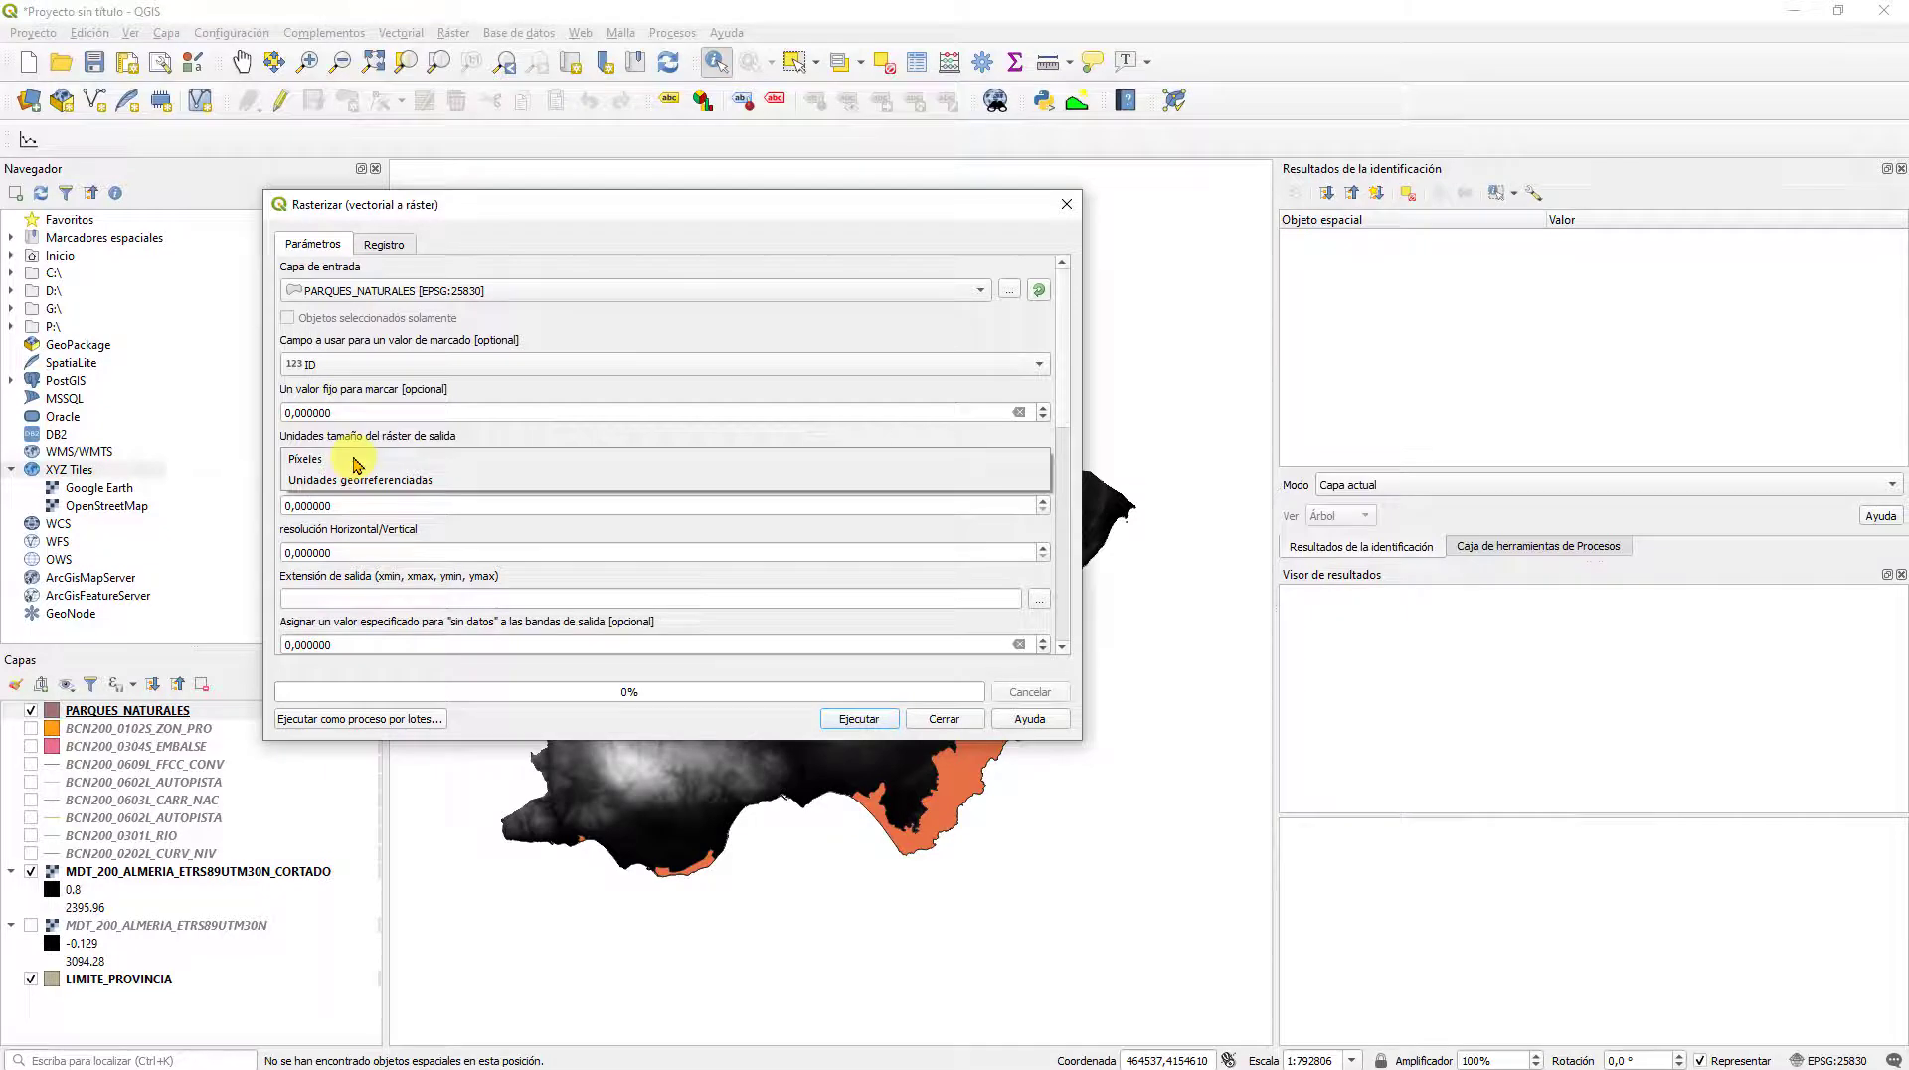
{"action": "left_click", "coordinate": [360, 483]}
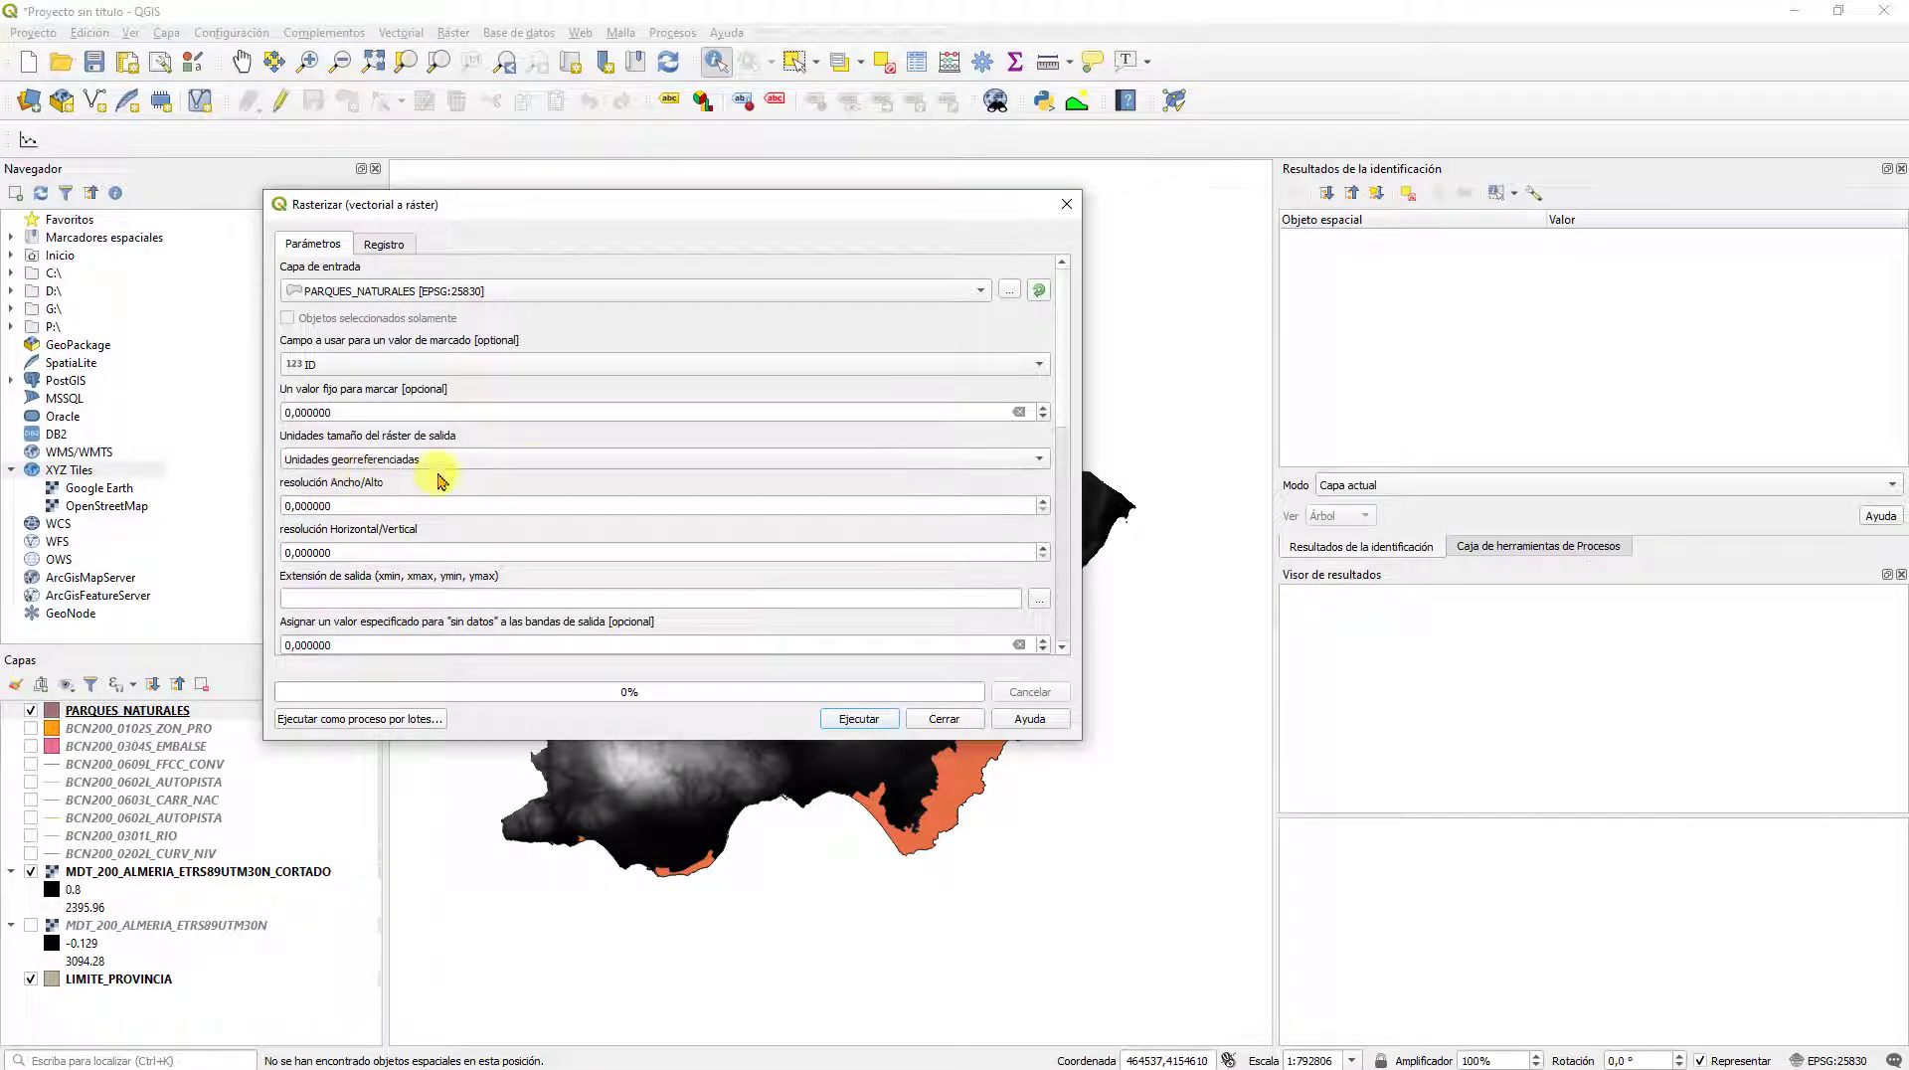
Step: Set the width/height and horizontal/vertical resolutions to 10 and use the canvas extent as the output extent
{"action": "left_click_drag", "start_coordinate": [366, 503], "coordinate": [170, 505]}
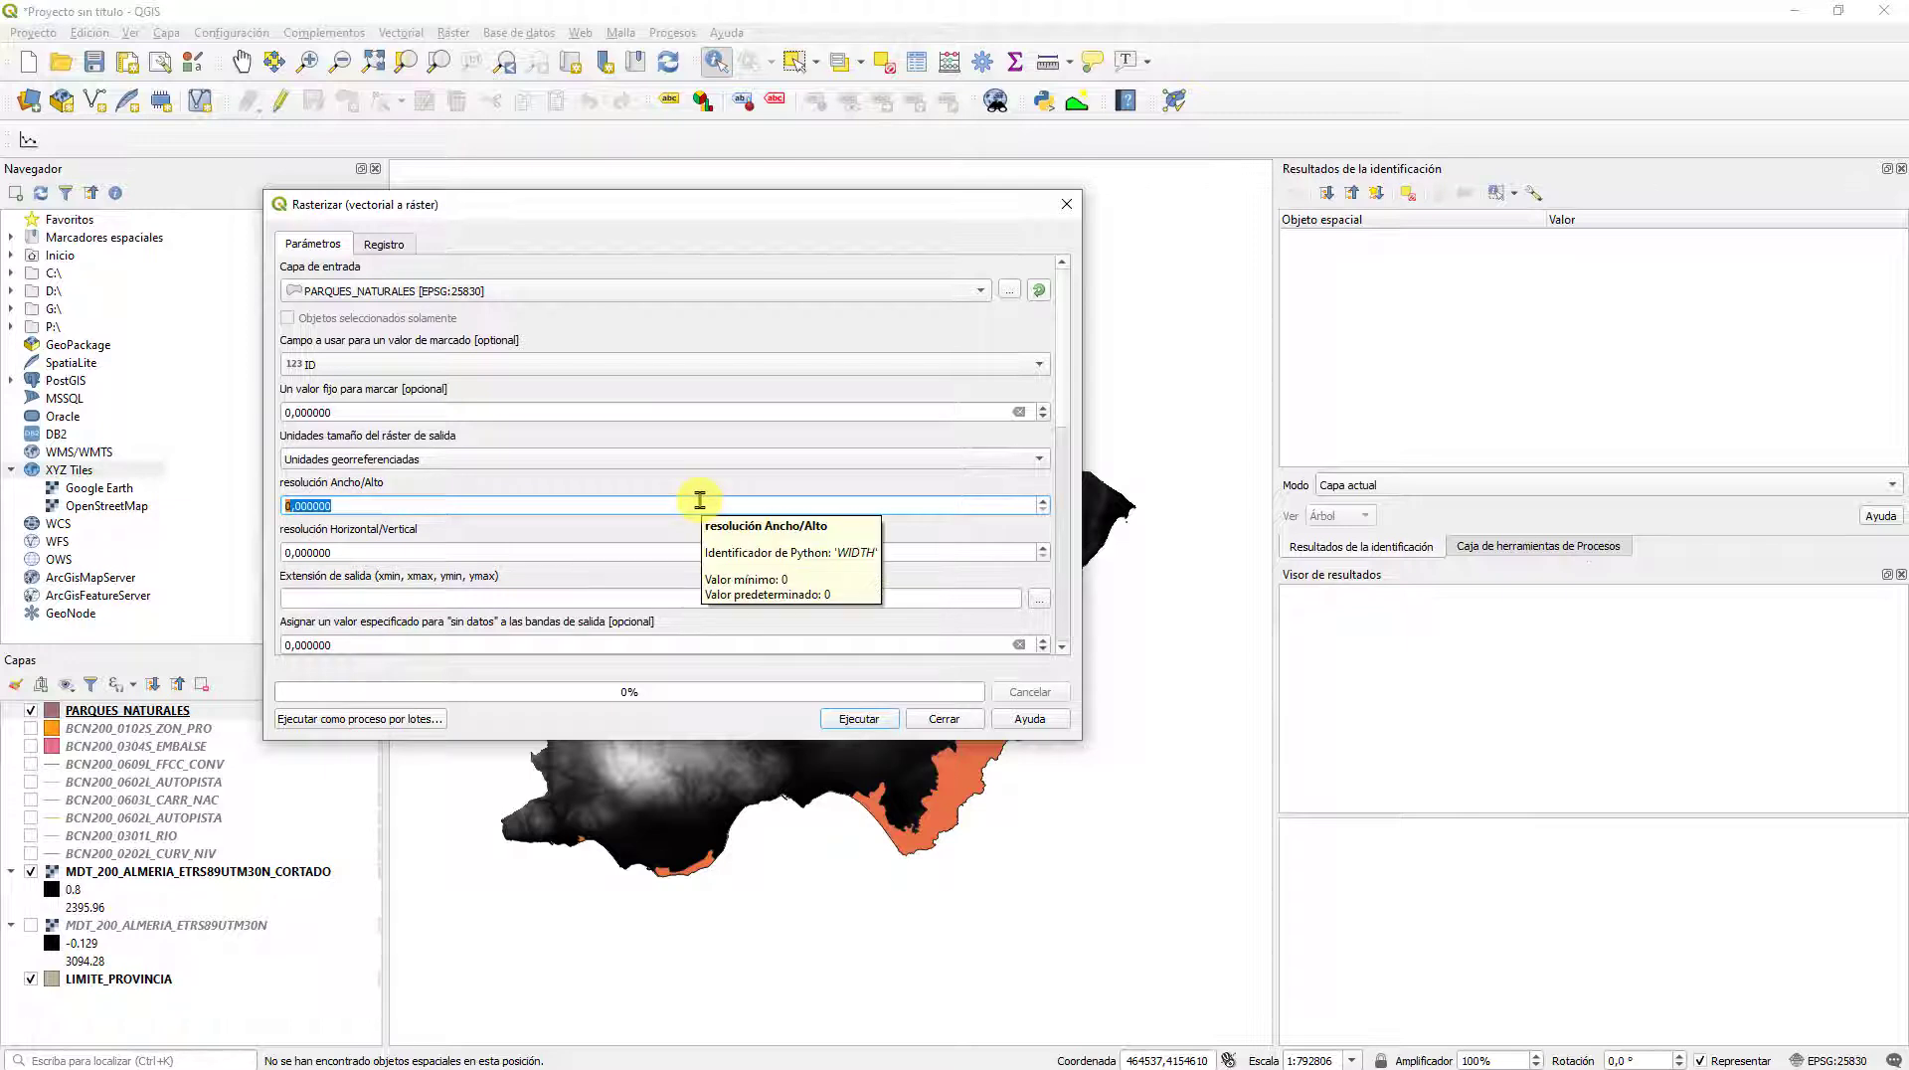
{"action": "type", "text": "10"}
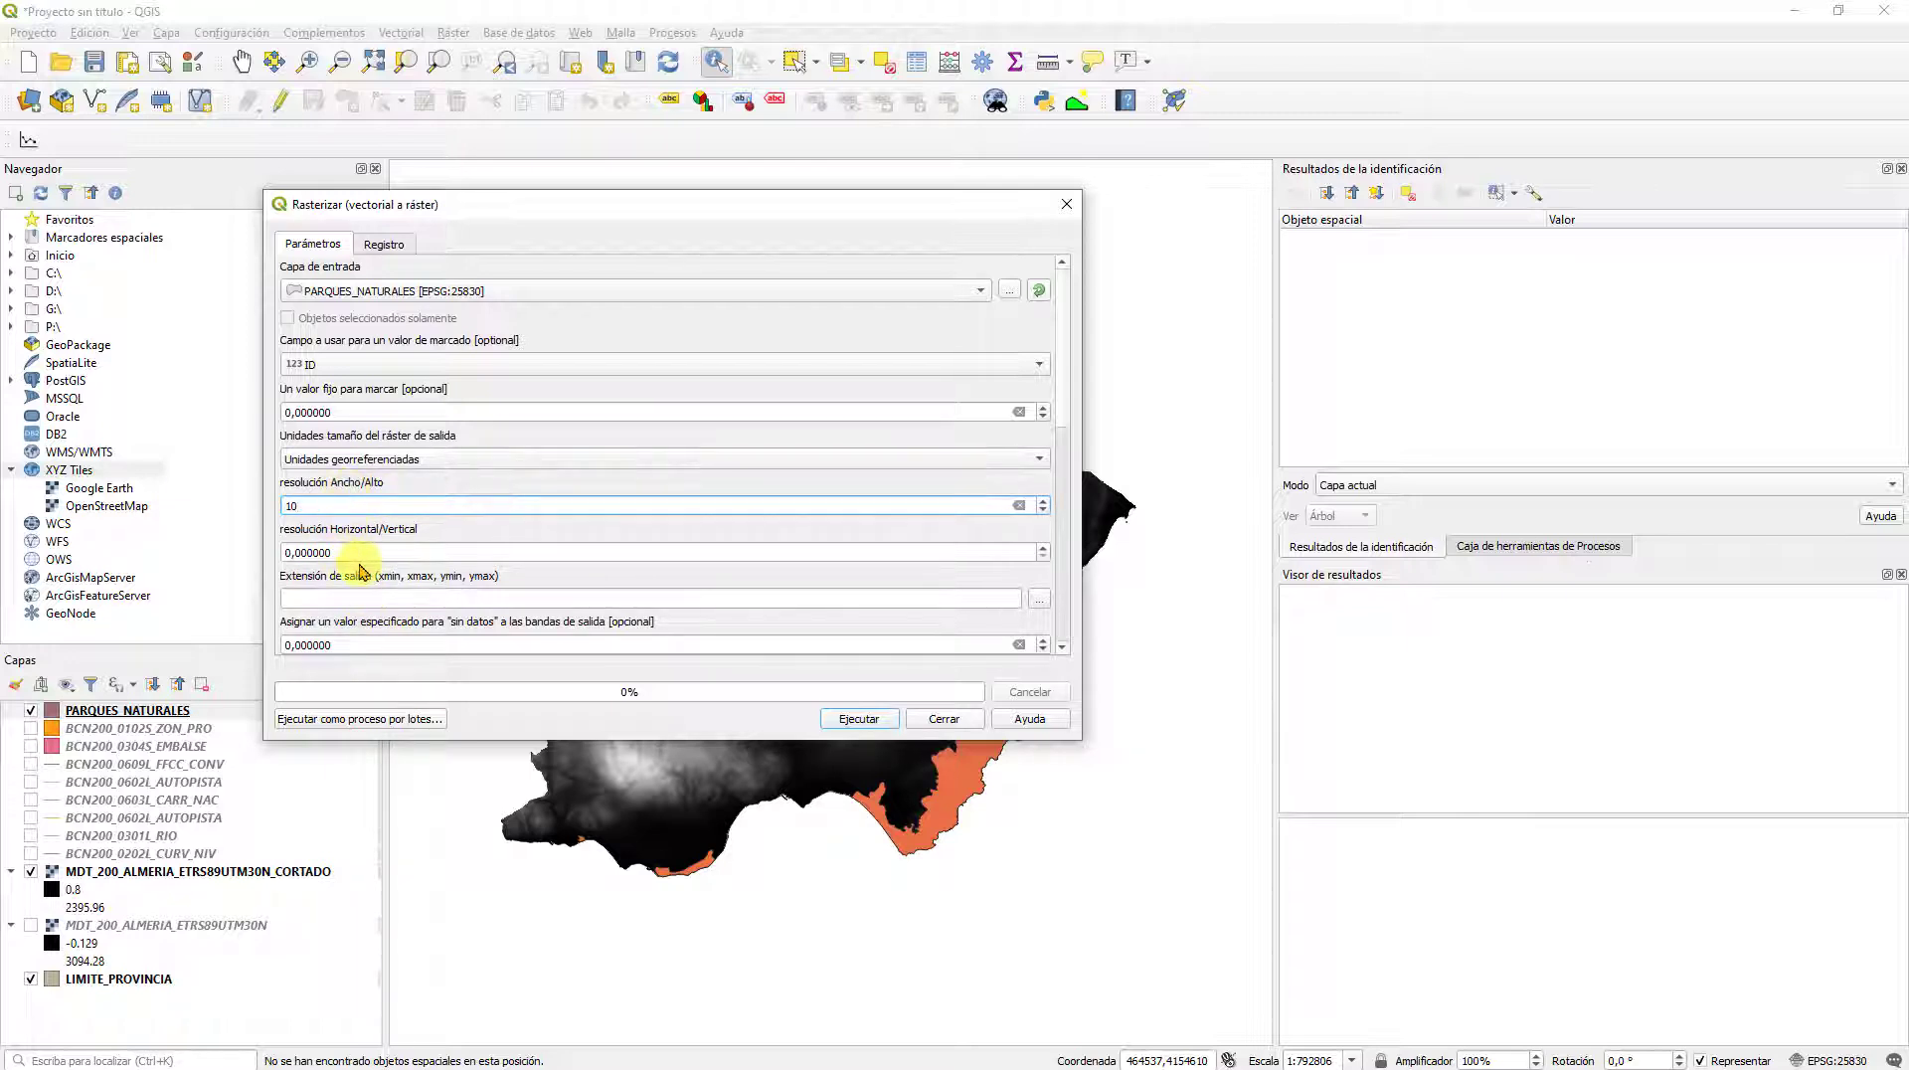
{"action": "left_click", "coordinate": [358, 550]}
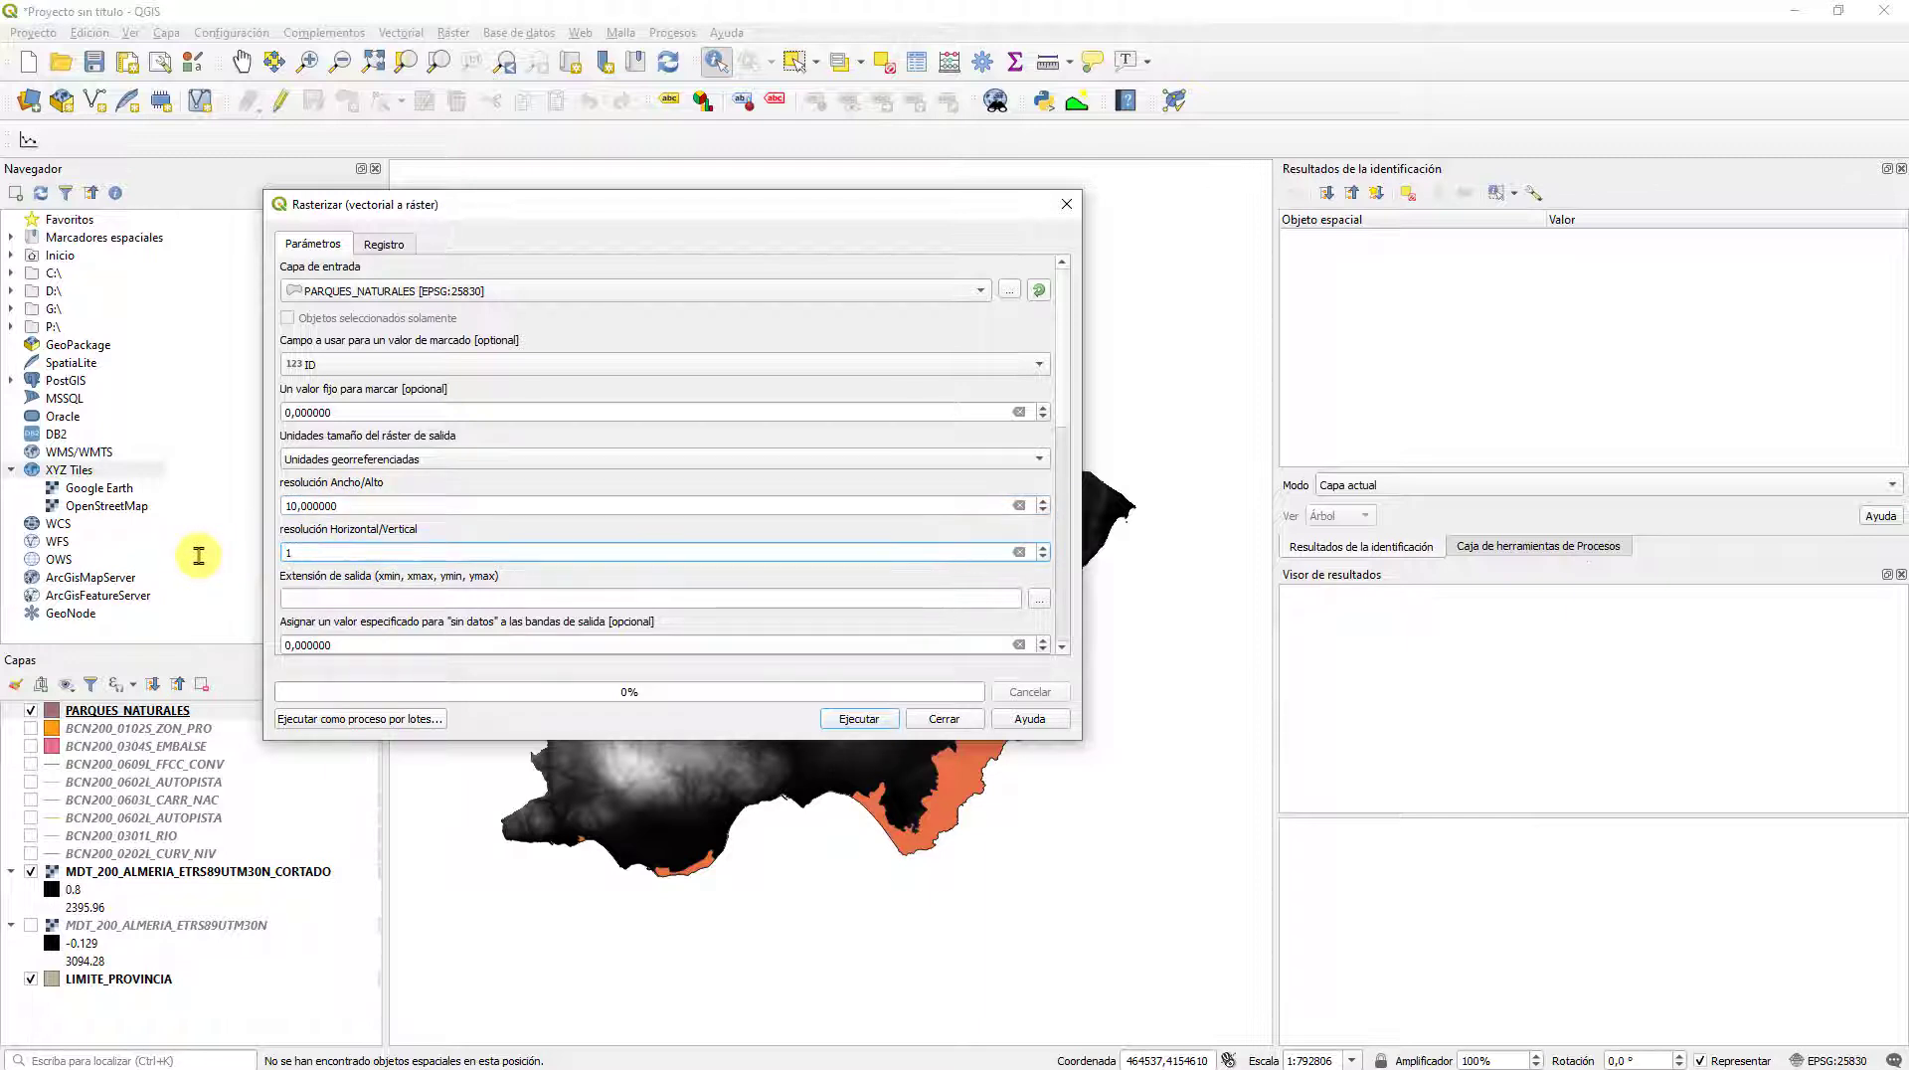
{"action": "left_click", "coordinate": [416, 537]}
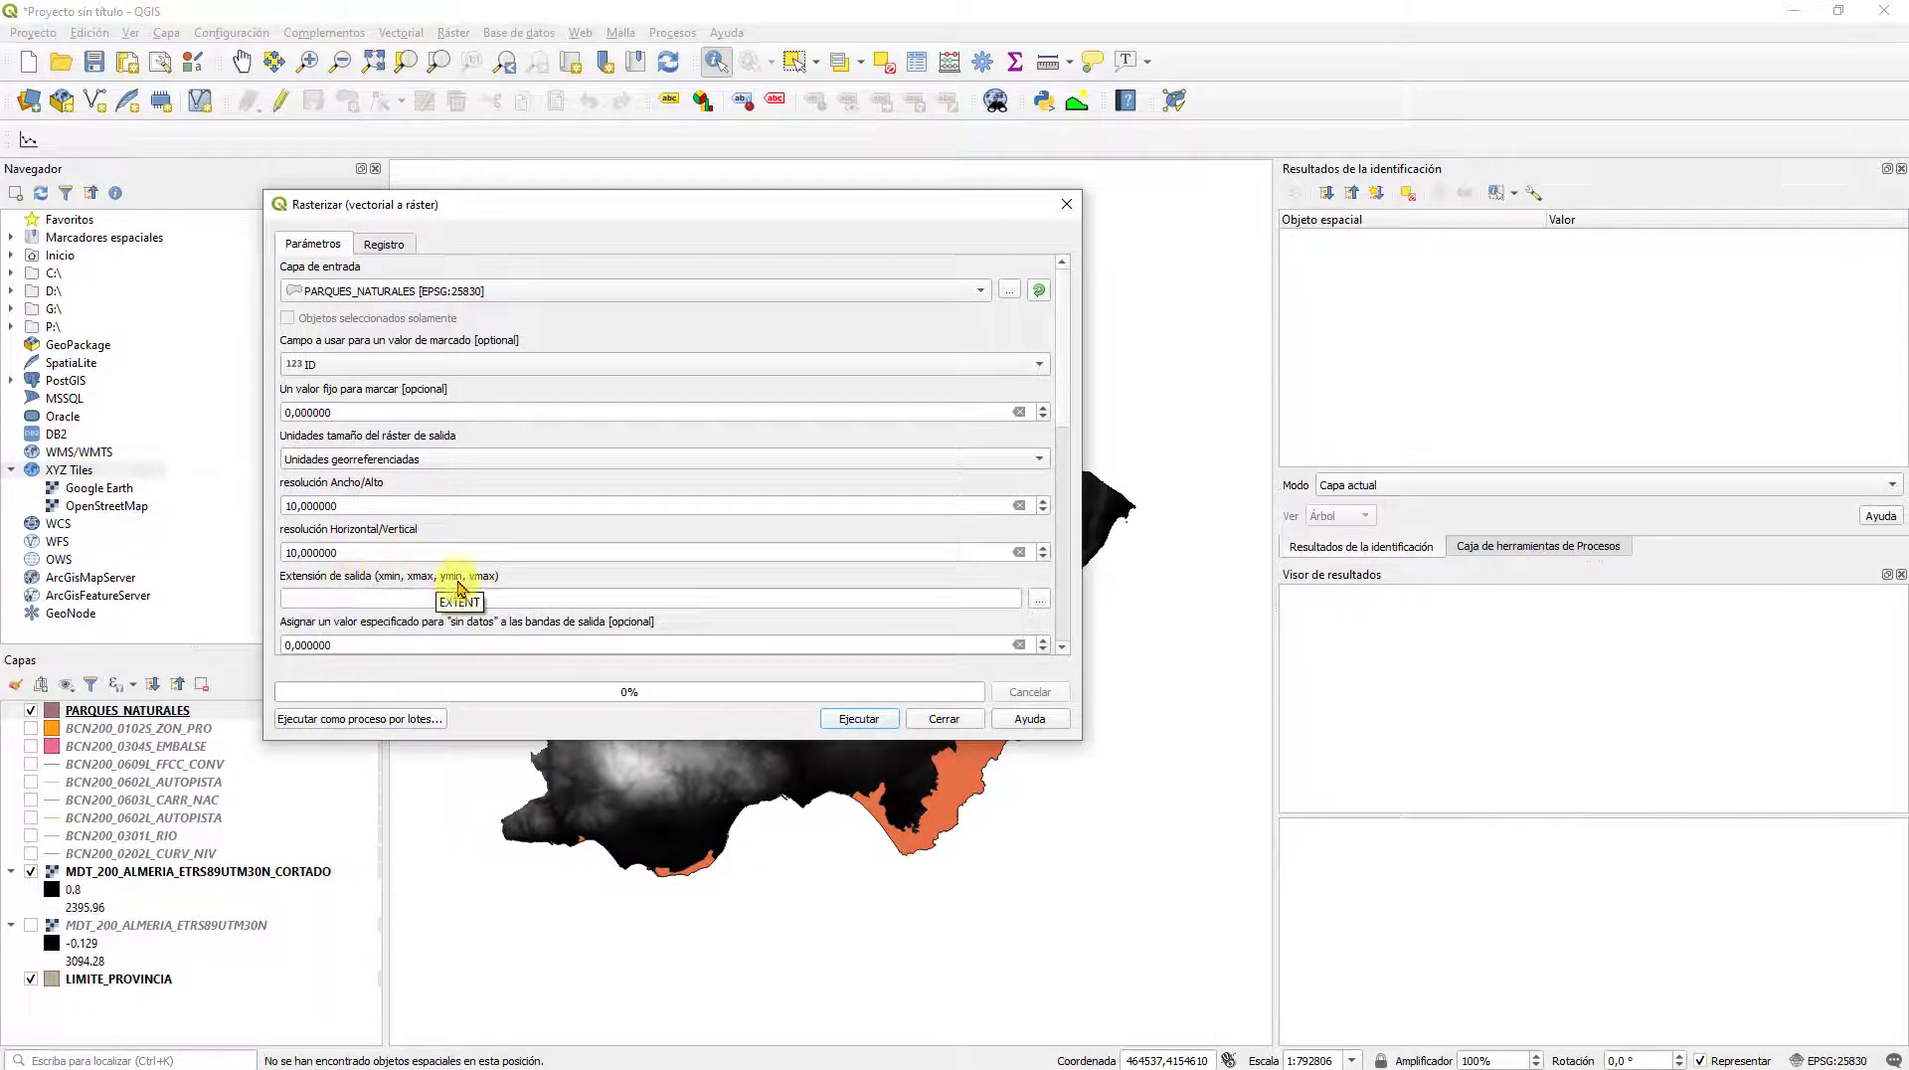
{"action": "left_click", "coordinate": [1038, 598]}
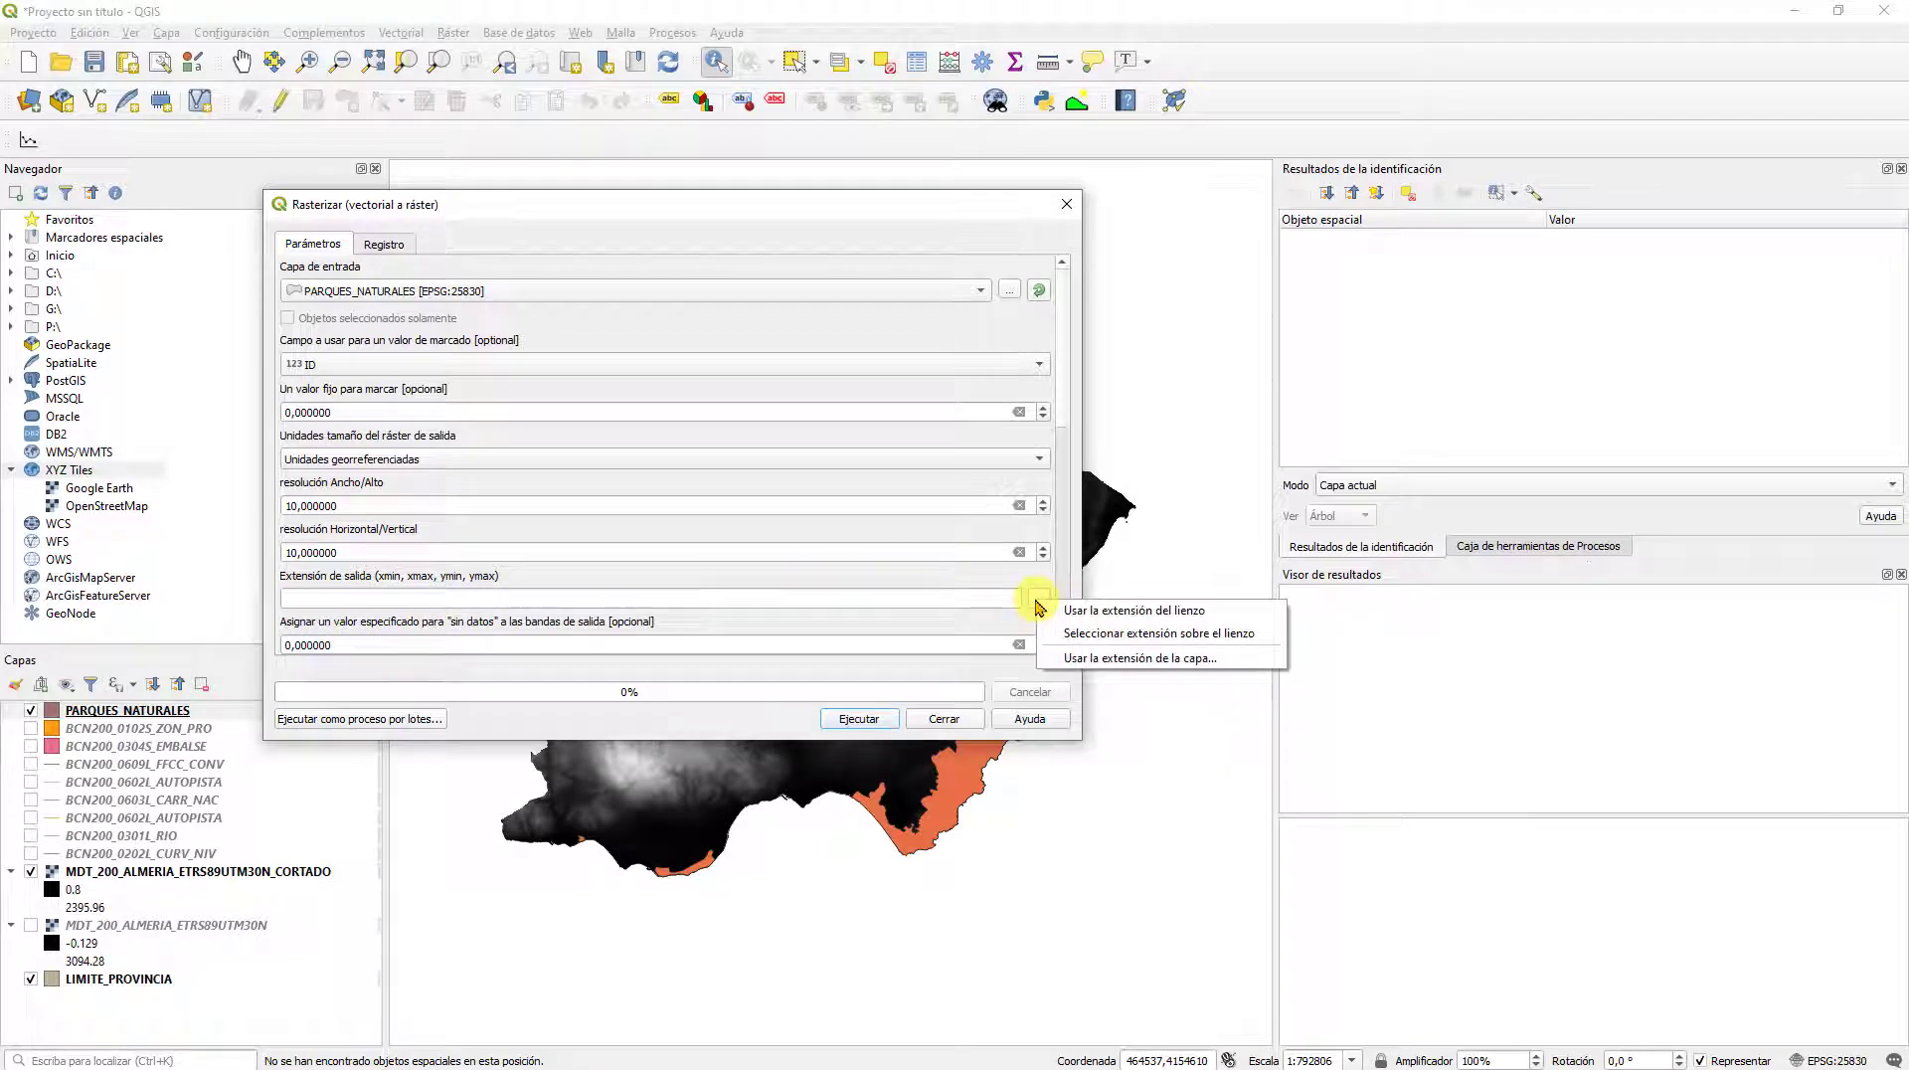
{"action": "left_click", "coordinate": [1143, 614]}
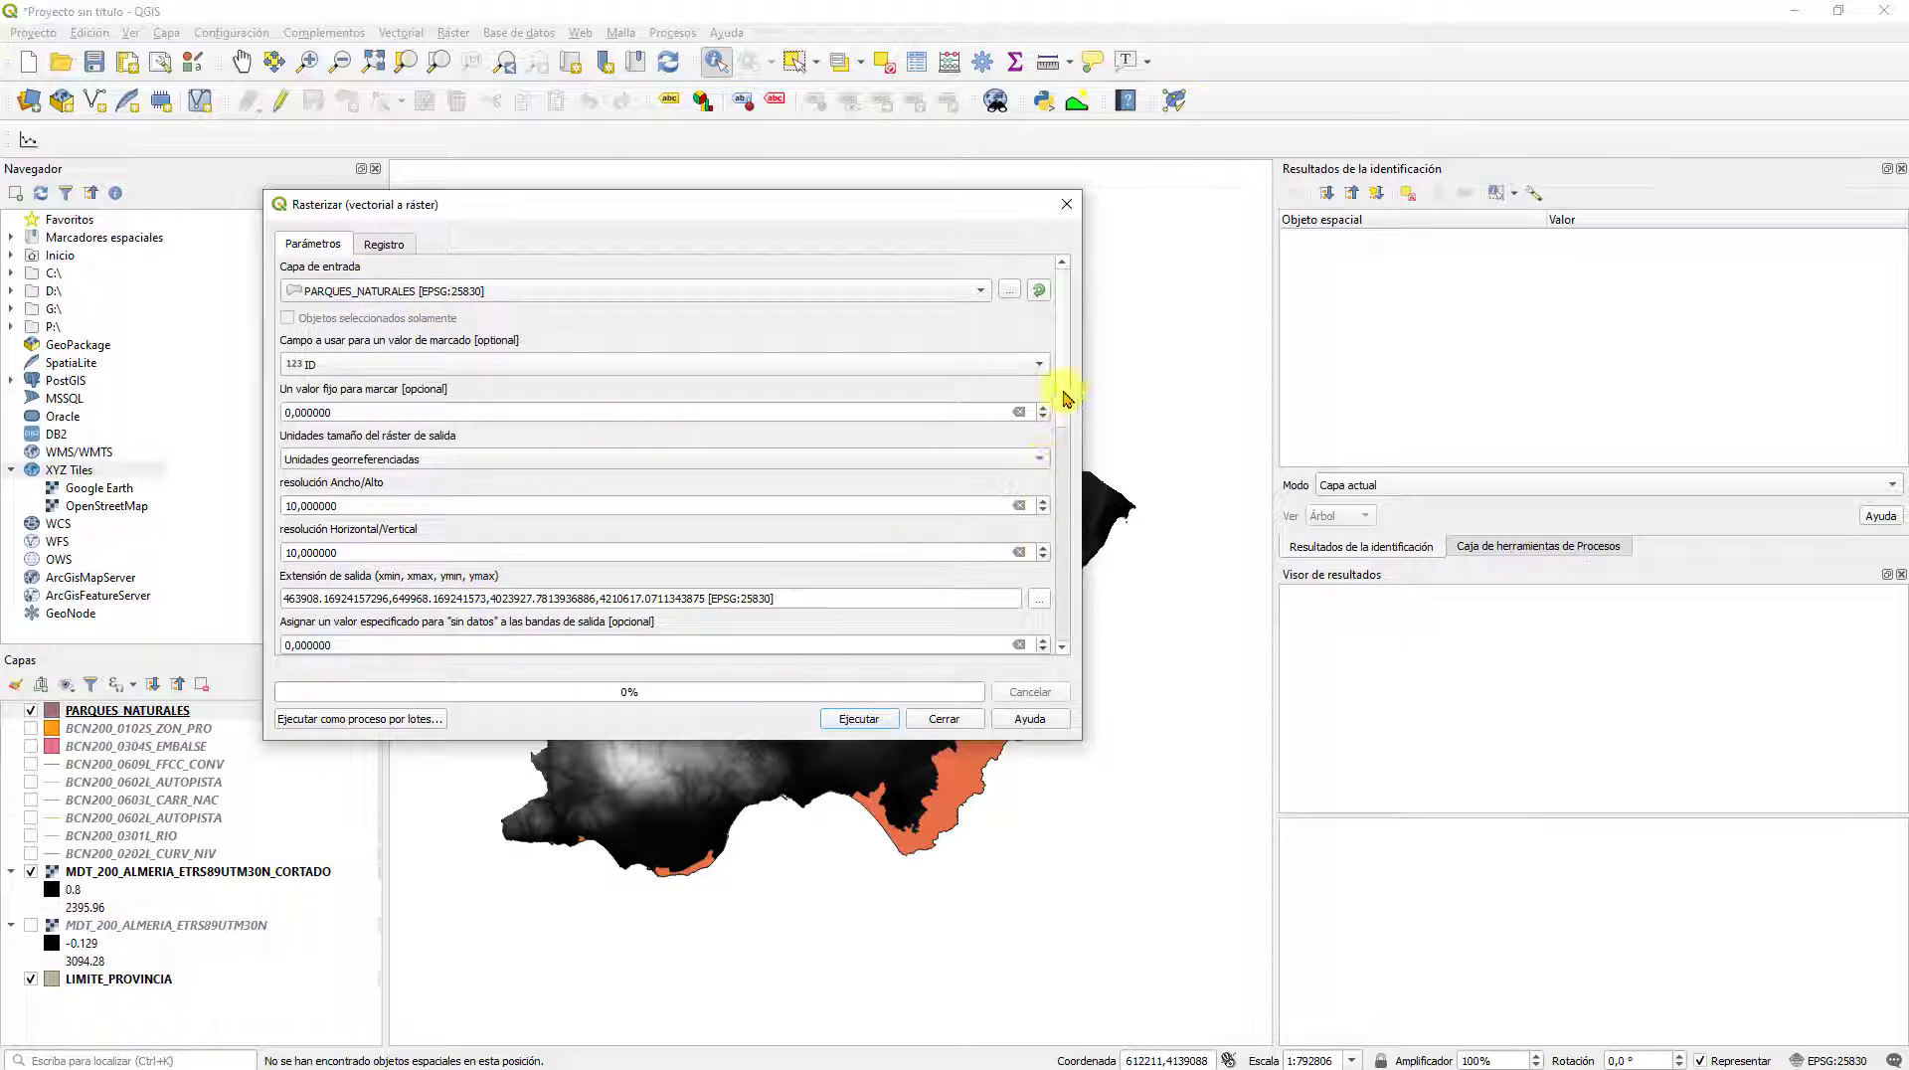
Step: Save the rasterized output as the TIF file PARQUES_NATURALES in DATOS_IGN and run the conversion
{"action": "left_click_drag", "start_coordinate": [1067, 398], "coordinate": [1069, 617]}
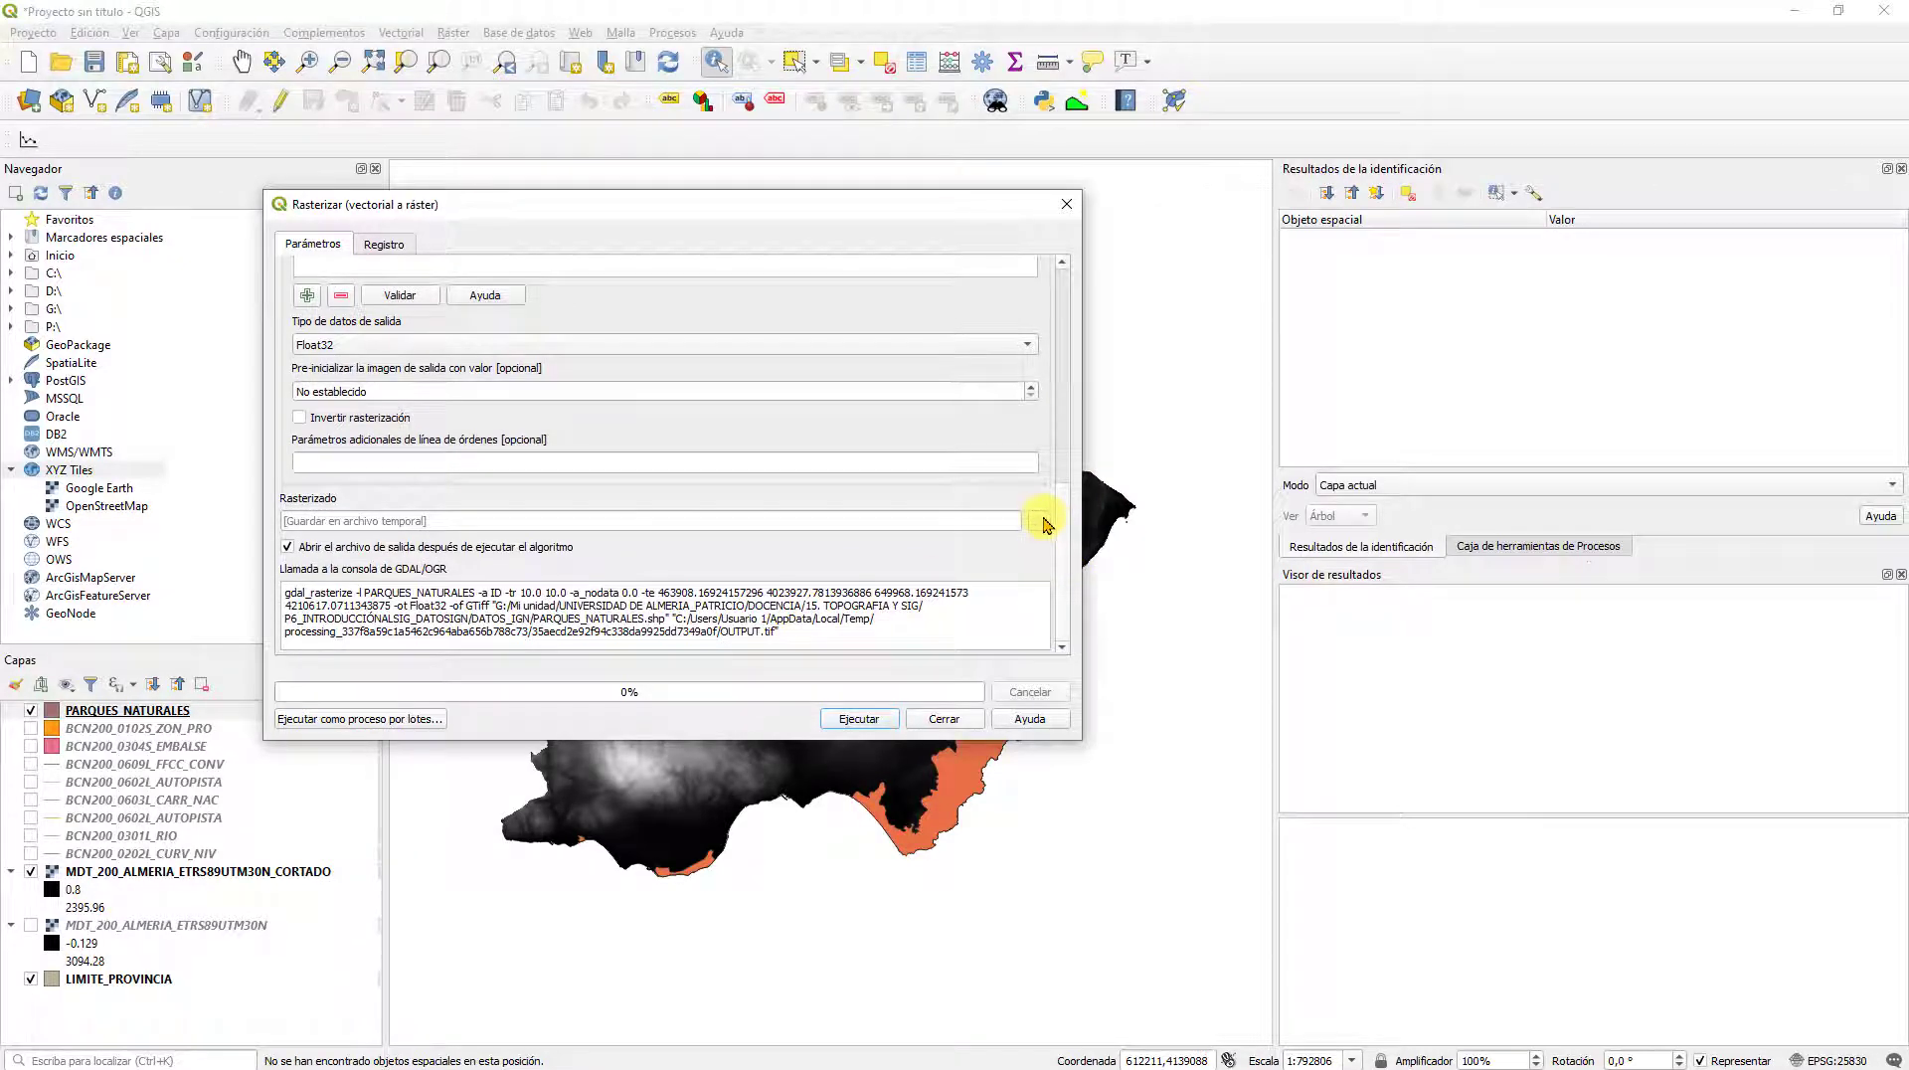
{"action": "left_click", "coordinate": [1043, 523]}
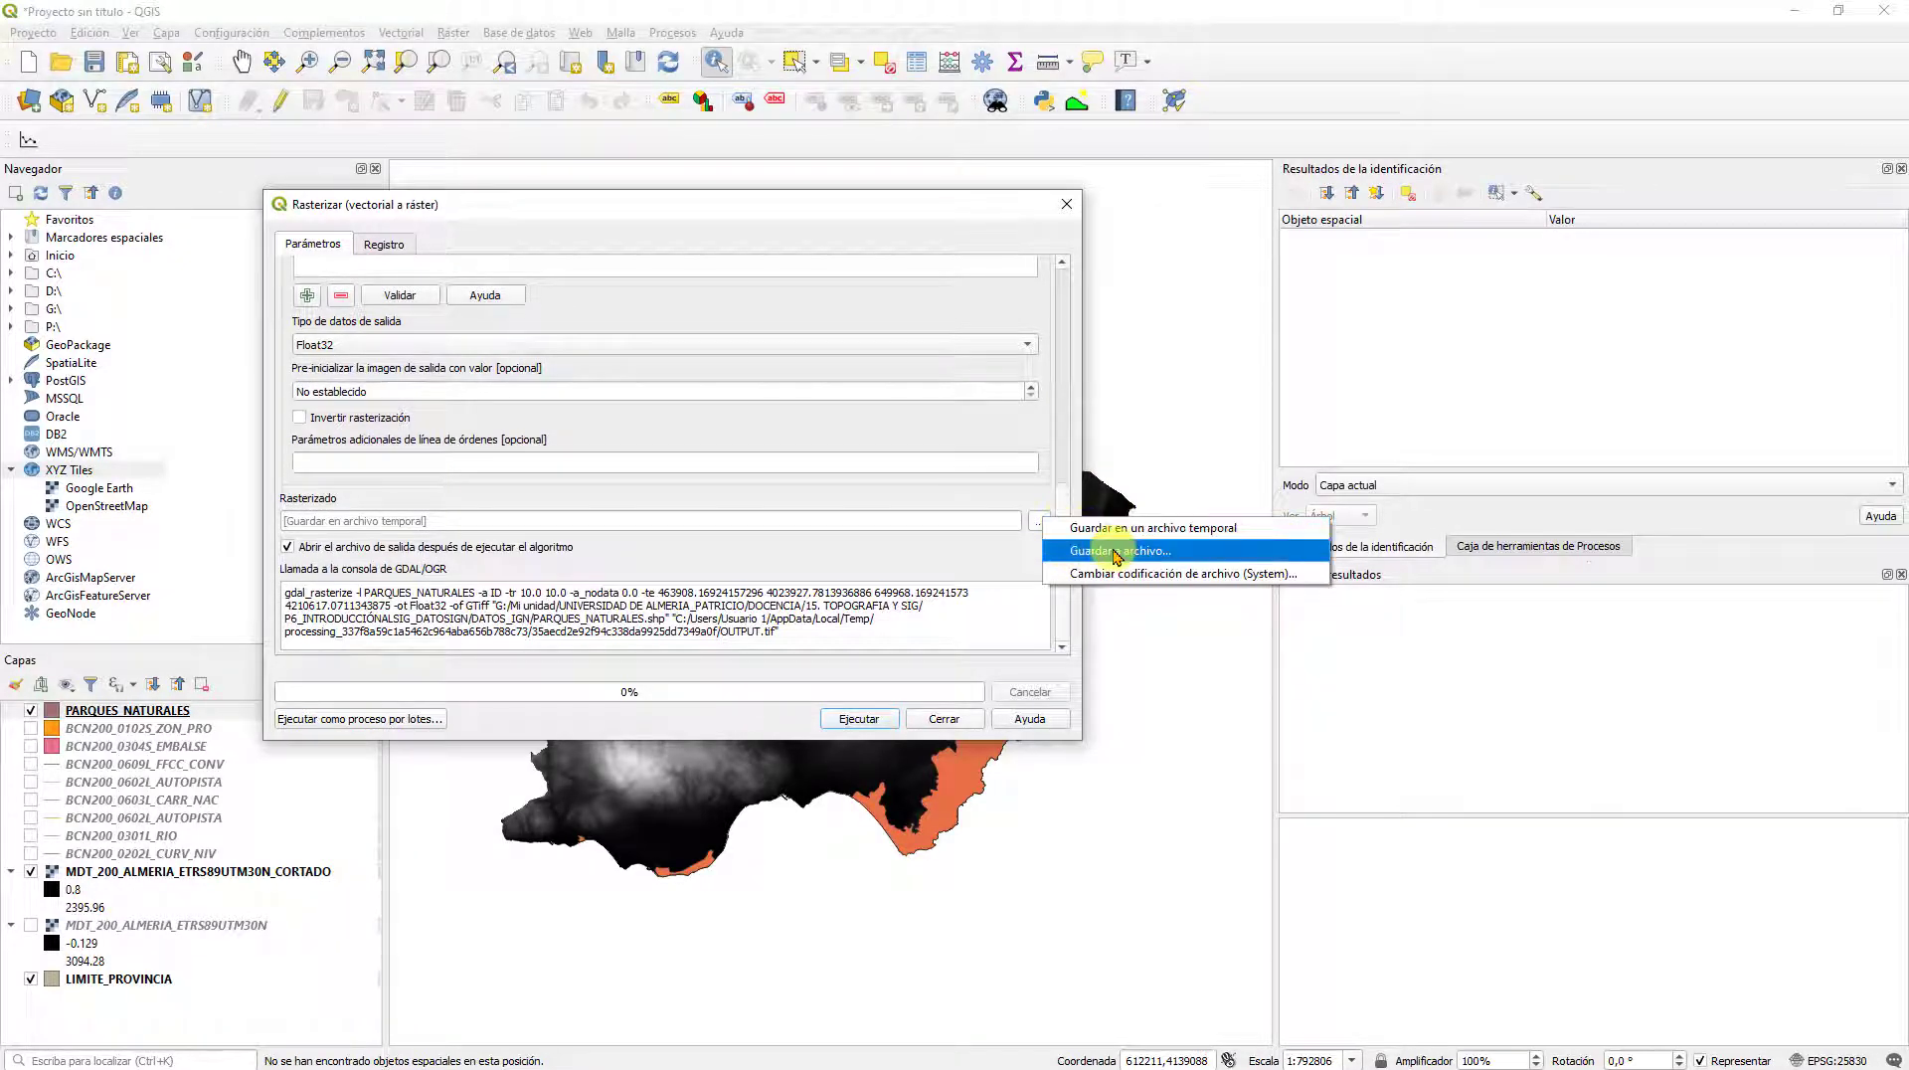
{"action": "left_click", "coordinate": [1116, 551]}
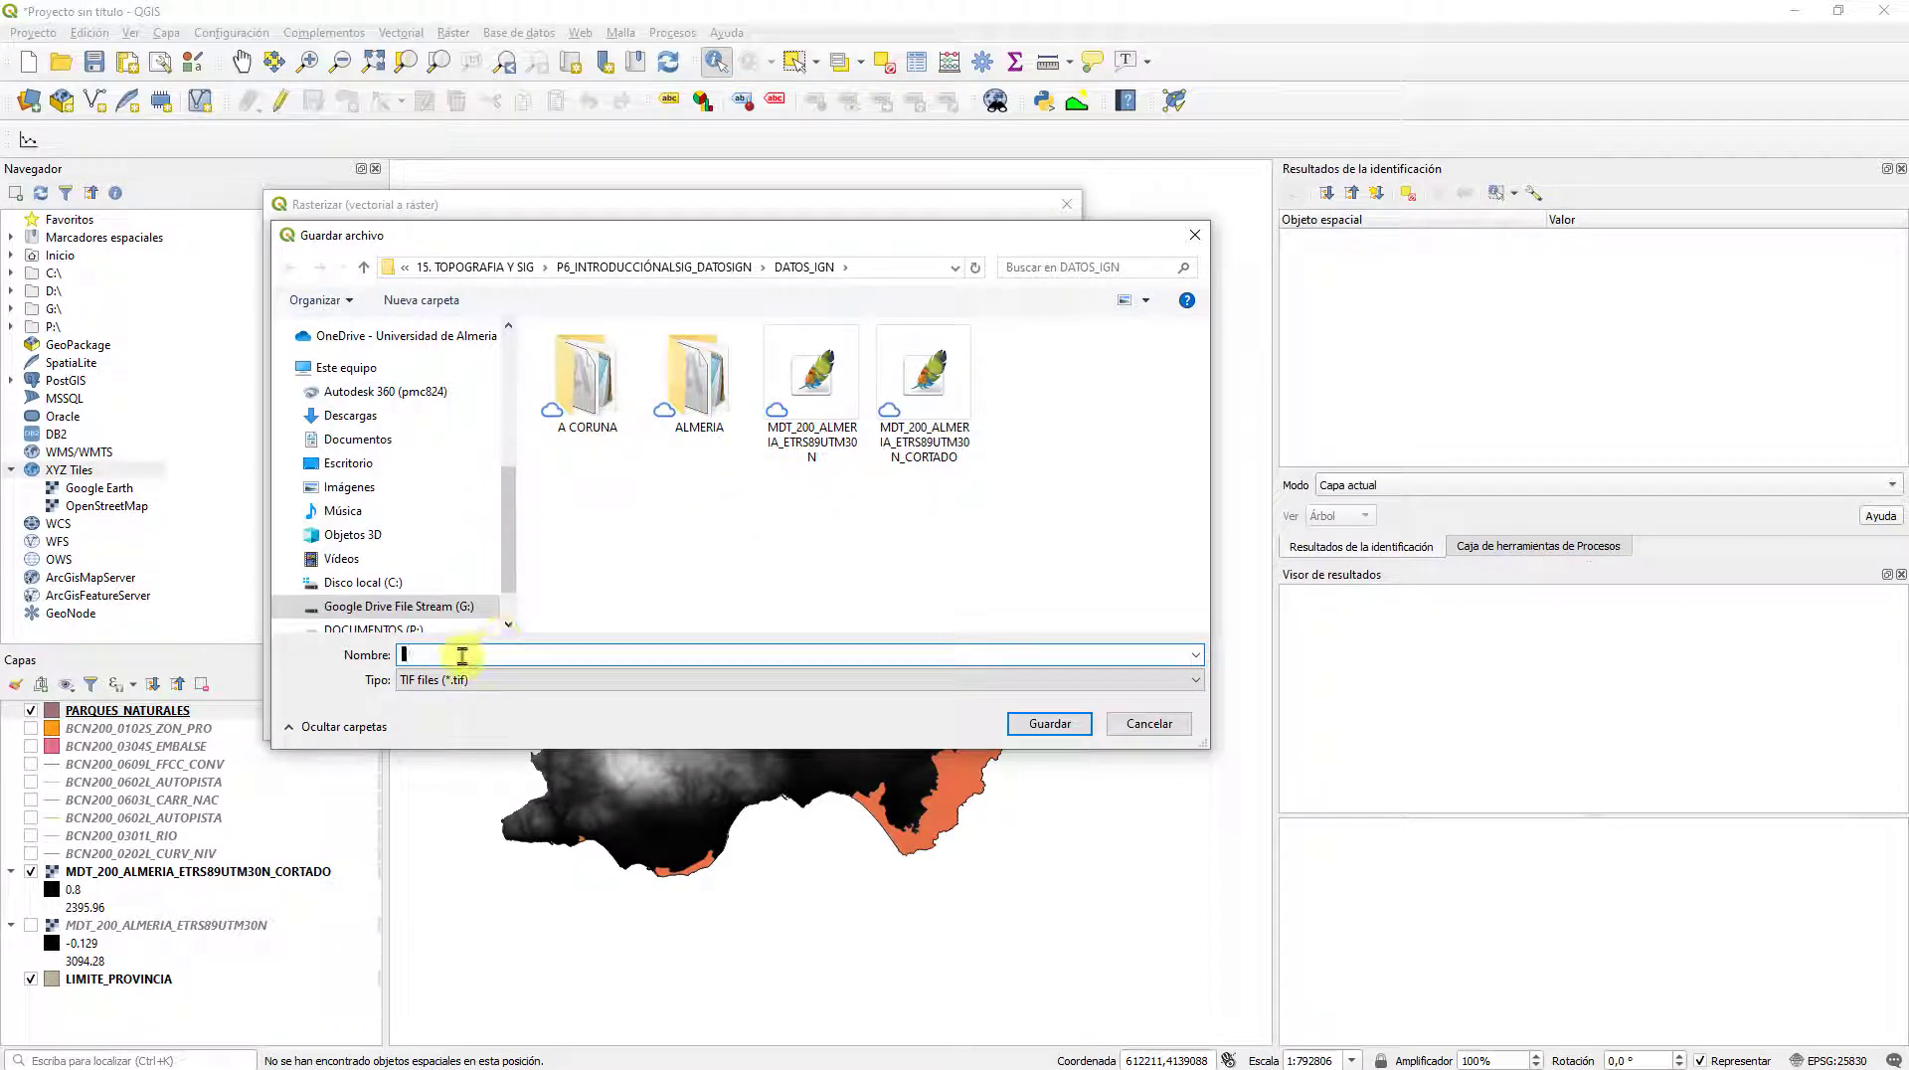
{"action": "type", "text": "PARQUES_NATURALES"}
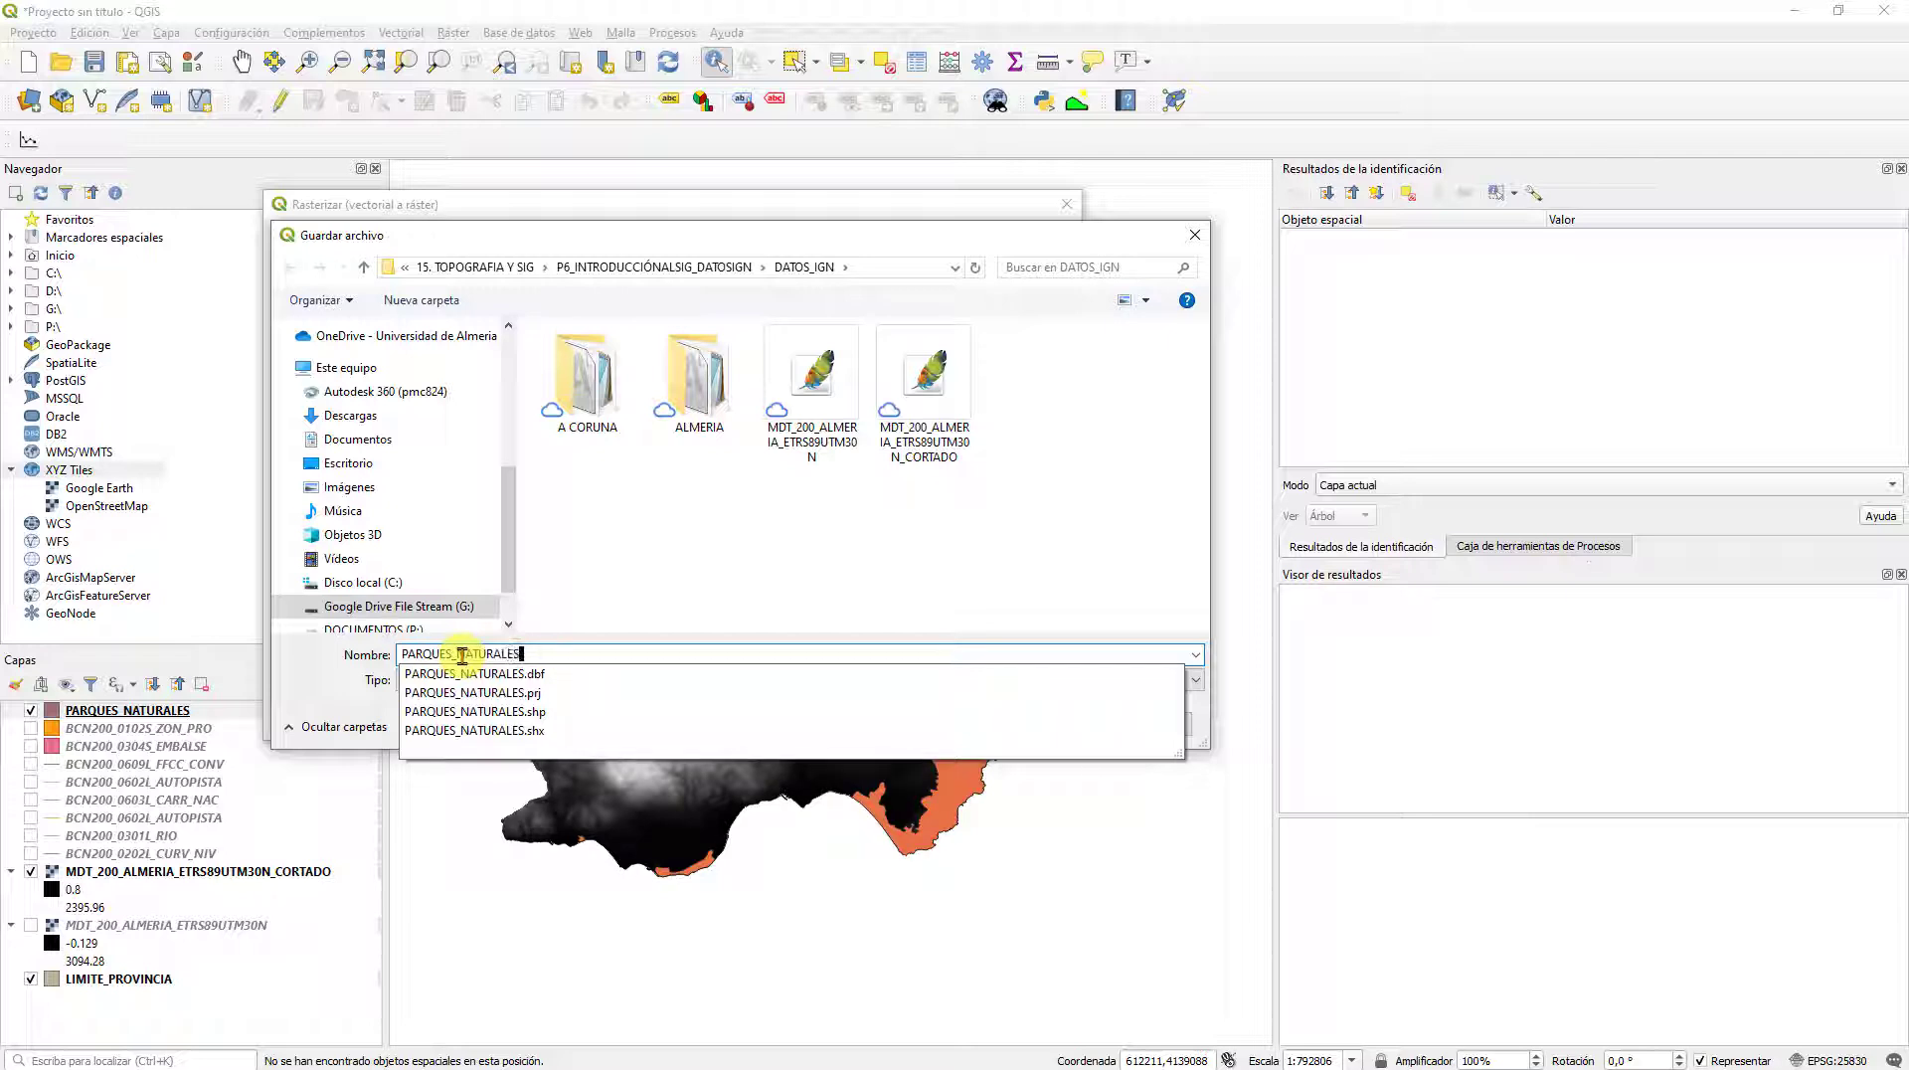
{"action": "left_click", "coordinate": [567, 569]}
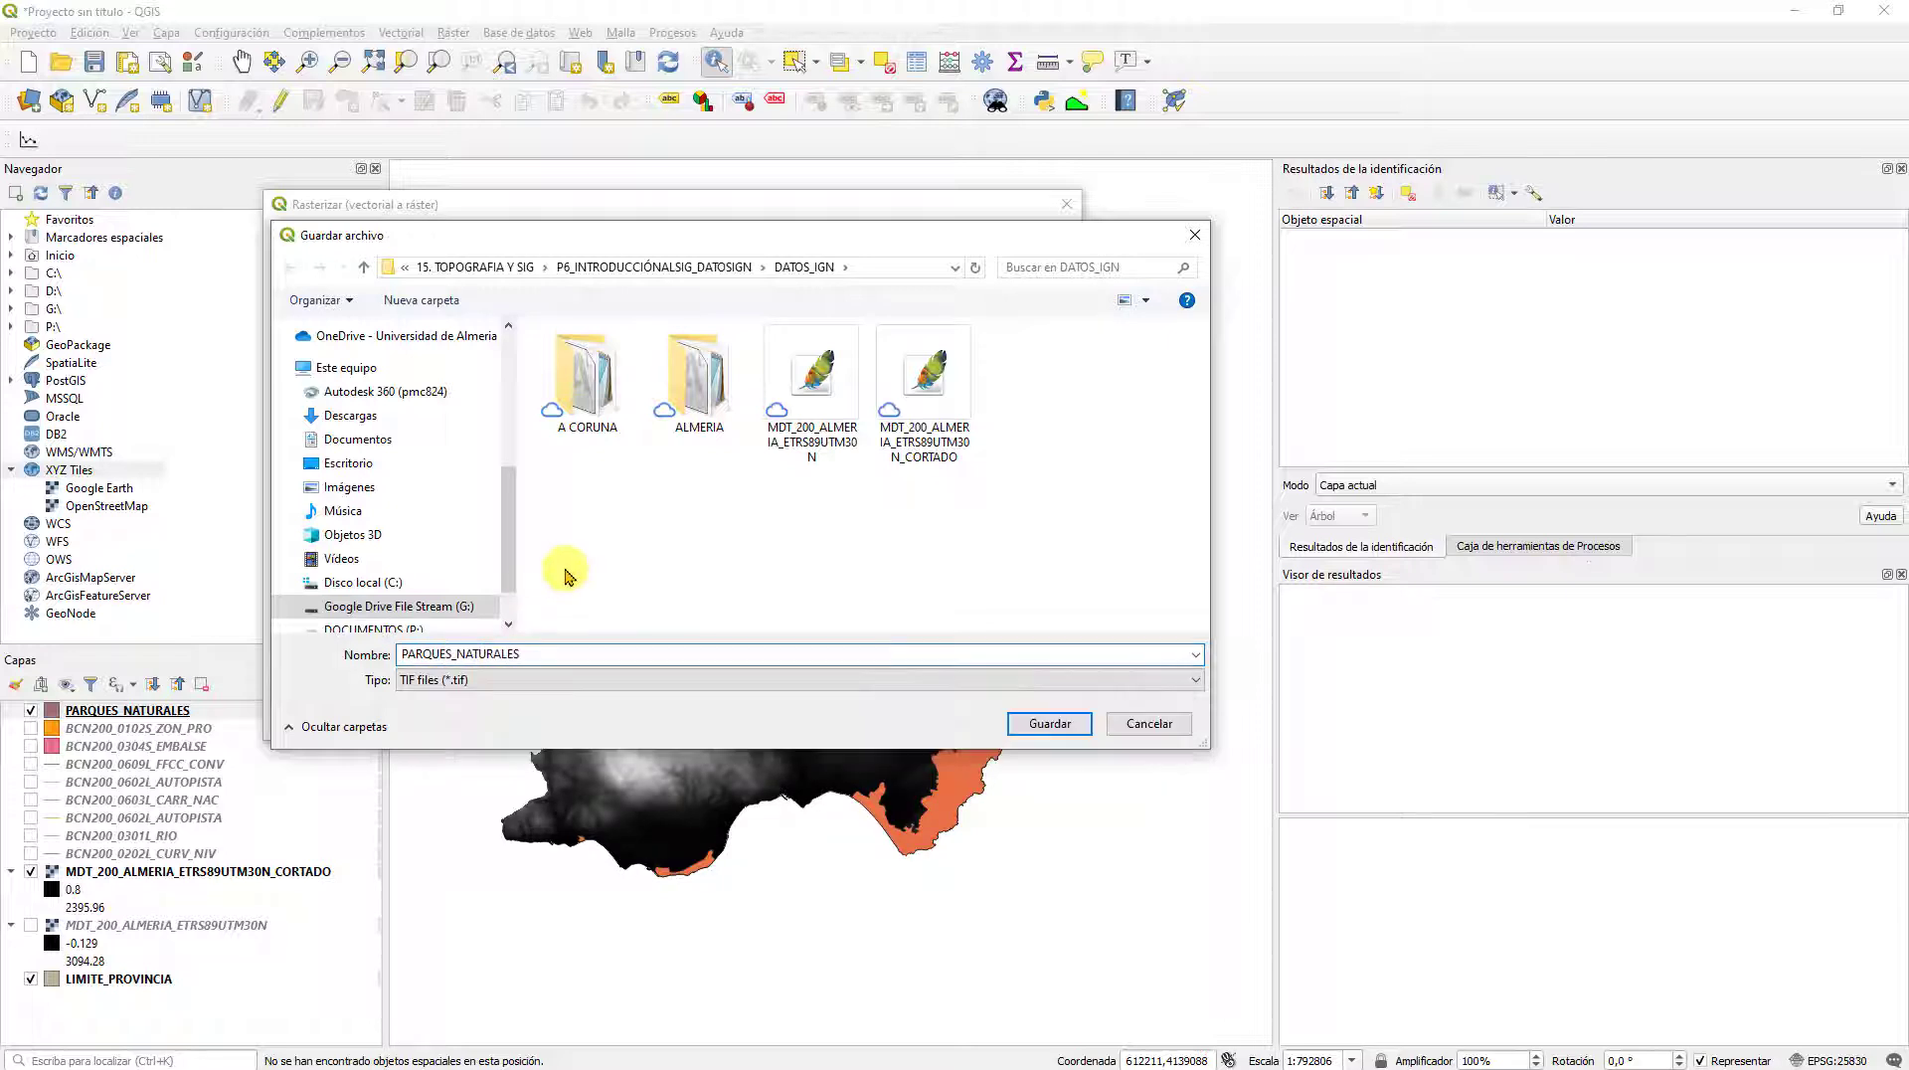
{"action": "left_click", "coordinate": [447, 686]}
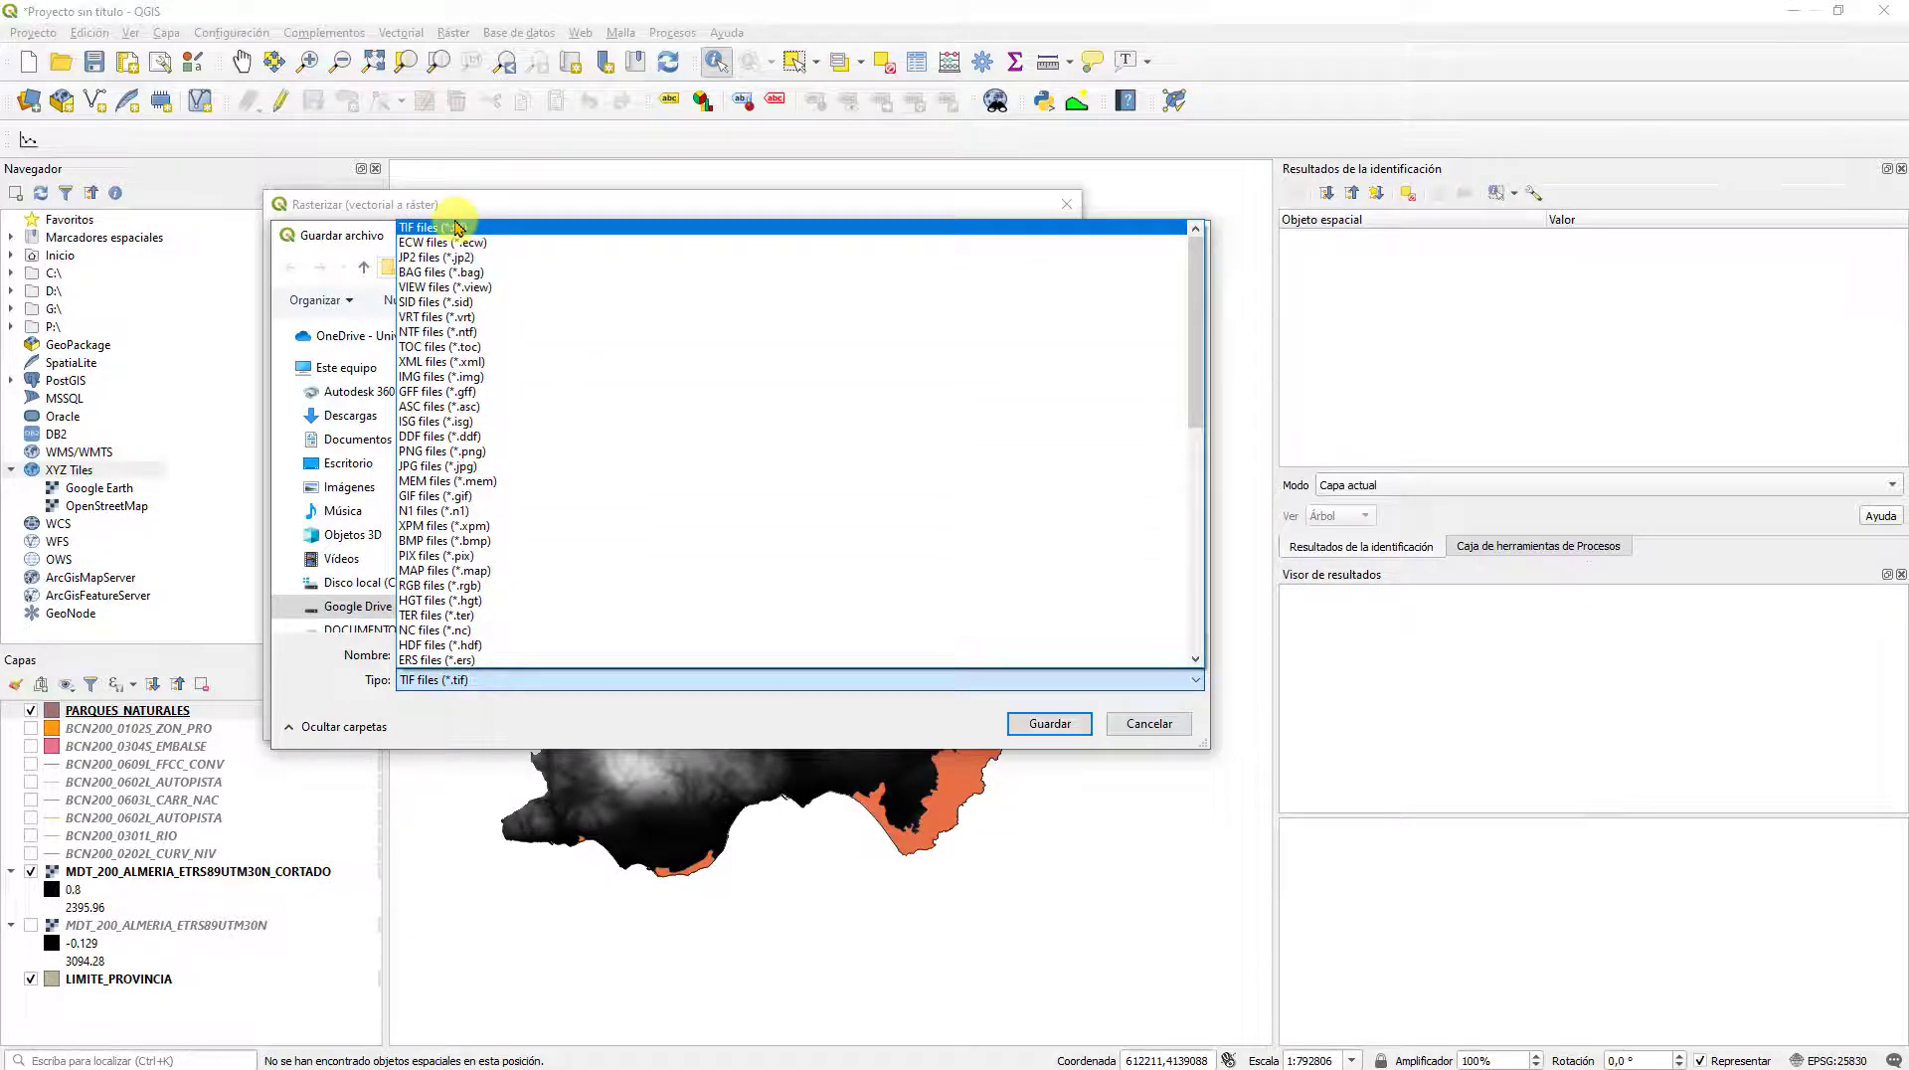
{"action": "left_click", "coordinate": [478, 229]}
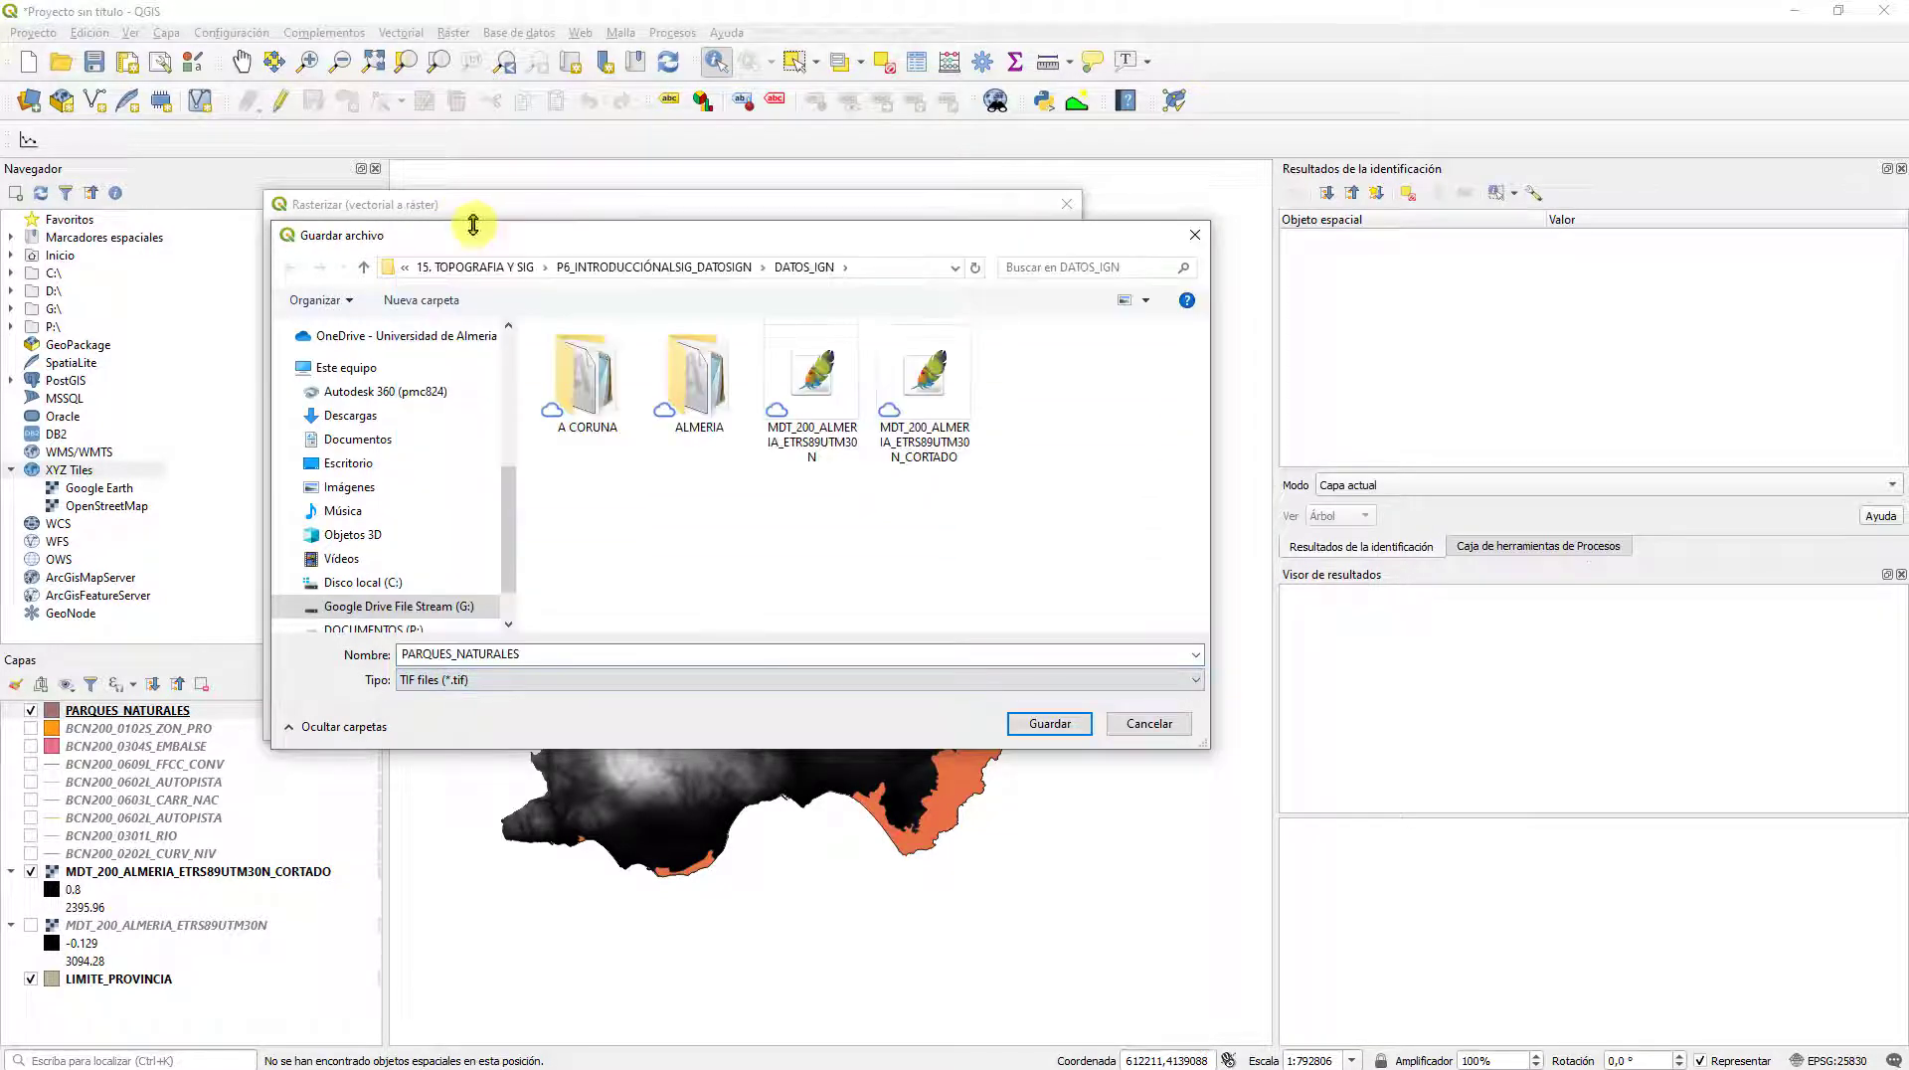
{"action": "left_click", "coordinate": [1049, 723]}
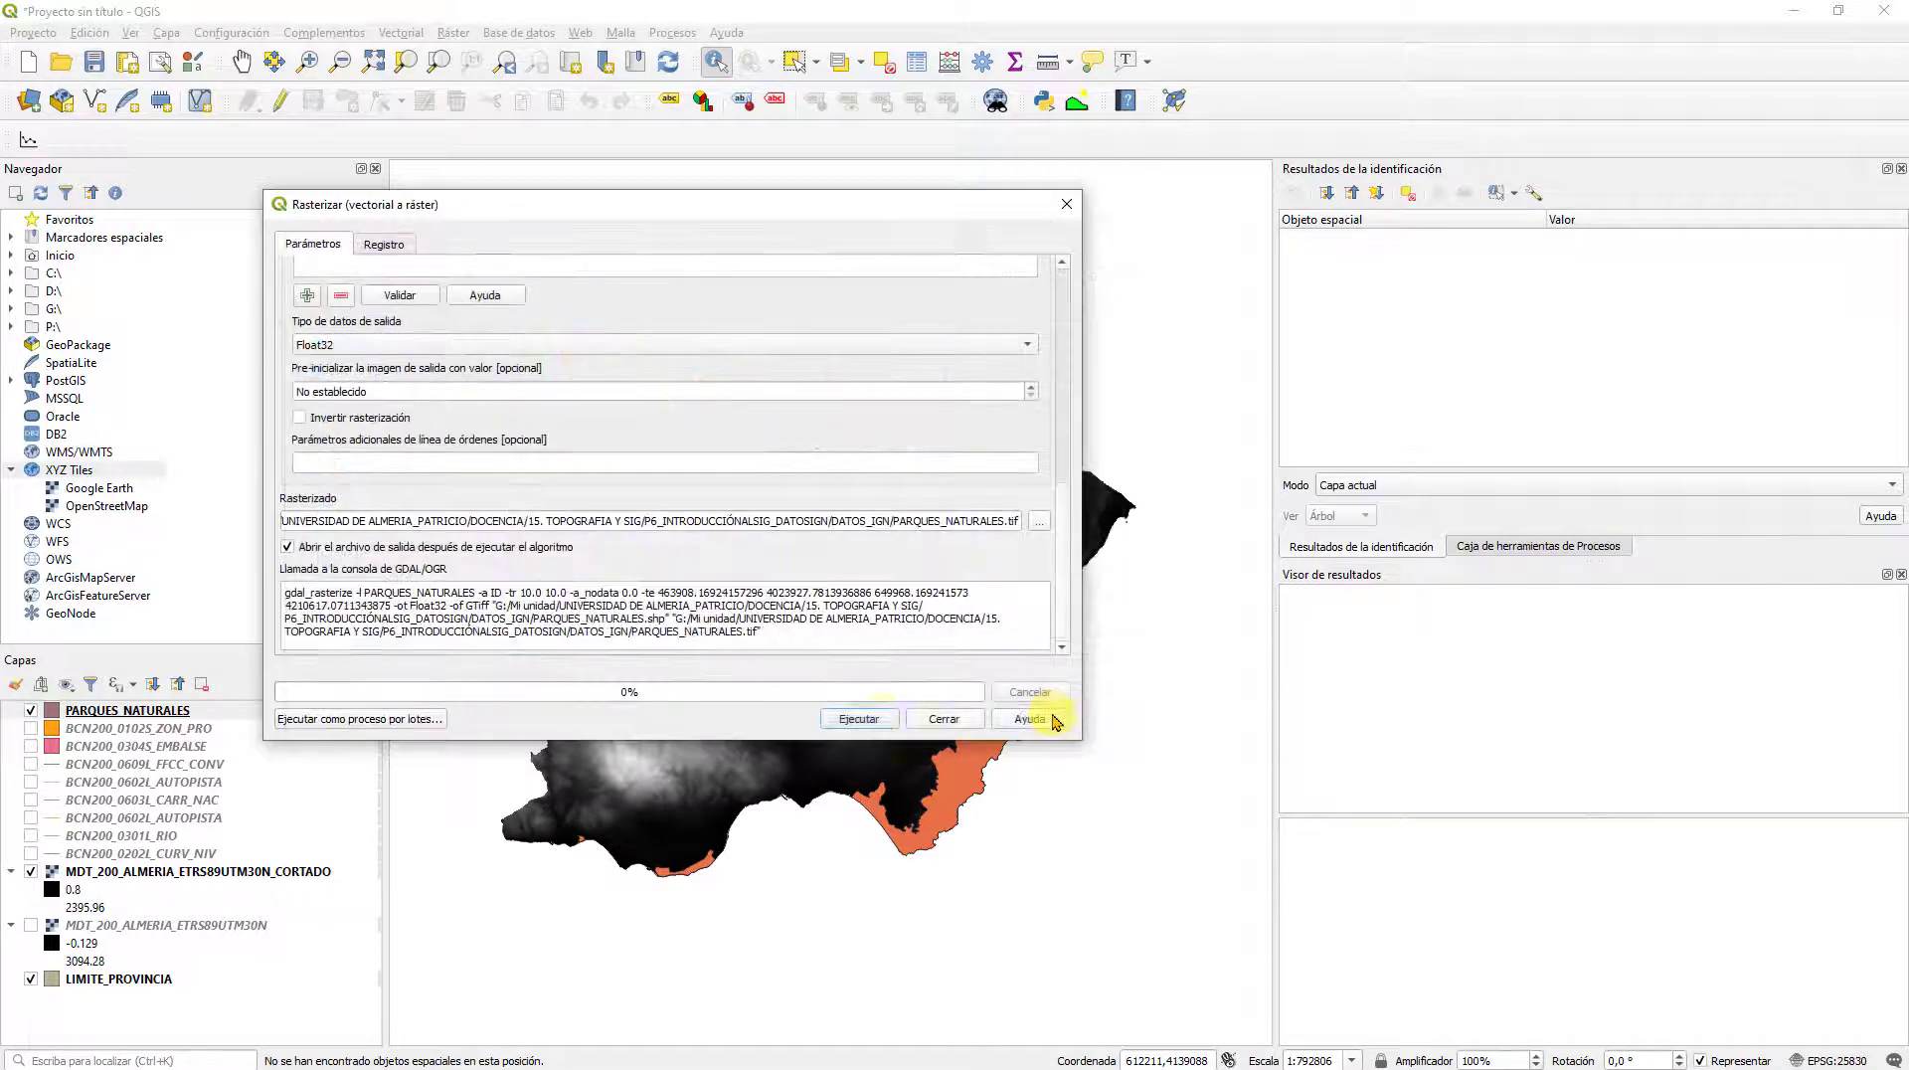
{"action": "left_click", "coordinate": [860, 722]}
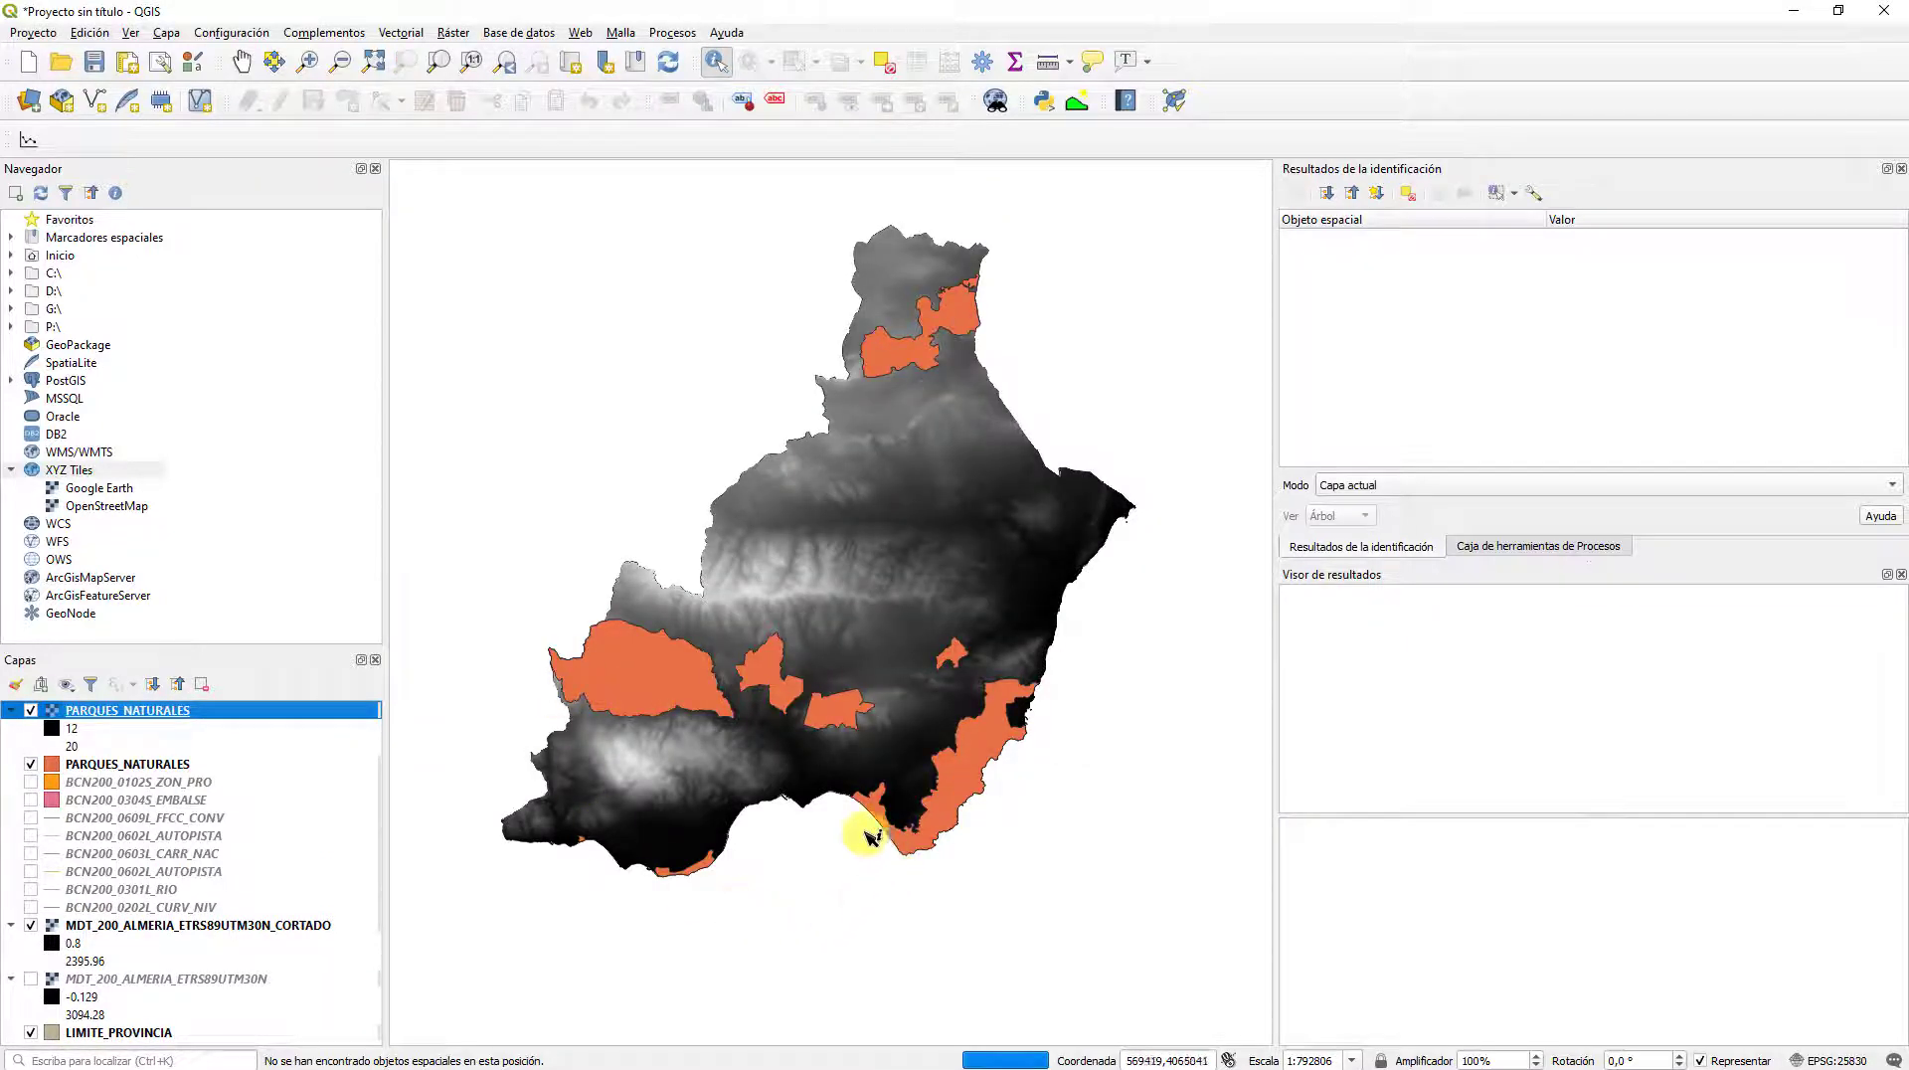
Step: Hide the PARQUES_NATURALES vector, MDT_200_ALMERIA_ETRS89UTM30N_CORTADO and LIMITE_PROVINCIA layers, leaving only the new raster displayed
{"action": "left_click", "coordinate": [30, 765]}
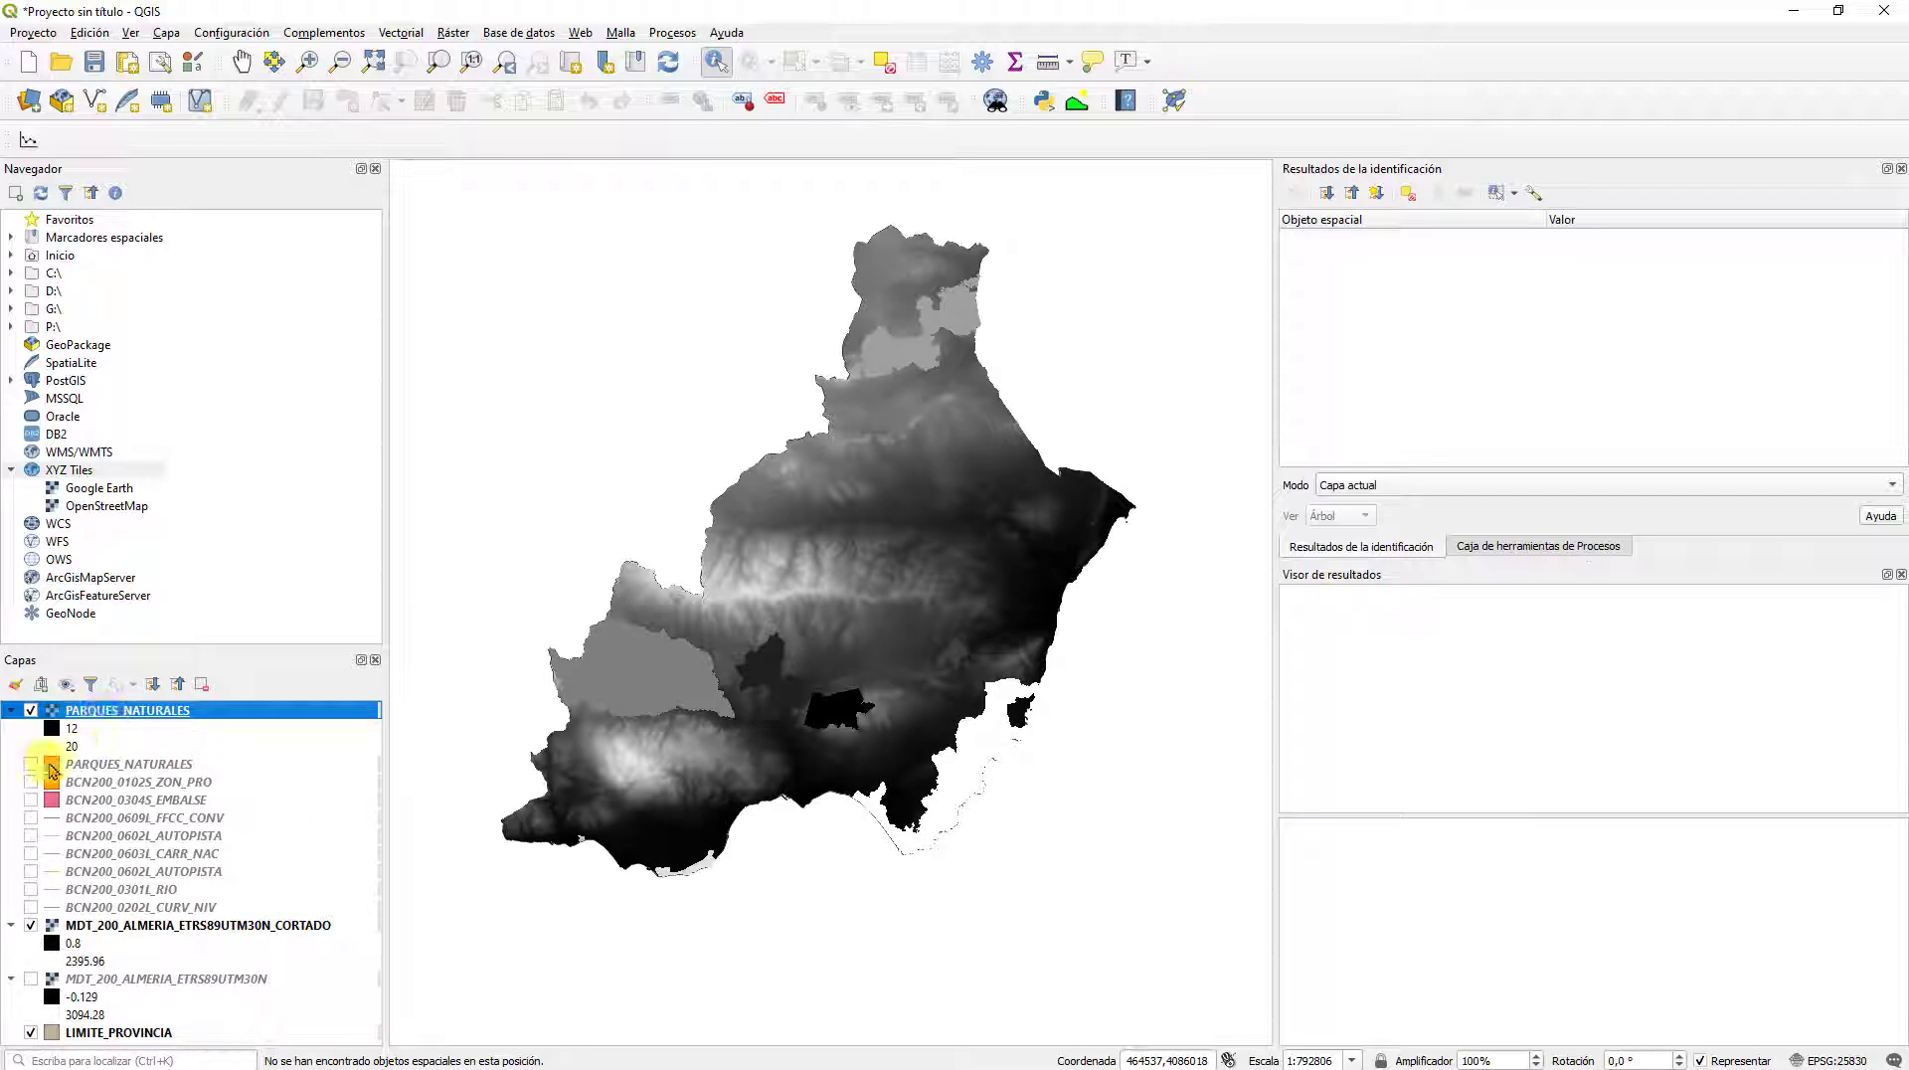
{"action": "left_click", "coordinate": [30, 926]}
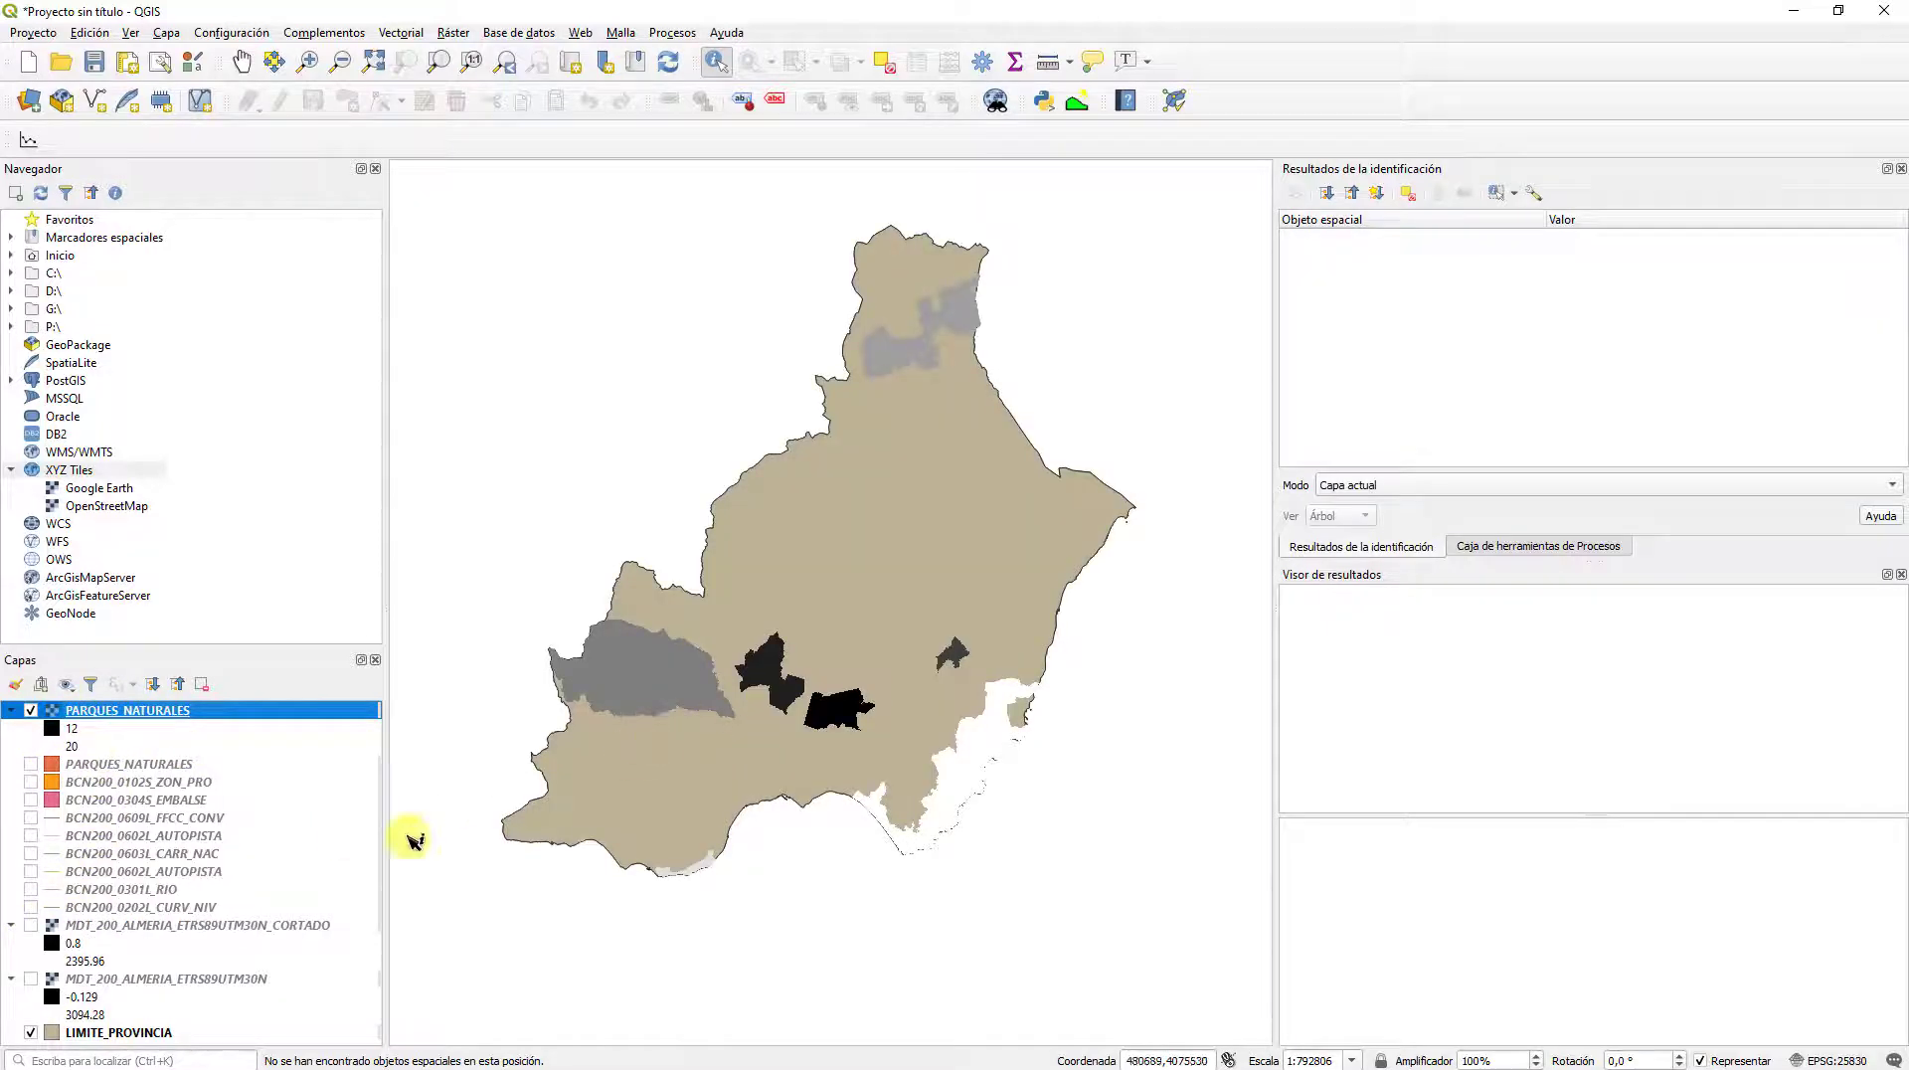
{"action": "left_click", "coordinate": [31, 1033]}
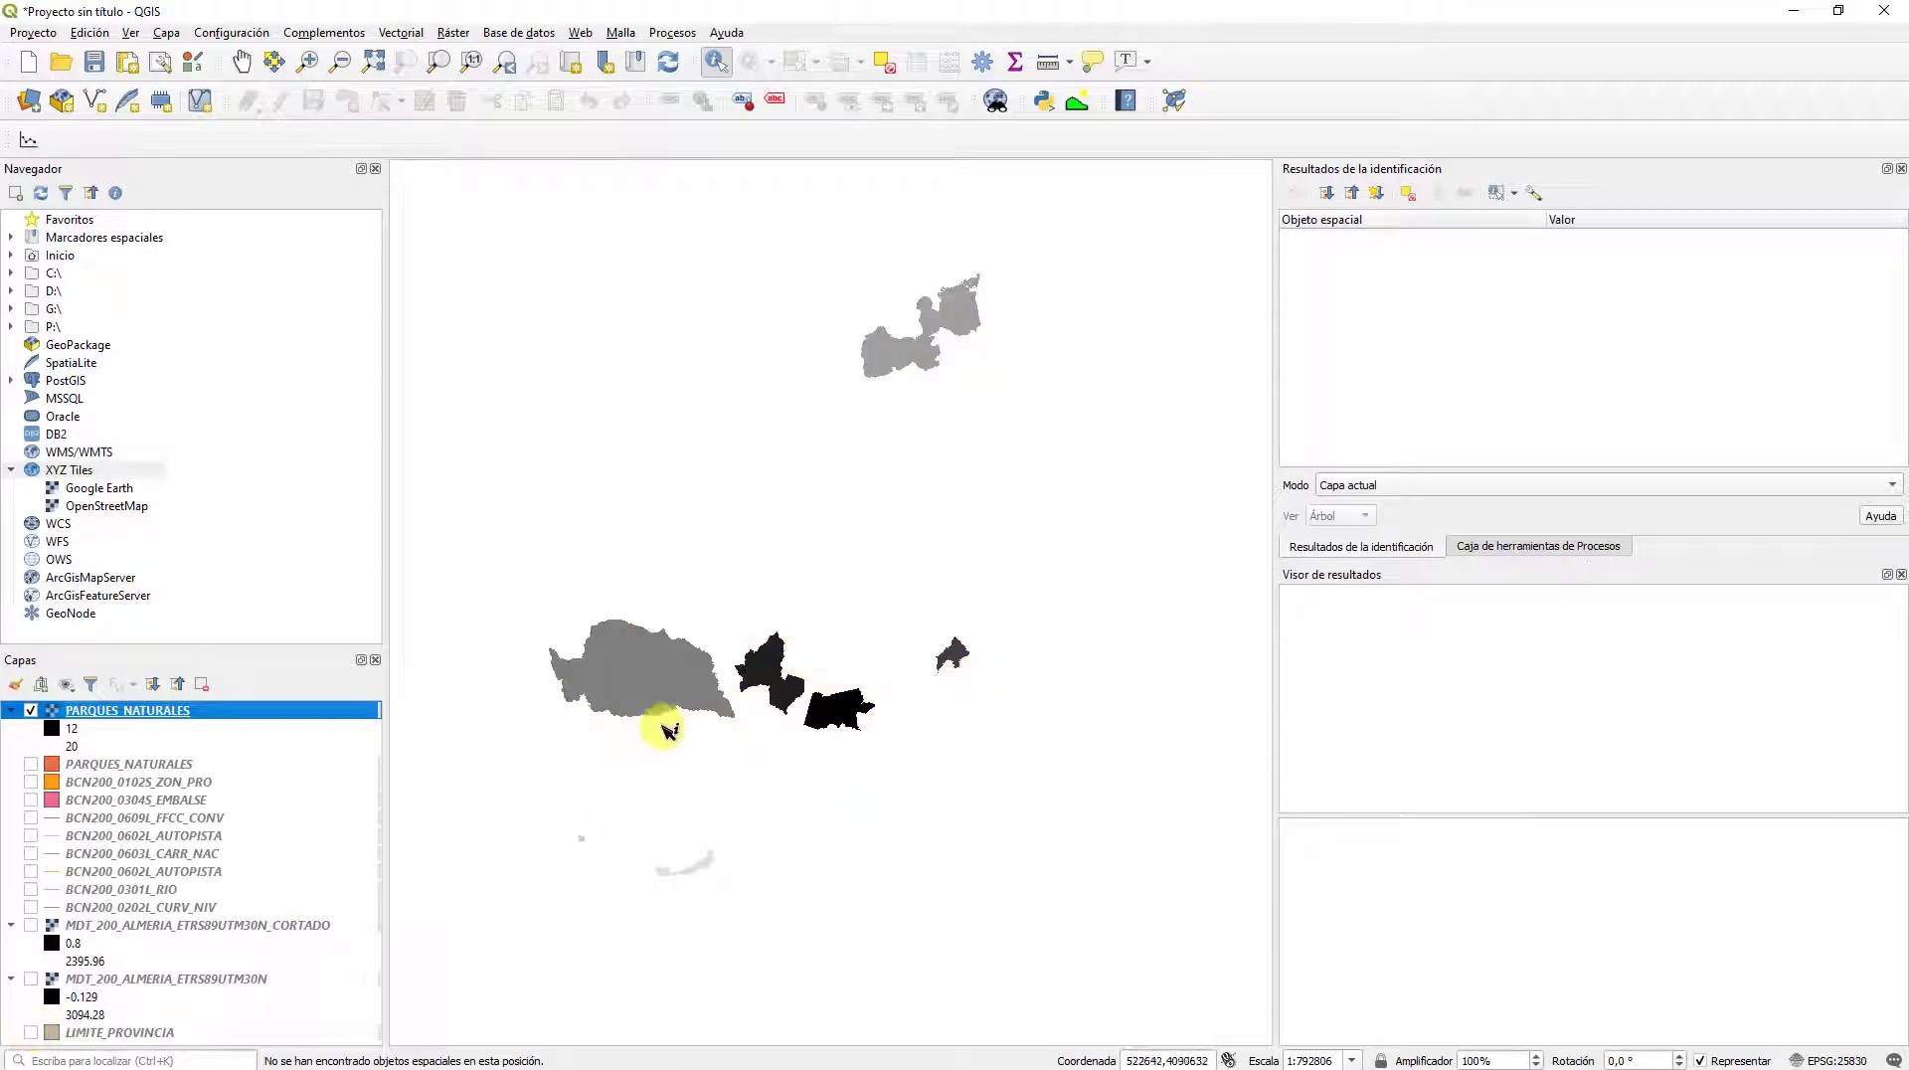
Step: Compare the PARQUES_NATURALES vector and raster layers by toggling their visibility, and identify the raster values of different parks
{"action": "left_click", "coordinate": [31, 765]}
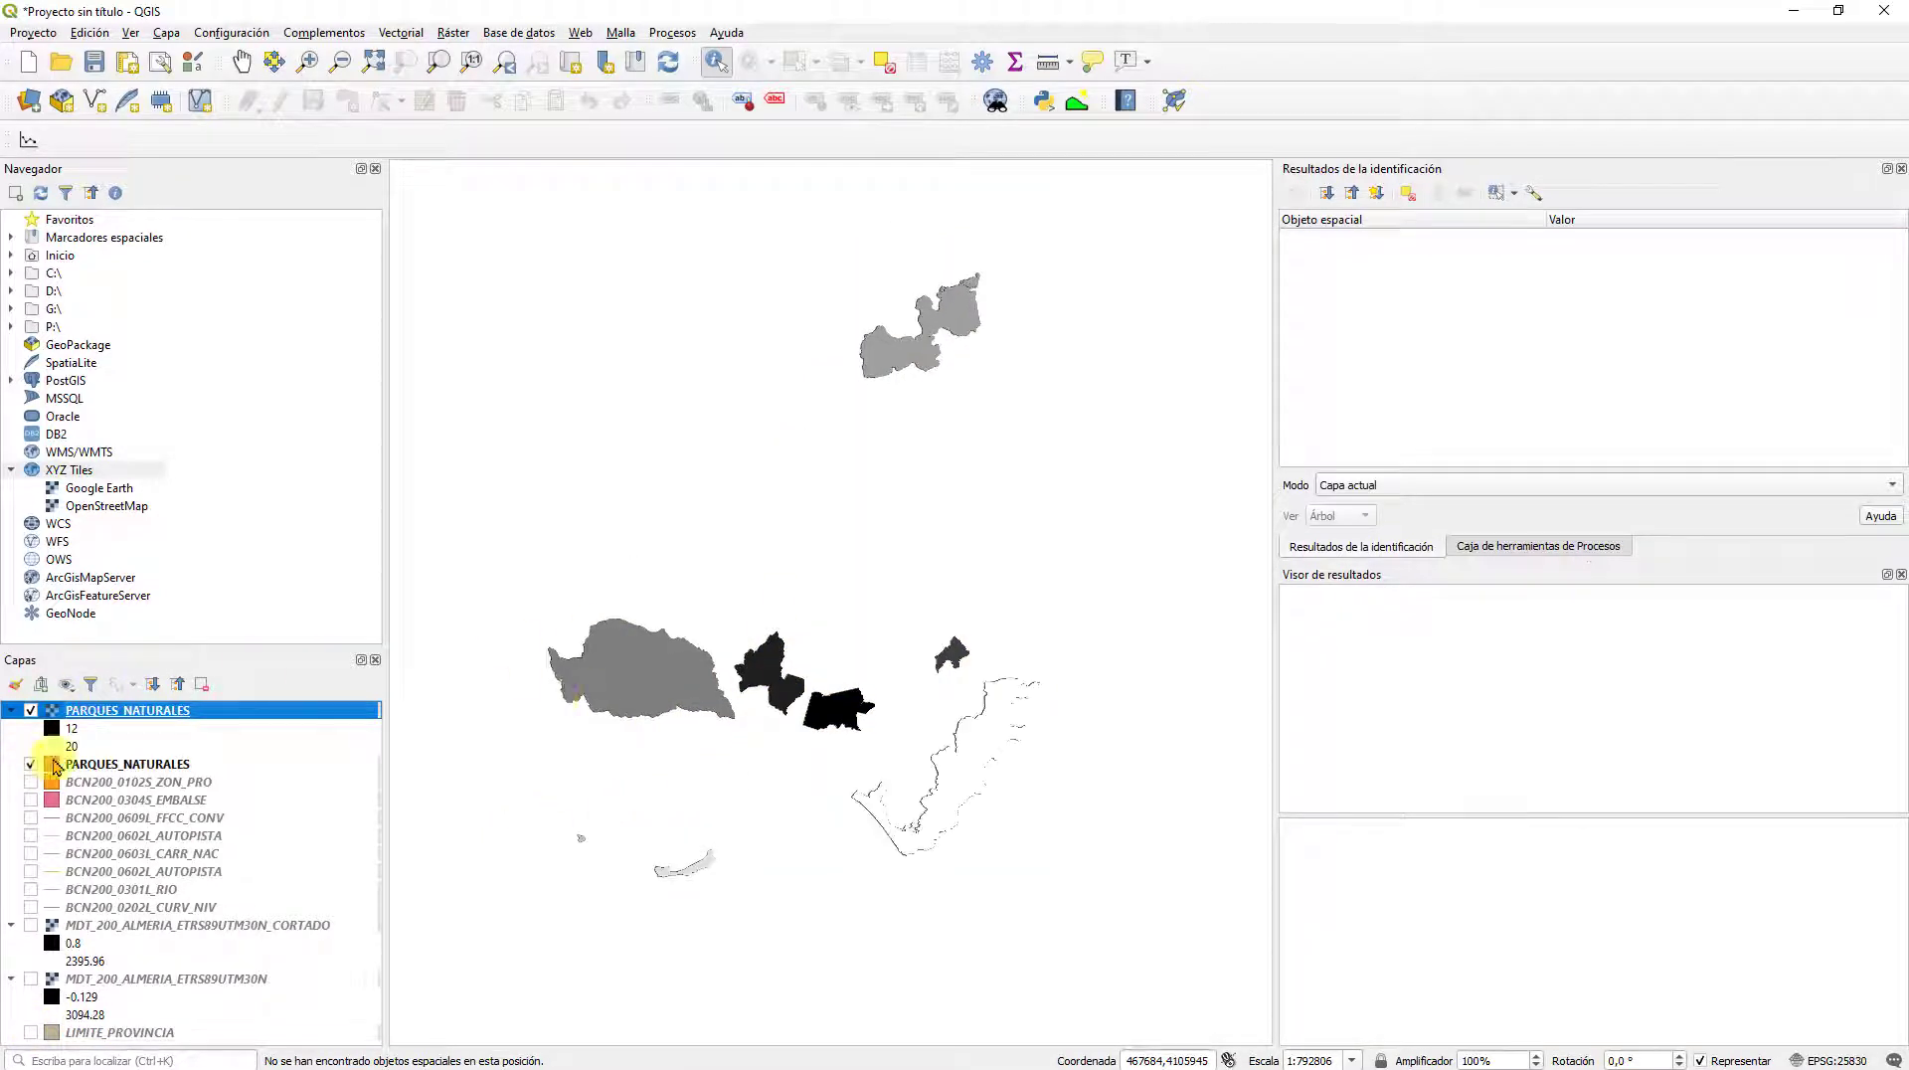
{"action": "left_click", "coordinate": [31, 712]}
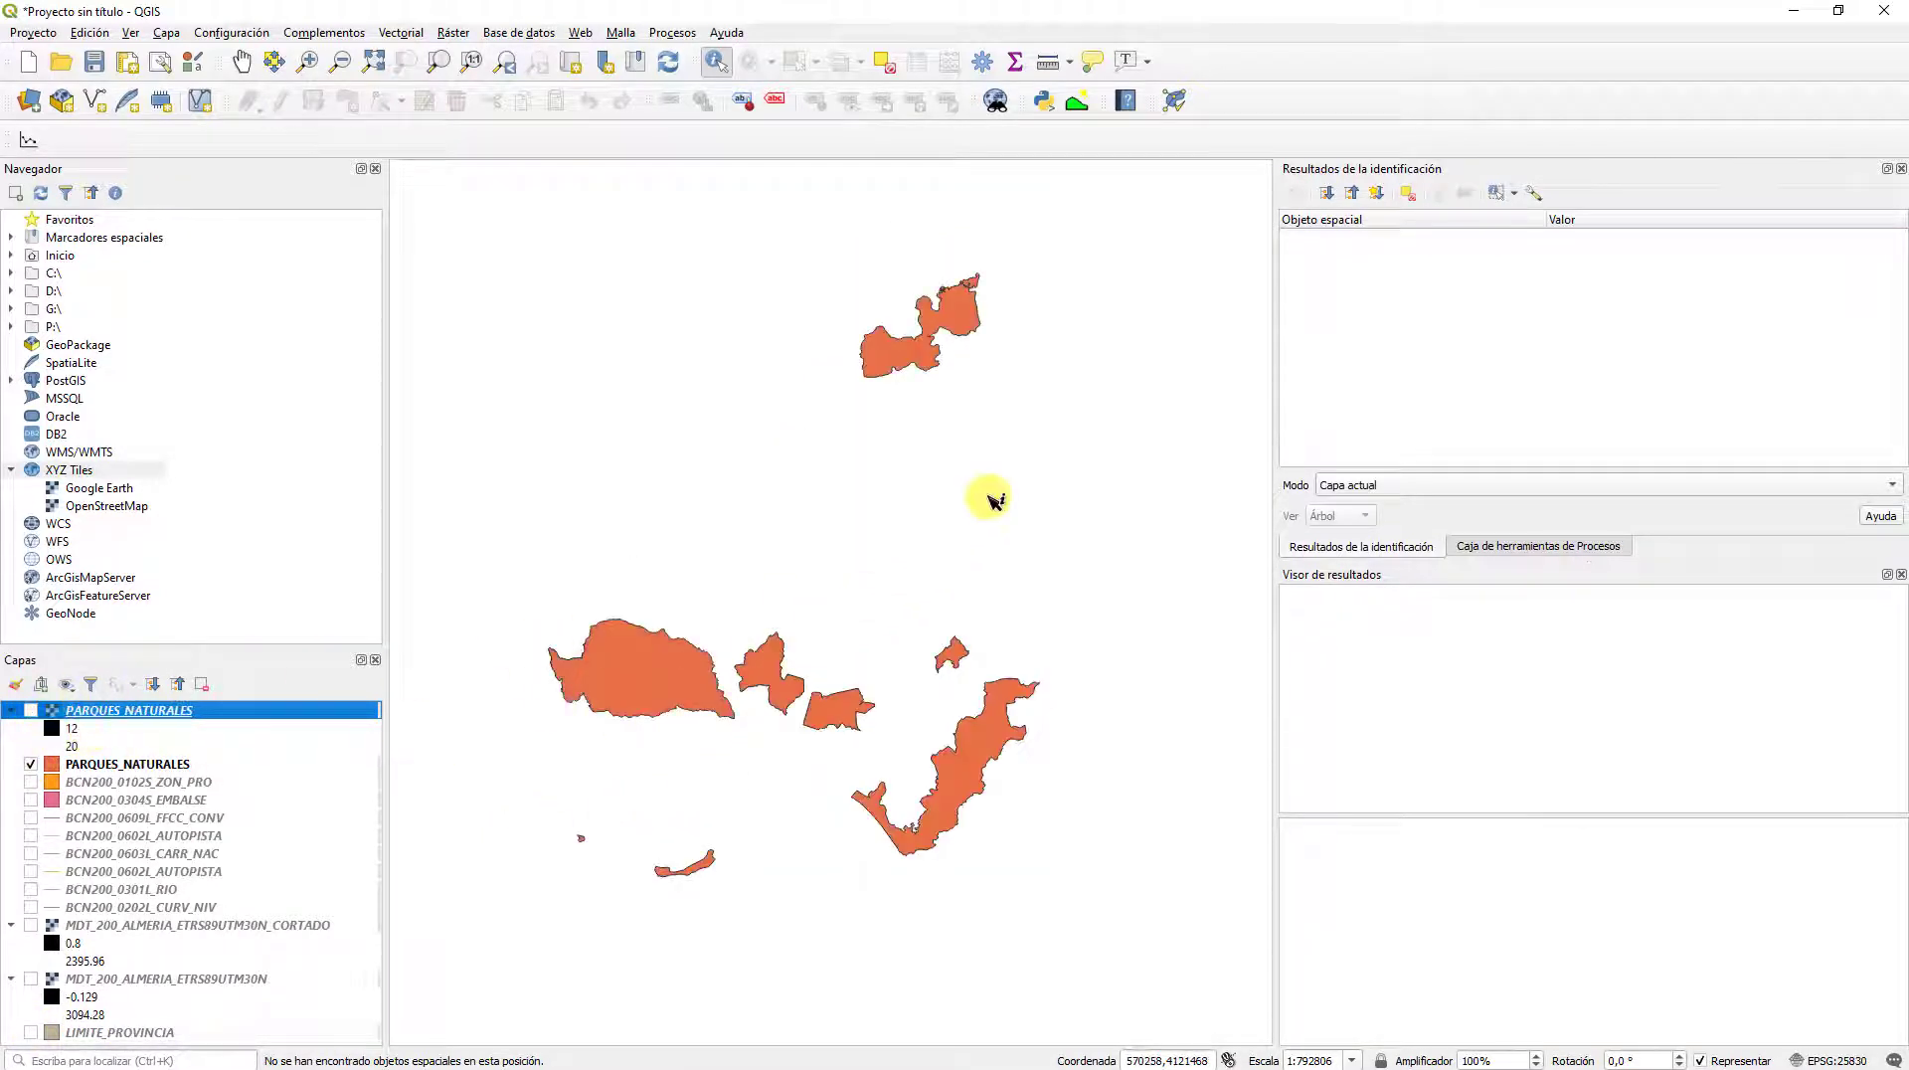
{"action": "left_click", "coordinate": [31, 764]}
{"action": "left_click", "coordinate": [34, 712]}
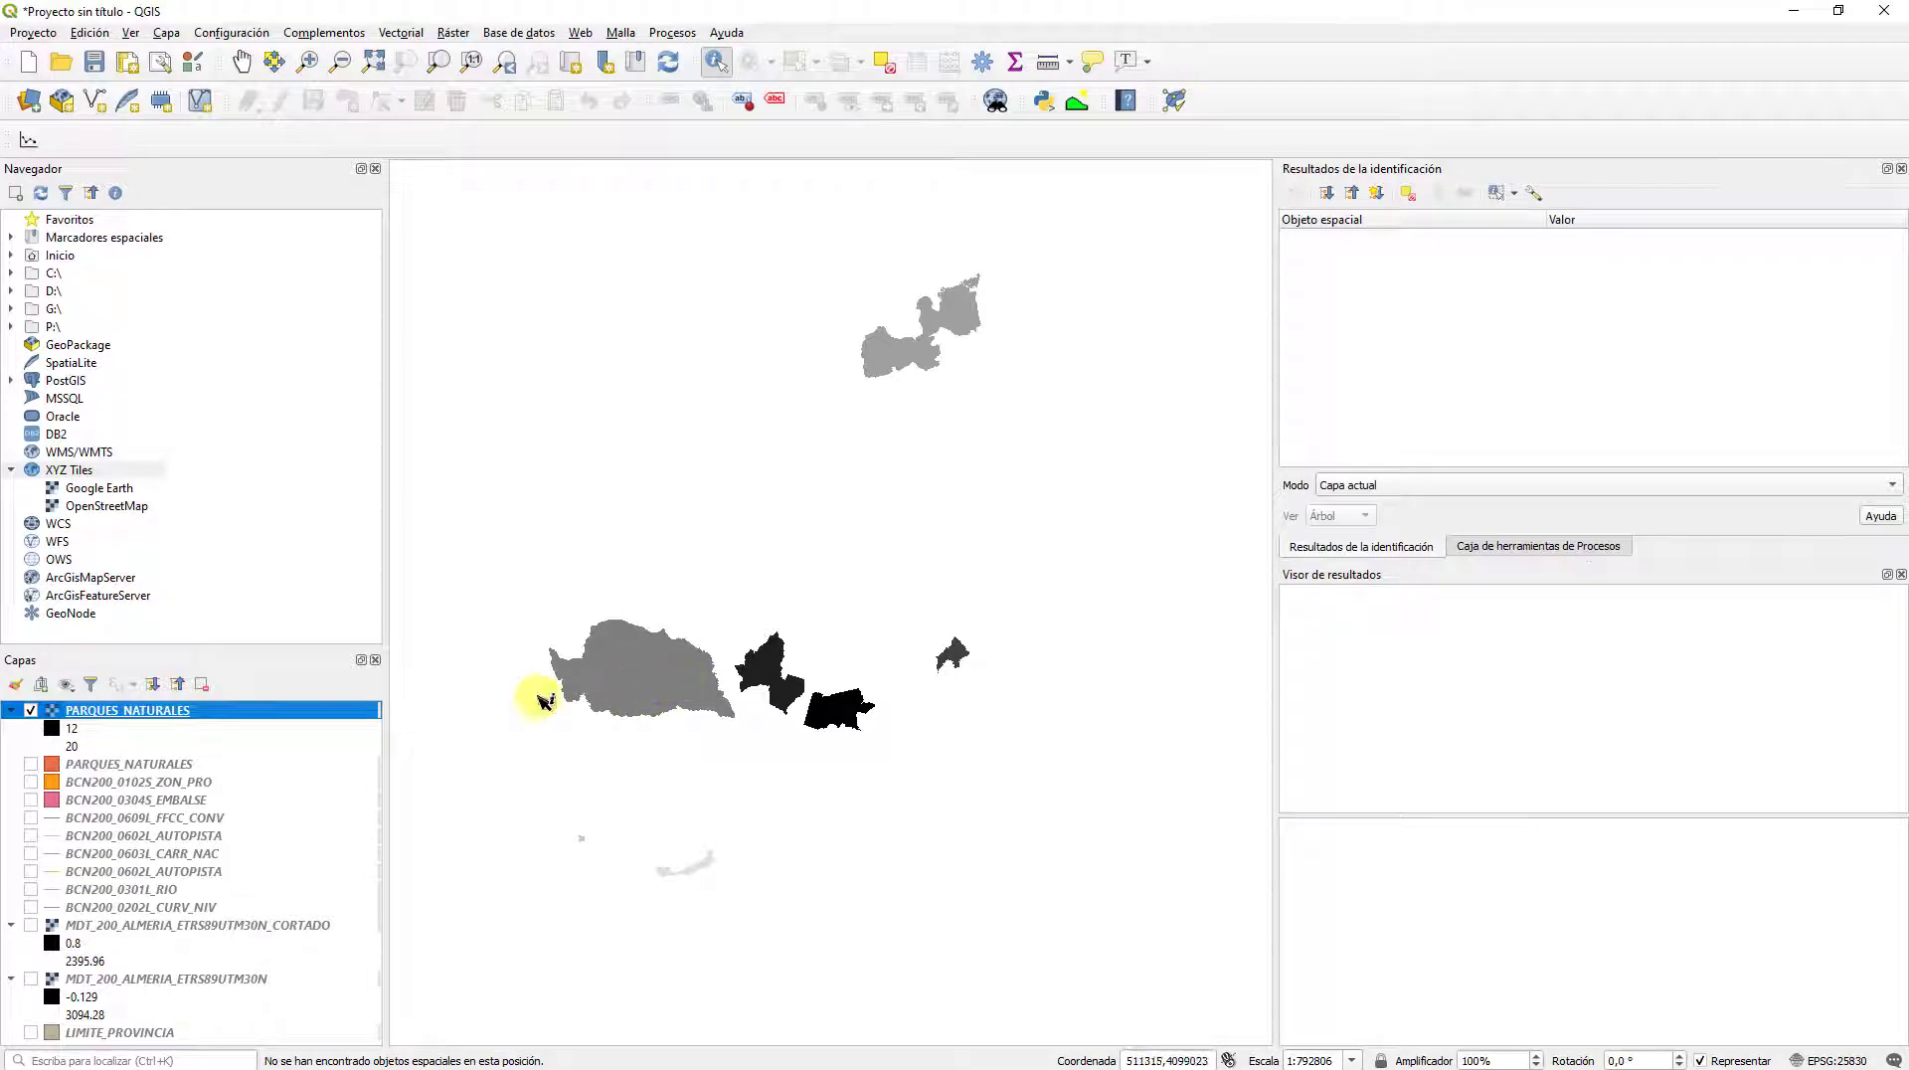
{"action": "left_click", "coordinate": [646, 676]}
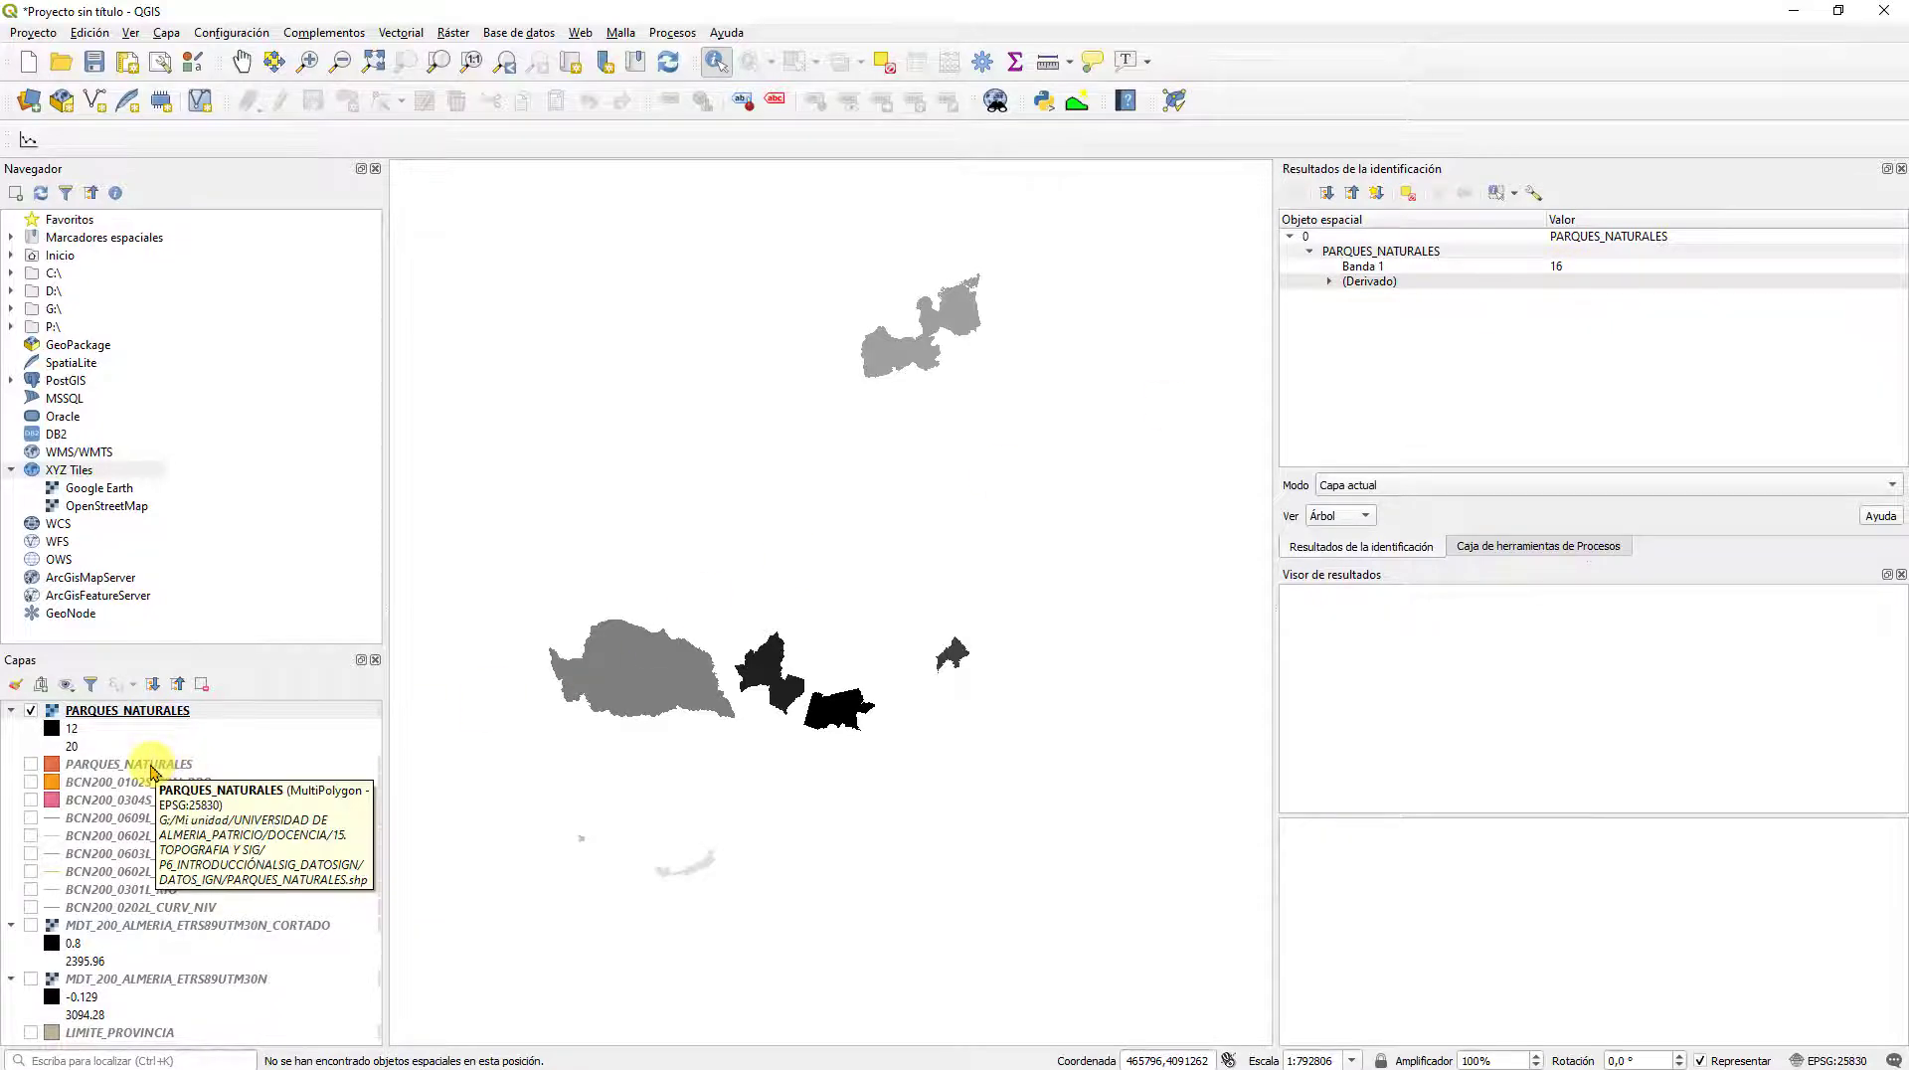
{"action": "left_click", "coordinate": [917, 361]}
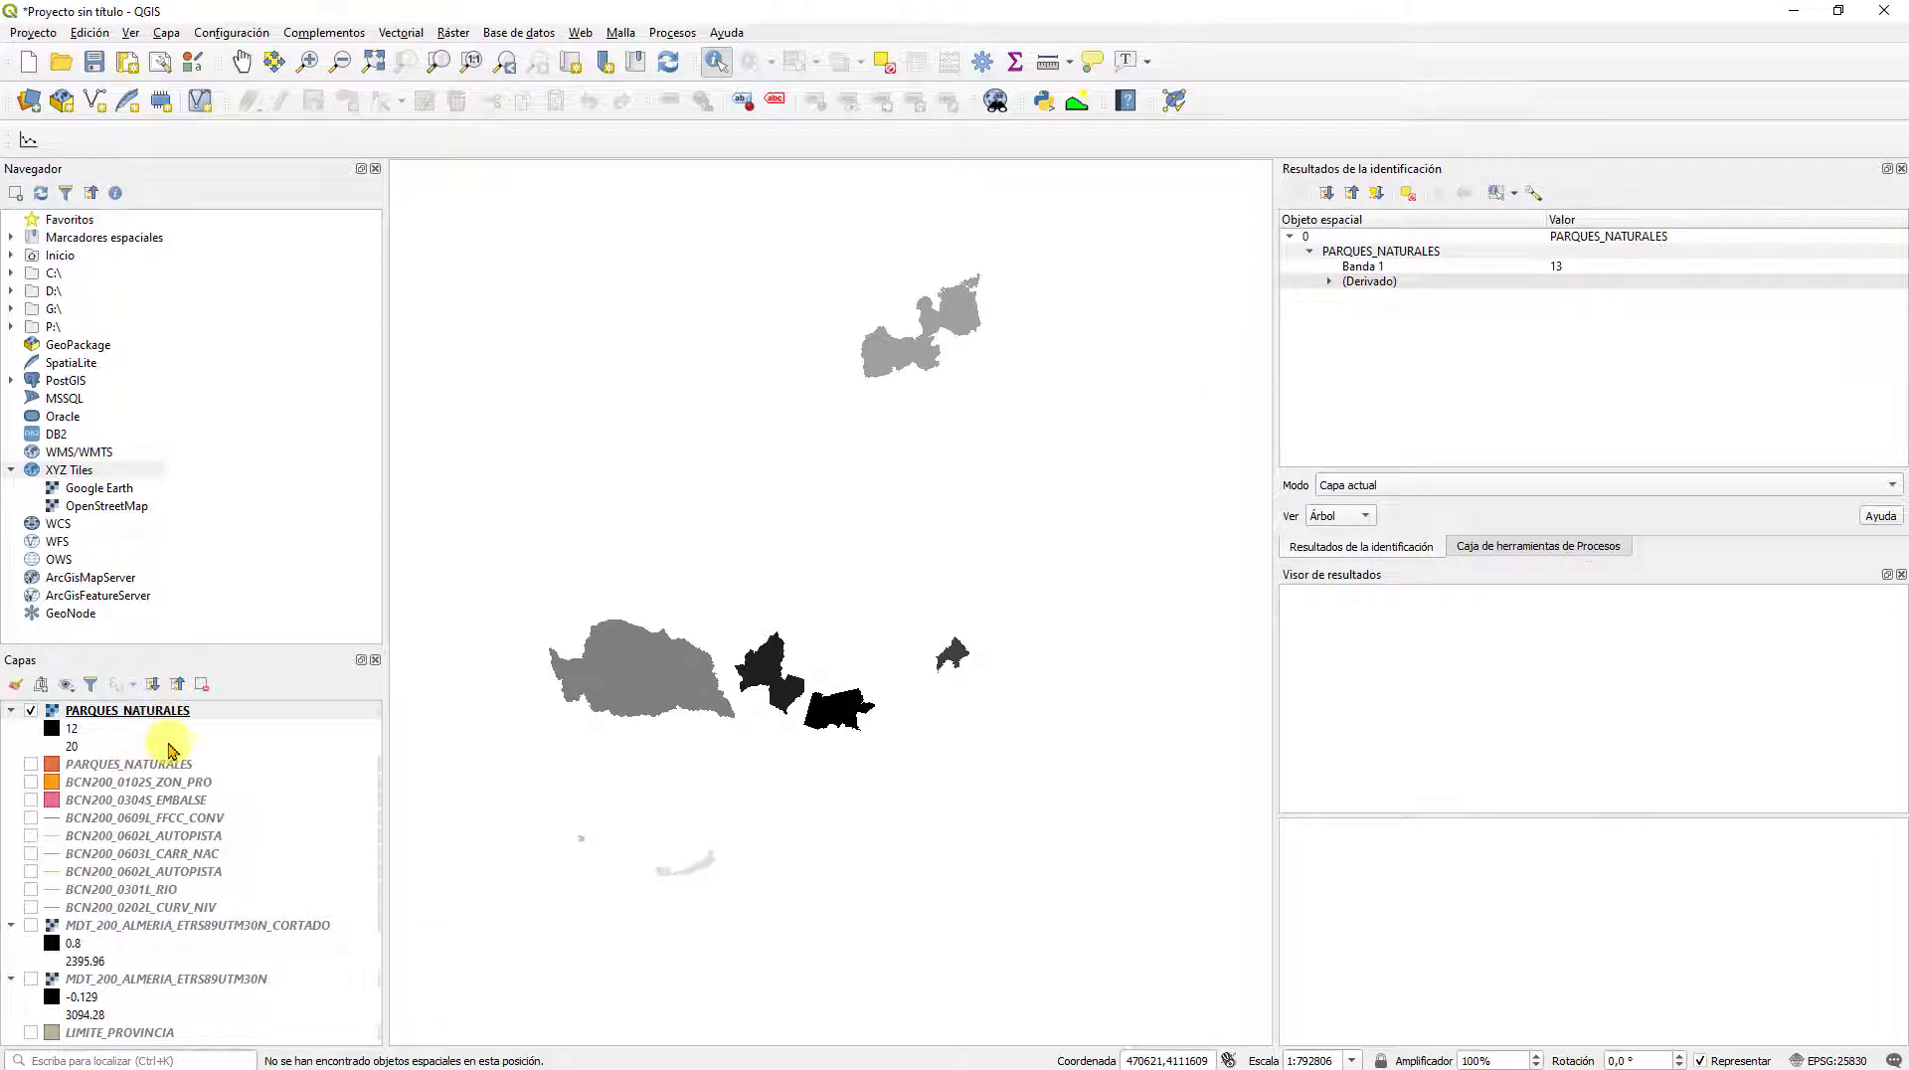
Step: Display only the PARQUES_NATURALES vector layer and identify the attributes of four park polygons in the southern half of the province
{"action": "left_click", "coordinate": [31, 710]}
{"action": "left_click", "coordinate": [33, 764]}
{"action": "left_click", "coordinate": [42, 766]}
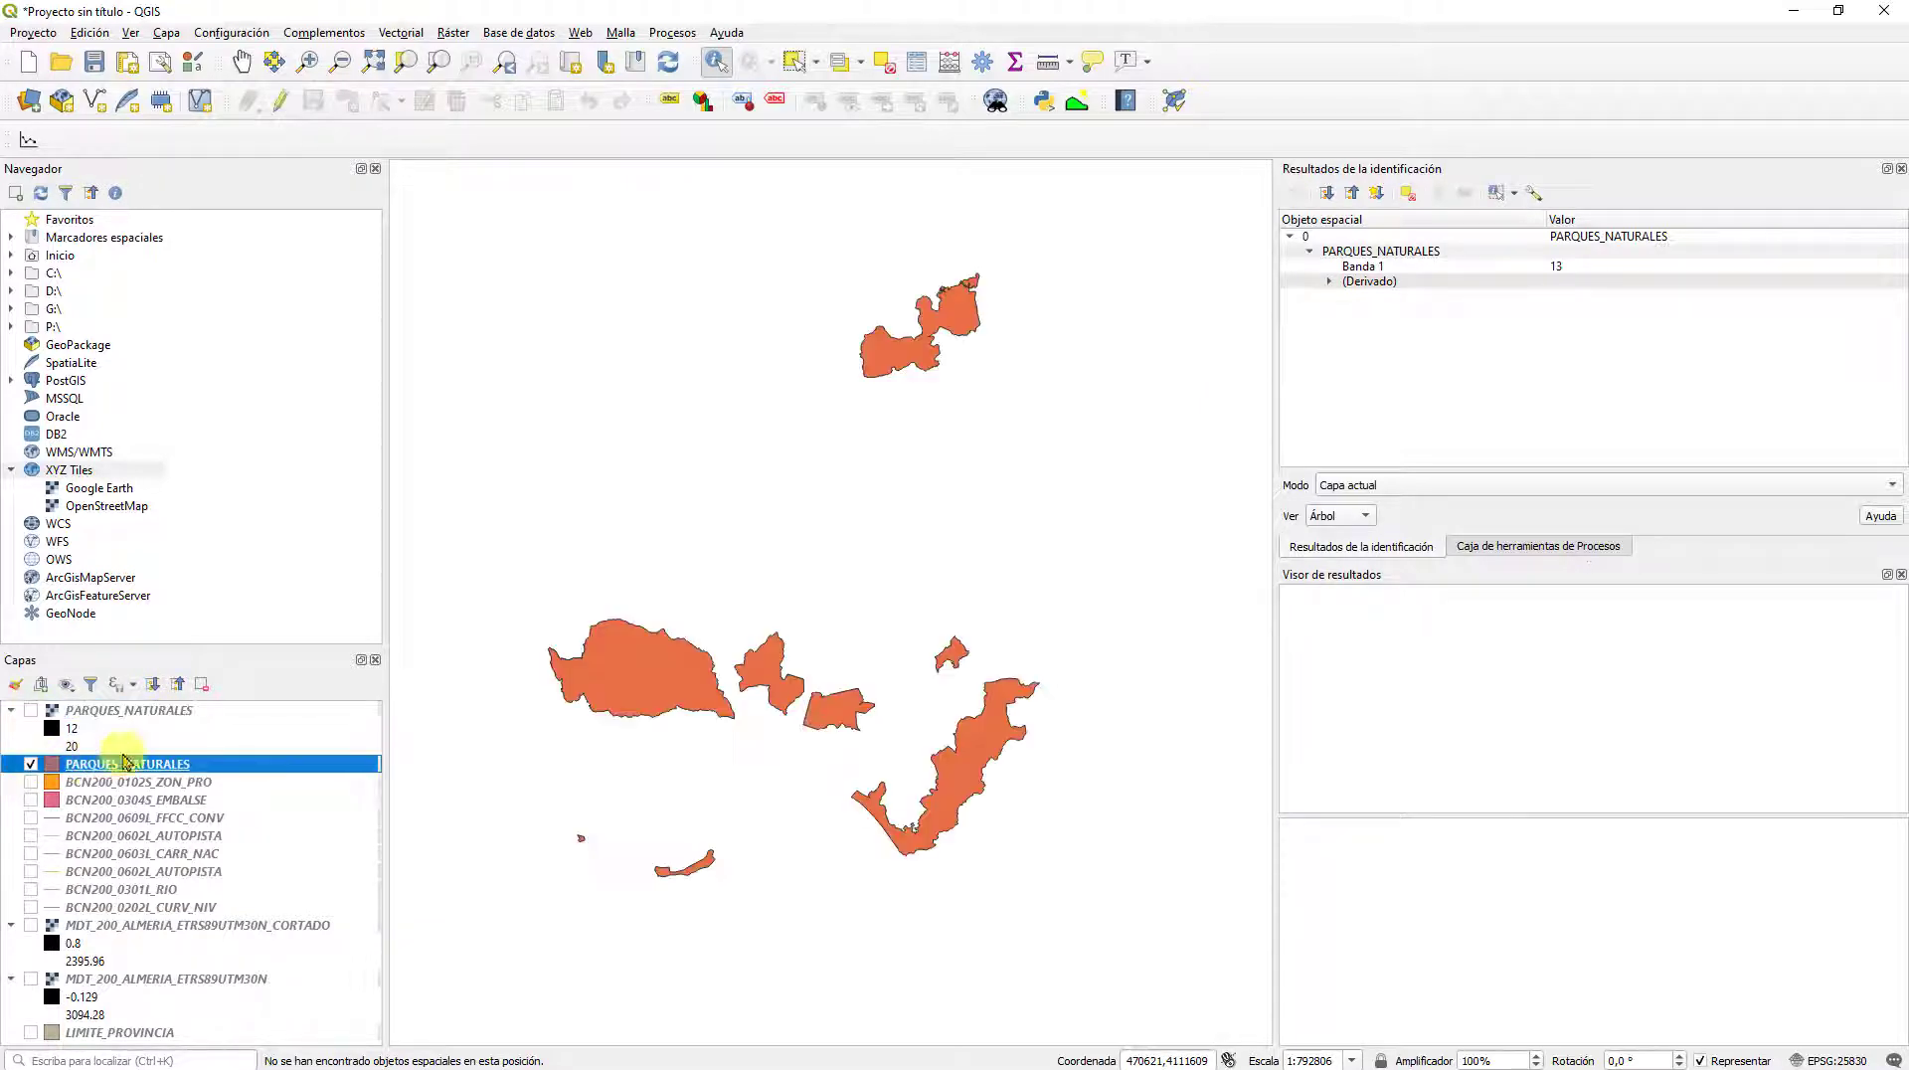
{"action": "left_click", "coordinate": [651, 686]}
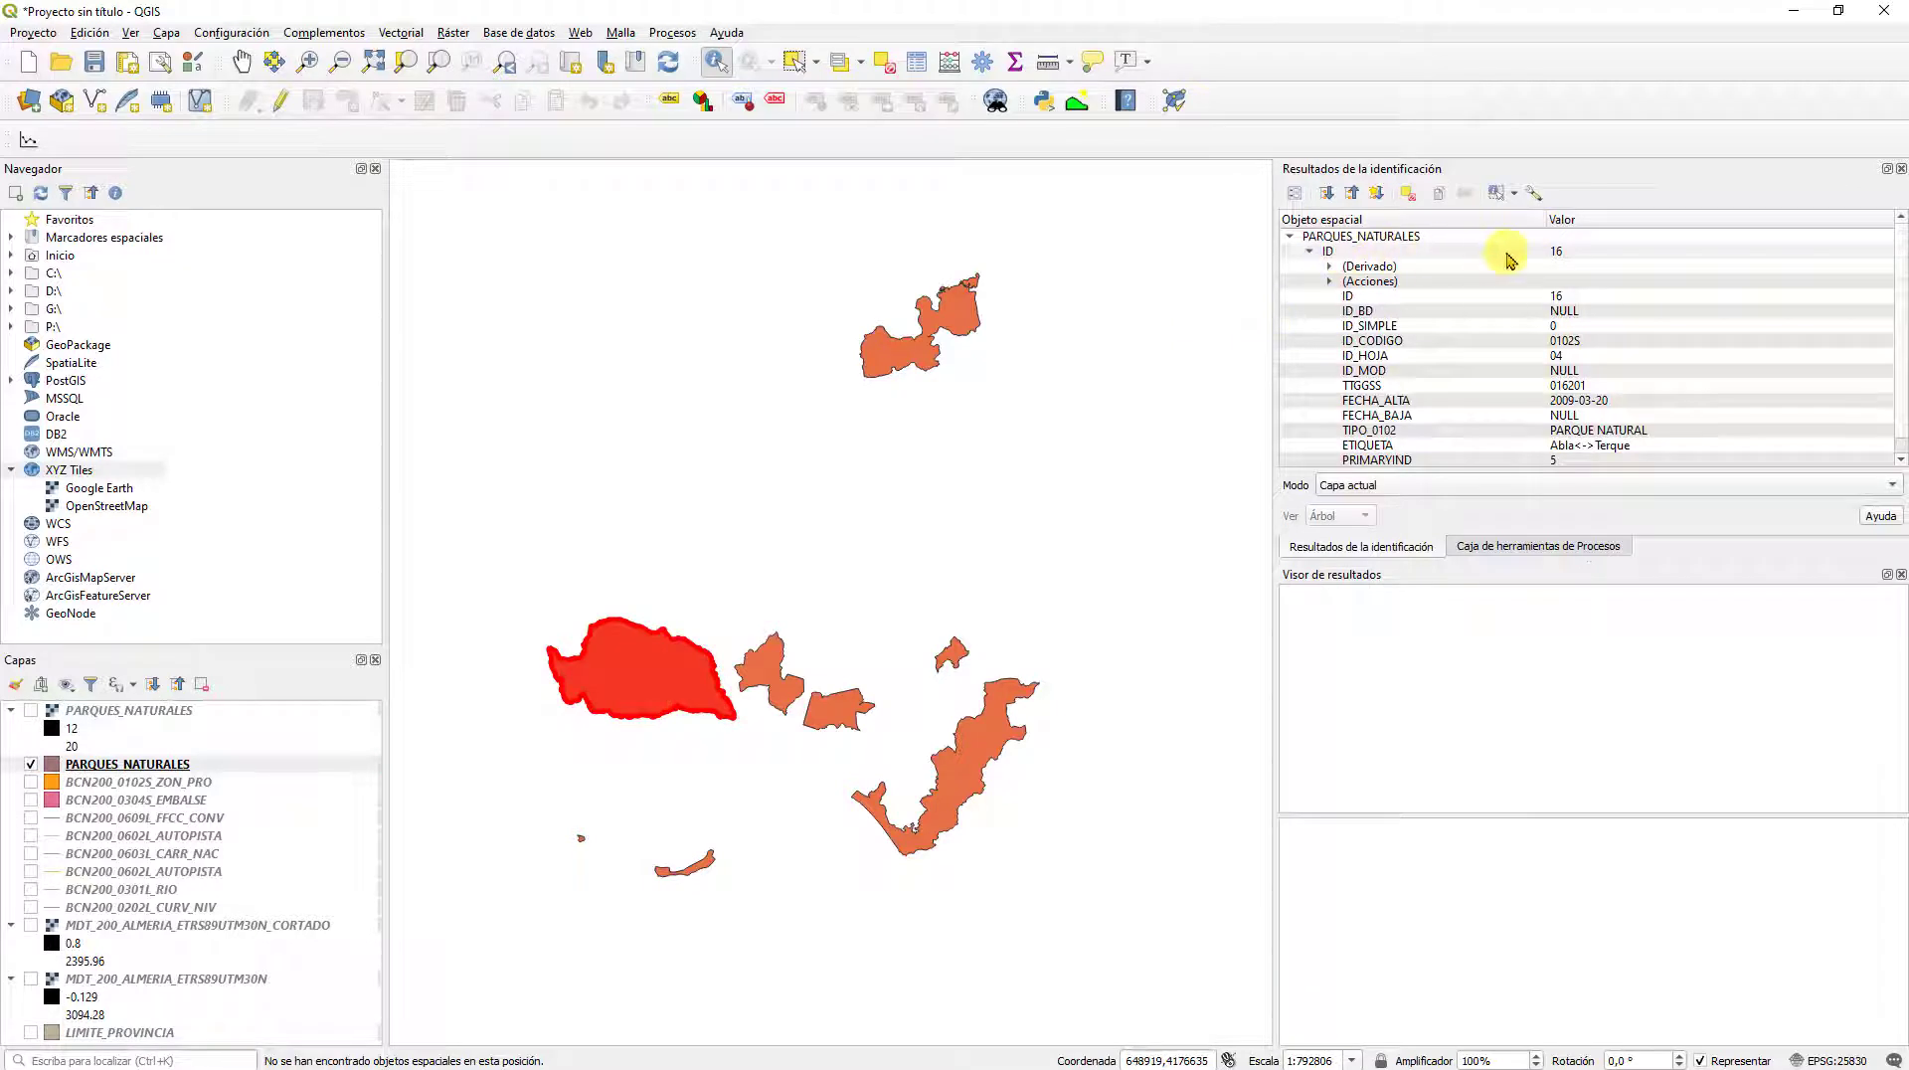
{"action": "left_click", "coordinate": [775, 671]}
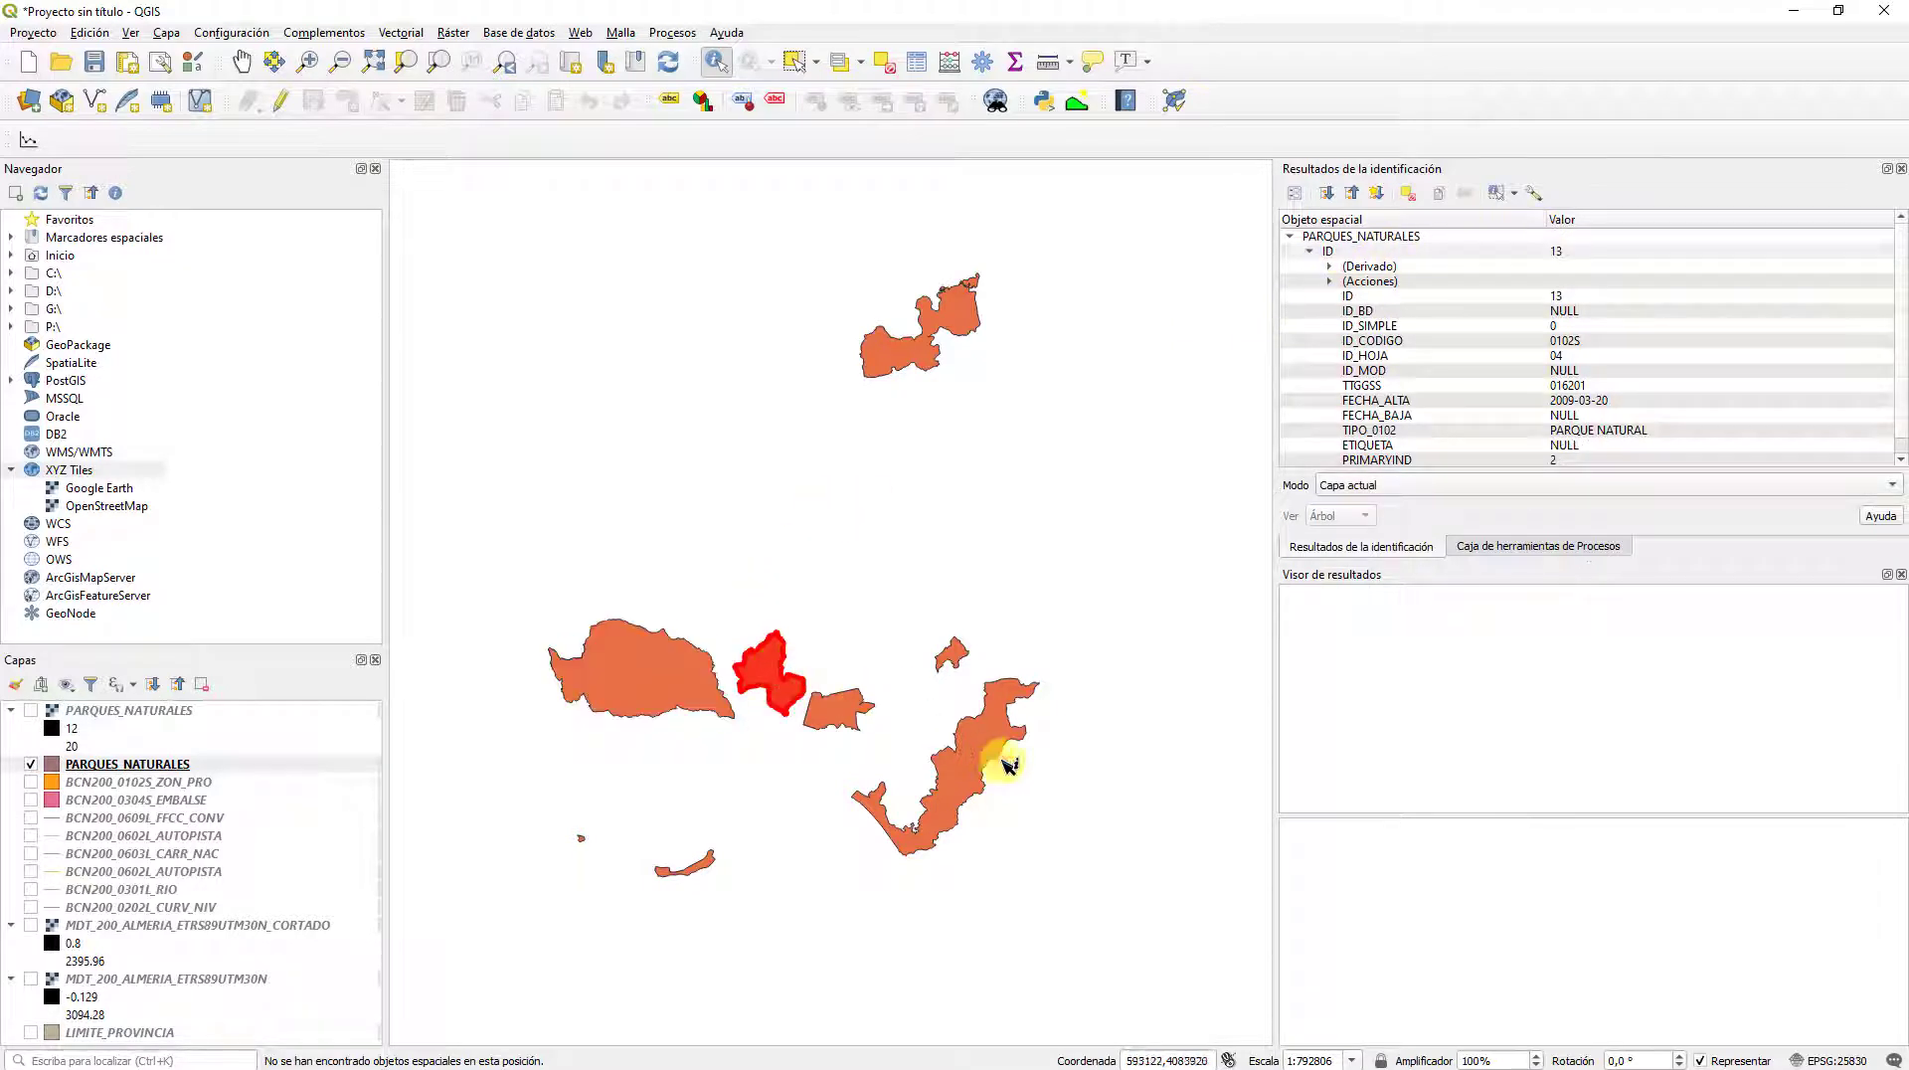
{"action": "left_click", "coordinate": [971, 759]}
{"action": "left_click", "coordinate": [853, 714]}
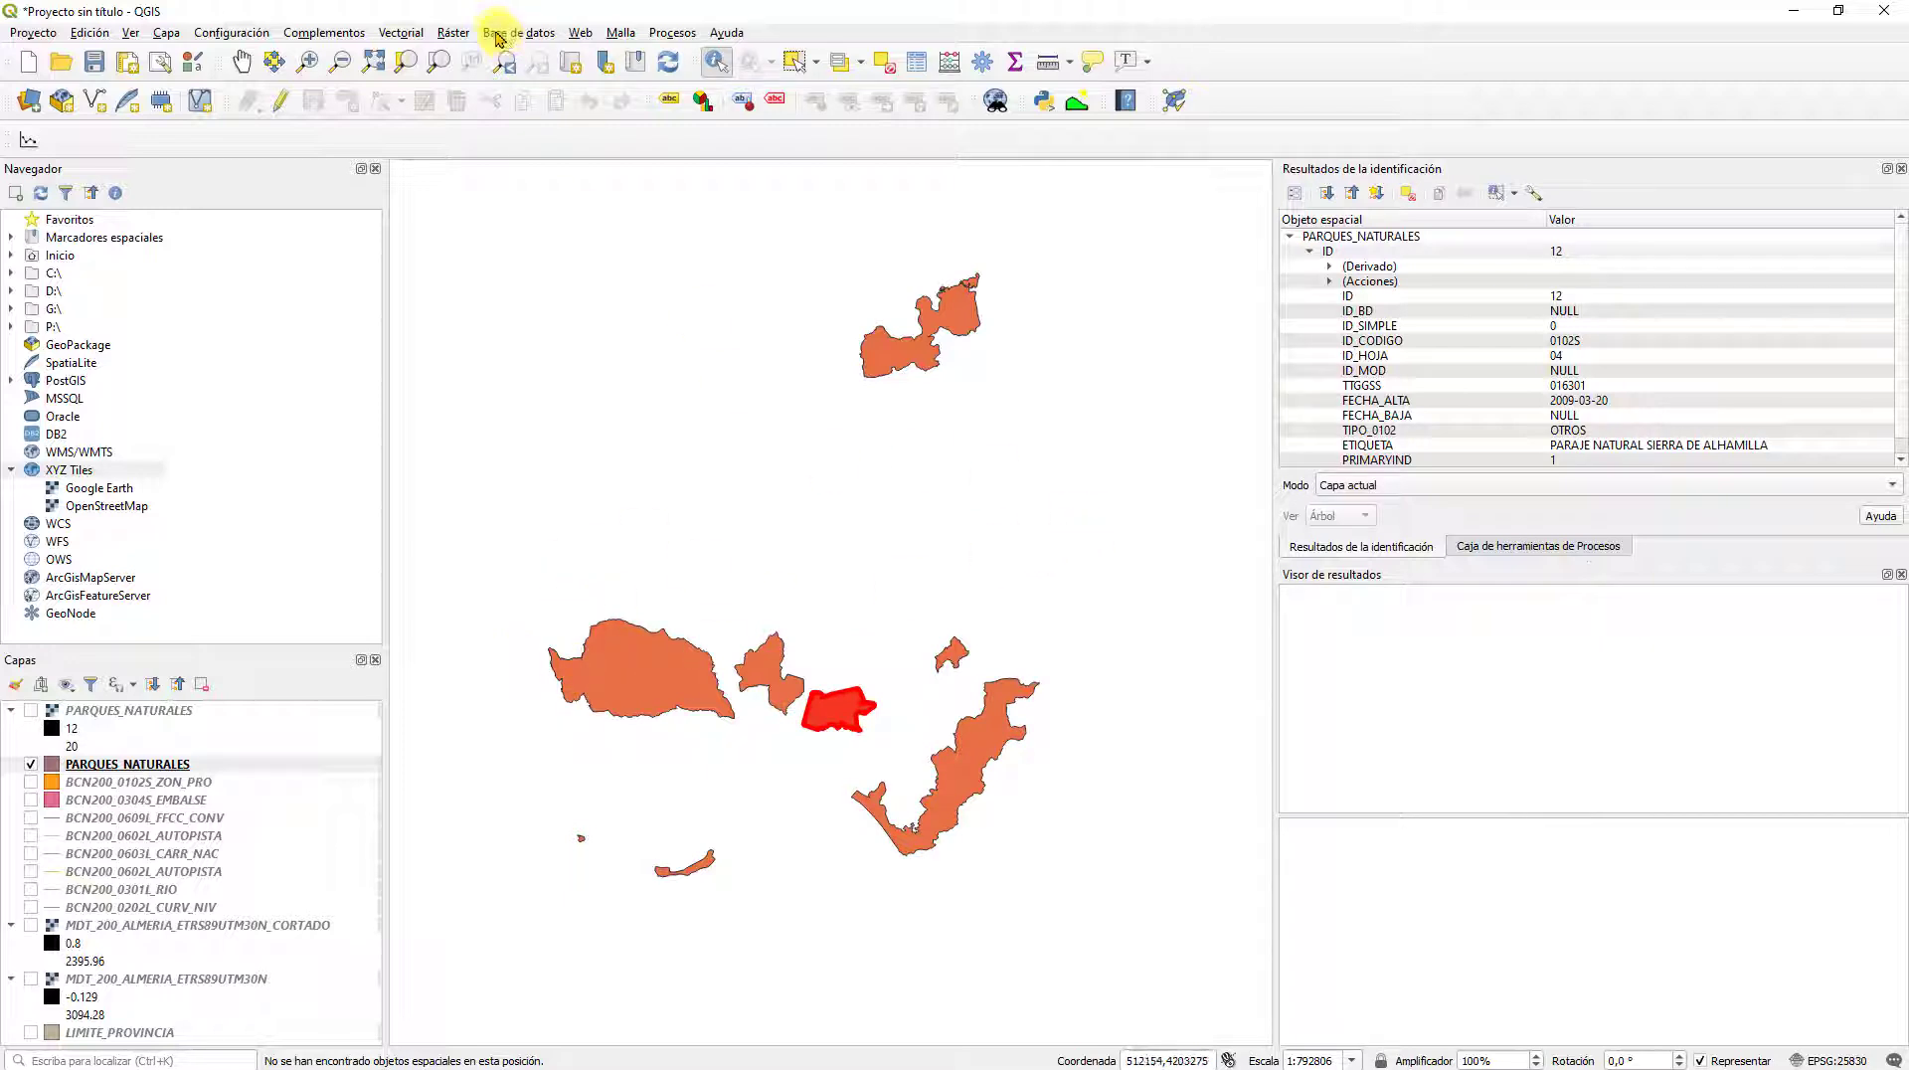
{"action": "left_click", "coordinate": [453, 33]}
{"action": "mouse_move", "coordinate": [538, 221]}
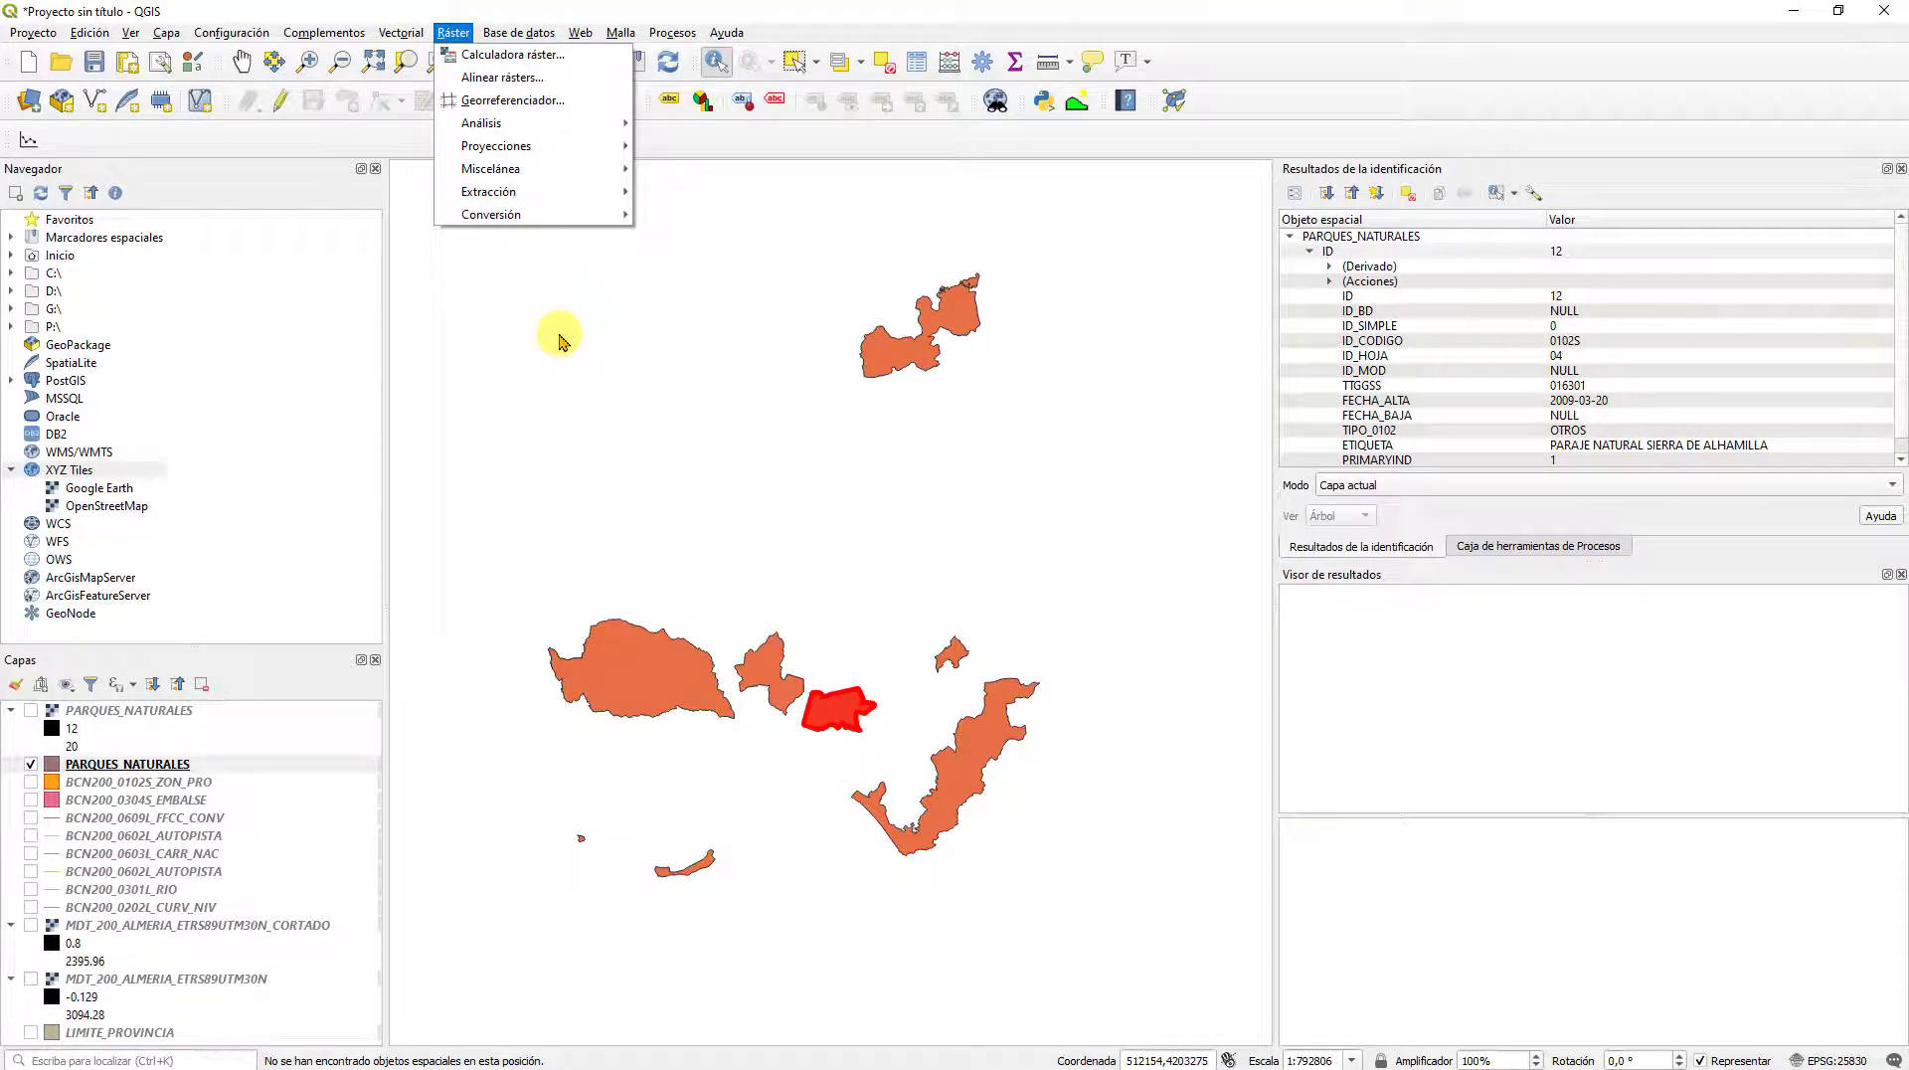
{"action": "left_click", "coordinate": [617, 306]}
{"action": "left_click", "coordinate": [617, 308]}
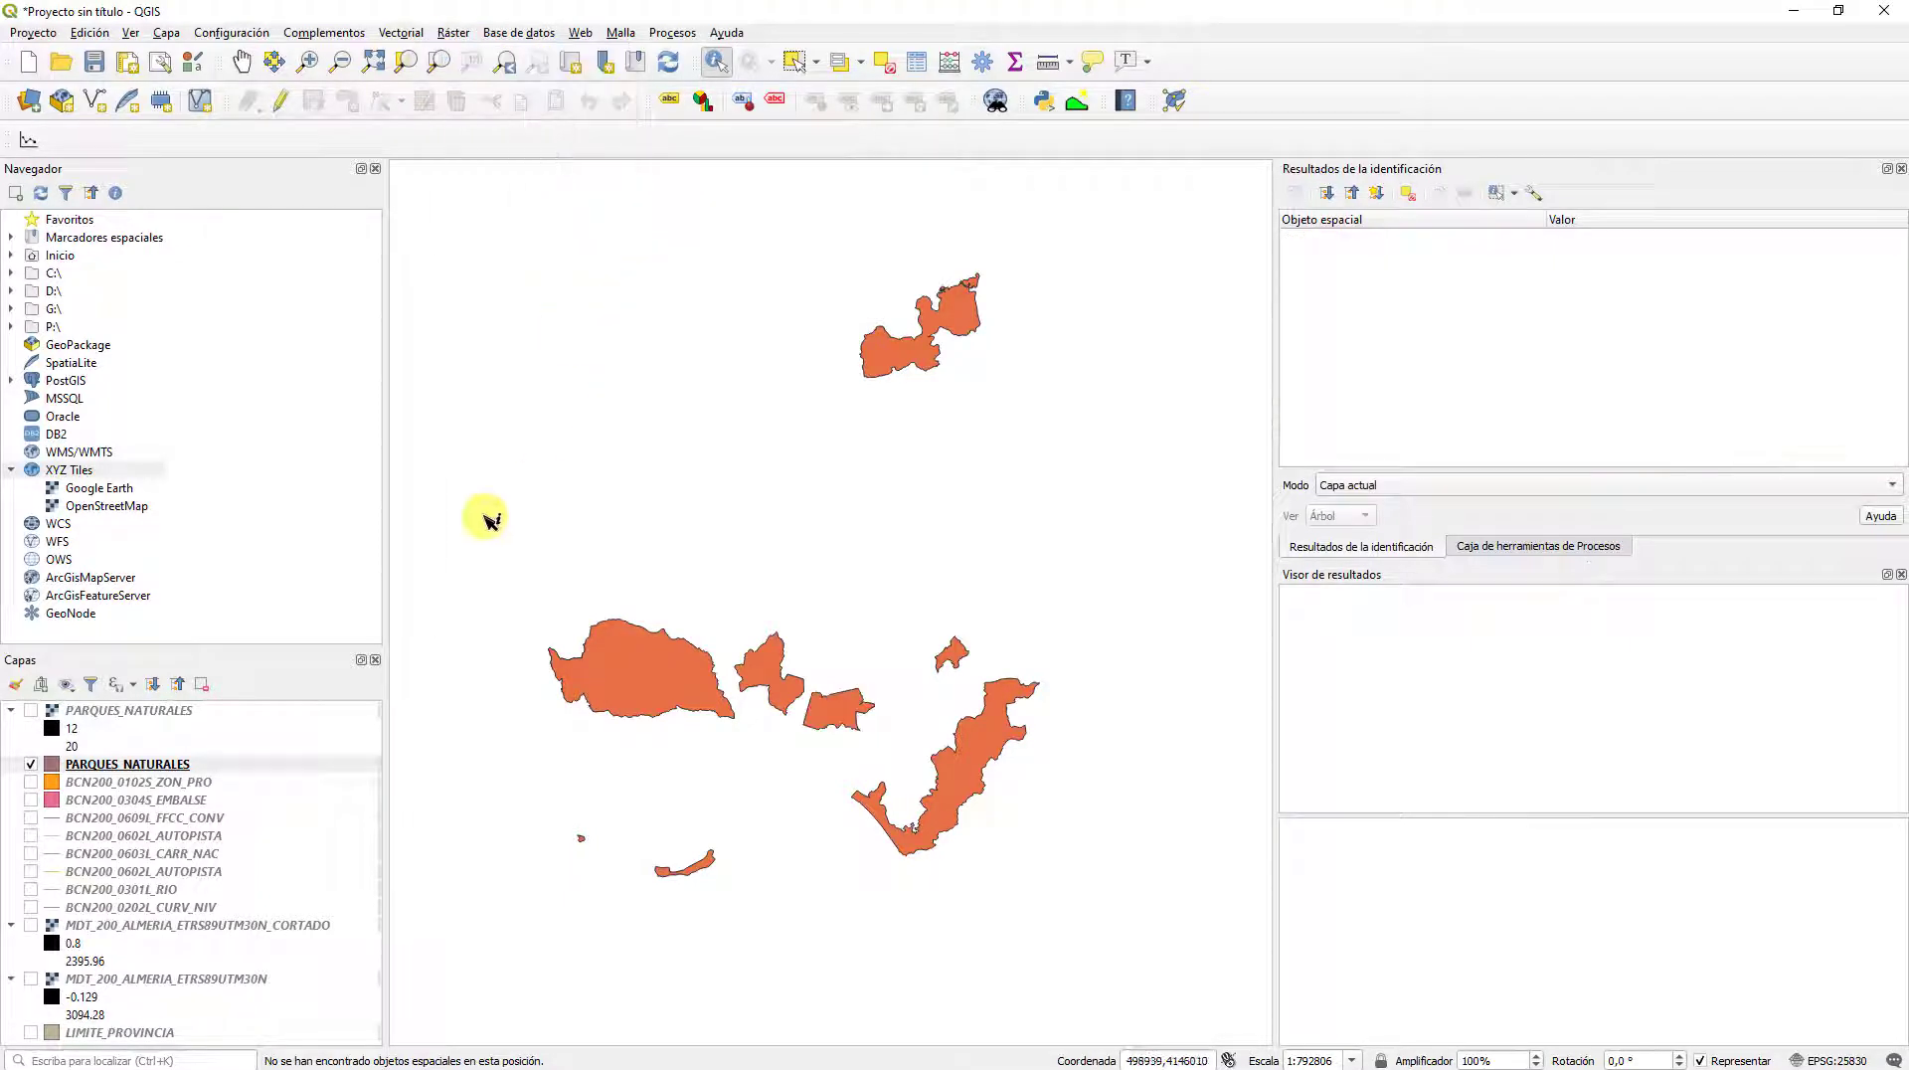
Step: Display the PARQUES_NATURALES raster over its vector layer and examine the western park's boundary up close
{"action": "left_click", "coordinate": [31, 710]}
{"action": "scroll", "coordinate": [565, 656], "scroll_direction": "up", "scroll_amount": 3}
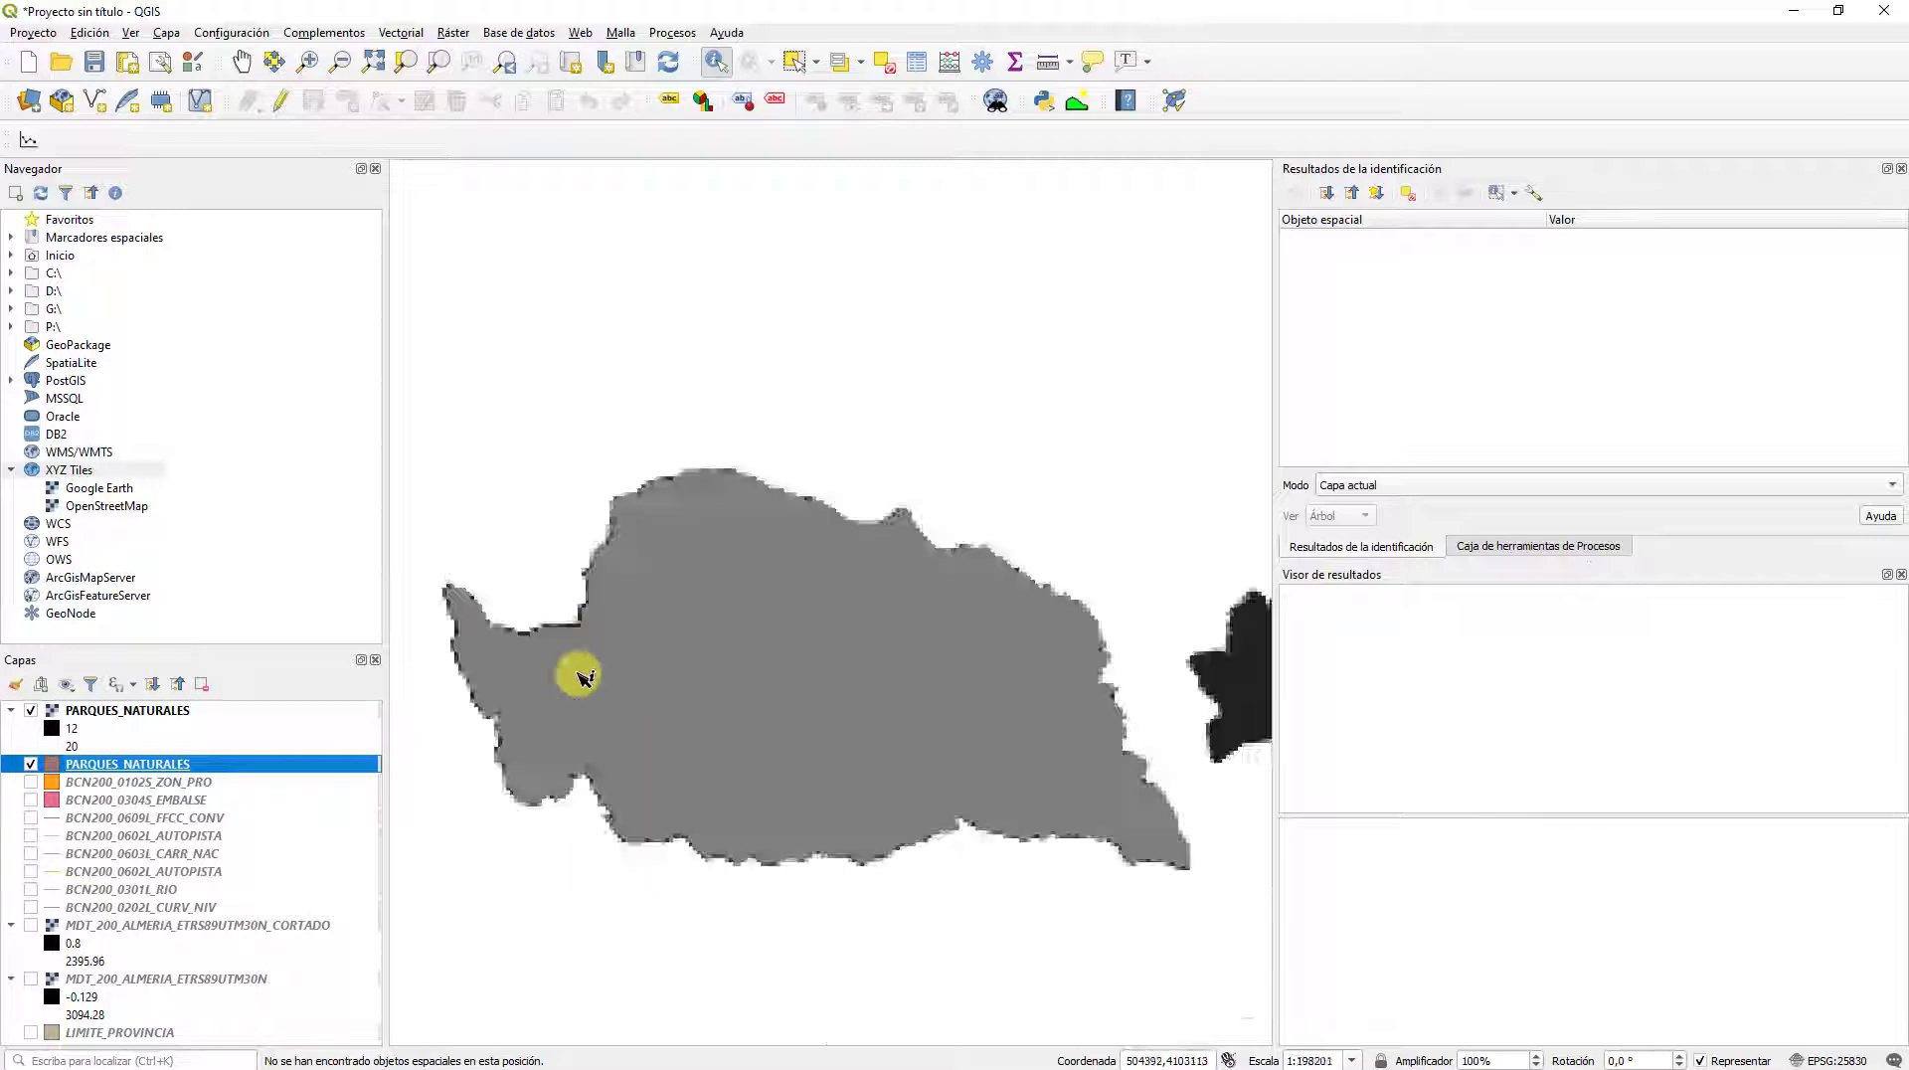
{"action": "scroll", "coordinate": [669, 571], "scroll_direction": "up", "scroll_amount": 6}
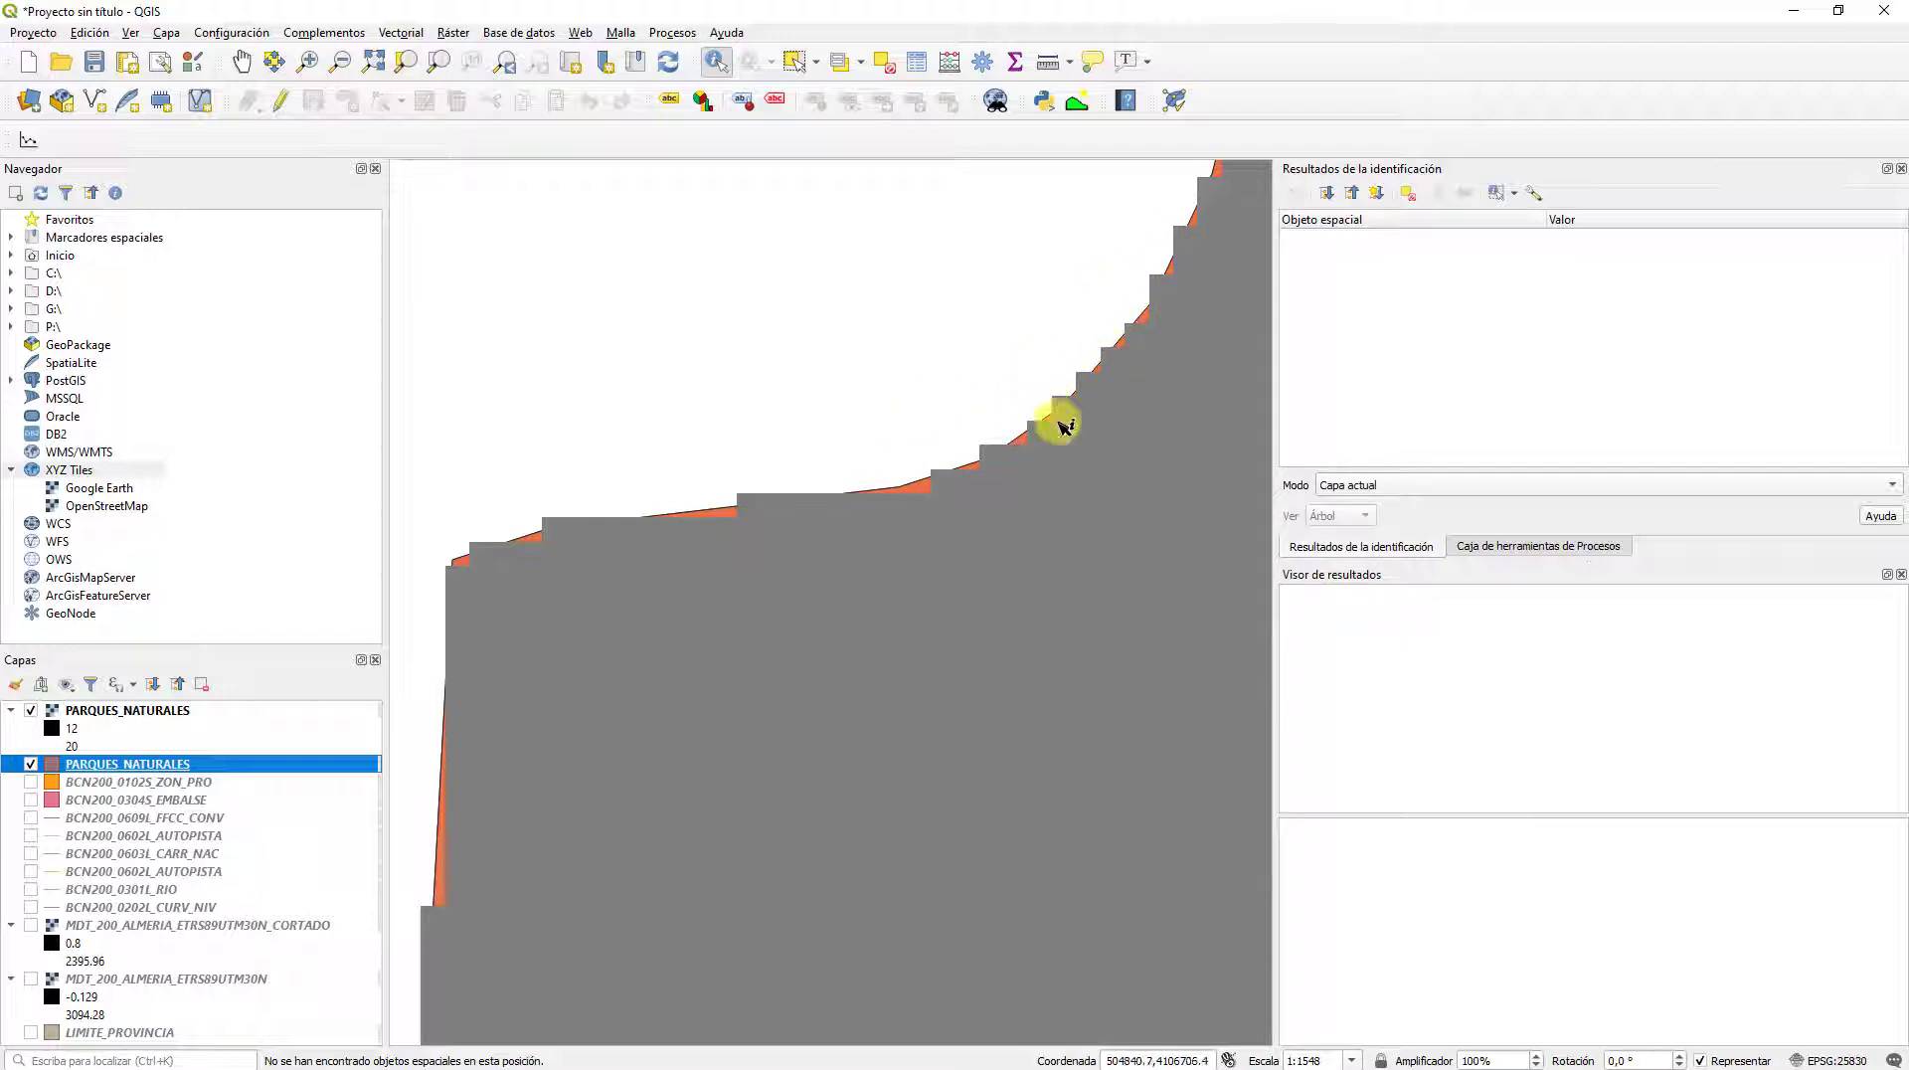
Step: Close the leftover Rasterizar dialog and measure the width of one raster cell along the park's stepped edge
{"action": "left_click", "coordinate": [1049, 65]}
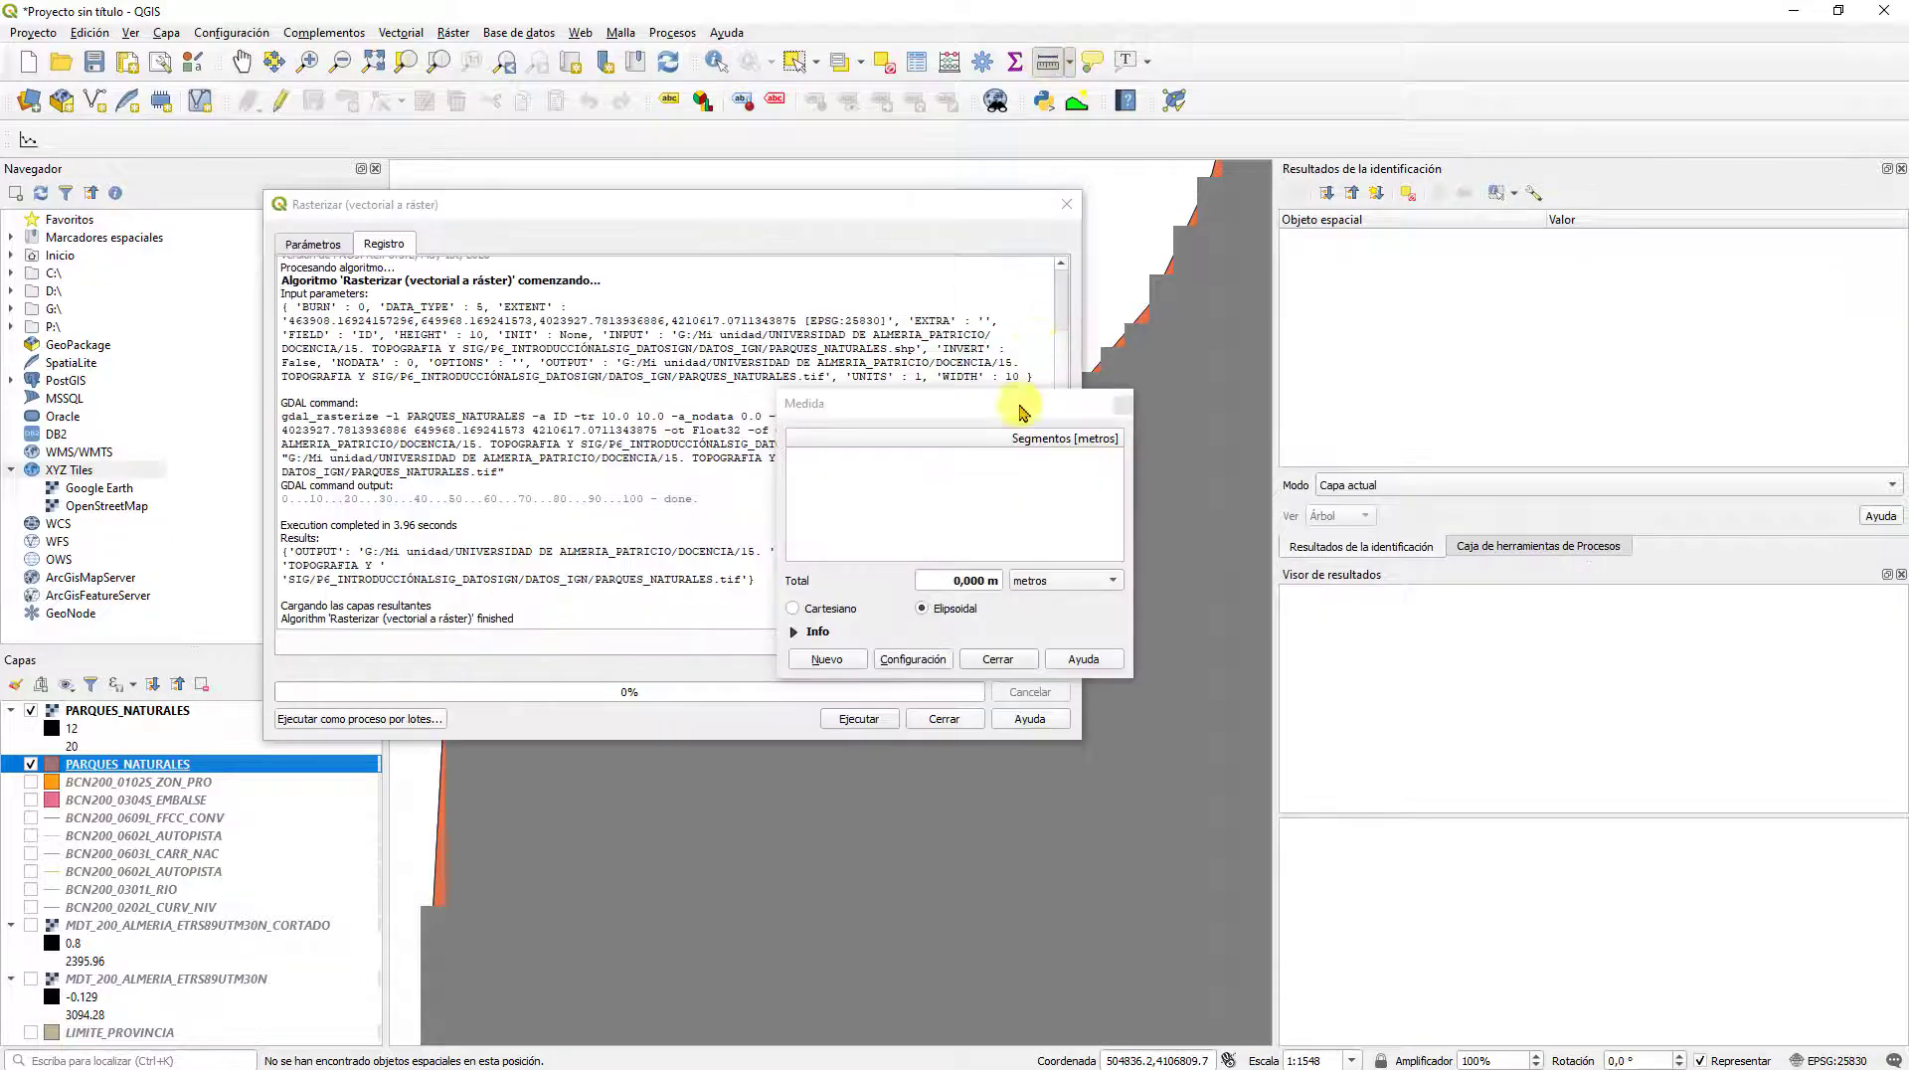
{"action": "left_click", "coordinate": [1075, 211]}
{"action": "left_click", "coordinate": [1046, 63]}
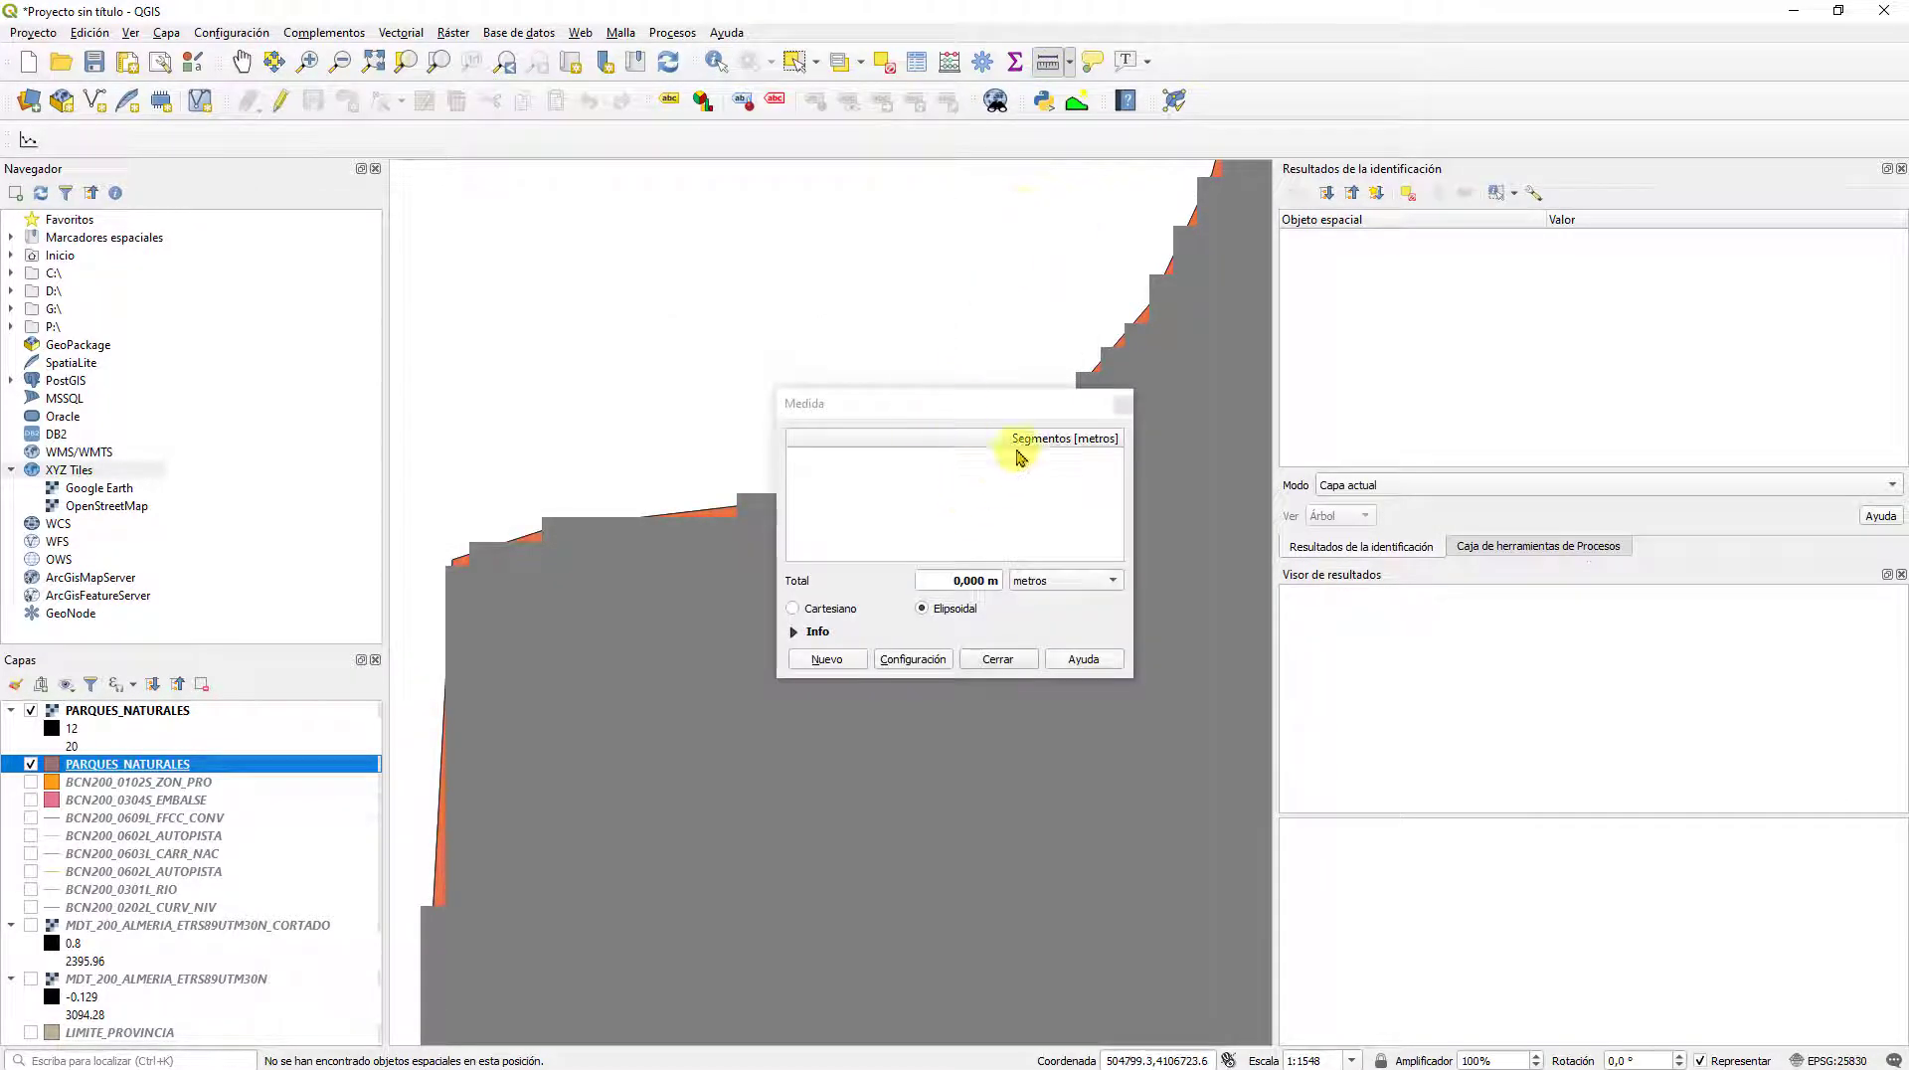
{"action": "scroll", "coordinate": [1108, 328], "scroll_direction": "up", "scroll_amount": 2}
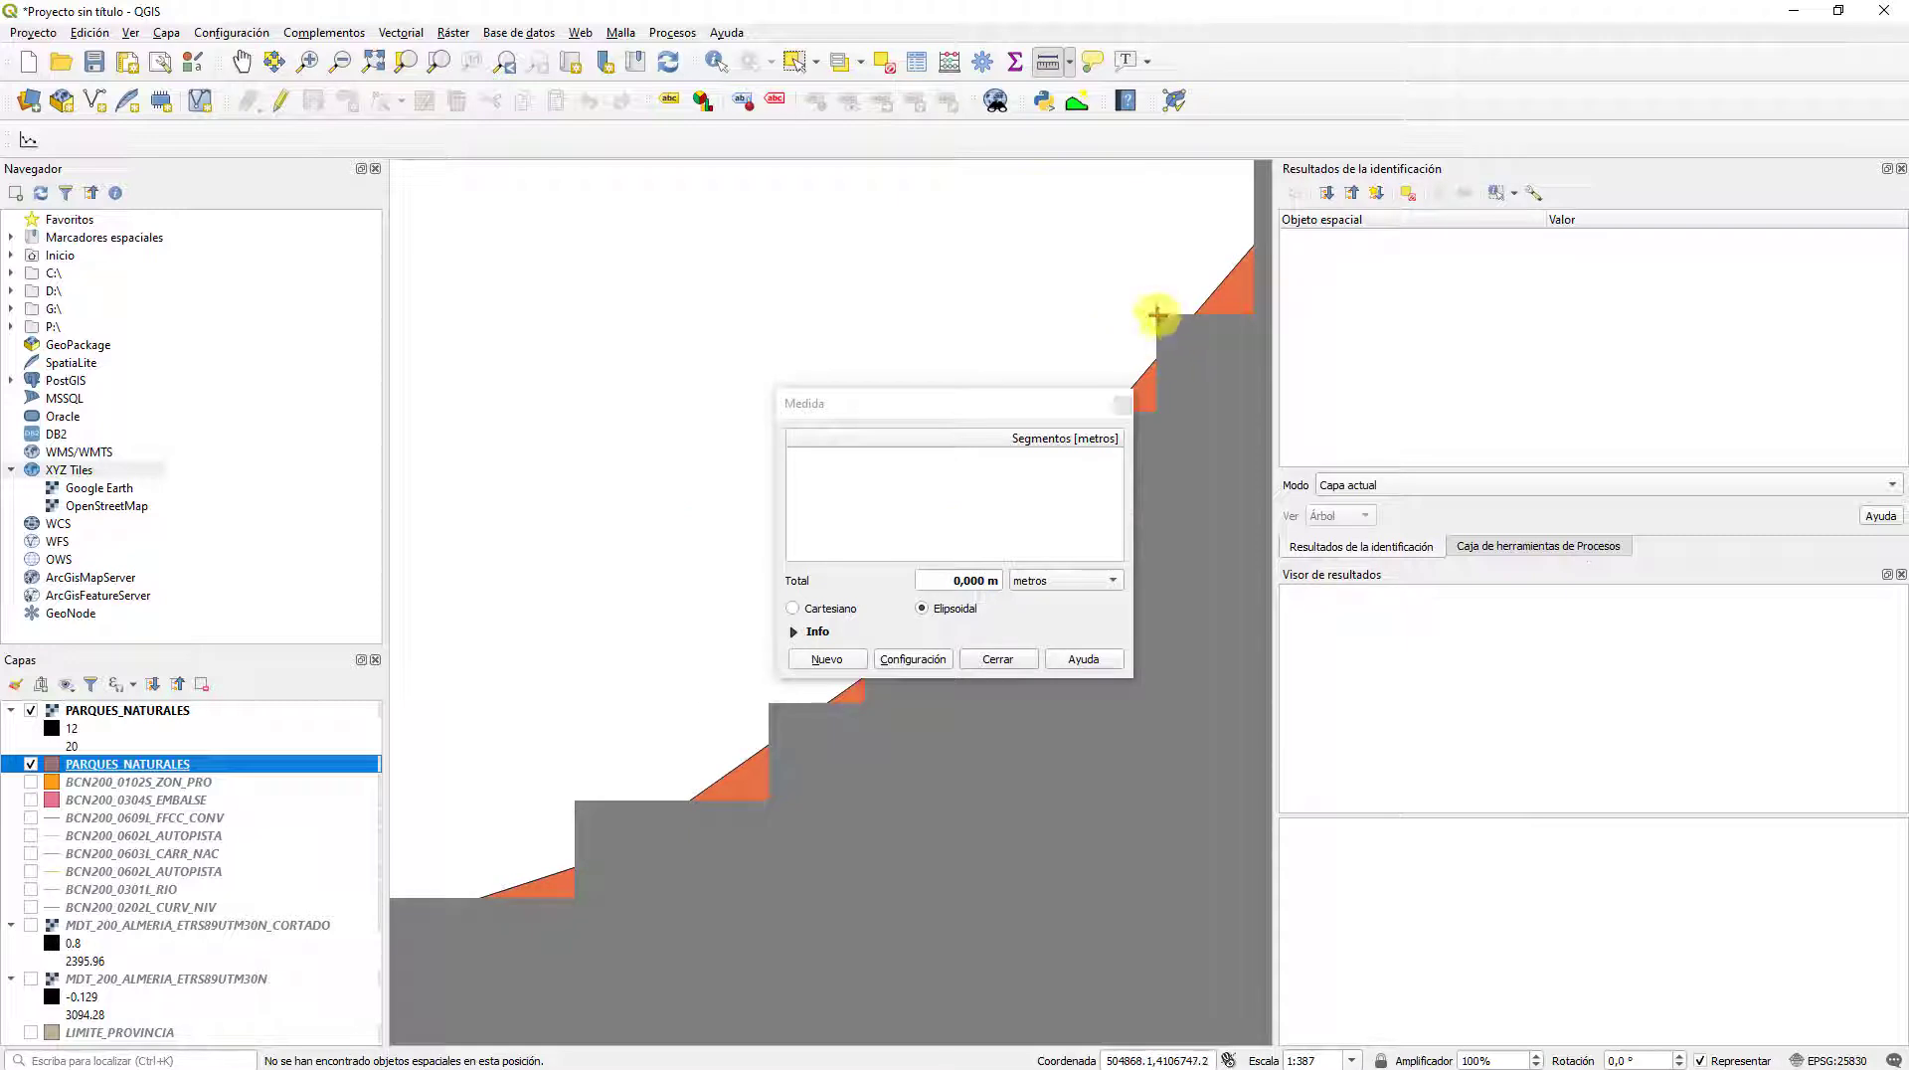
{"action": "left_click", "coordinate": [1158, 315]}
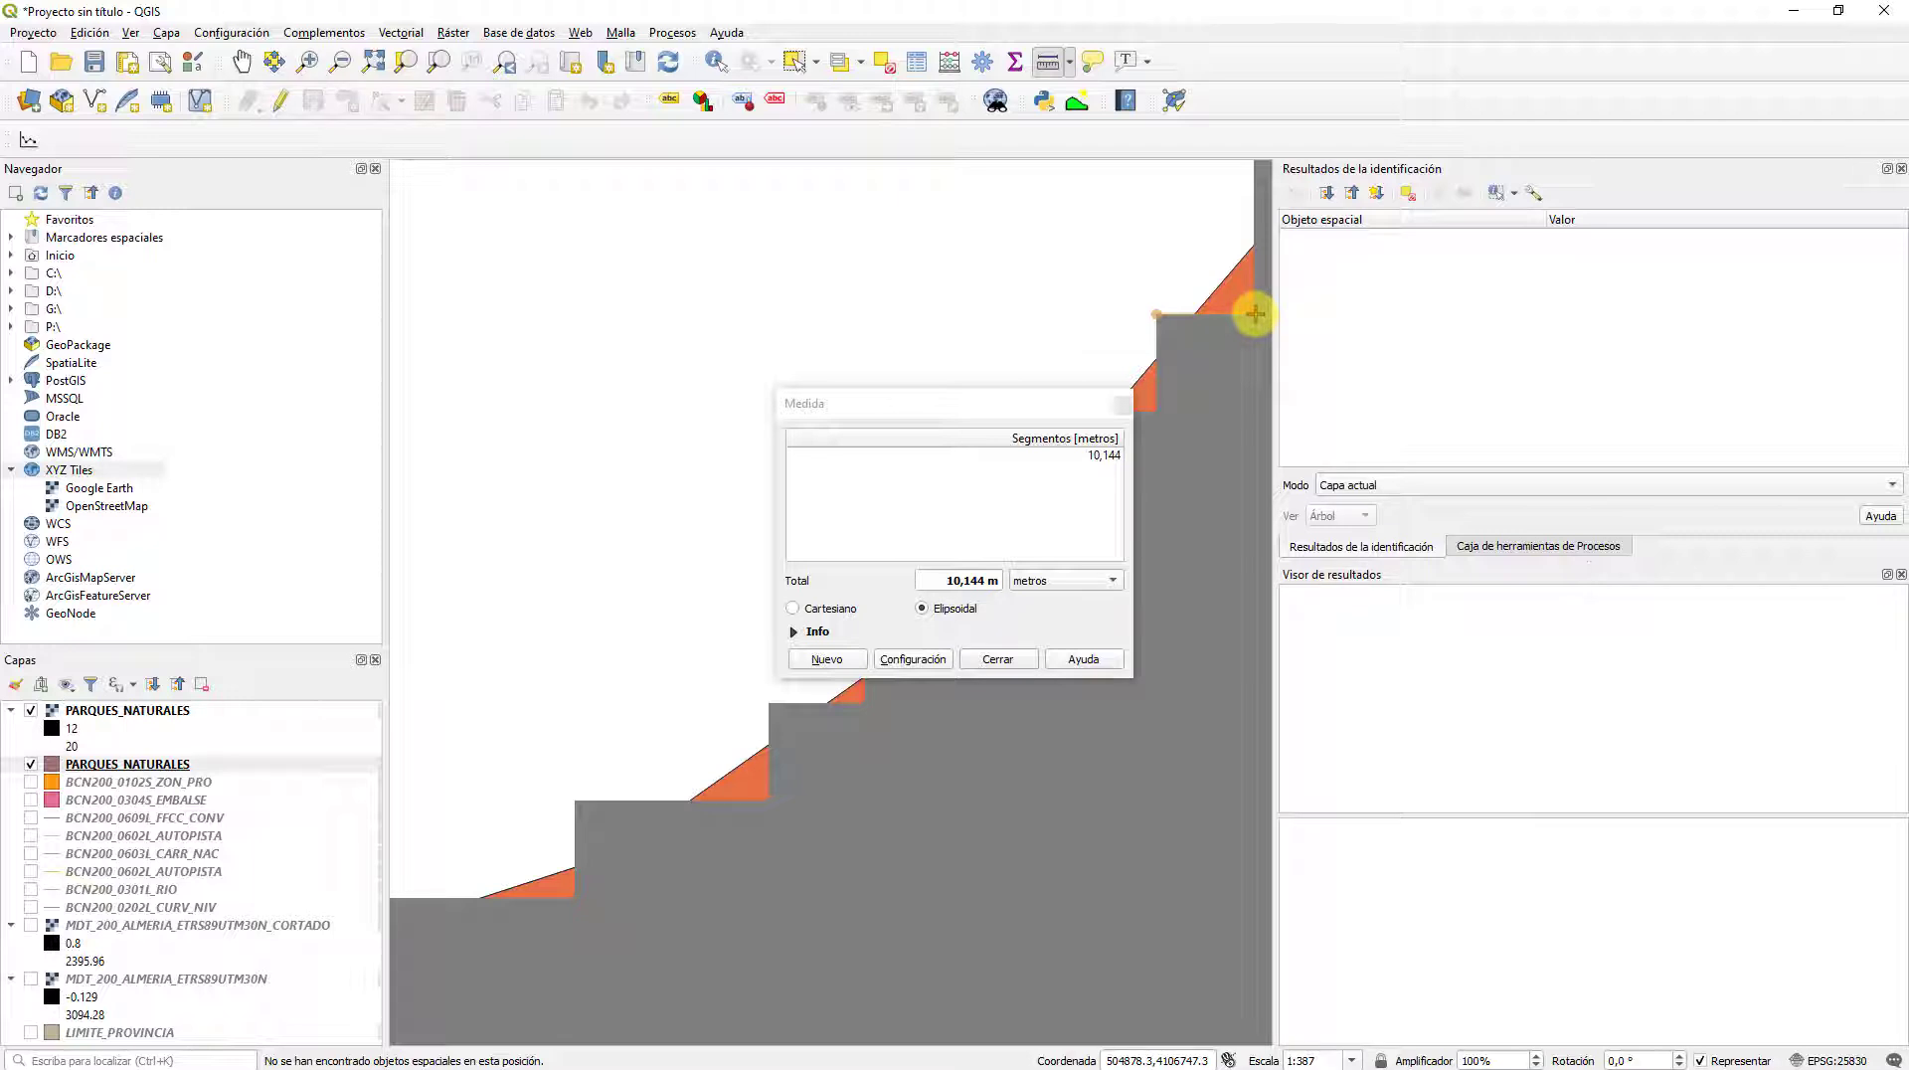
{"action": "left_click", "coordinate": [997, 658]}
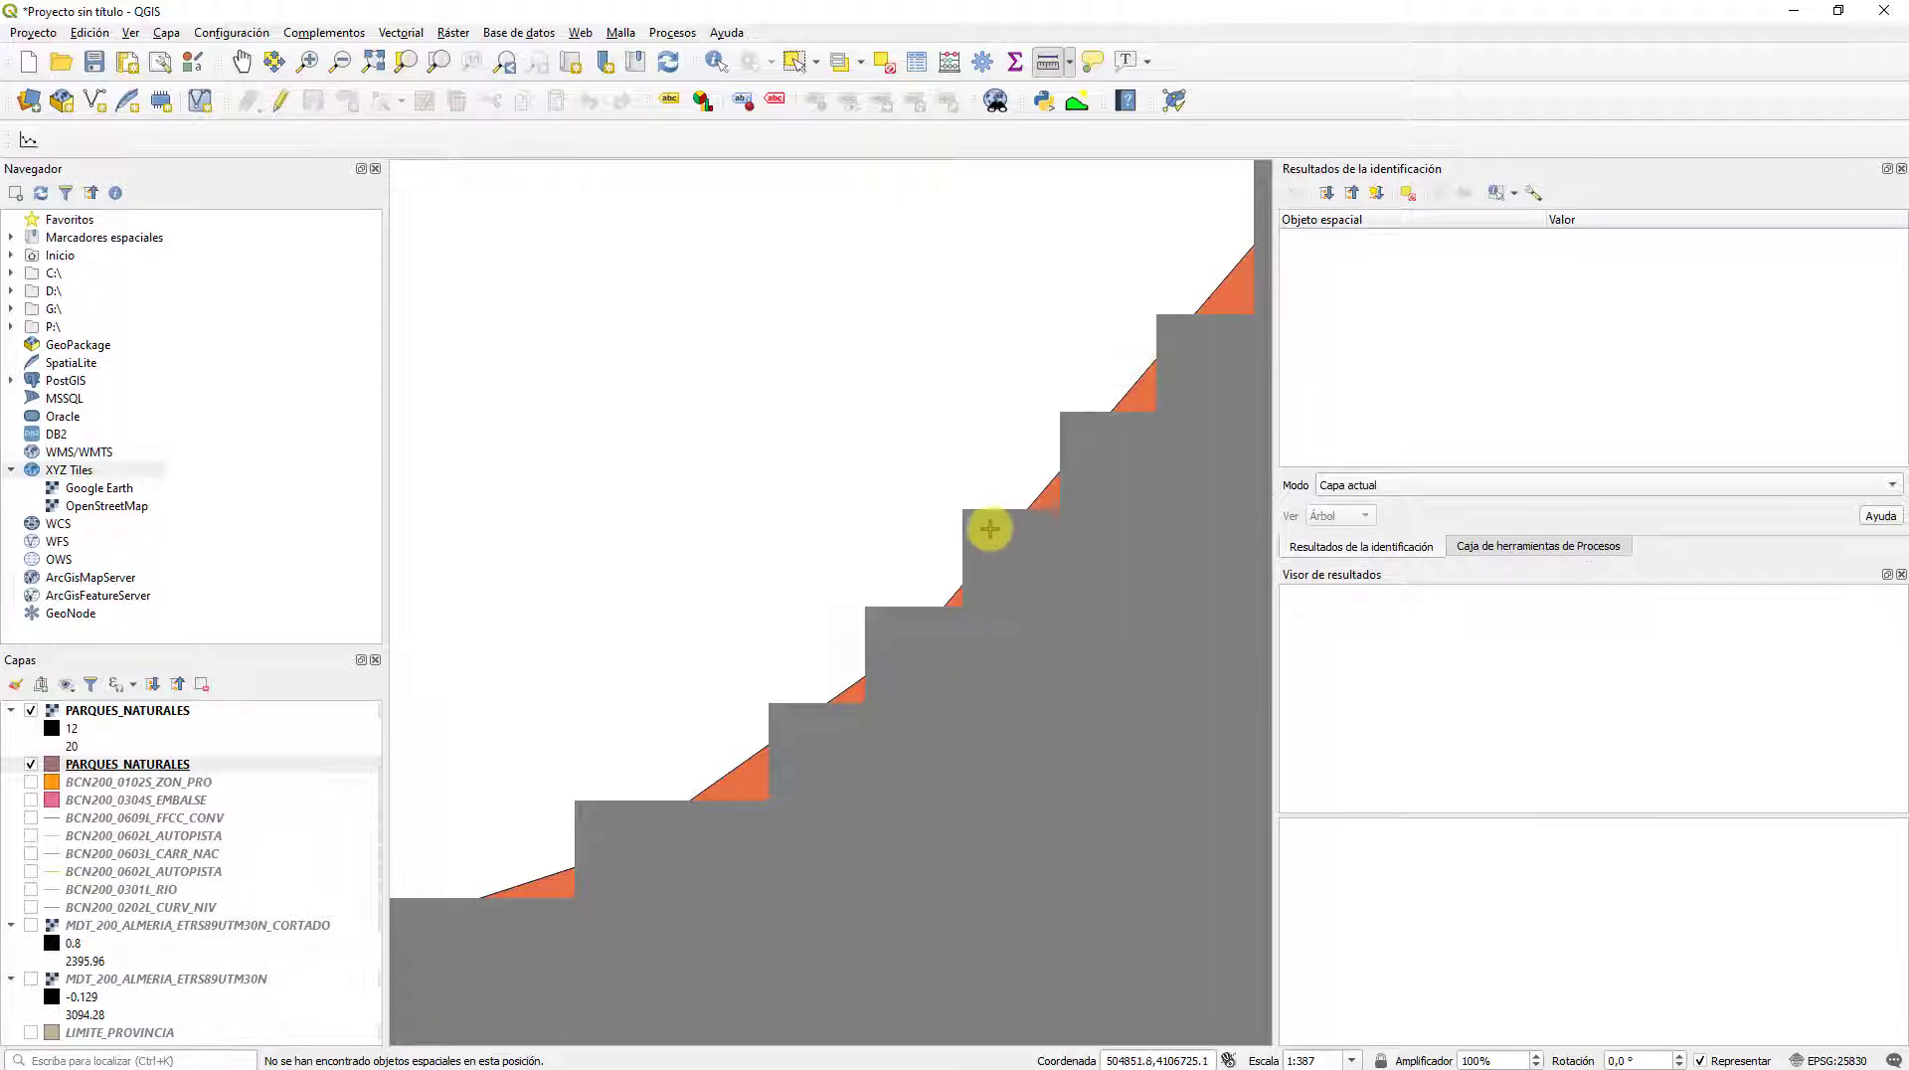
Step: Compare the raster's stepped edge with the vector boundary at several scales, ending with all the parks in view
{"action": "scroll", "coordinate": [990, 529], "scroll_direction": "down", "scroll_amount": 2}
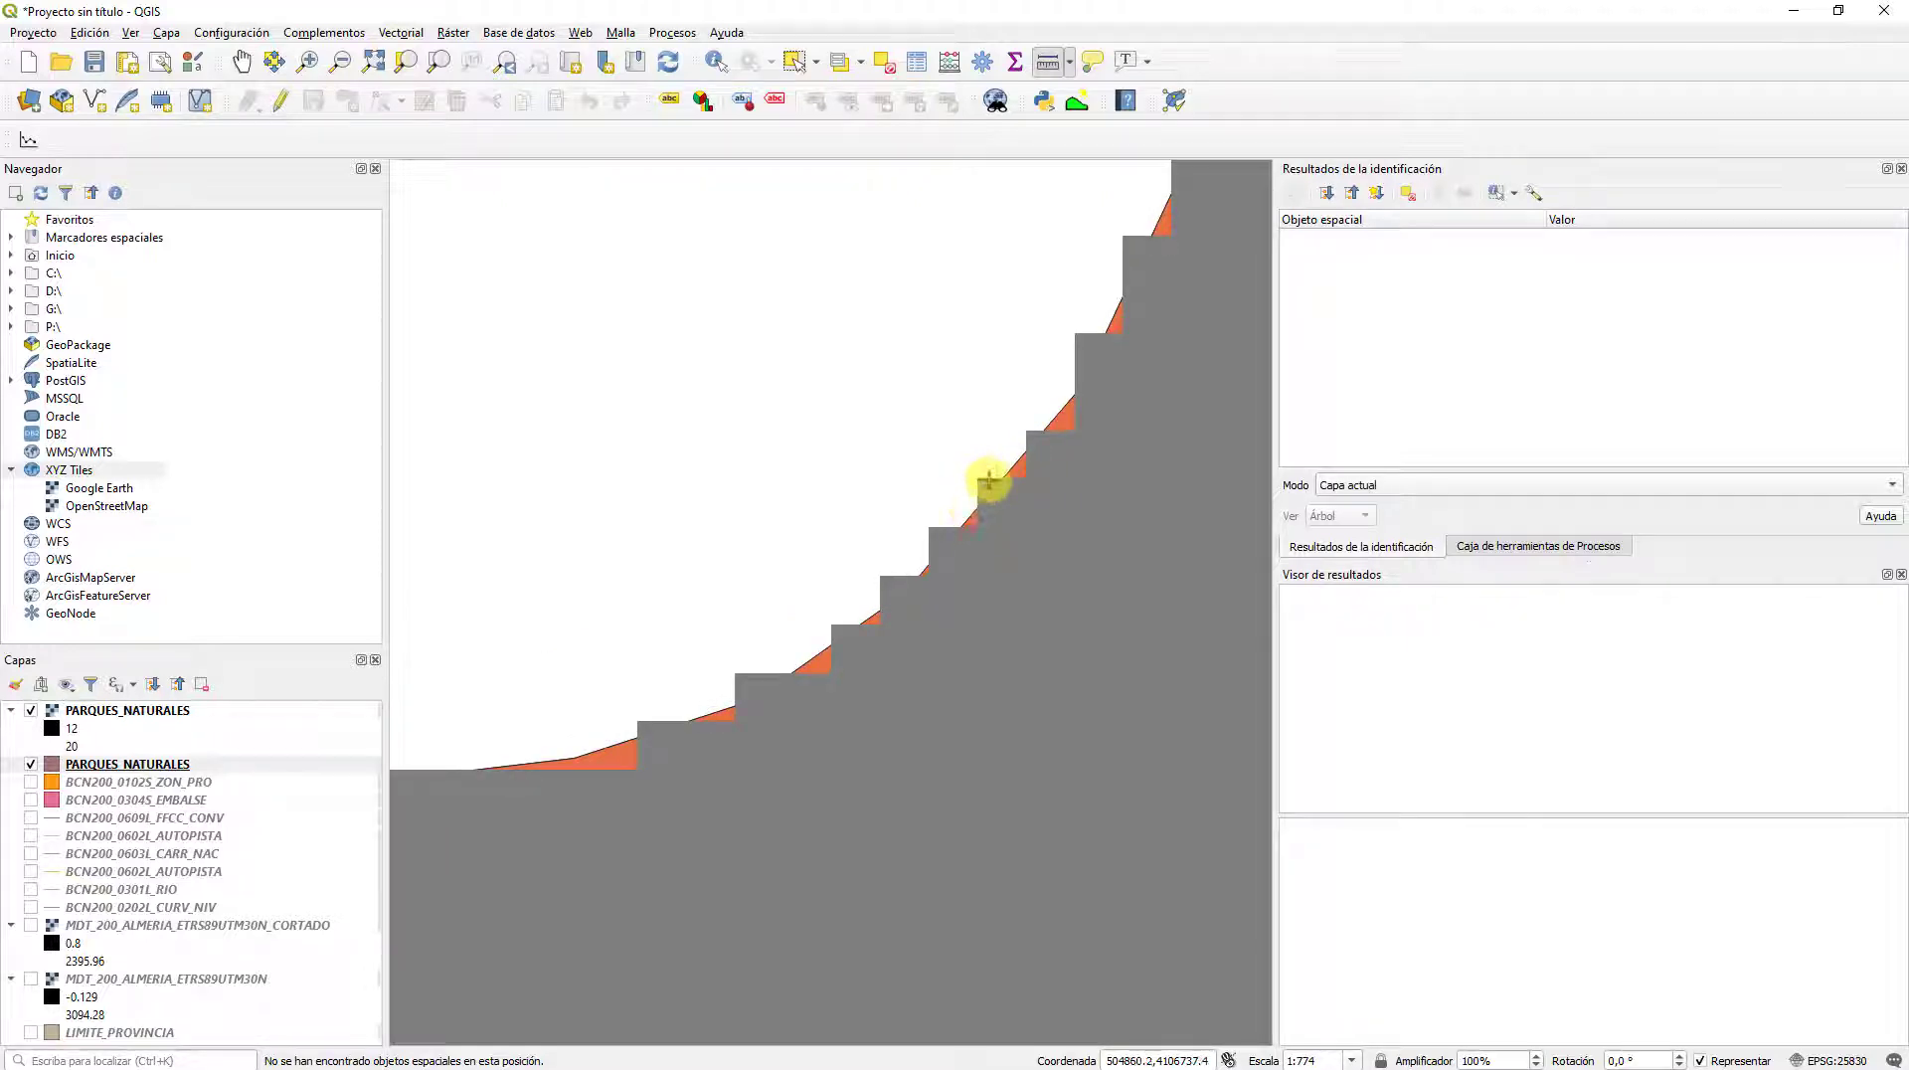
{"action": "scroll", "coordinate": [989, 481], "scroll_direction": "down", "scroll_amount": 2}
{"action": "scroll", "coordinate": [982, 503], "scroll_direction": "up", "scroll_amount": 5}
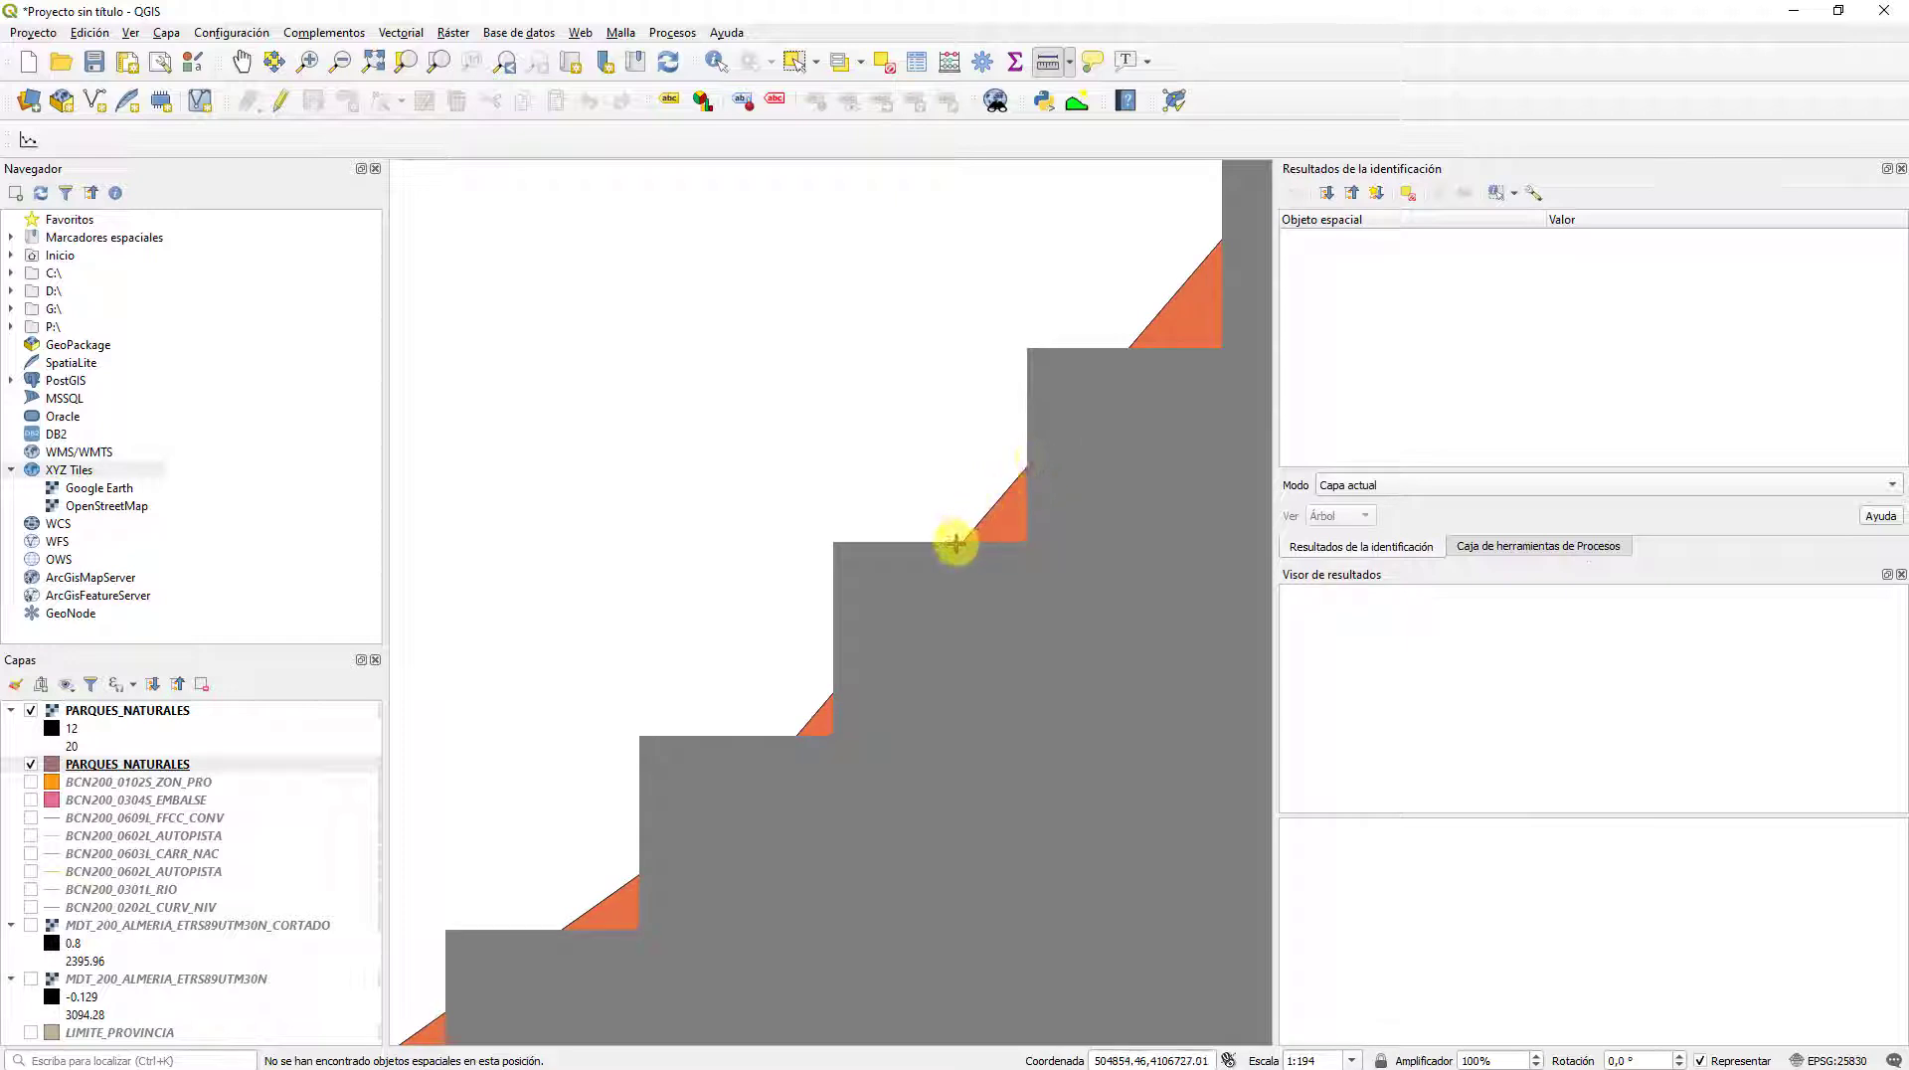
{"action": "scroll", "coordinate": [940, 553], "scroll_direction": "down", "scroll_amount": 5}
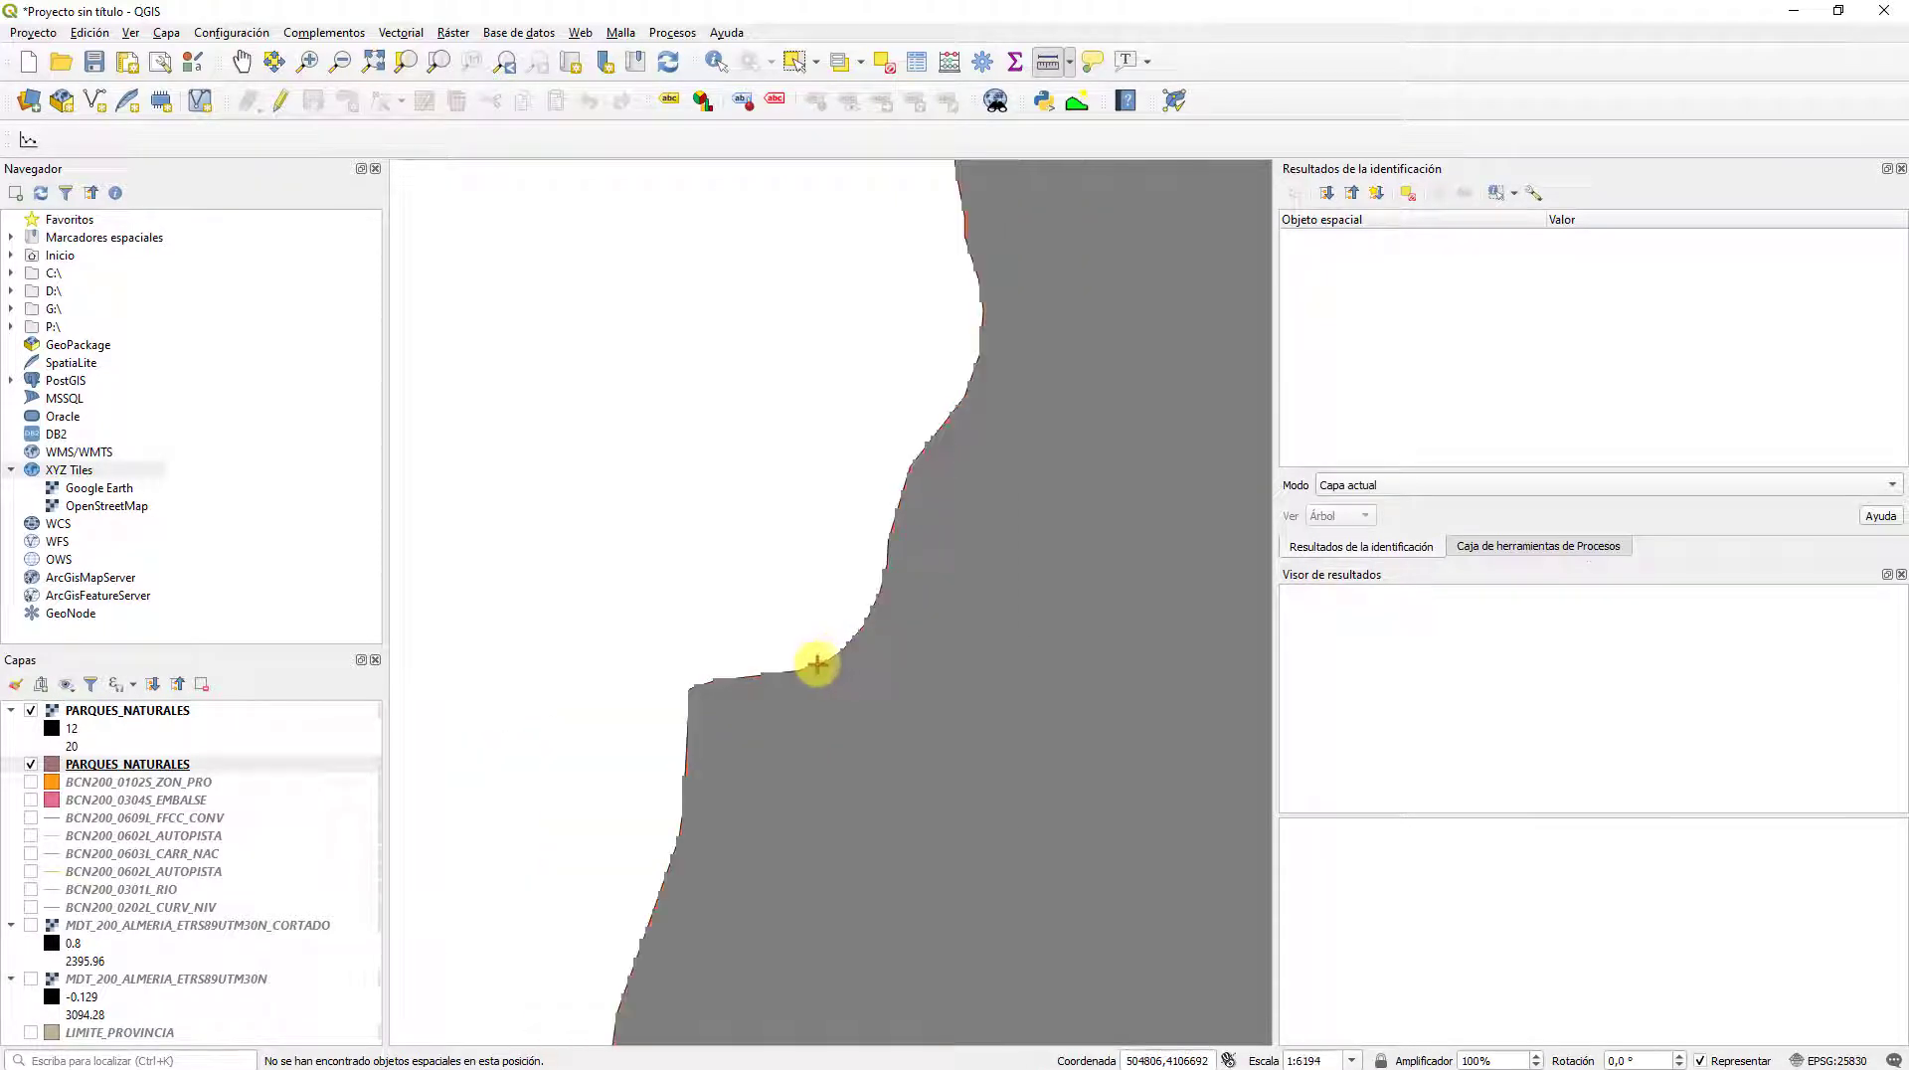
{"action": "scroll", "coordinate": [817, 664], "scroll_direction": "down", "scroll_amount": 5}
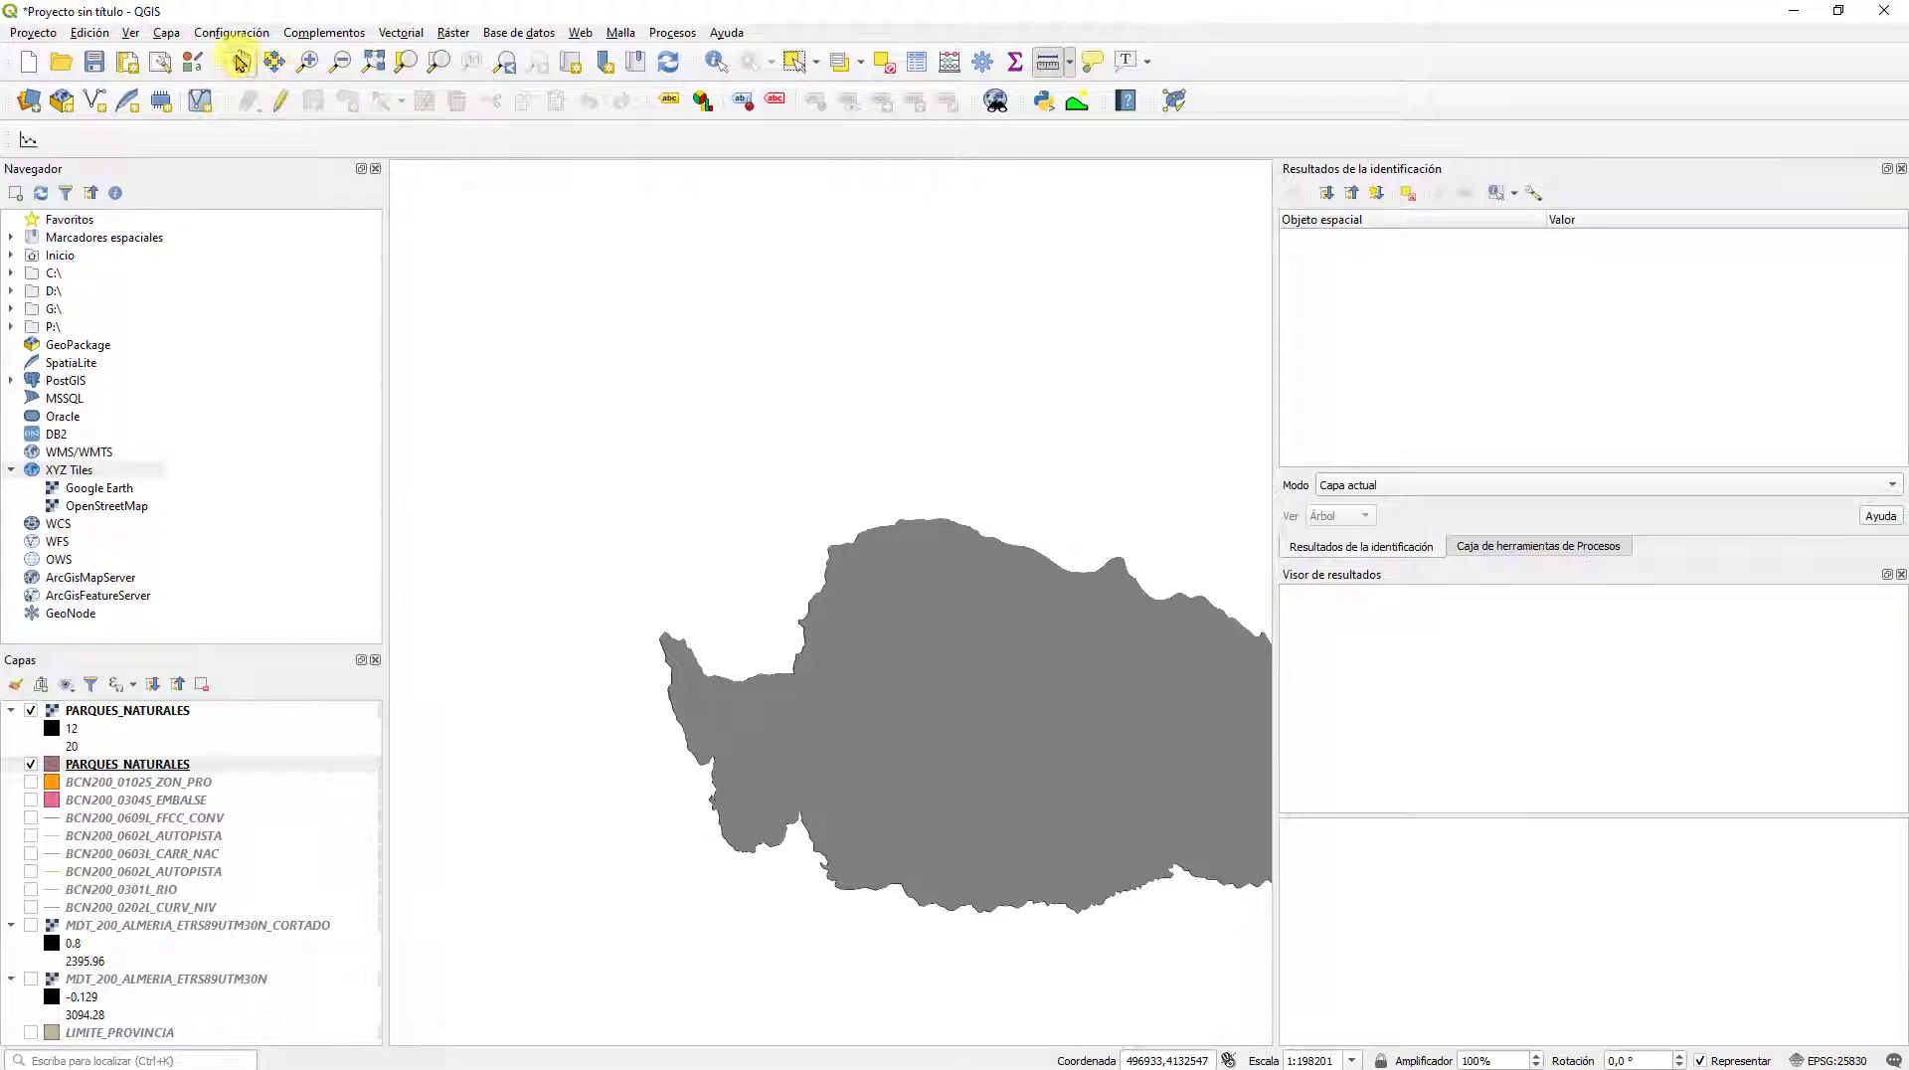
{"action": "left_click", "coordinate": [241, 61]}
{"action": "scroll", "coordinate": [716, 375], "scroll_direction": "down", "scroll_amount": 2}
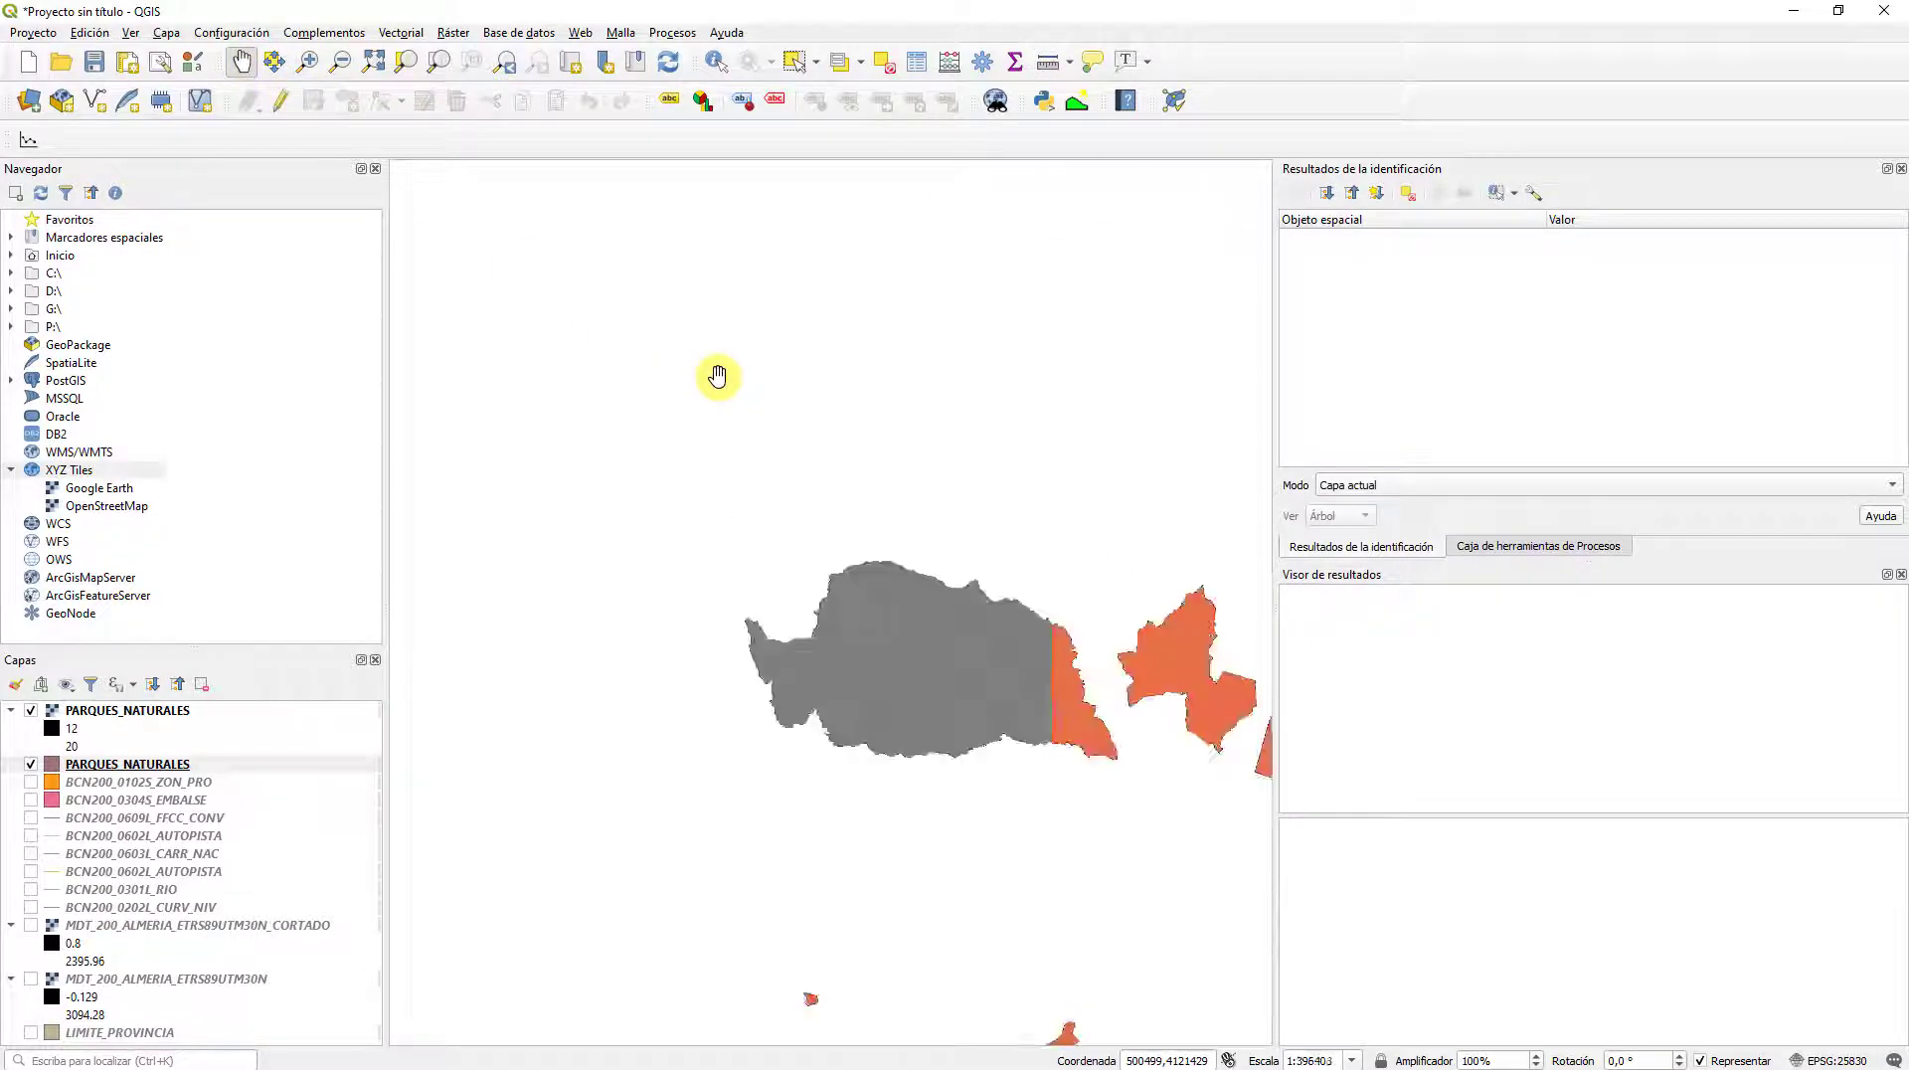
{"action": "left_click", "coordinate": [716, 61]}
{"action": "left_click", "coordinate": [954, 444]}
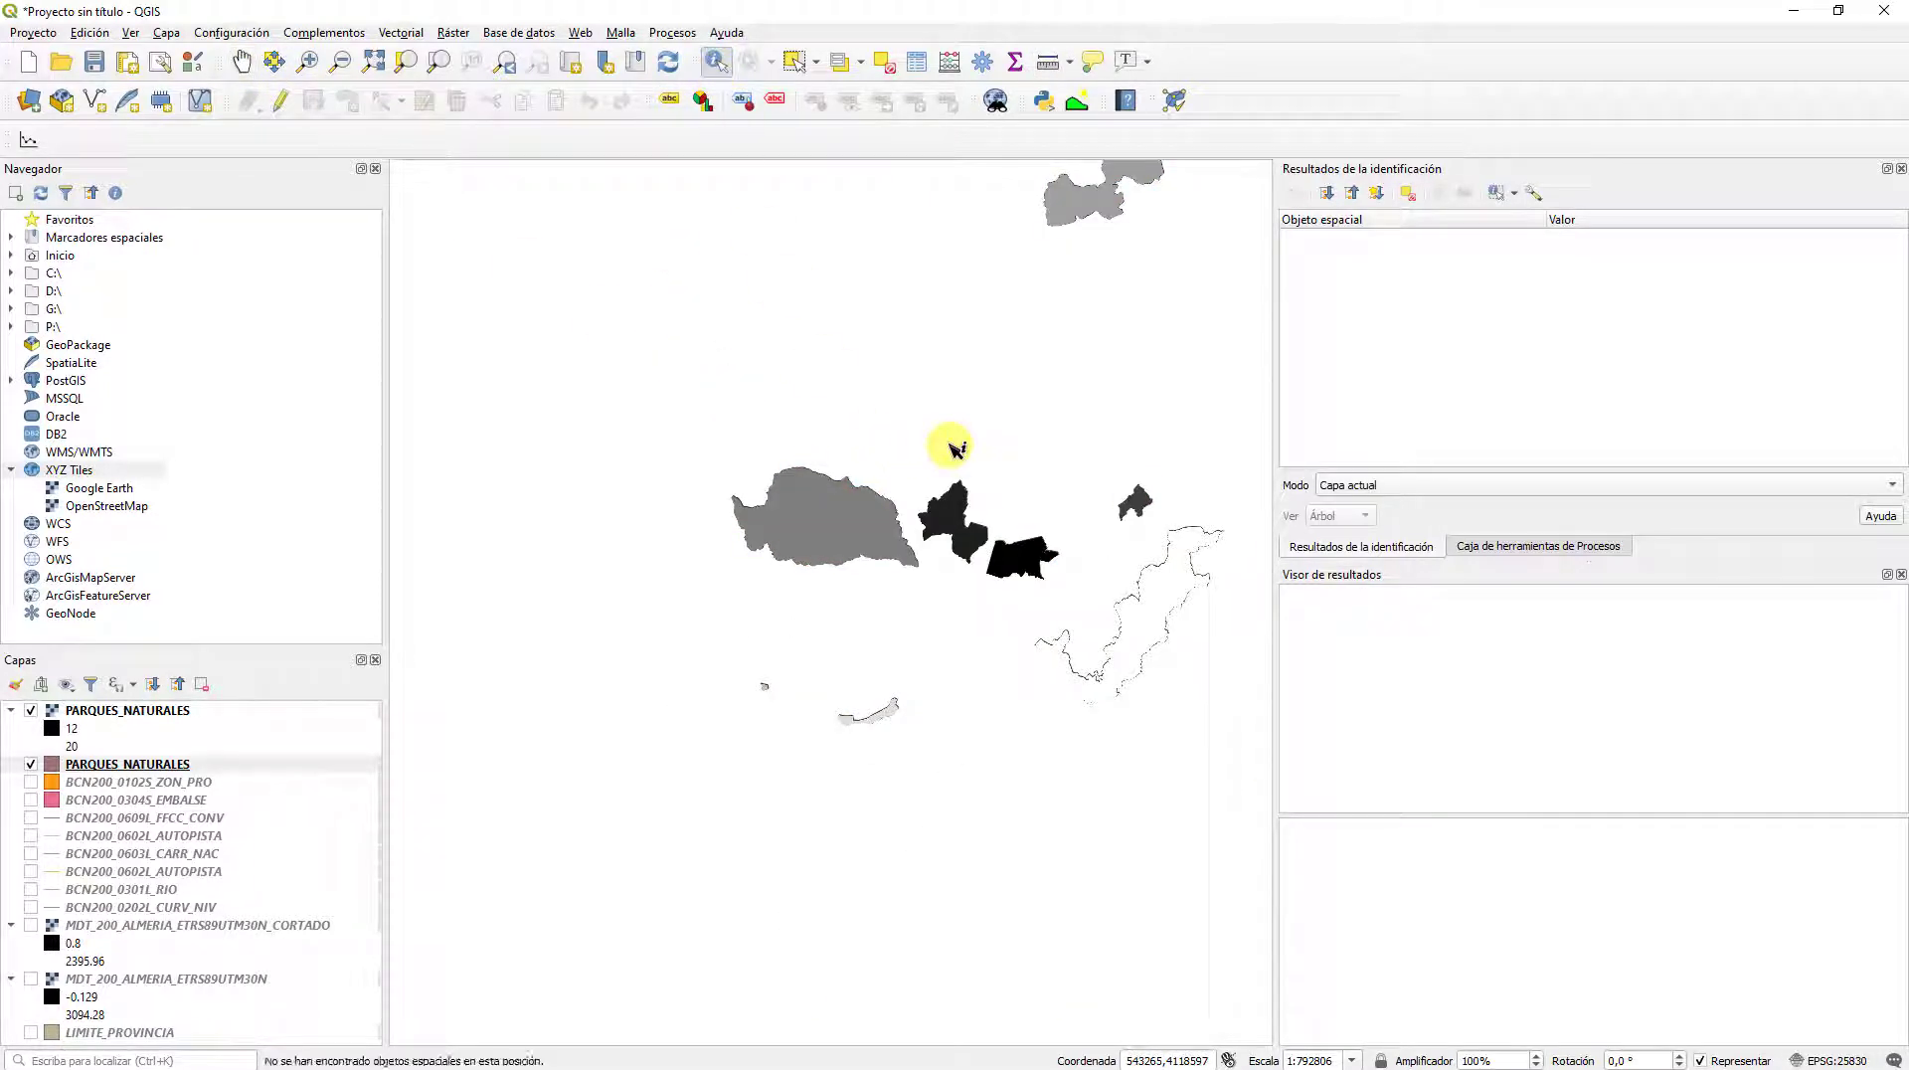
{"action": "left_click_drag", "start_coordinate": [955, 443], "coordinate": [810, 582]}
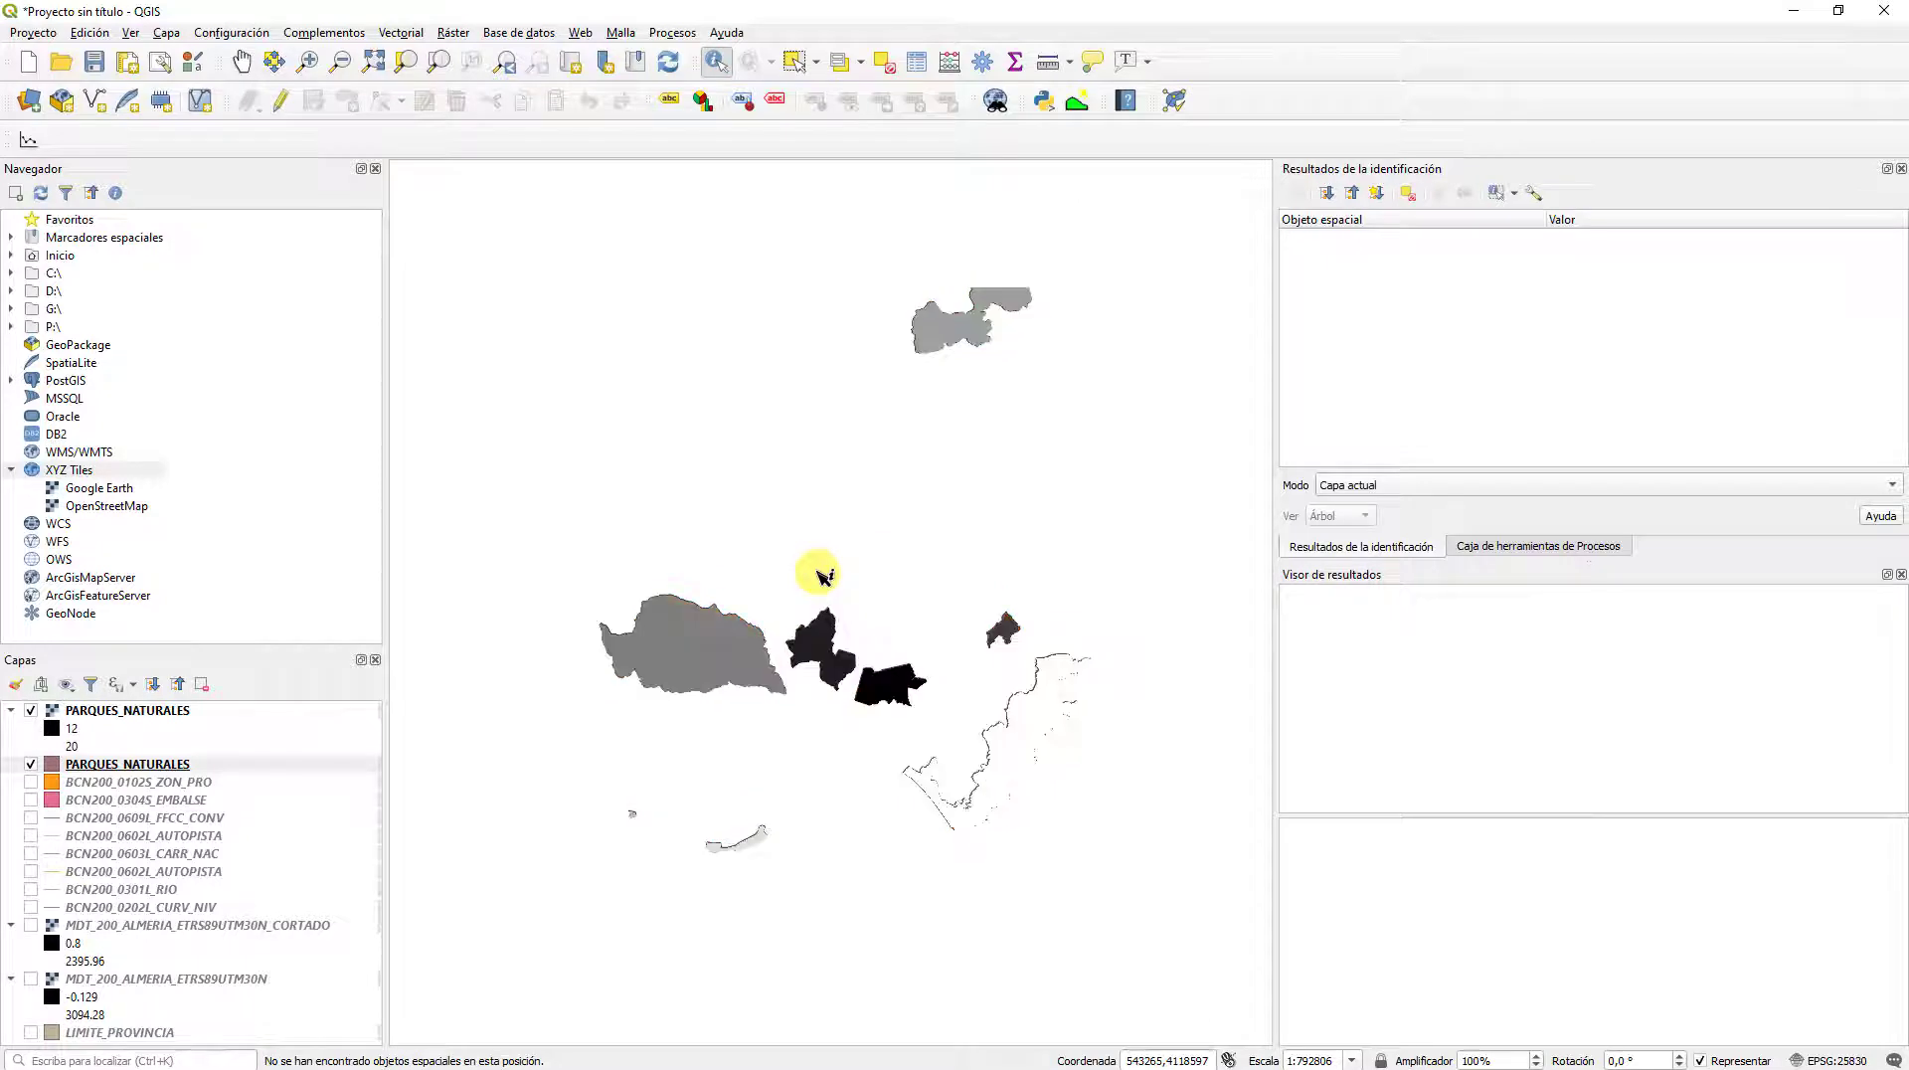
Step: Replace both PARQUES_NATURALES layers in the display with MDT_200_ALMERIA_ETRS89UTM30N_CORTADO, and consult the ALMERIA folder of BCN200 files in File Explorer
{"action": "left_click", "coordinate": [30, 766]}
{"action": "left_click", "coordinate": [31, 765]}
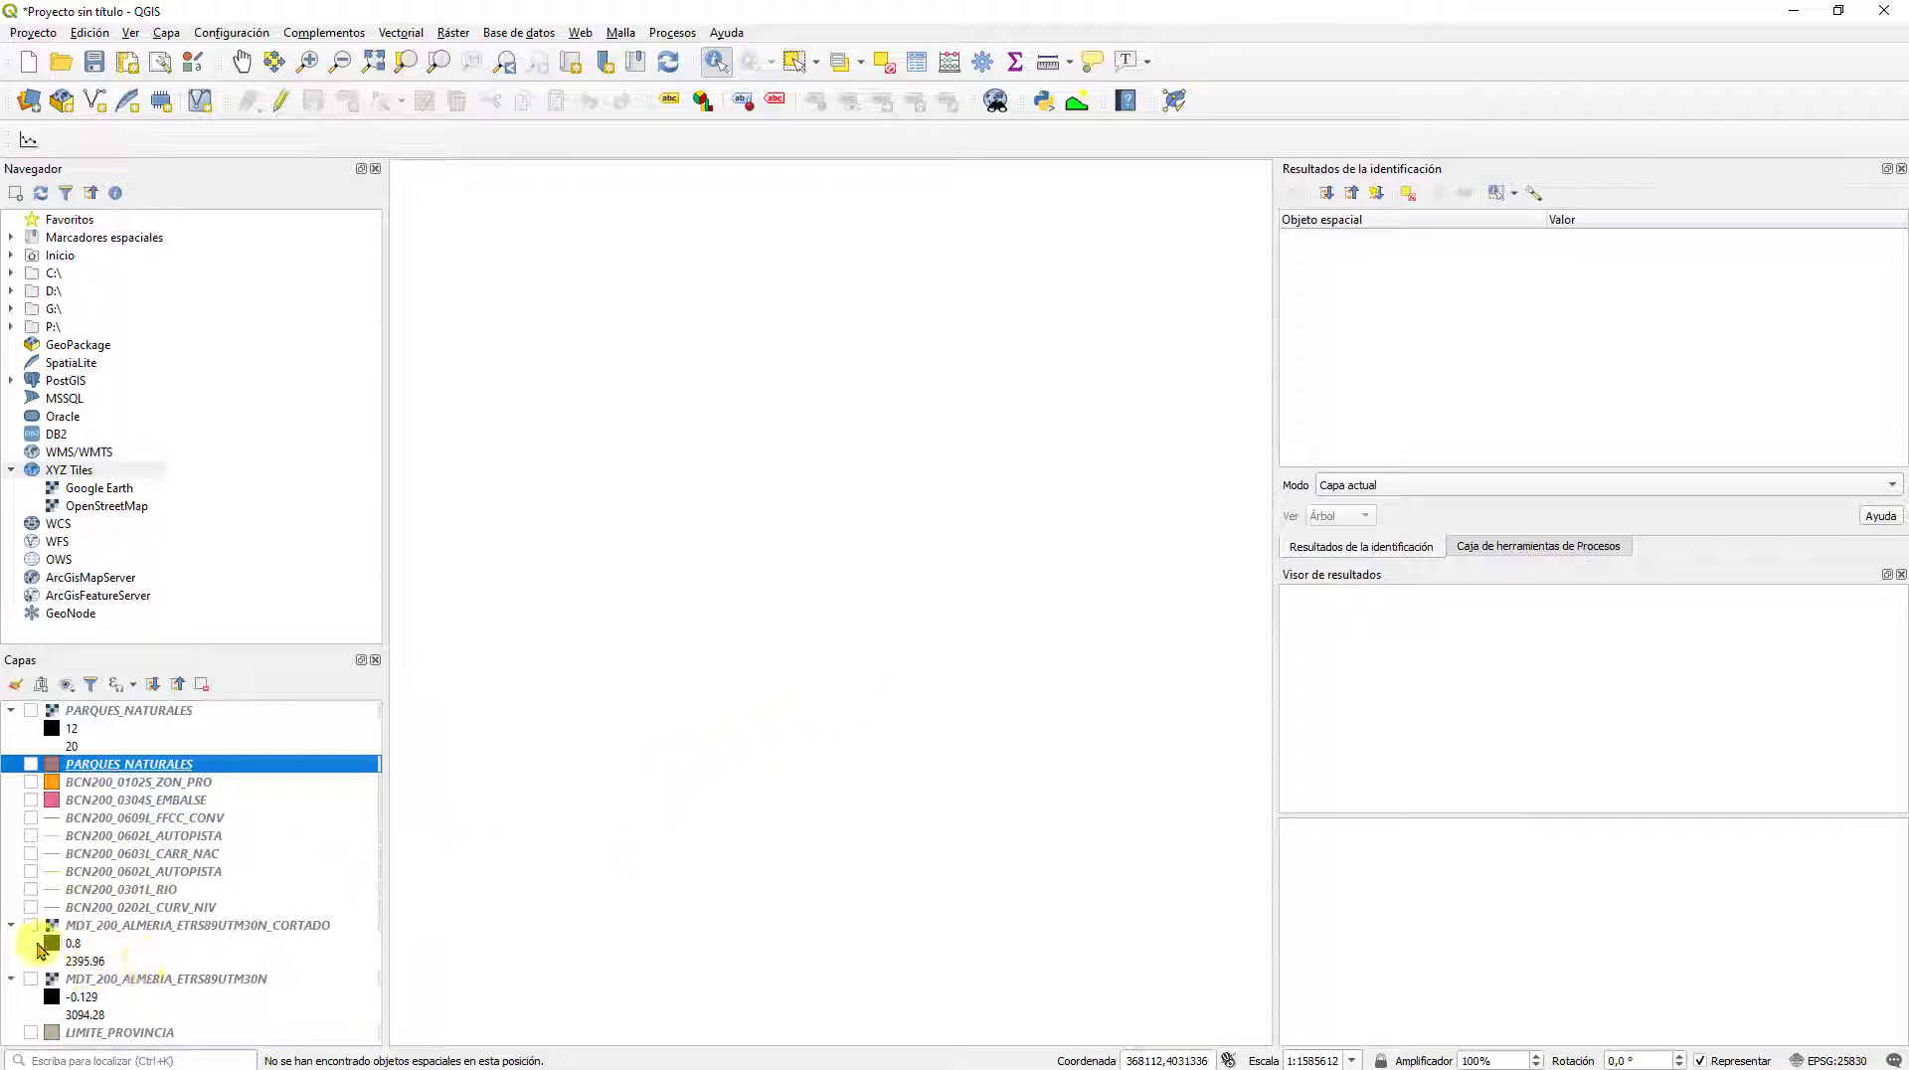
{"action": "left_click", "coordinate": [31, 925]}
{"action": "scroll", "coordinate": [834, 564], "scroll_direction": "up", "scroll_amount": 1}
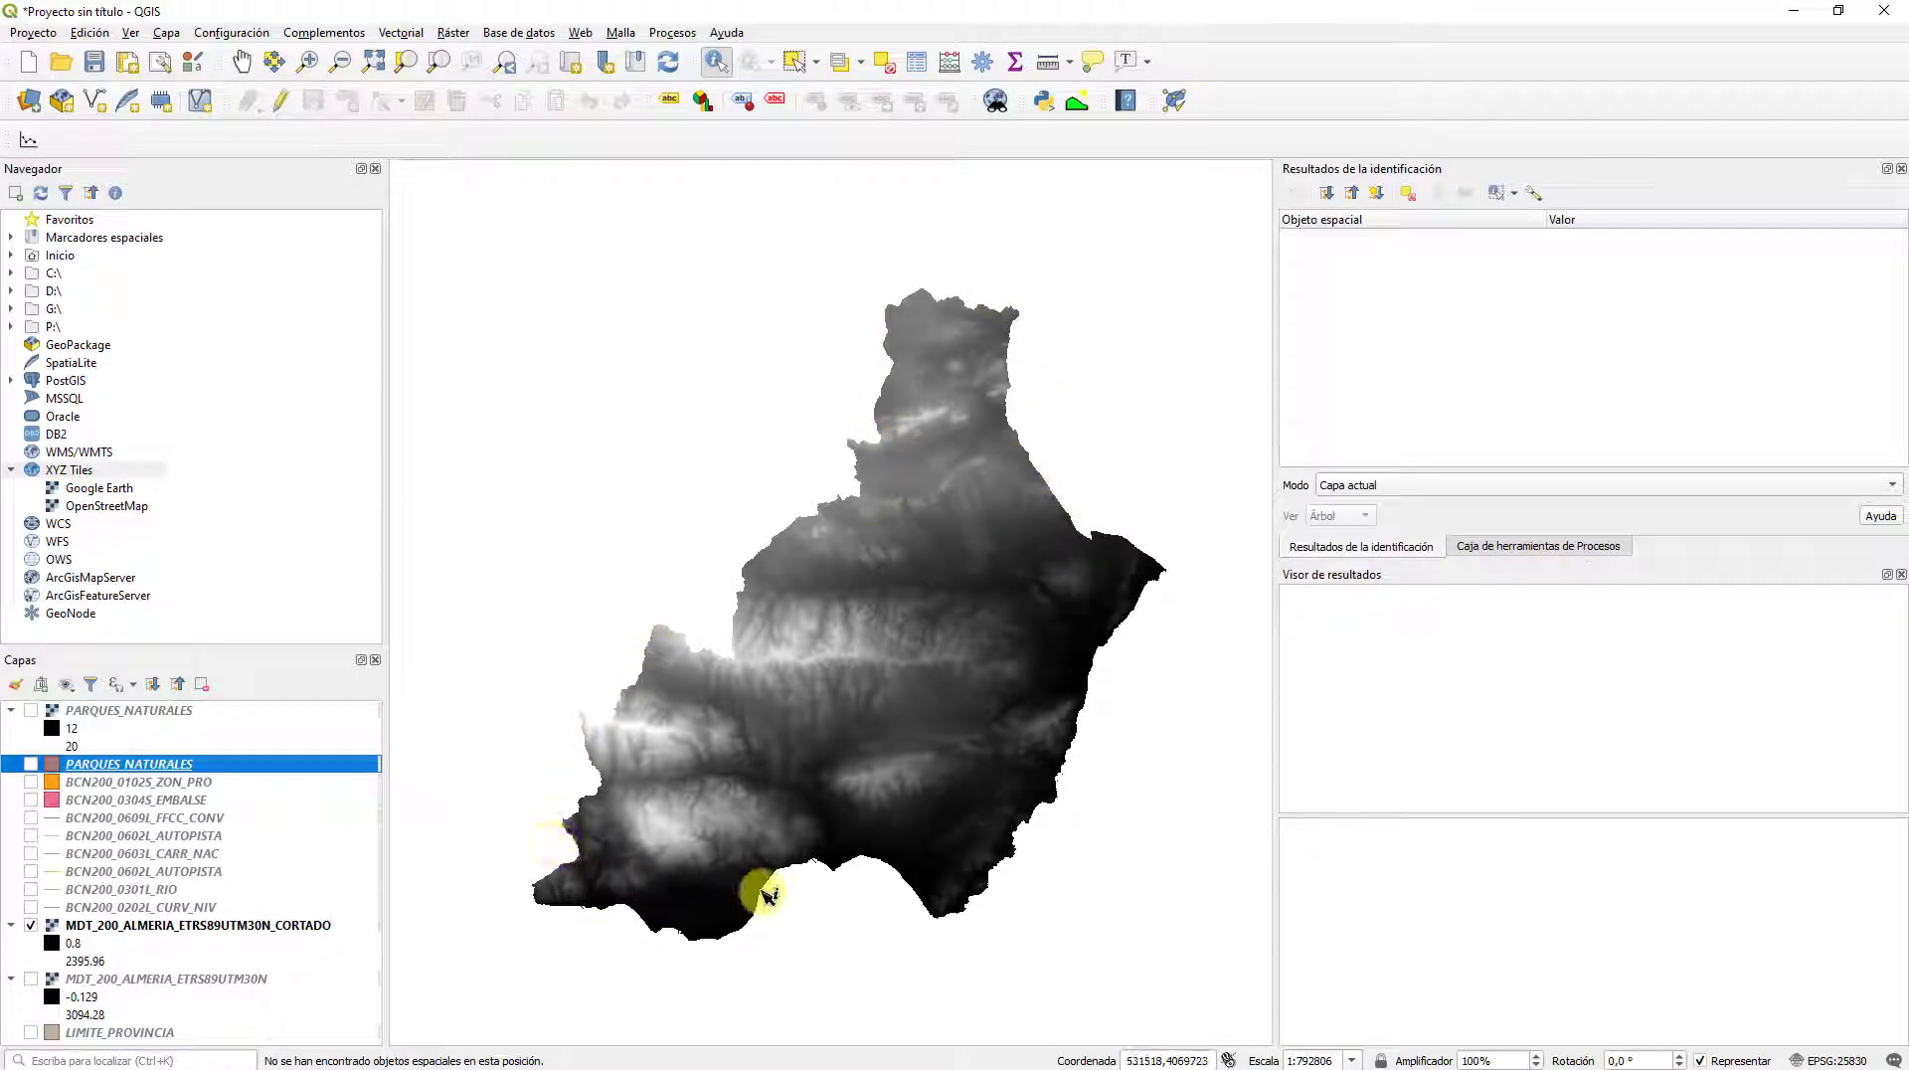
{"action": "scroll", "coordinate": [1014, 682], "scroll_direction": "up", "scroll_amount": 1}
{"action": "scroll", "coordinate": [994, 690], "scroll_direction": "down", "scroll_amount": 1}
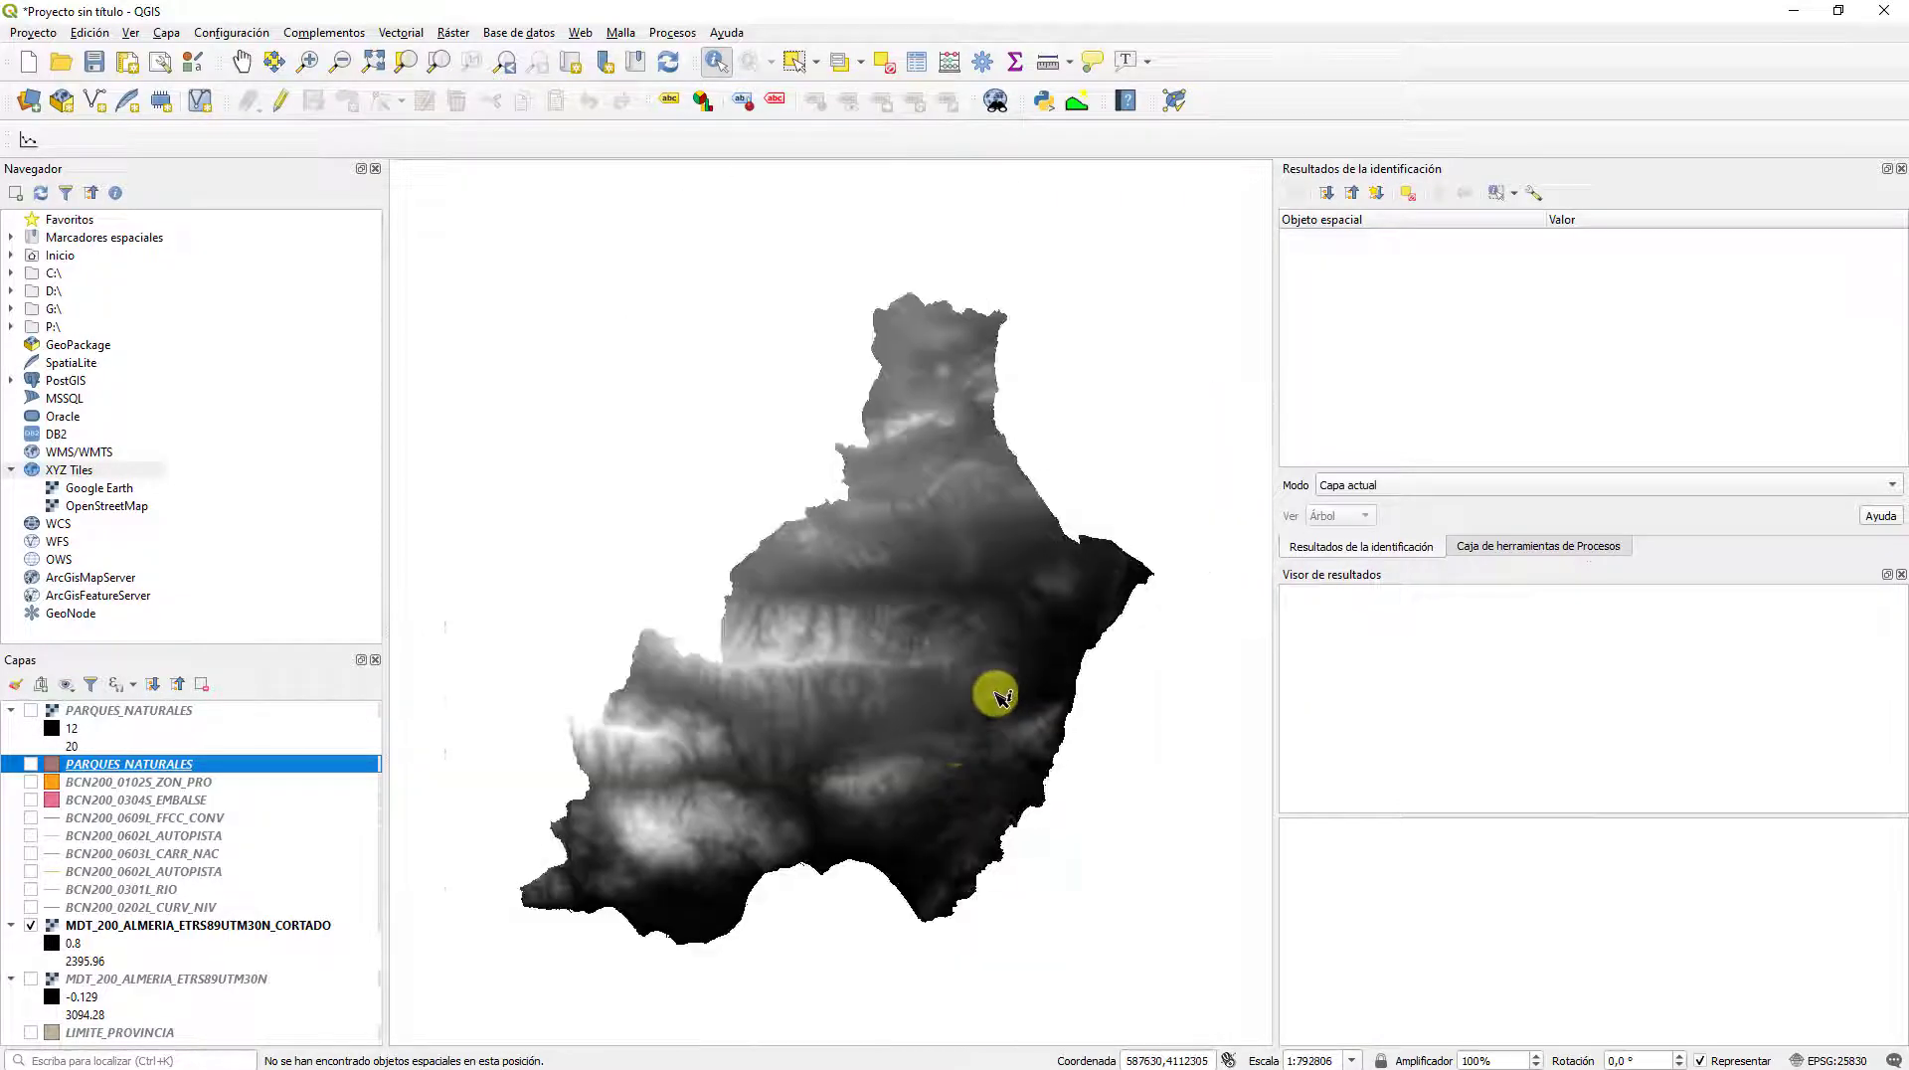
{"action": "left_click", "coordinate": [754, 1063]}
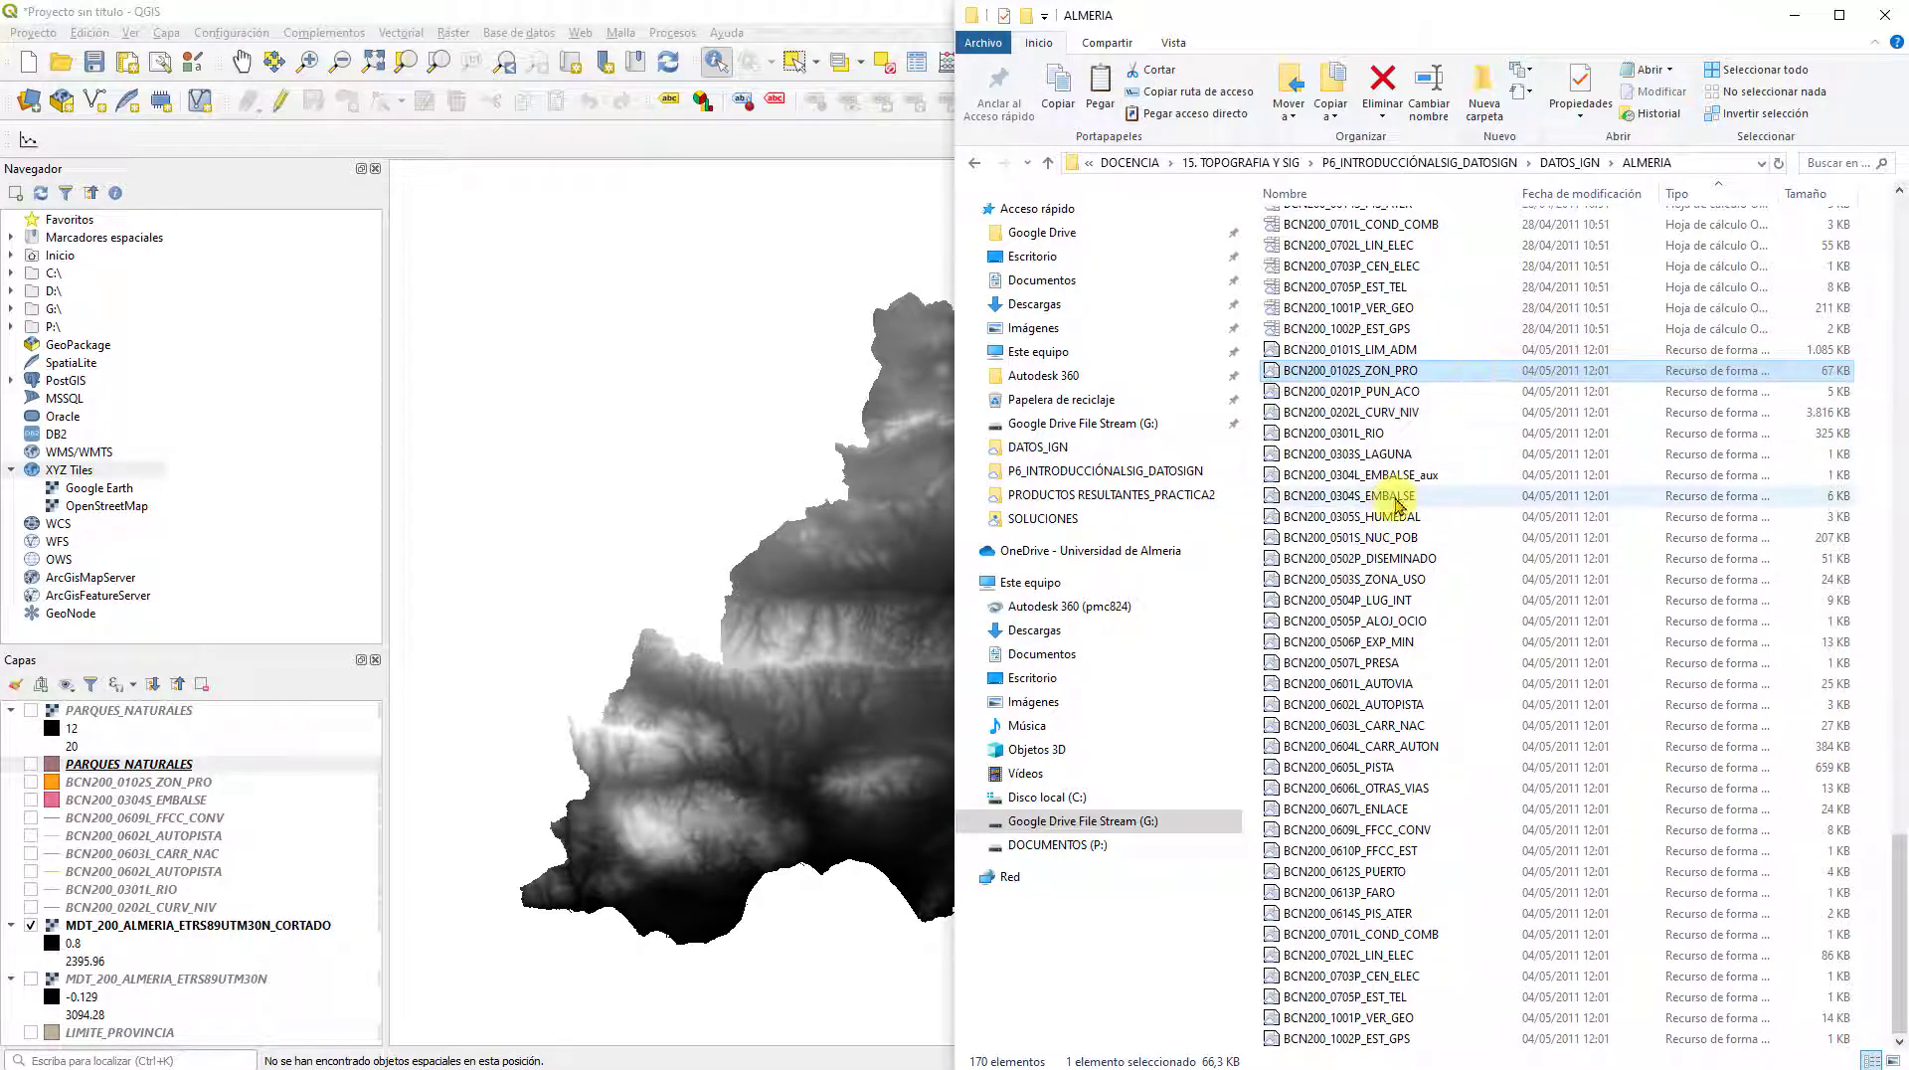
Step: Display the PARQUES_NATURALES raster over the clipped terrain and style it as Pseudocolor monobanda with the red-to-green ramp
{"action": "left_click", "coordinate": [31, 711]}
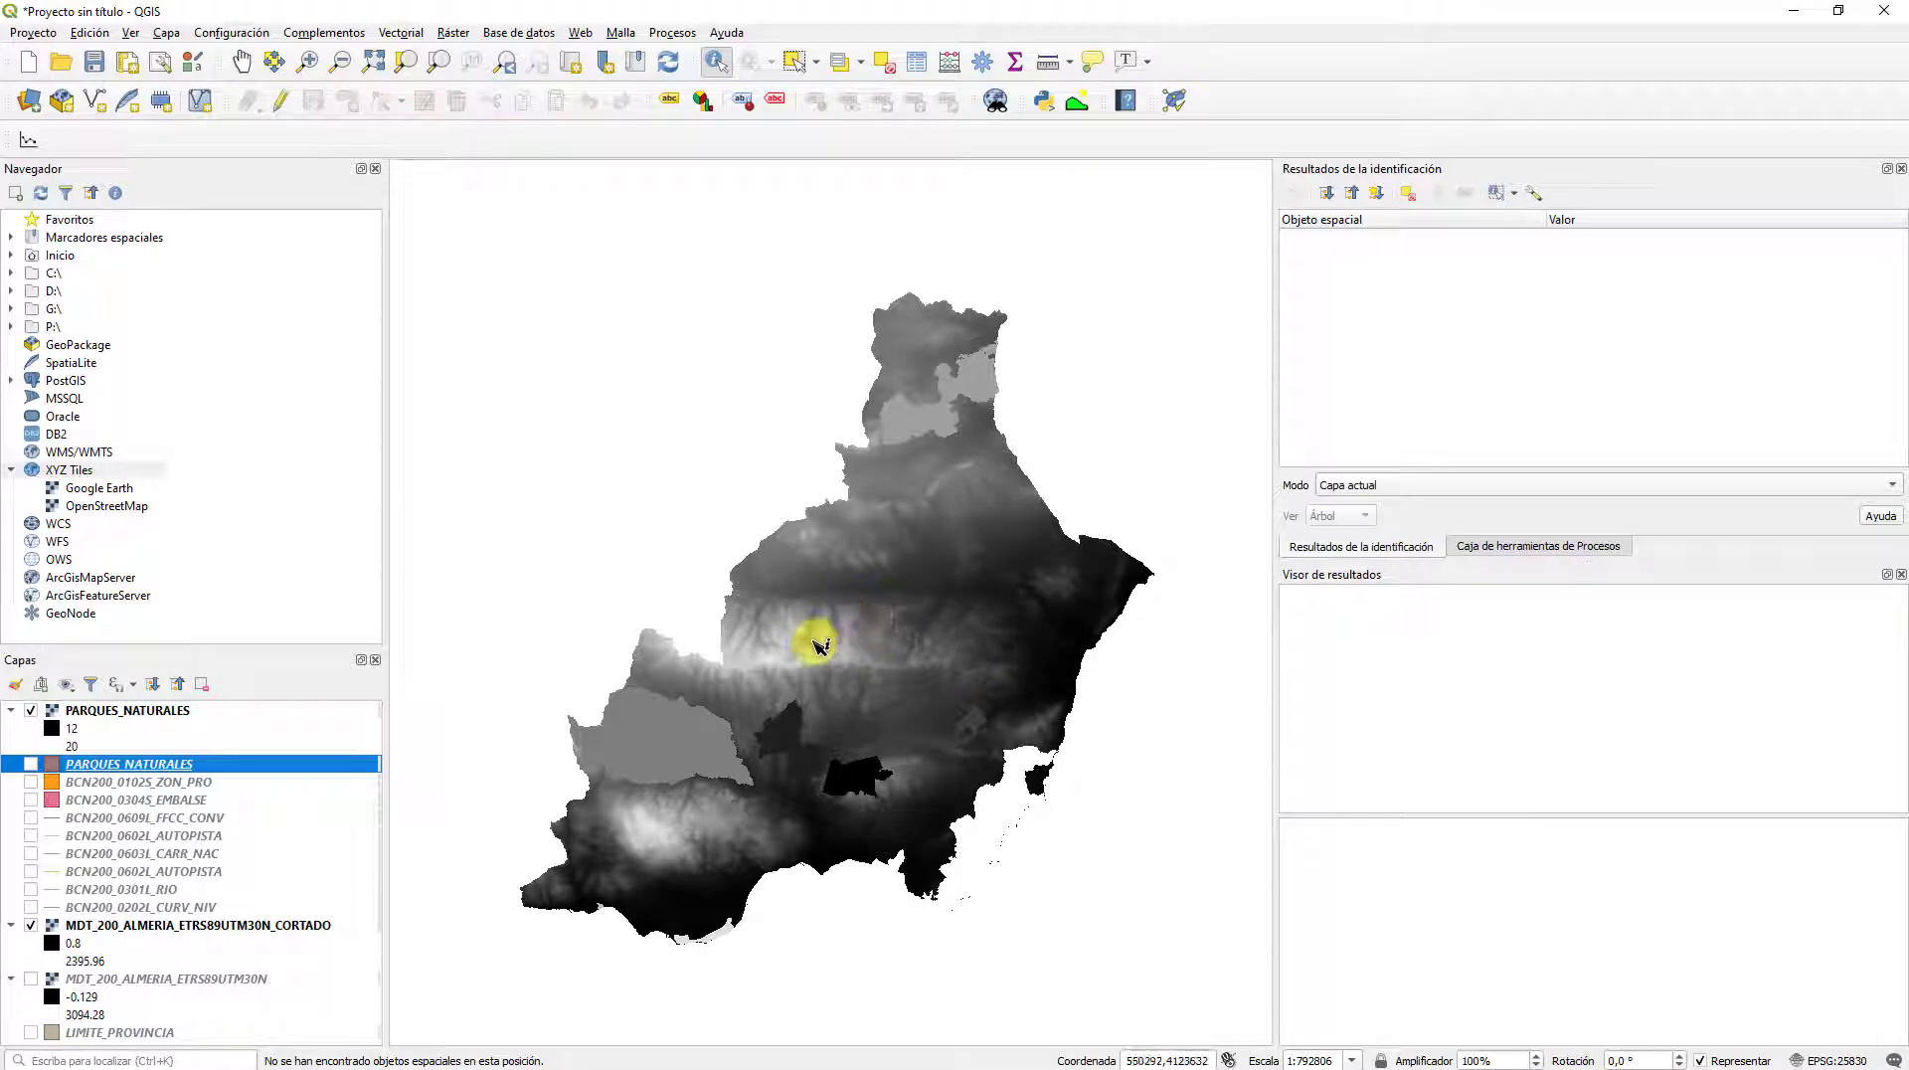
{"action": "left_click", "coordinate": [128, 710]}
{"action": "right_click", "coordinate": [127, 708]}
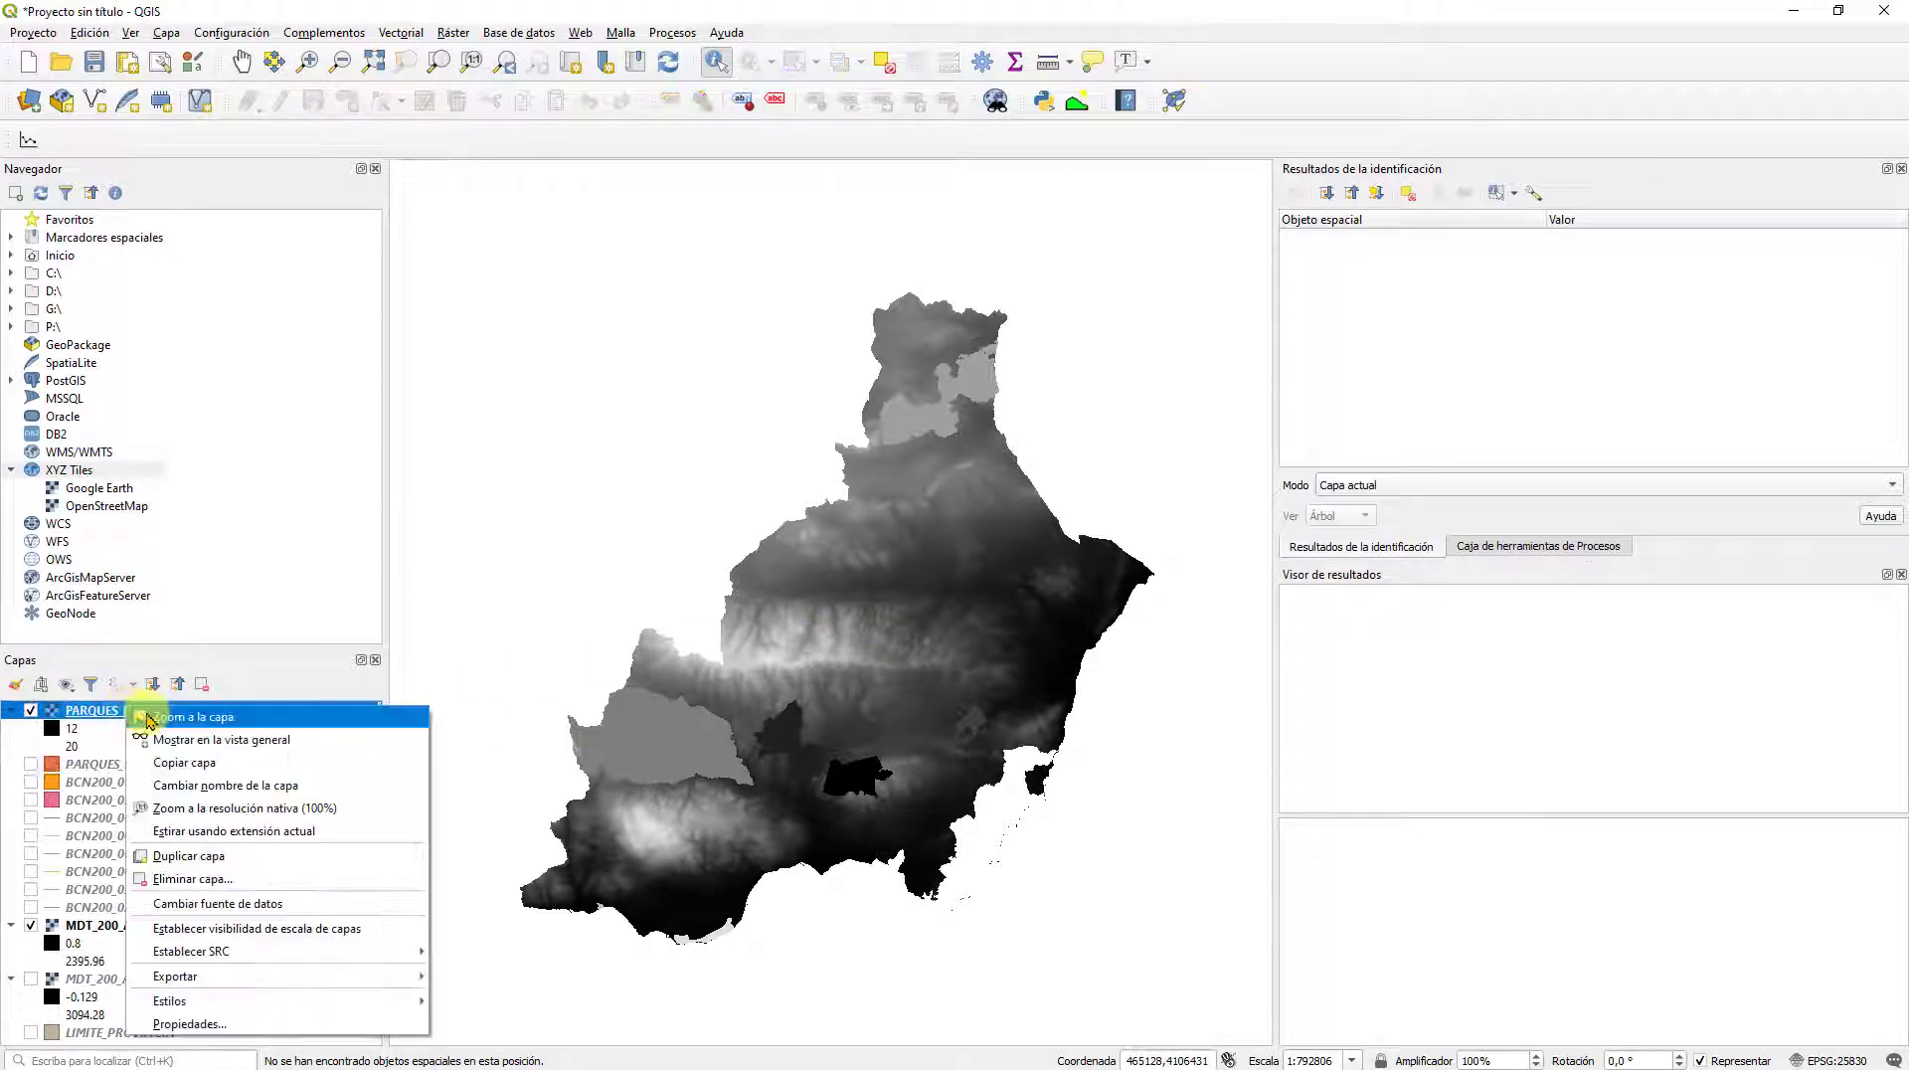
{"action": "left_click", "coordinate": [189, 1024]}
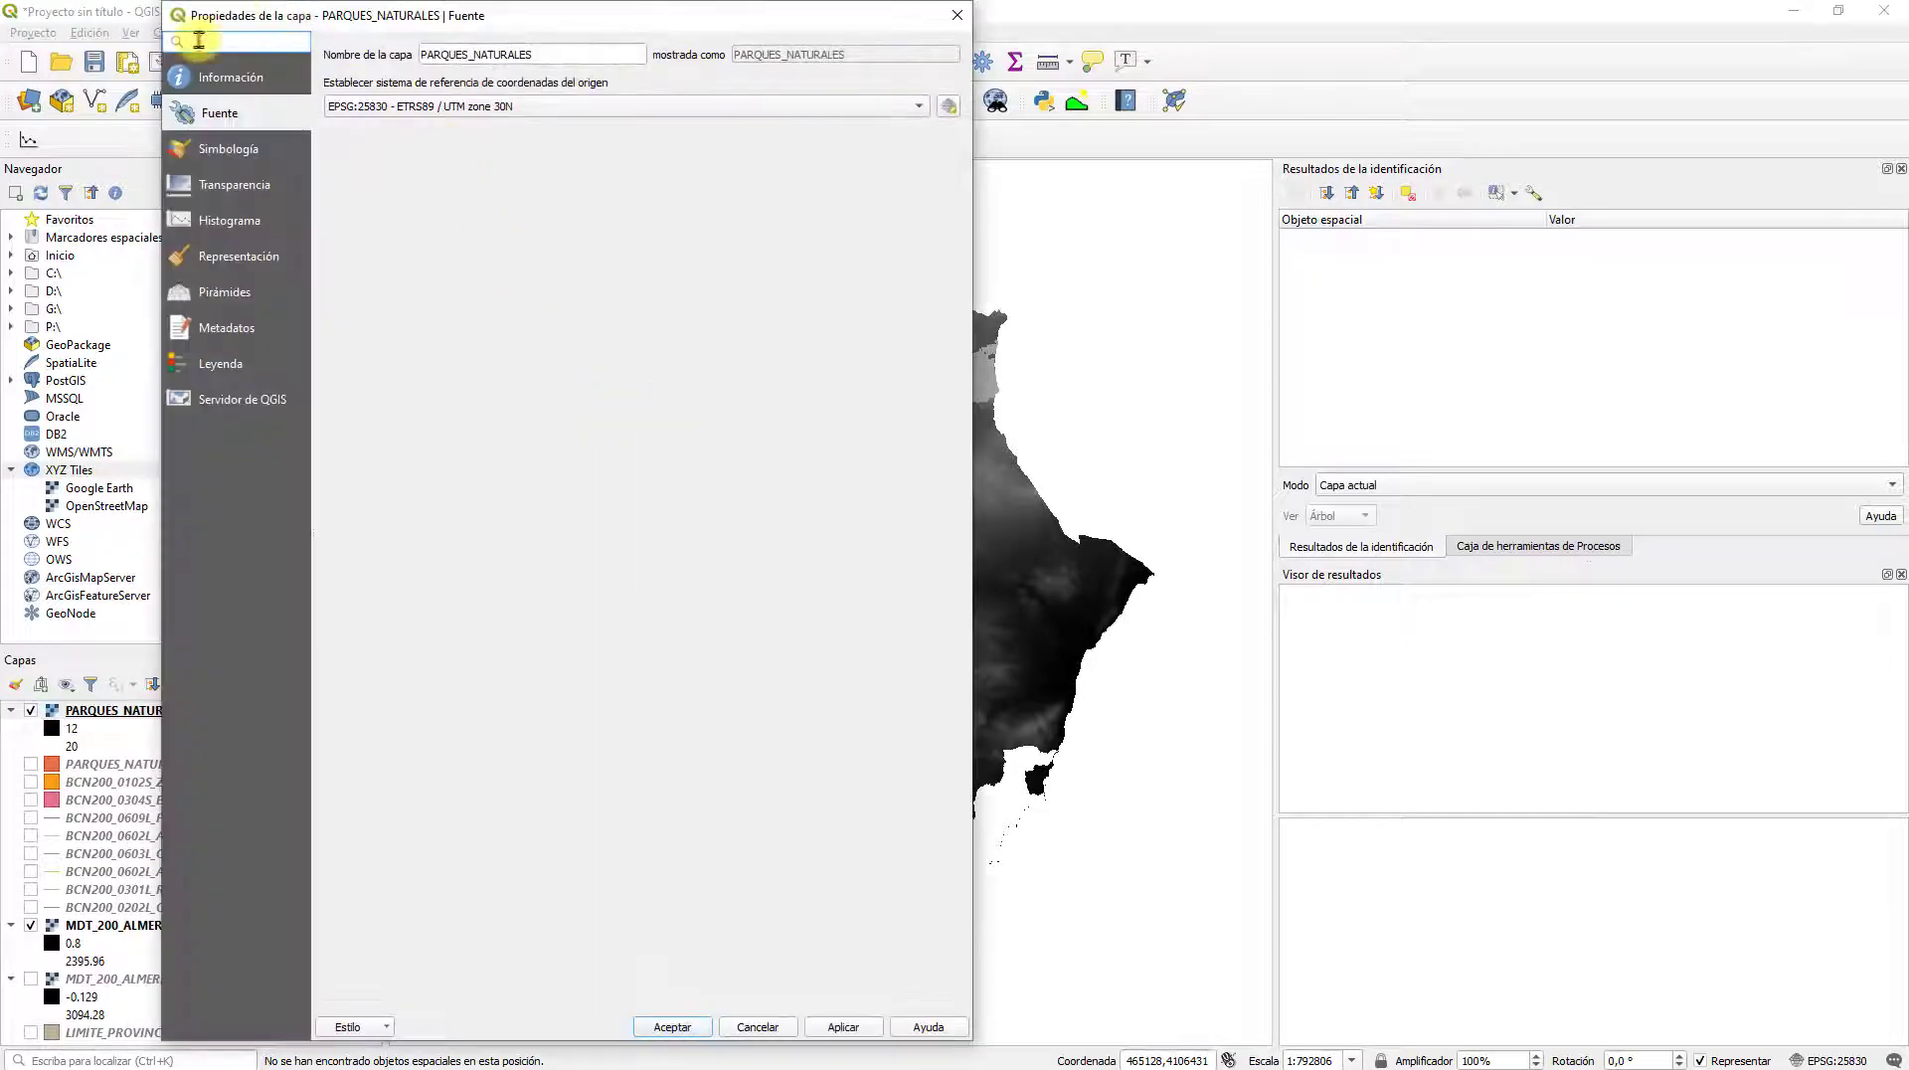
{"action": "left_click", "coordinate": [214, 148]}
{"action": "left_click", "coordinate": [502, 88]}
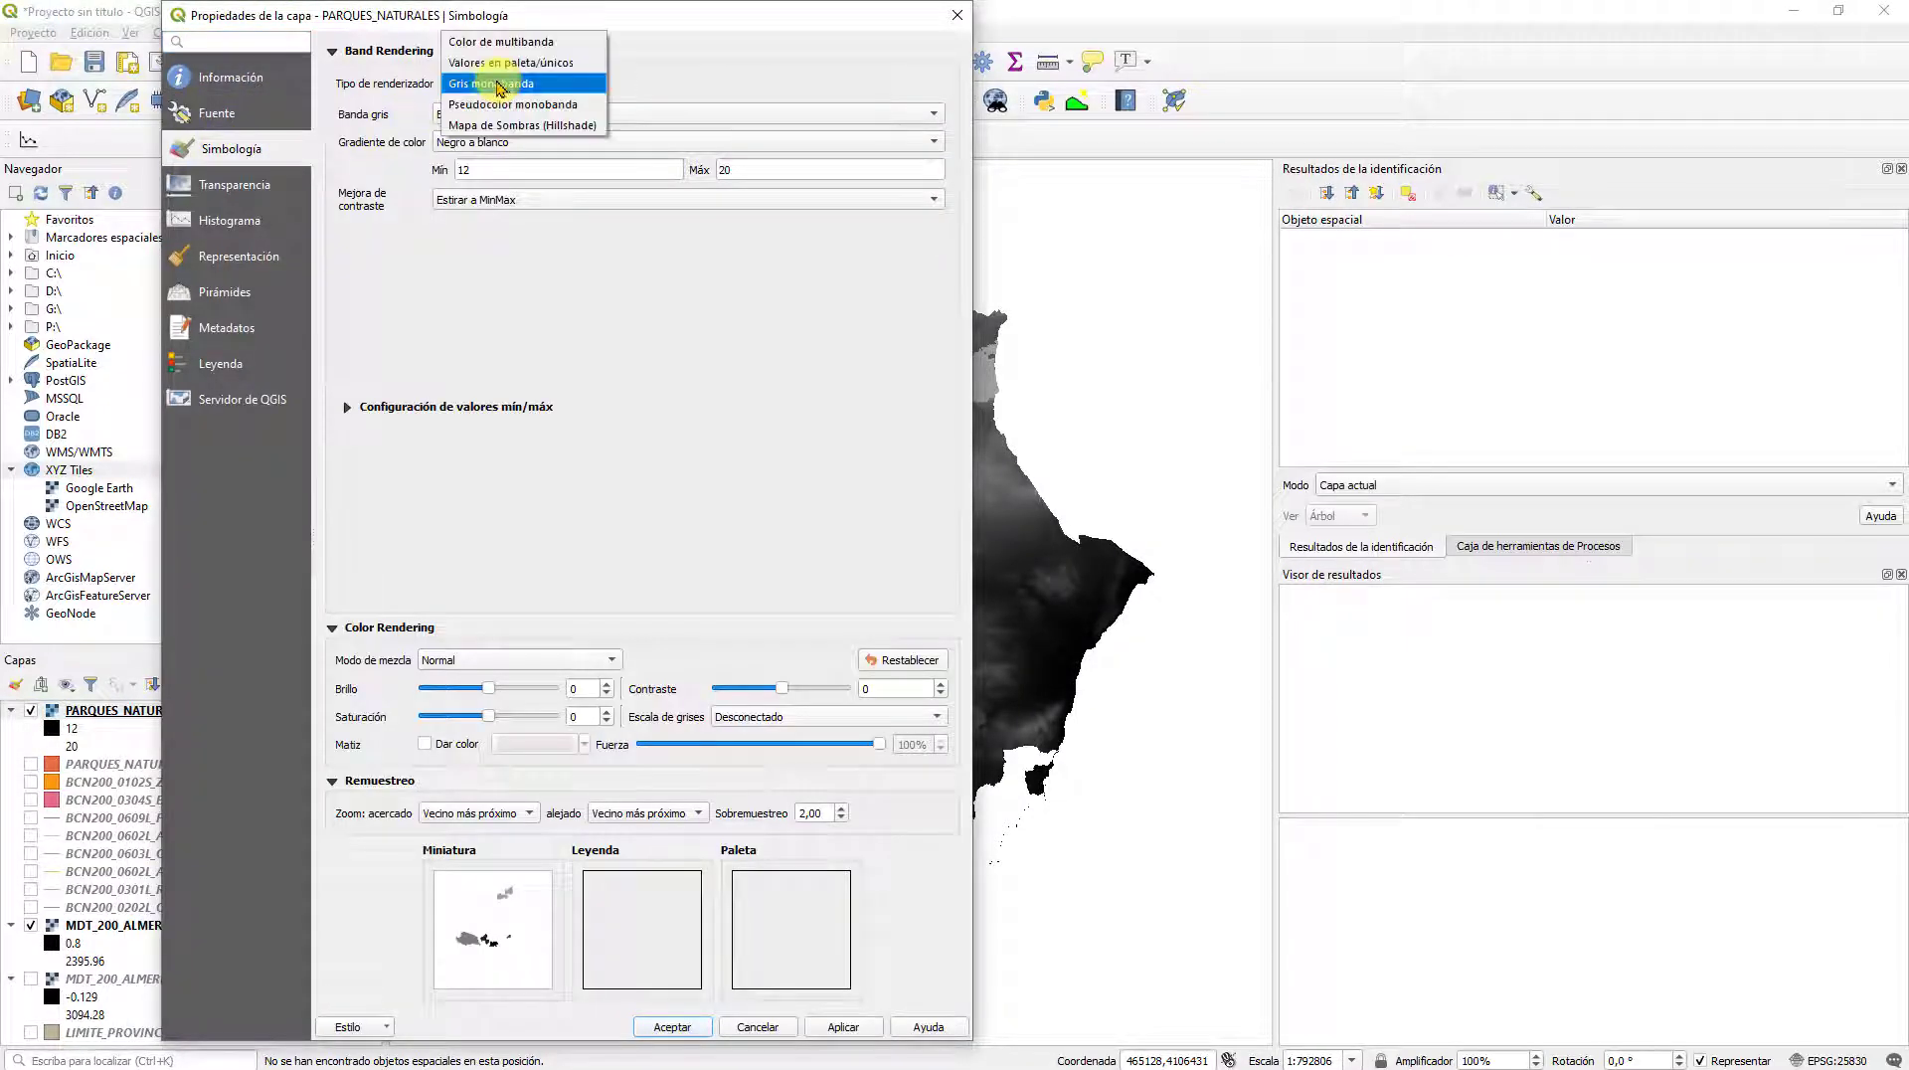
{"action": "left_click", "coordinate": [522, 110]}
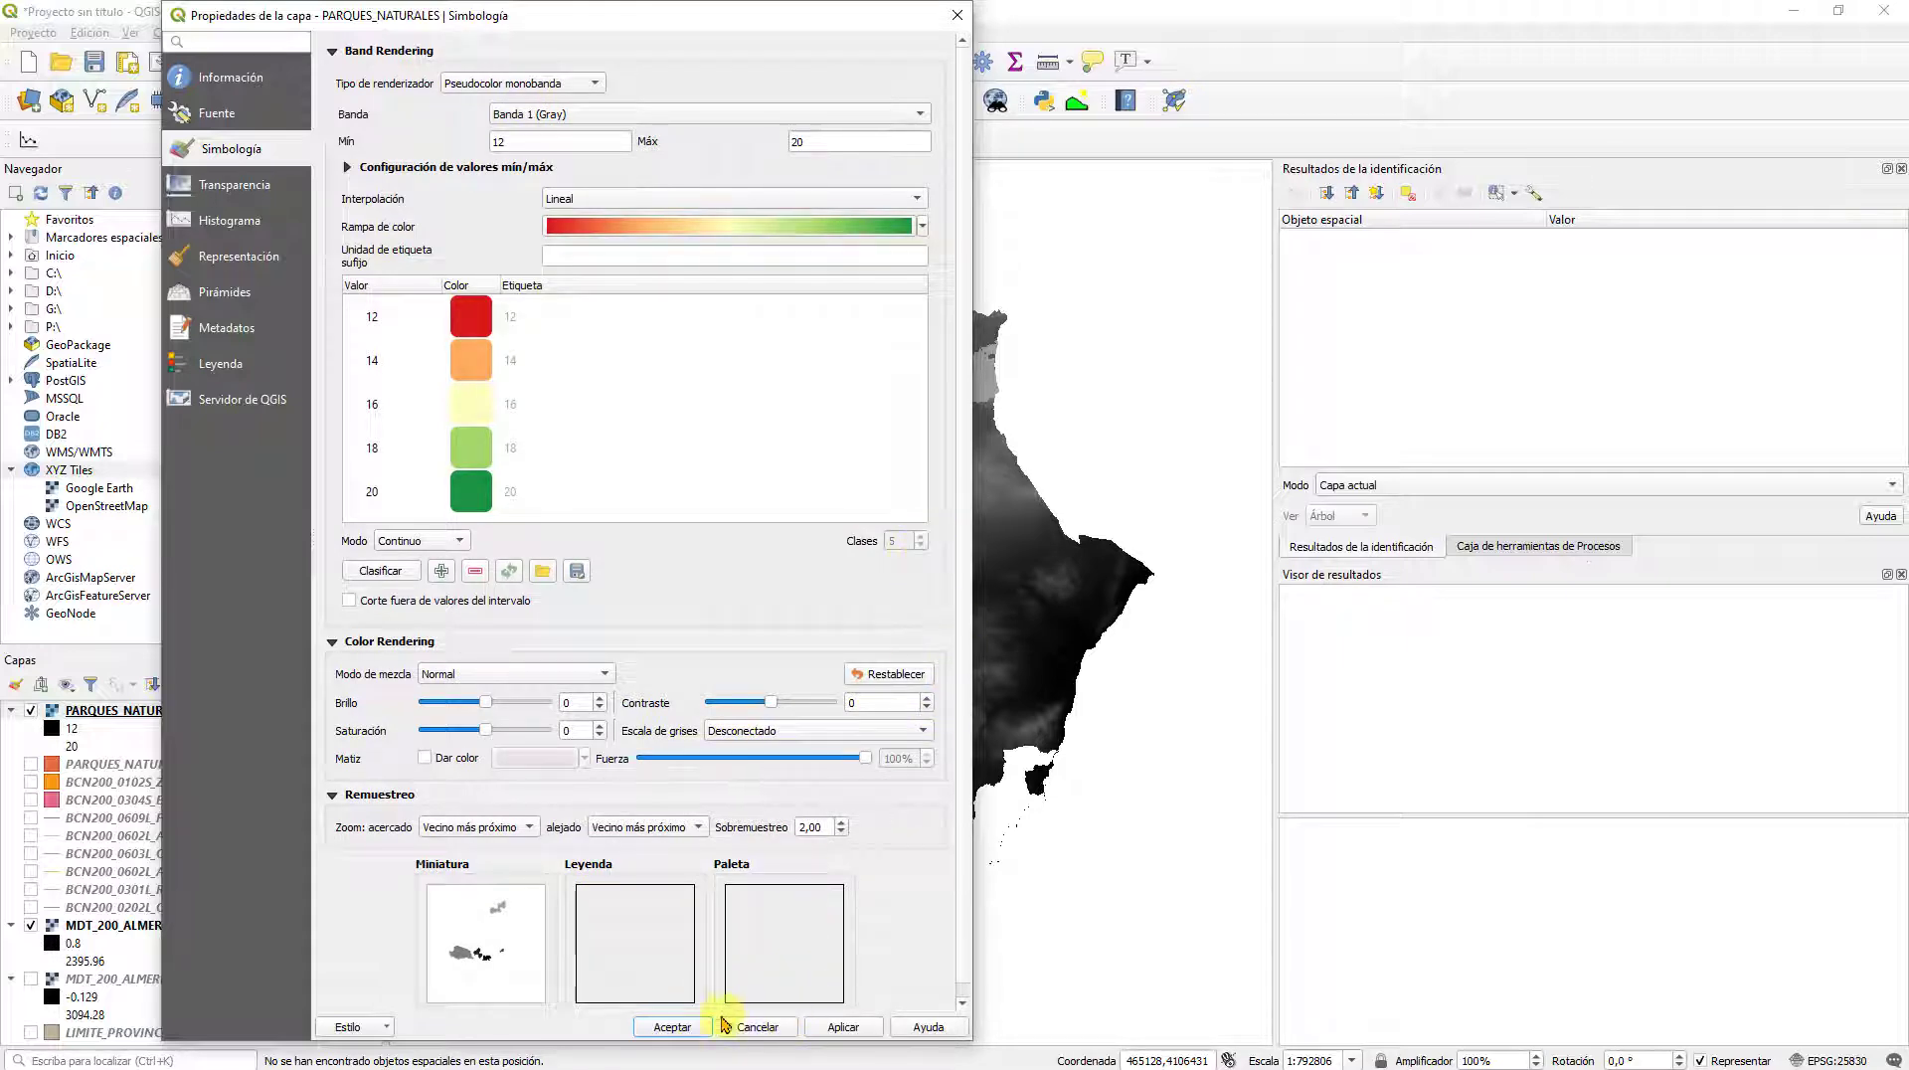
{"action": "left_click", "coordinate": [684, 1033]}
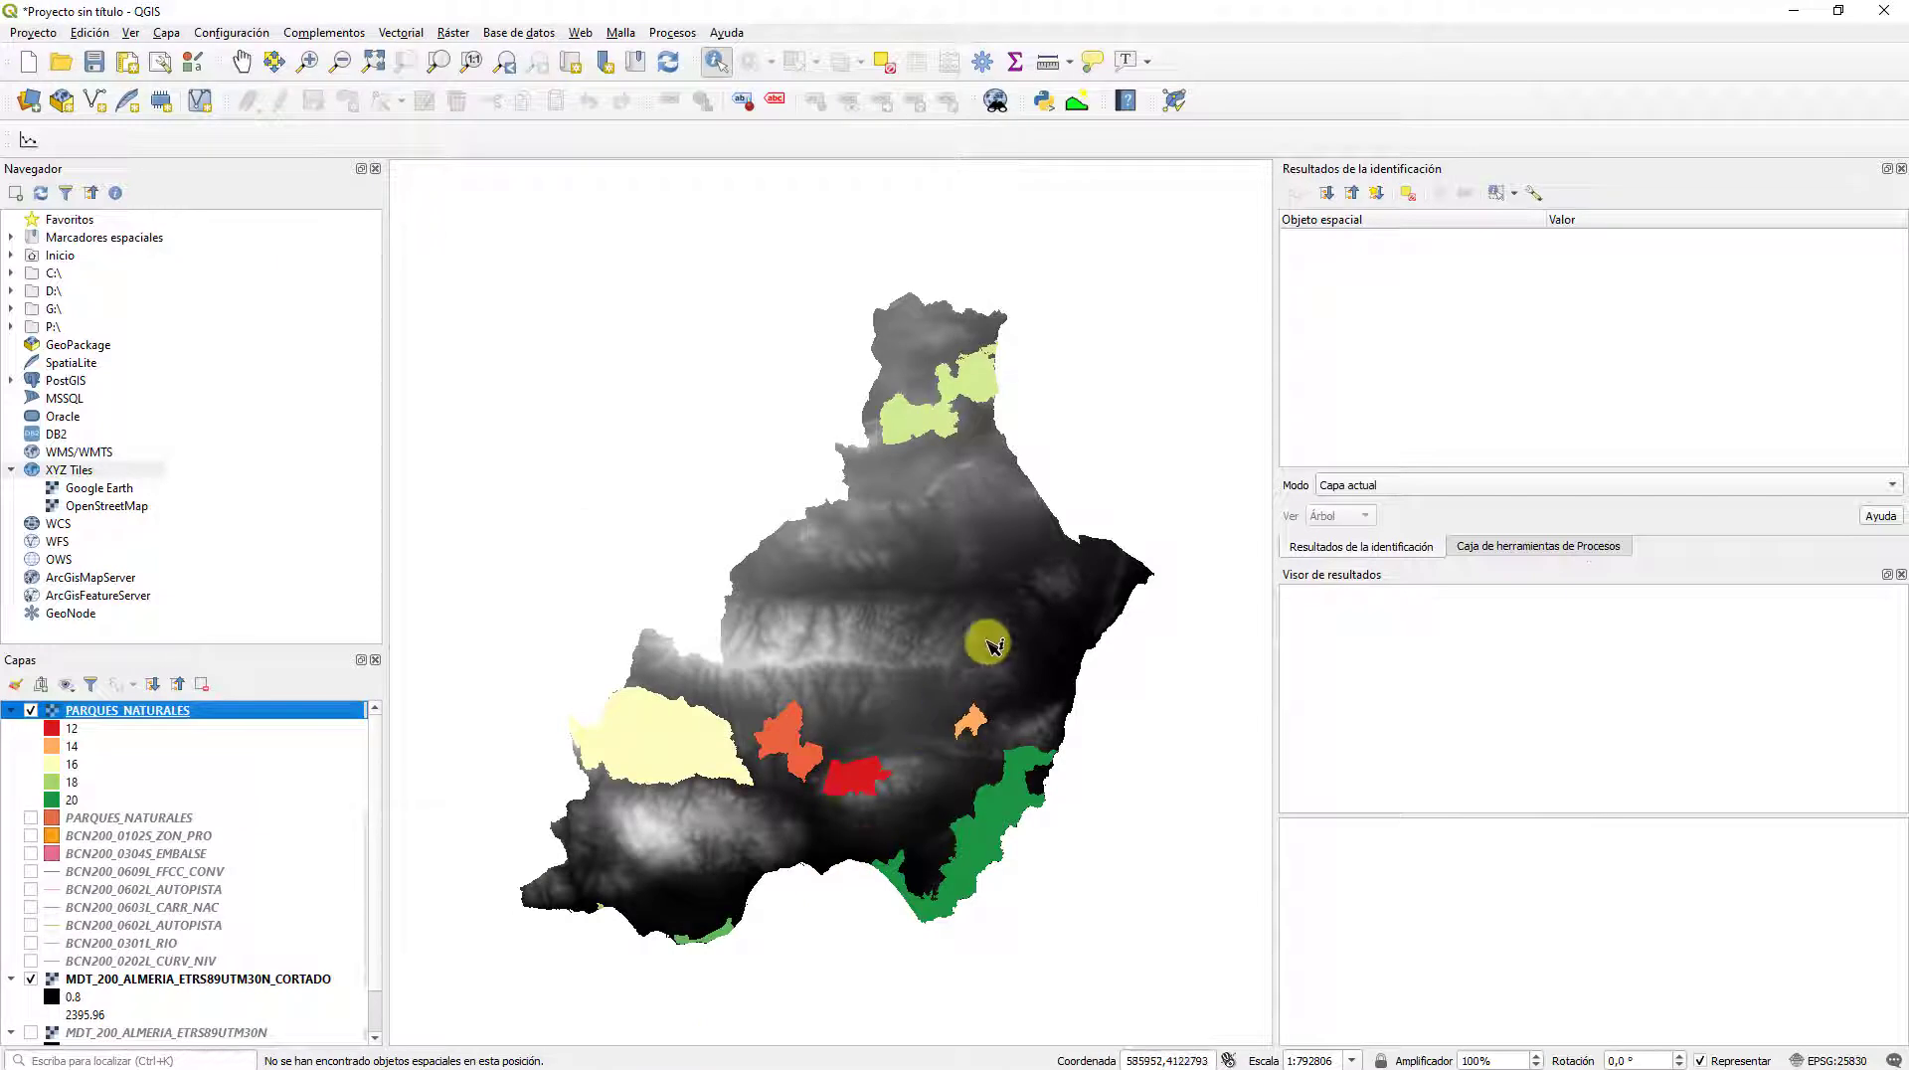